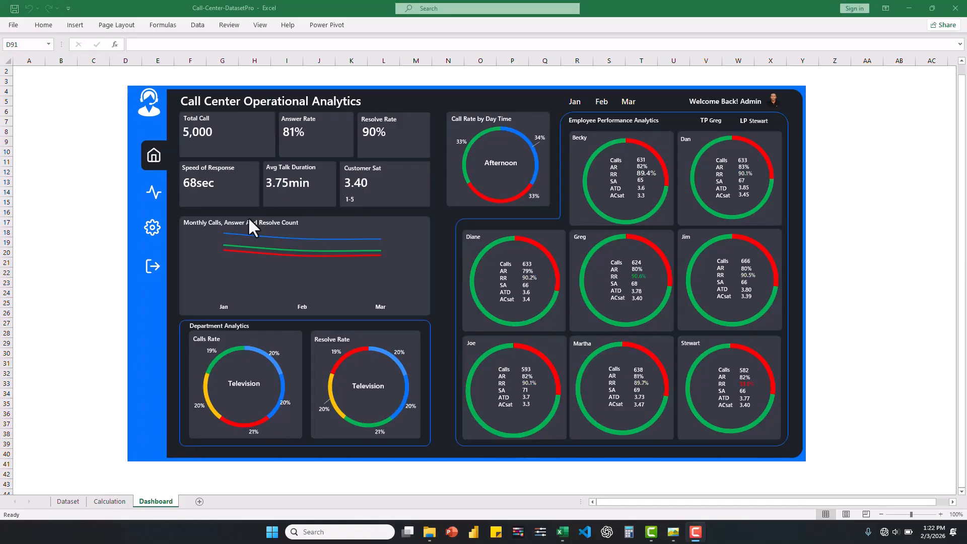
# Review the Call Center Operational Analytics dashboard and filter its figures to Jan
pyautogui.moveTo(236, 234)
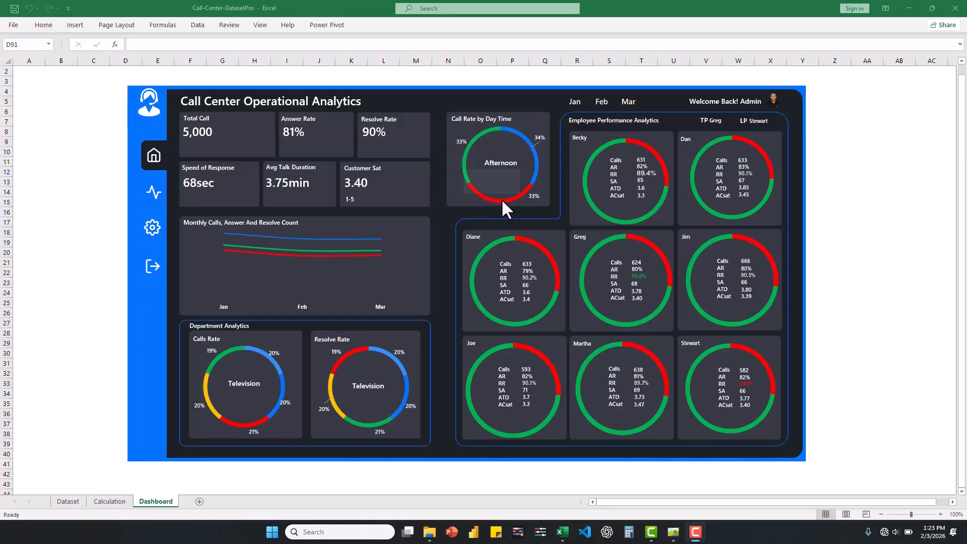
pyautogui.moveTo(503, 201)
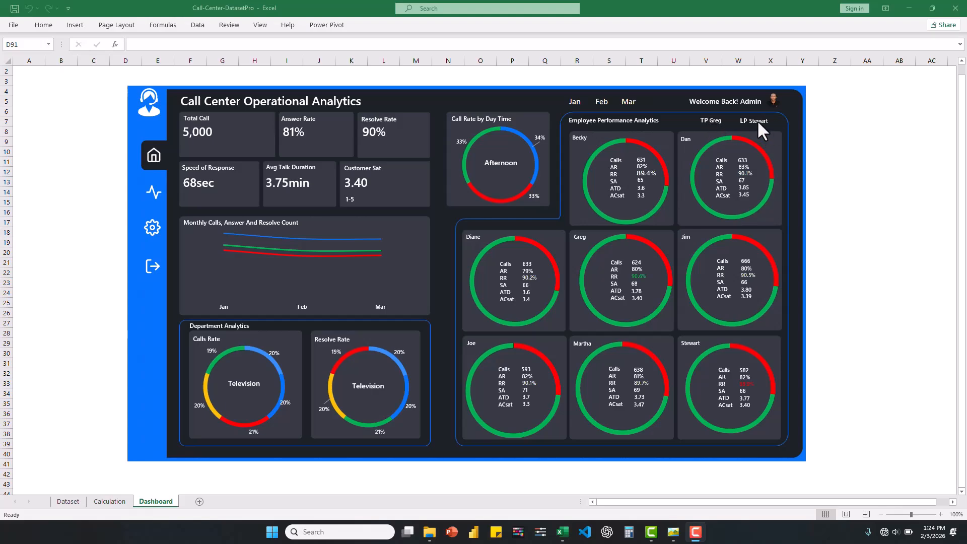
pyautogui.click(575, 100)
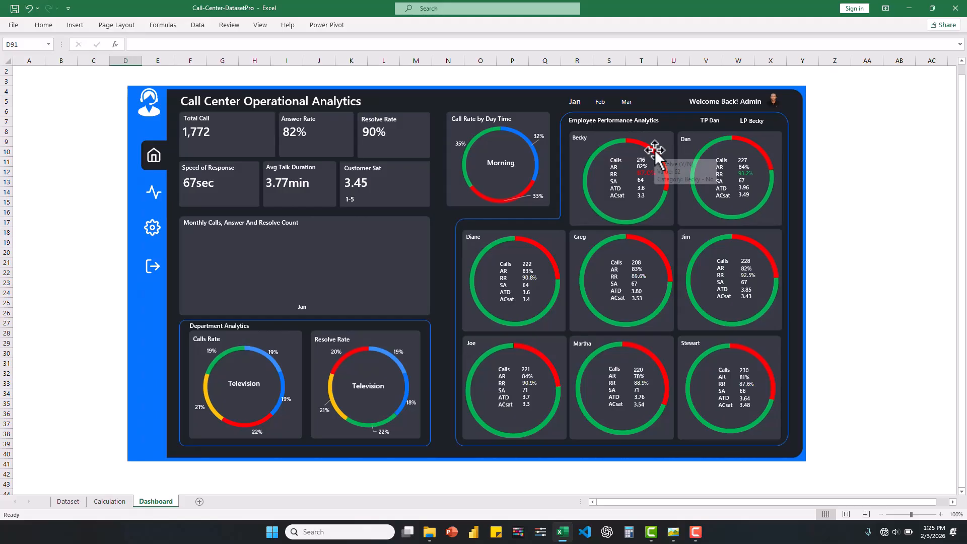
pyautogui.moveTo(620, 146)
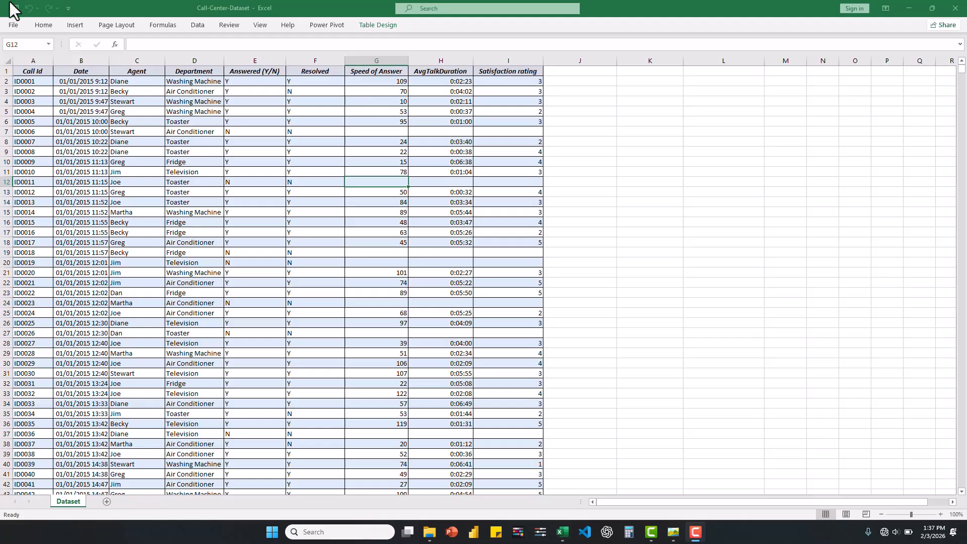
# Examine the call center dataset, looking at the Call Id column and the unanswered call record in row 7
pyautogui.click(39, 25)
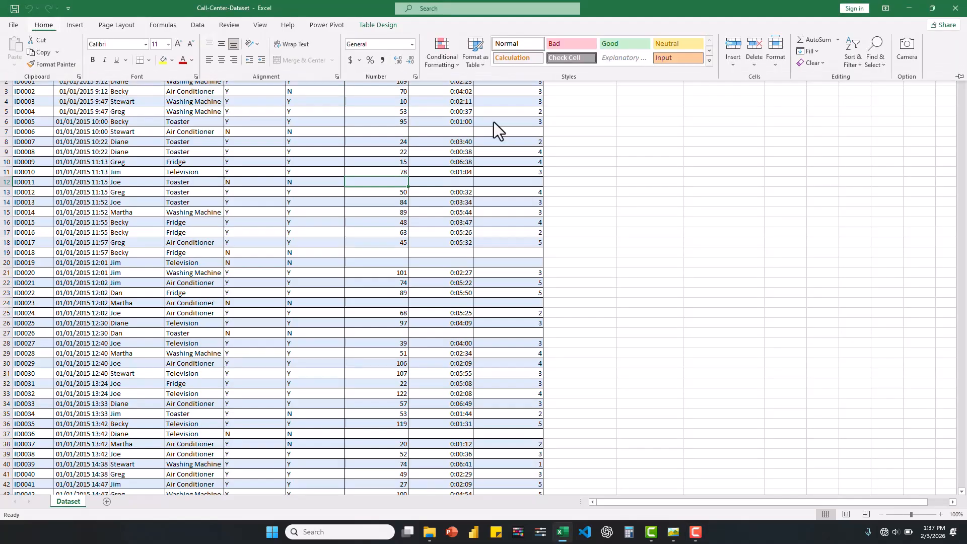
pyautogui.click(959, 77)
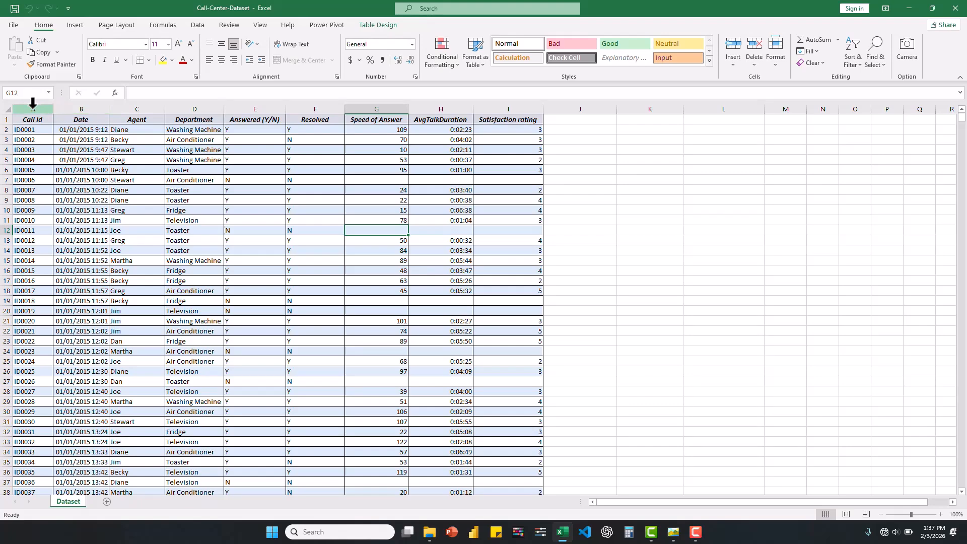
pyautogui.click(698, 492)
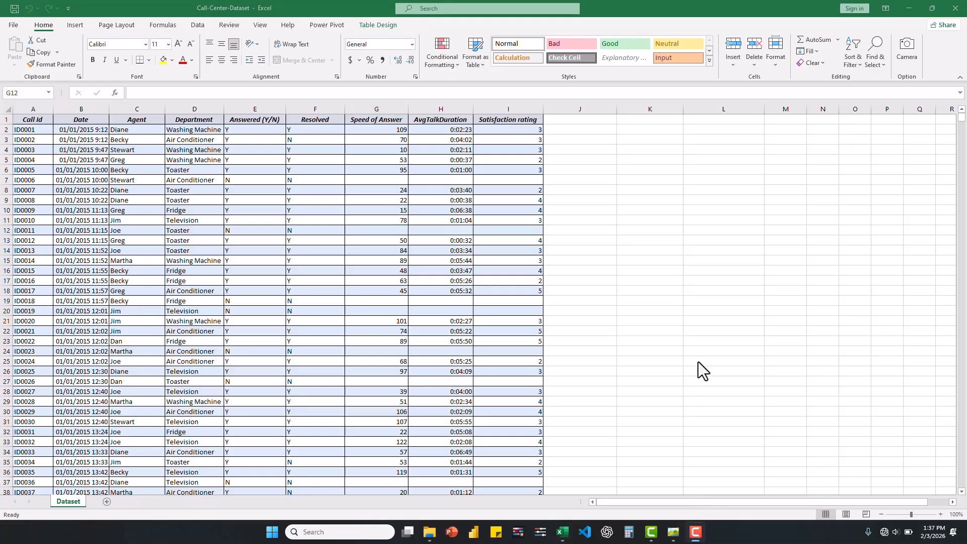
pyautogui.click(32, 106)
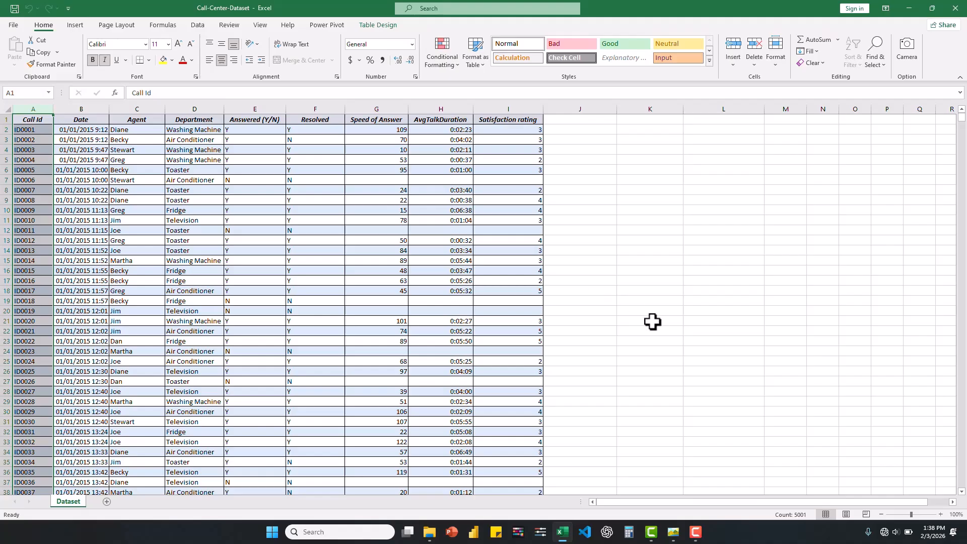
pyautogui.click(696, 422)
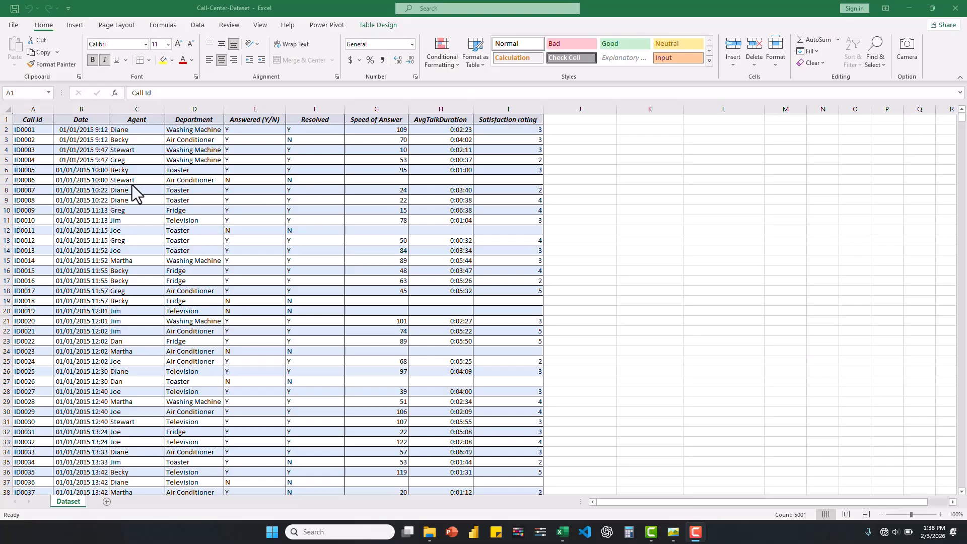
pyautogui.click(6, 177)
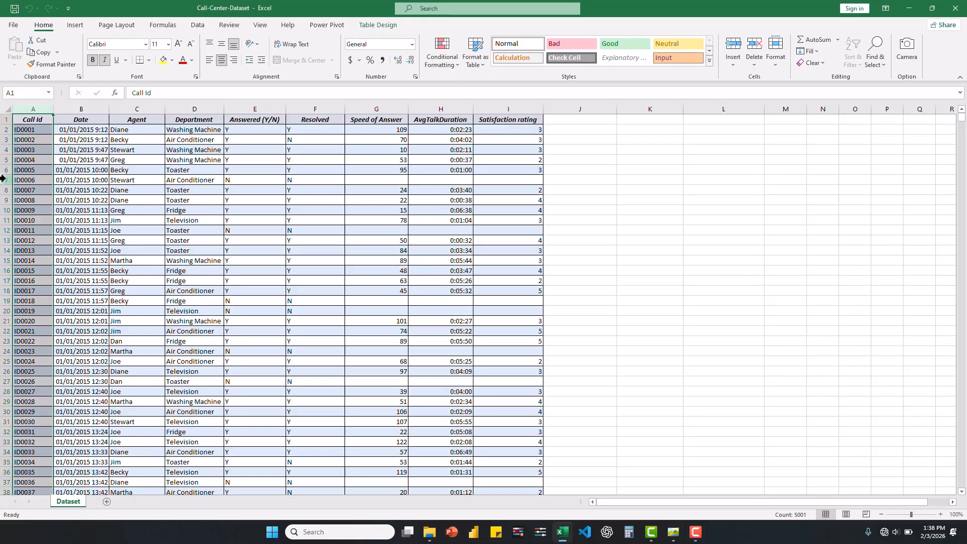
pyautogui.click(7, 179)
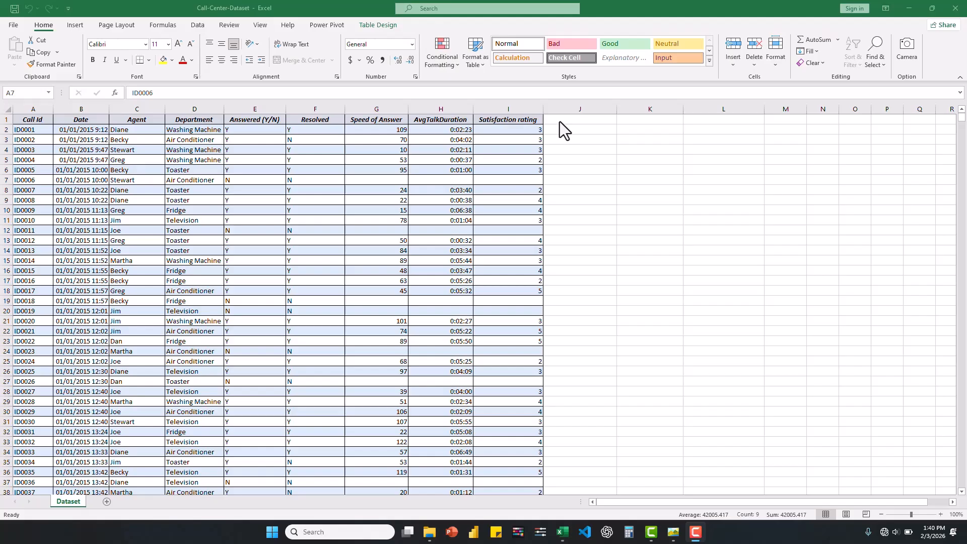
pyautogui.hotkey('shift', 'space')
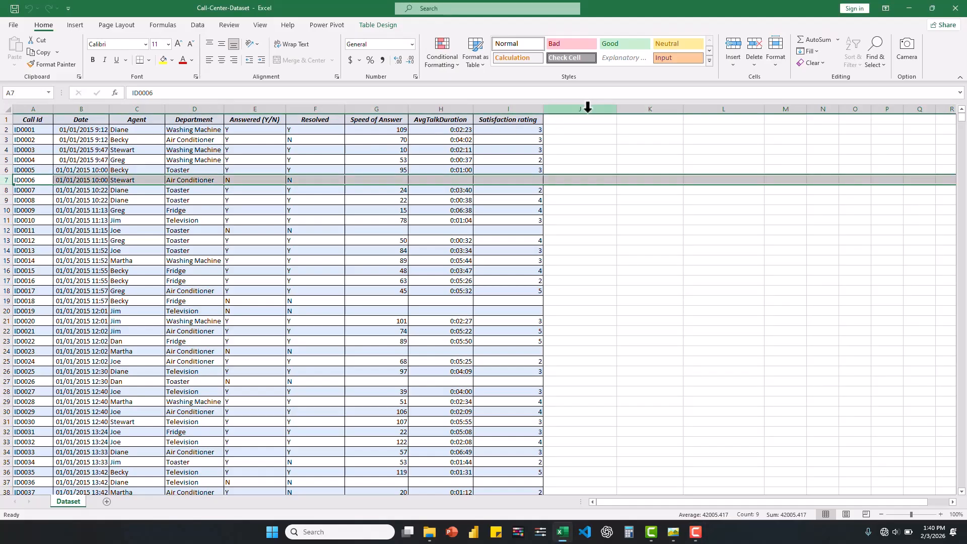
pyautogui.click(566, 120)
pyautogui.doubleClick(567, 120)
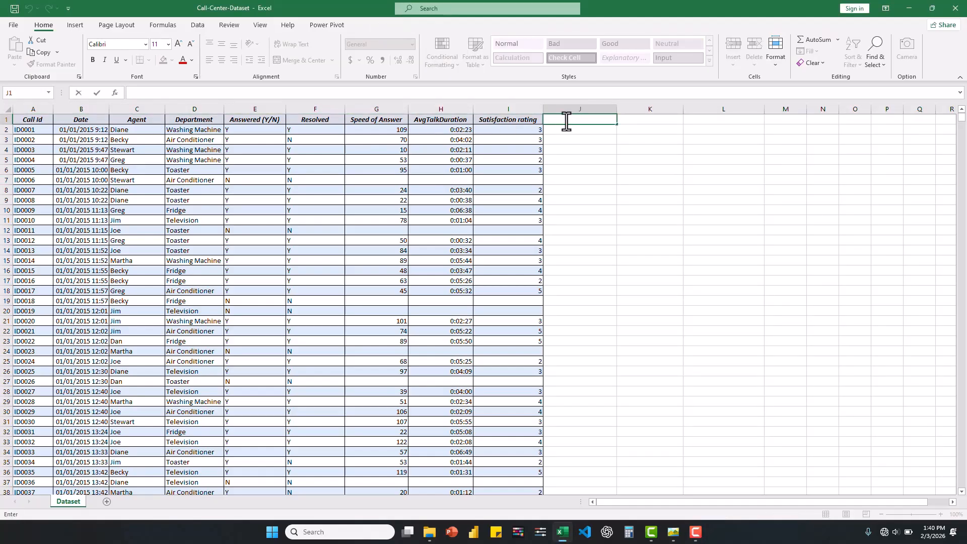
pyautogui.write('Hour')
pyautogui.press('Return')
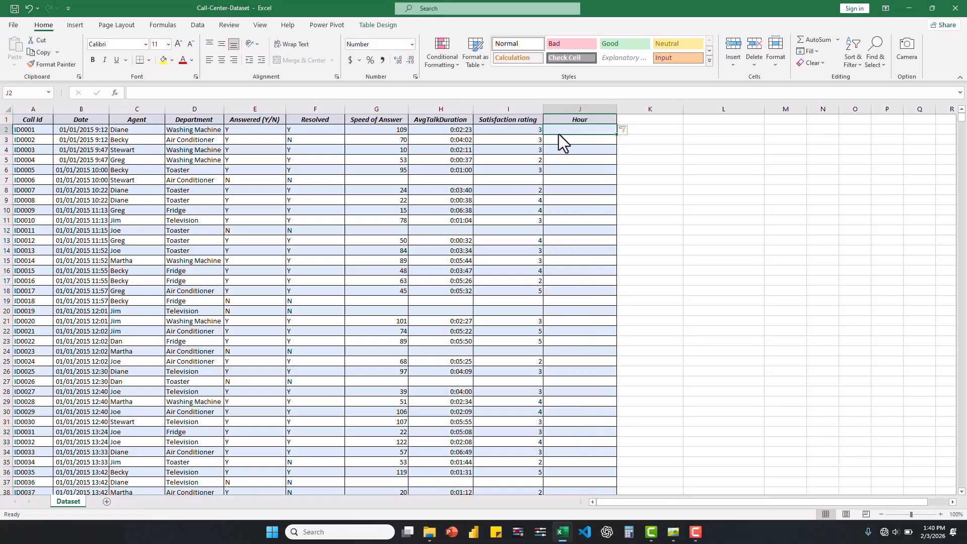
pyautogui.write('=Hour')
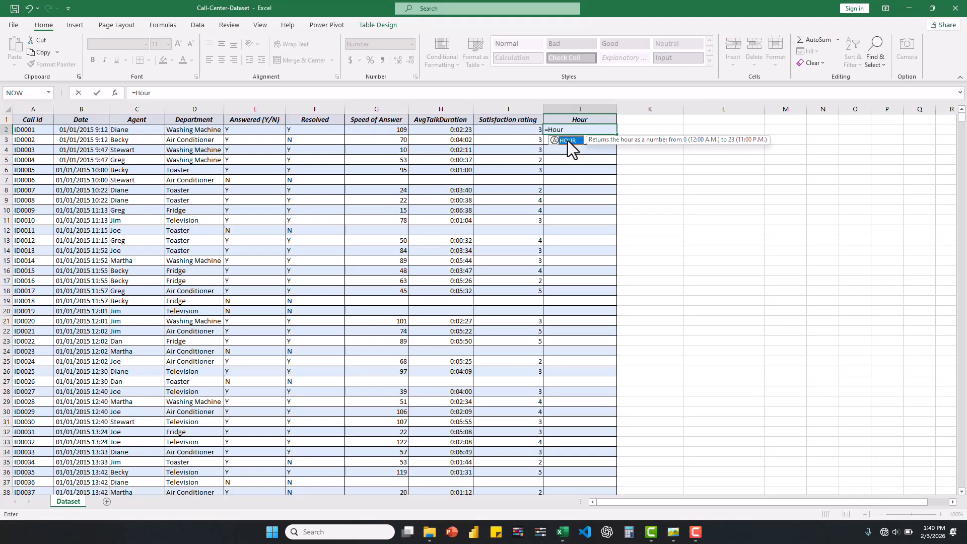
pyautogui.doubleClick(567, 141)
pyautogui.click(90, 130)
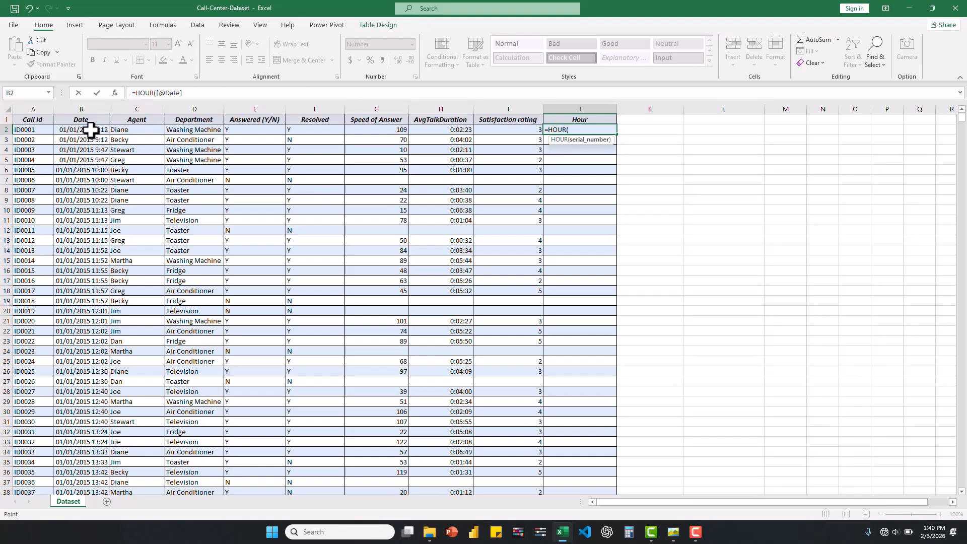
pyautogui.press('Return')
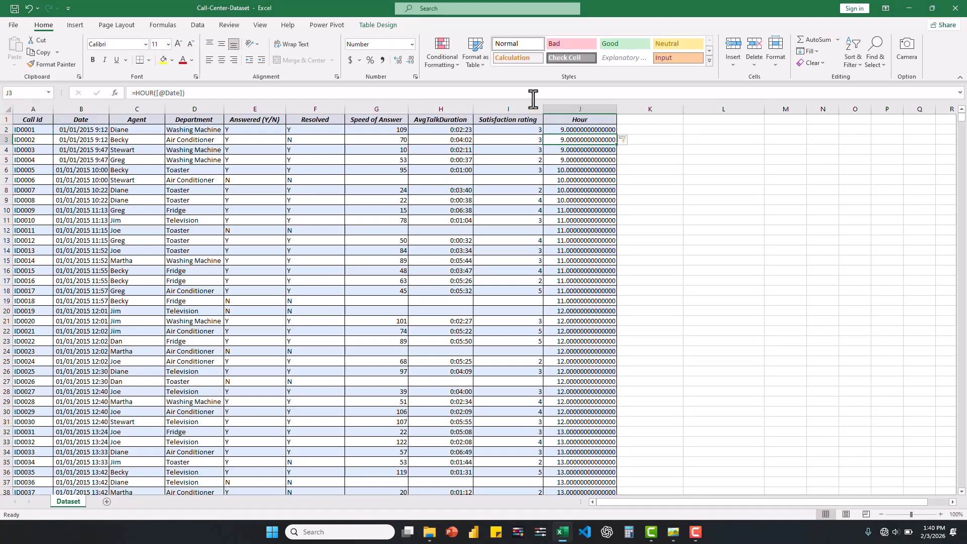
# Format the Hour column as Number with no decimal places
pyautogui.click(576, 106)
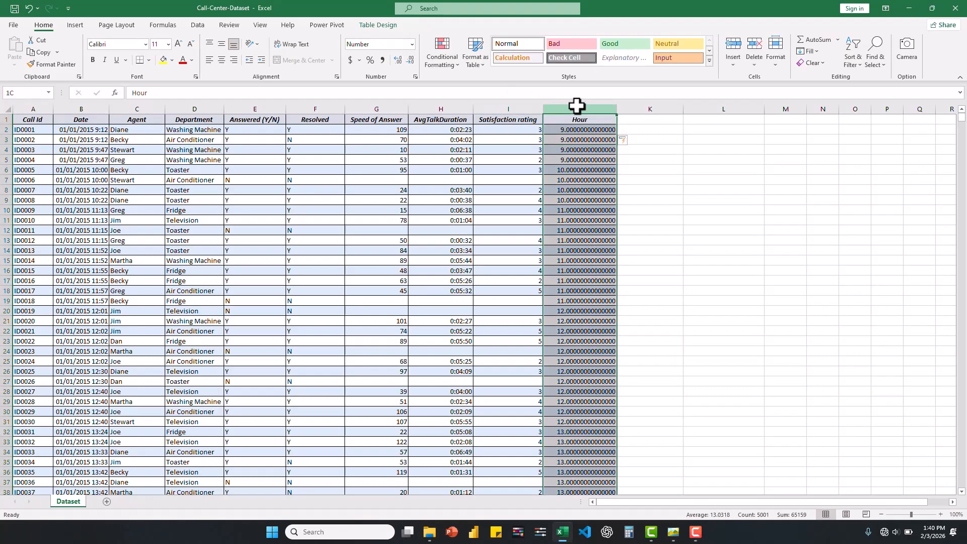
pyautogui.click(411, 45)
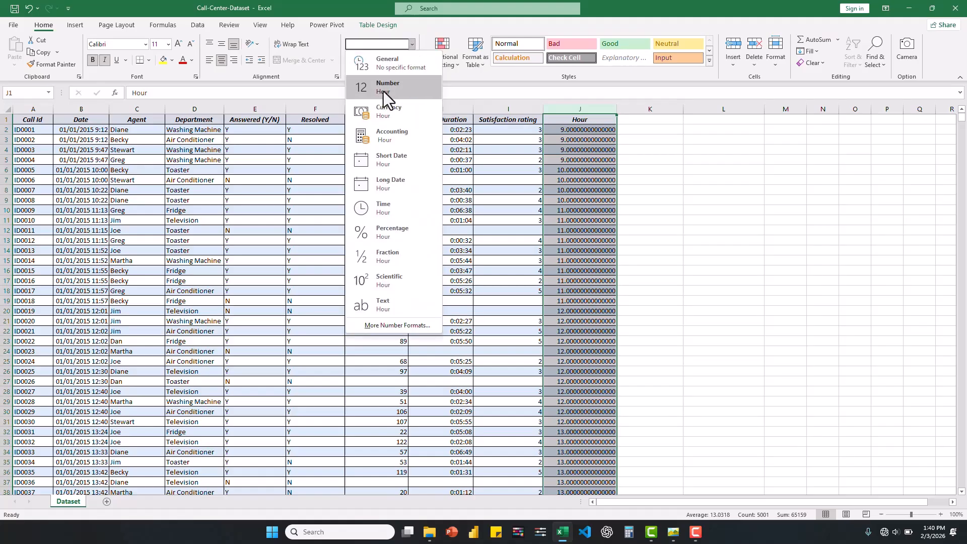
pyautogui.click(383, 88)
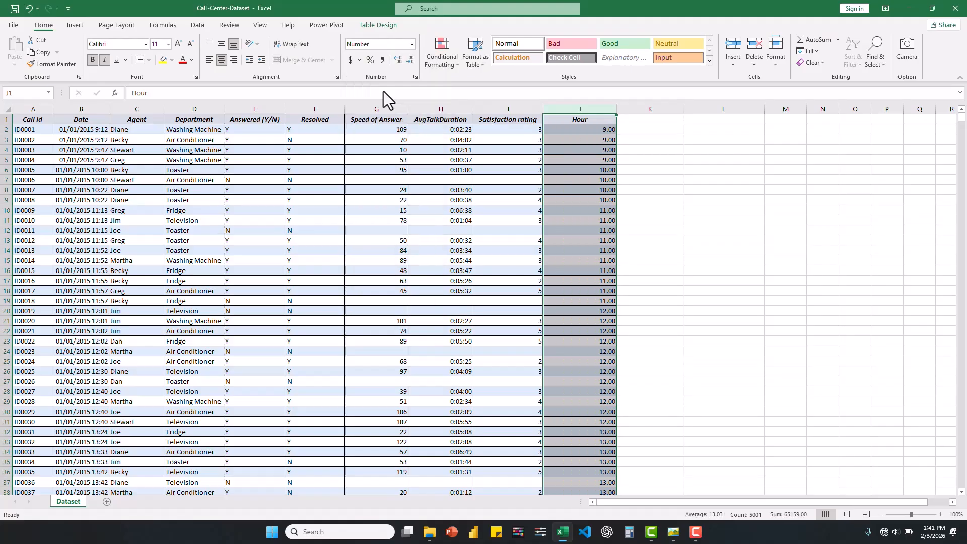
pyautogui.doubleClick(406, 62)
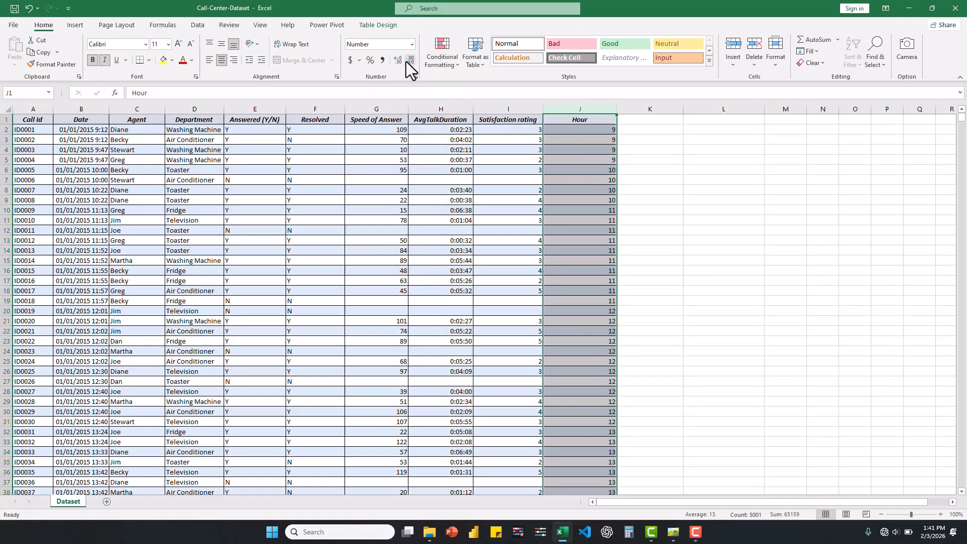
# Format the Date column as Short Date
pyautogui.click(82, 109)
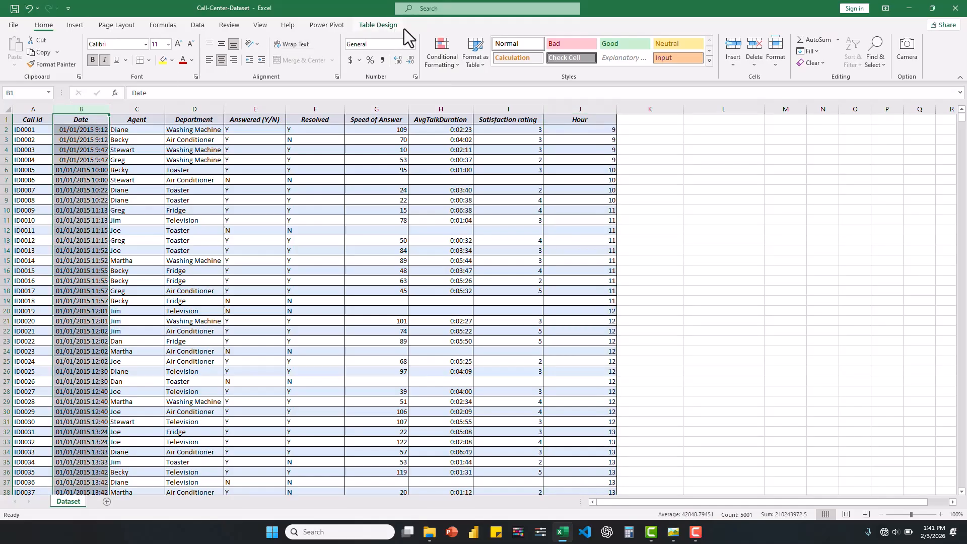
pyautogui.click(411, 44)
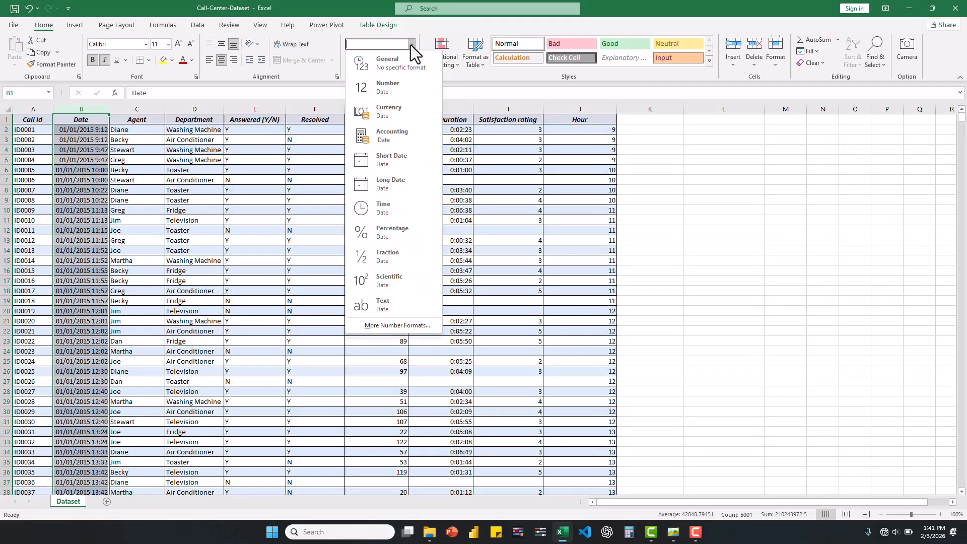
pyautogui.click(388, 165)
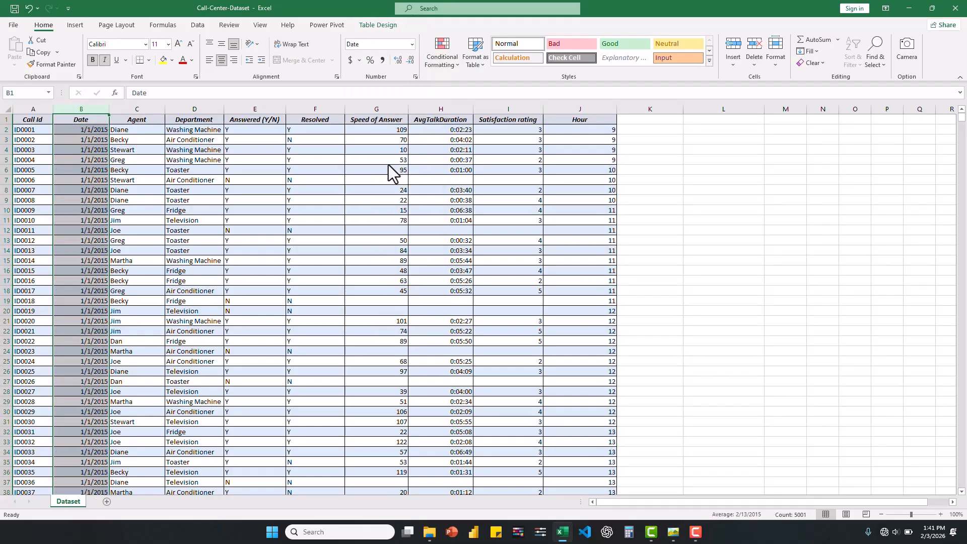
# Insert a column between Date and Agent and head it "Month no"
pyautogui.click(130, 108)
pyautogui.rightClick(130, 111)
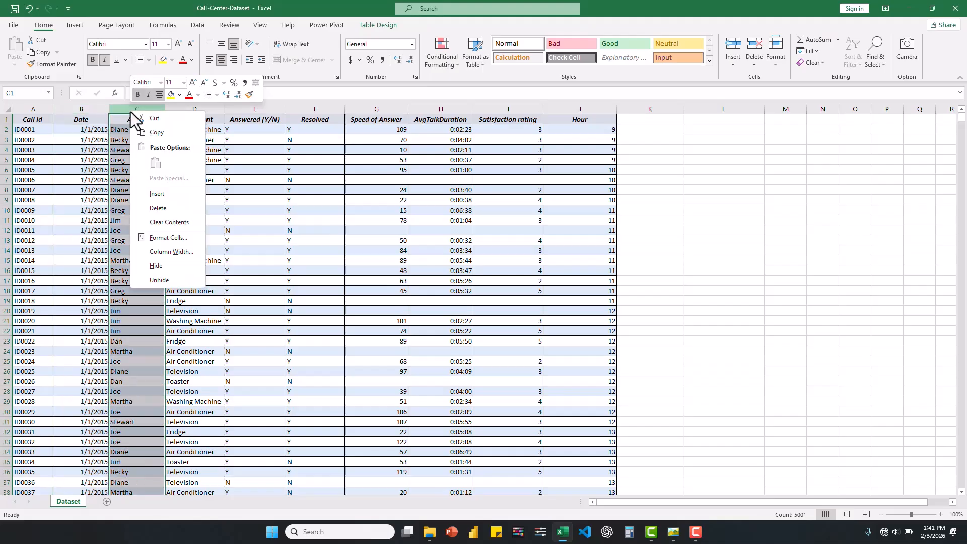
pyautogui.click(162, 193)
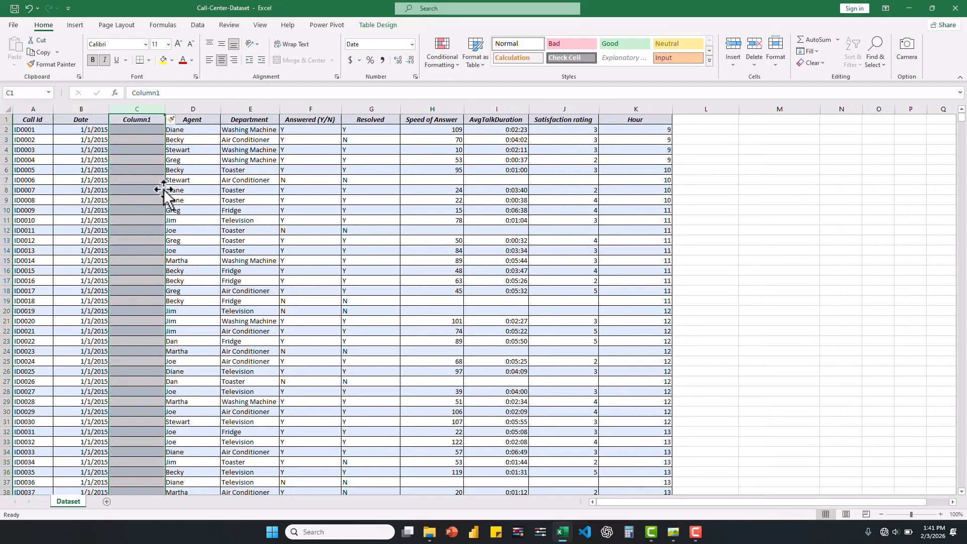
pyautogui.click(132, 119)
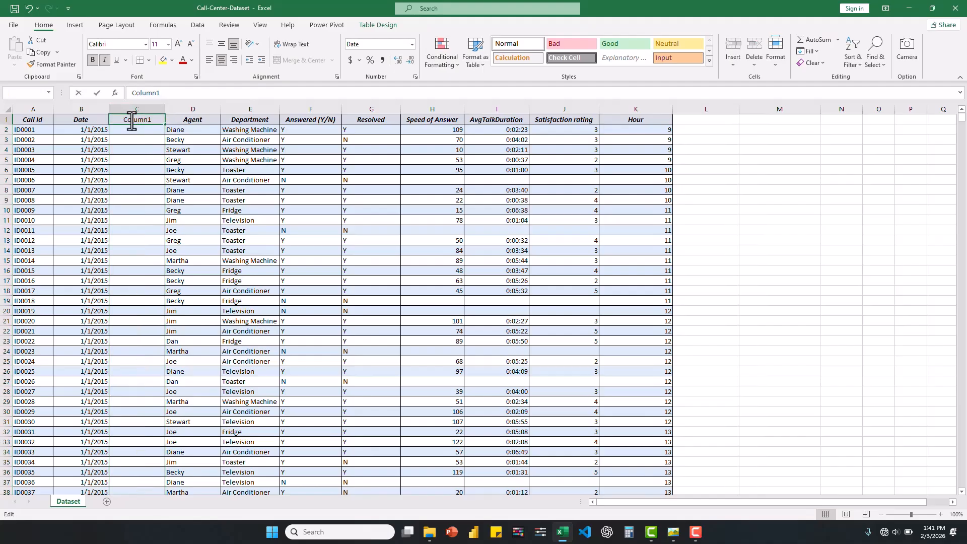
pyautogui.press('F2')
pyautogui.press('BackSpace')
pyautogui.press('BackSpace')
pyautogui.press('BackSpace')
pyautogui.press('BackSpace')
pyautogui.press('BackSpace')
pyautogui.press('BackSpace')
pyautogui.press('BackSpace')
pyautogui.write('Month no')
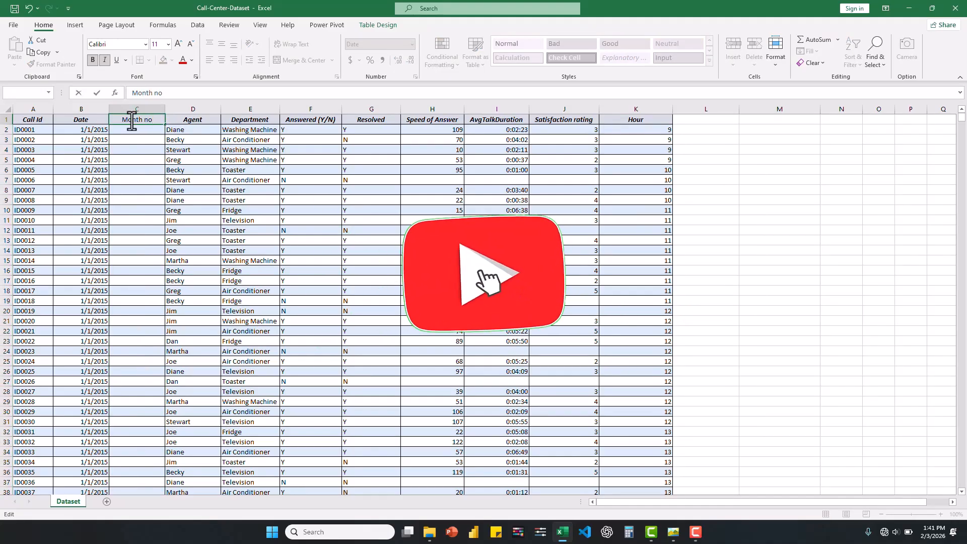
pyautogui.press('Return')
# Insert another column between Month no and Agent and head it "Month"
pyautogui.click(181, 109)
pyautogui.rightClick(182, 111)
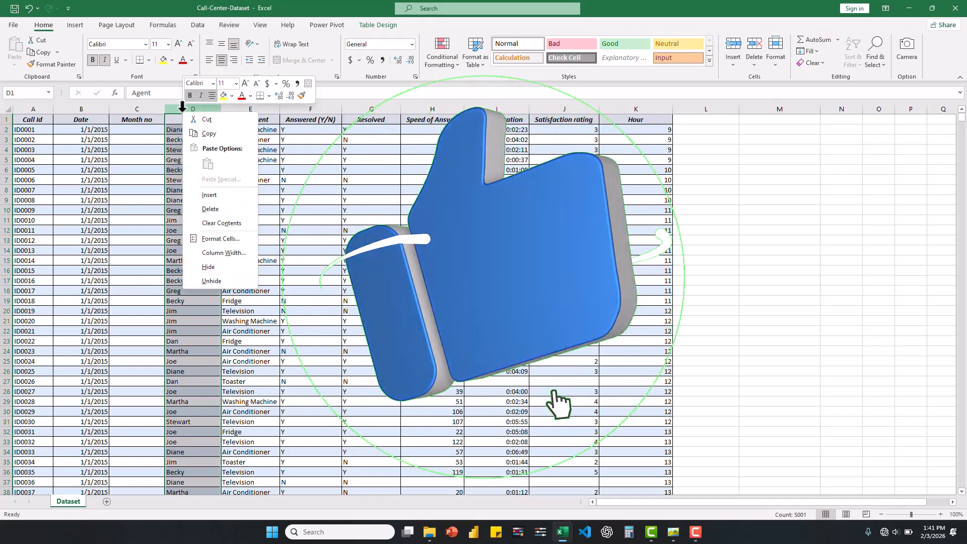
pyautogui.click(213, 195)
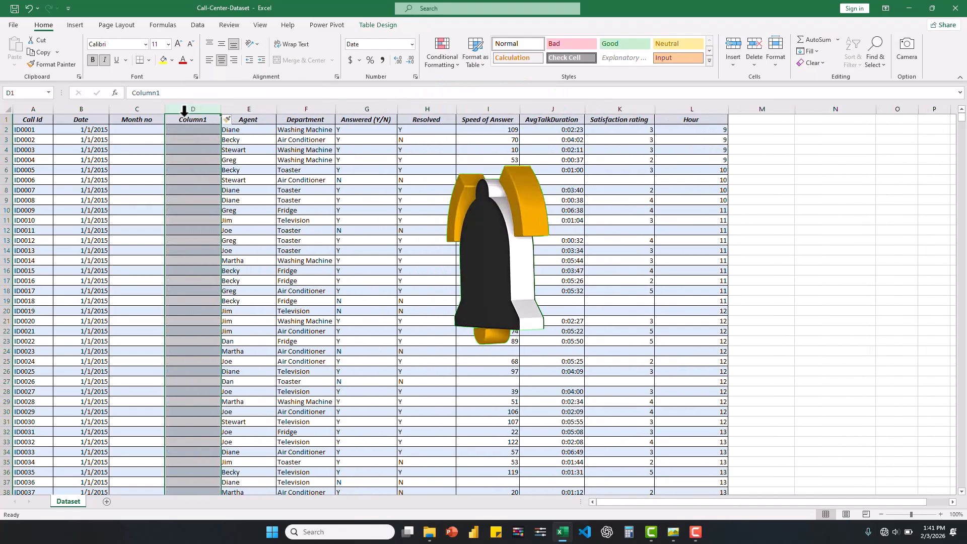
pyautogui.doubleClick(184, 121)
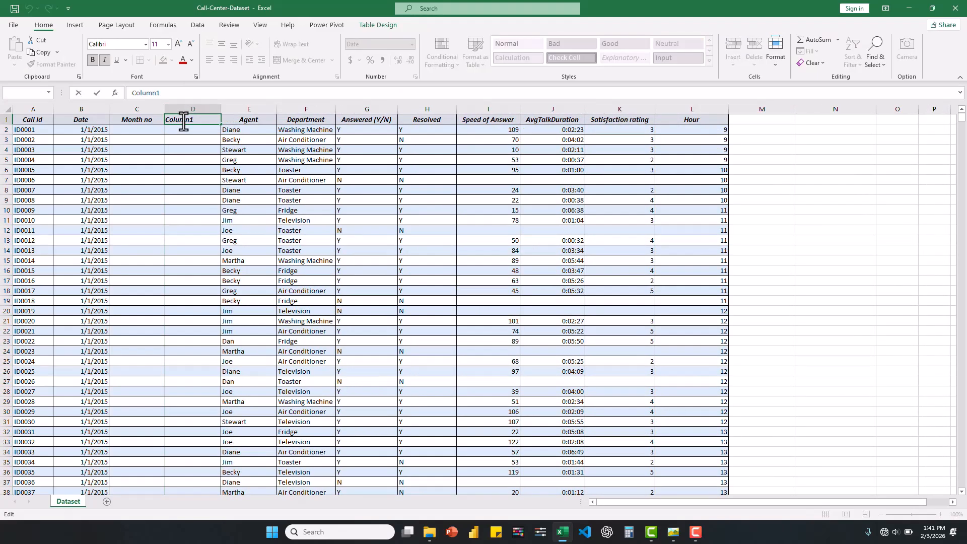
pyautogui.doubleClick(184, 121)
pyautogui.write('Mo')
pyautogui.press('BackSpace')
pyautogui.write('onth')
pyautogui.click(130, 128)
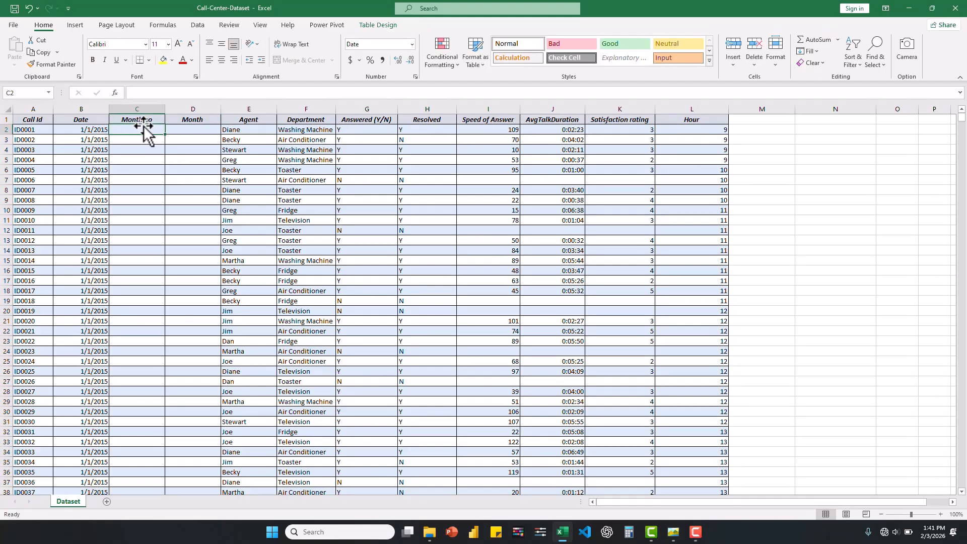
pyautogui.write('=')
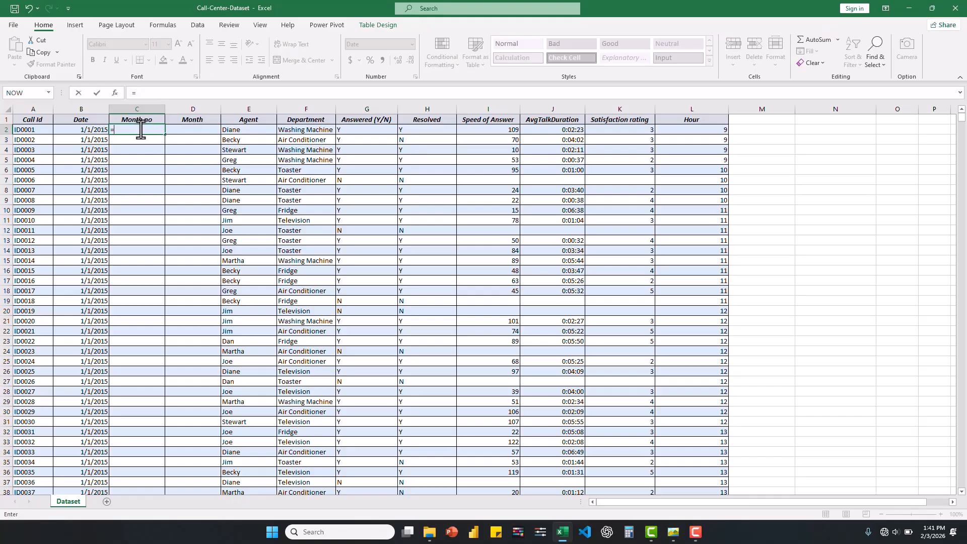
pyautogui.click(141, 130)
pyautogui.write('Month')
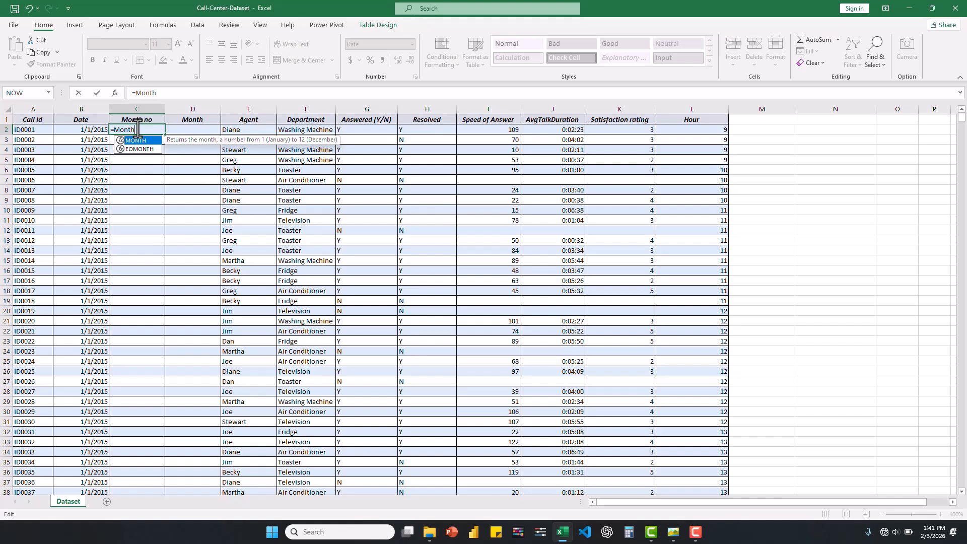
pyautogui.doubleClick(143, 141)
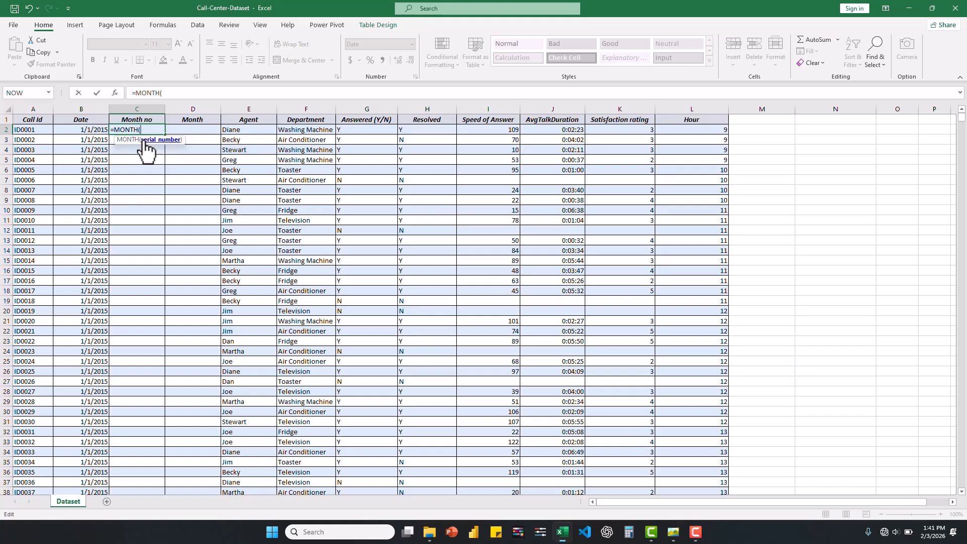
pyautogui.click(88, 130)
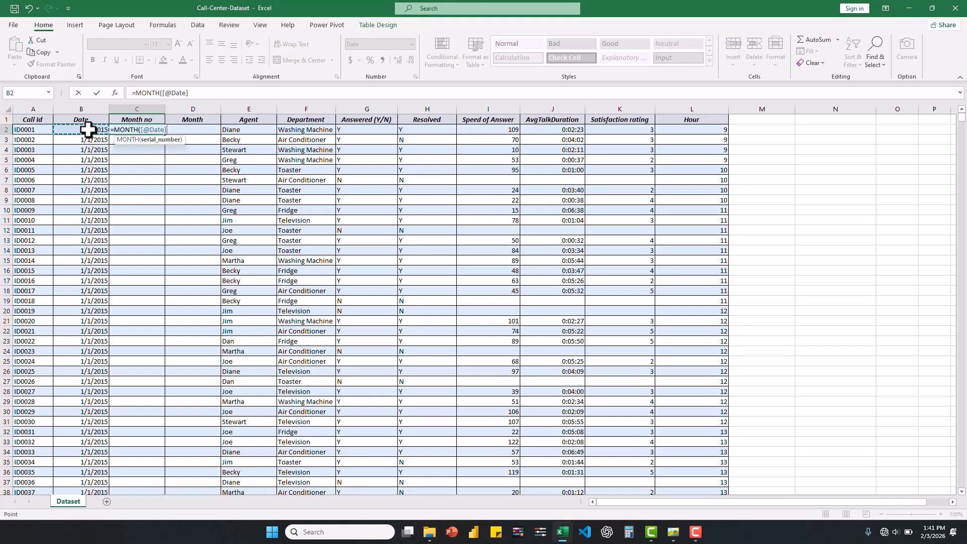
pyautogui.press('Return')
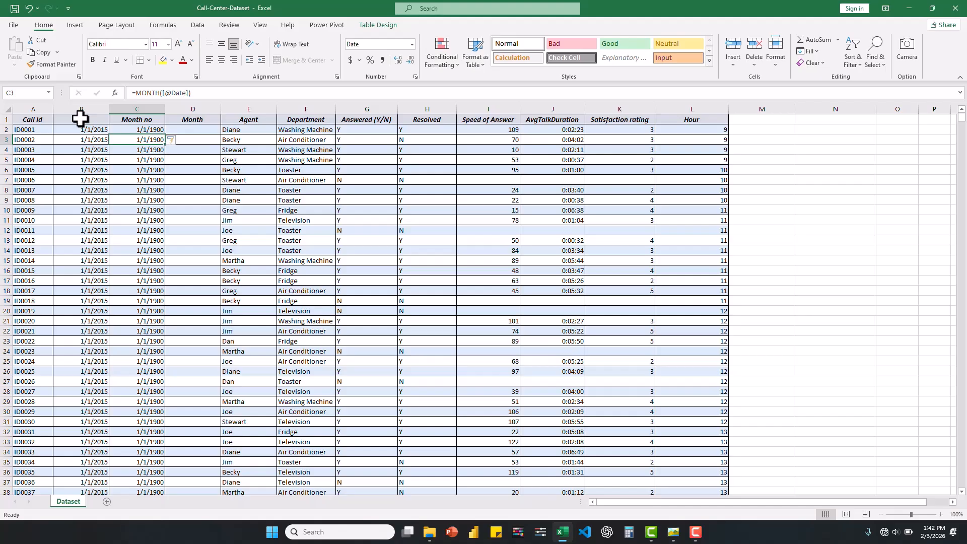
# Format the Month no column as Number with no decimal places
pyautogui.click(135, 109)
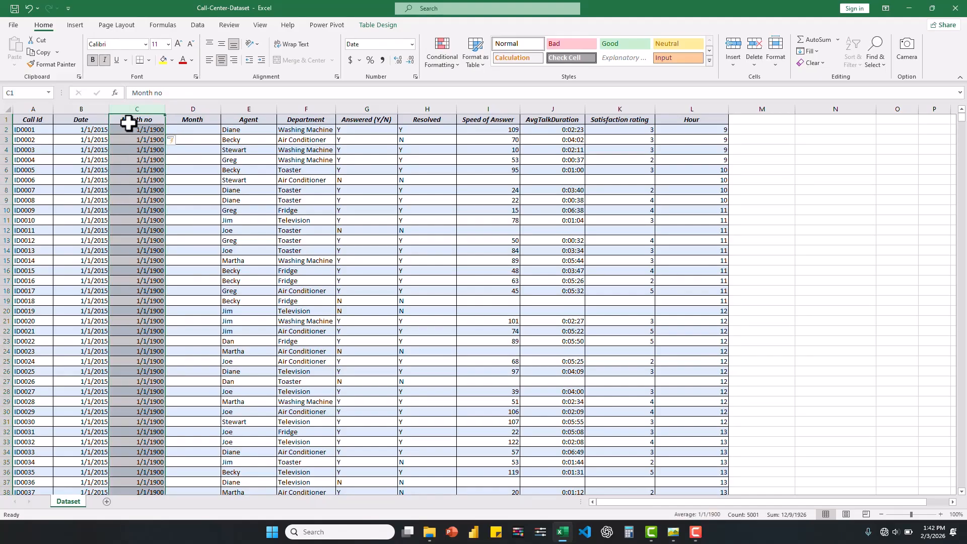
pyautogui.click(412, 44)
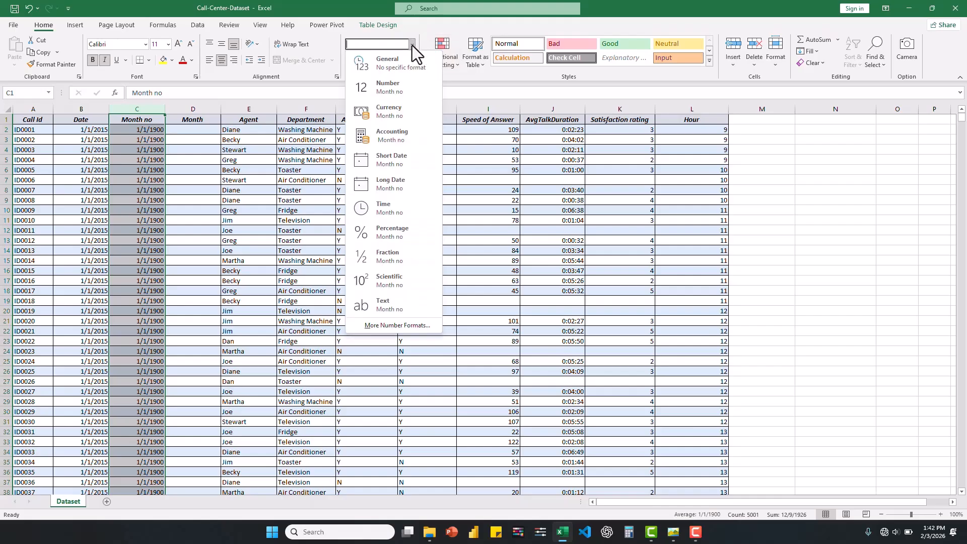
pyautogui.click(394, 86)
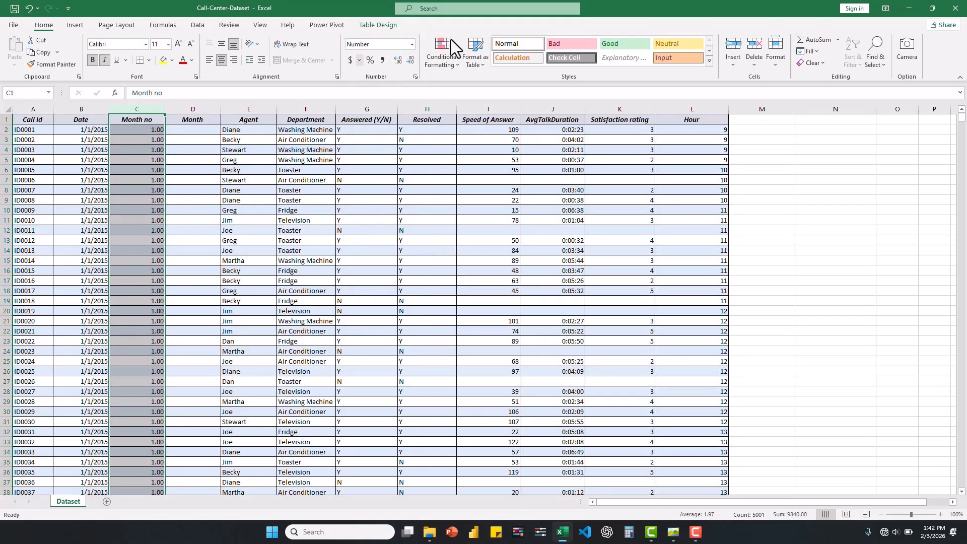
pyautogui.click(413, 58)
pyautogui.click(413, 58)
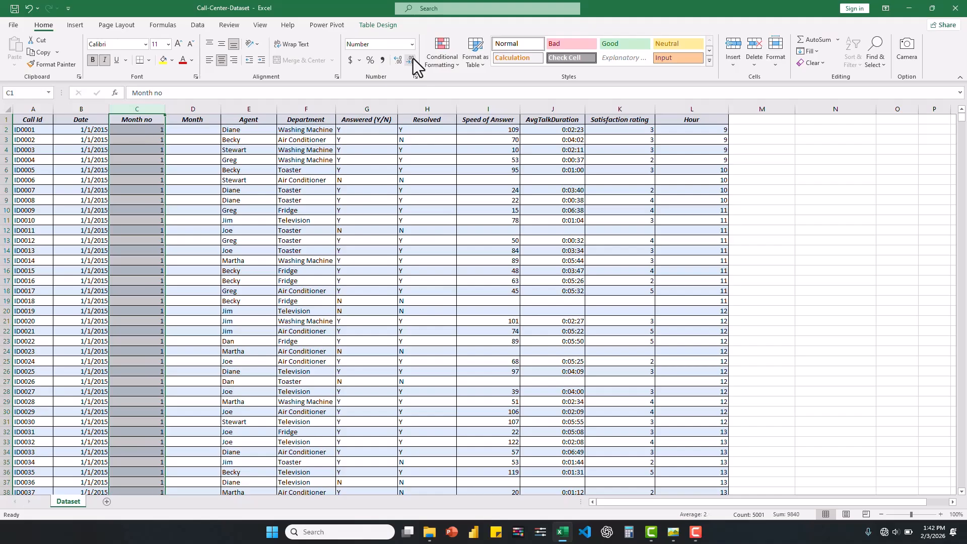
pyautogui.click(194, 127)
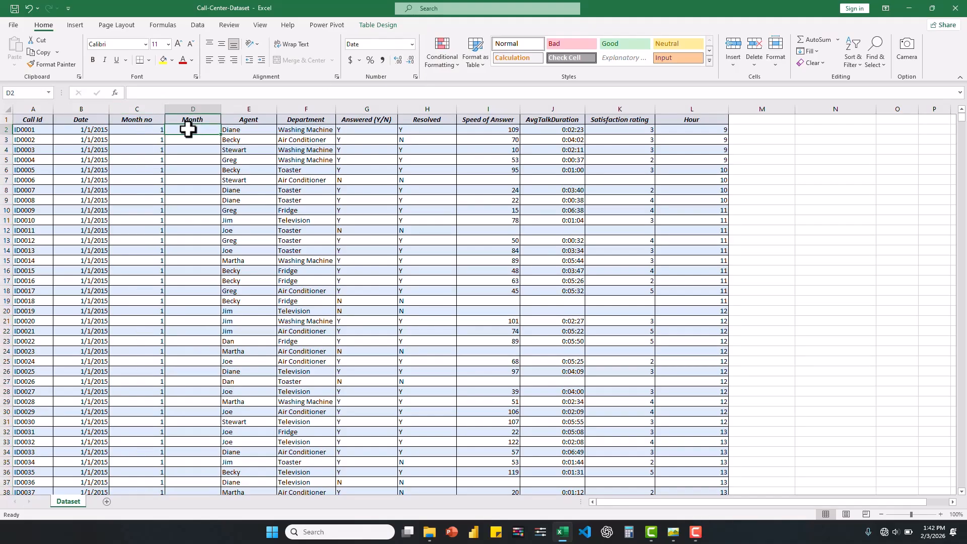
pyautogui.write('=TEXT')
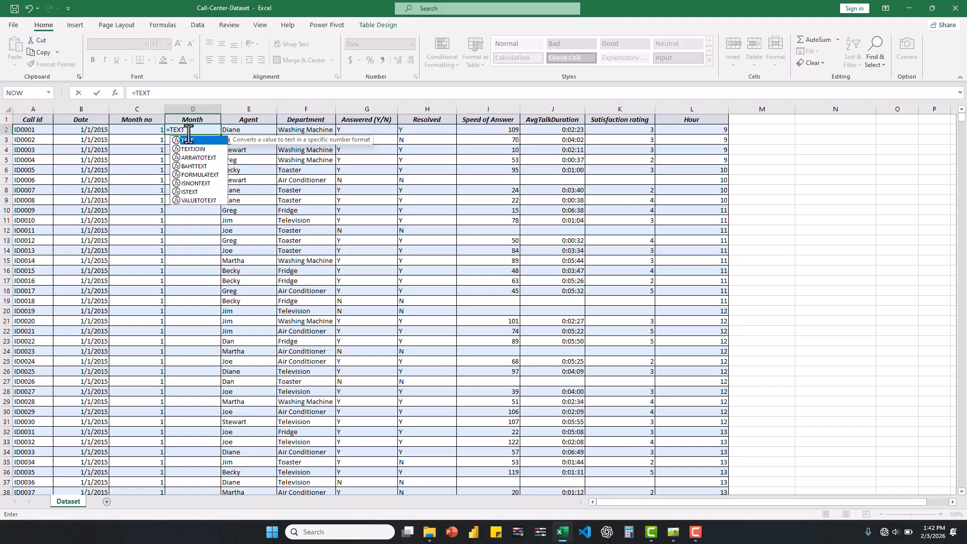
pyautogui.write('(')
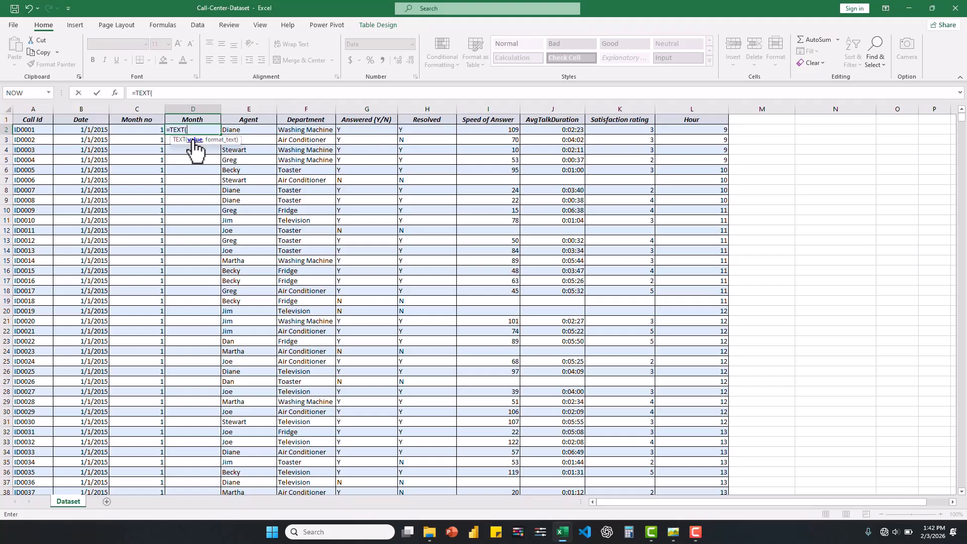
pyautogui.click(94, 130)
pyautogui.write(', "')
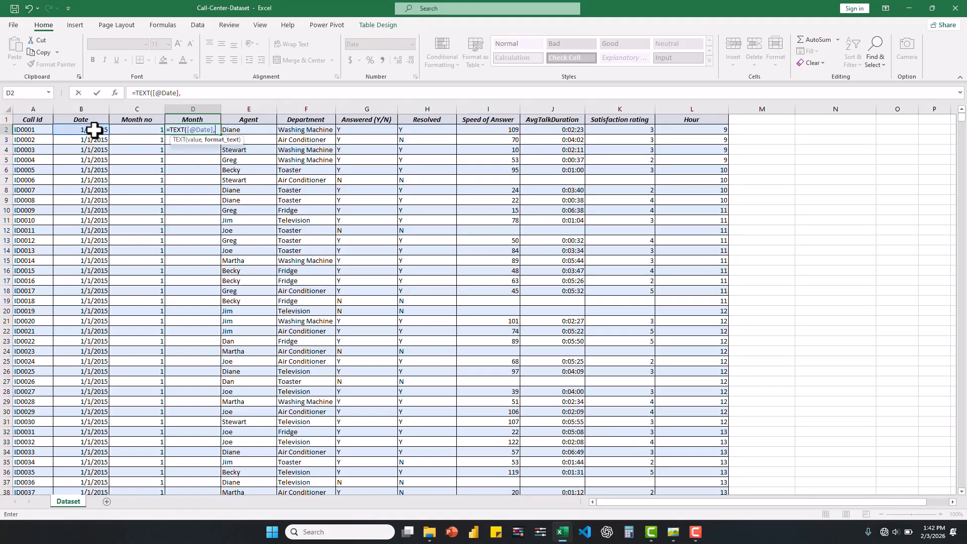
pyautogui.write('MMM")')
pyautogui.press('Return')
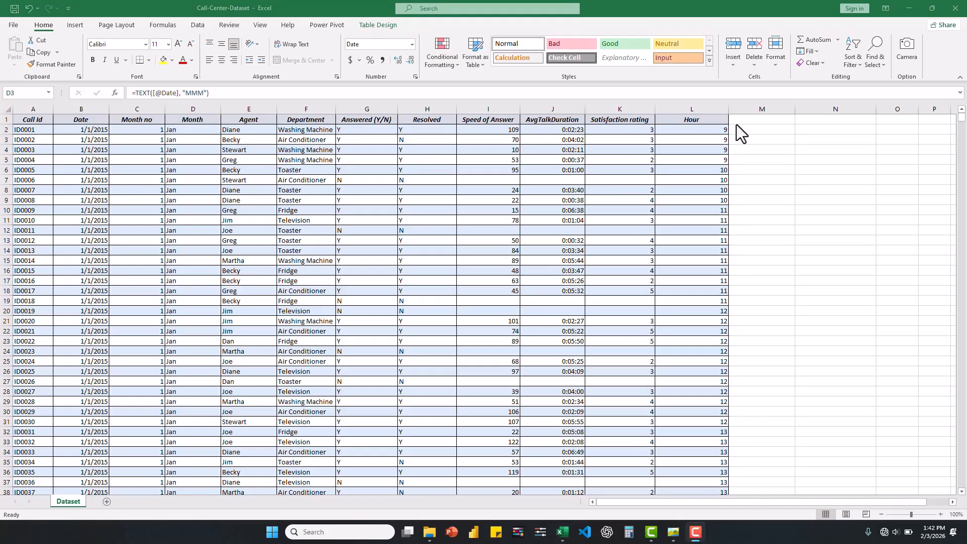
# Add a new table column after Hour and head it "DT"
pyautogui.click(745, 119)
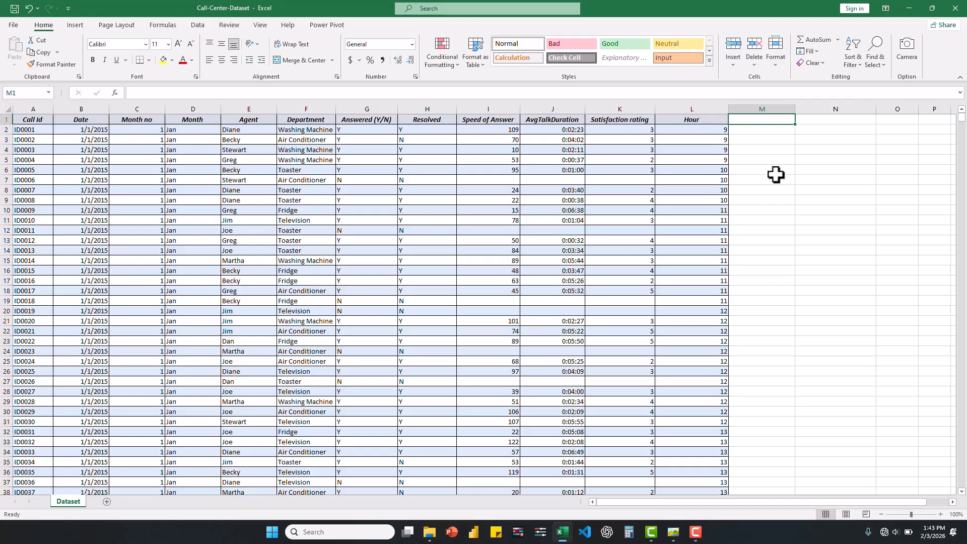
pyautogui.write('D')
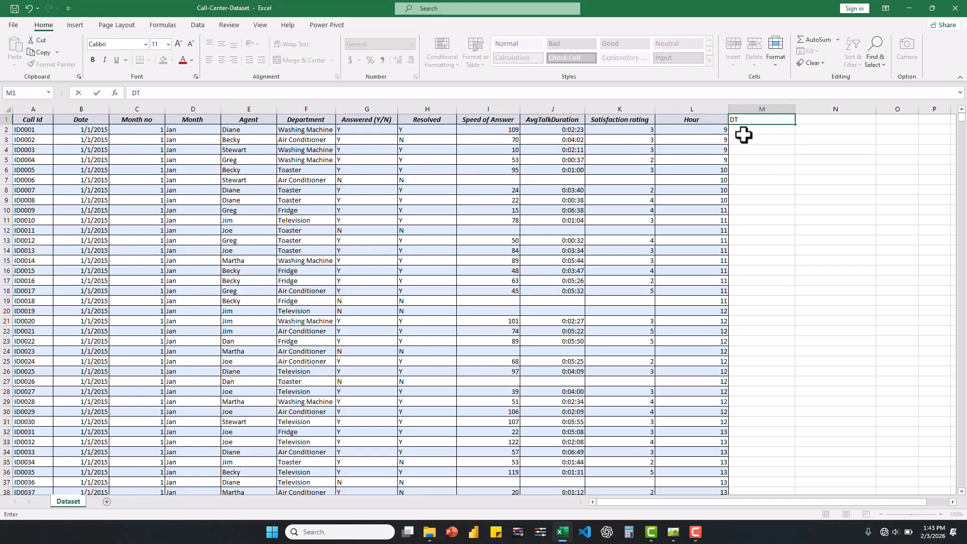
pyautogui.write('T')
pyautogui.press('Return')
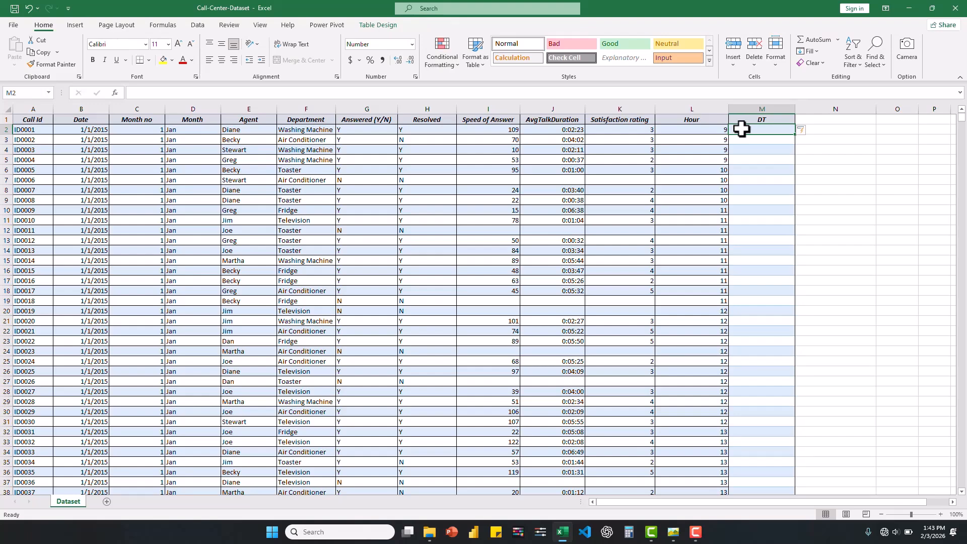
# Write an IFS formula in the first DT cell that returns "Morning" when Hour is >=9 and < 12
pyautogui.write('=')
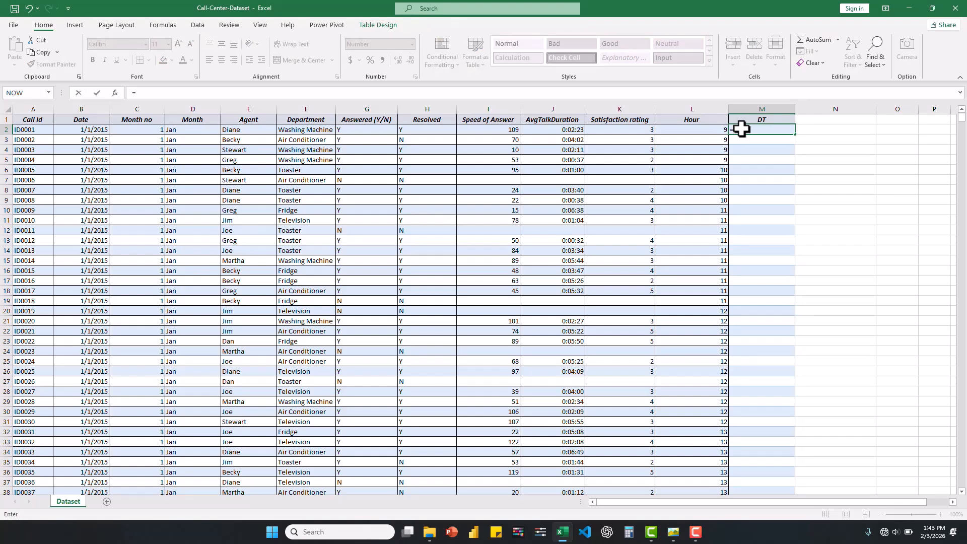
pyautogui.write('IFS(')
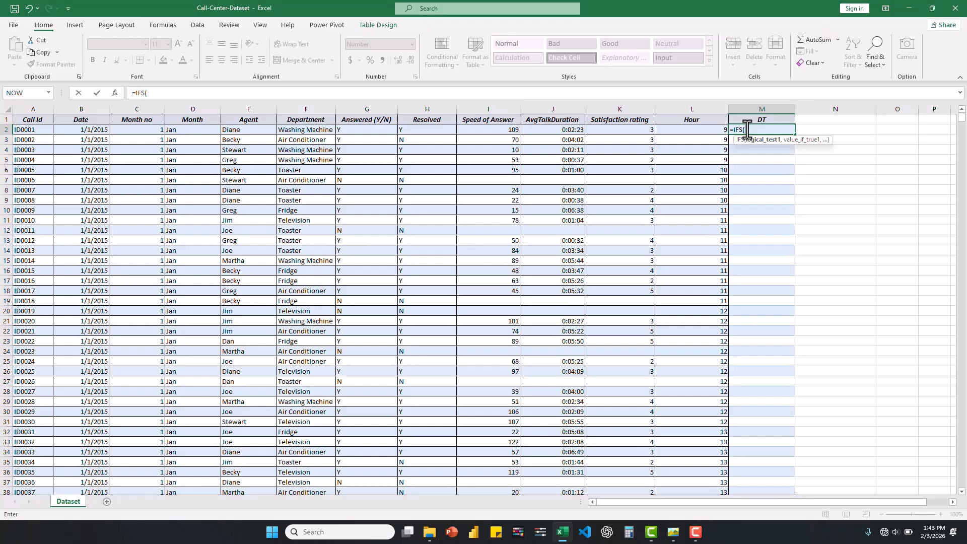
pyautogui.write('AND')
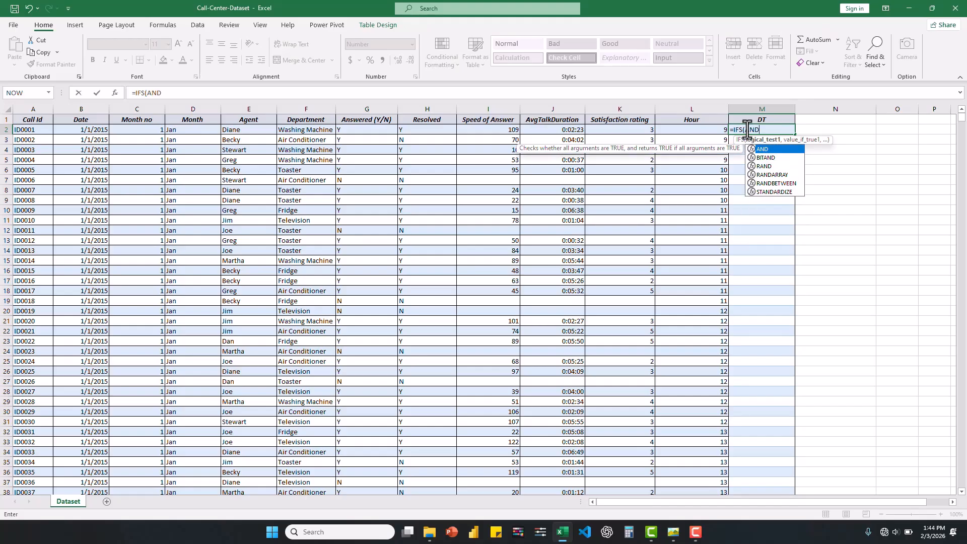
pyautogui.write('(')
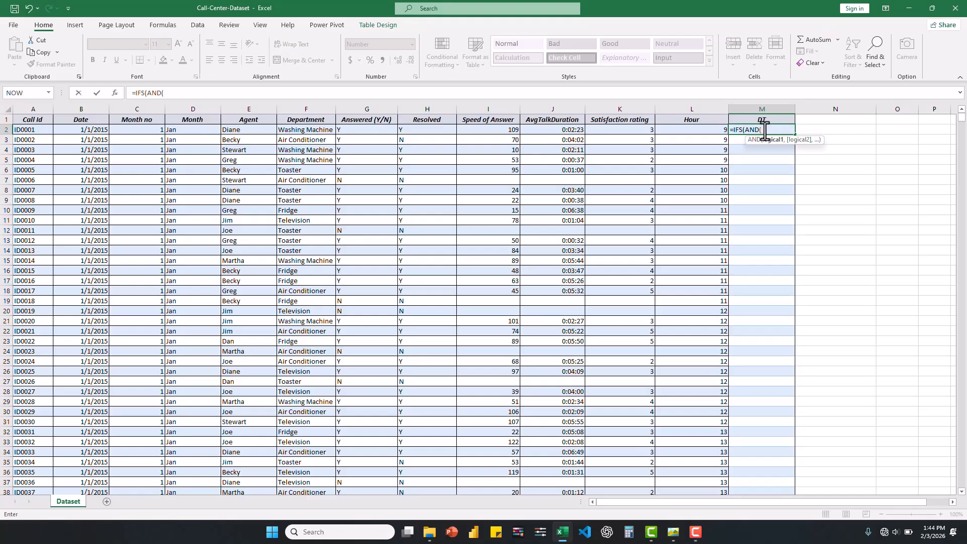
pyautogui.click(707, 131)
pyautogui.write('>')
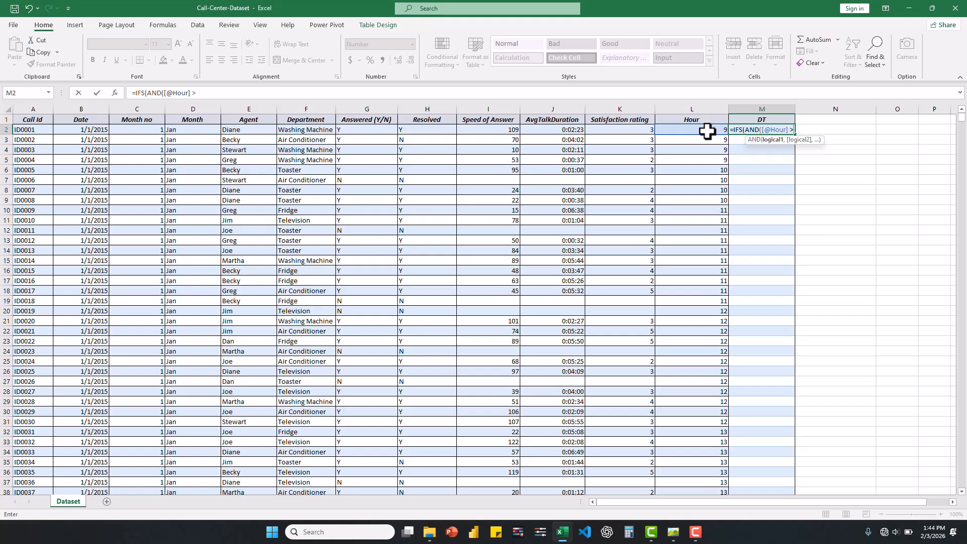
pyautogui.write('=9')
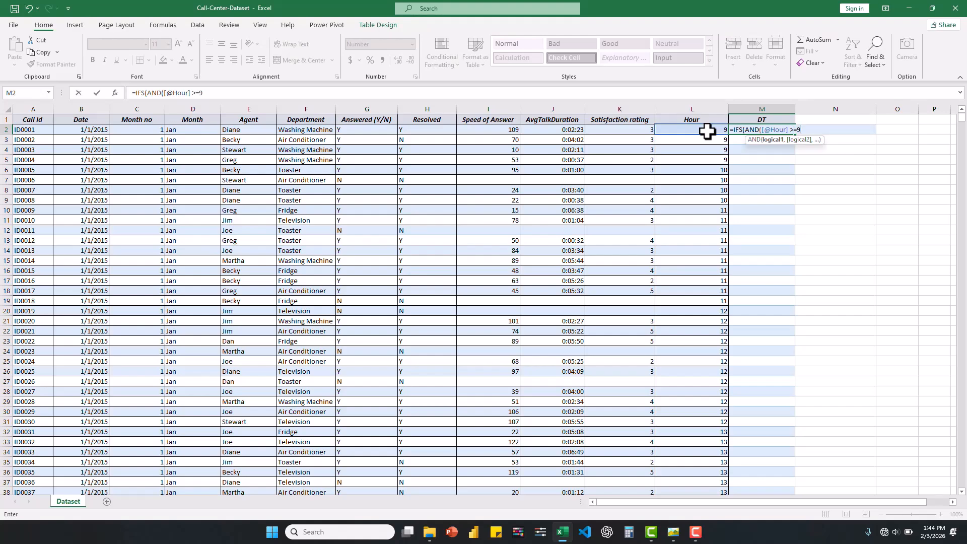
pyautogui.write(',')
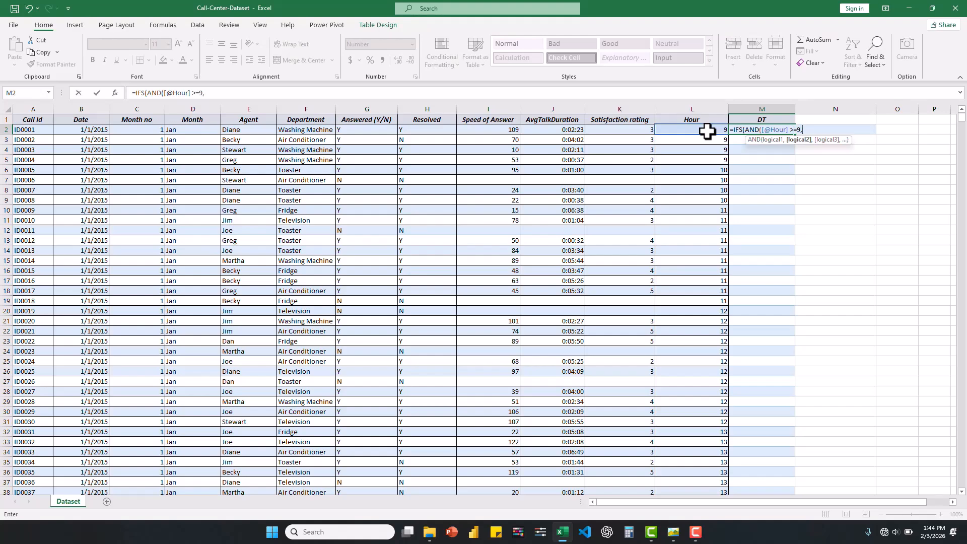
pyautogui.click(684, 131)
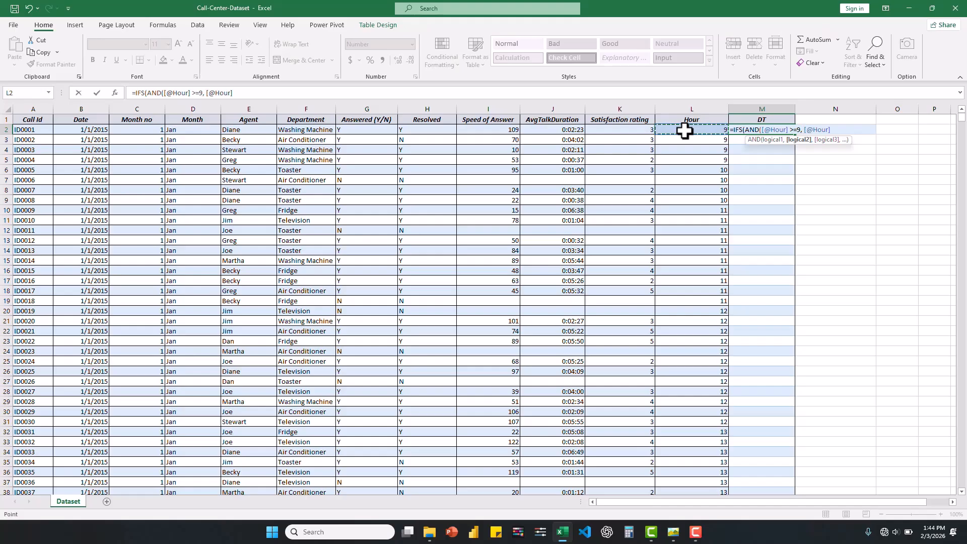
pyautogui.write('< 12')
pyautogui.click(830, 131)
pyautogui.click(834, 131)
pyautogui.write('12), ')
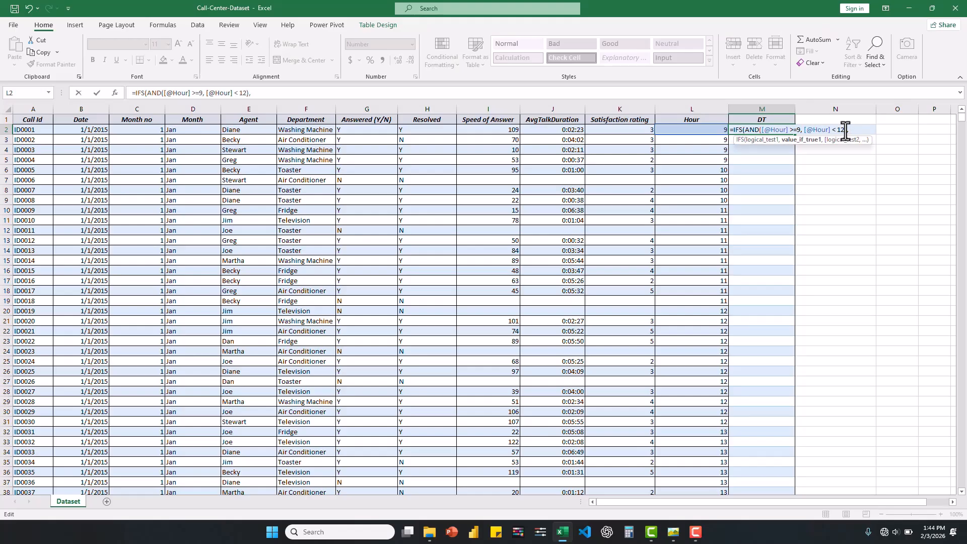
pyautogui.write('"Morning"')
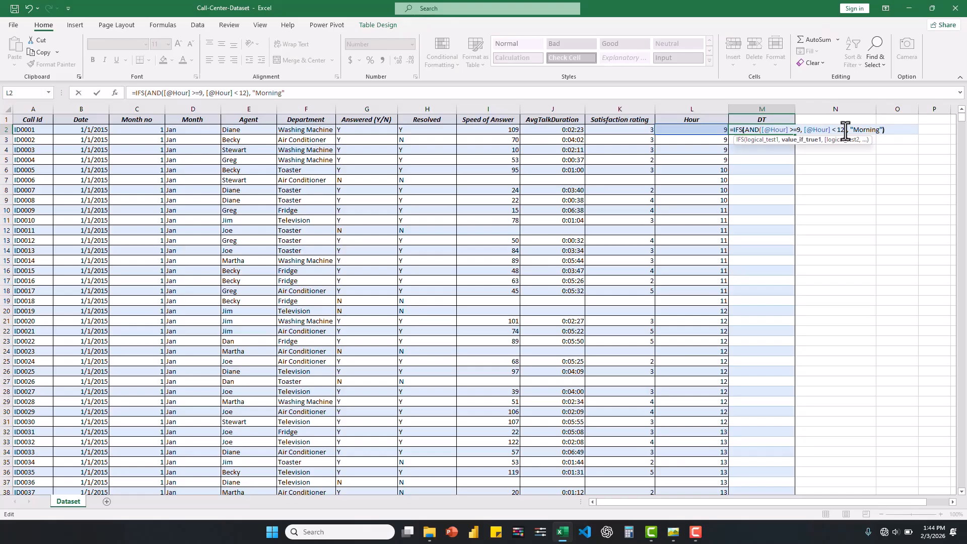
pyautogui.write(')')
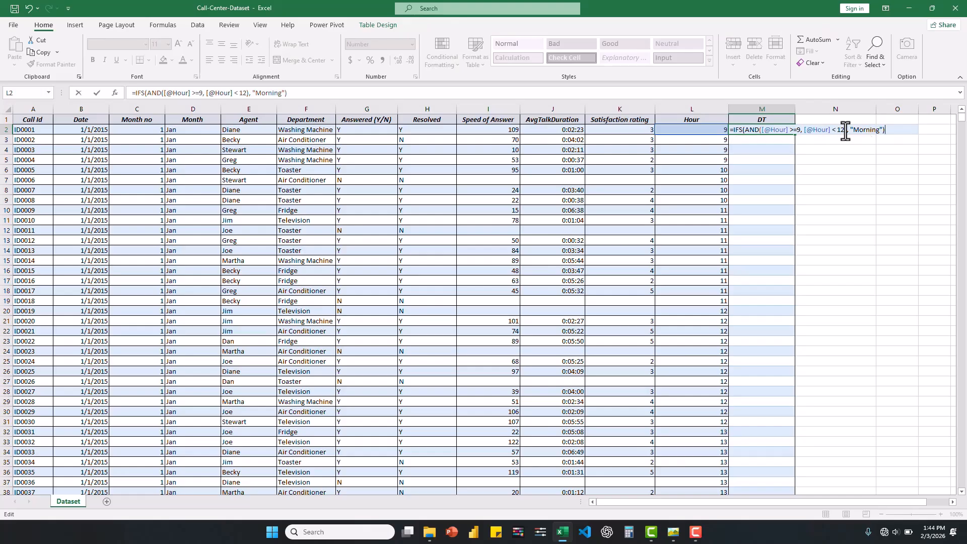
# Change the outer function of the DT formula to IF and apply it to the whole column
pyautogui.click(739, 131)
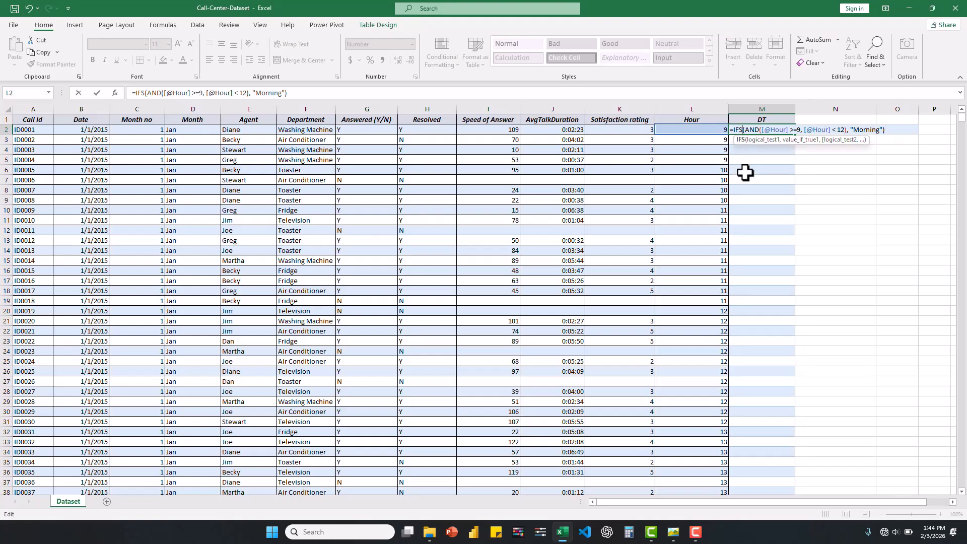
pyautogui.press('BackSpace')
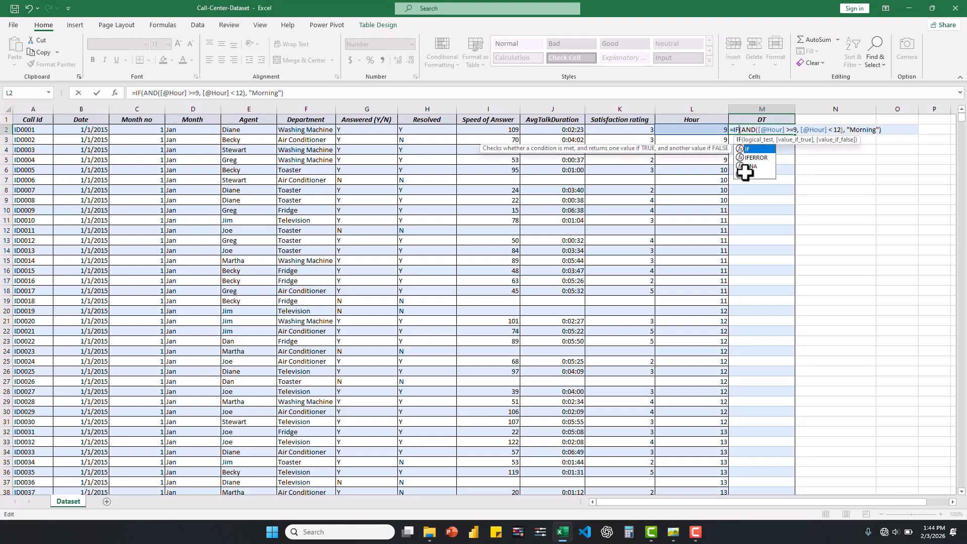
pyautogui.click(737, 130)
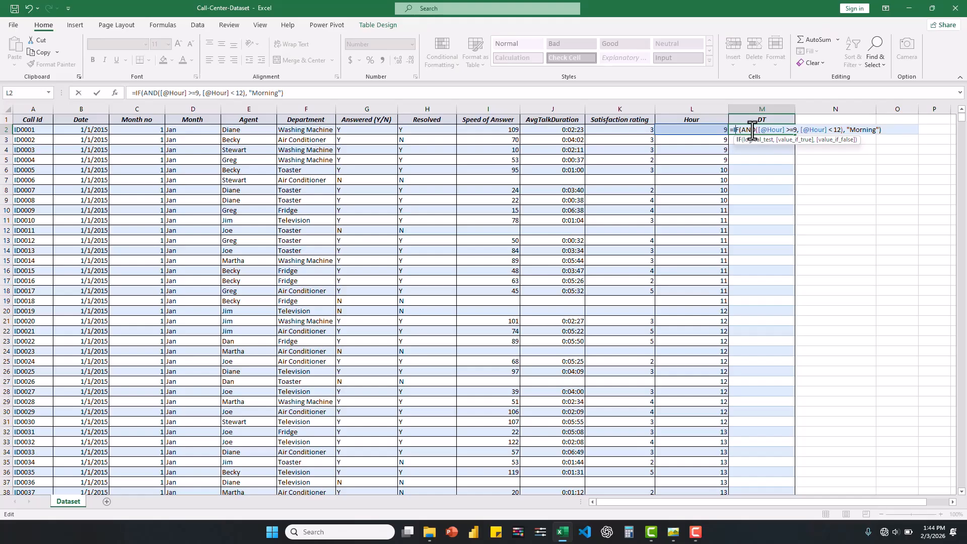
pyautogui.press('Return')
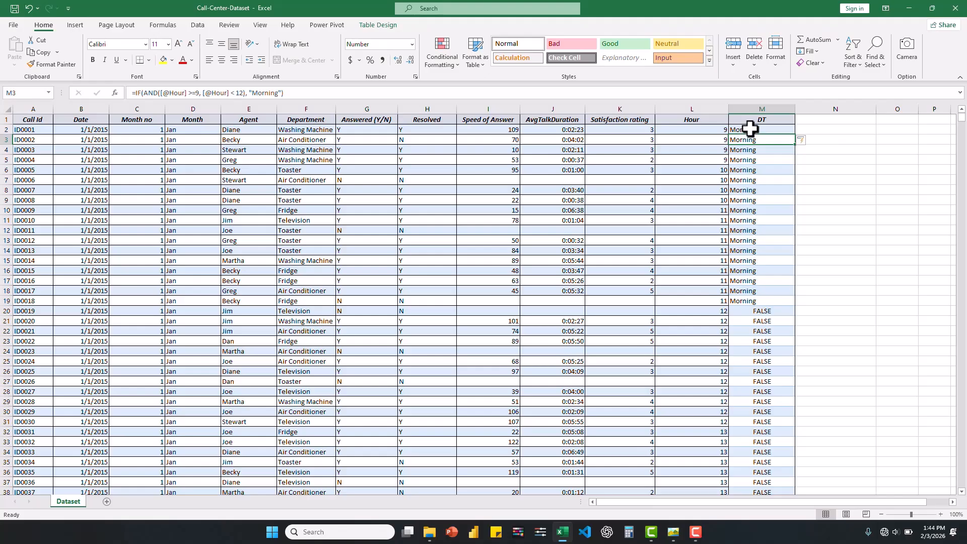
# Change the outer function of the first DT formula to IFS and add a comma after "Morning" for another condition
pyautogui.doubleClick(750, 130)
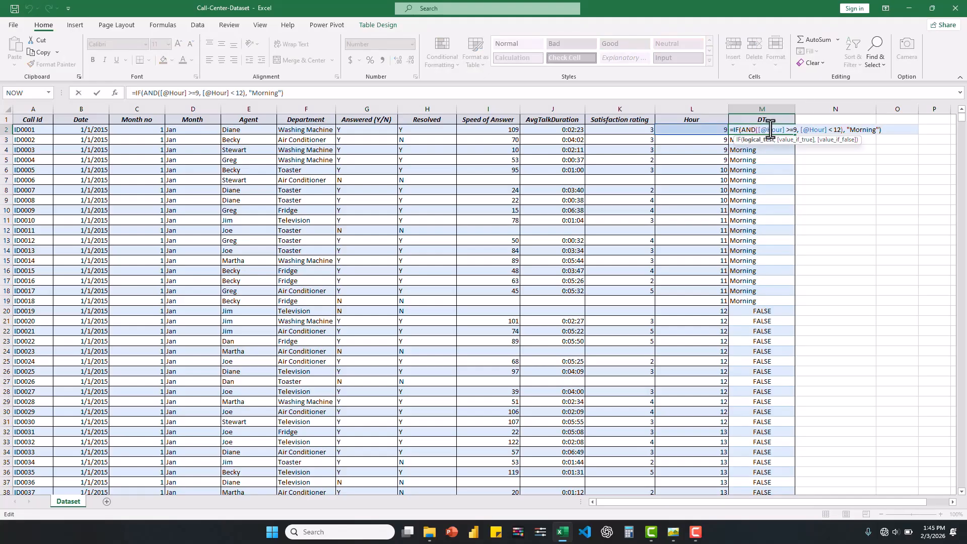
pyautogui.click(737, 131)
pyautogui.write('S')
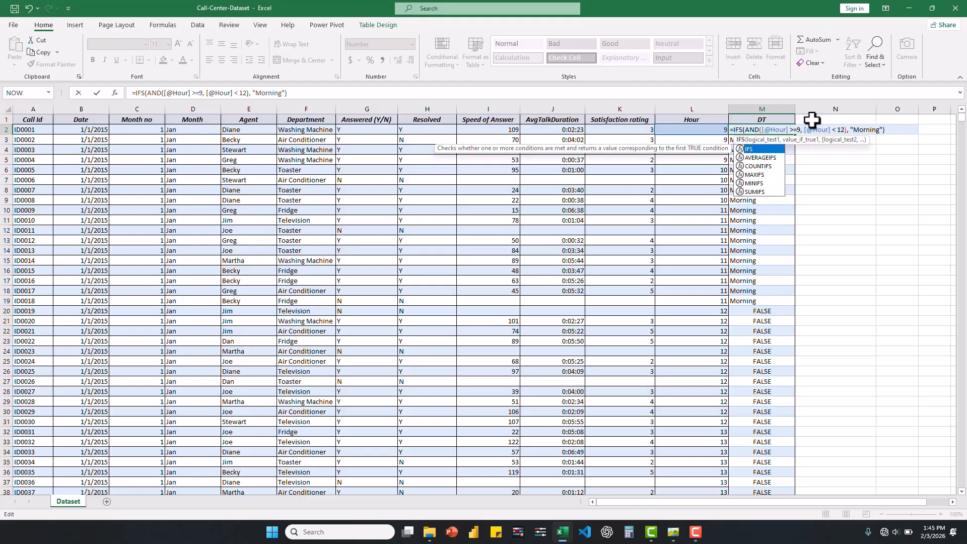
pyautogui.click(873, 130)
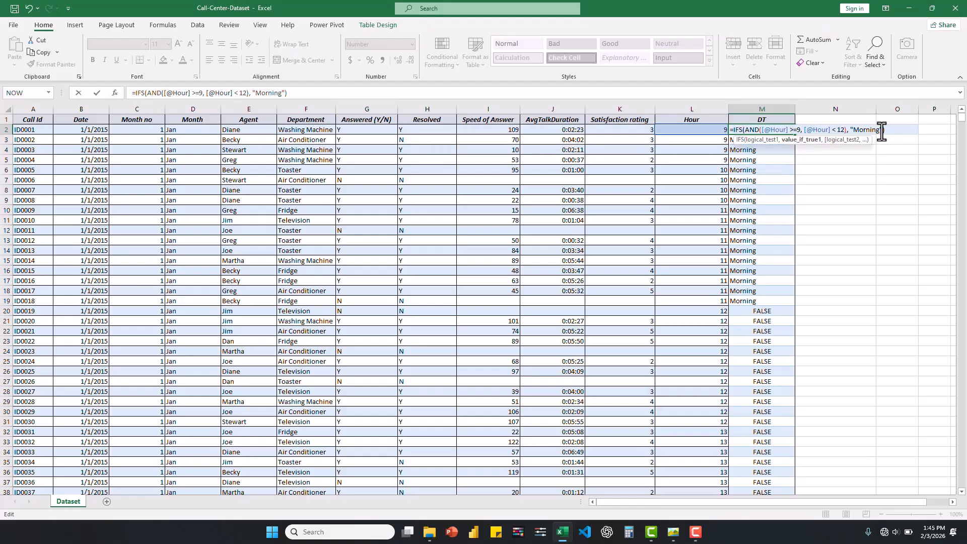
pyautogui.write(',')
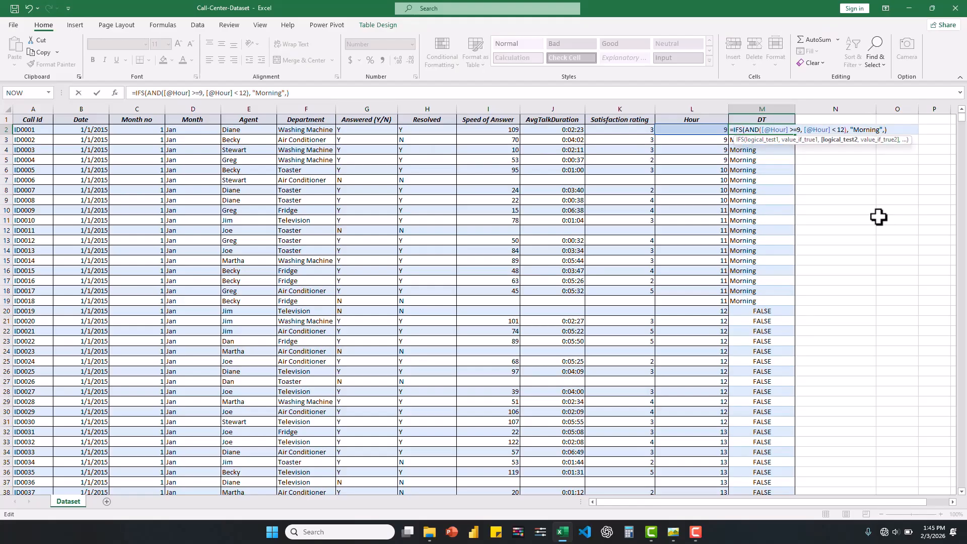
# Reuse the AND condition as a second IFS test that returns "Midday" when Hour is >=12 and < 15
pyautogui.click(749, 130)
pyautogui.moveTo(787, 129); pyautogui.dragTo(846, 130)
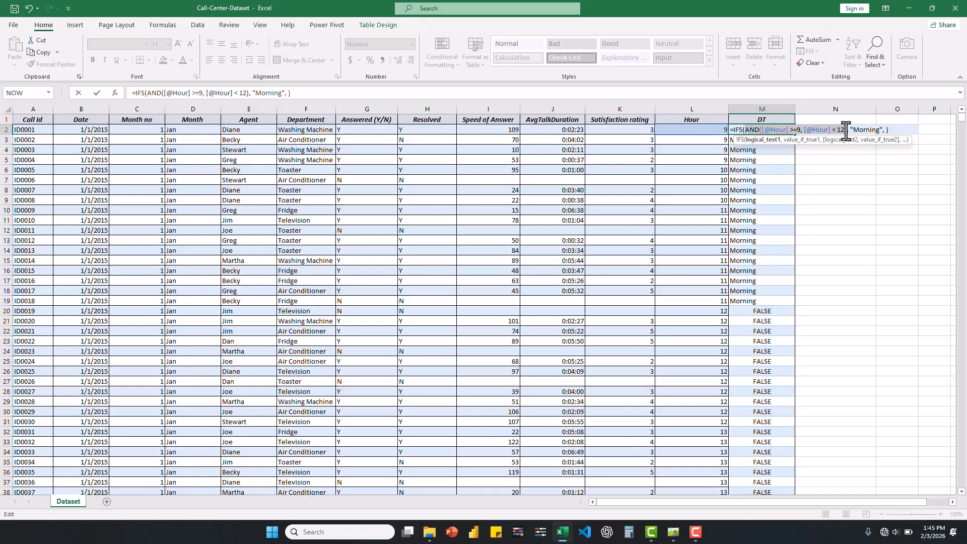
pyautogui.click(885, 130)
pyautogui.write('AND([@Hour] >=9, [@Hour] < 12)')
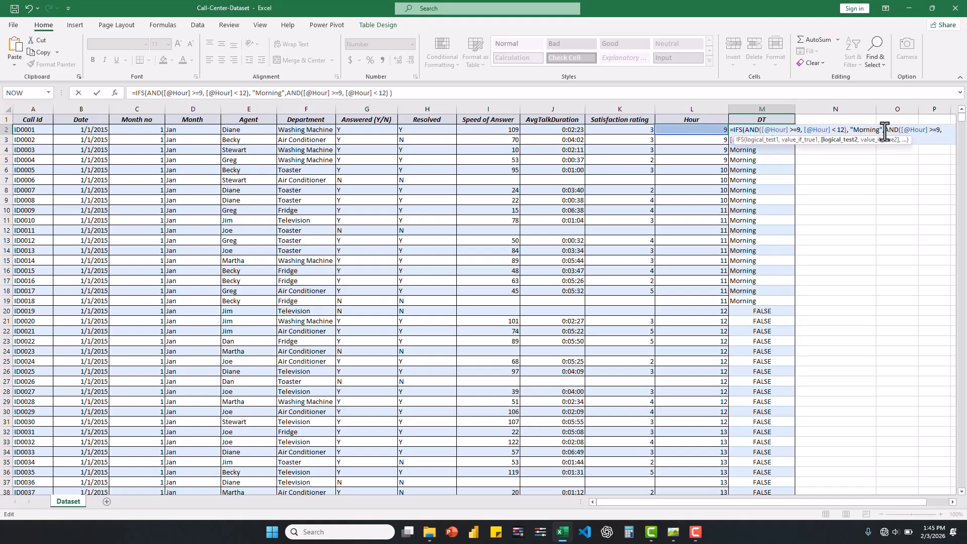
pyautogui.click(938, 131)
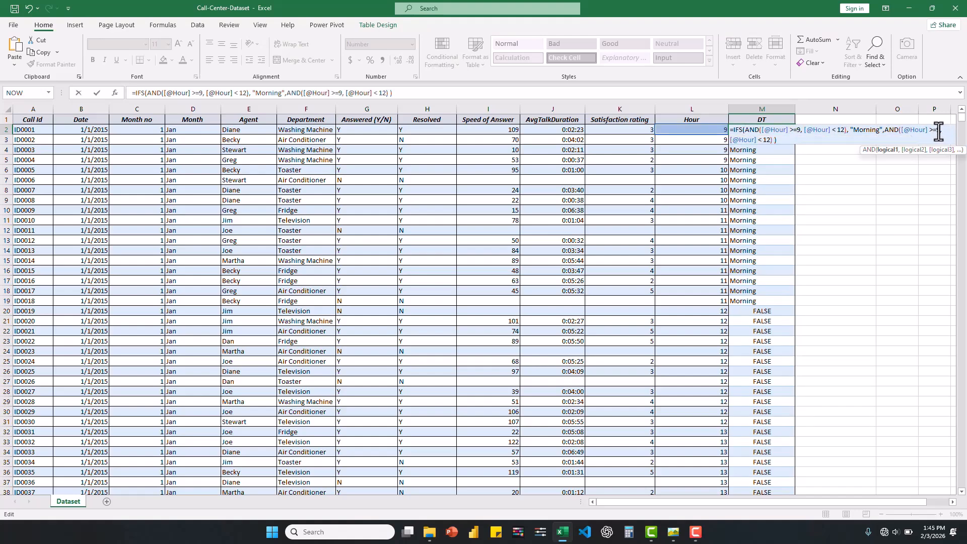
pyautogui.press('BackSpace')
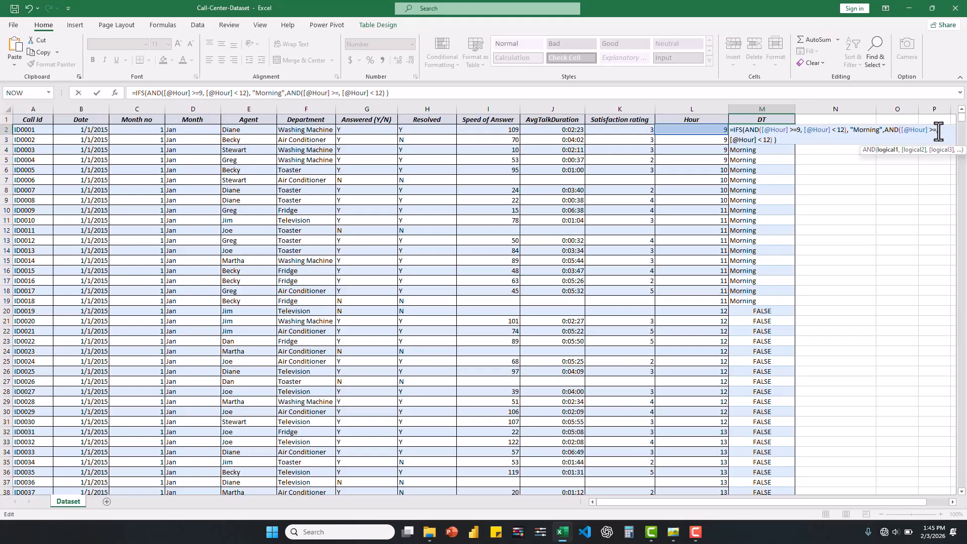
pyautogui.write('12')
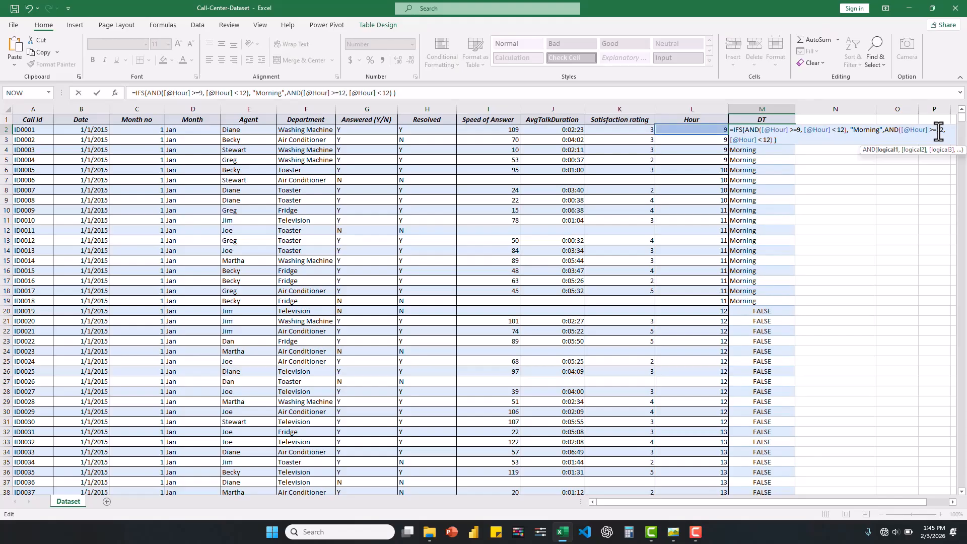
pyautogui.click(769, 141)
pyautogui.press('BackSpace')
pyautogui.write('5')
pyautogui.click(772, 141)
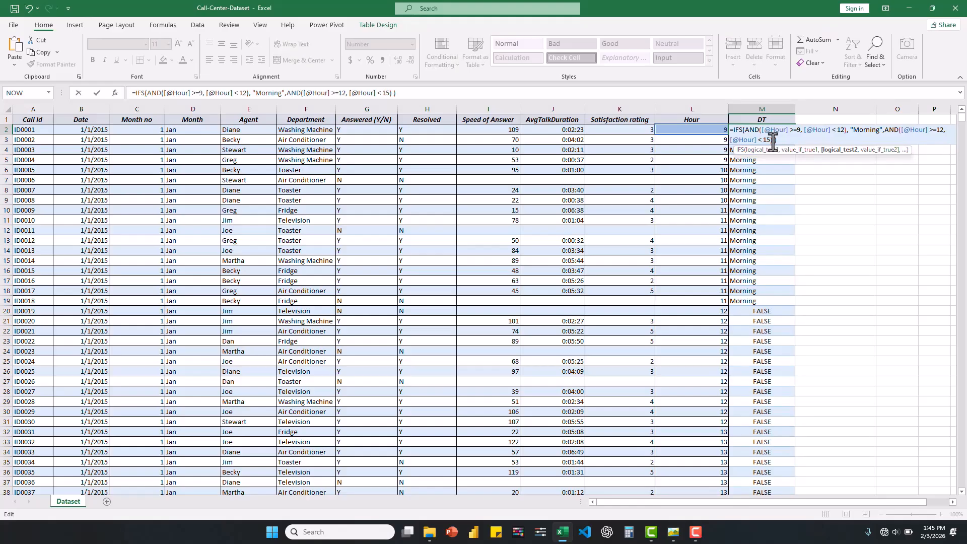
pyautogui.write(', "Midday')
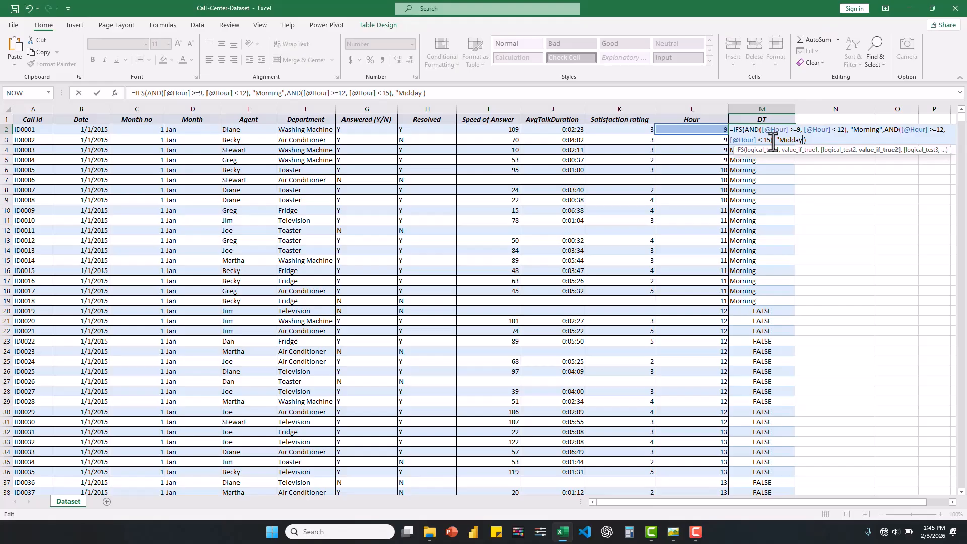
# Add a third AND test returning "Afternoon" when Hour is >=15 and <= 18, and apply the formula to the whole DT column
pyautogui.write(',')
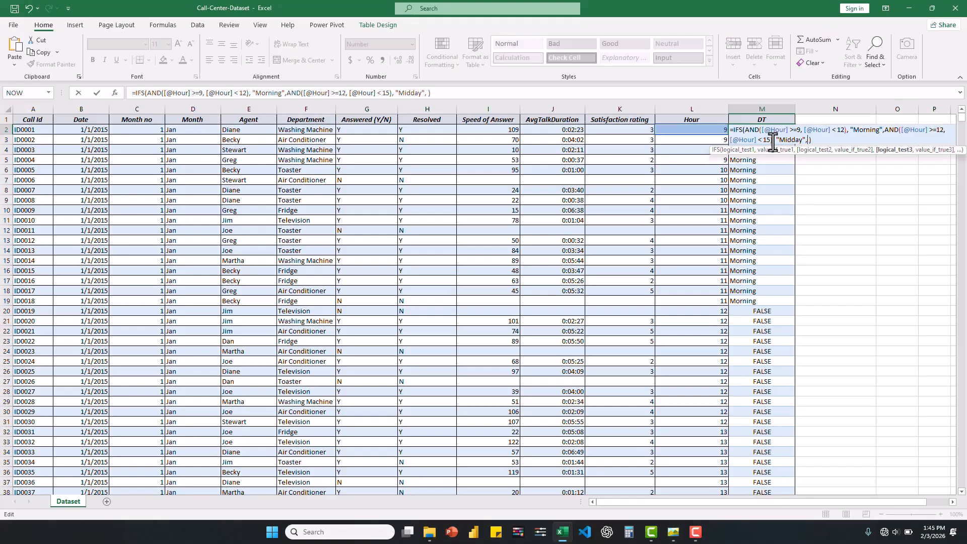
pyautogui.write('AND([@Hour] >=9, [@Hour] < 12)')
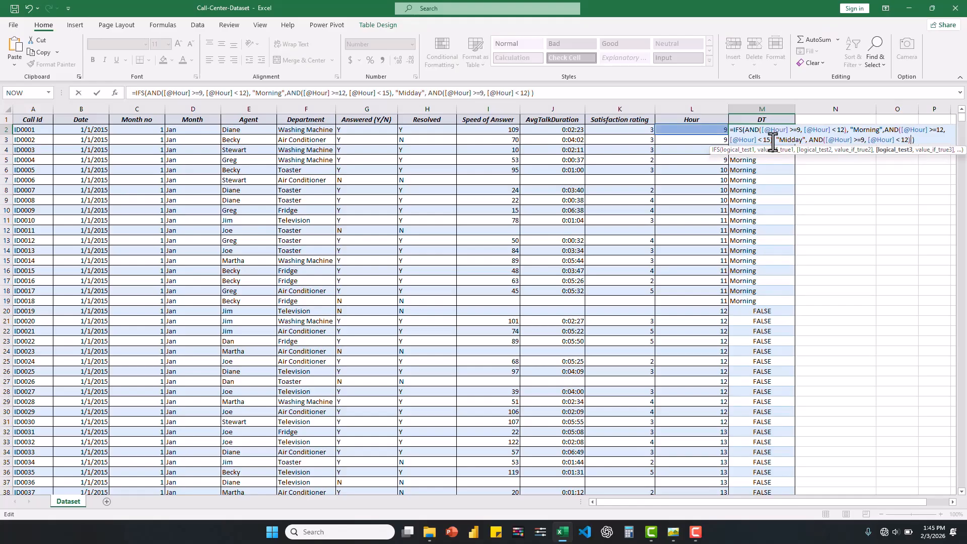
pyautogui.doubleClick(862, 140)
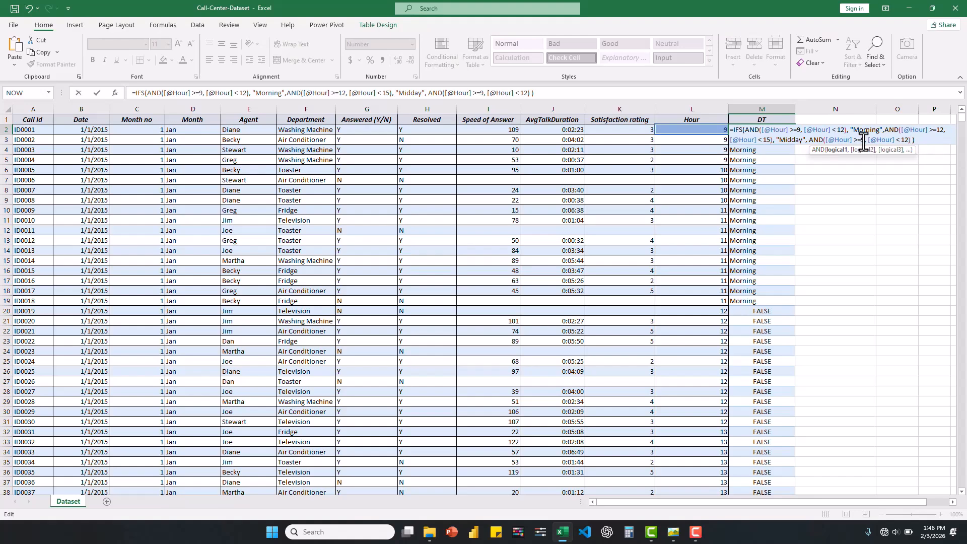
pyautogui.write('15')
pyautogui.click(904, 142)
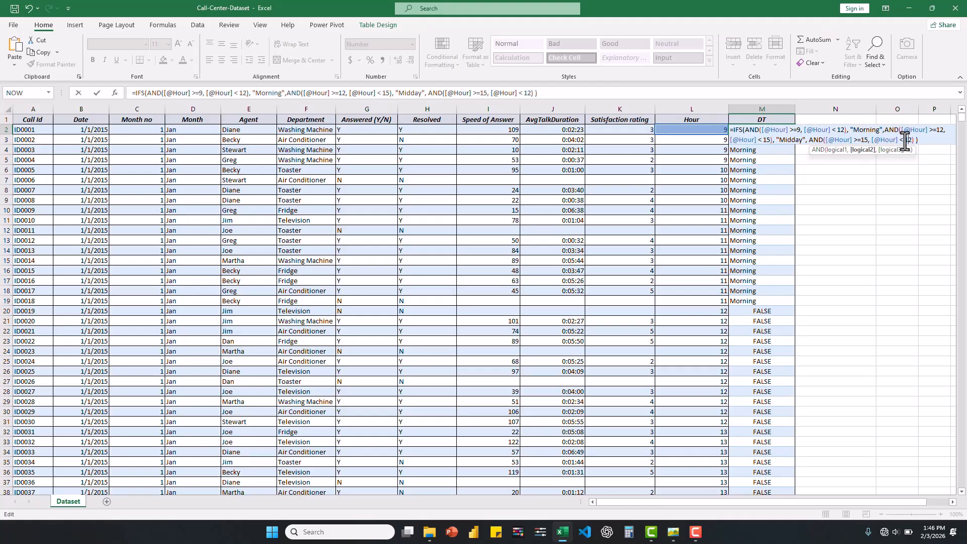
pyautogui.press('BackSpace')
pyautogui.write('= 18')
pyautogui.click(916, 140)
pyautogui.write(',')
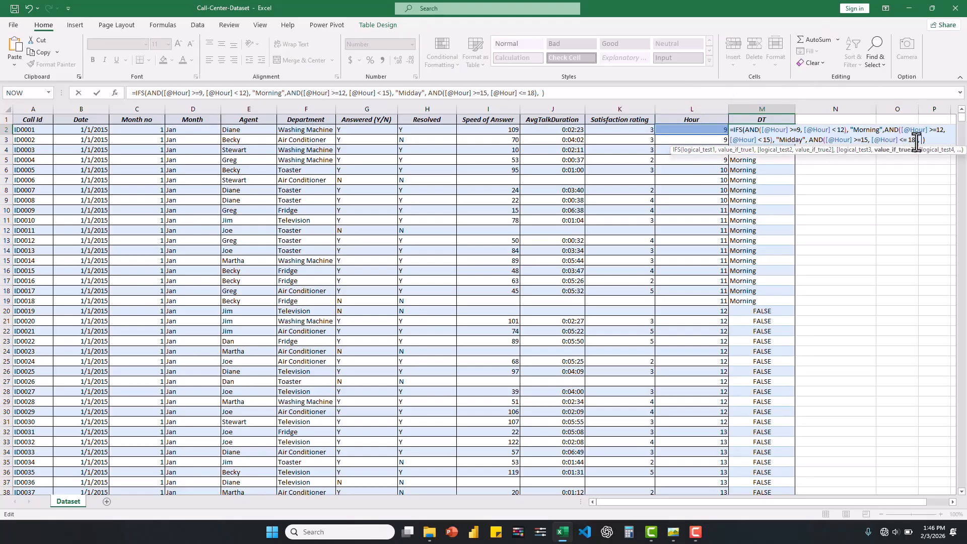
pyautogui.write(' "After')
pyautogui.write('noon"')
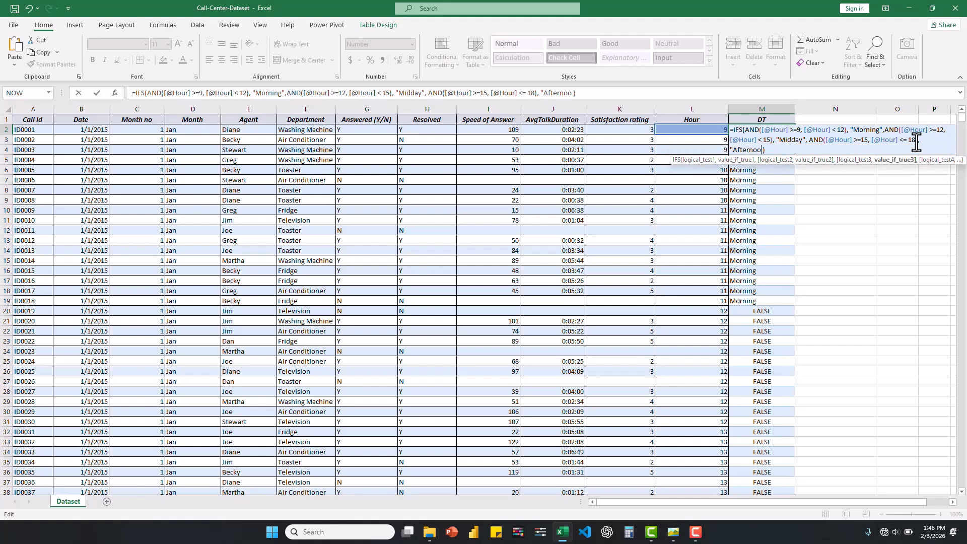
pyautogui.write(' )')
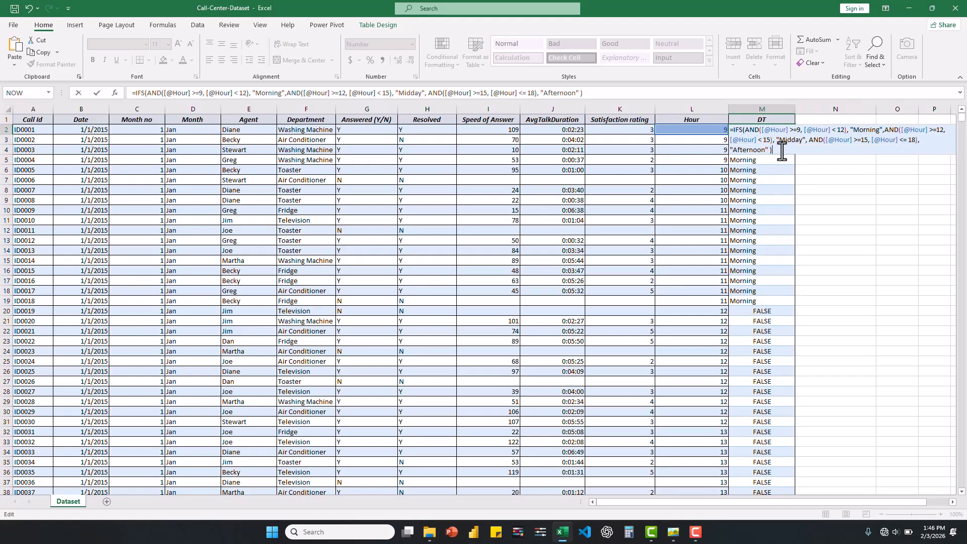
pyautogui.press('Return')
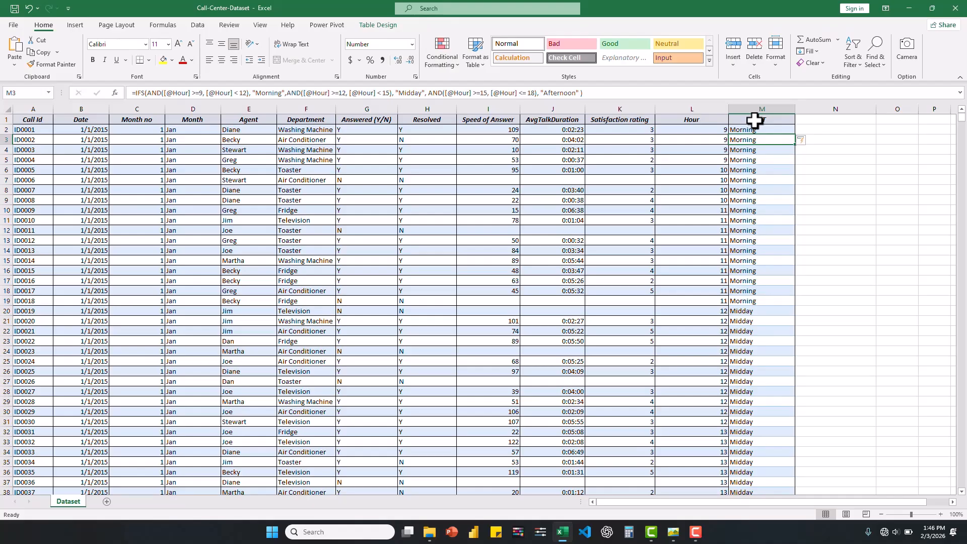
# Turn on filters for the table headers and check the list of distinct values in the DT column
pyautogui.click(753, 120)
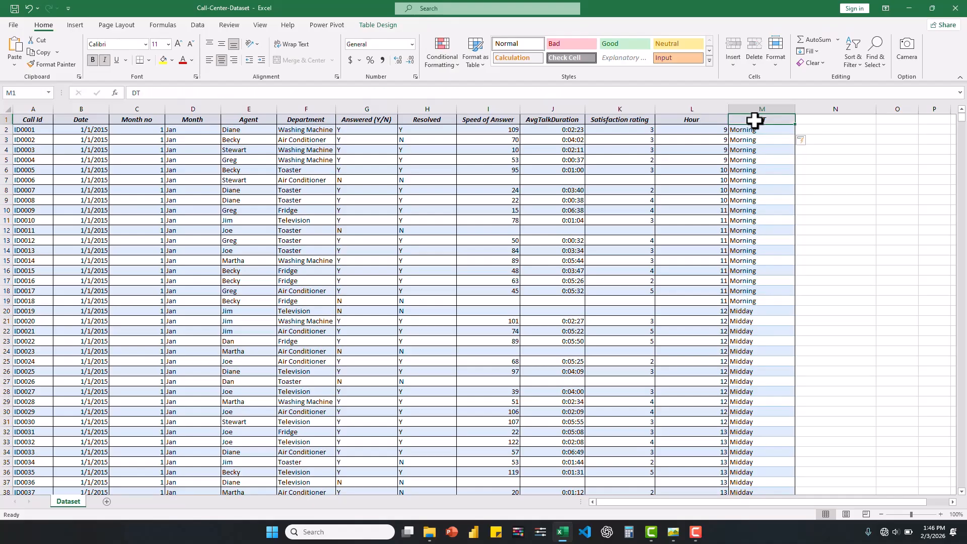
pyautogui.click(852, 70)
pyautogui.click(869, 114)
pyautogui.click(790, 119)
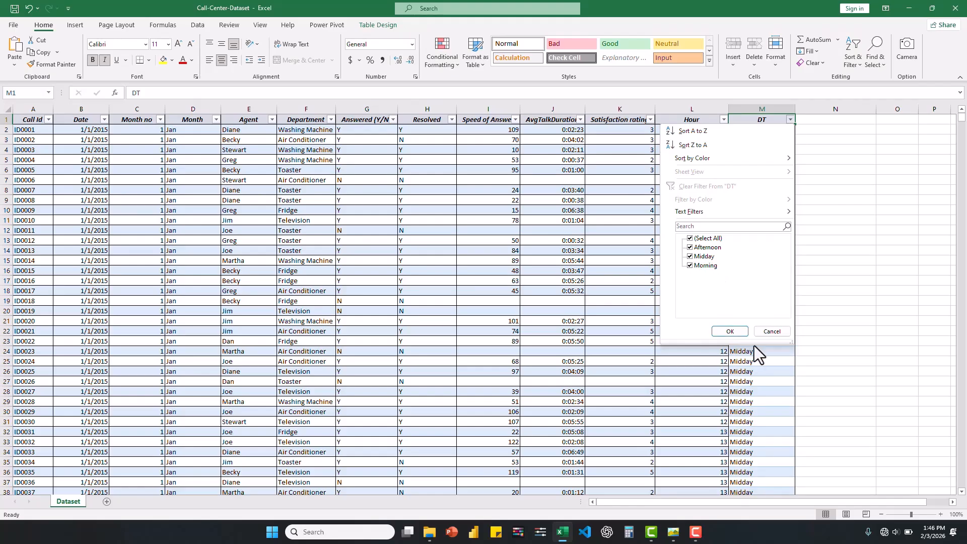
pyautogui.click(761, 333)
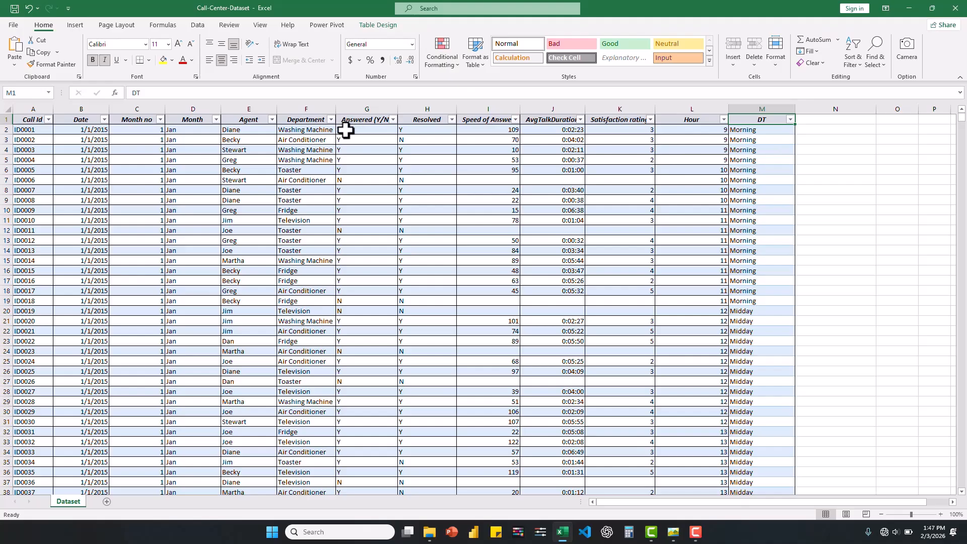
# Filter Answered (Y/N) to the Y rows and replace all their values with "Yes"
pyautogui.click(393, 120)
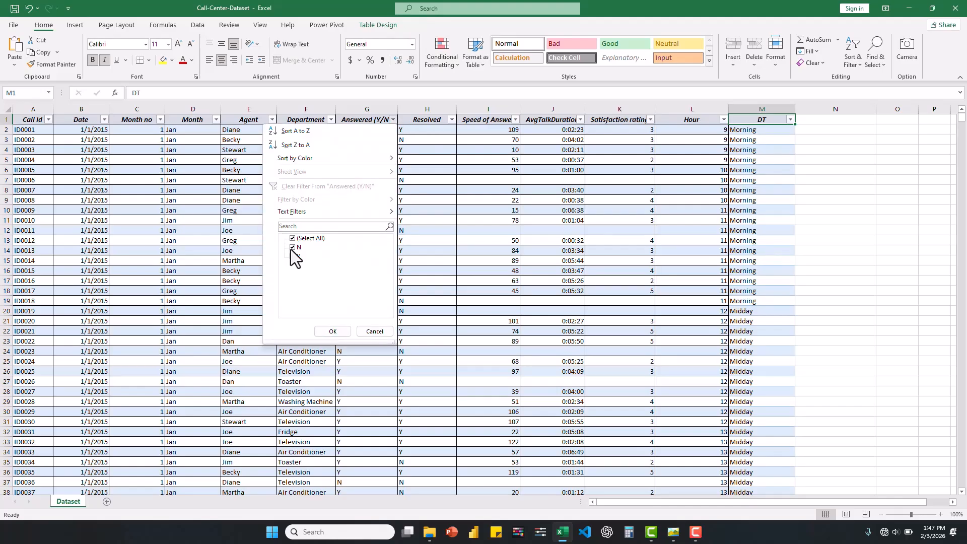
pyautogui.click(333, 331)
pyautogui.doubleClick(346, 130)
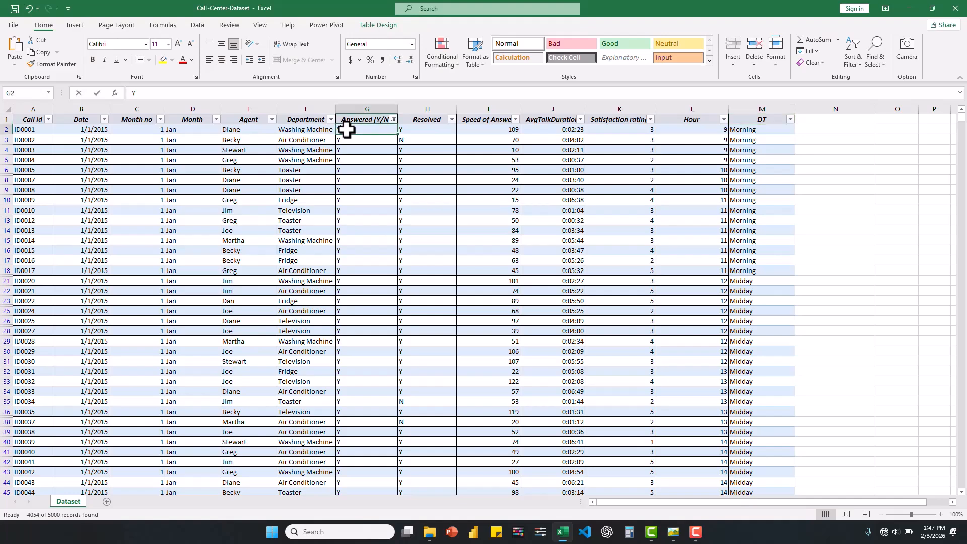
pyautogui.write('es')
pyautogui.hotkey('ctrl', 'Return')
pyautogui.doubleClick(399, 135)
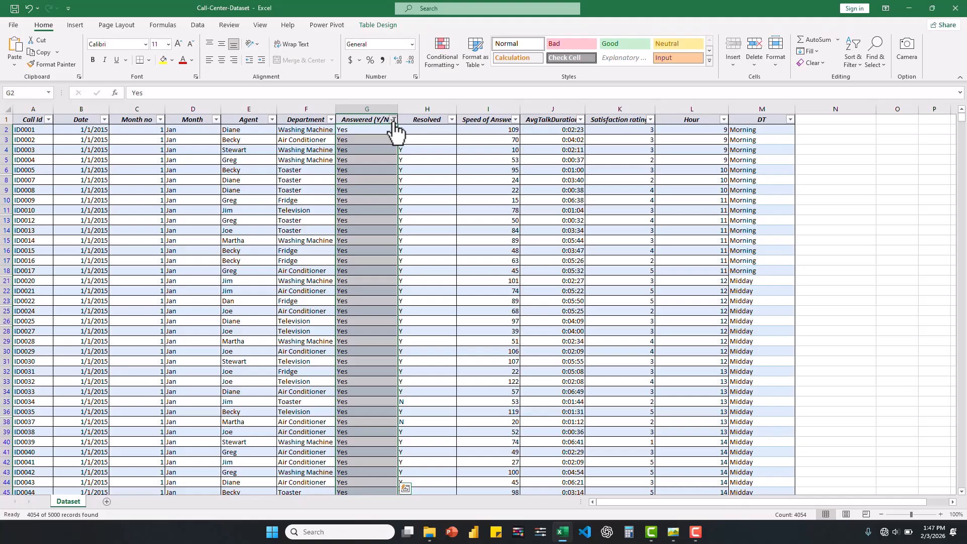
# Filter Answered (Y/N) to the N rows and replace all their values with "No"
pyautogui.click(393, 119)
pyautogui.click(292, 248)
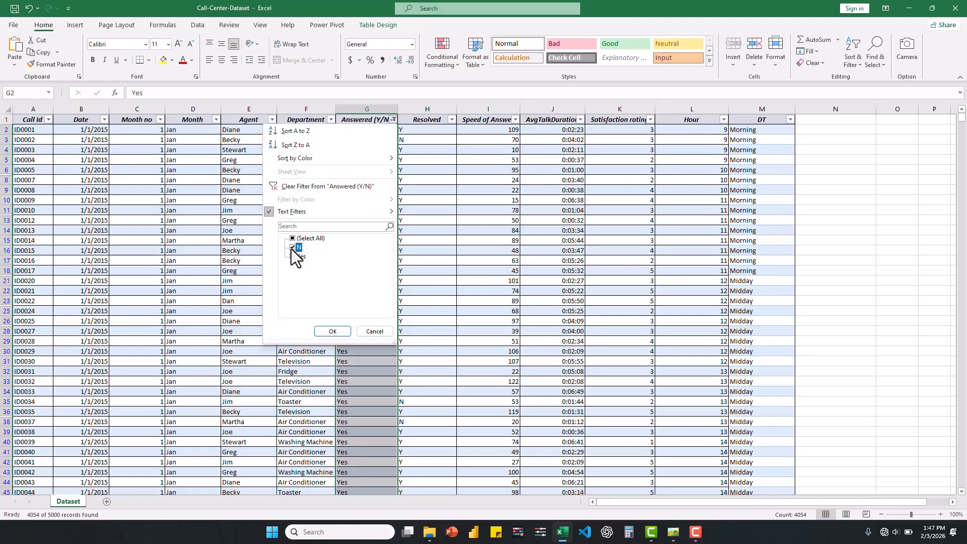
pyautogui.press('Return')
pyautogui.doubleClick(349, 129)
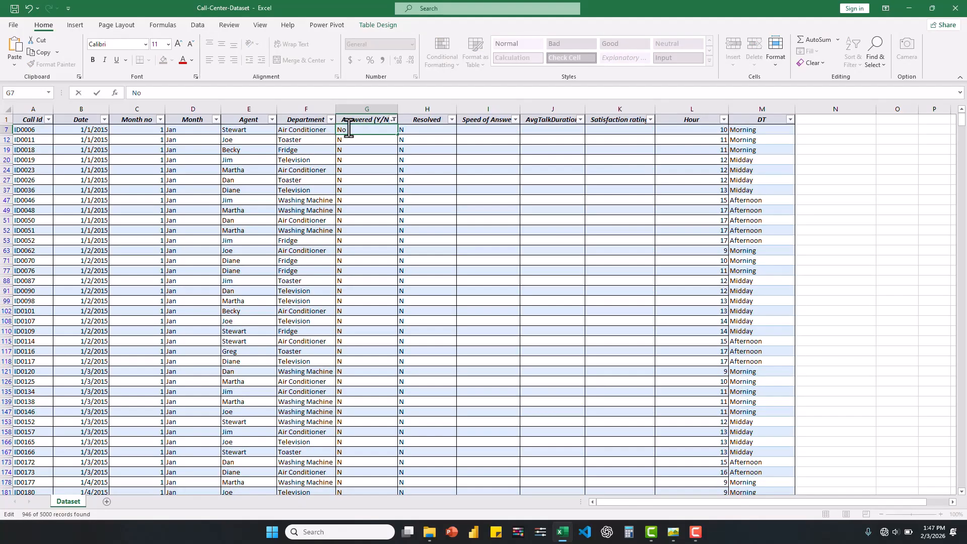
pyautogui.write('o')
pyautogui.hotkey('ctrl', 'Return')
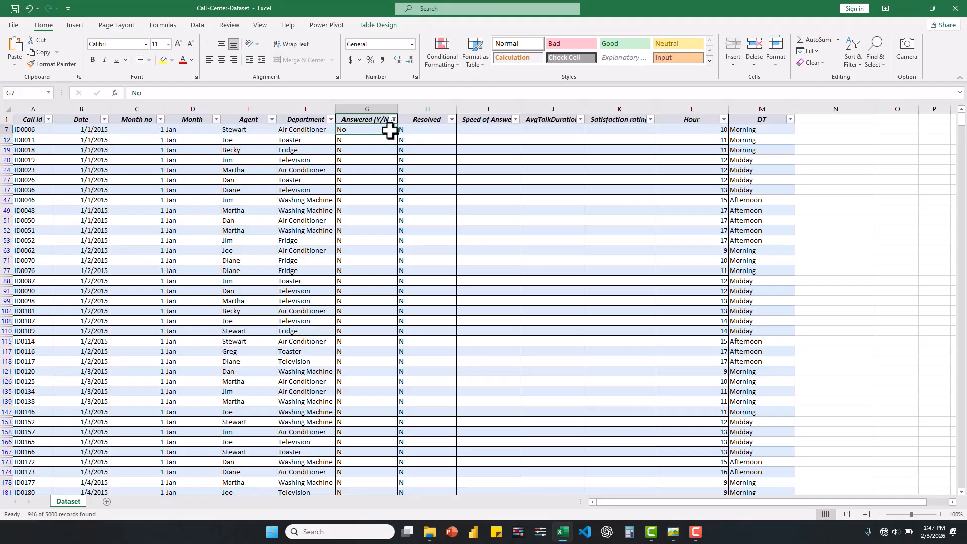
pyautogui.doubleClick(397, 134)
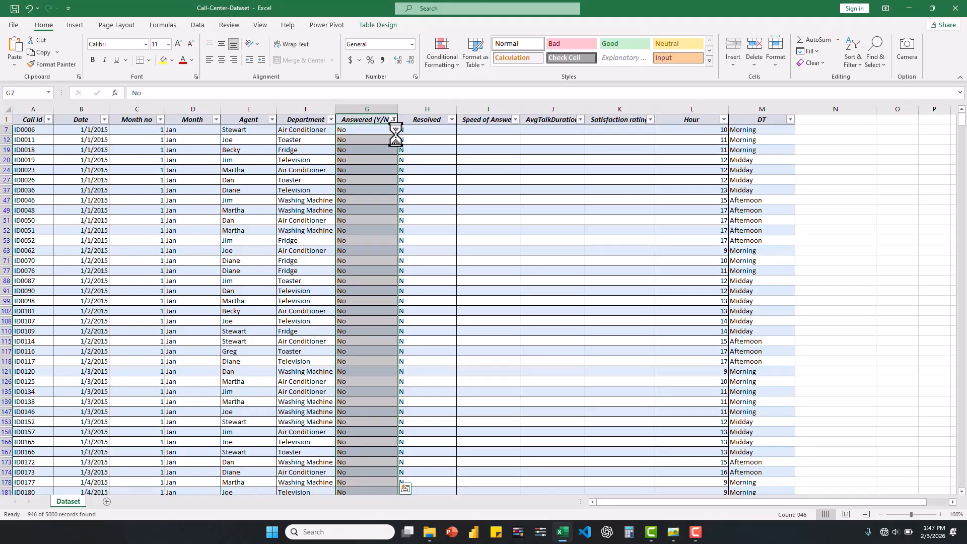
# Clear the filter from the Answered (Y/N) column
pyautogui.click(394, 119)
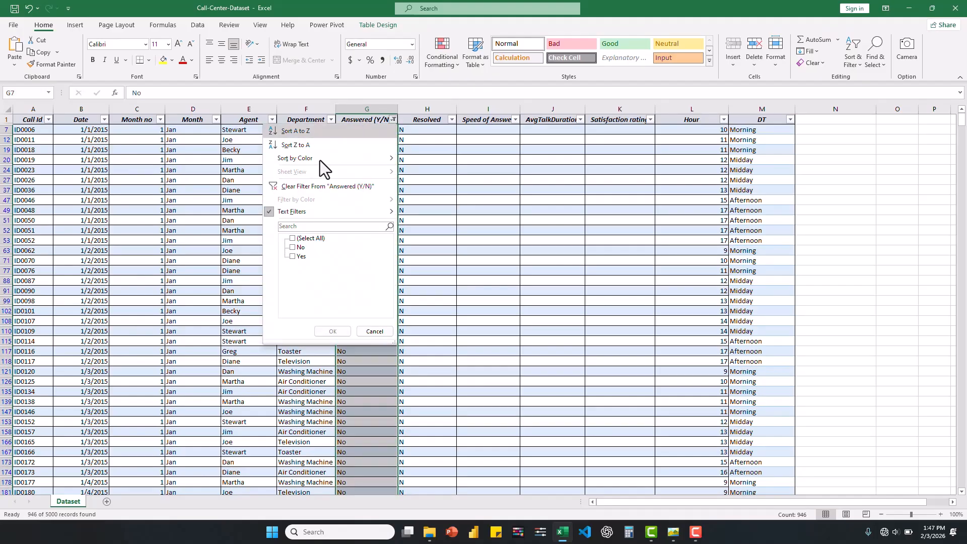
pyautogui.click(297, 188)
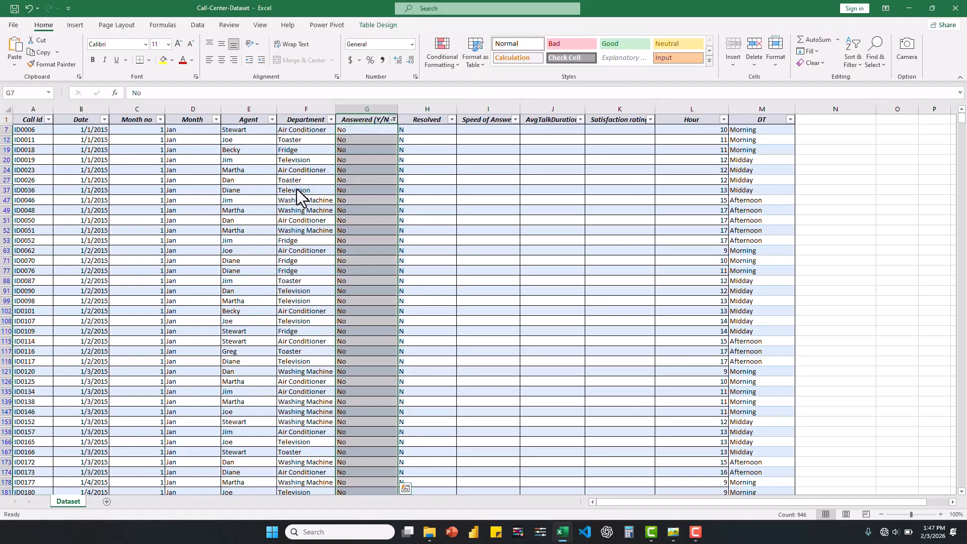
pyautogui.click(474, 169)
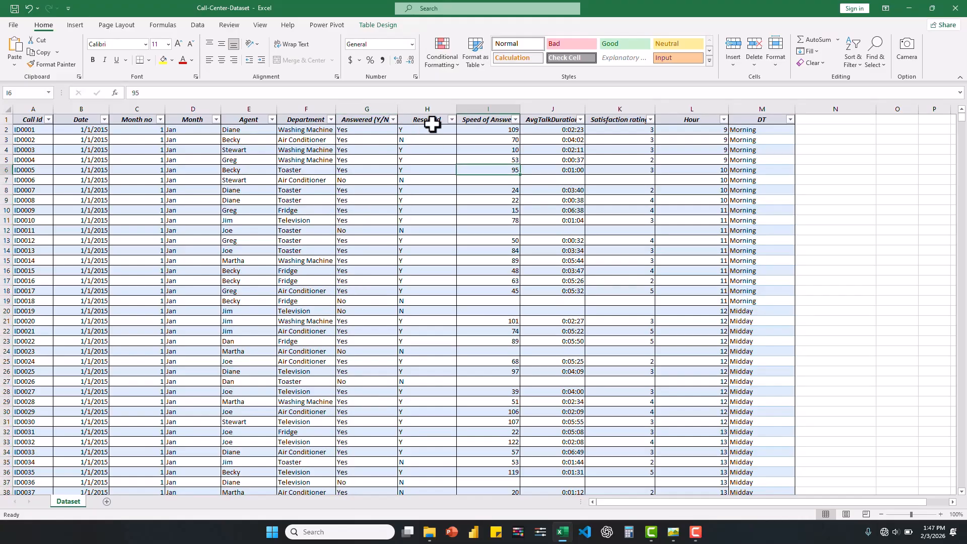
# Filter the Resolved column to the Y rows and replace all their values with "Yes"
pyautogui.click(452, 119)
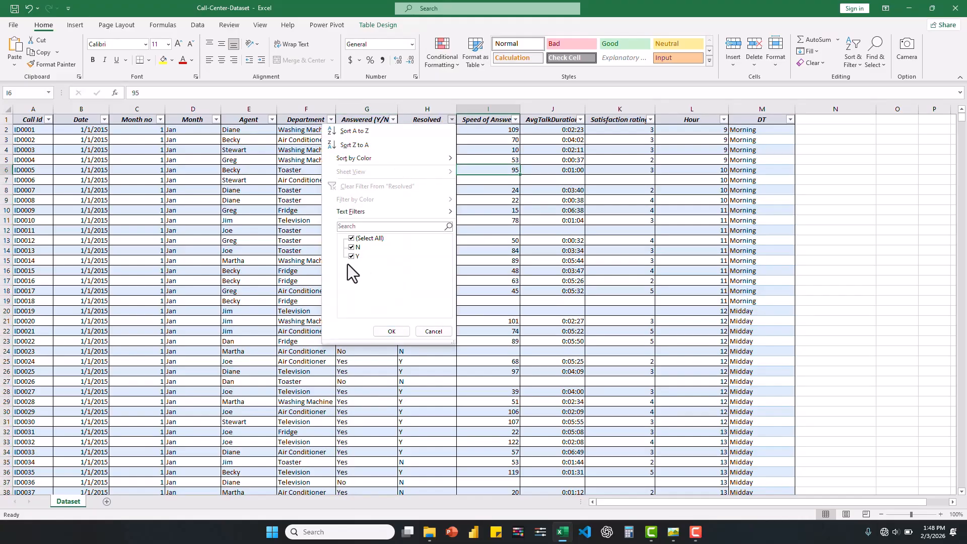
pyautogui.click(352, 247)
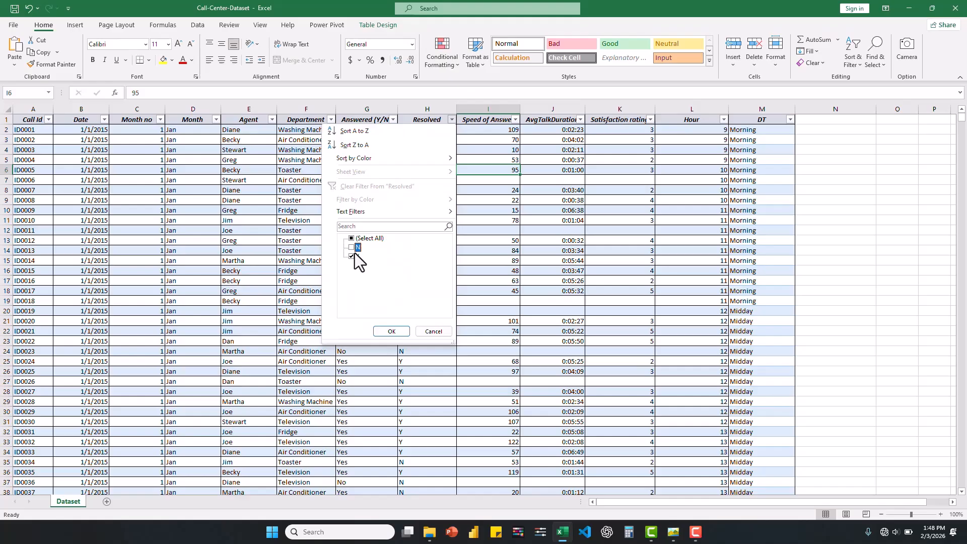
pyautogui.click(394, 332)
pyautogui.doubleClick(406, 132)
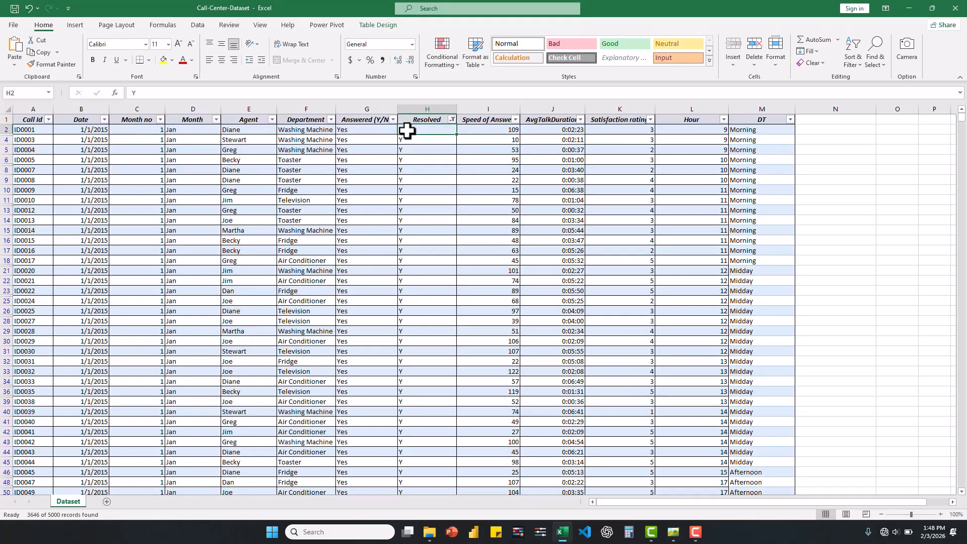
pyautogui.write('es')
pyautogui.press('Return')
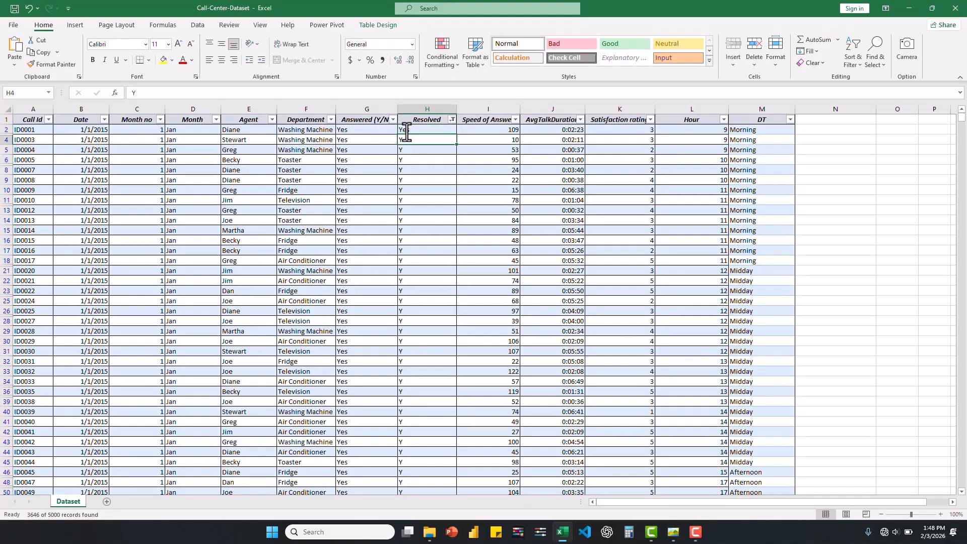
pyautogui.click(450, 128)
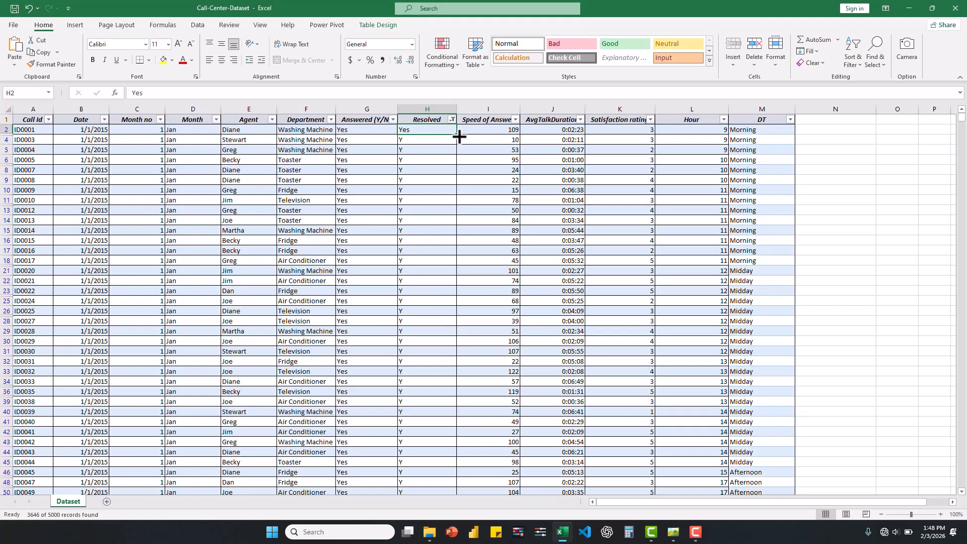
pyautogui.doubleClick(457, 134)
# Filter Resolved to the N rows, replace all their values with "No" and clear the column's filter
pyautogui.click(452, 119)
pyautogui.click(355, 246)
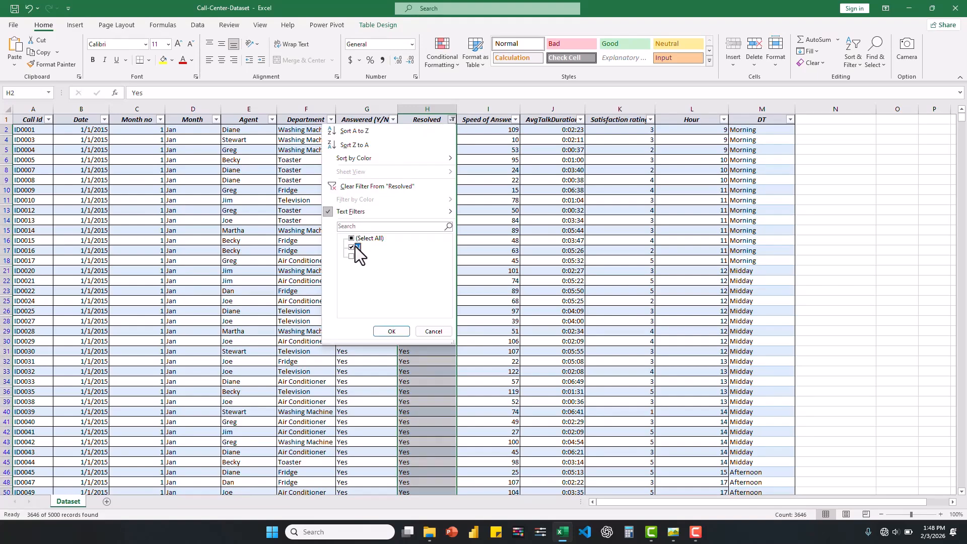
pyautogui.click(398, 328)
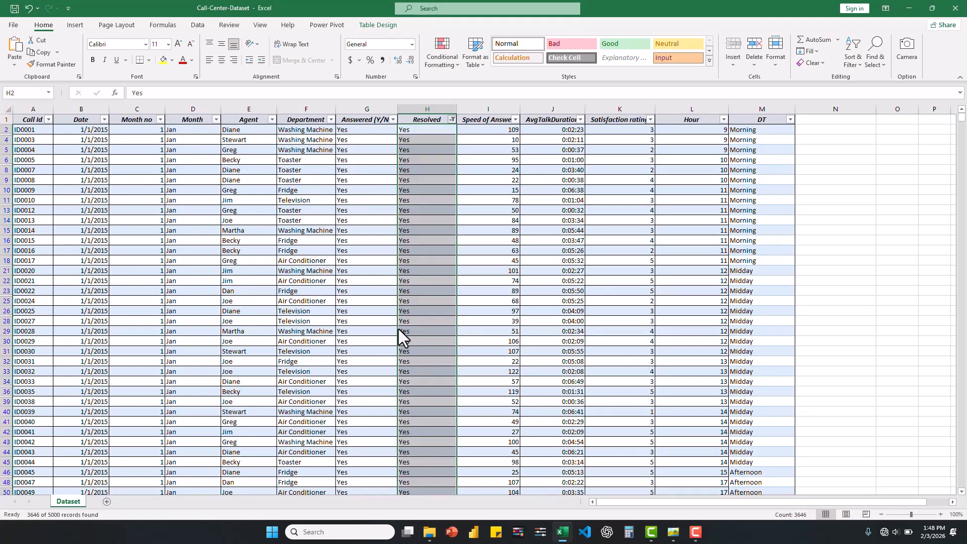
pyautogui.doubleClick(407, 130)
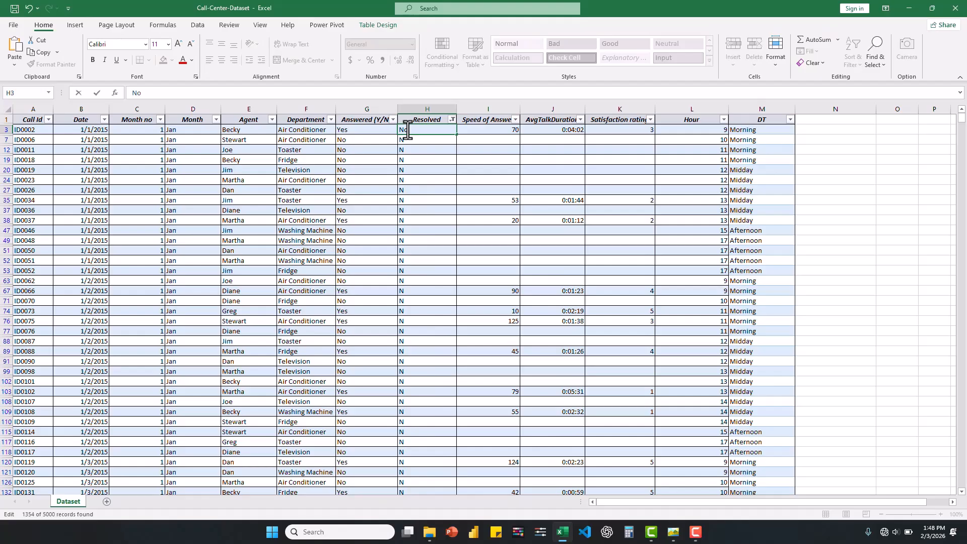
pyautogui.write('o')
pyautogui.press('Return')
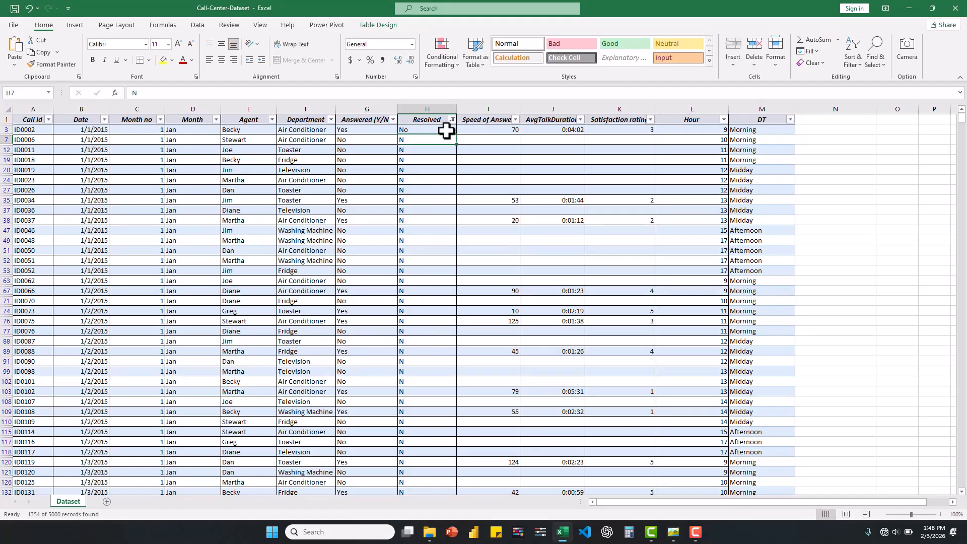
pyautogui.click(446, 131)
pyautogui.doubleClick(455, 134)
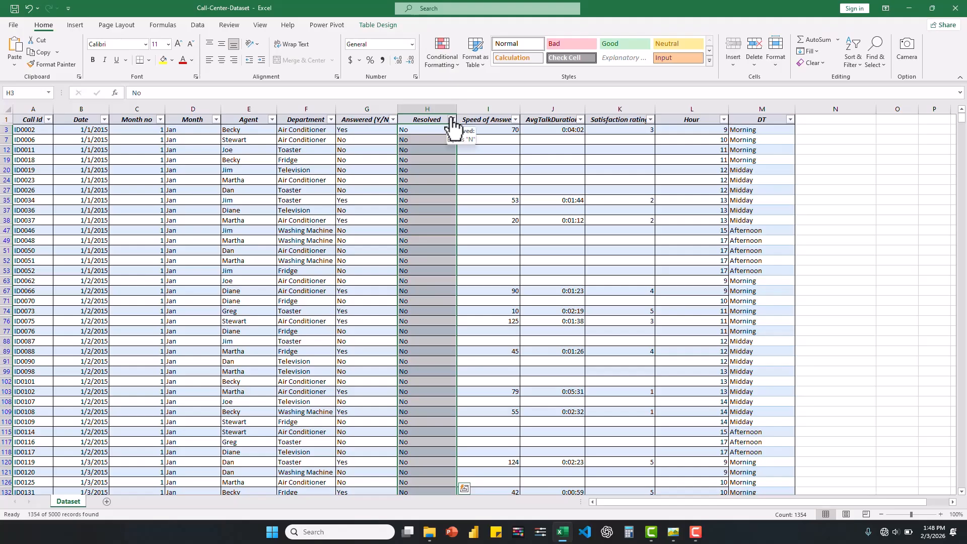
pyautogui.click(452, 119)
pyautogui.click(361, 184)
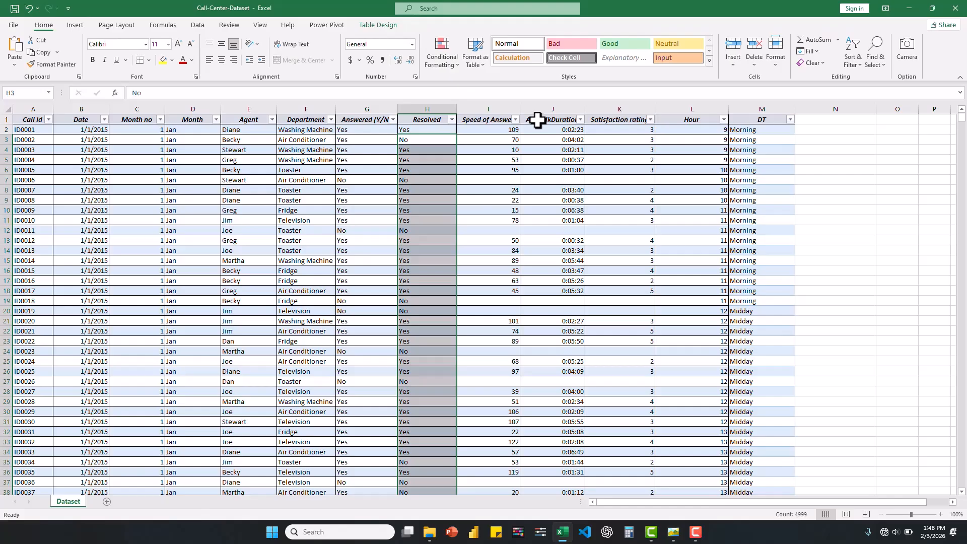
# Rename the AvgTalkDuration column header to "TalkDuration"
pyautogui.doubleClick(538, 121)
pyautogui.press('BackSpace')
pyautogui.press('BackSpace')
pyautogui.press('BackSpace')
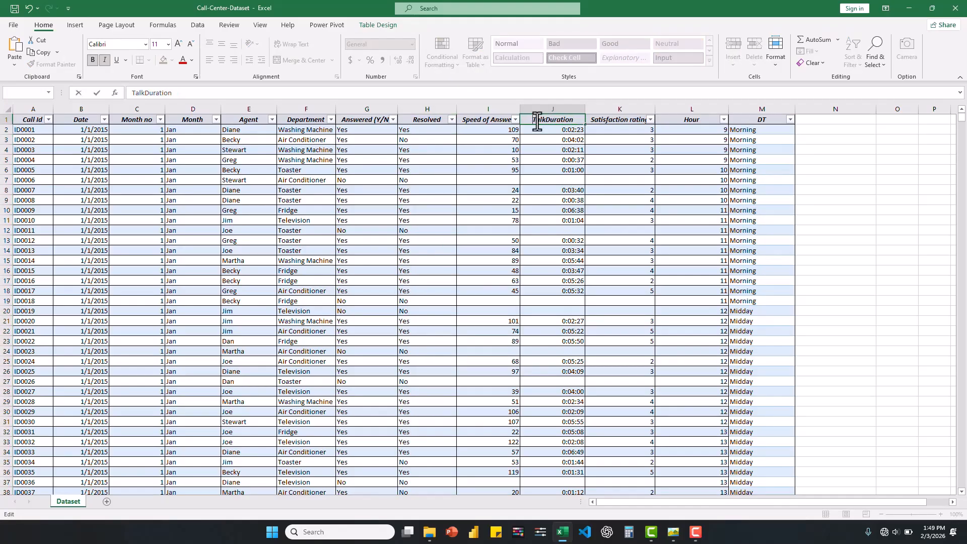
pyautogui.press('Return')
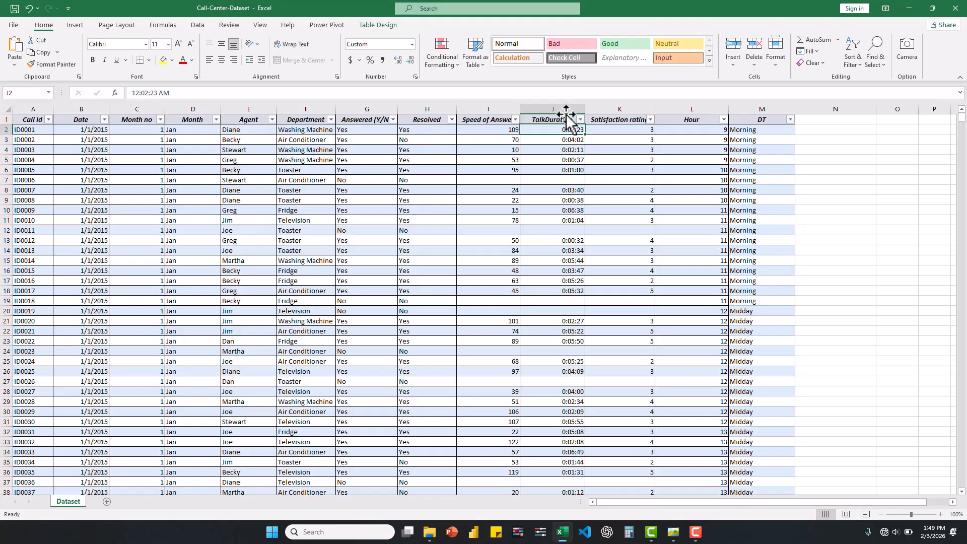
# Insert a new table column between TalkDuration and Satisfaction rating and name it "M"
pyautogui.click(604, 105)
pyautogui.rightClick(605, 106)
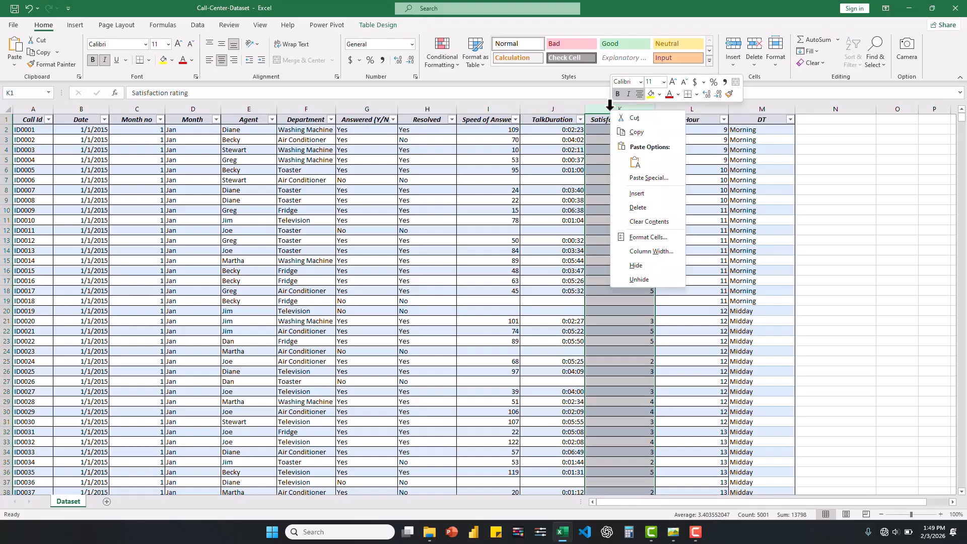
pyautogui.click(642, 192)
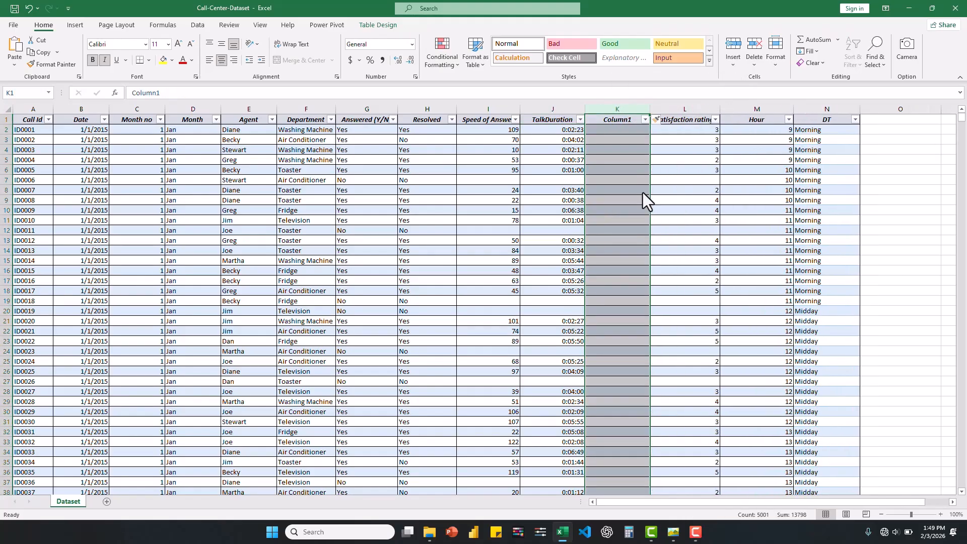
pyautogui.doubleClick(621, 119)
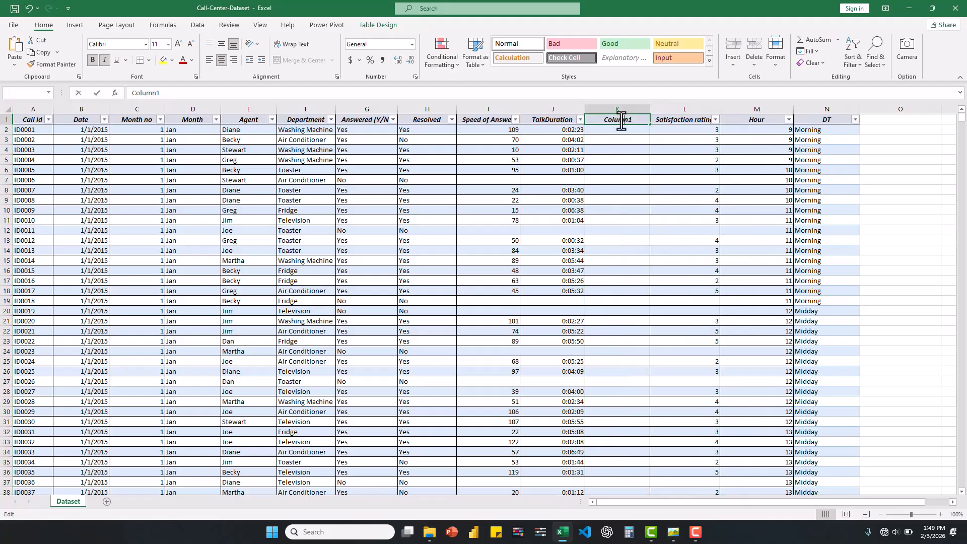
pyautogui.write('M')
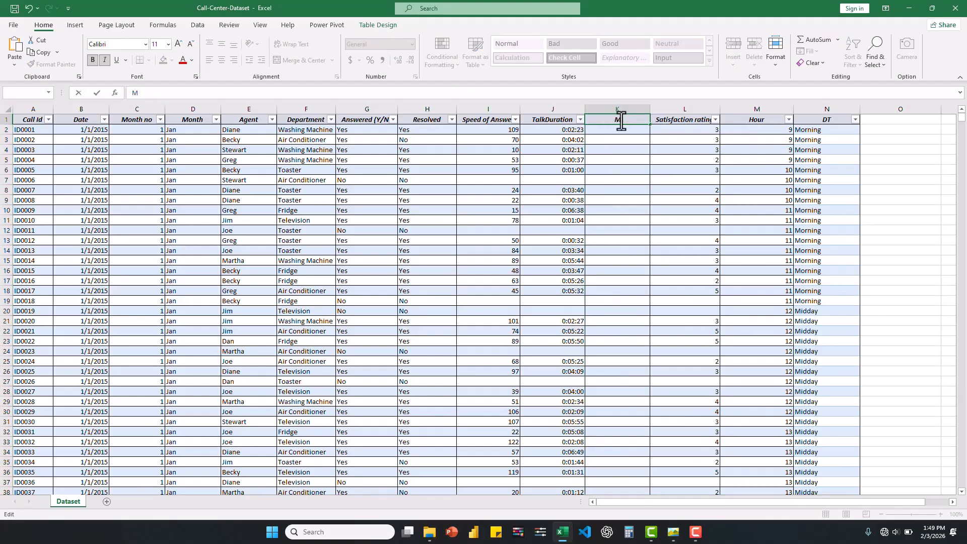
pyautogui.press('Return')
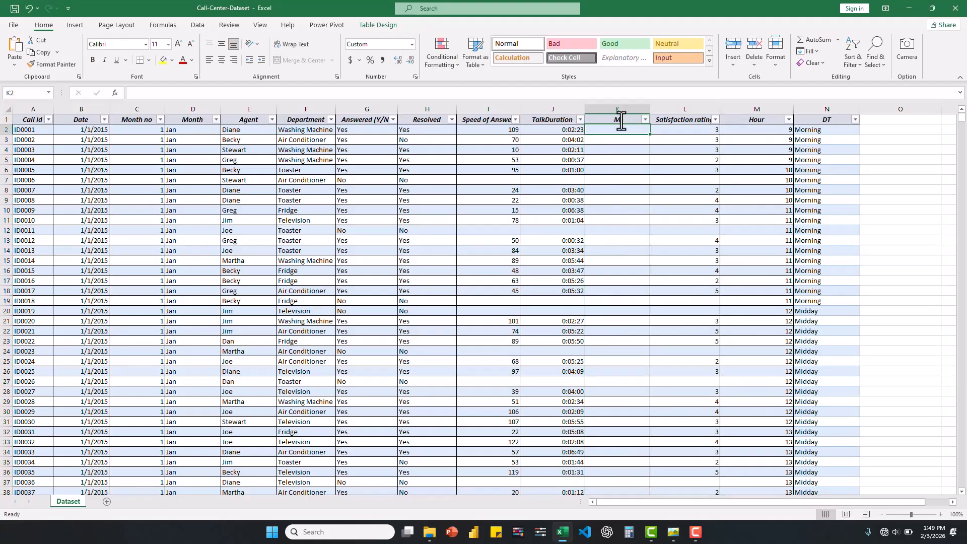
# Insert another table column between M and Satisfaction rating and name it "S"
pyautogui.rightClick(662, 105)
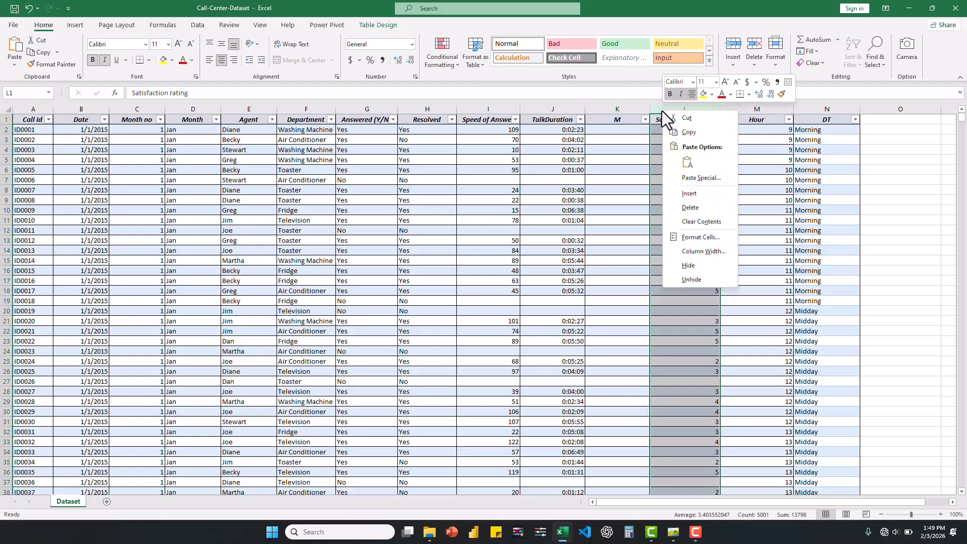
pyautogui.click(690, 193)
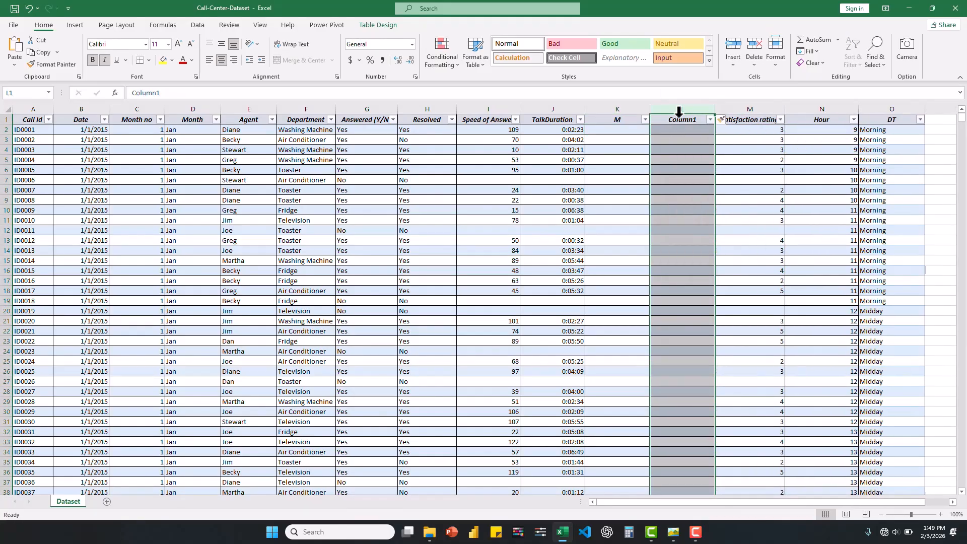
pyautogui.doubleClick(680, 119)
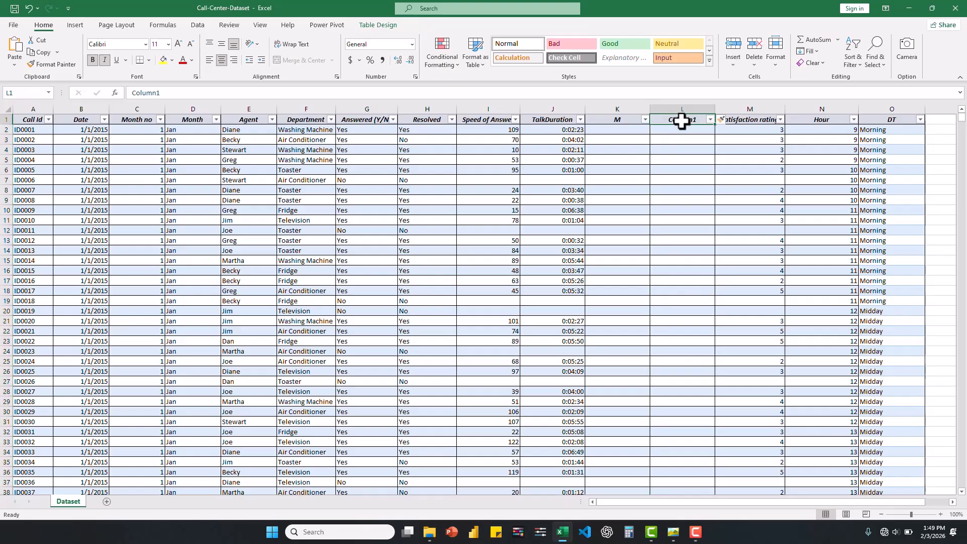
pyautogui.doubleClick(681, 123)
pyautogui.write('s')
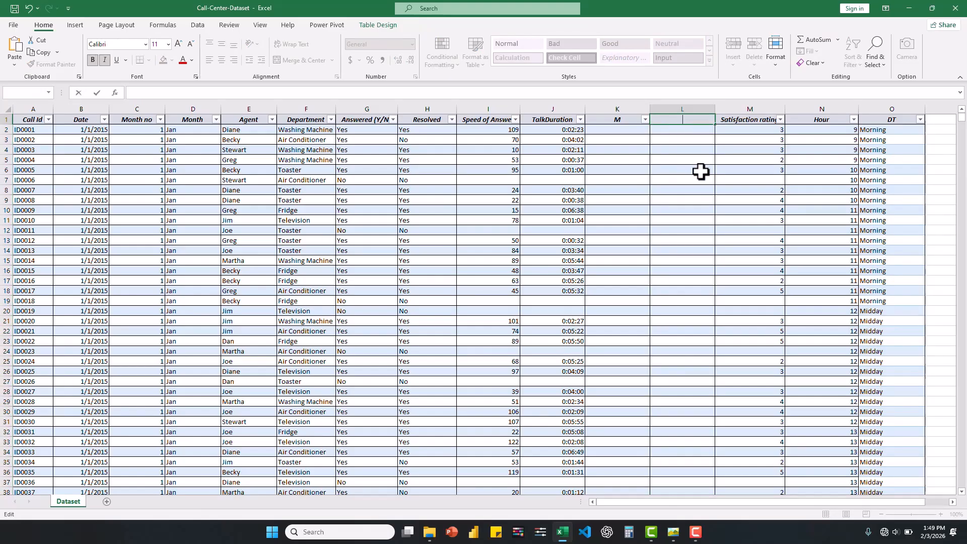
pyautogui.press('Return')
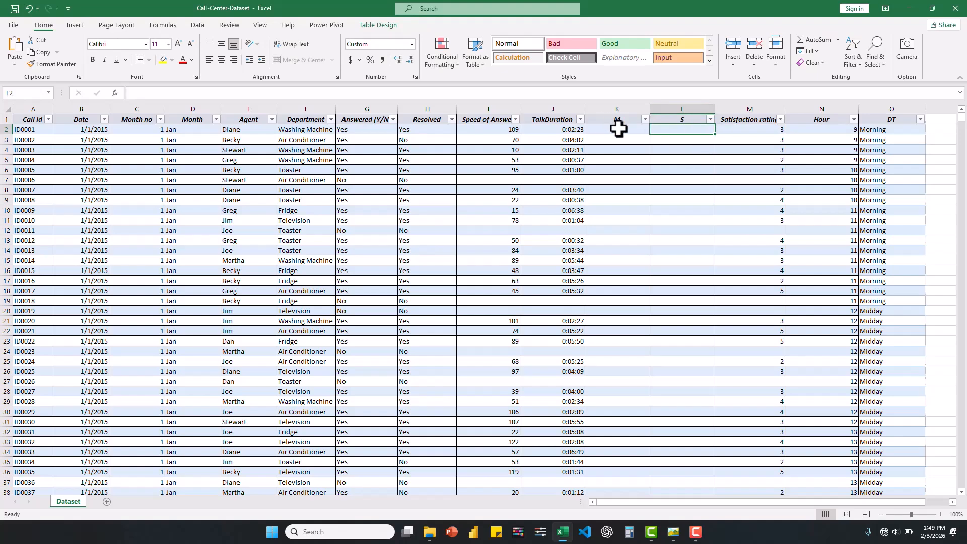
pyautogui.click(619, 129)
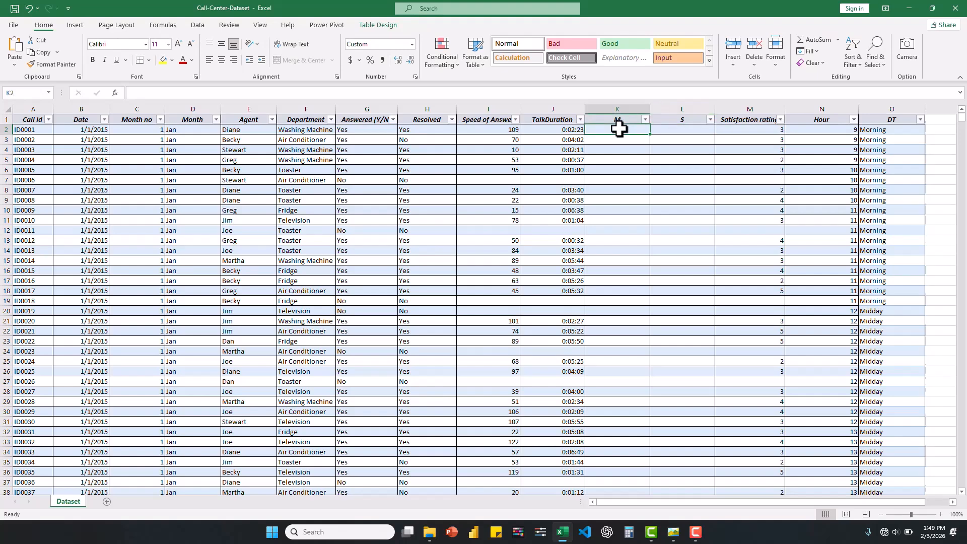
pyautogui.write('=Minu')
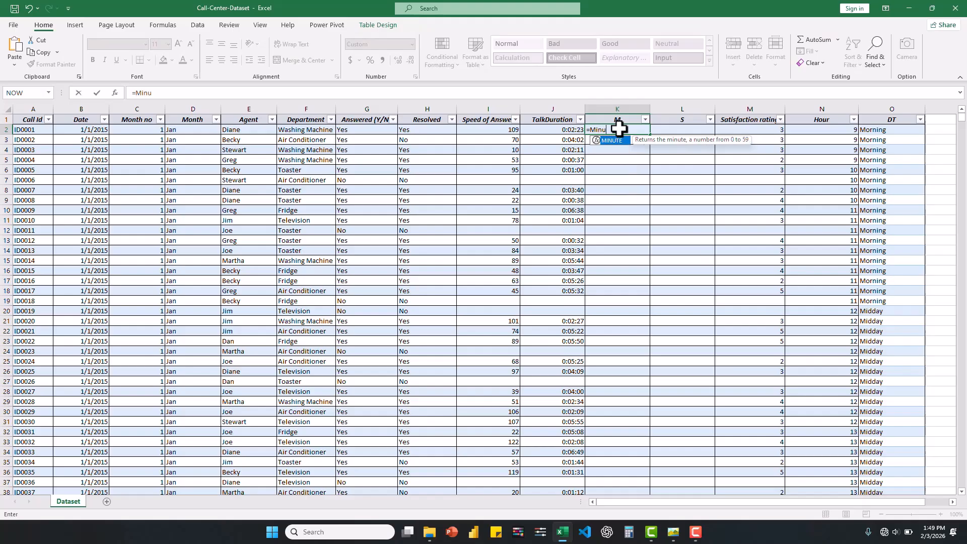
pyautogui.doubleClick(614, 141)
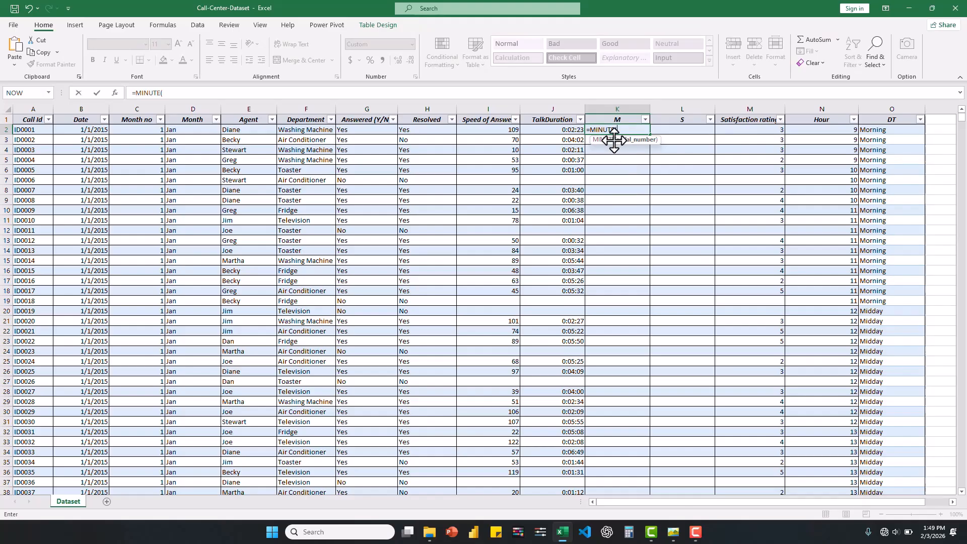
pyautogui.click(565, 130)
pyautogui.press('Return')
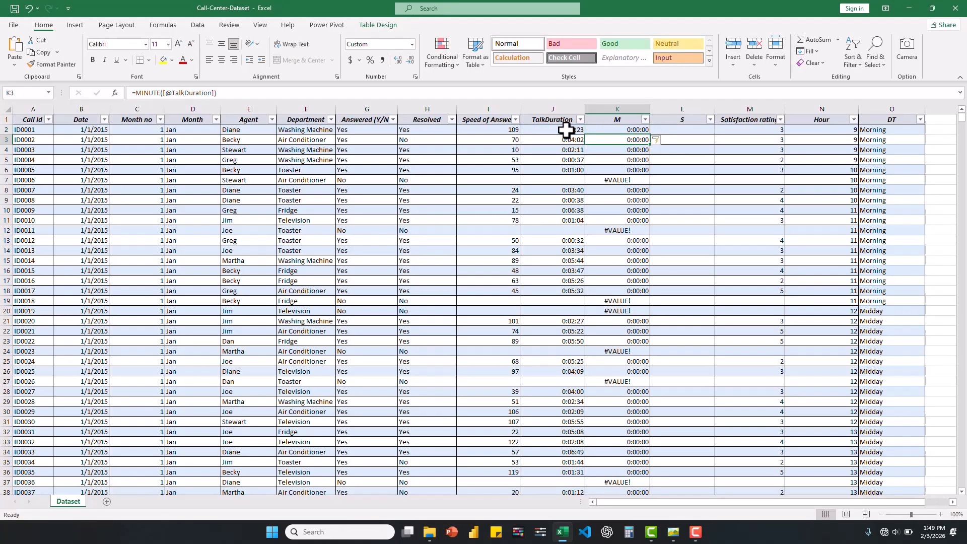
# Apply the Number format to the entire M column
pyautogui.click(618, 107)
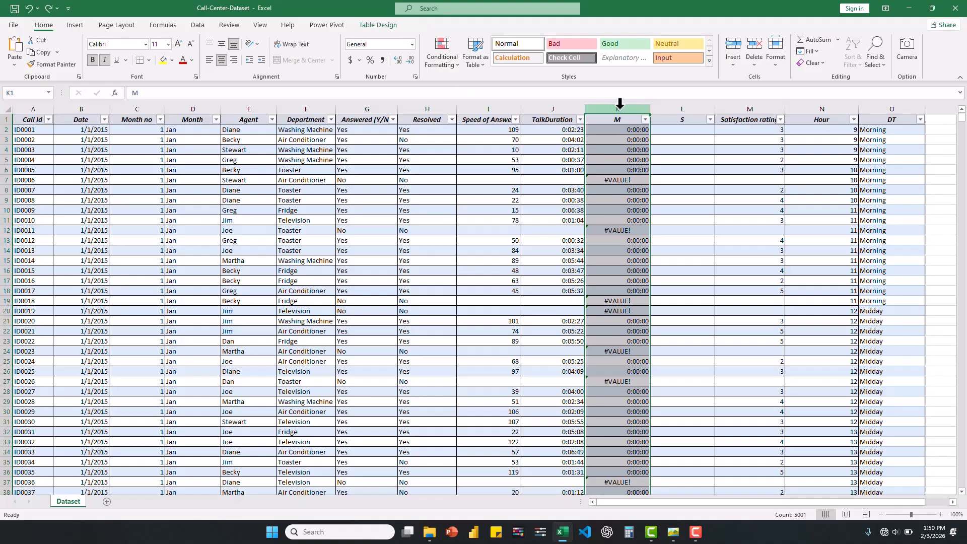
pyautogui.click(410, 44)
pyautogui.click(395, 89)
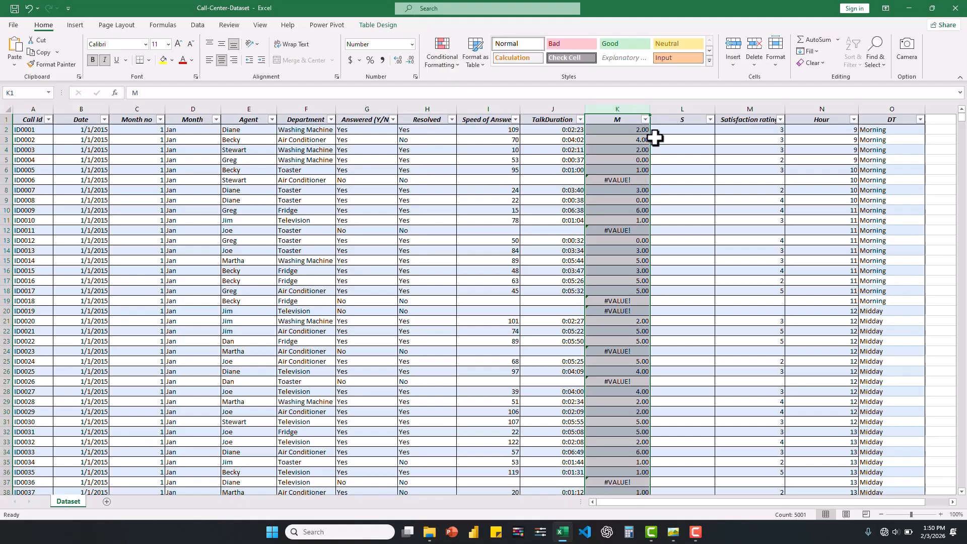
pyautogui.click(672, 129)
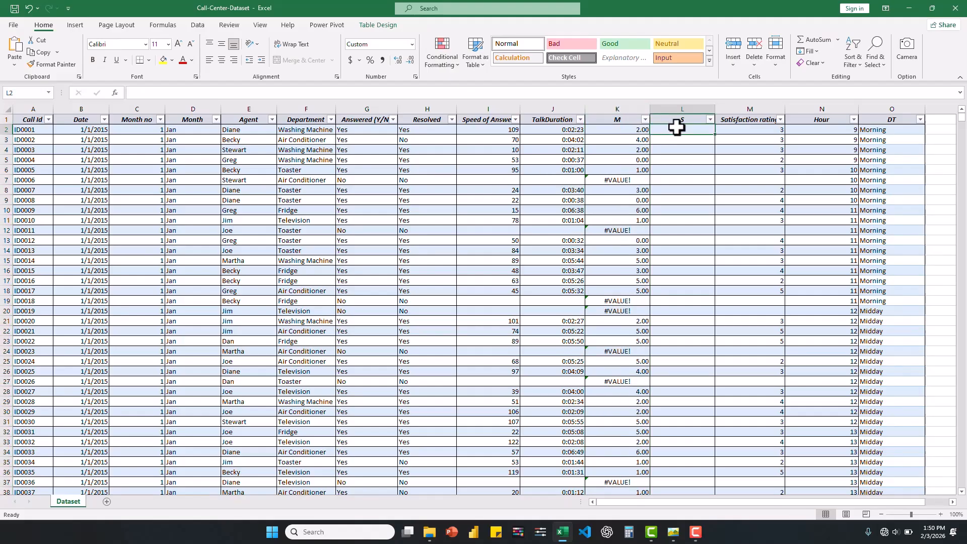
pyautogui.write('=Sec')
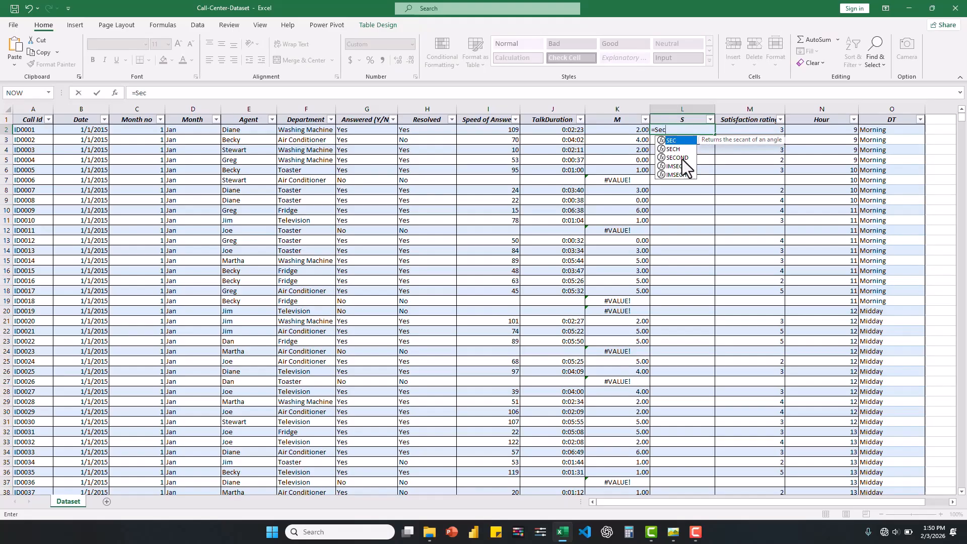
pyautogui.doubleClick(679, 158)
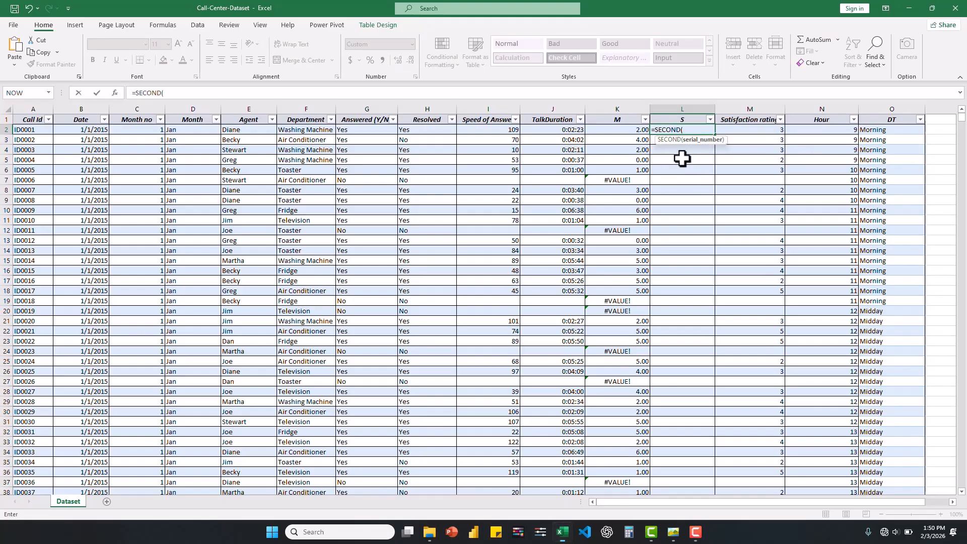
pyautogui.click(556, 129)
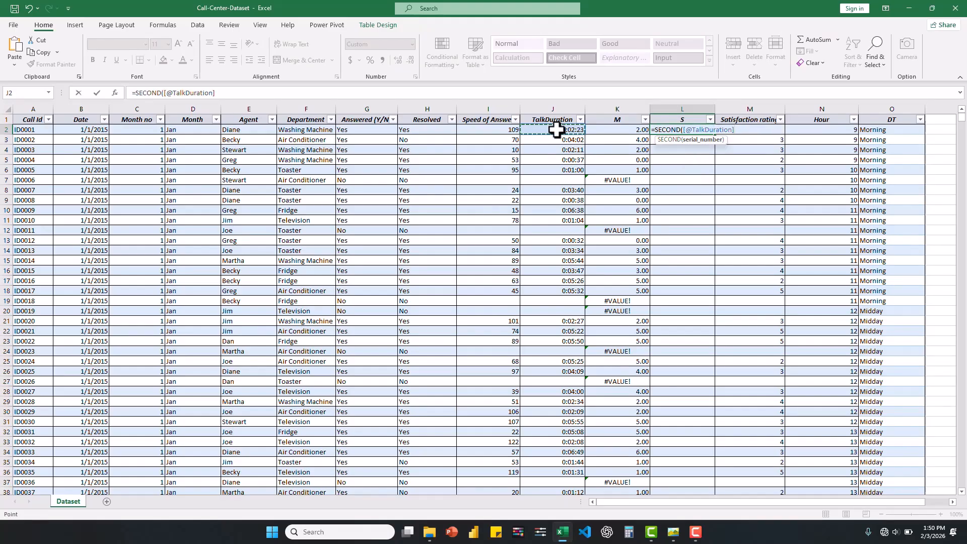
pyautogui.press('Return')
# Apply the Number format to the entire S column
pyautogui.click(671, 108)
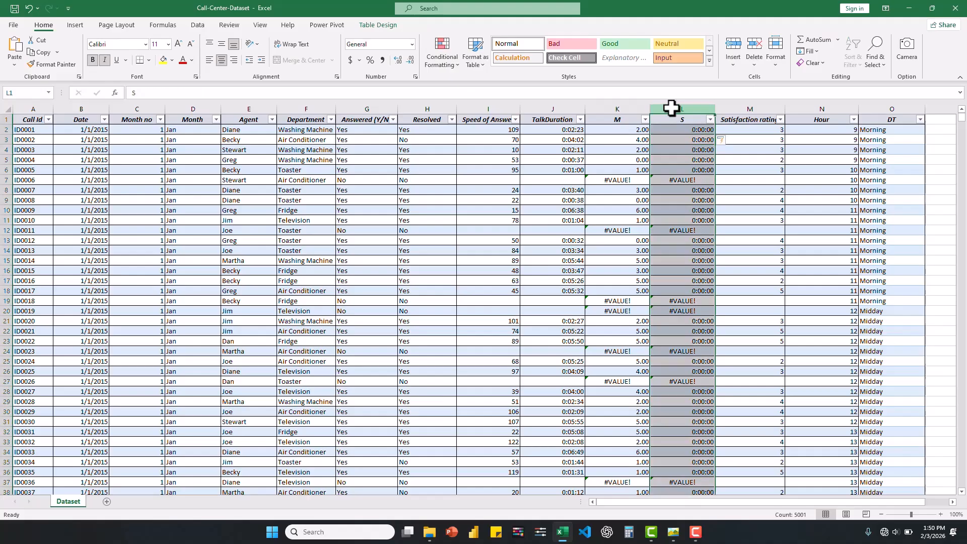
pyautogui.click(410, 46)
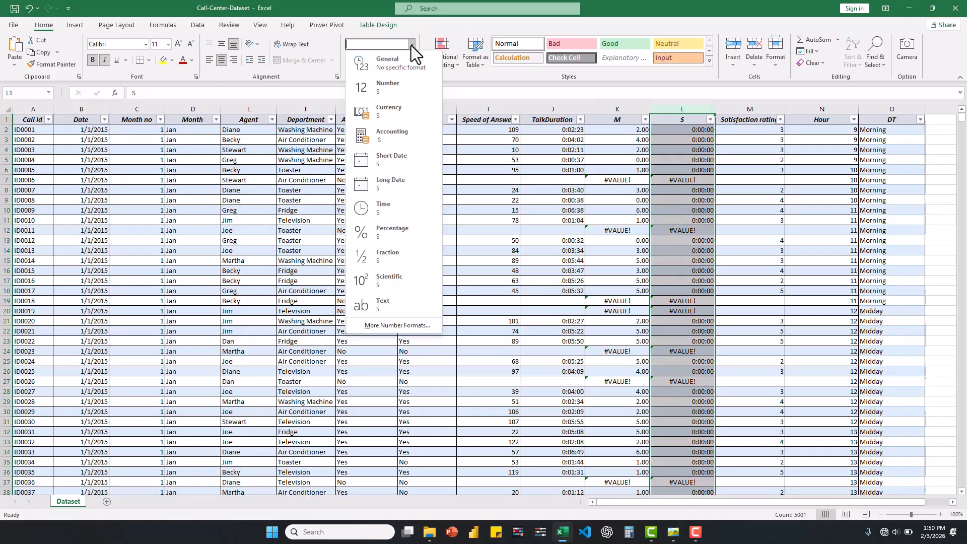
pyautogui.click(387, 83)
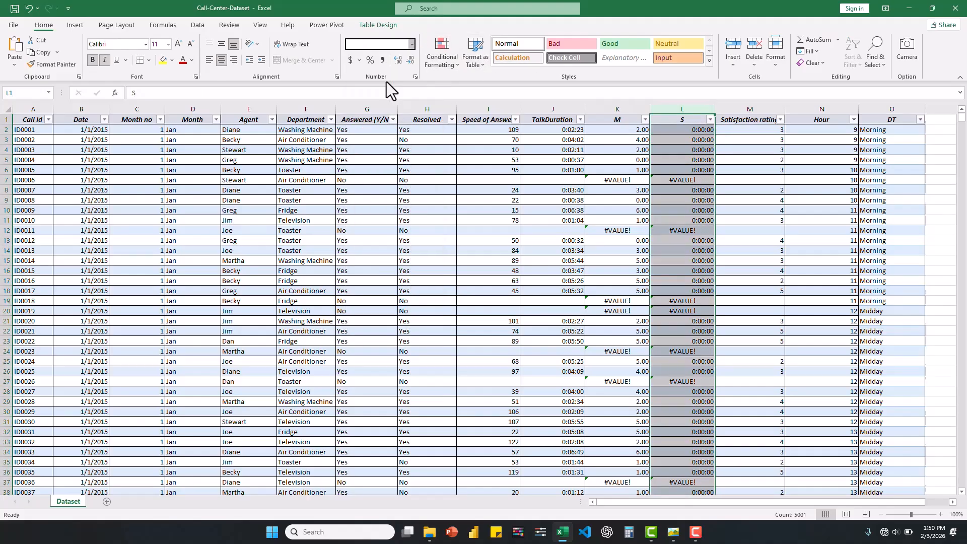
# Insert a new table column between S and Satisfaction rating
pyautogui.click(738, 107)
pyautogui.rightClick(738, 106)
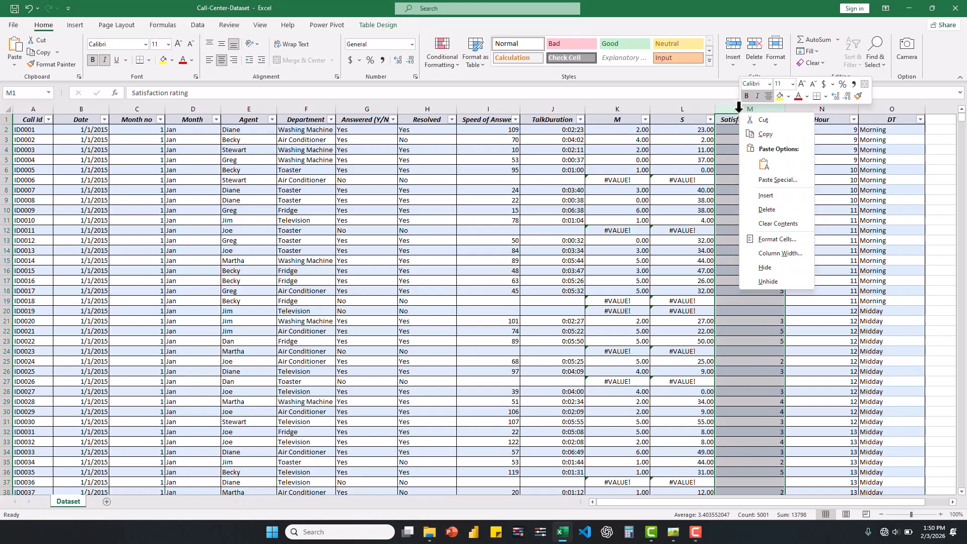
pyautogui.click(772, 197)
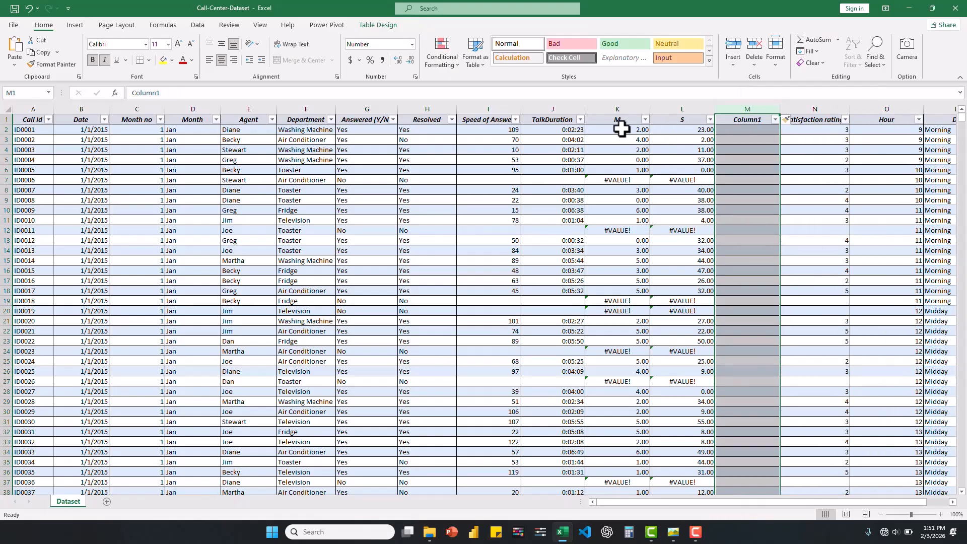
pyautogui.doubleClick(688, 130)
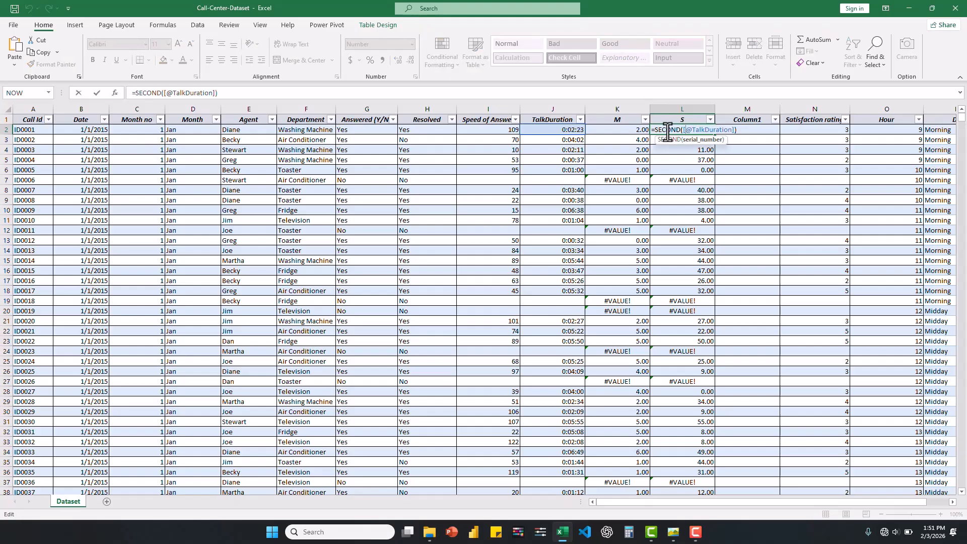
pyautogui.click(656, 130)
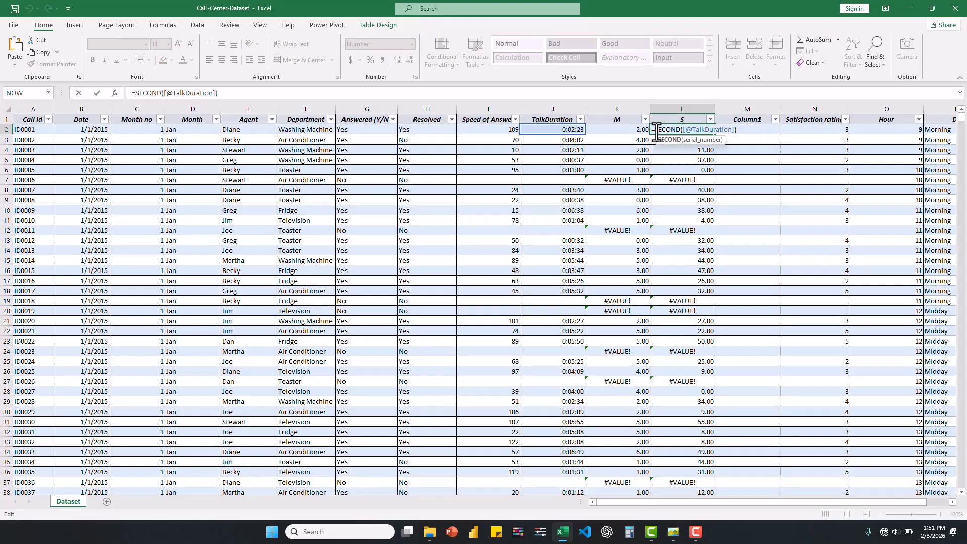
pyautogui.click(654, 132)
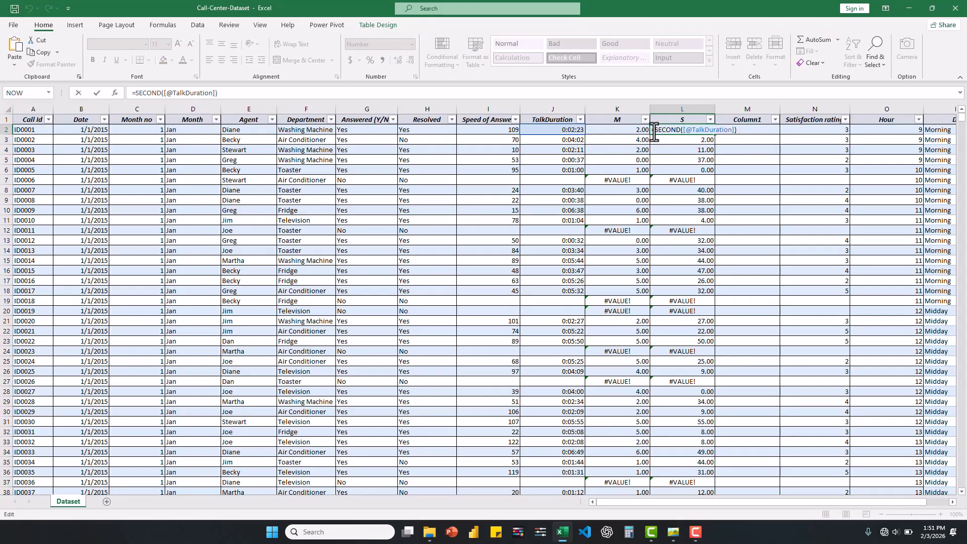
pyautogui.write('(')
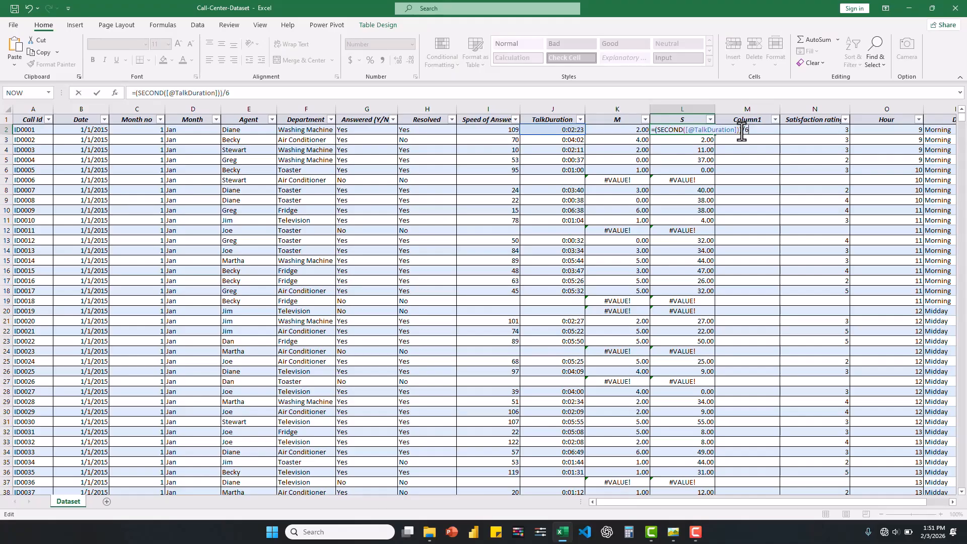
pyautogui.press('Return')
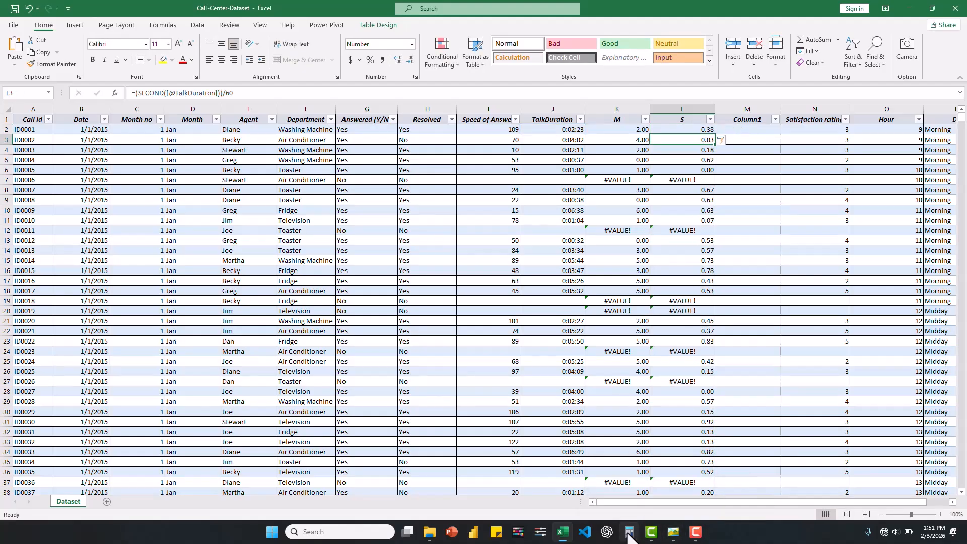
# Switch to the Calculator, compute 23 ÷ 60 to check the first converted seconds value, and close it
pyautogui.click(651, 531)
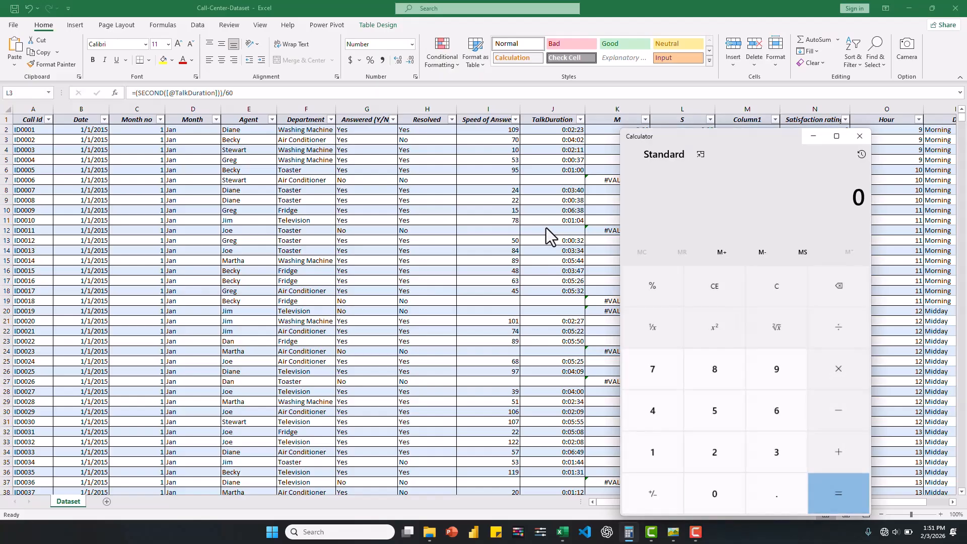
pyautogui.click(759, 449)
pyautogui.click(842, 285)
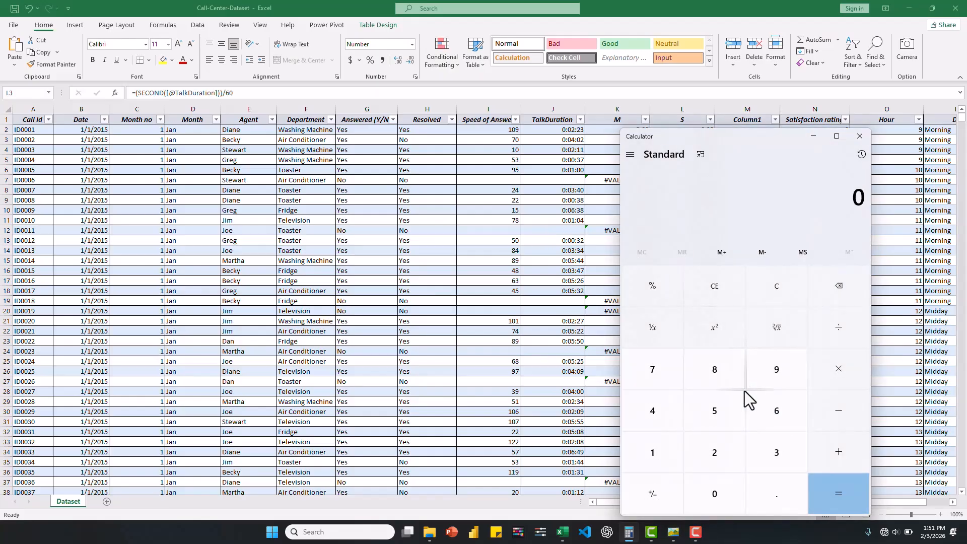
pyautogui.click(725, 441)
pyautogui.click(755, 439)
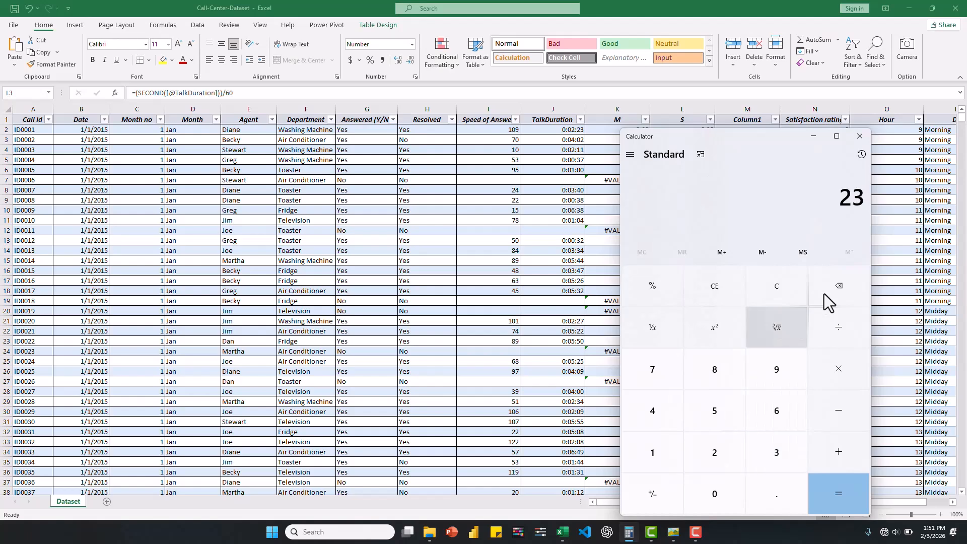
pyautogui.click(833, 326)
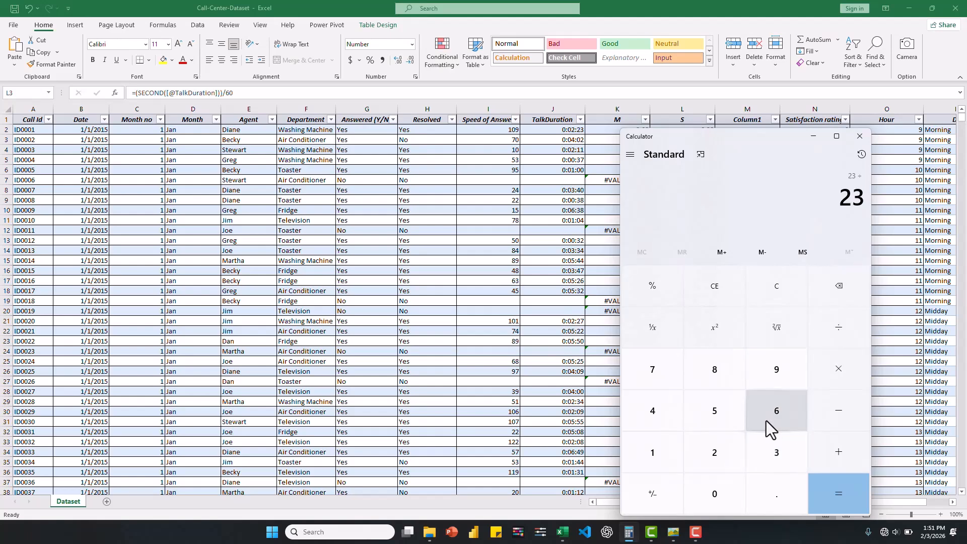
pyautogui.click(764, 423)
pyautogui.click(718, 483)
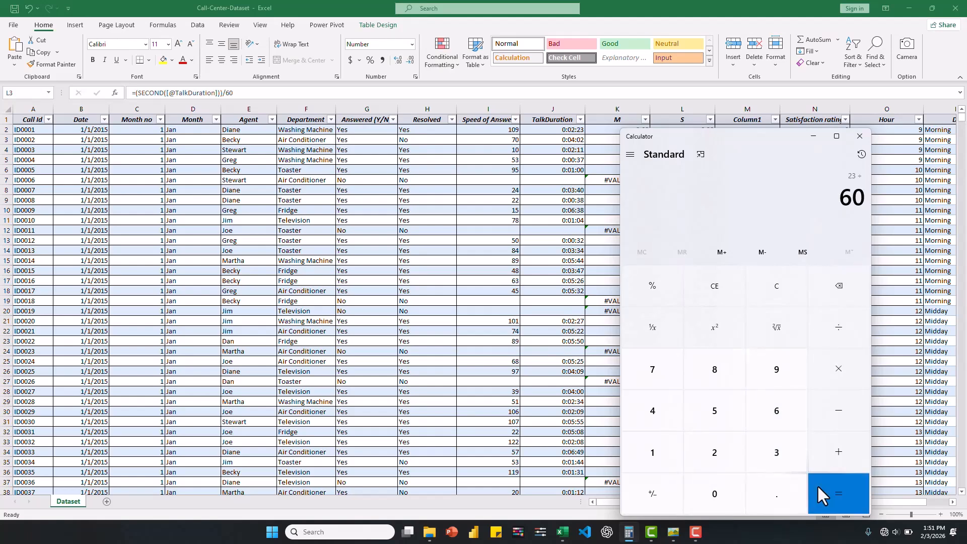
pyautogui.click(816, 485)
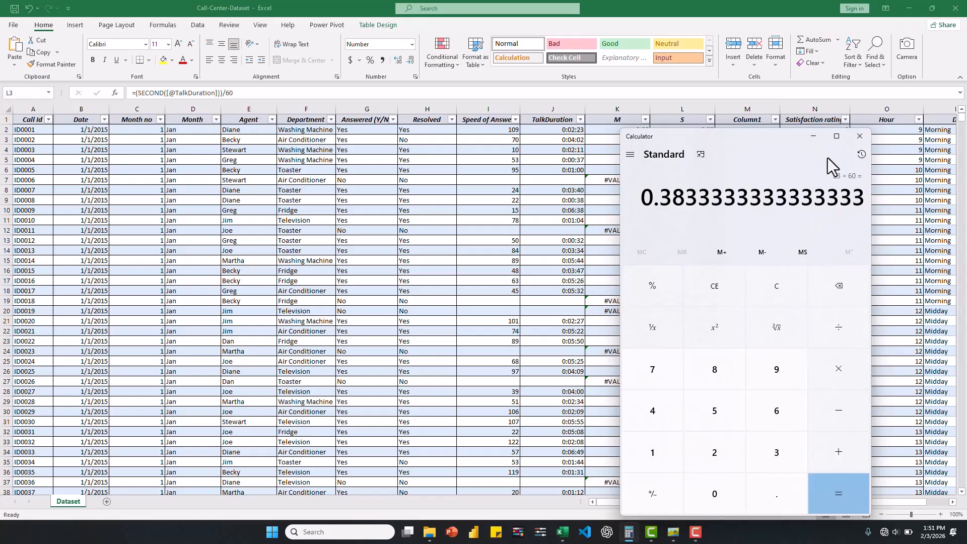
pyautogui.click(857, 137)
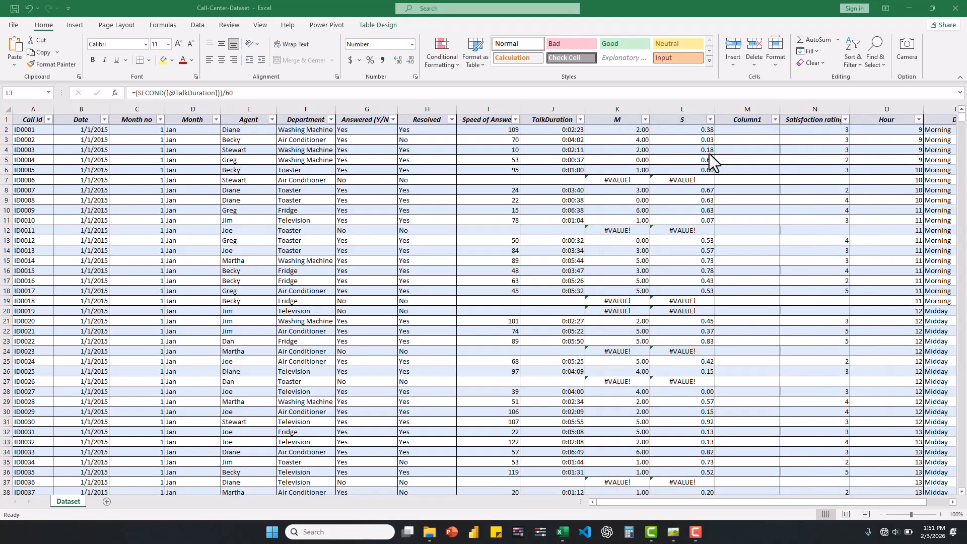
# Fill the new column beside S with the total talk minutes using =[@M] + [@S]
pyautogui.click(735, 129)
pyautogui.write('=')
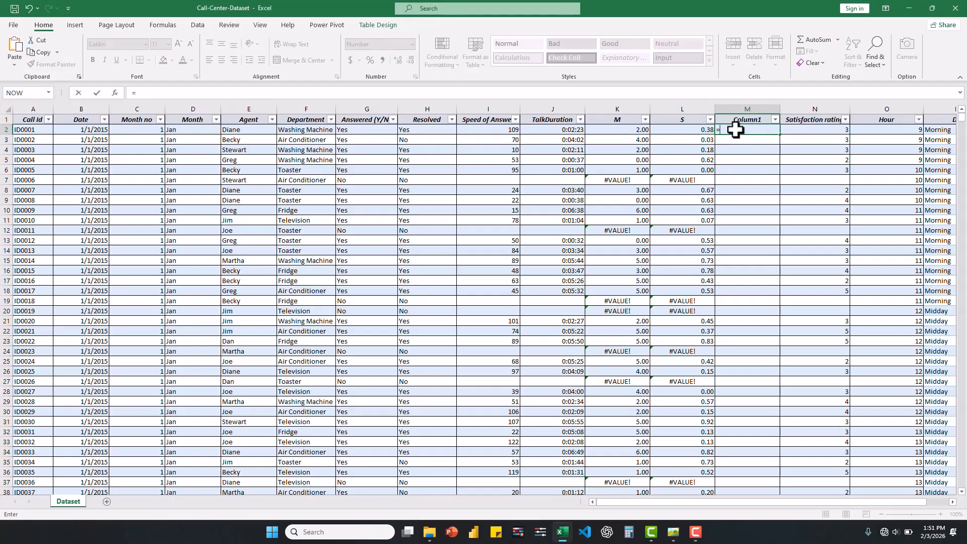
pyautogui.click(639, 128)
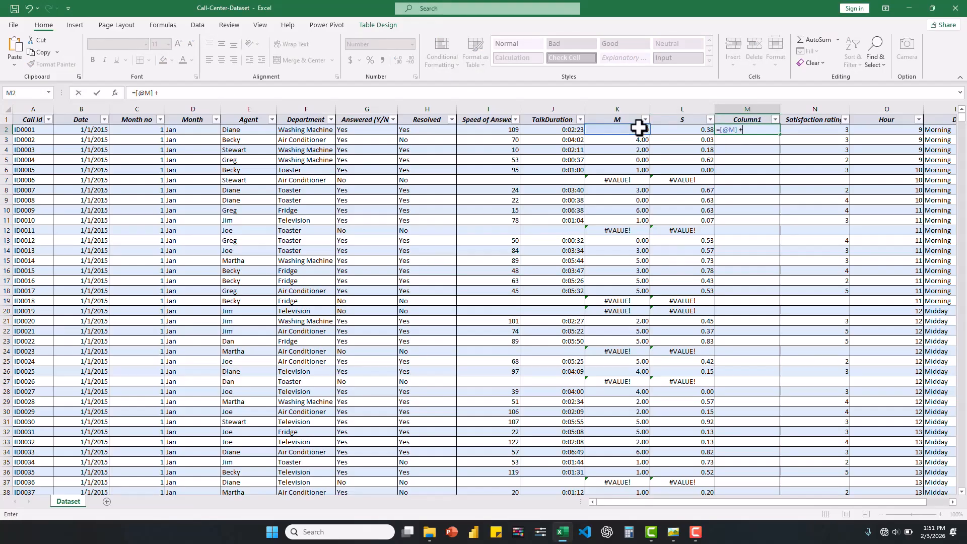
pyautogui.write('+')
pyautogui.click(697, 130)
pyautogui.press('Return')
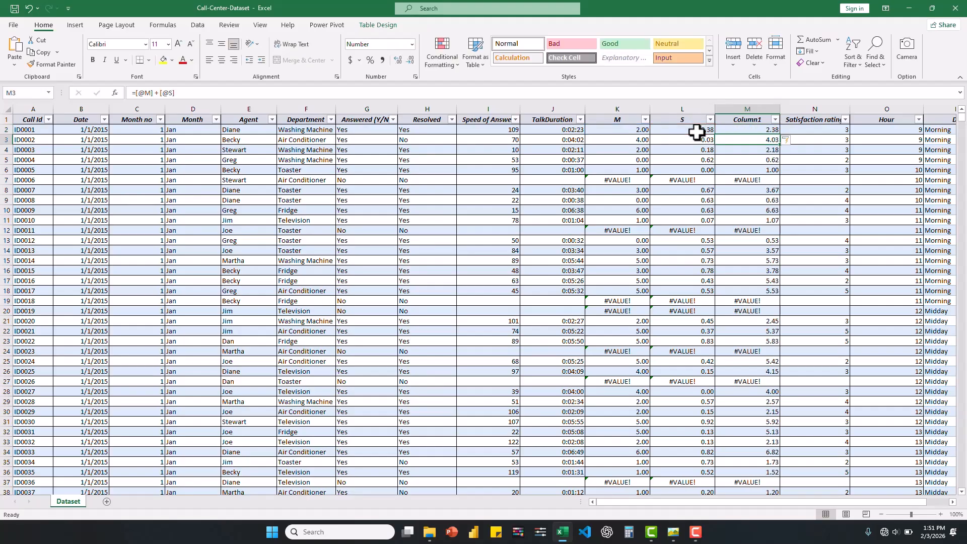
# Rename the header of the column holding the M and S sum as "Talk Durat"
pyautogui.click(749, 105)
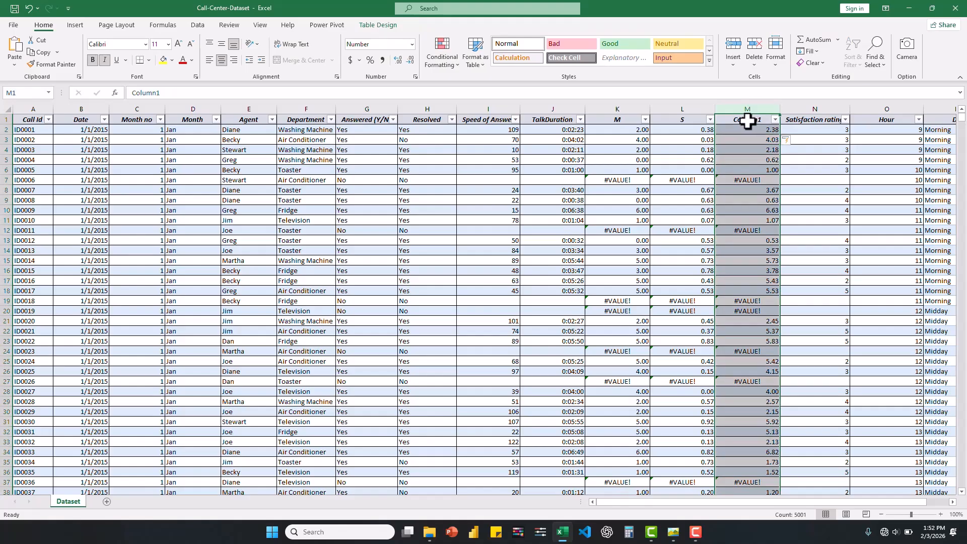
pyautogui.click(747, 121)
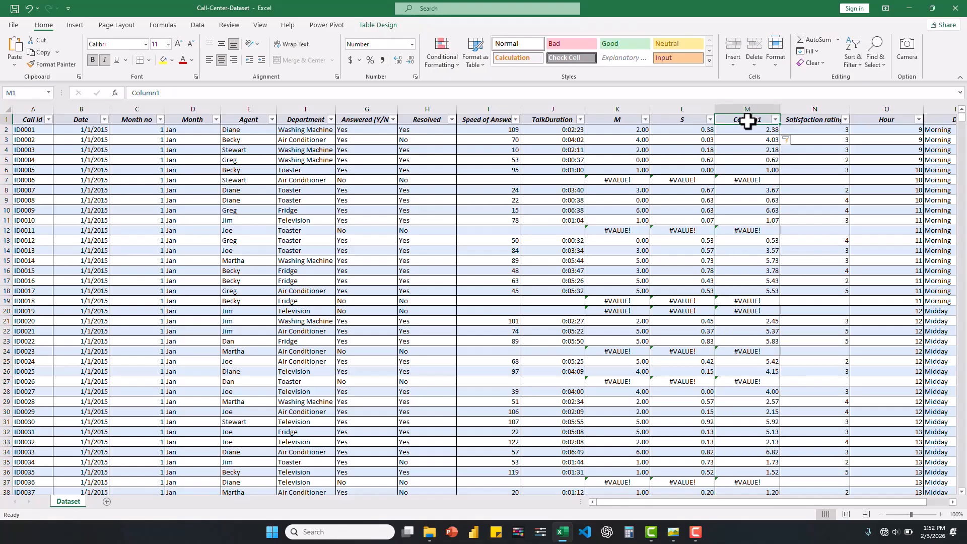
pyautogui.doubleClick(747, 121)
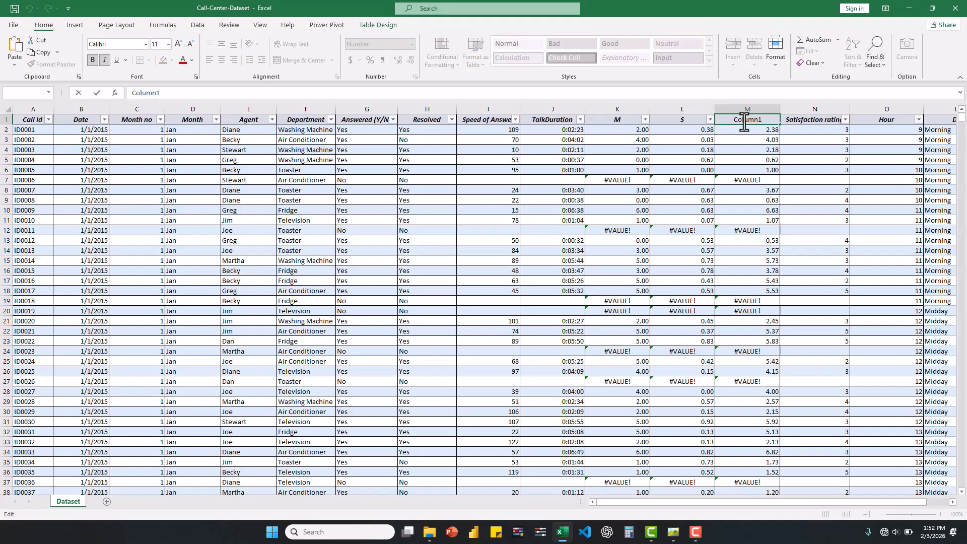
pyautogui.press('BackSpace')
pyautogui.press('BackSpace')
pyautogui.press('BackSpace')
pyautogui.press('BackSpace')
pyautogui.press('BackSpace')
pyautogui.press('BackSpace')
pyautogui.press('BackSpace')
pyautogui.write('Ta')
pyautogui.press('Return')
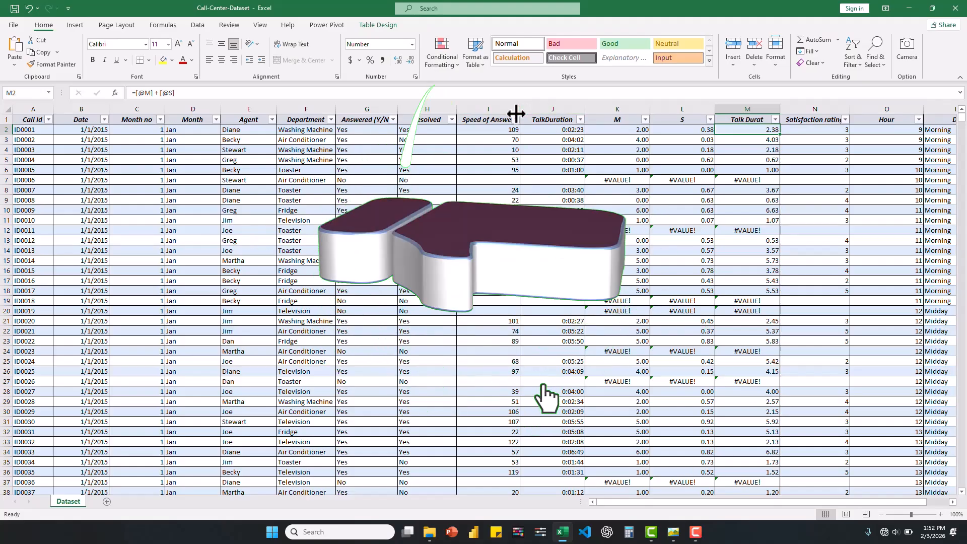
pyautogui.click(549, 109)
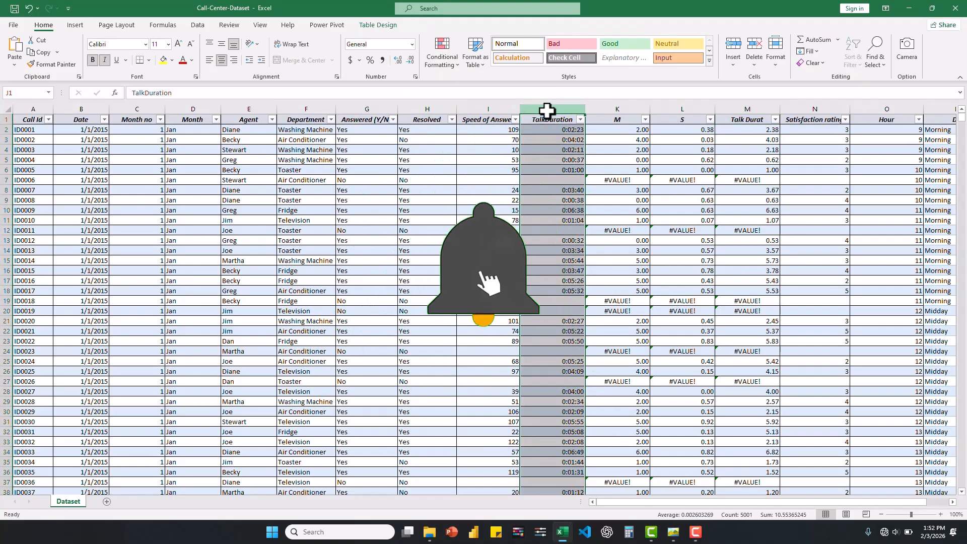
pyautogui.keyDown('ctrl'); pyautogui.click(612, 111); pyautogui.keyUp('ctrl')
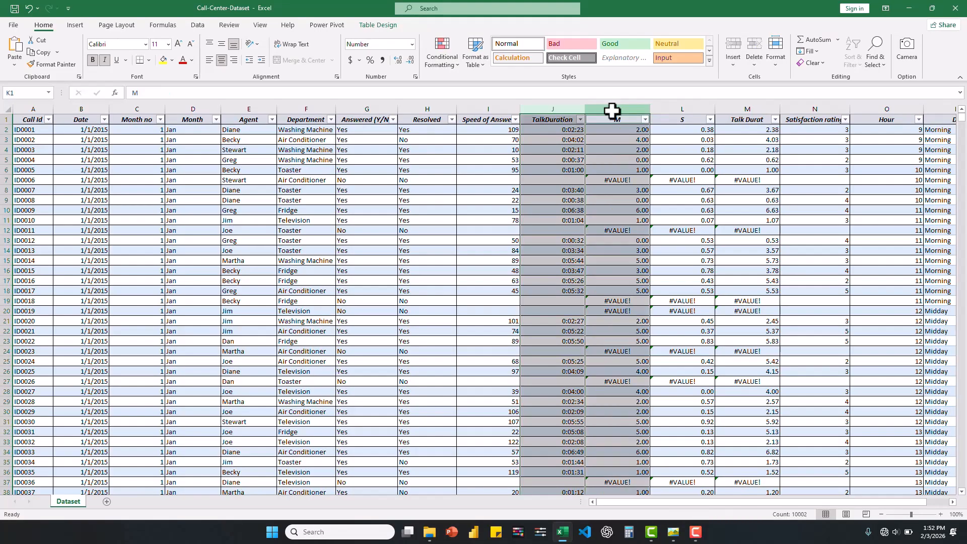
pyautogui.keyDown('ctrl'); pyautogui.click(679, 104); pyautogui.keyUp('ctrl')
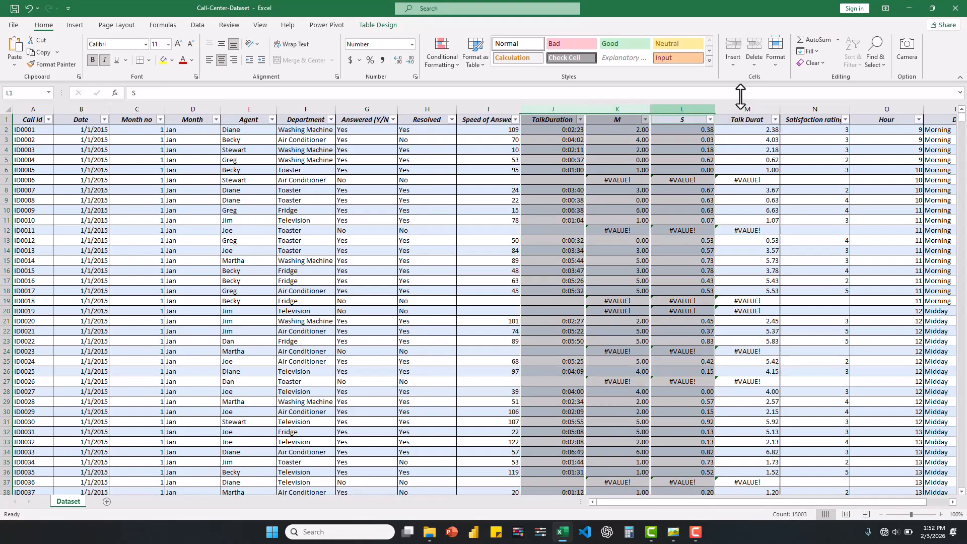
pyautogui.keyDown('ctrl'); pyautogui.click(881, 108); pyautogui.keyUp('ctrl')
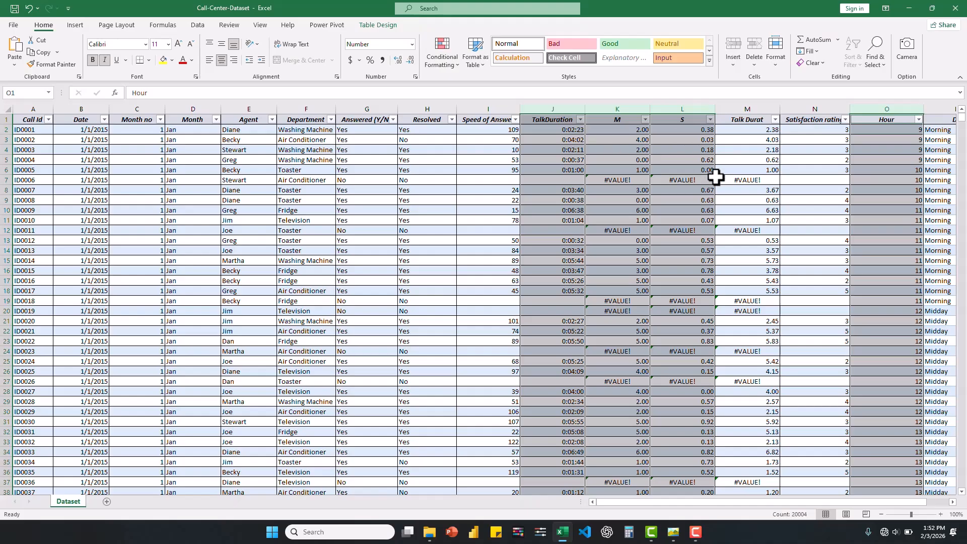
pyautogui.click(891, 107)
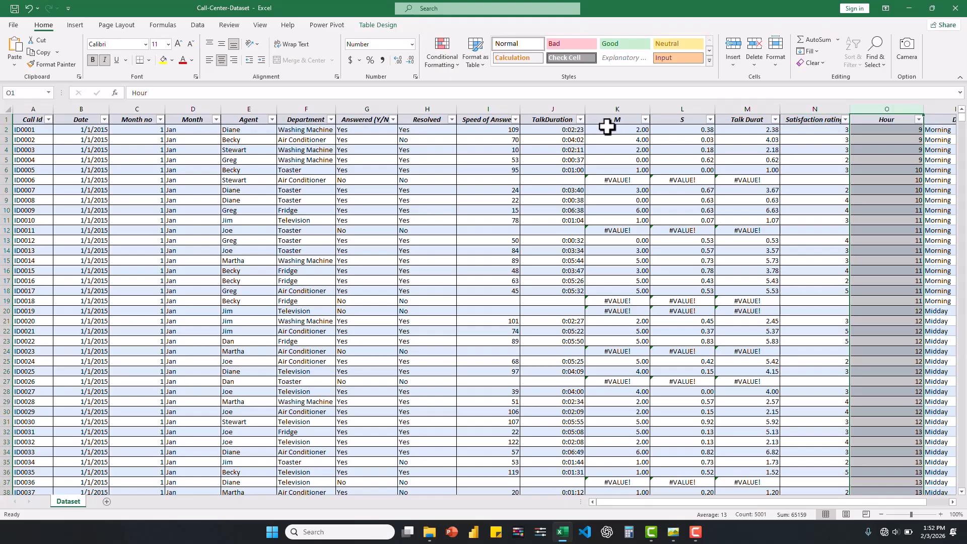
pyautogui.click(743, 105)
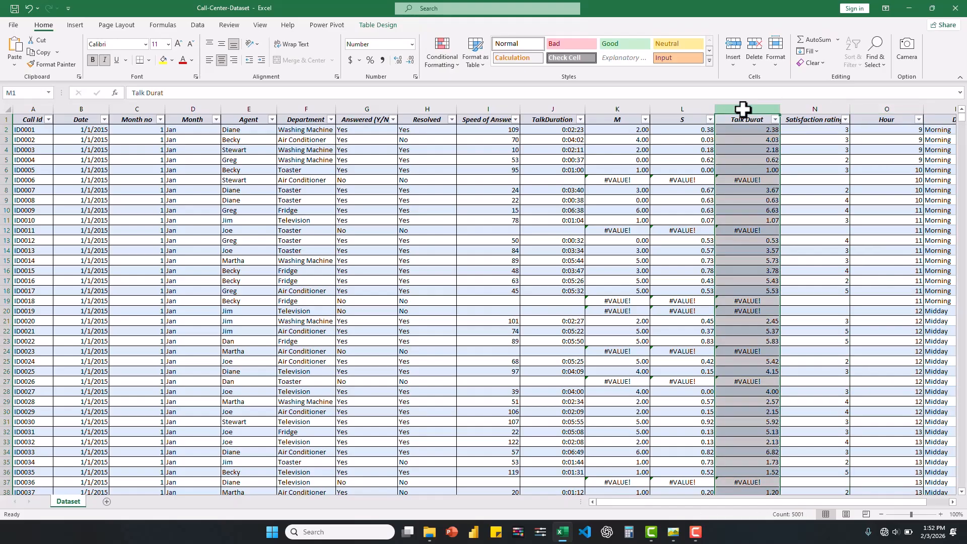
# Insert a table column between Talk Durat and Satisfaction rating and name it "TD"
pyautogui.click(797, 106)
pyautogui.rightClick(796, 105)
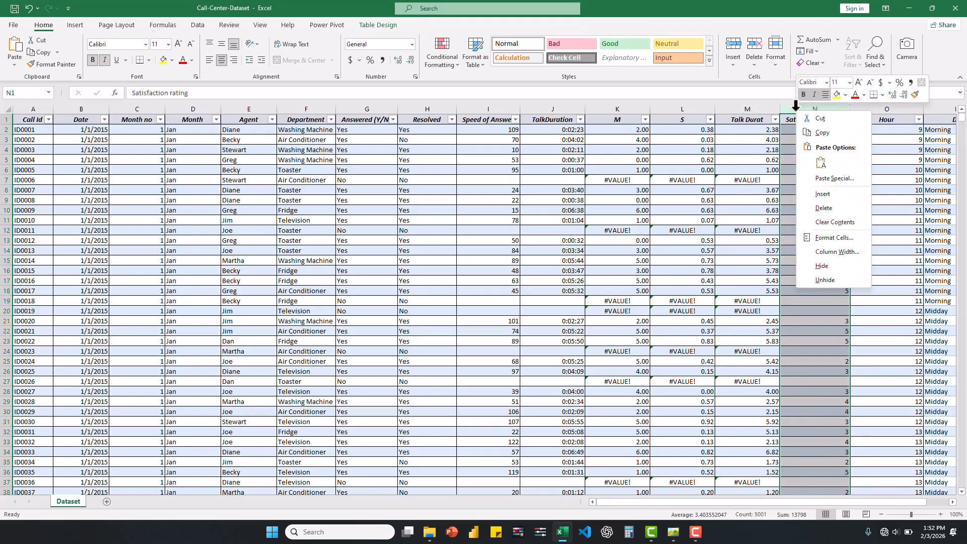
pyautogui.click(830, 194)
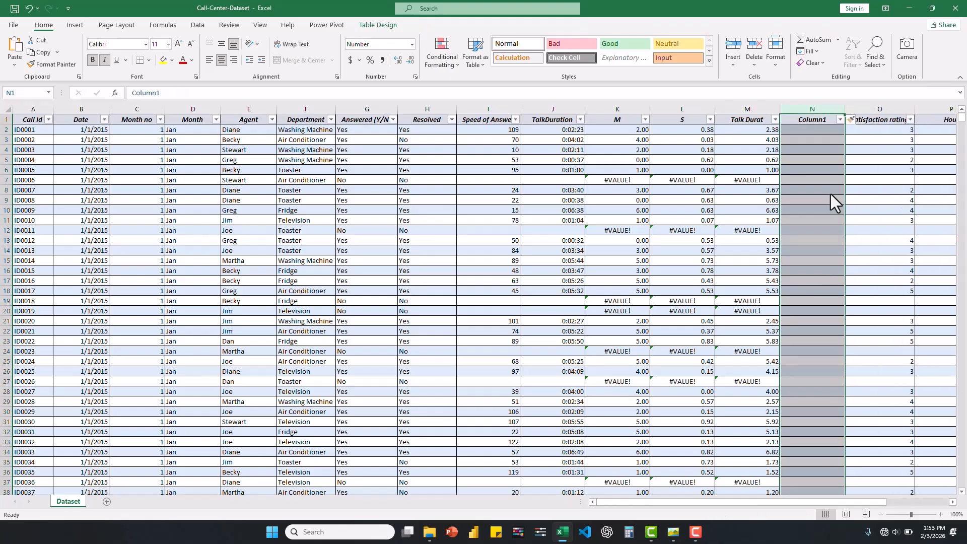
pyautogui.click(817, 120)
pyautogui.write('T')
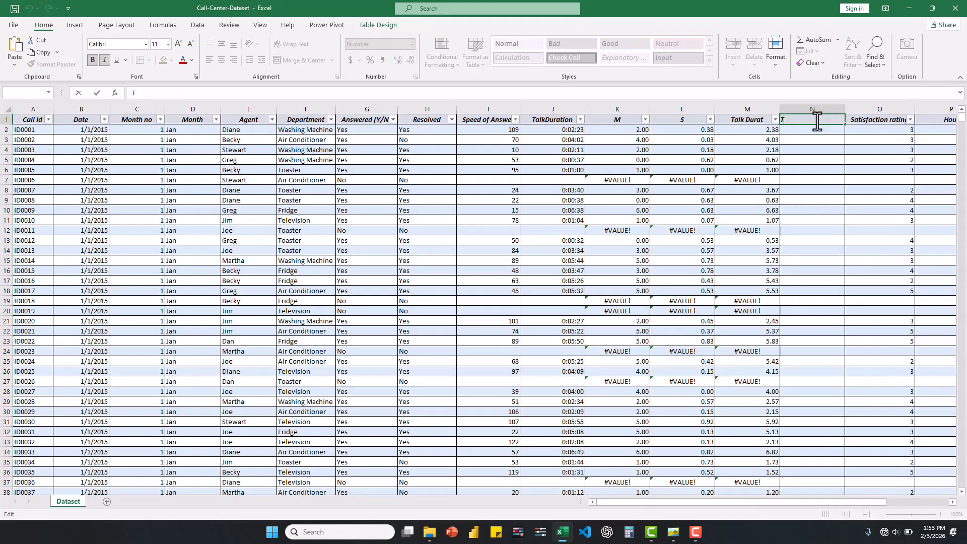
pyautogui.write('D')
pyautogui.press('Return')
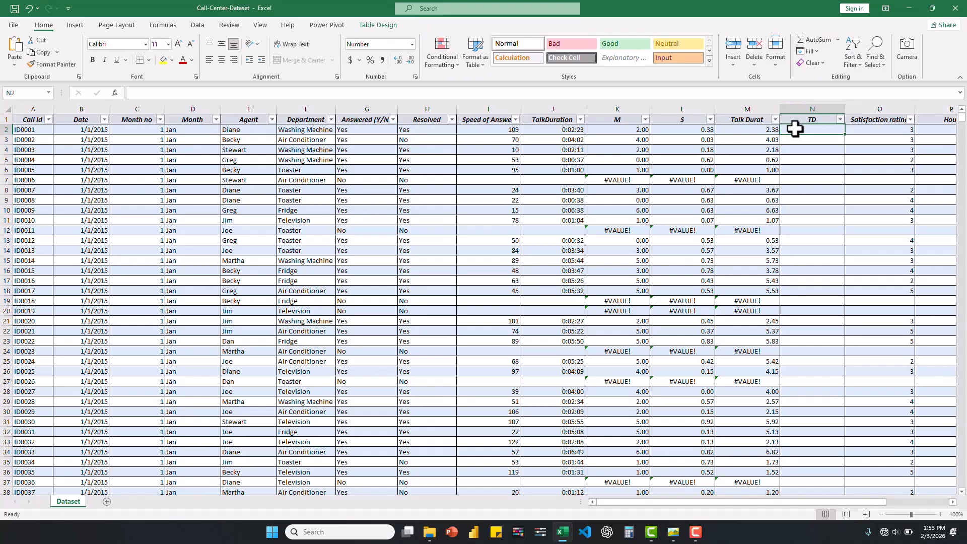
pyautogui.click(756, 128)
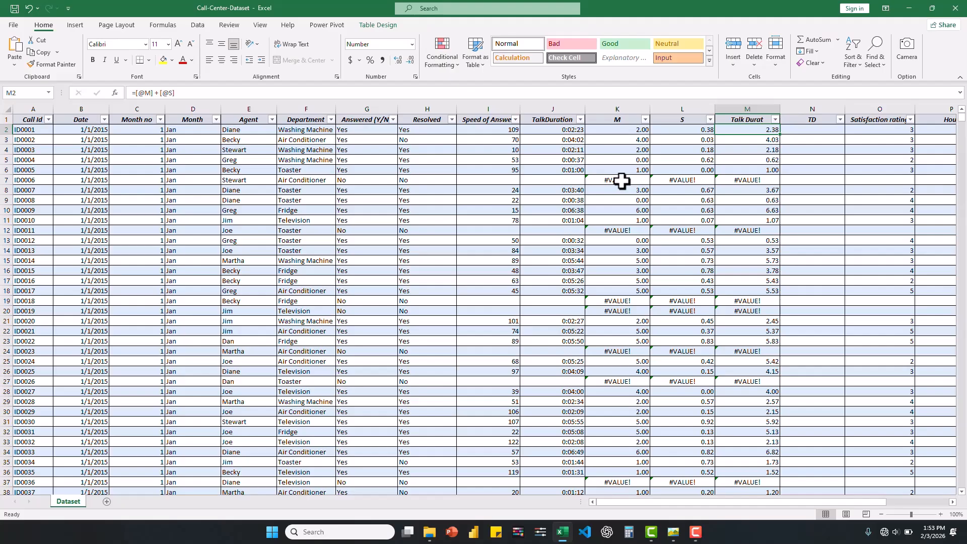
# Filter the Answered (Y/N) column to show only the No rows
pyautogui.click(393, 119)
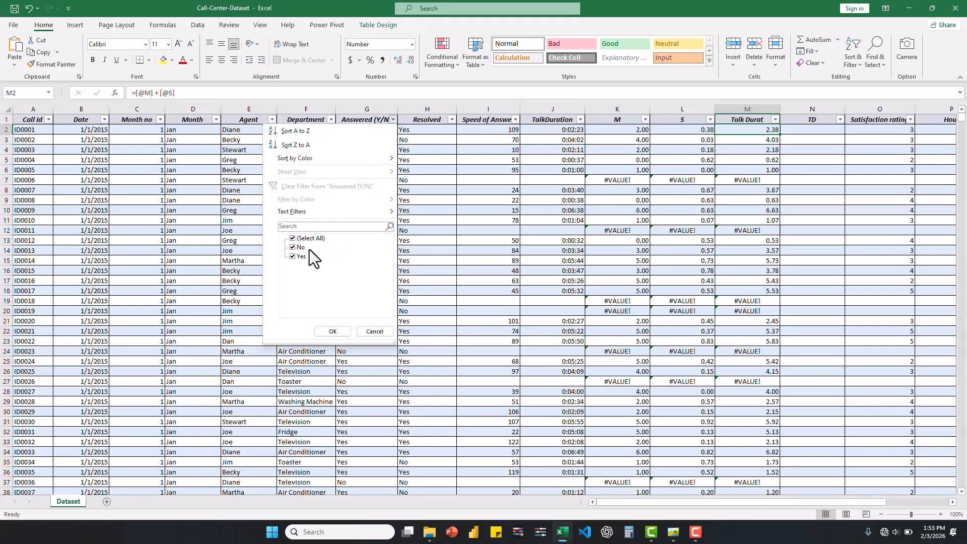
pyautogui.click(294, 257)
pyautogui.click(326, 329)
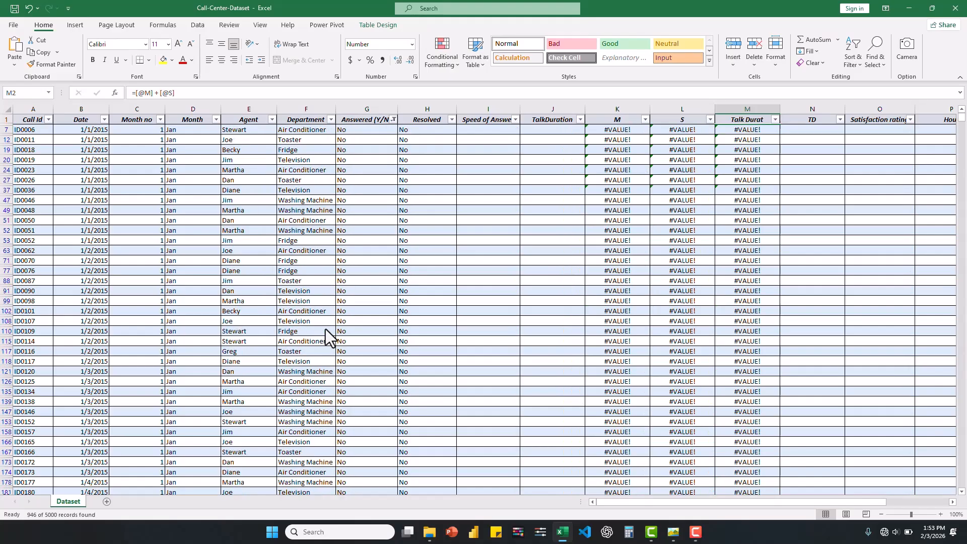
# Clear the M, S and Talk Durat cells in all filtered rows and remove the Answered (Y/N) filter
pyautogui.click(607, 132)
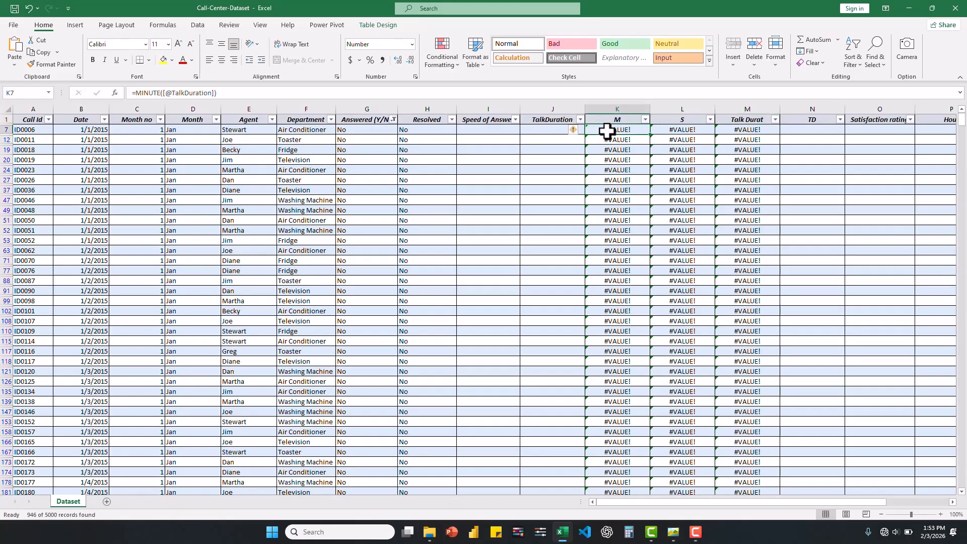
pyautogui.hotkey('shift', 'Right')
pyautogui.hotkey('shift', 'Right')
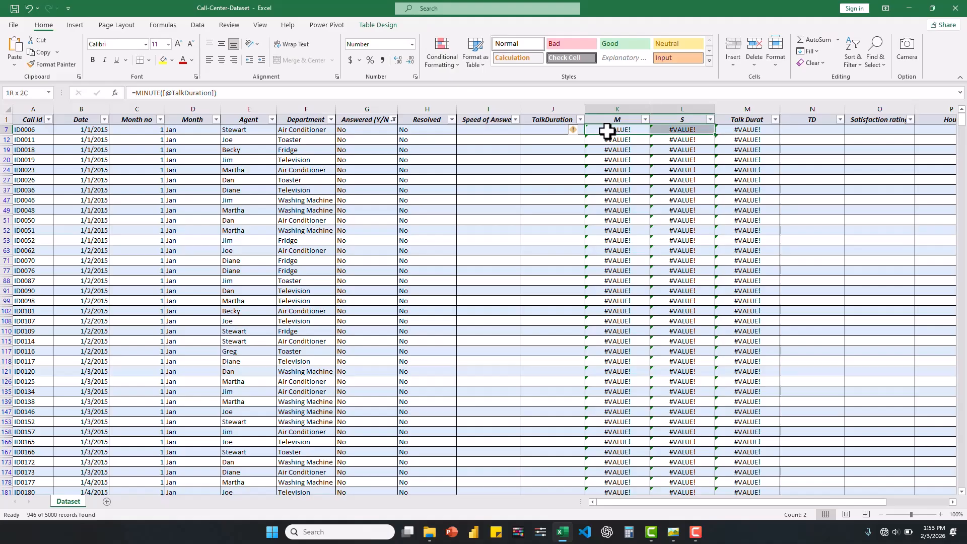
pyautogui.hotkey('ctrl', 'shift', 'Down')
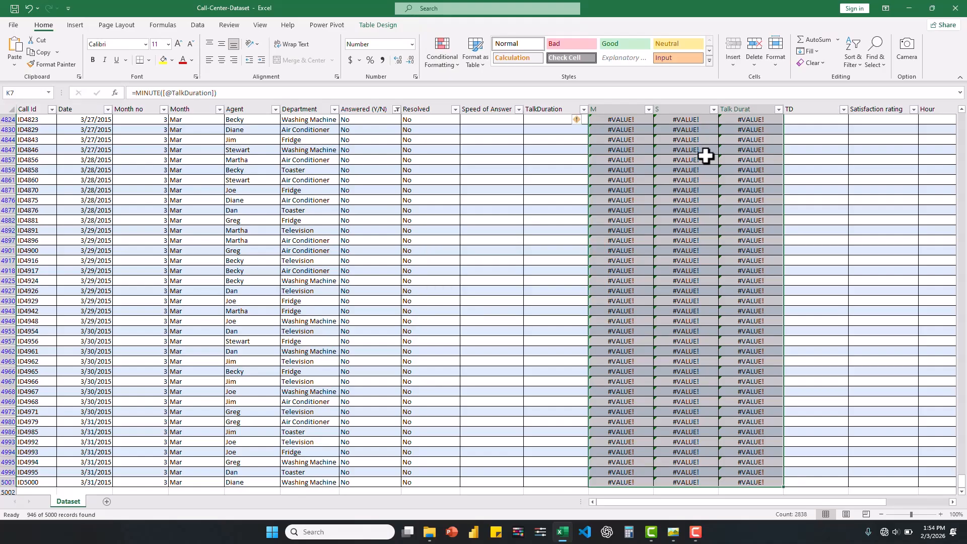
pyautogui.press('Delete')
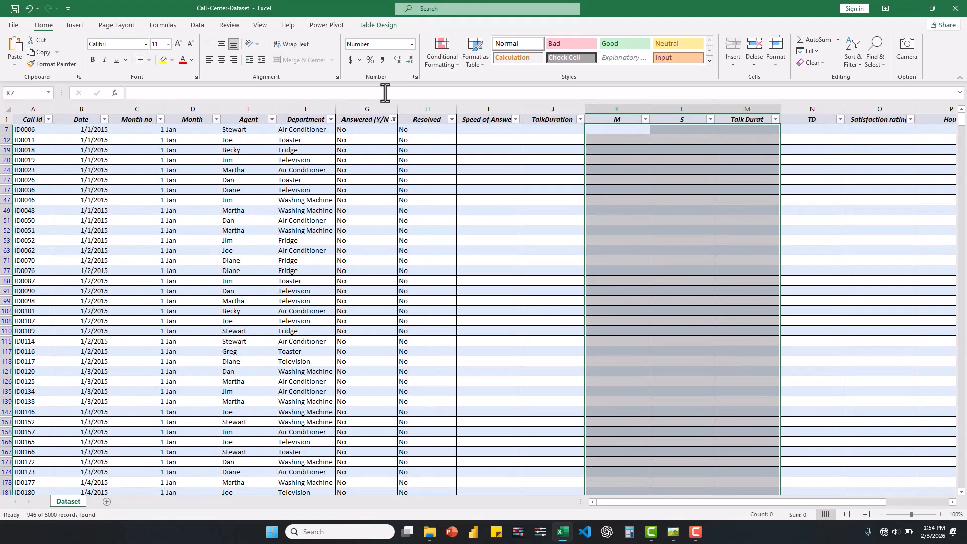
pyautogui.click(393, 119)
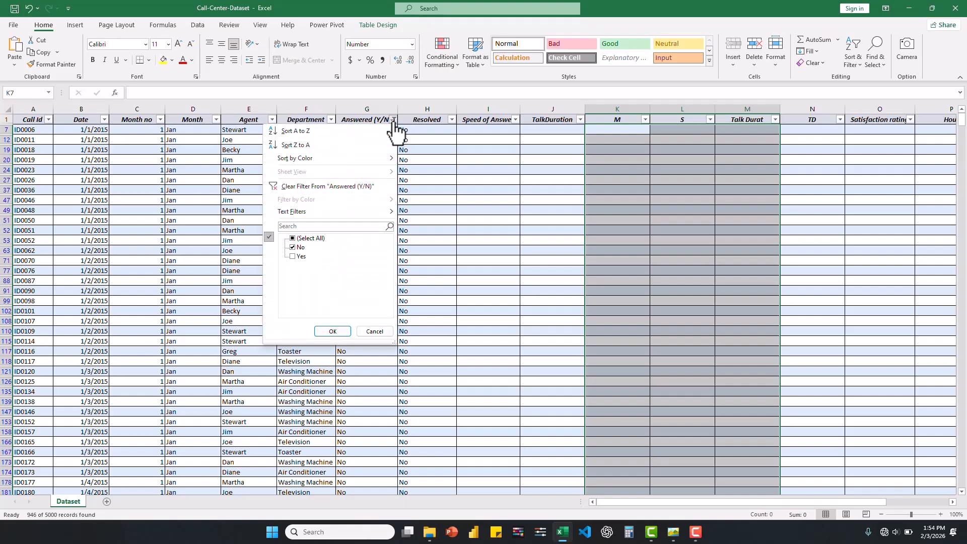
pyautogui.click(312, 190)
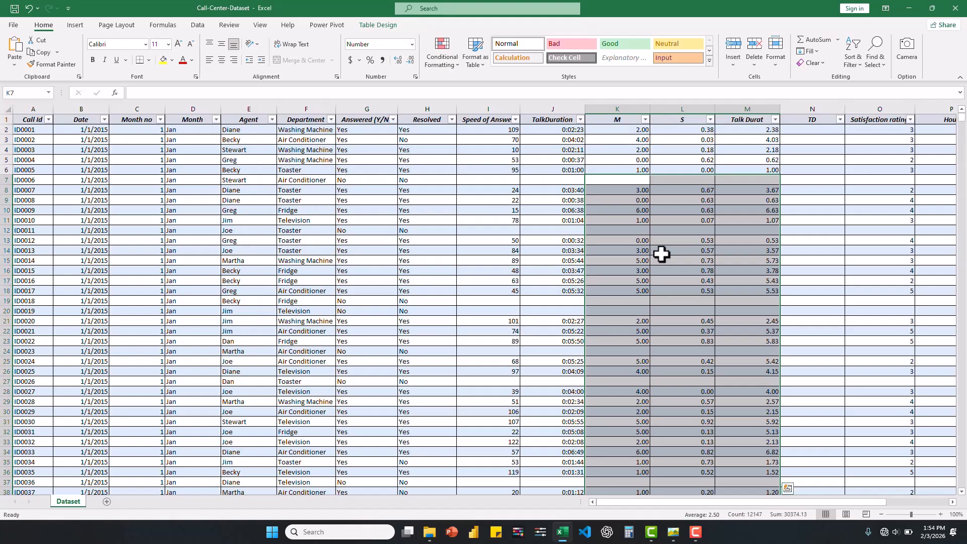
# Filter the Answered (Y/N) column to show only the Yes rows
pyautogui.click(744, 131)
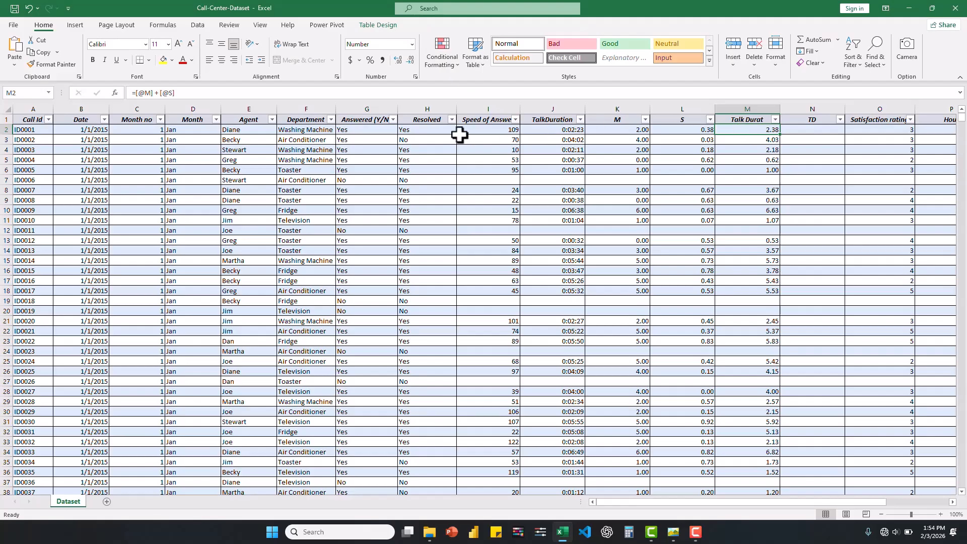
pyautogui.click(393, 119)
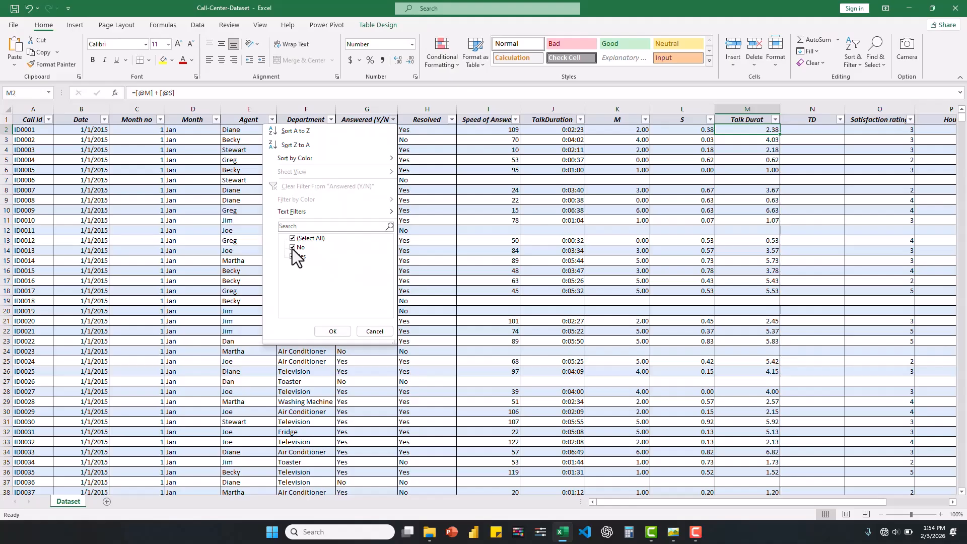
pyautogui.click(292, 246)
pyautogui.click(334, 331)
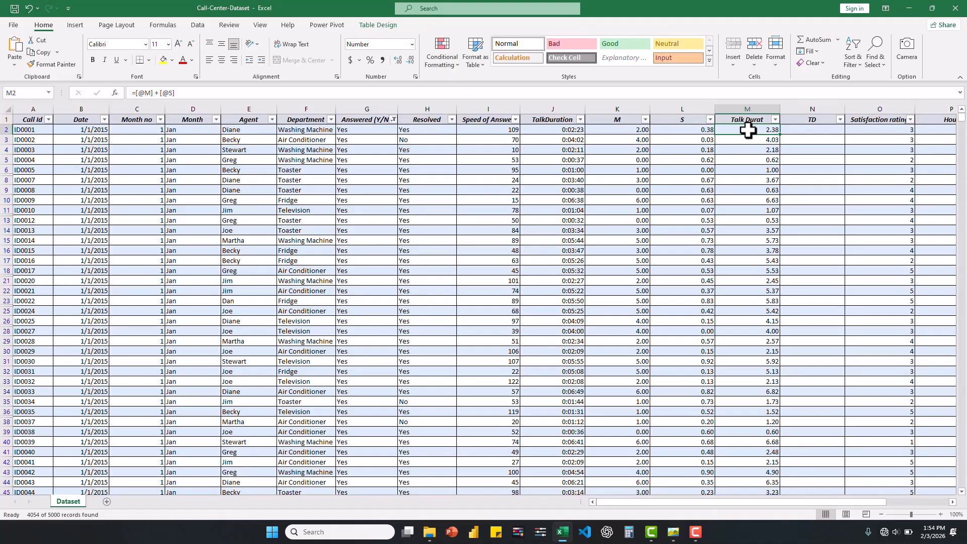
# Copy the filtered Talk Durat cells and paste them as values only into the TD column from its first data row
pyautogui.hotkey('ctrl', 'shift', 'Down')
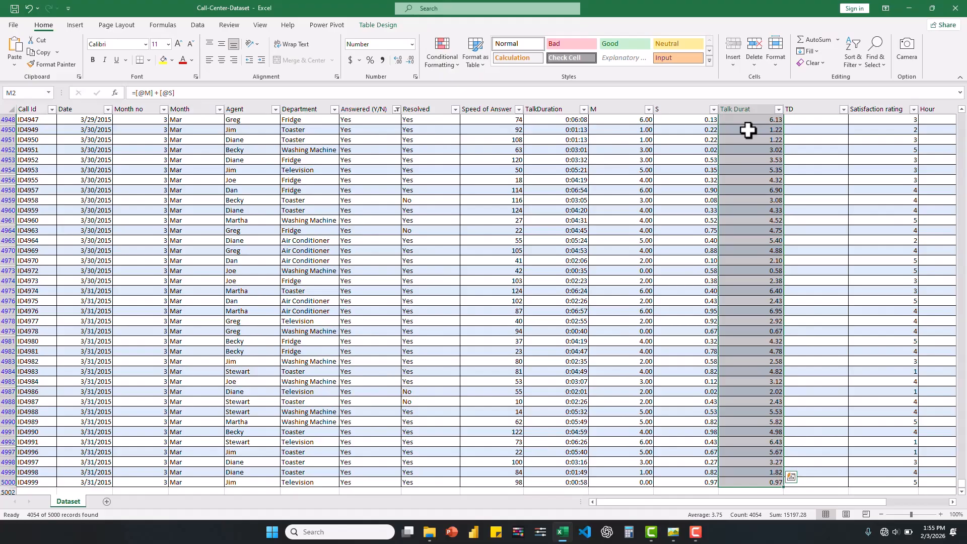
pyautogui.hotkey('ctrl', 'c')
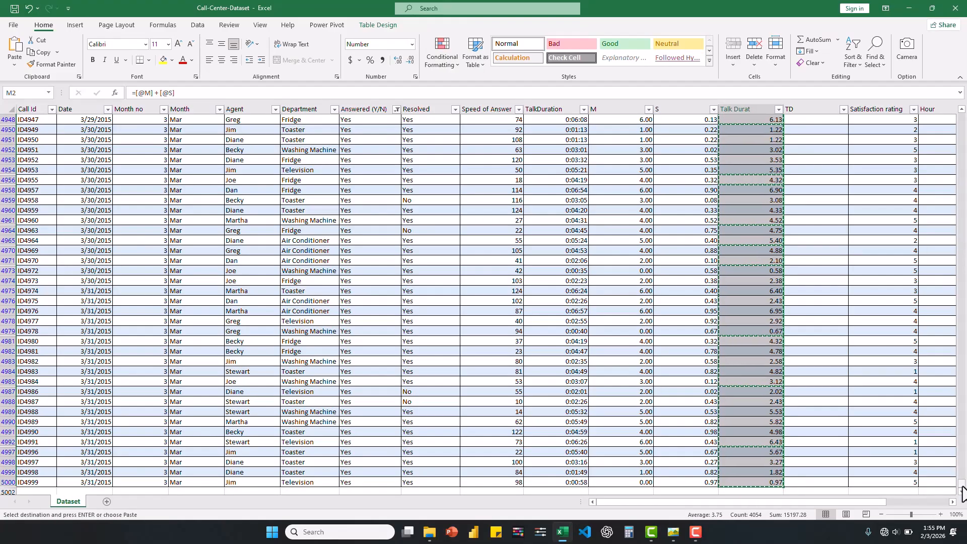
pyautogui.moveTo(962, 491); pyautogui.dragTo(963, 117)
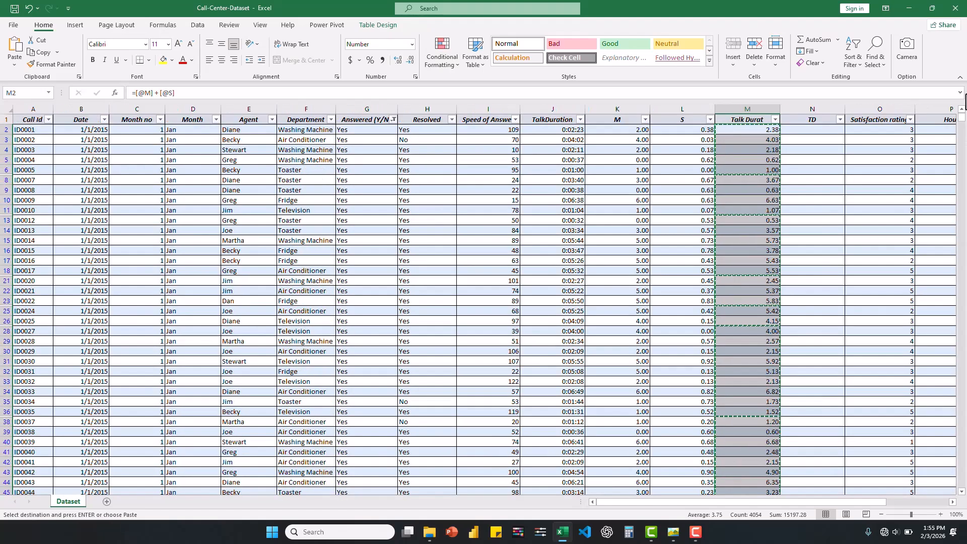
pyautogui.rightClick(806, 129)
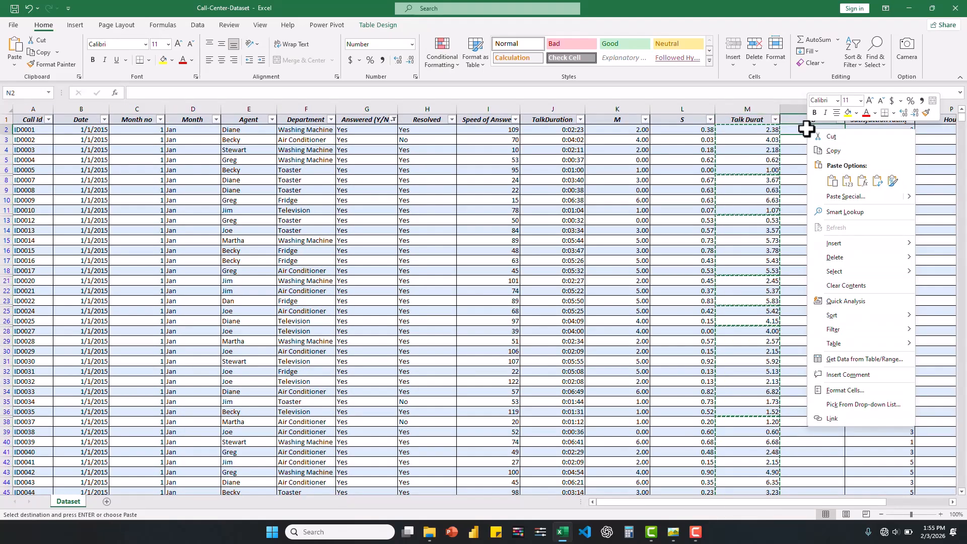
pyautogui.click(847, 182)
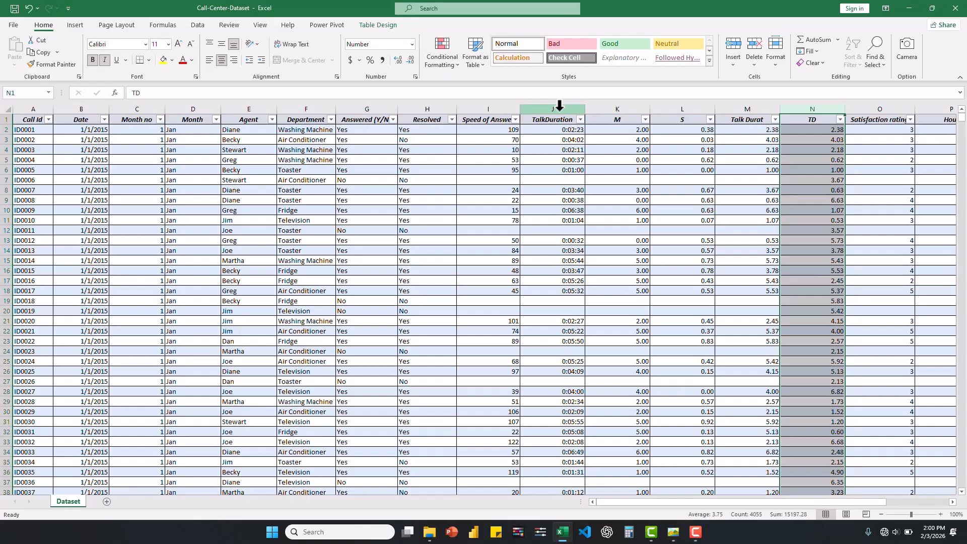
# Delete the original TalkDuration column and the M, S and Talk Durat helper columns
pyautogui.click(559, 107)
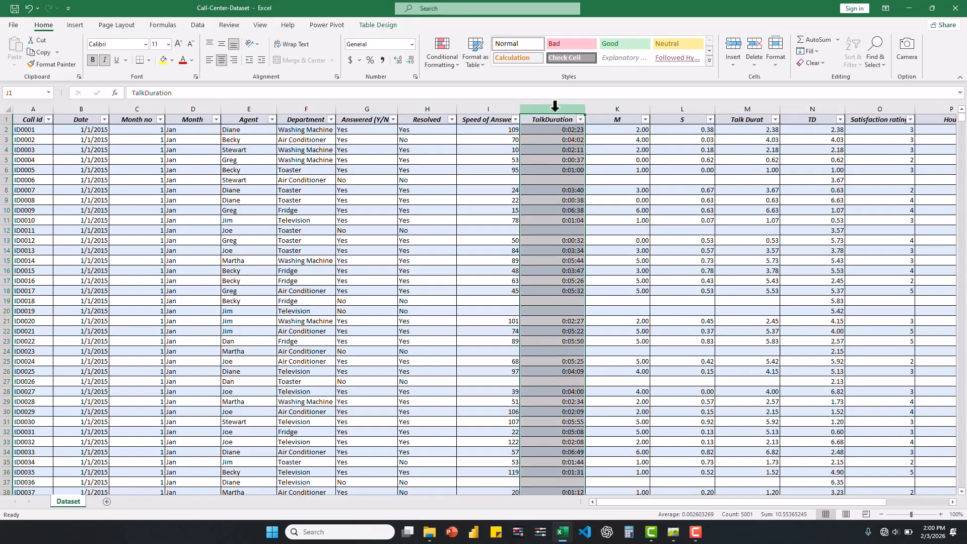
pyautogui.click(756, 43)
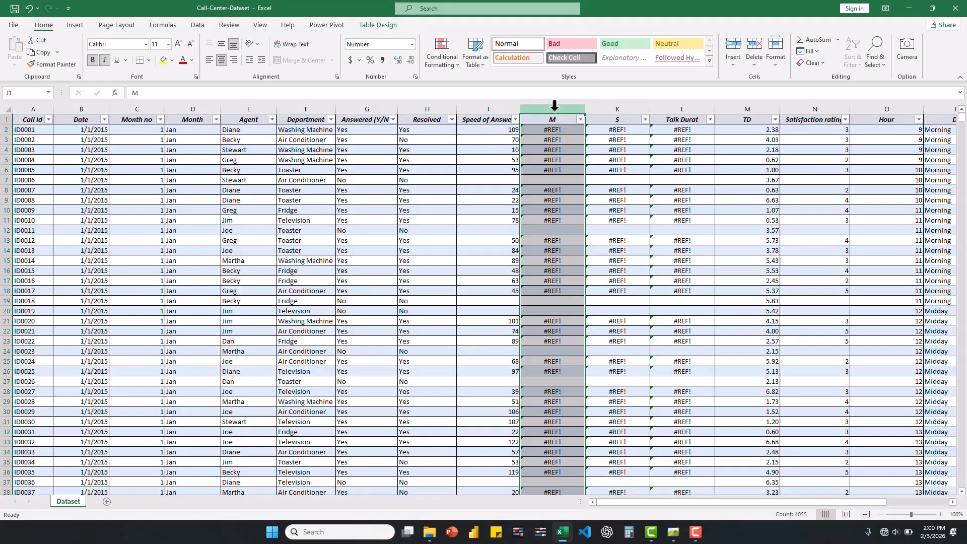
pyautogui.moveTo(554, 105); pyautogui.dragTo(675, 120)
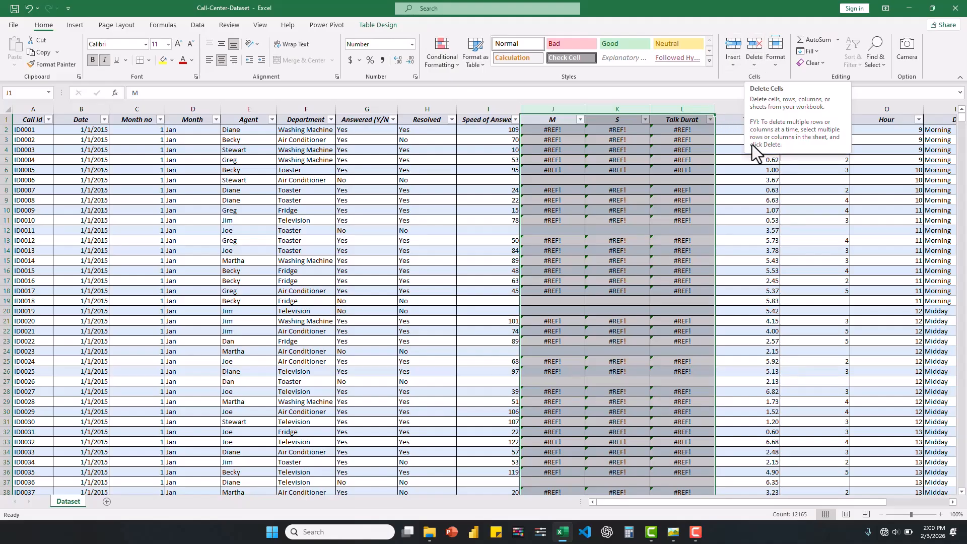
pyautogui.click(753, 50)
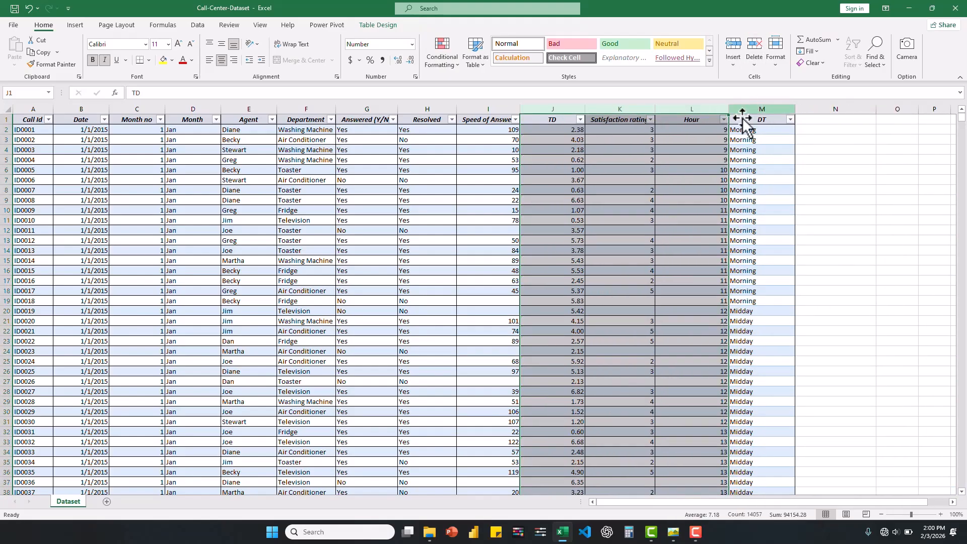
# Rename the TD column header as "Talk Duration"
pyautogui.click(689, 104)
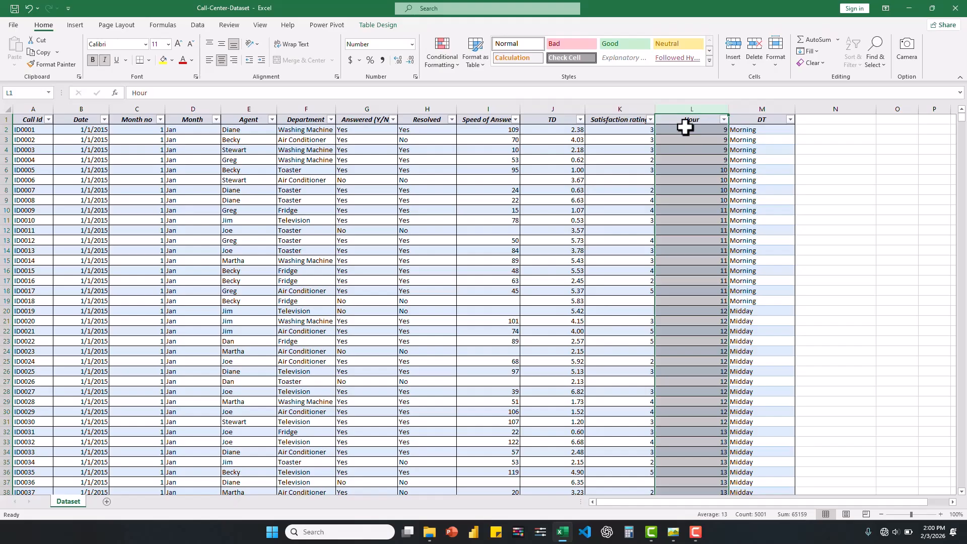
pyautogui.doubleClick(550, 119)
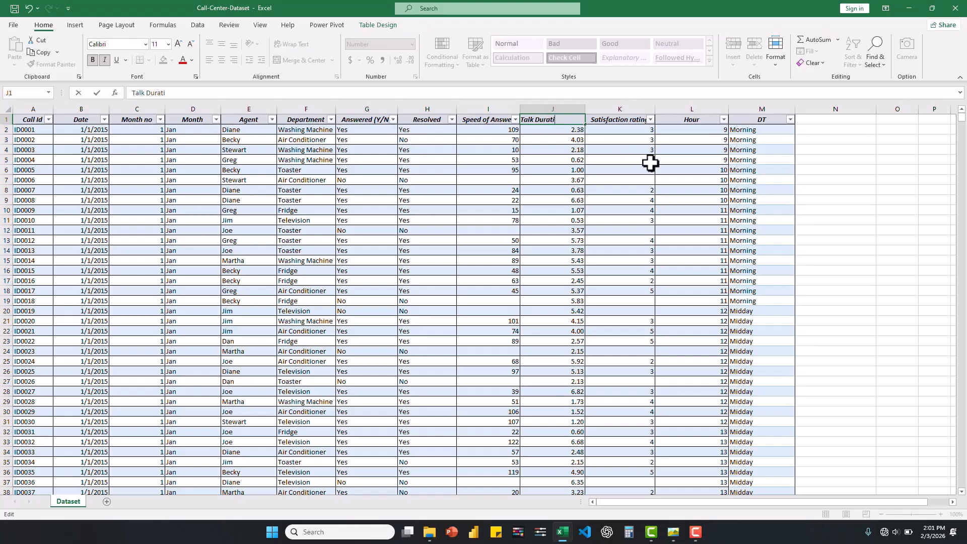
pyautogui.press('Return')
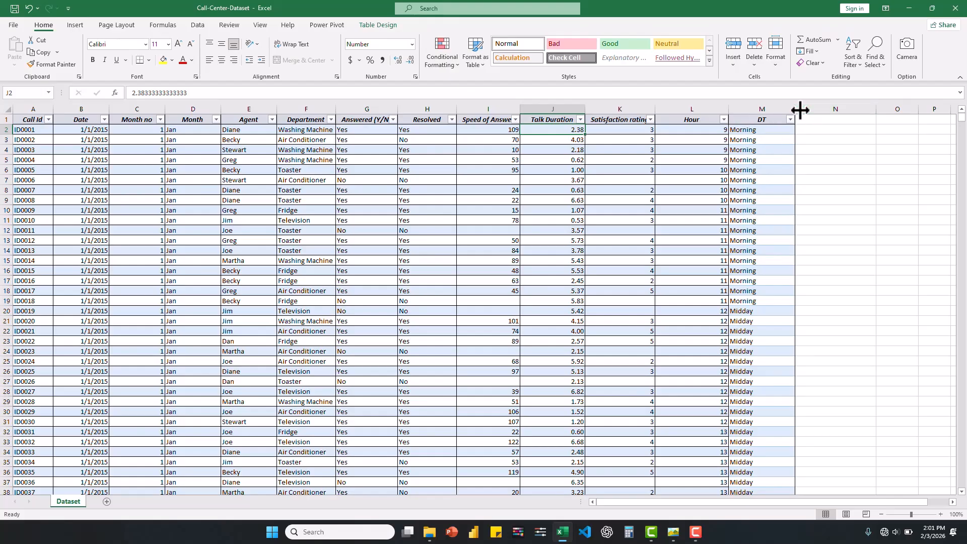
# Insert a column between Hour and DT and name it "Day Time"
pyautogui.click(783, 106)
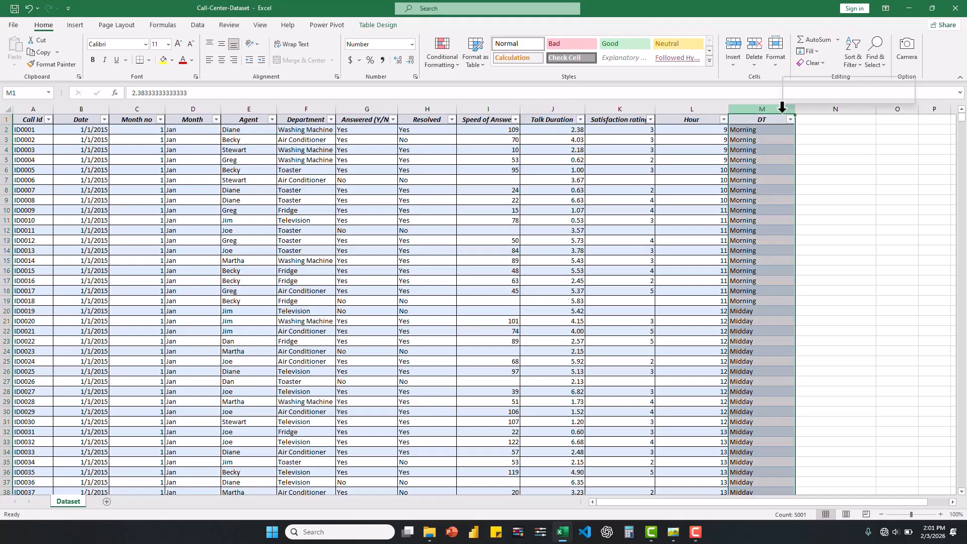
pyautogui.rightClick(783, 106)
pyautogui.click(808, 197)
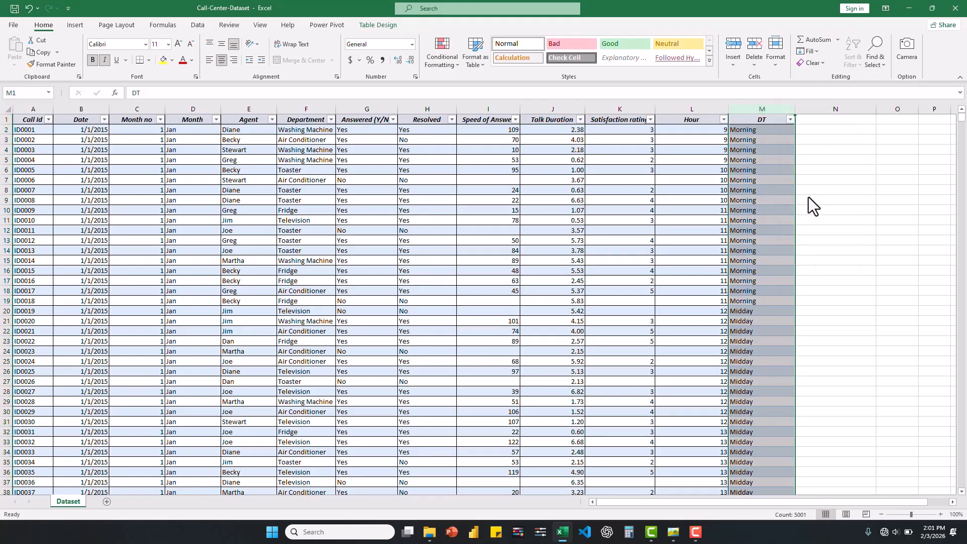
pyautogui.click(760, 121)
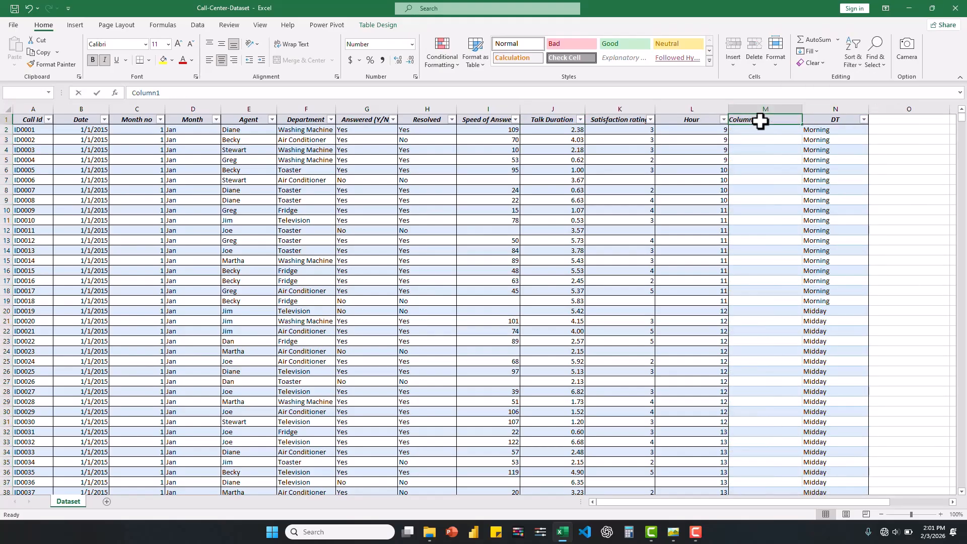
pyautogui.doubleClick(761, 120)
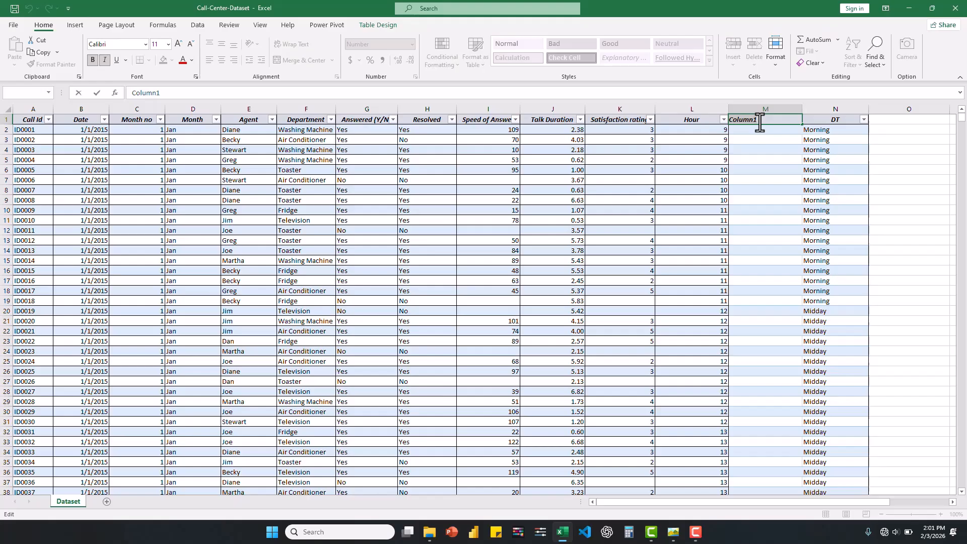
pyautogui.write('Day Time')
pyautogui.press('Return')
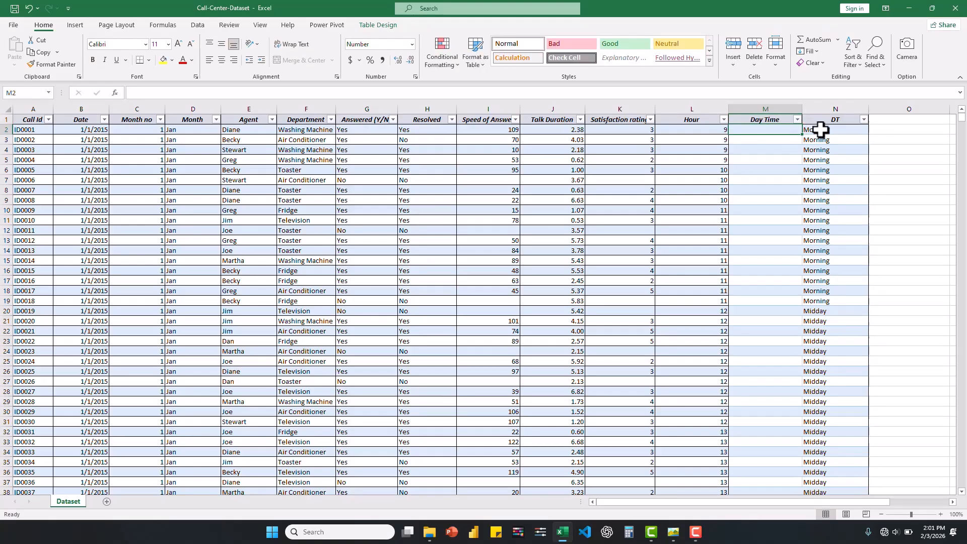
# Copy all DT results and paste them as values only into the Day Time column
pyautogui.click(820, 129)
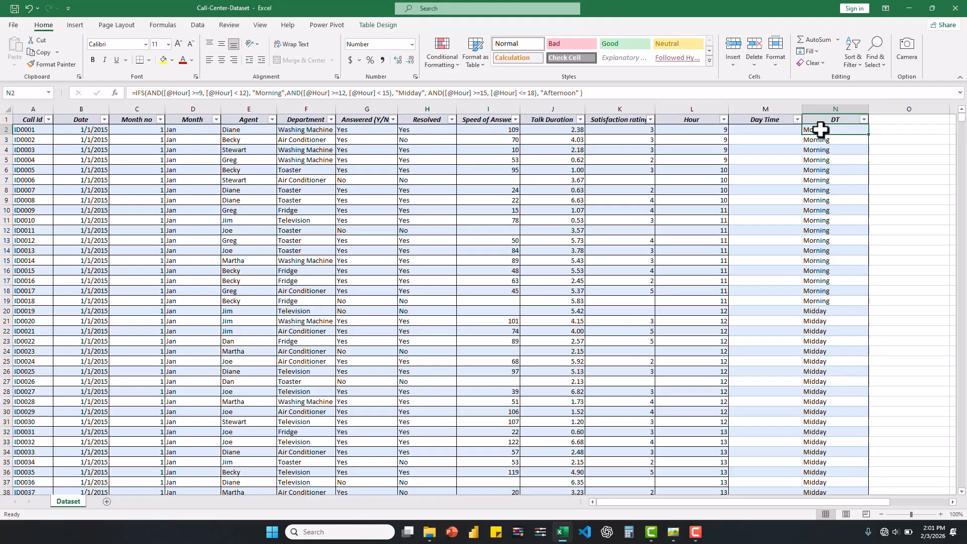
pyautogui.hotkey('ctrl', 'shift', 'Down')
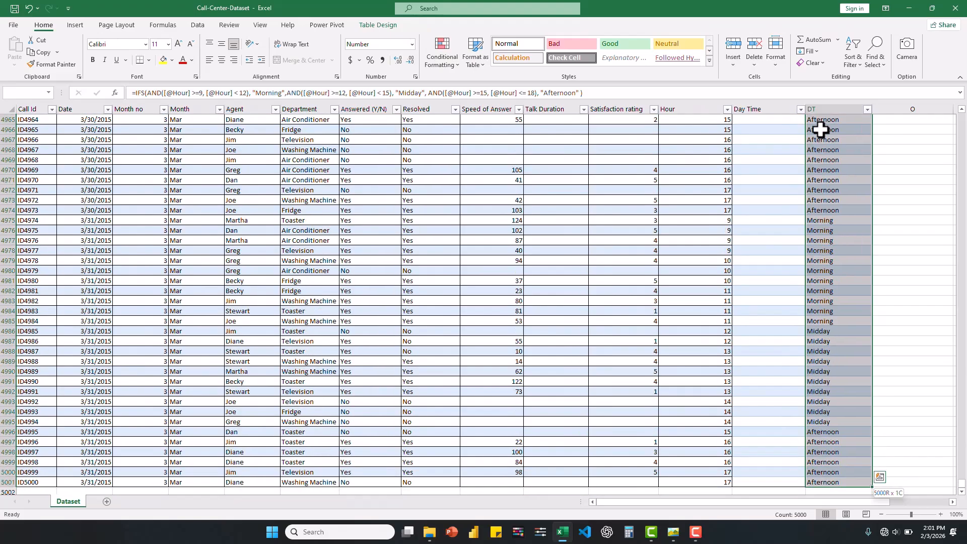
pyautogui.hotkey('ctrl', 'c')
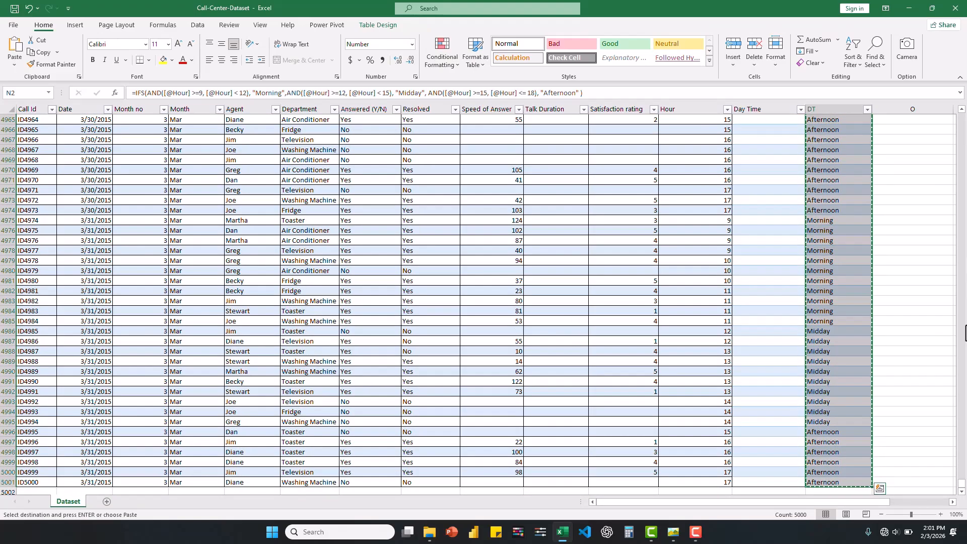
pyautogui.moveTo(962, 493); pyautogui.dragTo(961, 116)
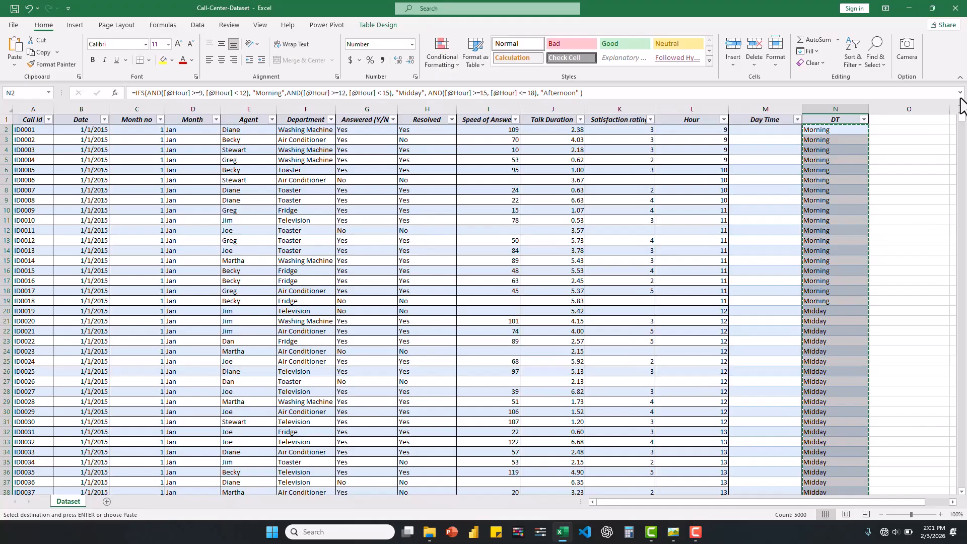
pyautogui.rightClick(758, 131)
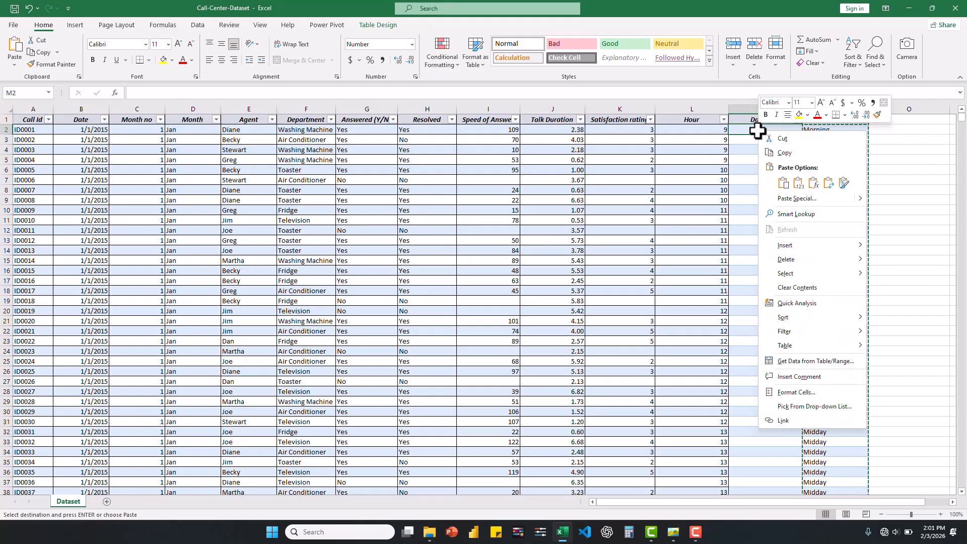
pyautogui.click(797, 184)
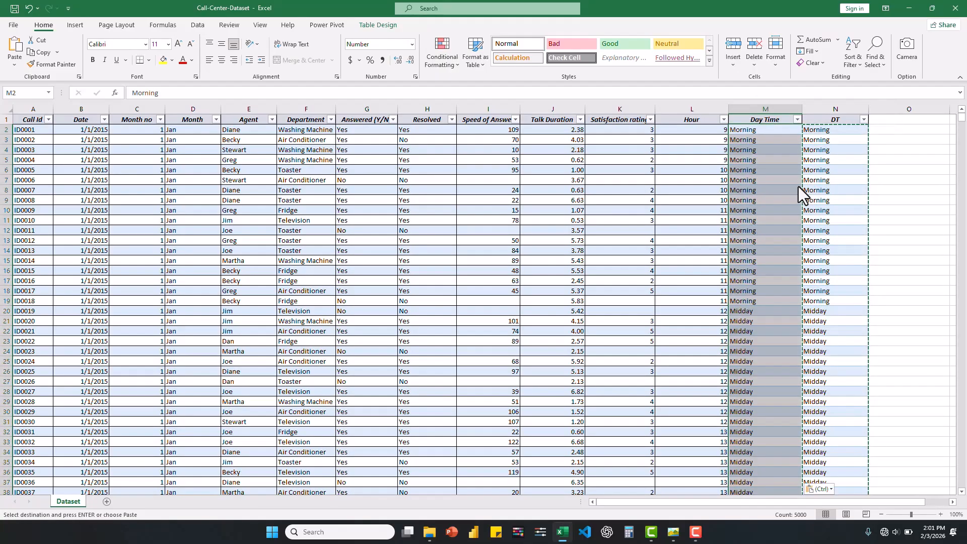
# Delete the Hour column and the DT helper column from the table
pyautogui.click(692, 109)
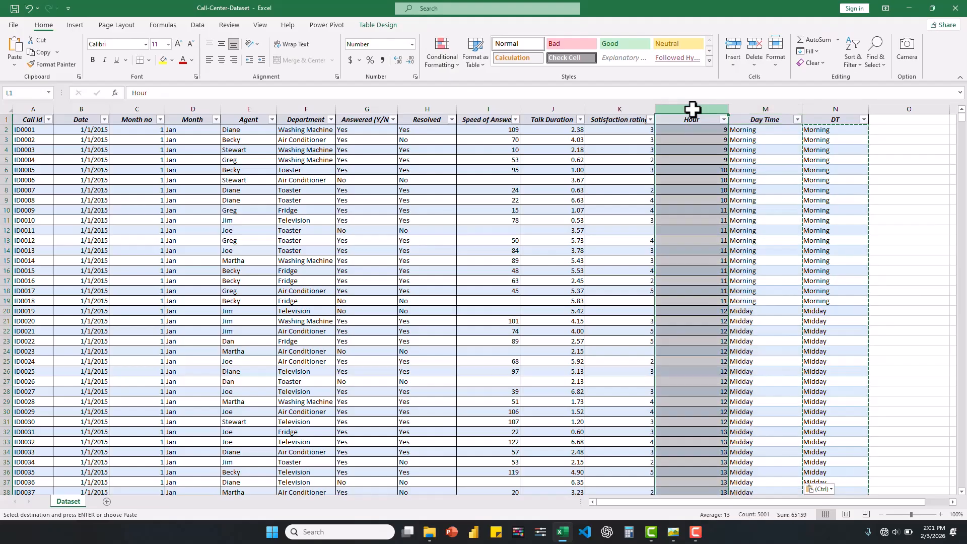
pyautogui.press('Escape')
pyautogui.click(754, 45)
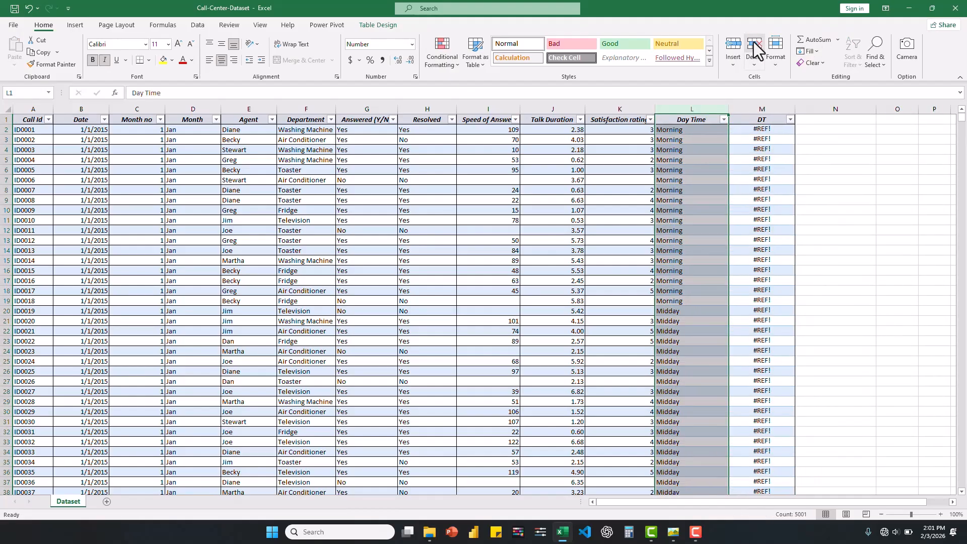
pyautogui.click(765, 108)
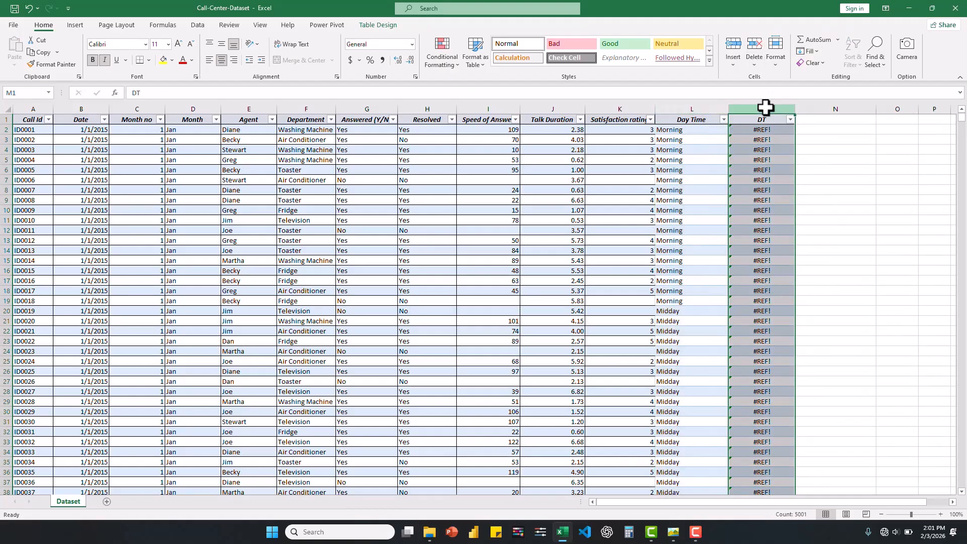
pyautogui.click(751, 43)
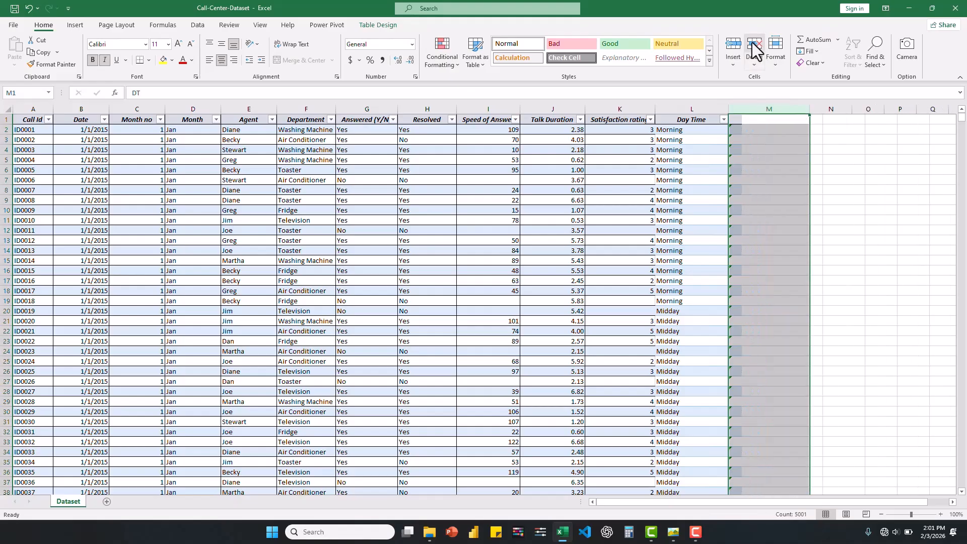
pyautogui.click(787, 209)
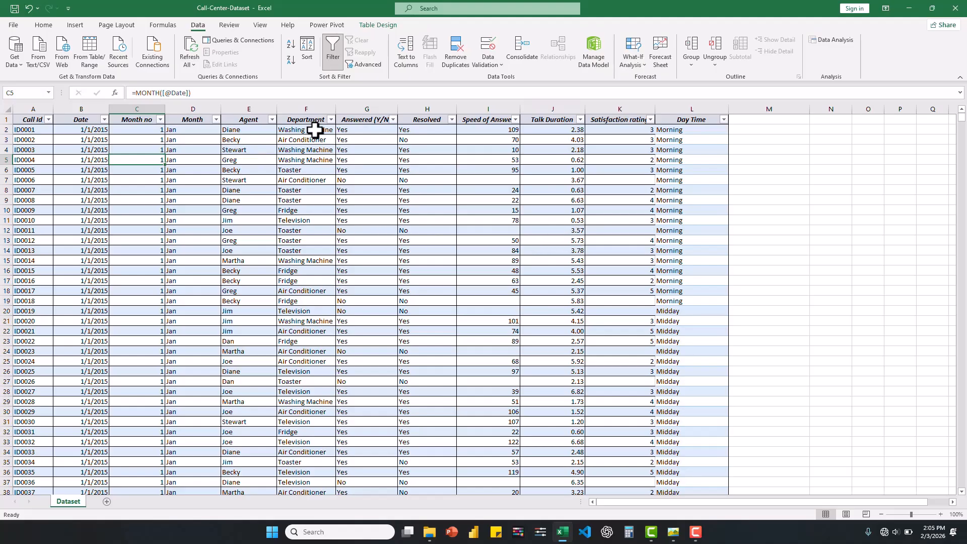
# Filter the Answered (Y/N) column to show only the No rows
pyautogui.click(393, 120)
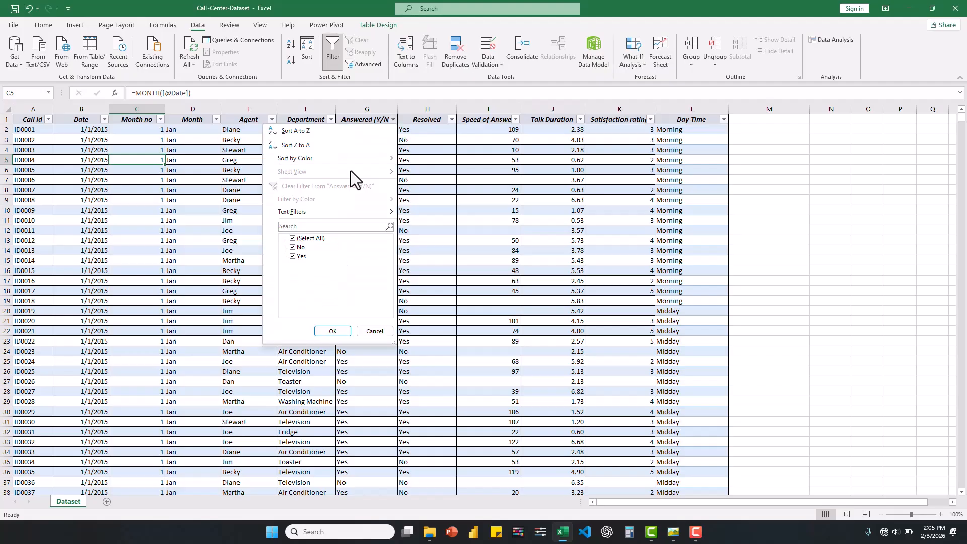
pyautogui.click(292, 257)
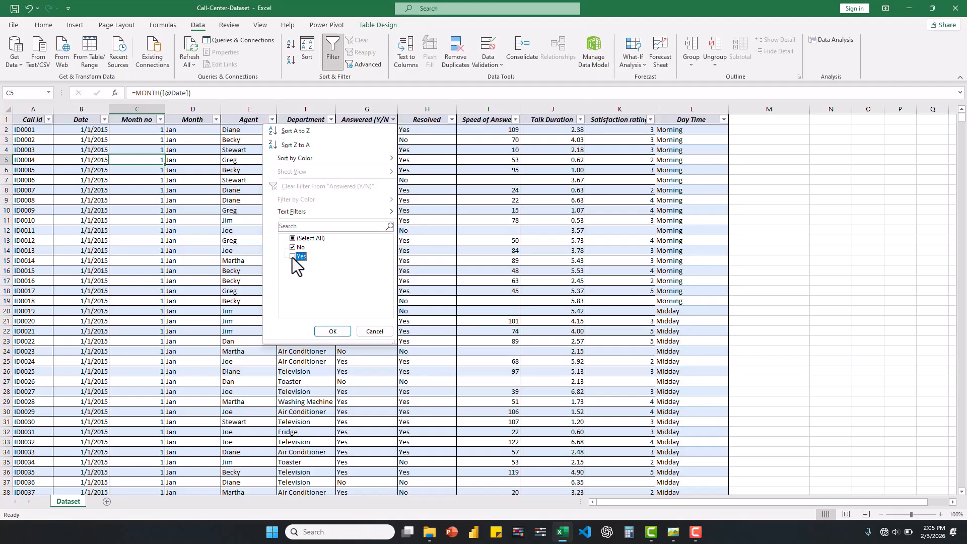
pyautogui.click(338, 332)
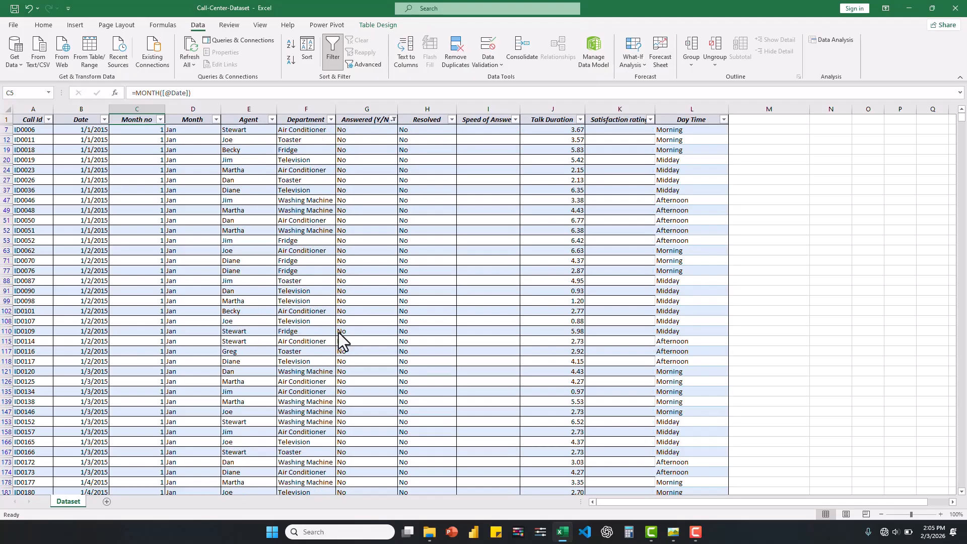
# Clear the Talk Duration values of all unanswered calls and check the column's filter list for remaining values
pyautogui.click(559, 131)
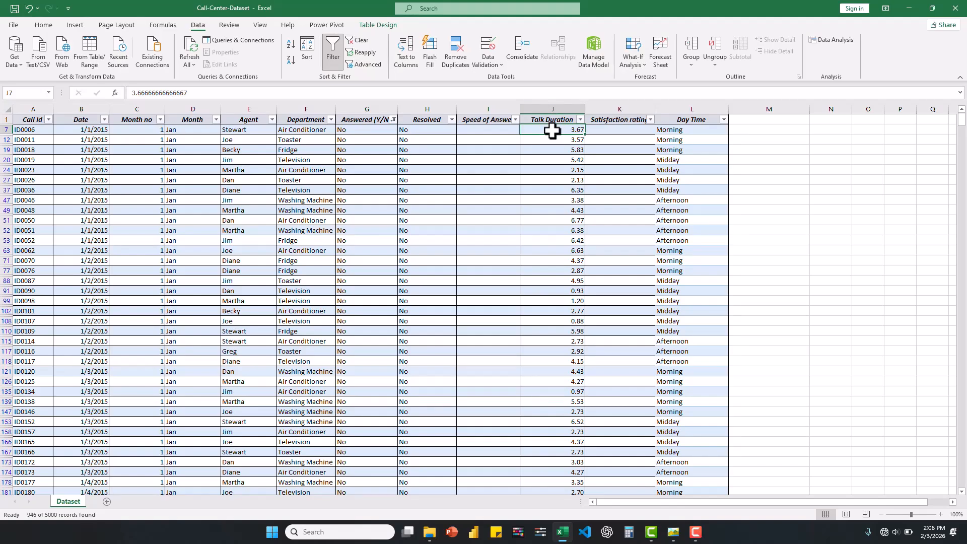
pyautogui.hotkey('ctrl', 'shift', 'Down')
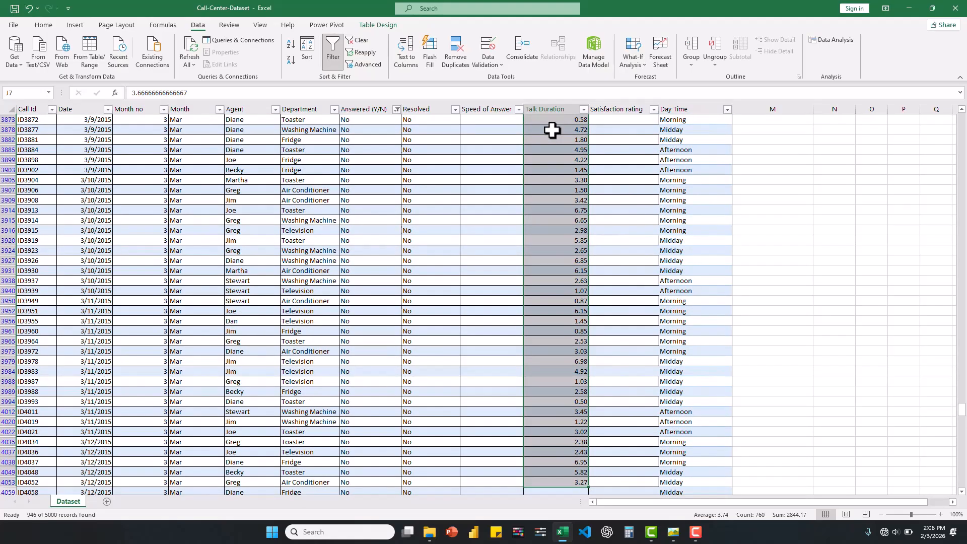
pyautogui.scroll(-6, 552, 130)
pyautogui.scroll(-1, 552, 131)
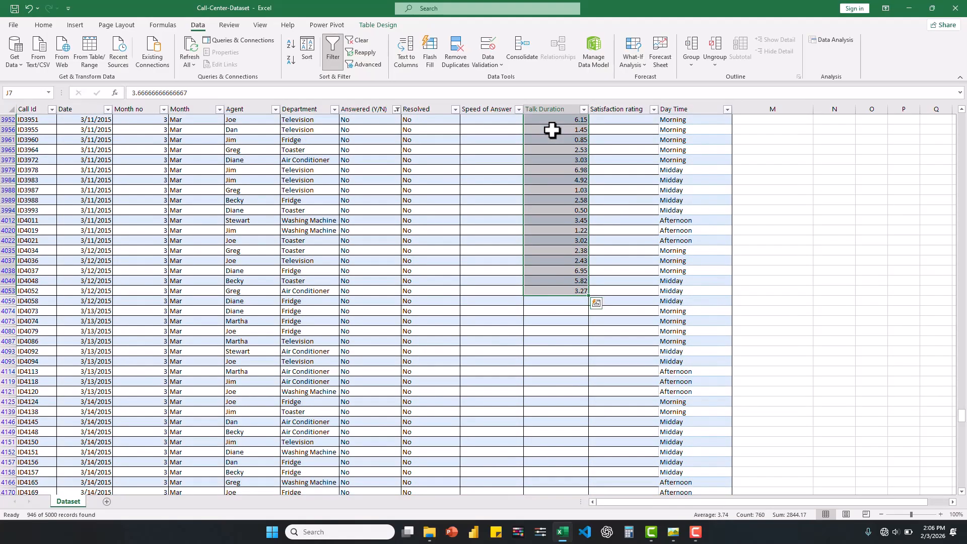
pyautogui.scroll(-5, 552, 131)
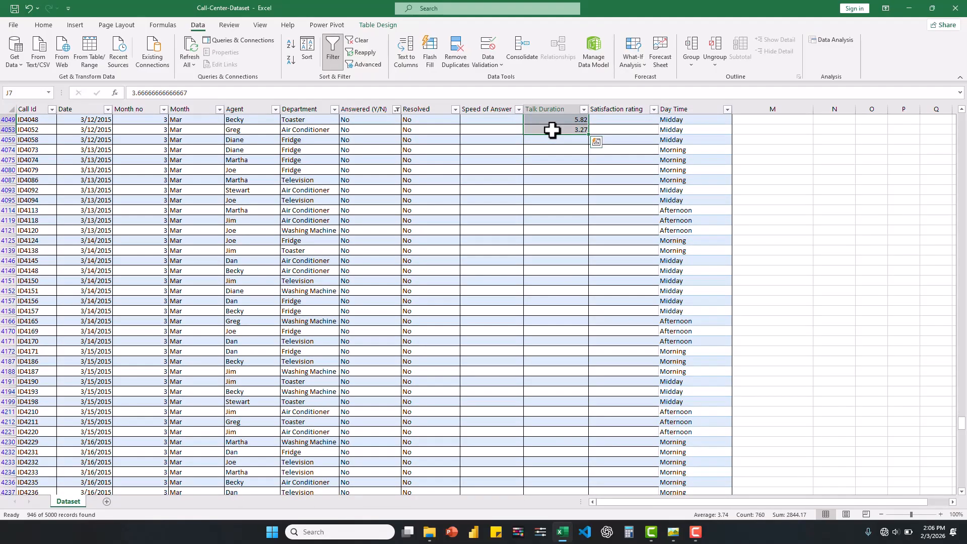
pyautogui.press('Delete')
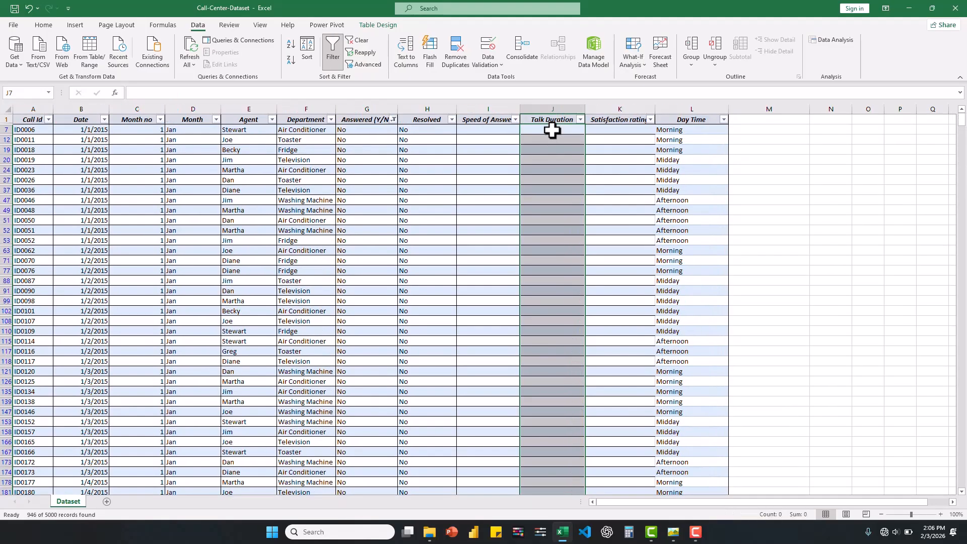
pyautogui.scroll(5, 553, 190)
pyautogui.click(580, 119)
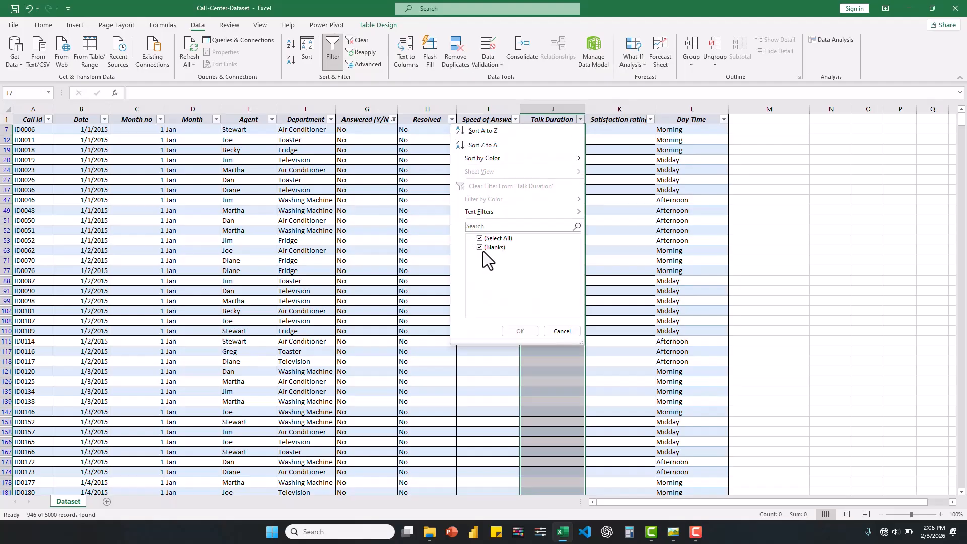
pyautogui.click(562, 331)
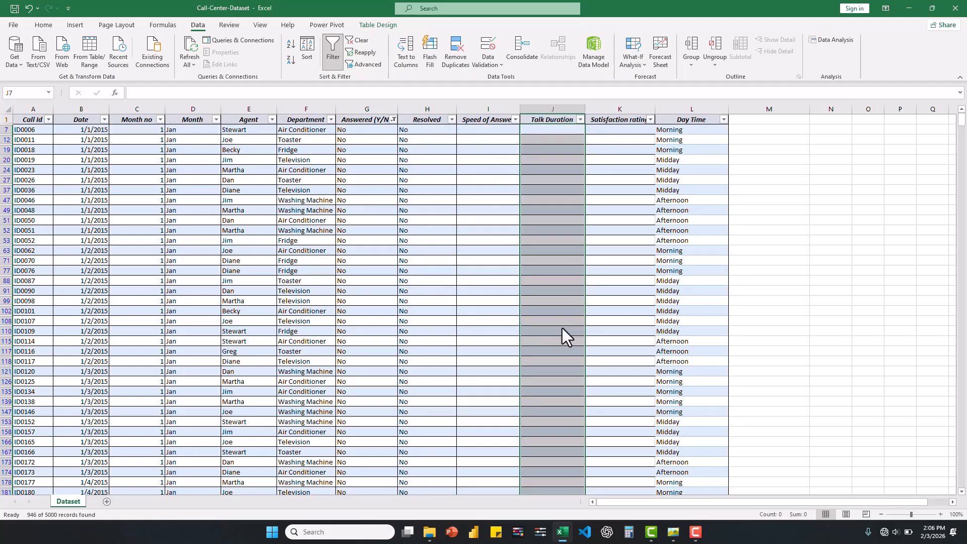
# Remove the filter from the Answered (Y/N) column to show all calls
pyautogui.click(393, 119)
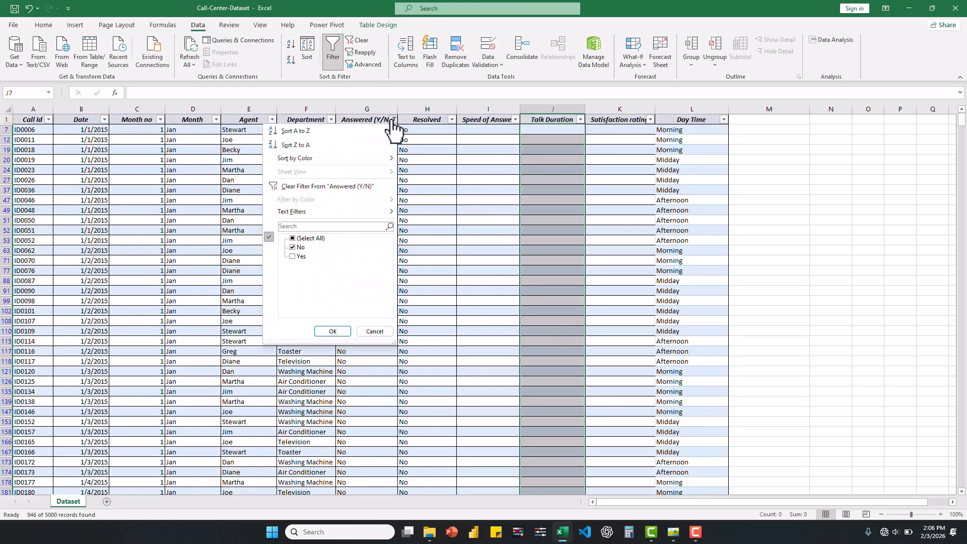
pyautogui.click(308, 186)
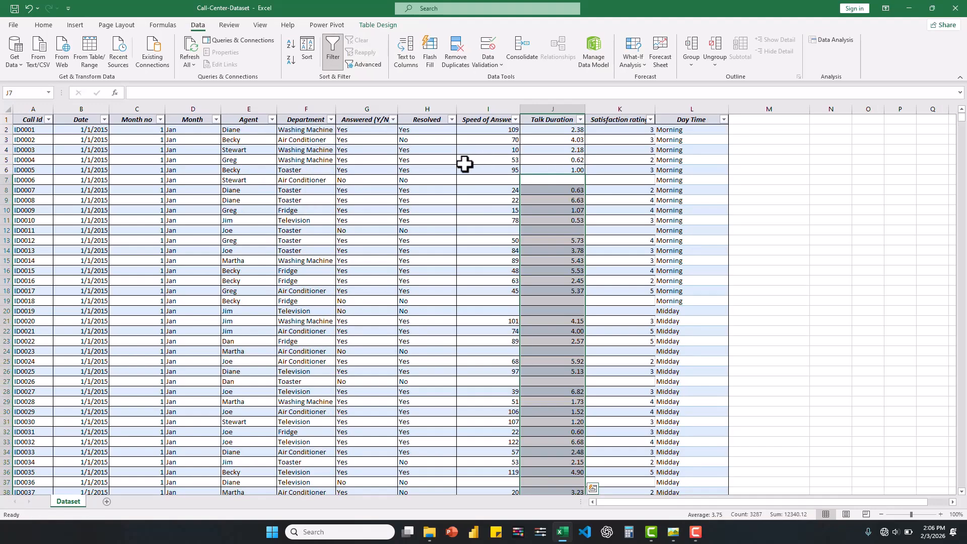
pyautogui.click(486, 160)
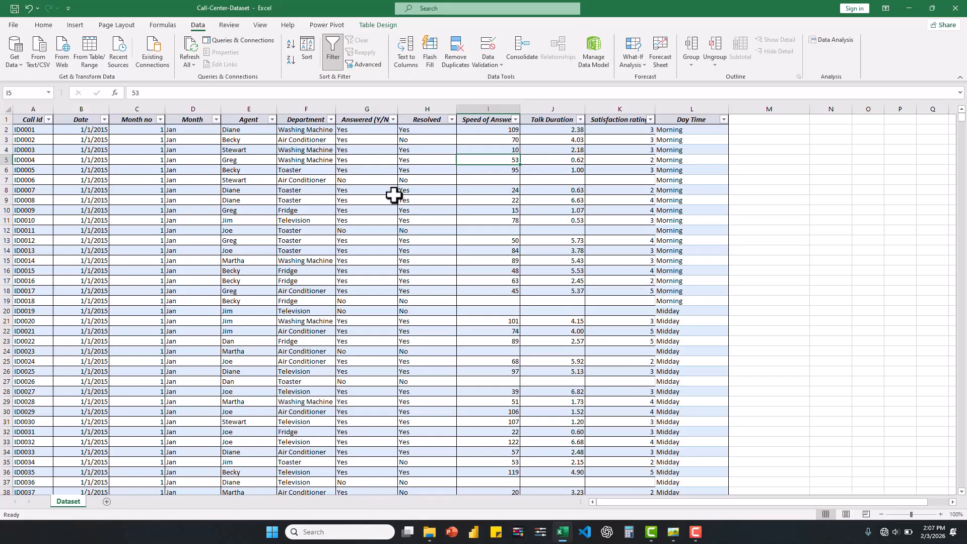
# Load the dataset table into the Power Query Editor and review its columns through Talk Duration
pyautogui.click(309, 181)
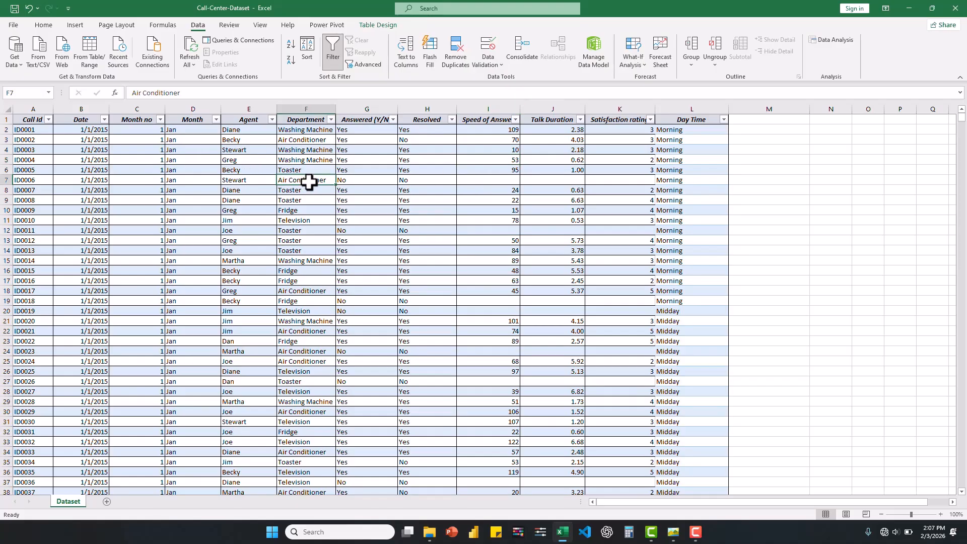
pyautogui.click(219, 190)
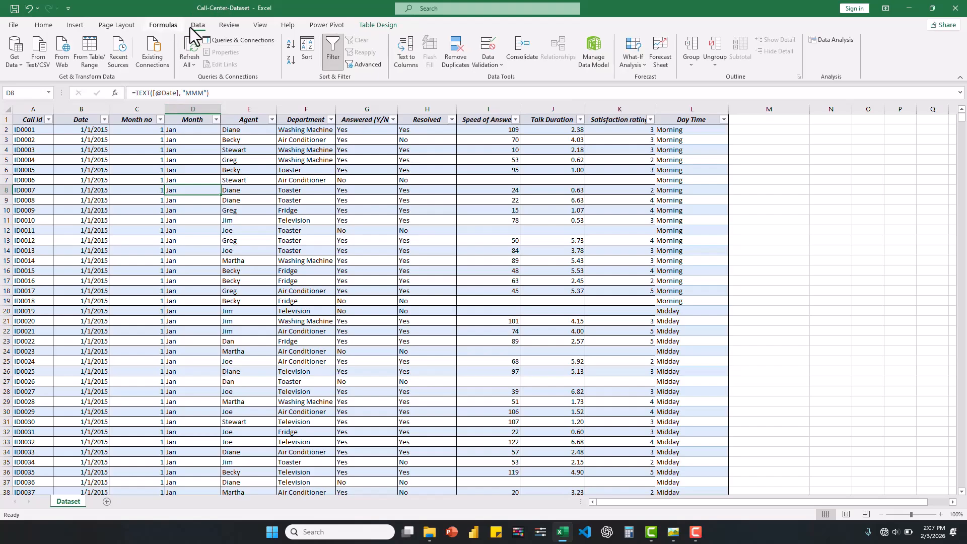
pyautogui.click(96, 63)
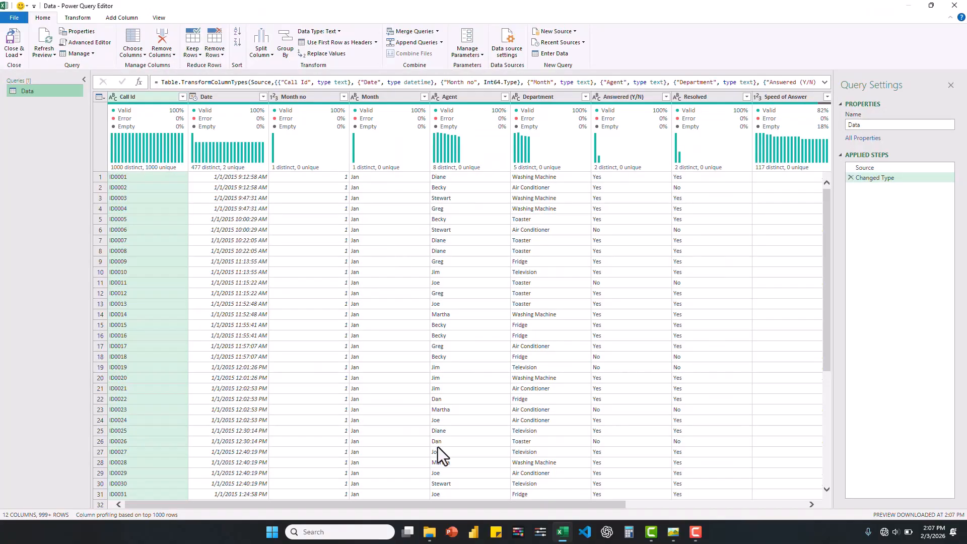
pyautogui.moveTo(448, 505); pyautogui.dragTo(536, 509)
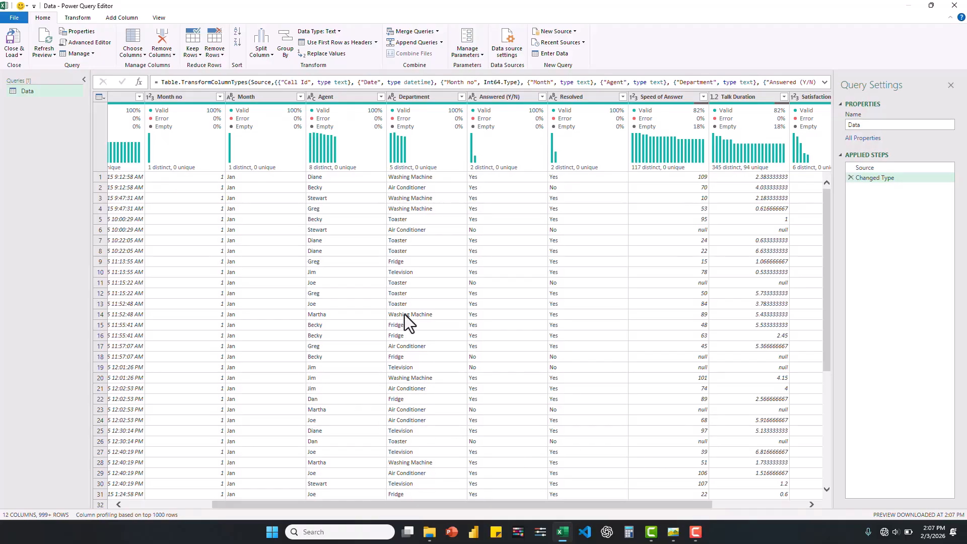
pyautogui.moveTo(482, 505); pyautogui.dragTo(353, 503)
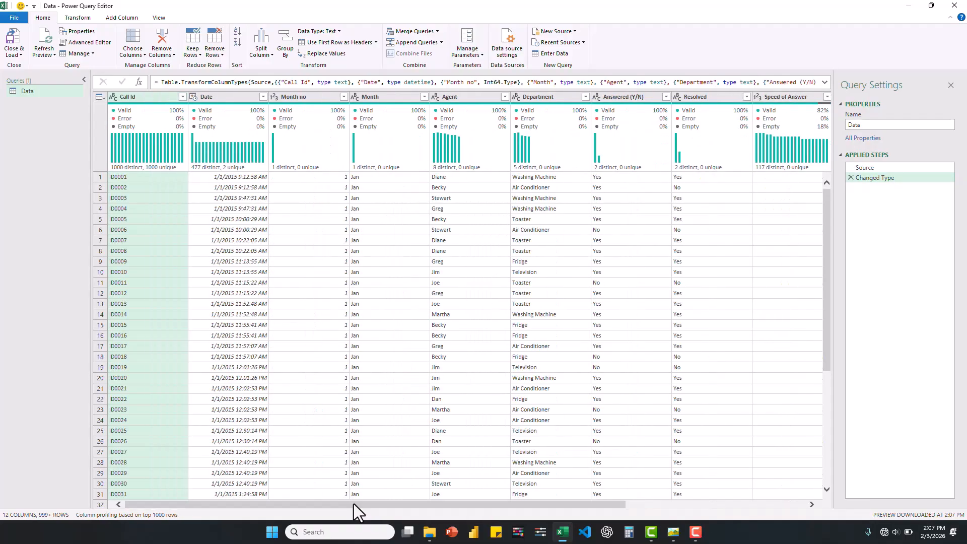
# Create an empty one-column table query named "KPIs Measure"
pyautogui.click(551, 54)
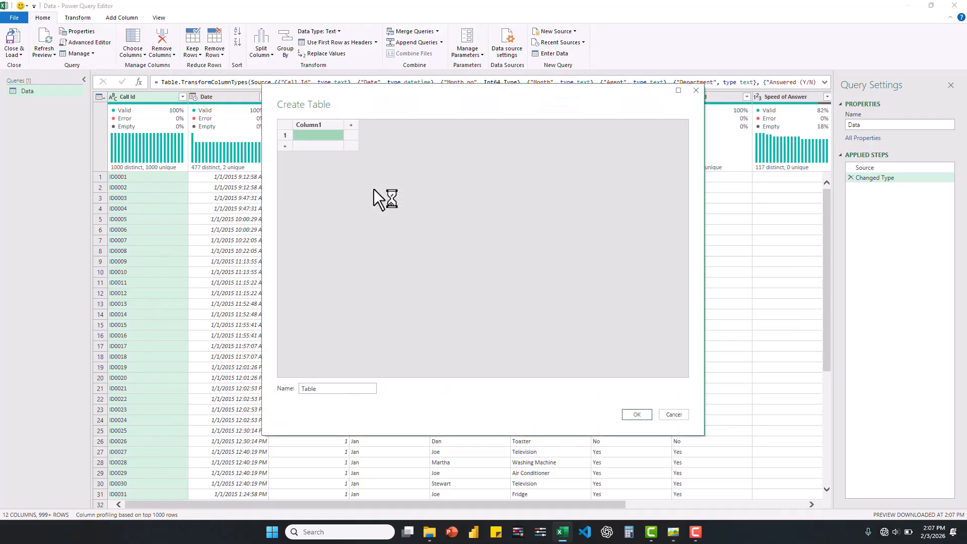
pyautogui.click(343, 391)
pyautogui.doubleClick(344, 392)
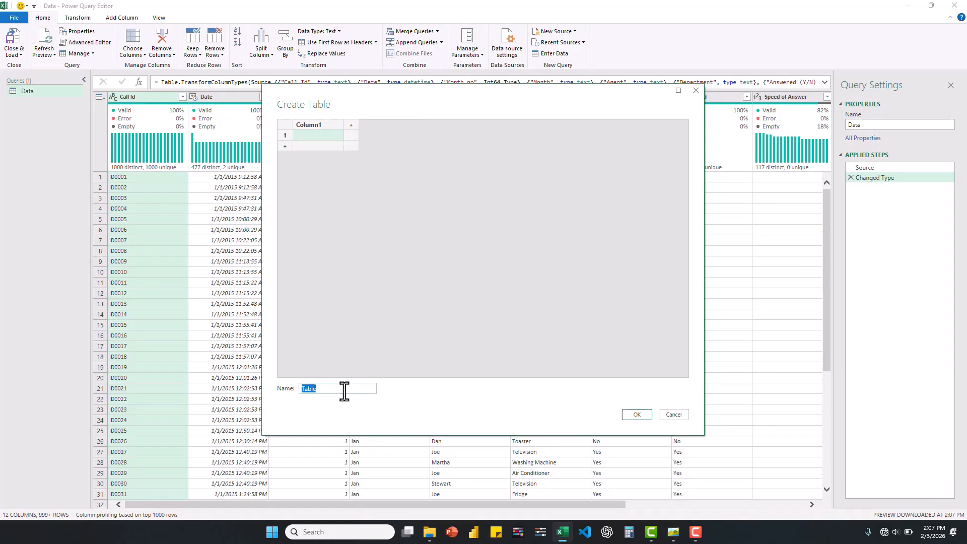
pyautogui.write('KPIs Measure')
pyautogui.click(639, 415)
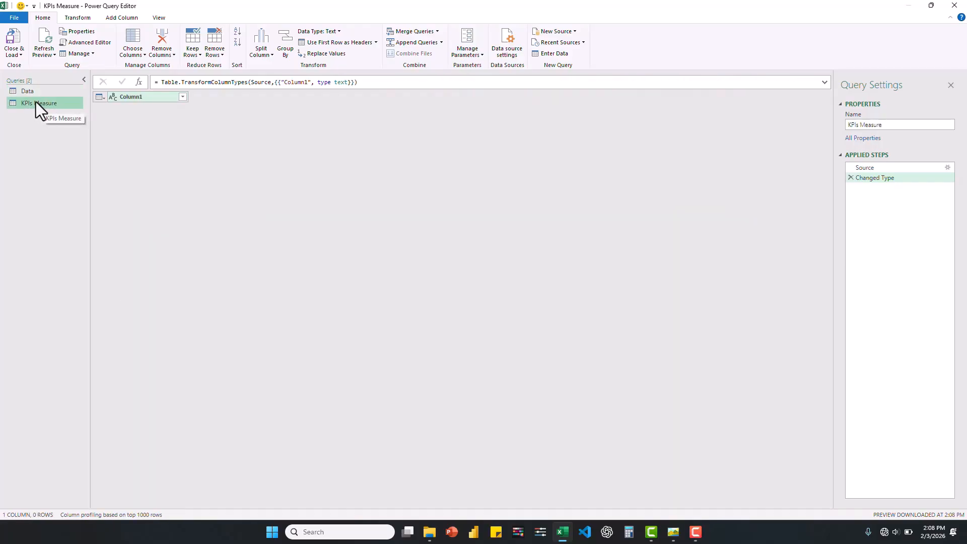
# Close and load the queries as Only Create Connection, adding the data to the Data Model
pyautogui.click(12, 54)
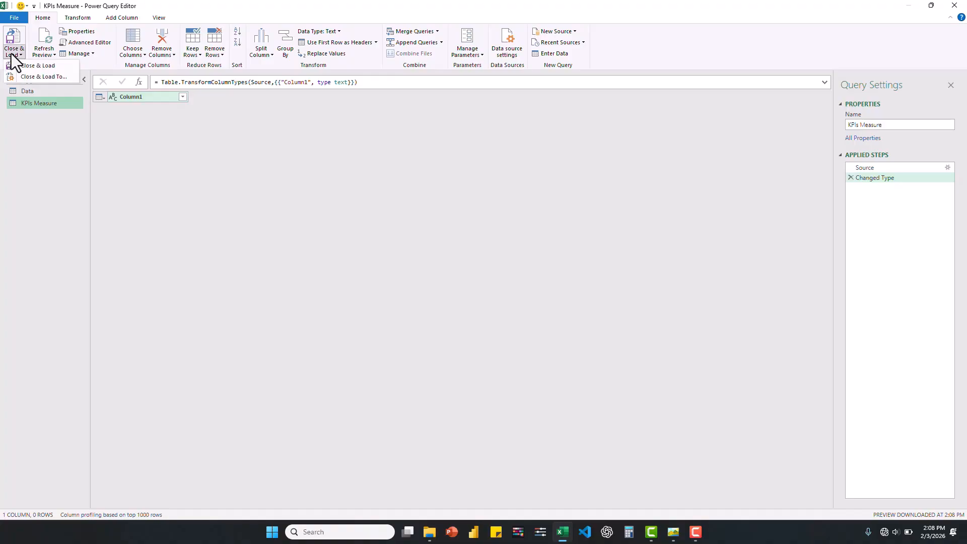
pyautogui.click(52, 77)
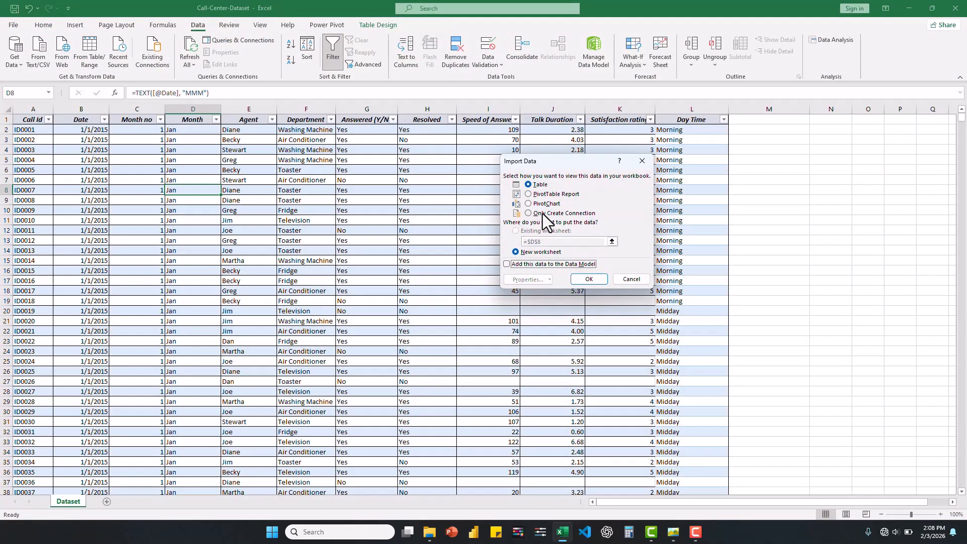
pyautogui.click(542, 214)
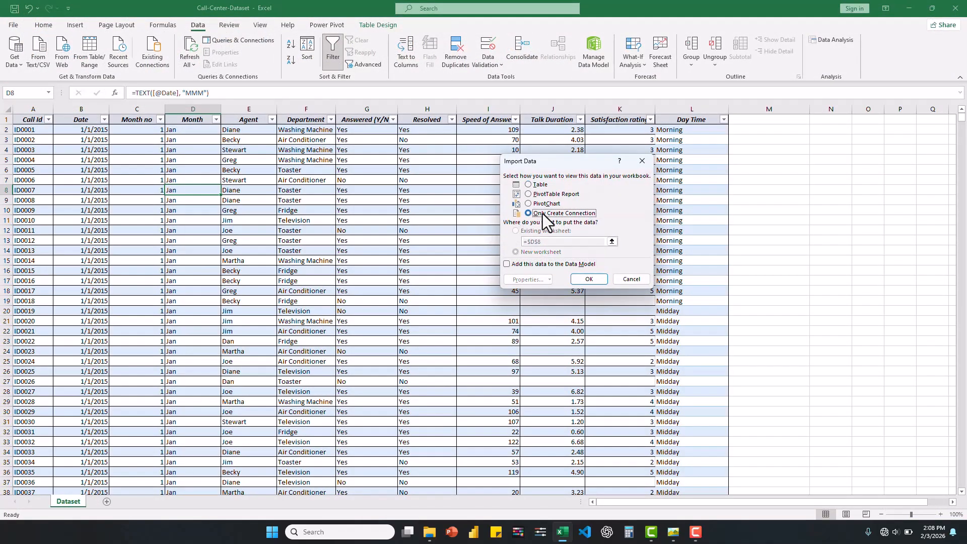
pyautogui.click(506, 264)
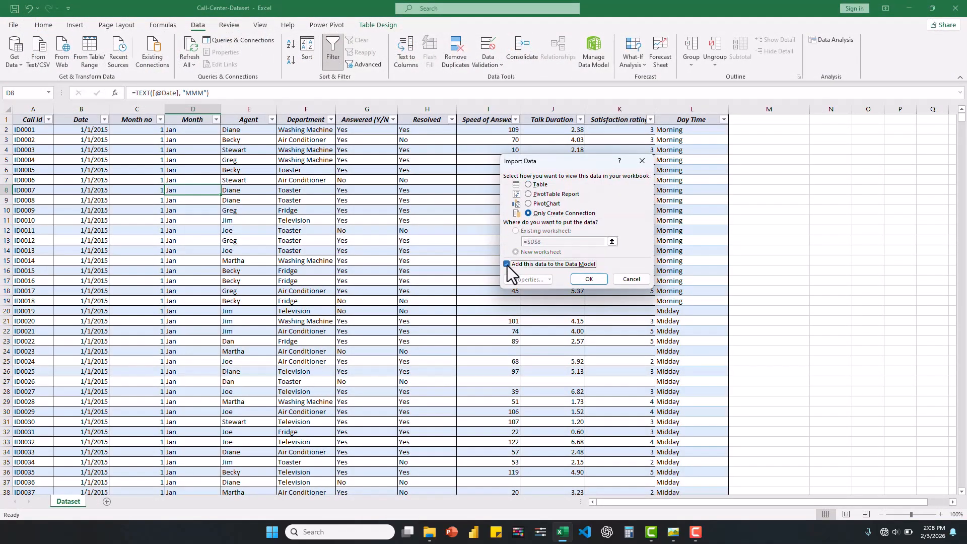
pyautogui.click(593, 279)
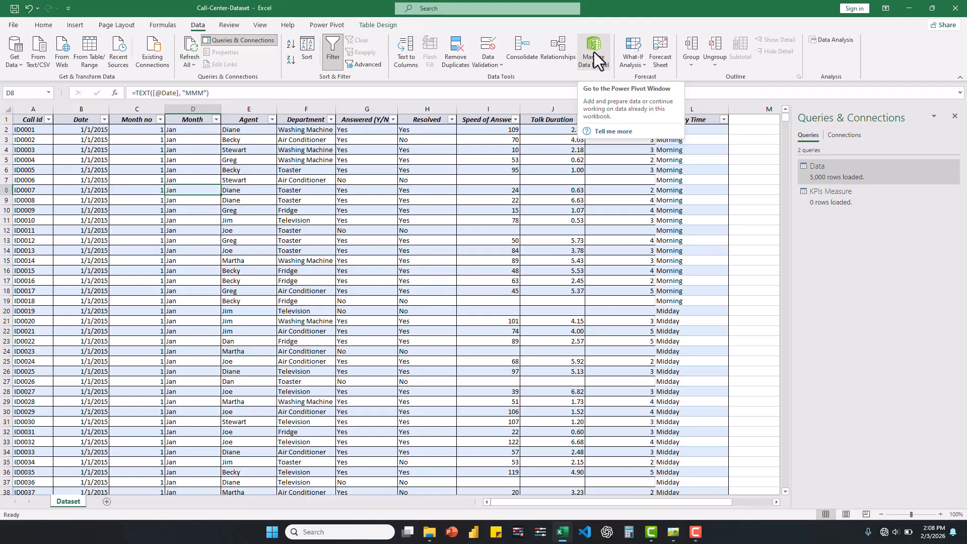
# Open the data model in the Power Pivot window and show the KPIs Measure table
pyautogui.click(328, 26)
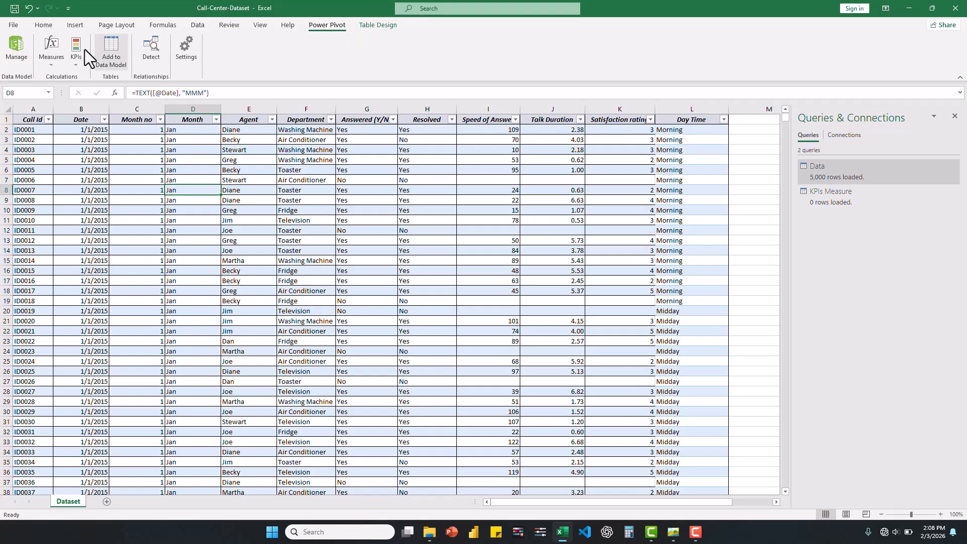
pyautogui.click(197, 26)
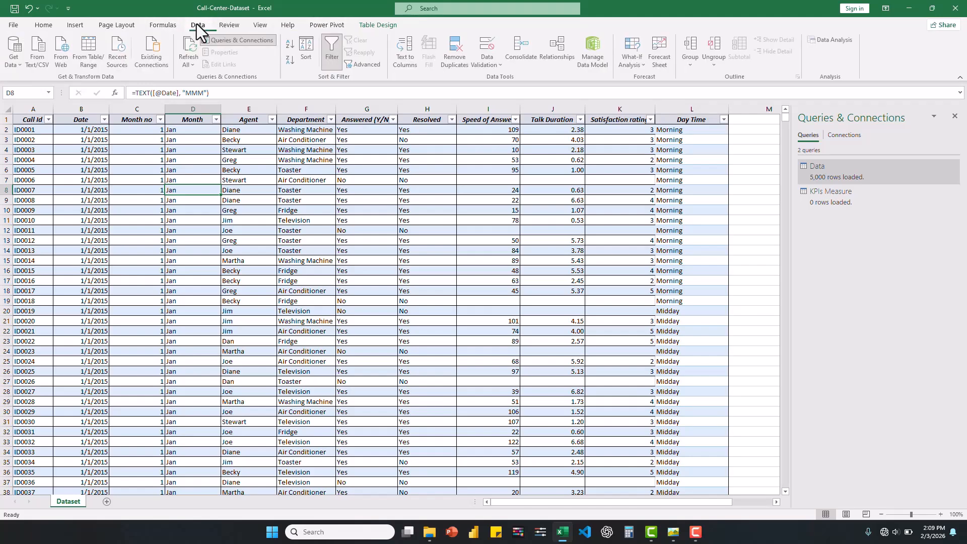
pyautogui.click(594, 50)
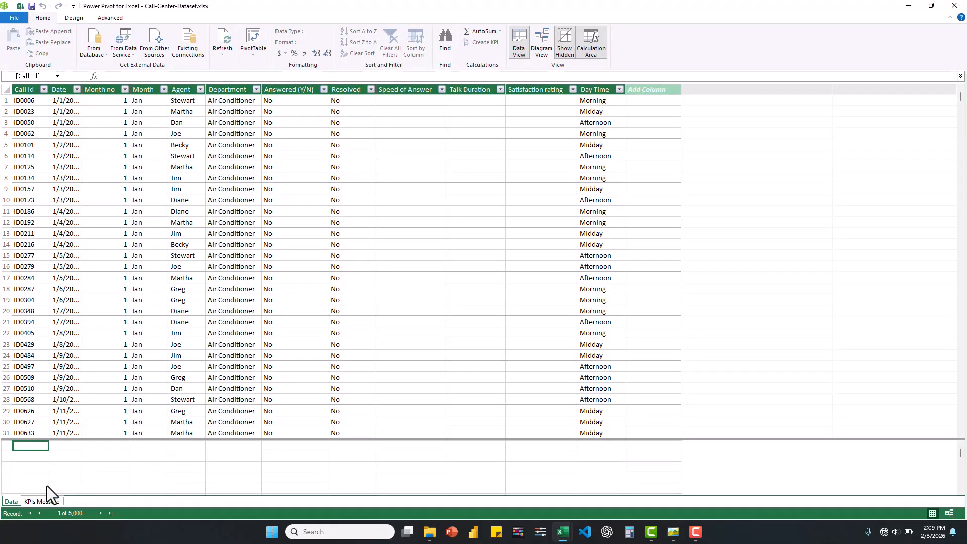
pyautogui.click(38, 501)
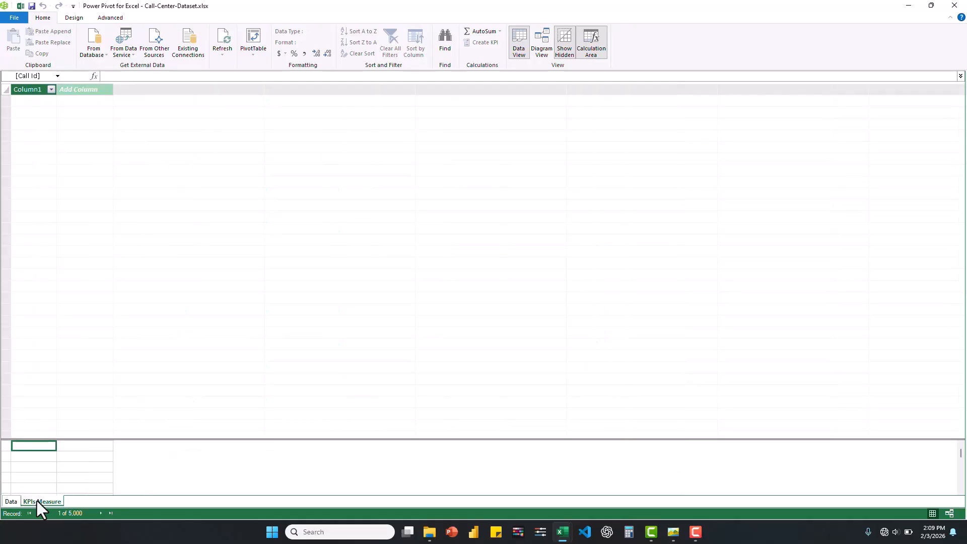
# Review the Data table, reposition the KPIs Measure table down and away from it in the diagram view, and return to the data view
pyautogui.click(10, 500)
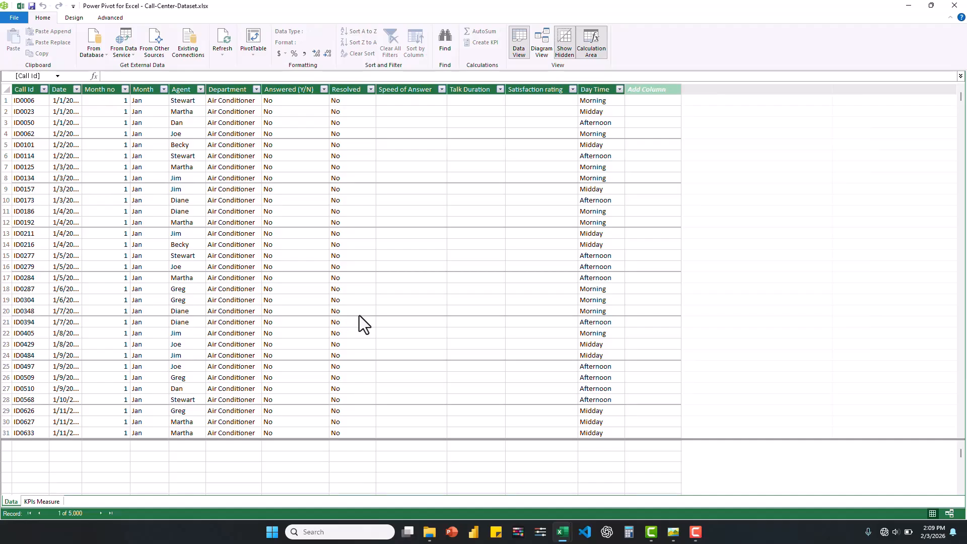
pyautogui.click(546, 44)
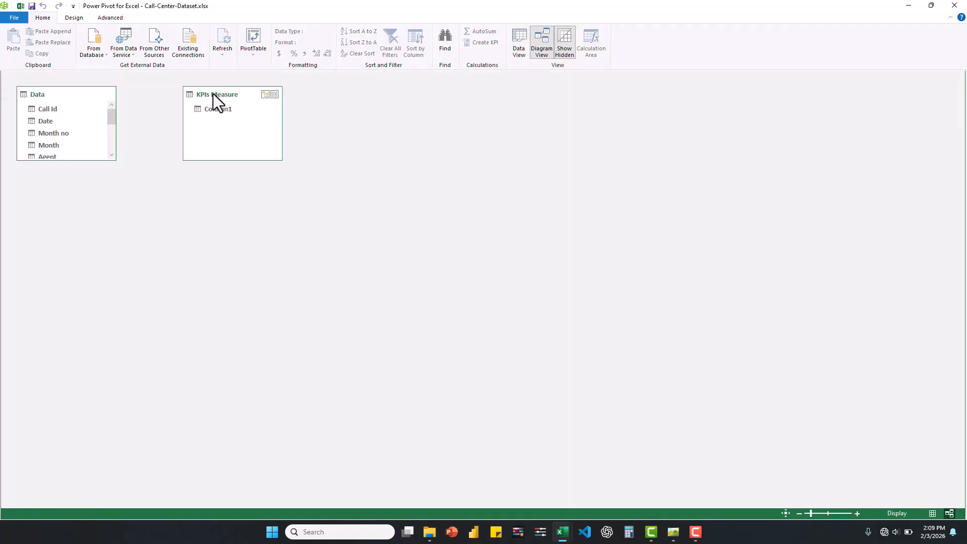
pyautogui.moveTo(213, 94); pyautogui.dragTo(273, 155)
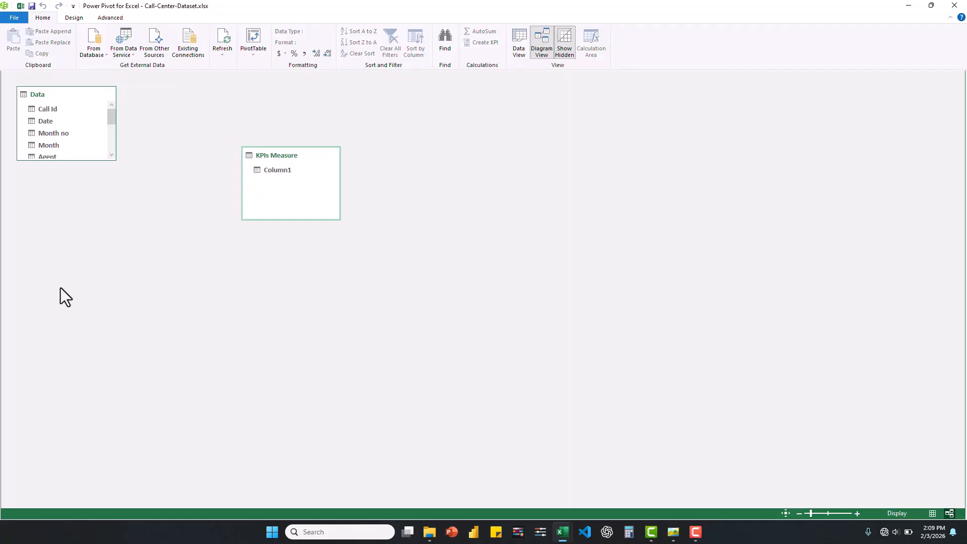
pyautogui.click(516, 41)
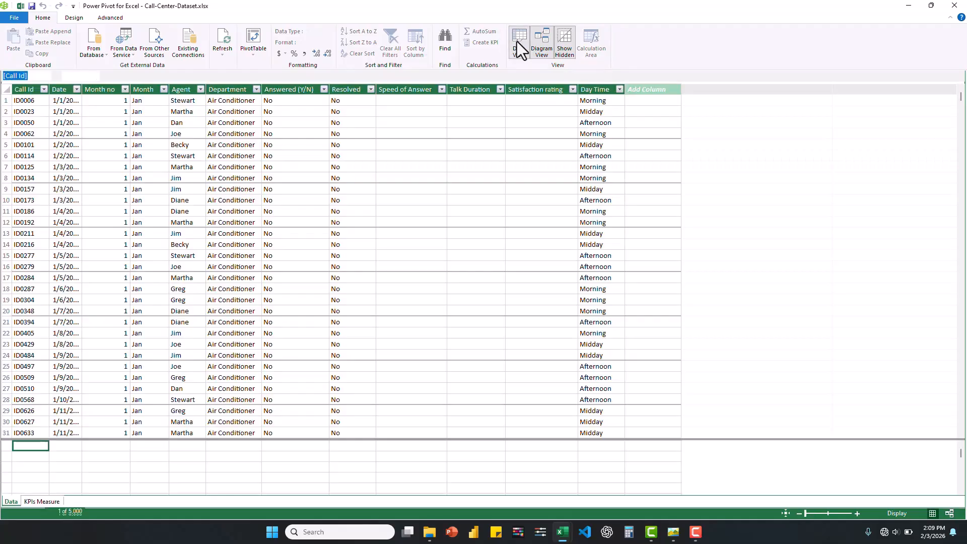
# Sort the Month column of the Data table by the Month no column
pyautogui.click(149, 87)
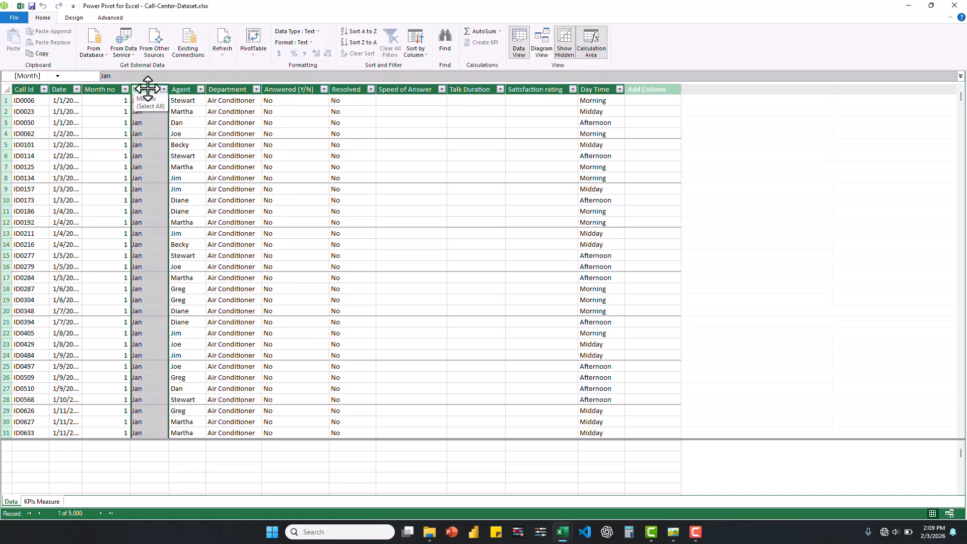
pyautogui.click(419, 53)
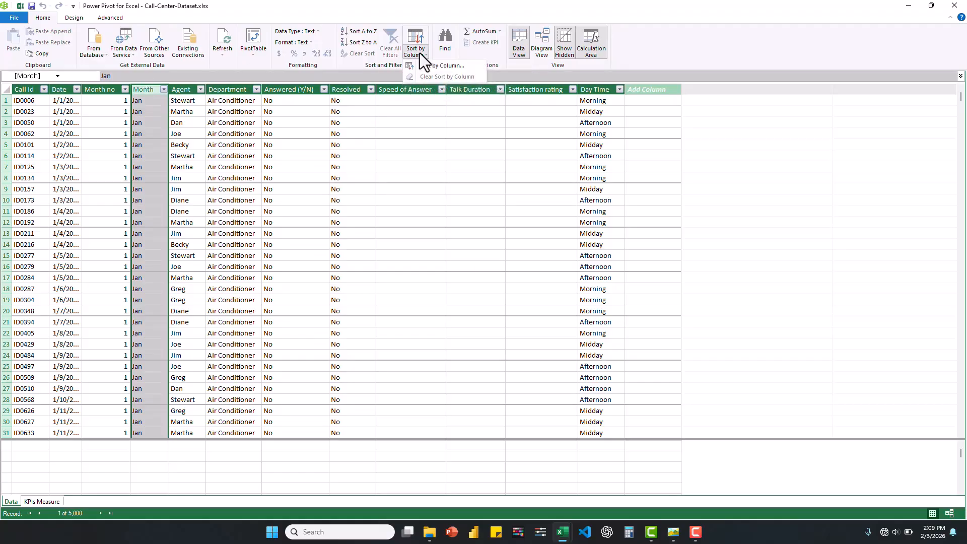
pyautogui.click(437, 65)
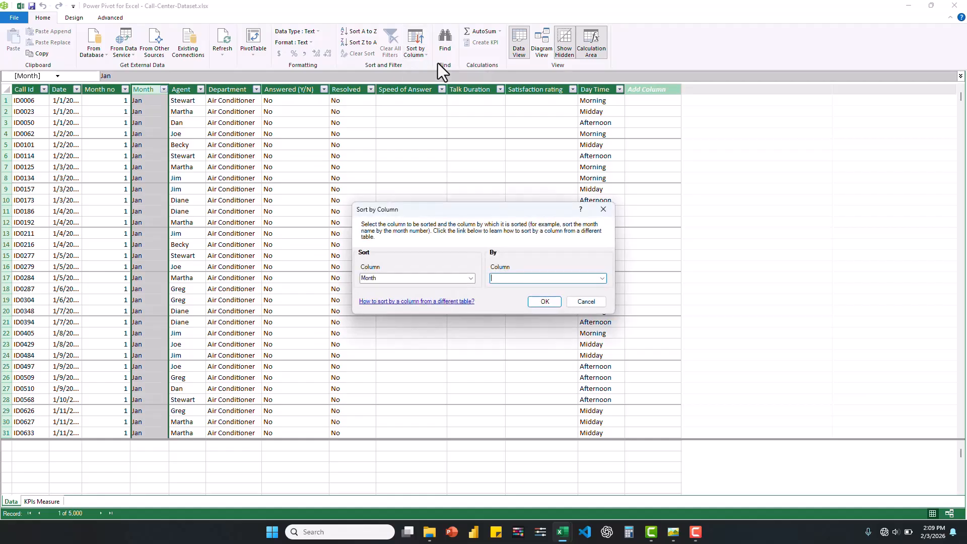
pyautogui.click(602, 278)
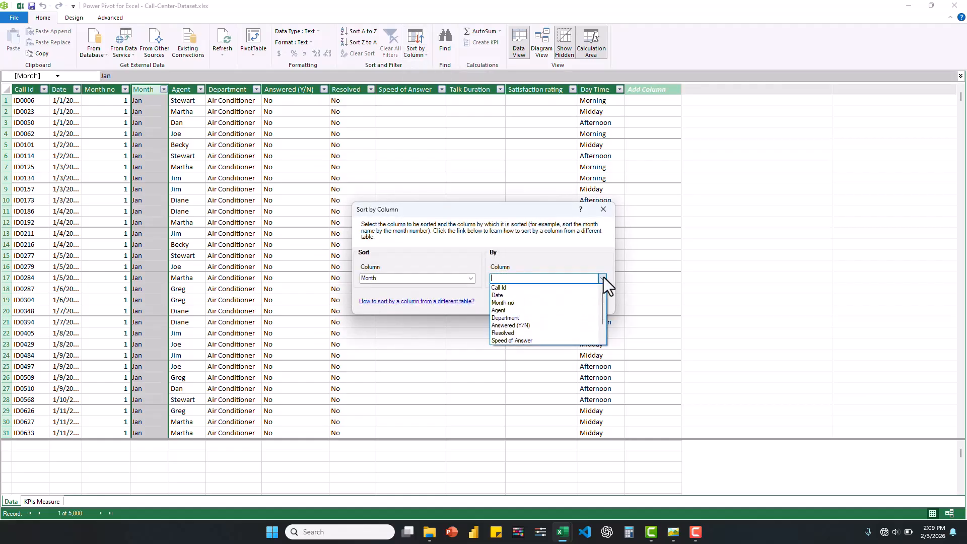
pyautogui.click(525, 304)
pyautogui.click(543, 304)
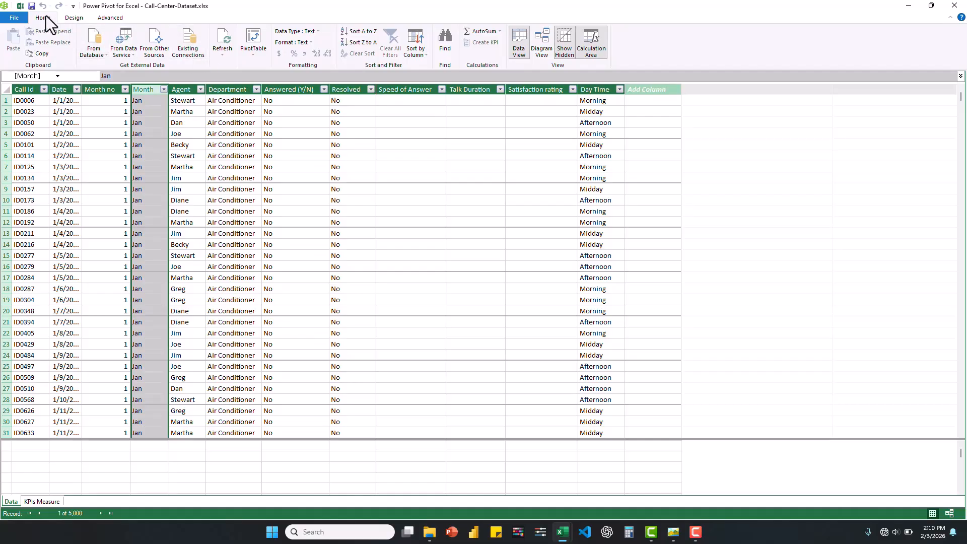
# Insert a PivotTable from the Data Model on a new worksheet
pyautogui.click(251, 34)
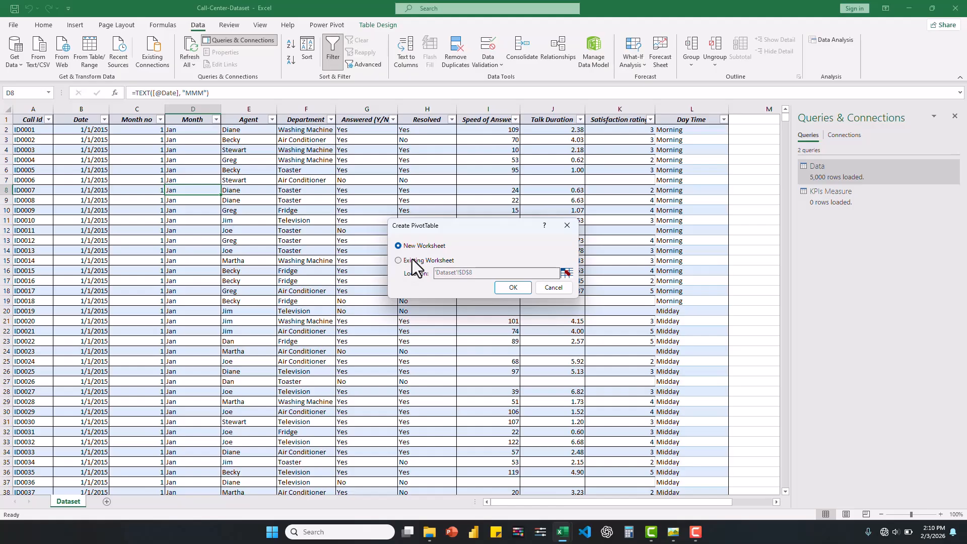
pyautogui.click(510, 288)
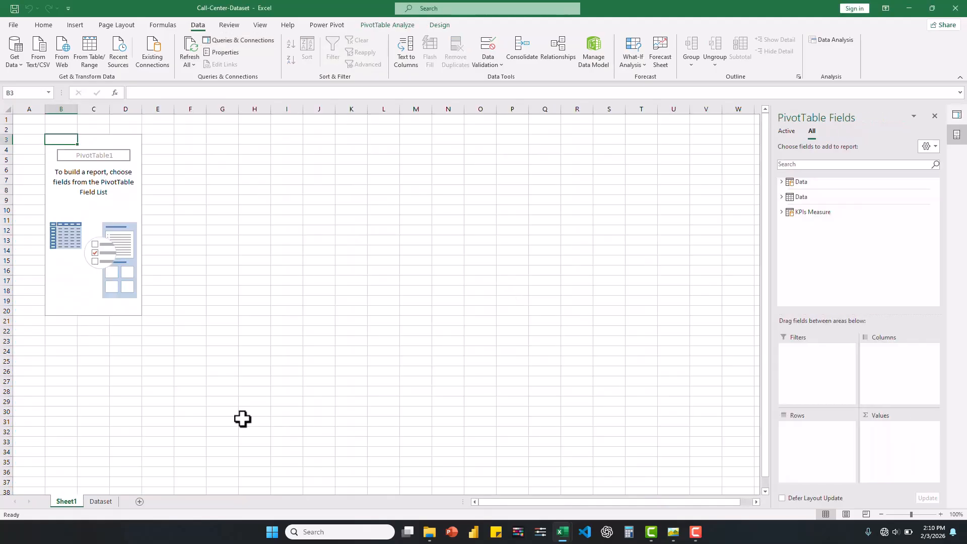
# Rename the new PivotTable worksheet as Calculation and place it after the Dataset sheet
pyautogui.doubleClick(66, 502)
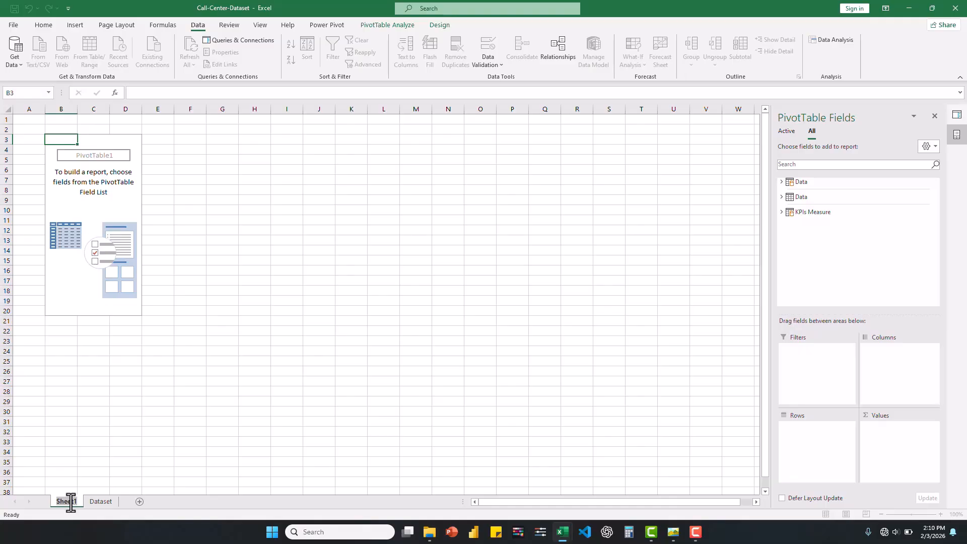
pyautogui.write('Calculation')
pyautogui.press('Return')
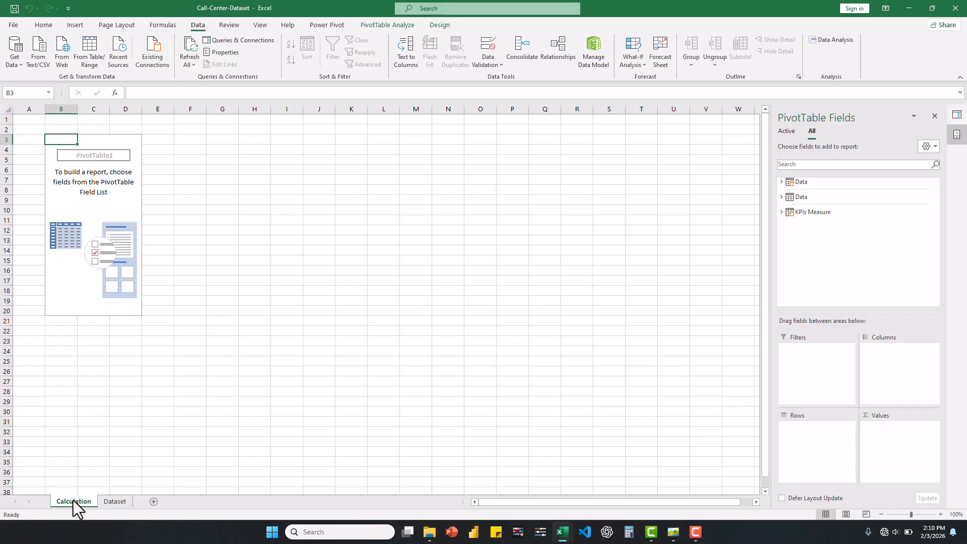
pyautogui.moveTo(132, 501); pyautogui.dragTo(137, 503)
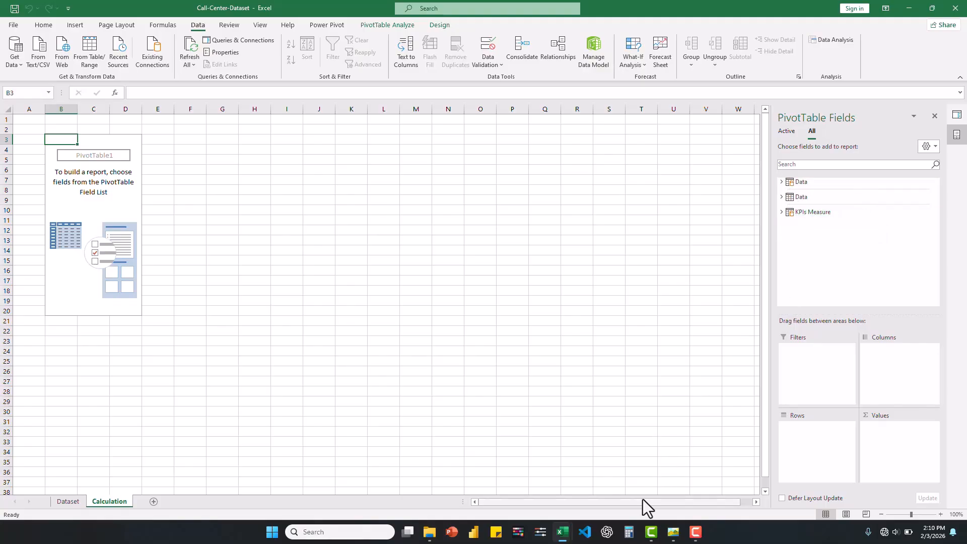
# Consult the dashboard reference image and start a new measure named Total Call in the KPIs Measure table
pyautogui.click(673, 533)
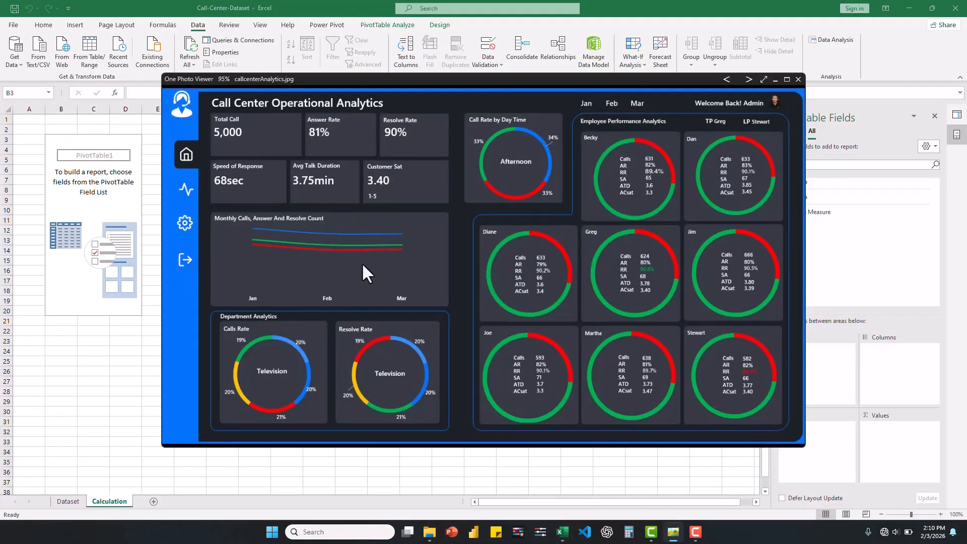
pyautogui.click(673, 532)
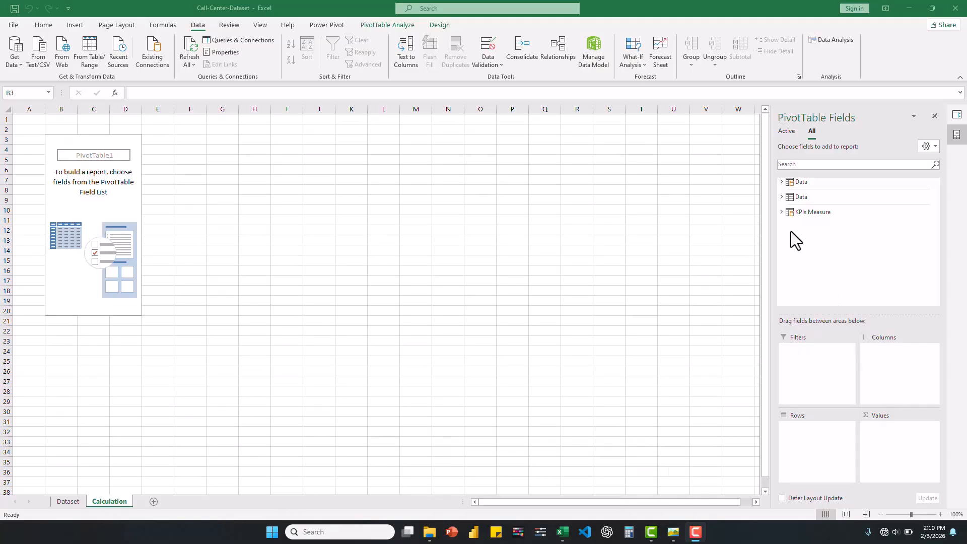
pyautogui.click(783, 214)
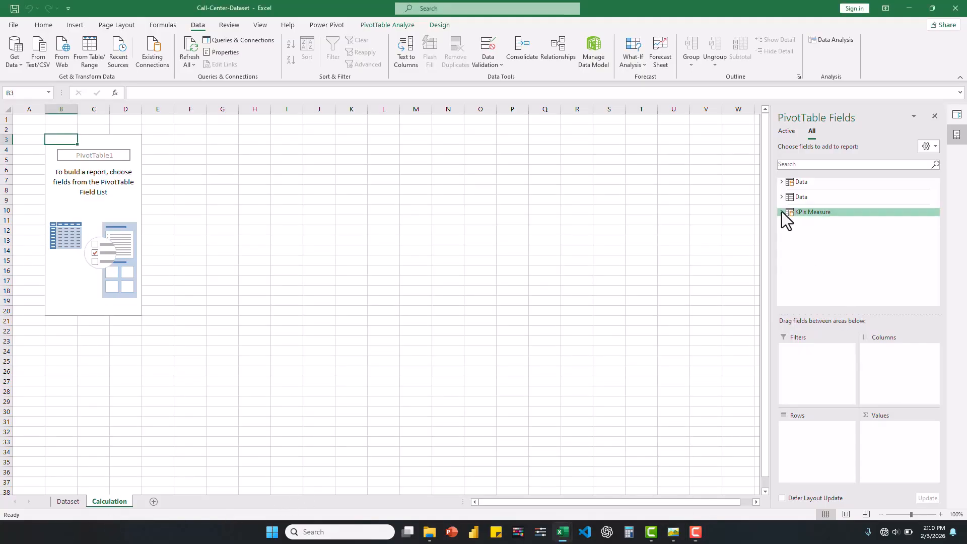
pyautogui.click(782, 212)
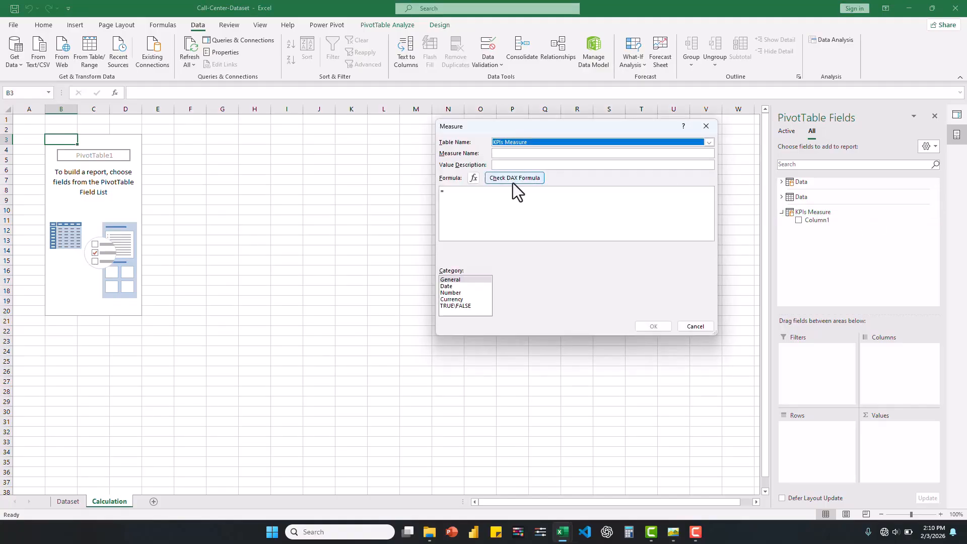
pyautogui.click(509, 153)
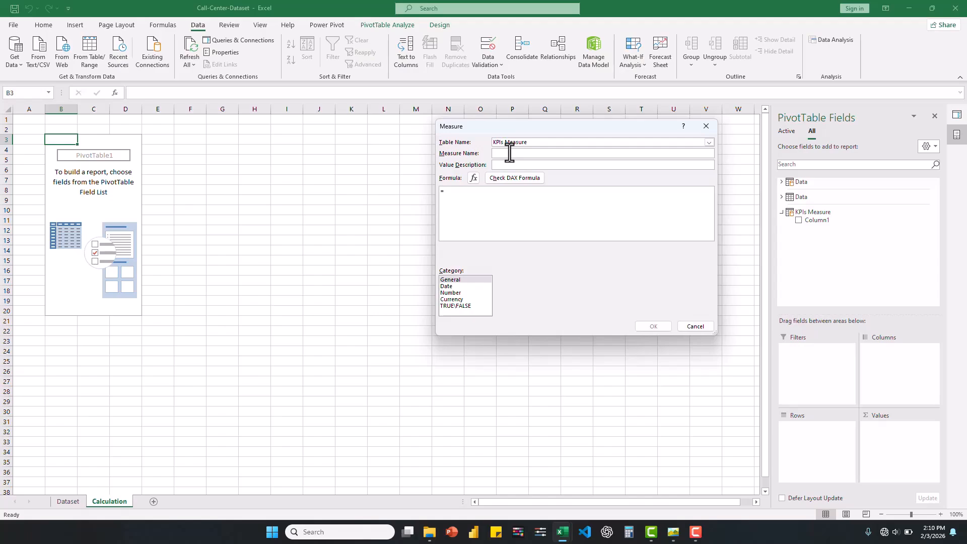
pyautogui.write('Total Call')
# Enter the formula =COUNTROWS(Data) for the Total Call measure and check its DAX syntax
pyautogui.click(463, 196)
pyautogui.write('COUN')
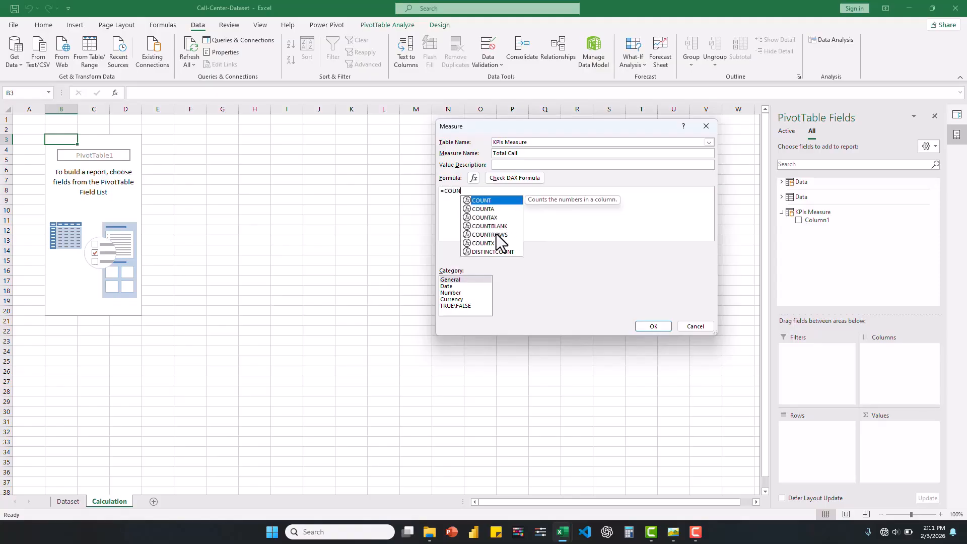
pyautogui.doubleClick(496, 235)
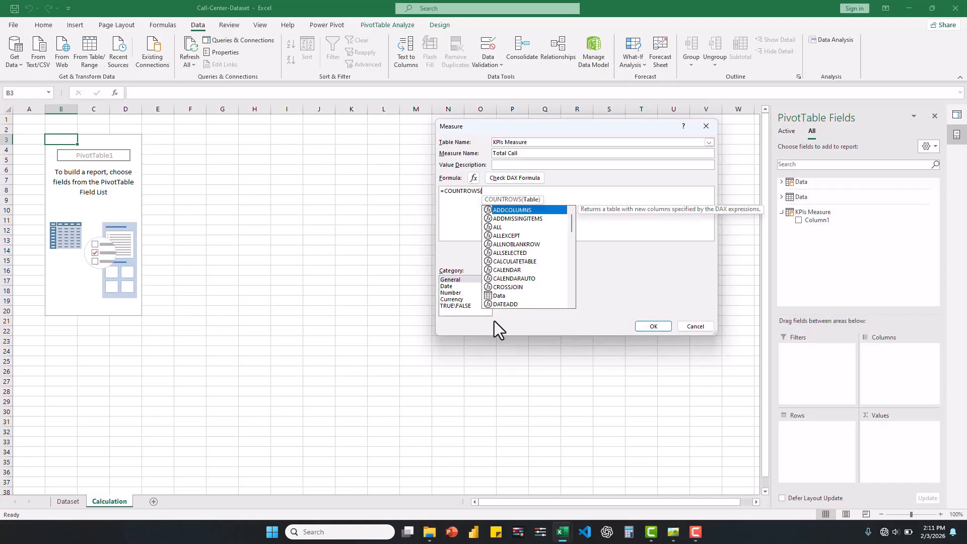
pyautogui.click(507, 295)
pyautogui.scroll(-1, 495, 274)
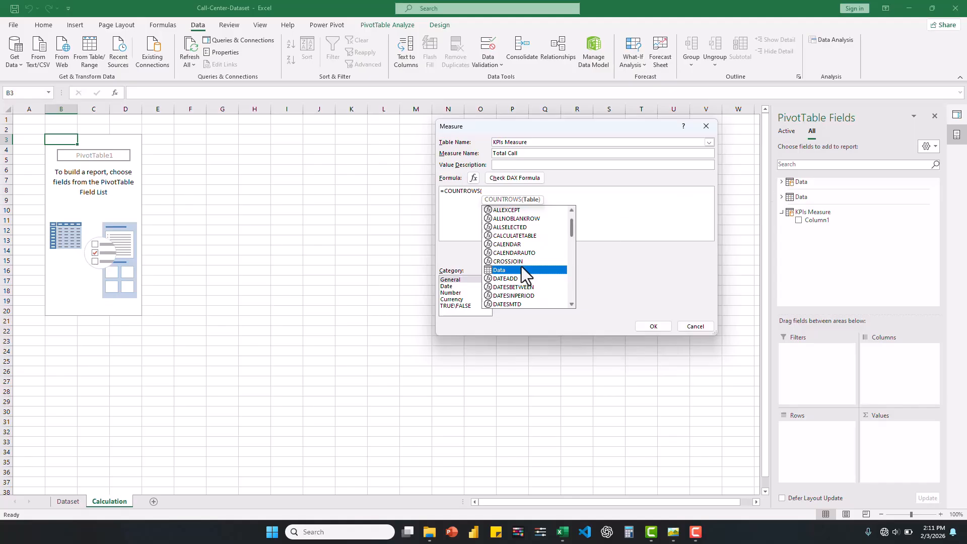
pyautogui.doubleClick(500, 270)
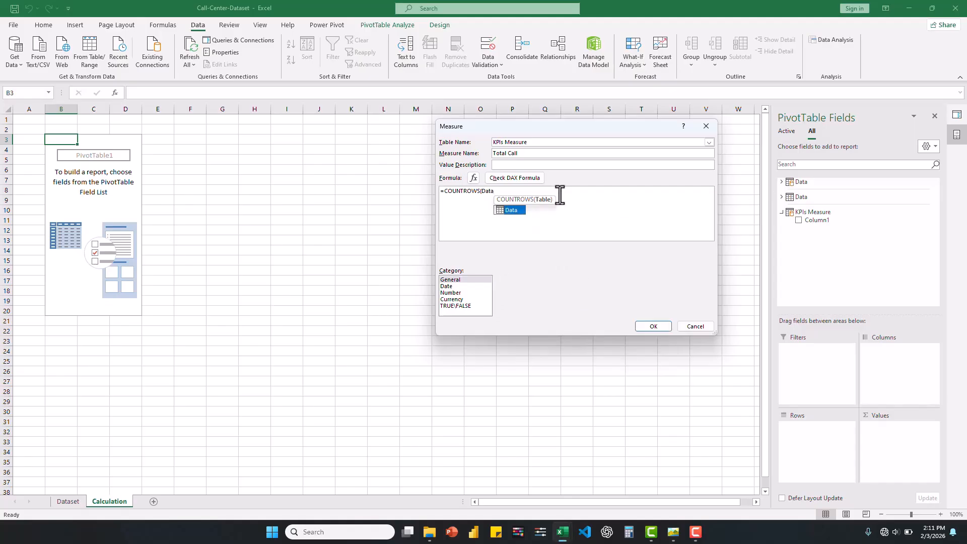
pyautogui.write(')')
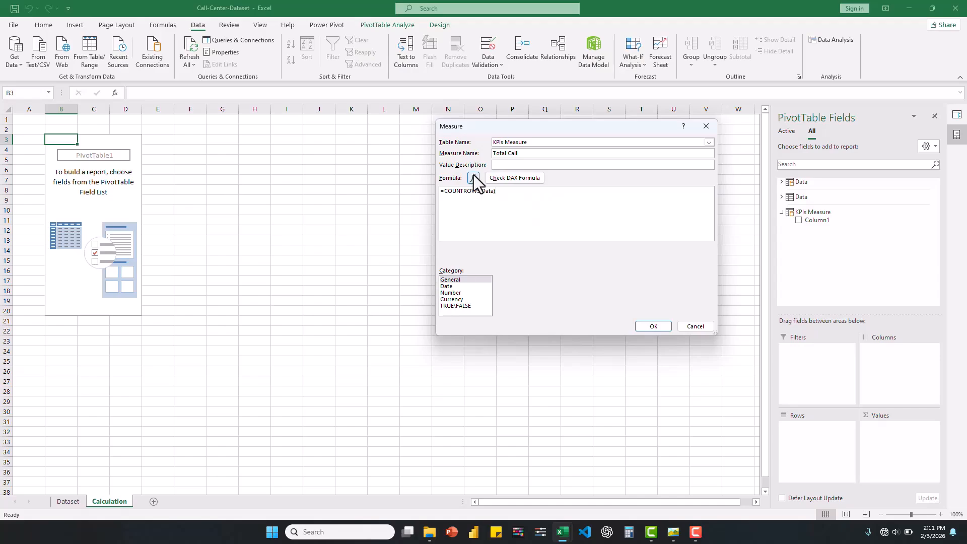
pyautogui.click(509, 177)
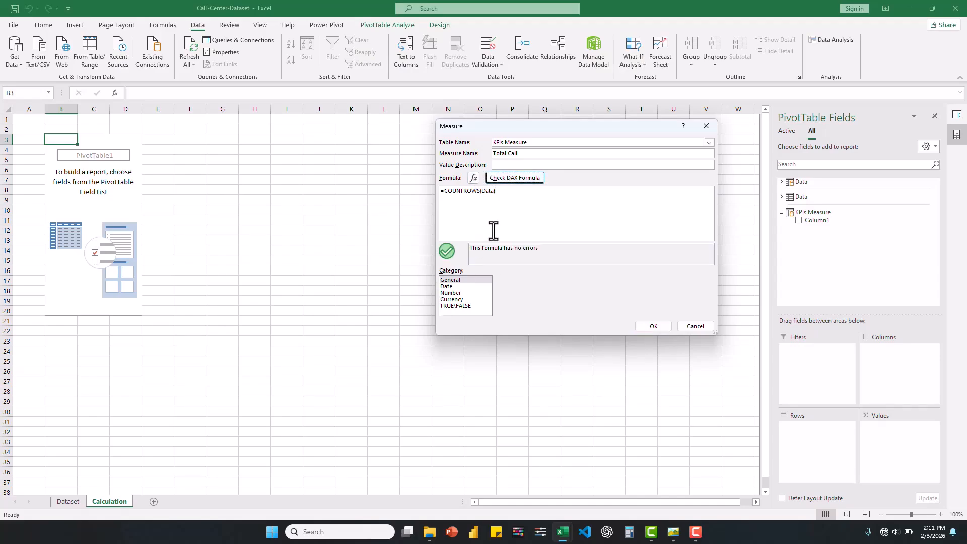
# Format the Total Call measure as a Whole Number with the 1000 separator and add it to the PivotTable values
pyautogui.click(452, 292)
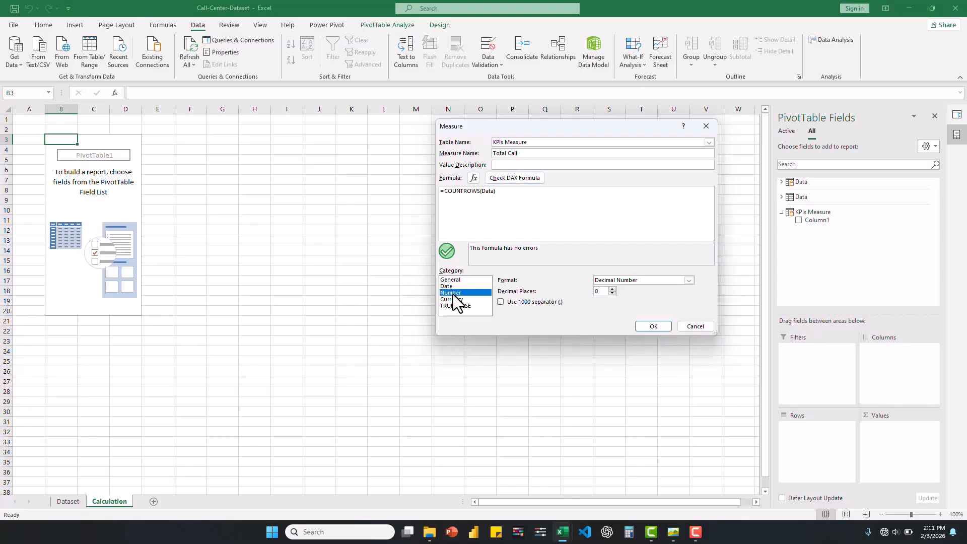
pyautogui.click(689, 280)
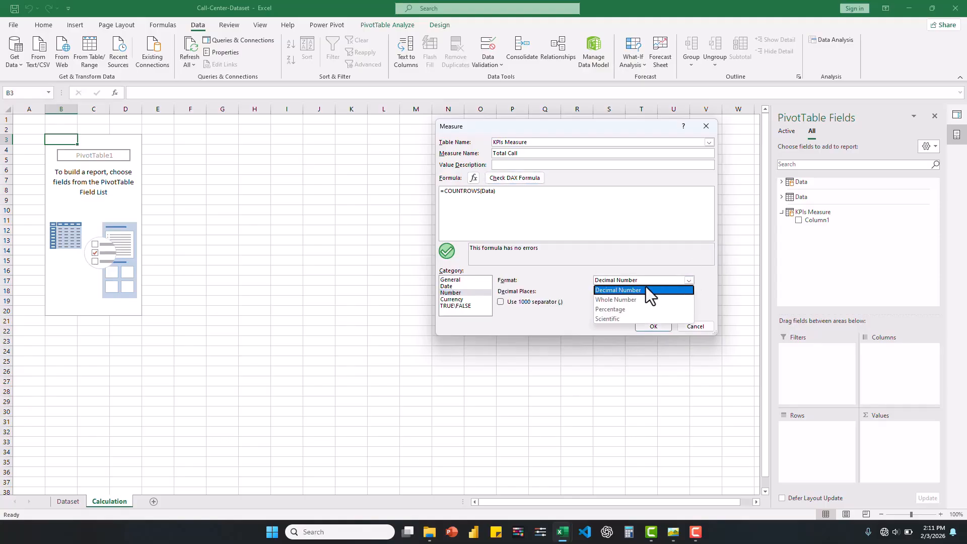
pyautogui.click(610, 300)
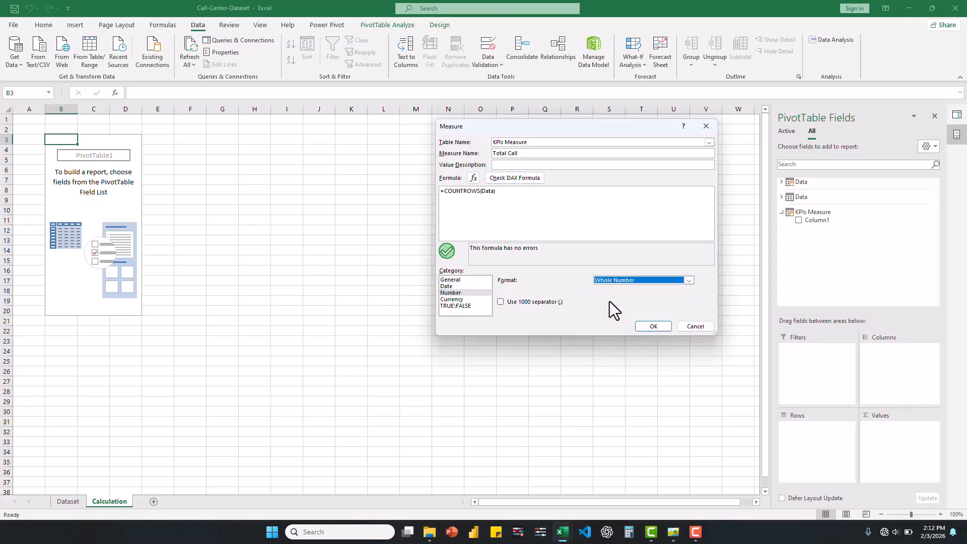
pyautogui.click(503, 305)
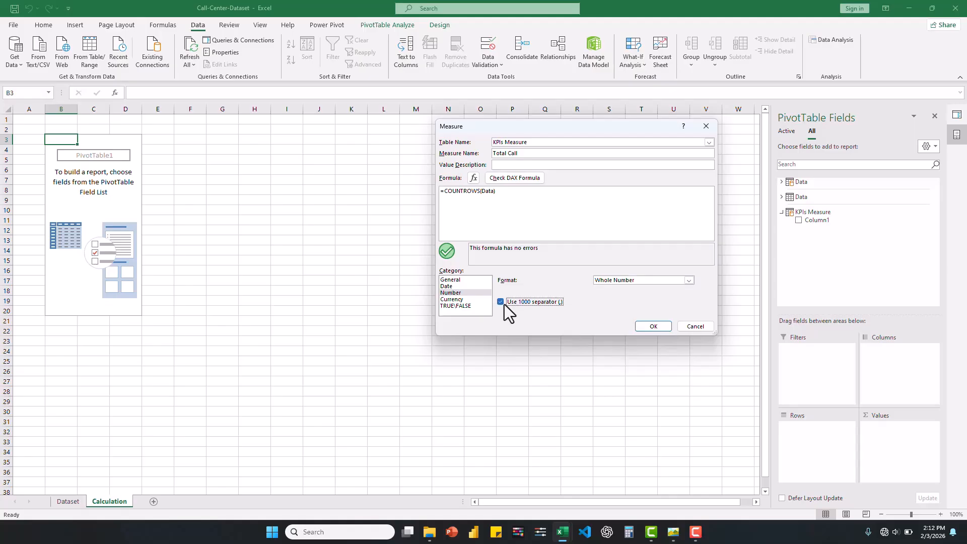
pyautogui.click(653, 326)
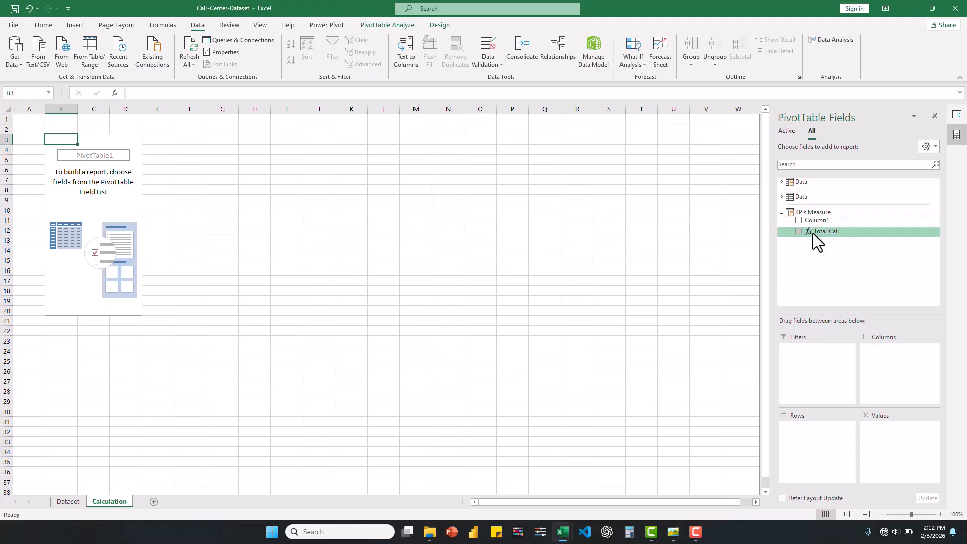
pyautogui.moveTo(818, 232); pyautogui.dragTo(891, 453)
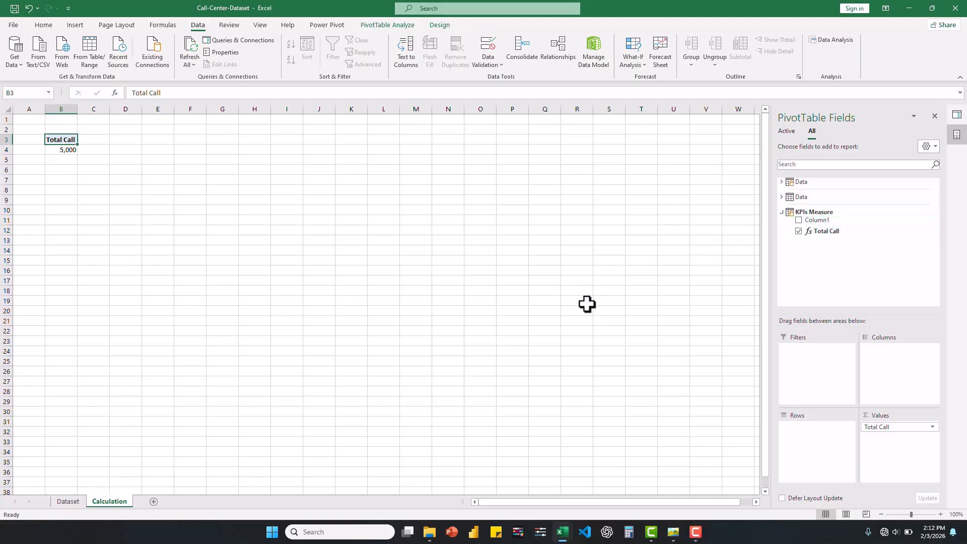
# Start a new measure in KPIs Measure with =CALCULATE([Total Call], Data[Answered (Y/N)]="Yes") and check its DAX syntax
pyautogui.rightClick(808, 212)
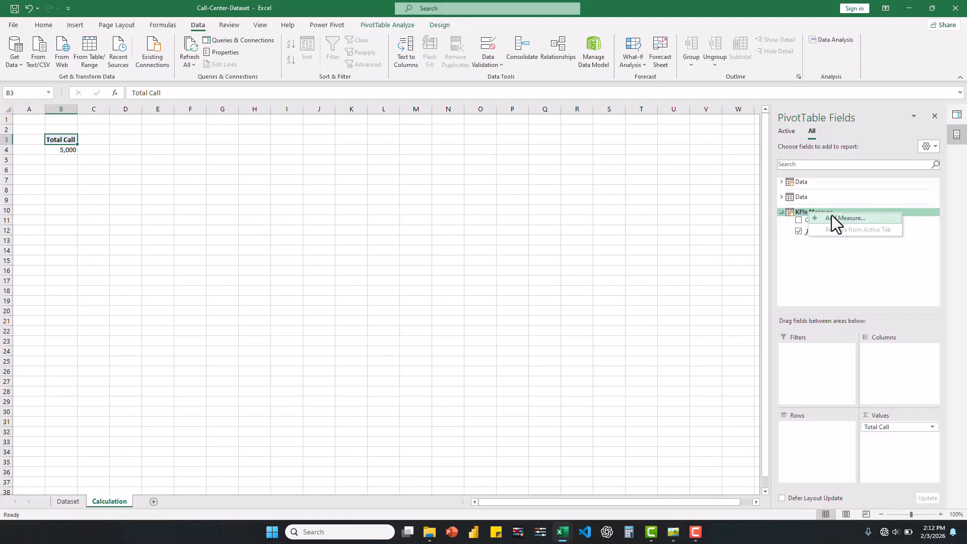
pyautogui.click(844, 218)
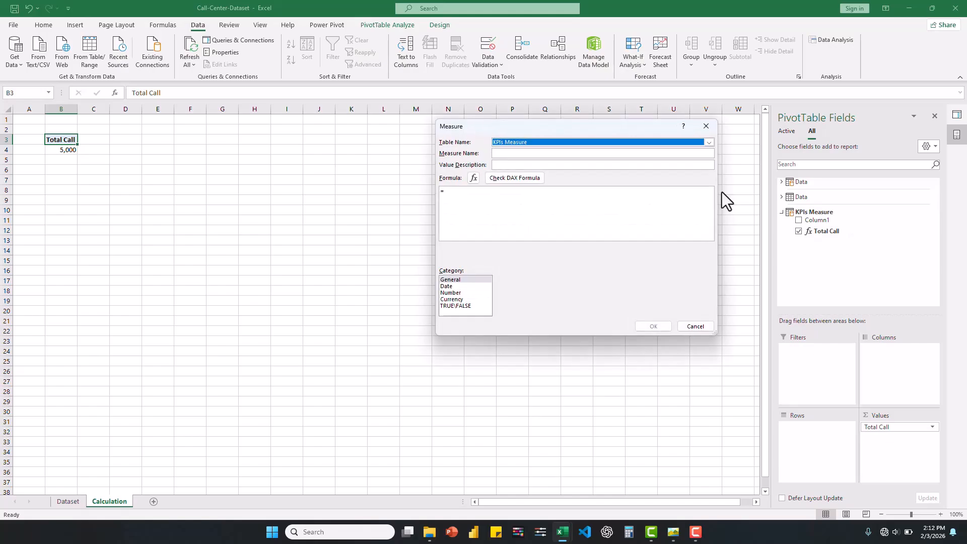
pyautogui.click(459, 193)
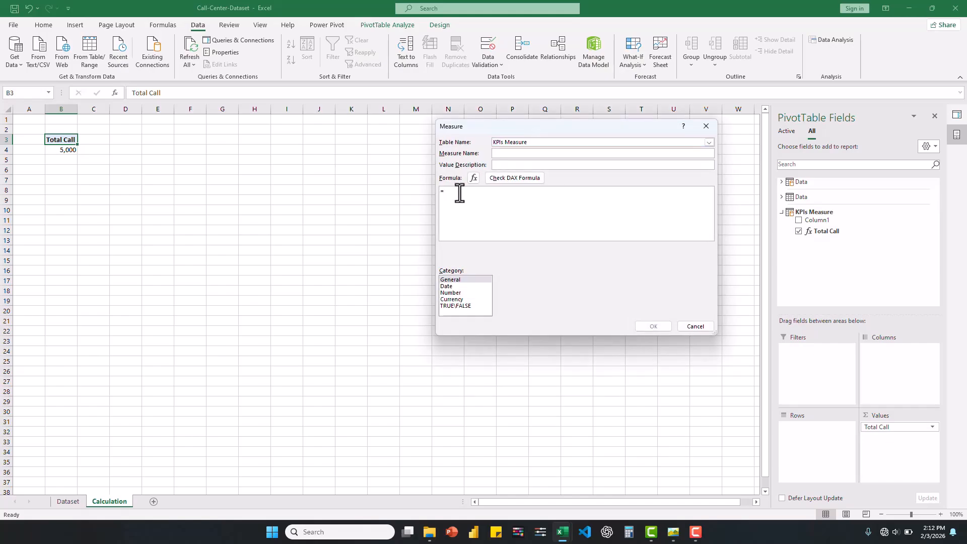
pyautogui.write('CAL')
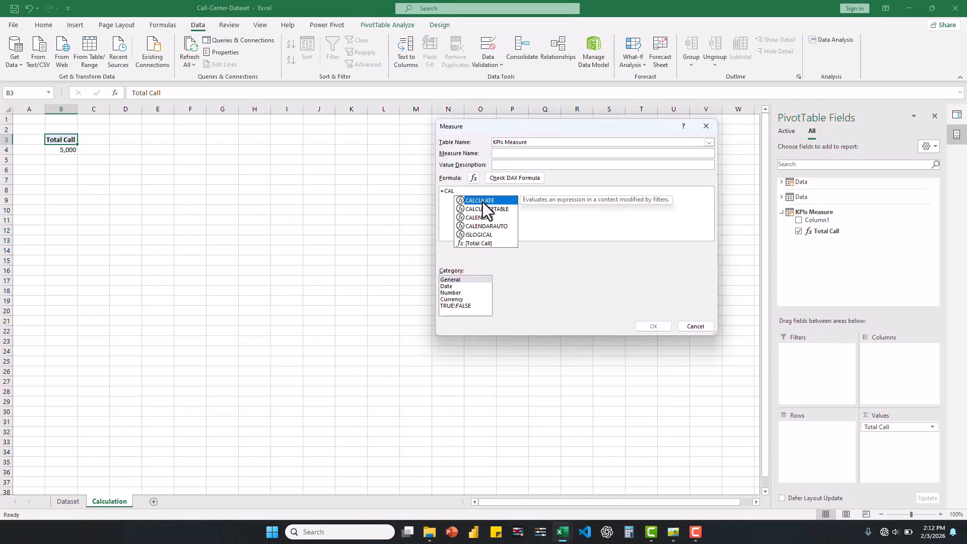
pyautogui.doubleClick(482, 201)
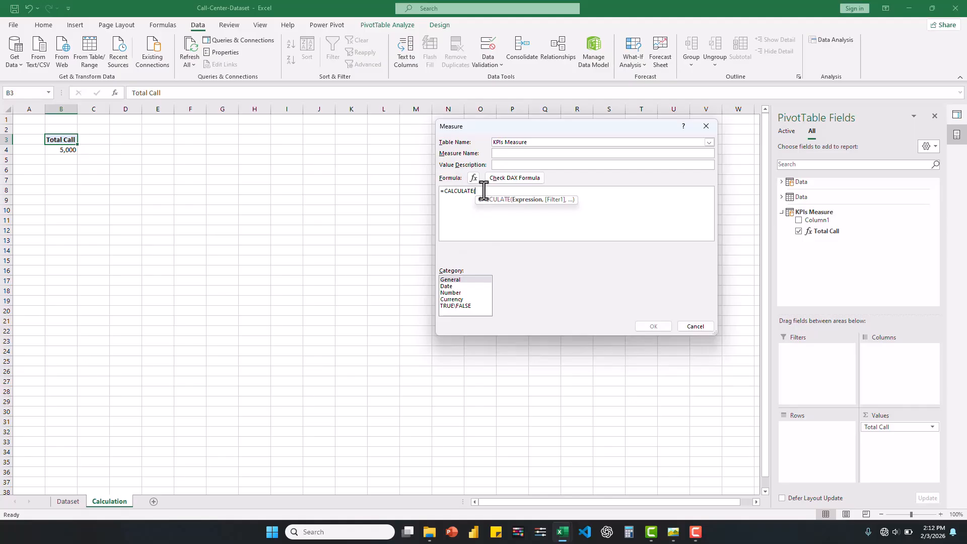
pyautogui.write('to')
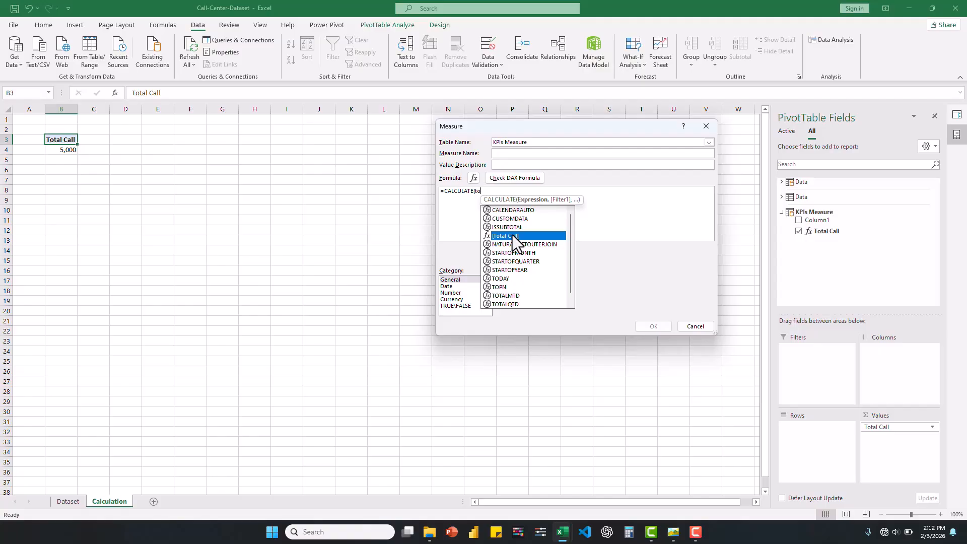
pyautogui.doubleClick(512, 234)
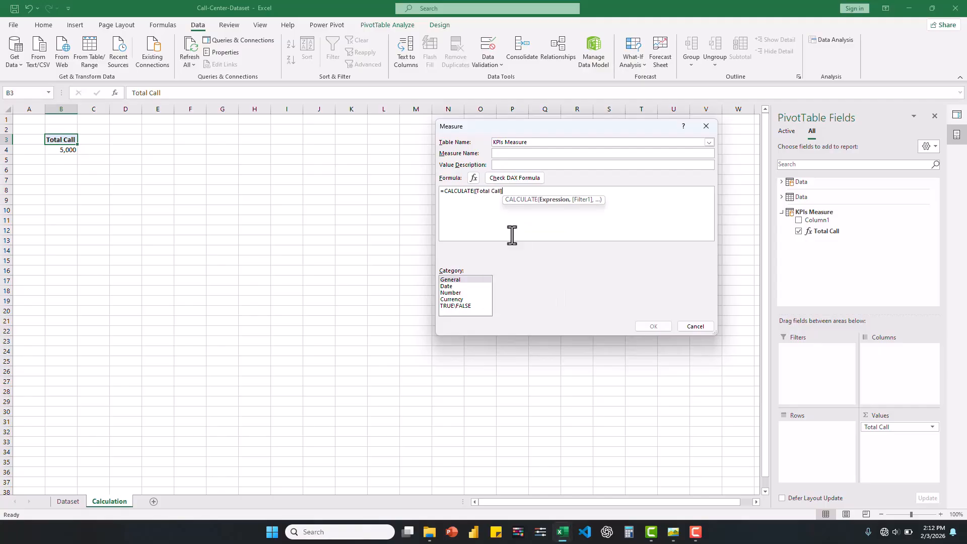
pyautogui.write(',')
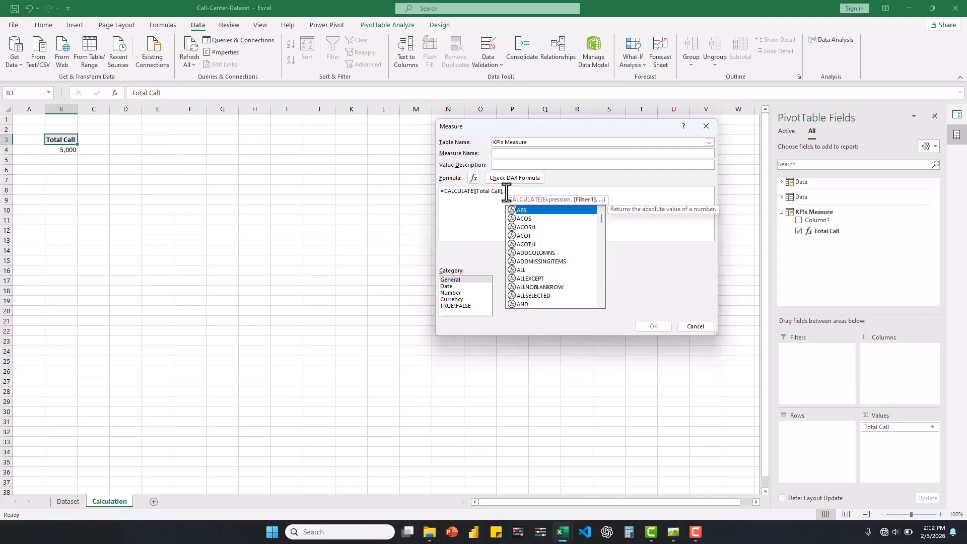
pyautogui.write('an')
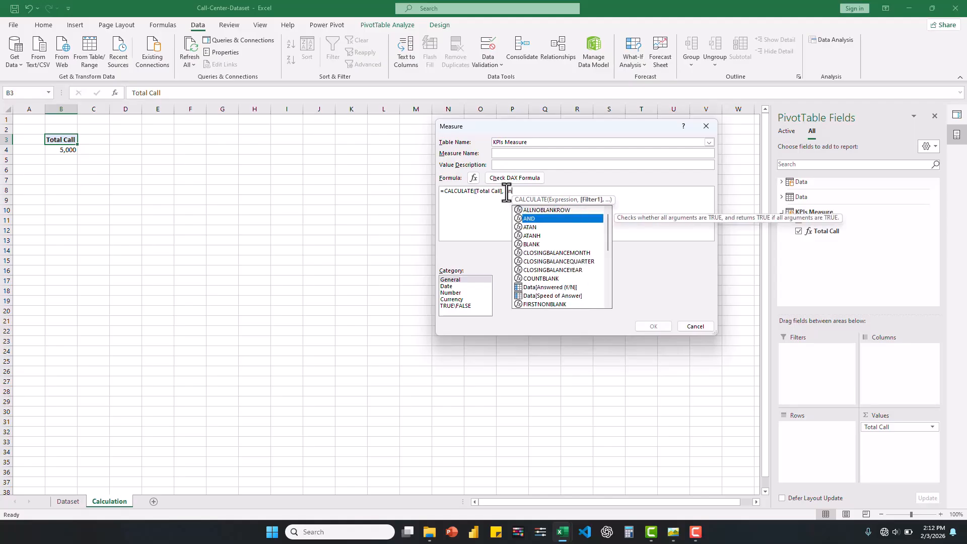
pyautogui.doubleClick(546, 286)
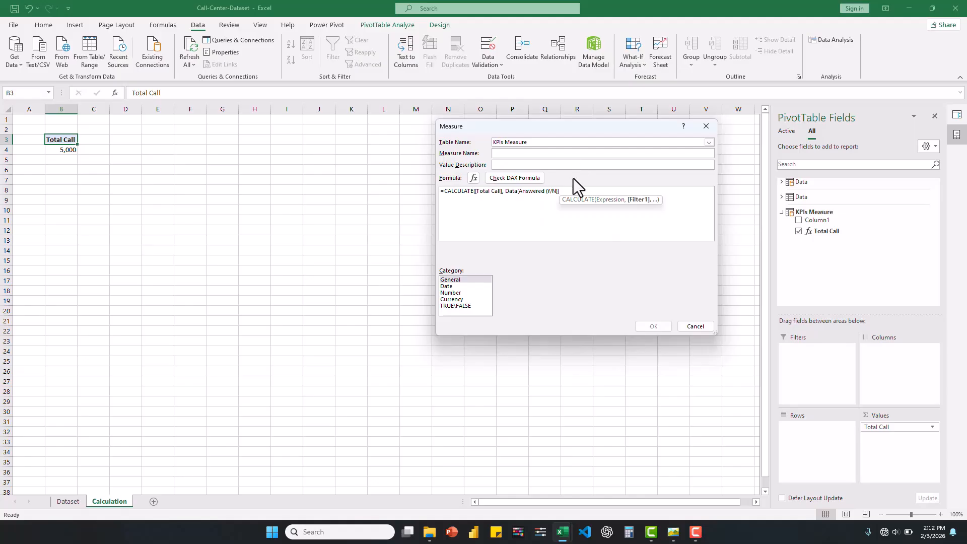
pyautogui.write('="Yes")')
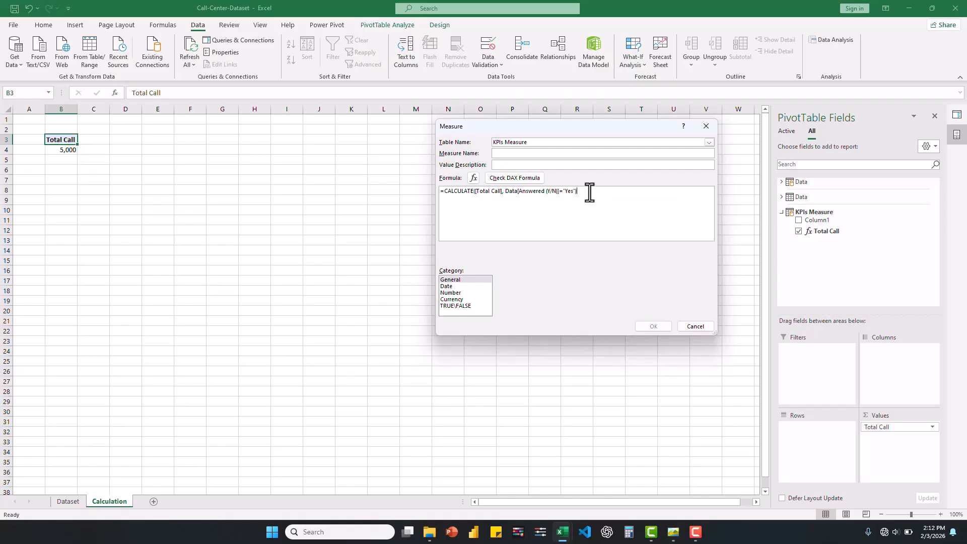
pyautogui.click(509, 180)
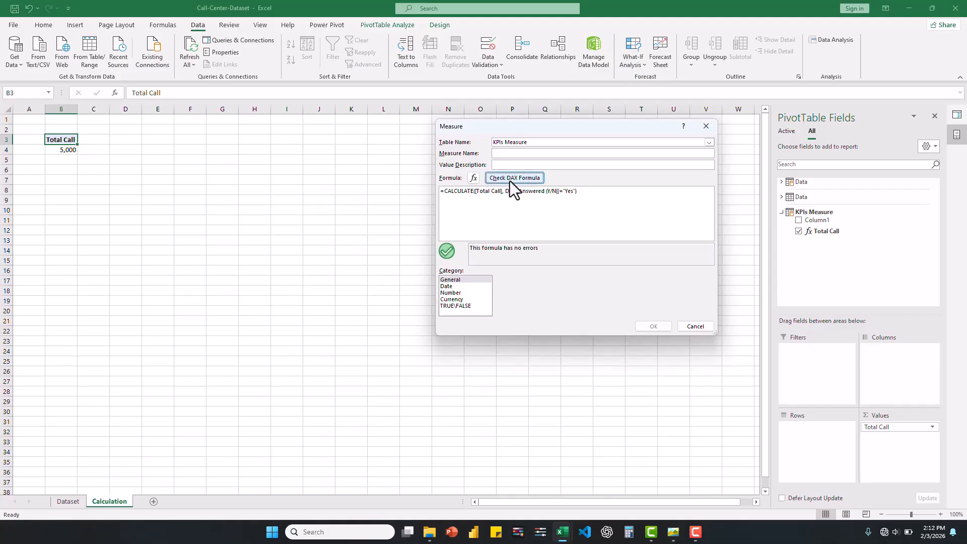
# Save the measure as Answer Yes in Whole Number format and add it to the PivotTable values
pyautogui.click(449, 293)
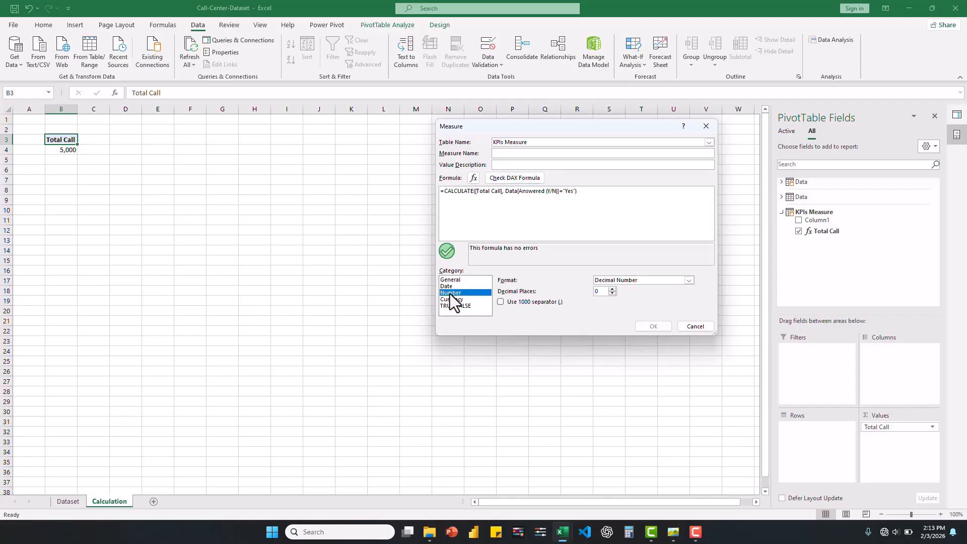
pyautogui.click(688, 280)
pyautogui.click(610, 300)
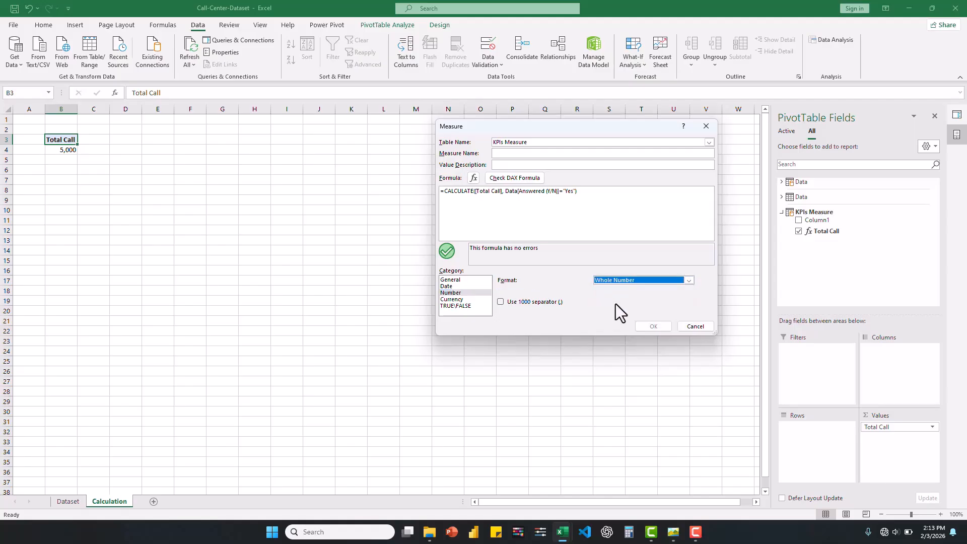
pyautogui.click(515, 154)
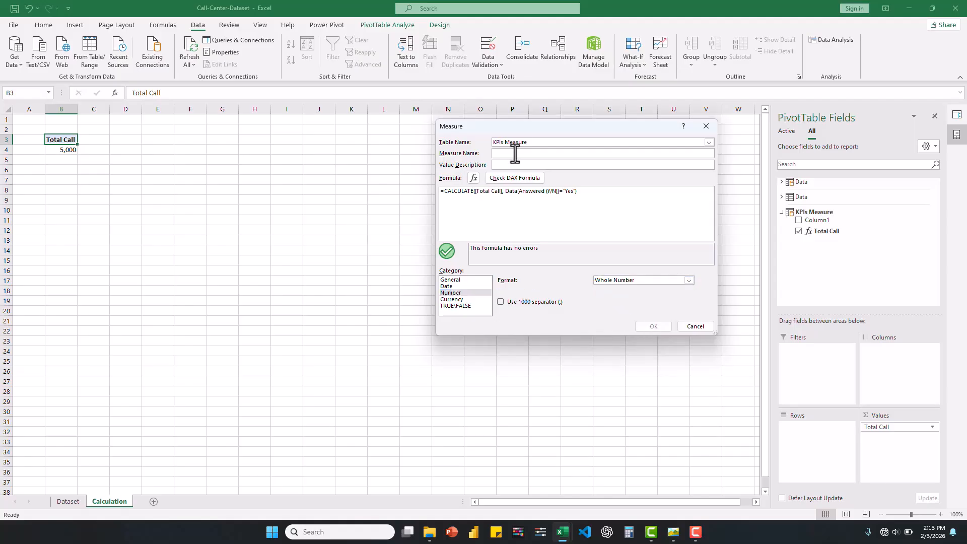
pyautogui.write('Answer Yes')
pyautogui.click(660, 325)
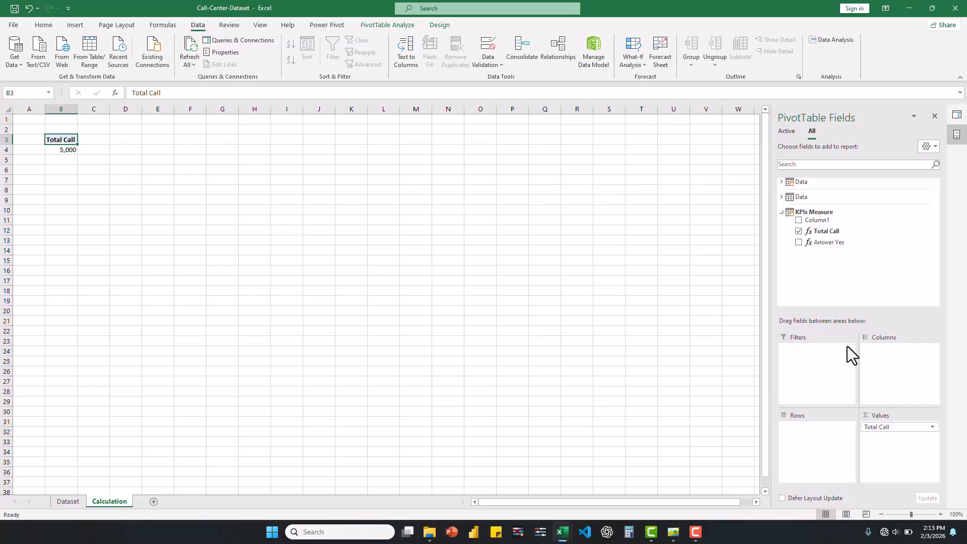
pyautogui.moveTo(828, 242); pyautogui.dragTo(893, 446)
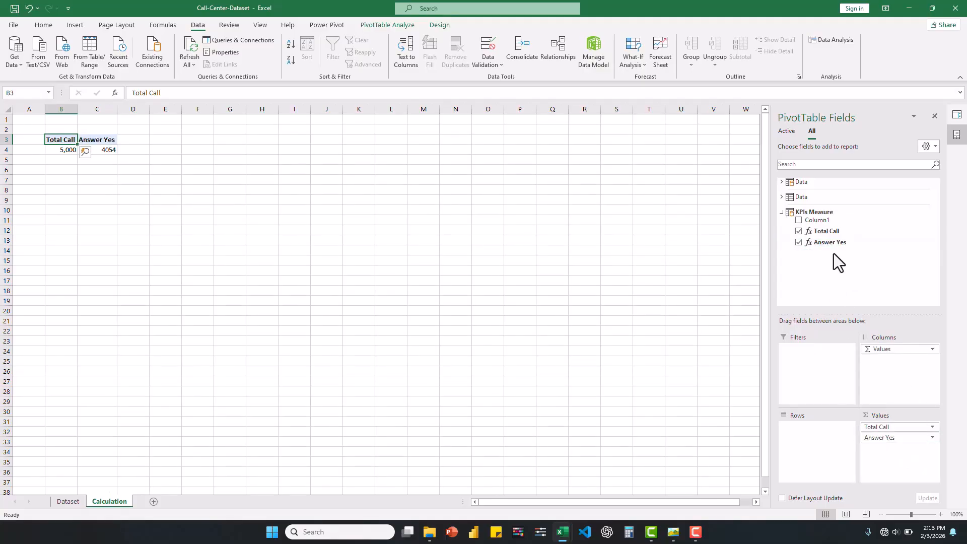
# Start another measure in the KPIs Measure table and name it Answer Rate
pyautogui.rightClick(819, 213)
pyautogui.click(845, 219)
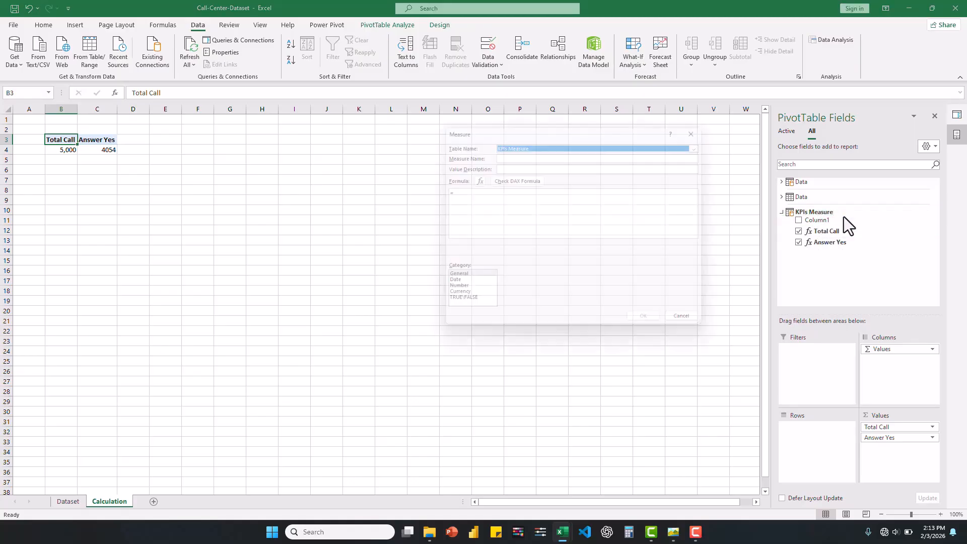
pyautogui.click(529, 153)
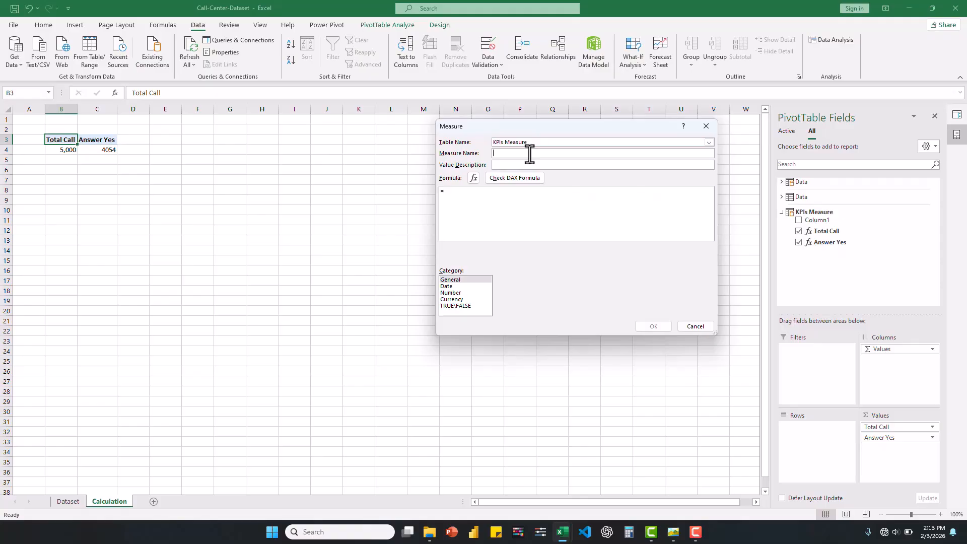
pyautogui.write('Answer ra')
pyautogui.press('BackSpace')
pyautogui.press('BackSpace')
pyautogui.write('Rate')
# Enter the formula =DIVIDE([Answer Yes], [Total Call], 0) for the Answer Rate measure
pyautogui.click(477, 194)
pyautogui.write('DIVIDE(')
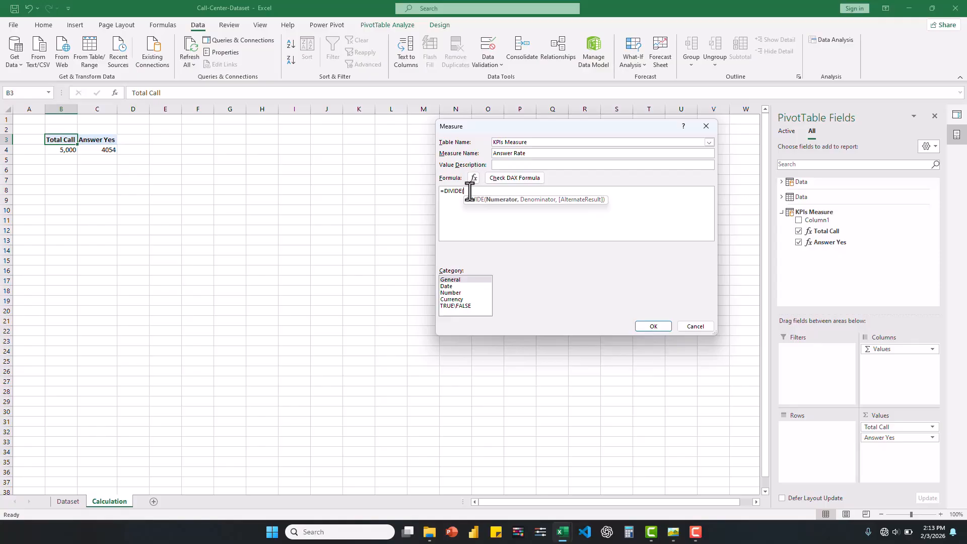
pyautogui.write('ans')
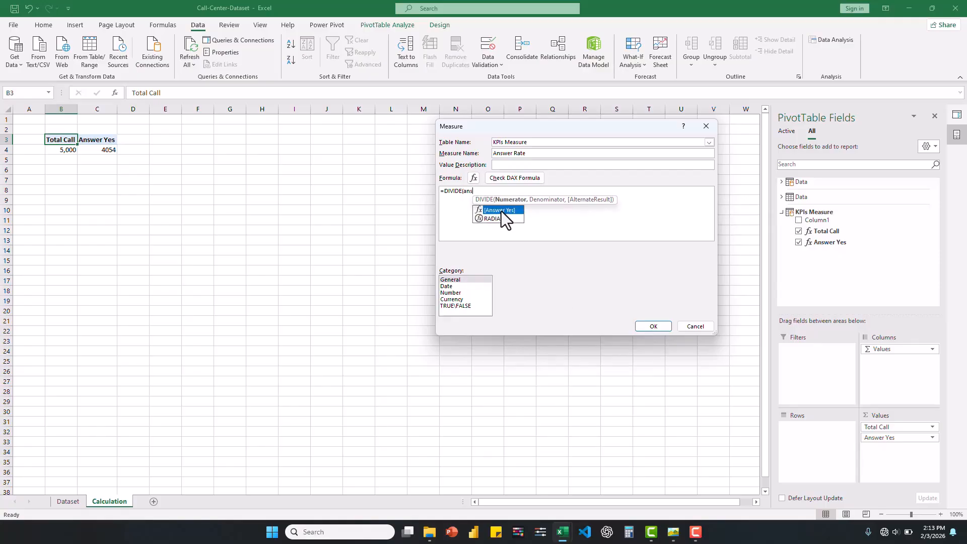
pyautogui.doubleClick(501, 210)
pyautogui.write(', ')
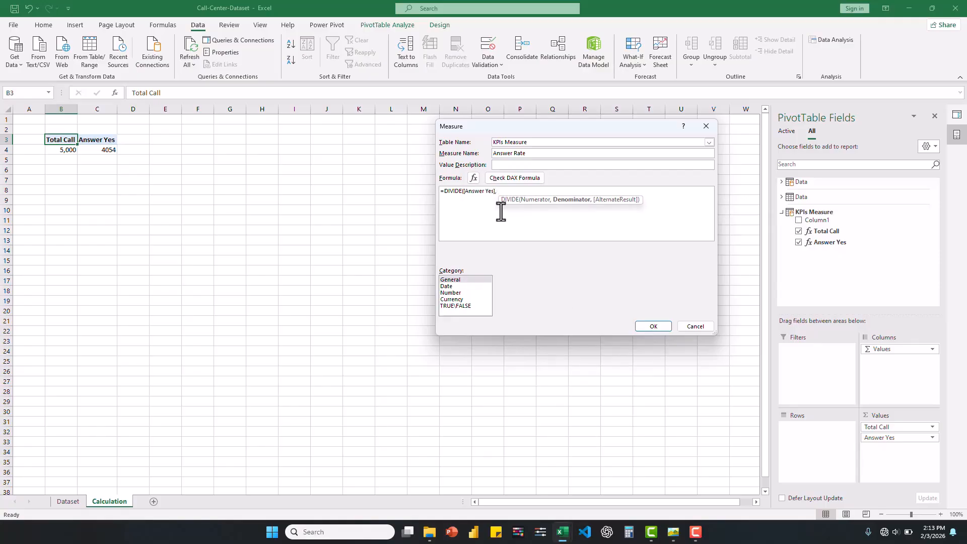
pyautogui.write('tot')
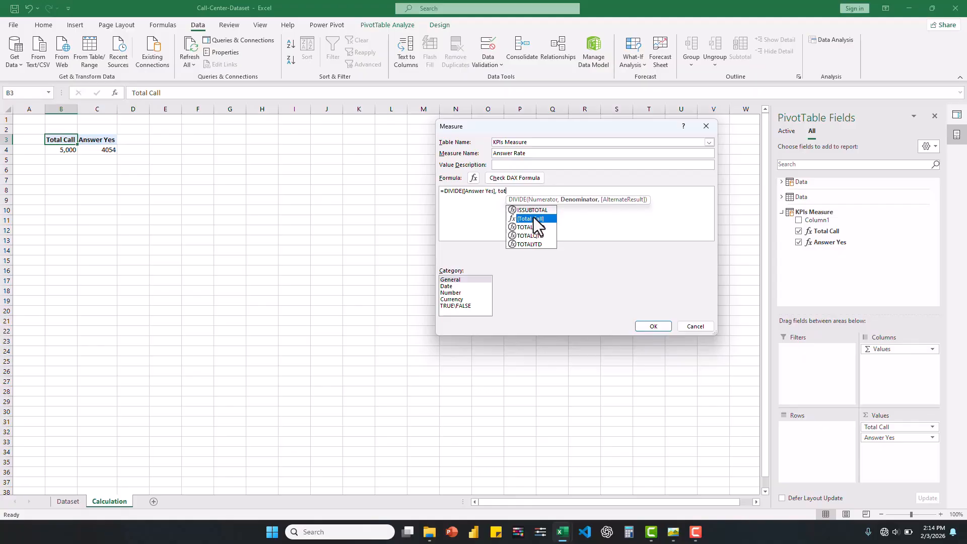
pyautogui.doubleClick(533, 218)
pyautogui.write(', ')
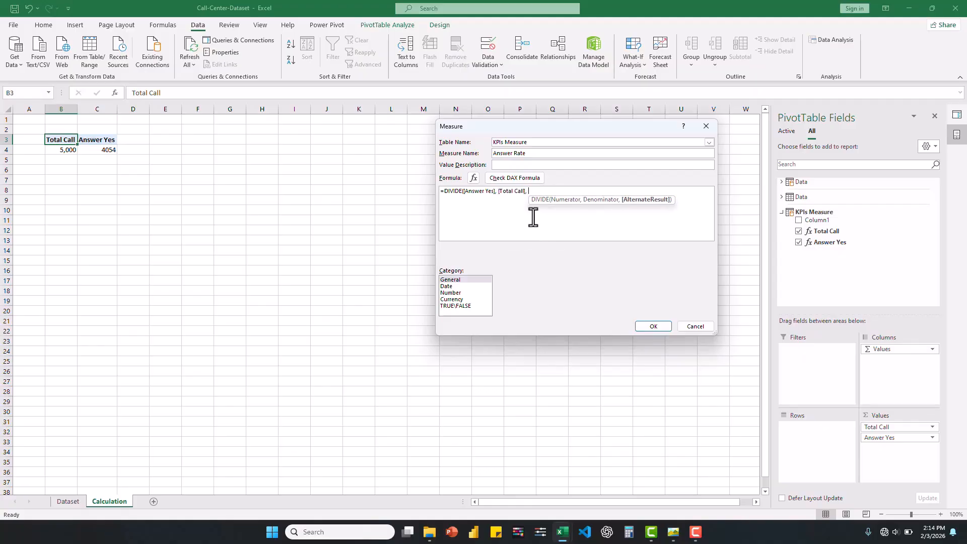
pyautogui.write('0')
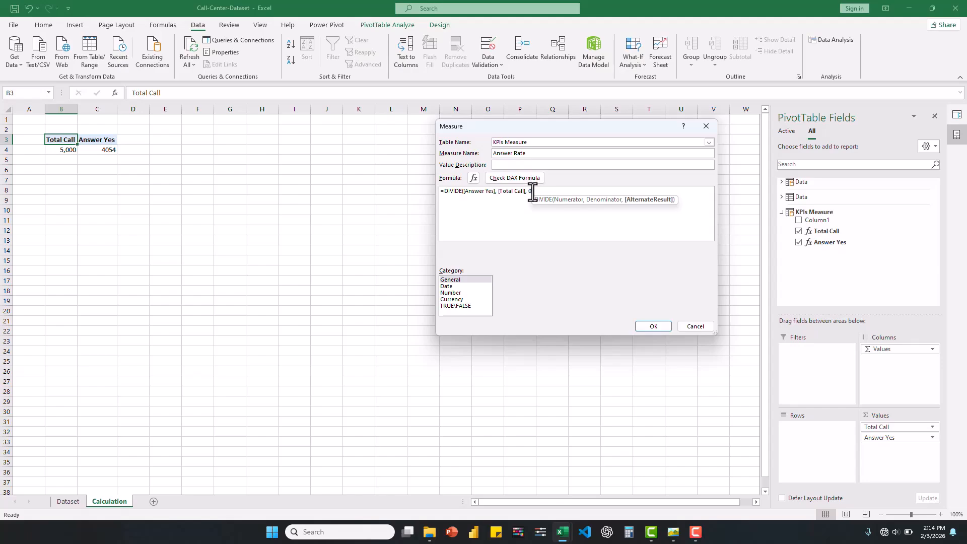
pyautogui.write(')')
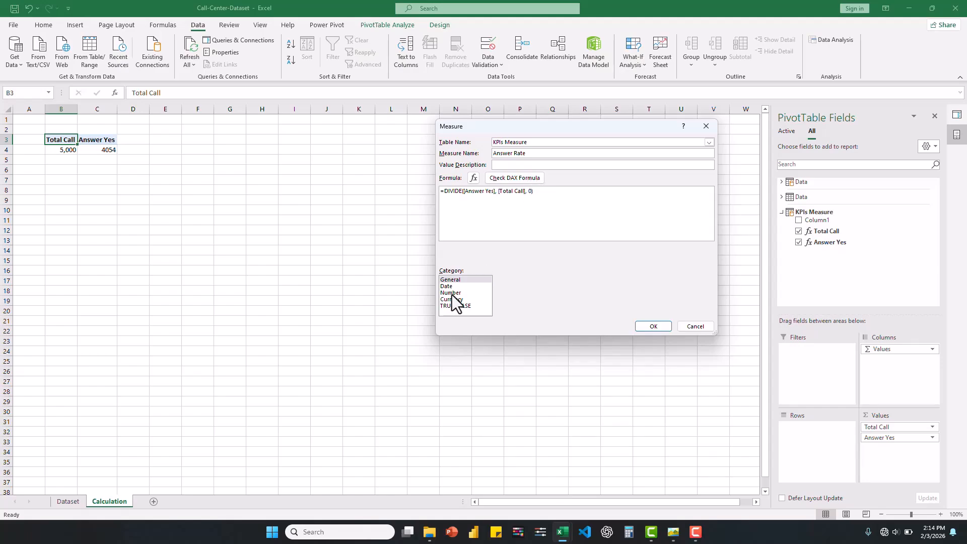
# Save the Answer Rate measure in Percentage format and replace Answer Yes with it in the PivotTable values
pyautogui.click(450, 293)
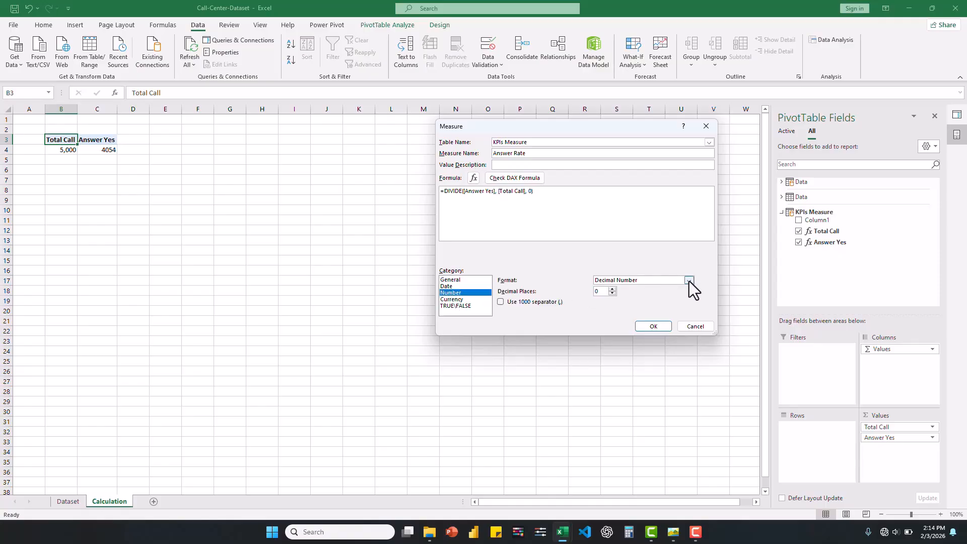
pyautogui.click(690, 281)
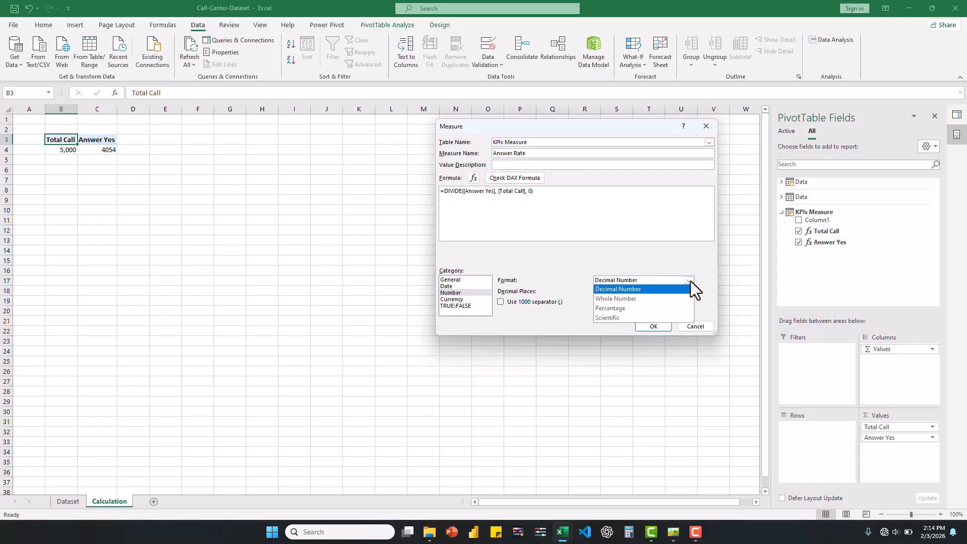
pyautogui.click(630, 310)
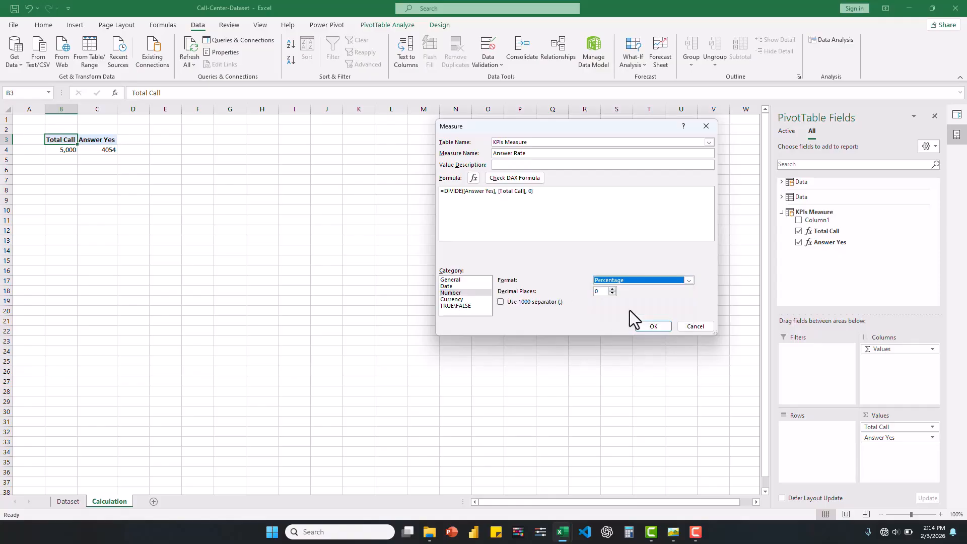
pyautogui.click(651, 325)
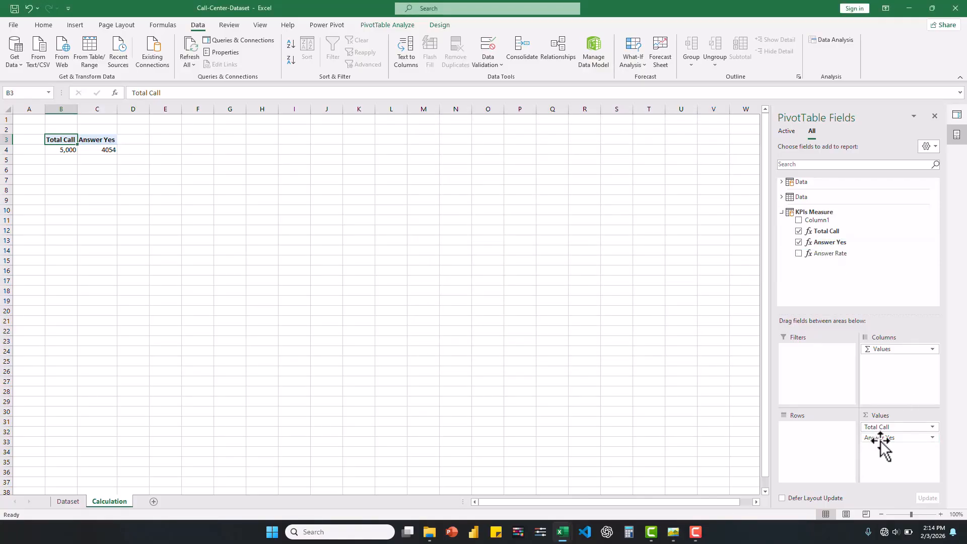
pyautogui.moveTo(884, 439); pyautogui.dragTo(692, 417)
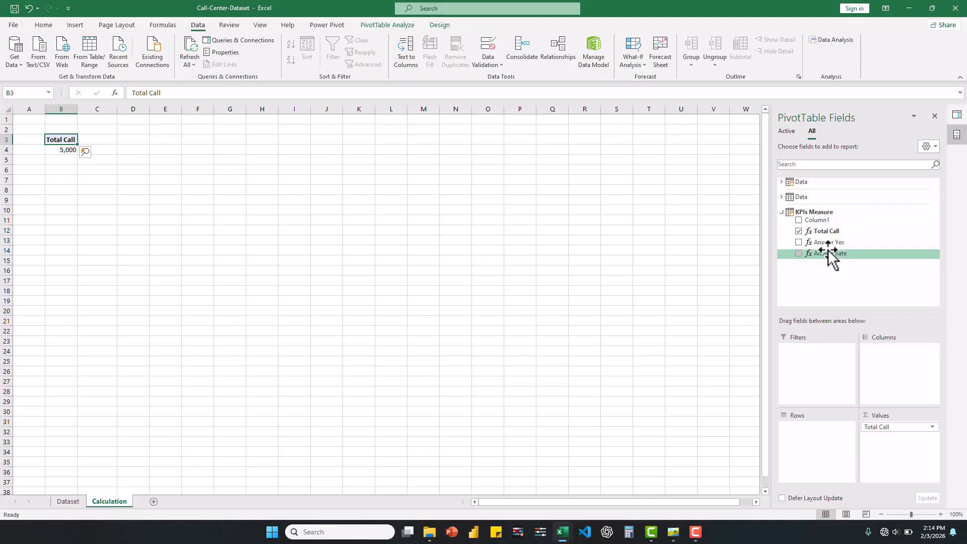
pyautogui.moveTo(827, 249); pyautogui.dragTo(890, 452)
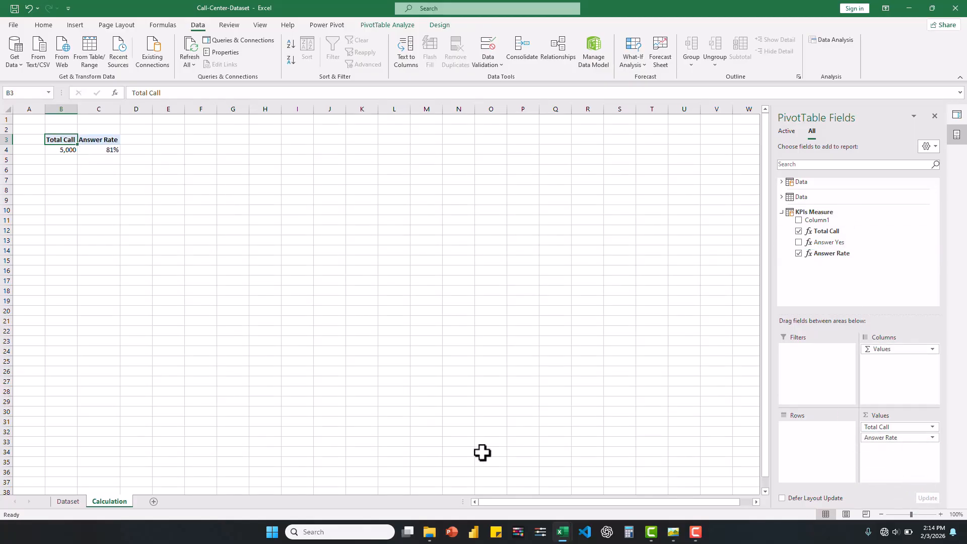
# Preview the callcenterAnalytics.jpg dashboard reference image to check which KPIs are needed
pyautogui.moveTo(673, 532)
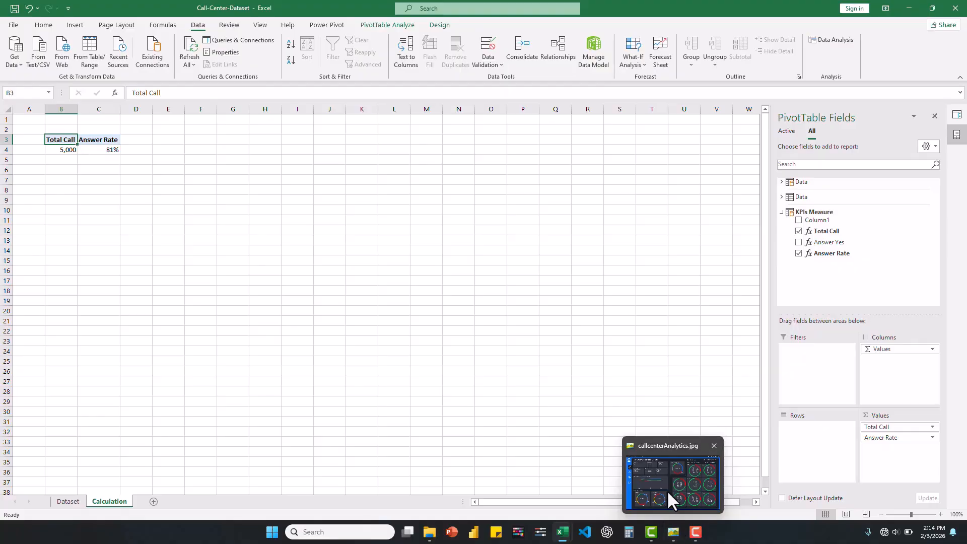
pyautogui.moveTo(667, 490)
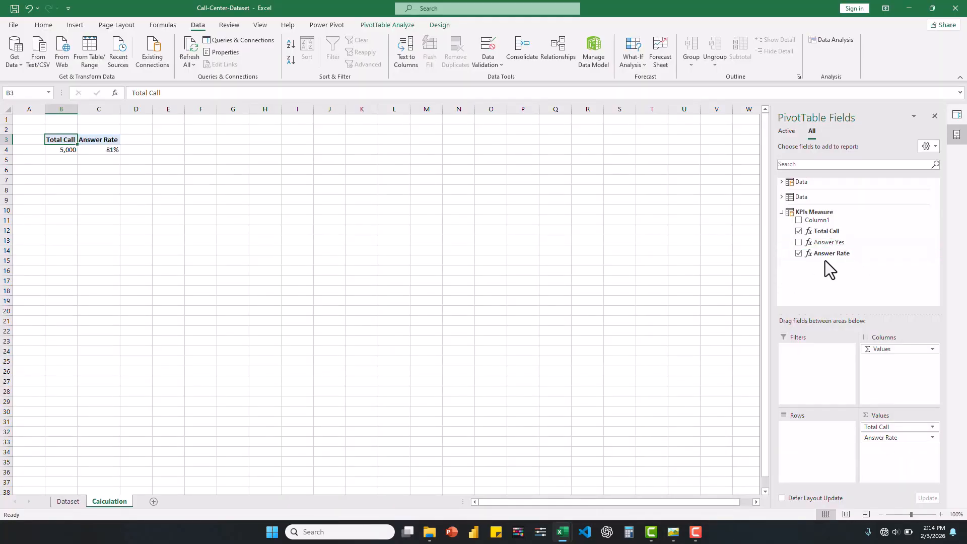
pyautogui.moveTo(814, 255); pyautogui.dragTo(826, 255)
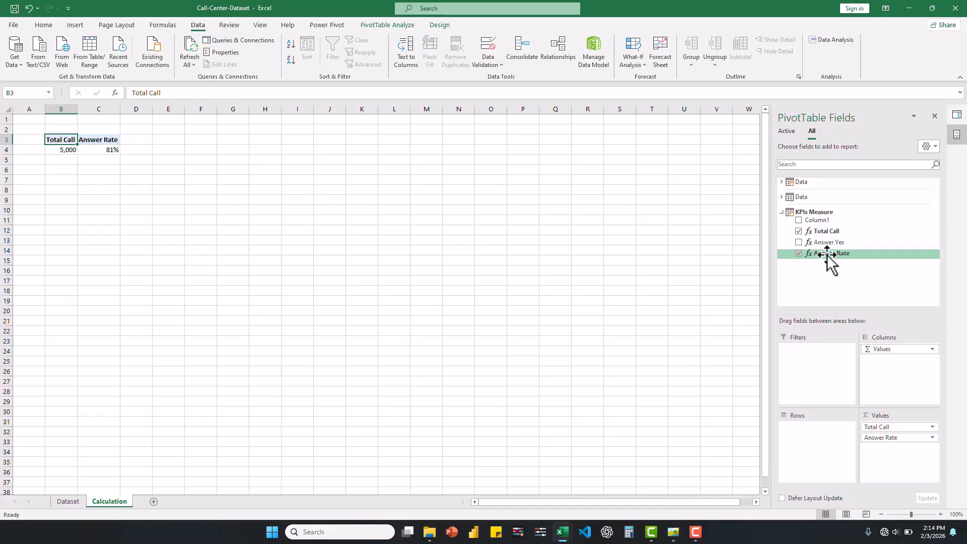
# Start a new measure in the KPIs Measure table and name it Resolve
pyautogui.moveTo(826, 254); pyautogui.dragTo(813, 213)
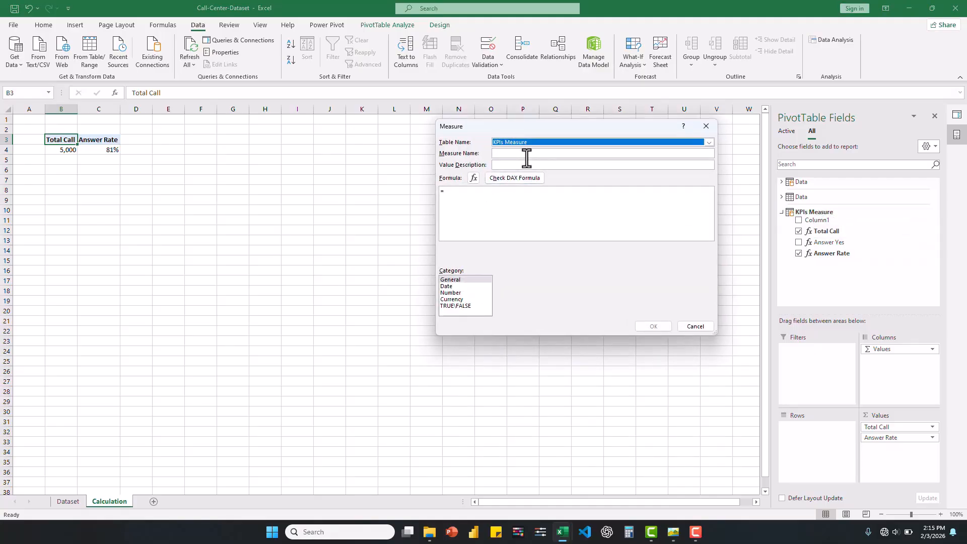
pyautogui.click(526, 158)
pyautogui.write('Res')
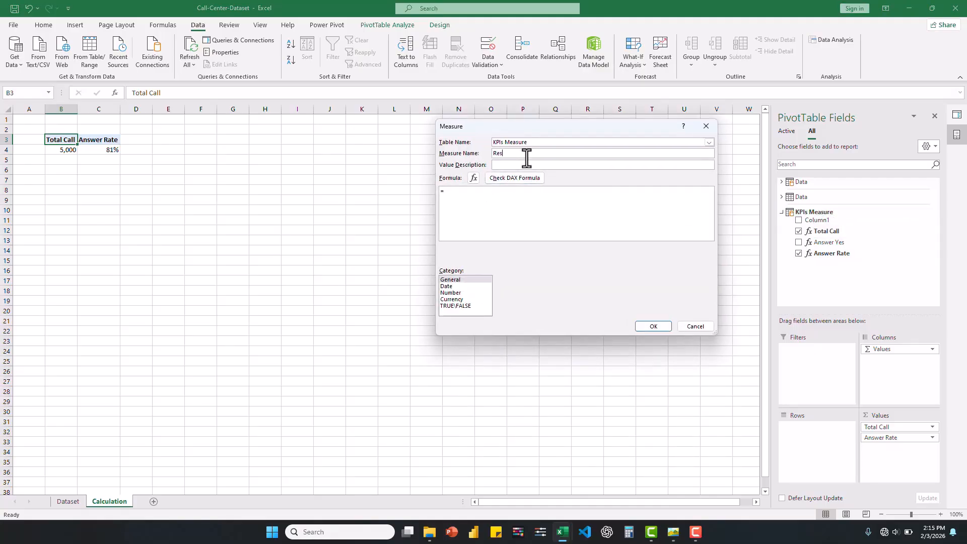
pyautogui.write('olve')
# Begin the Resolve formula with the CALCULATE function, using the [Answer Yes] measure as its expression
pyautogui.click(469, 195)
pyautogui.write('CALA')
pyautogui.press('BackSpace')
pyautogui.write('C')
pyautogui.press('Tab')
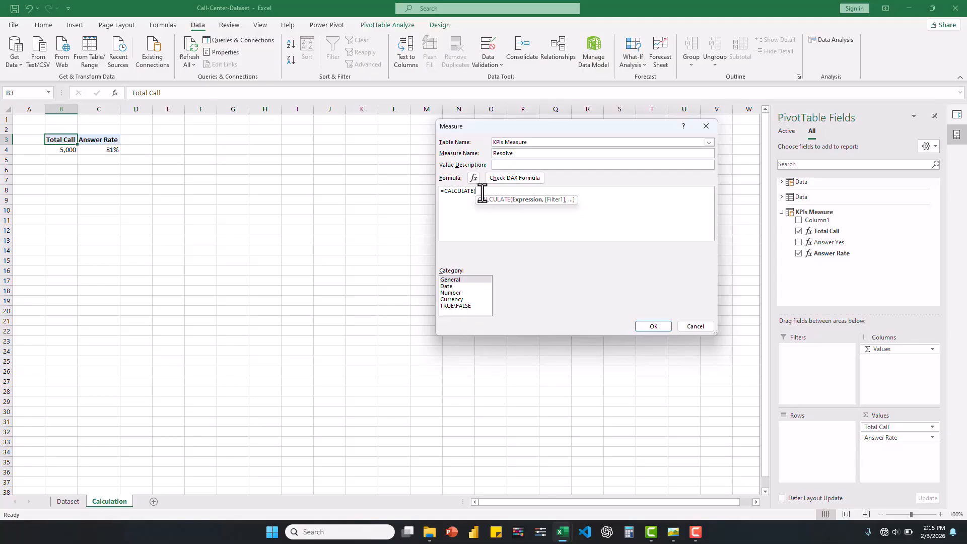
pyautogui.write('an')
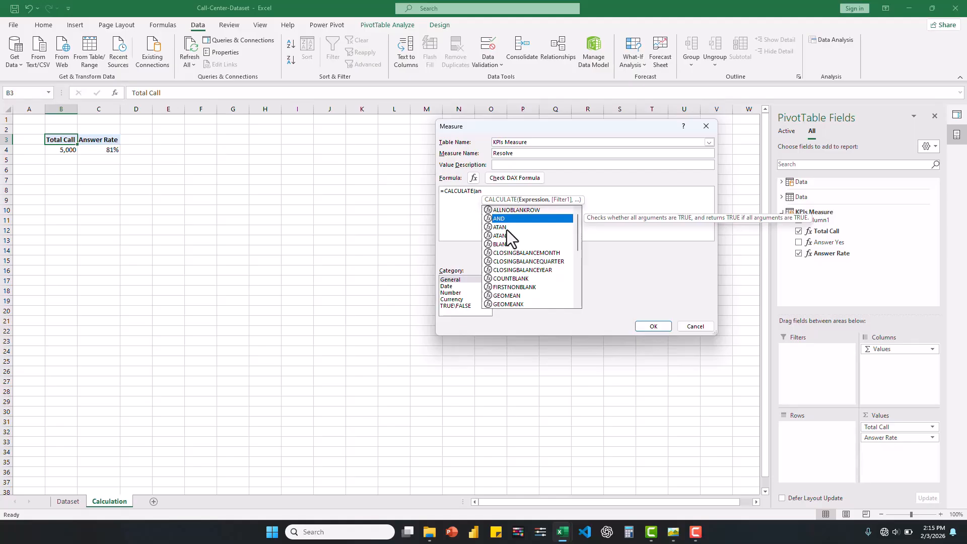
pyautogui.write('s')
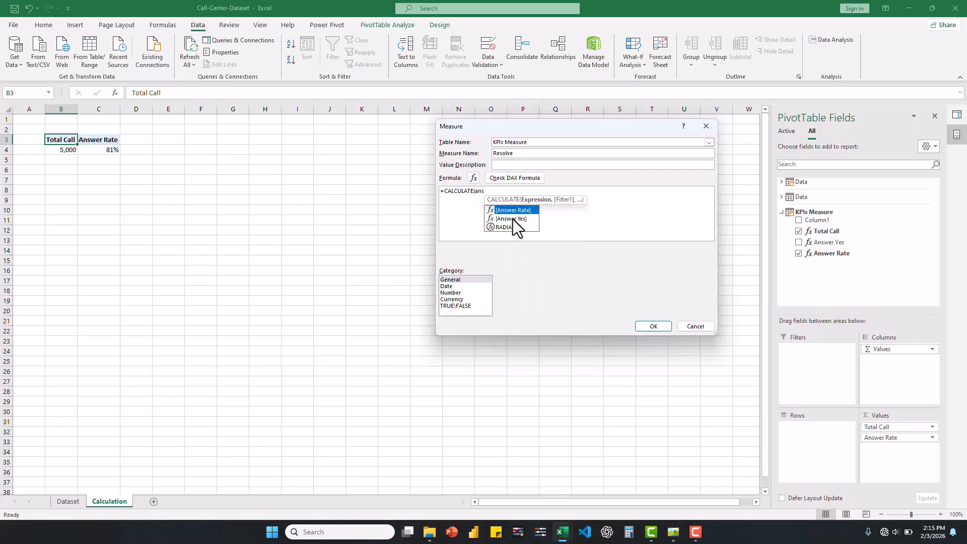
pyautogui.doubleClick(513, 219)
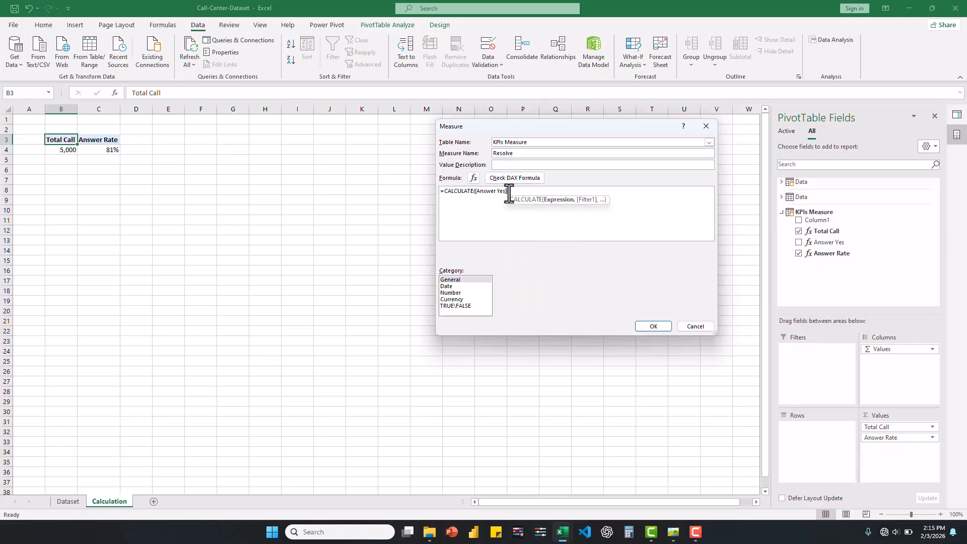
# Complete the Resolve formula with the filter Data[Resolved]="Yes" and a closing parenthesis
pyautogui.write(',')
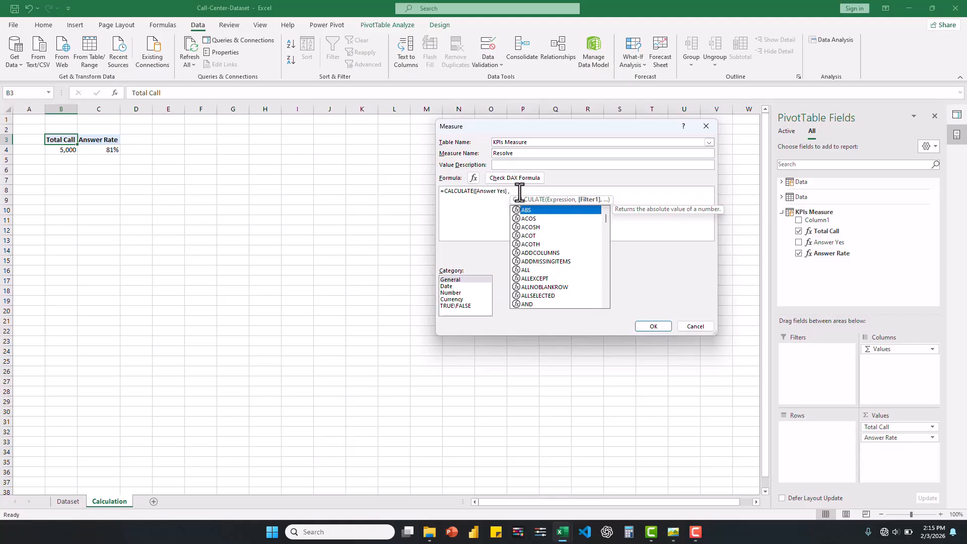
pyautogui.write('res')
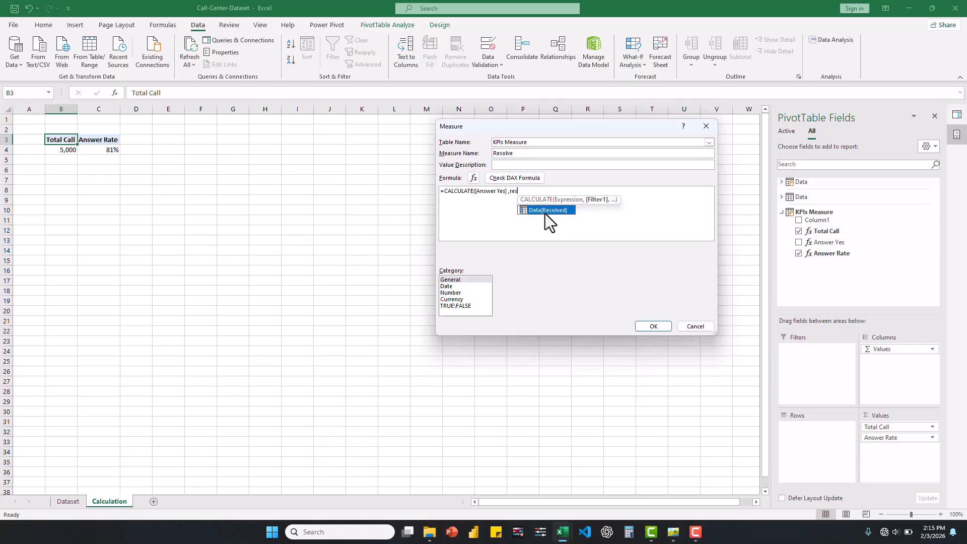
pyautogui.doubleClick(545, 211)
pyautogui.write('=')
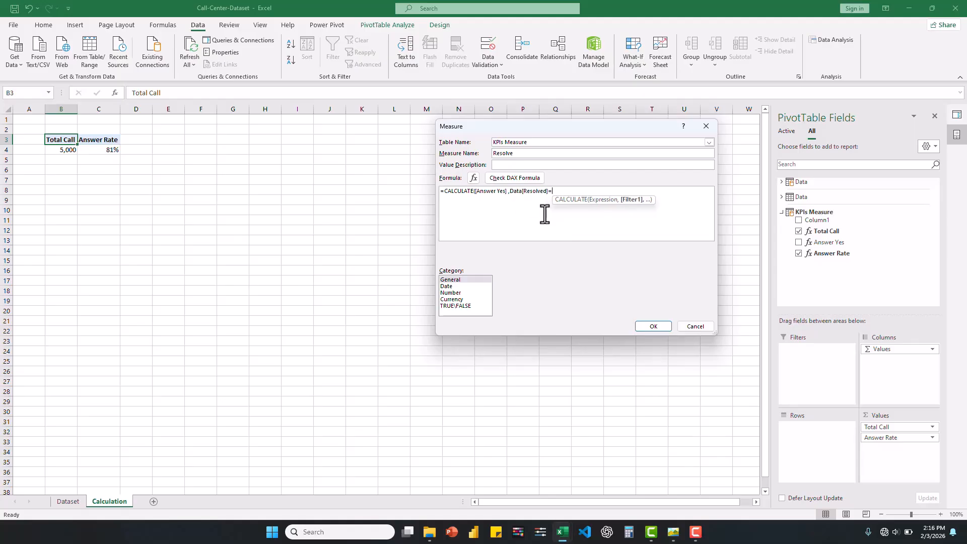
pyautogui.write('"Ye')
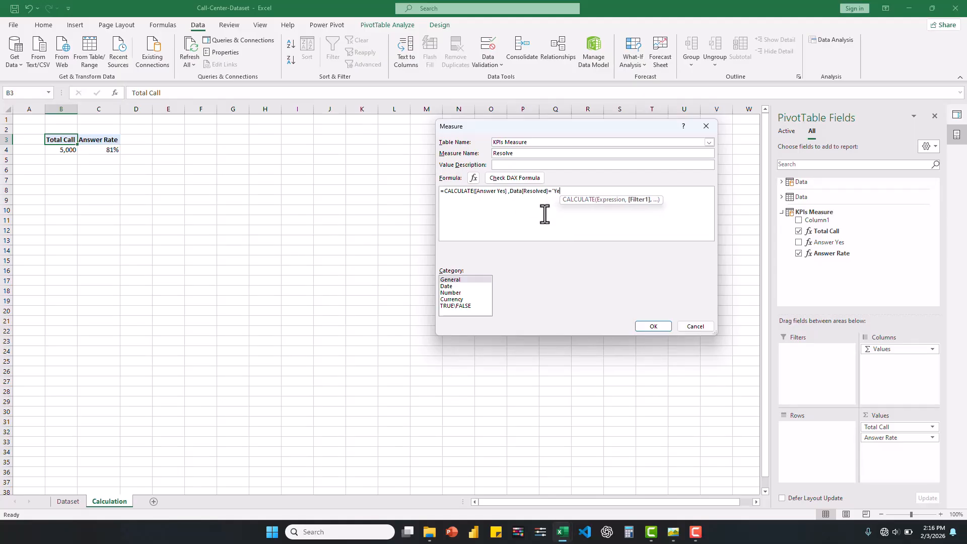
pyautogui.write('s")')
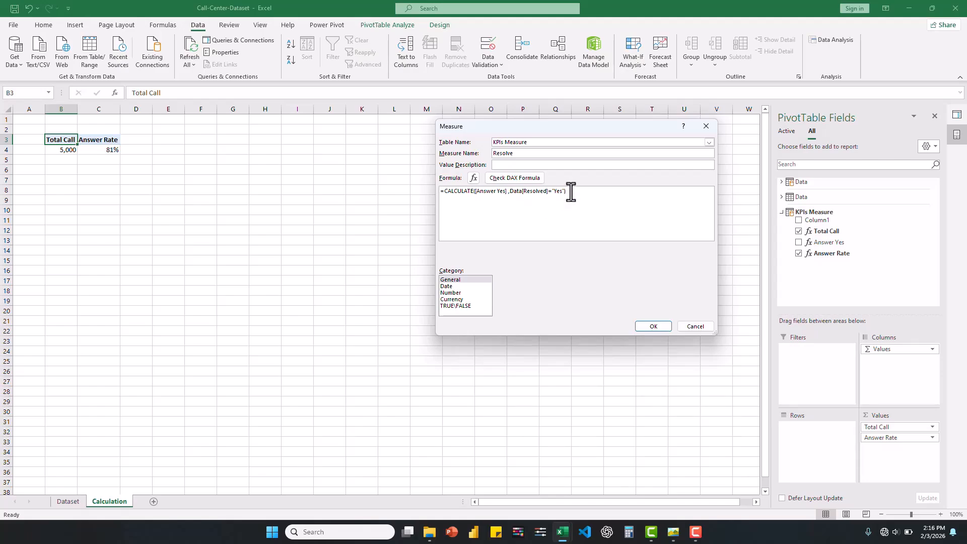
# Save the Resolve measure in Decimal Number format and test it in the PivotTable values, removing it again
pyautogui.click(455, 292)
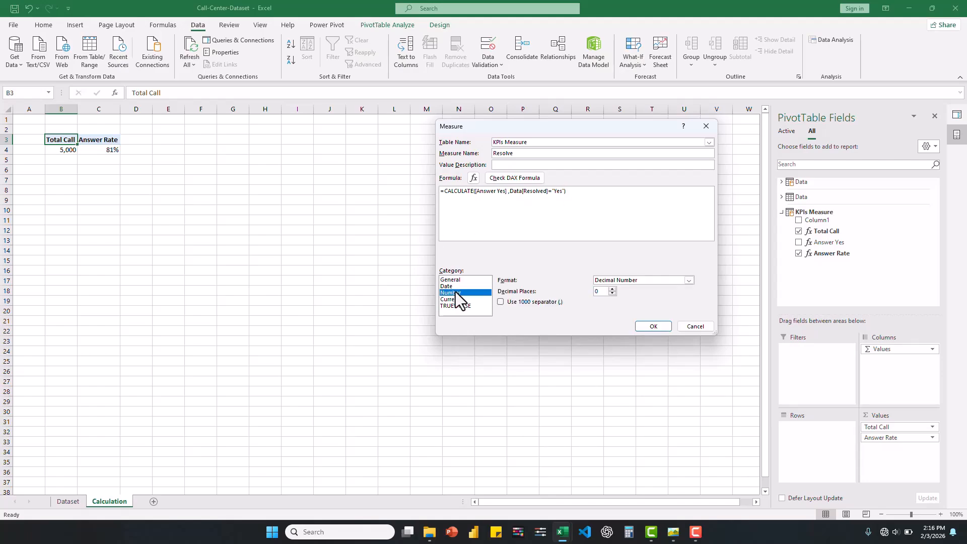
pyautogui.click(688, 280)
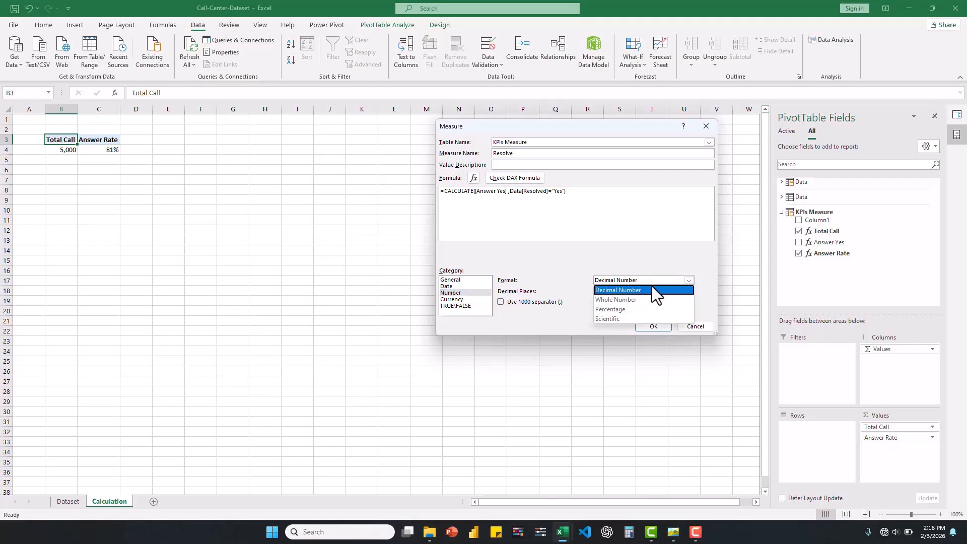
pyautogui.click(651, 286)
pyautogui.click(653, 326)
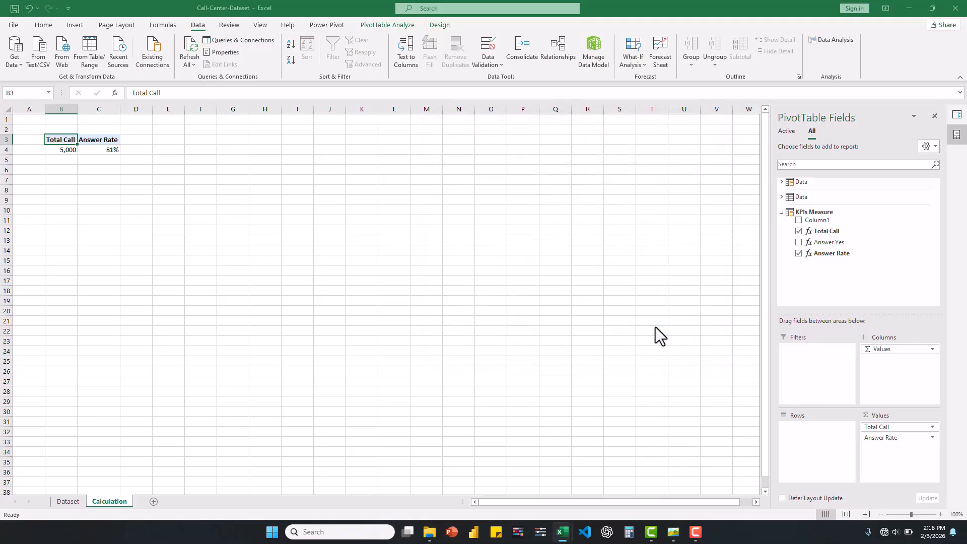
pyautogui.moveTo(829, 266); pyautogui.dragTo(903, 444)
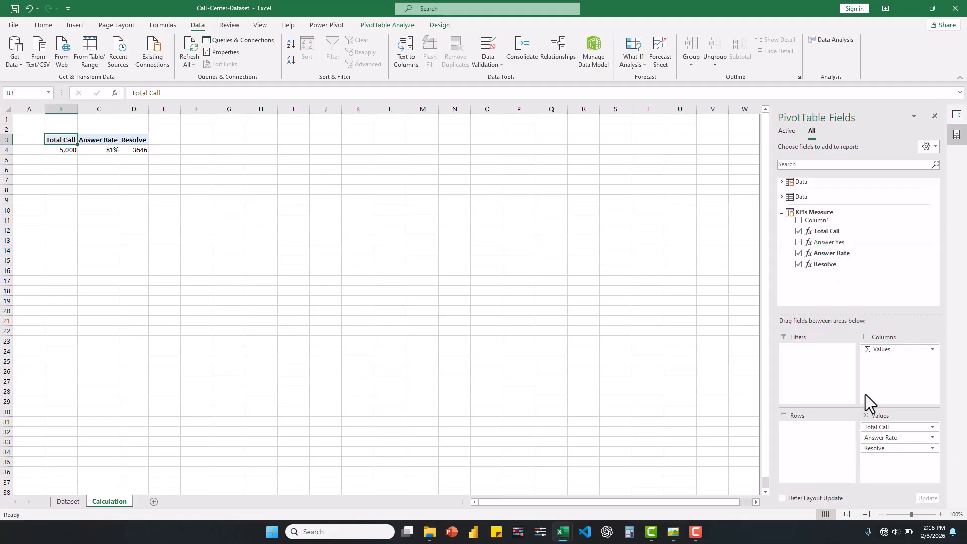
pyautogui.moveTo(885, 448); pyautogui.dragTo(699, 420)
# Start another measure in the KPIs Measure table with the formula =DIVIDE([Resolve], [Answer Yes], 0)
pyautogui.rightClick(811, 211)
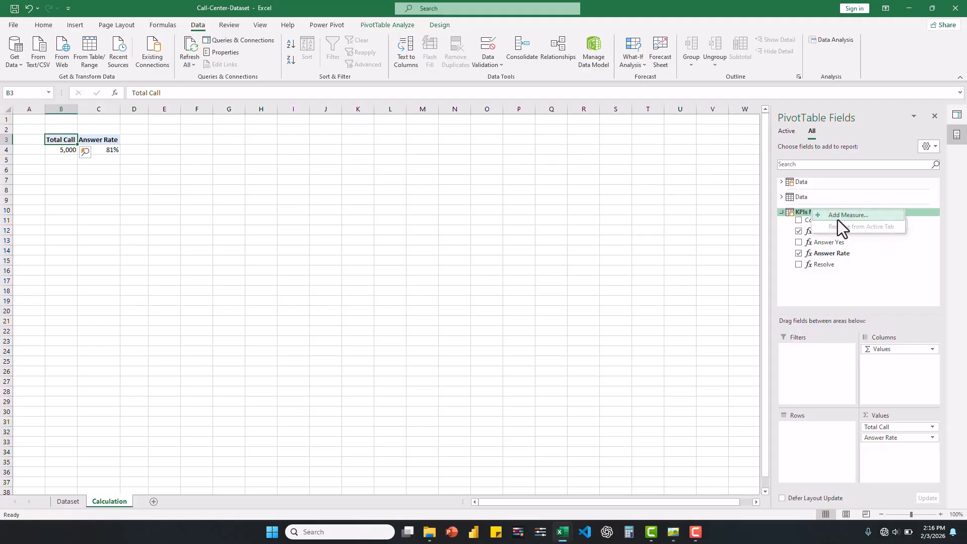
pyautogui.click(843, 218)
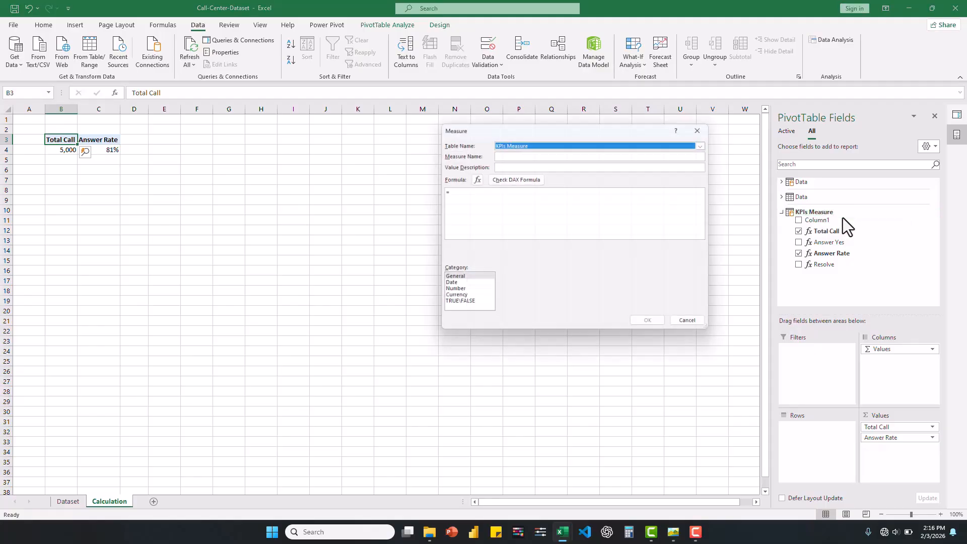
pyautogui.click(480, 191)
pyautogui.write('=DIV')
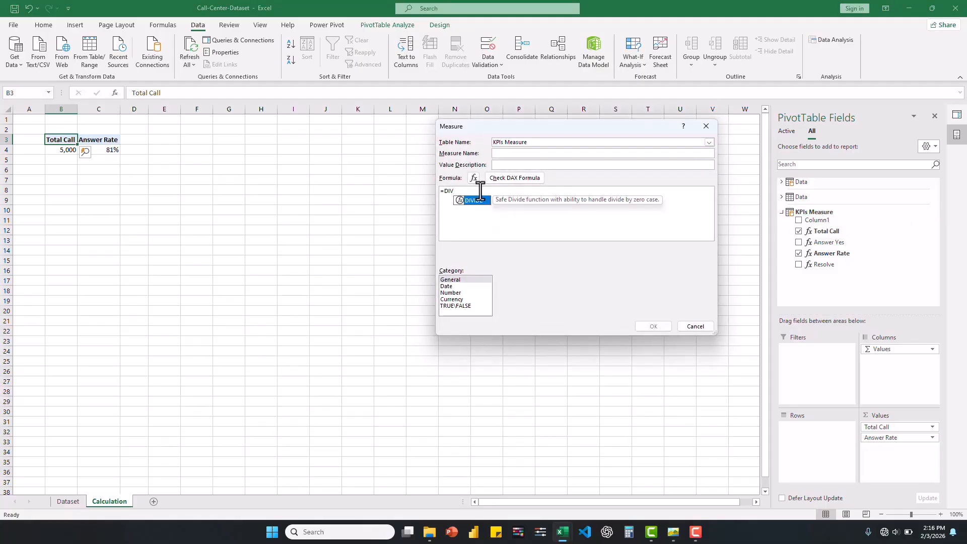
pyautogui.doubleClick(472, 202)
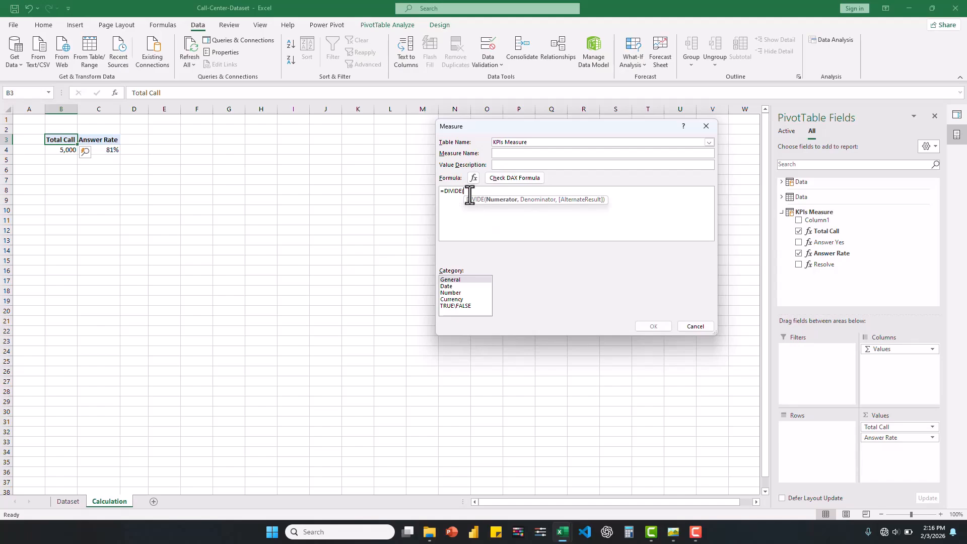
pyautogui.write('res')
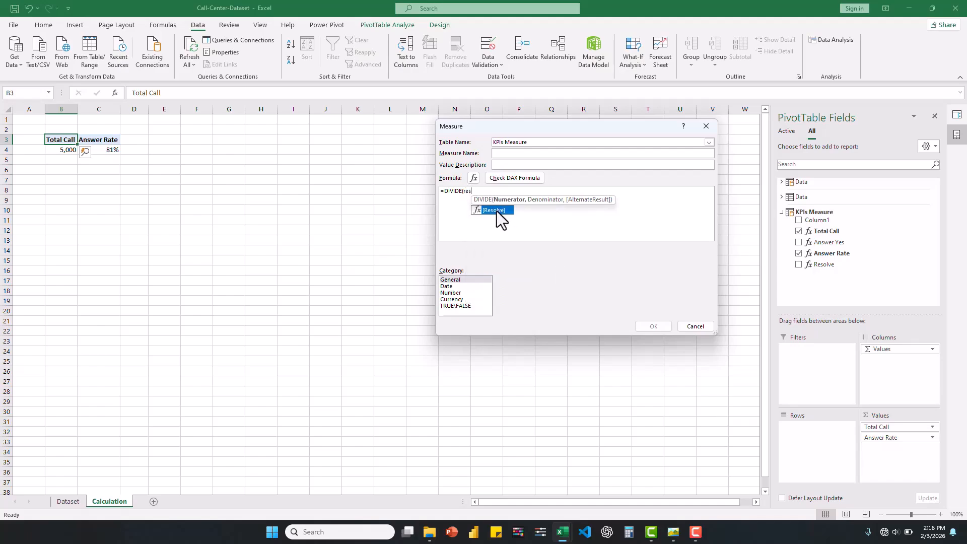
pyautogui.doubleClick(497, 211)
pyautogui.write(', ')
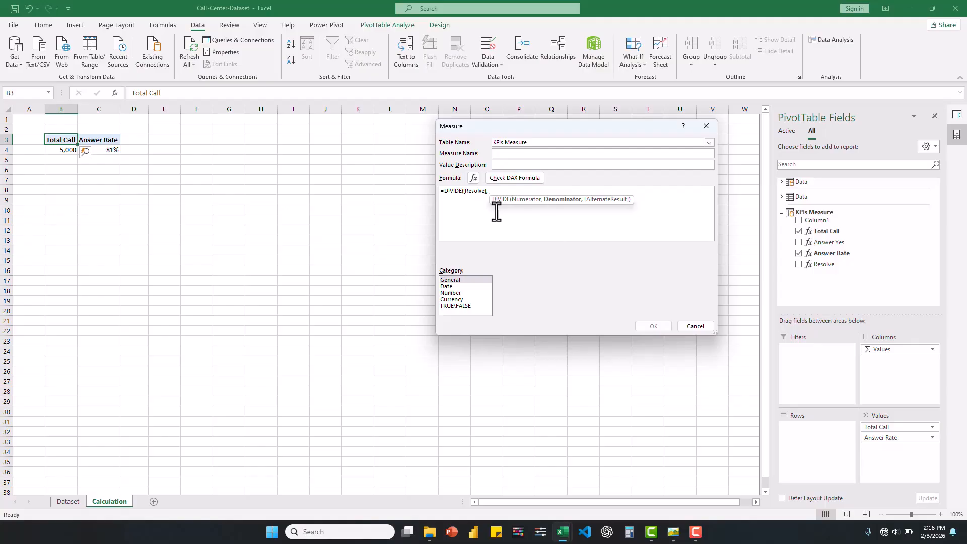
pyautogui.write('ans')
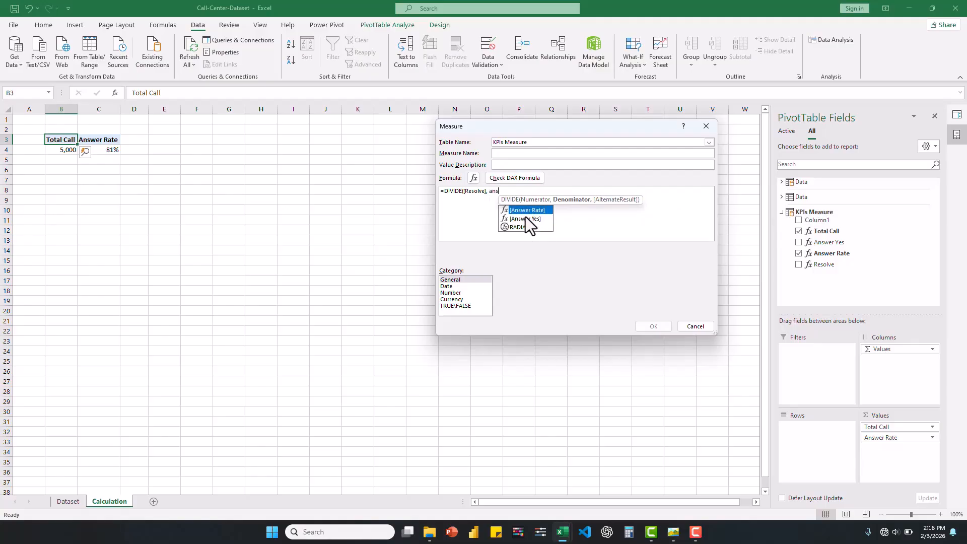
pyautogui.doubleClick(524, 218)
pyautogui.write(', ')
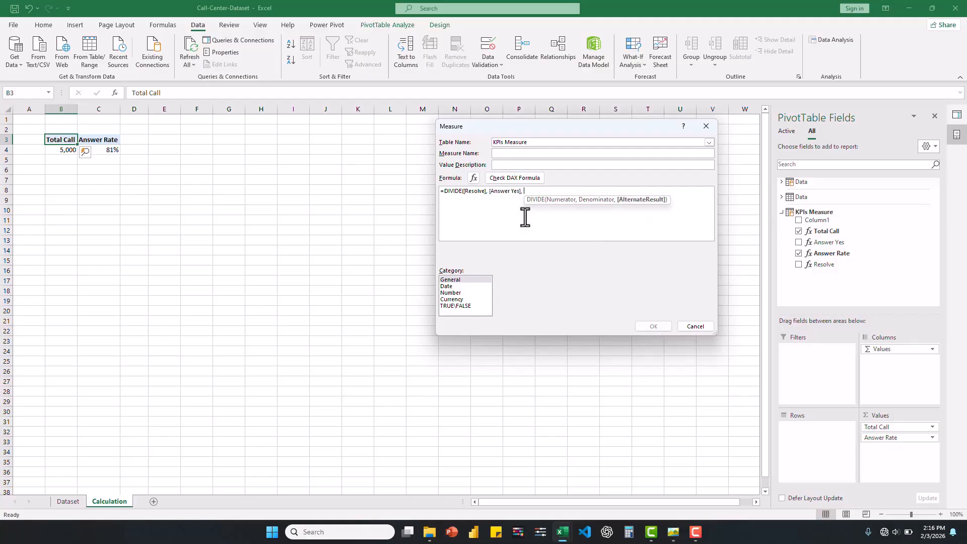
pyautogui.write('0)')
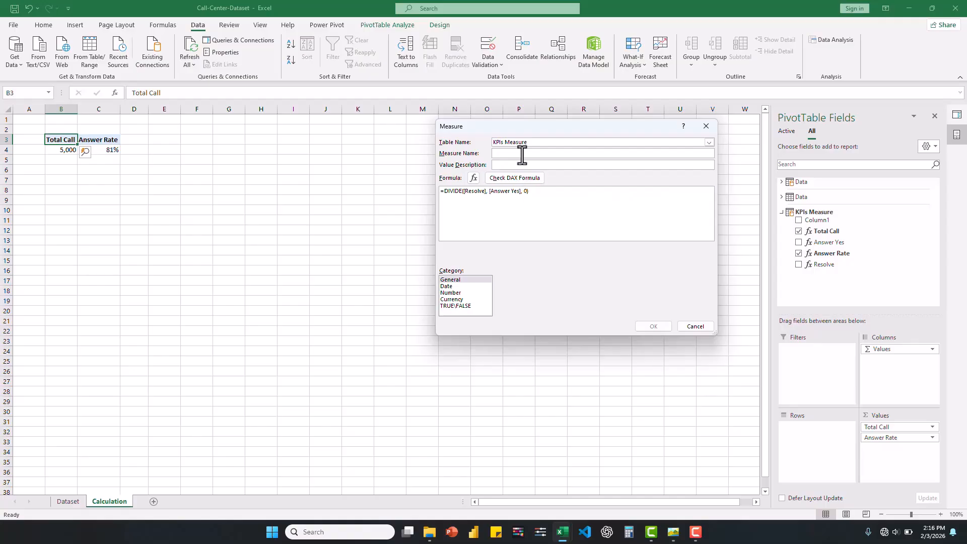
# Save the measure as Resolve rate in Percentage format and add it to the PivotTable values
pyautogui.click(521, 153)
pyautogui.write('Resolve rate')
pyautogui.click(456, 293)
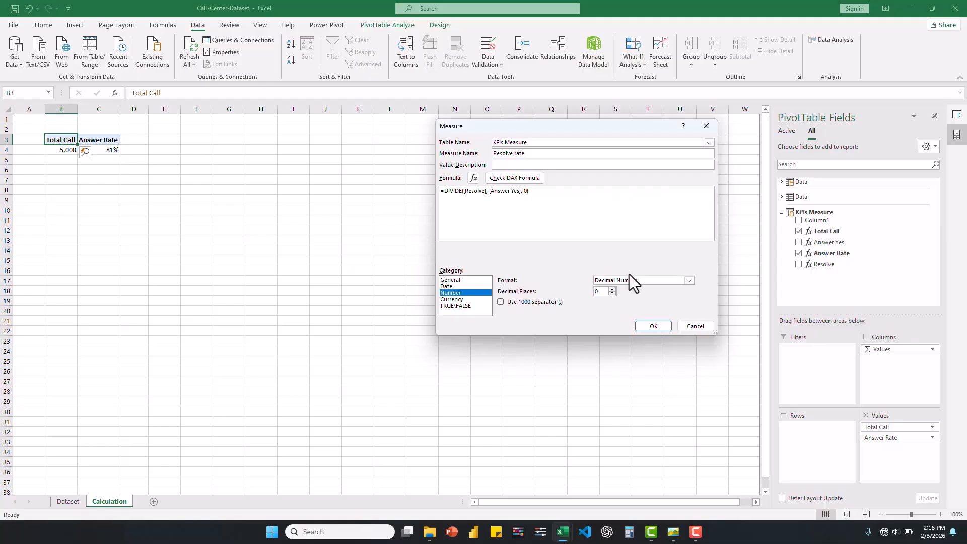
pyautogui.click(689, 281)
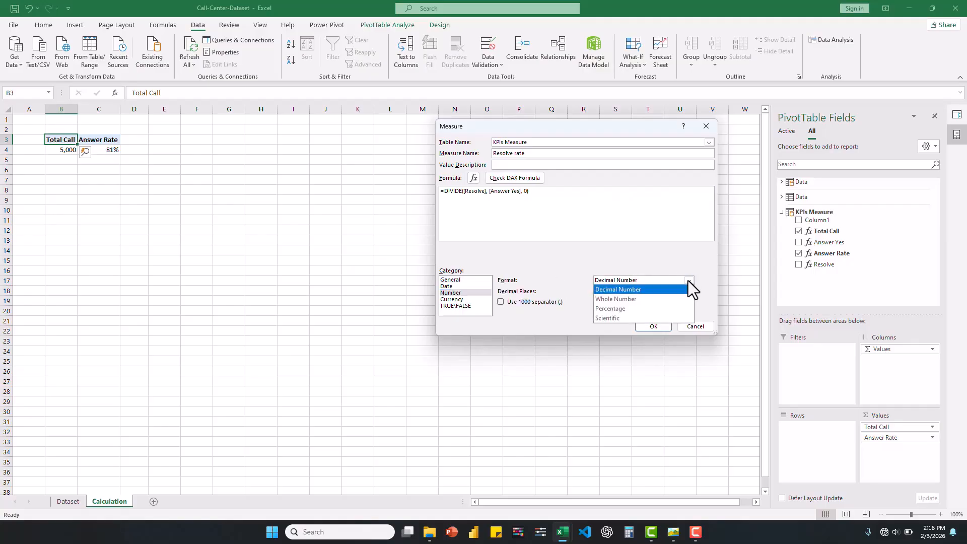
pyautogui.click(600, 309)
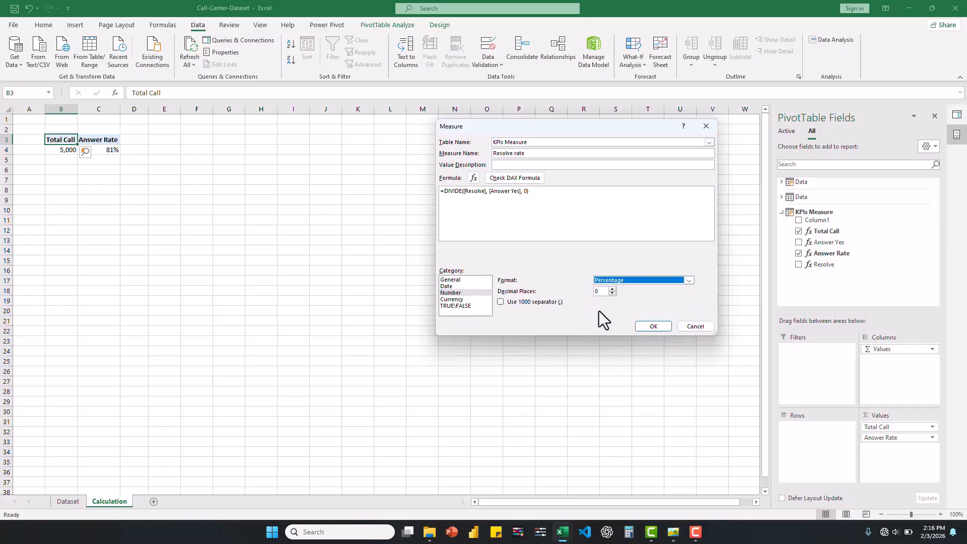
pyautogui.click(646, 325)
pyautogui.moveTo(823, 276); pyautogui.dragTo(887, 452)
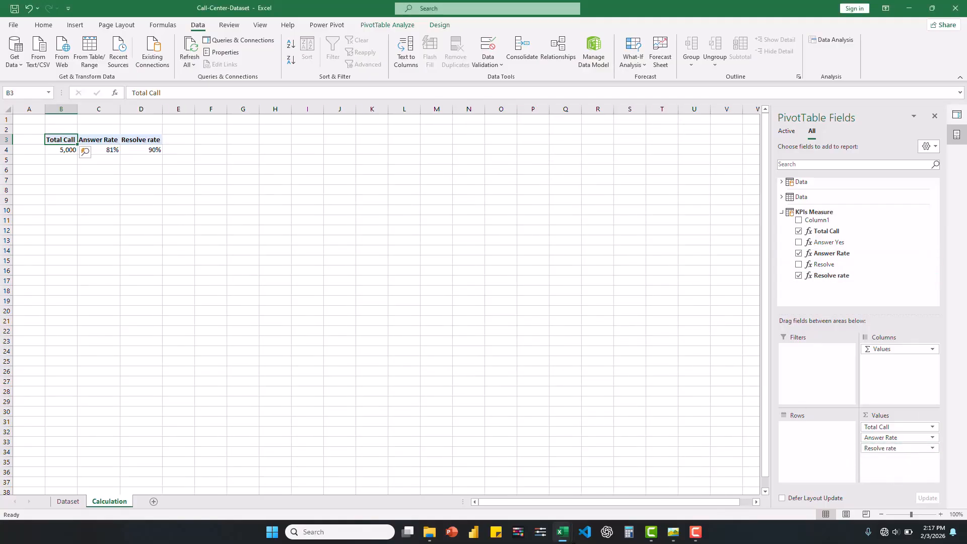
# Check the KPI cards in the callcenterAnalytics.jpg dashboard reference image, then return to the workbook
pyautogui.moveTo(652, 531)
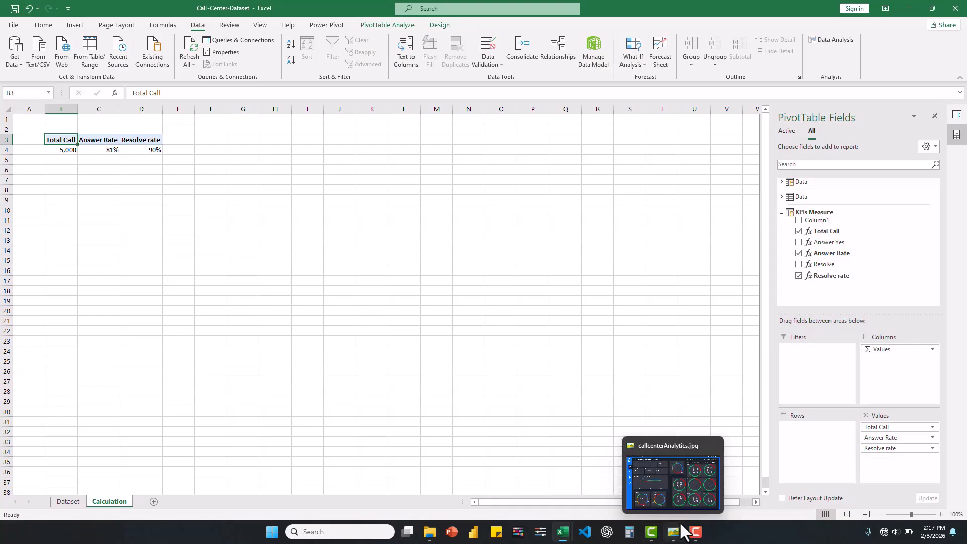
pyautogui.click(670, 537)
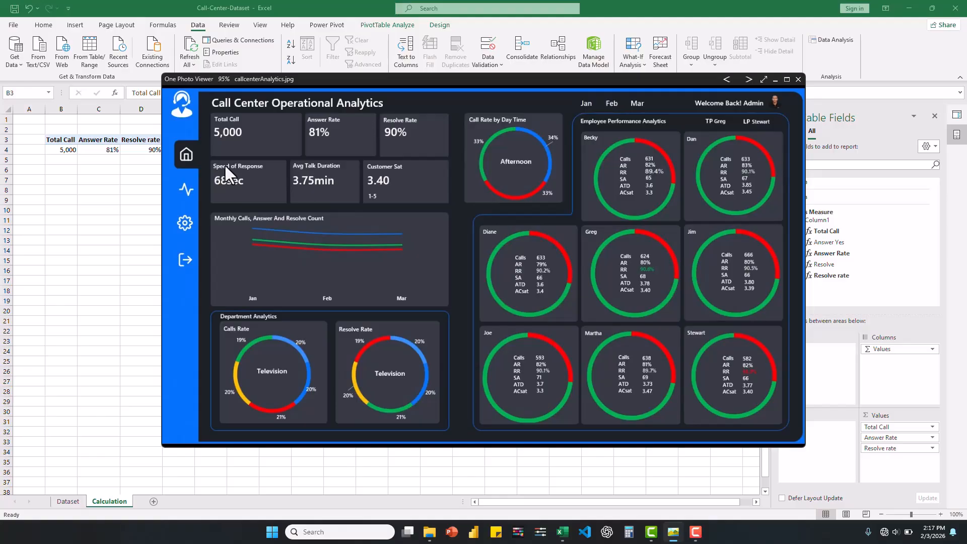
pyautogui.click(562, 532)
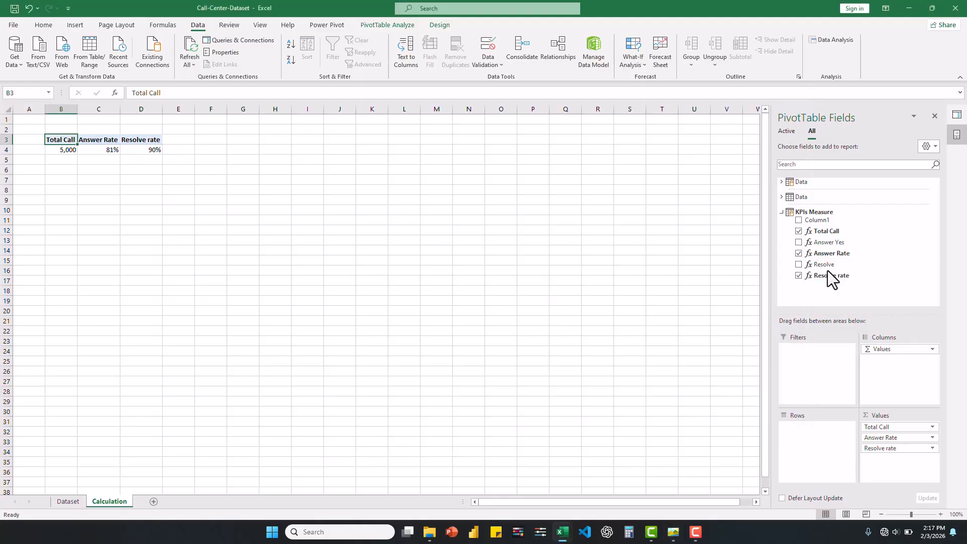
# Set up an Avg Speed of Response measure in KPIs Measure with the formula =AVERAGE(Data[Speed of Answer]) and the Number category
pyautogui.rightClick(811, 213)
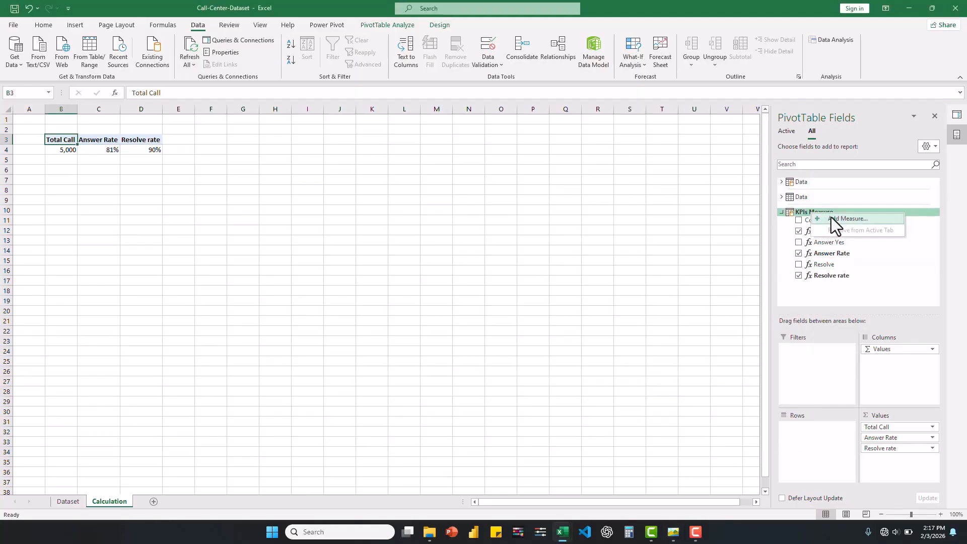
pyautogui.click(831, 217)
pyautogui.click(502, 154)
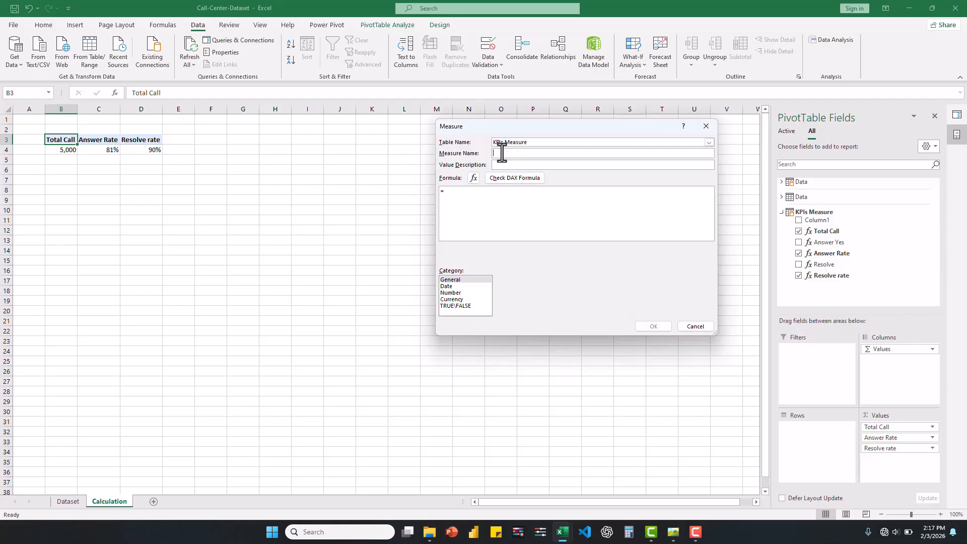
pyautogui.write('Aver')
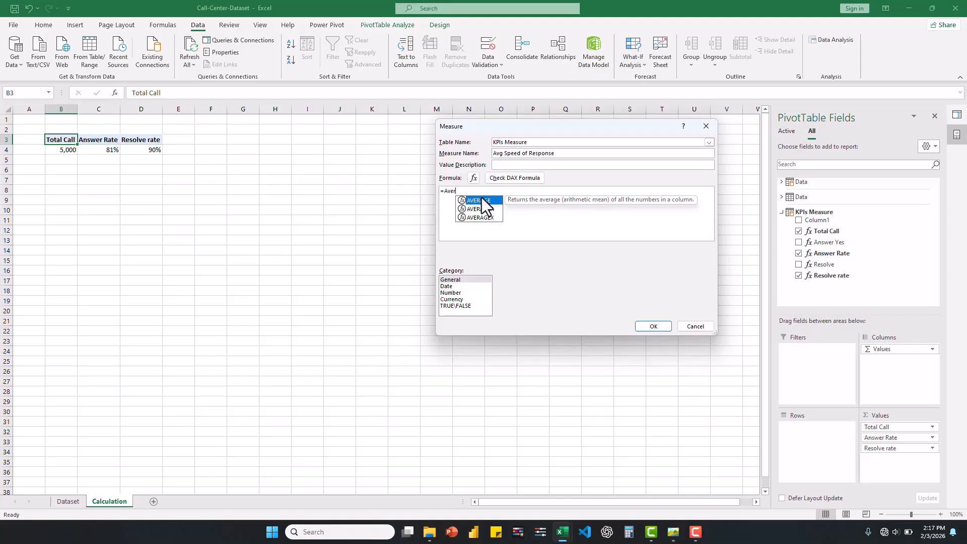
pyautogui.doubleClick(481, 198)
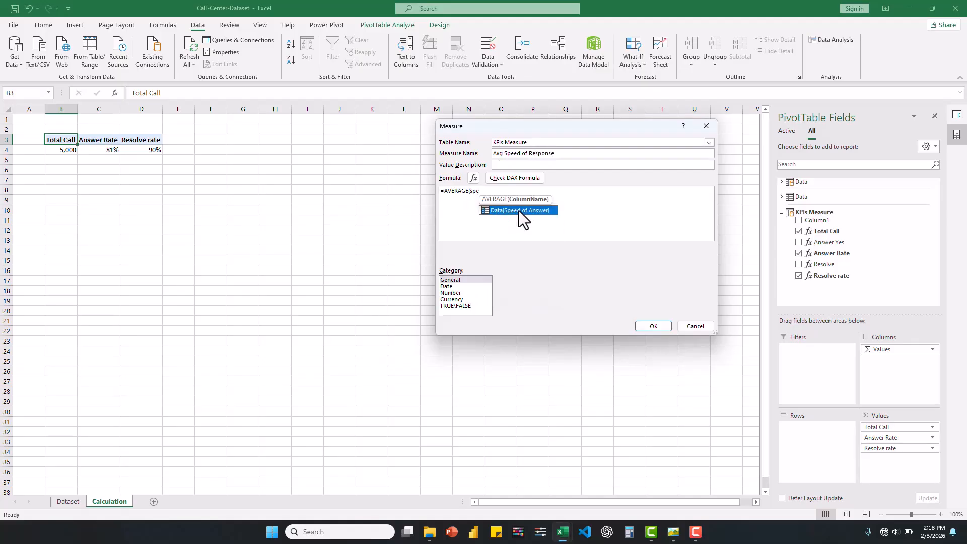
pyautogui.doubleClick(518, 211)
pyautogui.write(')')
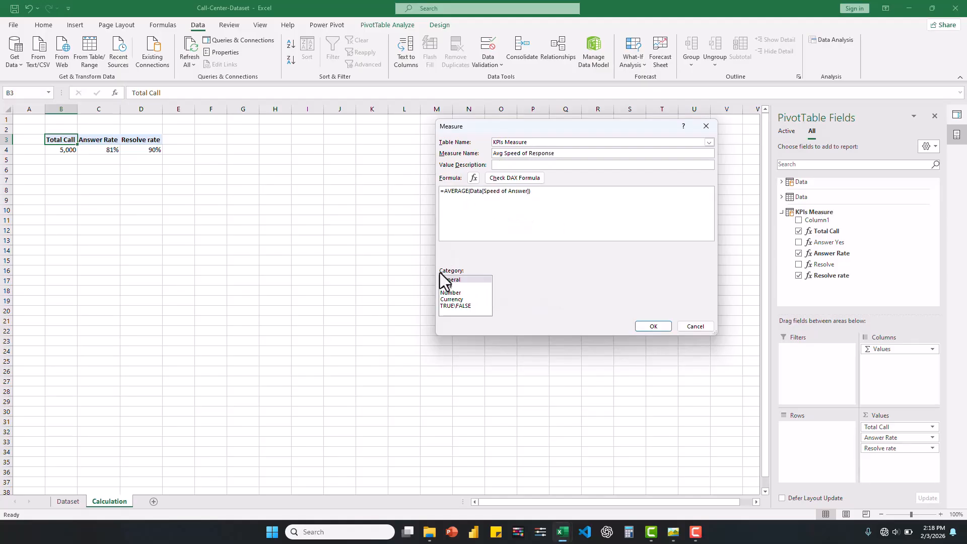
pyautogui.click(461, 292)
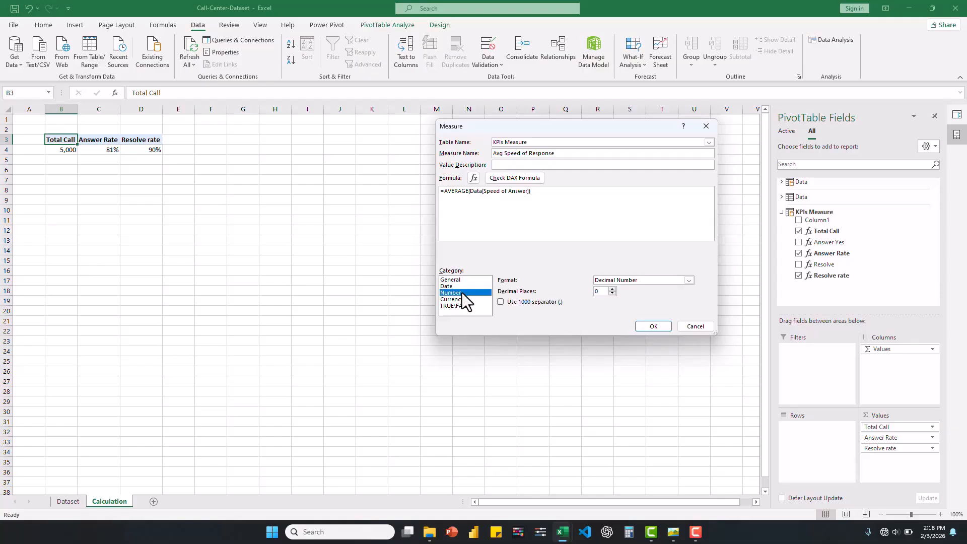
# Format the Avg Speed of Response measure as a whole number and add it to the PivotTable values
pyautogui.click(688, 280)
pyautogui.click(633, 300)
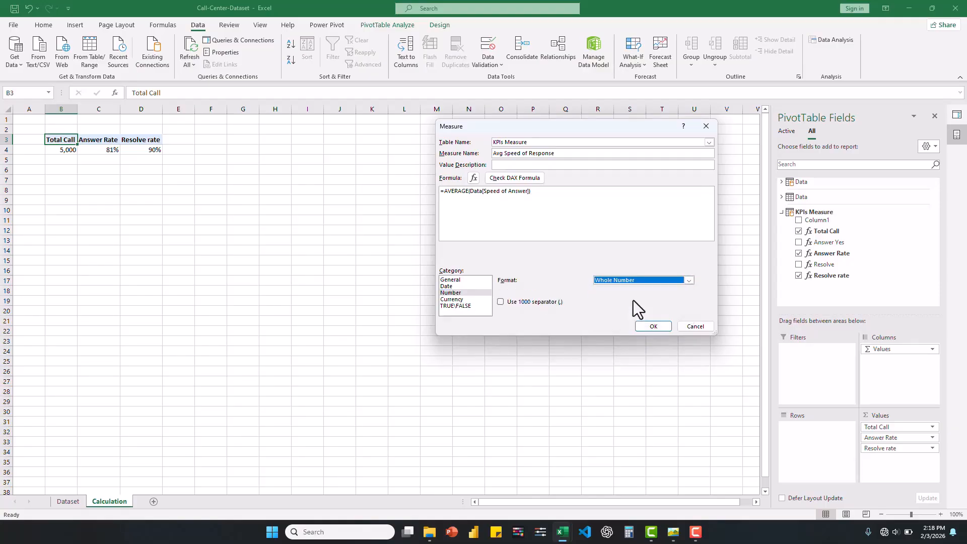
pyautogui.click(654, 327)
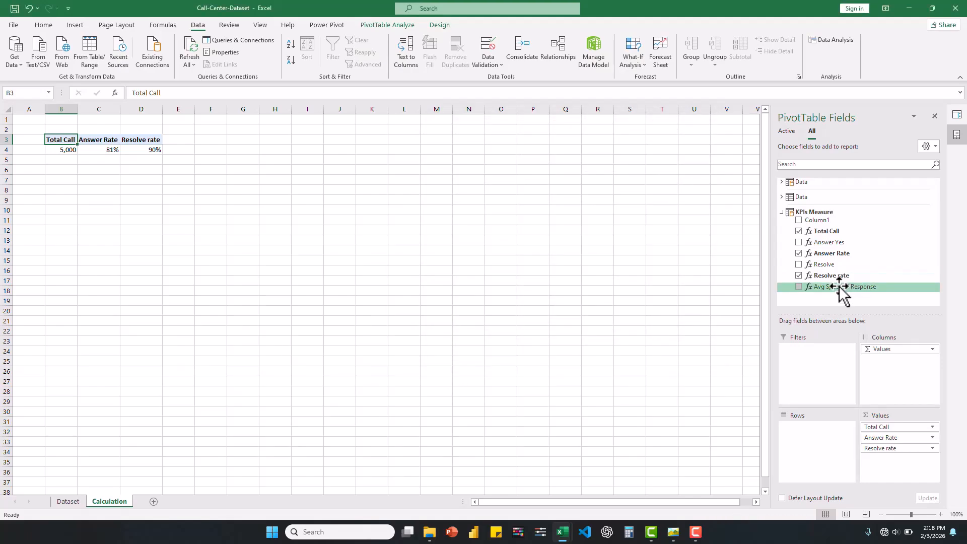
pyautogui.moveTo(838, 286); pyautogui.dragTo(901, 455)
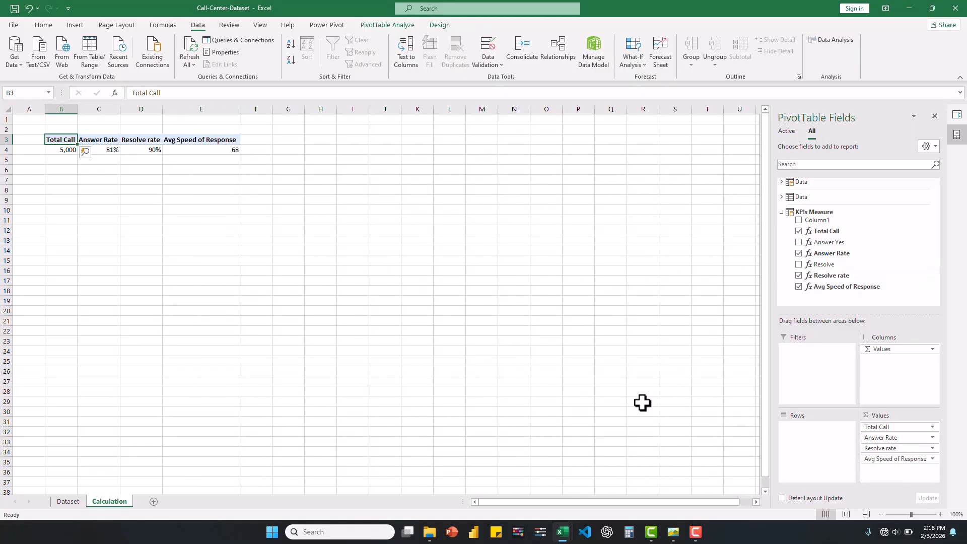
# Check the reference dashboard image, then start a new measure named "Avg Talk Duration" in the KPIs Measure table
pyautogui.click(670, 539)
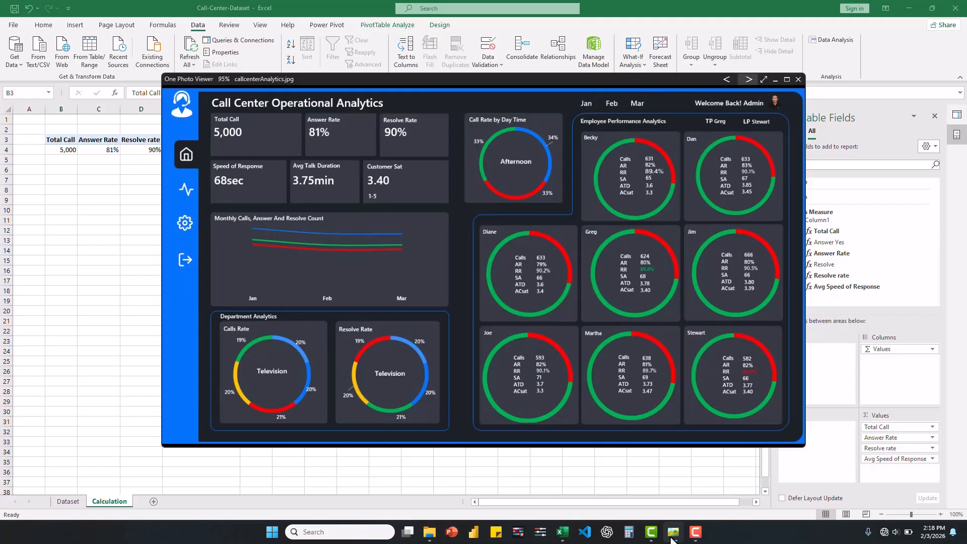
pyautogui.click(671, 539)
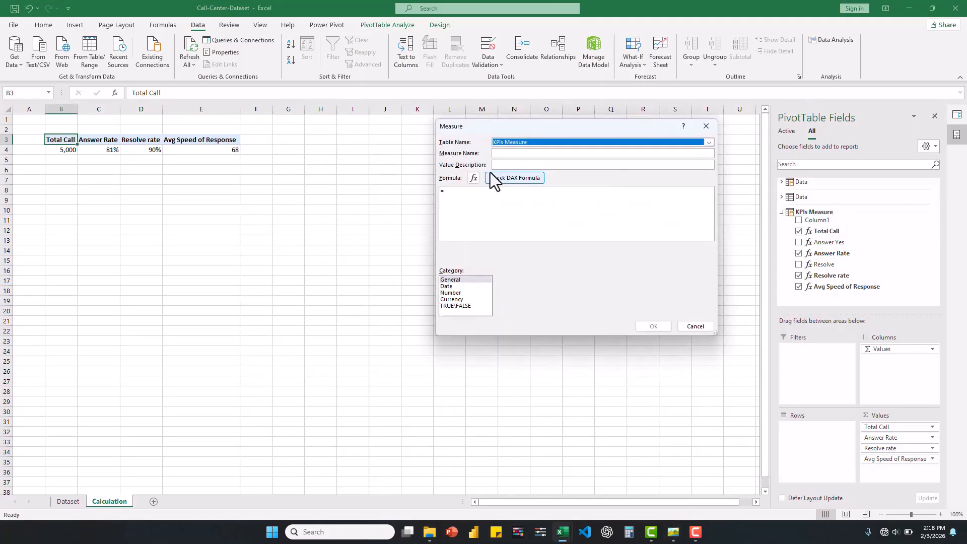
pyautogui.click(509, 155)
pyautogui.write('Avg Talk Duration')
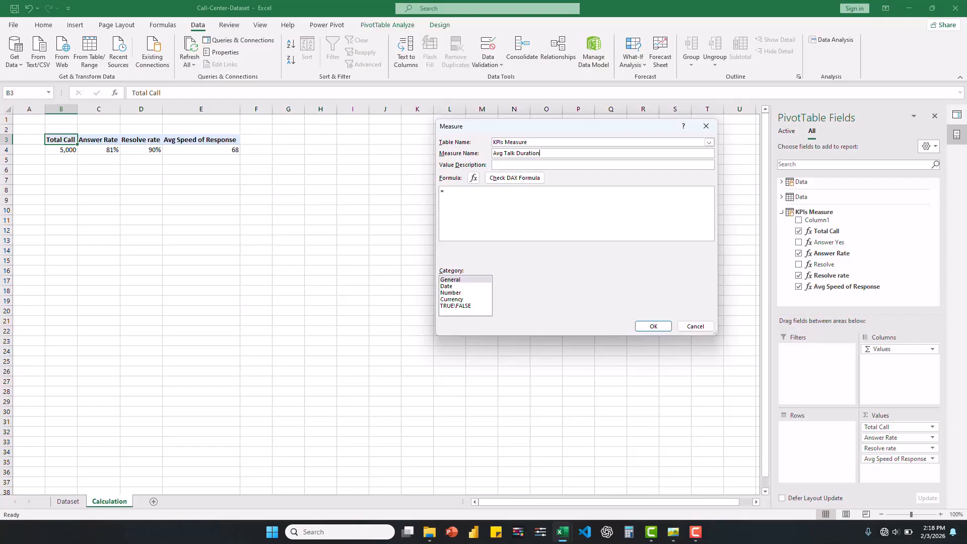
# Enter the formula =AVERAGE(Data[Talk Duration]) for the Avg Talk Duration measure
pyautogui.click(447, 190)
pyautogui.write('AVER')
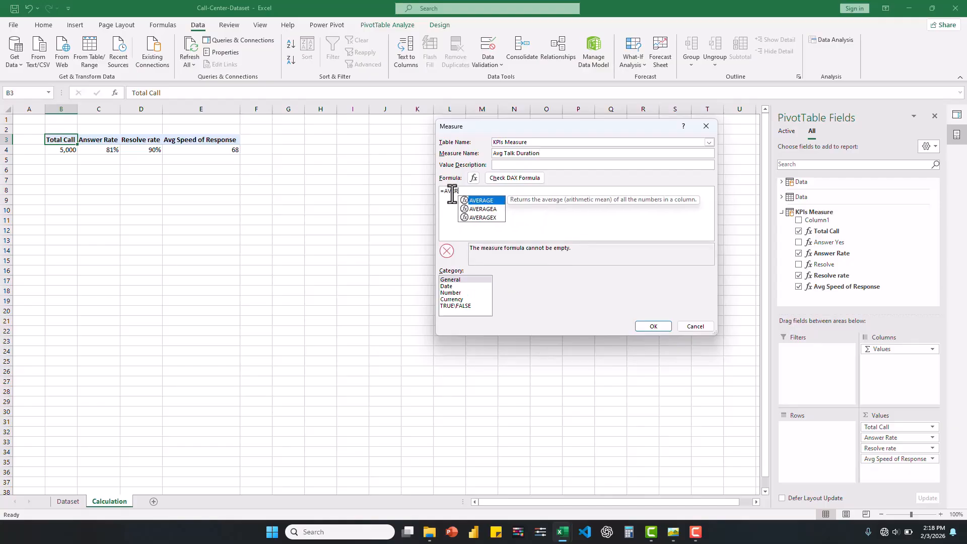
pyautogui.doubleClick(482, 199)
pyautogui.write('ta')
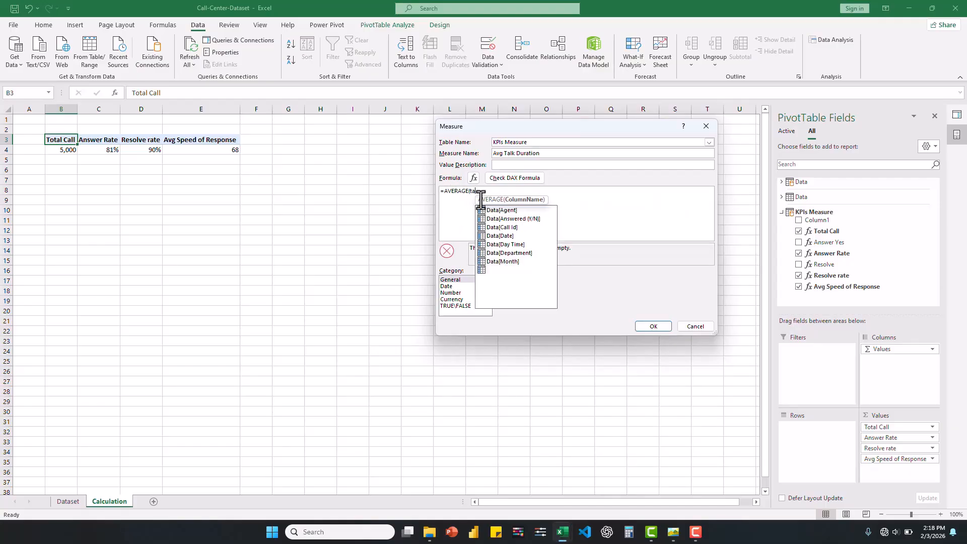
pyautogui.write('lk')
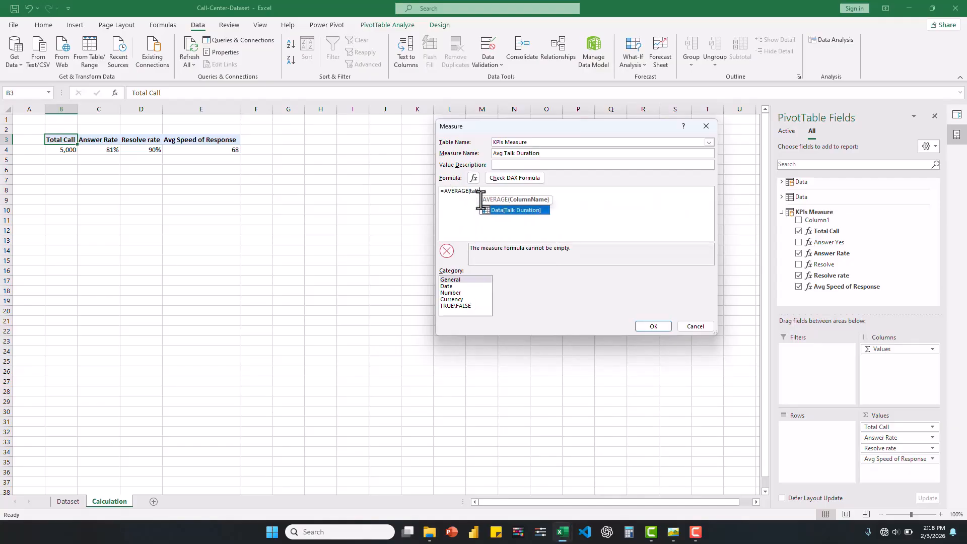
pyautogui.doubleClick(512, 210)
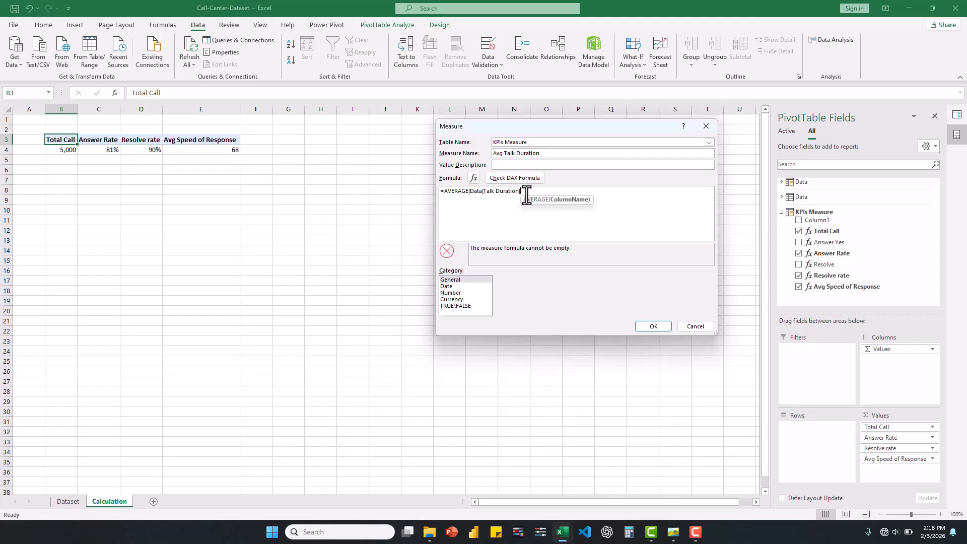
pyautogui.write(')')
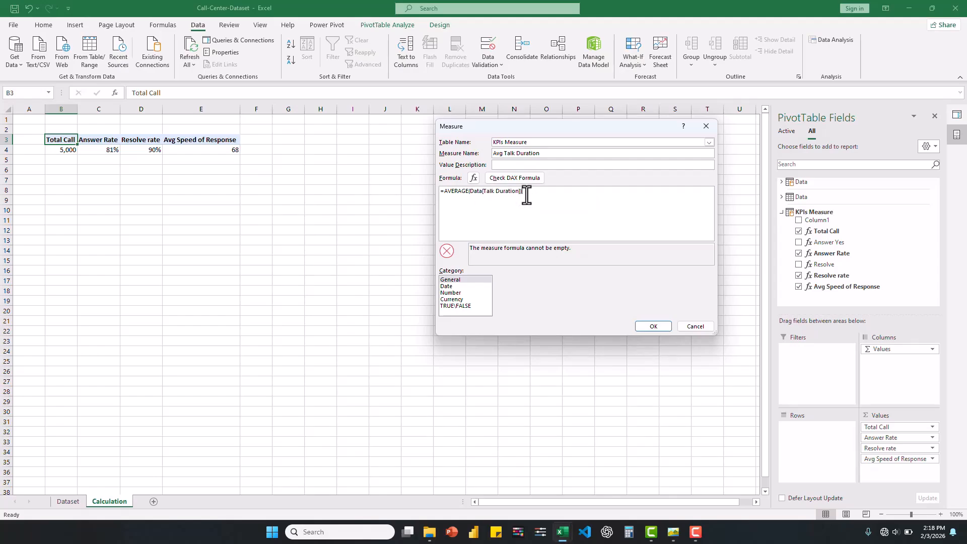
# Format Avg Talk Duration as a decimal number with 2 decimal places and add it to the PivotTable values
pyautogui.click(453, 293)
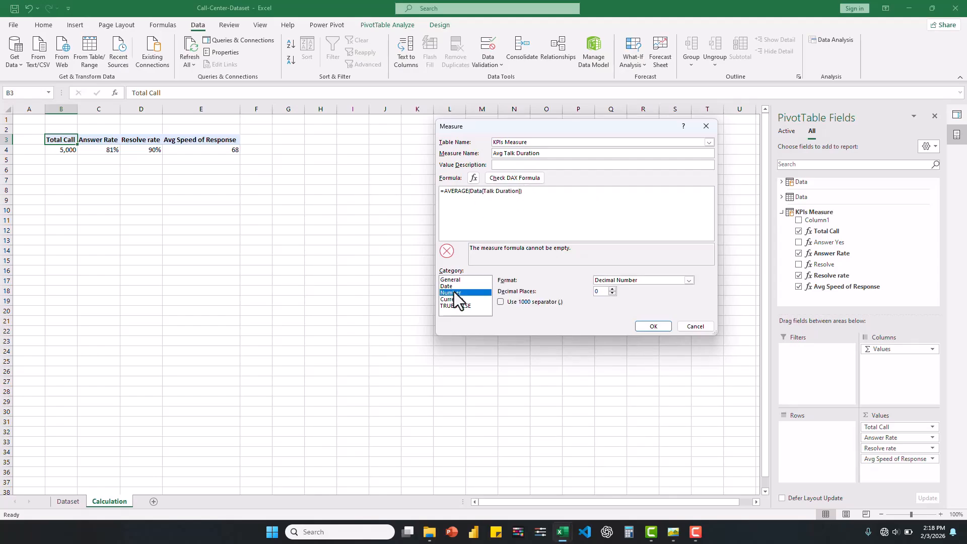
pyautogui.click(612, 289)
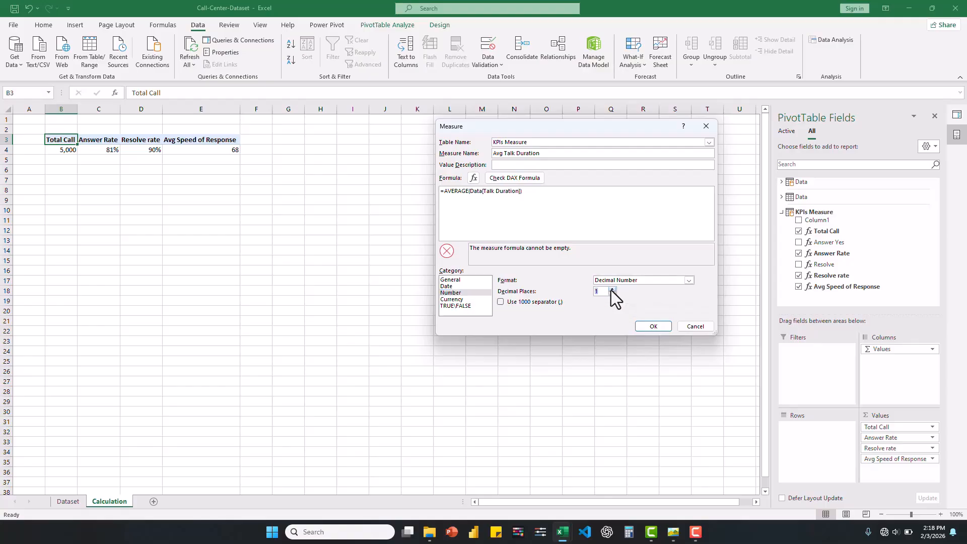
pyautogui.click(651, 325)
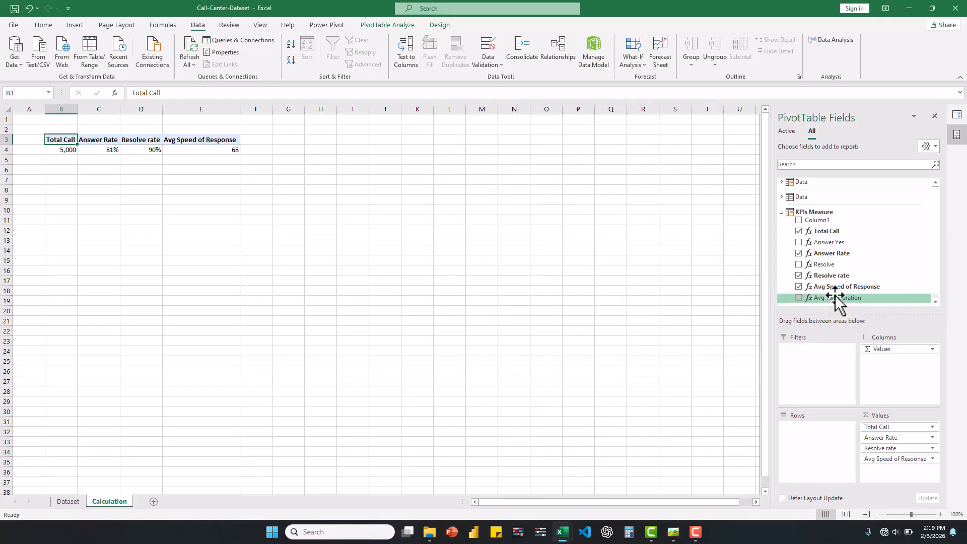
pyautogui.moveTo(835, 297); pyautogui.dragTo(903, 473)
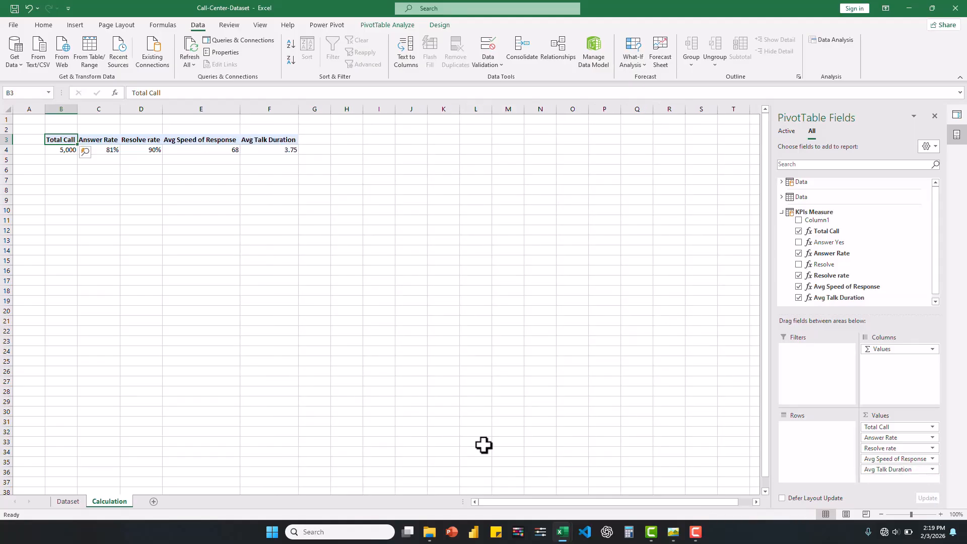
# Start a new measure named "Avg Csat" in the KPIs Measure table
pyautogui.rightClick(819, 213)
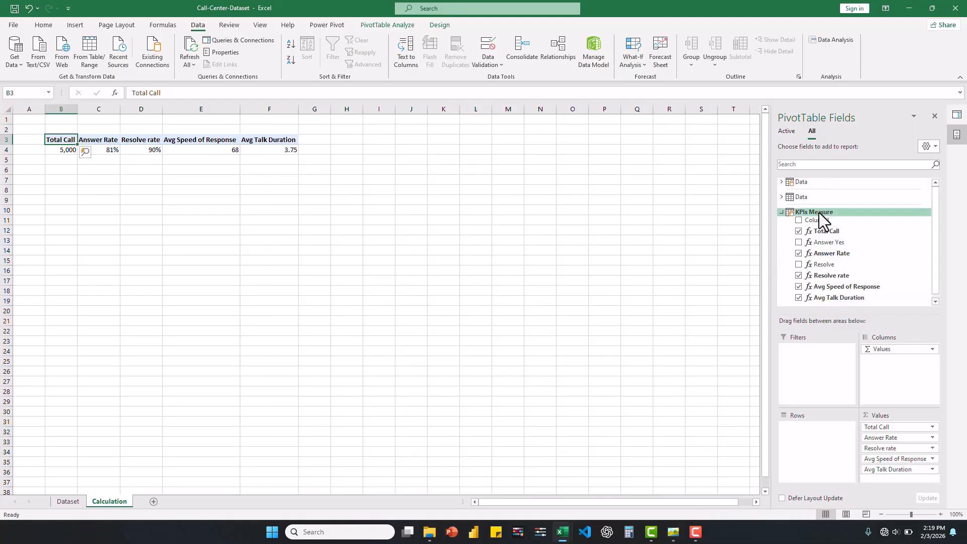
pyautogui.click(842, 219)
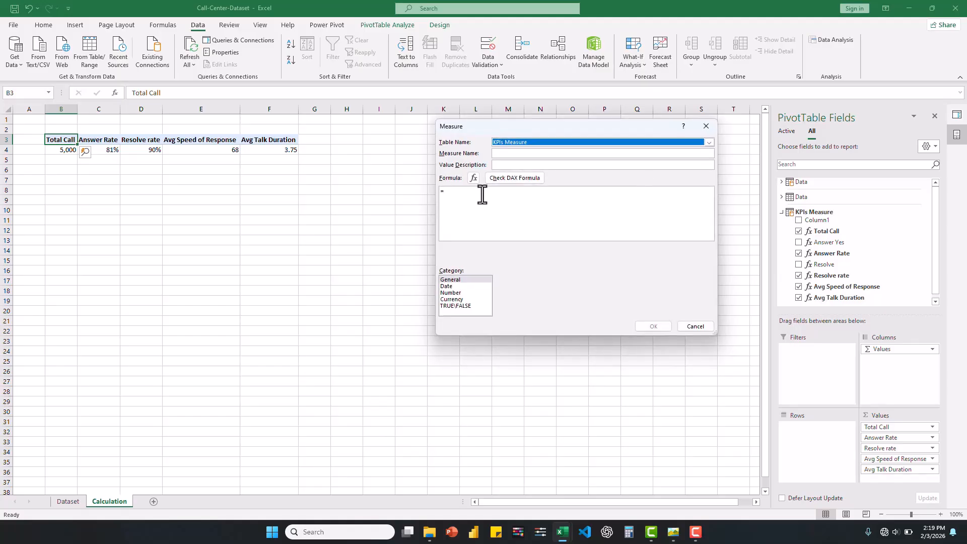
pyautogui.click(513, 153)
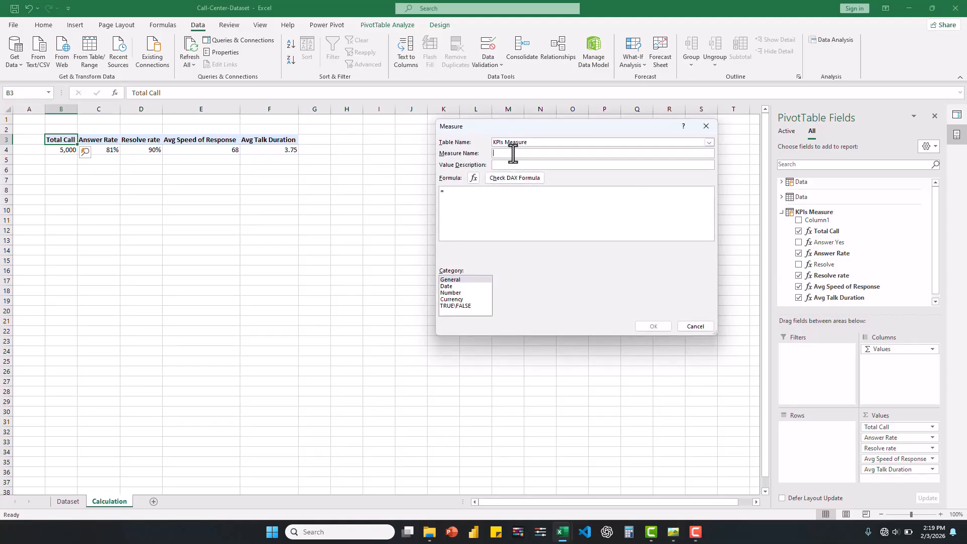
pyautogui.write('Csat')
pyautogui.click(495, 154)
pyautogui.write('vg')
# Enter the formula =AVERAGE(Data[Satisfaction rating]) for the Avg Csat measure
pyautogui.click(458, 192)
pyautogui.write('Ave')
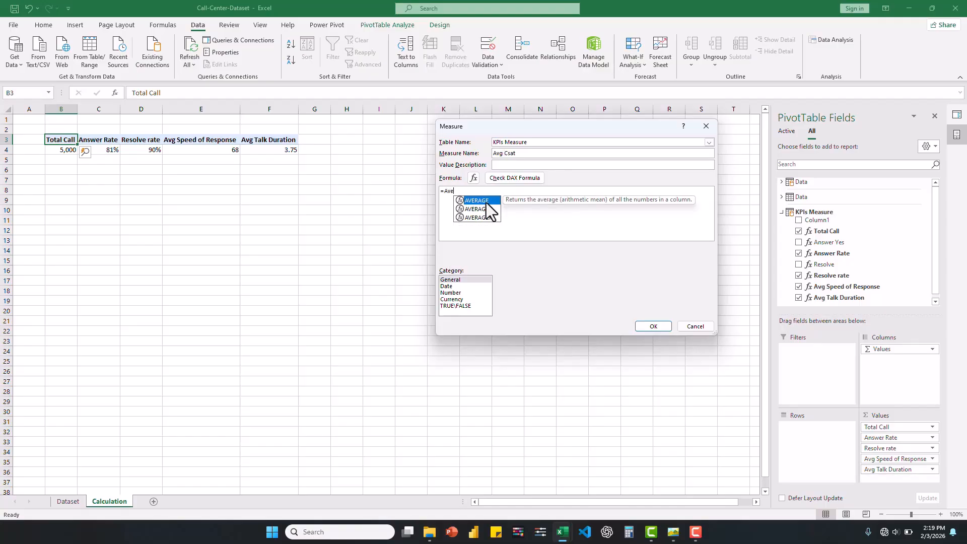
pyautogui.doubleClick(484, 201)
pyautogui.write('sat')
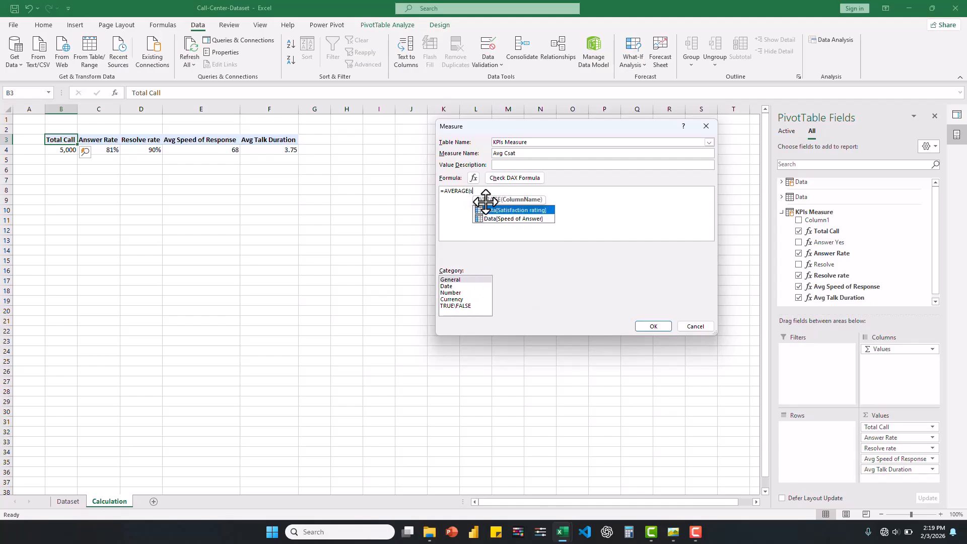
pyautogui.doubleClick(518, 210)
pyautogui.write('))')
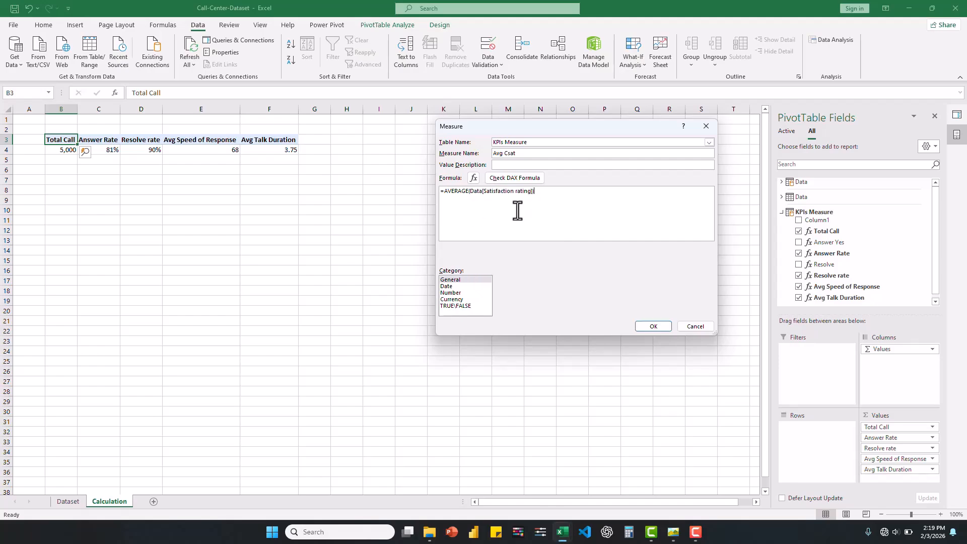
# Format Avg Csat as a decimal number with 2 decimal places and add it to the PivotTable values
pyautogui.click(456, 292)
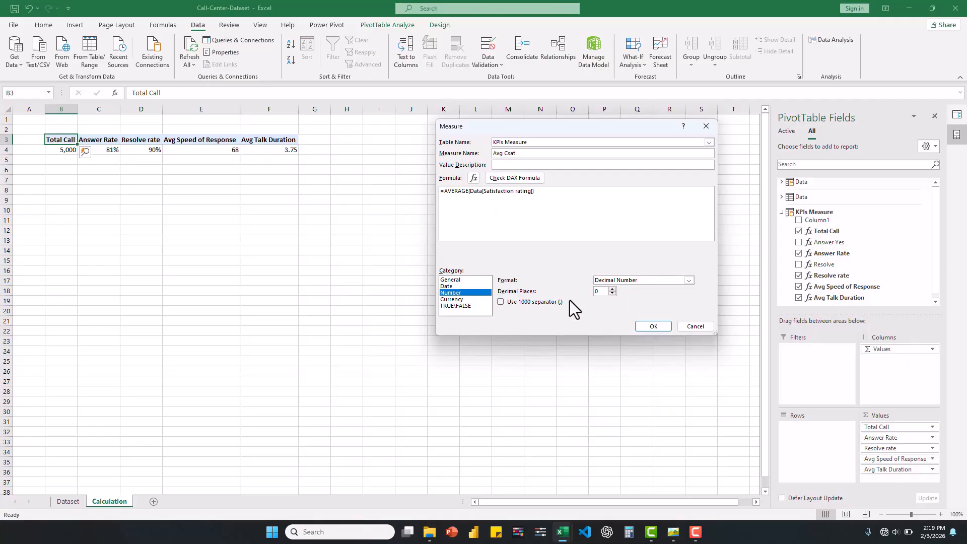
pyautogui.doubleClick(611, 289)
pyautogui.click(651, 327)
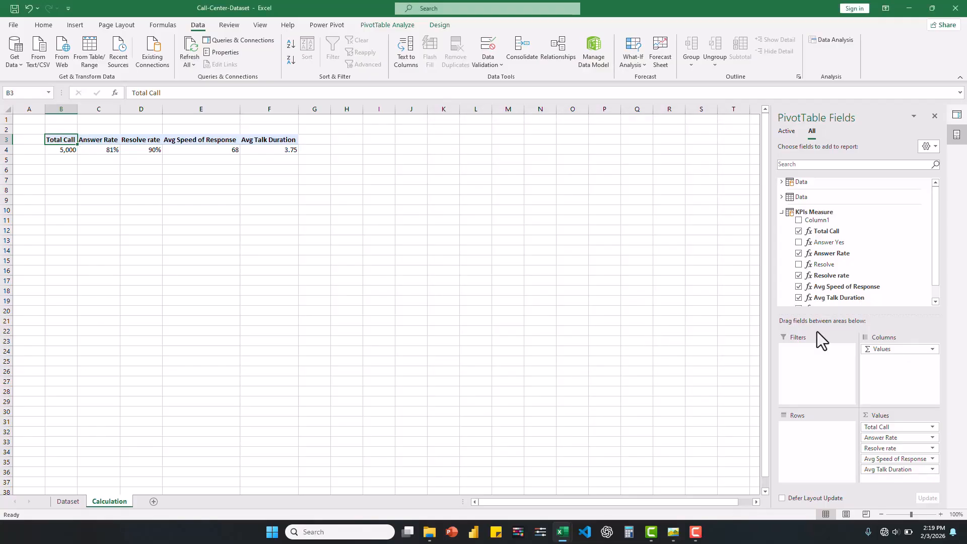
pyautogui.scroll(-1, 827, 300)
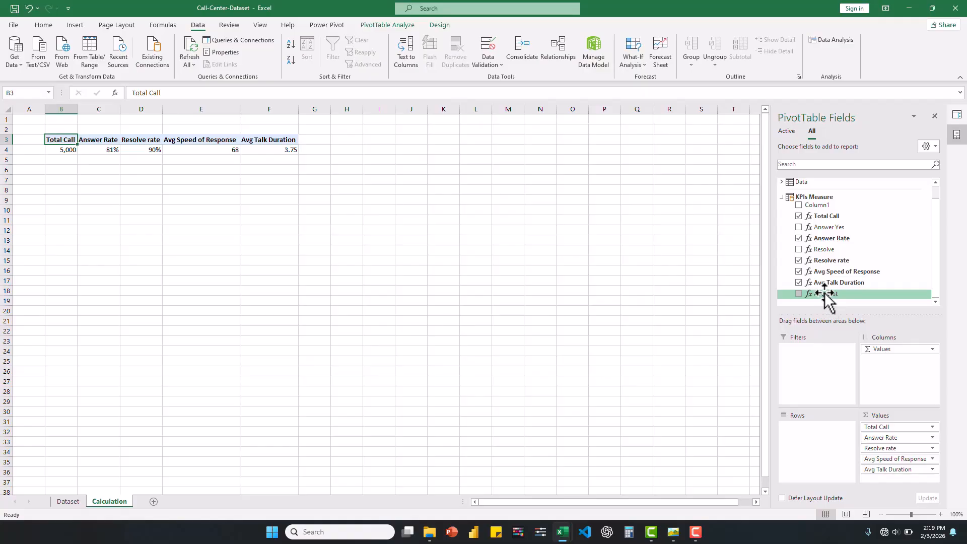
pyautogui.moveTo(826, 294); pyautogui.dragTo(895, 479)
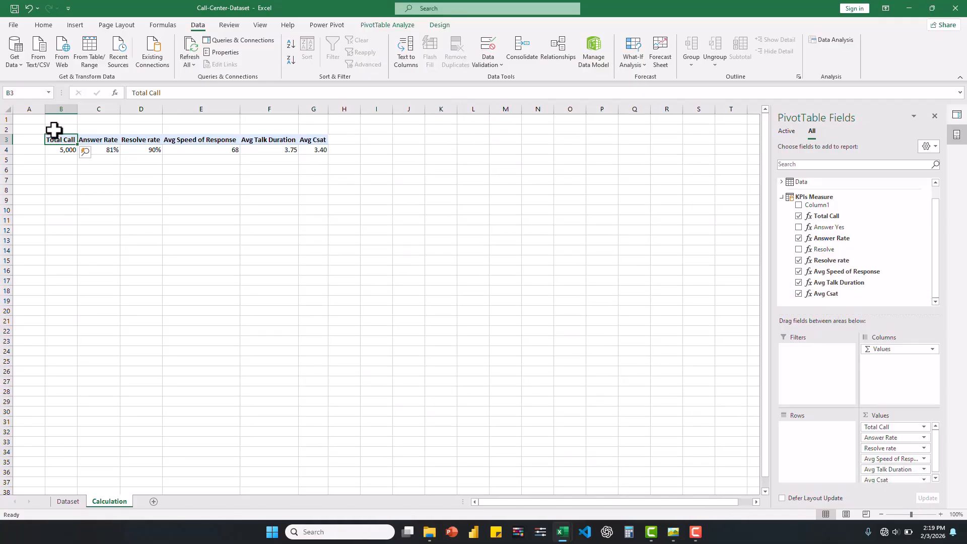
# Merge and center cells B2:G2 above the PivotTable and fill them with yellow
pyautogui.moveTo(54, 129); pyautogui.dragTo(322, 130)
pyautogui.click(44, 26)
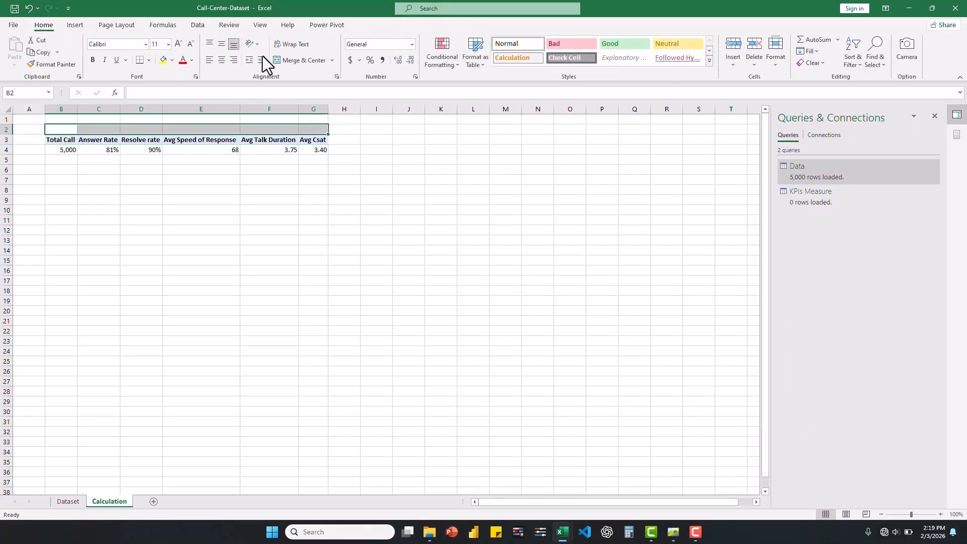
pyautogui.click(292, 61)
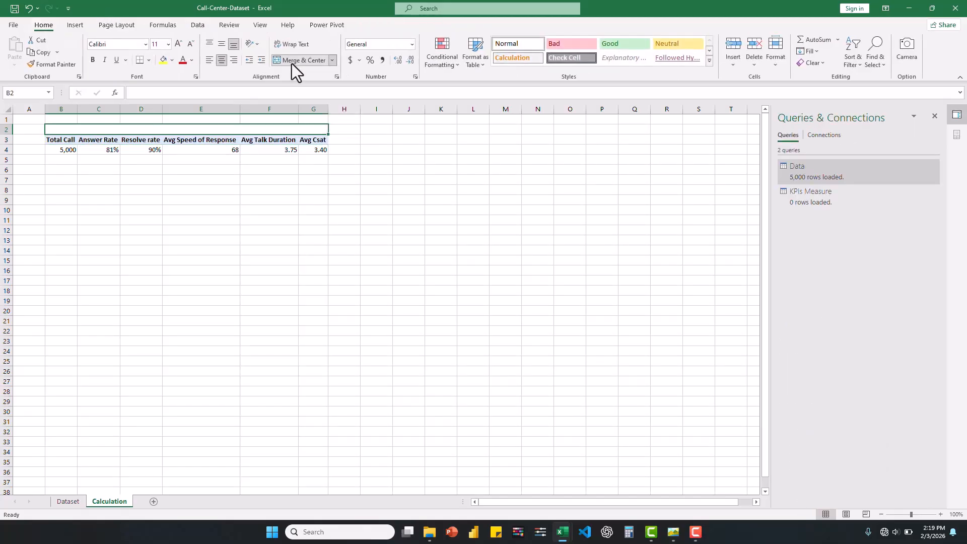
pyautogui.click(162, 60)
# Enter the title "Main KPIs" in the merged yellow cell and make it bold at font size 10
pyautogui.doubleClick(184, 131)
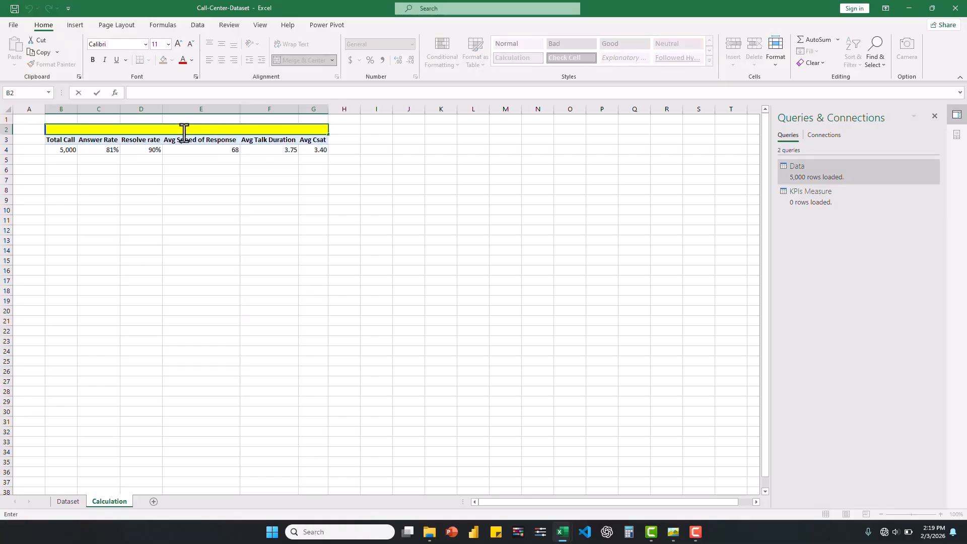
pyautogui.write('Main KPIs')
pyautogui.press('Return')
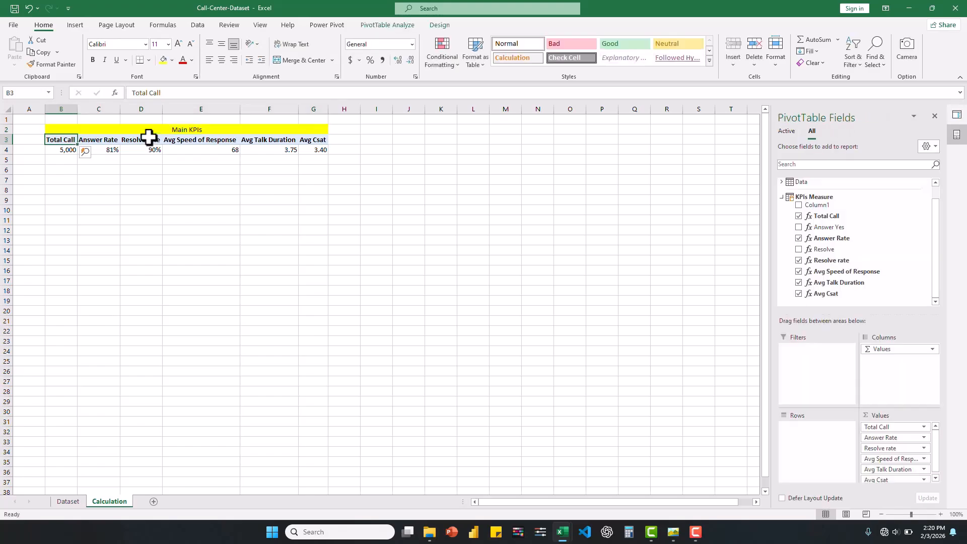
pyautogui.click(169, 132)
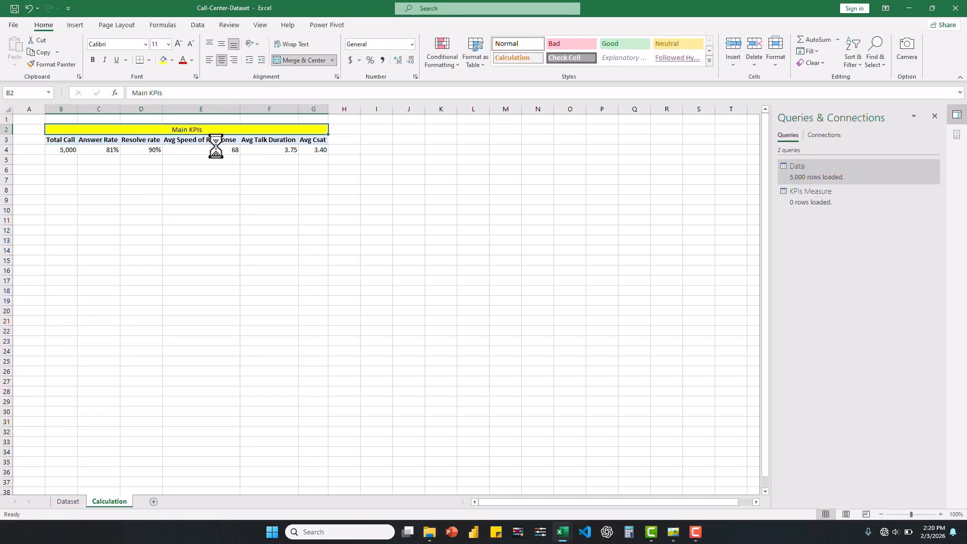
pyautogui.hotkey('ctrl', 'b')
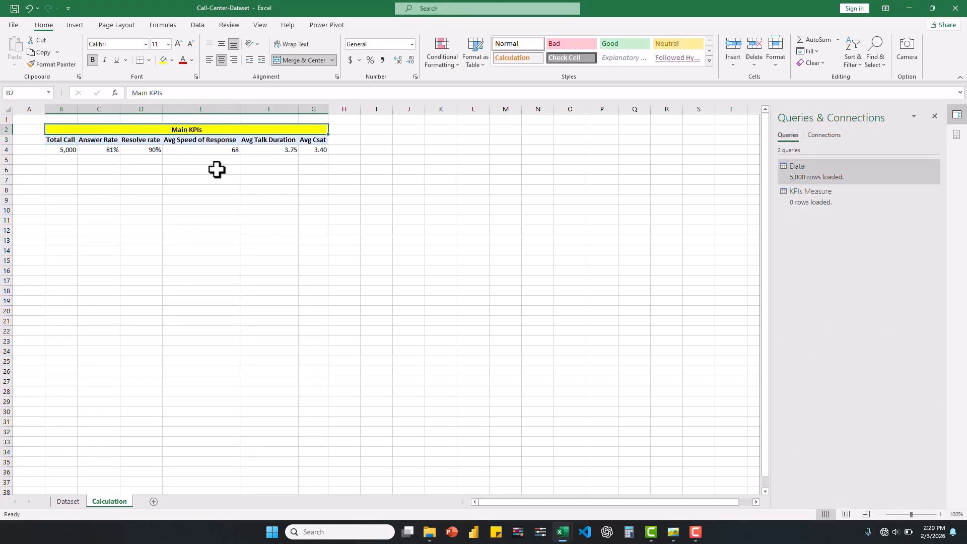
pyautogui.click(190, 45)
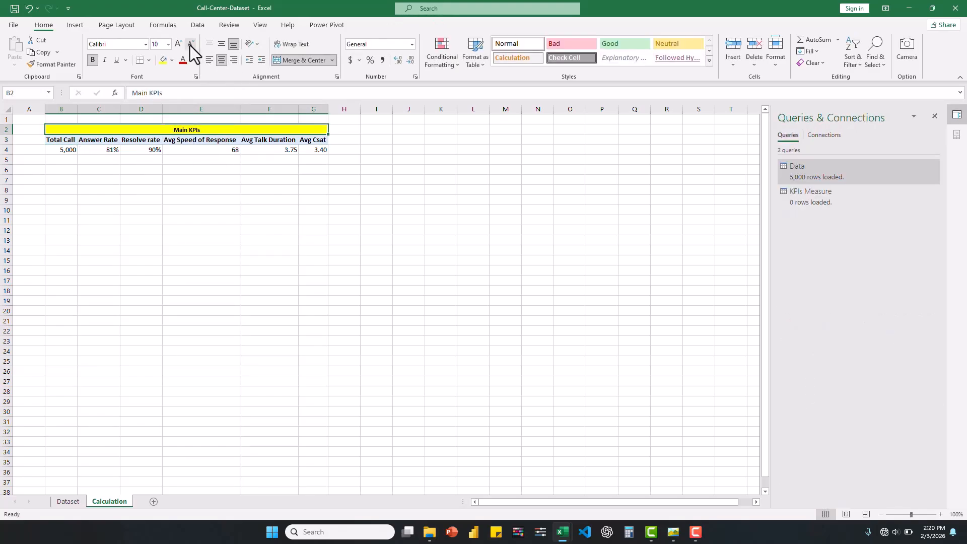
pyautogui.click(161, 191)
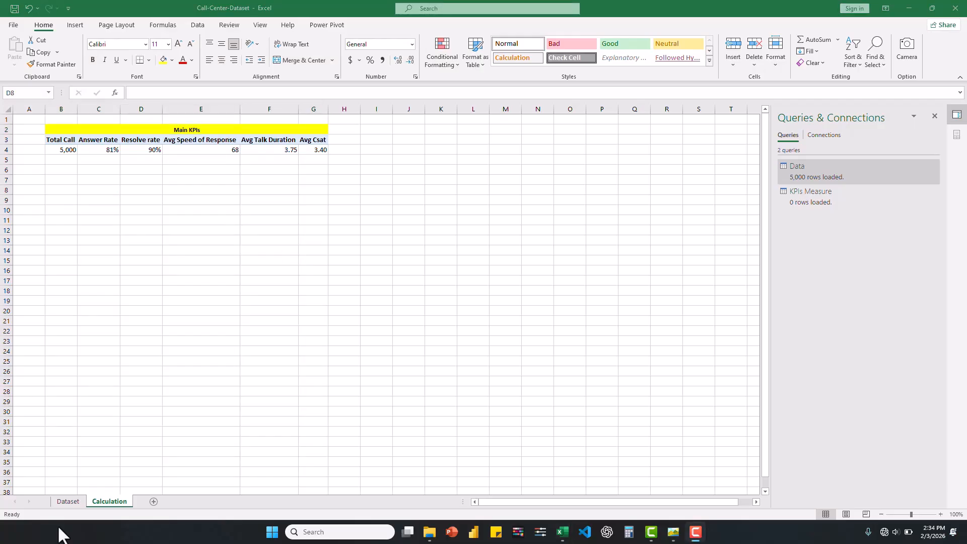
# Copy the Main KPIs PivotTable in B3:G4 and paste the copy at cell B7
pyautogui.click(62, 143)
pyautogui.click(59, 139)
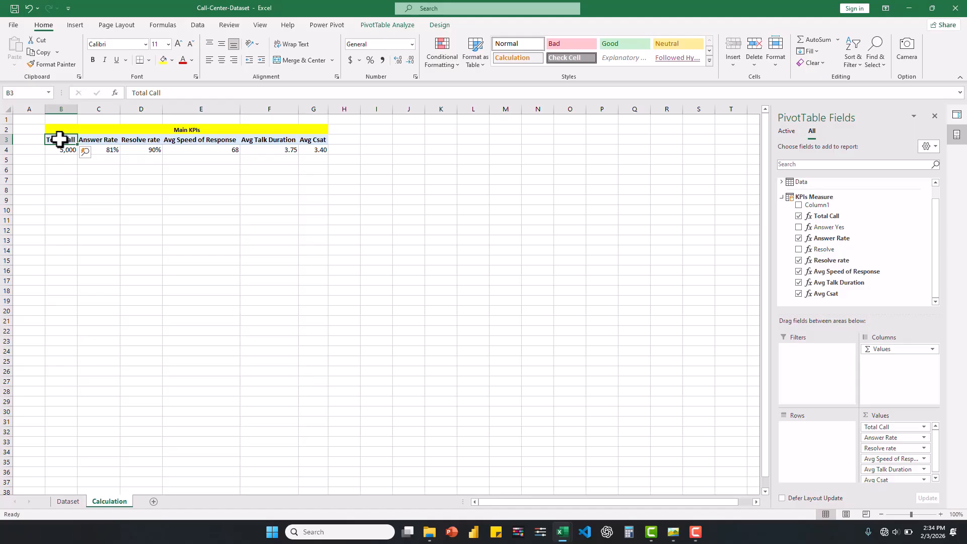
pyautogui.moveTo(64, 141); pyautogui.dragTo(317, 147)
pyautogui.hotkey('ctrl', 'c')
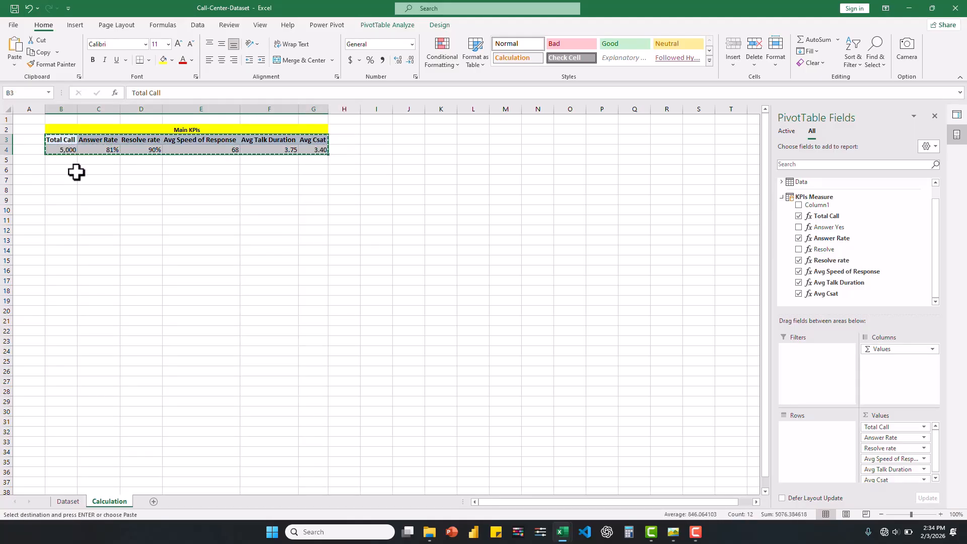
pyautogui.click(59, 179)
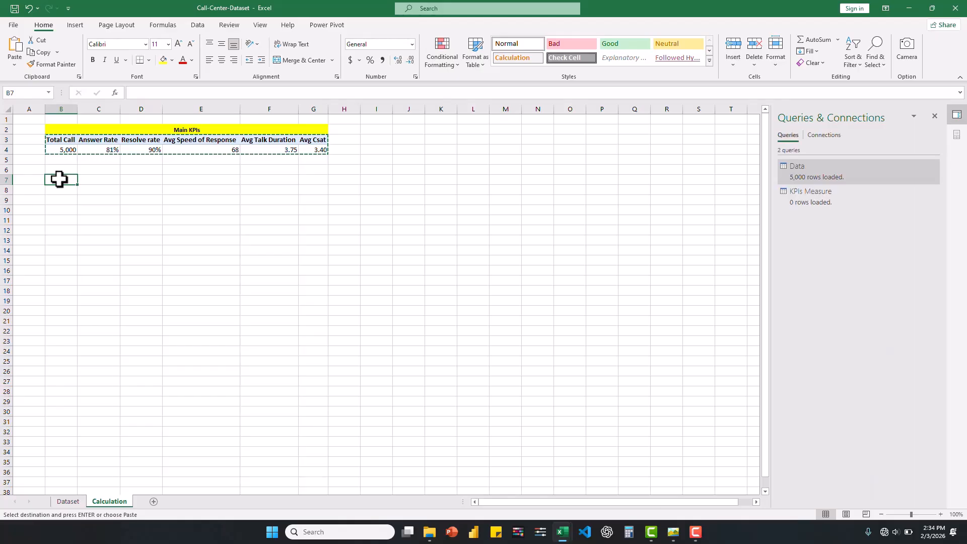
pyautogui.hotkey('ctrl', 'v')
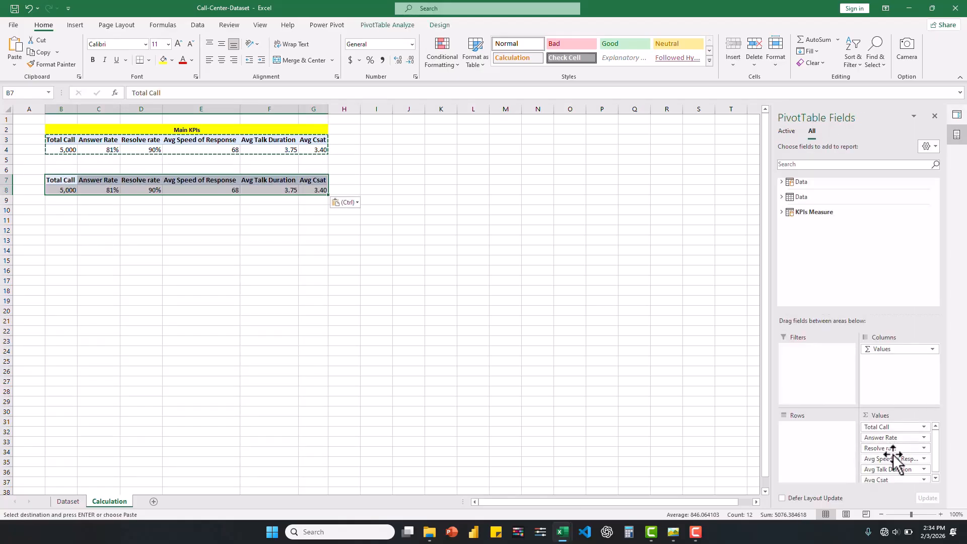
# Remove Answer Rate, Resolve rate, Avg Speed of Response, Avg Talk Duration and Avg Csat from the copied PivotTable's values
pyautogui.moveTo(891, 438); pyautogui.dragTo(655, 442)
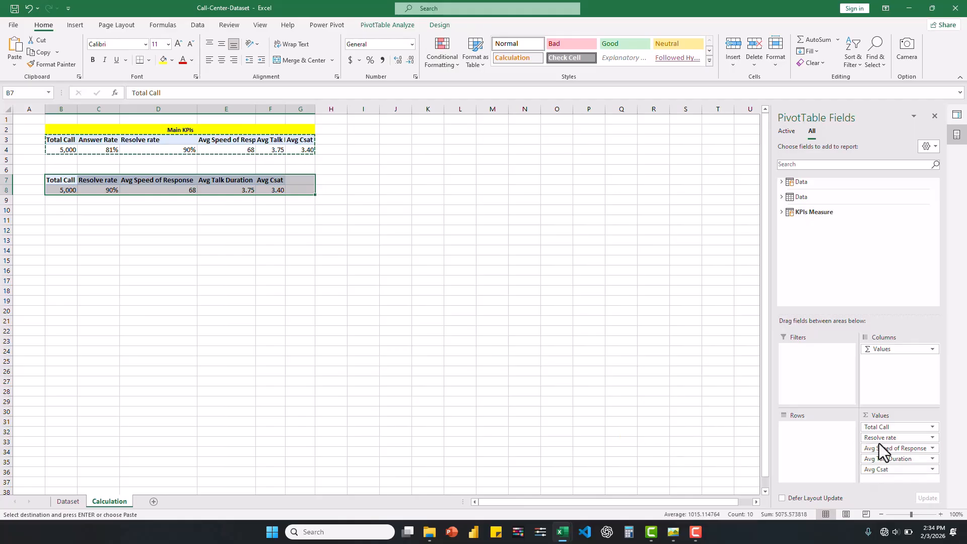
pyautogui.moveTo(886, 437); pyautogui.dragTo(671, 413)
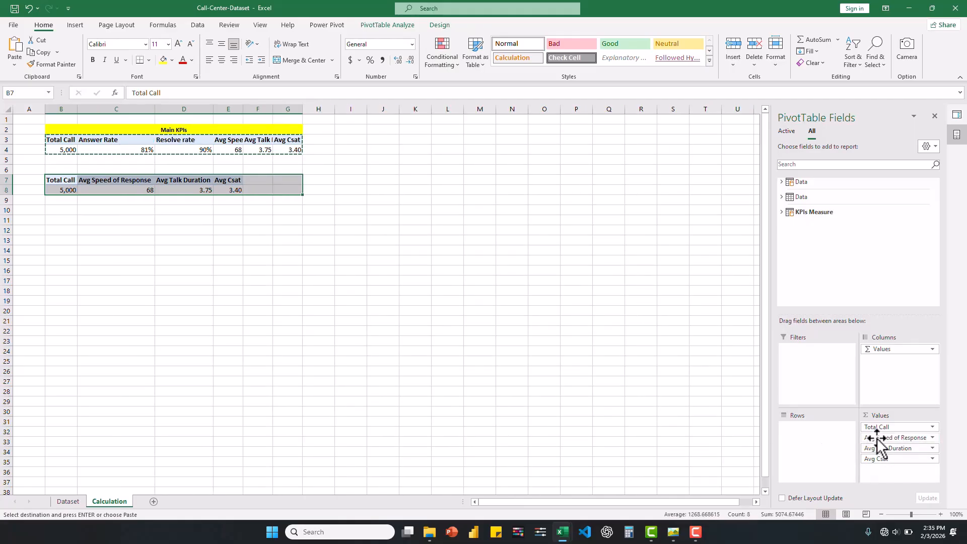
pyautogui.moveTo(878, 437); pyautogui.dragTo(624, 415)
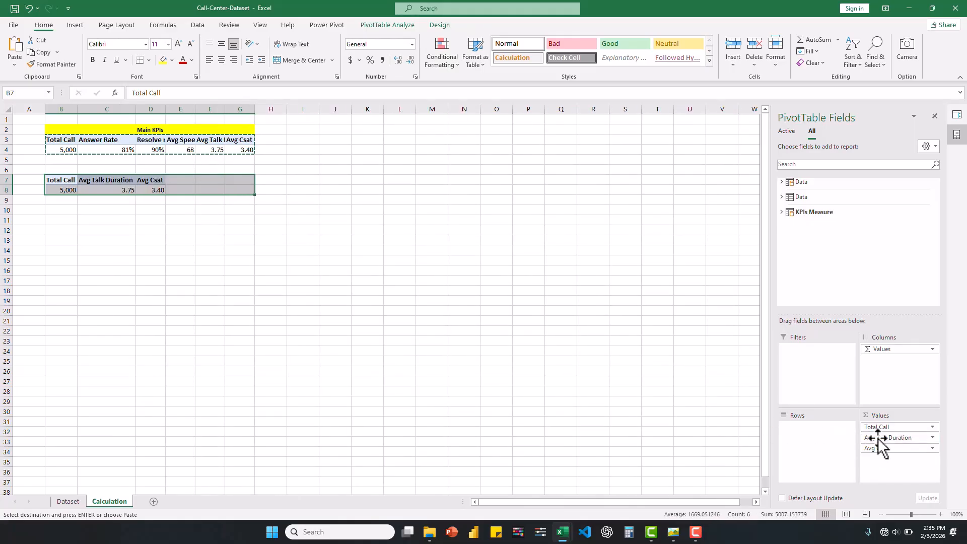
pyautogui.moveTo(879, 438); pyautogui.dragTo(663, 433)
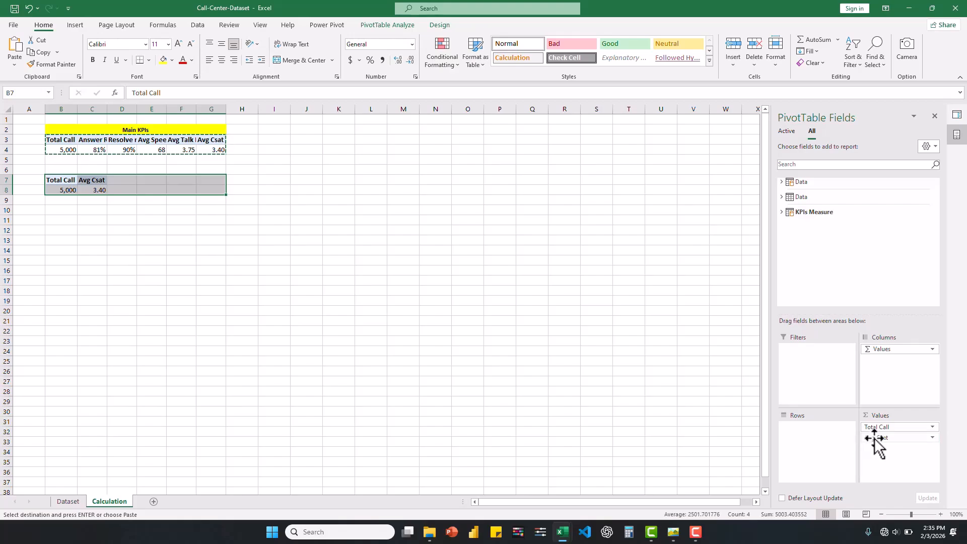
pyautogui.moveTo(876, 443); pyautogui.dragTo(620, 433)
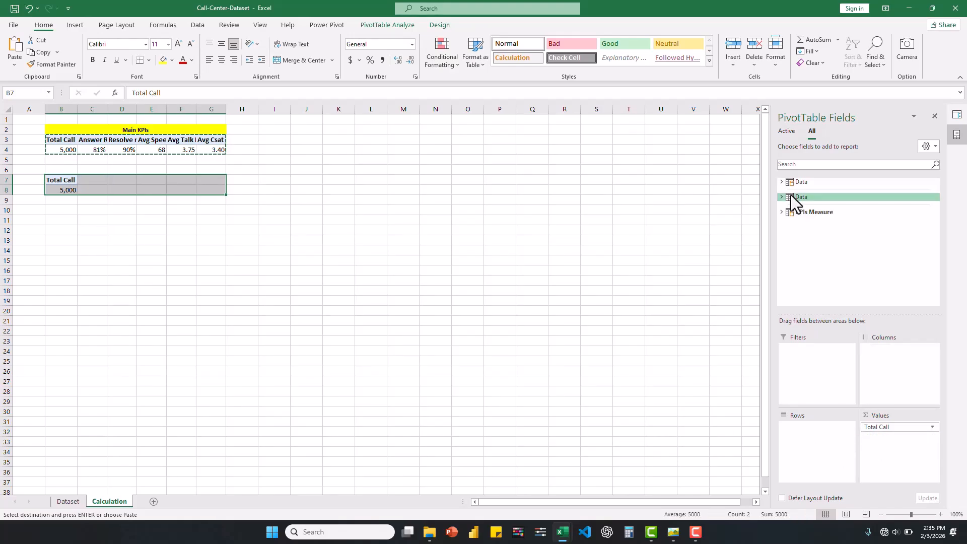
# Add the Answer Yes and Resolve measures from KPIs Measure to the values of the PivotTable at B7
pyautogui.click(781, 212)
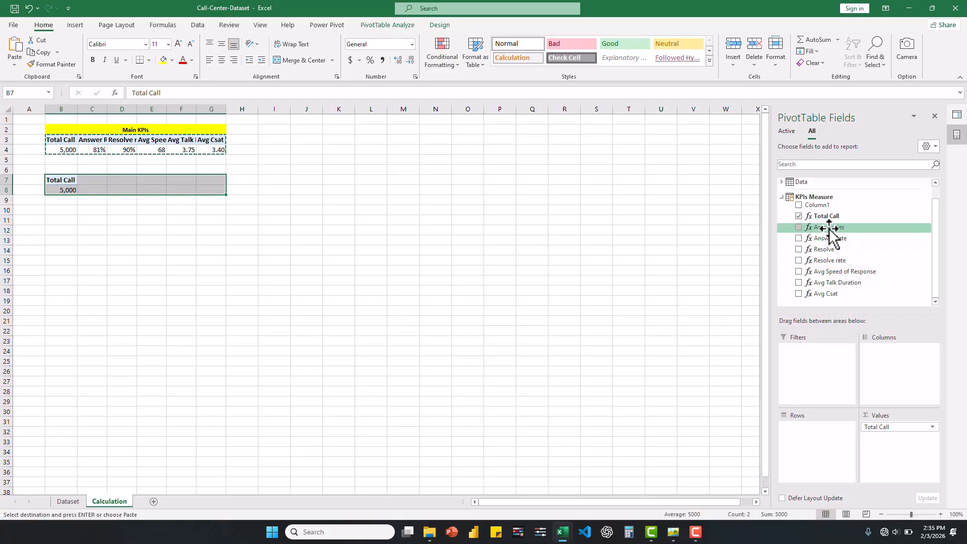
pyautogui.moveTo(829, 229); pyautogui.dragTo(891, 444)
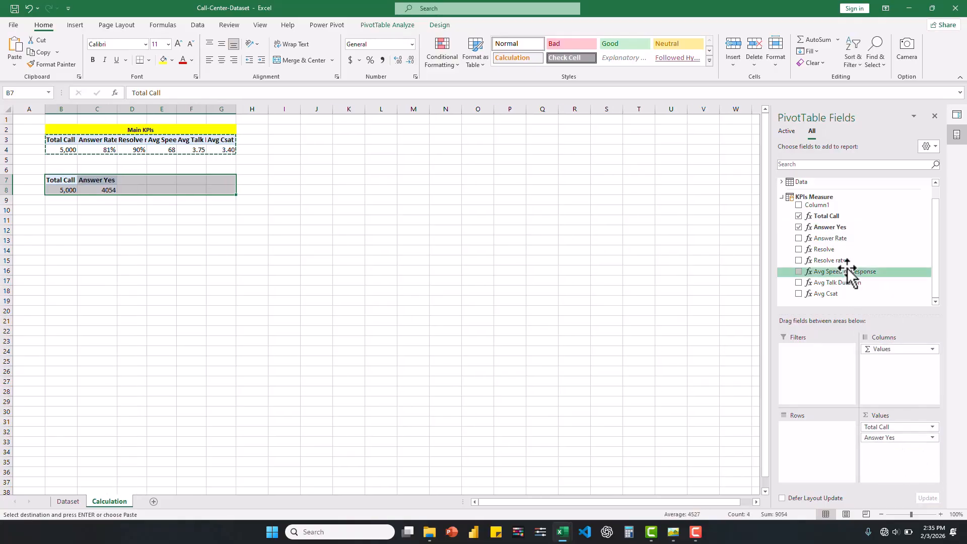
pyautogui.moveTo(826, 250); pyautogui.dragTo(893, 448)
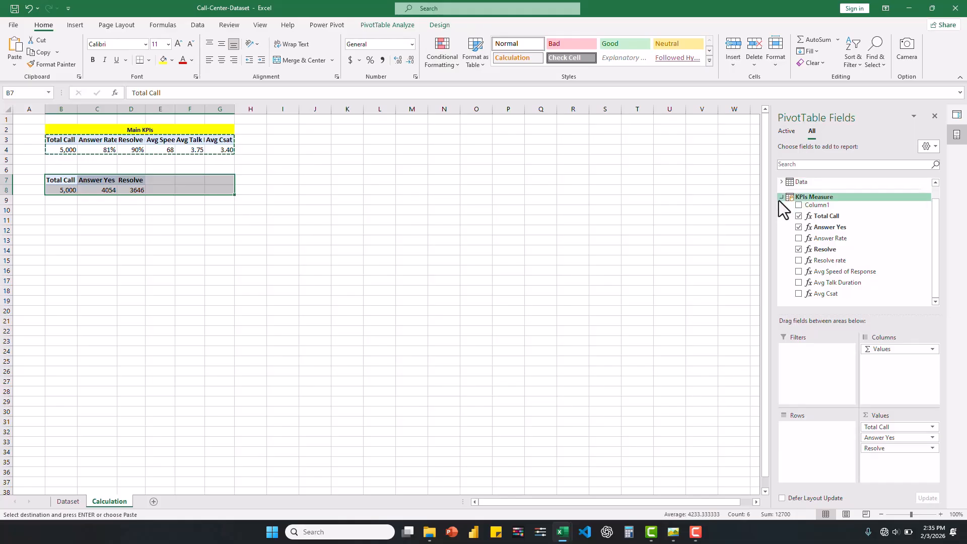
# Add the Month field from the Data table to the rows of the PivotTable at B7
pyautogui.moveTo(937, 219); pyautogui.dragTo(934, 208)
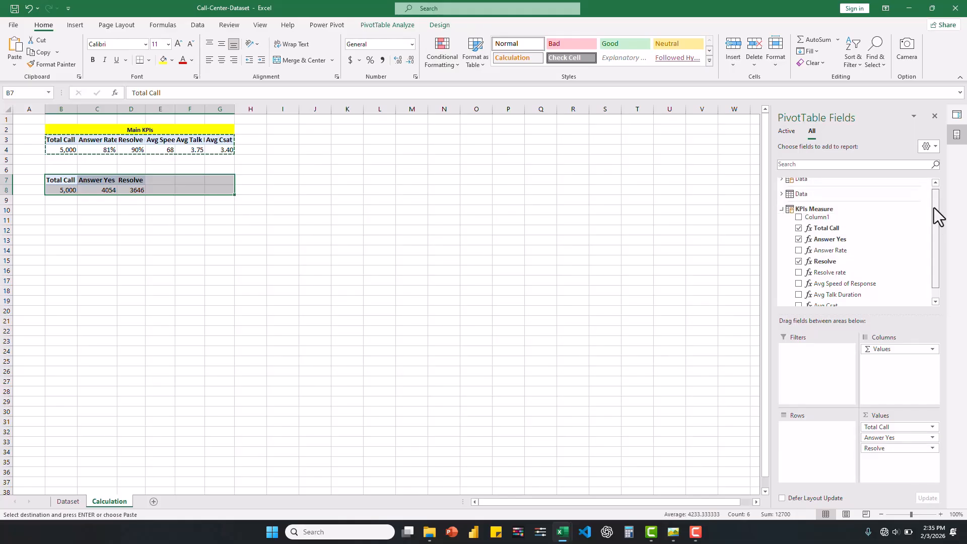
pyautogui.click(780, 213)
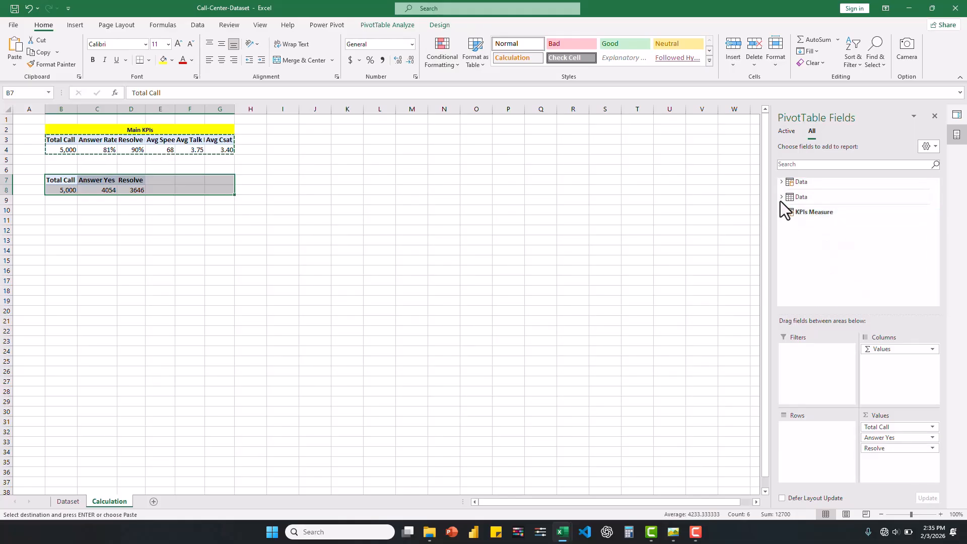
pyautogui.click(781, 183)
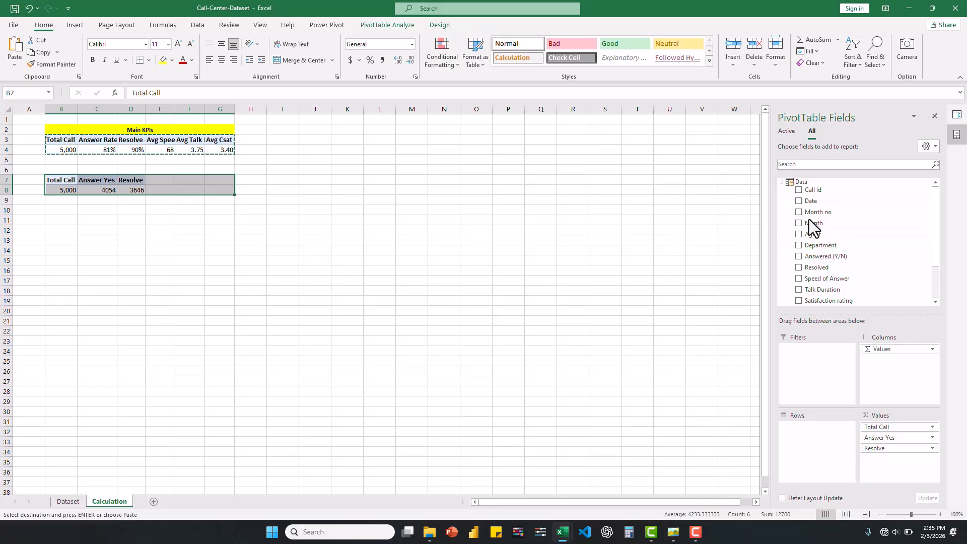
pyautogui.moveTo(809, 222); pyautogui.dragTo(827, 438)
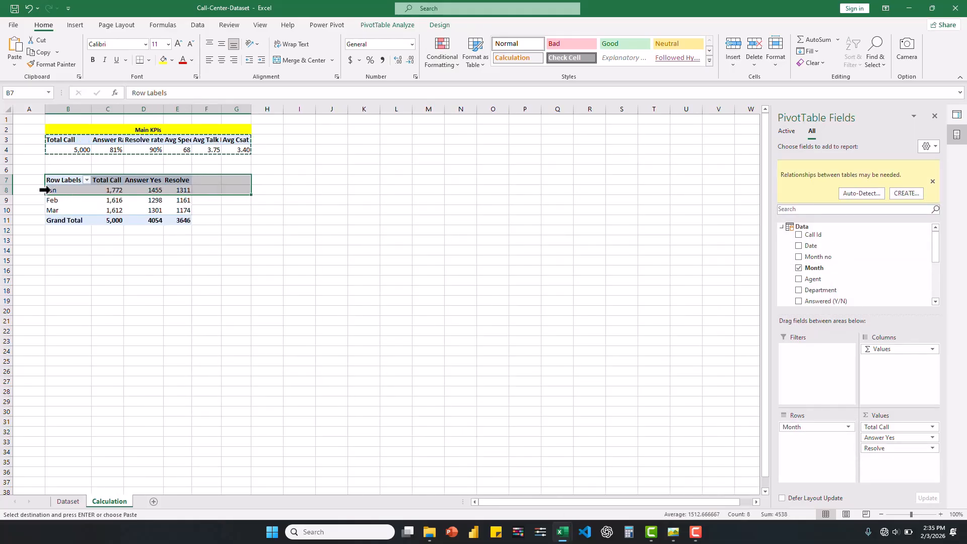
# Remove the Grand Total row from the monthly PivotTable
pyautogui.click(61, 220)
pyautogui.rightClick(62, 220)
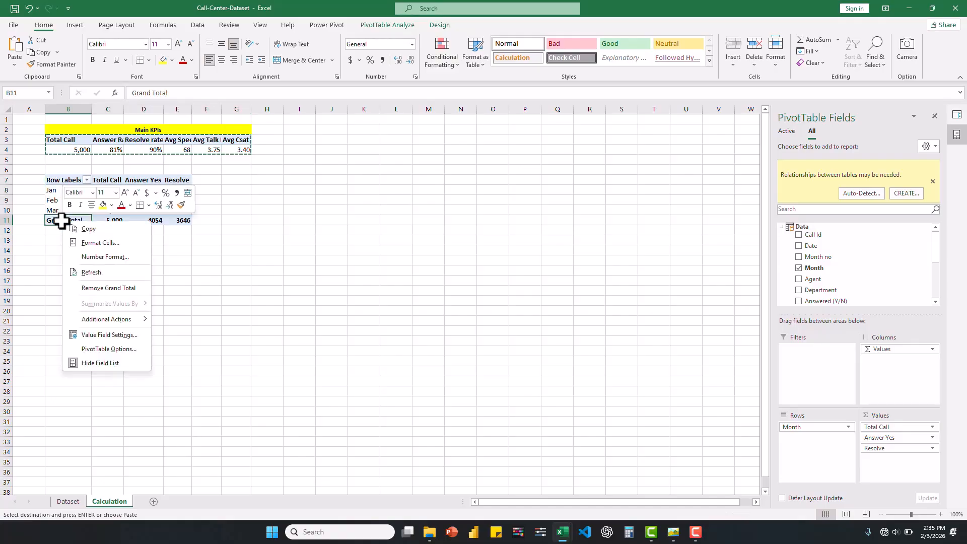
pyautogui.click(102, 283)
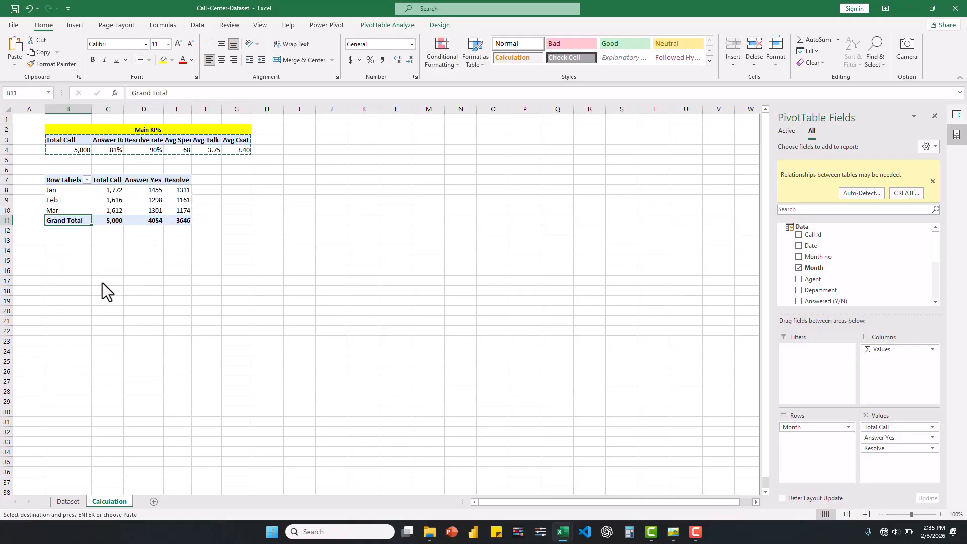
pyautogui.click(364, 348)
# Merge and center cells B6:E6 above the monthly PivotTable and enter the title "Monthly Call, Anwser and Resolve Count"
pyautogui.click(60, 170)
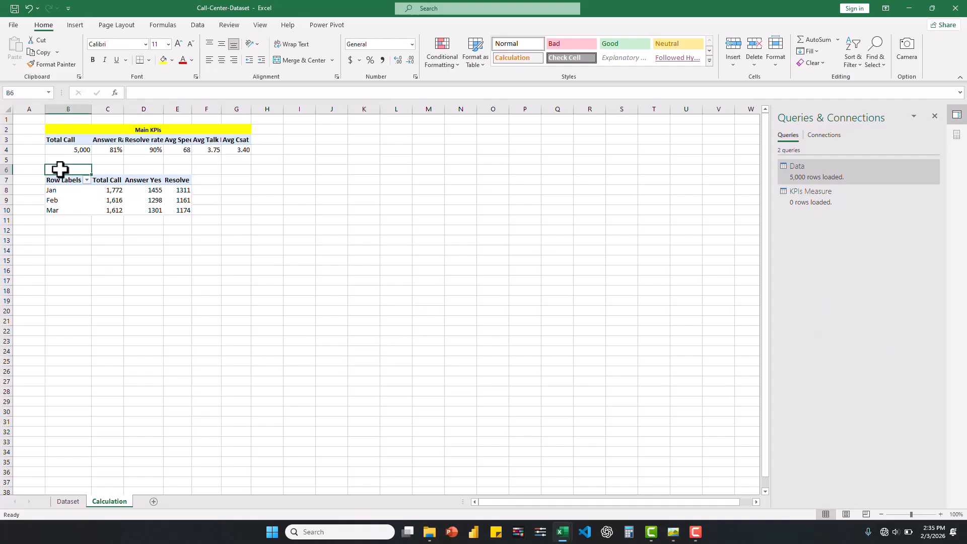
pyautogui.moveTo(60, 169); pyautogui.dragTo(180, 171)
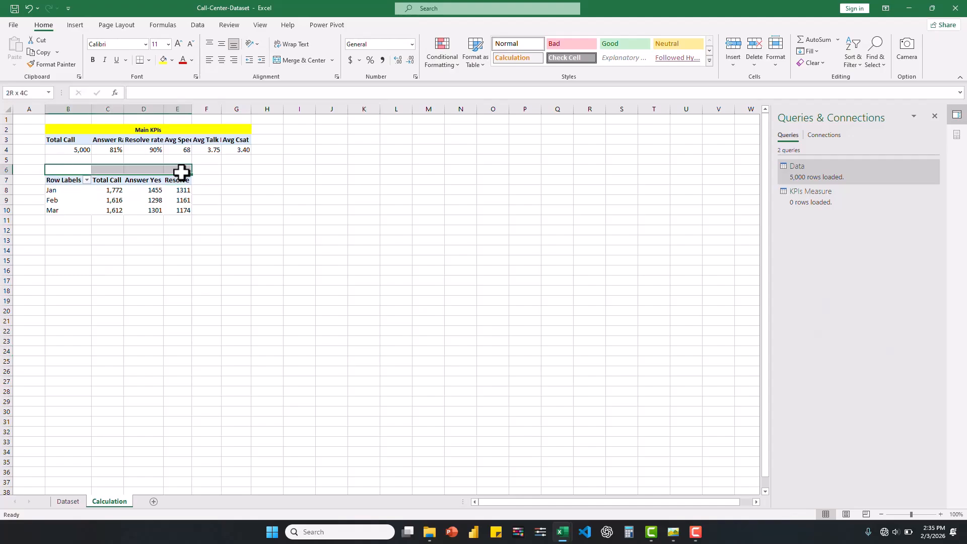
pyautogui.click(299, 60)
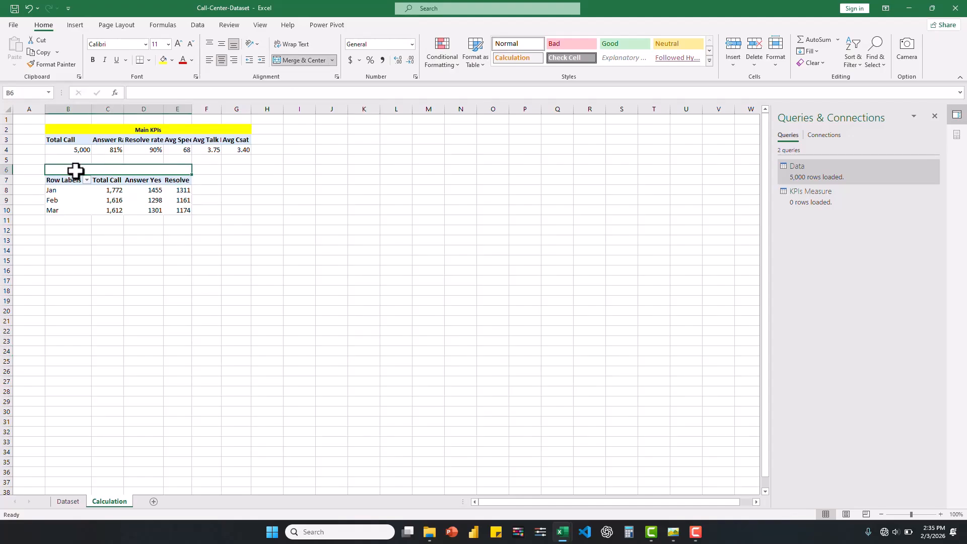
pyautogui.write('Monthly Ca')
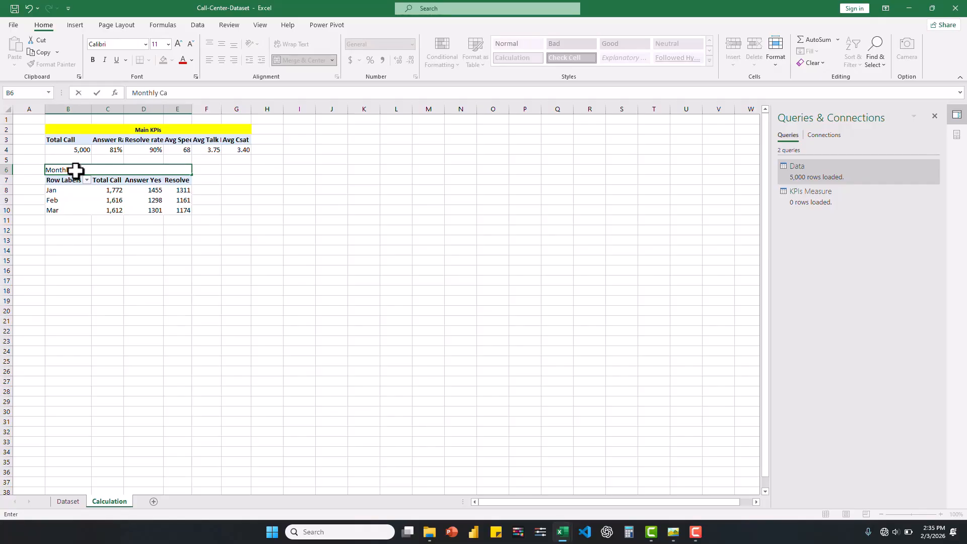
pyautogui.write('ll, answ')
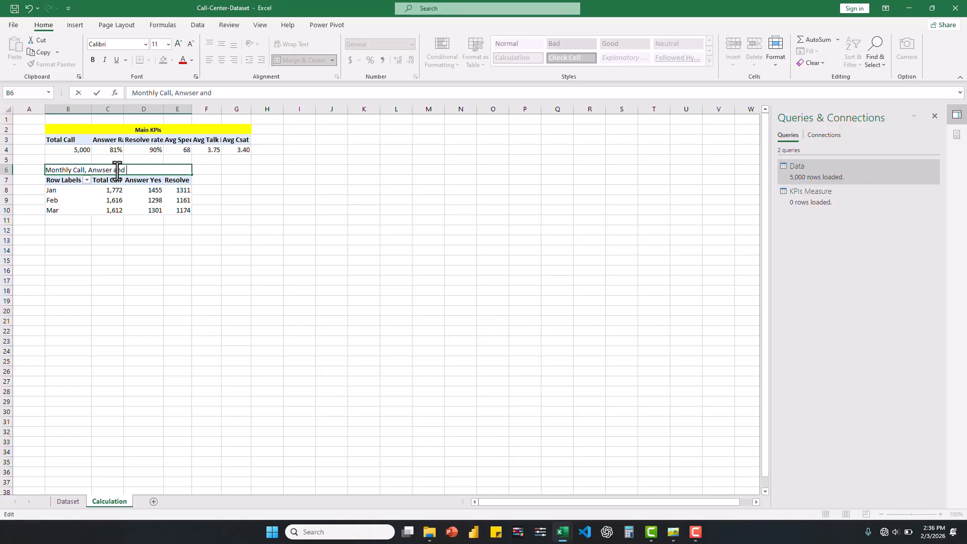
pyautogui.write('Resolve Count')
pyautogui.press('Return')
# Format the merged monthly title in B6 with a yellow fill, bold text and font size 10
pyautogui.click(67, 169)
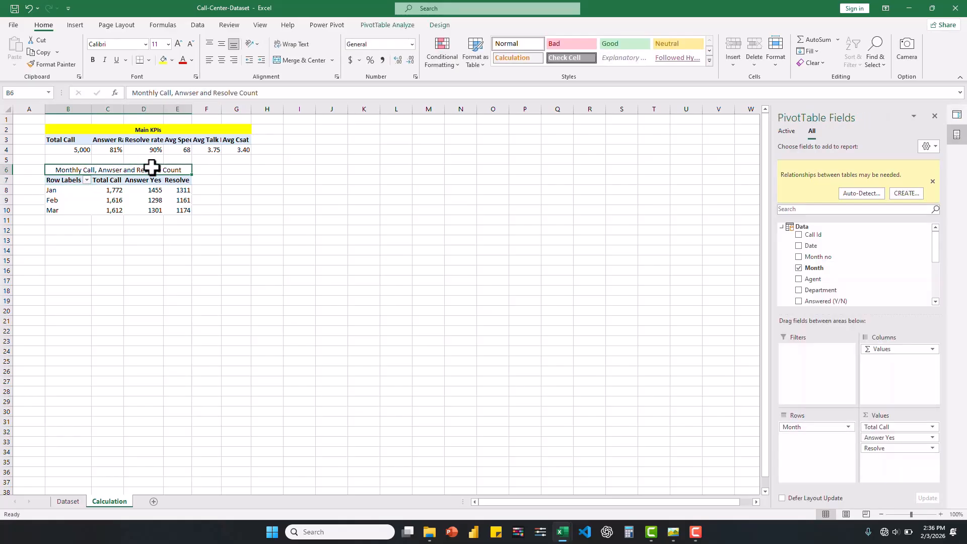
pyautogui.click(295, 60)
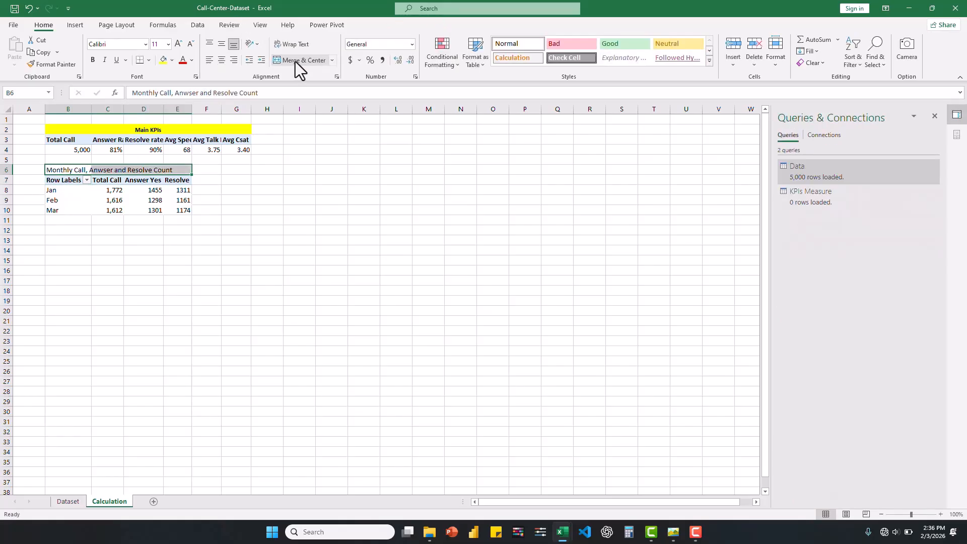
pyautogui.click(295, 61)
pyautogui.click(162, 60)
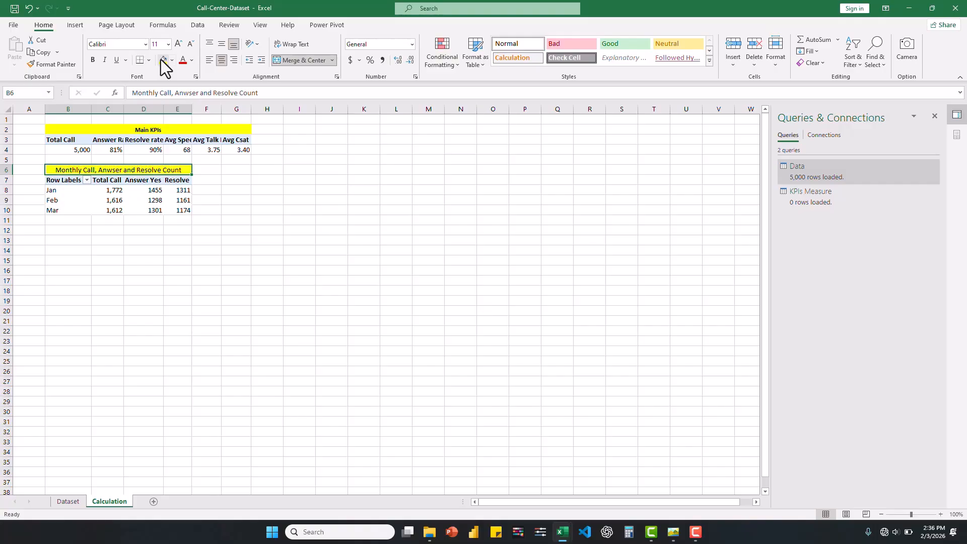
pyautogui.click(92, 61)
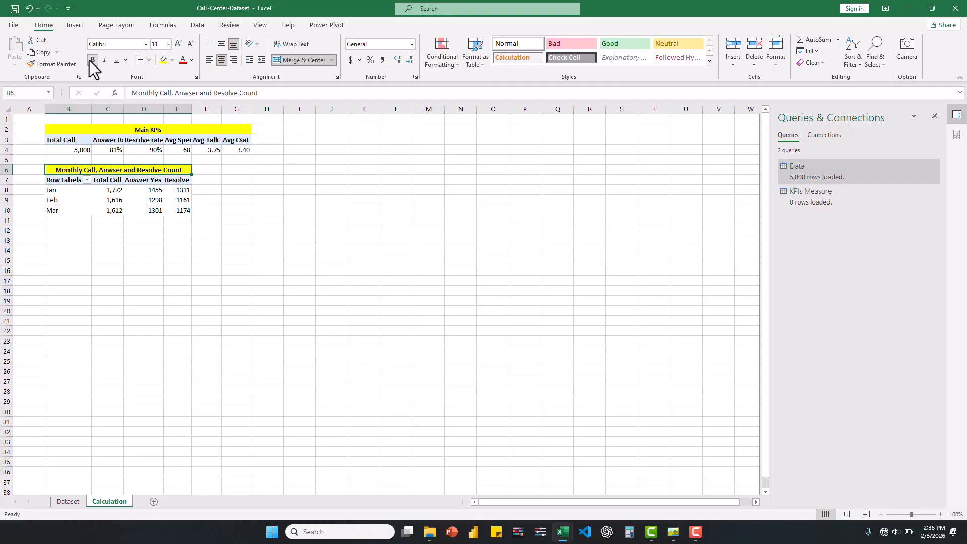
pyautogui.click(191, 44)
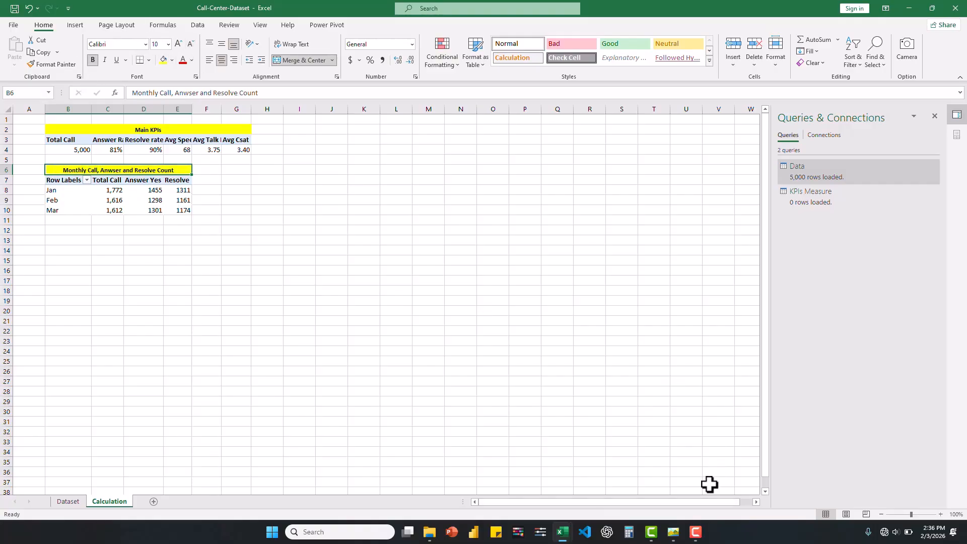
# Check the dashboard reference image callcenterAnalytics.jpg, return to the Calculation sheet and paste a copy of the Main KPIs PivotTable at cell B13
pyautogui.click(677, 531)
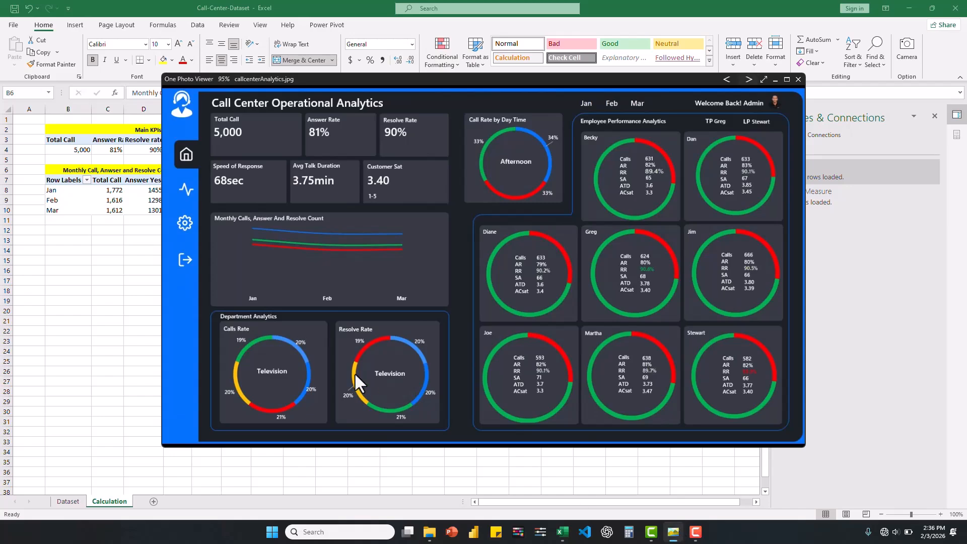
pyautogui.hotkey('alt', 'Tab')
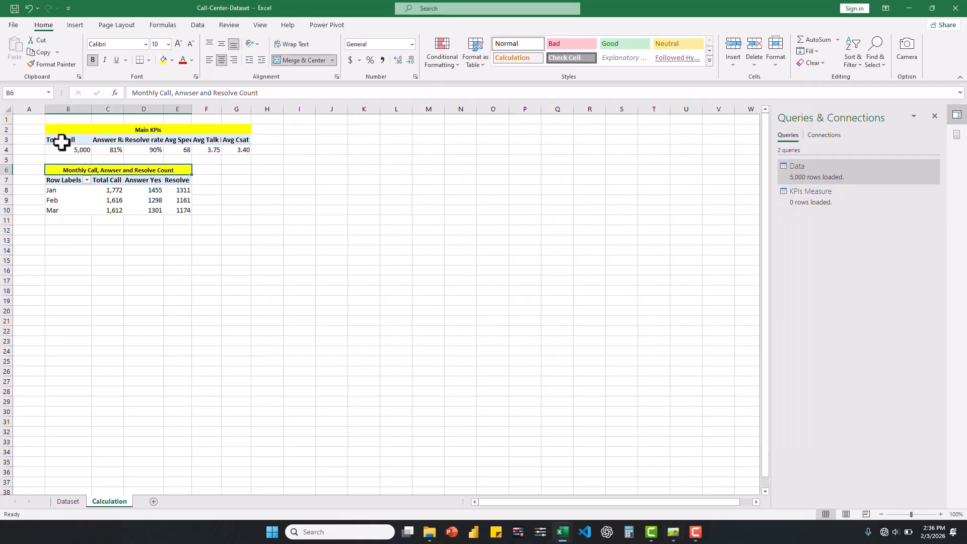
pyautogui.click(61, 140)
pyautogui.moveTo(58, 140); pyautogui.dragTo(255, 149)
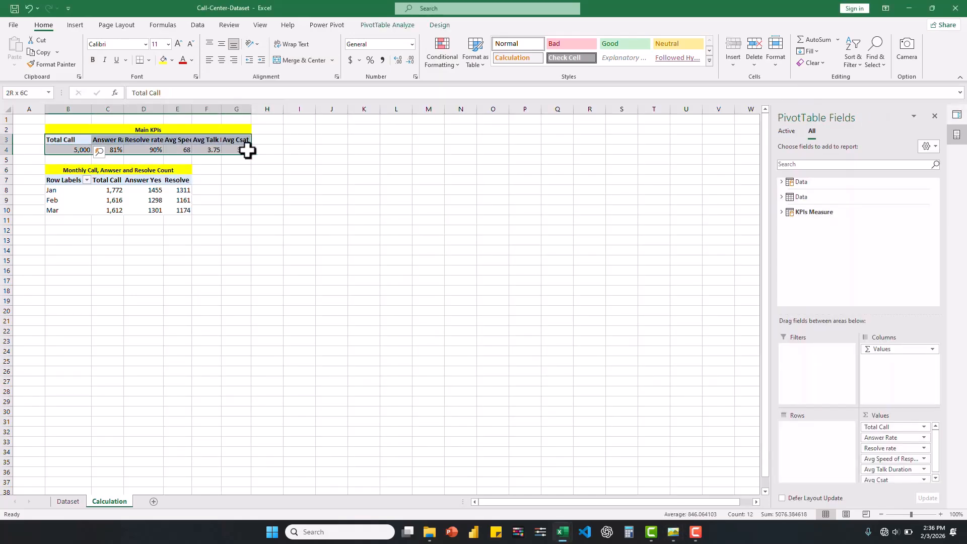
pyautogui.hotkey('ctrl', 'c')
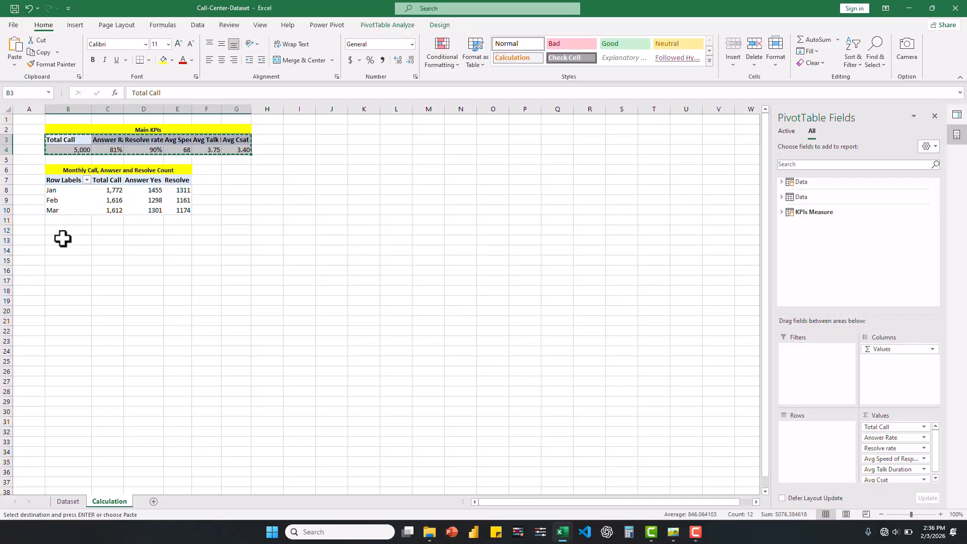
pyautogui.click(56, 241)
pyautogui.hotkey('ctrl', 'v')
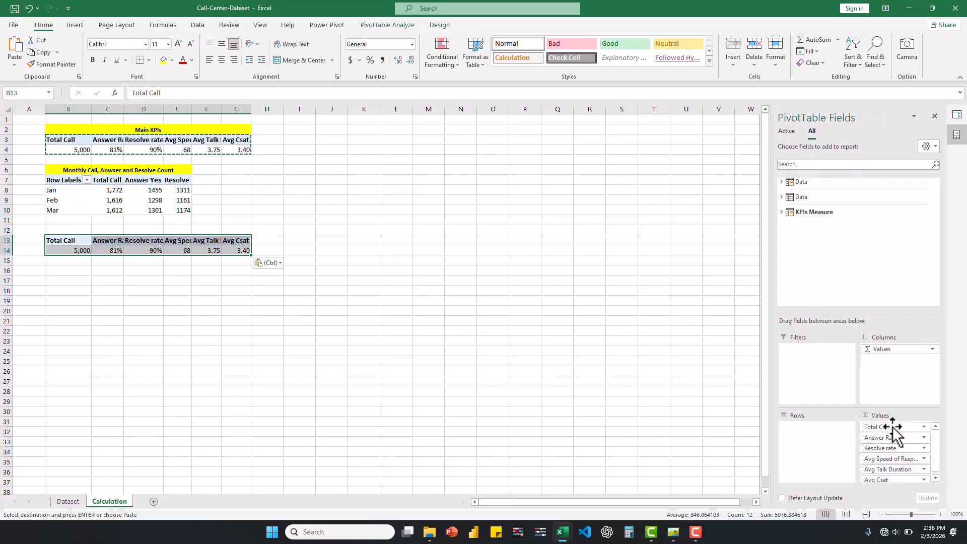
# Remove all the measures from the values of the PivotTable copy at B13
pyautogui.moveTo(879, 427); pyautogui.dragTo(698, 423)
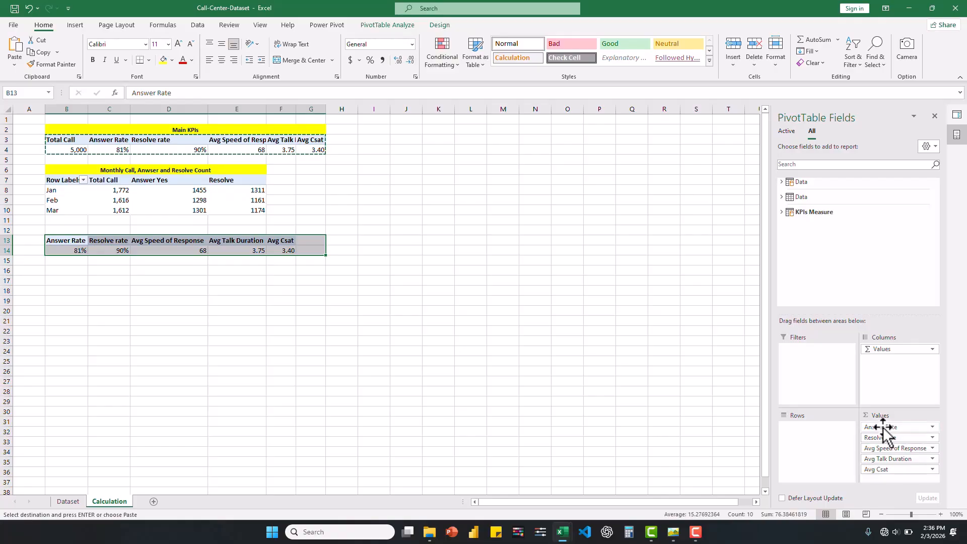
pyautogui.moveTo(883, 428); pyautogui.dragTo(606, 396)
pyautogui.moveTo(878, 427); pyautogui.dragTo(572, 385)
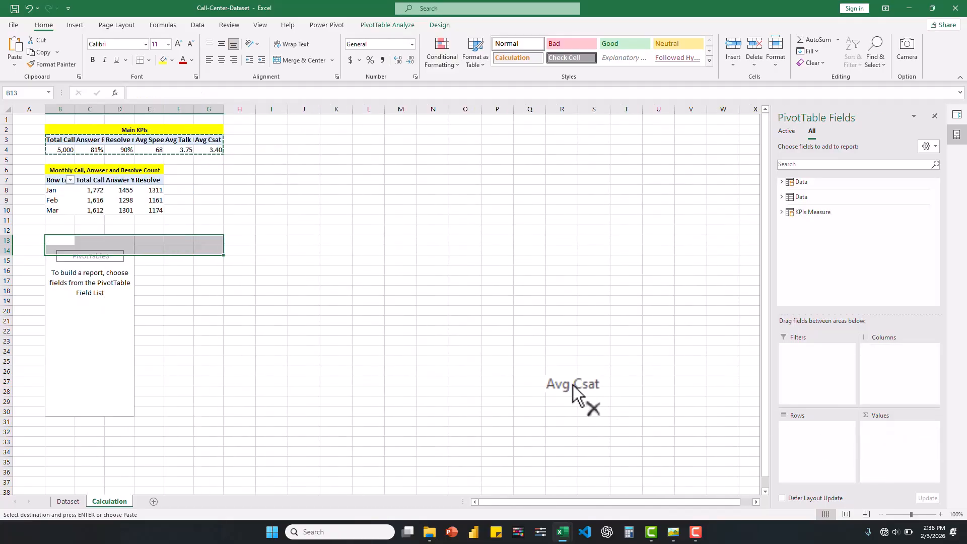
# Build the empty PivotTable at B13 with Day Time from the Data table as rows and the Total Call measure as values
pyautogui.click(780, 181)
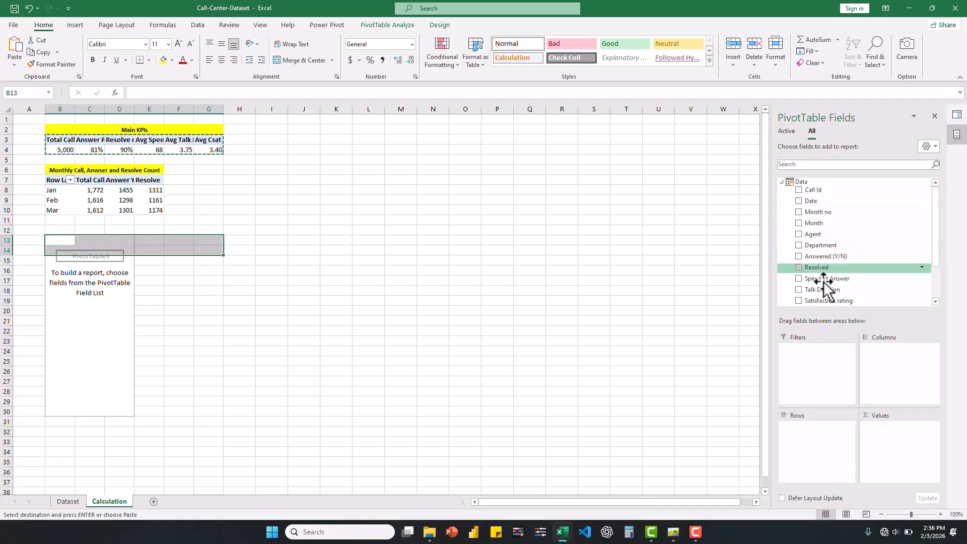
pyautogui.scroll(-2, 818, 285)
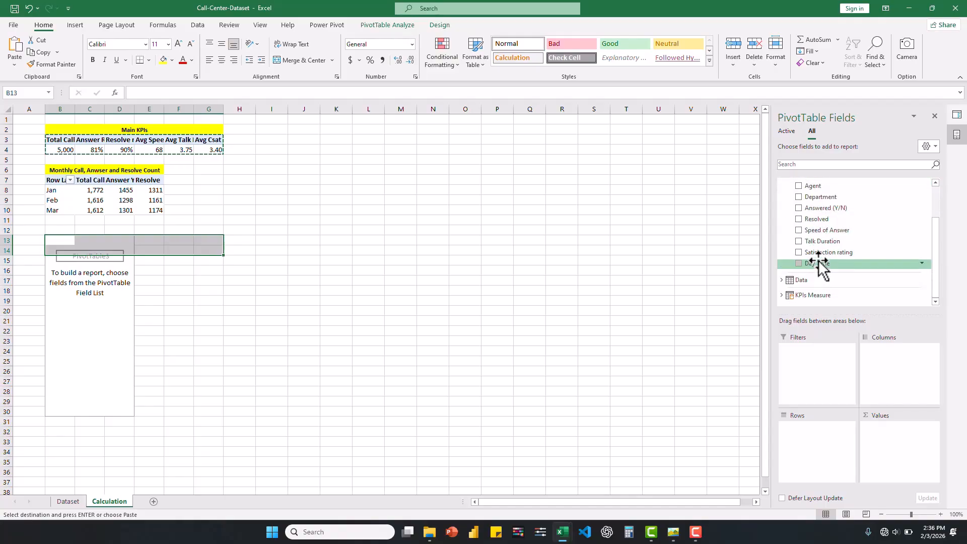
pyautogui.moveTo(817, 264); pyautogui.dragTo(831, 444)
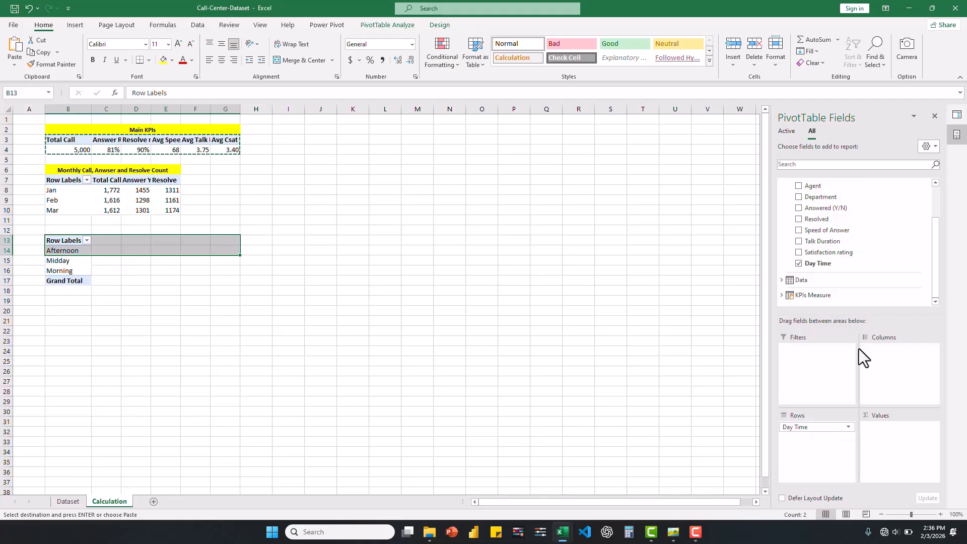
pyautogui.scroll(2, 836, 201)
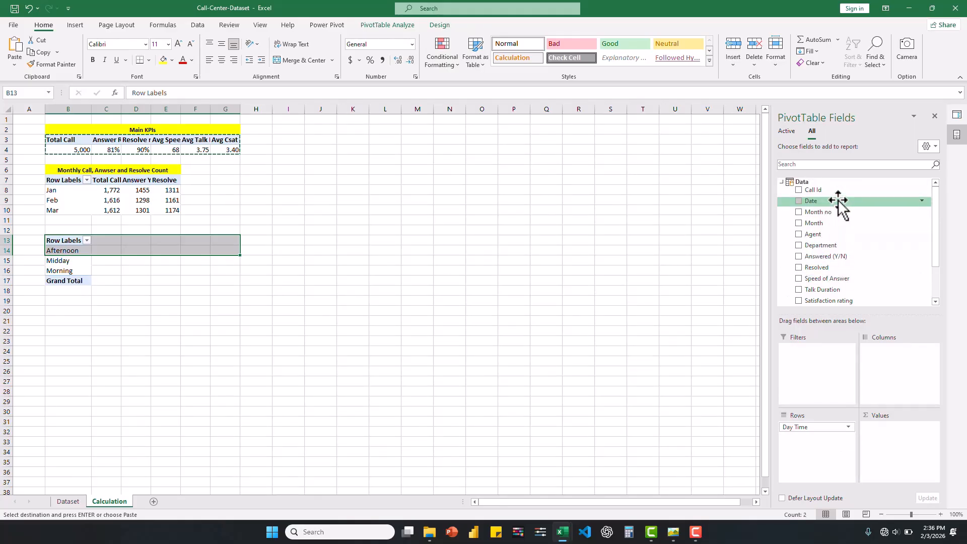
pyautogui.scroll(-2, 836, 237)
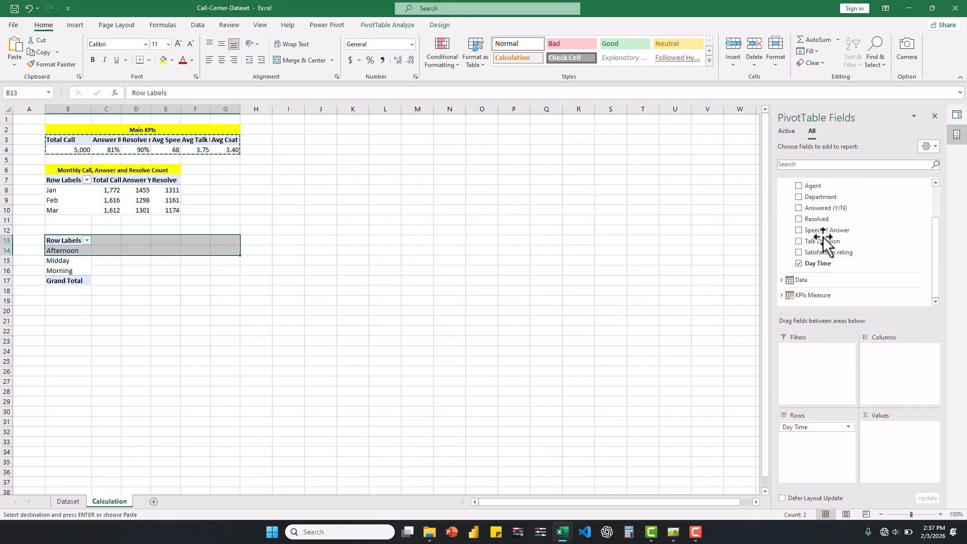
pyautogui.click(781, 298)
pyautogui.moveTo(826, 225); pyautogui.dragTo(903, 447)
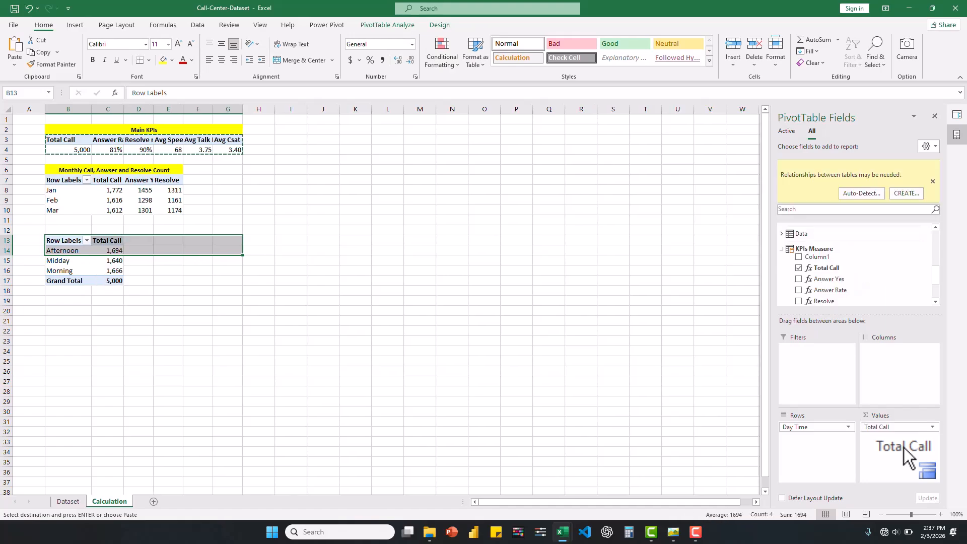
# Show the Total Call values of the day-time PivotTable as % of Grand Total and remove its Grand Total row
pyautogui.click(105, 249)
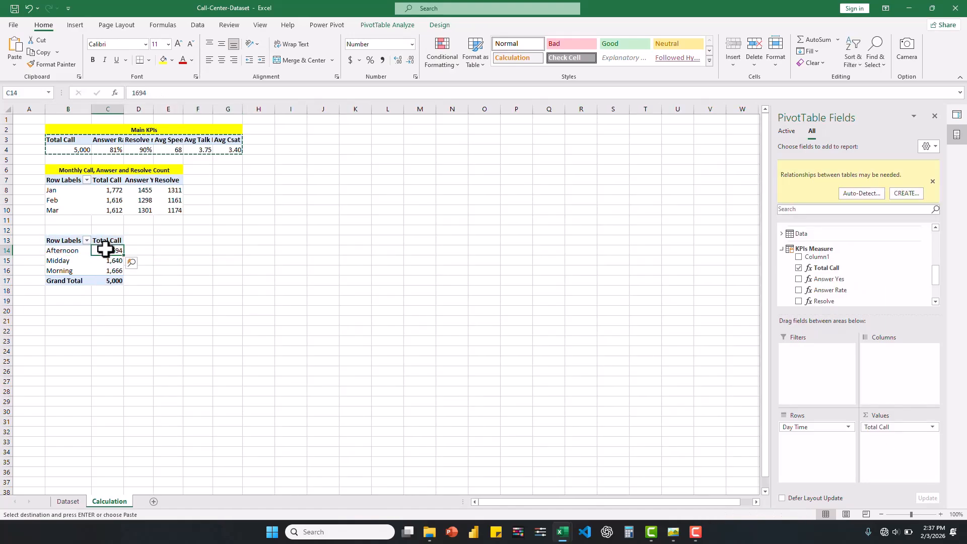
pyautogui.rightClick(104, 249)
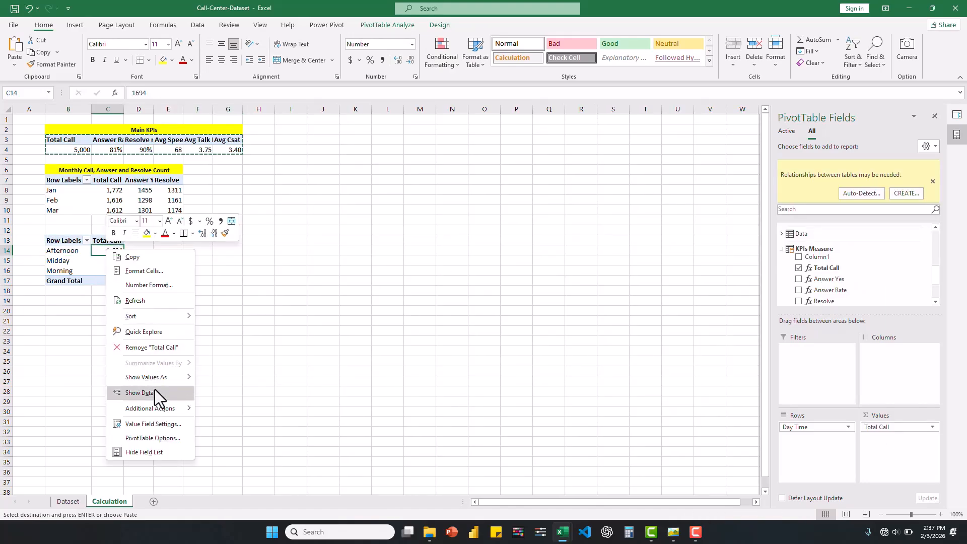
pyautogui.moveTo(152, 377)
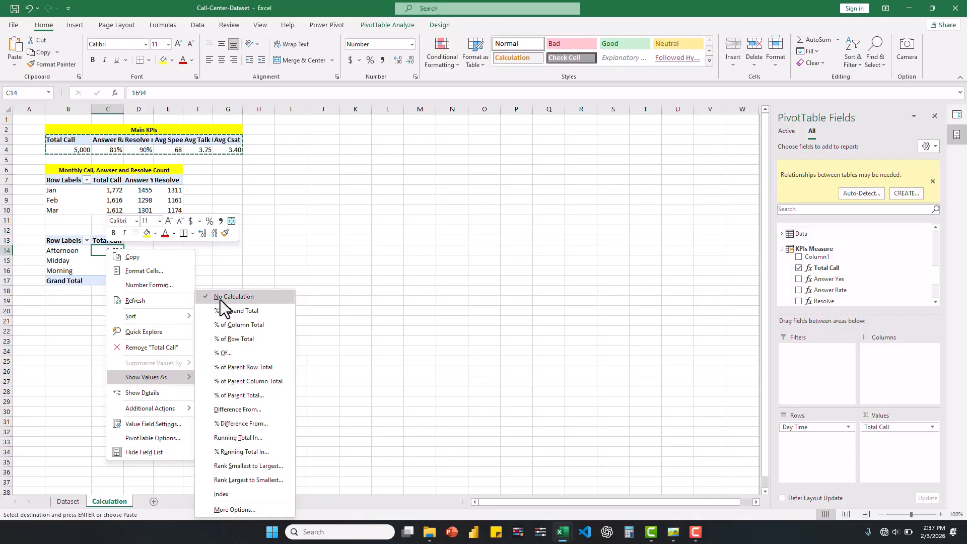
pyautogui.click(224, 312)
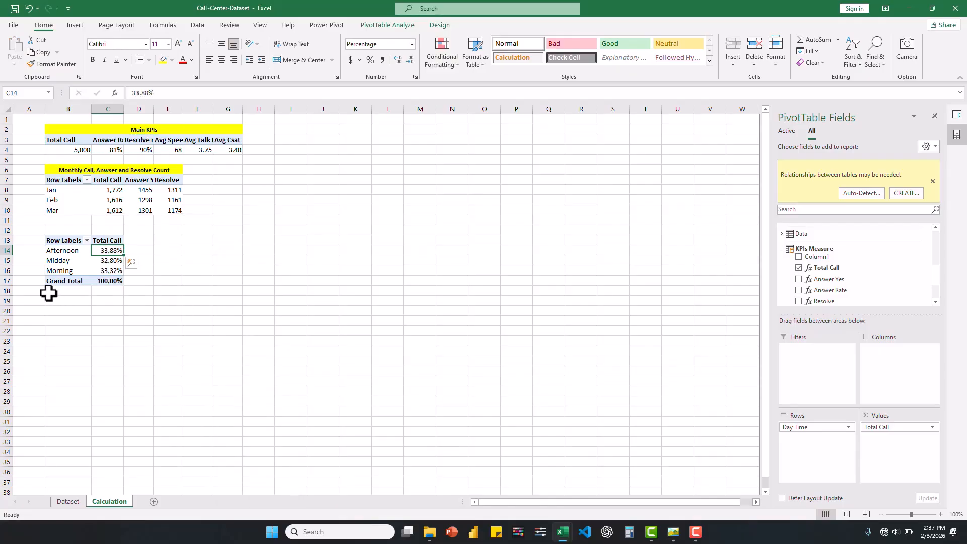
pyautogui.rightClick(64, 282)
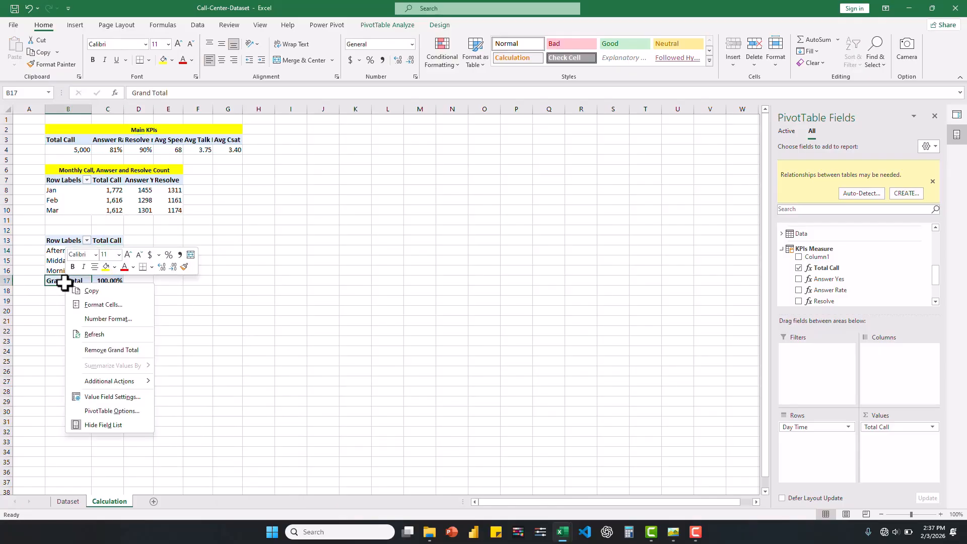
pyautogui.click(112, 348)
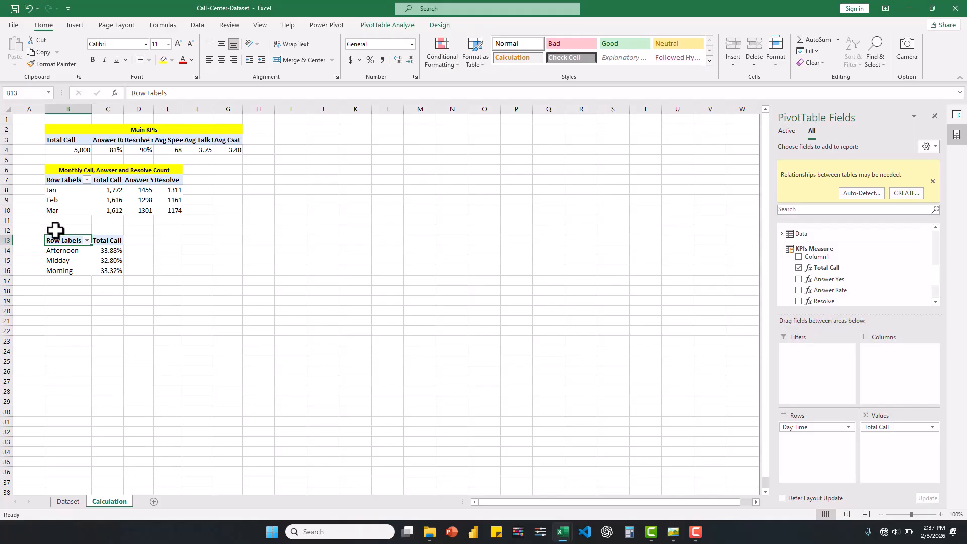
# Merge and center cells B12:C12 above the day-time PivotTable and enter the title "Call Rate by Day Time"
pyautogui.moveTo(55, 230); pyautogui.dragTo(119, 233)
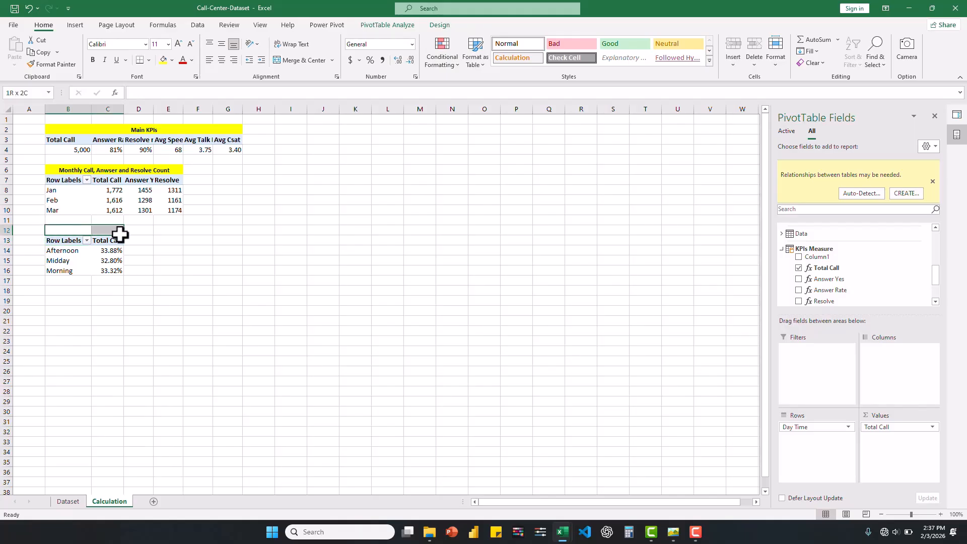
pyautogui.click(295, 62)
pyautogui.write('Call Rate by Day Time')
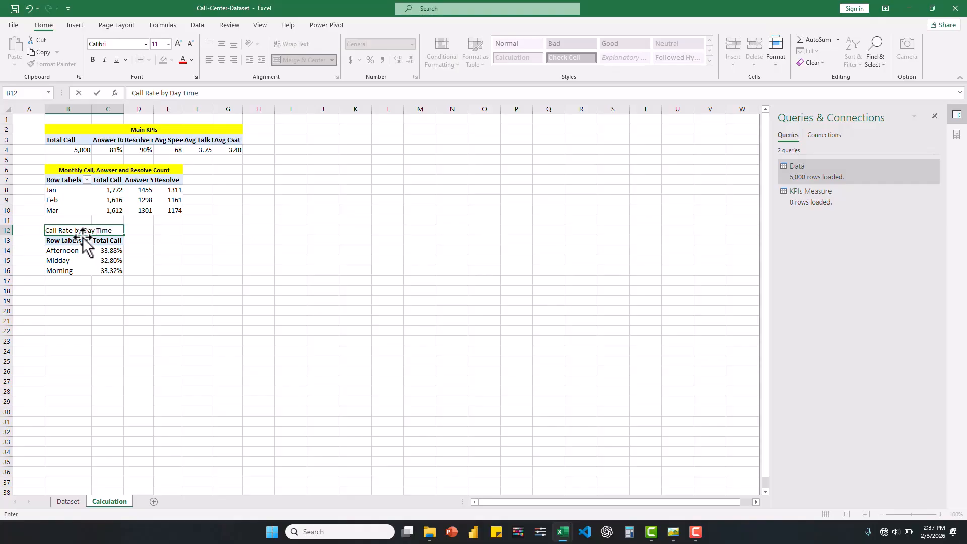
pyautogui.press('Return')
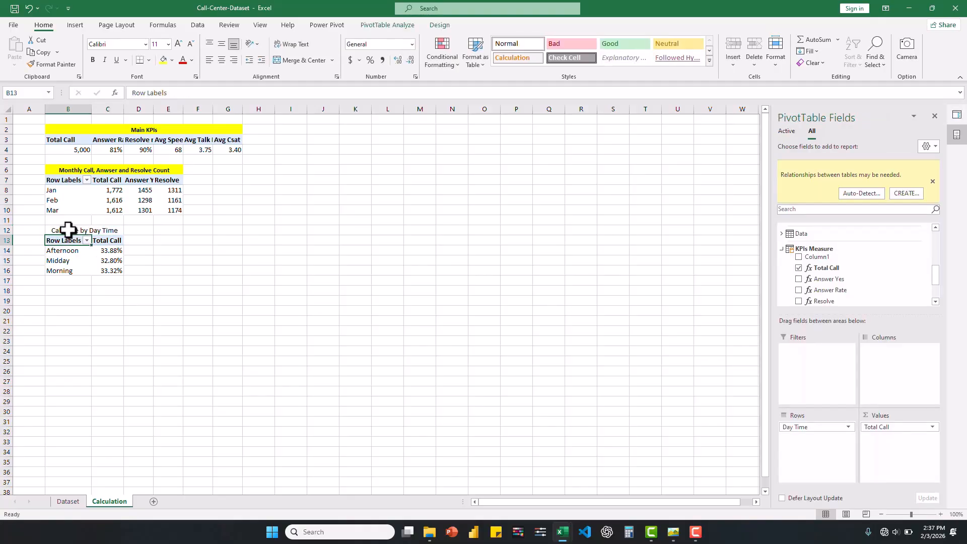
# Format the merged title in B12 with font size 10, bold text and a yellow fill
pyautogui.click(71, 229)
pyautogui.click(190, 44)
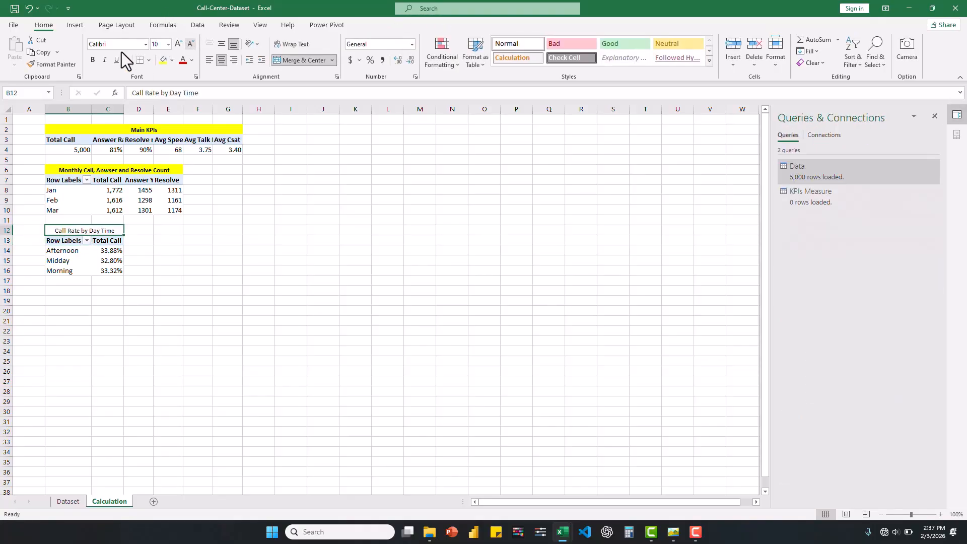
pyautogui.click(93, 60)
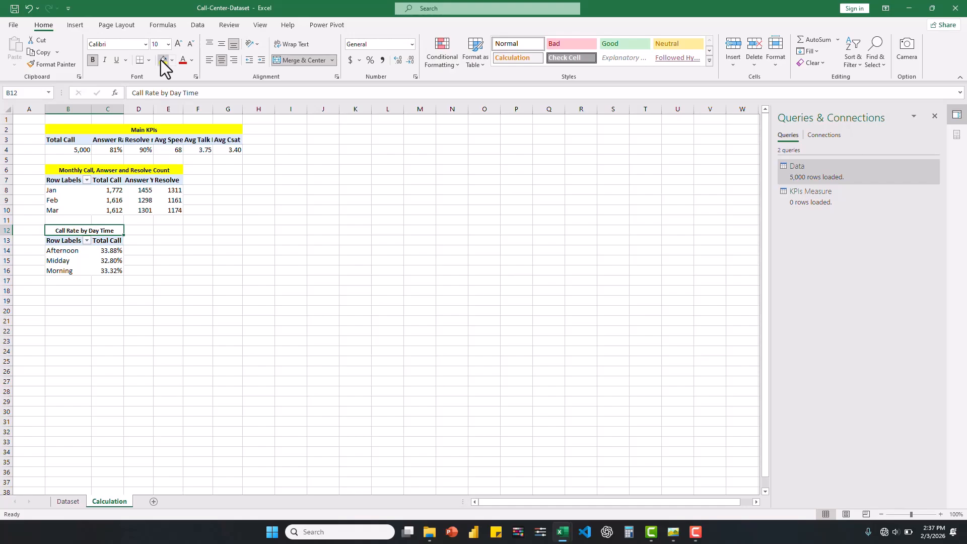
pyautogui.click(164, 60)
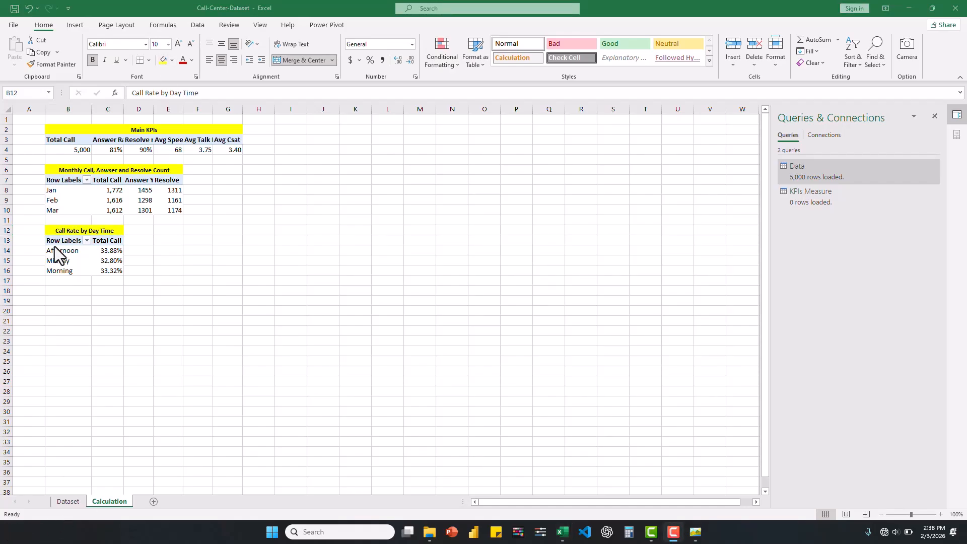
# Copy the day-time PivotTable to cell B19 and replace Day Time with Department in the copy's rows
pyautogui.moveTo(53, 242); pyautogui.dragTo(117, 272)
pyautogui.hotkey('ctrl', 'c')
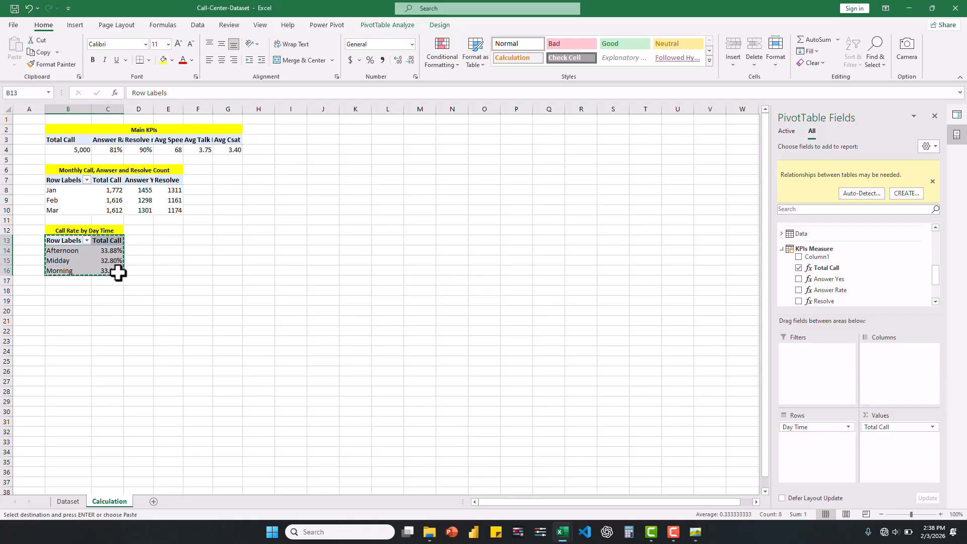
pyautogui.click(63, 301)
pyautogui.hotkey('ctrl', 'v')
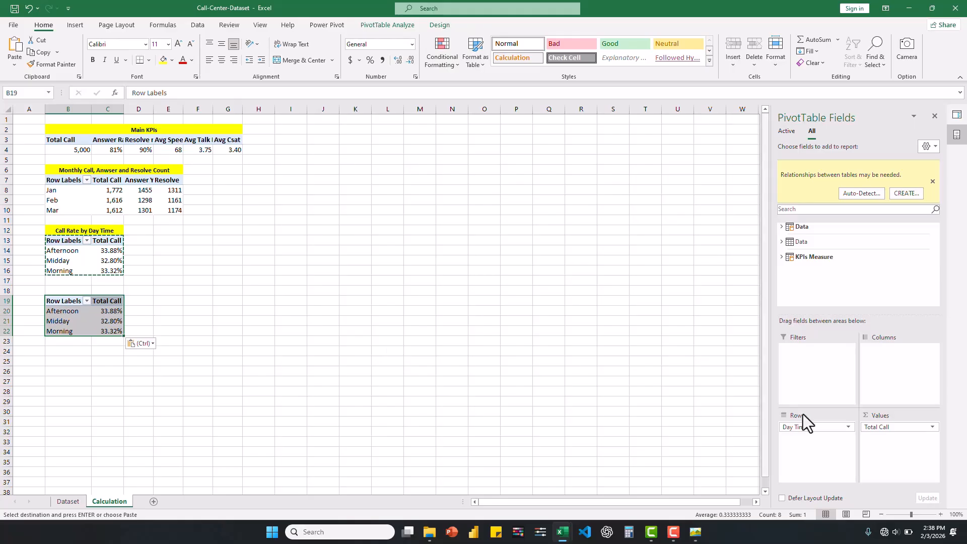
pyautogui.moveTo(802, 427); pyautogui.dragTo(622, 403)
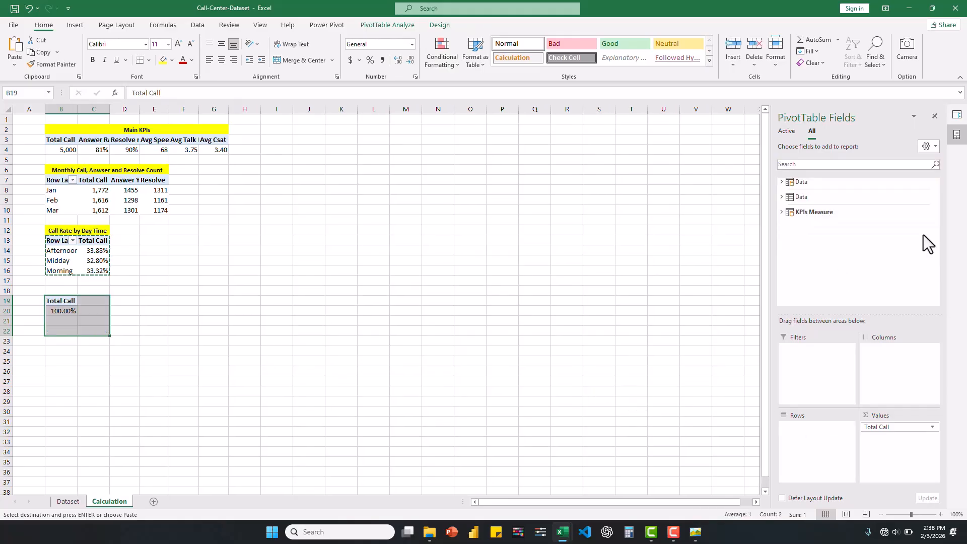
pyautogui.click(781, 181)
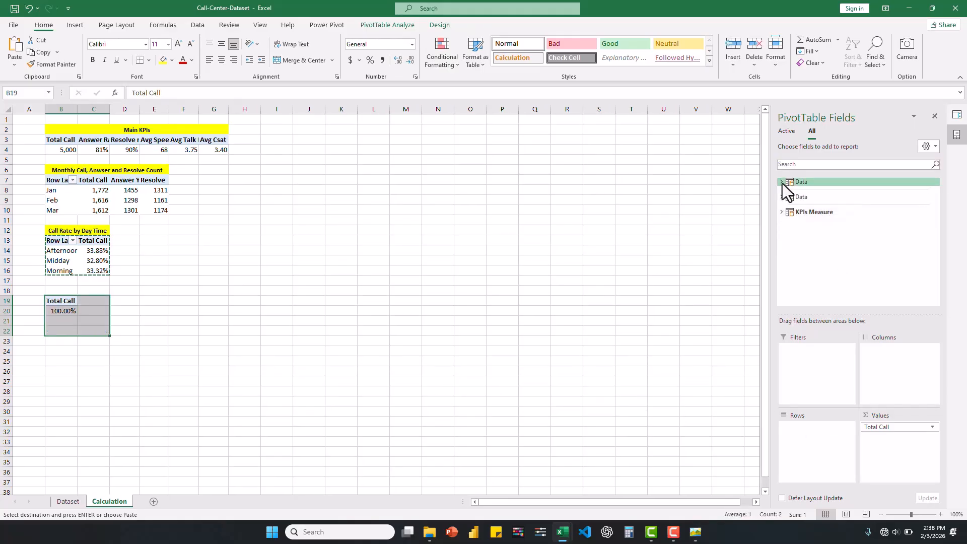
pyautogui.moveTo(816, 251); pyautogui.dragTo(815, 461)
pyautogui.click(169, 344)
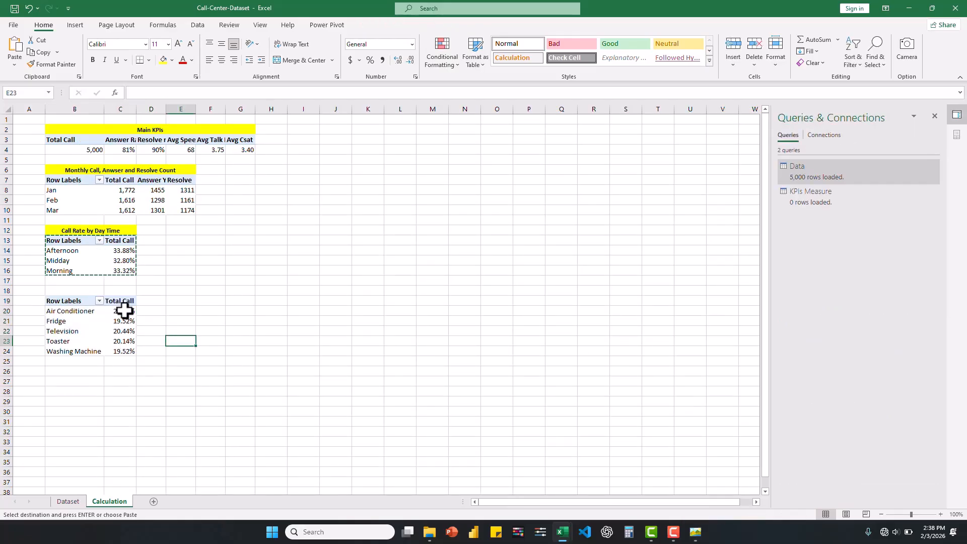
pyautogui.moveTo(124, 311); pyautogui.dragTo(131, 355)
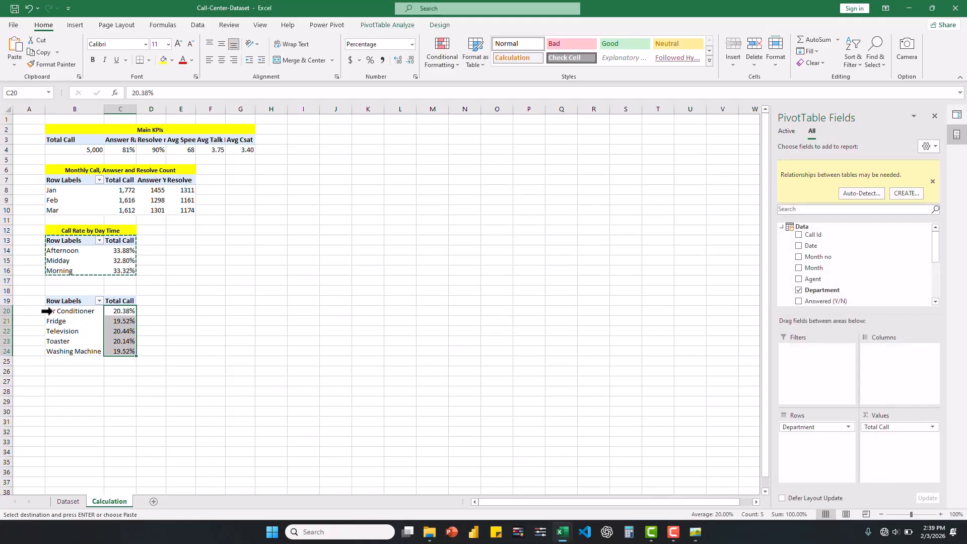
pyautogui.click(54, 311)
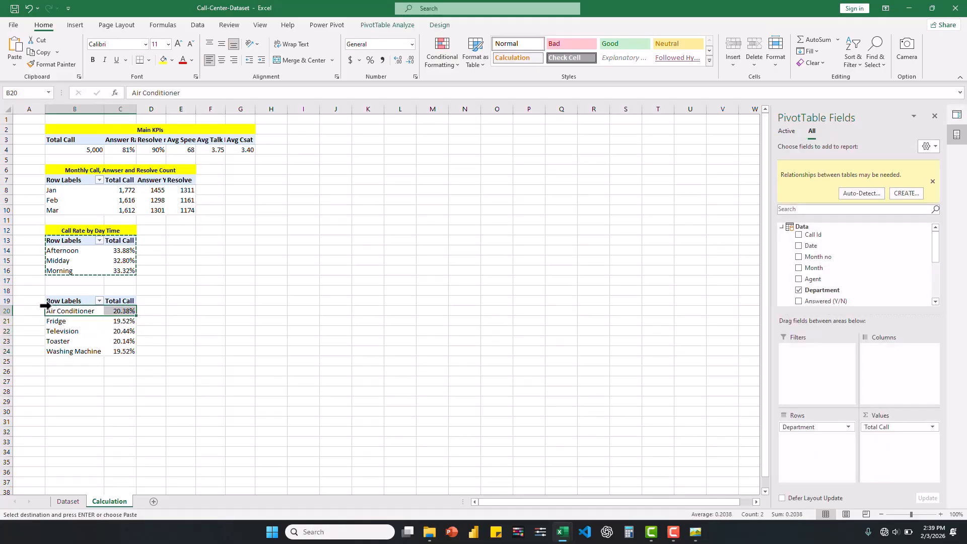
pyautogui.click(53, 302)
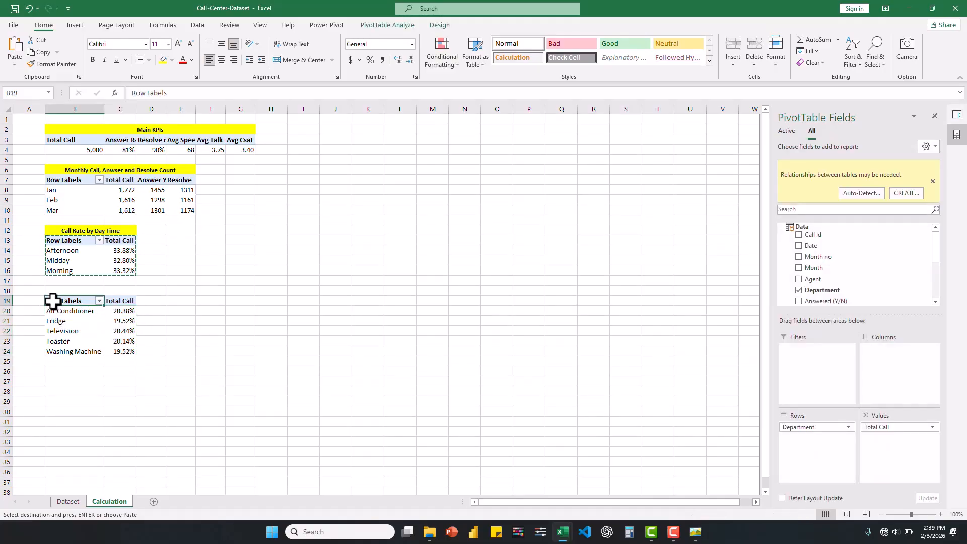
# Paste another copy of the day-time PivotTable at cell E19 and replace Day Time with Department in its rows
pyautogui.click(179, 300)
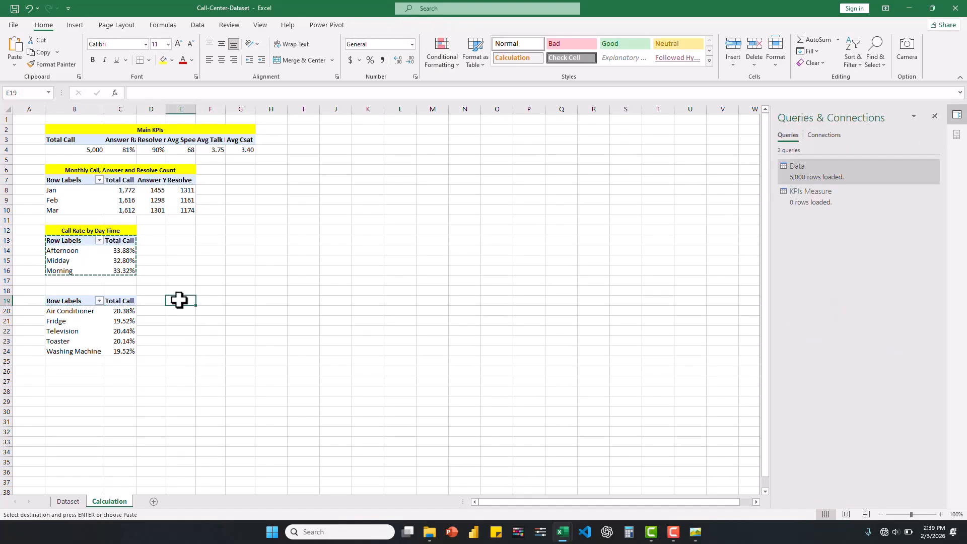
pyautogui.hotkey('ctrl', 'v')
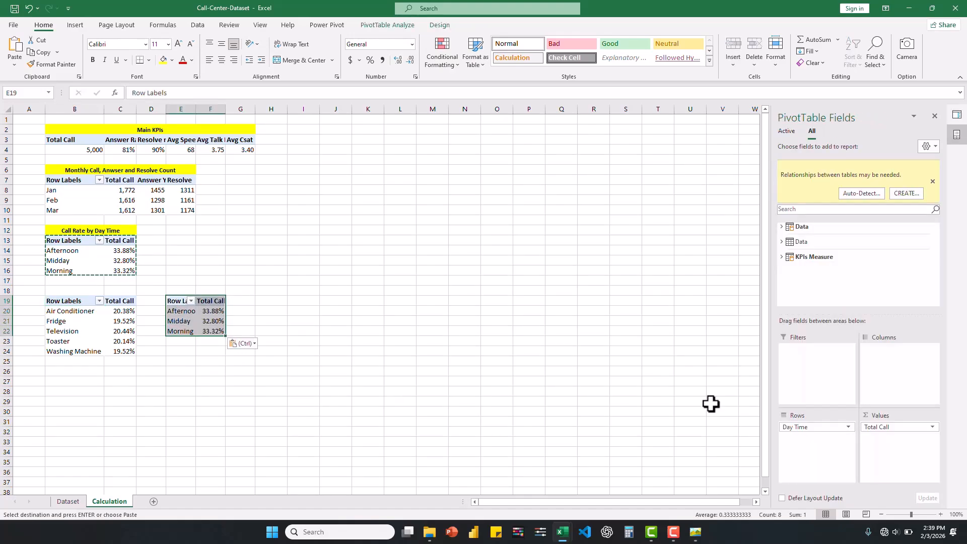
pyautogui.moveTo(804, 427); pyautogui.dragTo(679, 421)
pyautogui.click(781, 182)
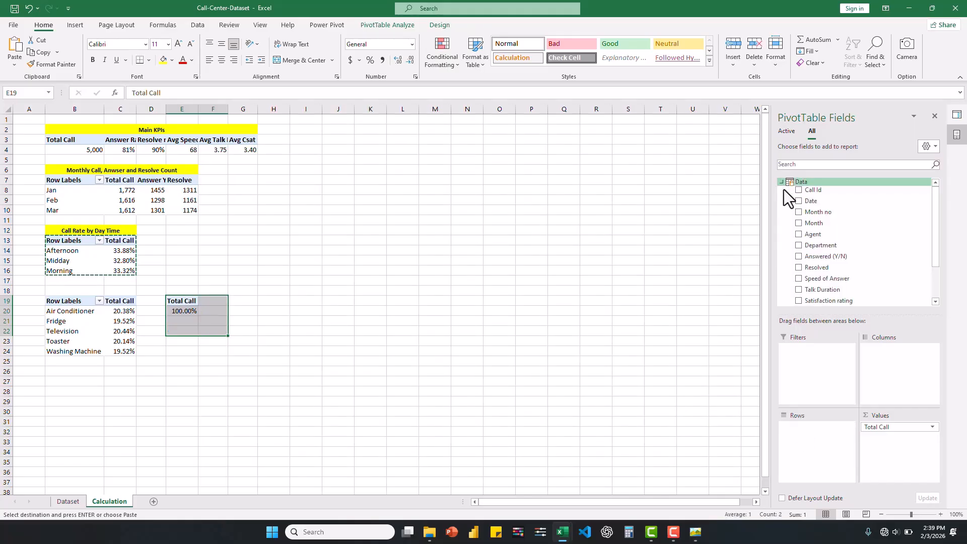
pyautogui.scroll(-1, 838, 297)
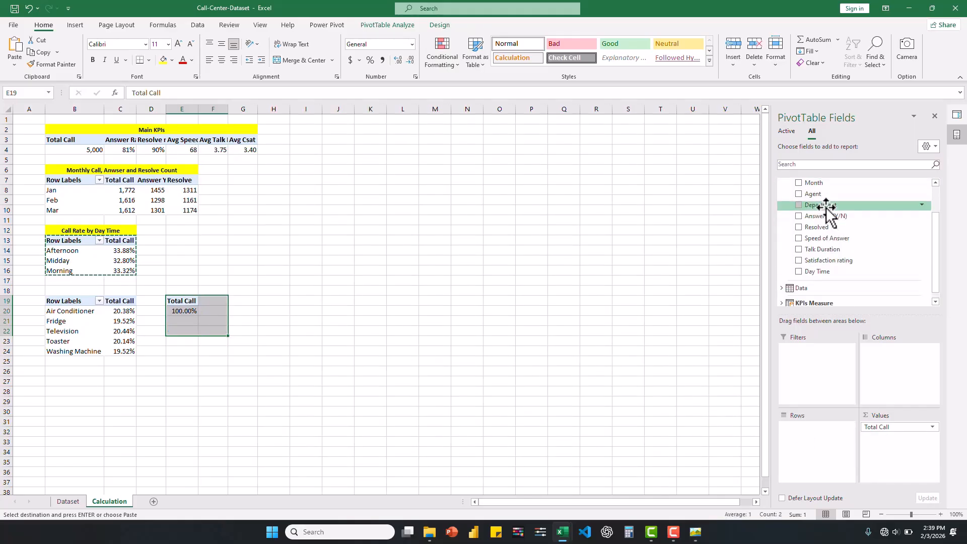
pyautogui.moveTo(826, 208); pyautogui.dragTo(823, 432)
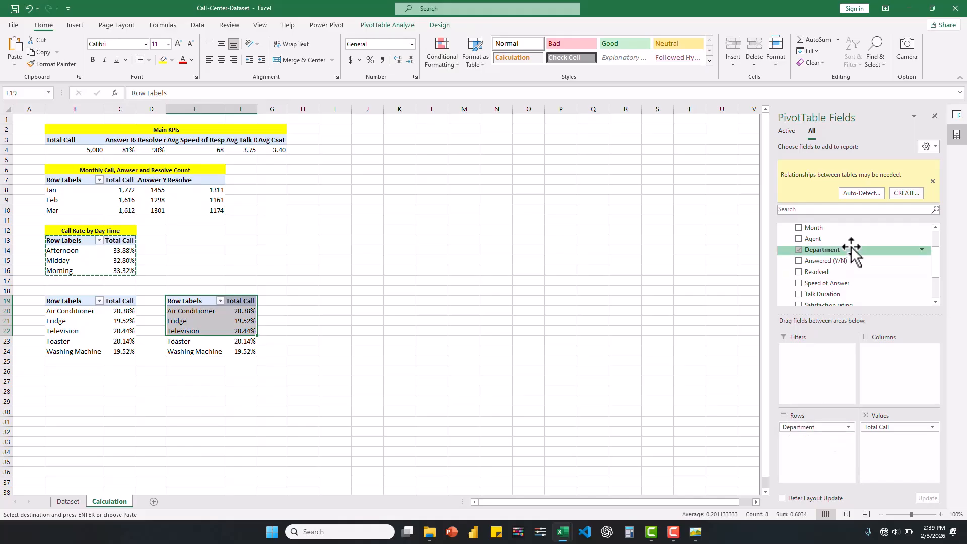
# Replace Total Call with the Resolve measure in the values of the department PivotTable at E19
pyautogui.moveTo(886, 427); pyautogui.dragTo(697, 437)
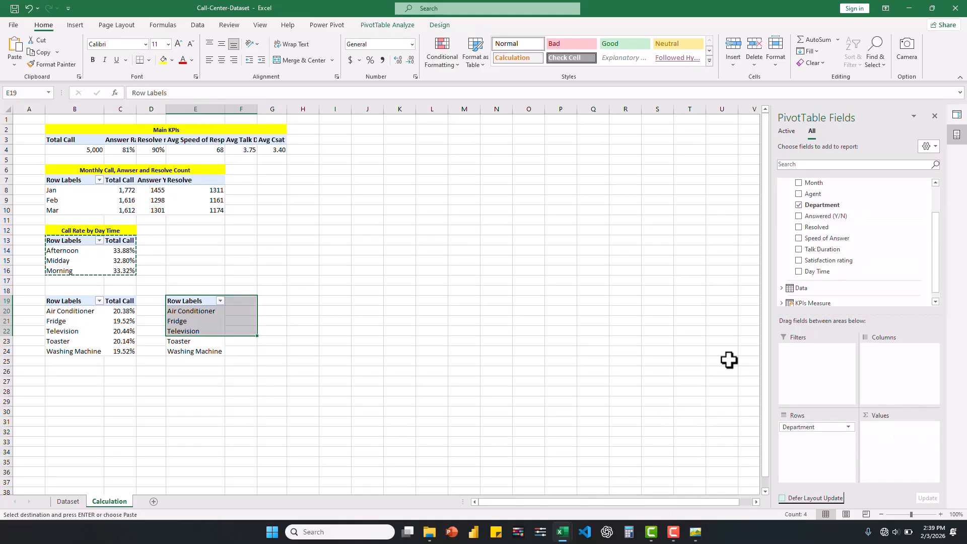
pyautogui.click(781, 295)
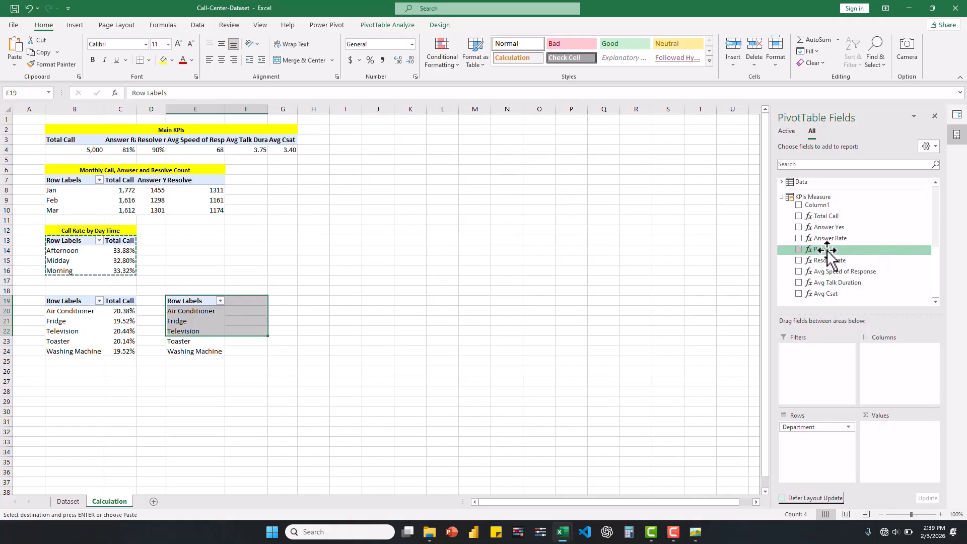
pyautogui.moveTo(826, 250); pyautogui.dragTo(901, 446)
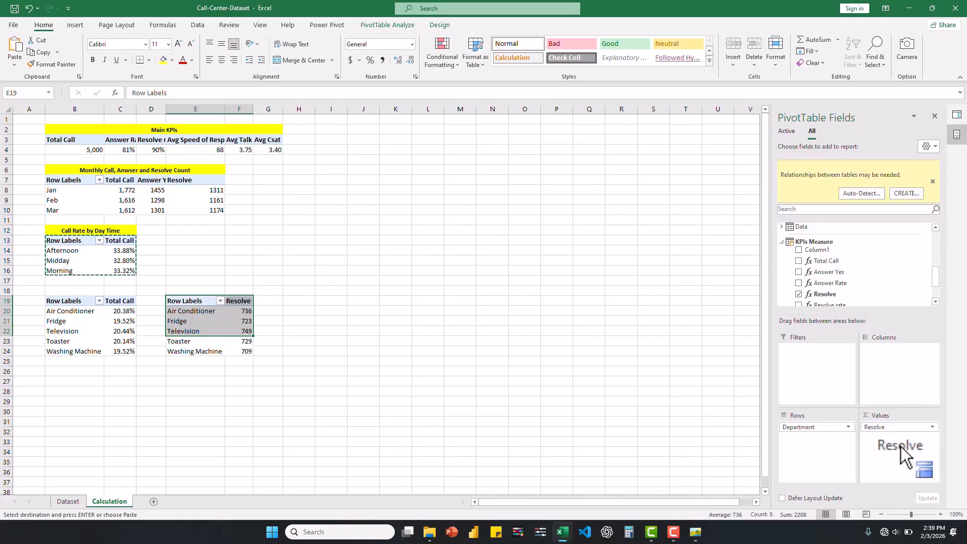
pyautogui.click(237, 311)
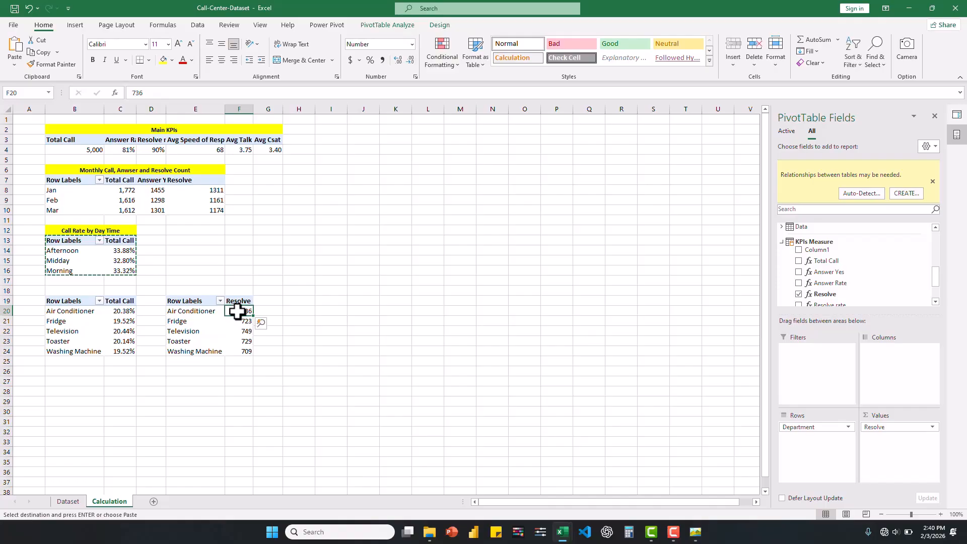
# Show the Resolve values in the department PivotTable at E19 as % of Grand Total
pyautogui.moveTo(237, 311); pyautogui.dragTo(237, 352)
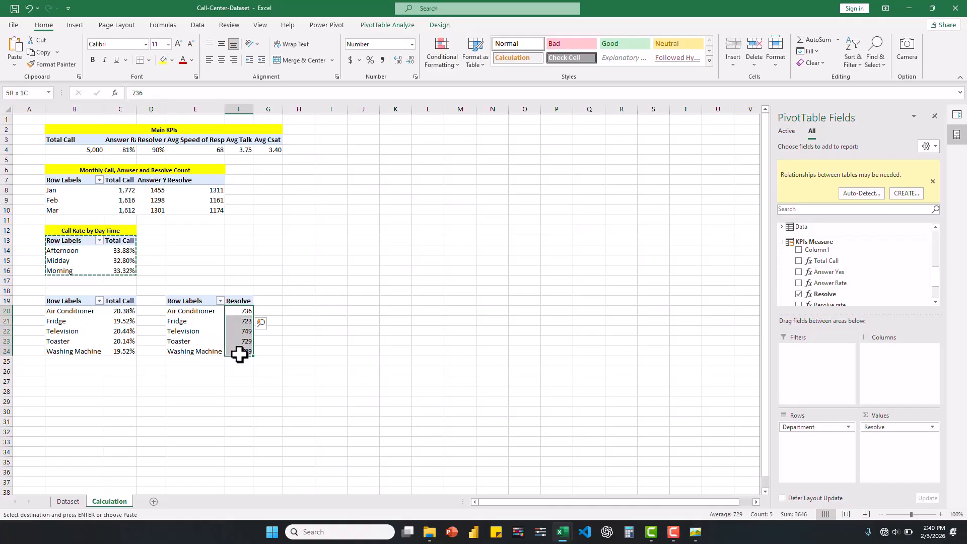
pyautogui.click(208, 325)
pyautogui.rightClick(234, 321)
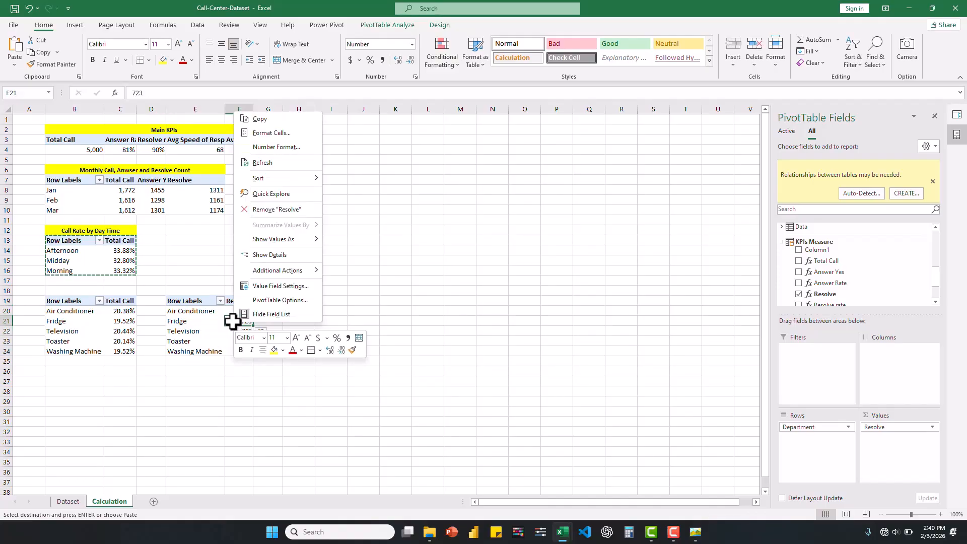
pyautogui.moveTo(280, 244)
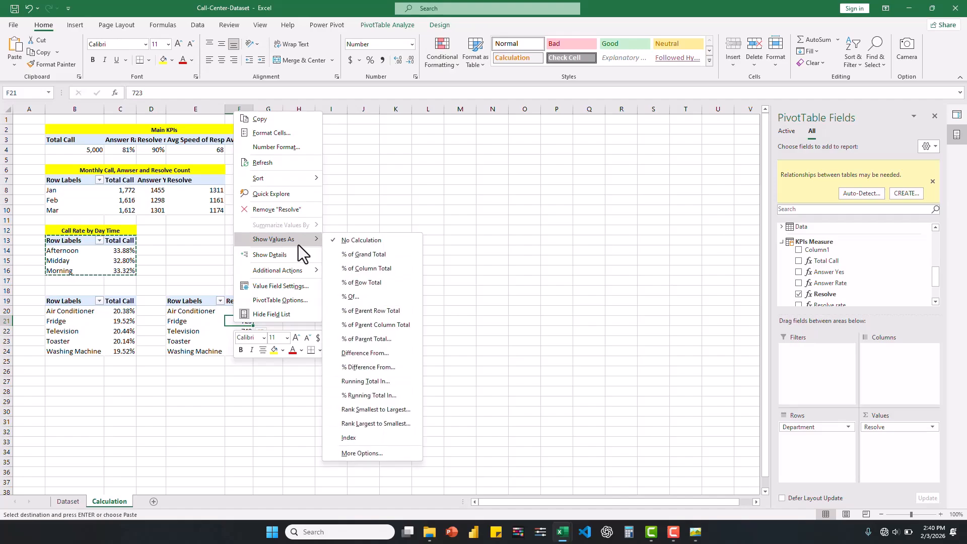
pyautogui.click(361, 253)
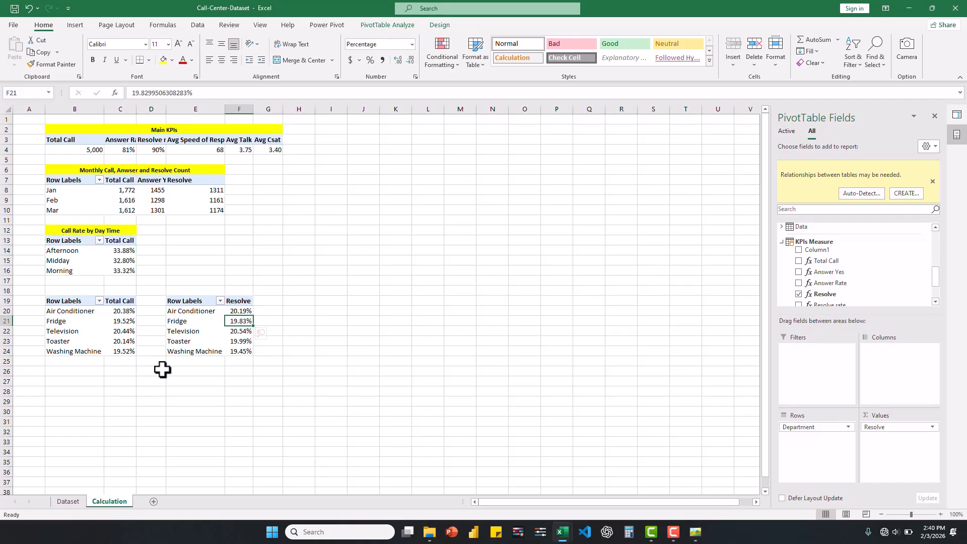
# Format the Resolve percentages in F20:F24 with no decimals and the Total Call percentages in C20:C24 with one decimal
pyautogui.moveTo(232, 311); pyautogui.dragTo(248, 349)
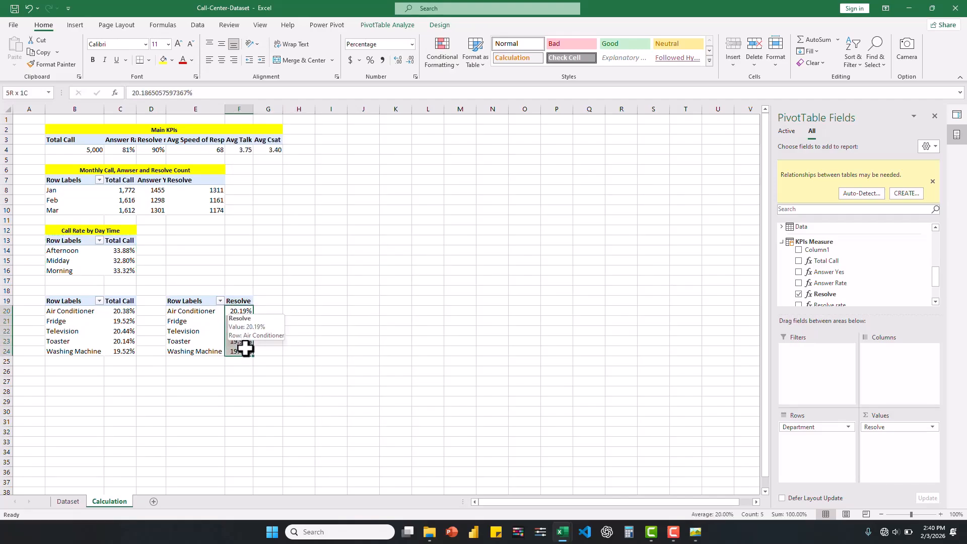
pyautogui.click(407, 59)
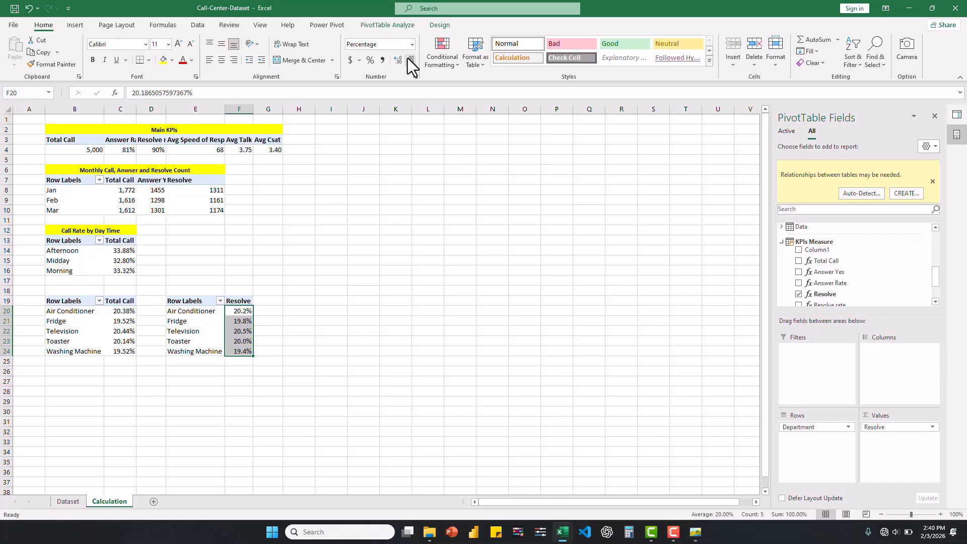
pyautogui.click(407, 59)
pyautogui.moveTo(126, 309); pyautogui.dragTo(126, 351)
pyautogui.click(412, 60)
pyautogui.click(411, 60)
pyautogui.click(398, 59)
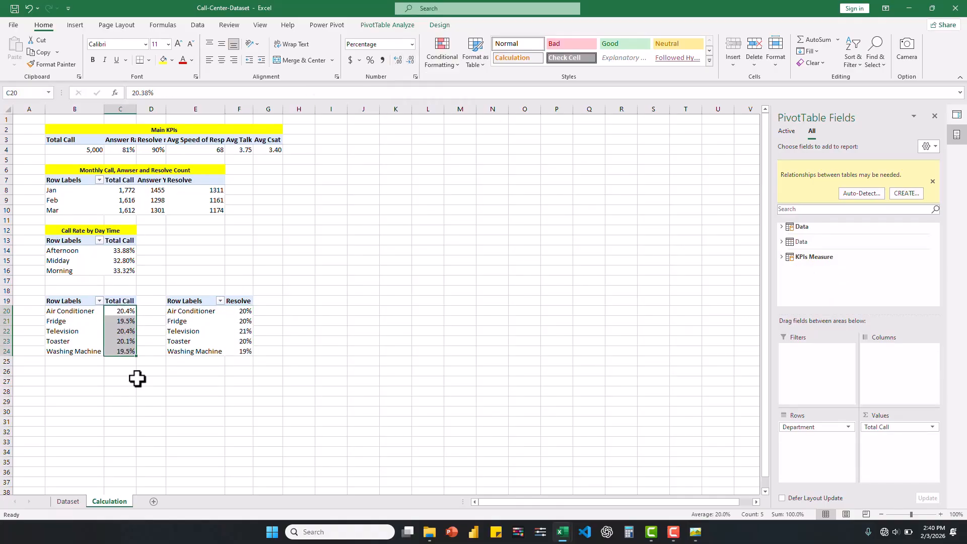
# Enter the titles "Call Rate by Department" in B18 and "Resolve Rate by Department" in E18
pyautogui.click(65, 291)
pyautogui.write('Call Rate by Department')
pyautogui.click(180, 290)
pyautogui.write('Resolve Rate by de')
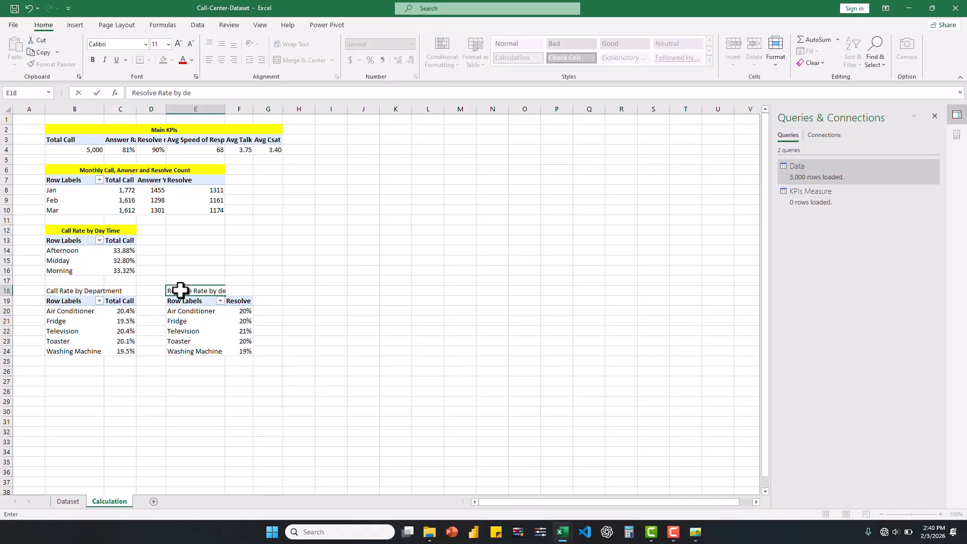
pyautogui.press('BackSpace')
pyautogui.press('BackSpace')
pyautogui.write('Department')
pyautogui.press('Return')
# Insert a row above the two department titles and enter "Department Analytics" in merged and centred B18:F18
pyautogui.click(6, 281)
pyautogui.click(734, 45)
pyautogui.moveTo(70, 291); pyautogui.dragTo(239, 291)
pyautogui.click(292, 62)
pyautogui.write('Department An')
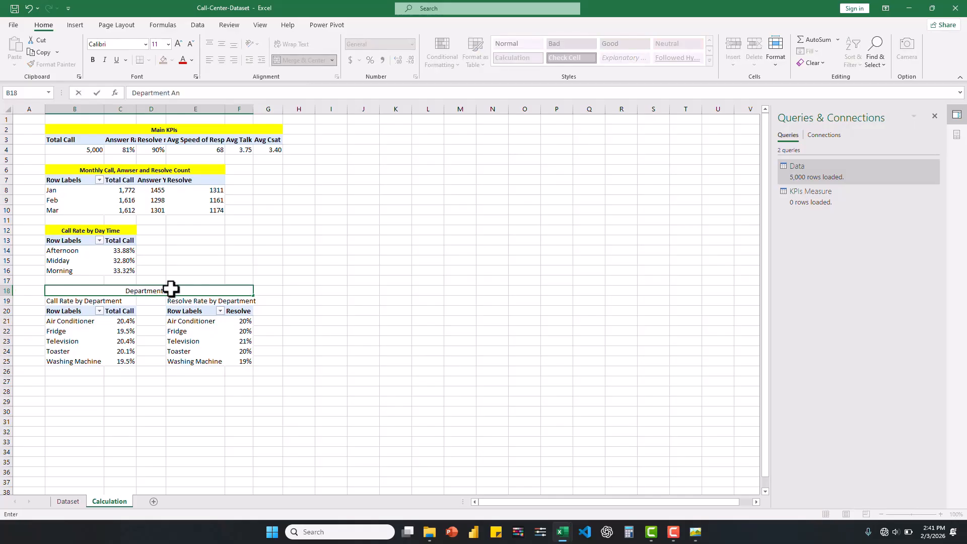
pyautogui.write('alytics')
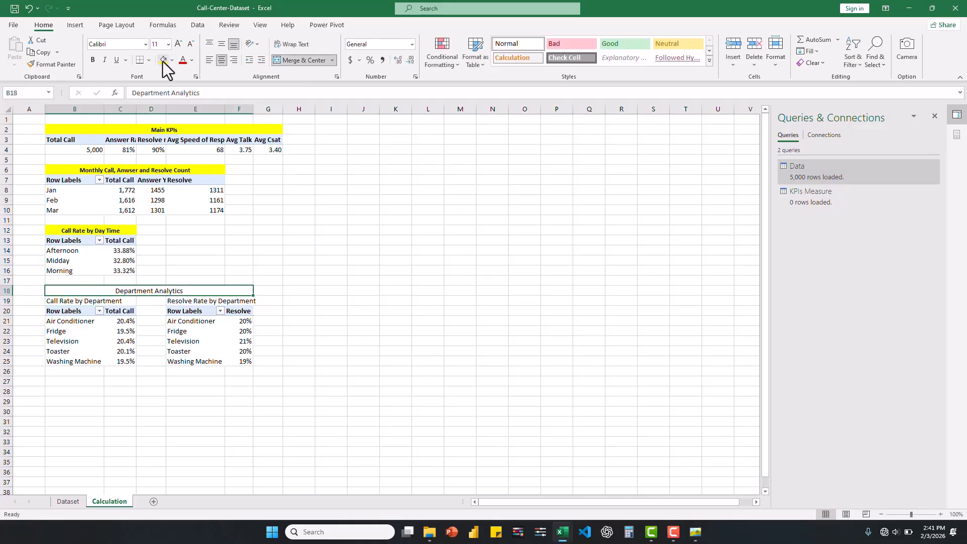
# Set the vertical alignment of the department titles in B19:F19 to middle
pyautogui.moveTo(70, 300); pyautogui.dragTo(239, 301)
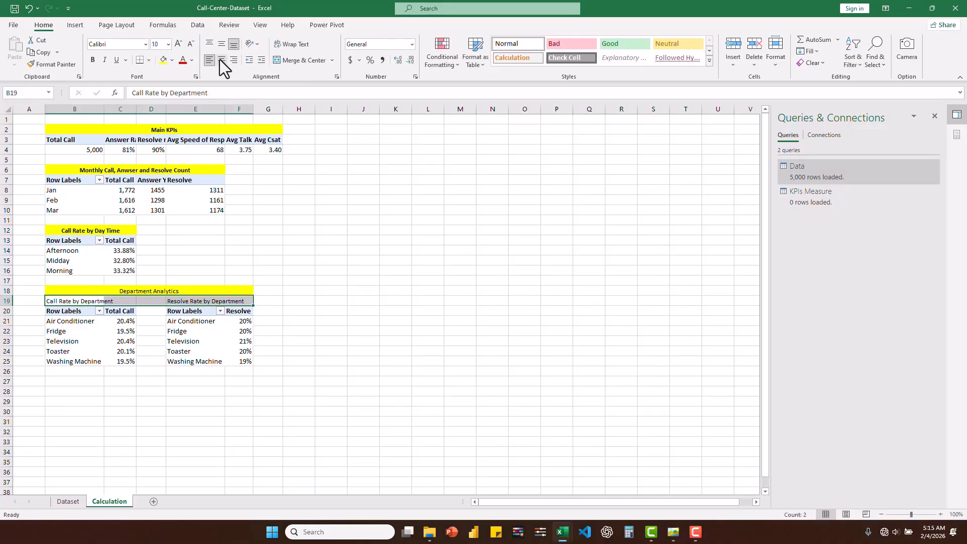
pyautogui.click(221, 60)
pyautogui.click(222, 60)
pyautogui.click(221, 44)
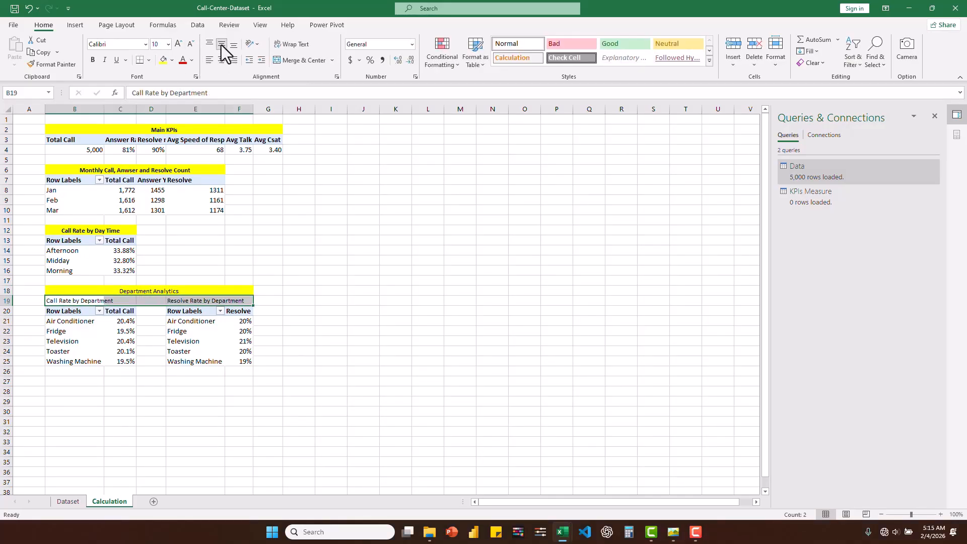
pyautogui.click(198, 301)
pyautogui.click(79, 301)
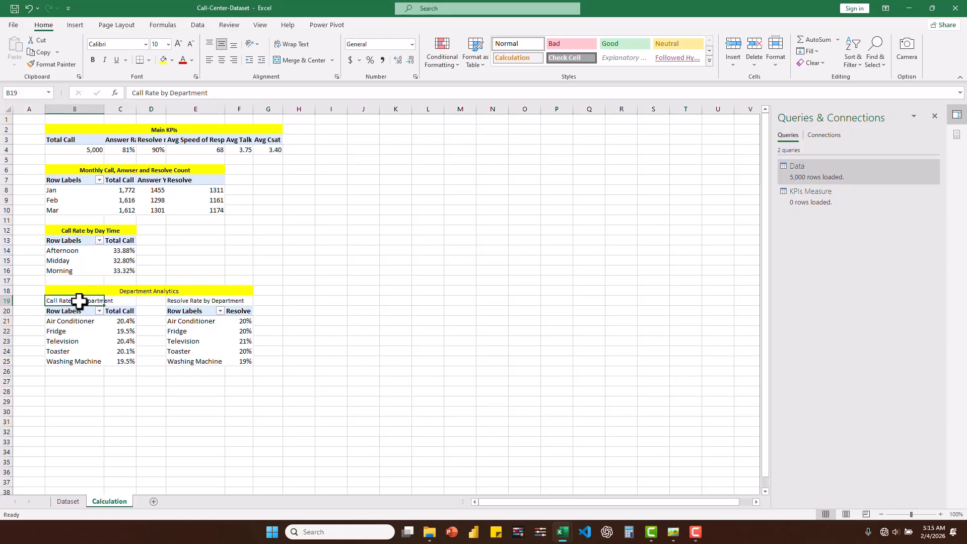
pyautogui.click(222, 60)
pyautogui.click(224, 58)
pyautogui.click(80, 409)
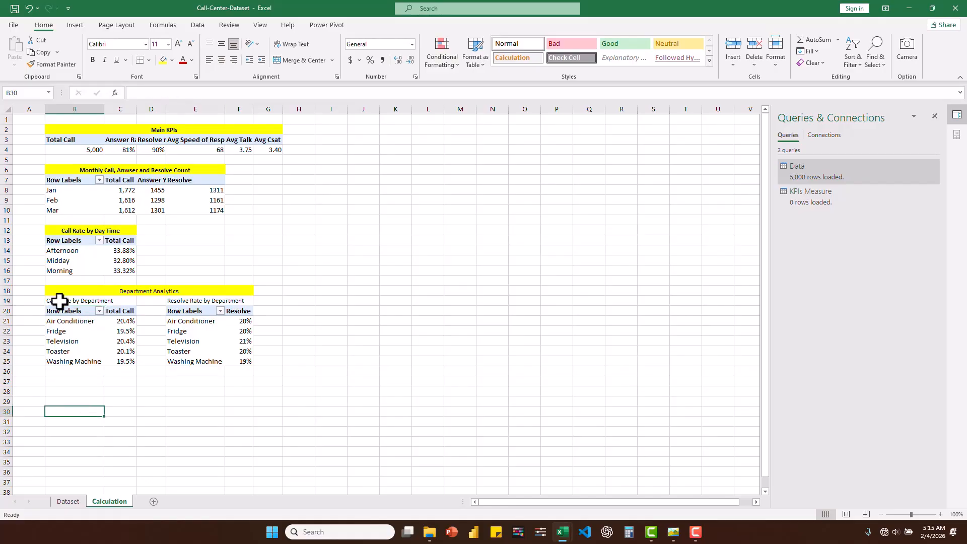
# Merge and centre the call rate title across B19:C19 and the resolve rate title across E19:F19
pyautogui.moveTo(60, 301); pyautogui.dragTo(118, 301)
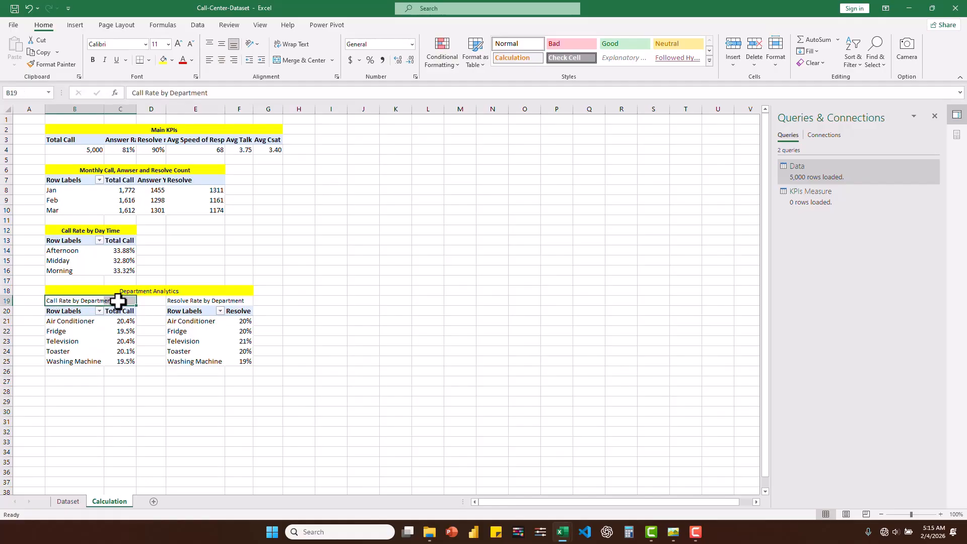
pyautogui.click(286, 64)
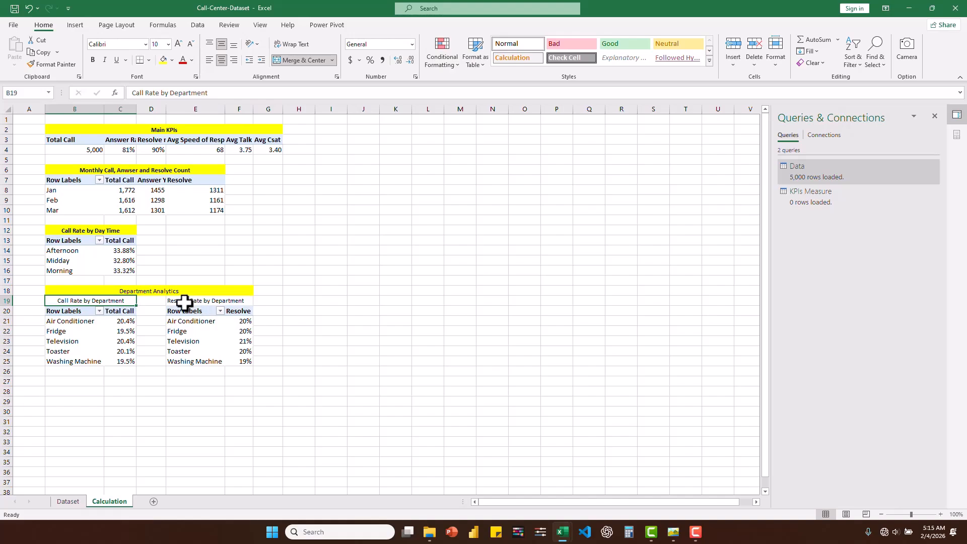
pyautogui.moveTo(184, 301); pyautogui.dragTo(241, 301)
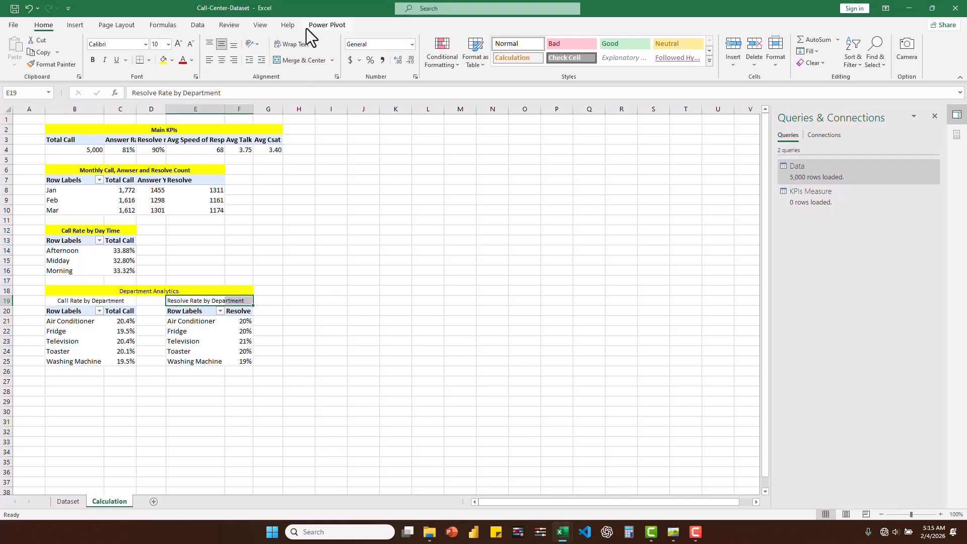
pyautogui.click(304, 62)
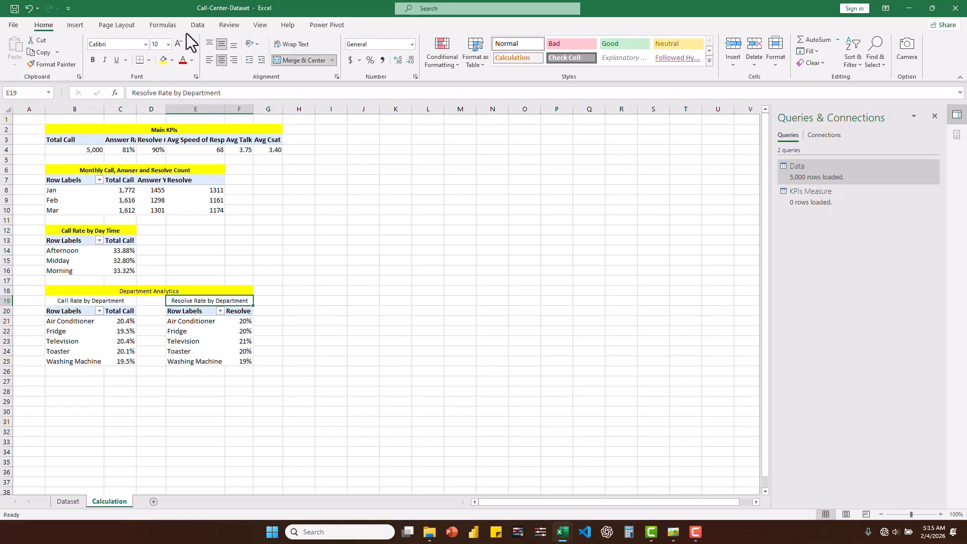
# Fill the titles in E19 and B19 with yellow and make the Department Analytics title bold
pyautogui.click(162, 62)
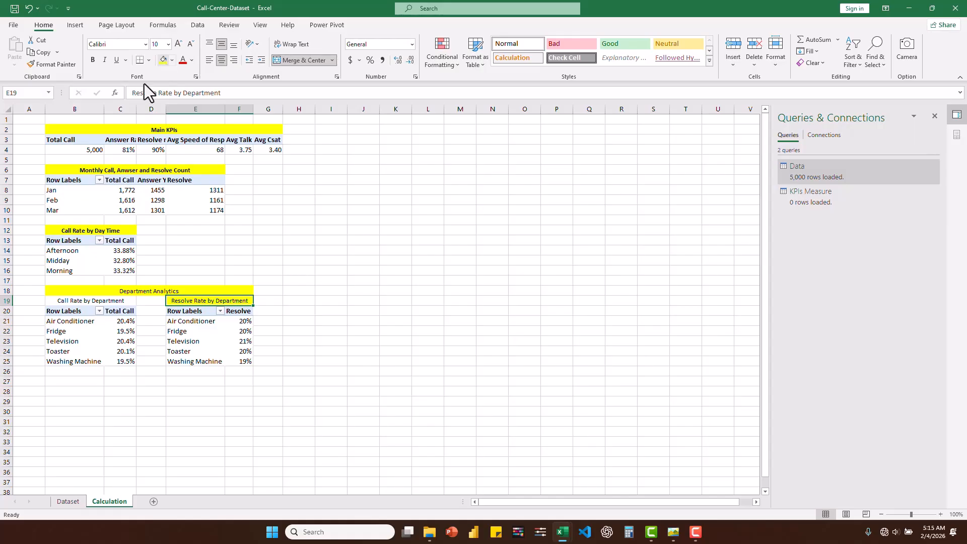
pyautogui.click(76, 301)
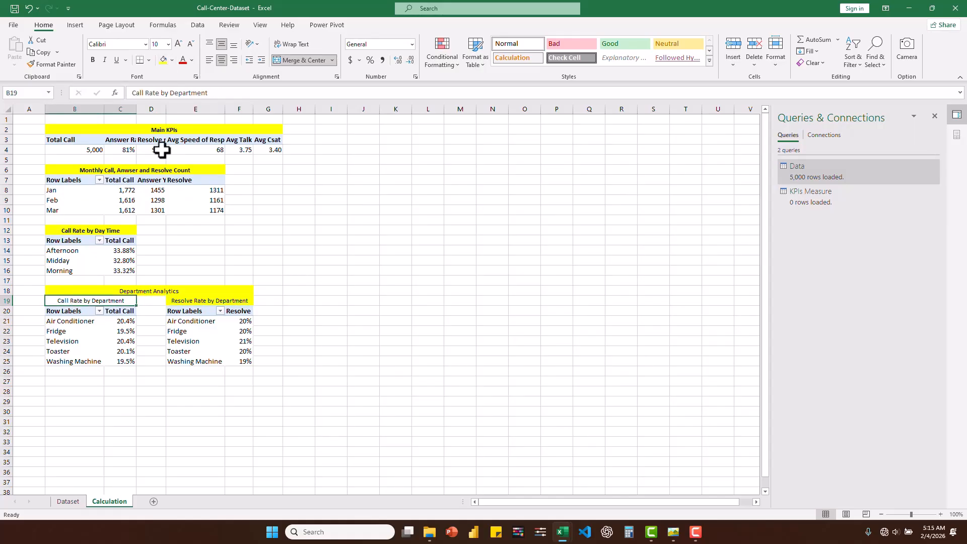
pyautogui.click(171, 57)
pyautogui.click(151, 292)
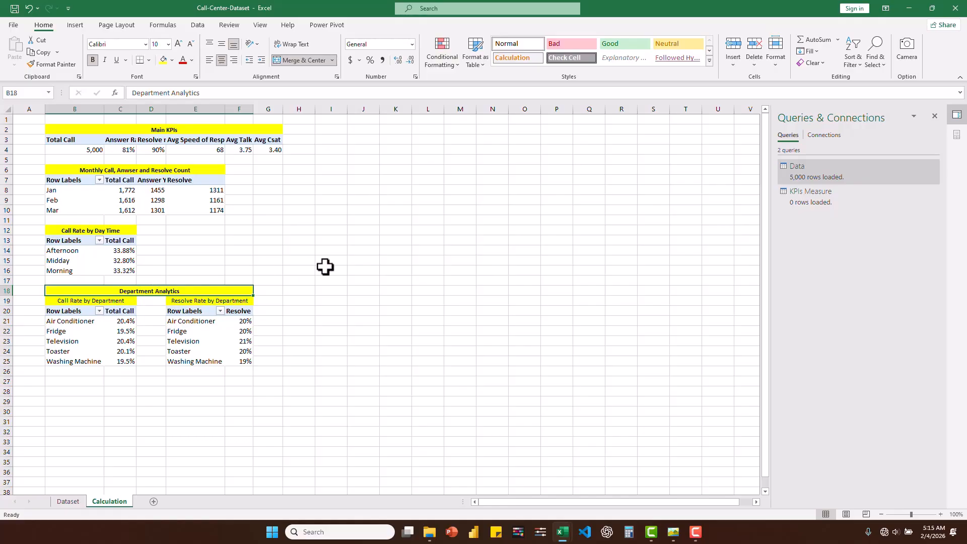
pyautogui.click(285, 339)
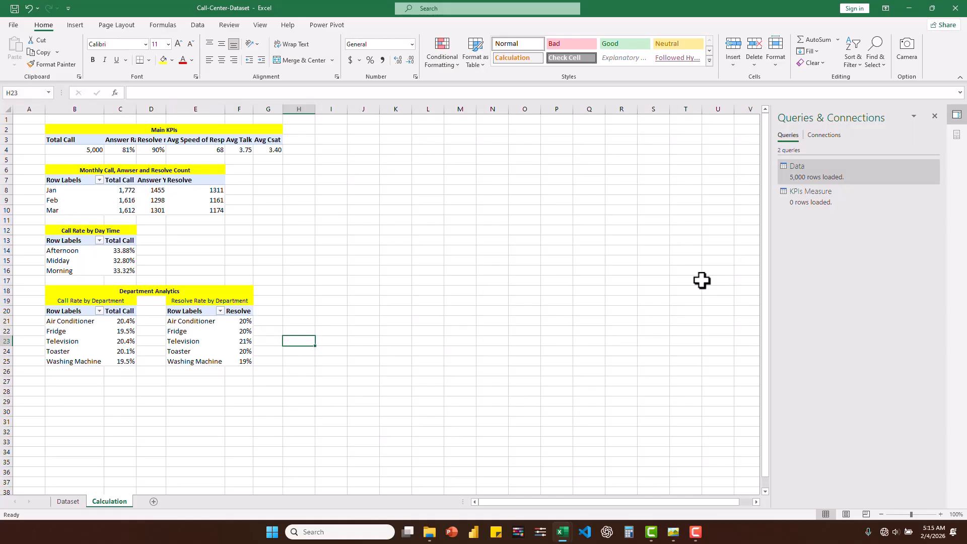
# Check the callcenterAnalytics.jpg reference dashboard, and paste a copy of the day-time PivotTable at cell K3
pyautogui.click(673, 535)
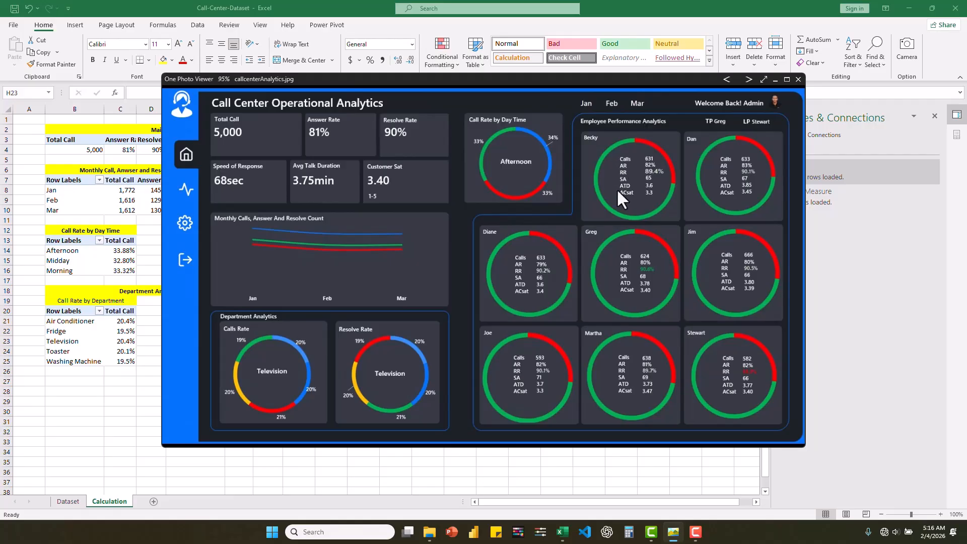
pyautogui.click(776, 80)
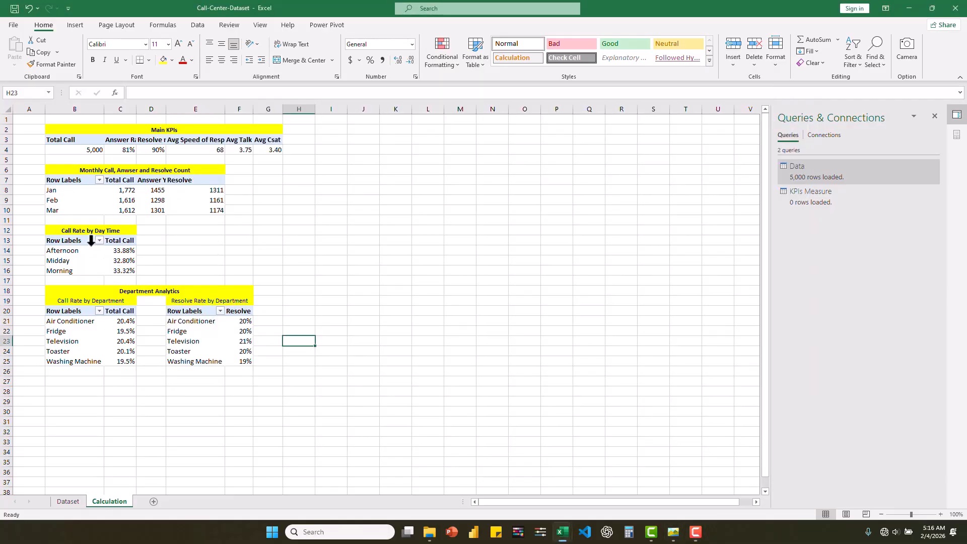
pyautogui.moveTo(55, 241); pyautogui.dragTo(130, 271)
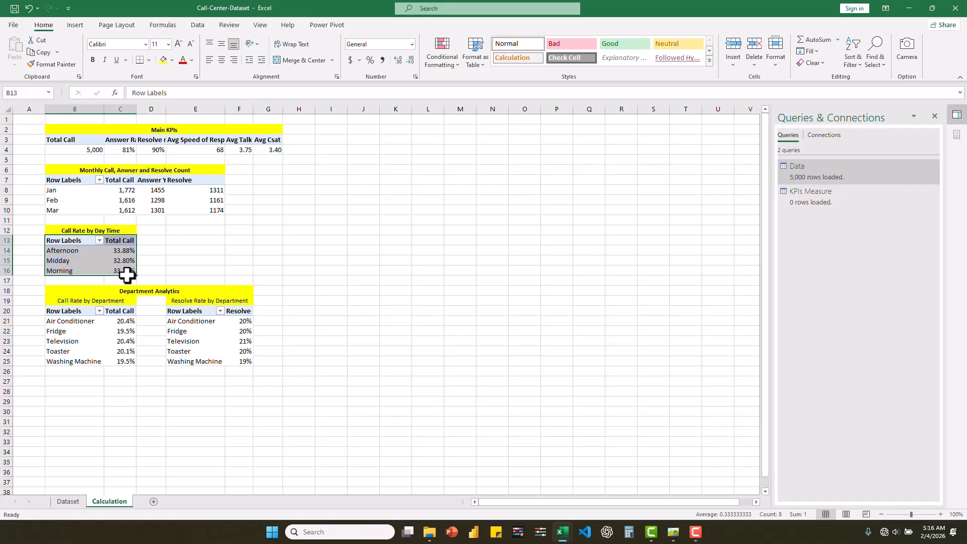
pyautogui.hotkey('ctrl', 'c')
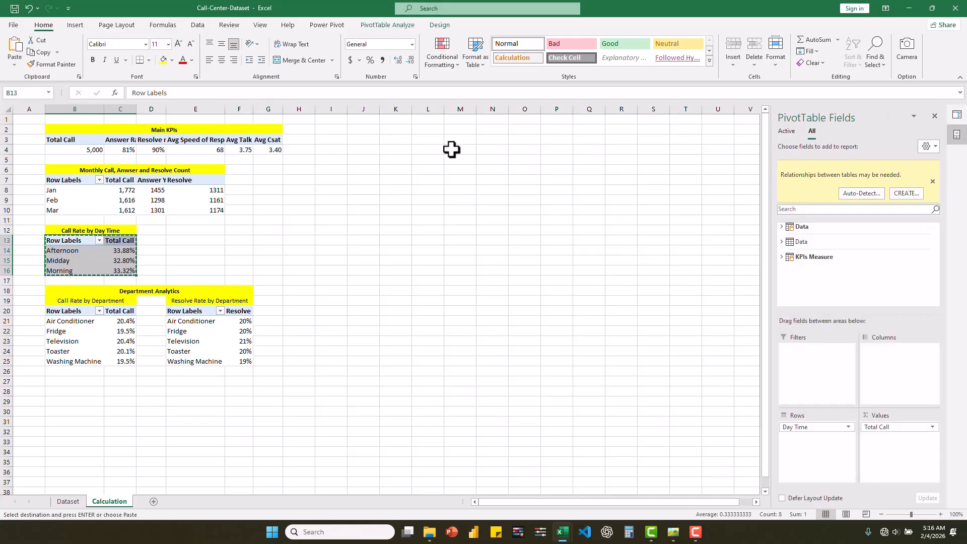
pyautogui.click(398, 139)
pyautogui.hotkey('ctrl', 'v')
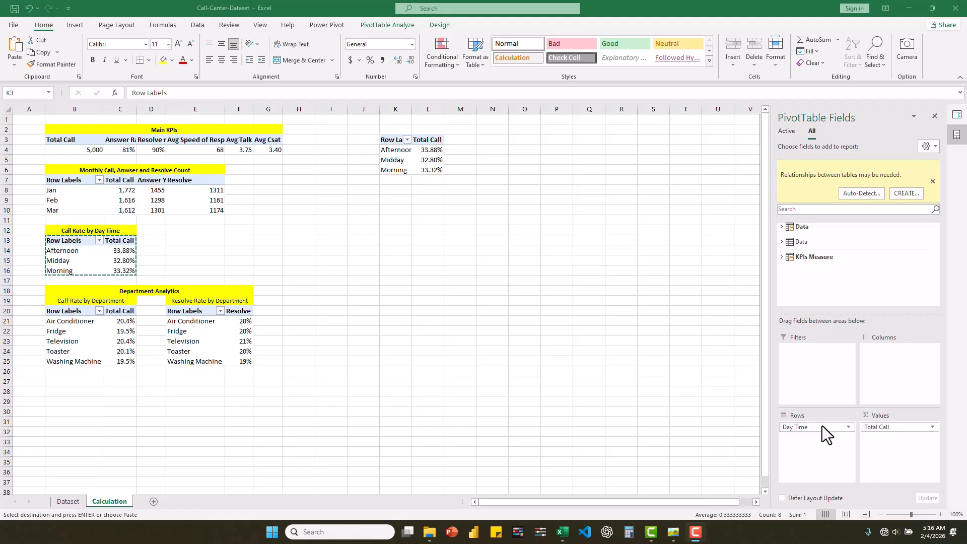
# Replace Day Time with Agent in the rows of the PivotTable at K3
pyautogui.moveTo(822, 426); pyautogui.dragTo(657, 427)
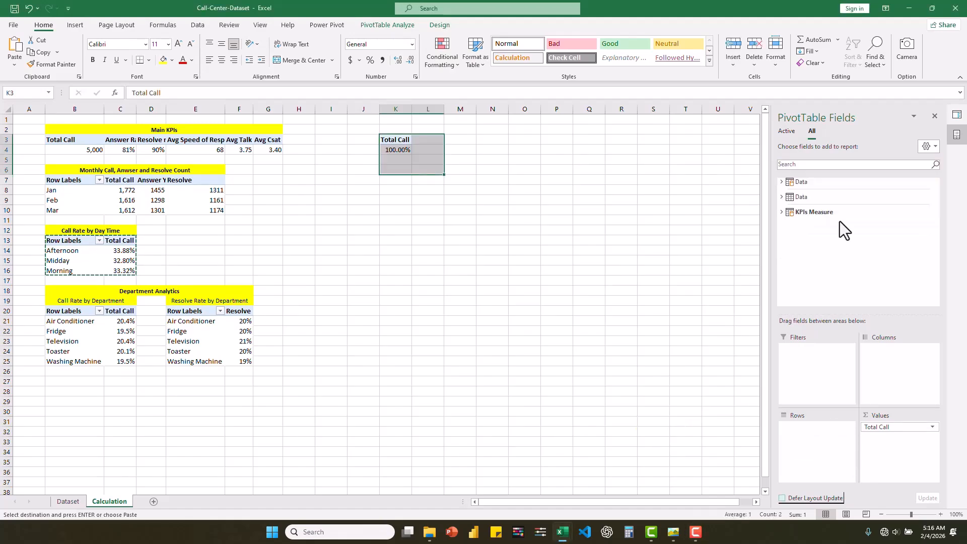
pyautogui.click(781, 181)
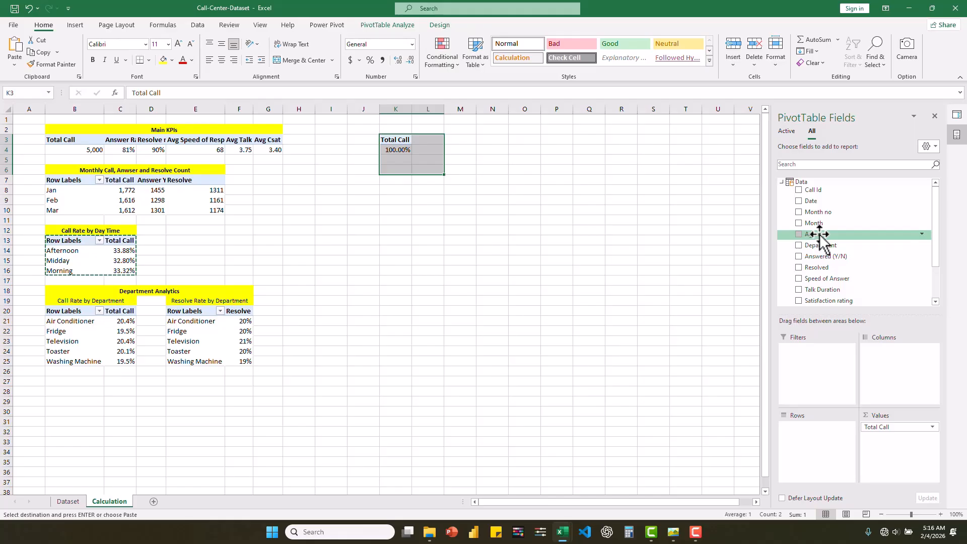
pyautogui.moveTo(818, 235); pyautogui.dragTo(820, 454)
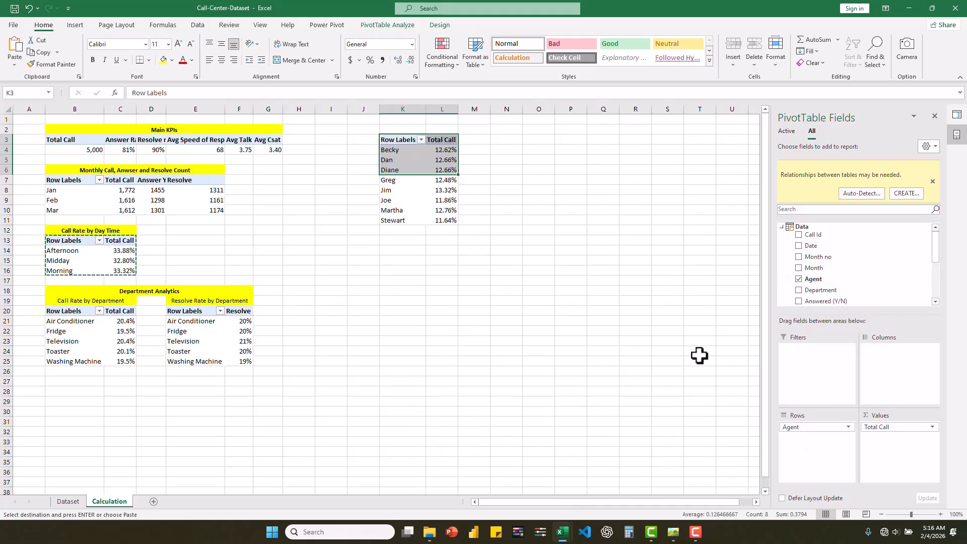
# Show the Total Call values of the agent PivotTable with No Calculation instead of percentages
pyautogui.click(443, 149)
pyautogui.moveTo(443, 150); pyautogui.dragTo(445, 221)
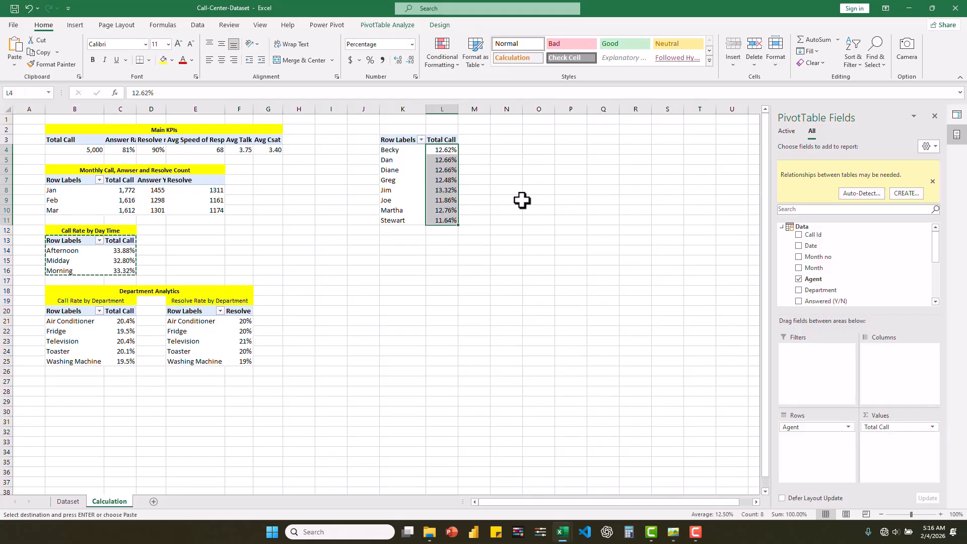
pyautogui.rightClick(441, 175)
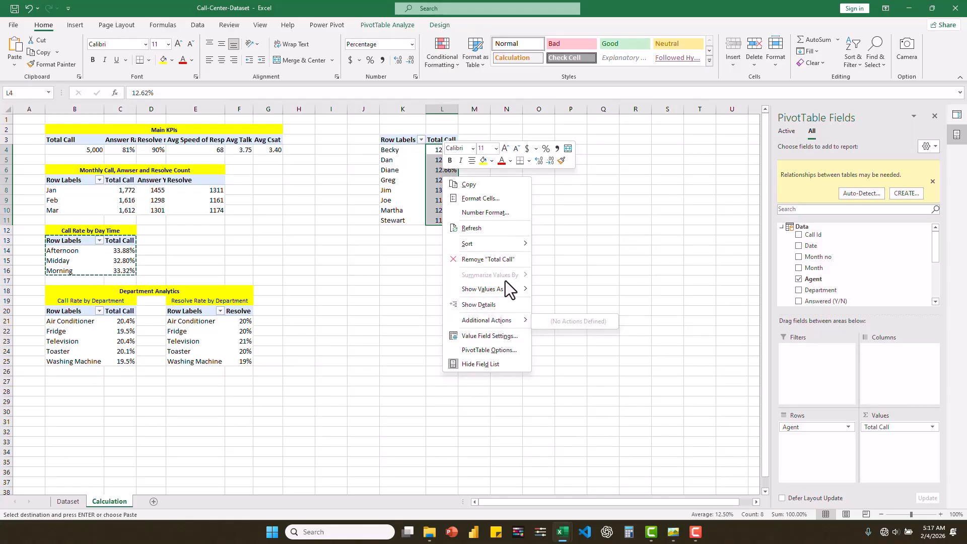
pyautogui.moveTo(506, 289)
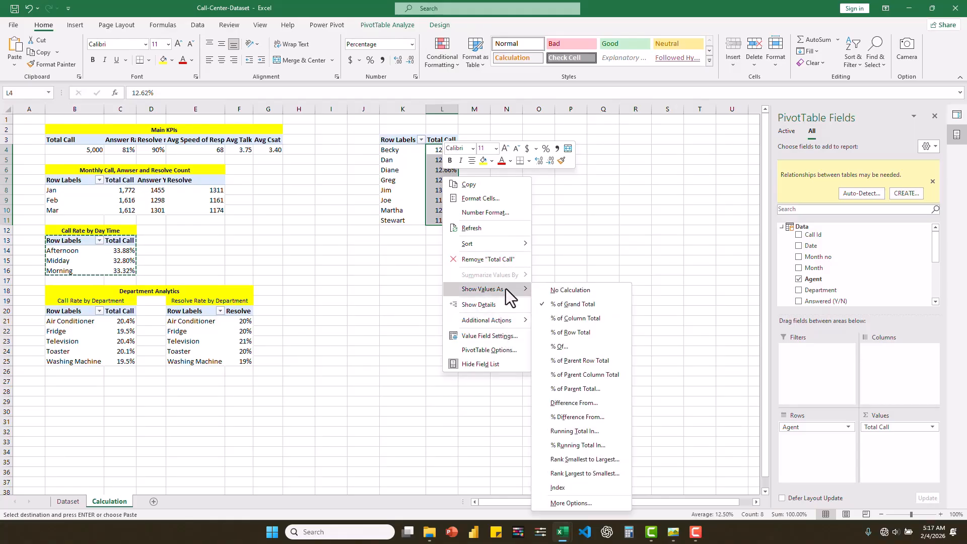
pyautogui.click(558, 291)
pyautogui.click(504, 160)
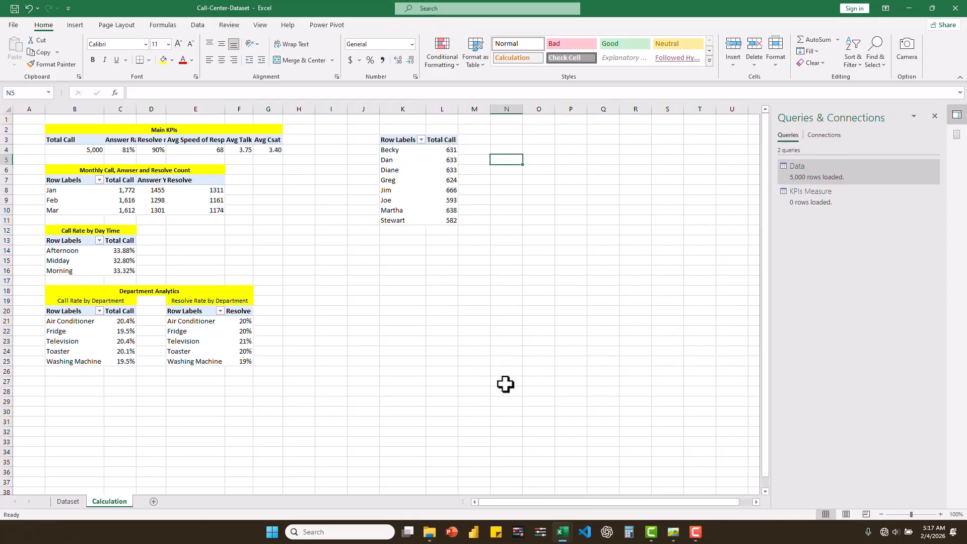
# Check the callcenterAnalytics.jpg reference dashboard, and add the Answer Rate measure to the values of the agent PivotTable at K3
pyautogui.click(673, 533)
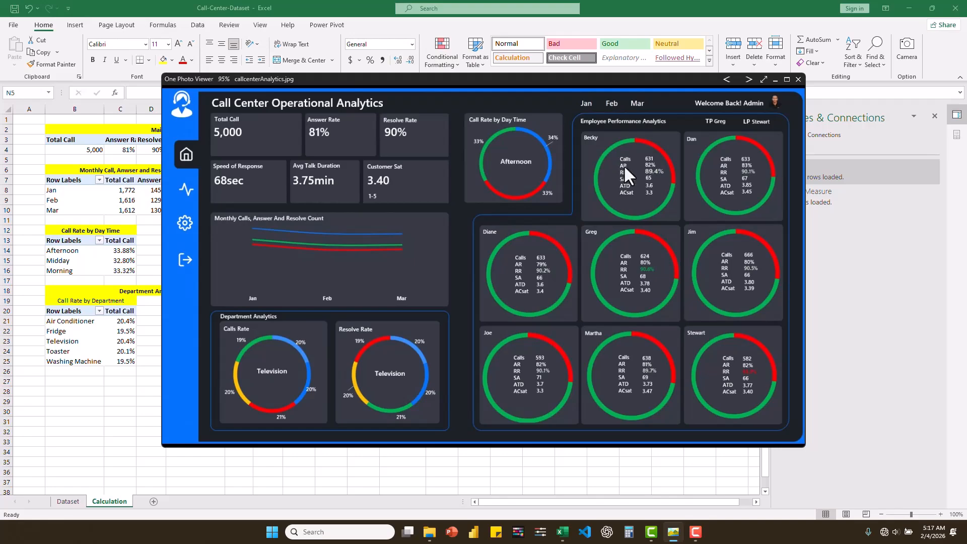
pyautogui.press('Escape')
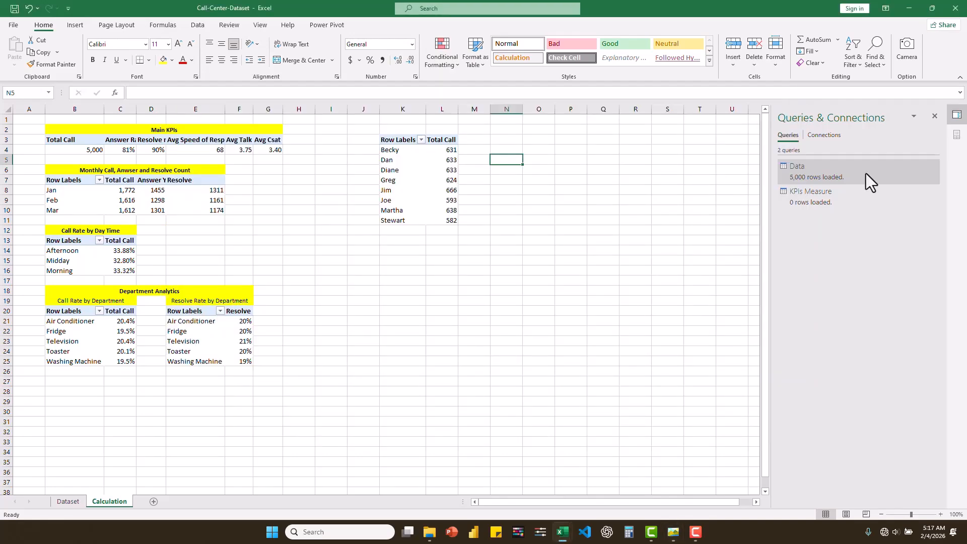
pyautogui.click(382, 157)
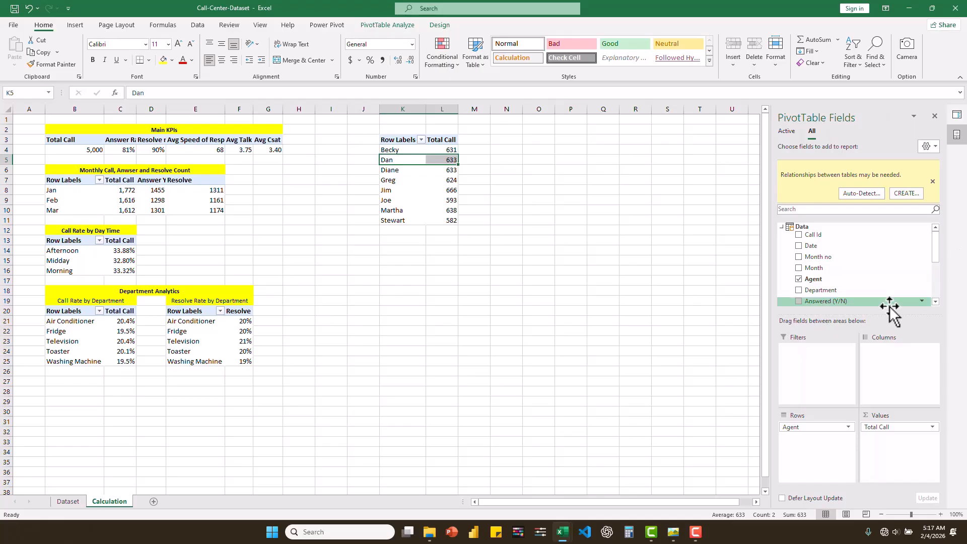
pyautogui.scroll(-5, 889, 307)
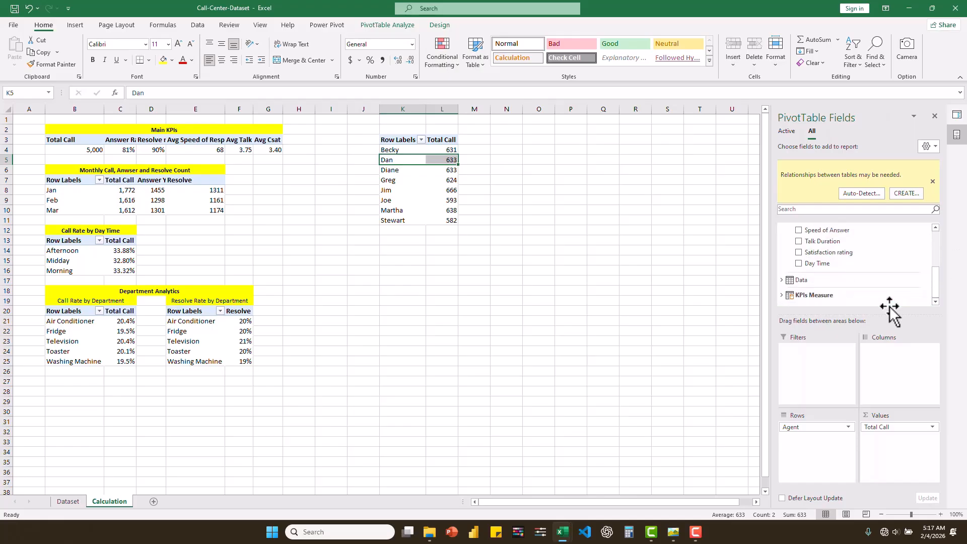
pyautogui.click(782, 295)
pyautogui.scroll(-2, 855, 272)
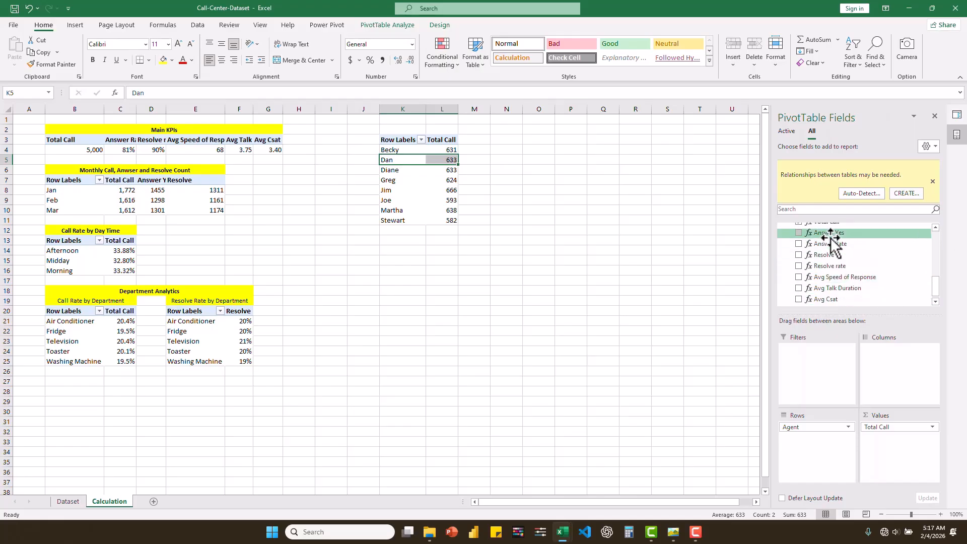
pyautogui.moveTo(831, 244); pyautogui.dragTo(901, 443)
# Add the Resolve rate measure to the agent PivotTable's values, comparing the agent metrics with the reference dashboard
pyautogui.click(673, 532)
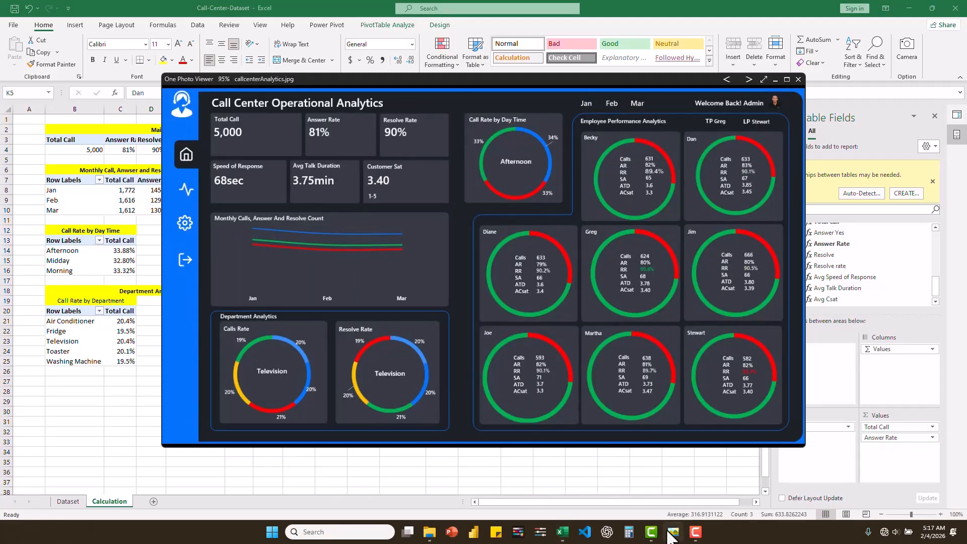
pyautogui.click(672, 532)
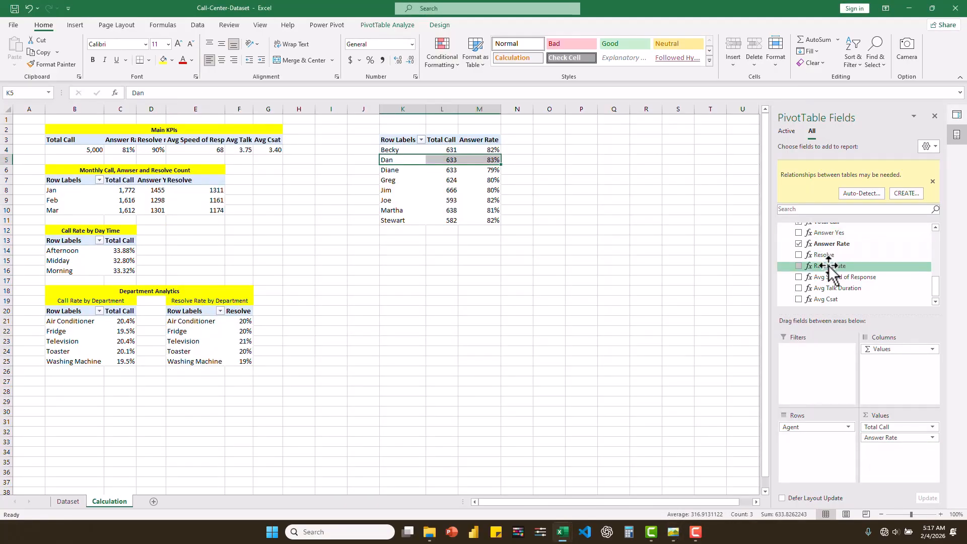
pyautogui.moveTo(826, 266); pyautogui.dragTo(894, 460)
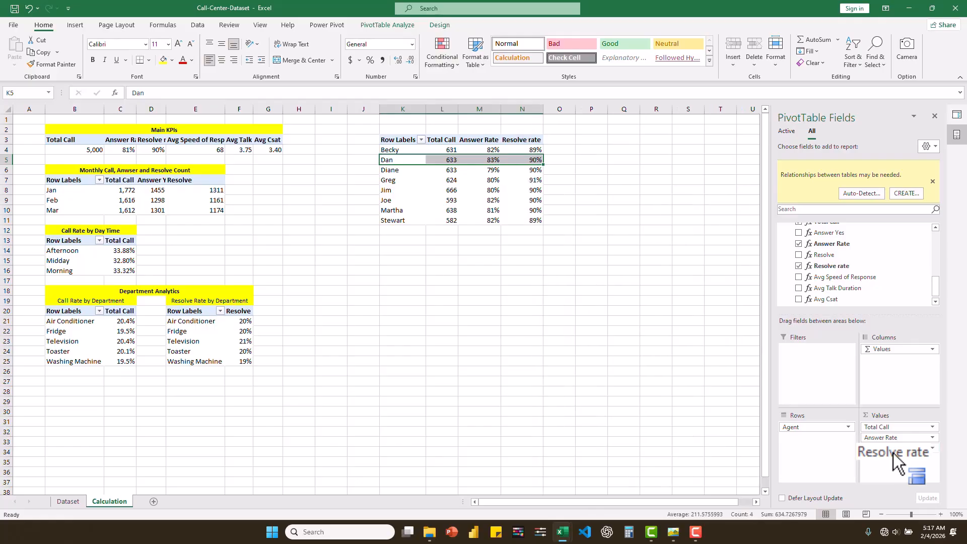
pyautogui.click(671, 533)
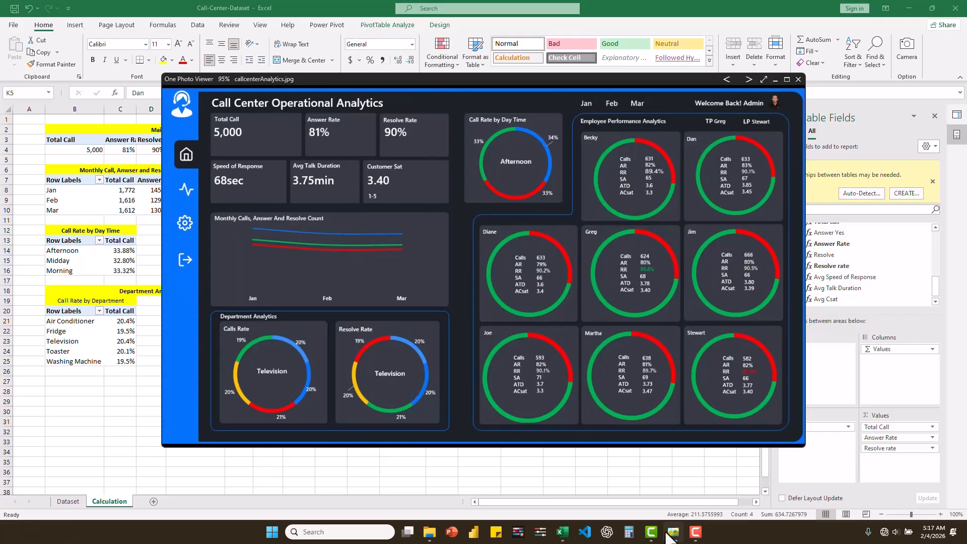
pyautogui.click(669, 533)
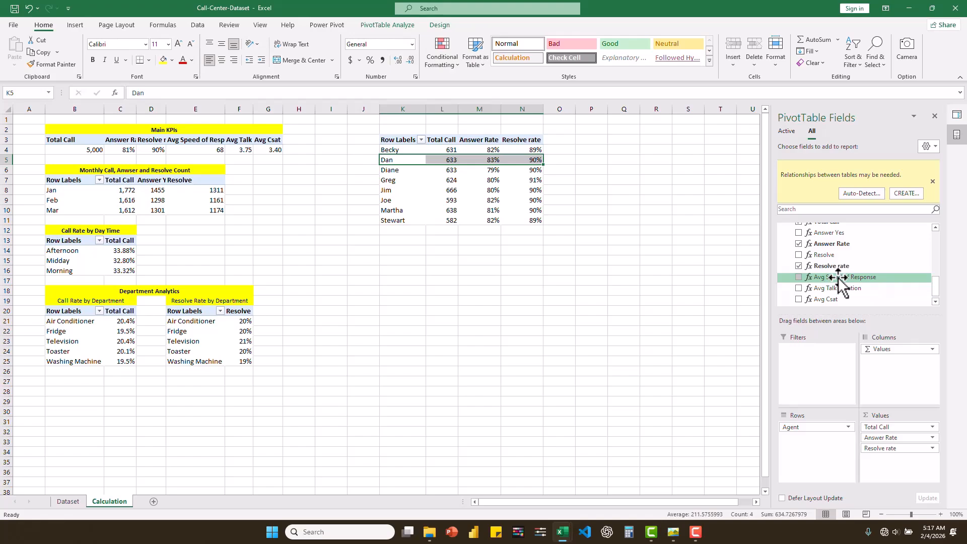
# Add the Avg Speed of Response, Avg Talk Duration and Avg Csat measures to the agent PivotTable's values
pyautogui.moveTo(838, 277); pyautogui.dragTo(896, 461)
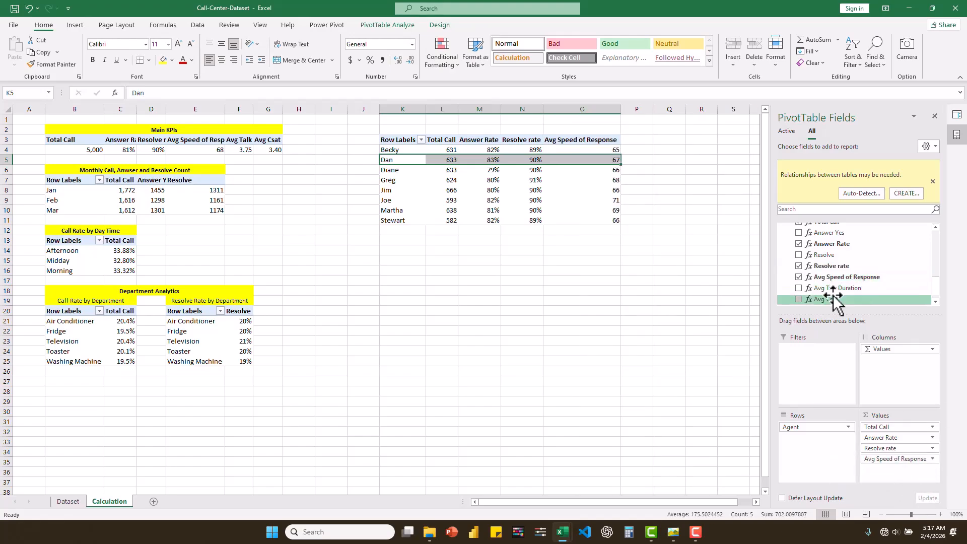
pyautogui.moveTo(833, 289); pyautogui.dragTo(913, 478)
pyautogui.moveTo(826, 297); pyautogui.dragTo(898, 479)
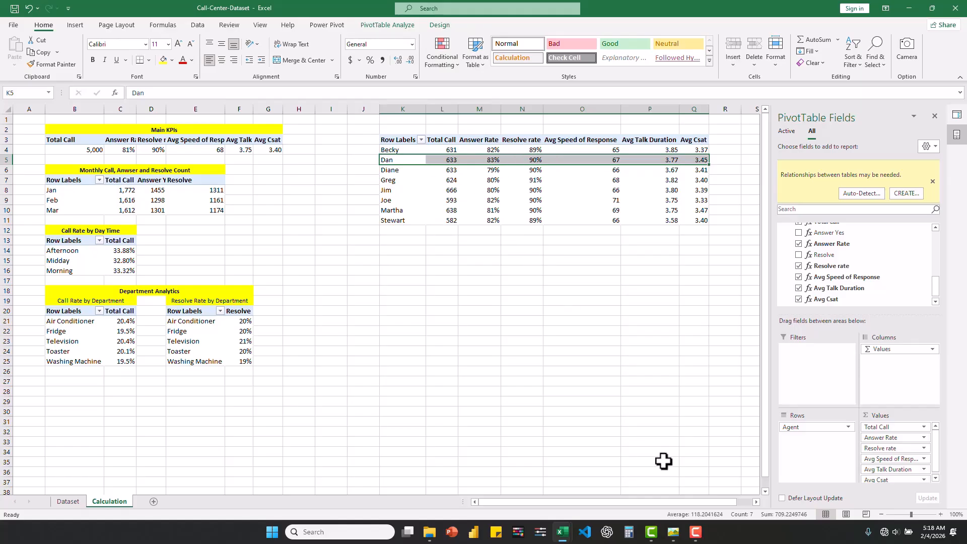
# Check the reference dashboard's employee section, and mirror the agent PivotTable data in cell K13 with the formula =K4:Q11
pyautogui.click(673, 533)
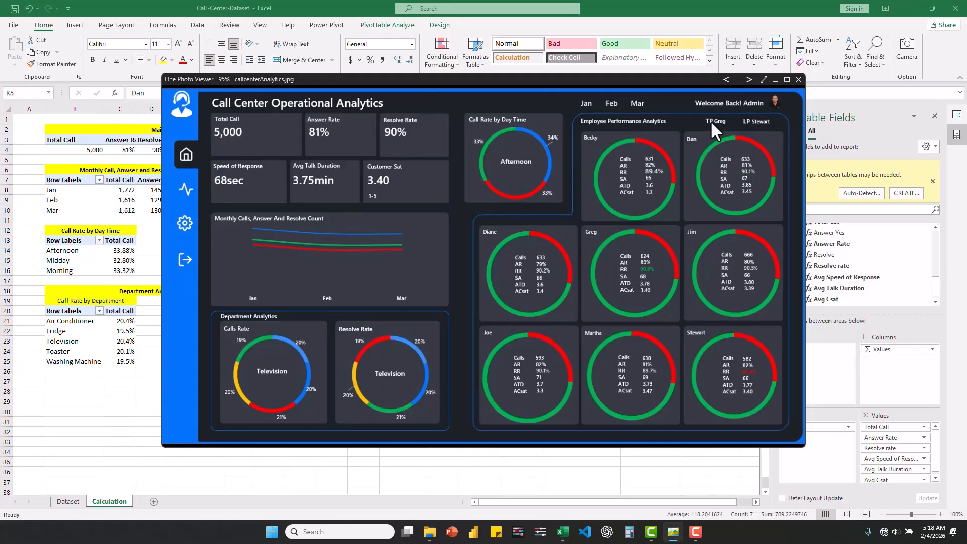
pyautogui.click(775, 79)
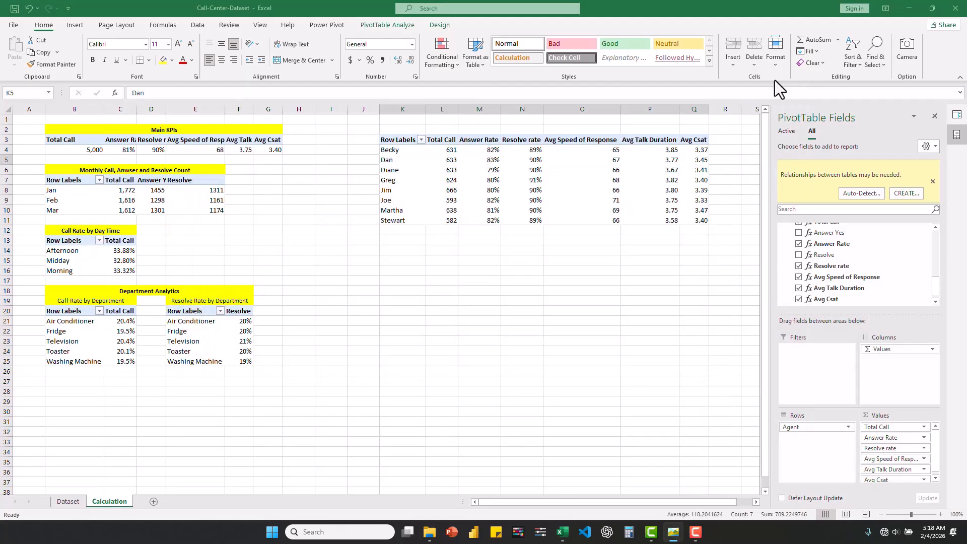
pyautogui.click(398, 250)
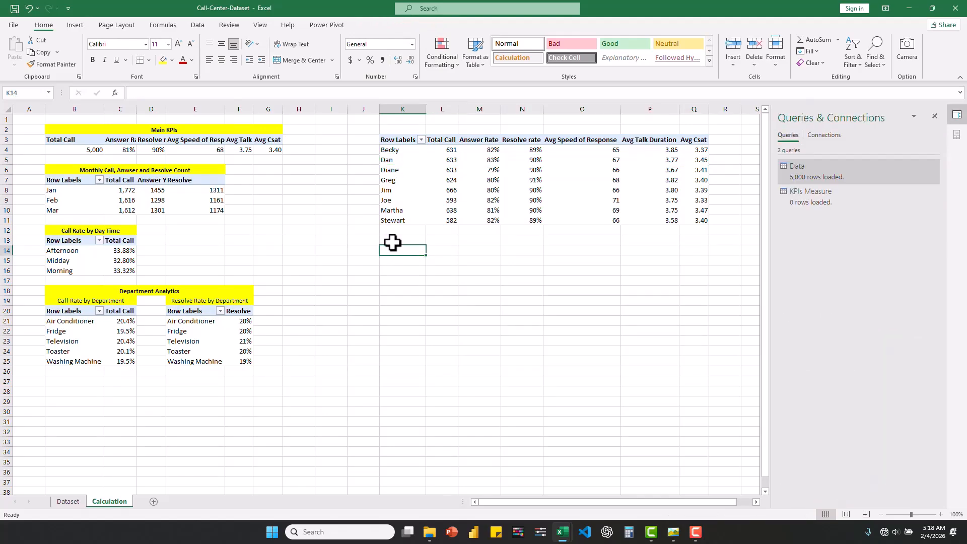
pyautogui.click(392, 242)
pyautogui.write('=')
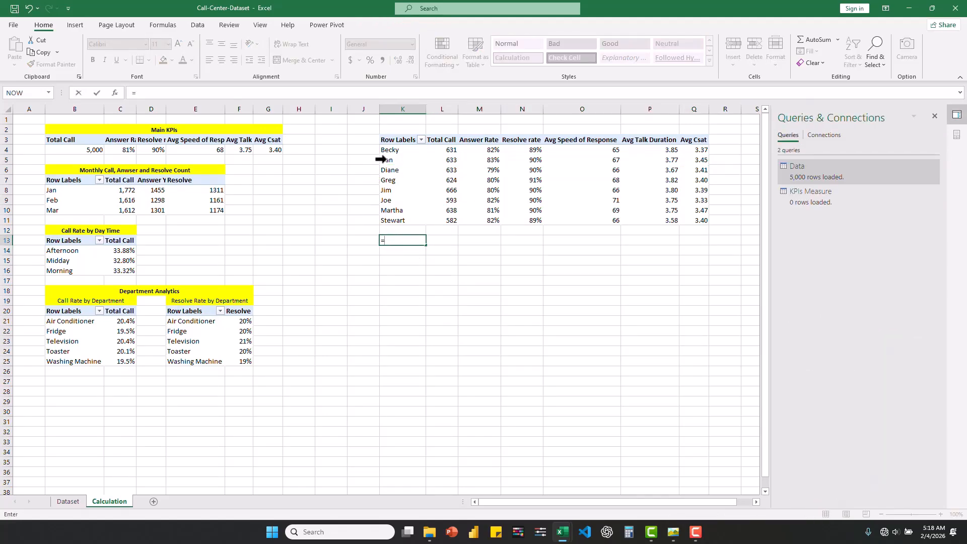
pyautogui.click(381, 148)
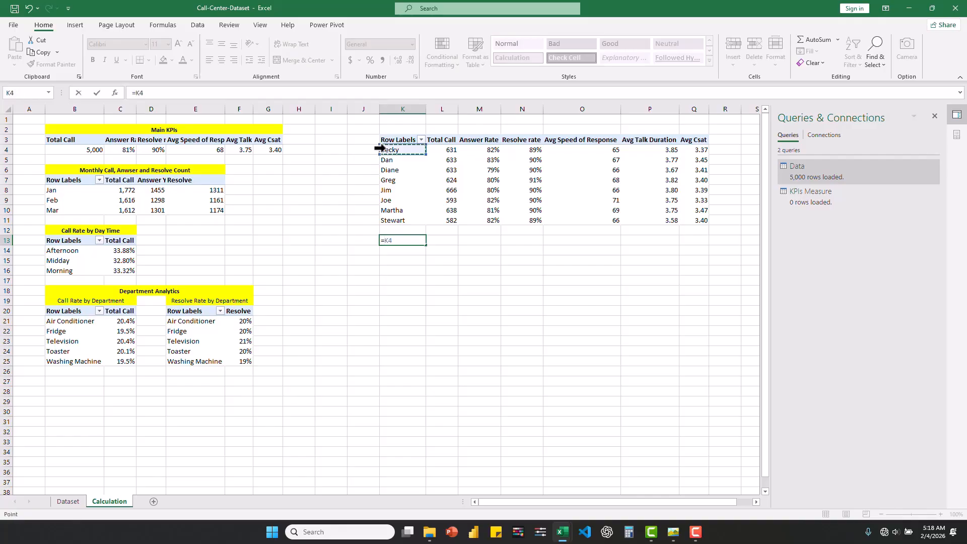
pyautogui.moveTo(387, 149); pyautogui.dragTo(636, 218)
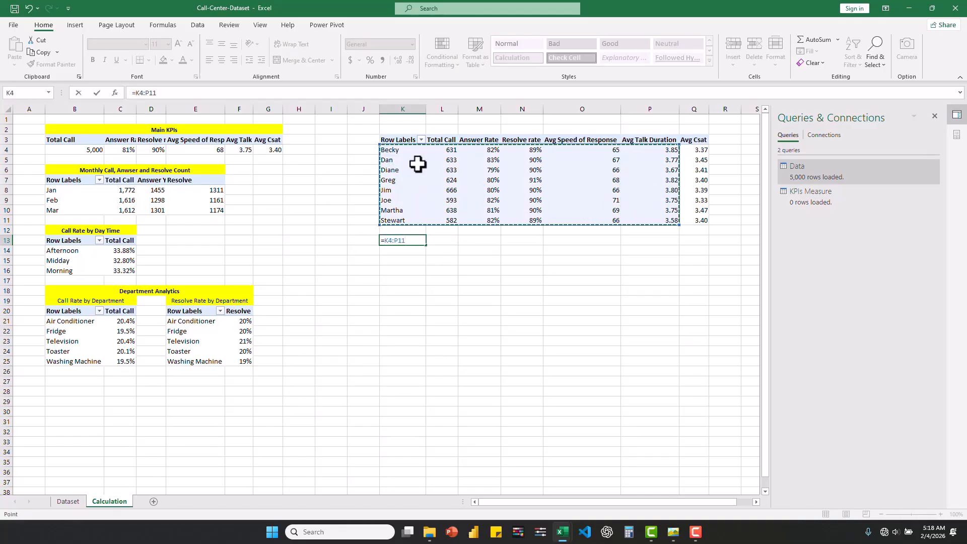
pyautogui.click(387, 149)
pyautogui.moveTo(385, 149); pyautogui.dragTo(692, 221)
pyautogui.press('Return')
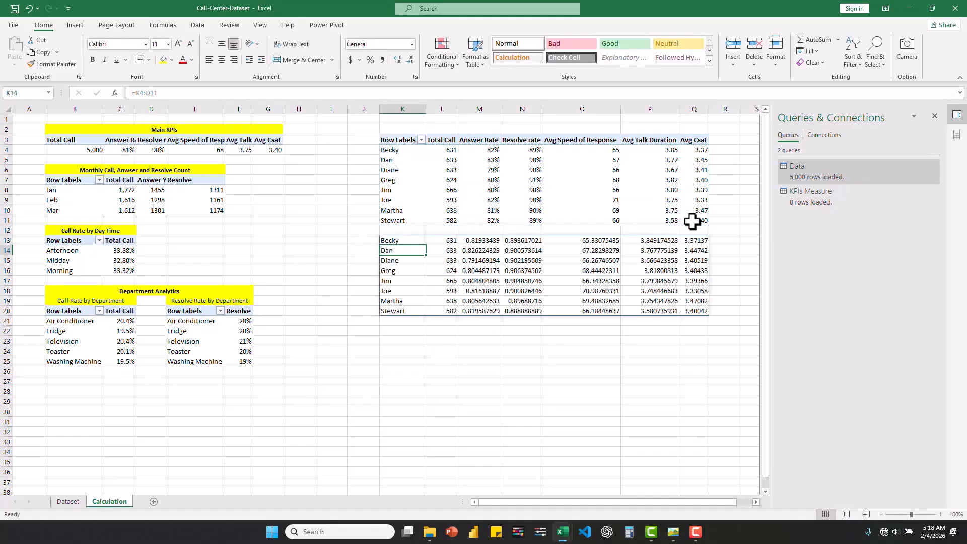
pyautogui.click(399, 329)
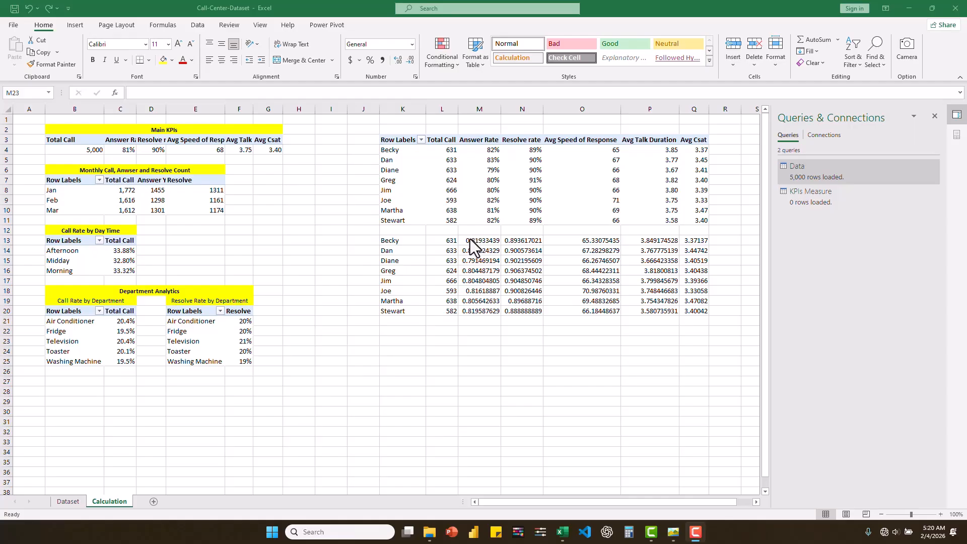
# Format the answer rates in M13:M20 and the resolve rates in N13:N20 as percentages without decimals
pyautogui.click(471, 240)
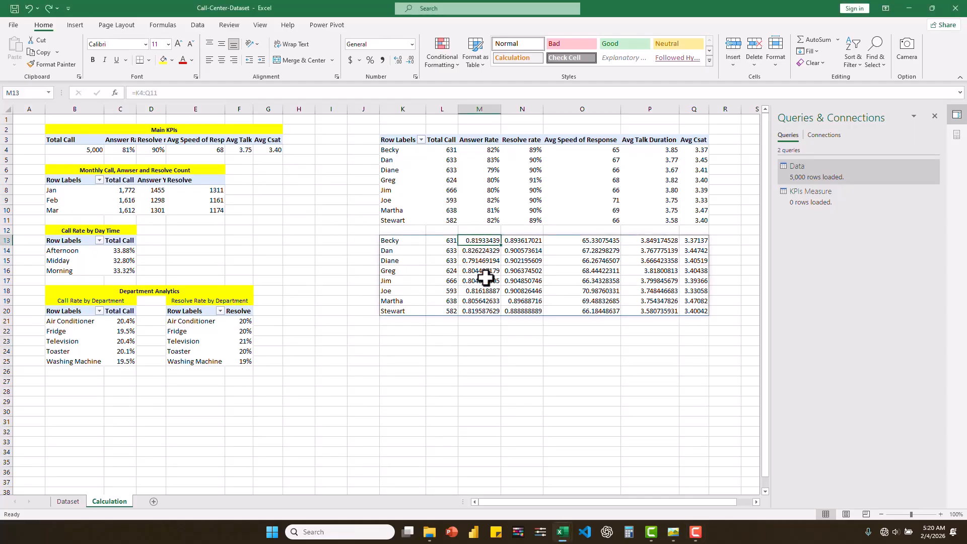
pyautogui.moveTo(485, 277); pyautogui.dragTo(494, 312)
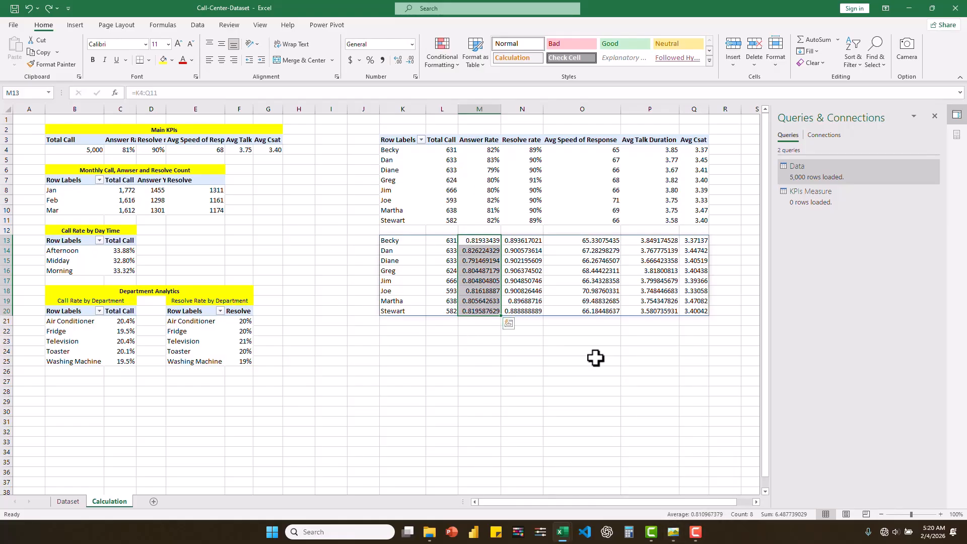
pyautogui.click(674, 476)
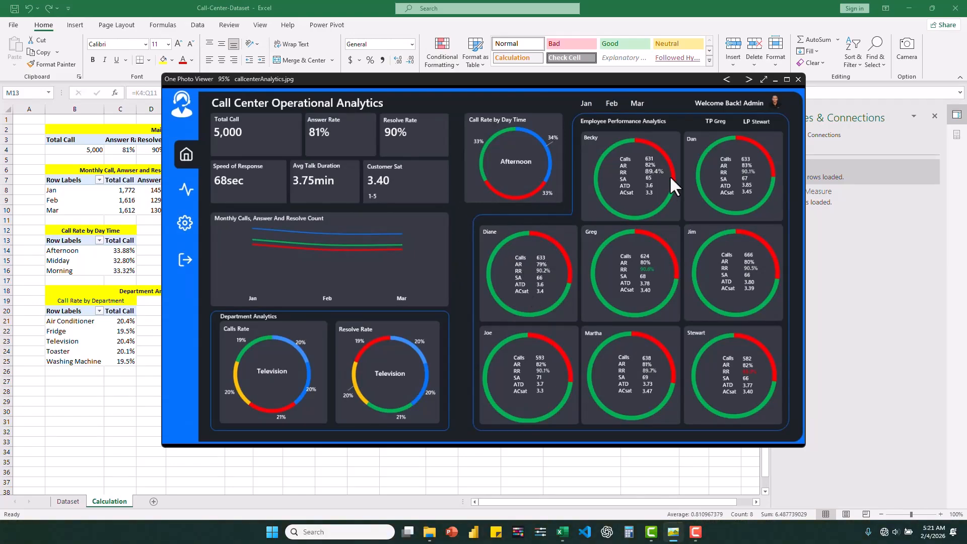
pyautogui.click(774, 79)
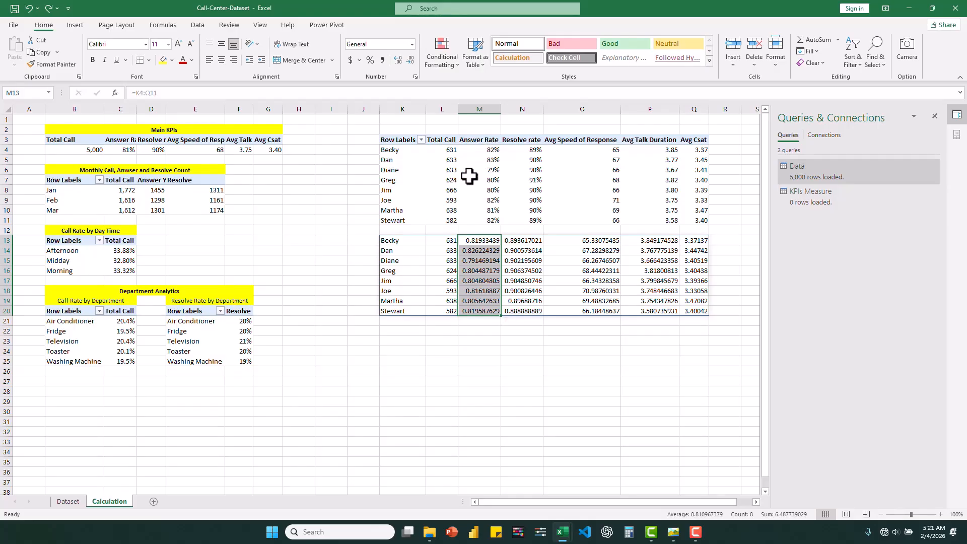
pyautogui.click(370, 63)
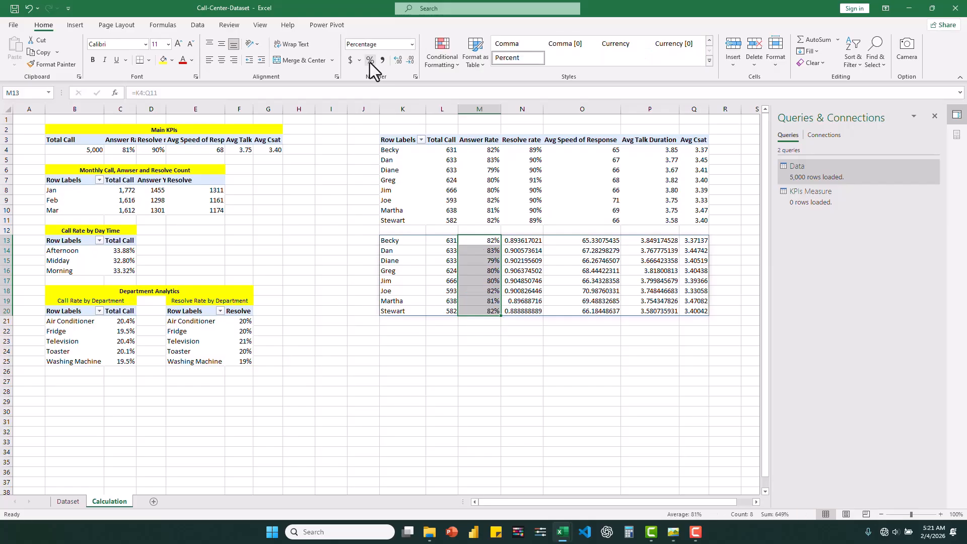
pyautogui.moveTo(518, 243); pyautogui.dragTo(524, 311)
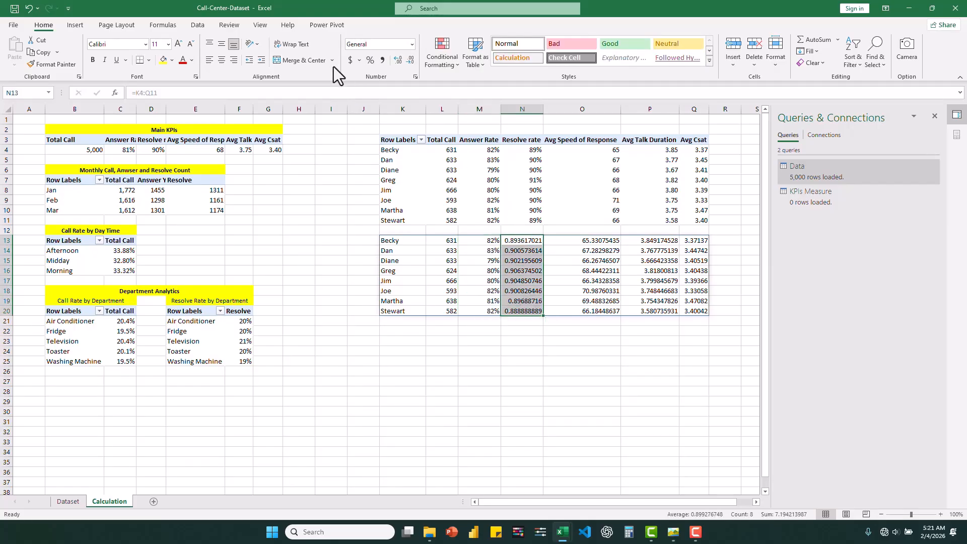
pyautogui.click(369, 61)
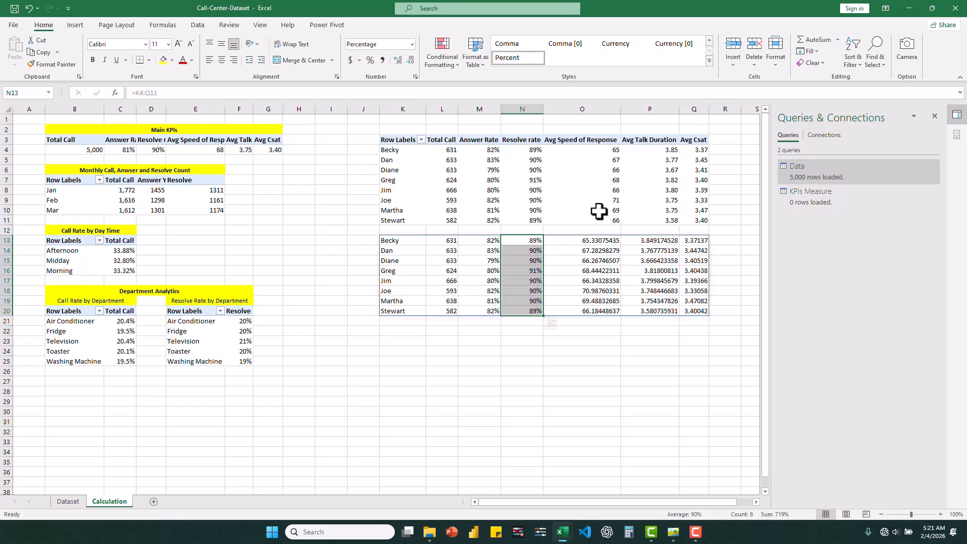
# Format the average speed of response values in O13:O20 as Number with no decimal places
pyautogui.moveTo(584, 240); pyautogui.dragTo(602, 310)
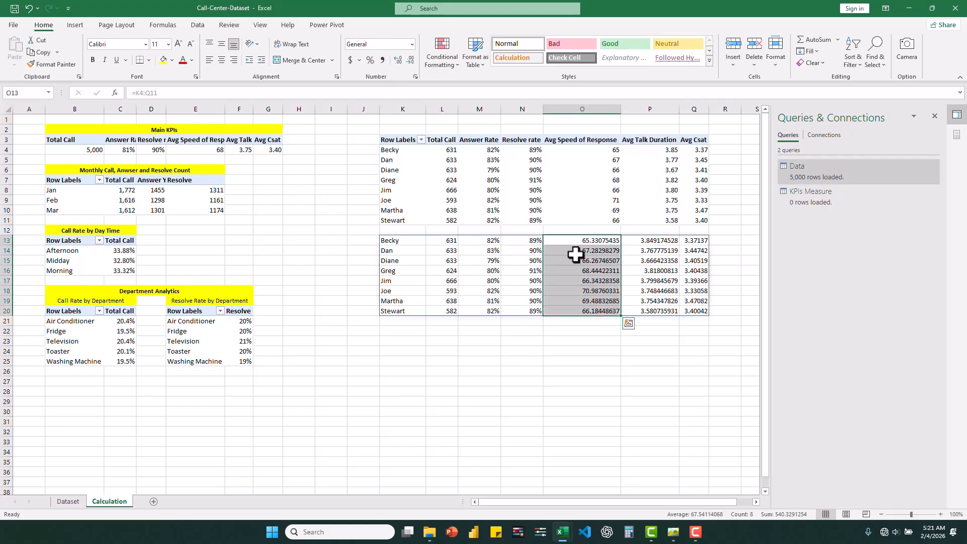
pyautogui.click(413, 47)
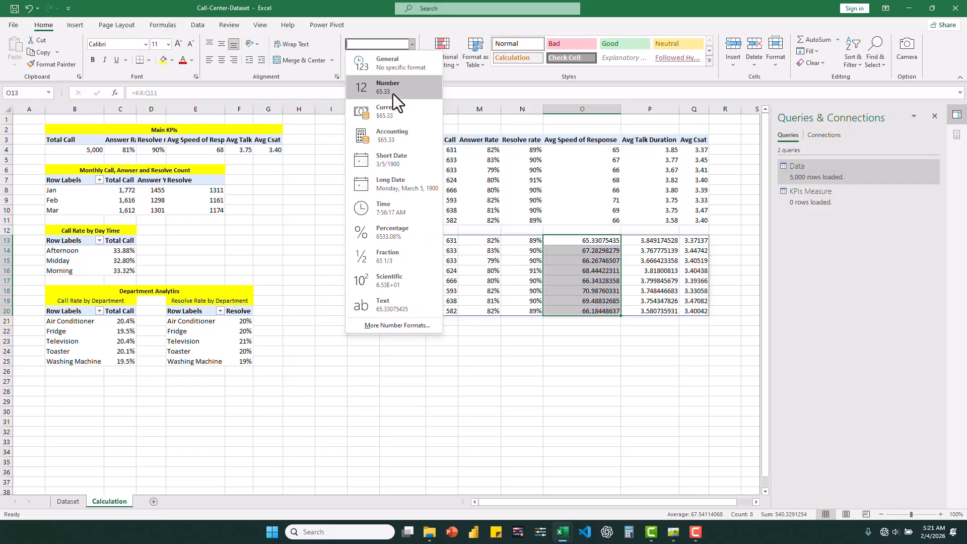
pyautogui.click(392, 91)
pyautogui.click(412, 59)
pyautogui.click(412, 59)
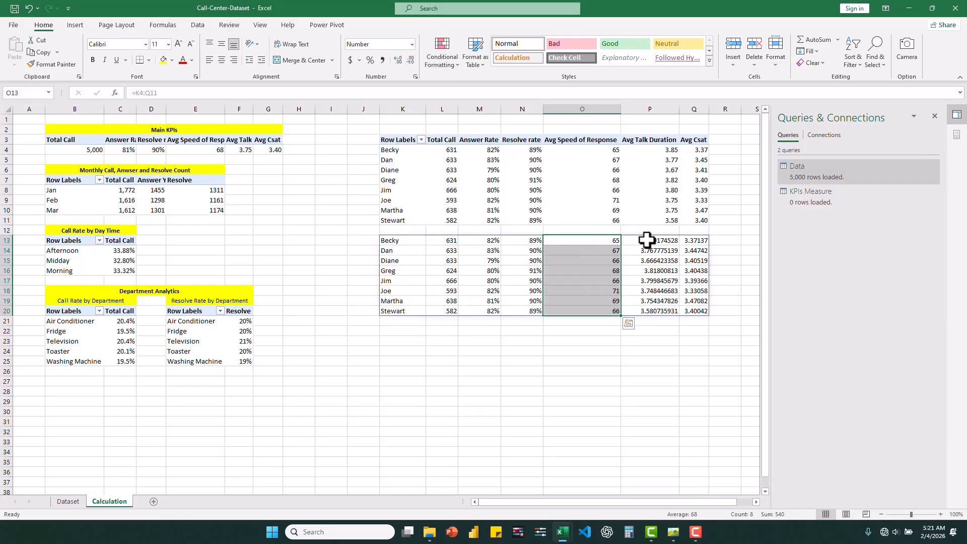
# Reduce the average talk duration values in P13:P20 to two decimal places
pyautogui.moveTo(646, 244); pyautogui.dragTo(658, 310)
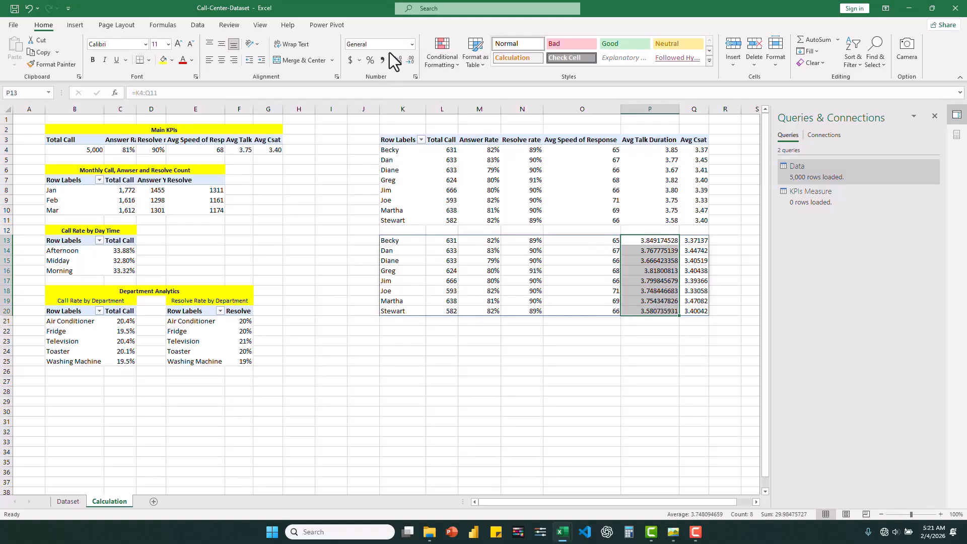
pyautogui.click(407, 59)
pyautogui.click(406, 59)
pyautogui.click(407, 59)
pyautogui.click(407, 59)
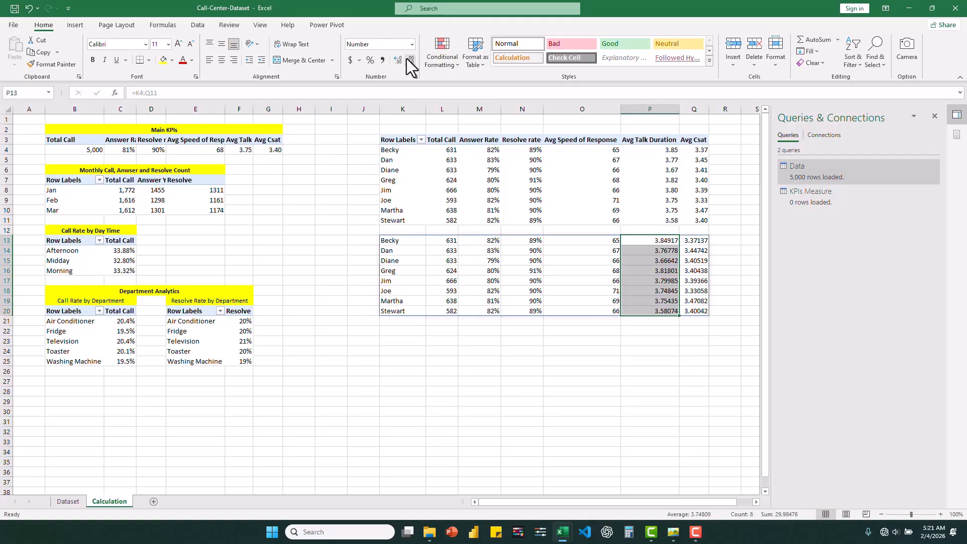
pyautogui.click(407, 59)
pyautogui.click(407, 59)
pyautogui.click(407, 58)
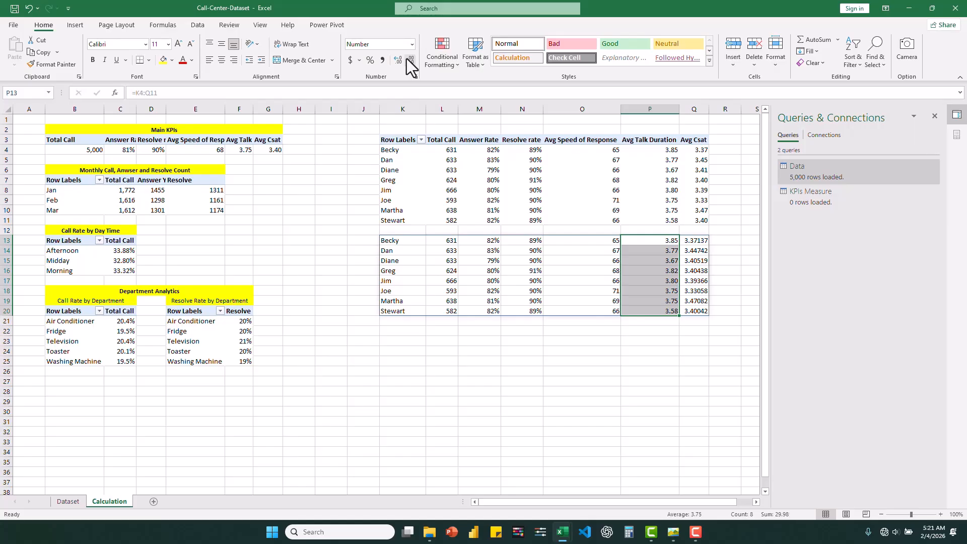
# Reduce the average Csat values in Q13:Q20 to two decimal places
pyautogui.moveTo(694, 241); pyautogui.dragTo(705, 311)
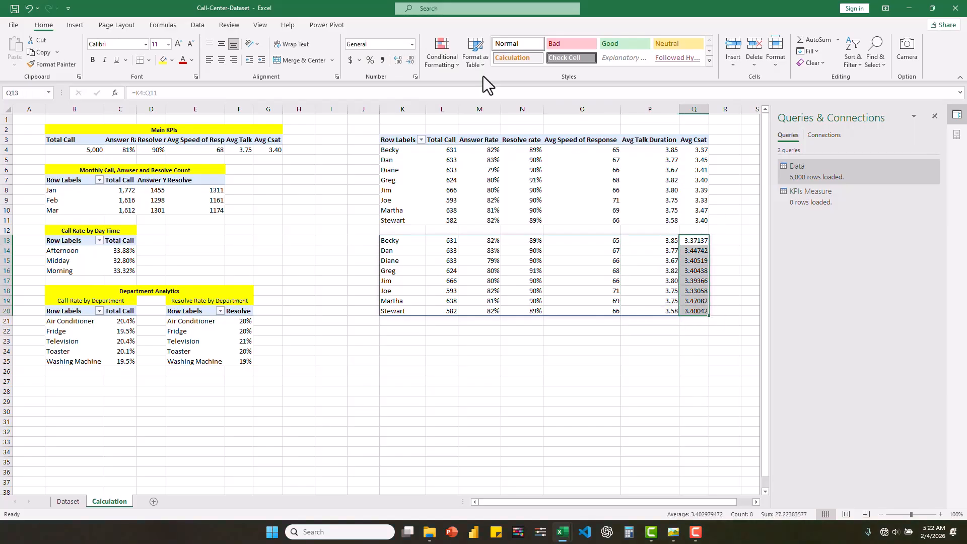
pyautogui.click(411, 60)
pyautogui.click(411, 60)
pyautogui.click(411, 61)
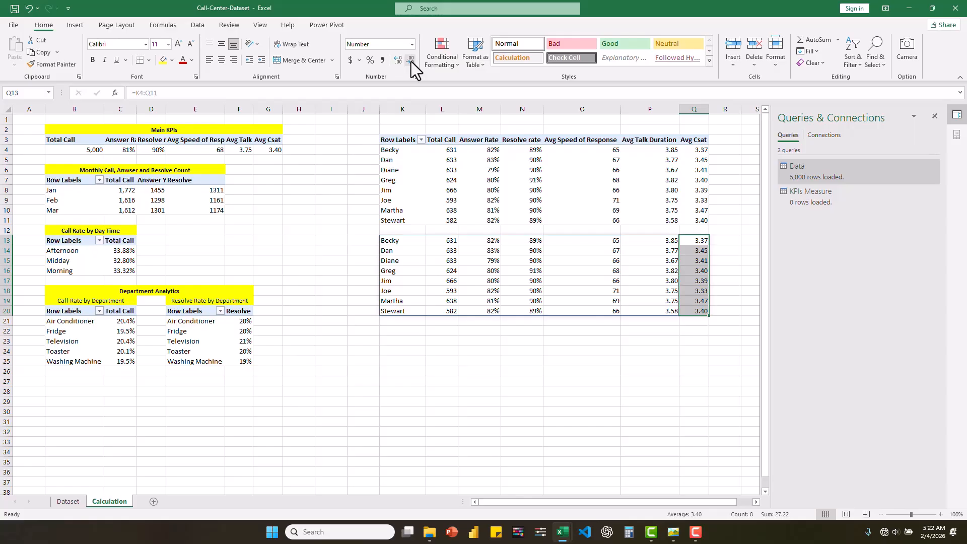
# Enter the label "Top Perfomer" in K22, below the formula-linked agent table
pyautogui.click(467, 343)
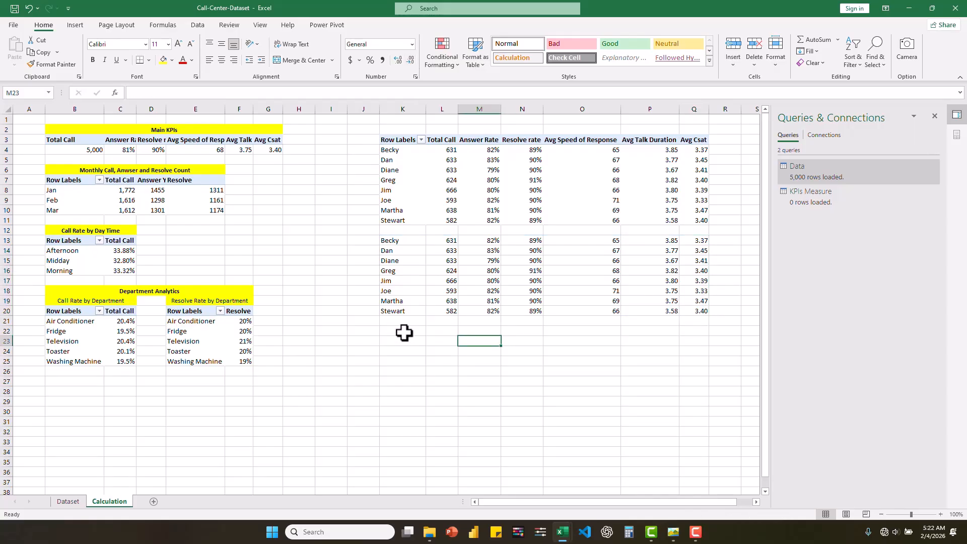
pyautogui.click(404, 330)
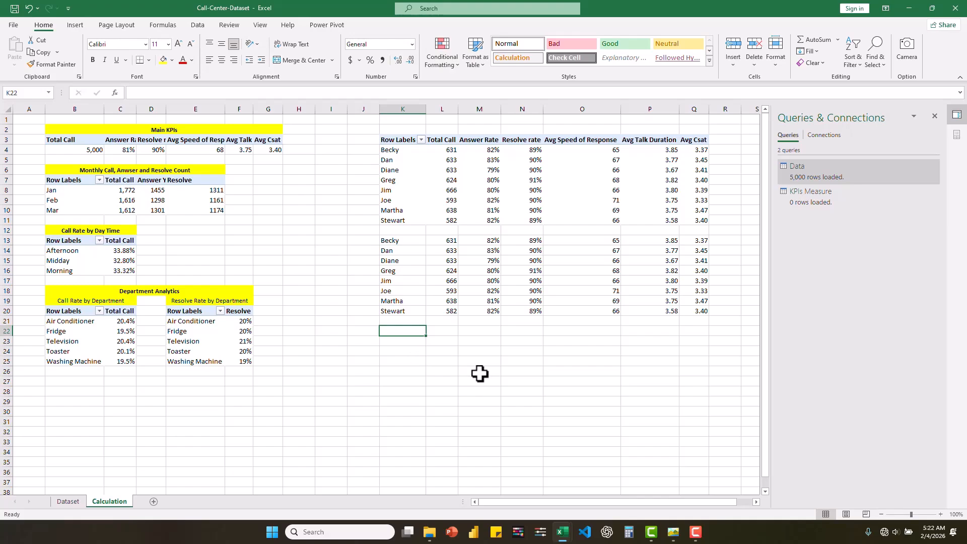
pyautogui.write('Top Perfomer')
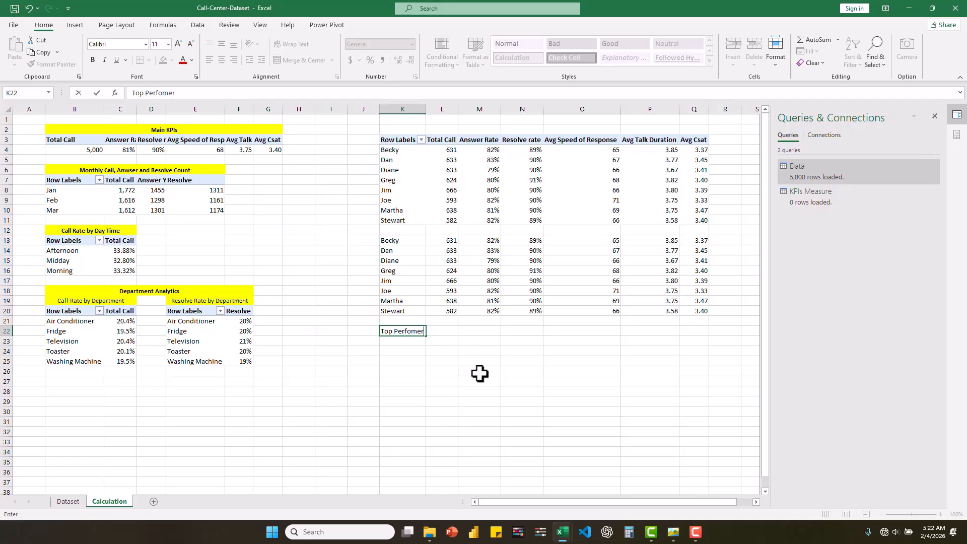
# Start an XLOOKUP formula in L22 that uses the maximum resolve rate, MAX(N13:N20), as its lookup value
pyautogui.click(439, 331)
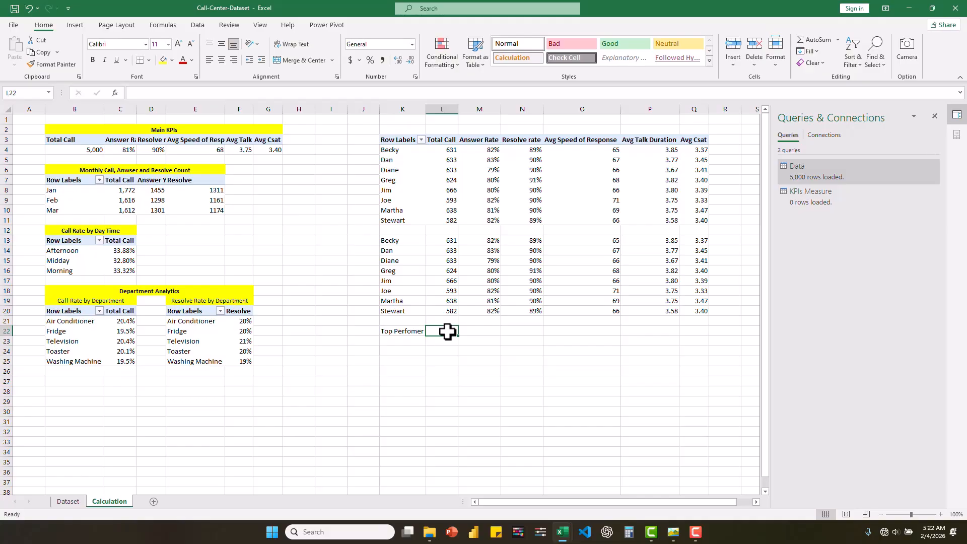
pyautogui.write('=')
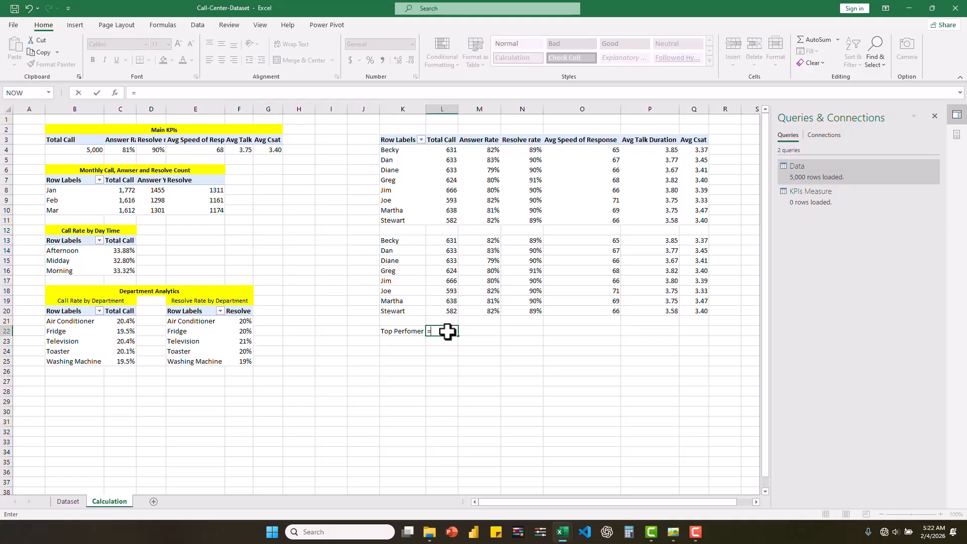
pyautogui.write('XLO')
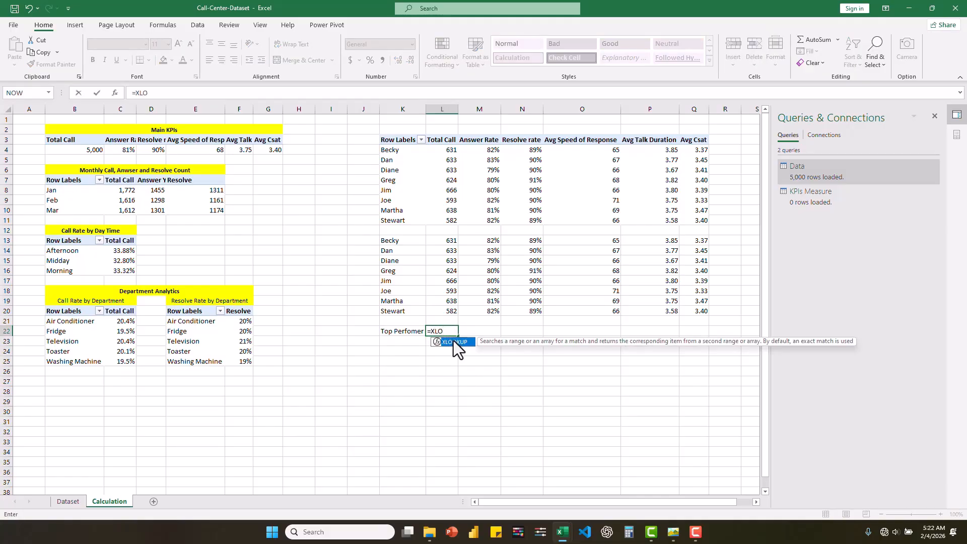
pyautogui.doubleClick(454, 341)
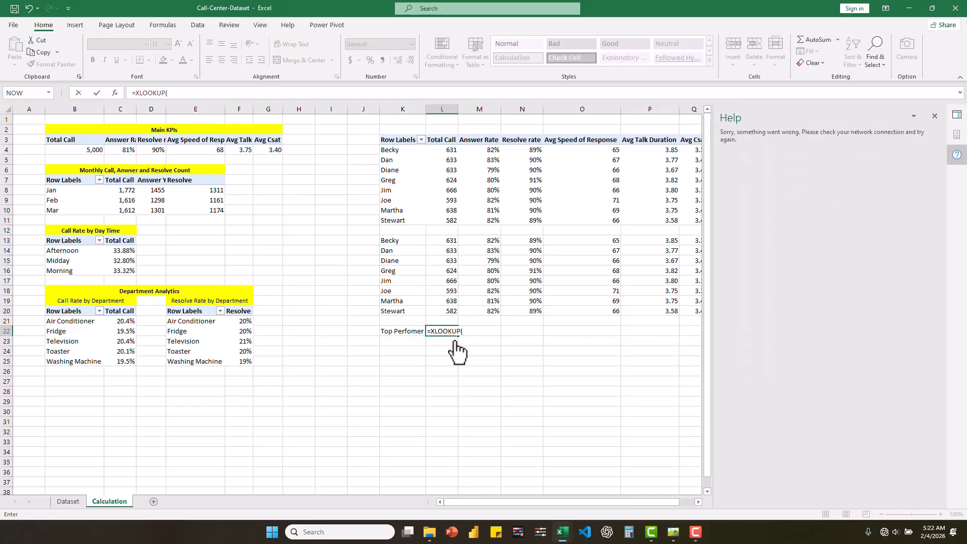
pyautogui.click(463, 331)
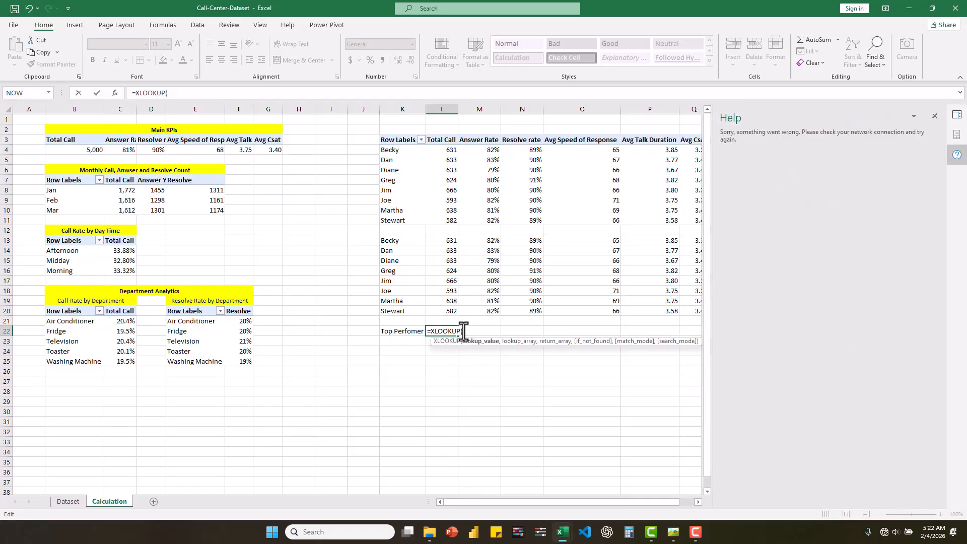
pyautogui.write('MAX')
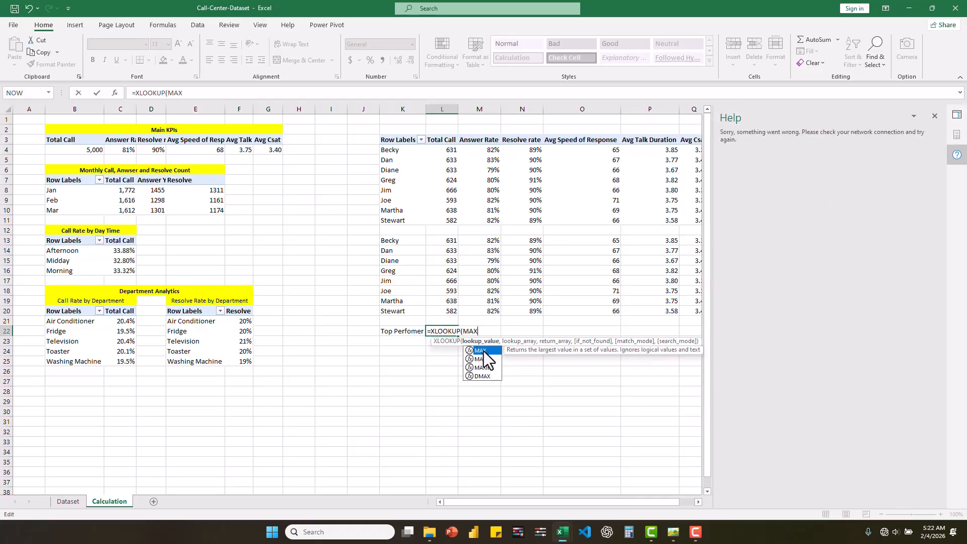
pyautogui.doubleClick(484, 352)
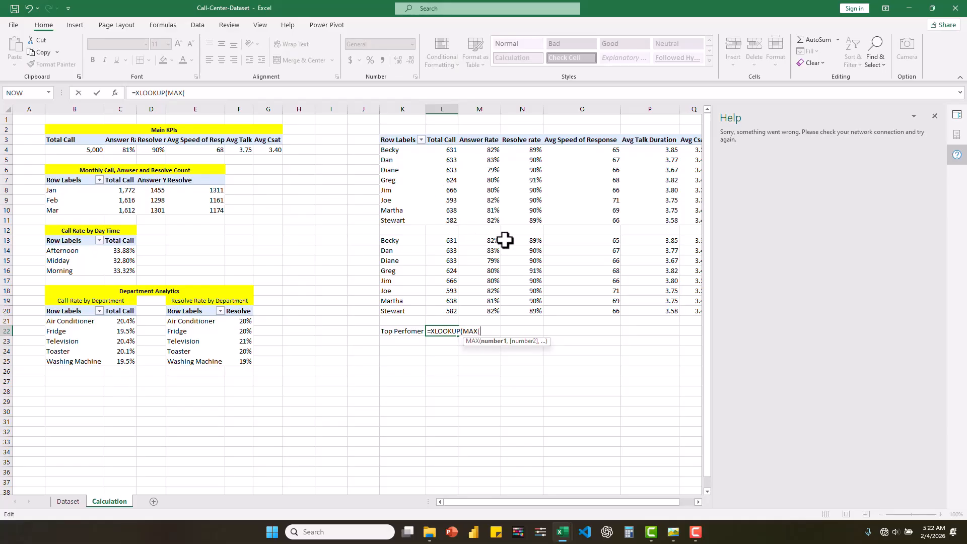
pyautogui.moveTo(524, 242); pyautogui.dragTo(537, 314)
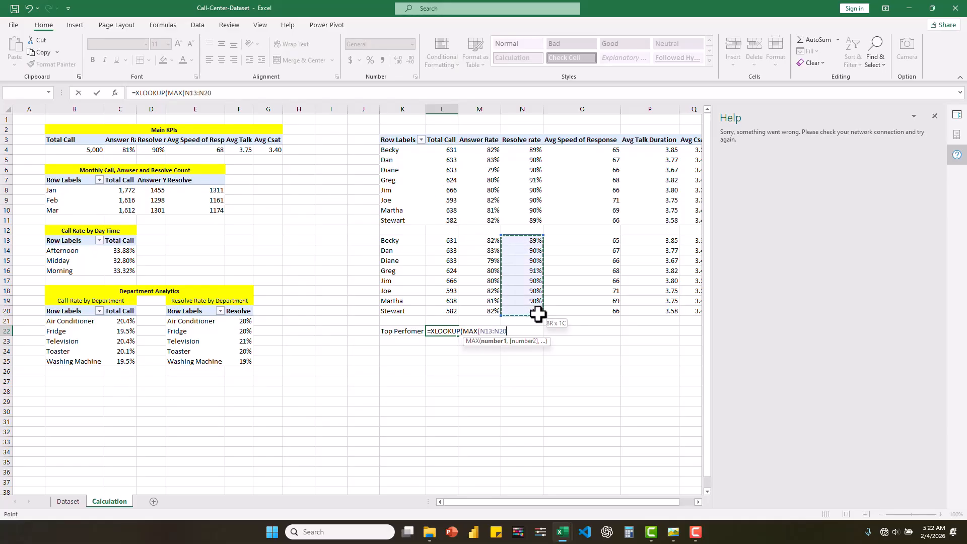
pyautogui.write('),')
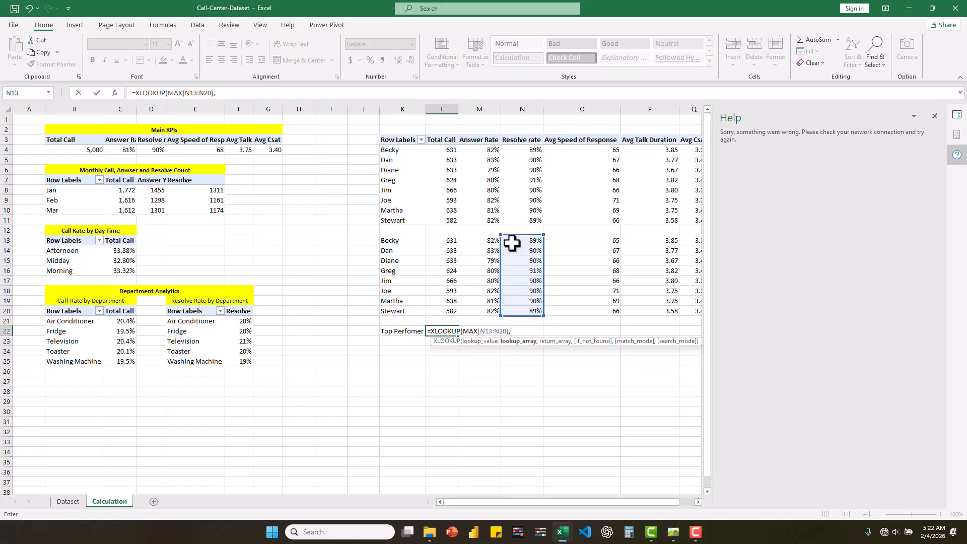
# Complete the L22 XLOOKUP with lookup array N13:N20, return array K13:K20 and the remaining arguments 0, 0 and 1
pyautogui.moveTo(508, 241); pyautogui.dragTo(527, 307)
pyautogui.write(',')
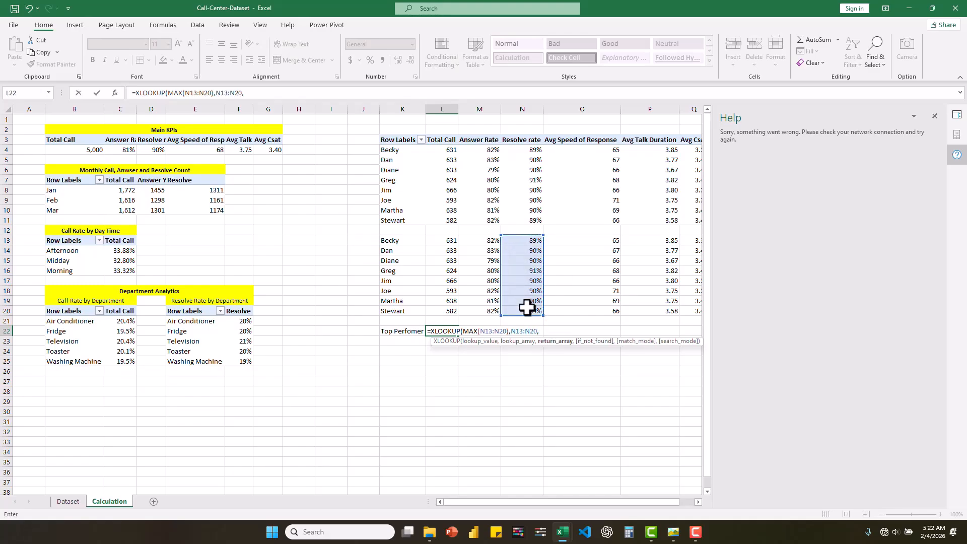
pyautogui.moveTo(391, 242); pyautogui.dragTo(417, 315)
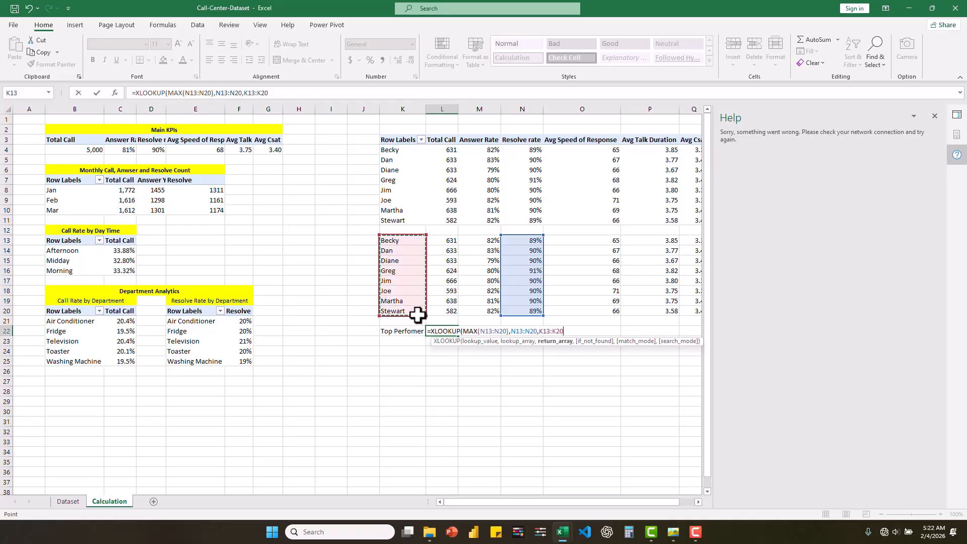
pyautogui.write(',')
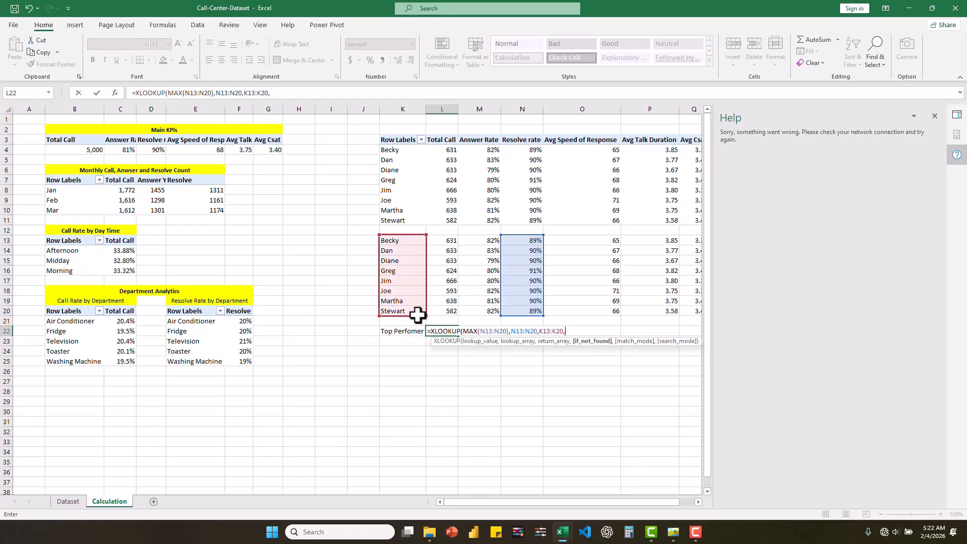
pyautogui.write('0,0,')
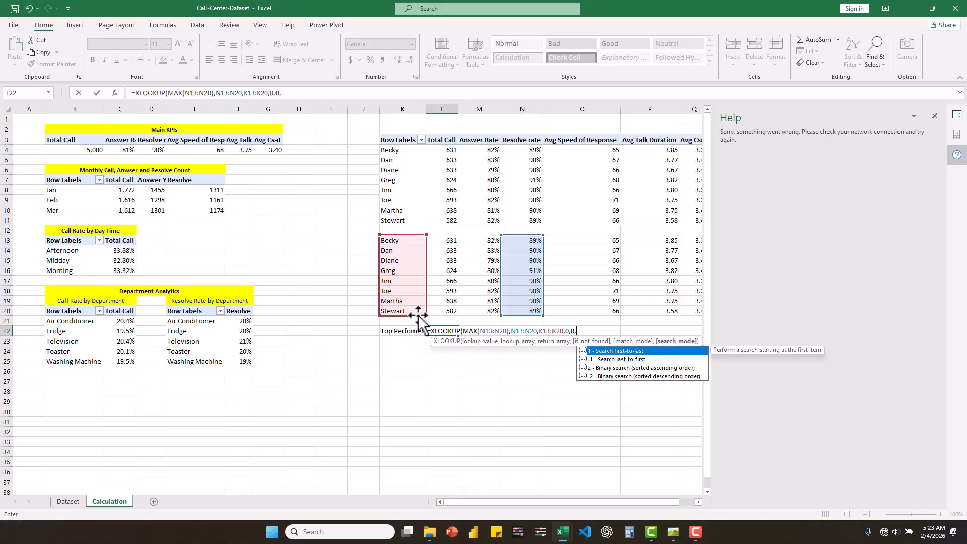
pyautogui.write('1)')
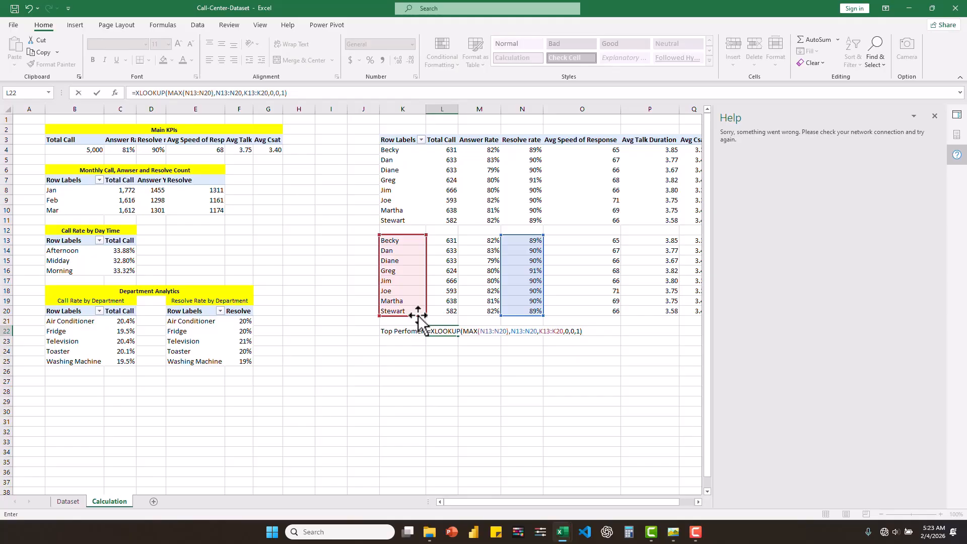
pyautogui.press('Return')
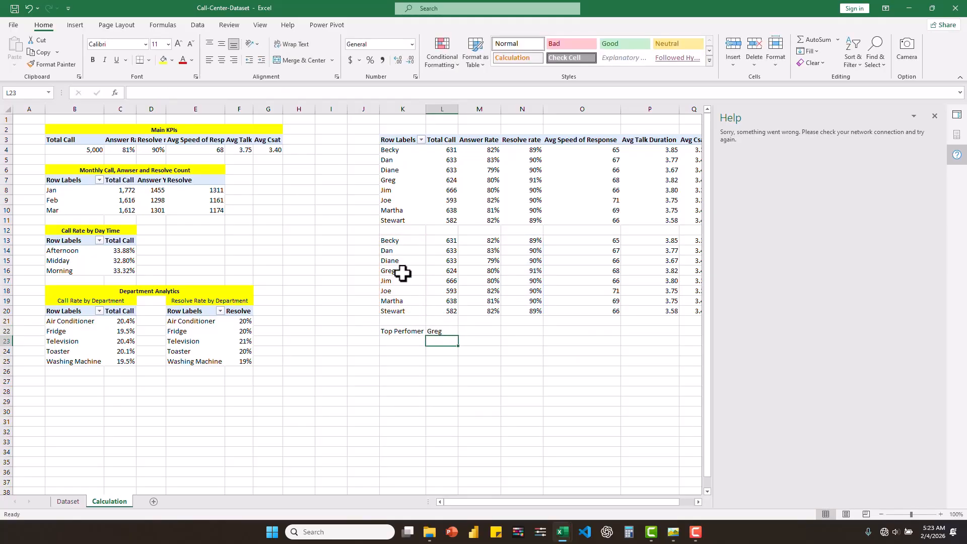
# Copy the Top Perfomer formula from L22 into L23
pyautogui.click(436, 333)
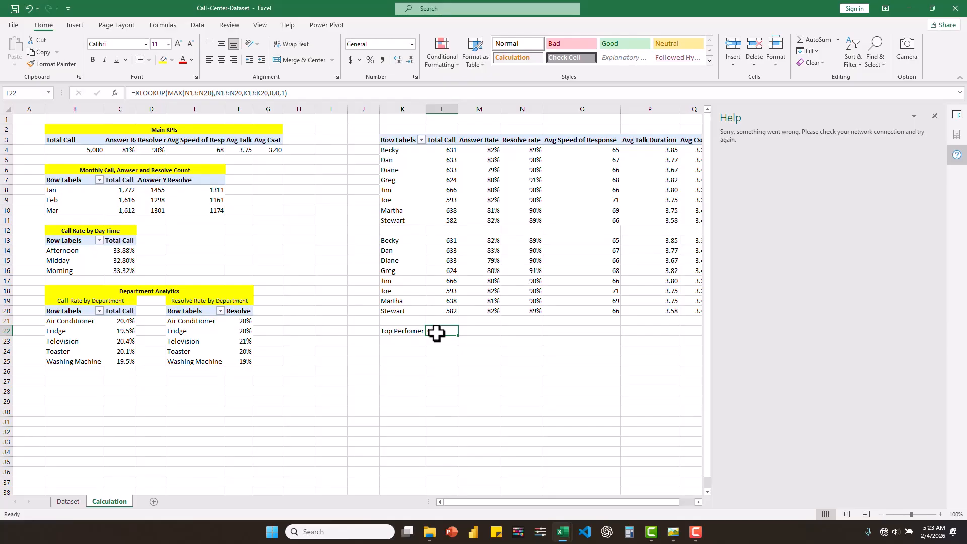
pyautogui.hotkey('ctrl', 'c')
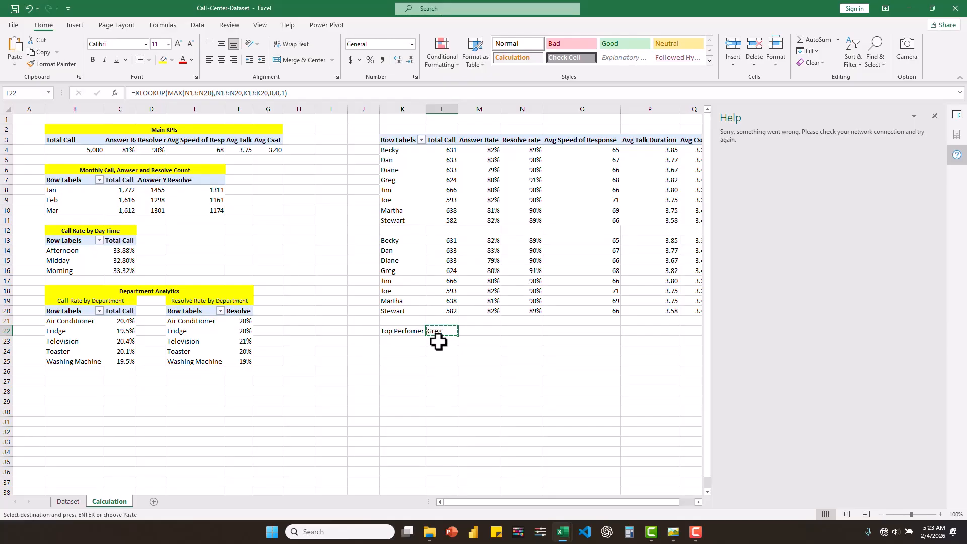
pyautogui.click(438, 343)
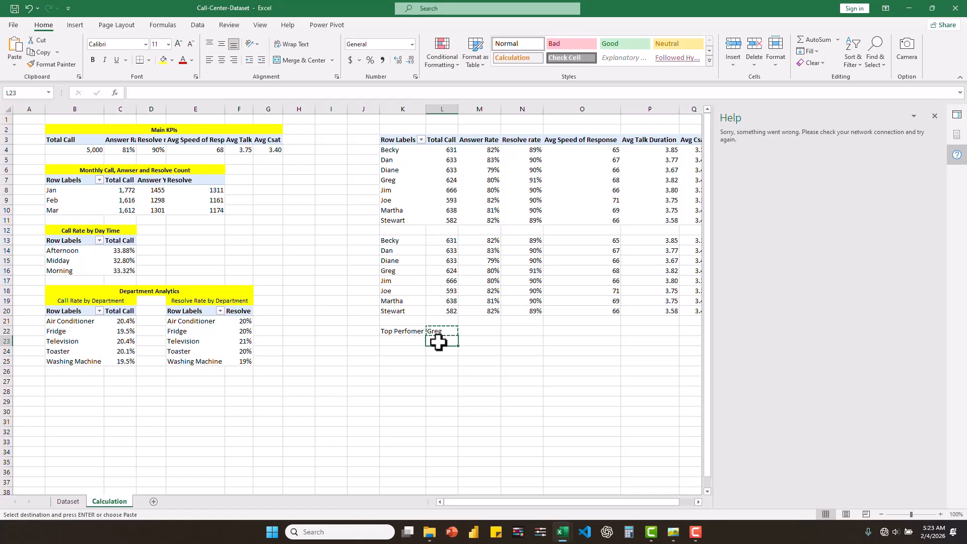
pyautogui.hotkey('ctrl', 'v')
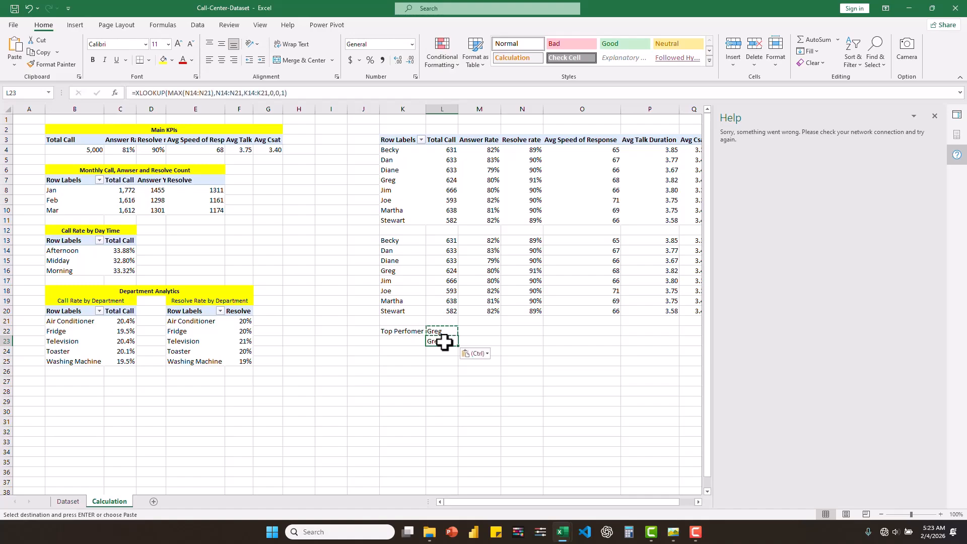
# Label K23 "Least Performer" and fit the width of column K to its contents
pyautogui.click(402, 341)
pyautogui.write('Least P')
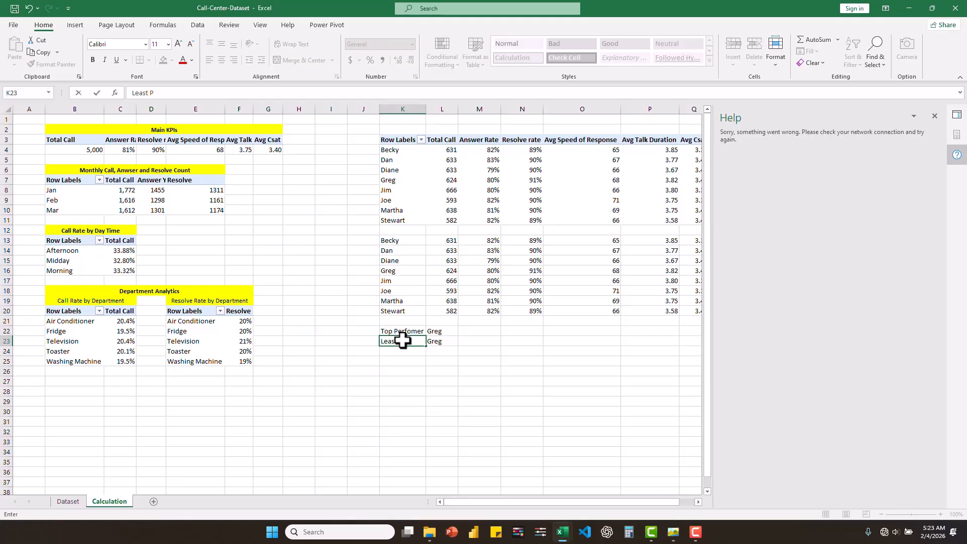
pyautogui.write('erformer')
pyautogui.click(430, 108)
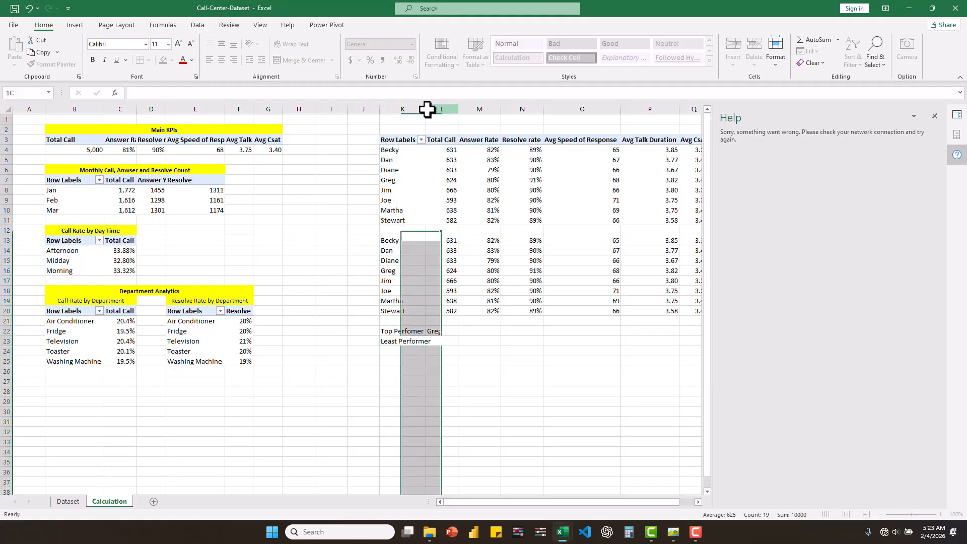
pyautogui.doubleClick(426, 107)
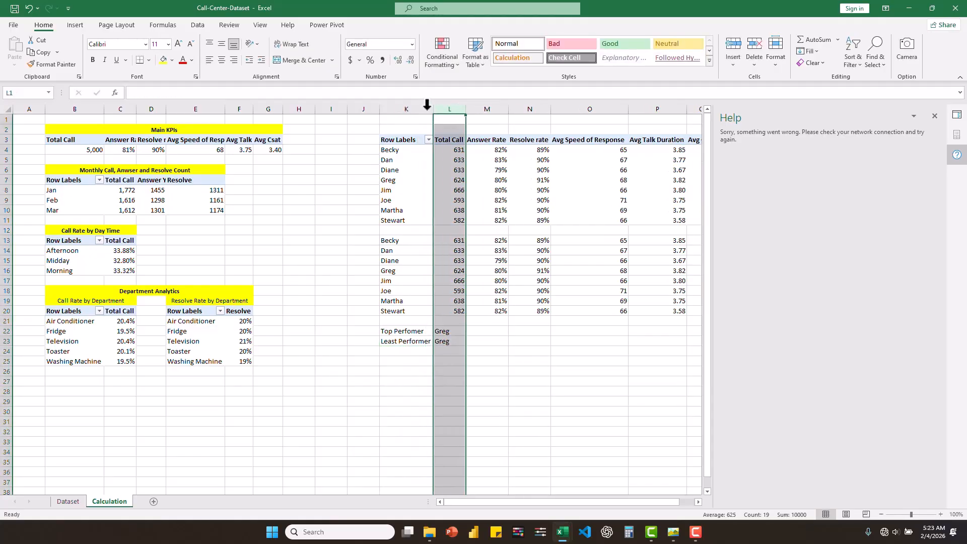
# Replace MAX with MIN in the L23 XLOOKUP formula so it looks up the lowest resolve rate
pyautogui.click(445, 340)
pyautogui.doubleClick(445, 340)
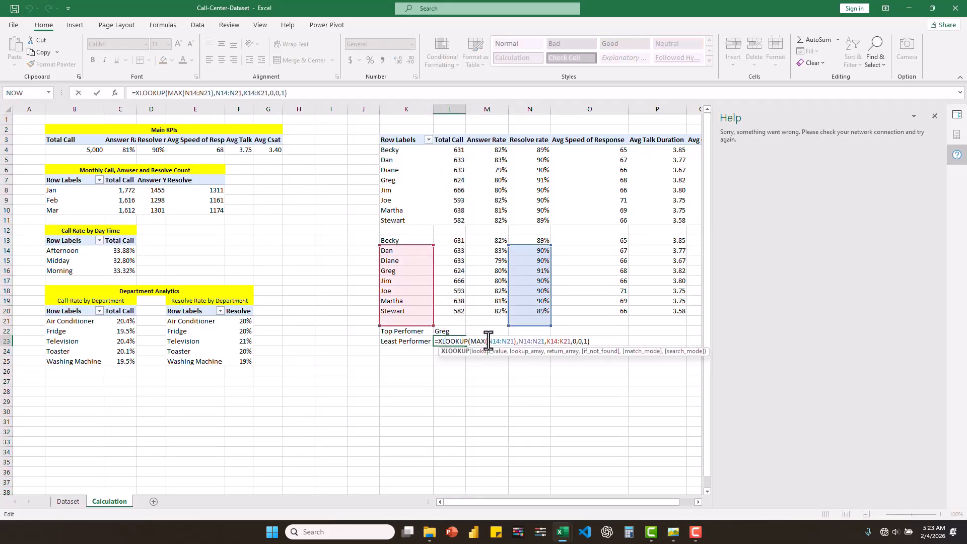
pyautogui.press('BackSpace')
pyautogui.press('BackSpace')
pyautogui.press('BackSpace')
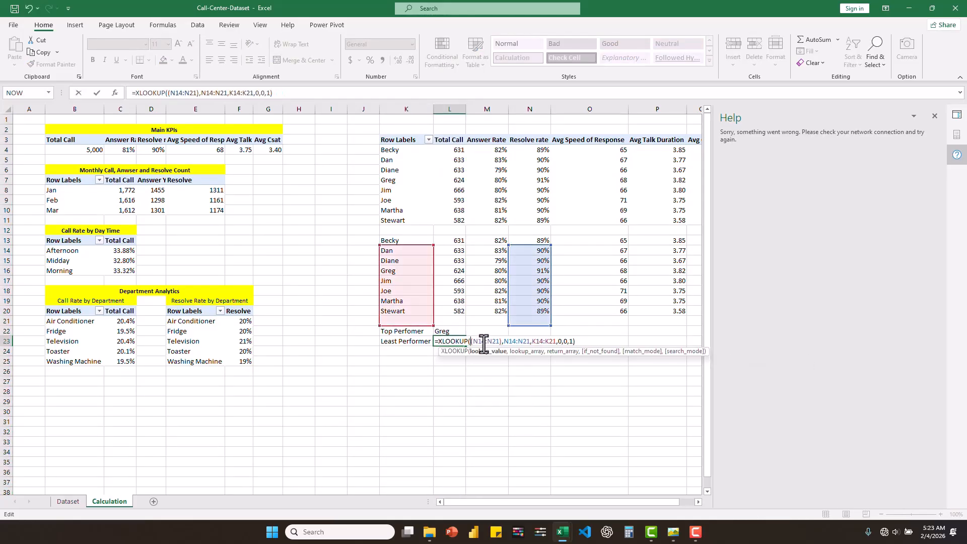
pyautogui.write('MI')
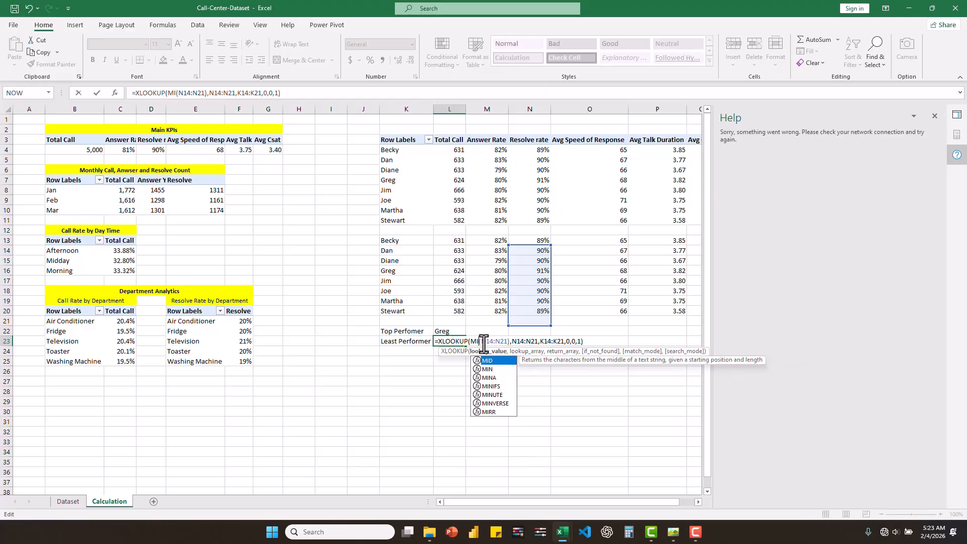
pyautogui.write('N')
pyautogui.press('Return')
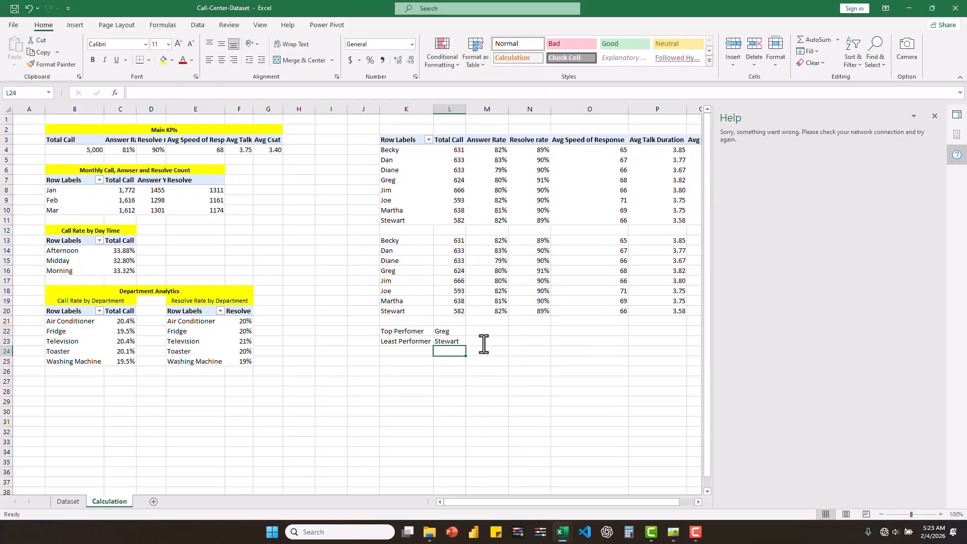
pyautogui.click(442, 342)
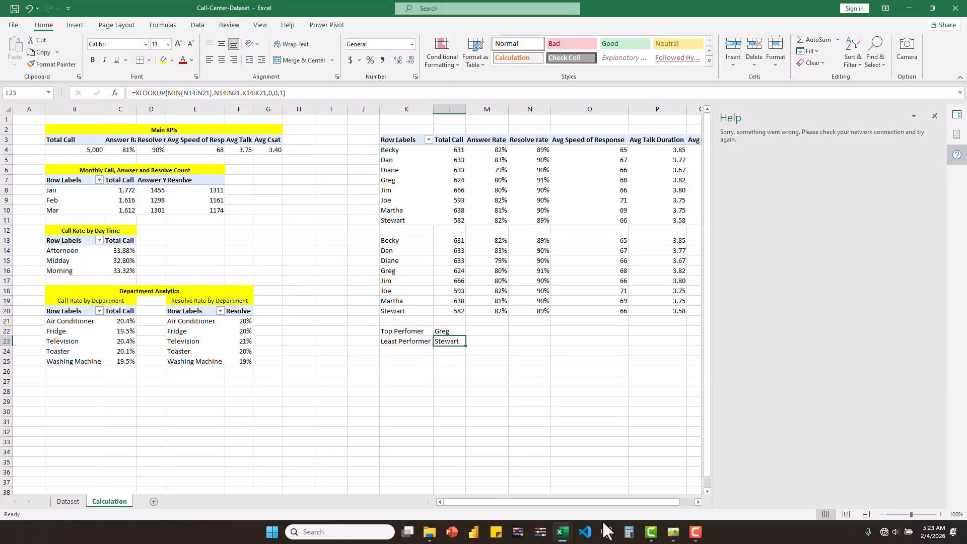
pyautogui.click(673, 532)
# Start an XLOOKUP formula in B27 with MAX(C21:C25) as the lookup value for the highest department call rate
pyautogui.click(65, 381)
pyautogui.write('=xlo')
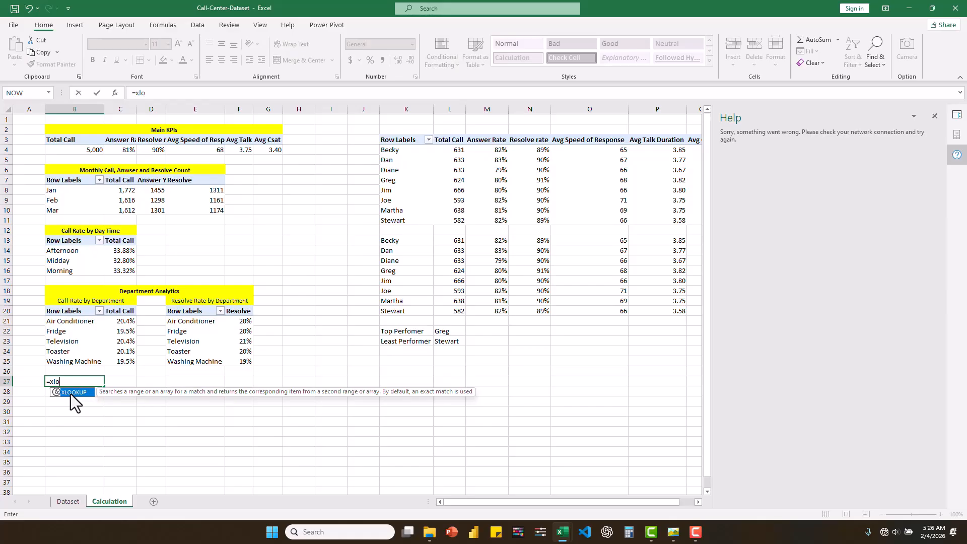
pyautogui.doubleClick(70, 393)
pyautogui.write('MAX')
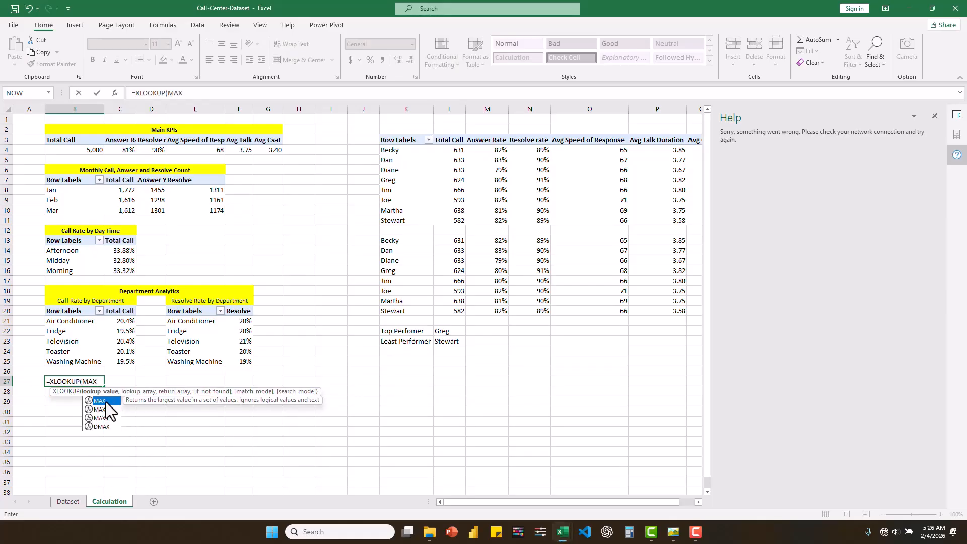
pyautogui.doubleClick(101, 408)
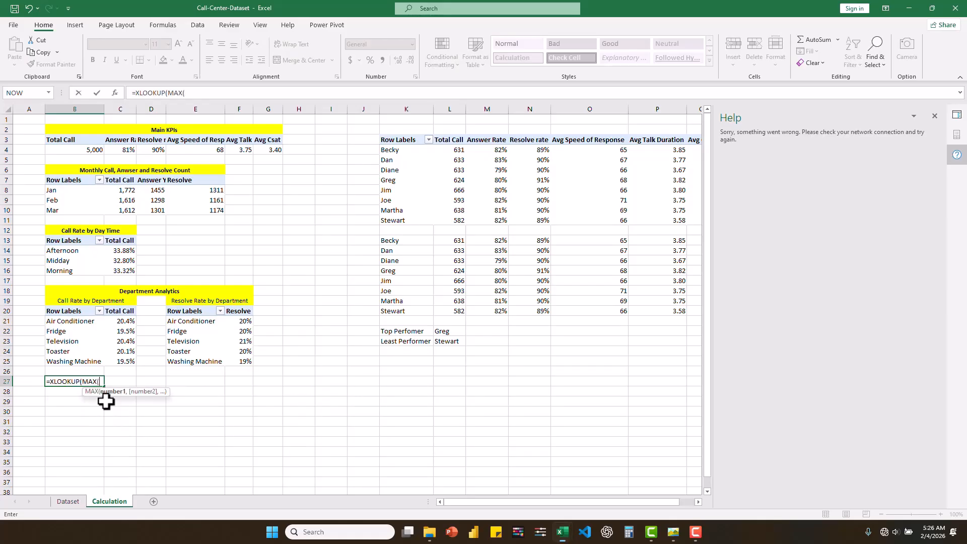
pyautogui.moveTo(120, 321); pyautogui.dragTo(119, 359)
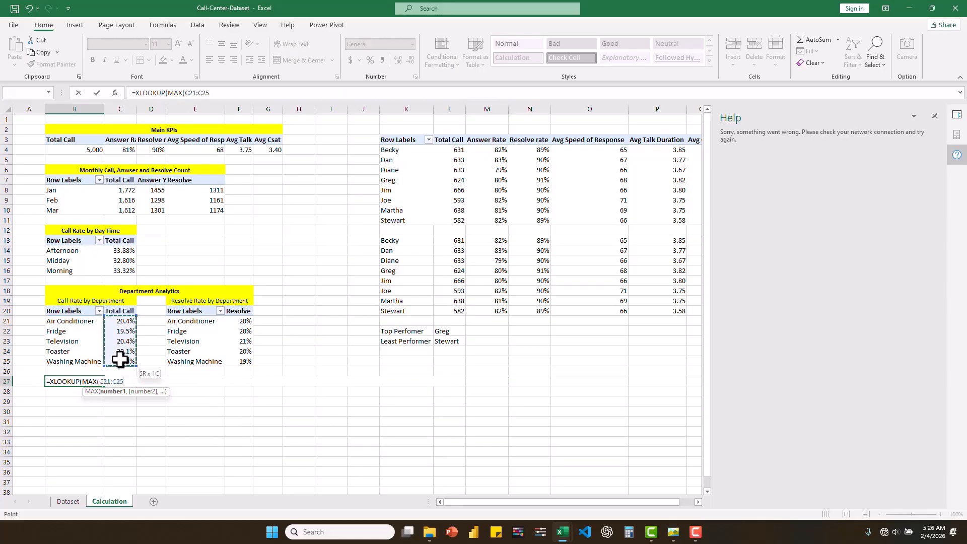
pyautogui.write('),')
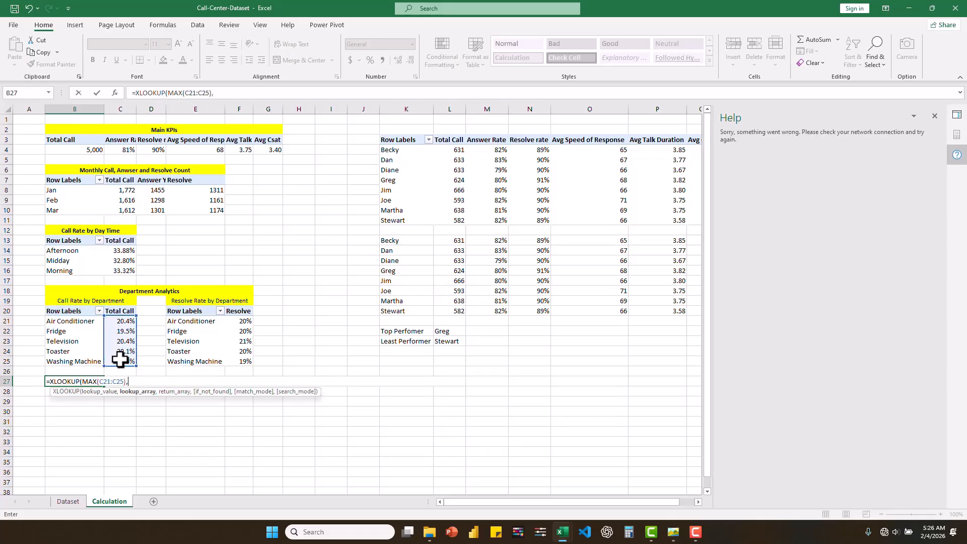
# Complete the B27 XLOOKUP with lookup array C21:C25, return array B21:B25 and the remaining arguments 0, 0 and 1
pyautogui.click(122, 321)
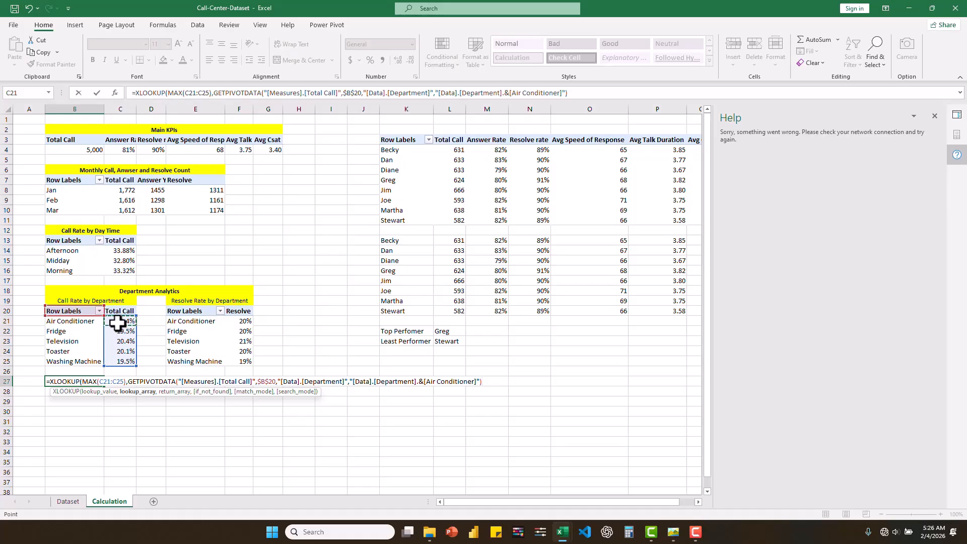
pyautogui.moveTo(120, 321); pyautogui.dragTo(124, 364)
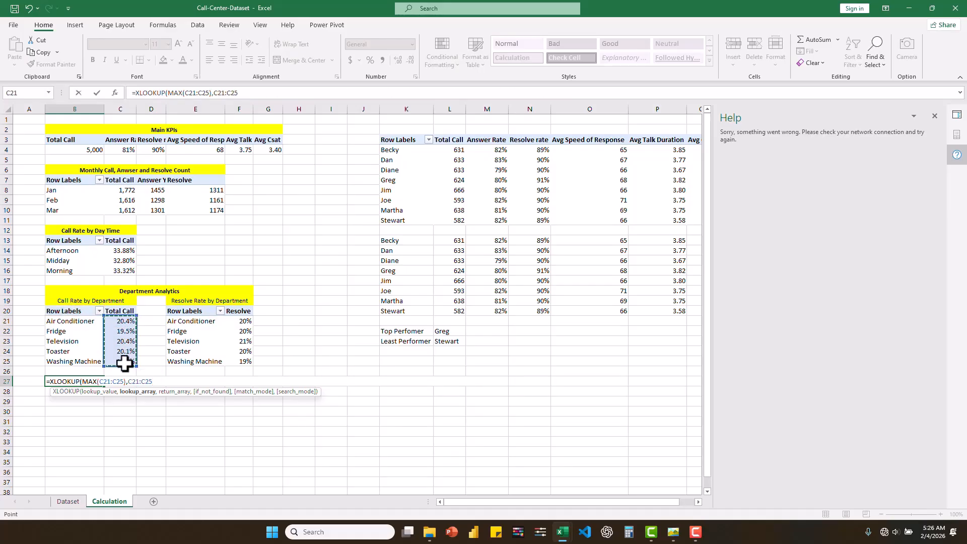
pyautogui.write(',')
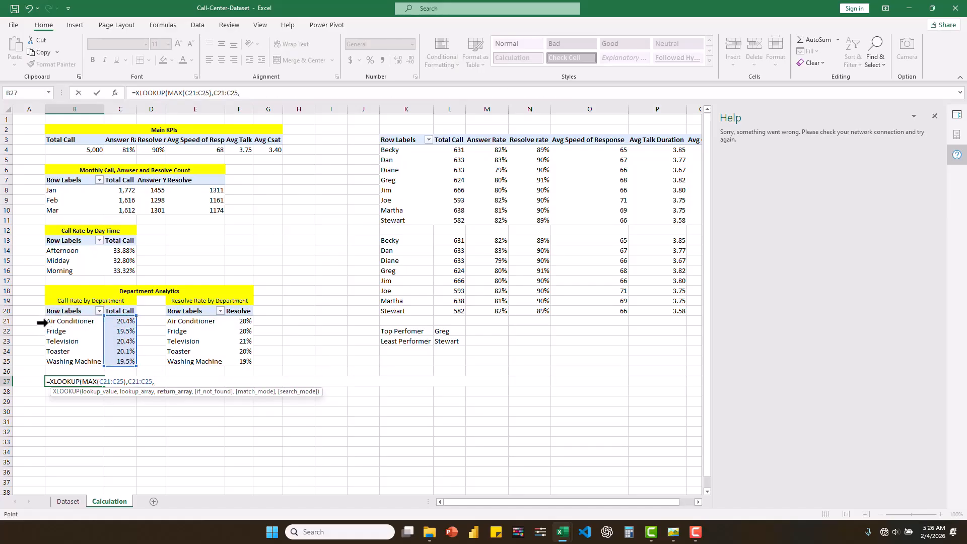
pyautogui.moveTo(47, 322); pyautogui.dragTo(67, 361)
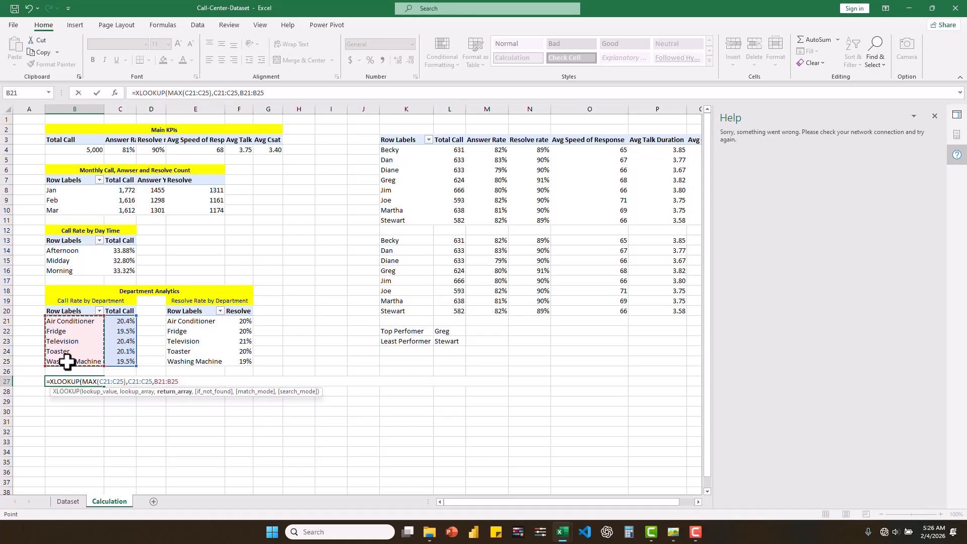
pyautogui.write(',0')
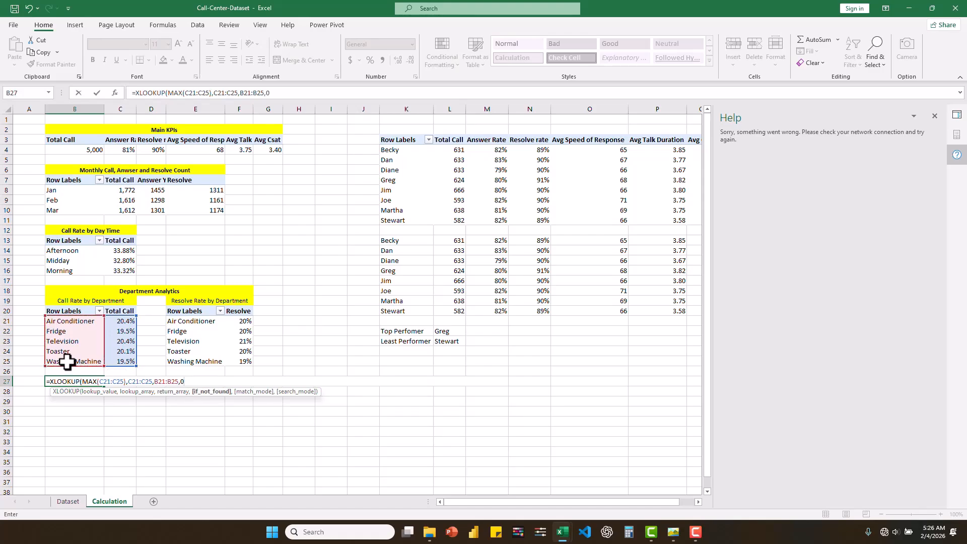
pyautogui.write(',')
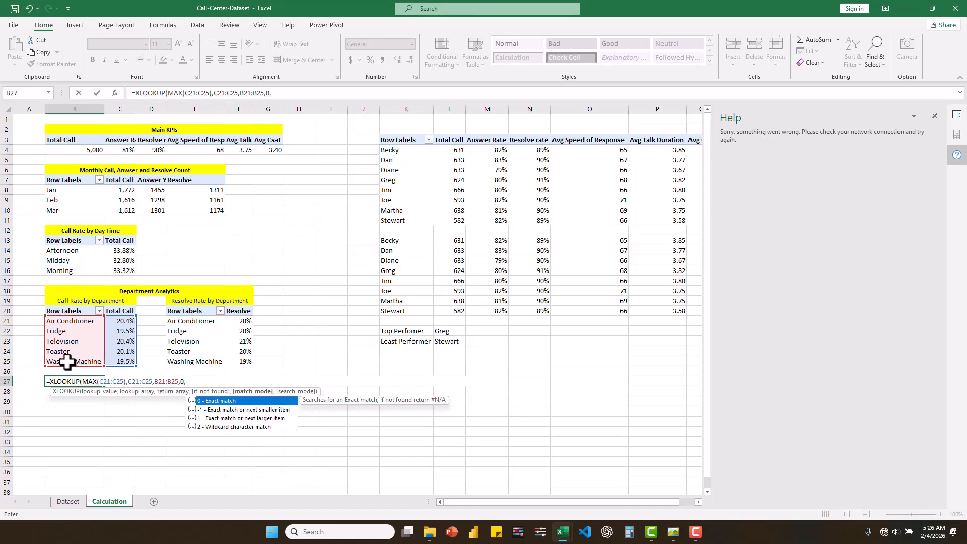
pyautogui.write('0,')
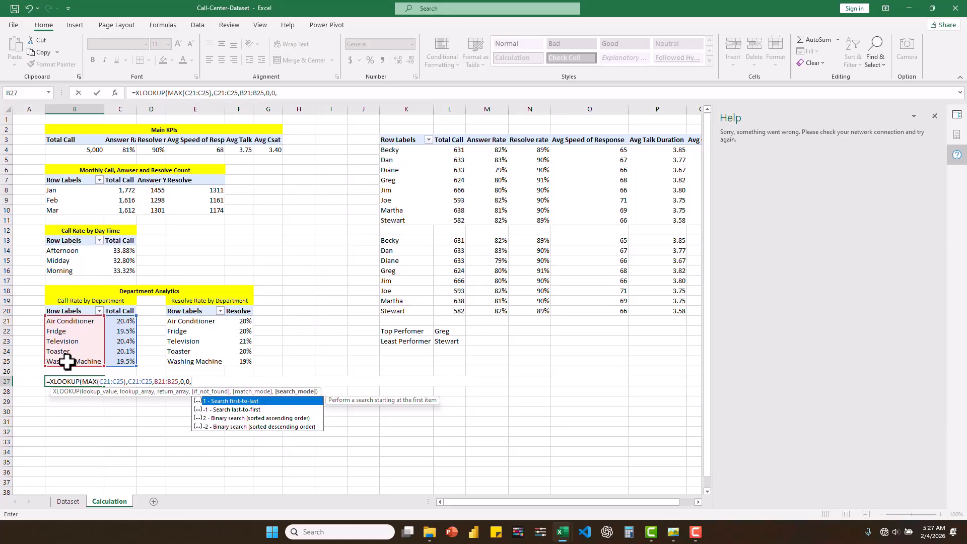
pyautogui.write('1)')
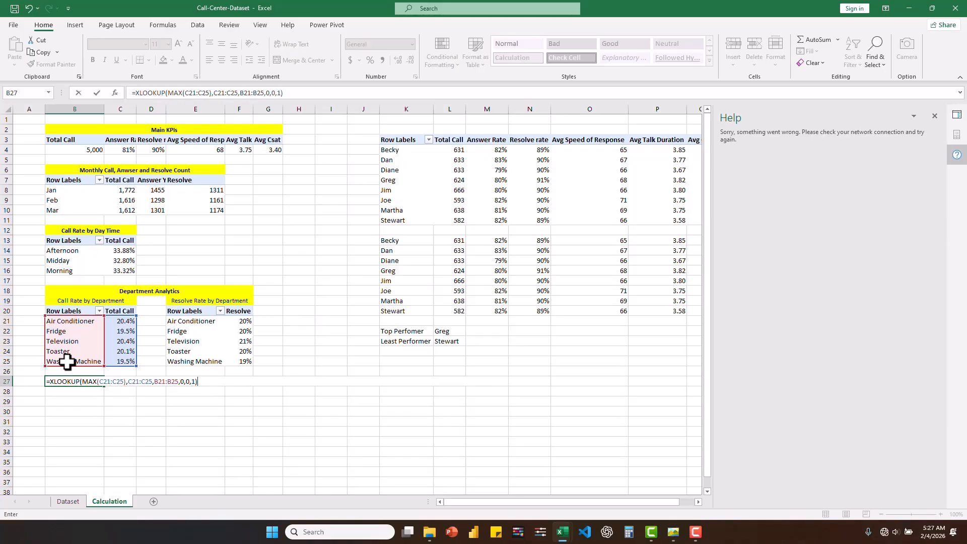
pyautogui.press('Return')
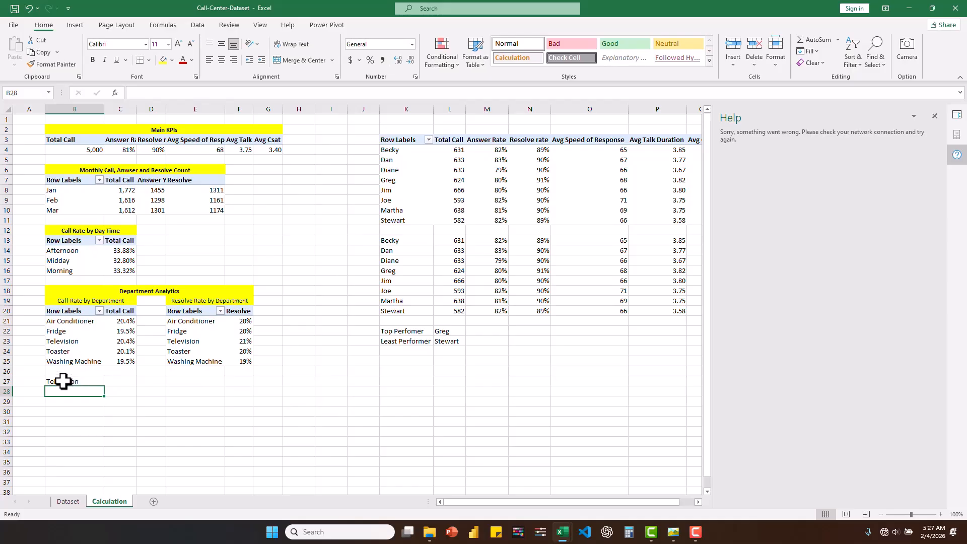
pyautogui.click(63, 381)
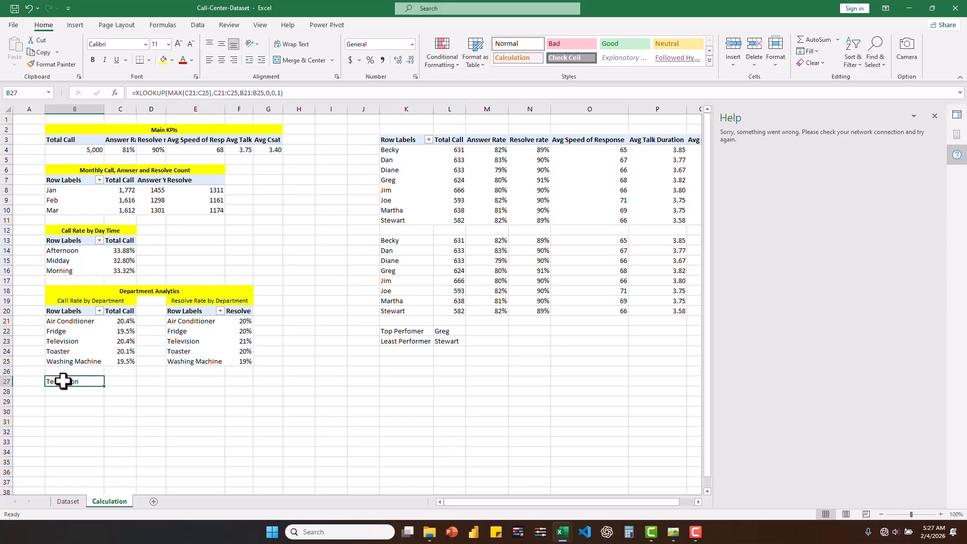
# Start an XLOOKUP formula in E27 with MAX(F21:F25) as the lookup value for the highest department resolve rate
pyautogui.click(186, 382)
pyautogui.write('=')
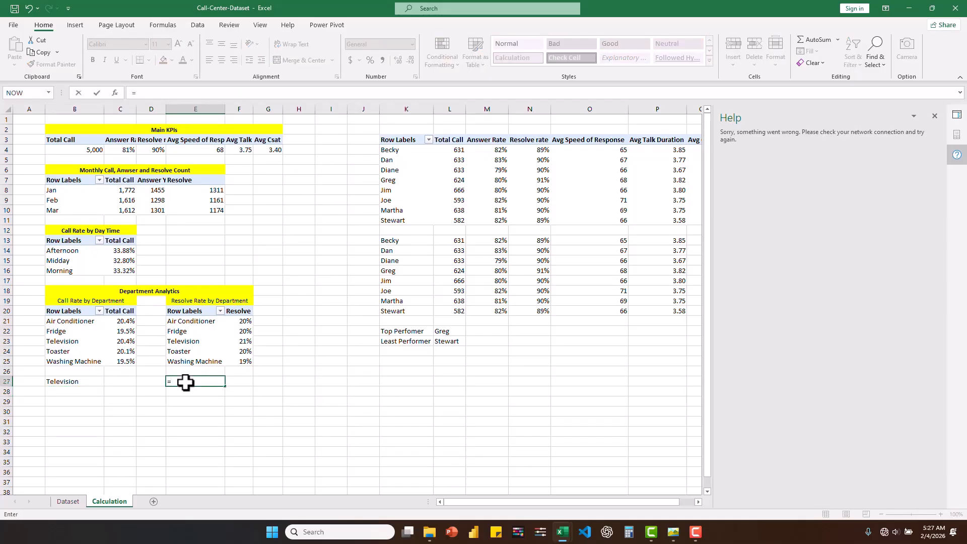
pyautogui.write('xlo')
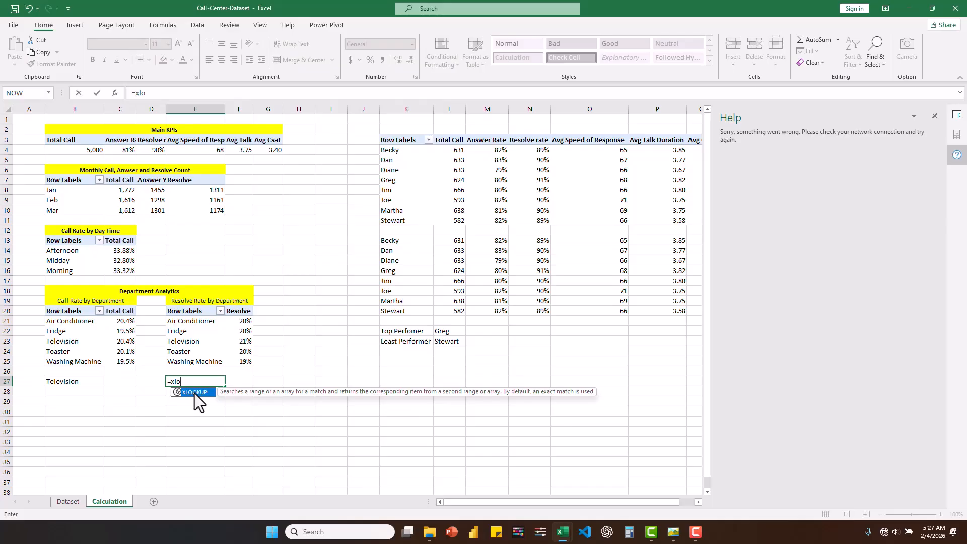
pyautogui.doubleClick(195, 392)
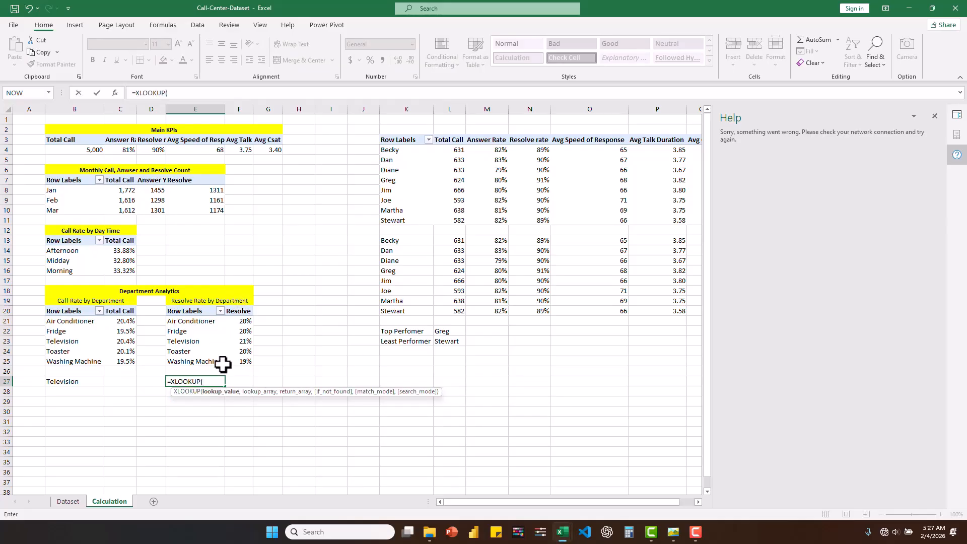
pyautogui.write('MAX')
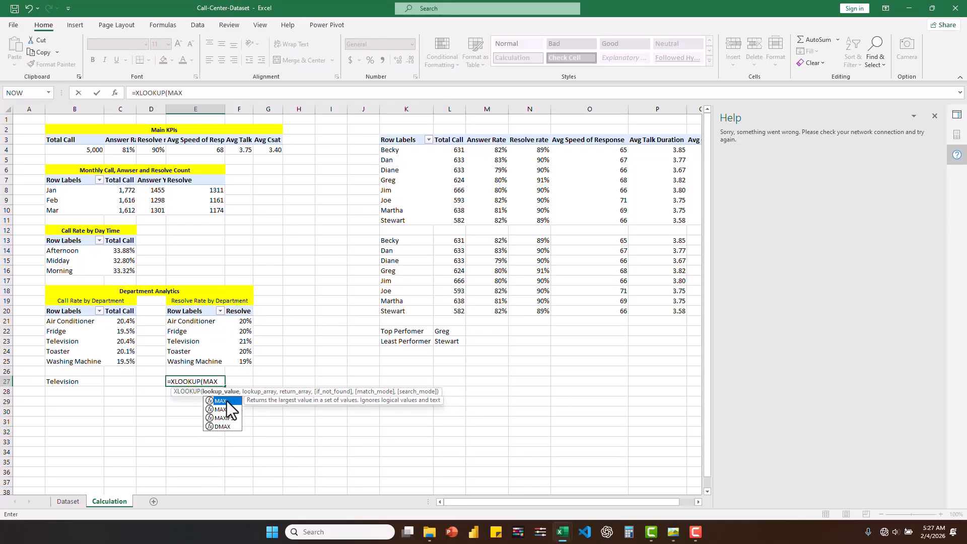
pyautogui.doubleClick(225, 401)
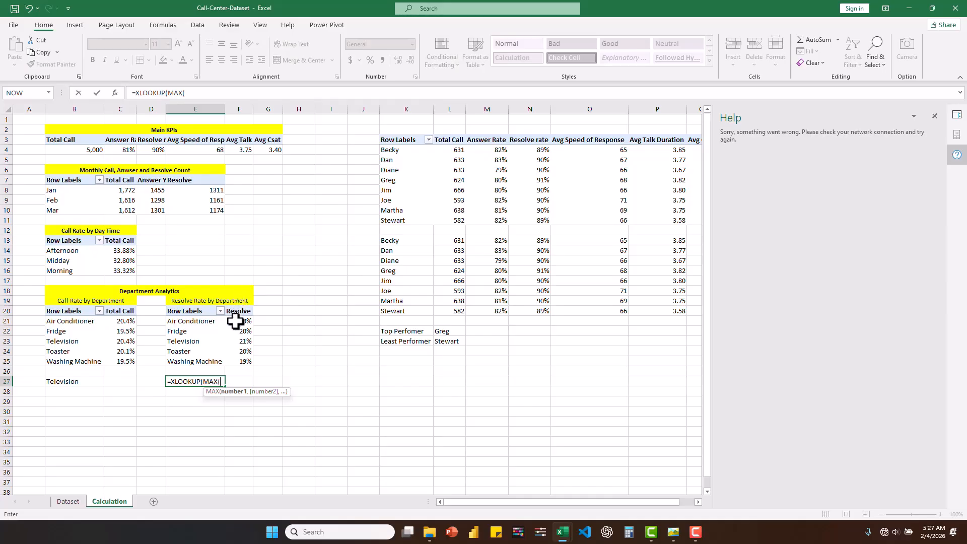
pyautogui.moveTo(235, 321); pyautogui.dragTo(237, 358)
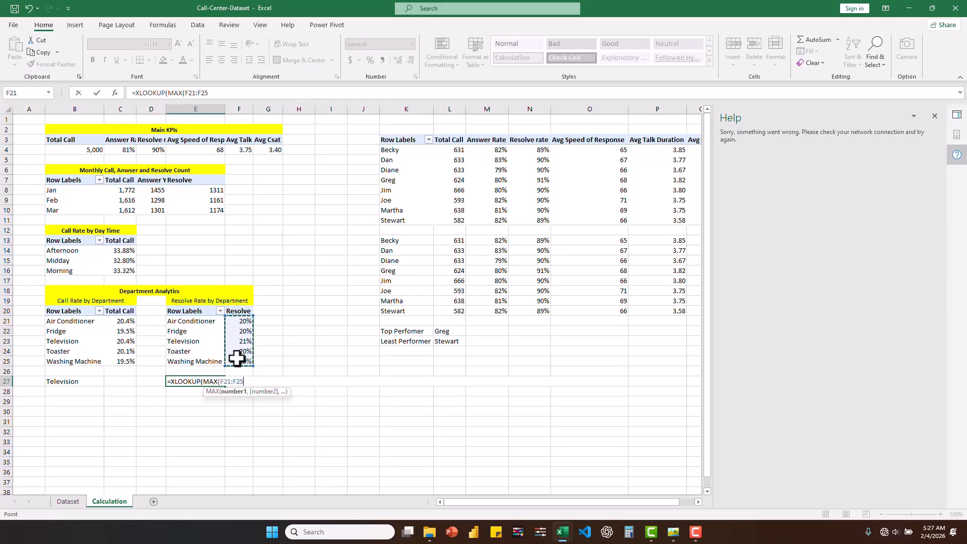
pyautogui.write(')')
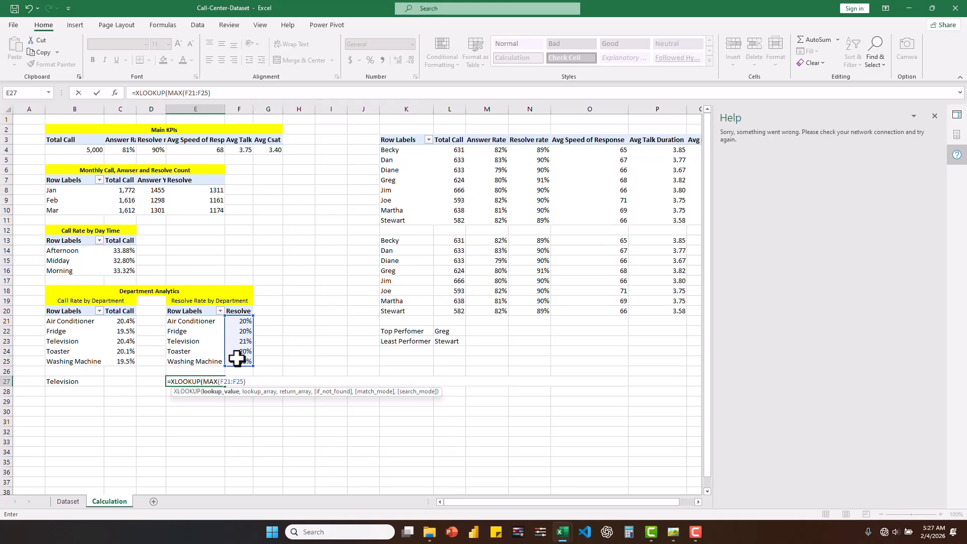
# Complete the E27 XLOOKUP with lookup array F21:F25, return array E21:E25 and the remaining arguments 0, 0 and 1
pyautogui.write(',')
pyautogui.moveTo(233, 318); pyautogui.dragTo(241, 363)
pyautogui.write(',')
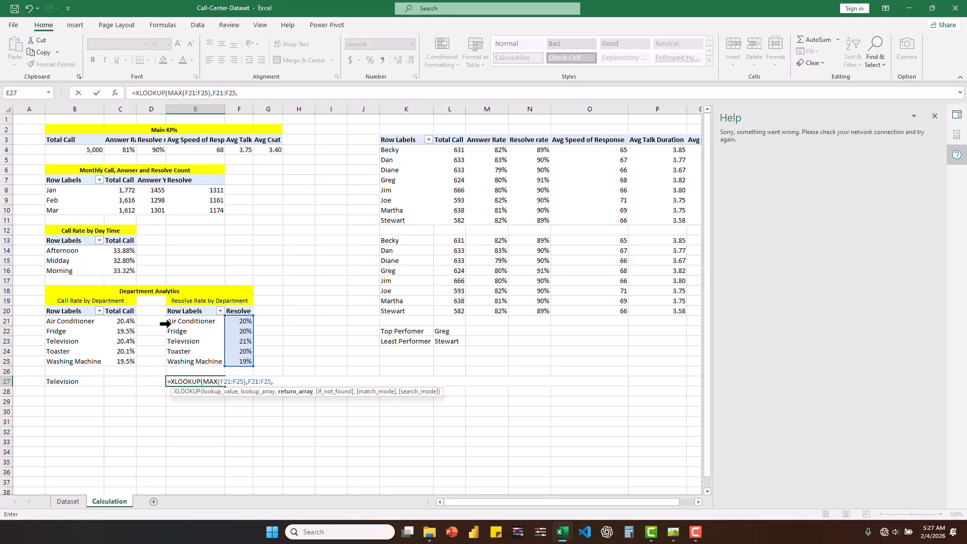
pyautogui.moveTo(170, 322); pyautogui.dragTo(189, 361)
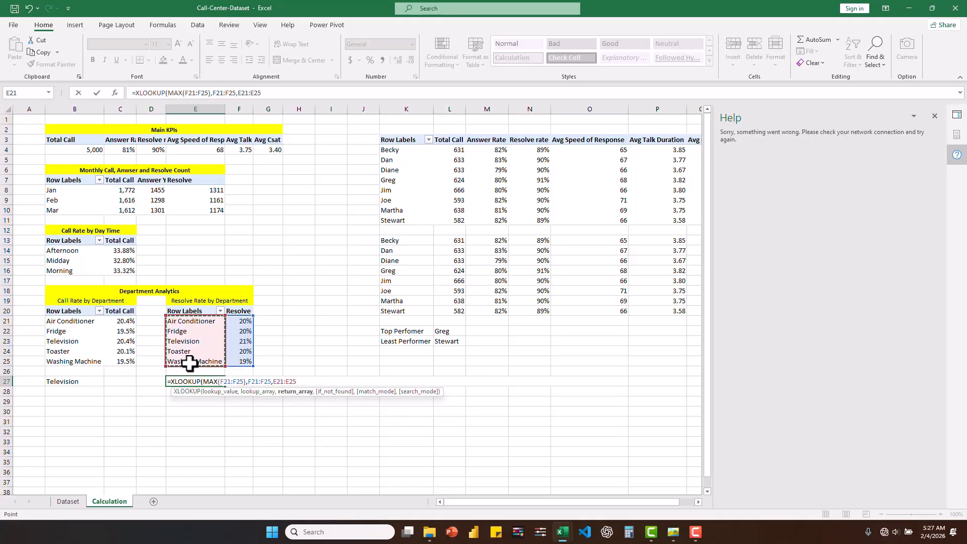
pyautogui.write(',')
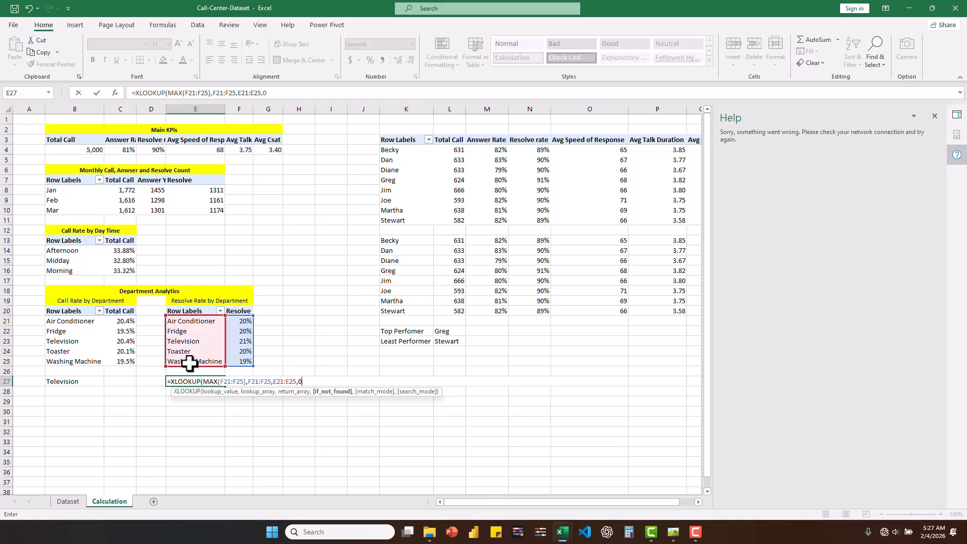
pyautogui.write('0,')
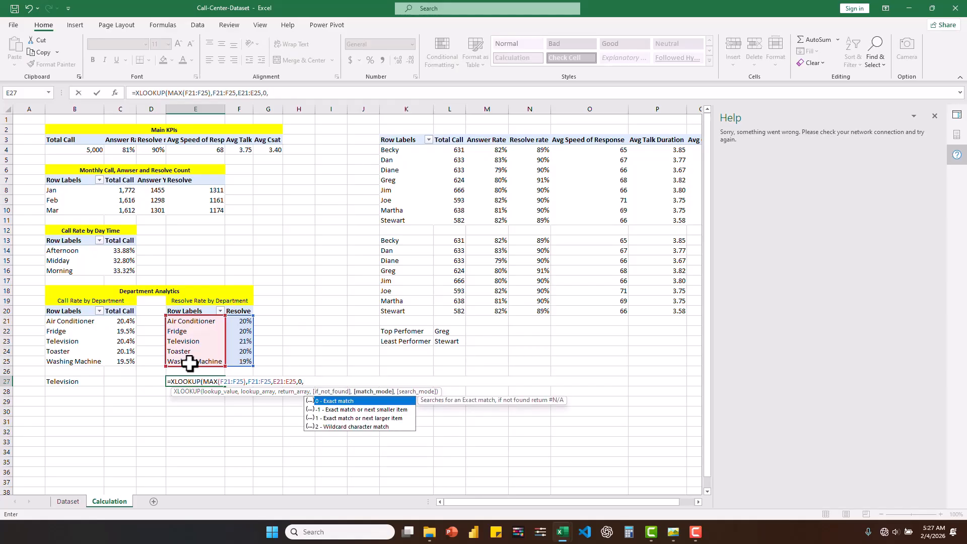
pyautogui.write('0,1')
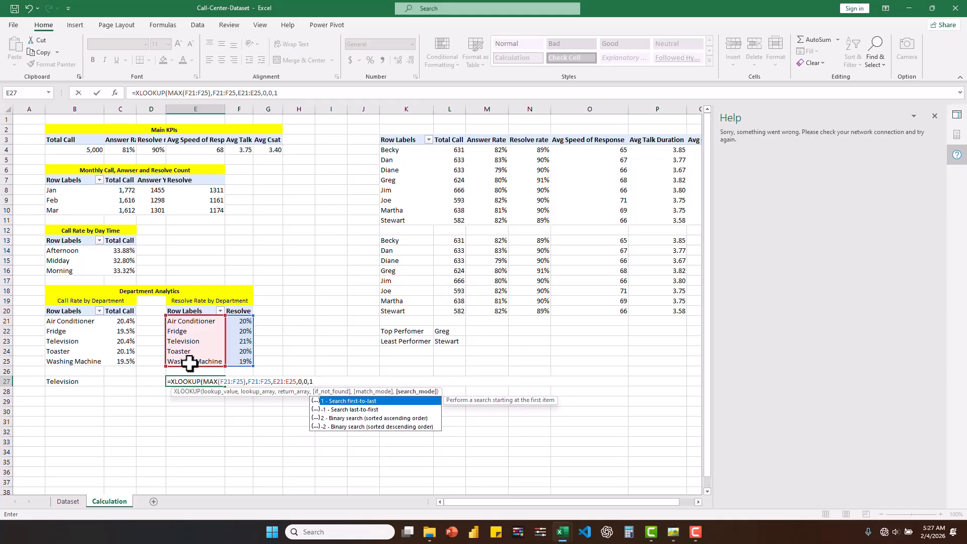
pyautogui.write(')')
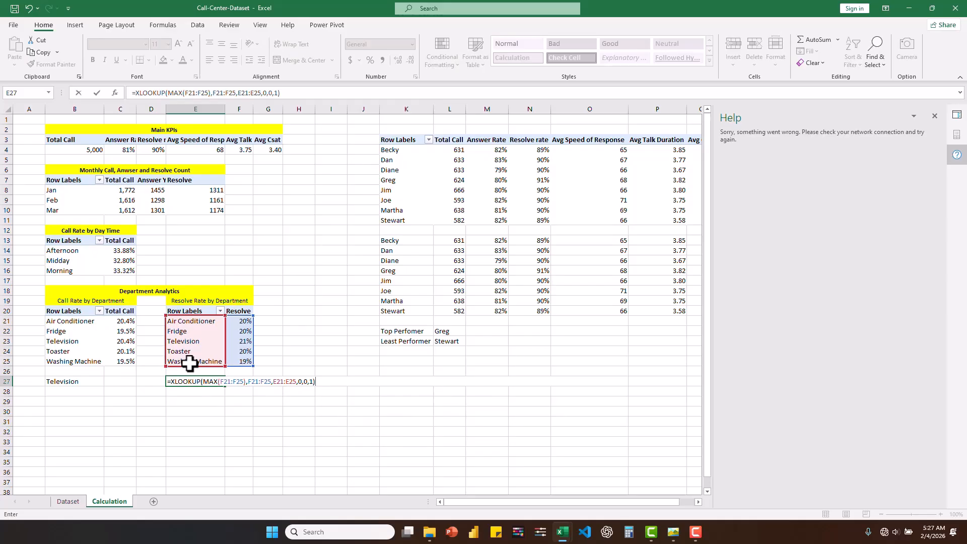
pyautogui.press('Return')
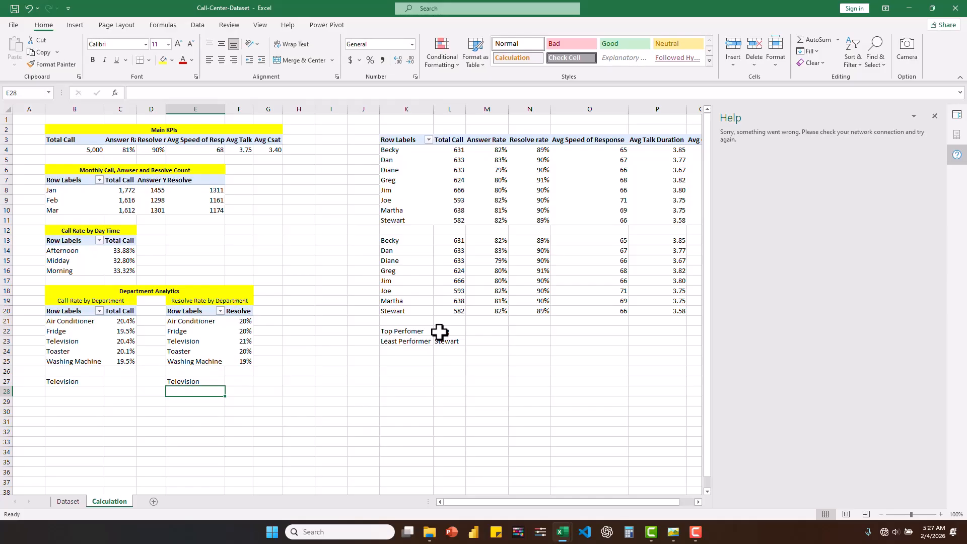
# Add a conditional formatting rule to the Resolve rate values N13:N20 that gives the top 1 ranked value a green font
pyautogui.click(528, 241)
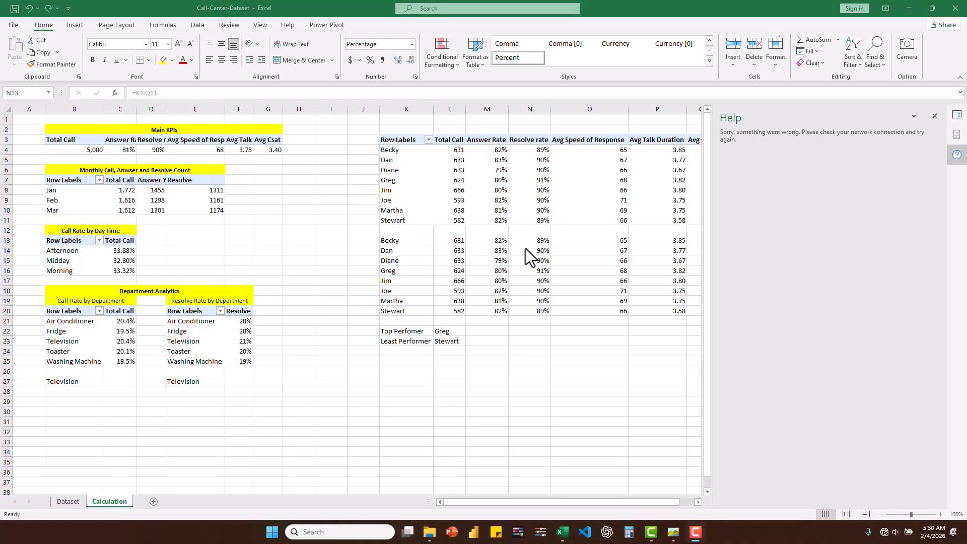
pyautogui.moveTo(530, 242); pyautogui.dragTo(535, 309)
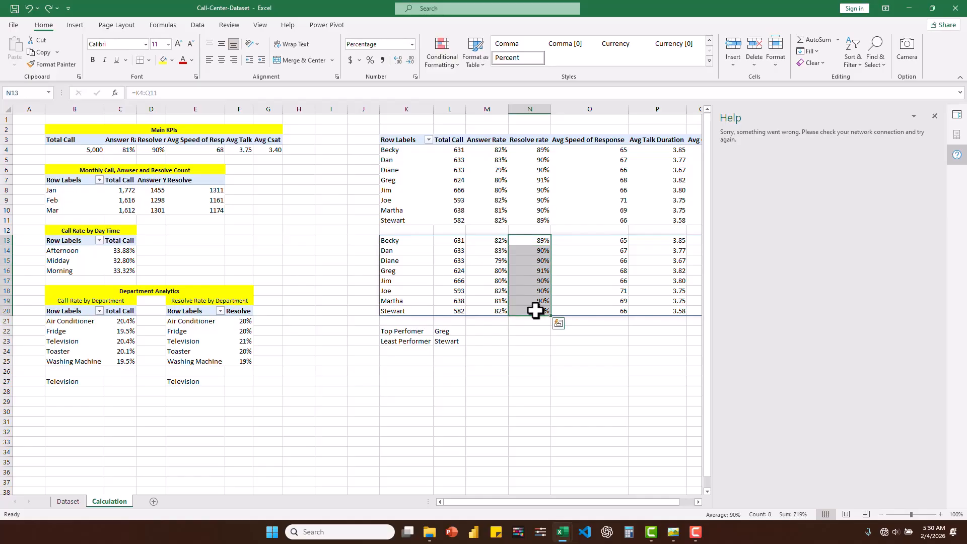
pyautogui.click(448, 66)
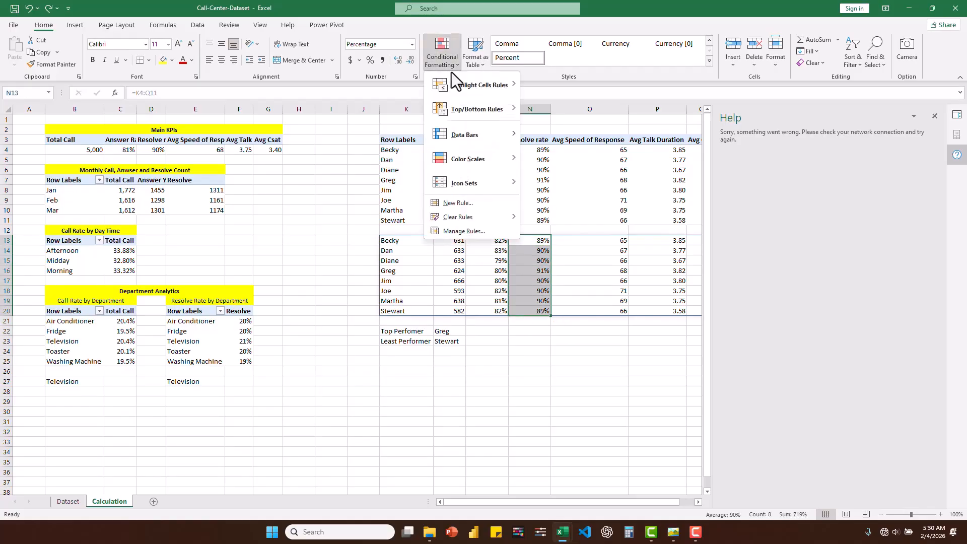
pyautogui.click(475, 202)
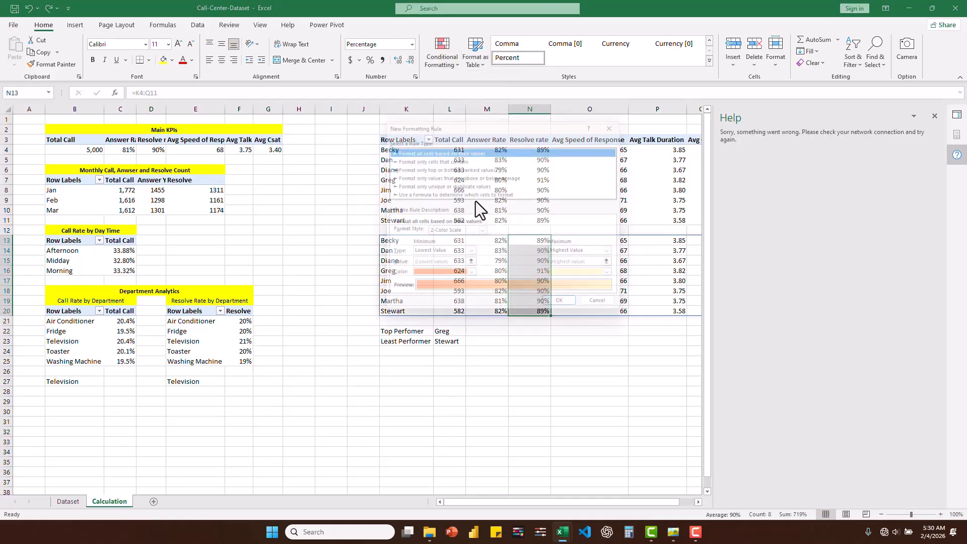
pyautogui.click(439, 168)
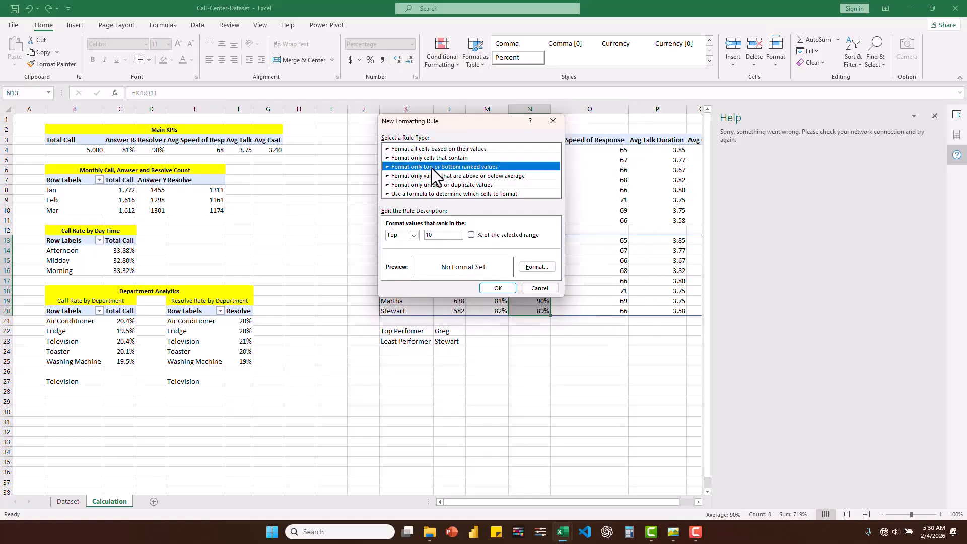
pyautogui.click(438, 235)
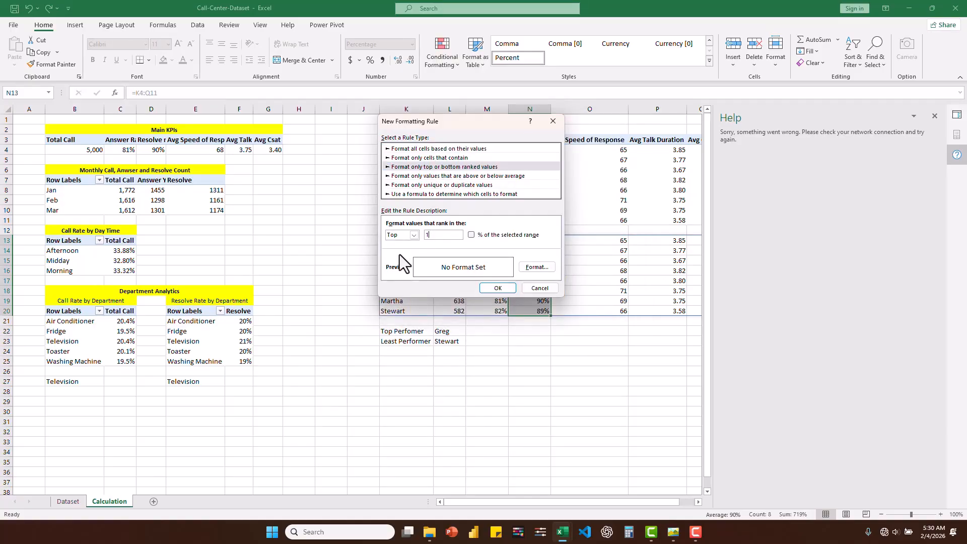
pyautogui.click(537, 267)
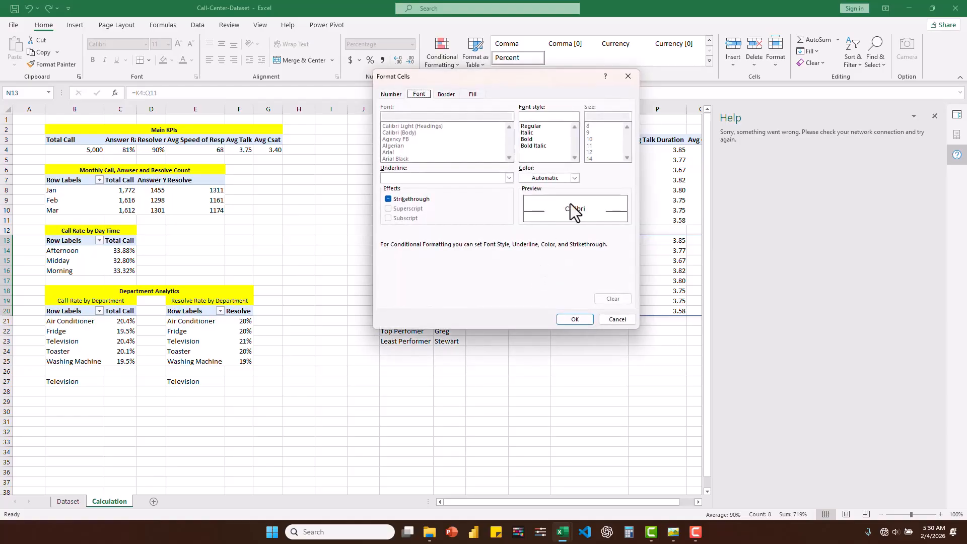
pyautogui.click(574, 178)
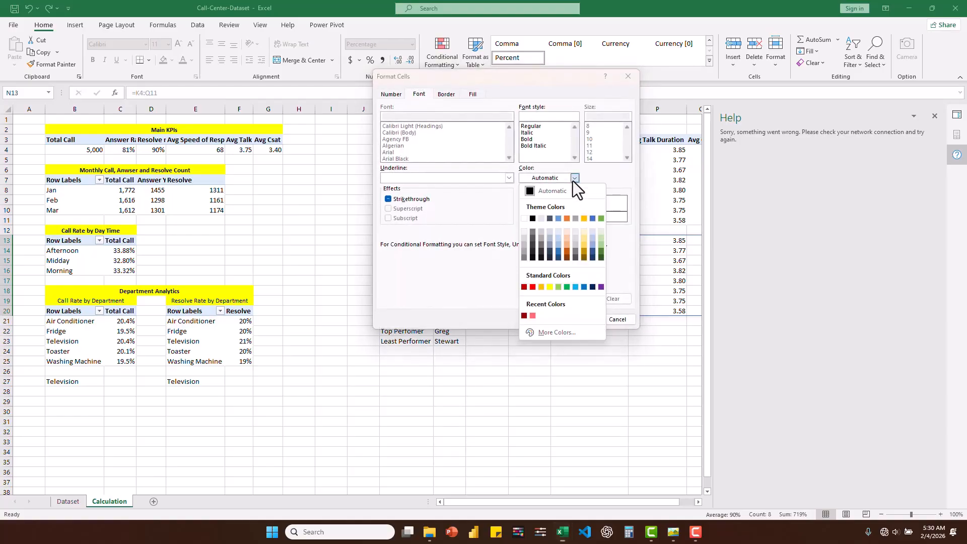
pyautogui.click(566, 287)
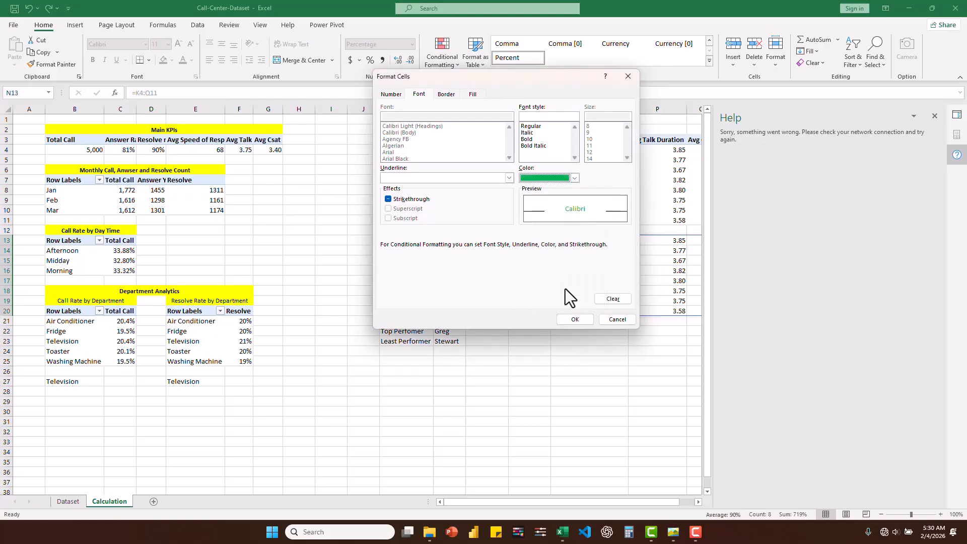
pyautogui.click(575, 320)
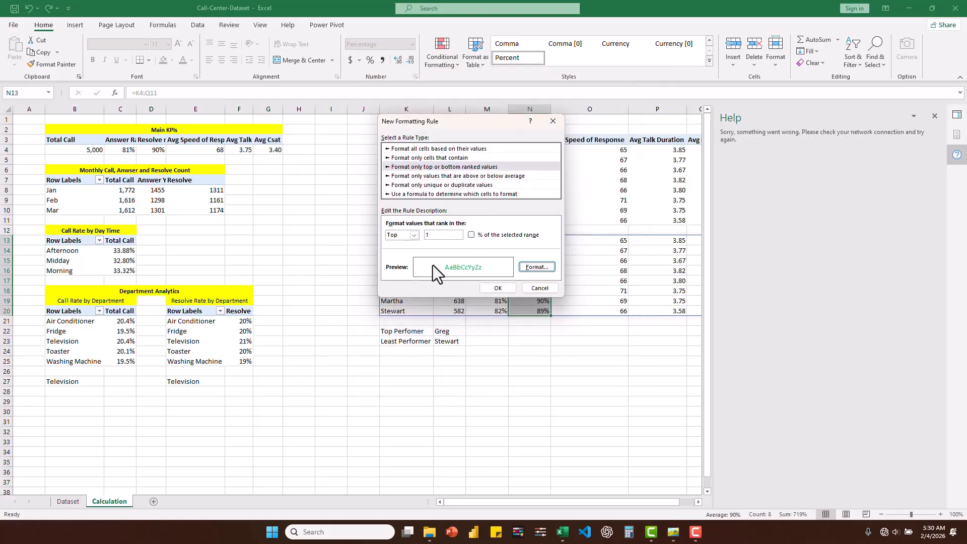
pyautogui.click(496, 288)
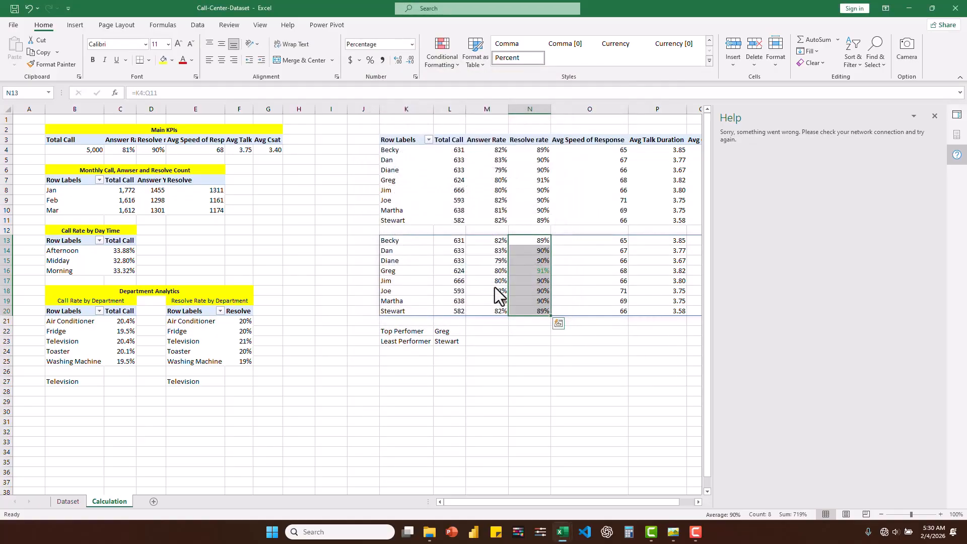
# Add a second conditional formatting rule to N13:N20 that gives the bottom 1 ranked value a red font
pyautogui.moveTo(526, 242); pyautogui.dragTo(537, 312)
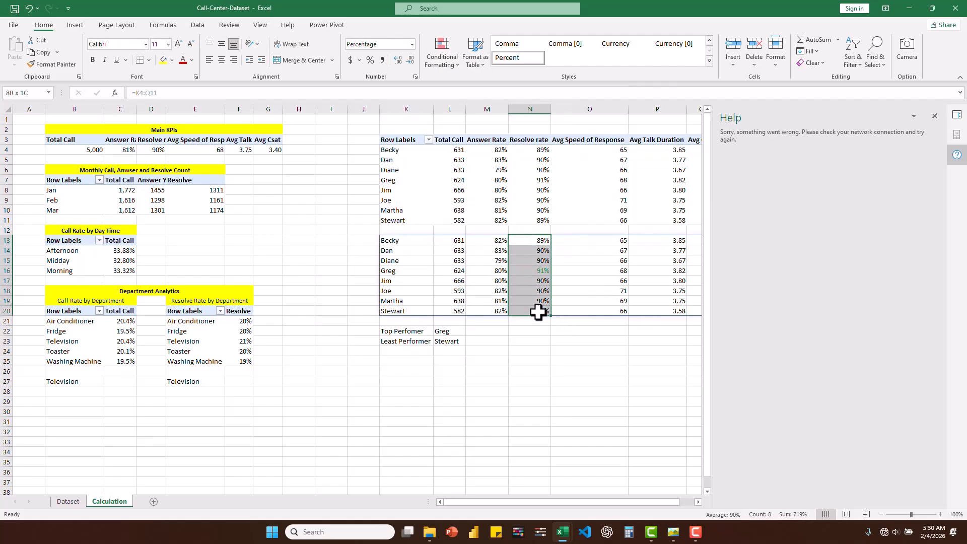
pyautogui.click(443, 60)
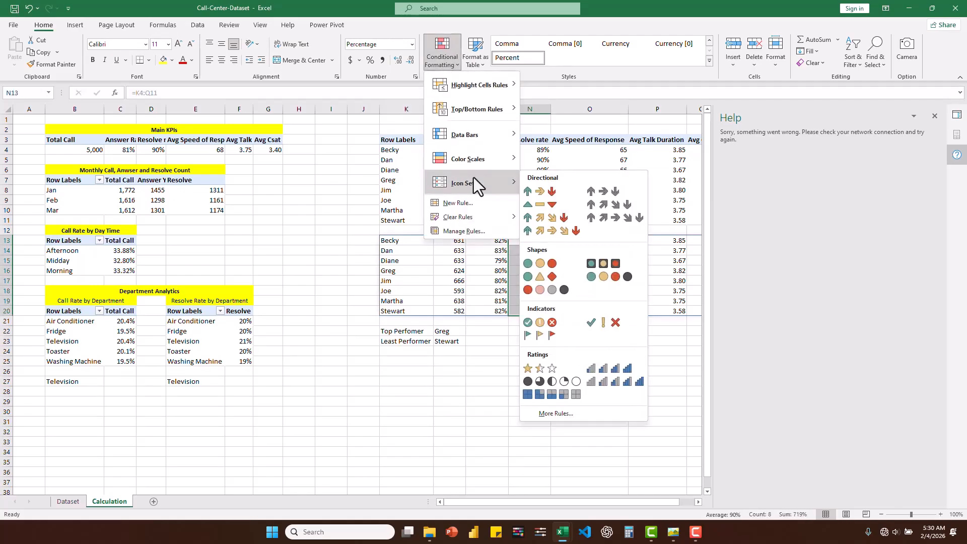
pyautogui.click(464, 203)
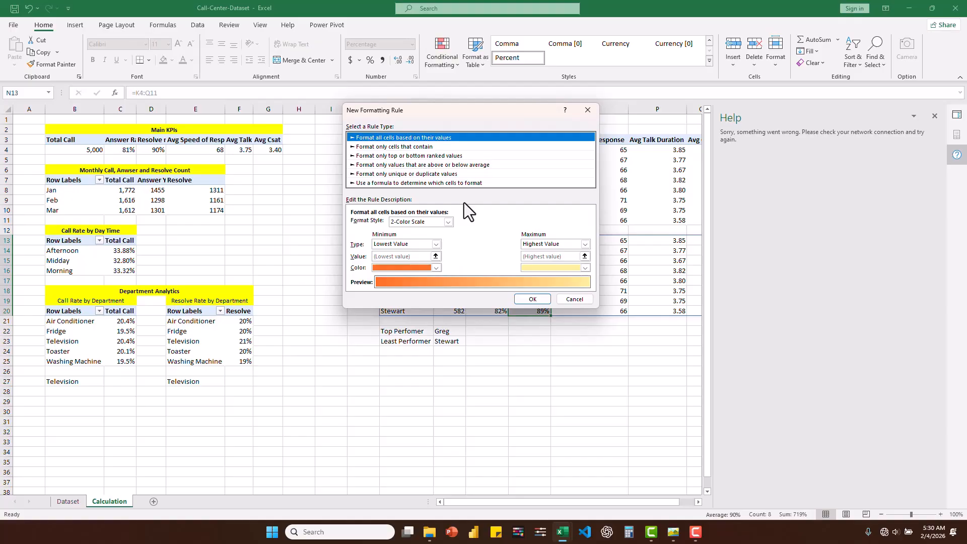
pyautogui.click(396, 155)
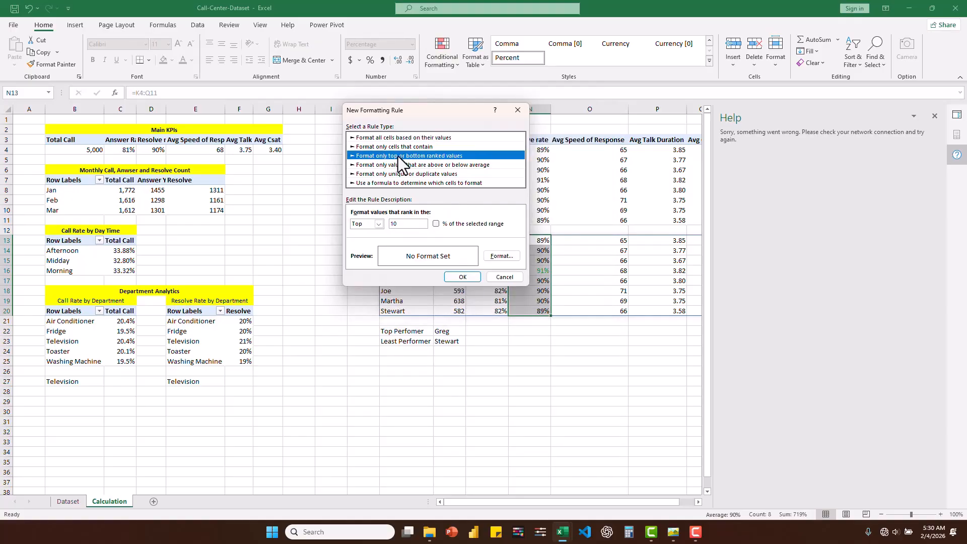
pyautogui.click(378, 224)
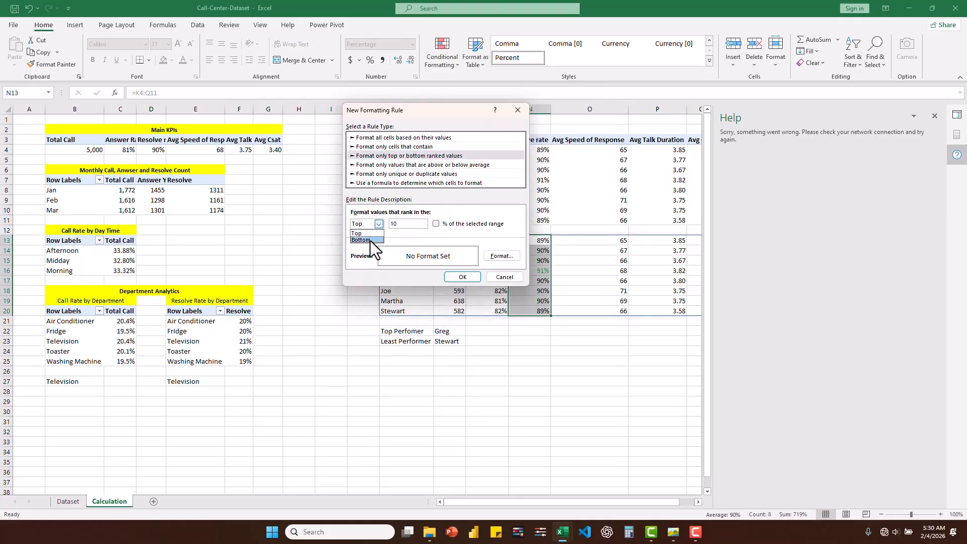
pyautogui.click(405, 224)
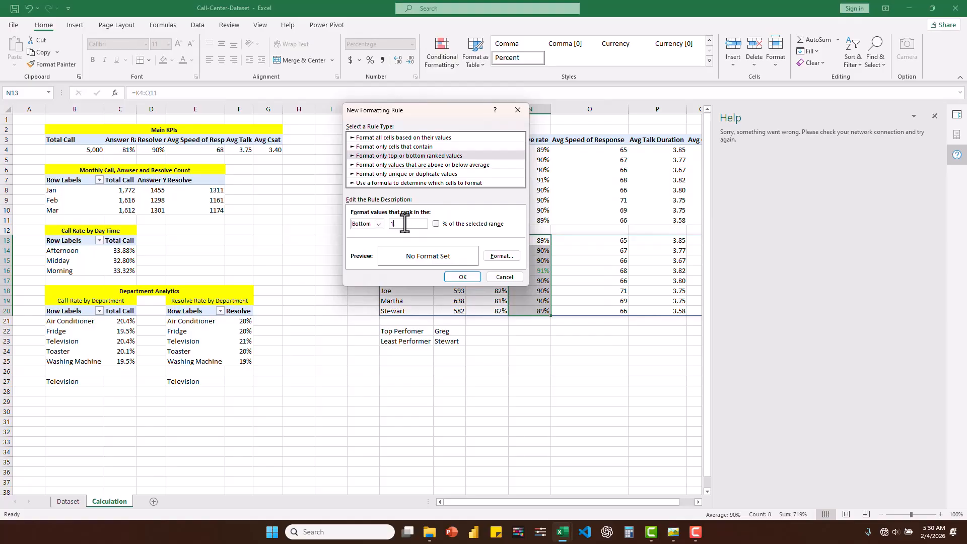
pyautogui.click(502, 256)
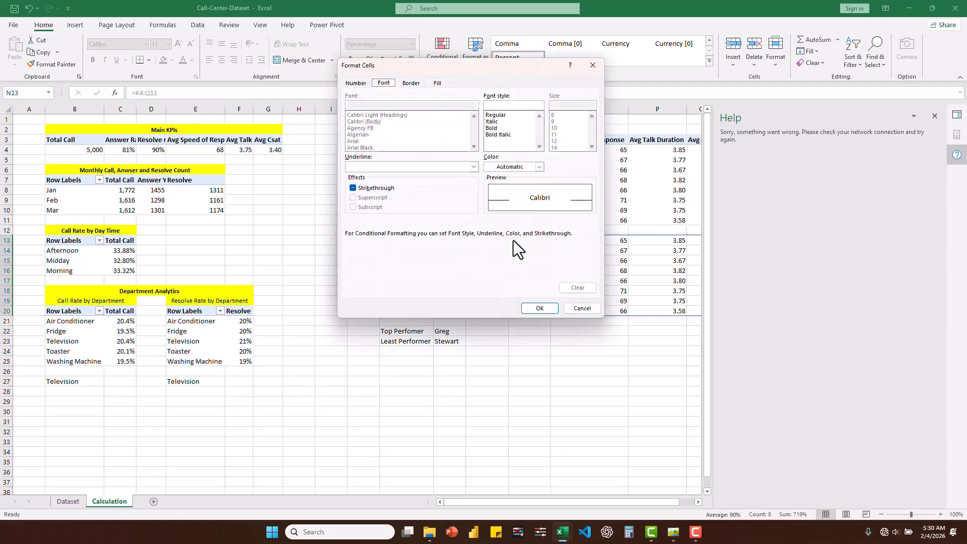
pyautogui.click(540, 166)
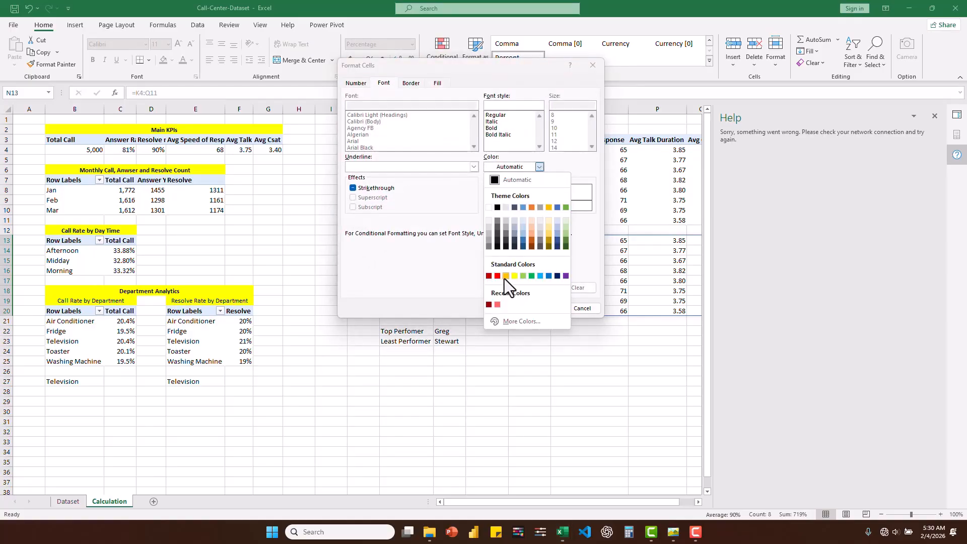
pyautogui.click(497, 276)
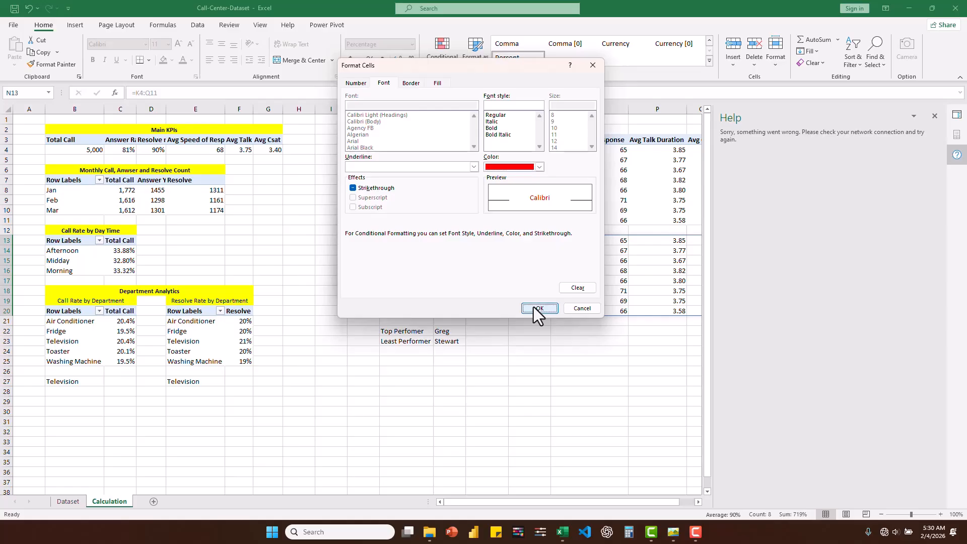
pyautogui.click(533, 307)
pyautogui.click(472, 278)
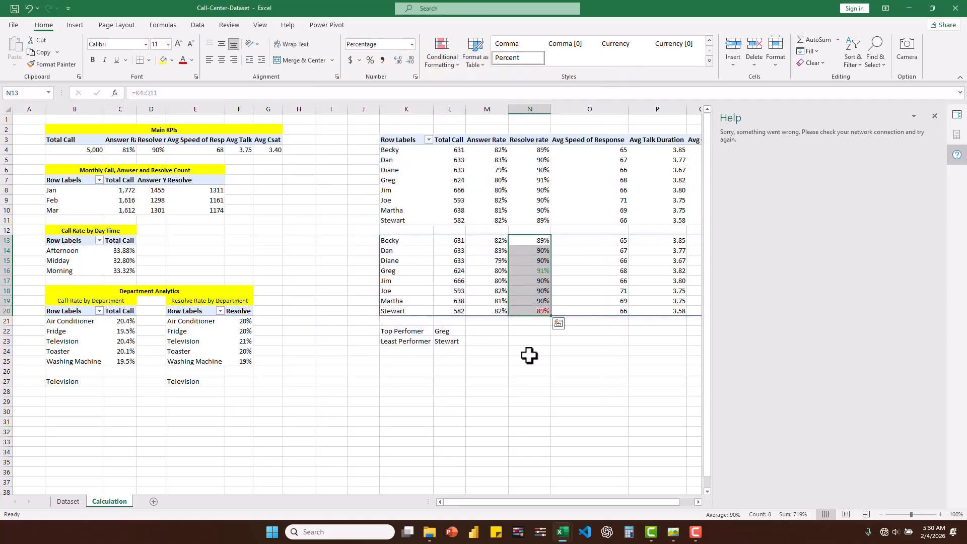
pyautogui.click(515, 341)
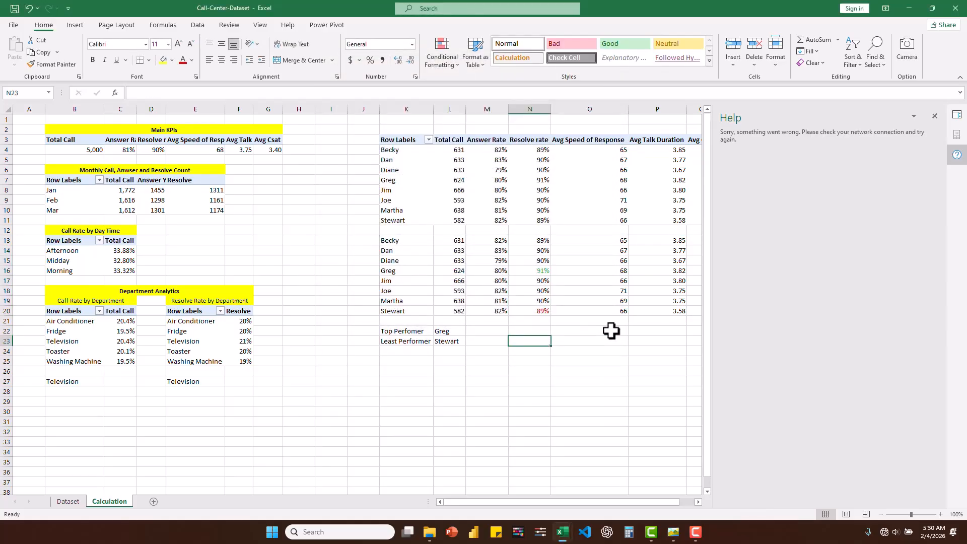
# Close the Help pane and copy the Resolve Rate by Department PivotTable in E20:F25 to cell S4
pyautogui.hscroll(1, 611, 331)
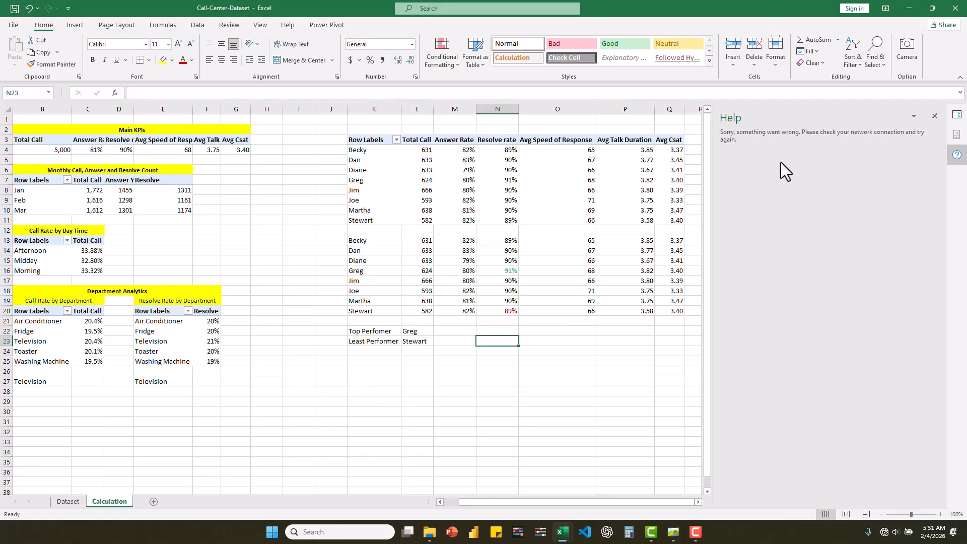
pyautogui.click(934, 116)
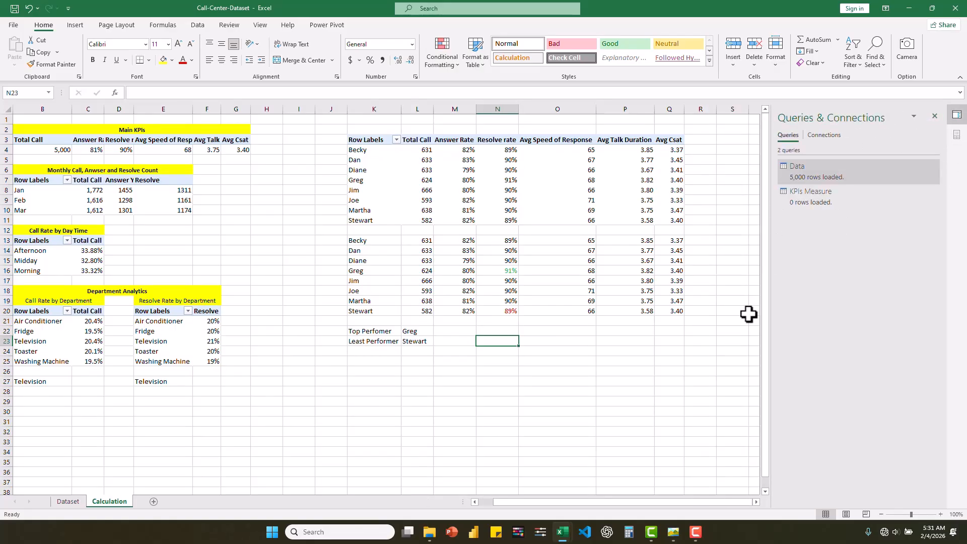
pyautogui.click(755, 502)
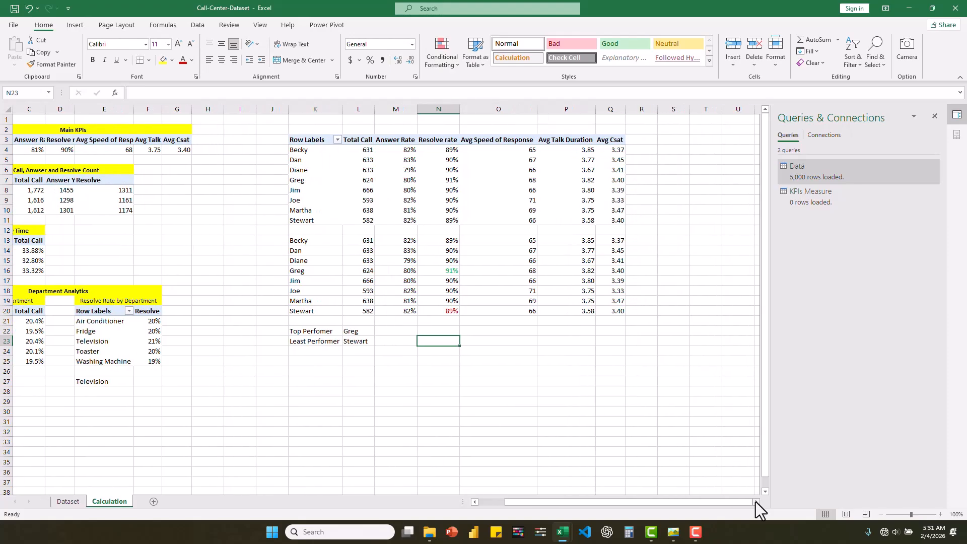
pyautogui.click(755, 501)
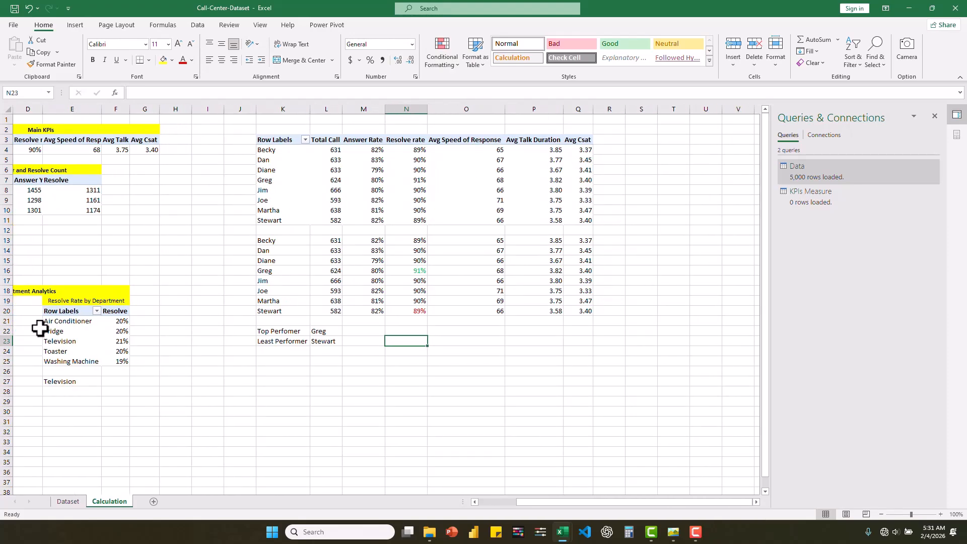
pyautogui.moveTo(50, 315); pyautogui.dragTo(115, 356)
pyautogui.hotkey('ctrl', 'c')
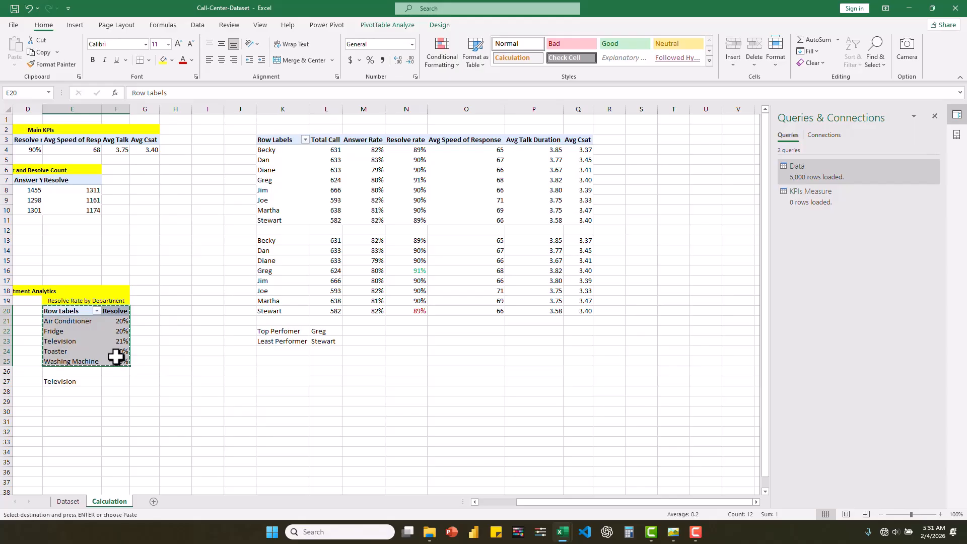
pyautogui.click(641, 149)
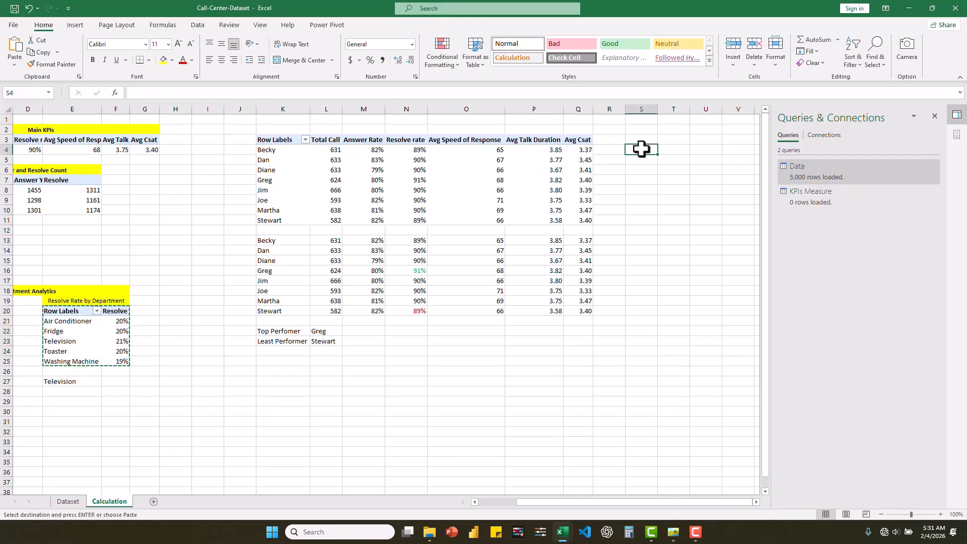
pyautogui.hotkey('ctrl', 'v')
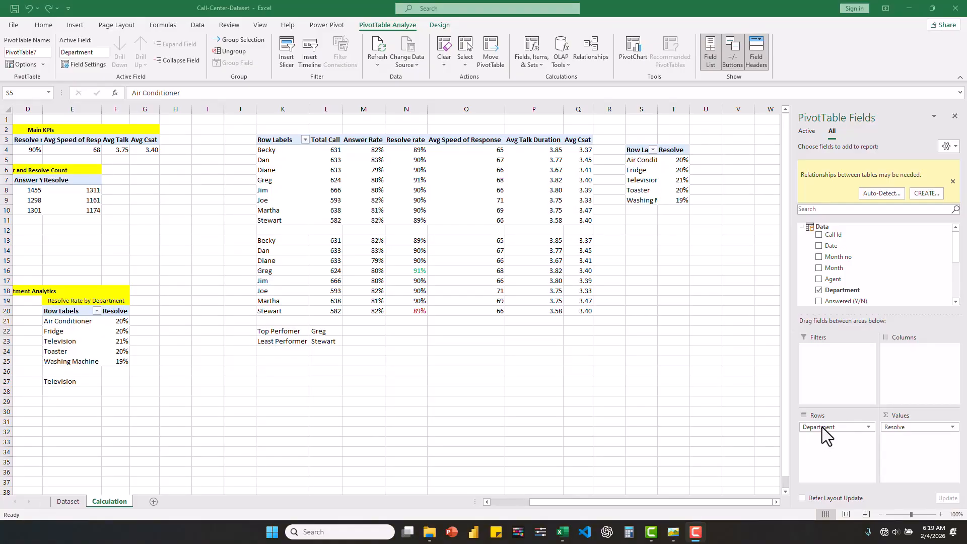
# Replace the copied PivotTable's Department and Resolve fields with Agent and Resolved as rows and Count of Resolved as values
pyautogui.moveTo(821, 427); pyautogui.dragTo(683, 439)
pyautogui.moveTo(908, 425); pyautogui.dragTo(615, 443)
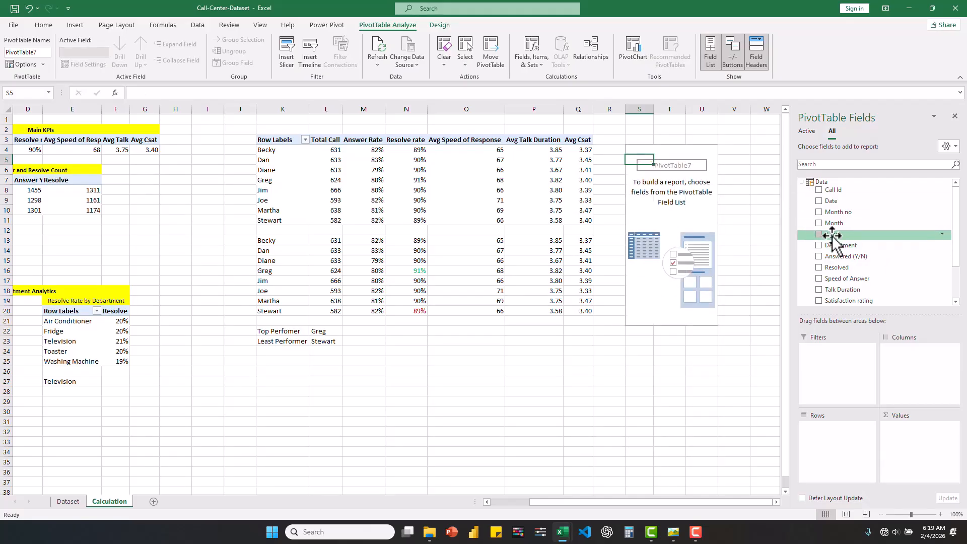
pyautogui.moveTo(833, 236); pyautogui.dragTo(824, 439)
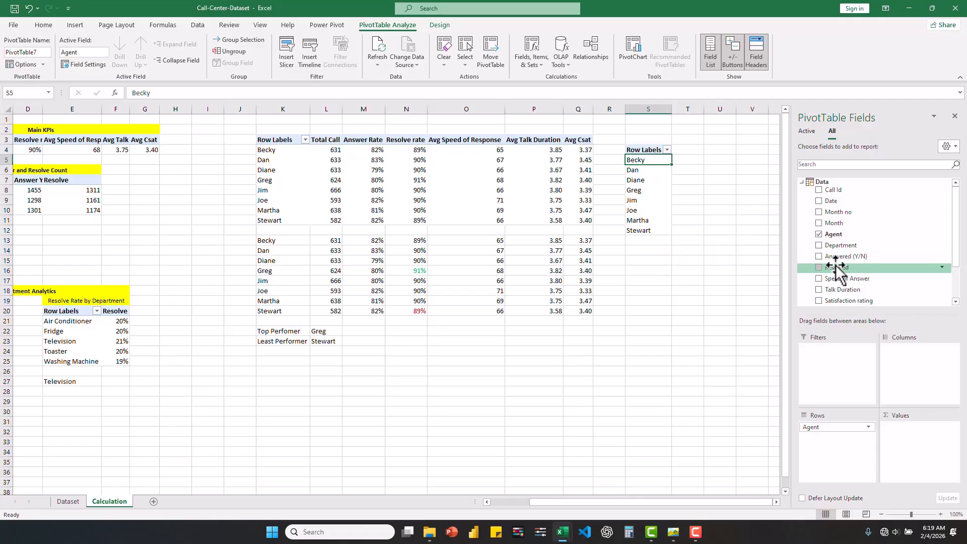
pyautogui.moveTo(836, 267); pyautogui.dragTo(839, 445)
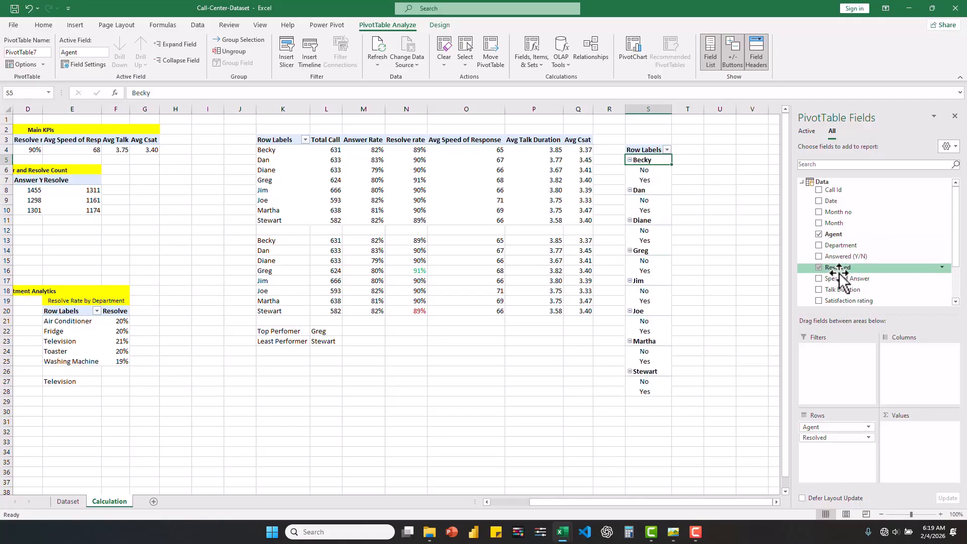
pyautogui.moveTo(839, 274); pyautogui.dragTo(918, 438)
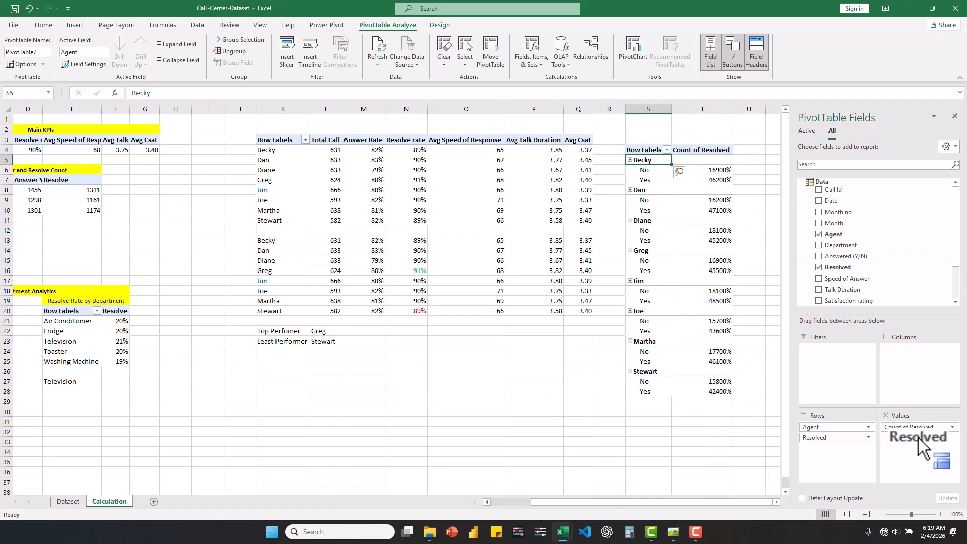
# Format the Count of Resolved values in T6:T28 as Number with no decimal places
pyautogui.moveTo(702, 170); pyautogui.dragTo(711, 391)
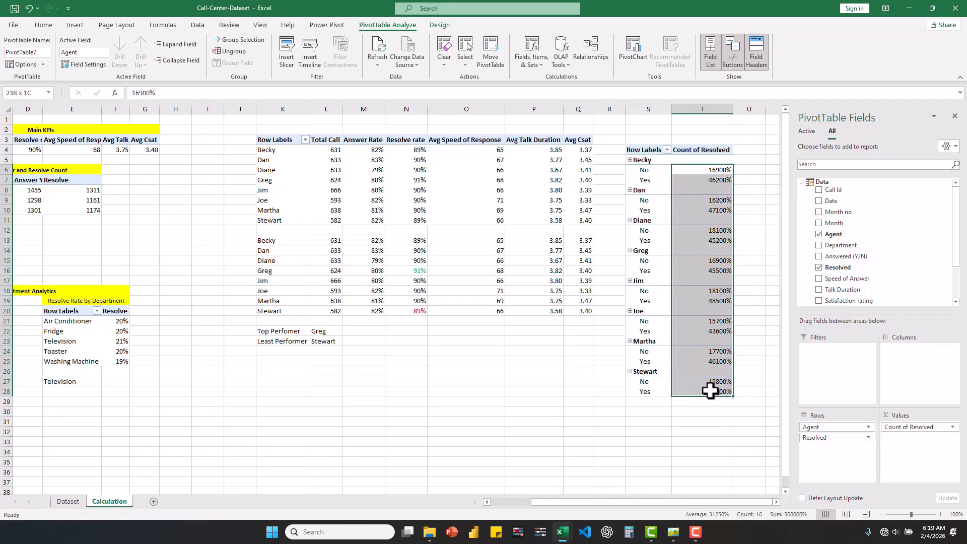
pyautogui.click(44, 26)
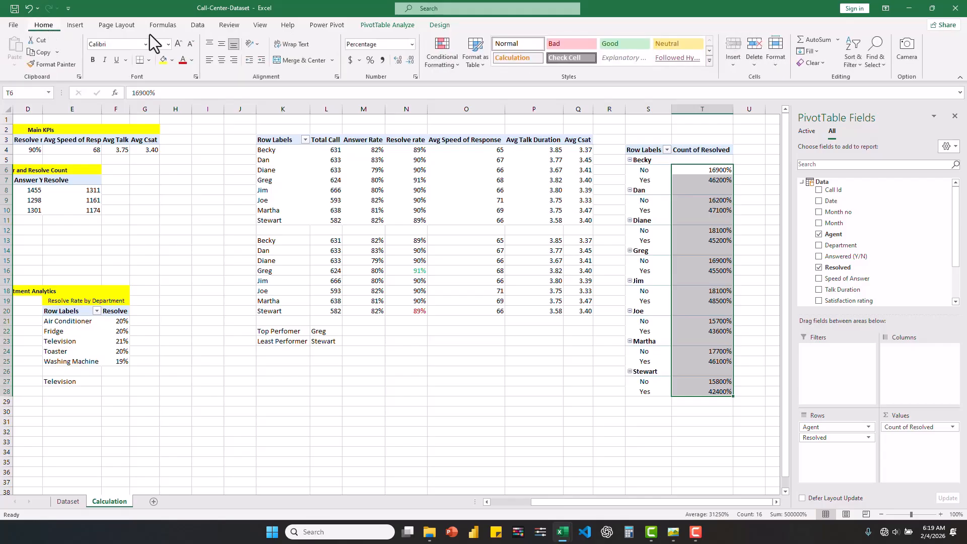
pyautogui.click(412, 44)
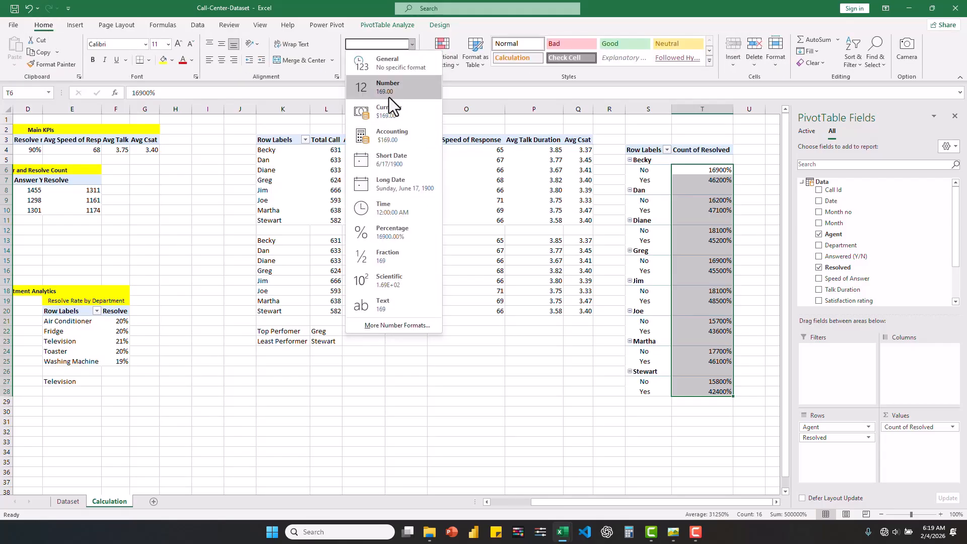
pyautogui.click(391, 90)
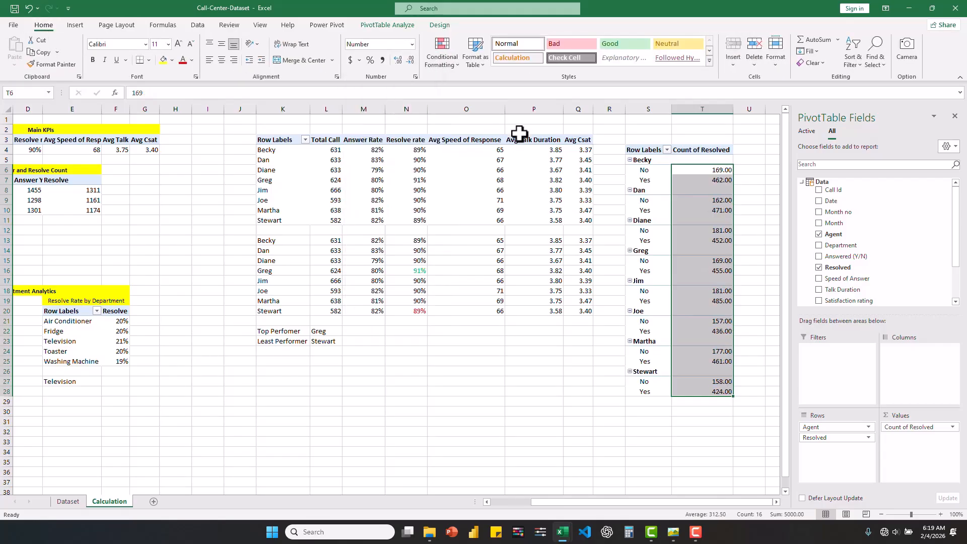
pyautogui.click(407, 61)
pyautogui.click(408, 62)
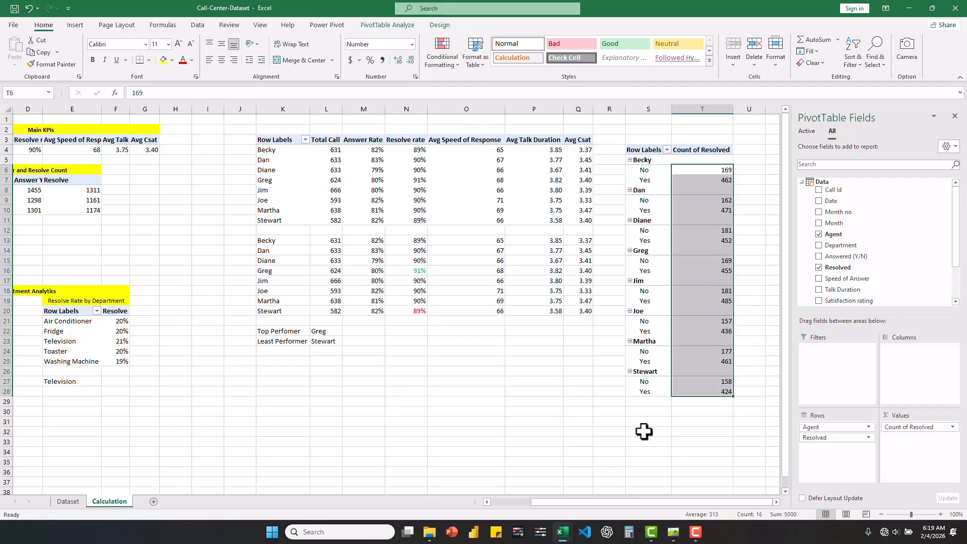
pyautogui.click(713, 423)
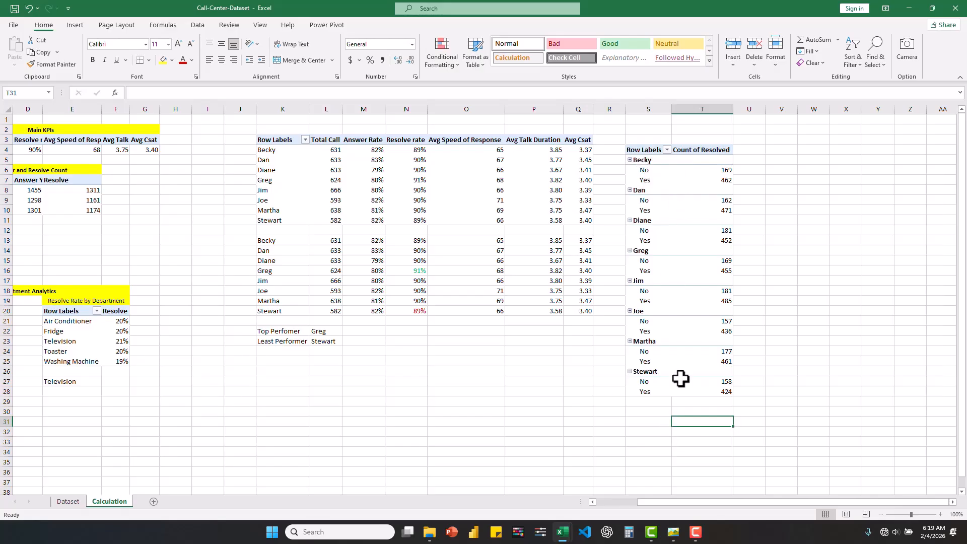
# Check the reference dashboard image, and insert a Doughnut PivotChart from the agent resolved-count PivotTable
pyautogui.click(673, 531)
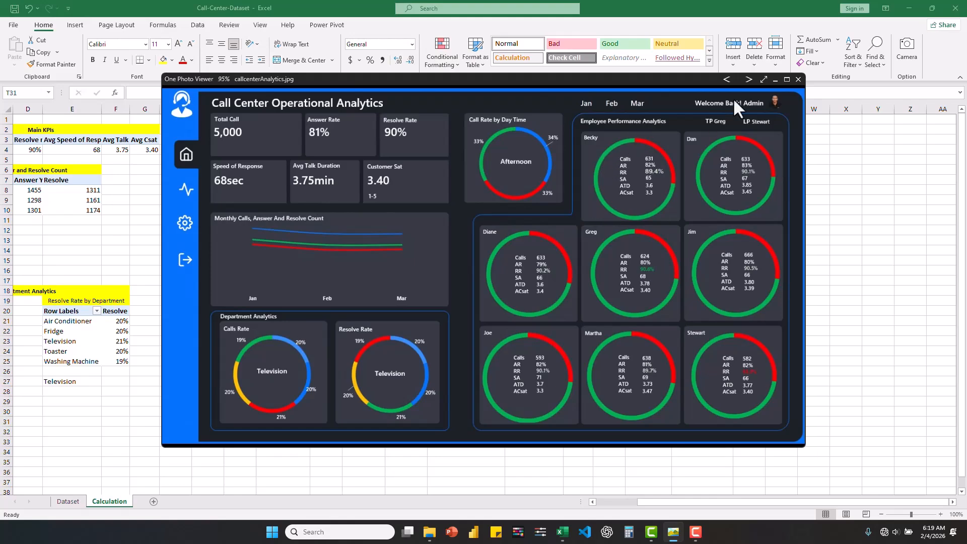
pyautogui.click(774, 79)
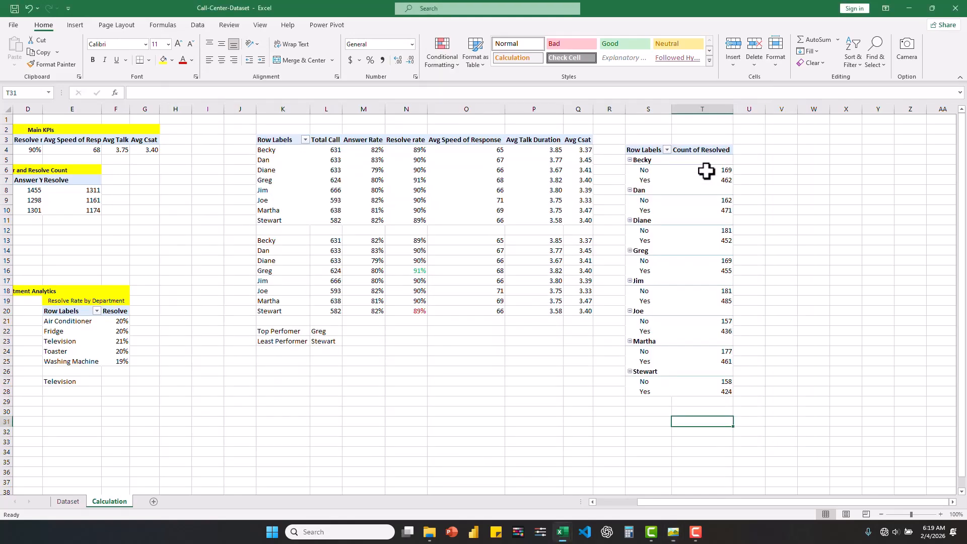
pyautogui.click(642, 180)
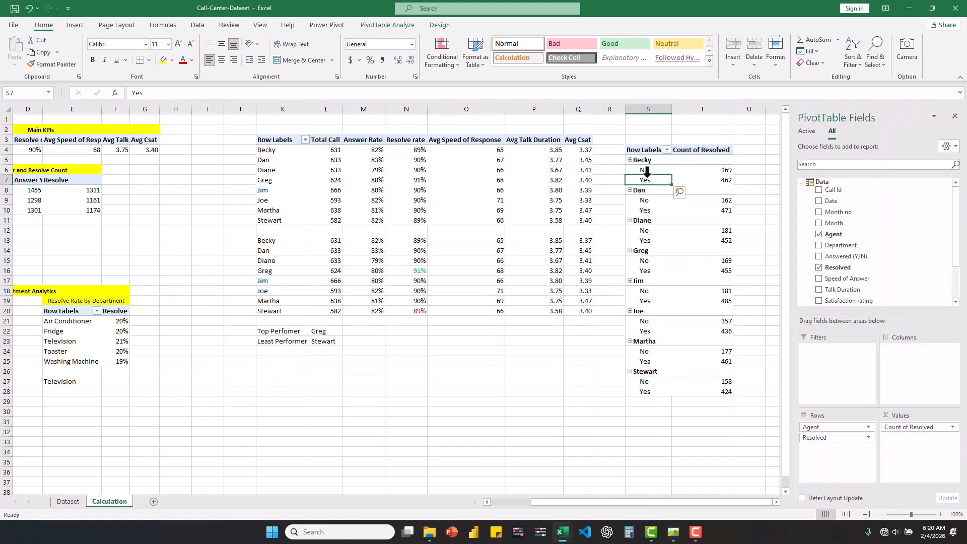
pyautogui.click(386, 25)
pyautogui.click(629, 43)
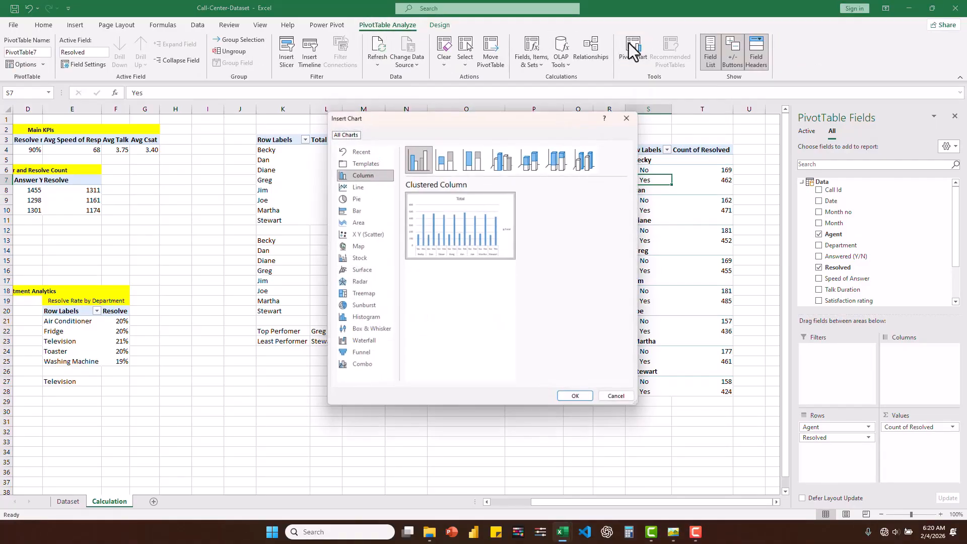
pyautogui.click(353, 199)
pyautogui.click(531, 158)
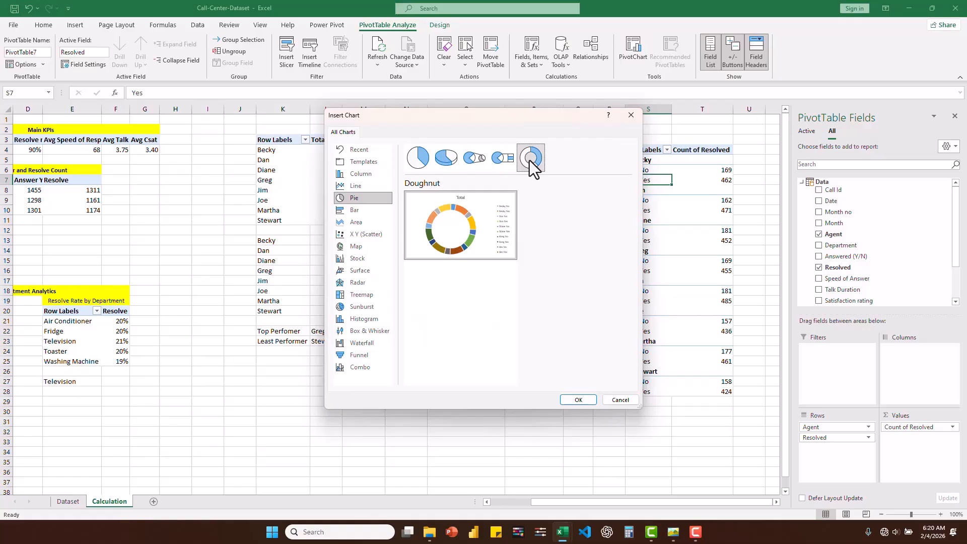
pyautogui.click(578, 400)
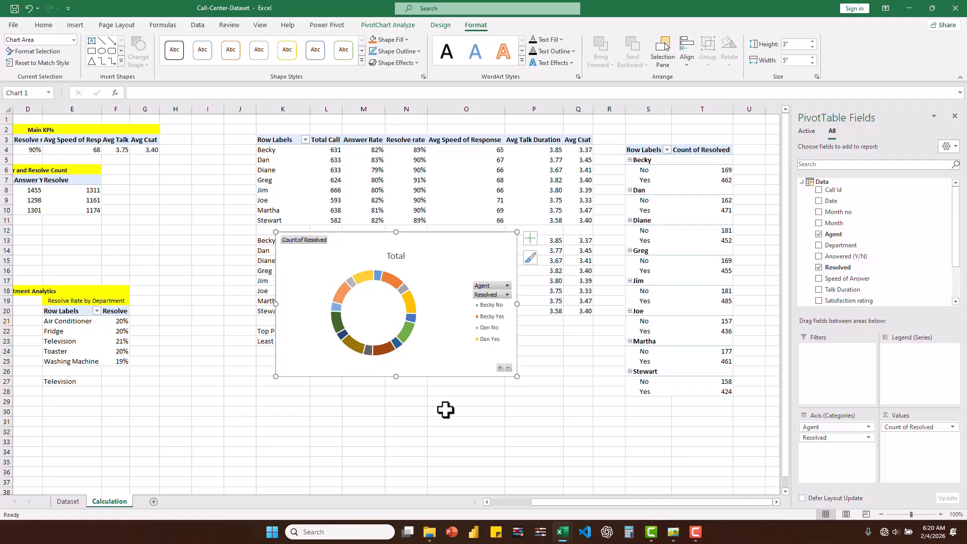
# Filter the Agent field of the charted resolved-count PivotTable to show only the first agent
pyautogui.click(648, 179)
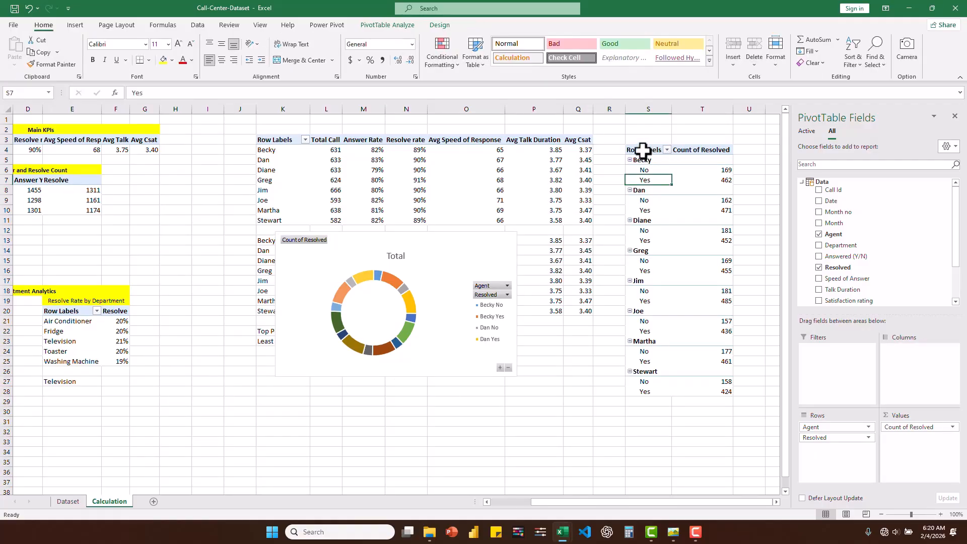
pyautogui.click(653, 150)
pyautogui.click(667, 150)
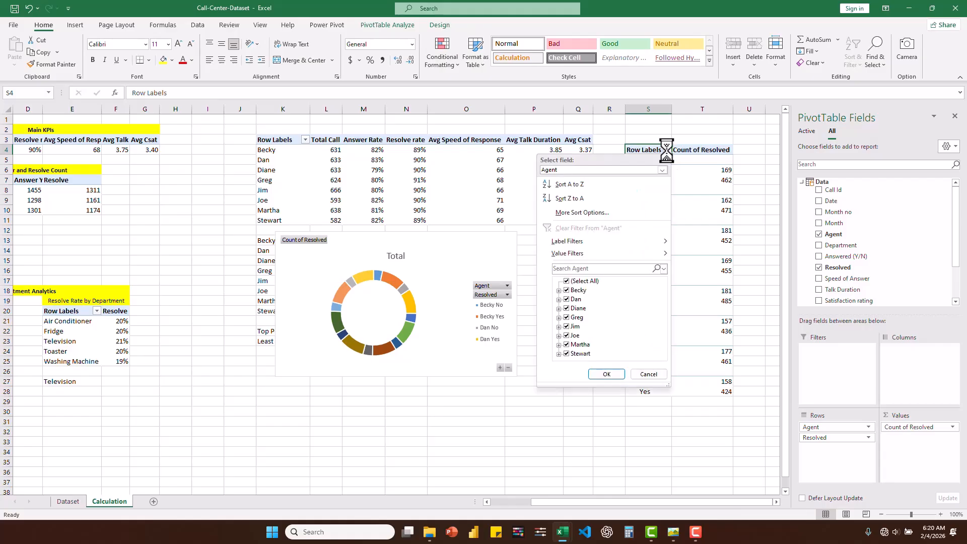
pyautogui.click(565, 281)
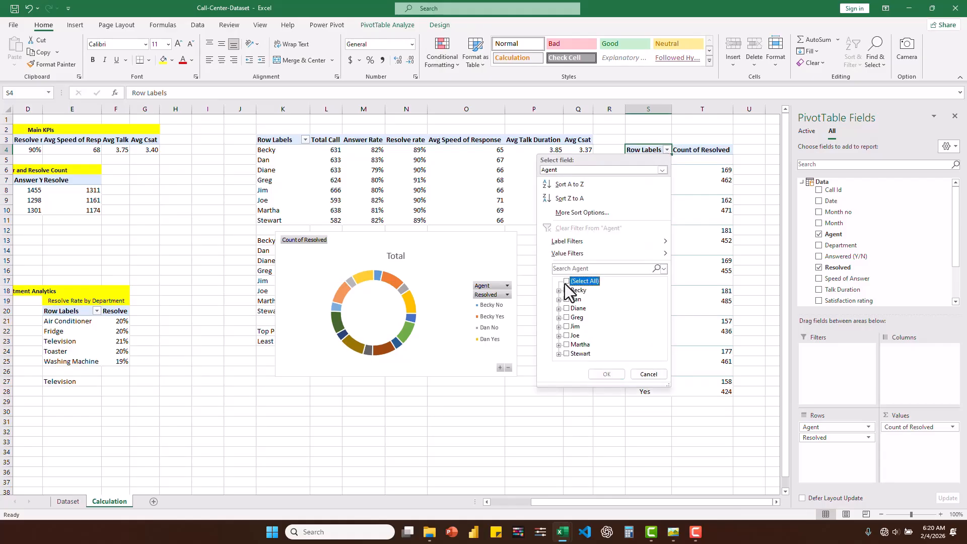
pyautogui.click(566, 290)
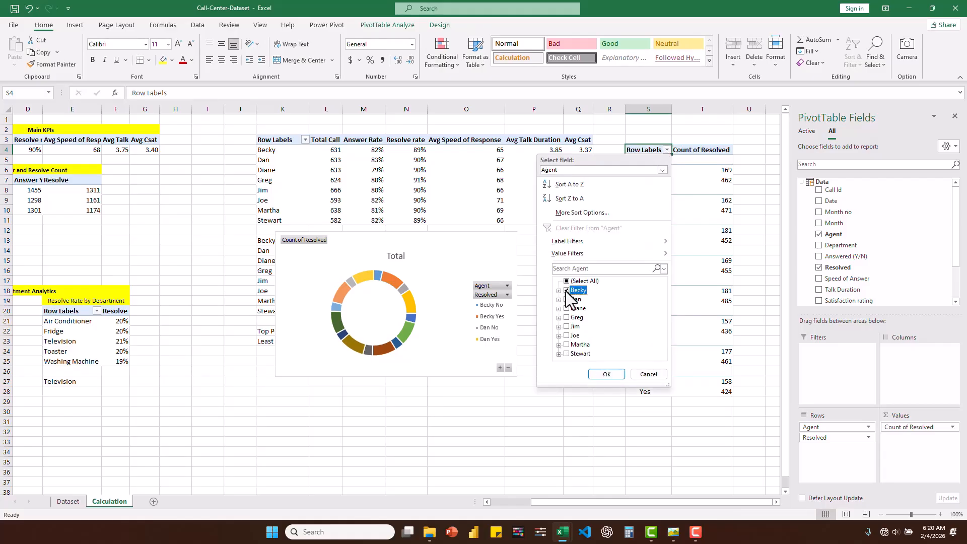
pyautogui.click(604, 374)
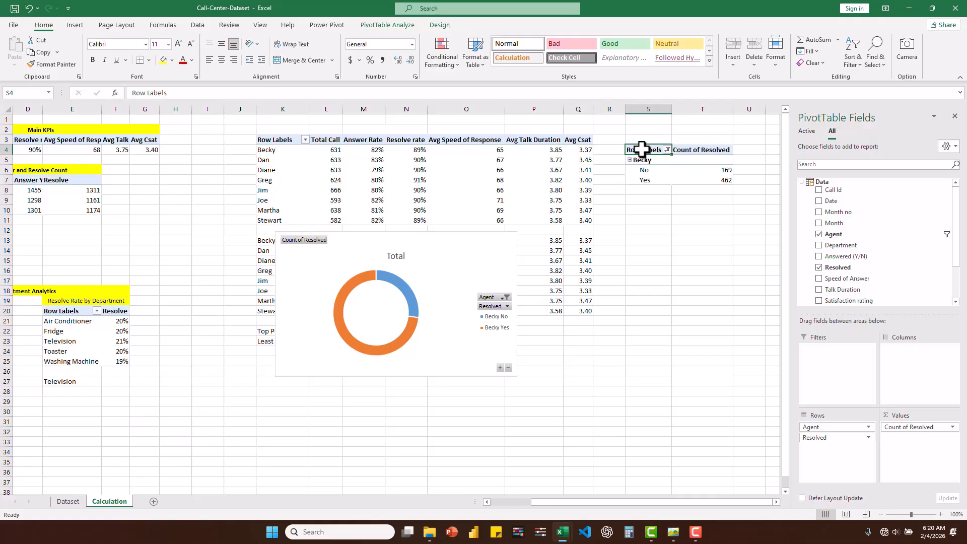
# Compare with the reference dashboard image, and undo the agent filter and the doughnut chart insertion
pyautogui.click(673, 531)
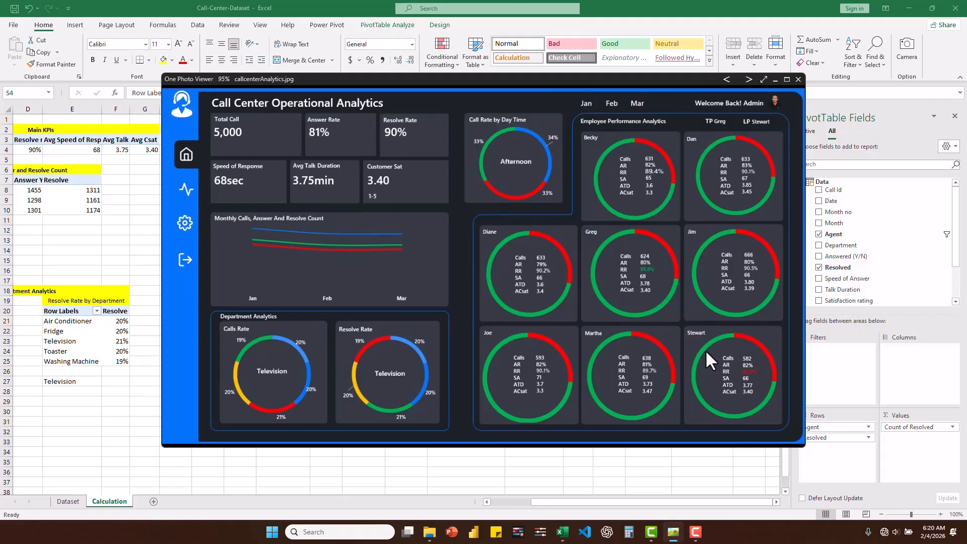
pyautogui.click(773, 78)
pyautogui.click(451, 255)
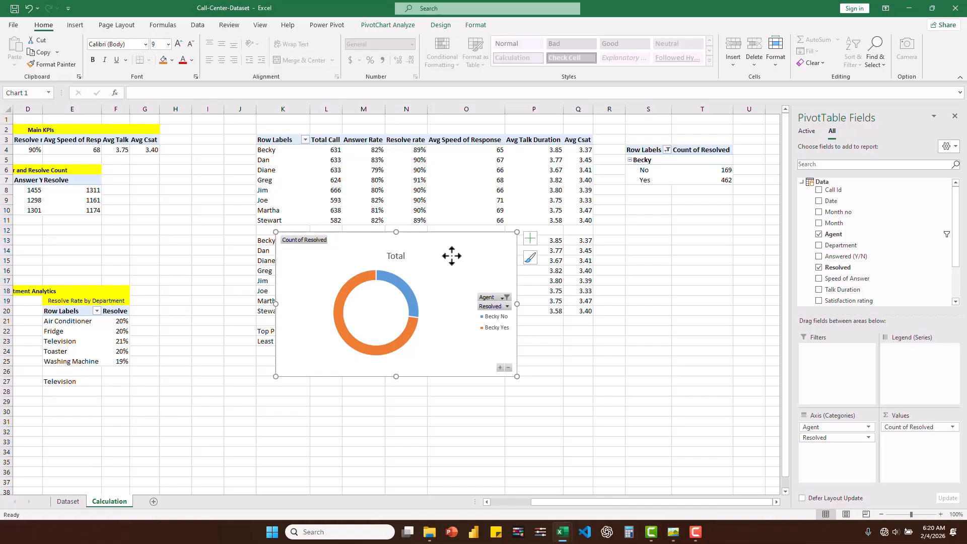
pyautogui.hotkey('ctrl', 'z')
pyautogui.hotkey('ctrl', 'z')
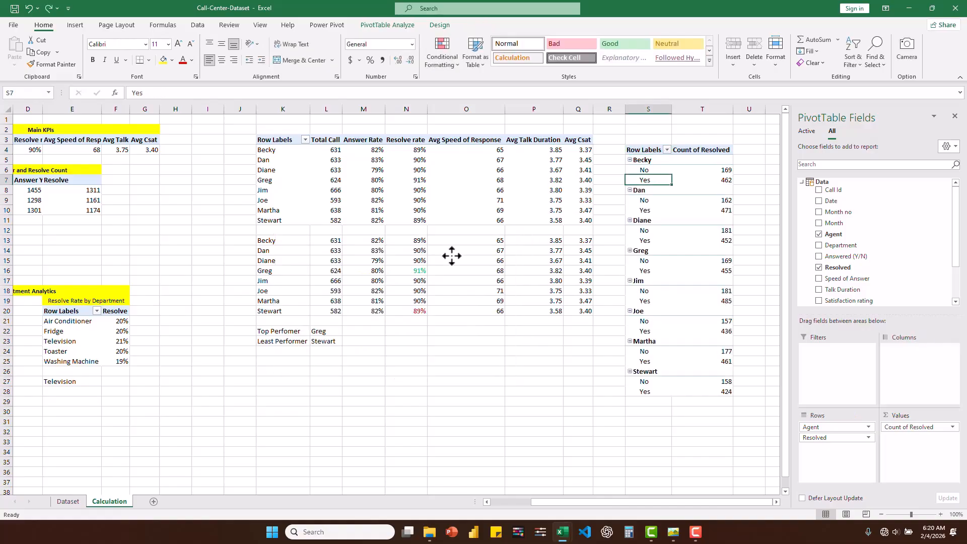
# Filter the resolved-count PivotTable at S4 to only the first agent in the list
pyautogui.click(655, 159)
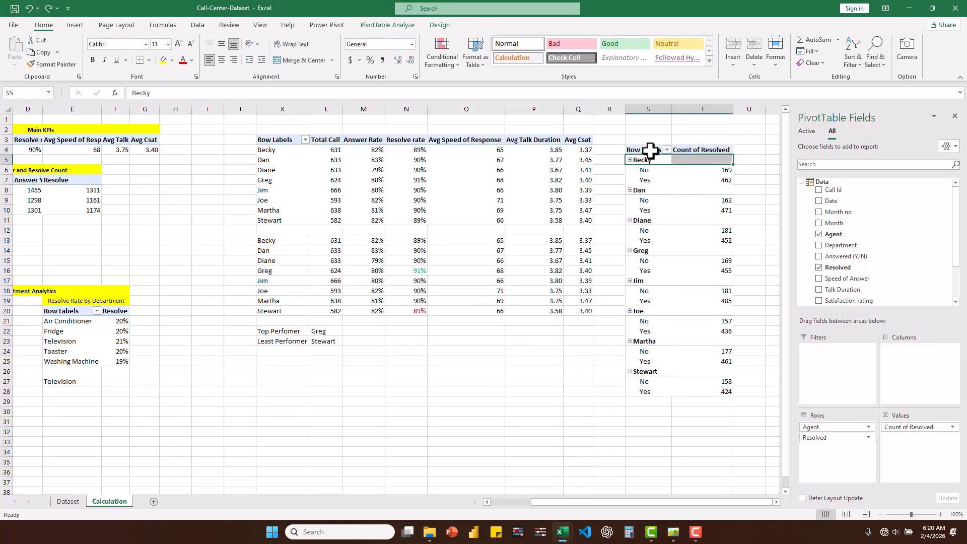
pyautogui.click(666, 150)
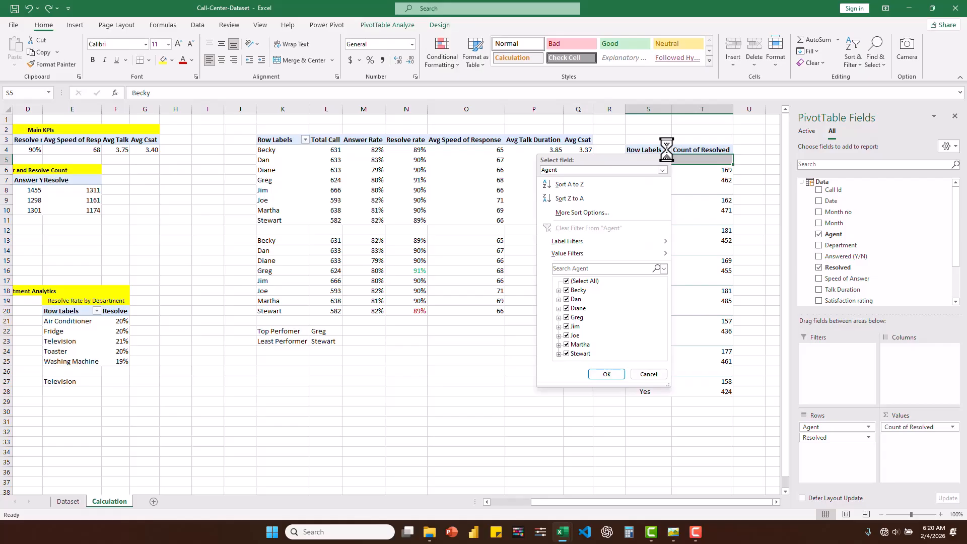
pyautogui.click(565, 280)
pyautogui.click(567, 290)
pyautogui.click(605, 374)
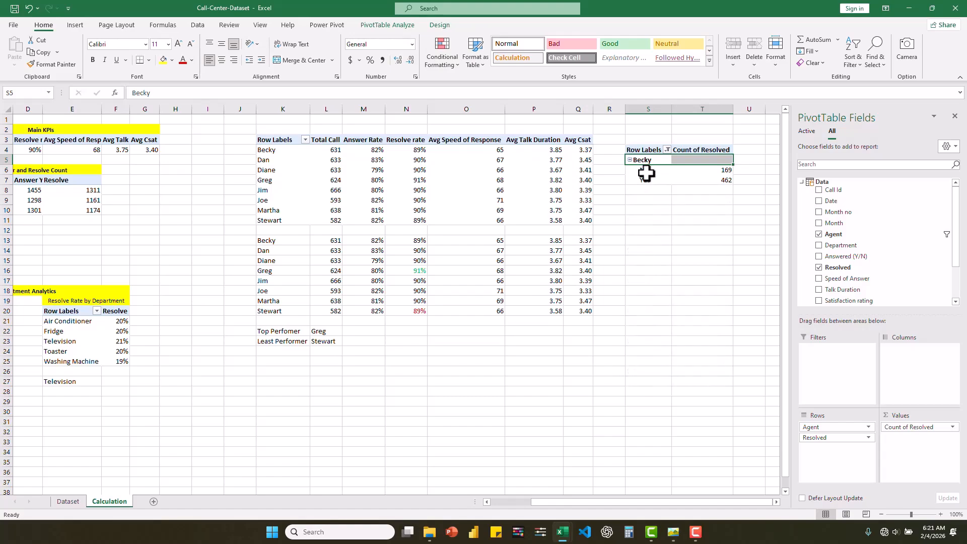
# Copy the filtered PivotTable S4:T7 to cell S9 and filter the copy to only the second agent
pyautogui.moveTo(632, 145); pyautogui.dragTo(712, 180)
pyautogui.hotkey('ctrl', 'c')
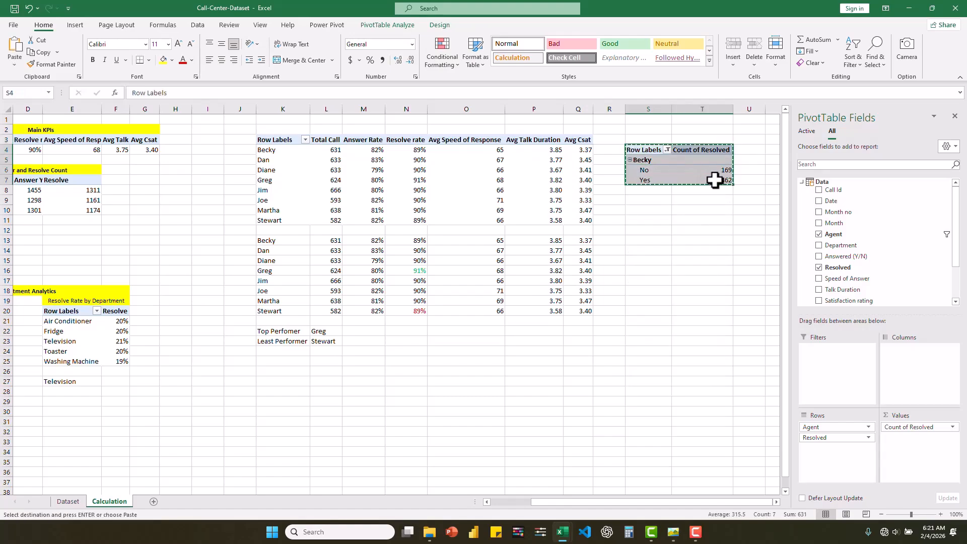
pyautogui.click(643, 200)
pyautogui.hotkey('ctrl', 'v')
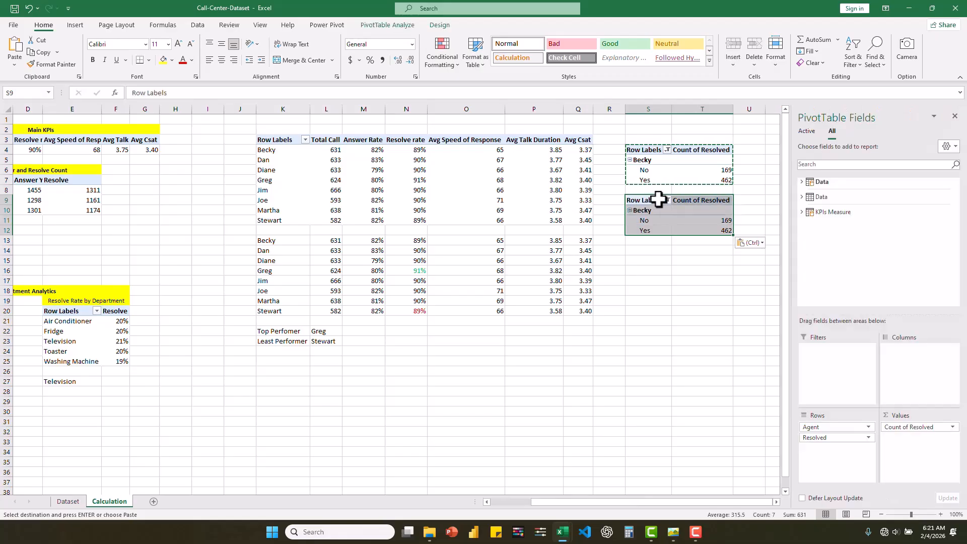
pyautogui.click(667, 200)
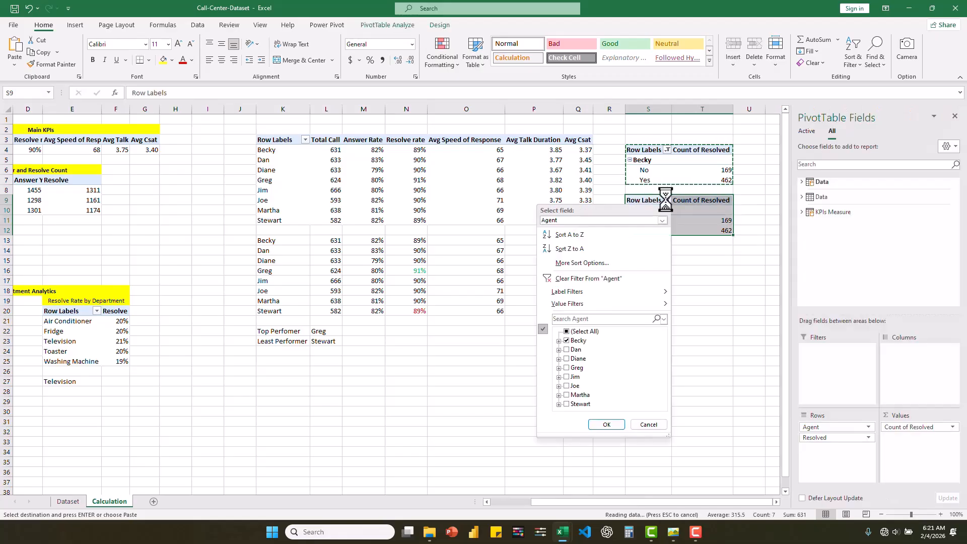
pyautogui.click(566, 349)
pyautogui.click(566, 341)
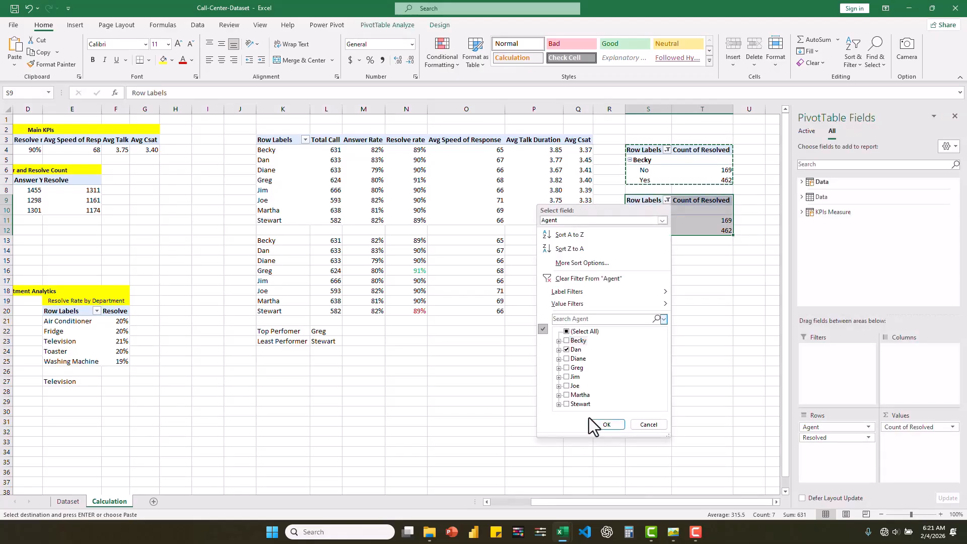
pyautogui.click(605, 426)
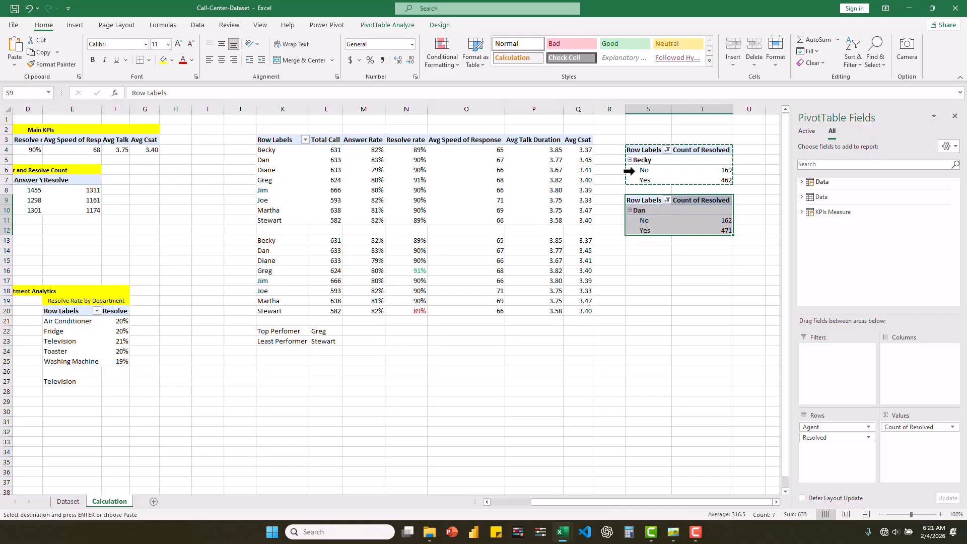
# Paste another copy of the PivotTable at S14 and filter it to only the third agent
pyautogui.click(649, 250)
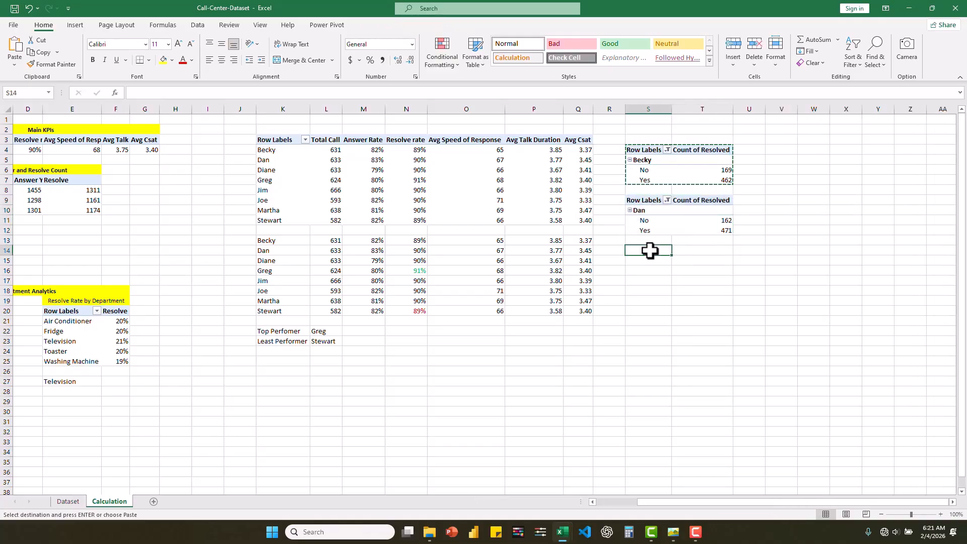
pyautogui.hotkey('ctrl', 'v')
pyautogui.click(667, 250)
pyautogui.click(566, 391)
pyautogui.click(565, 408)
pyautogui.click(605, 475)
# Paste PivotTable copies at S19 and S24, filtered to the fourth and fifth agents respectively
pyautogui.click(647, 301)
pyautogui.hotkey('ctrl', 'v')
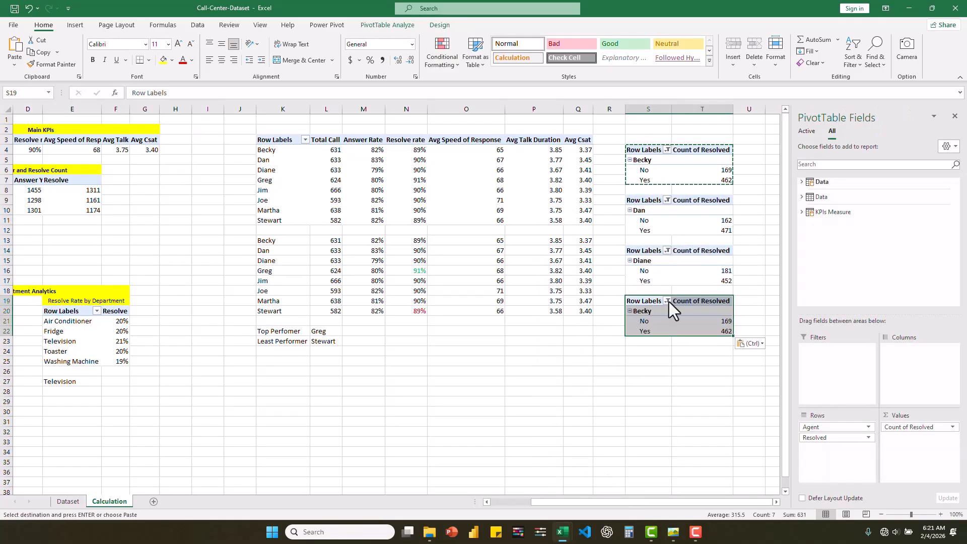
pyautogui.click(667, 301)
pyautogui.click(644, 351)
pyautogui.hotkey('ctrl', 'v')
pyautogui.click(667, 351)
# Paste PivotTable copies at S29 and S34 for the sixth and seventh agents, filtering each to its agent
pyautogui.click(644, 401)
pyautogui.hotkey('ctrl', 'v')
pyautogui.click(646, 451)
pyautogui.hotkey('ctrl', 'v')
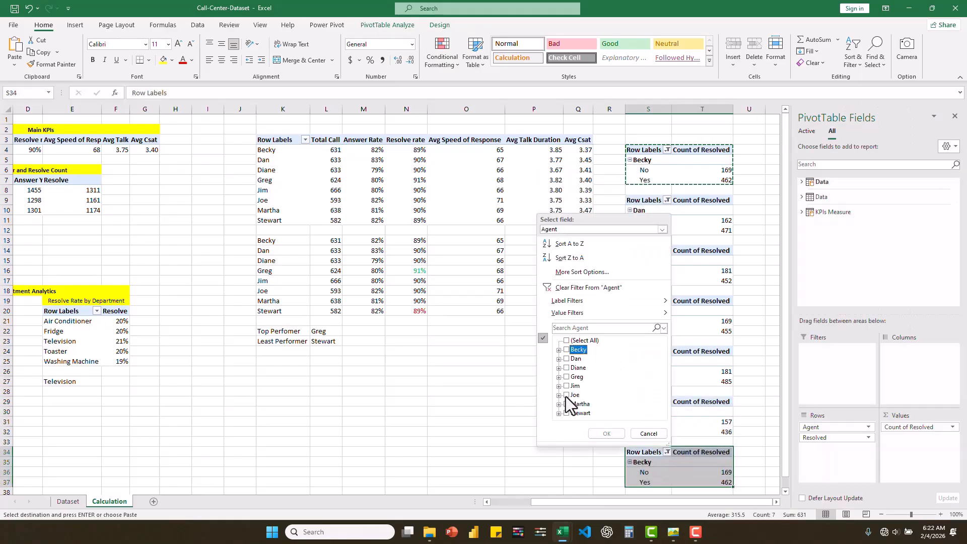
# Paste the last PivotTable copy at V4, filter it to only the eighth agent and end copy mode
pyautogui.hotkey('ctrl', 'v')
pyautogui.click(704, 149)
pyautogui.click(604, 290)
pyautogui.click(603, 354)
pyautogui.click(644, 374)
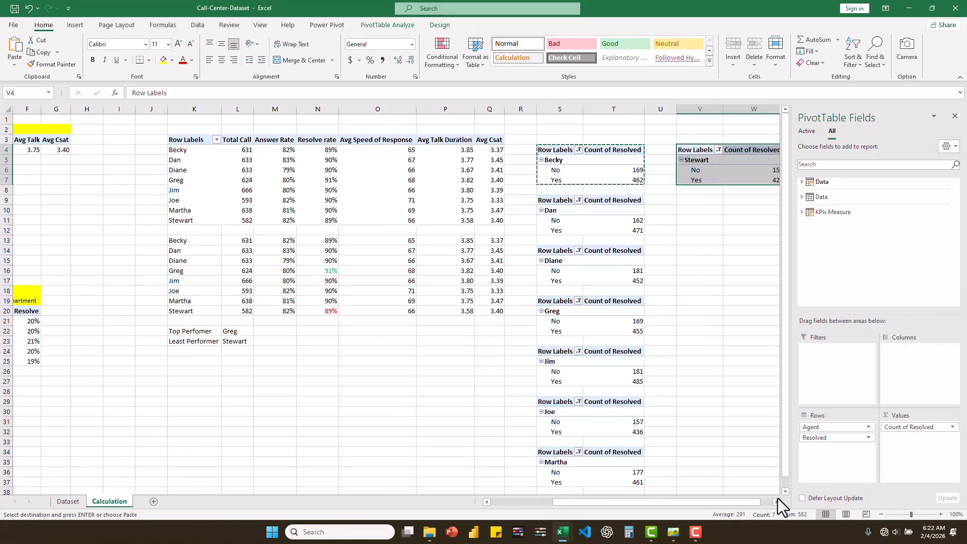
pyautogui.click(775, 505)
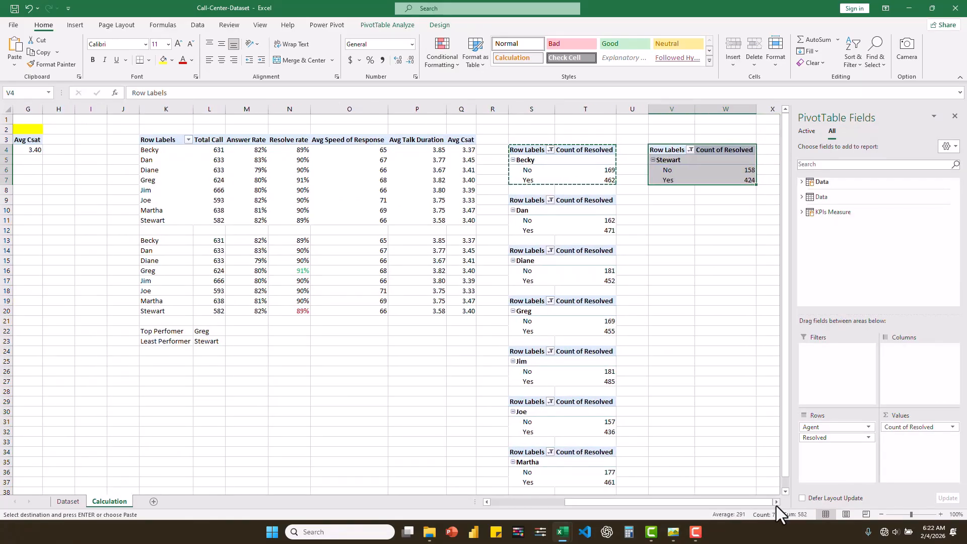
pyautogui.press('Escape')
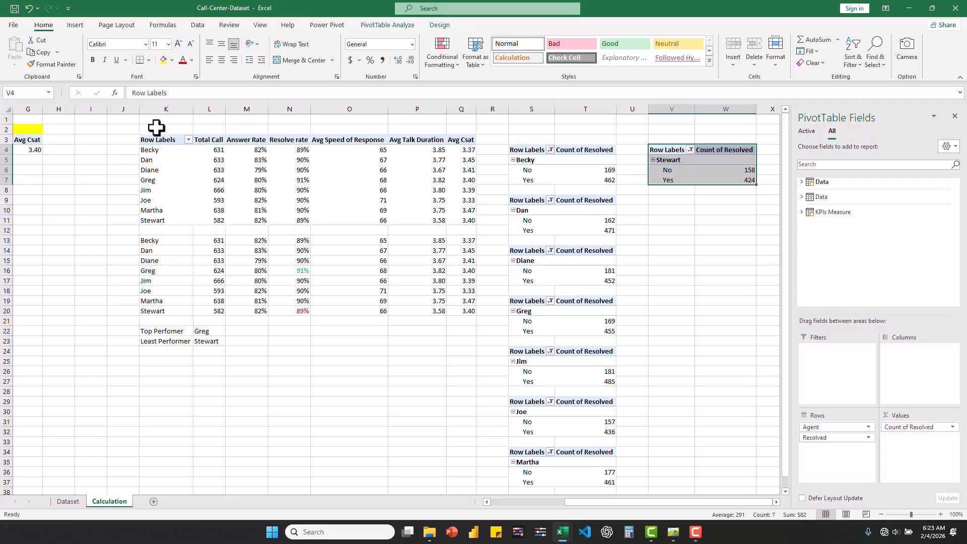
# Merge and centre K2:W2 on the Calculation sheet, then format it with yellow fill and bold text at size 10
pyautogui.moveTo(156, 129); pyautogui.dragTo(756, 131)
pyautogui.click(302, 63)
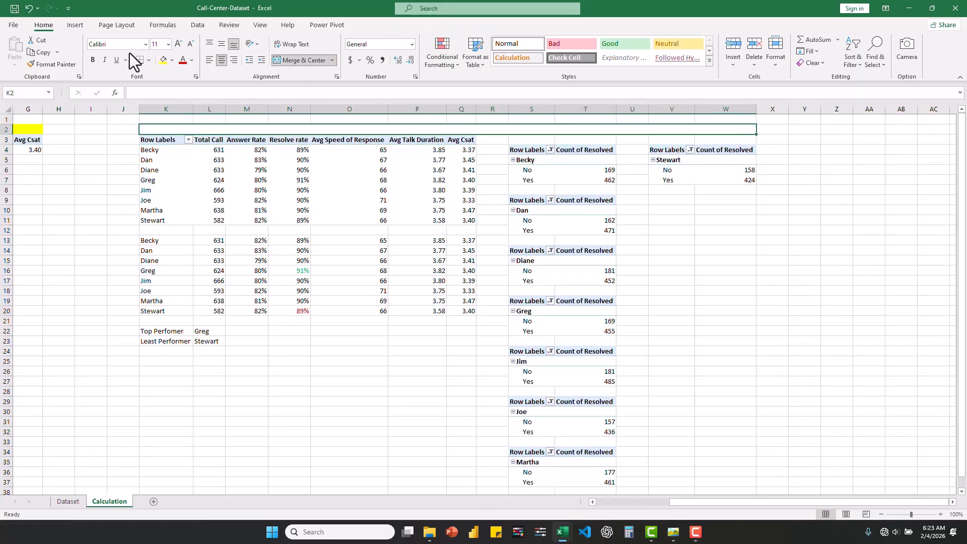
pyautogui.click(163, 60)
pyautogui.click(189, 44)
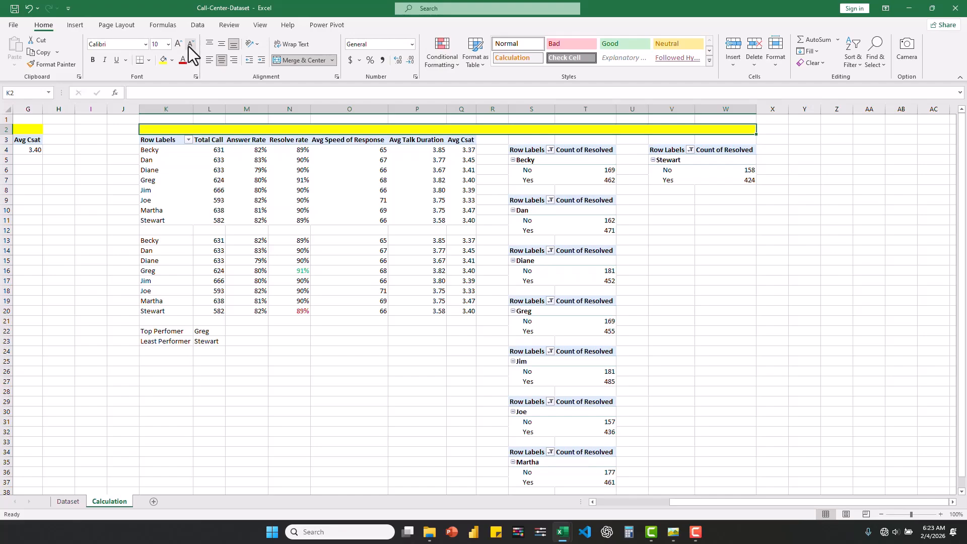
pyautogui.click(93, 60)
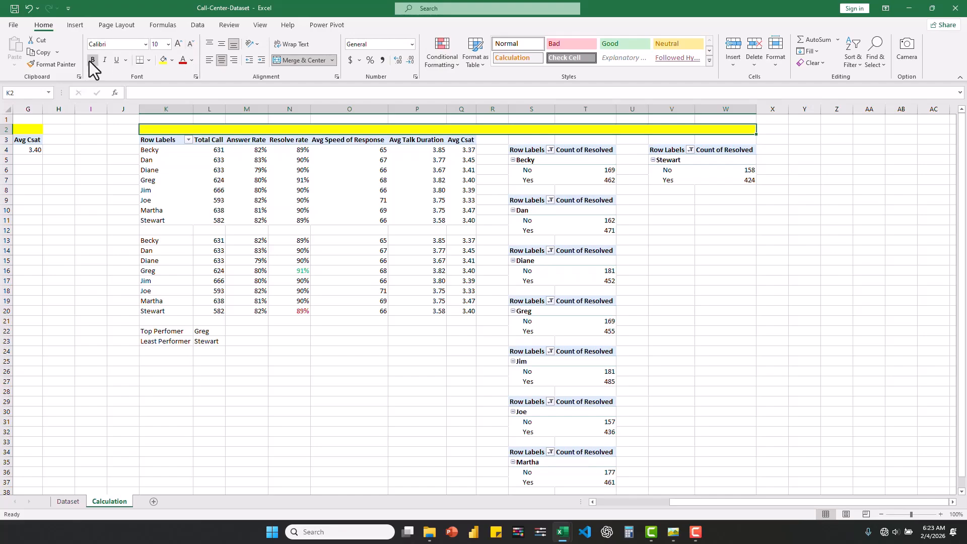
# Enter the heading "Employee Performance Analytics" in the merged K2 cell and close the PivotTable field list
pyautogui.doubleClick(337, 130)
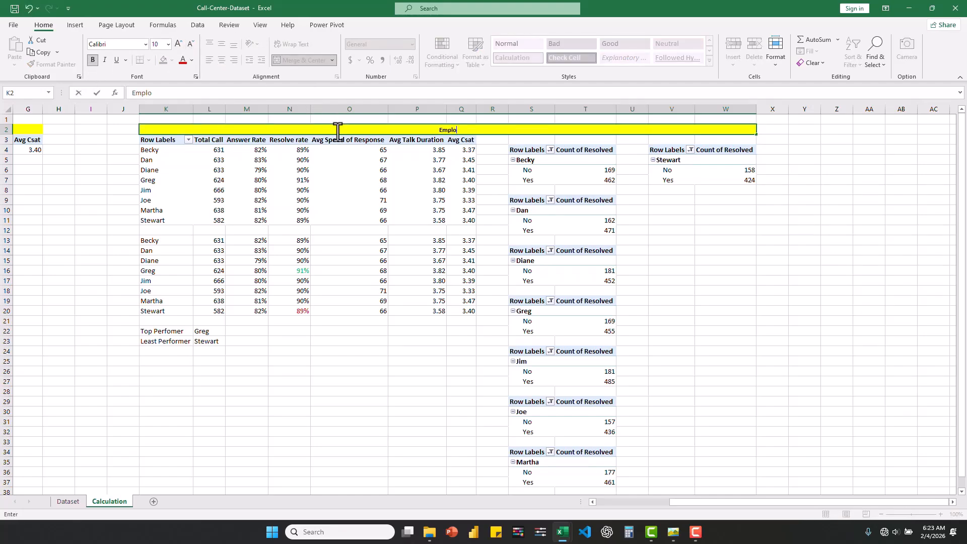
pyautogui.write('Employee Ana')
pyautogui.press('BackSpace')
pyautogui.press('BackSpace')
pyautogui.write('Performan')
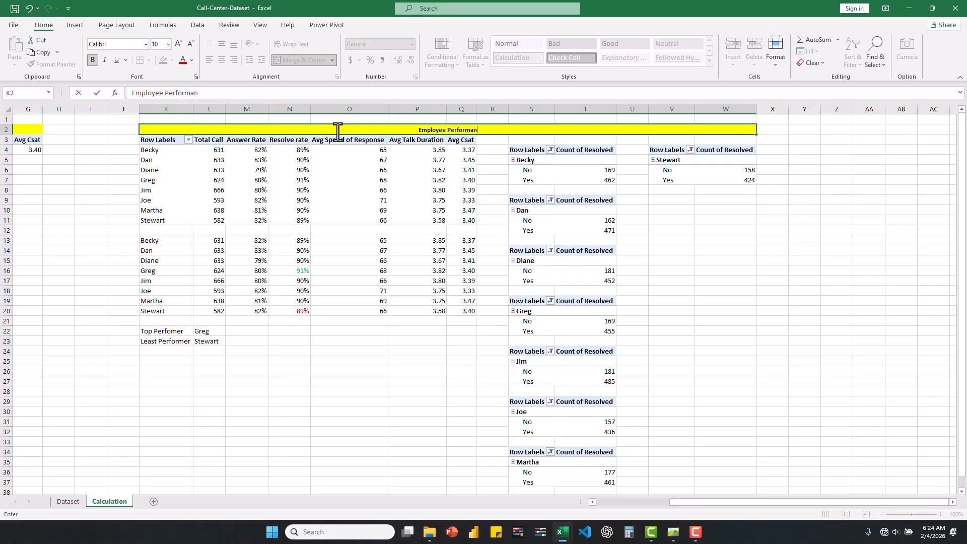
pyautogui.write('ce Analytics')
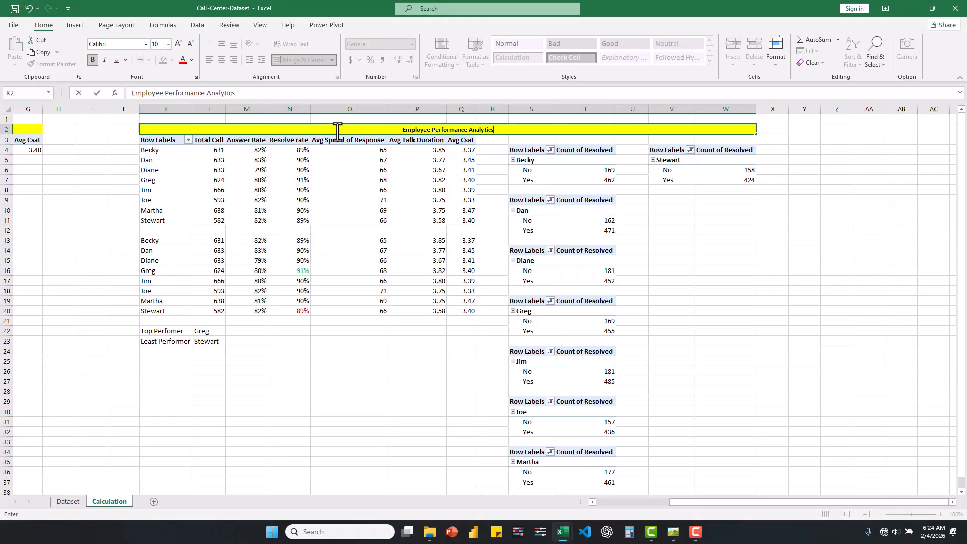
pyautogui.press('Return')
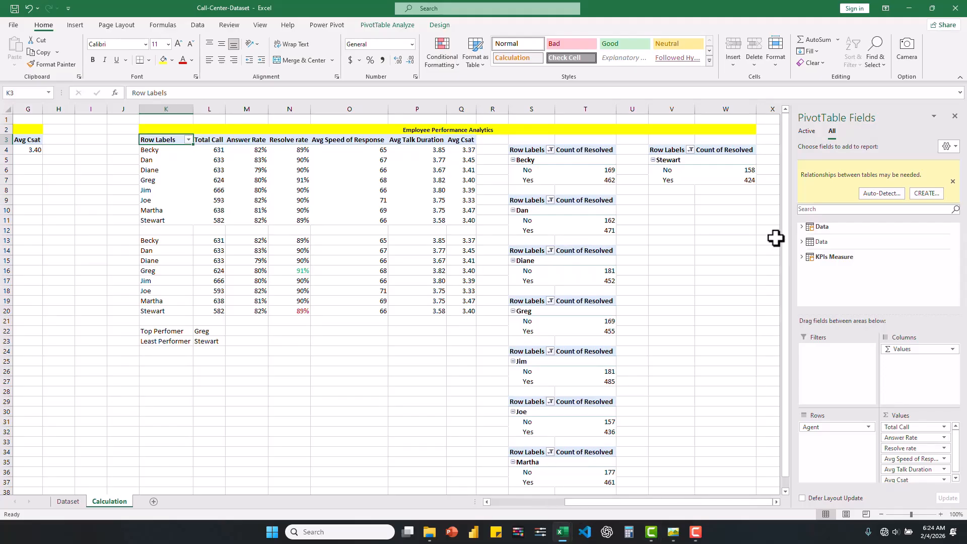
pyautogui.click(954, 116)
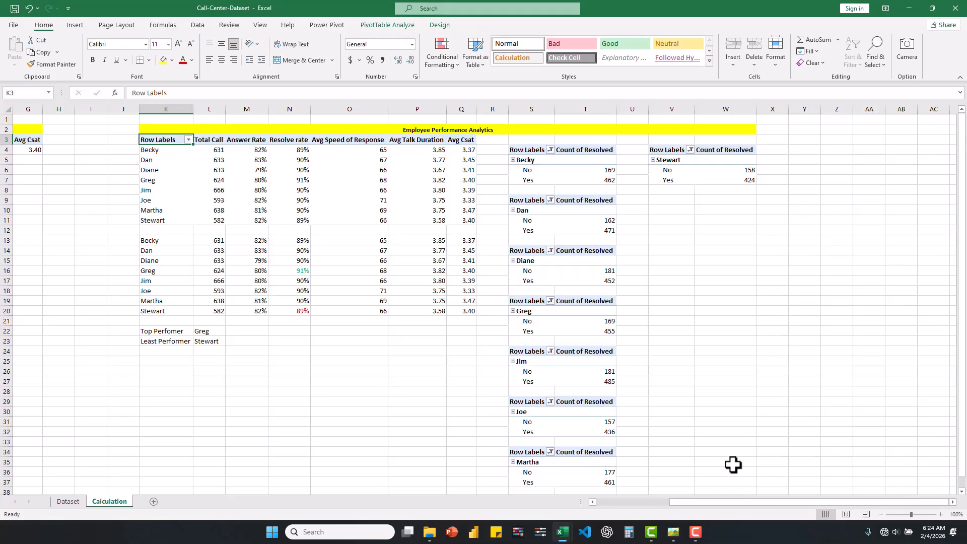
# Delete the two blank columns H and I between the Main KPIs section and the employee performance section
pyautogui.moveTo(742, 502); pyautogui.dragTo(693, 501)
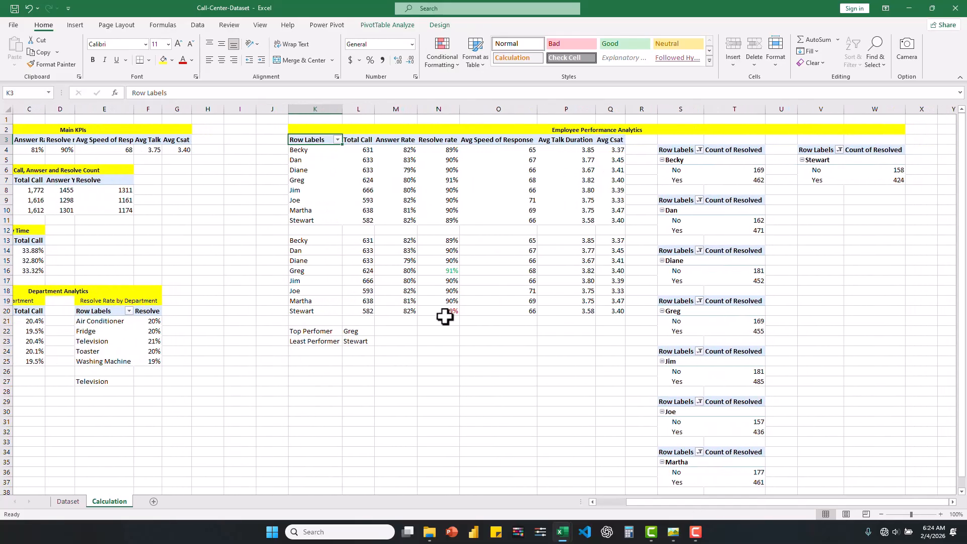
pyautogui.moveTo(215, 107); pyautogui.dragTo(237, 108)
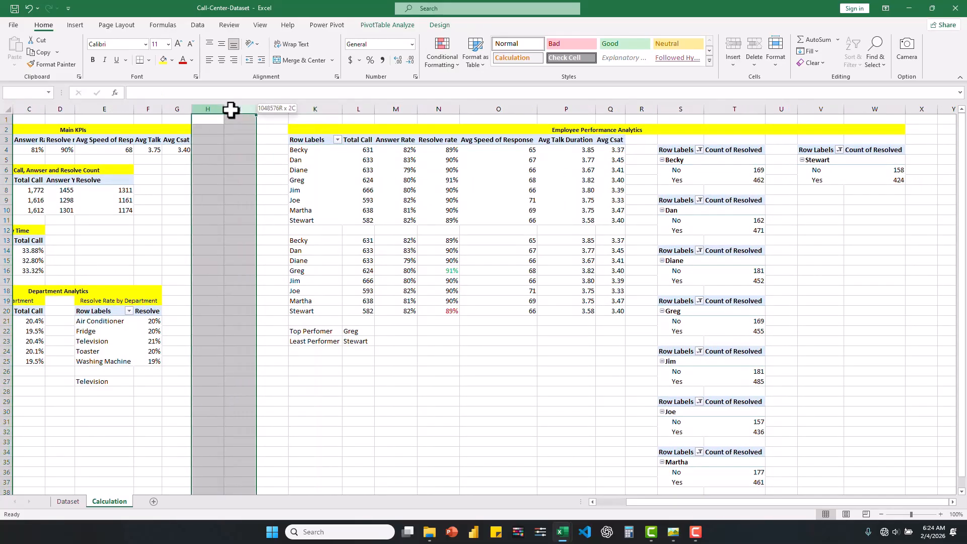
pyautogui.click(750, 48)
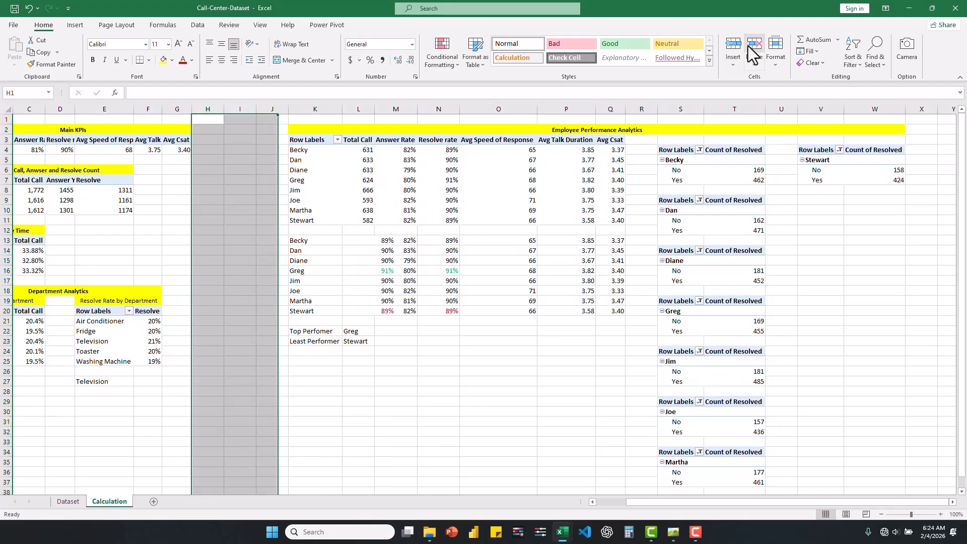
pyautogui.moveTo(778, 504); pyautogui.dragTo(711, 503)
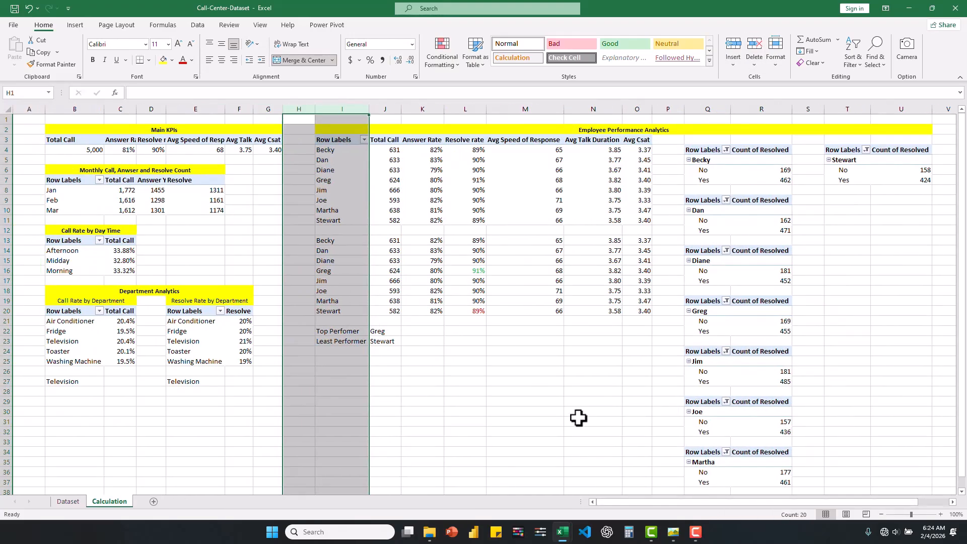
pyautogui.click(437, 371)
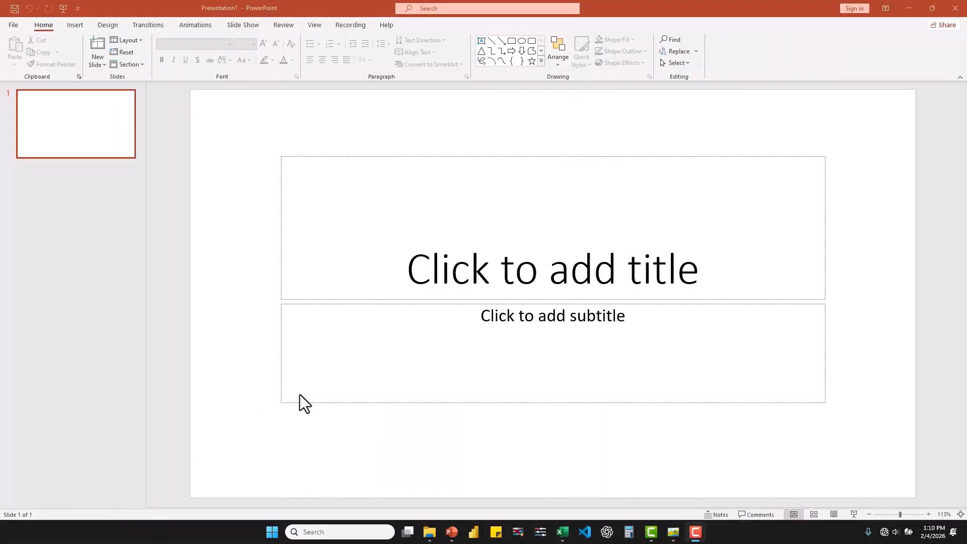
# In PowerPoint, check the reference image callcenterAnalytics.jpg, then delete the title and subtitle placeholders from the slide
pyautogui.click(674, 531)
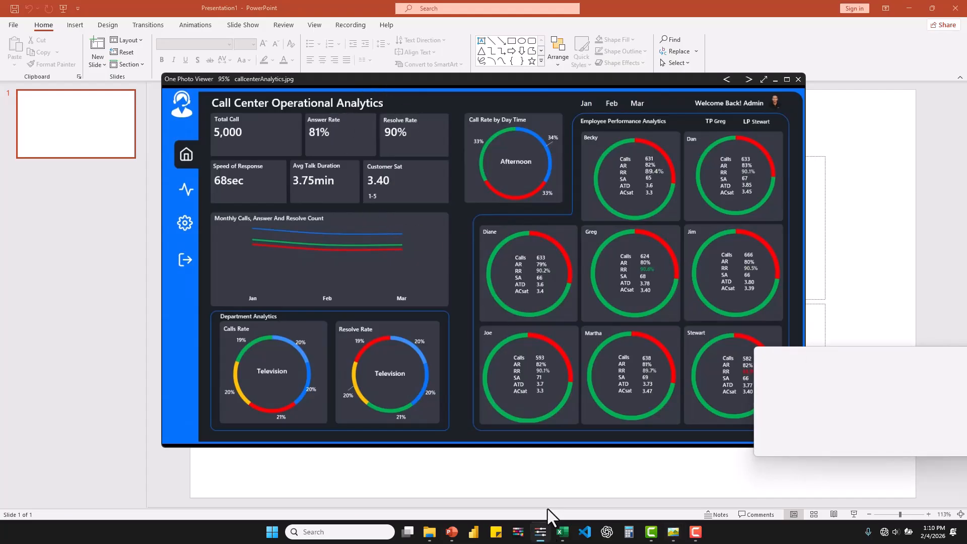
pyautogui.moveTo(541, 533)
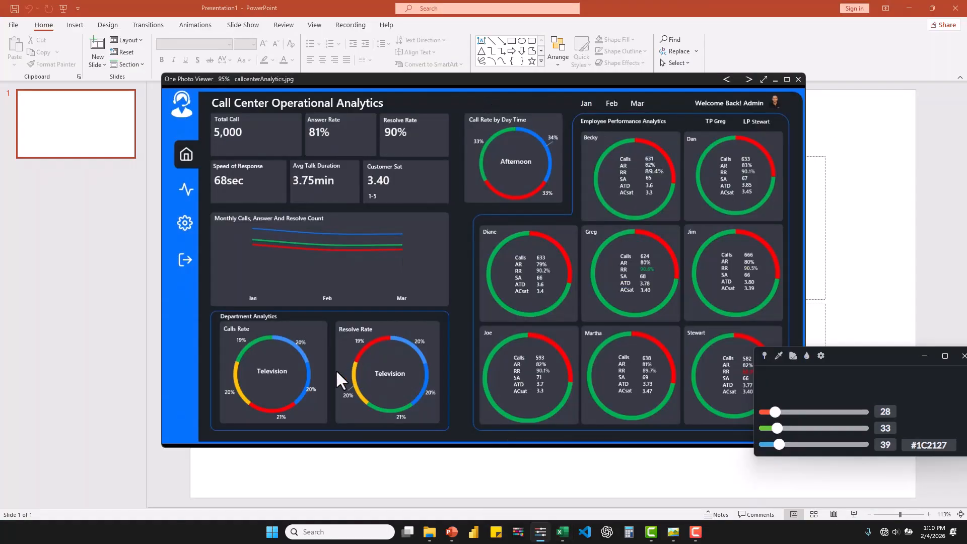
pyautogui.click(239, 469)
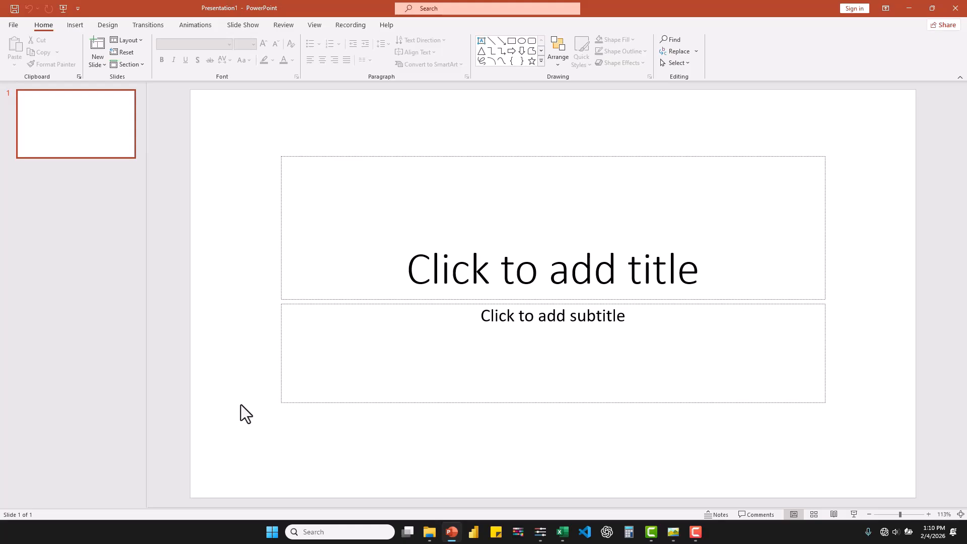
pyautogui.hotkey('ctrl', 'a')
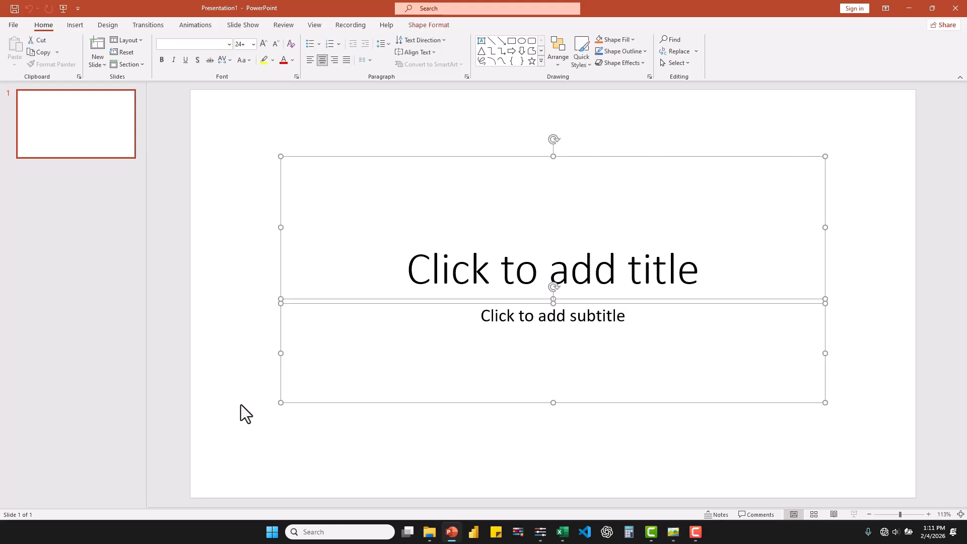
pyautogui.press('Delete')
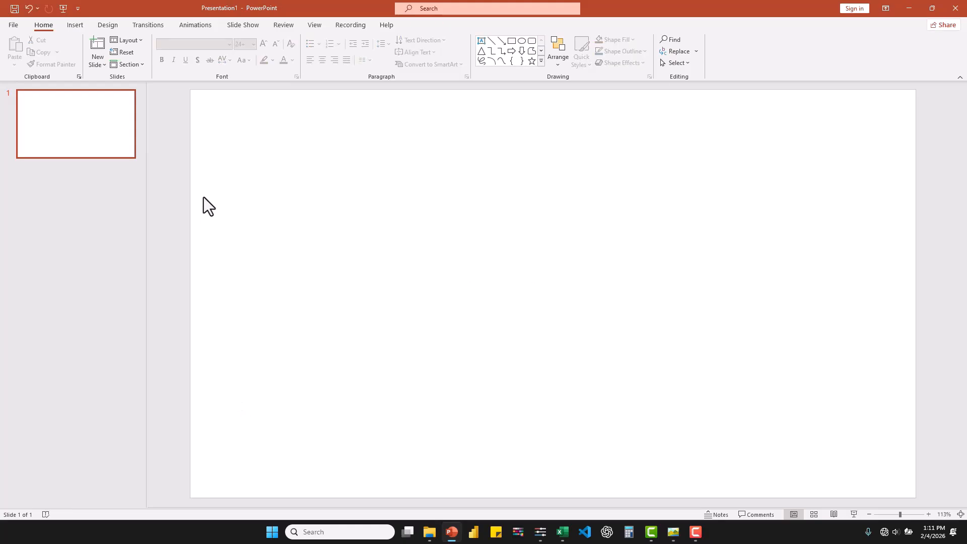
# Sample the sidebar blue from the reference dashboard image with the colour picker and copy its hex code #0472FD
pyautogui.rightClick(361, 188)
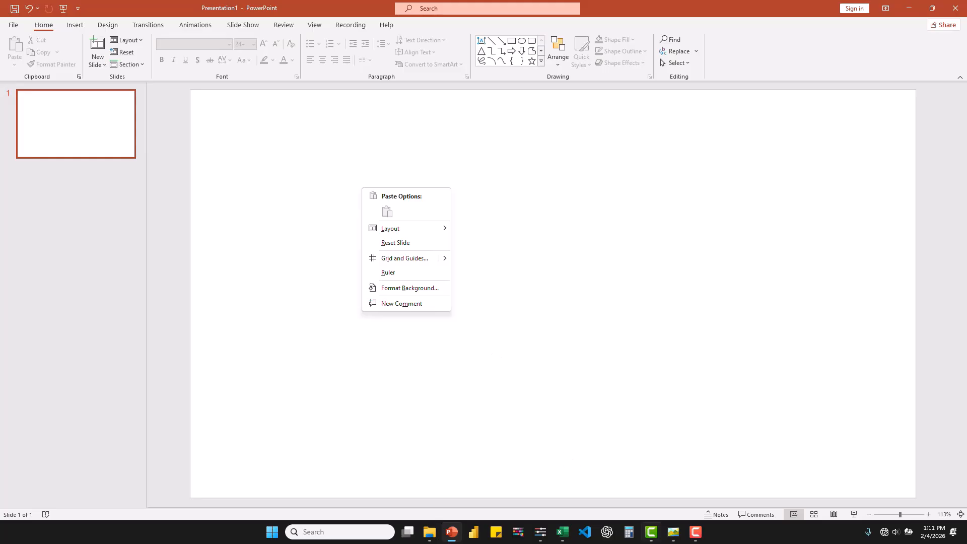
pyautogui.click(671, 533)
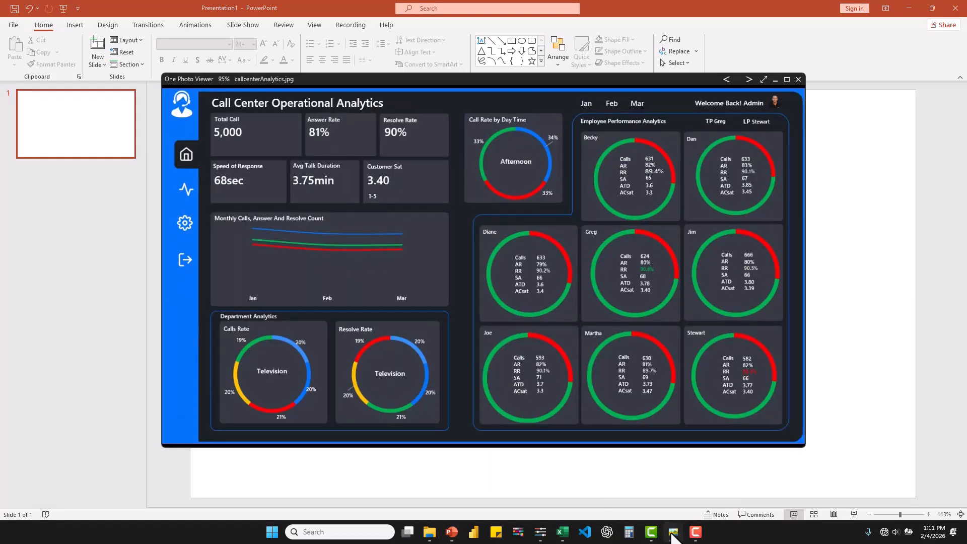
pyautogui.click(671, 534)
pyautogui.click(673, 533)
pyautogui.click(673, 533)
pyautogui.click(673, 533)
pyautogui.click(540, 533)
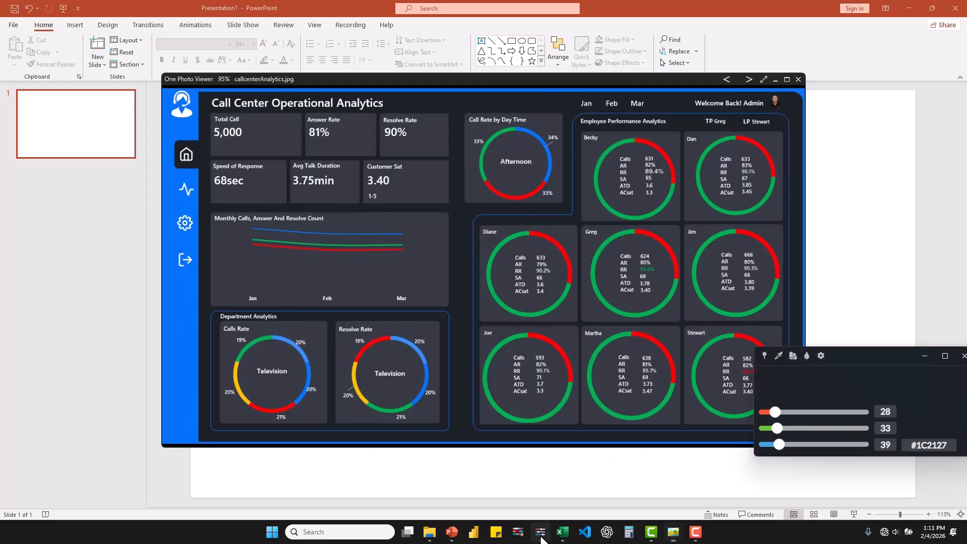
pyautogui.click(778, 356)
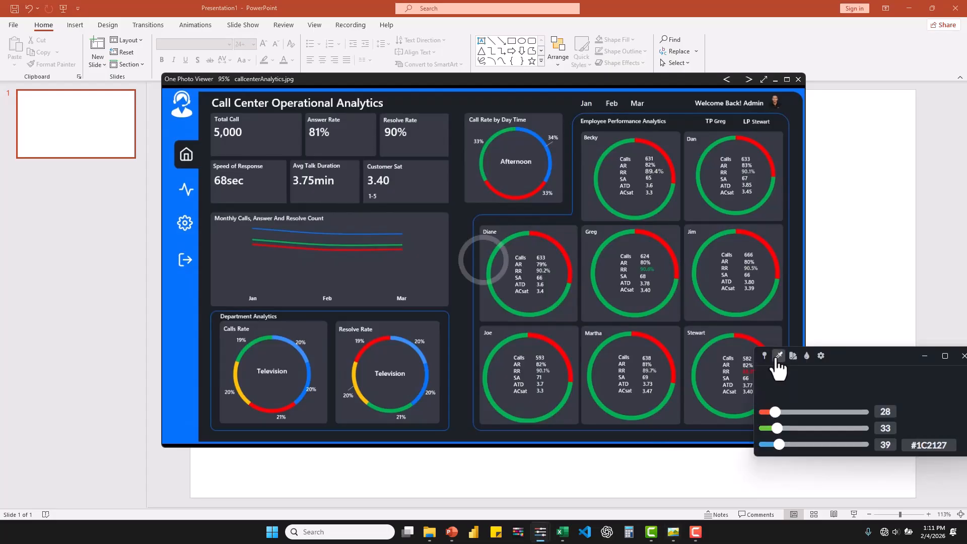
pyautogui.click(191, 288)
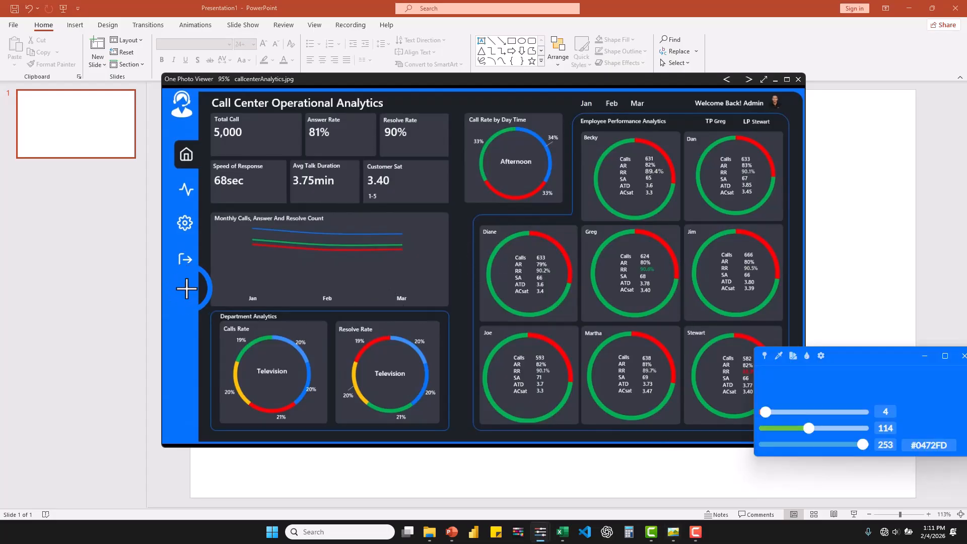
pyautogui.doubleClick(938, 445)
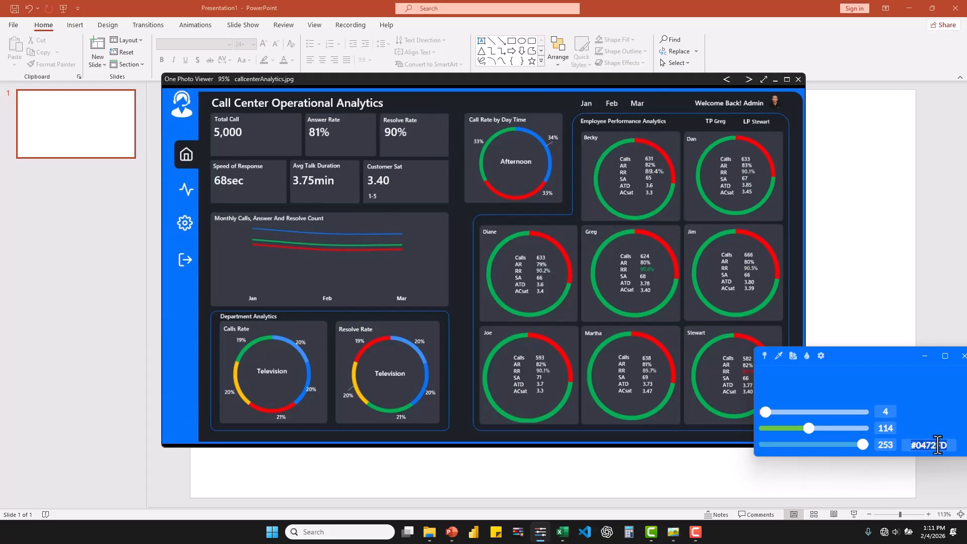
# Set the slide background to a solid fill with the custom hex colour #0472FD
pyautogui.click(883, 214)
pyautogui.rightClick(883, 215)
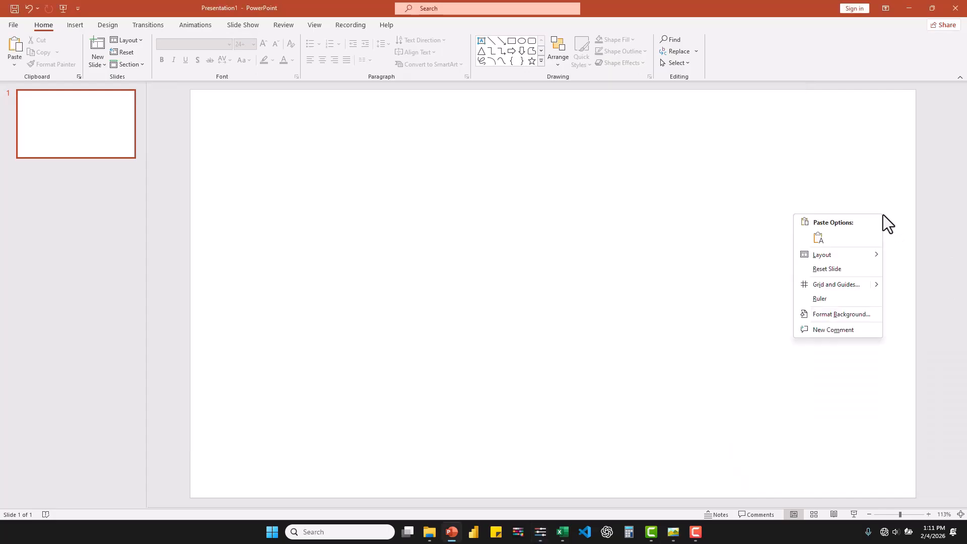
pyautogui.click(844, 315)
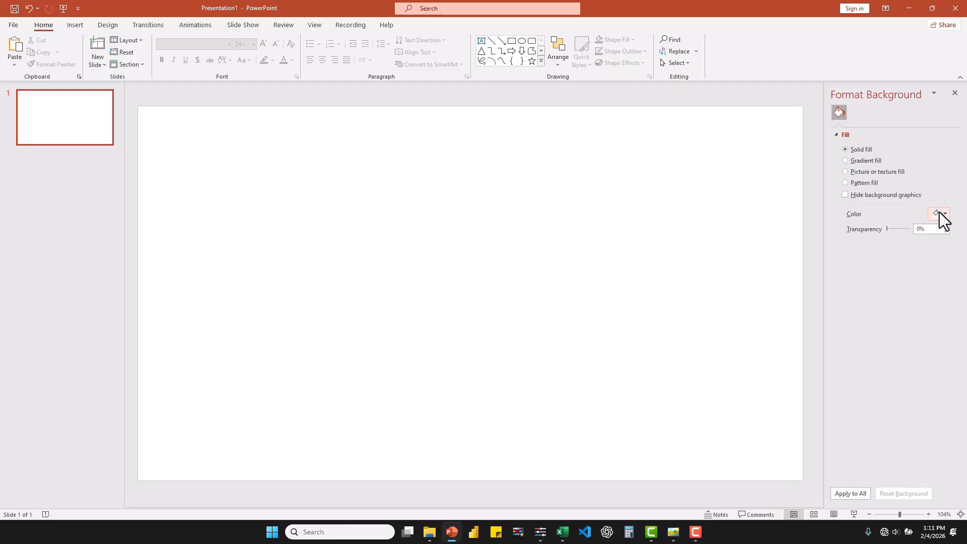
pyautogui.click(939, 213)
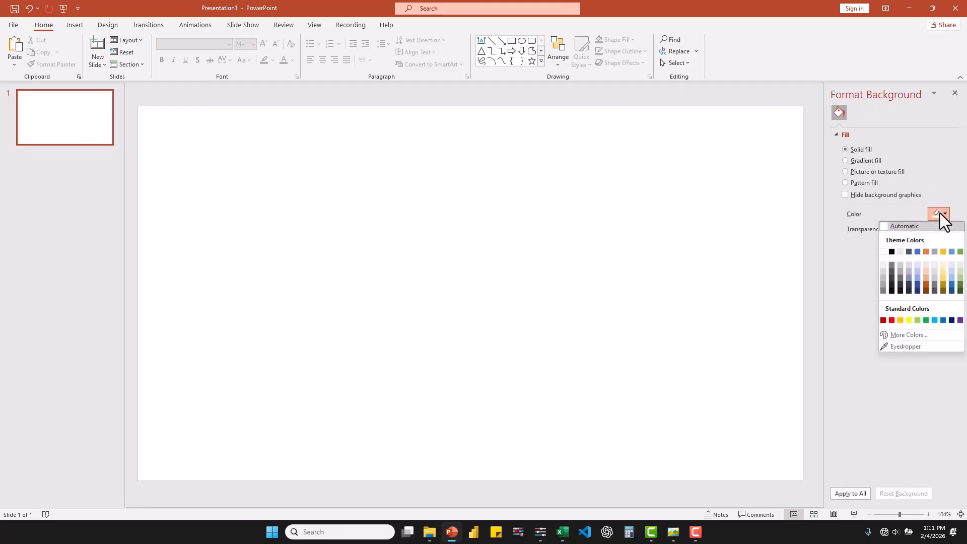
pyautogui.click(911, 334)
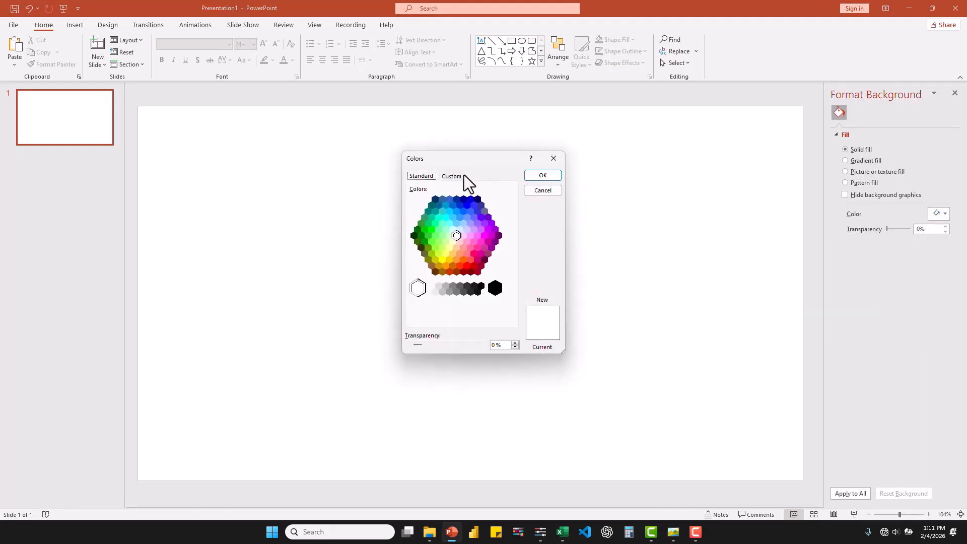
pyautogui.click(464, 174)
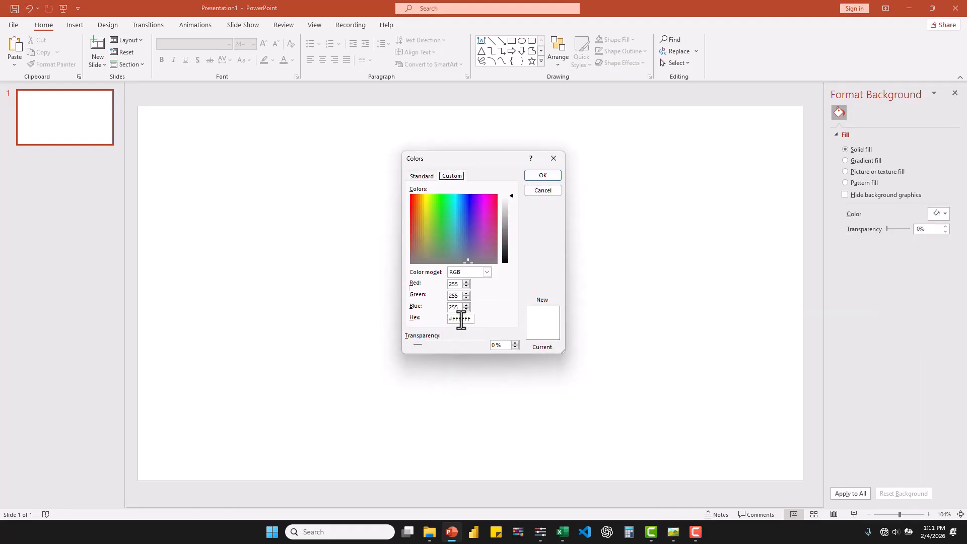
pyautogui.doubleClick(461, 319)
pyautogui.write('#0412FD')
pyautogui.click(541, 175)
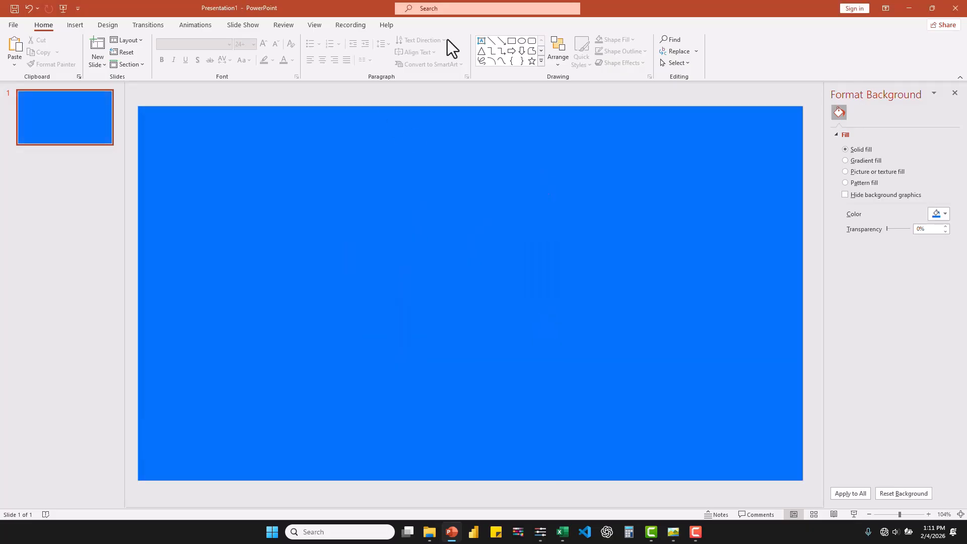
# Draw a rounded rectangle about 7.14" high by 13.09" wide over nearly the whole slide and reduce its corner rounding to a slight curve
pyautogui.click(530, 41)
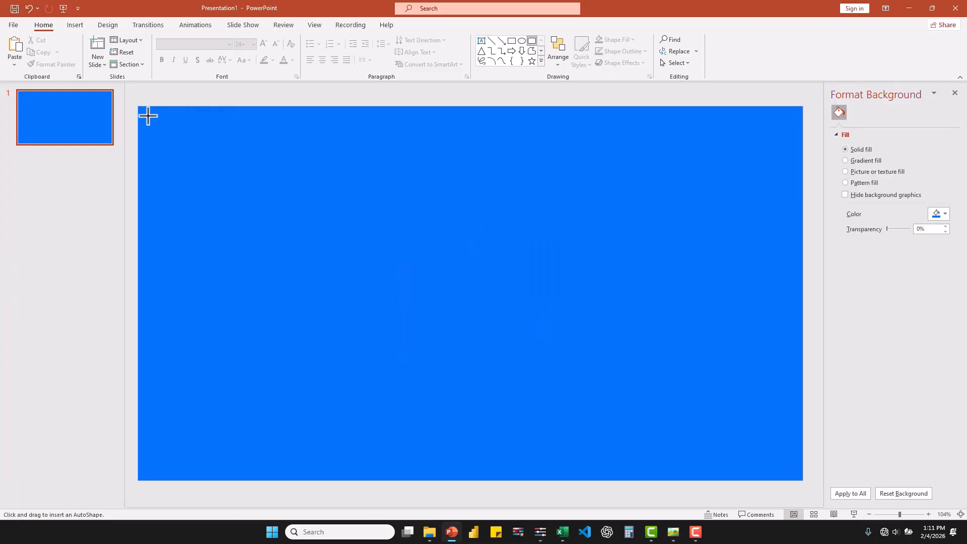
pyautogui.moveTo(144, 116)
pyautogui.mouseDown()
pyautogui.moveTo(473, 300)
pyautogui.moveTo(551, 323)
pyautogui.moveTo(799, 449)
pyautogui.moveTo(788, 501)
pyautogui.moveTo(781, 485)
pyautogui.moveTo(796, 471)
pyautogui.mouseUp()
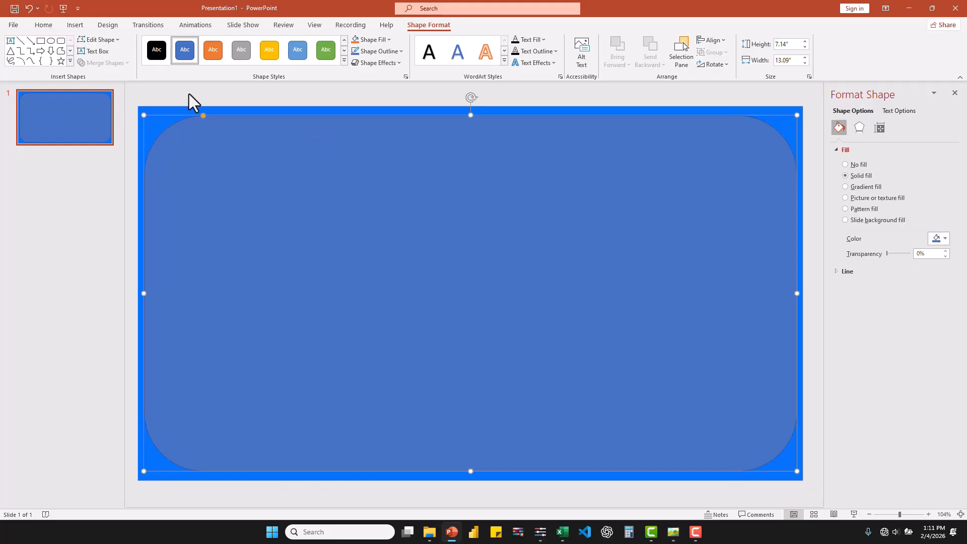
pyautogui.moveTo(203, 116); pyautogui.dragTo(168, 116)
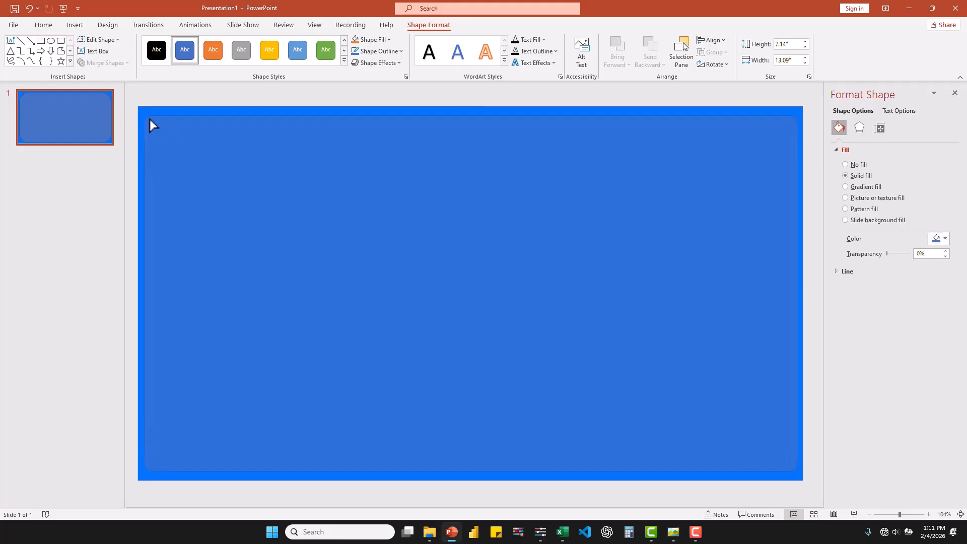
pyautogui.moveTo(149, 119); pyautogui.dragTo(149, 119)
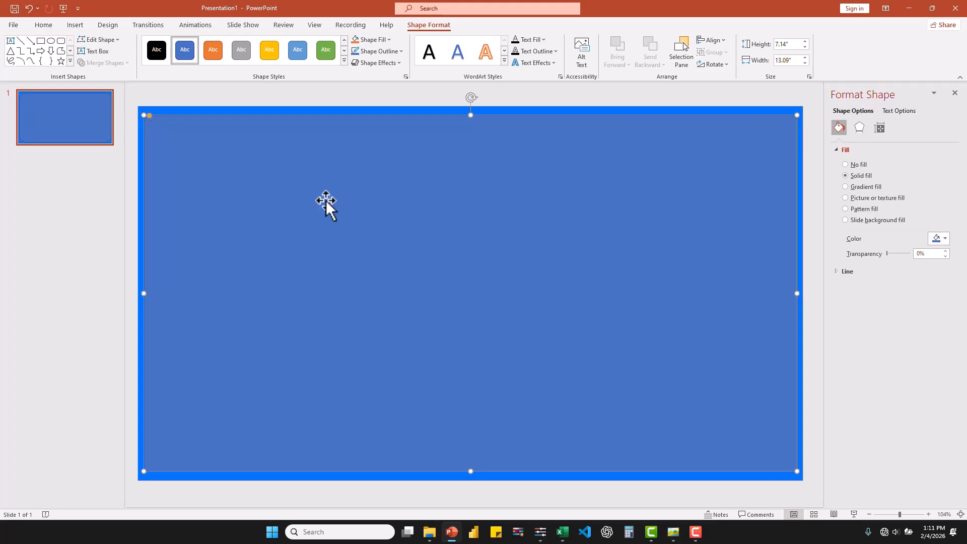
pyautogui.click(138, 224)
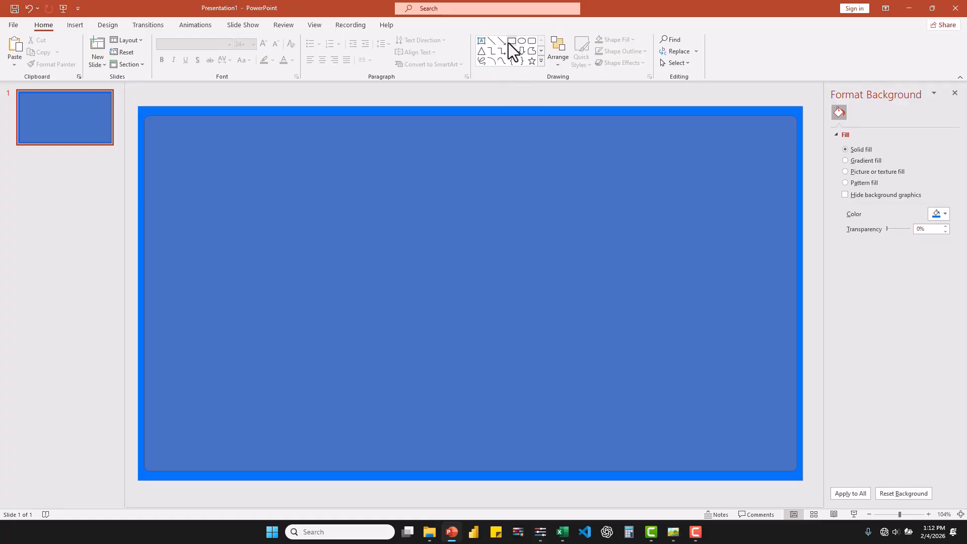
# Draw a sidebar rectangle 7.5" high and about 0.76" wide along the slide's left edge, filled with the background blue
pyautogui.click(509, 43)
pyautogui.moveTo(143, 112)
pyautogui.mouseDown()
pyautogui.moveTo(211, 181)
pyautogui.moveTo(170, 210)
pyautogui.moveTo(156, 188)
pyautogui.moveTo(151, 406)
pyautogui.moveTo(205, 430)
pyautogui.moveTo(183, 478)
pyautogui.mouseUp()
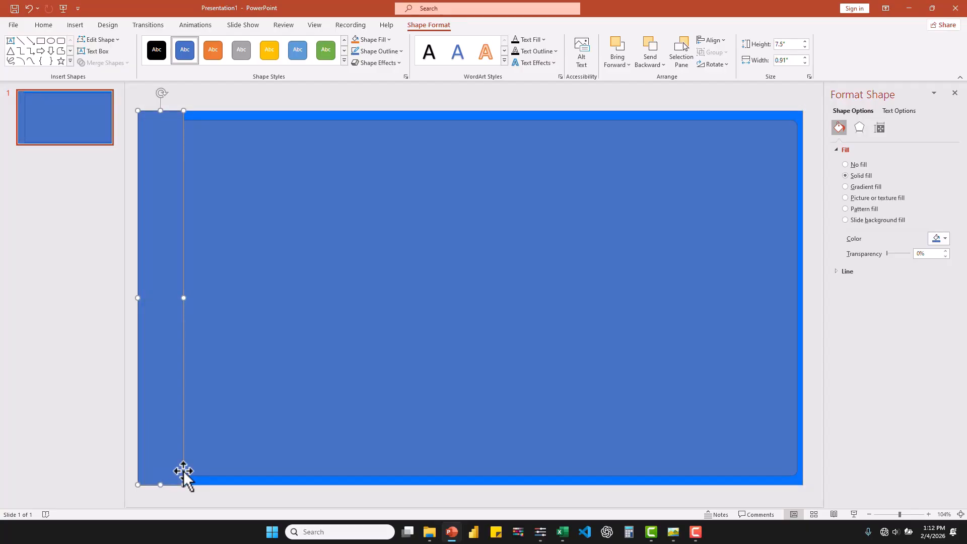
pyautogui.moveTo(183, 300); pyautogui.dragTo(175, 298)
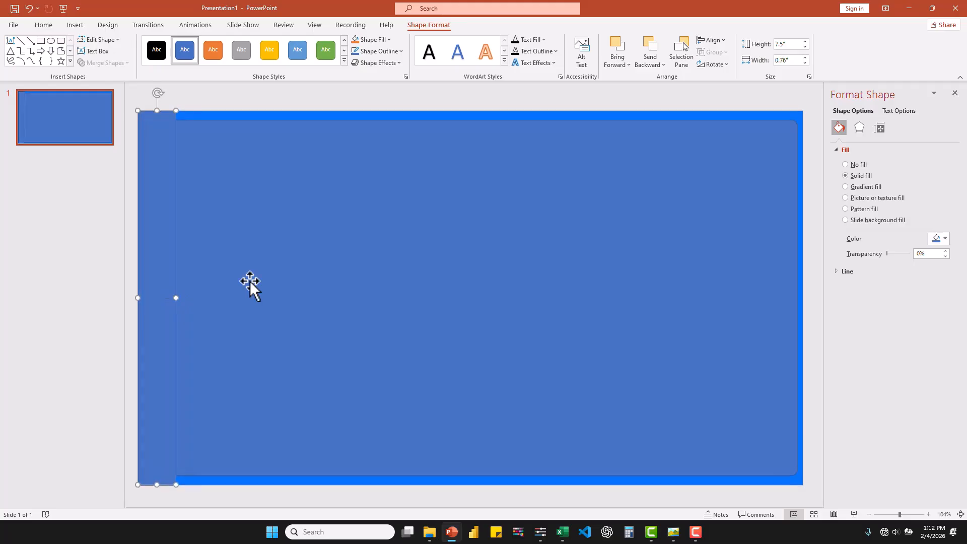
pyautogui.click(938, 240)
pyautogui.click(884, 362)
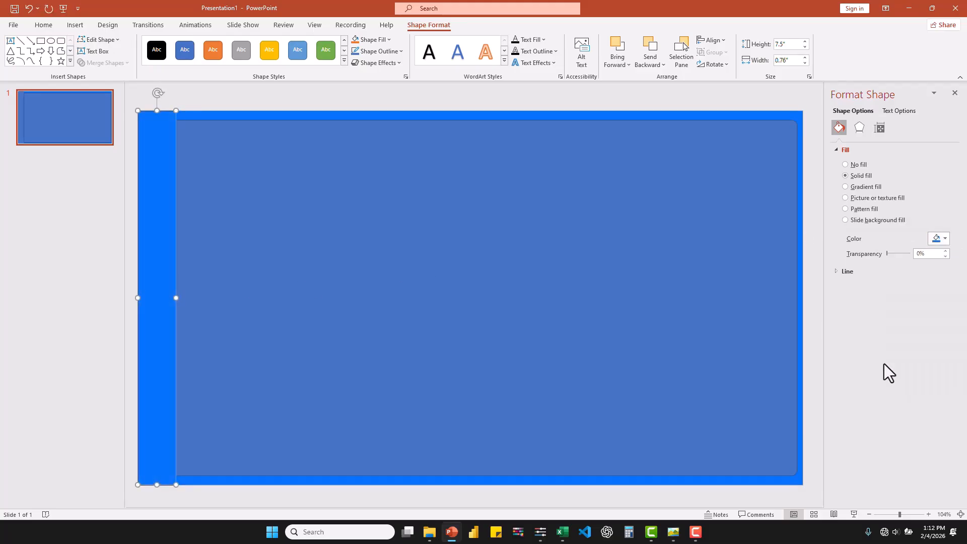
pyautogui.click(500, 481)
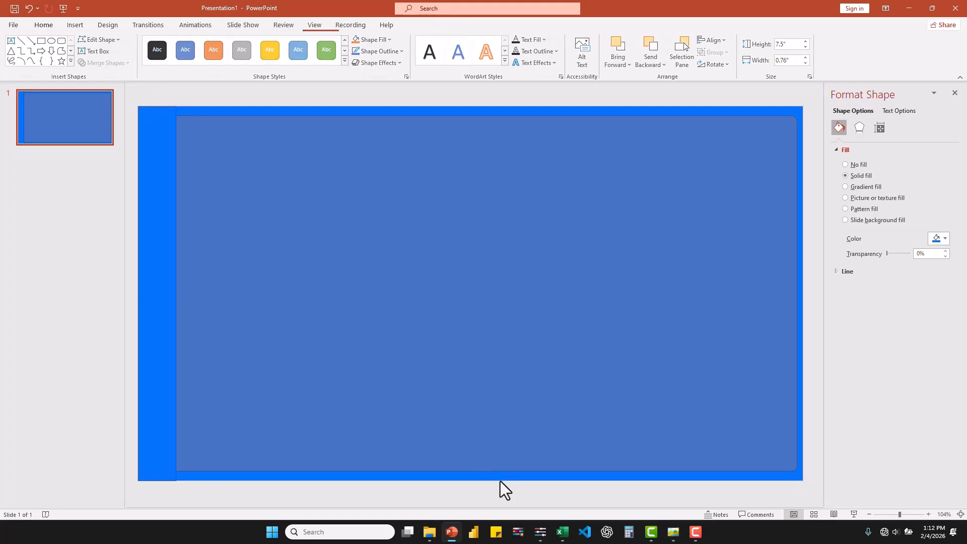
# Remove the outline from the blue vertical sidebar rectangle
pyautogui.click(160, 254)
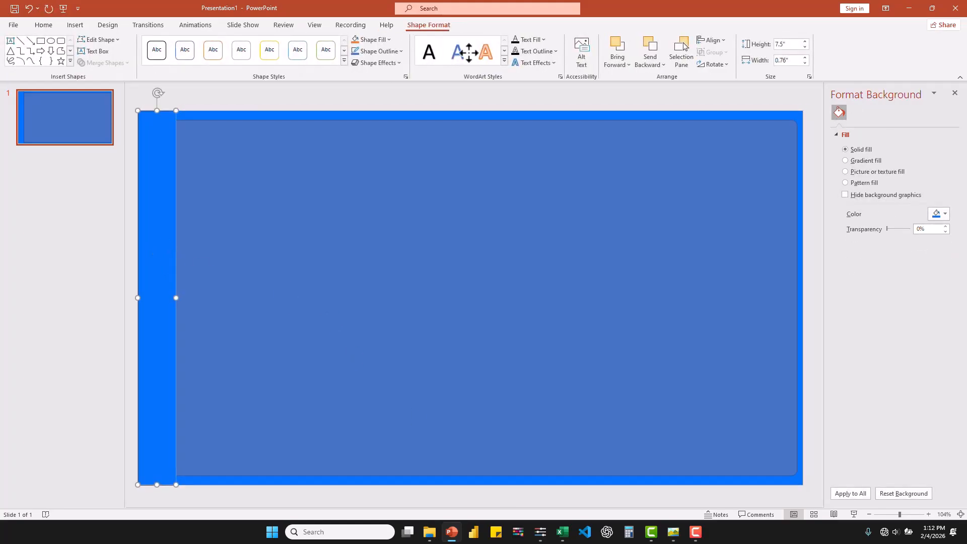
pyautogui.click(391, 54)
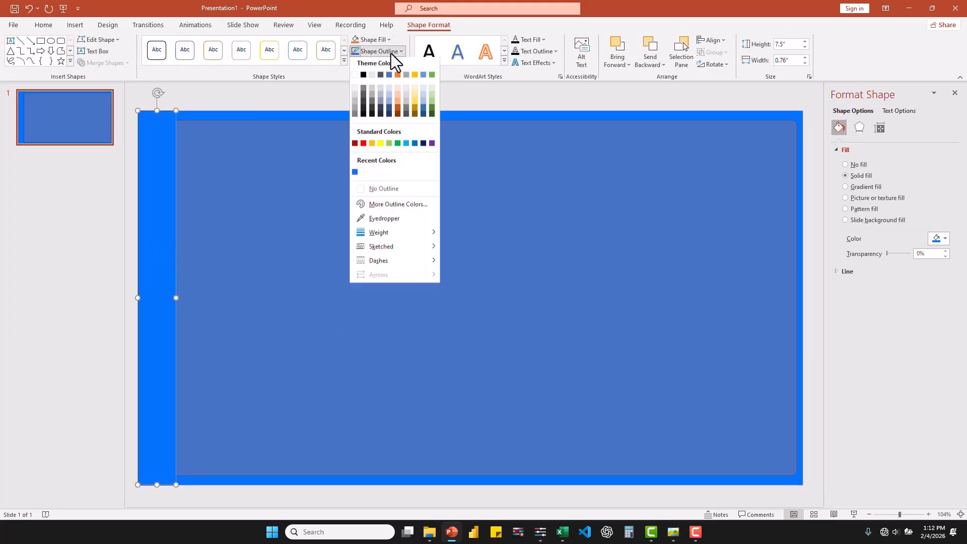
pyautogui.click(383, 195)
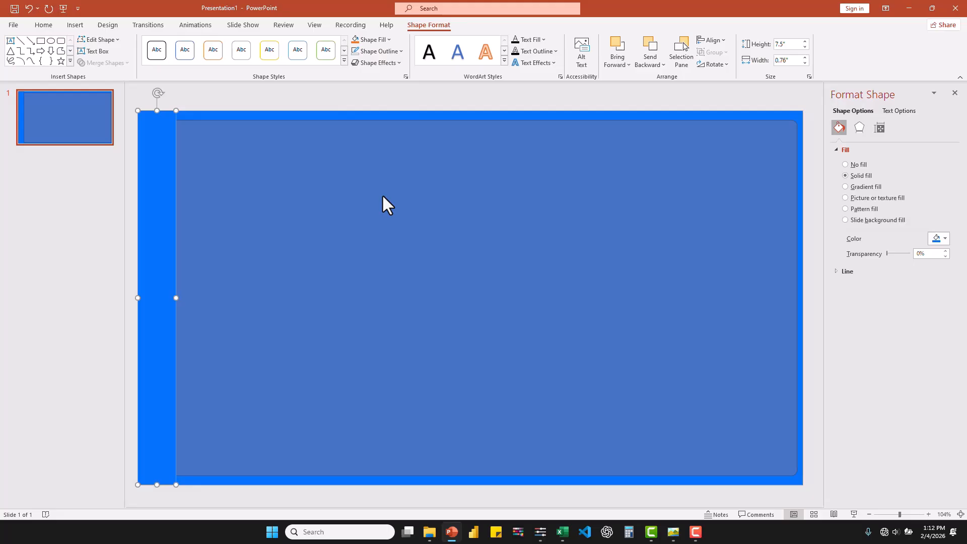
pyautogui.click(315, 277)
pyautogui.click(237, 477)
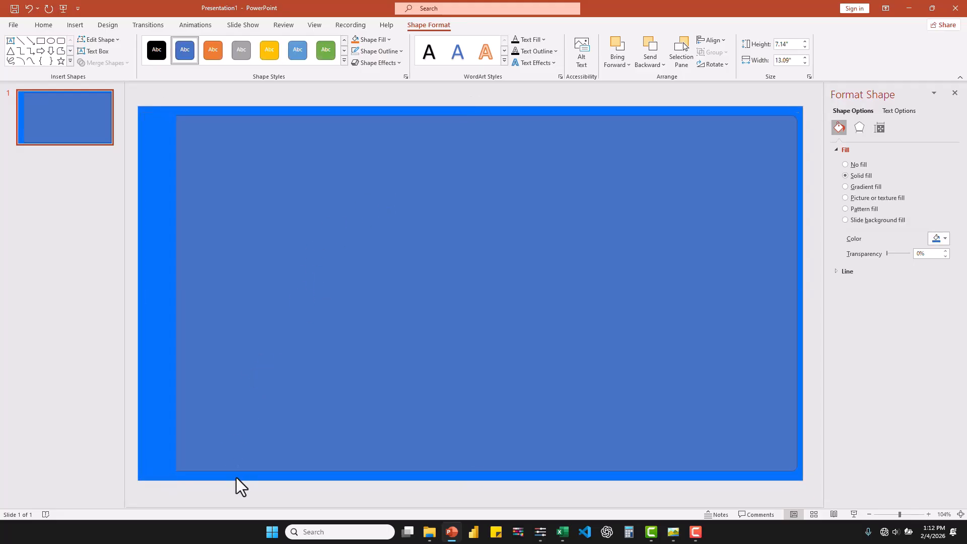
# Remove the outline from the large rounded rectangle covering the main slide area
pyautogui.click(597, 411)
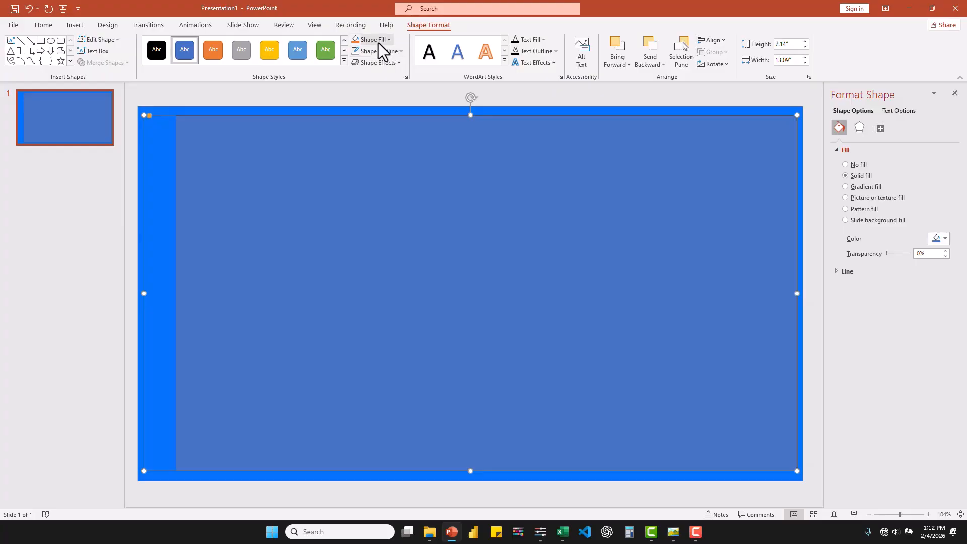
pyautogui.click(386, 53)
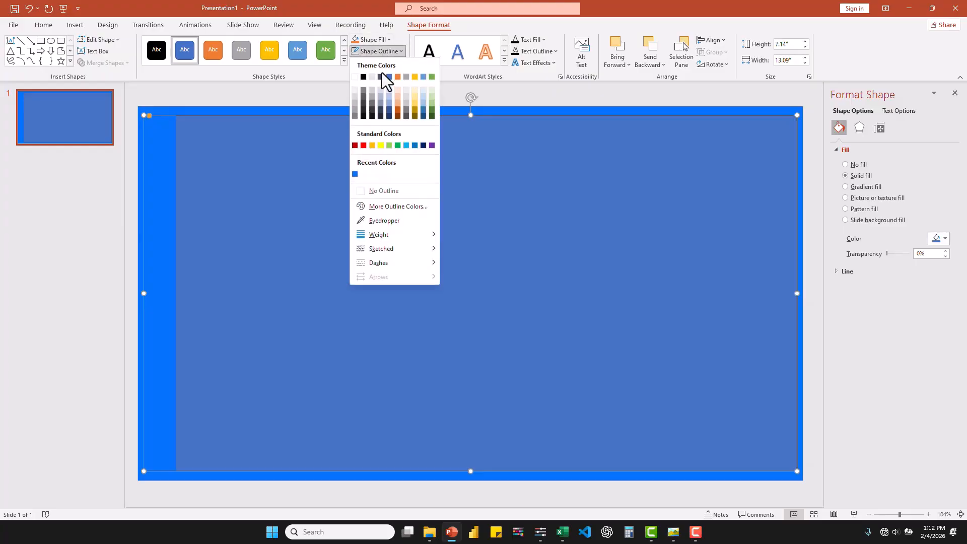
pyautogui.click(376, 191)
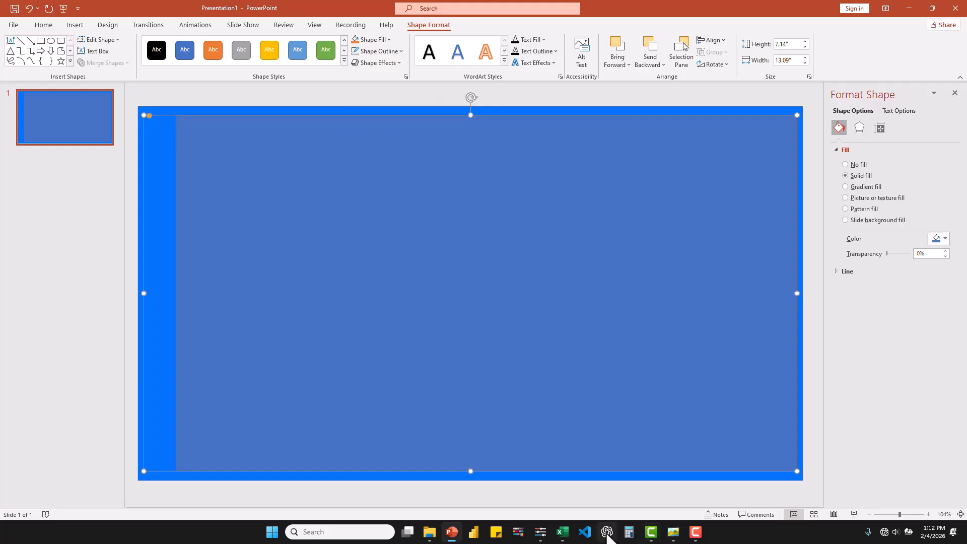
# Sample the dark dashboard background in callcenterAnalytics.jpg with the external colour picker and copy its hex code #1C2127
pyautogui.click(672, 536)
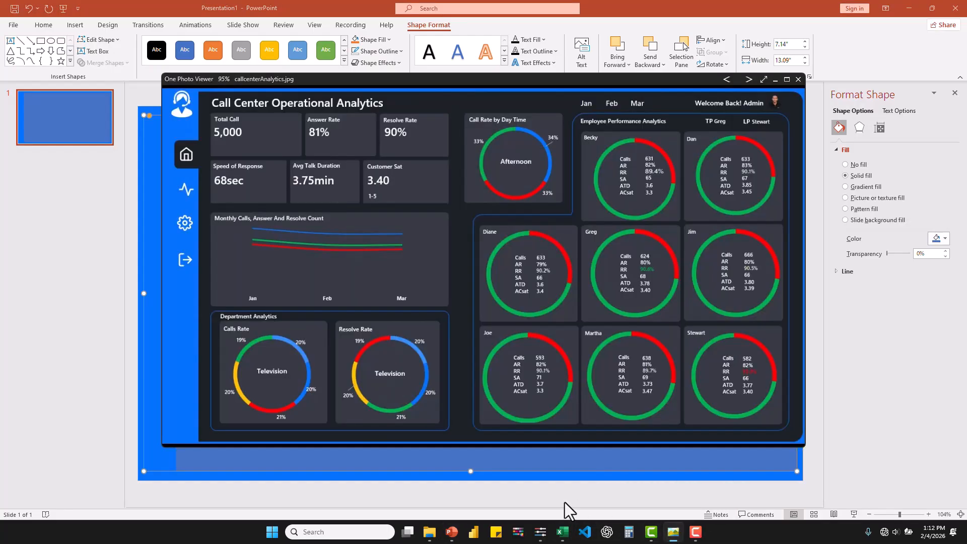
pyautogui.click(539, 531)
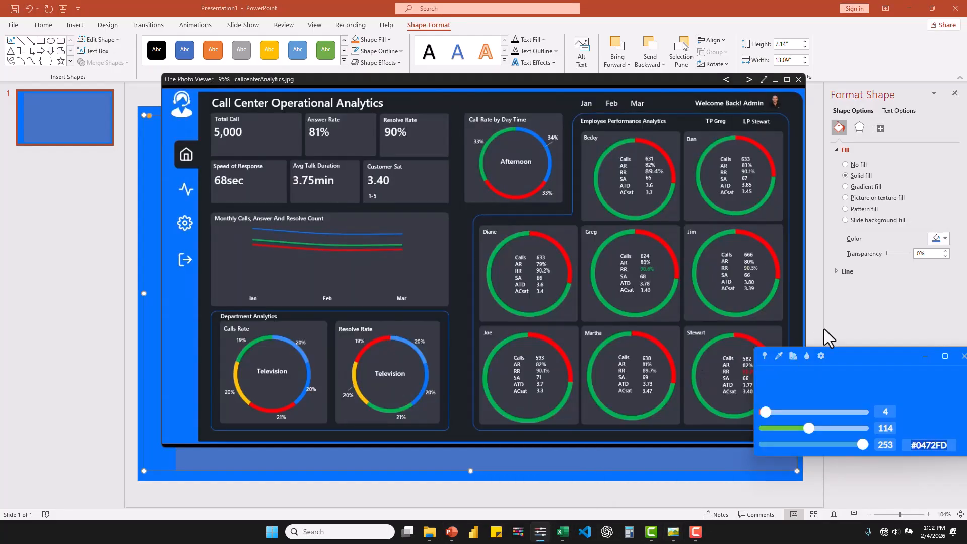
pyautogui.click(778, 359)
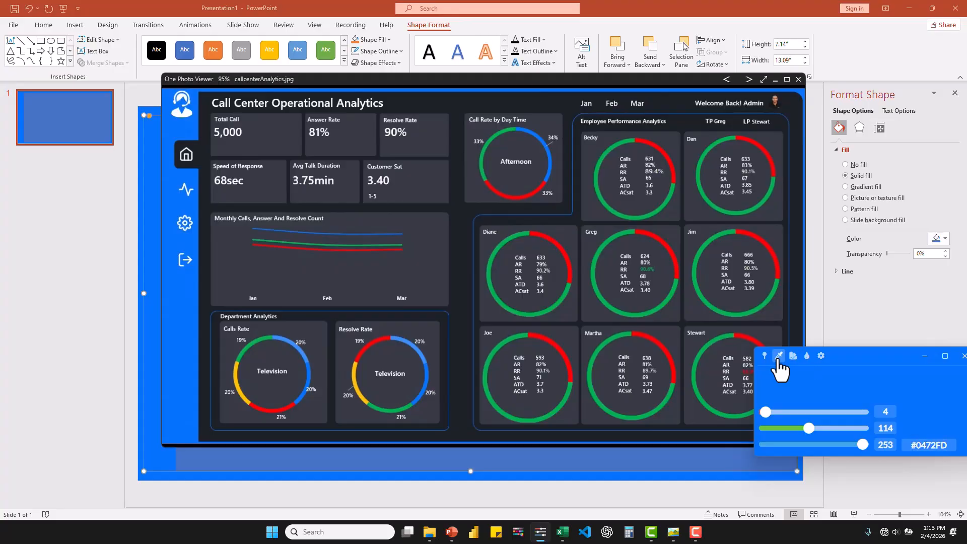
pyautogui.click(542, 104)
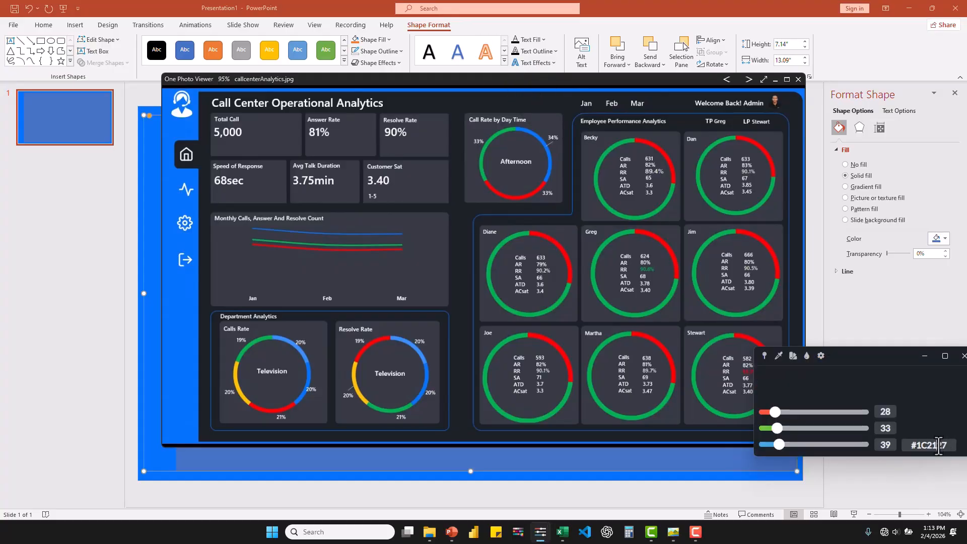
pyautogui.hotkey('ctrl', 'x')
# Switch back to PowerPoint and fill the large rounded rectangle with the custom colour #1C2127
pyautogui.click(612, 464)
pyautogui.click(940, 240)
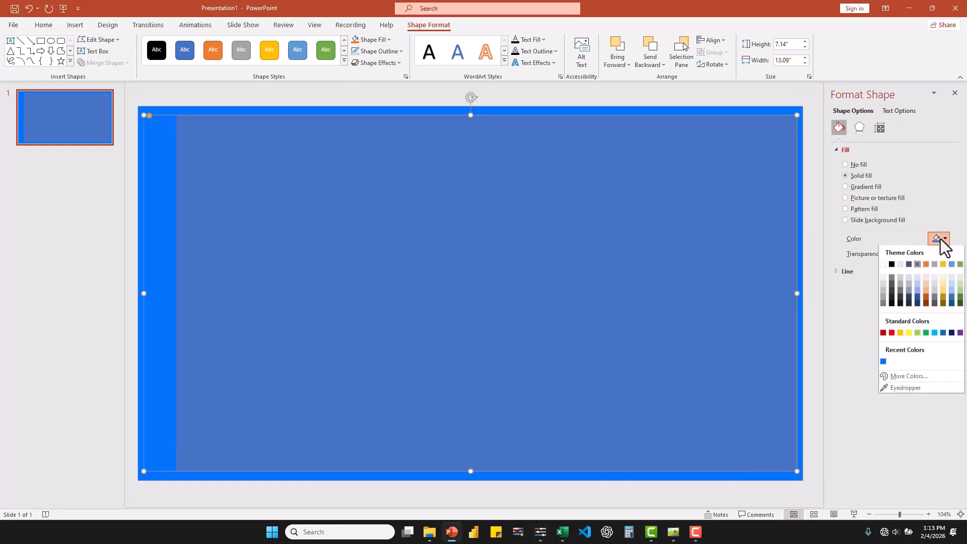
pyautogui.click(907, 377)
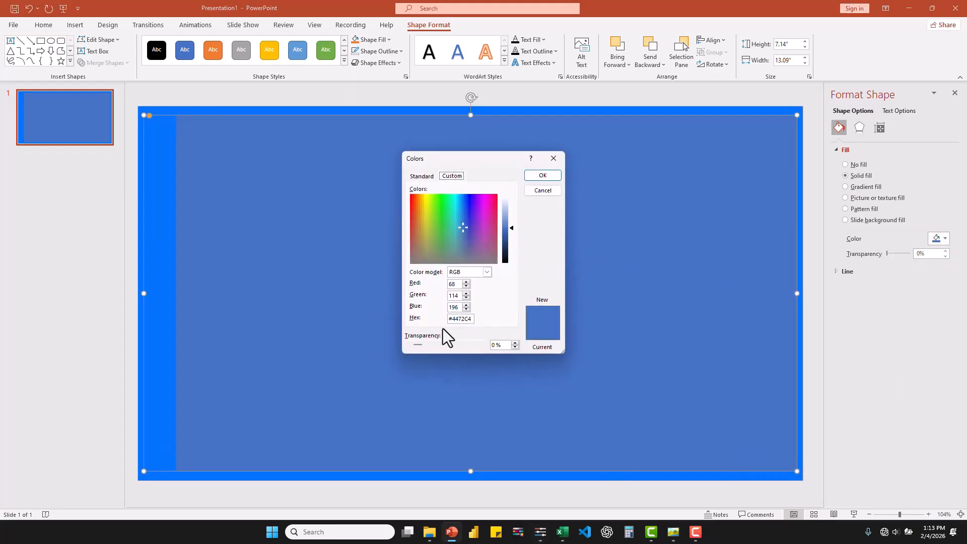
pyautogui.hotkey('ctrl', 'v')
pyautogui.click(537, 176)
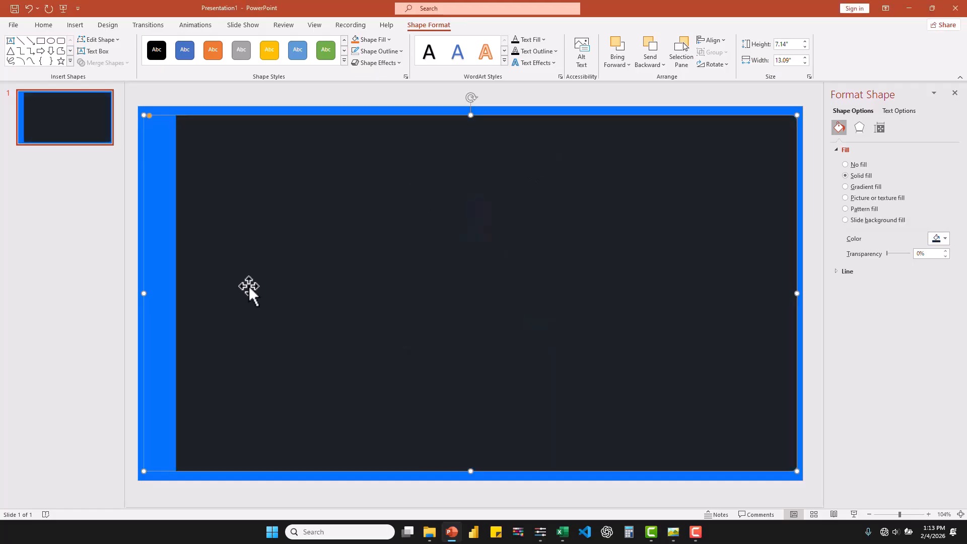
pyautogui.click(209, 479)
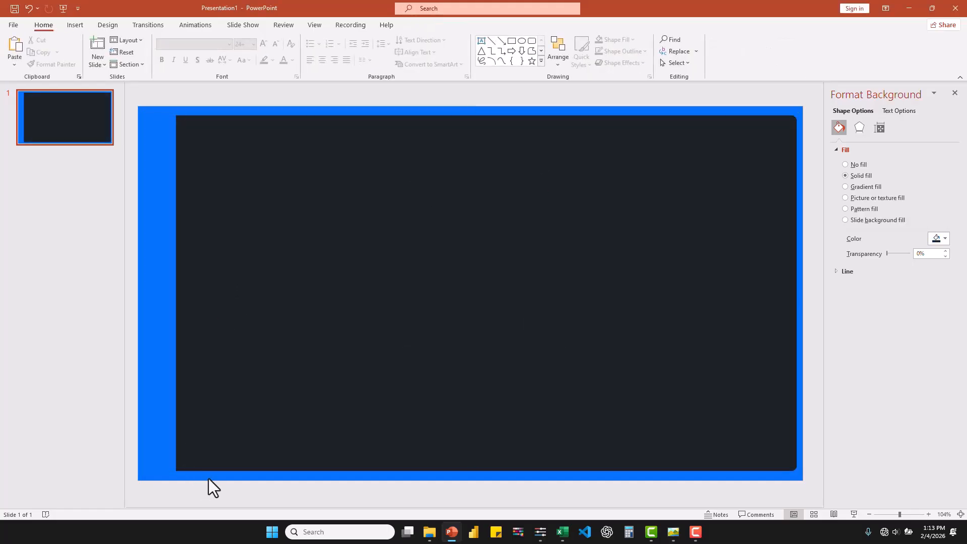
# Check the reference dashboard image and extend the dark panel's right, bottom and top edges slightly to narrow the blue margins
pyautogui.click(676, 531)
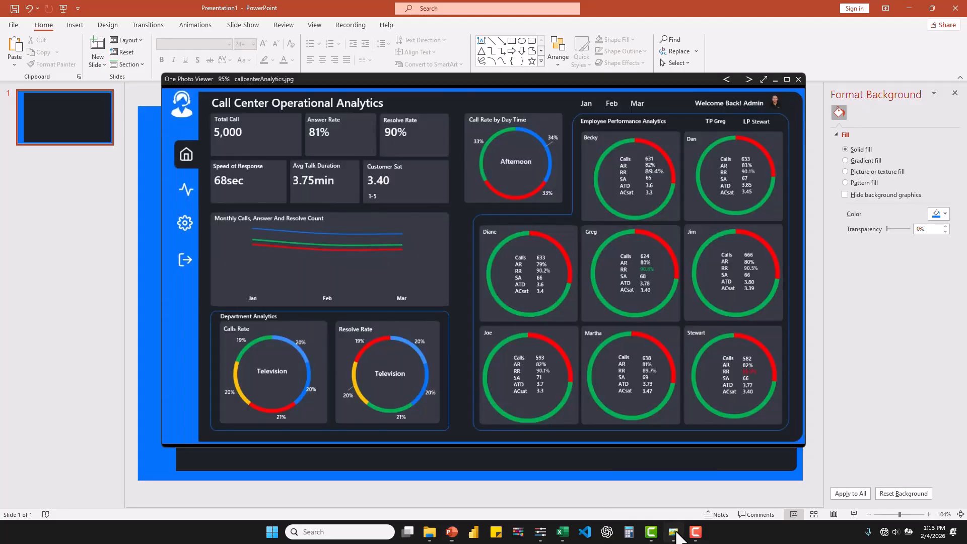
pyautogui.click(676, 531)
pyautogui.click(770, 306)
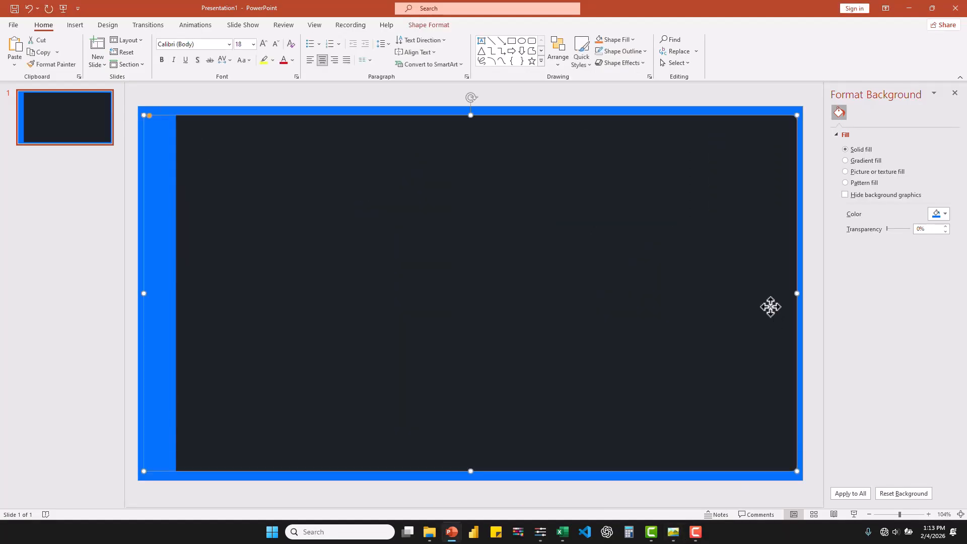
pyautogui.moveTo(799, 295); pyautogui.dragTo(801, 294)
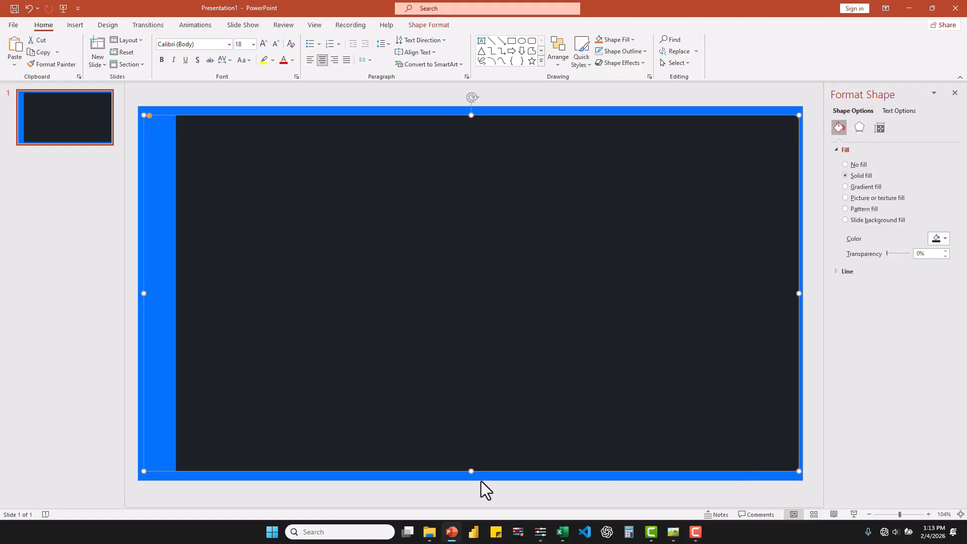
pyautogui.moveTo(473, 472); pyautogui.dragTo(470, 476)
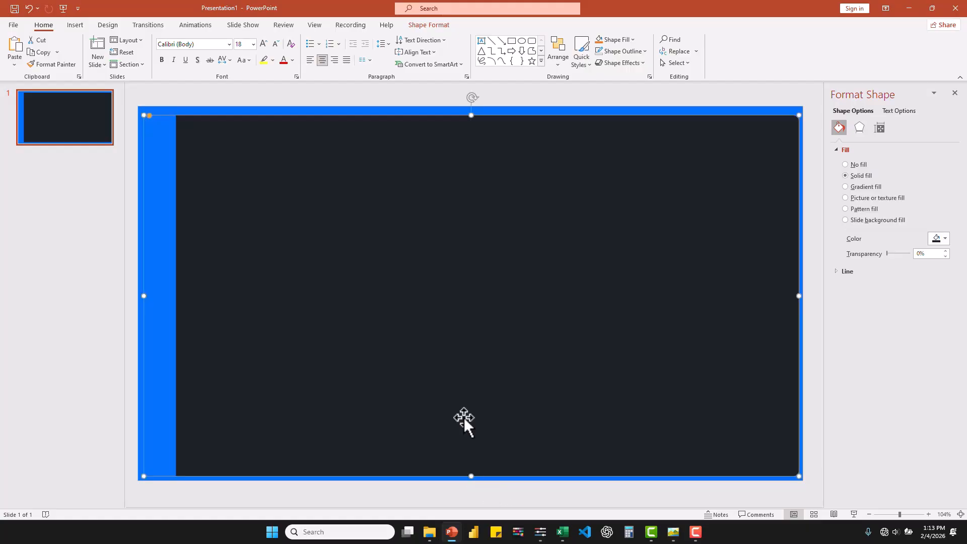
pyautogui.moveTo(472, 115); pyautogui.dragTo(471, 111)
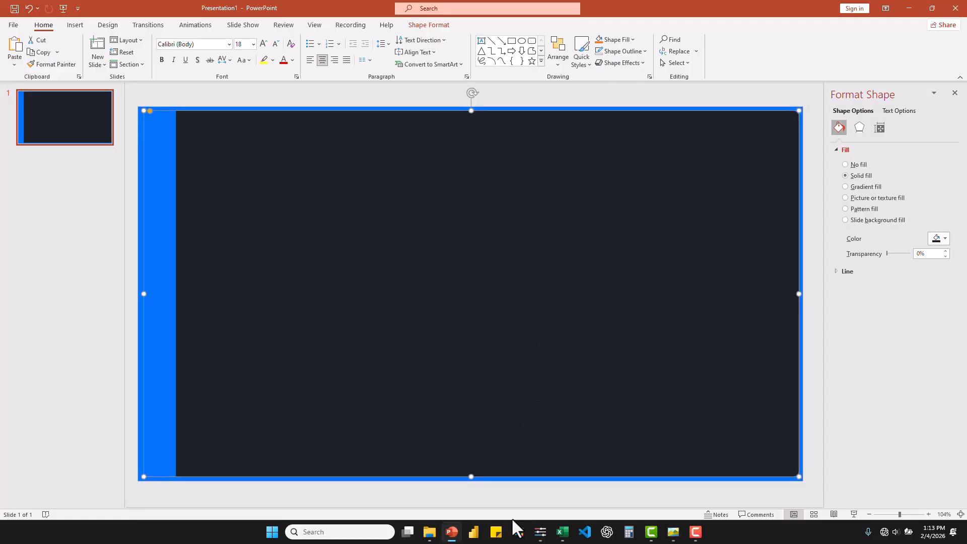
pyautogui.click(533, 488)
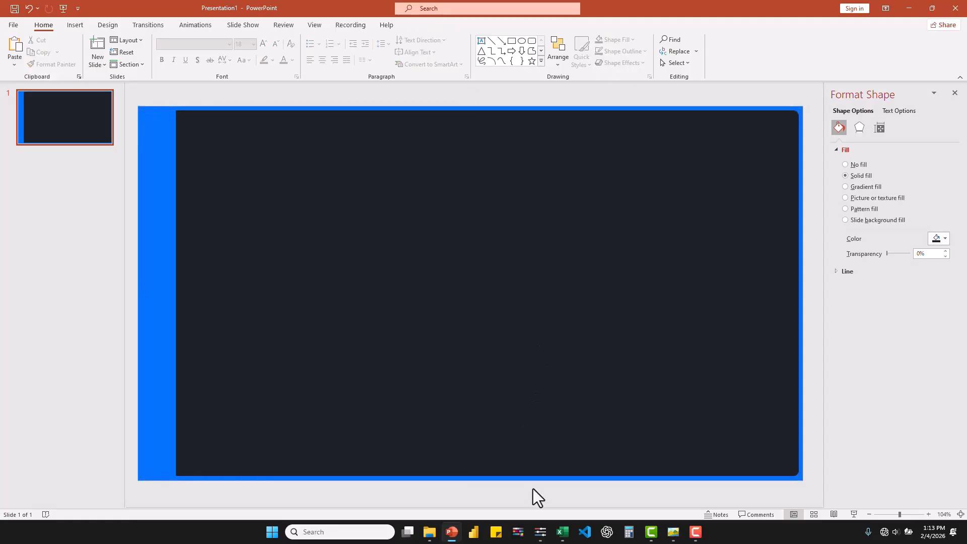
# Compare the dark panel with the reference image and slightly increase its corner rounding
pyautogui.click(671, 535)
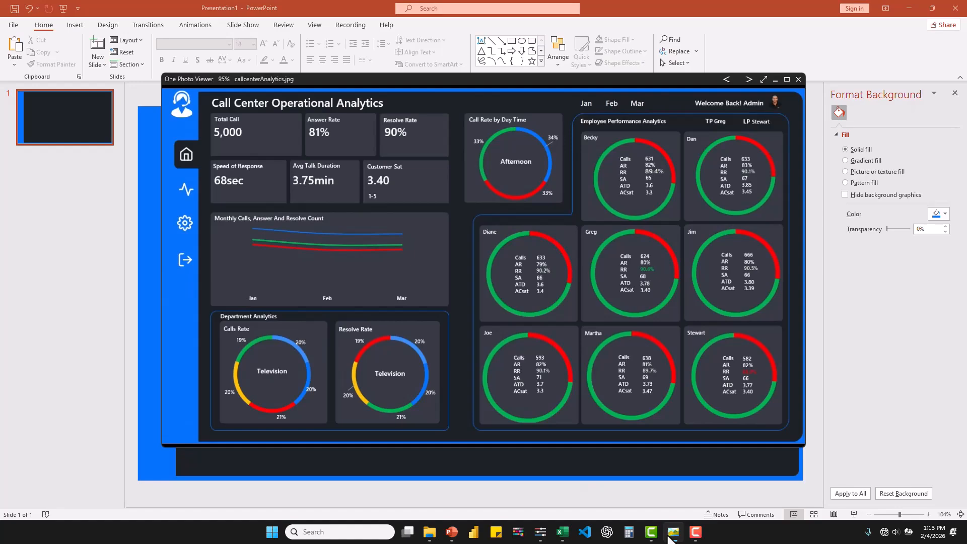
pyautogui.click(668, 536)
pyautogui.click(669, 535)
pyautogui.click(670, 535)
pyautogui.click(190, 192)
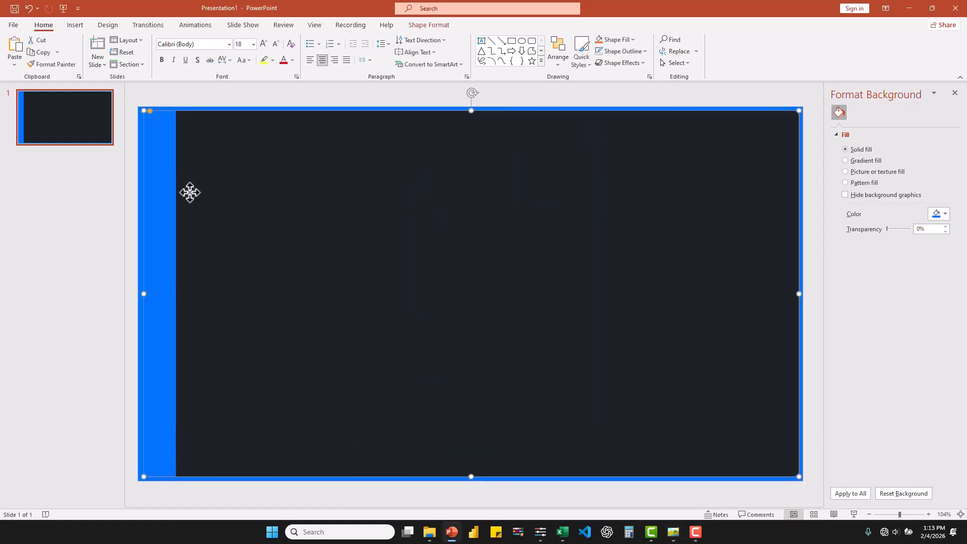
pyautogui.moveTo(150, 112); pyautogui.dragTo(152, 116)
pyautogui.click(520, 486)
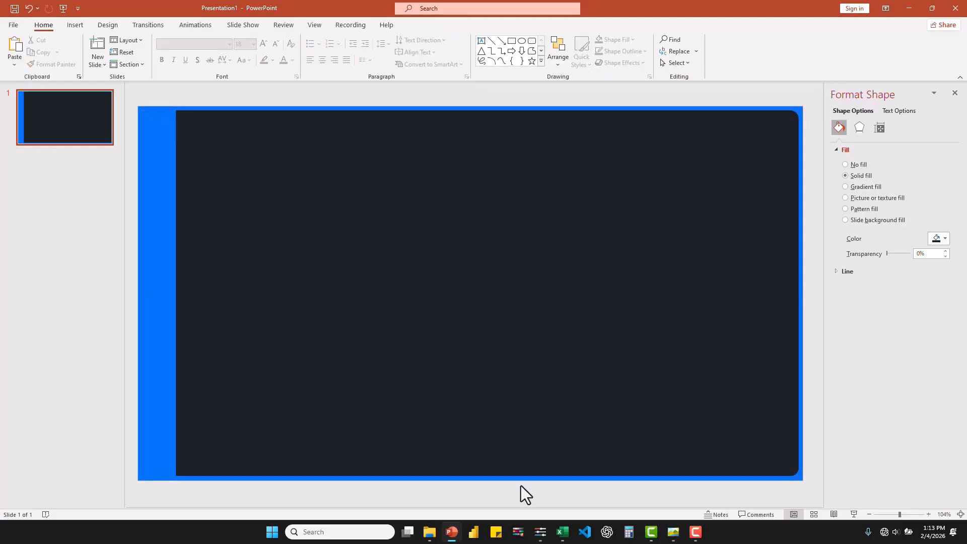
# Draw a rounded rectangle card about 1.37" wide and 0.65" high in the dark panel's upper-left area and nudge it up-left
pyautogui.click(674, 534)
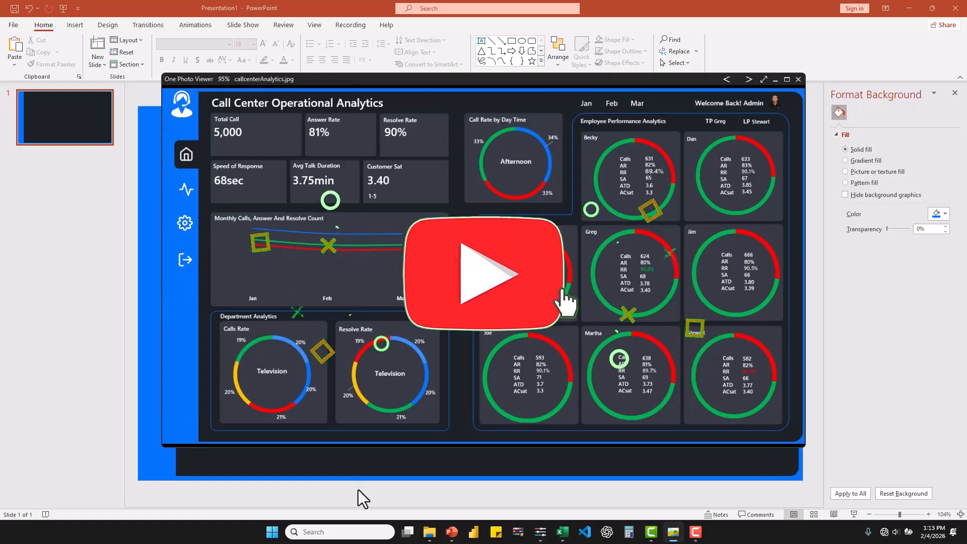
pyautogui.click(372, 457)
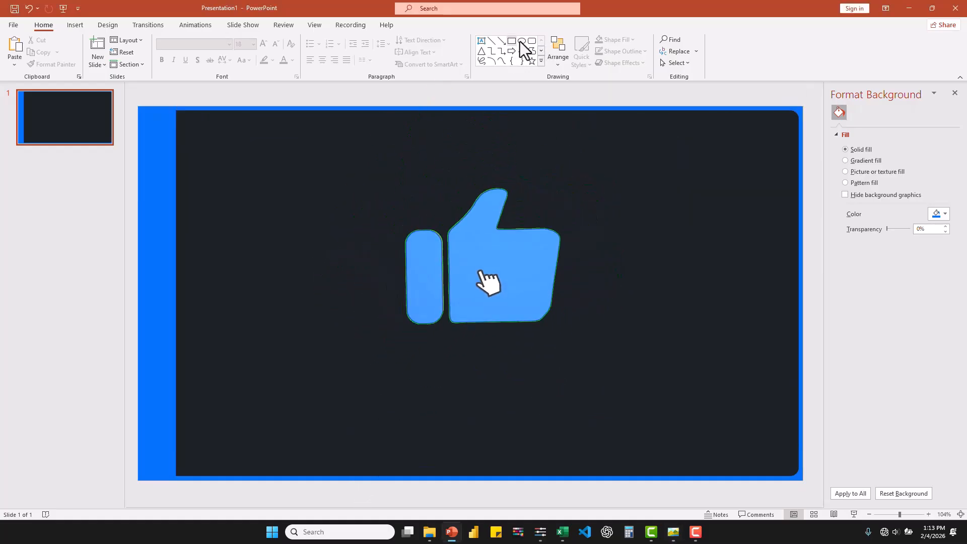
pyautogui.click(532, 41)
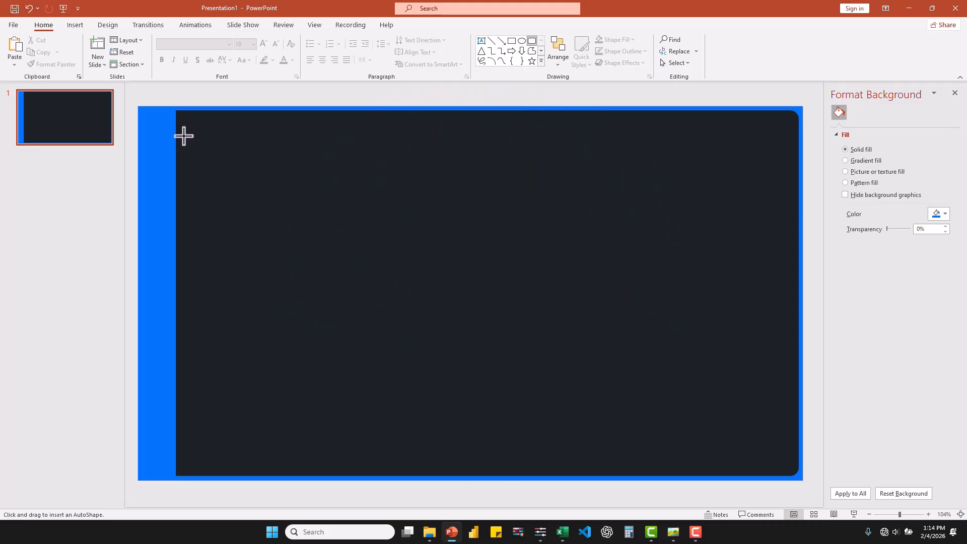
pyautogui.moveTo(183, 136)
pyautogui.mouseDown()
pyautogui.moveTo(218, 166)
pyautogui.moveTo(251, 167)
pyautogui.mouseUp()
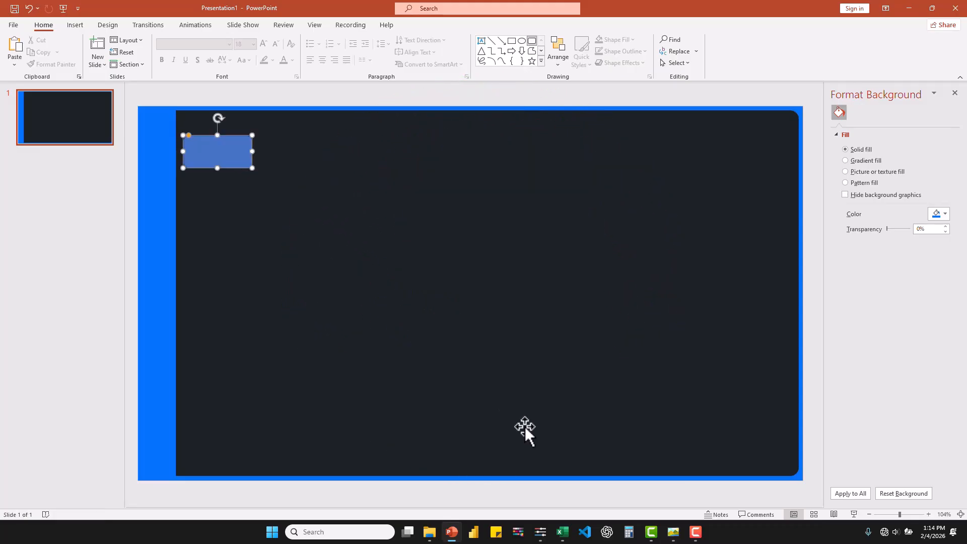
pyautogui.click(674, 534)
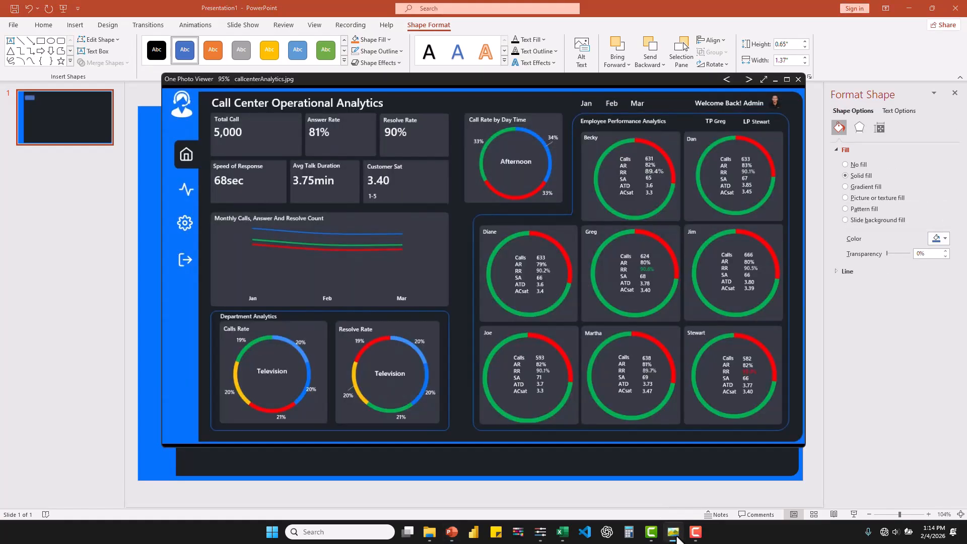
pyautogui.click(675, 534)
pyautogui.moveTo(212, 150); pyautogui.dragTo(211, 146)
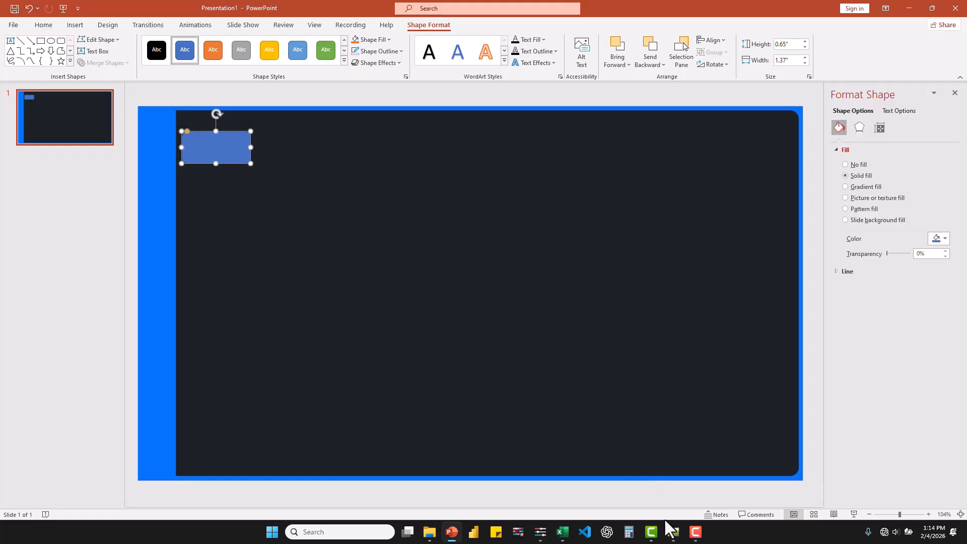
# Reposition the card and enlarge it to about 1.61" wide and 0.77" high, comparing it with the reference dashboard image
pyautogui.click(673, 533)
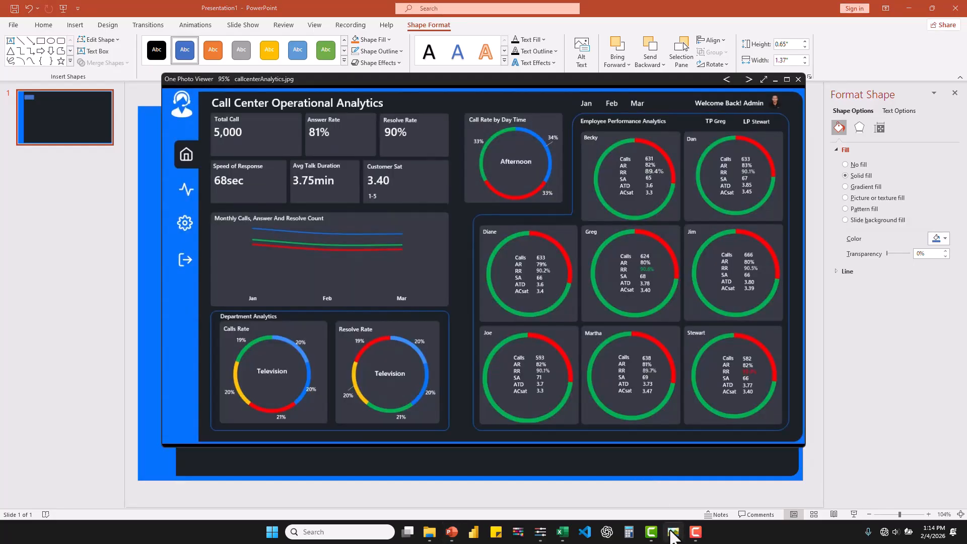
pyautogui.click(673, 534)
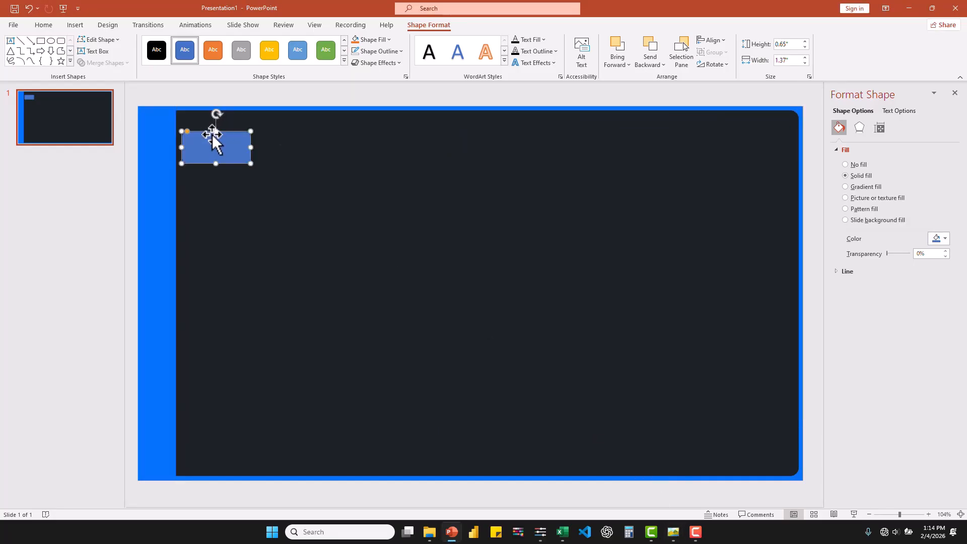
pyautogui.moveTo(214, 142); pyautogui.dragTo(190, 131)
pyautogui.moveTo(220, 162); pyautogui.dragTo(268, 149)
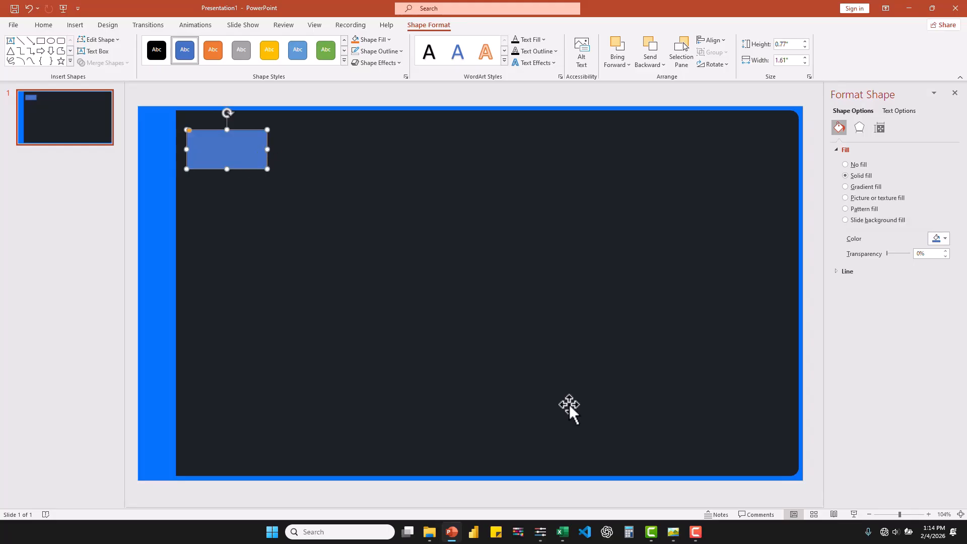
pyautogui.click(683, 535)
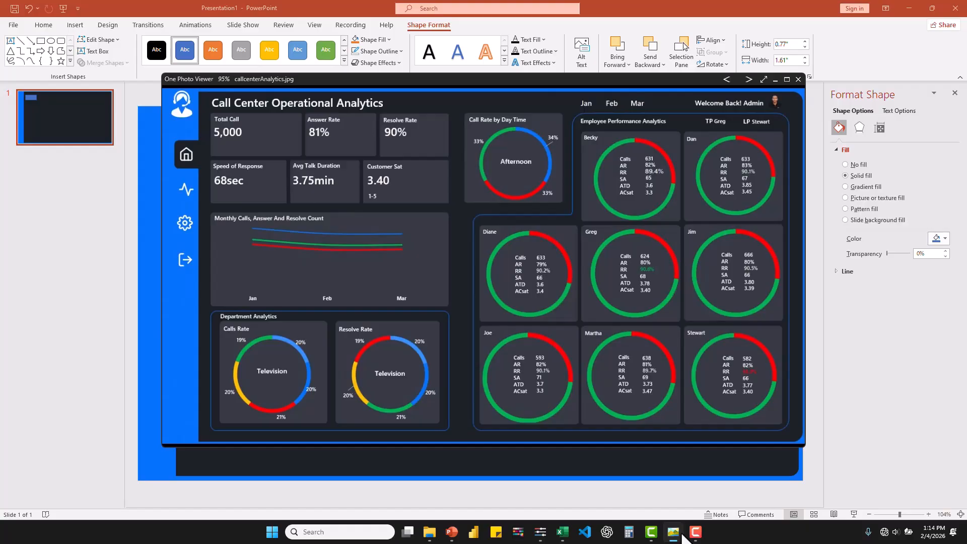
pyautogui.click(683, 535)
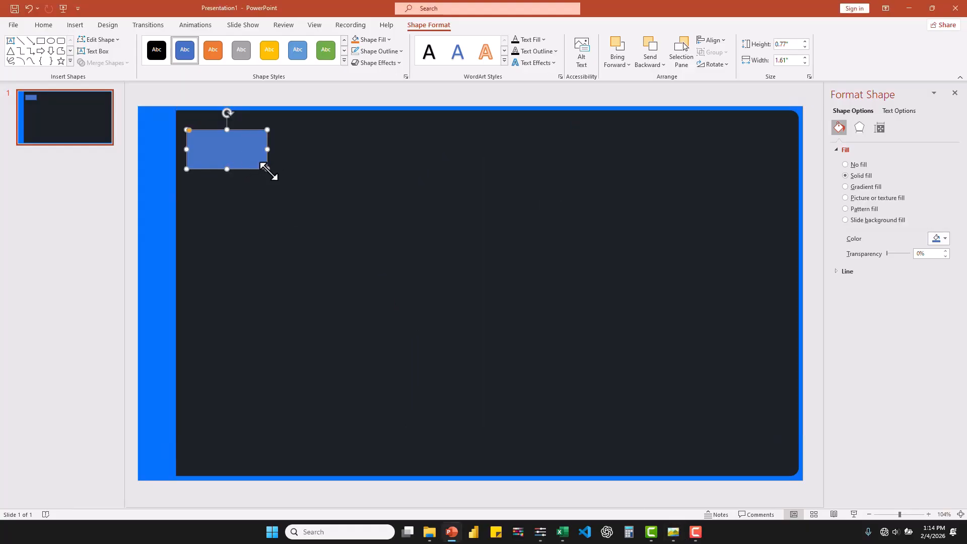
# Enlarge the first card to about 1.76" by 0.91" and place a duplicate about 1.38" wide to its right
pyautogui.moveTo(267, 169); pyautogui.dragTo(275, 176)
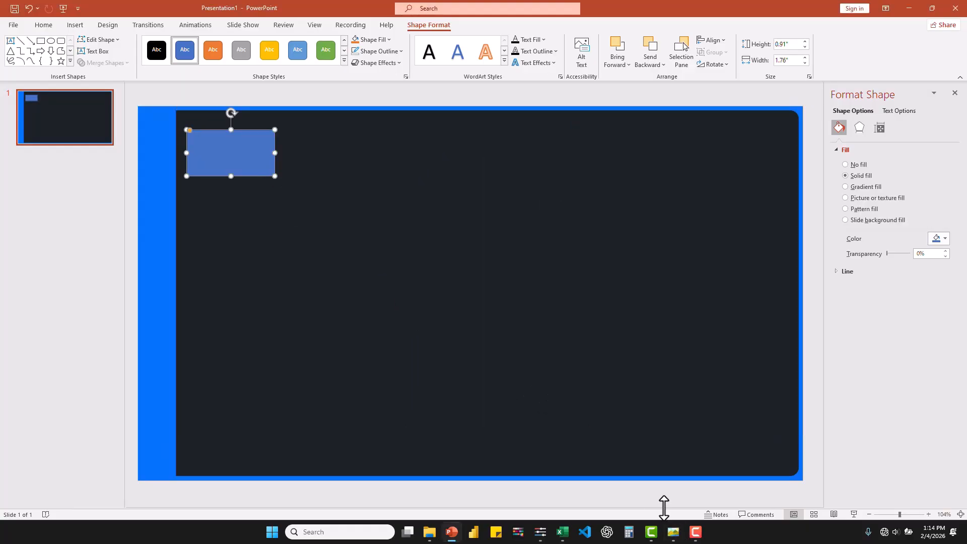
pyautogui.click(672, 534)
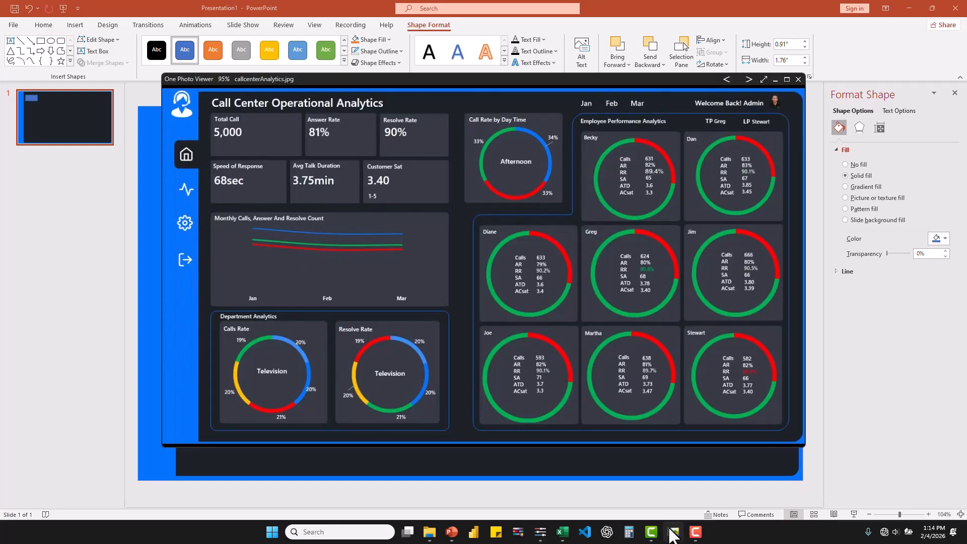
pyautogui.click(673, 534)
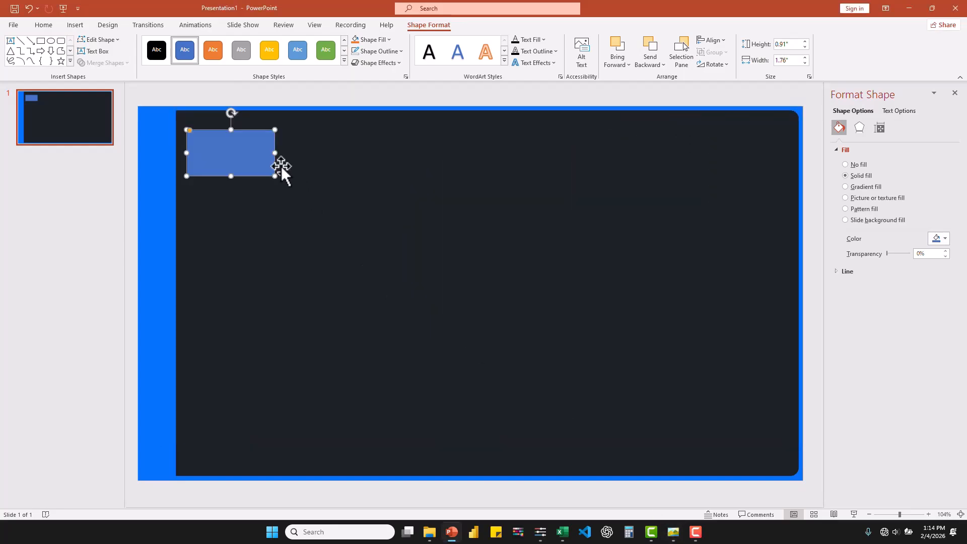
pyautogui.hotkey('ctrl', 'd')
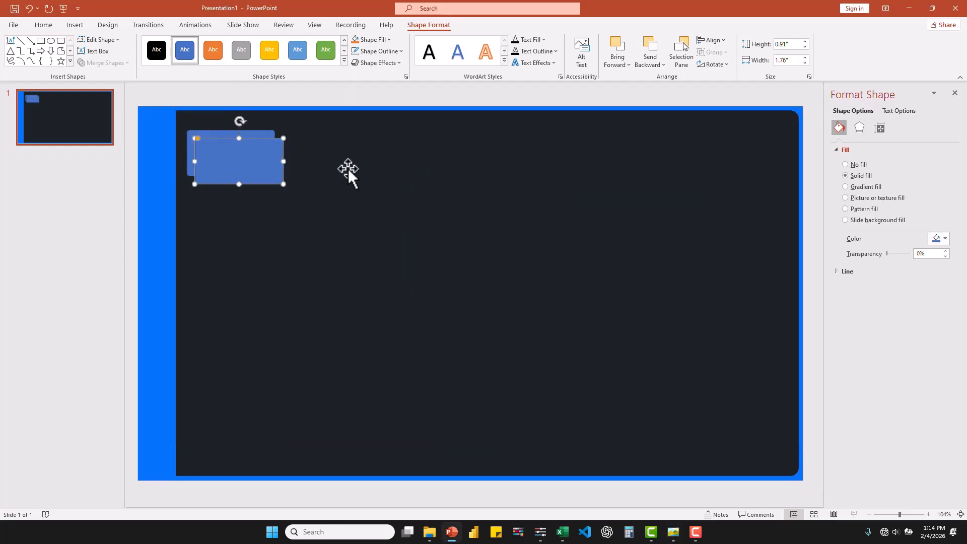
pyautogui.moveTo(247, 167); pyautogui.dragTo(349, 155)
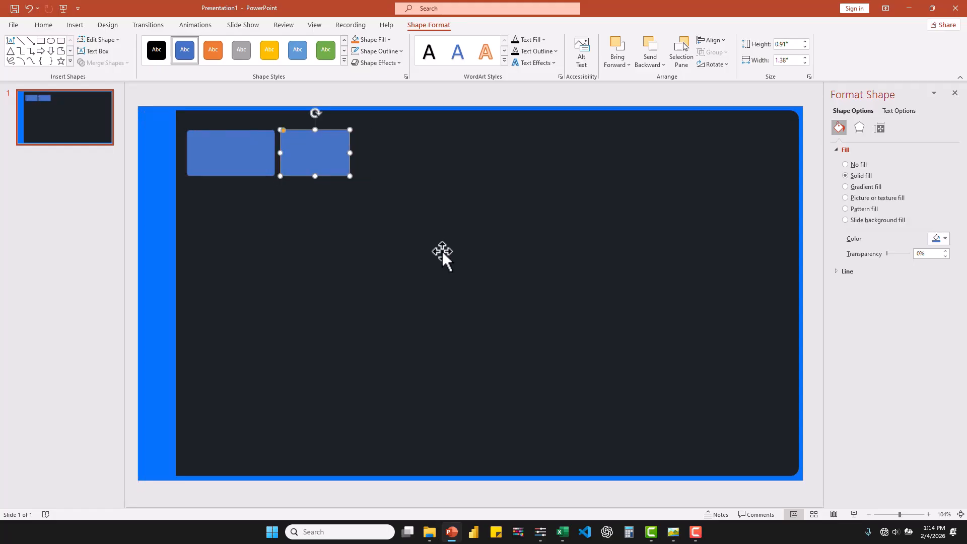
# Check the reference dashboard image and add a slightly wider third card to the row by duplicating the second card
pyautogui.click(674, 532)
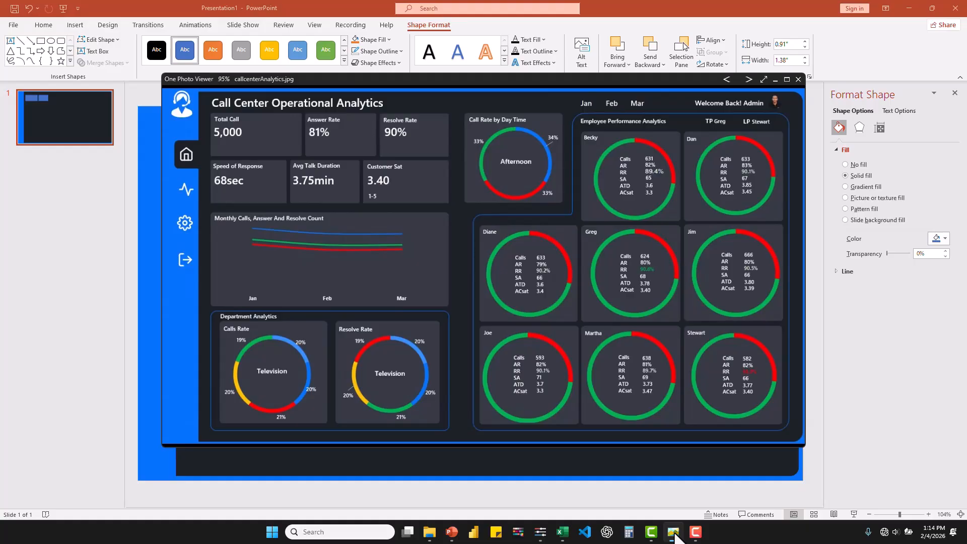
pyautogui.click(675, 535)
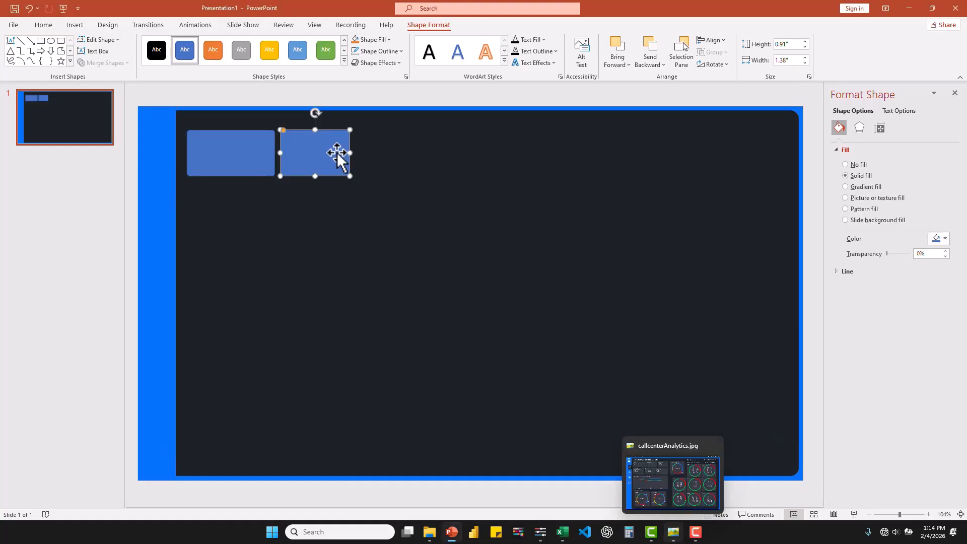
pyautogui.hotkey('ctrl', 'd')
pyautogui.moveTo(427, 153)
pyautogui.mouseDown()
pyautogui.moveTo(411, 154)
pyautogui.moveTo(437, 153)
pyautogui.mouseUp()
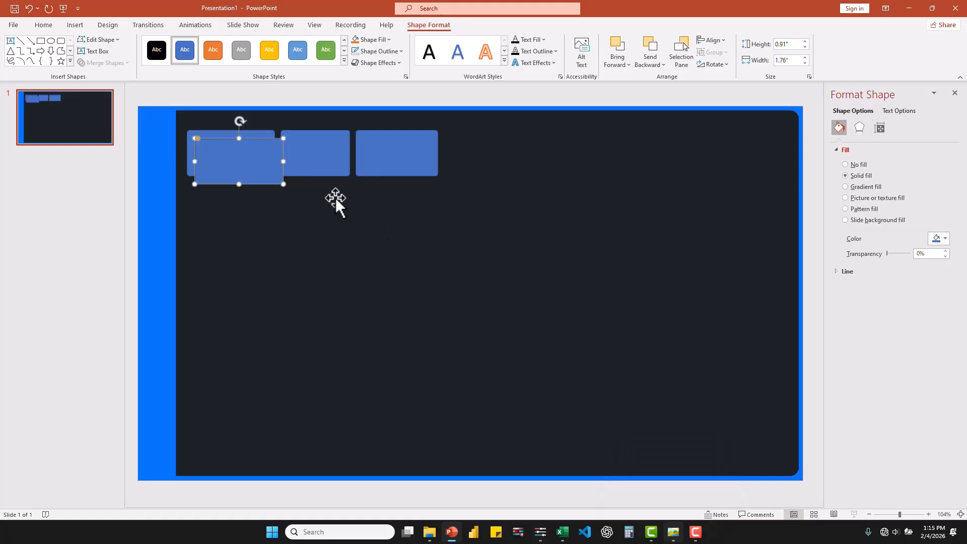
pyautogui.moveTo(228, 164); pyautogui.dragTo(338, 203)
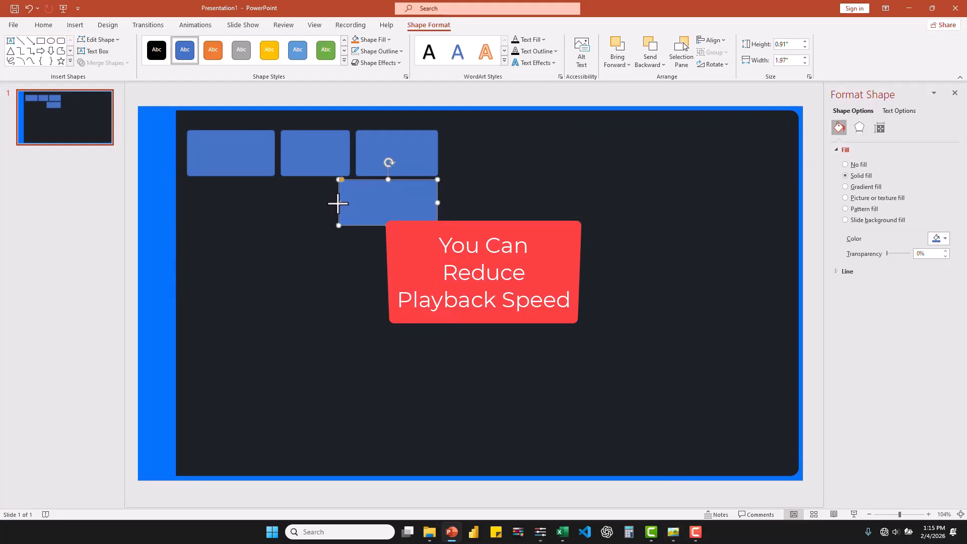
pyautogui.hotkey('ctrl', 'z')
pyautogui.hotkey('ctrl', 'z')
pyautogui.hotkey('ctrl', 'z')
# Slightly narrow the second and third cards of the top row and close up the gap between them
pyautogui.click(396, 150)
pyautogui.moveTo(437, 153); pyautogui.dragTo(433, 153)
pyautogui.click(337, 153)
pyautogui.moveTo(349, 153); pyautogui.dragTo(347, 154)
pyautogui.moveTo(393, 154); pyautogui.dragTo(428, 154)
# Build a second row of three cards by duplicating the top-row cards, with the first card's copy placed at the right end
pyautogui.click(220, 147)
pyautogui.hotkey('ctrl', 'd')
pyautogui.moveTo(250, 168); pyautogui.dragTo(333, 203)
pyautogui.click(311, 150)
pyautogui.hotkey('ctrl', 'd')
pyautogui.moveTo(306, 162); pyautogui.dragTo(280, 211)
pyautogui.click(354, 170)
pyautogui.hotkey('ctrl', 'd')
pyautogui.moveTo(358, 174); pyautogui.dragTo(216, 200)
# Adjust the edges and spacing of the second-row cards, making the right one about 1.78" wide, and compare them with the reference image
pyautogui.click(352, 203)
pyautogui.moveTo(333, 203); pyautogui.dragTo(334, 203)
pyautogui.moveTo(303, 203); pyautogui.dragTo(340, 205)
pyautogui.click(363, 202)
pyautogui.click(297, 206)
pyautogui.click(675, 533)
pyautogui.click(679, 535)
pyautogui.click(363, 203)
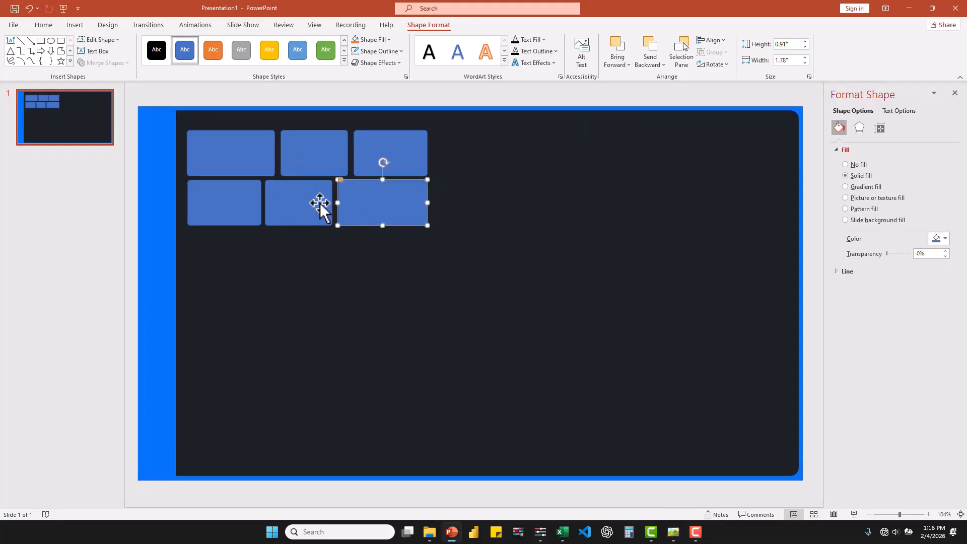
# Nudge the middle second-row card and fine-tune the top-row cards to even out the gaps
pyautogui.click(320, 204)
pyautogui.click(262, 154)
pyautogui.moveTo(274, 153); pyautogui.dragTo(276, 153)
pyautogui.click(367, 154)
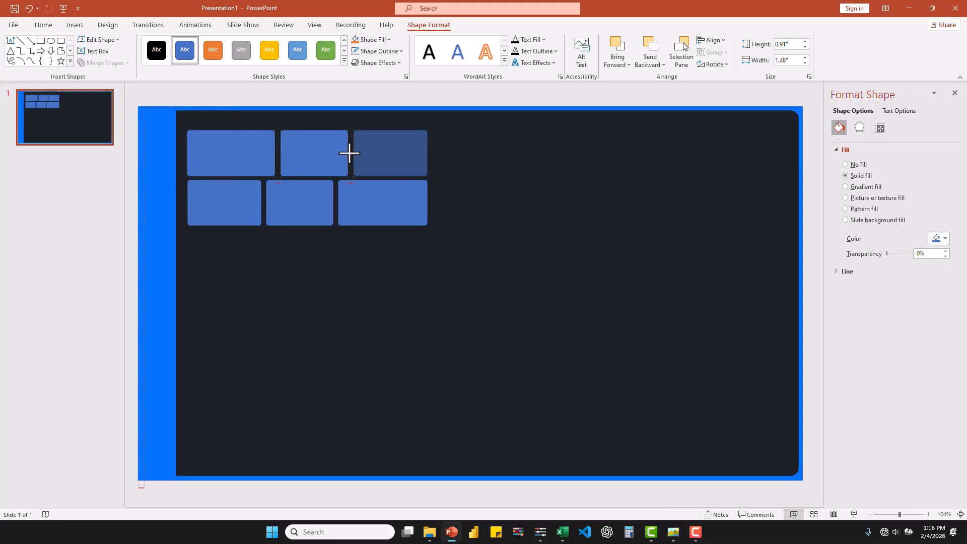
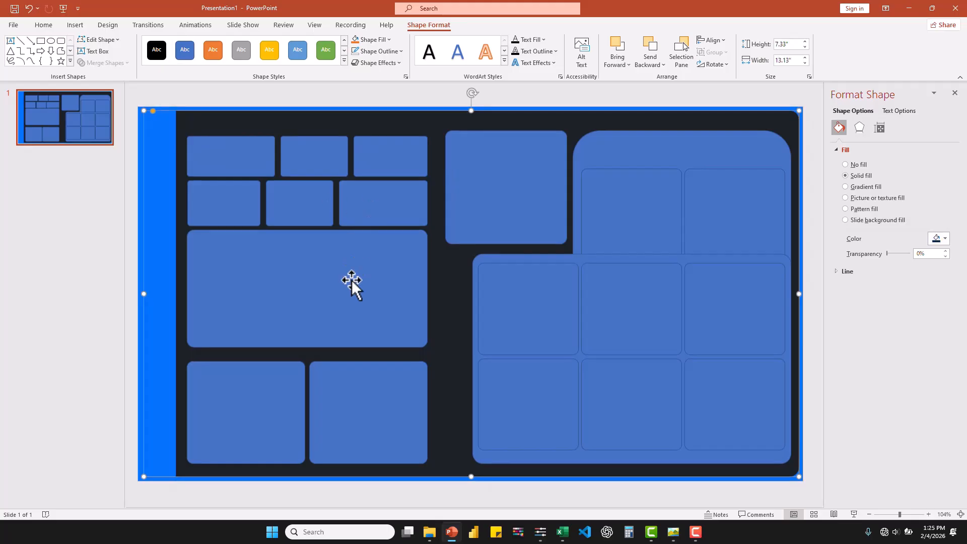
# Lower the top edges of the upper-middle card and the upper-right container to the top card row, making the container about 3.27" high
pyautogui.click(351, 281)
pyautogui.click(509, 129)
pyautogui.click(677, 128)
pyautogui.moveTo(681, 130); pyautogui.dragTo(682, 135)
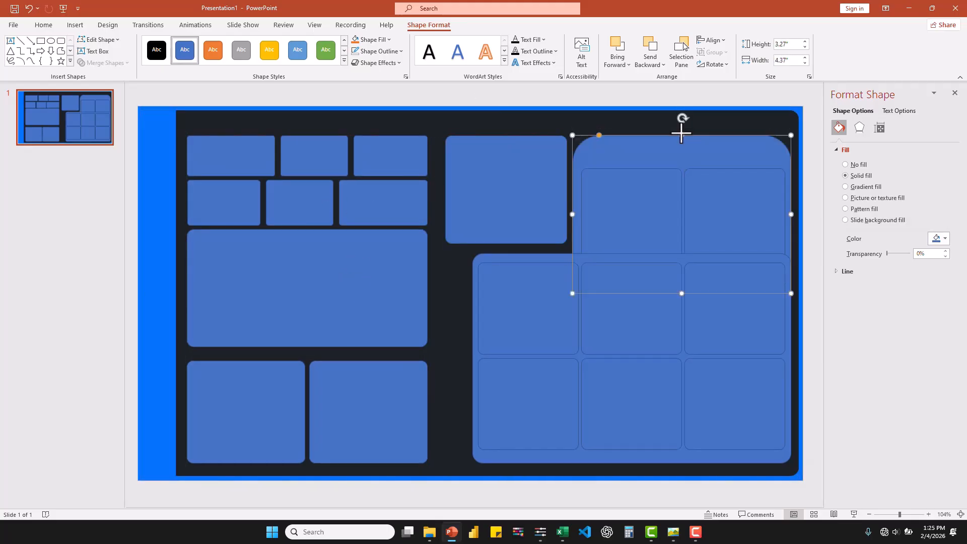
# Extend the two upper cards inside the right-hand container upward to a height of about 2.04"
pyautogui.click(633, 173)
pyautogui.moveTo(632, 169); pyautogui.dragTo(632, 158)
pyautogui.click(756, 199)
pyautogui.moveTo(734, 168); pyautogui.dragTo(736, 158)
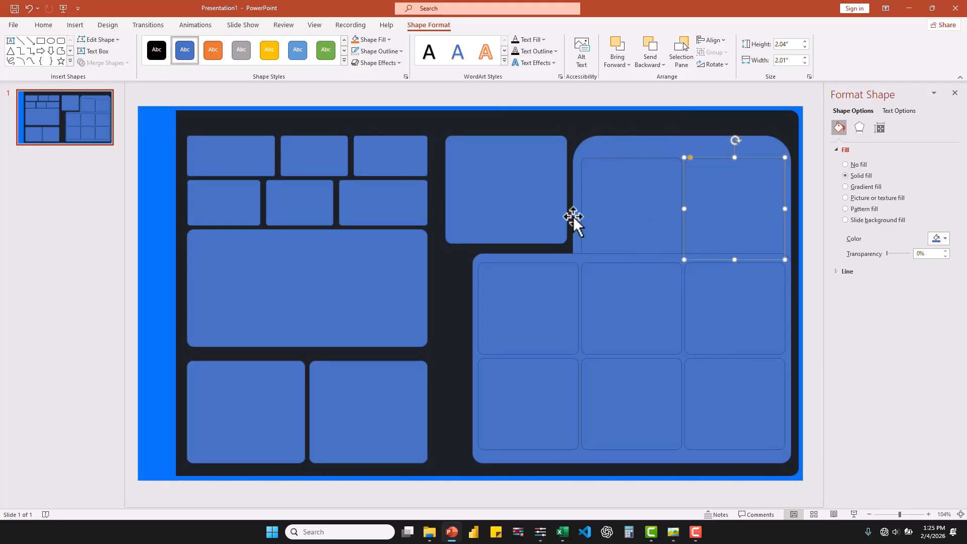
# Merge the two overlapping right-hand container shapes into one L-shaped container with Union
pyautogui.click(577, 249)
pyautogui.keyDown('shift'); pyautogui.click(558, 255); pyautogui.keyUp('shift')
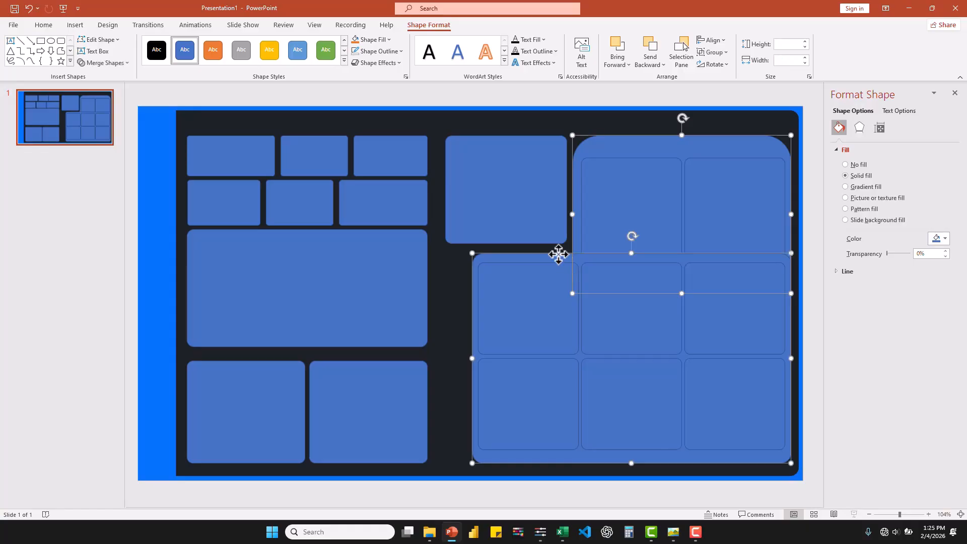
pyautogui.click(122, 62)
pyautogui.click(97, 79)
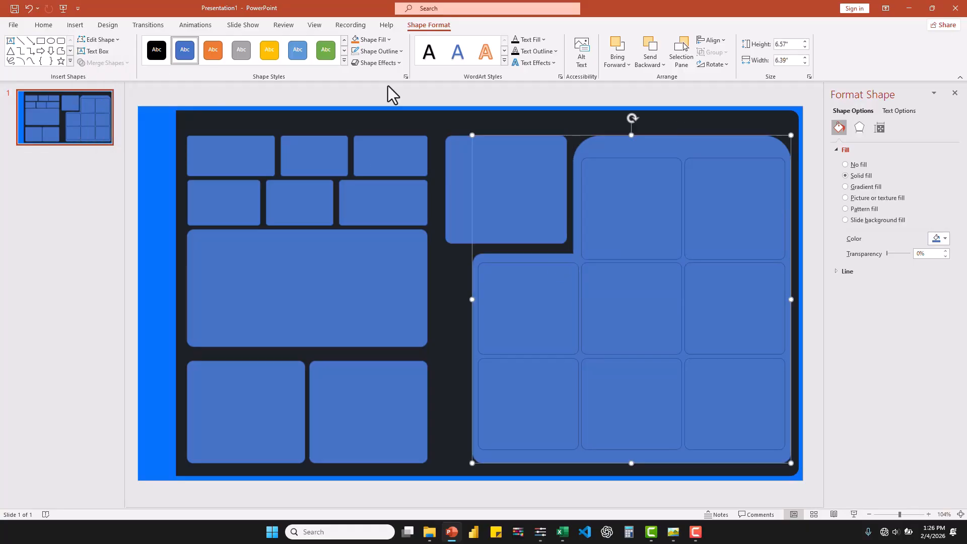
# Remove the merged container's fill and give it a bright blue outline
pyautogui.click(383, 41)
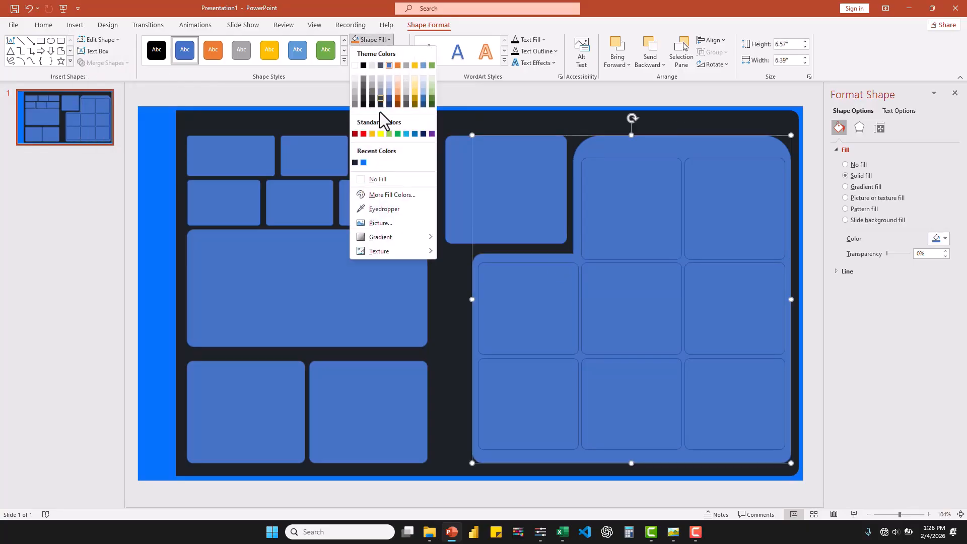
pyautogui.click(387, 181)
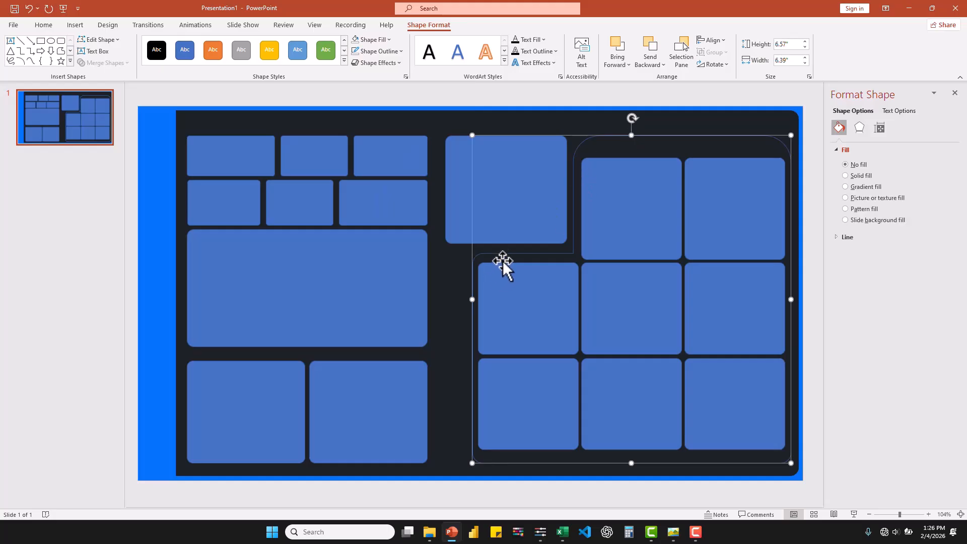
pyautogui.click(521, 256)
pyautogui.click(572, 250)
pyautogui.click(386, 53)
pyautogui.click(362, 177)
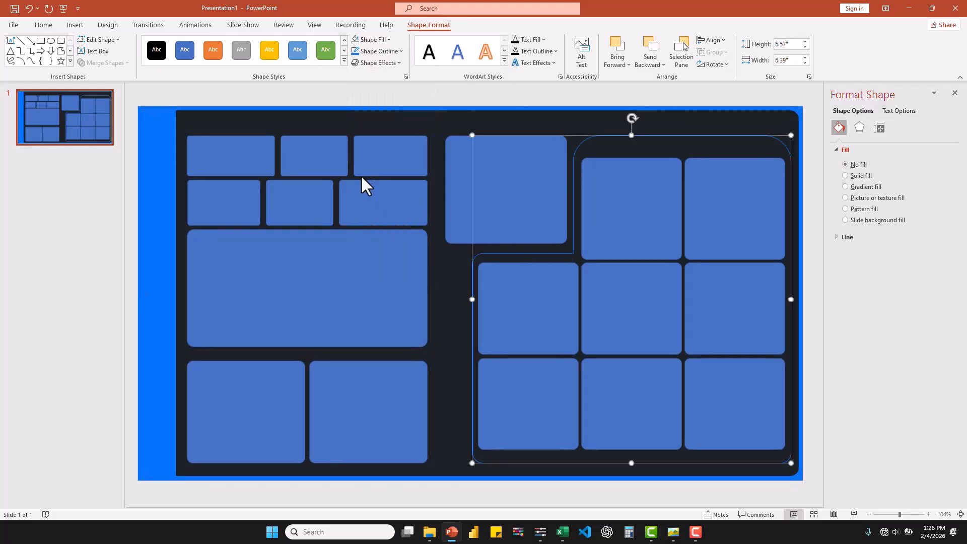
# Inset the outer edges of the two bottom-left cards and stretch a new rounded rectangle over both of them
pyautogui.moveTo(674, 532)
pyautogui.moveTo(665, 491)
pyautogui.click(61, 40)
pyautogui.click(234, 388)
pyautogui.click(209, 409)
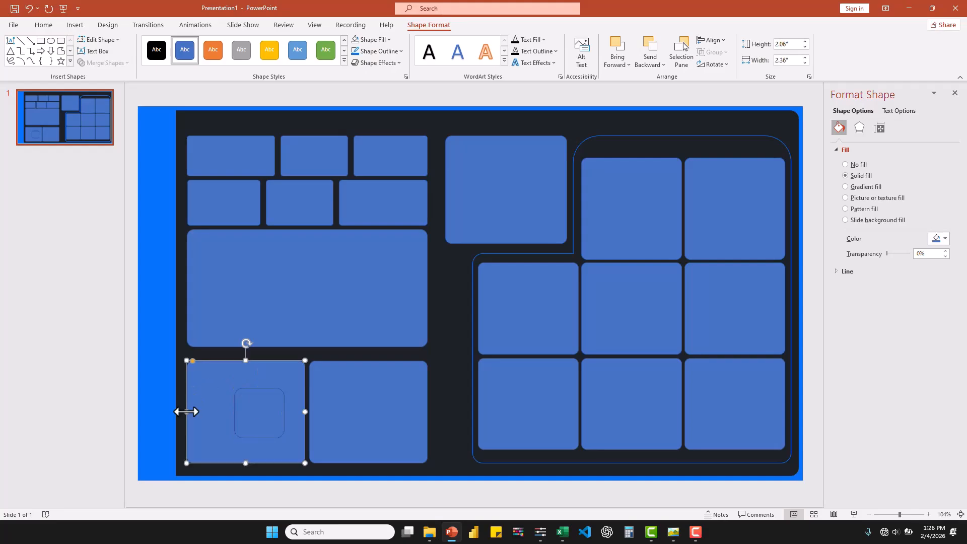
pyautogui.moveTo(187, 411); pyautogui.dragTo(195, 412)
pyautogui.click(375, 411)
pyautogui.moveTo(428, 411); pyautogui.dragTo(415, 412)
pyautogui.moveTo(248, 416); pyautogui.dragTo(442, 468)
# Extend the bottom edge of the L-shaped outlined container to a height of about 6.66"
pyautogui.click(572, 466)
pyautogui.click(631, 466)
pyautogui.moveTo(631, 465); pyautogui.dragTo(631, 468)
# Select all eight cards inside the L-shaped container and move them down slightly together
pyautogui.click(626, 235)
pyautogui.keyDown('ctrl'); pyautogui.click(725, 234); pyautogui.keyUp('ctrl')
pyautogui.keyDown('ctrl'); pyautogui.click(722, 303); pyautogui.keyUp('ctrl')
pyautogui.keyDown('ctrl'); pyautogui.click(637, 305); pyautogui.keyUp('ctrl')
pyautogui.keyDown('ctrl'); pyautogui.click(555, 302); pyautogui.keyUp('ctrl')
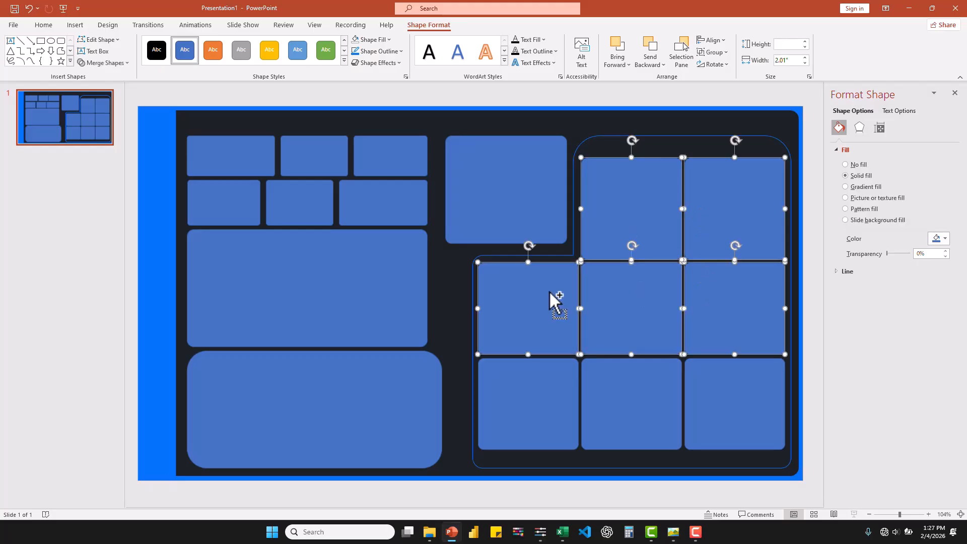
pyautogui.keyDown('ctrl'); pyautogui.click(537, 377); pyautogui.keyUp('ctrl')
pyautogui.keyDown('ctrl'); pyautogui.click(617, 398); pyautogui.keyUp('ctrl')
pyautogui.moveTo(645, 391); pyautogui.dragTo(642, 398)
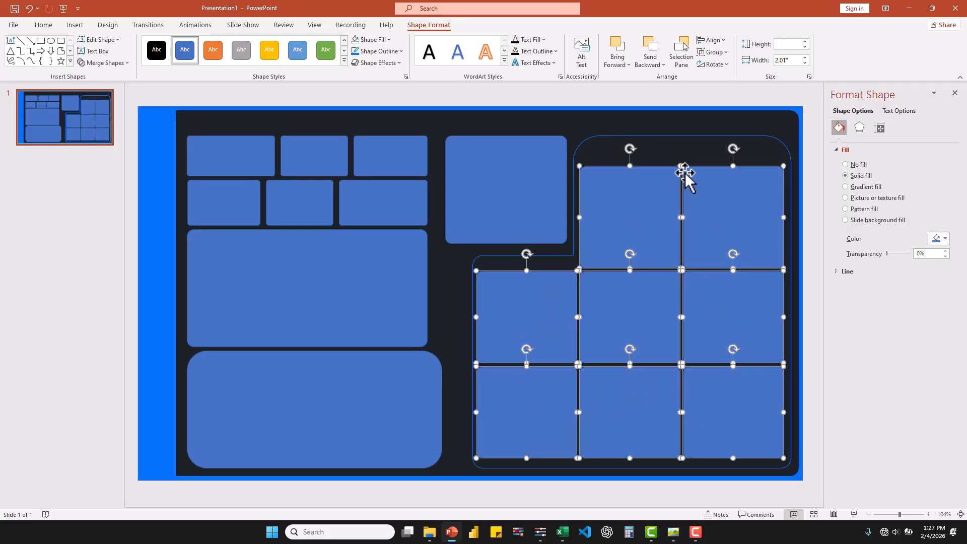
pyautogui.moveTo(624, 207); pyautogui.dragTo(625, 207)
# Lower the L-shaped container's top edge to a height of about 6.57" and move the upper-middle card down to align with it
pyautogui.click(677, 173)
pyautogui.click(633, 137)
pyautogui.click(631, 135)
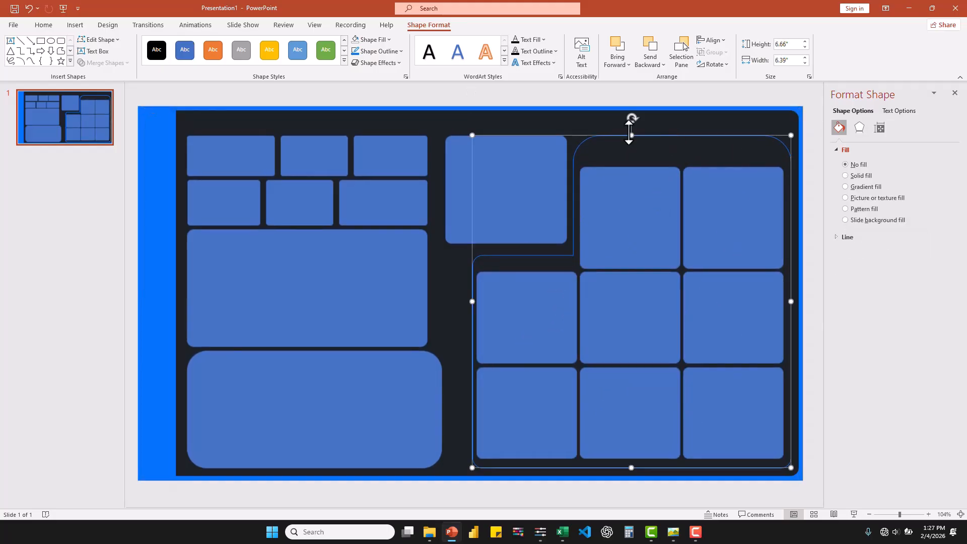
pyautogui.moveTo(631, 135); pyautogui.dragTo(631, 140)
pyautogui.click(492, 163)
pyautogui.moveTo(493, 162); pyautogui.dragTo(493, 168)
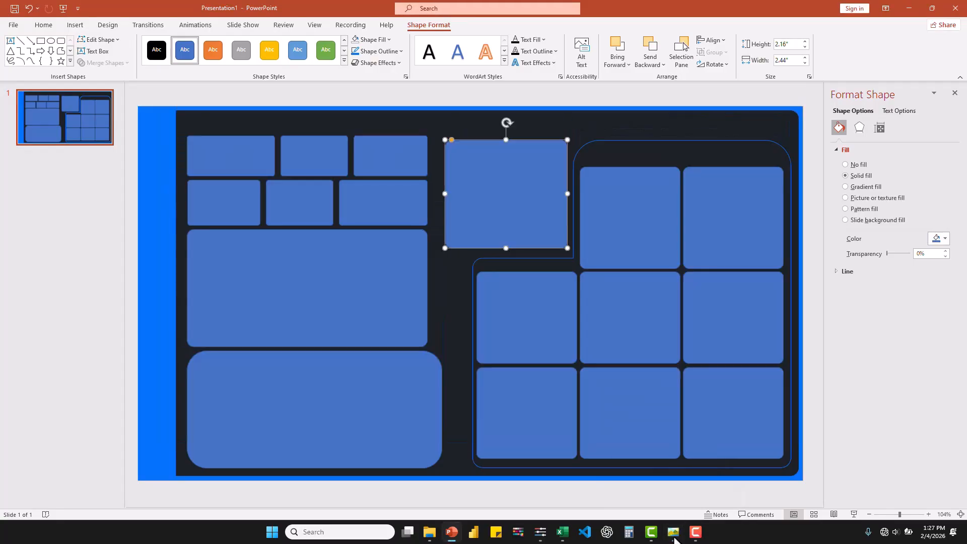
# Narrow the bottom-left rounded rectangle to about 4.82" wide and reduce its corner rounding
pyautogui.click(440, 408)
pyautogui.moveTo(442, 408); pyautogui.dragTo(427, 408)
pyautogui.moveTo(206, 351); pyautogui.dragTo(191, 351)
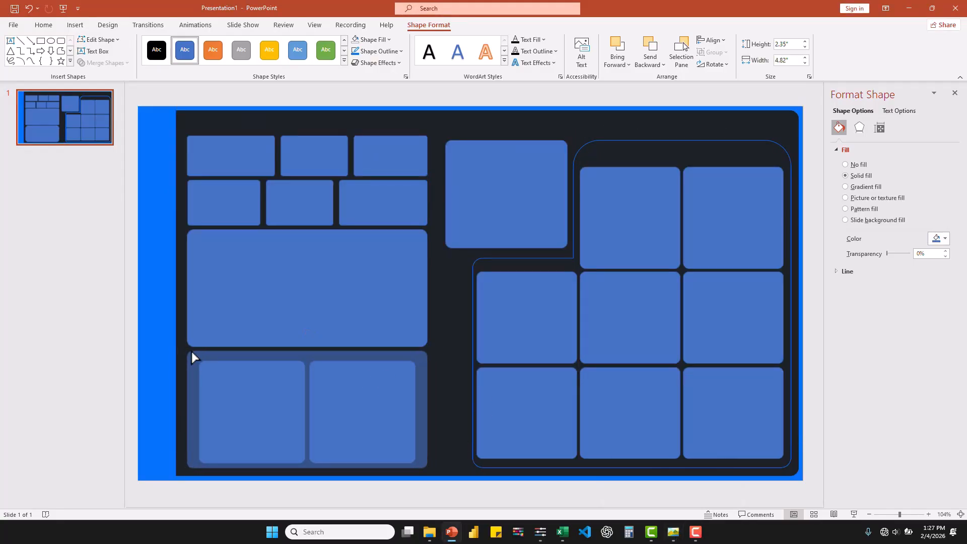
# Turn the bottom-left rounded rectangle into an unfilled frame with a blue outline around the two cards
pyautogui.click(373, 40)
pyautogui.click(375, 176)
pyautogui.click(437, 425)
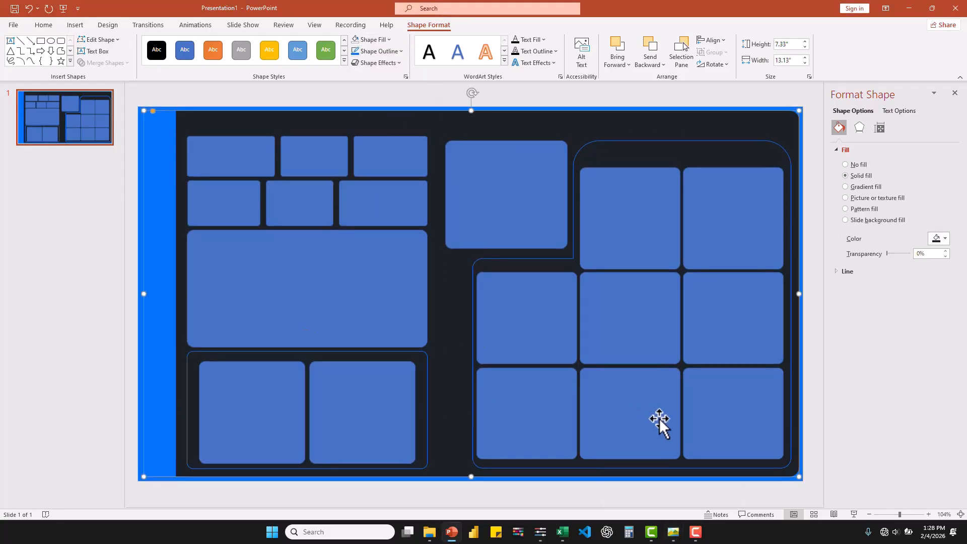
# Check the reference image, narrow the upper-middle card, and shift it and the L-shaped container left with their tops aligned
pyautogui.click(672, 533)
pyautogui.click(672, 534)
pyautogui.click(478, 214)
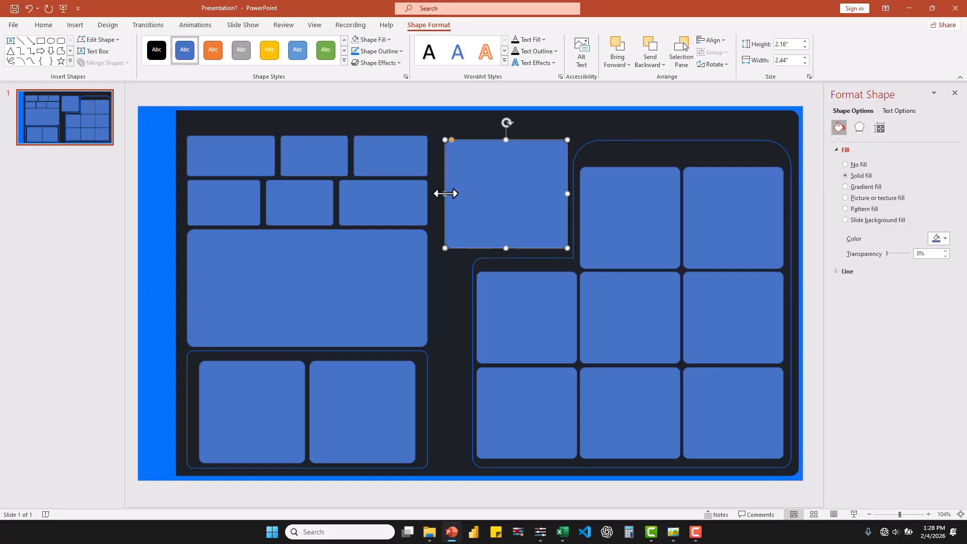
pyautogui.moveTo(446, 194); pyautogui.dragTo(455, 194)
pyautogui.moveTo(484, 196); pyautogui.dragTo(470, 190)
pyautogui.moveTo(625, 155); pyautogui.dragTo(597, 141)
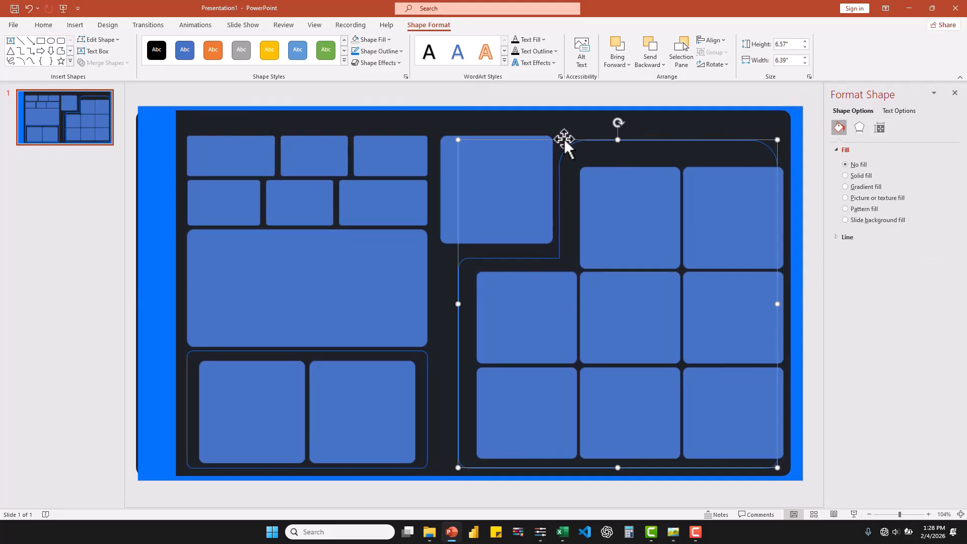
pyautogui.moveTo(462, 159); pyautogui.dragTo(463, 164)
# Select the eight cards of the L-shaped container and move them left and slightly up to fit inside the outline
pyautogui.click(619, 188)
pyautogui.keyDown('ctrl'); pyautogui.click(763, 206); pyautogui.keyUp('ctrl')
pyautogui.keyDown('ctrl'); pyautogui.click(644, 314); pyautogui.keyUp('ctrl')
pyautogui.keyDown('ctrl'); pyautogui.click(536, 322); pyautogui.keyUp('ctrl')
pyautogui.keyDown('ctrl'); pyautogui.click(726, 322); pyautogui.keyUp('ctrl')
pyautogui.keyDown('ctrl'); pyautogui.click(725, 398); pyautogui.keyUp('ctrl')
pyautogui.keyDown('ctrl'); pyautogui.click(627, 390); pyautogui.keyUp('ctrl')
pyautogui.keyDown('ctrl'); pyautogui.click(536, 400); pyautogui.keyUp('ctrl')
pyautogui.moveTo(622, 318); pyautogui.dragTo(609, 315)
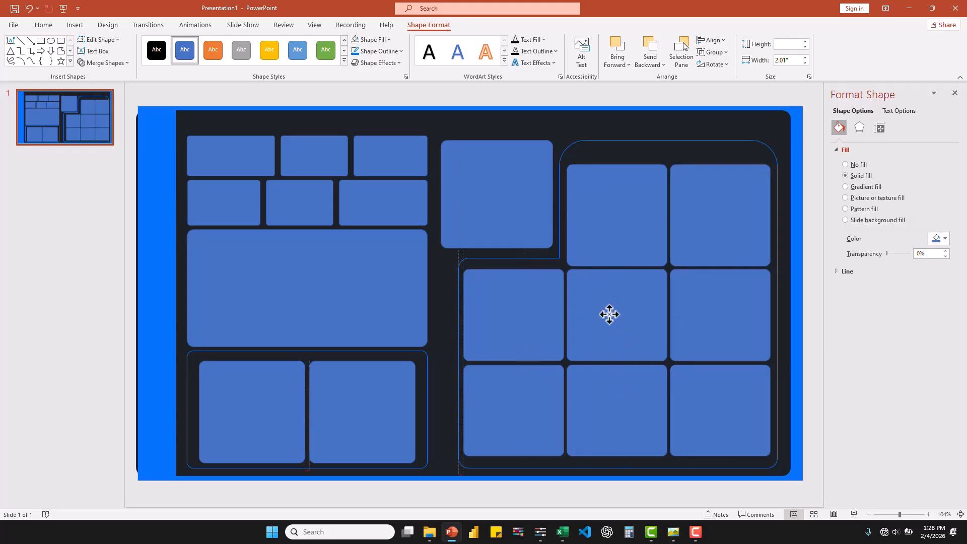
# Compare the current card layout with the reference dashboard image and inspect the container's outline
pyautogui.click(673, 532)
pyautogui.click(674, 532)
pyautogui.click(573, 146)
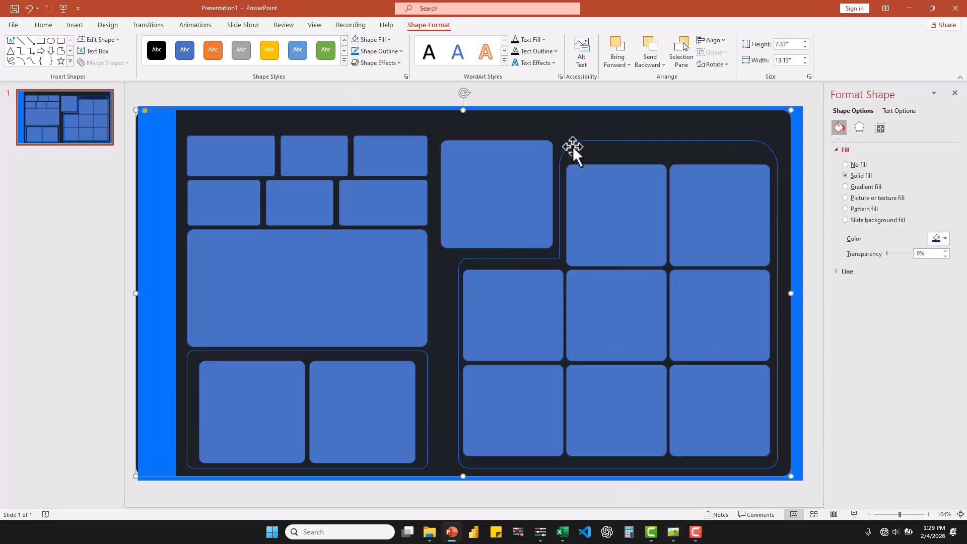
pyautogui.click(570, 144)
pyautogui.click(460, 425)
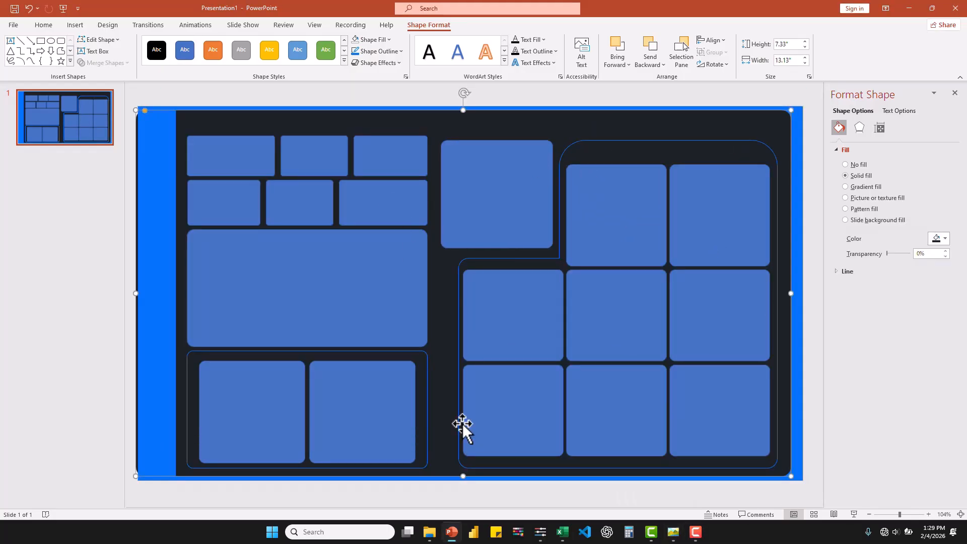
pyautogui.click(61, 40)
pyautogui.moveTo(158, 165); pyautogui.dragTo(179, 194)
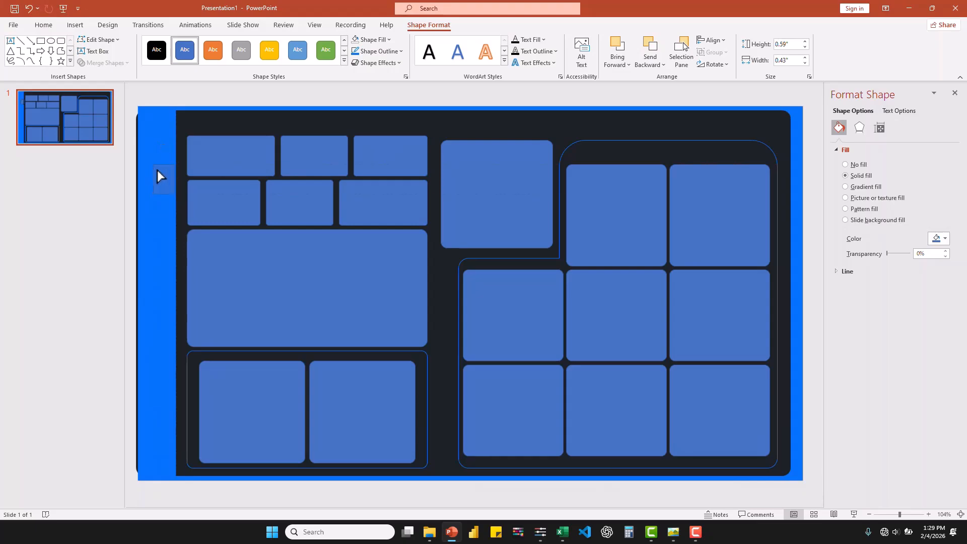
pyautogui.press('Delete')
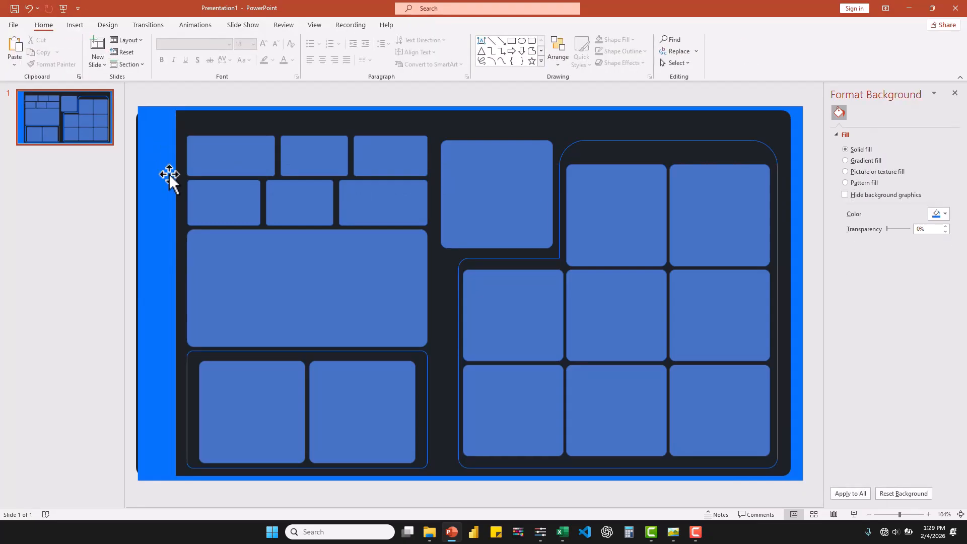
# Shift the dark panel right and reposition the blue sidebar strip at the slide's left edge
pyautogui.click(136, 443)
pyautogui.moveTo(158, 430); pyautogui.dragTo(158, 400)
pyautogui.moveTo(339, 121); pyautogui.dragTo(346, 121)
pyautogui.click(139, 232)
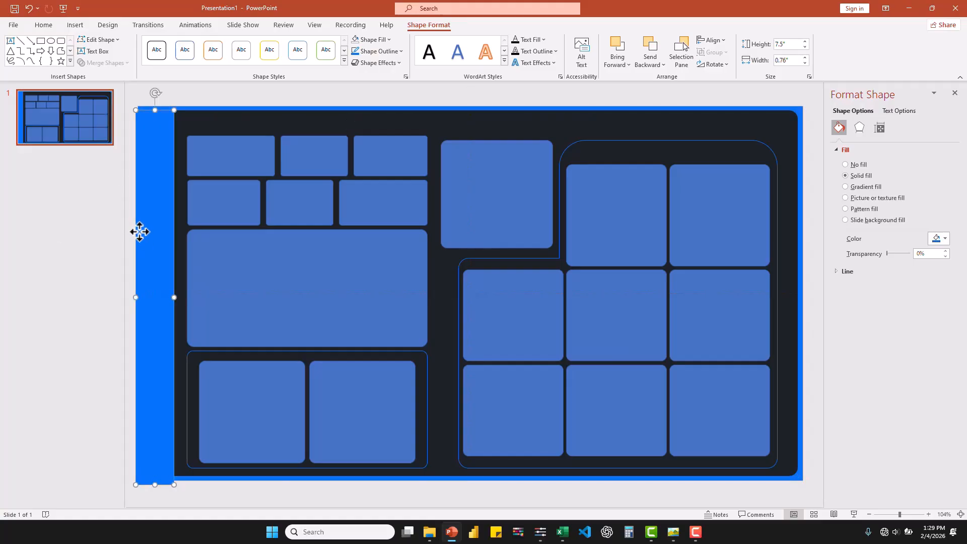
# Draw a small rectangle with two rounded top corners, about 0.69" by 0.59", on the blue sidebar and rotate it so the rounded side faces left
pyautogui.click(237, 95)
pyautogui.click(535, 63)
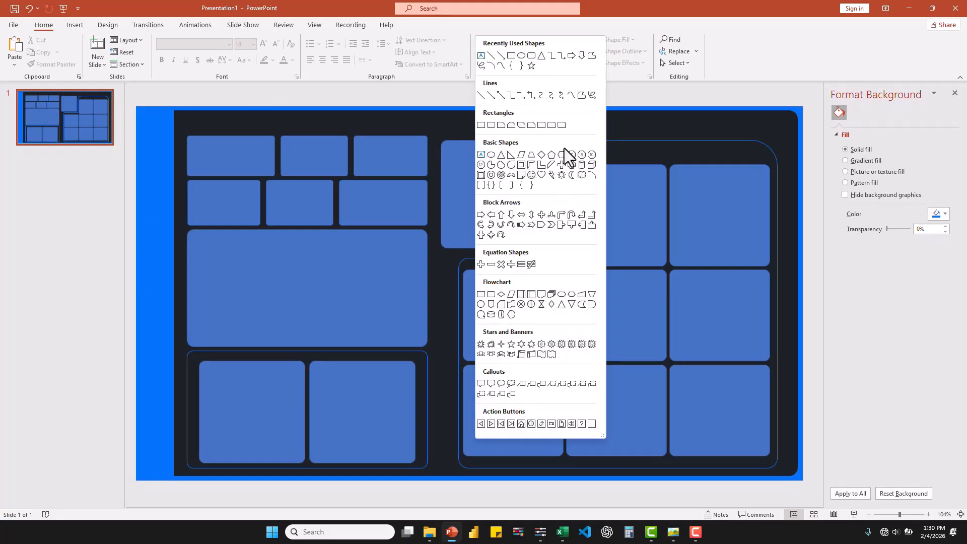
pyautogui.click(552, 127)
pyautogui.moveTo(150, 176); pyautogui.dragTo(179, 199)
pyautogui.moveTo(164, 160)
pyautogui.mouseDown()
pyautogui.moveTo(143, 169)
pyautogui.moveTo(136, 188)
pyautogui.mouseUp()
pyautogui.moveTo(160, 188); pyautogui.dragTo(161, 180)
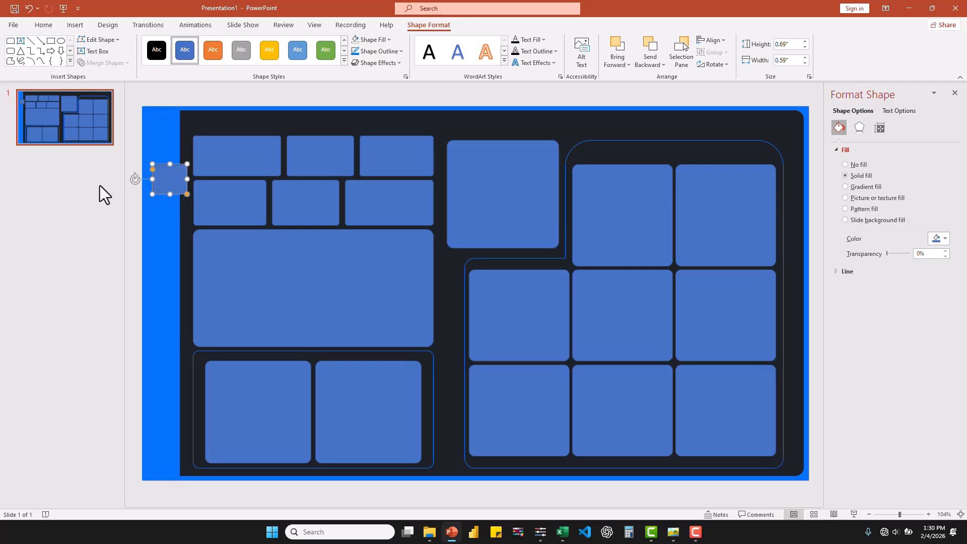
# Remove the tab shape's outline, fill it with the recent dark panel color, and position it against the dark panel's left edge
pyautogui.click(382, 51)
pyautogui.click(384, 191)
pyautogui.click(382, 40)
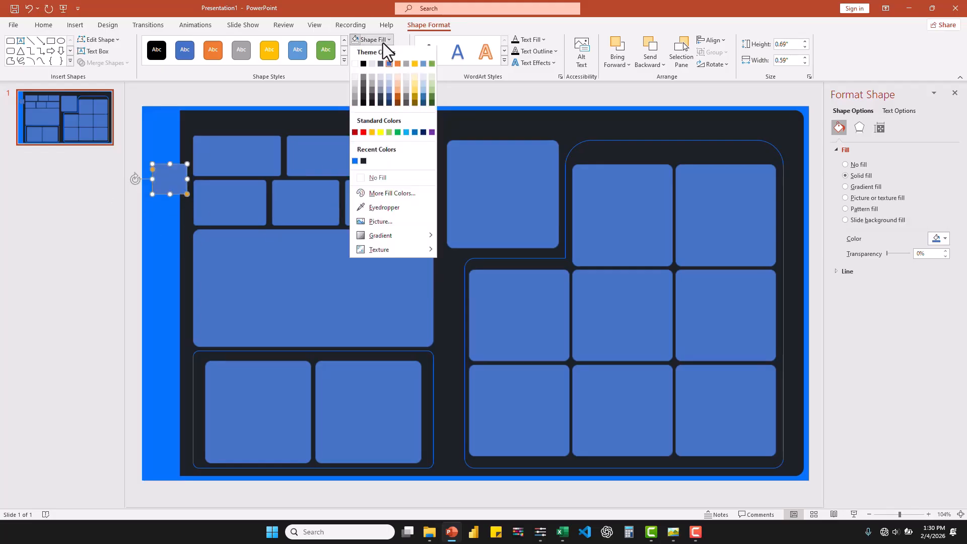
pyautogui.click(363, 160)
pyautogui.moveTo(166, 176); pyautogui.dragTo(154, 175)
# Bring up the callcenterAnalytics.jpg reference image with the color picker to read the card color, and return to PowerPoint
pyautogui.click(439, 347)
pyautogui.click(677, 535)
pyautogui.click(677, 535)
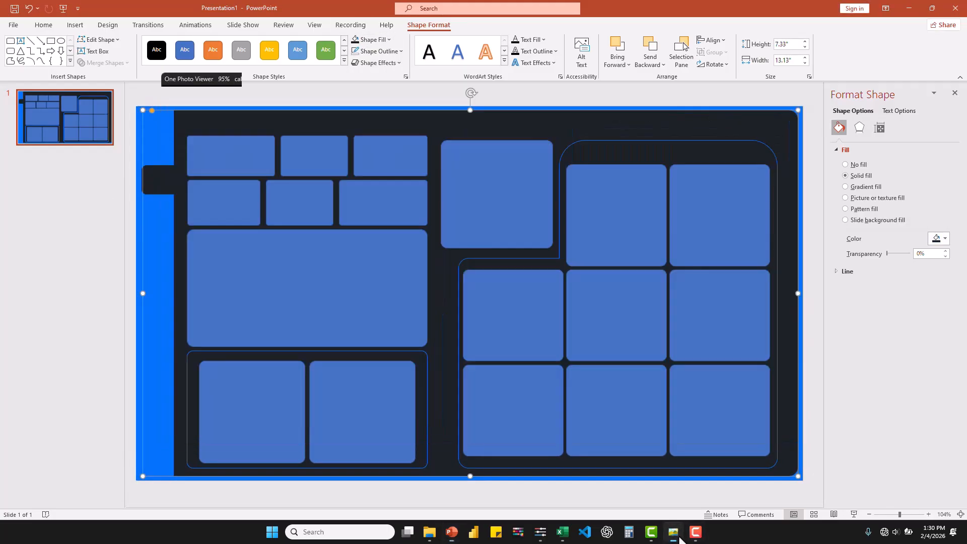
pyautogui.moveTo(673, 531)
pyautogui.click(671, 514)
pyautogui.click(540, 531)
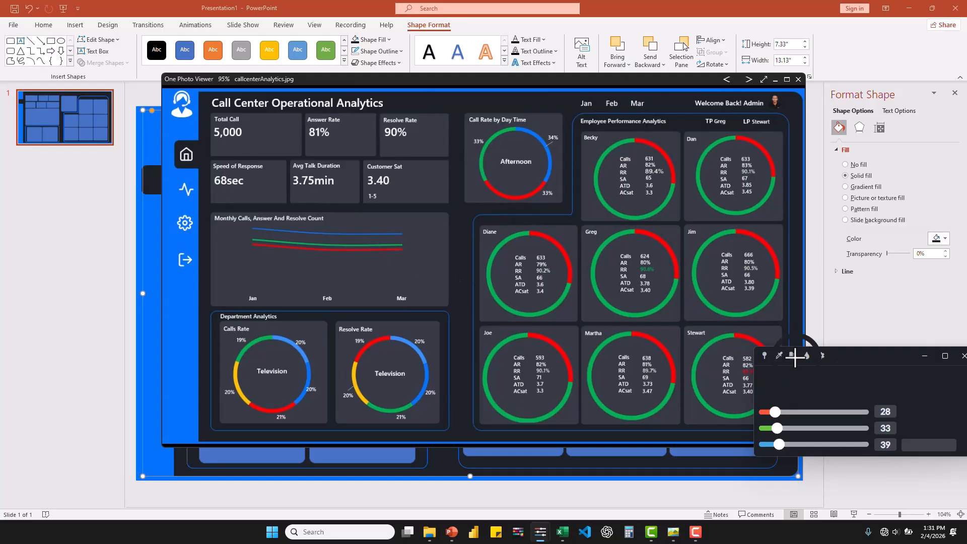
pyautogui.click(451, 532)
# Select the dashboard cards and fill them with the custom dark gray of the reference cards
pyautogui.click(236, 158)
pyautogui.keyDown('ctrl'); pyautogui.click(328, 164); pyautogui.keyUp('ctrl')
pyautogui.keyDown('ctrl'); pyautogui.click(387, 163); pyautogui.keyUp('ctrl')
pyautogui.keyDown('ctrl'); pyautogui.click(386, 206); pyautogui.keyUp('ctrl')
pyautogui.keyDown('ctrl'); pyautogui.click(302, 206); pyautogui.keyUp('ctrl')
pyautogui.keyDown('ctrl'); pyautogui.click(232, 206); pyautogui.keyUp('ctrl')
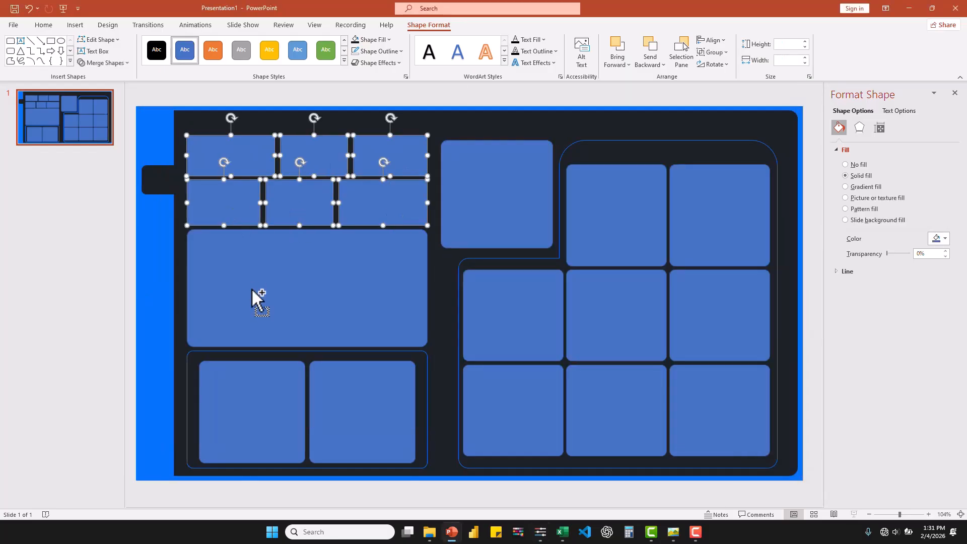
pyautogui.keyDown('ctrl'); pyautogui.click(254, 289); pyautogui.keyUp('ctrl')
pyautogui.hotkey('ctrl', 'z')
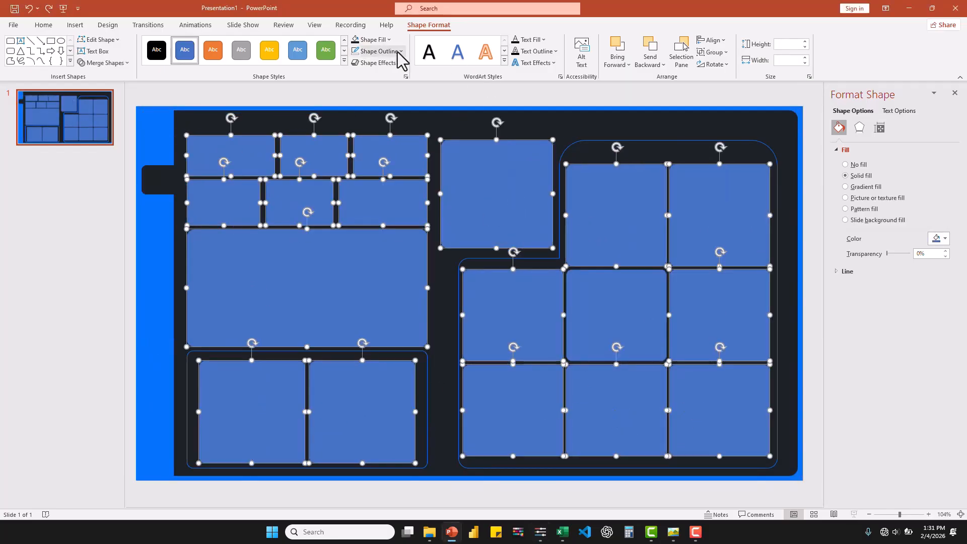
pyautogui.click(388, 39)
pyautogui.click(385, 194)
pyautogui.click(543, 175)
pyautogui.click(442, 264)
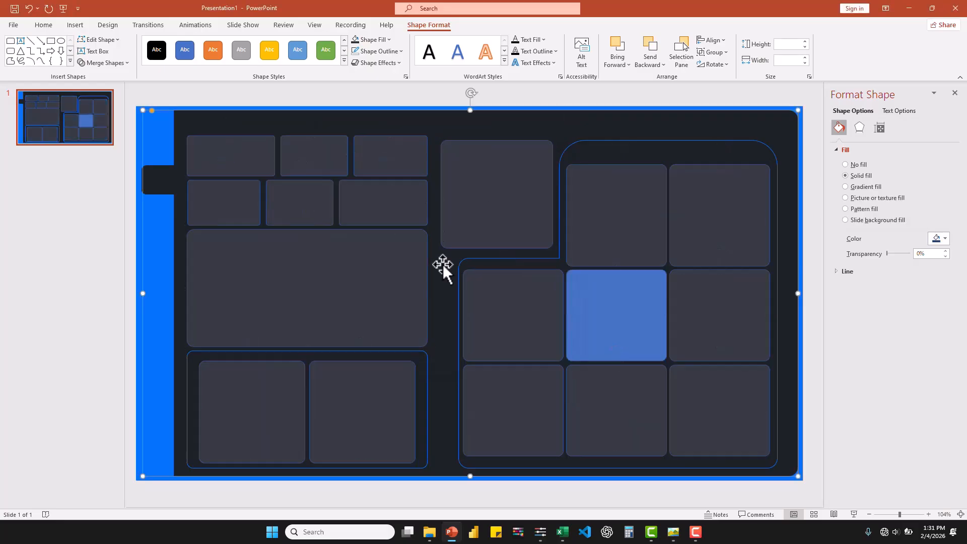
# Fill the remaining blue card in the middle of the L-shaped container with the recent dark gray
pyautogui.click(615, 314)
pyautogui.click(388, 39)
pyautogui.click(357, 162)
# Select all the gray cards and the dark panel, remove their outlines, and compare the layout with the reference image
pyautogui.click(508, 179)
pyautogui.keyDown('ctrl'); pyautogui.click(390, 160); pyautogui.keyUp('ctrl')
pyautogui.keyDown('ctrl'); pyautogui.click(314, 160); pyautogui.keyUp('ctrl')
pyautogui.keyDown('ctrl'); pyautogui.click(224, 204); pyautogui.keyUp('ctrl')
pyautogui.keyDown('ctrl'); pyautogui.click(299, 202); pyautogui.keyUp('ctrl')
pyautogui.keyDown('ctrl'); pyautogui.click(355, 200); pyautogui.keyUp('ctrl')
pyautogui.keyDown('ctrl'); pyautogui.click(347, 282); pyautogui.keyUp('ctrl')
pyautogui.keyDown('ctrl'); pyautogui.click(347, 403); pyautogui.keyUp('ctrl')
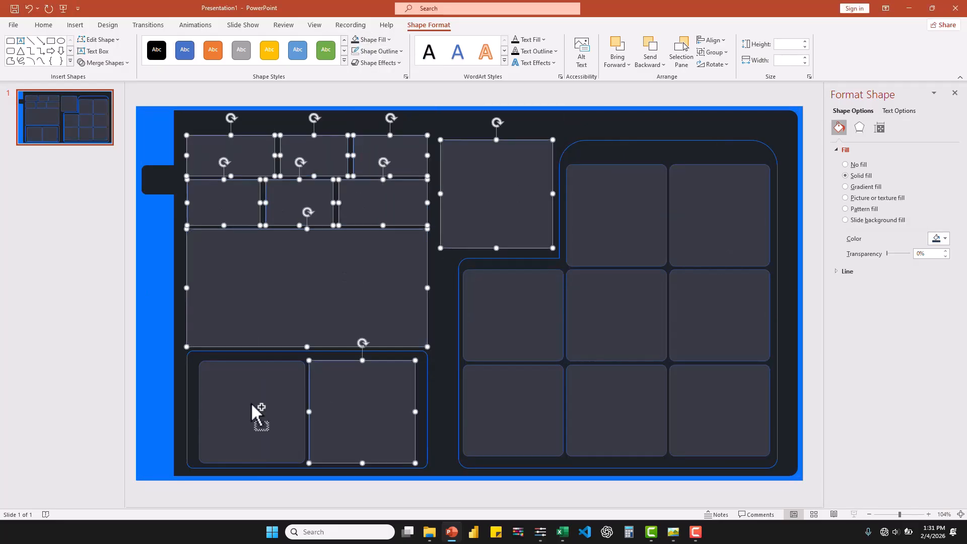
pyautogui.keyDown('ctrl'); pyautogui.click(252, 406); pyautogui.keyUp('ctrl')
pyautogui.keyDown('ctrl'); pyautogui.click(443, 337); pyautogui.keyUp('ctrl')
pyautogui.keyDown('ctrl'); pyautogui.click(504, 308); pyautogui.keyUp('ctrl')
pyautogui.click(398, 51)
pyautogui.click(381, 189)
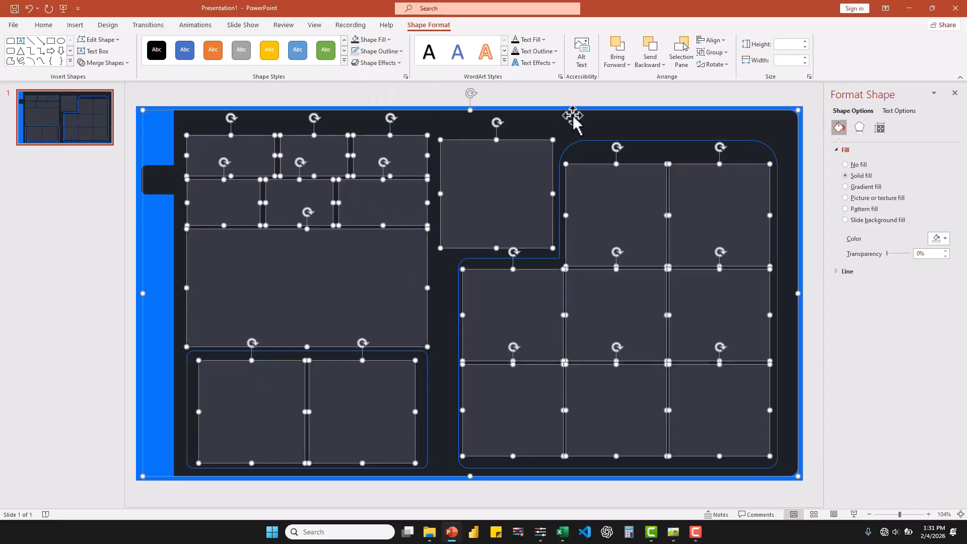
pyautogui.click(531, 125)
pyautogui.click(306, 494)
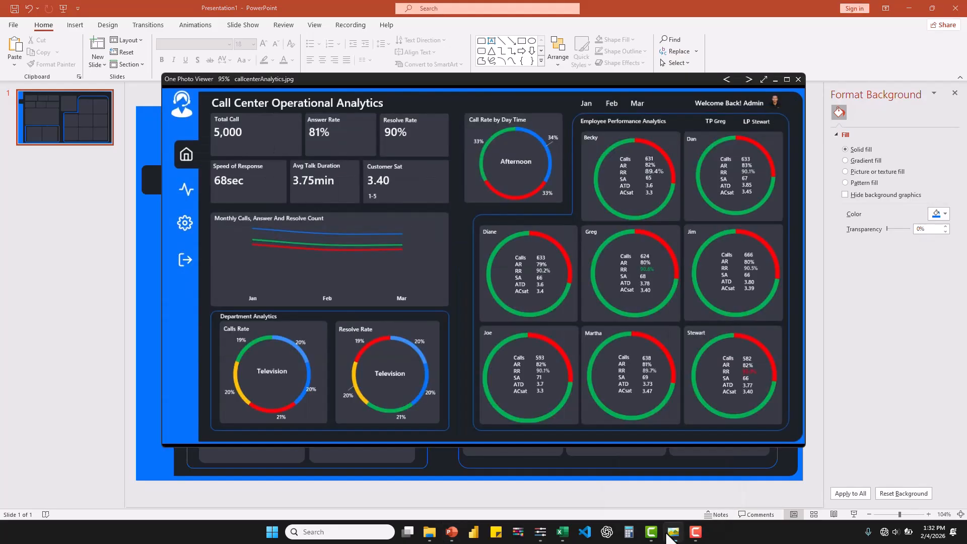
# Export just the current slide to the Desktop as a PNG image named CallCenterAnalytics
pyautogui.click(14, 25)
pyautogui.click(15, 240)
pyautogui.click(168, 213)
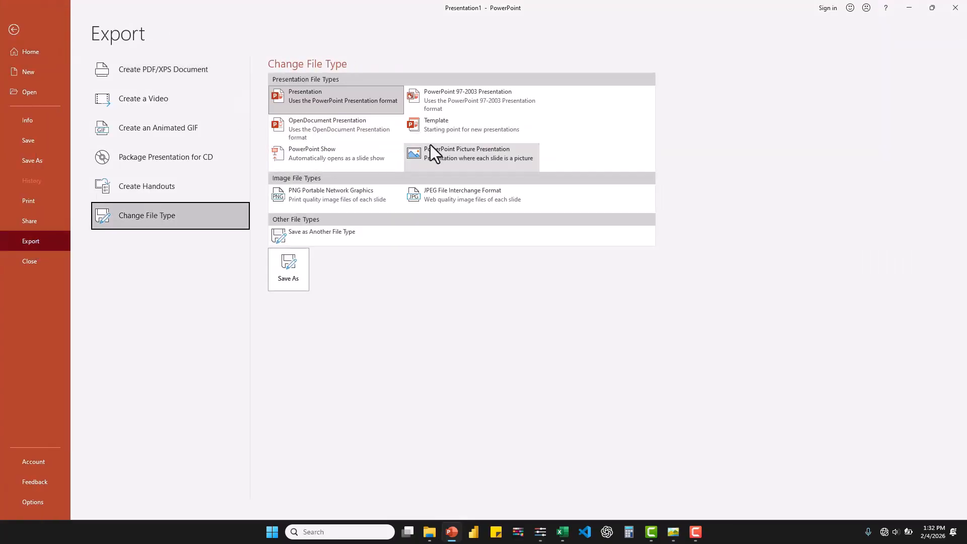
pyautogui.doubleClick(334, 194)
pyautogui.click(42, 98)
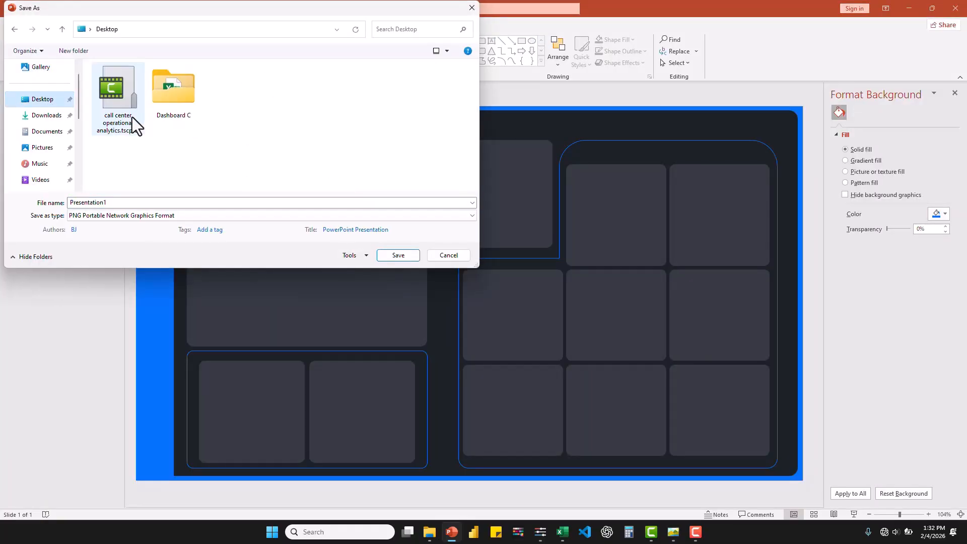
pyautogui.click(198, 202)
pyautogui.write('CallCenter')
pyautogui.write('Analytics')
pyautogui.press('Return')
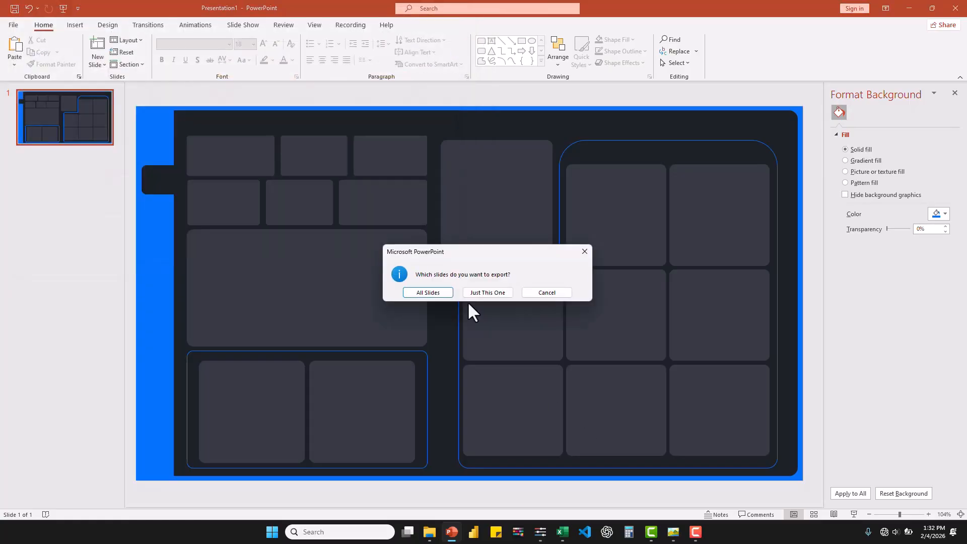
pyautogui.click(493, 292)
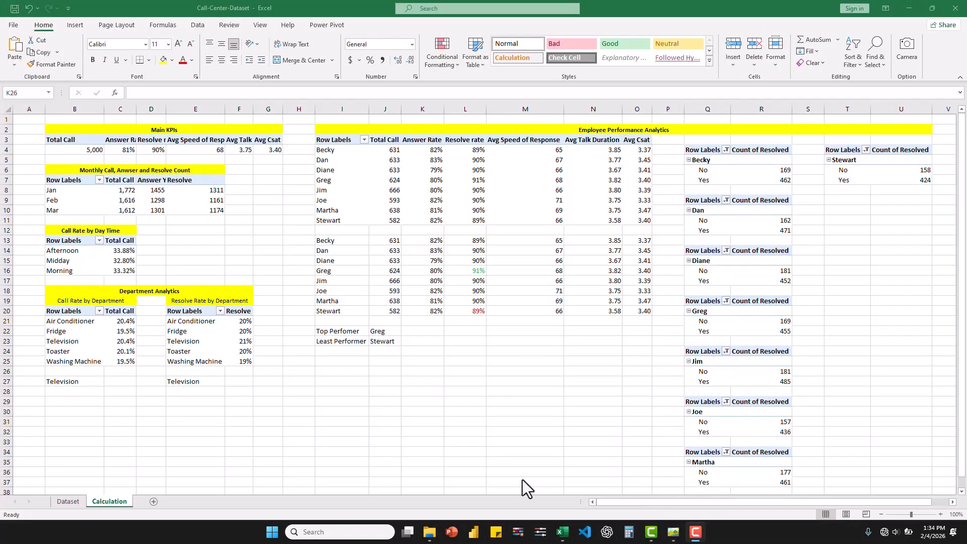
# Add a new worksheet to the Call-Center-Dataset workbook in Excel and name it Dashboard
pyautogui.click(153, 501)
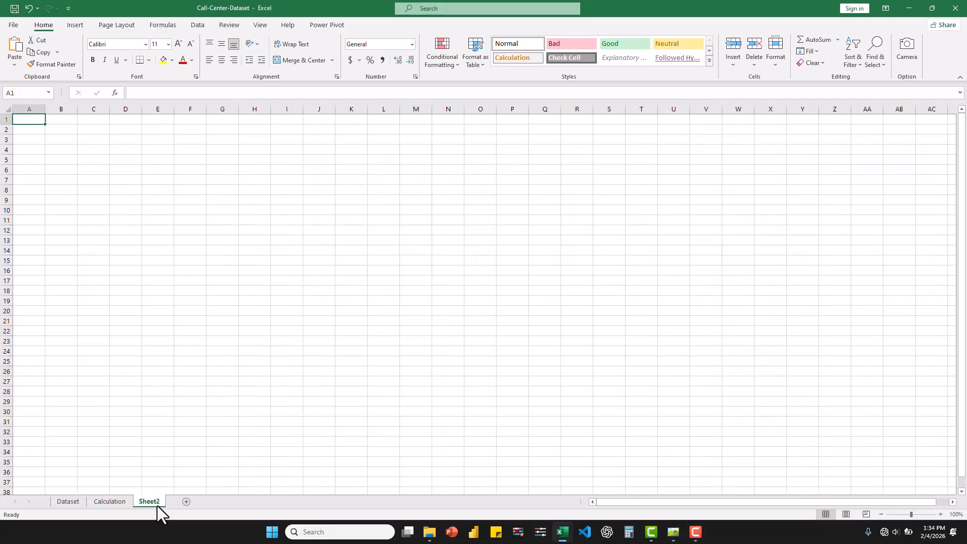
pyautogui.doubleClick(153, 500)
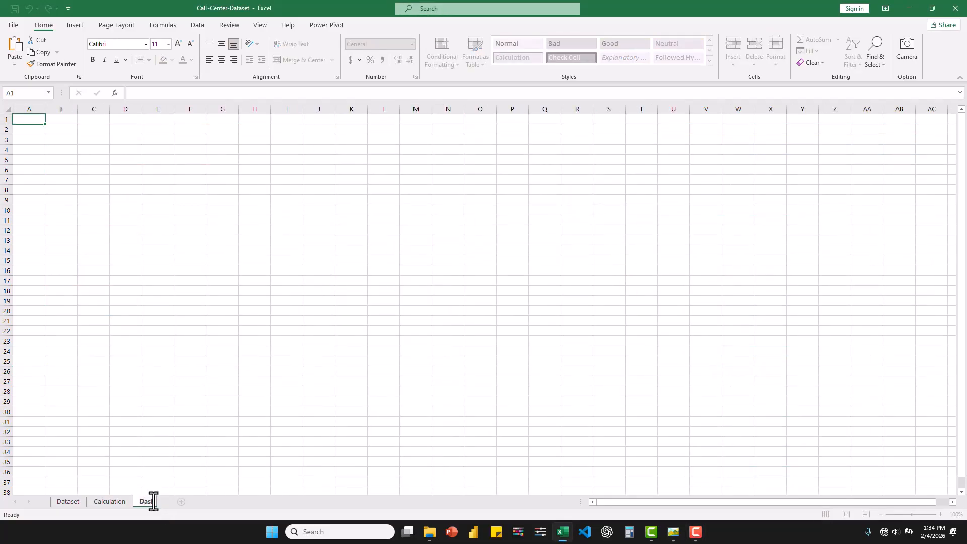
pyautogui.write('Dashboard')
pyautogui.press('Return')
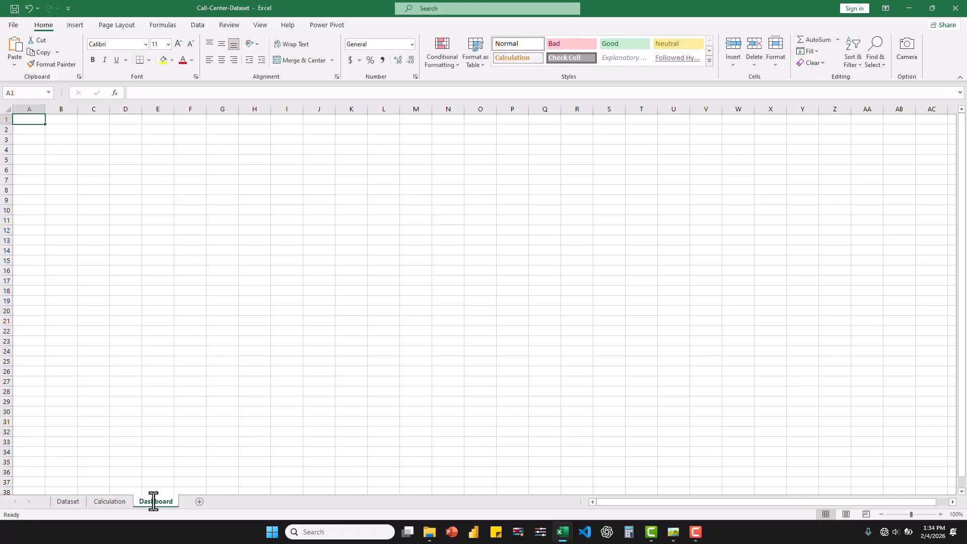
# Hide the gridlines on both the Dashboard and Calculation sheets
pyautogui.click(260, 25)
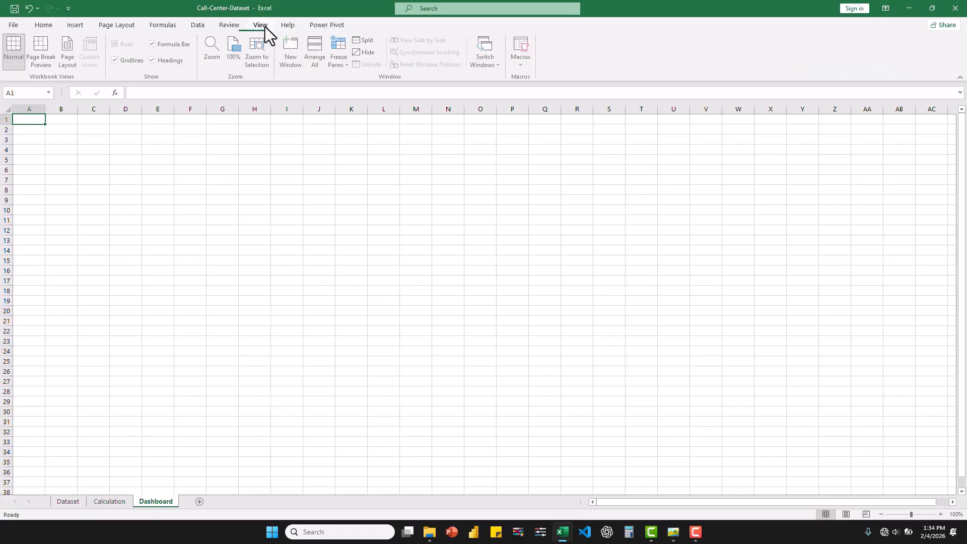
pyautogui.click(117, 59)
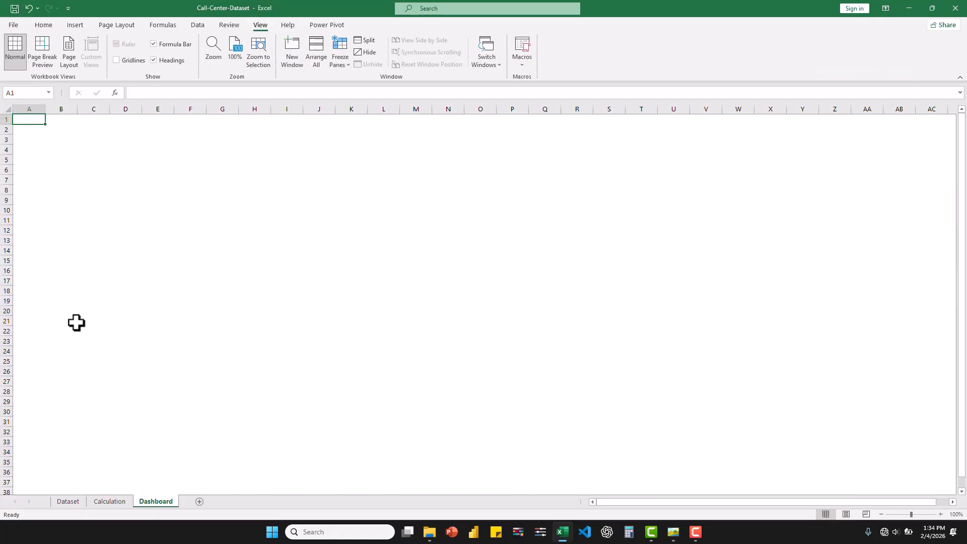
pyautogui.click(109, 502)
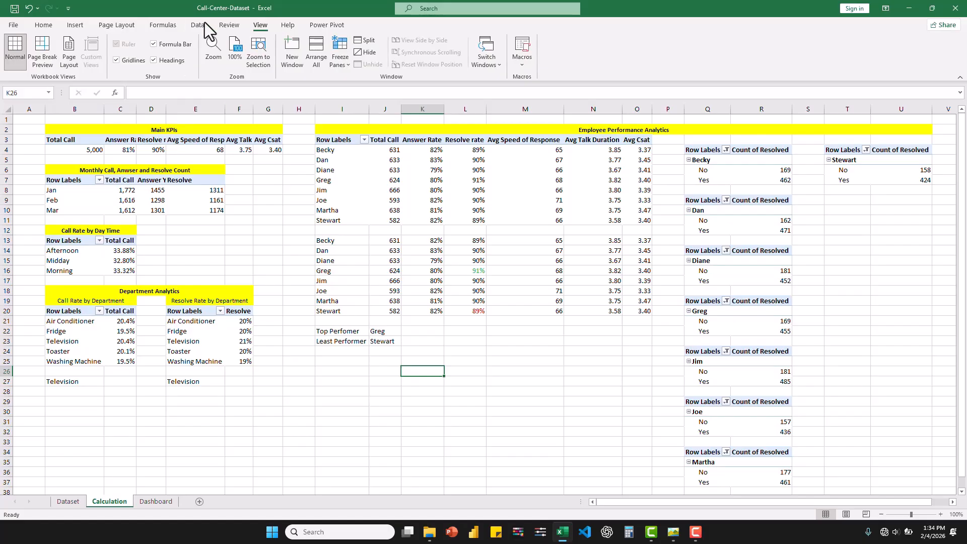
pyautogui.click(133, 60)
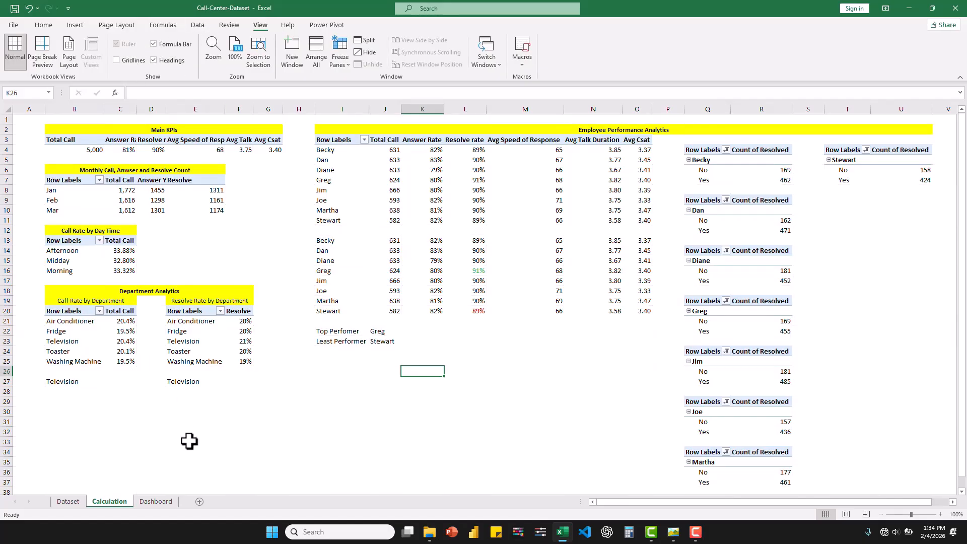
# Insert the exported call center background picture from this device into the Dashboard sheet
pyautogui.click(152, 502)
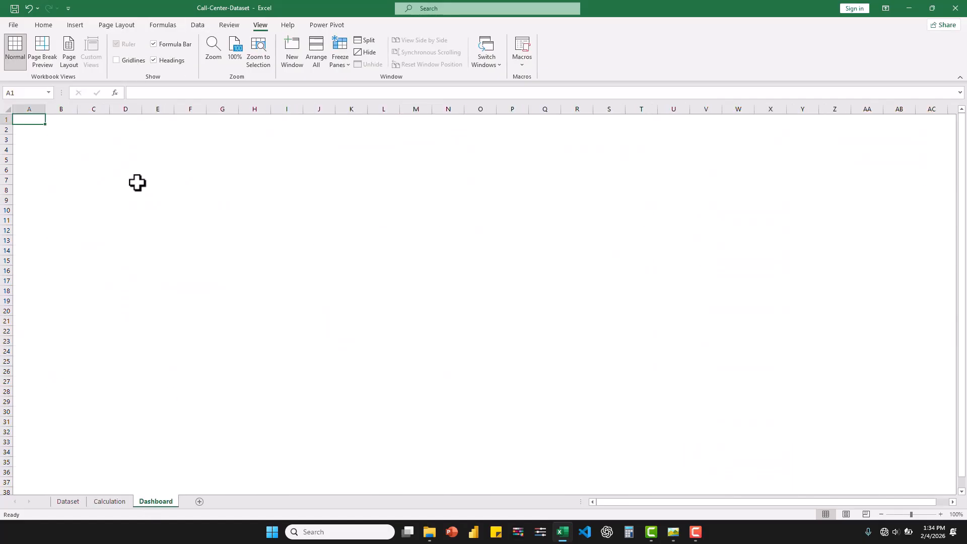
pyautogui.click(77, 26)
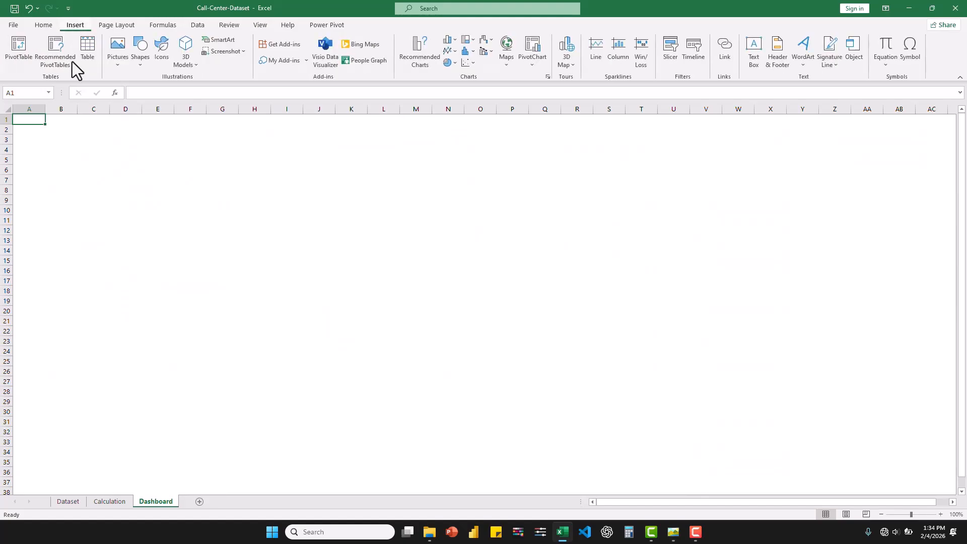
pyautogui.click(124, 66)
pyautogui.click(143, 90)
pyautogui.doubleClick(443, 126)
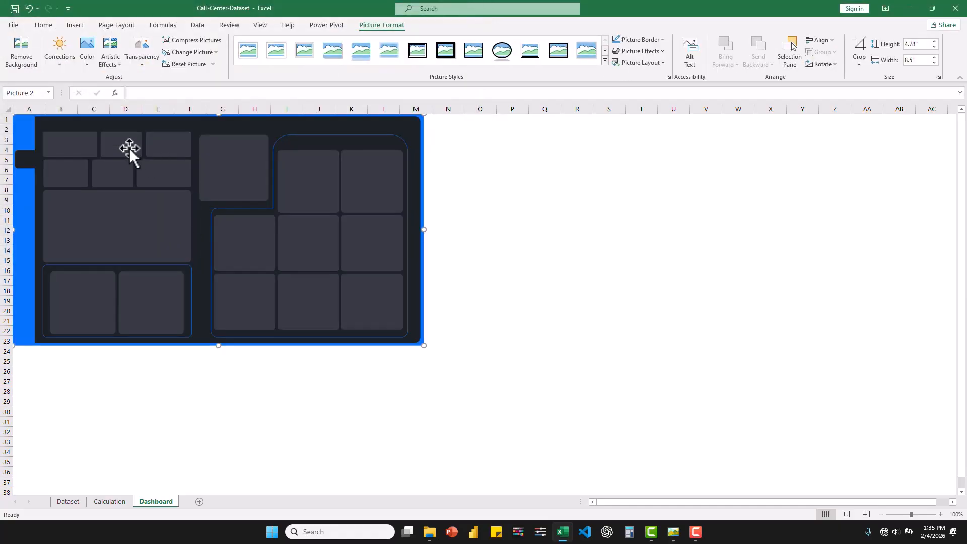
# Move and proportionally enlarge the background picture to span about columns E to X and rows 2 to 37
pyautogui.moveTo(65, 123); pyautogui.dragTo(188, 145)
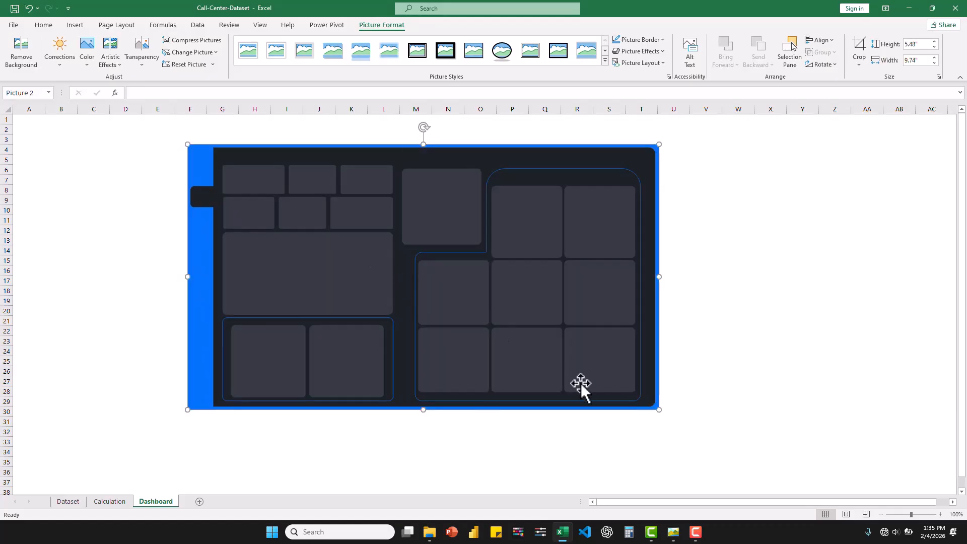
pyautogui.moveTo(657, 411); pyautogui.dragTo(730, 469)
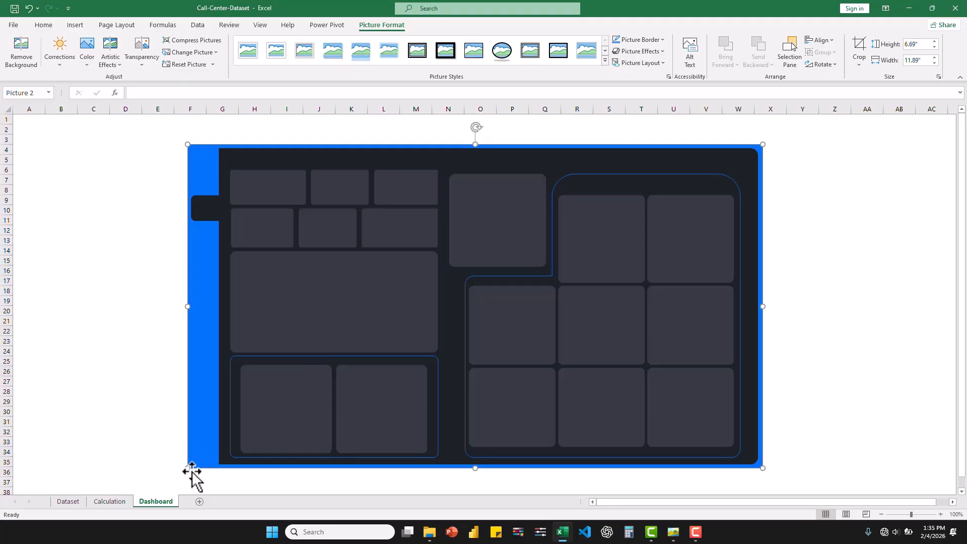
pyautogui.moveTo(185, 468); pyautogui.dragTo(149, 476)
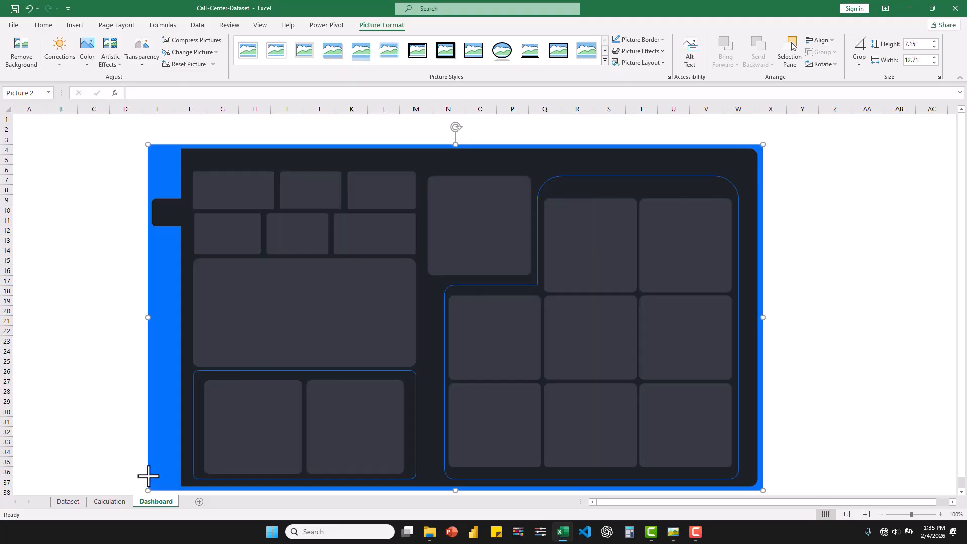
pyautogui.moveTo(445, 376); pyautogui.dragTo(445, 360)
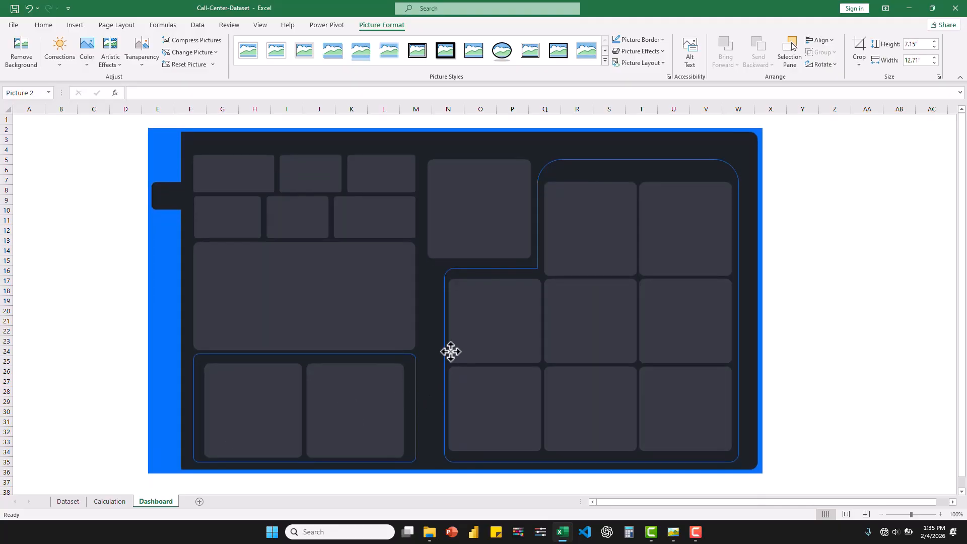
pyautogui.moveTo(763, 473); pyautogui.dragTo(774, 484)
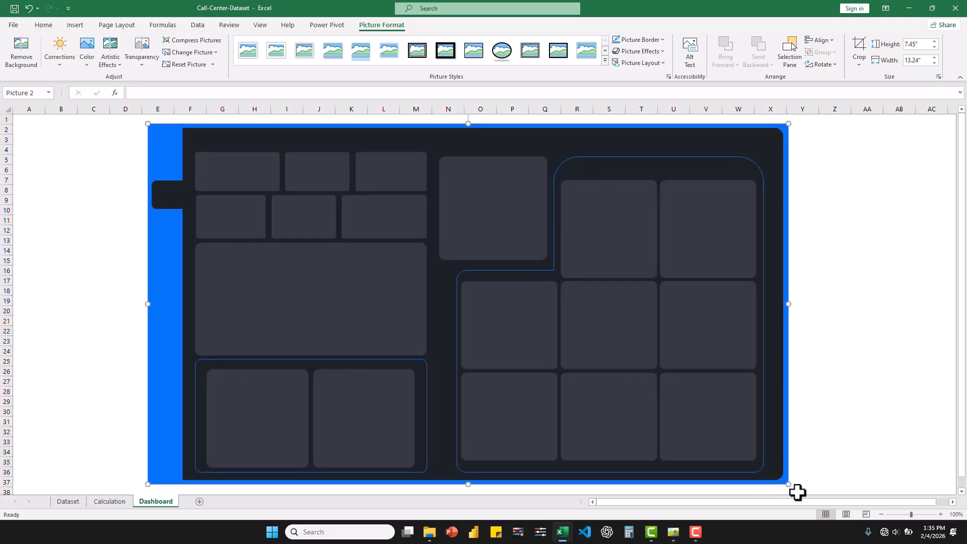
pyautogui.moveTo(785, 485); pyautogui.dragTo(793, 487)
pyautogui.click(82, 289)
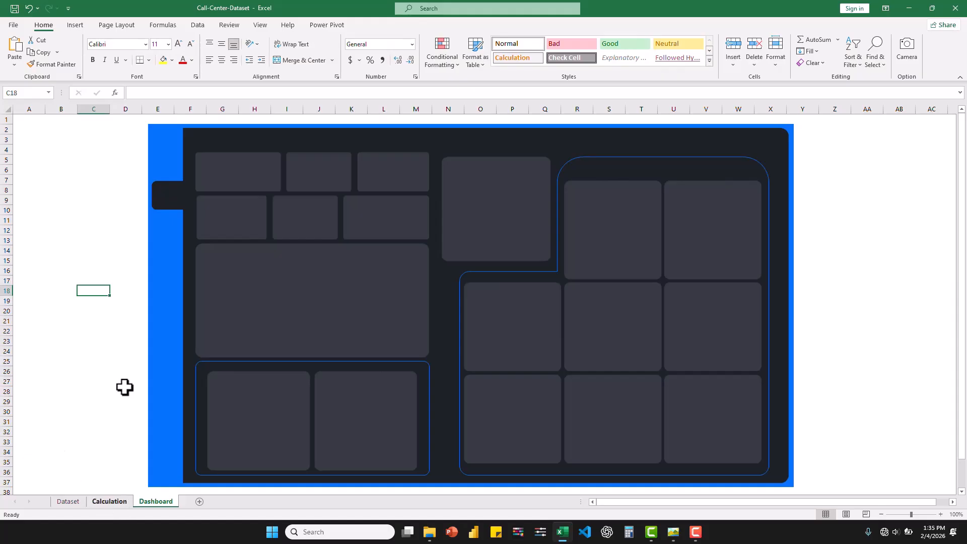
# In cell B5 of the Calculation sheet, retrieve the pivot's total call with =GETPIVOTDATA("[Measures].[Total Call]",$B$3)
pyautogui.click(115, 501)
pyautogui.click(95, 159)
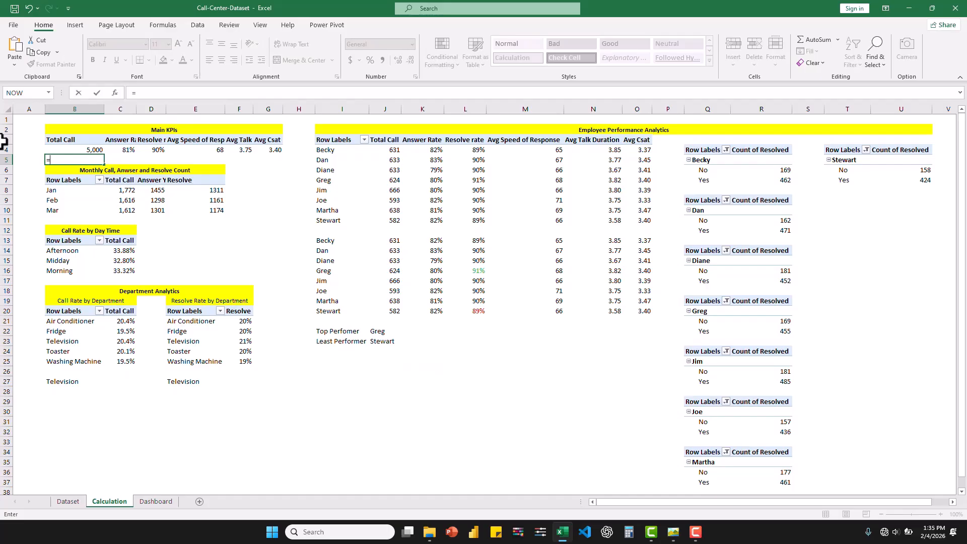
pyautogui.click(92, 148)
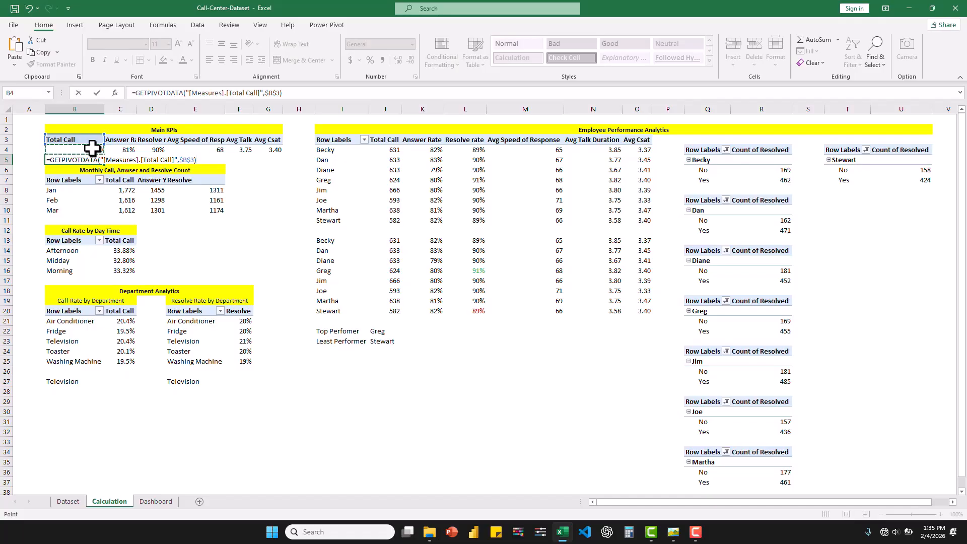
pyautogui.press('Return')
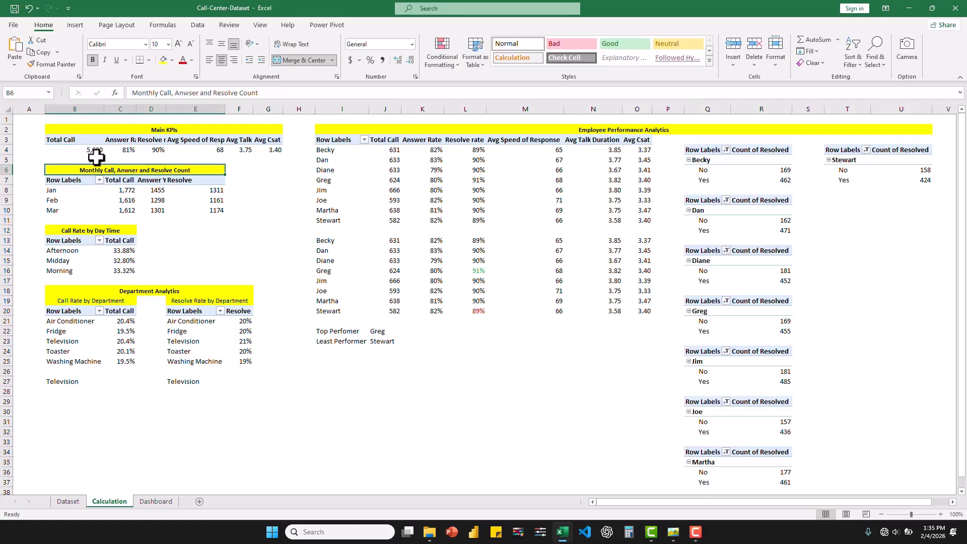
pyautogui.click(96, 158)
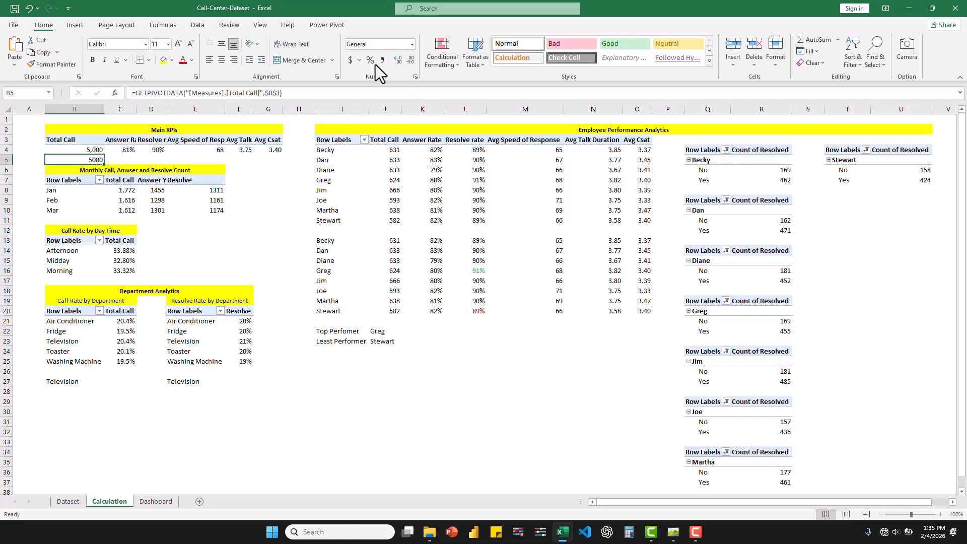
# Format cell B5 as a Number with the 1000 separator and zero decimal places
pyautogui.click(415, 76)
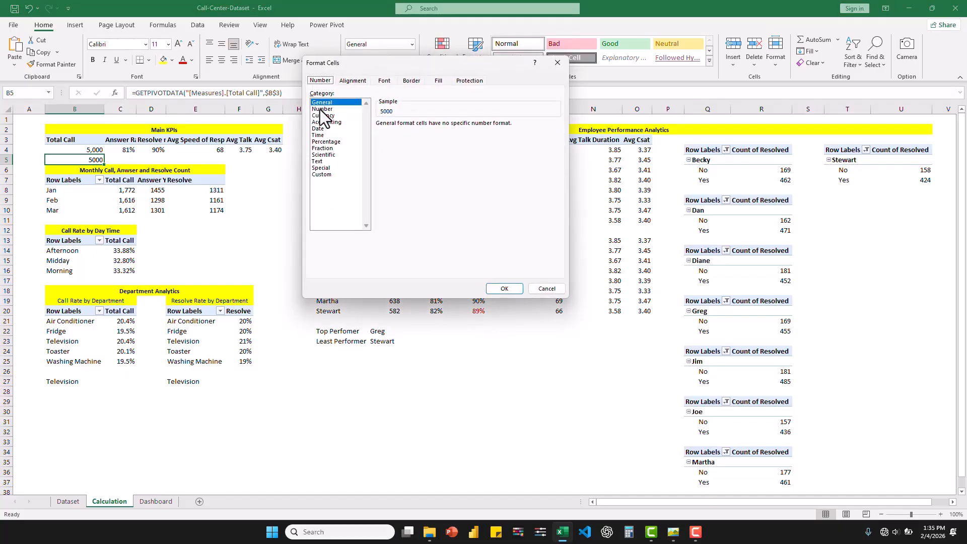
pyautogui.click(322, 110)
pyautogui.click(380, 137)
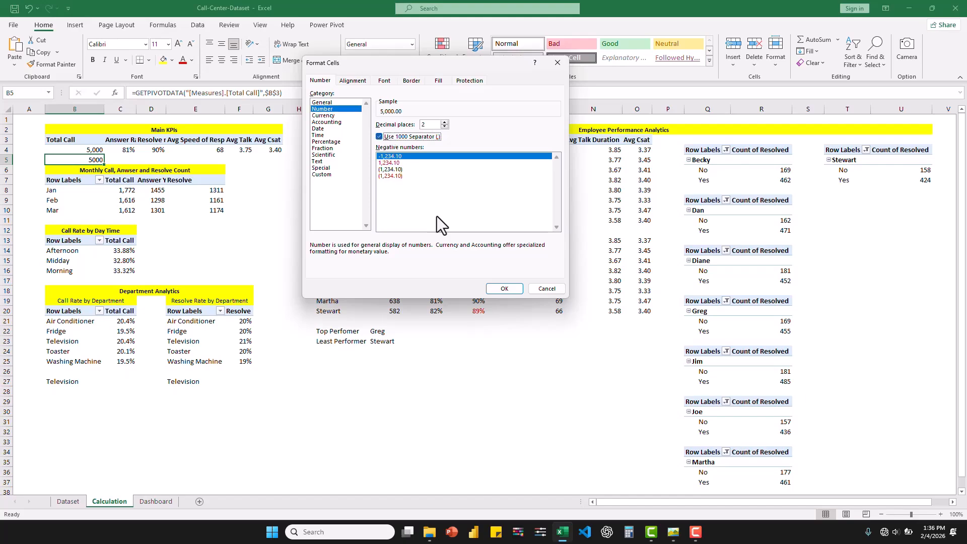
pyautogui.click(445, 126)
pyautogui.click(445, 126)
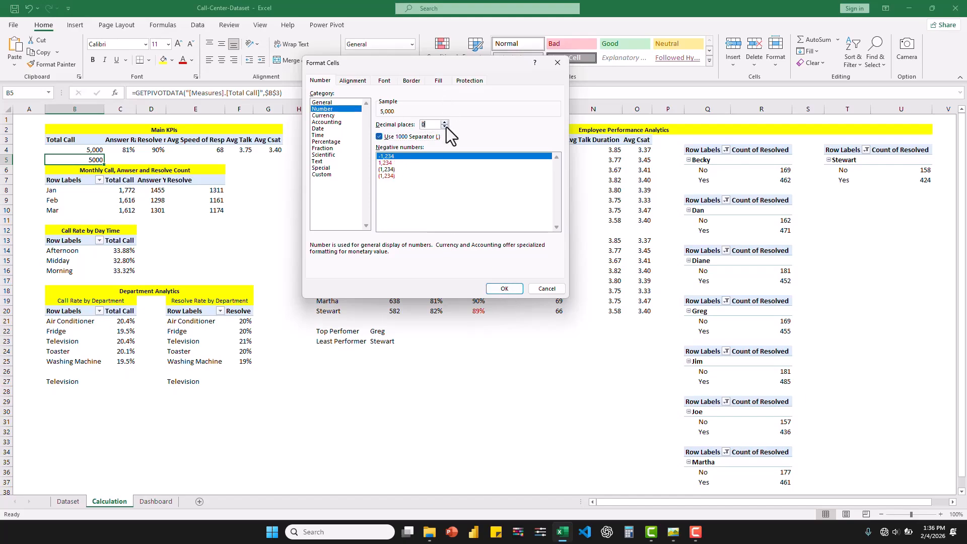
pyautogui.click(505, 289)
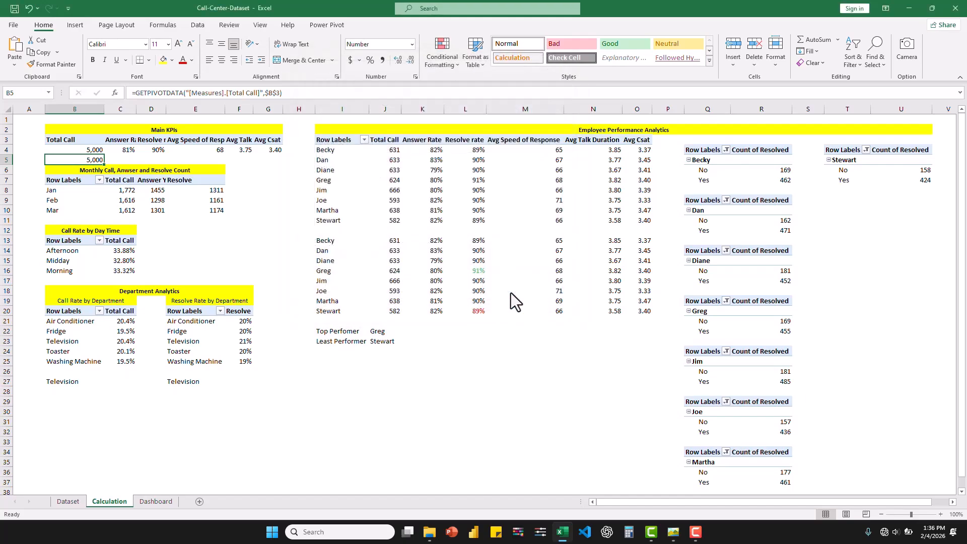
# Link cells C5 and D5 to the Main KPIs pivot's answer rate in C4 and resolve rate in D4
pyautogui.click(123, 159)
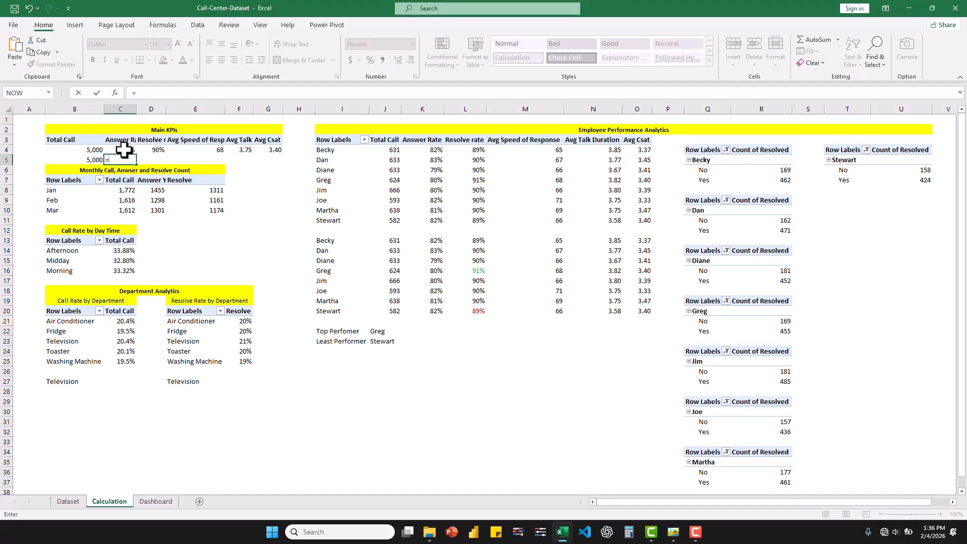
pyautogui.click(124, 149)
pyautogui.press('Tab')
pyautogui.write('=')
pyautogui.click(156, 150)
pyautogui.press('Tab')
# Link cell E5 to the pivot's average speed of response in E4 and show it without decimals
pyautogui.write('=')
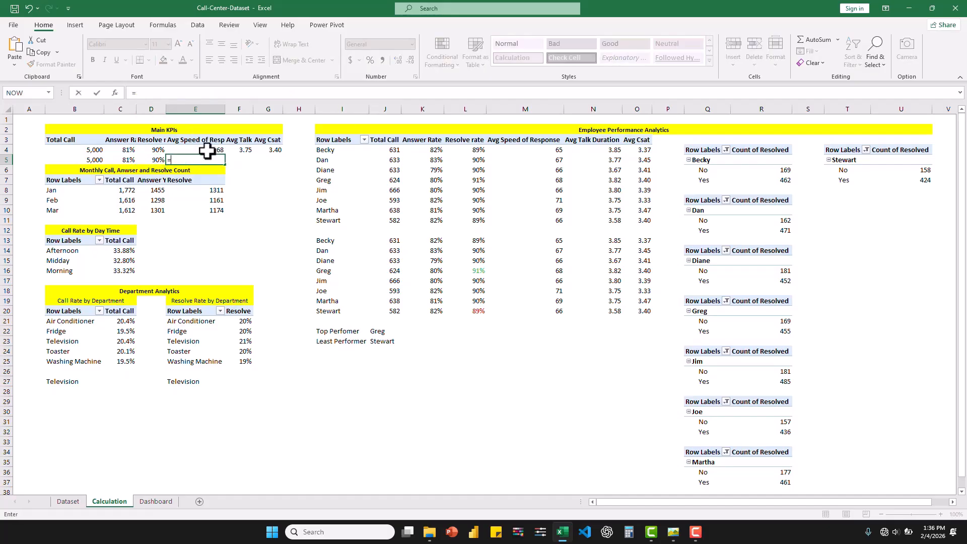
pyautogui.click(208, 150)
pyautogui.press('Return')
pyautogui.click(203, 160)
pyautogui.click(409, 61)
# In cell F5, enter =GETPIVOTDATA("[Measures].[Avg Talk Duration]",$B$3) and reduce the display to two decimals
pyautogui.click(246, 159)
pyautogui.write('=')
pyautogui.click(242, 150)
pyautogui.press('Return')
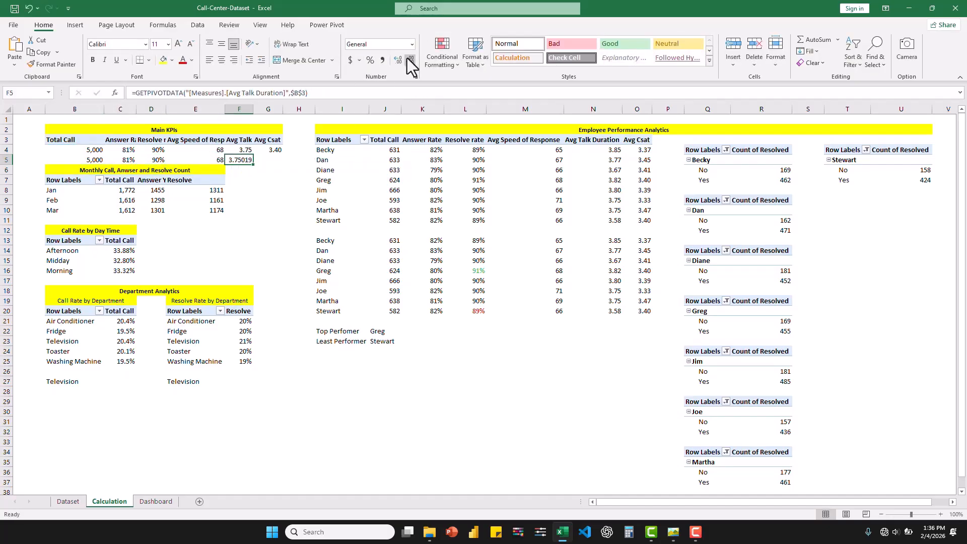
pyautogui.click(409, 61)
# In cell G5, enter =GETPIVOTDATA("[Measures].[Avg Csat]",$B$3) and reduce the display to two decimals
pyautogui.click(270, 159)
pyautogui.write('=')
pyautogui.click(270, 149)
pyautogui.press('Return')
pyautogui.click(410, 61)
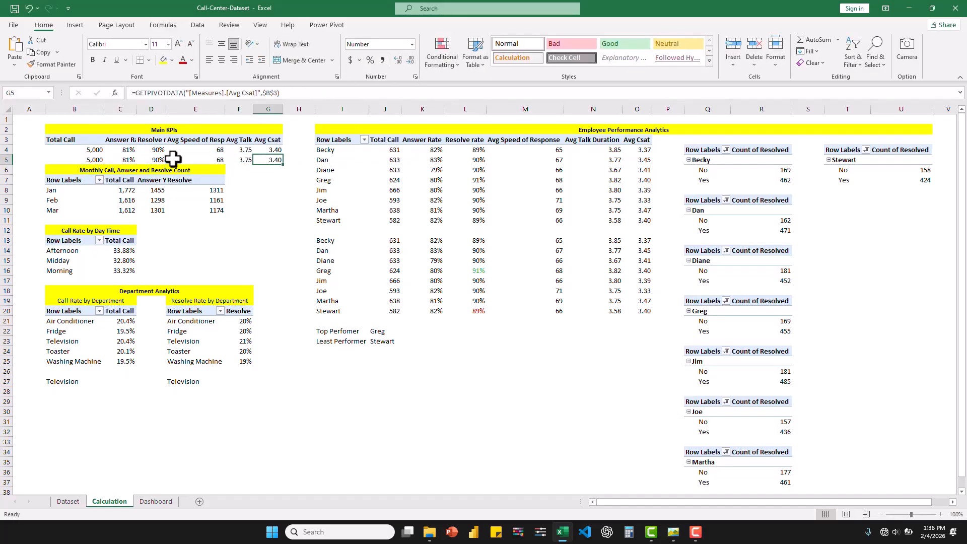
# On the Dashboard sheet, add a text box reading "Total call" near the top of the first KPI card
pyautogui.click(169, 502)
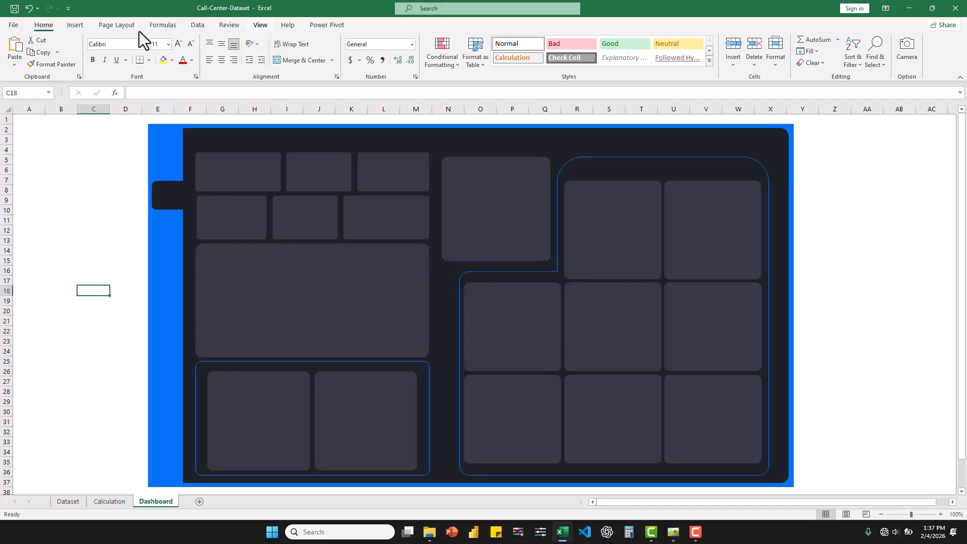
pyautogui.click(79, 26)
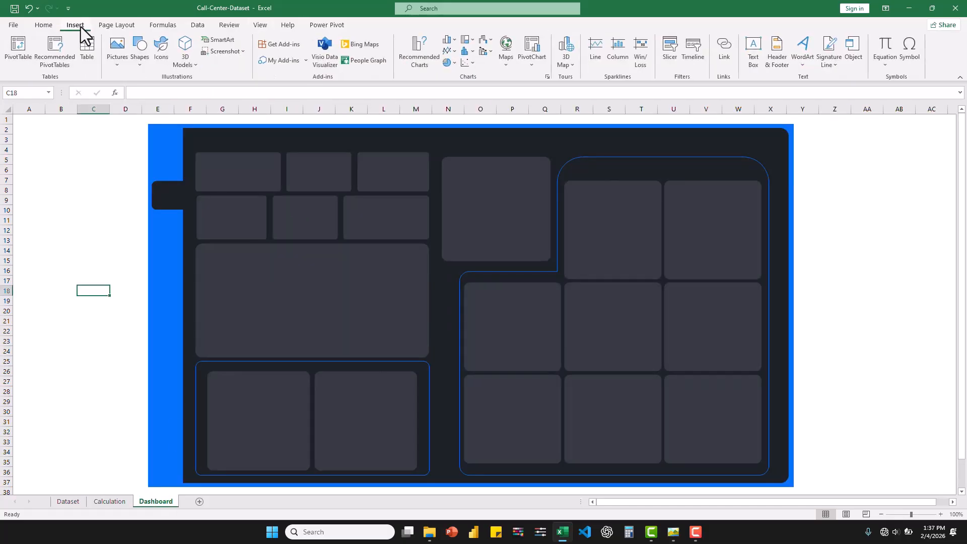
pyautogui.click(754, 50)
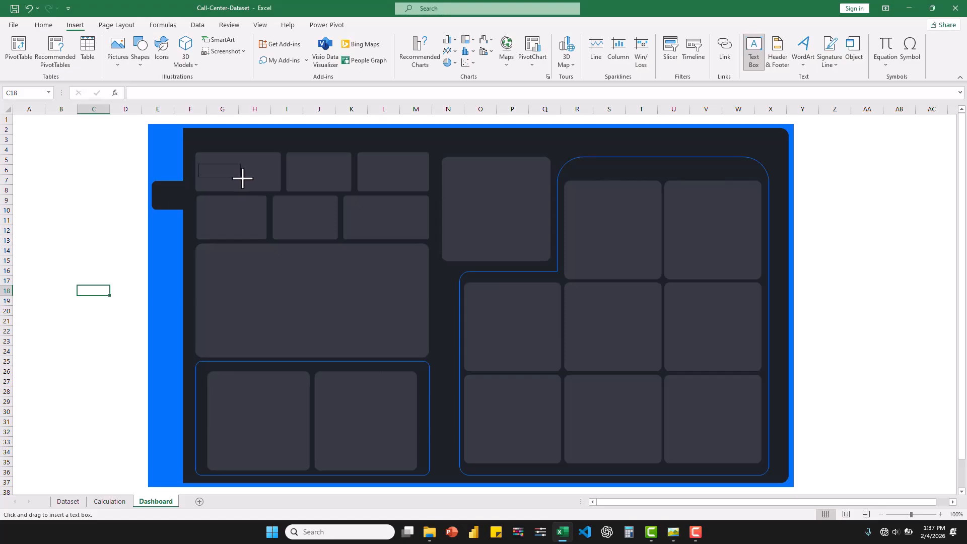
pyautogui.moveTo(243, 177); pyautogui.dragTo(244, 179)
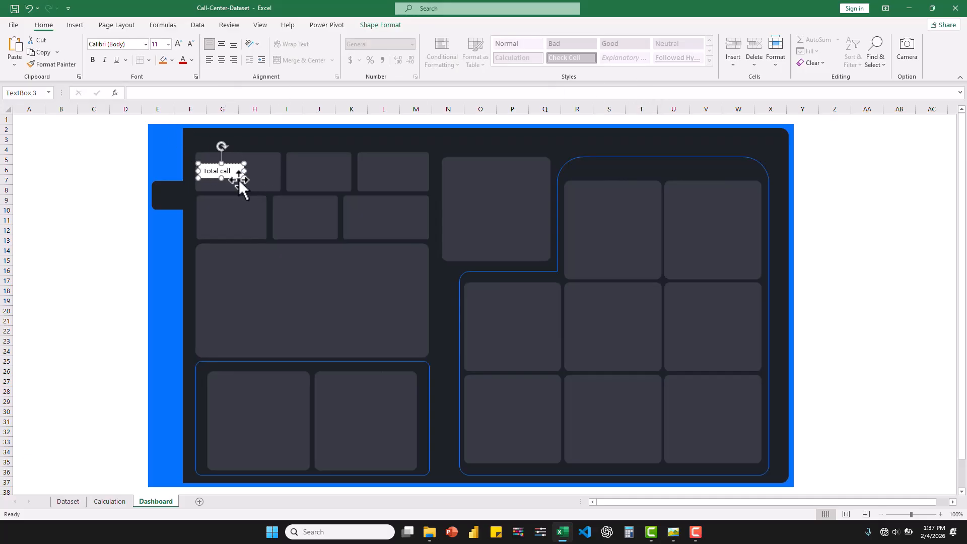
pyautogui.moveTo(239, 179); pyautogui.dragTo(237, 171)
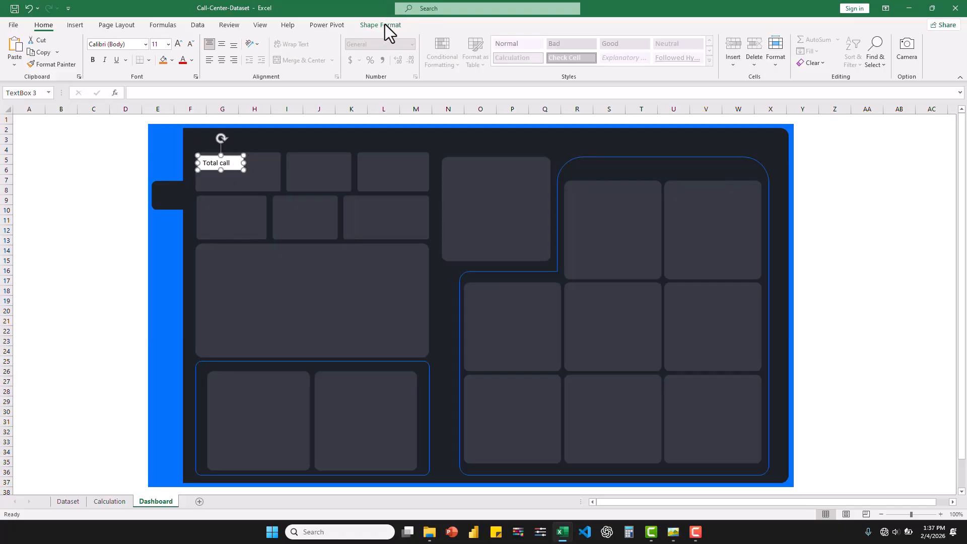
# Set the "Total call" text box's shape fill to No fill
pyautogui.rightClick(231, 170)
pyautogui.click(288, 416)
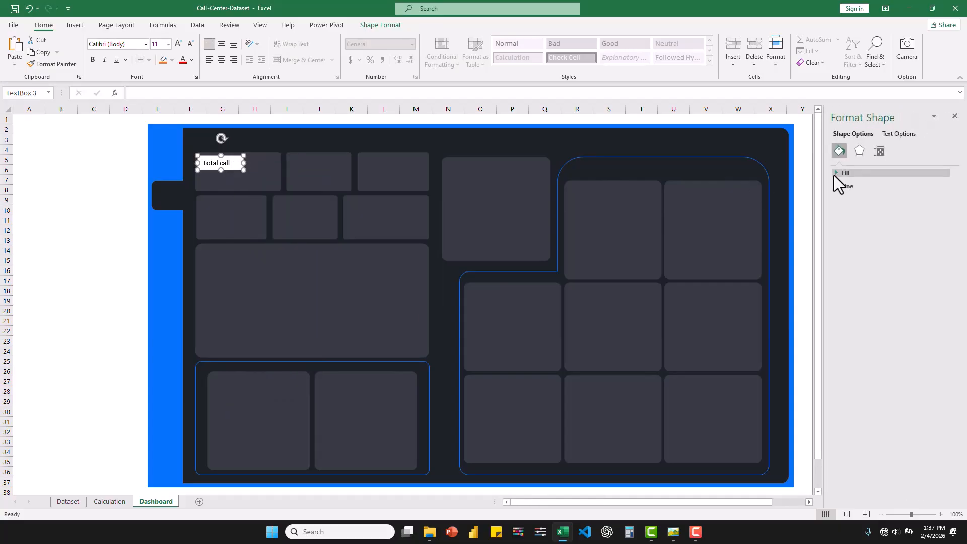
pyautogui.click(835, 173)
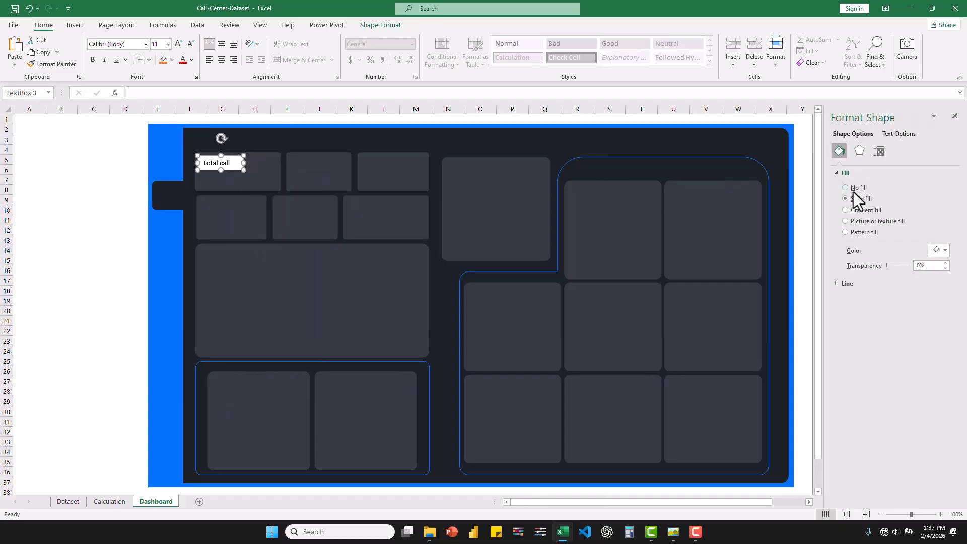
pyautogui.click(853, 190)
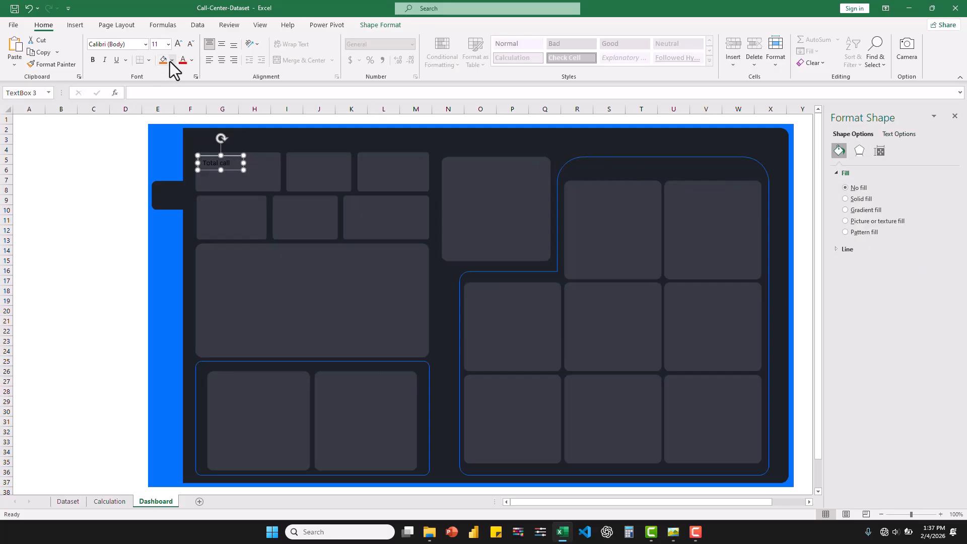
# Change the font color of the "Total call" text to white
pyautogui.click(191, 60)
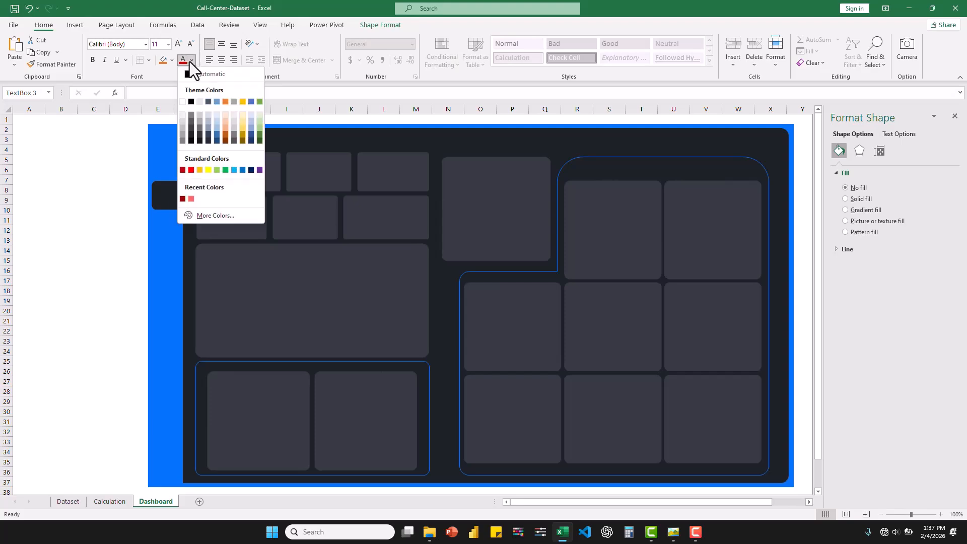
pyautogui.click(280, 175)
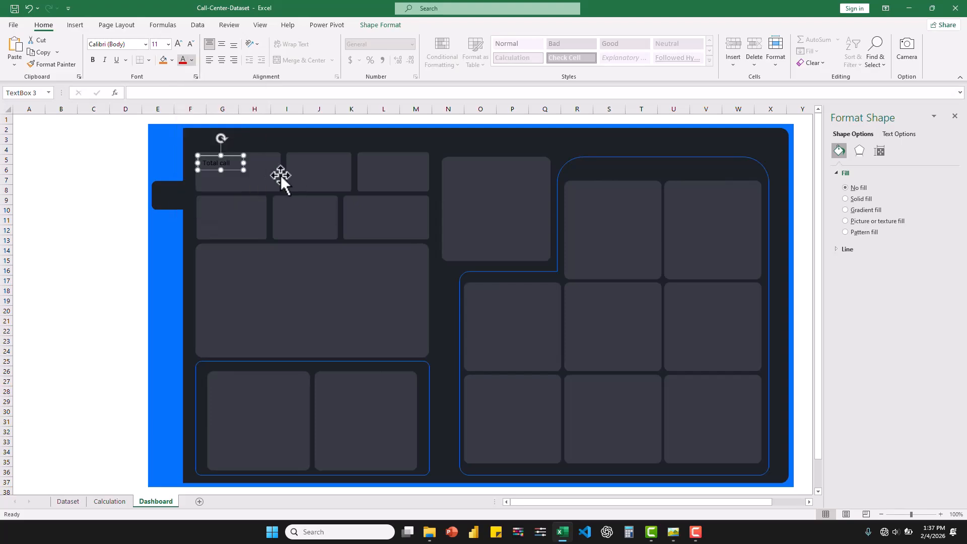
pyautogui.tripleClick(216, 166)
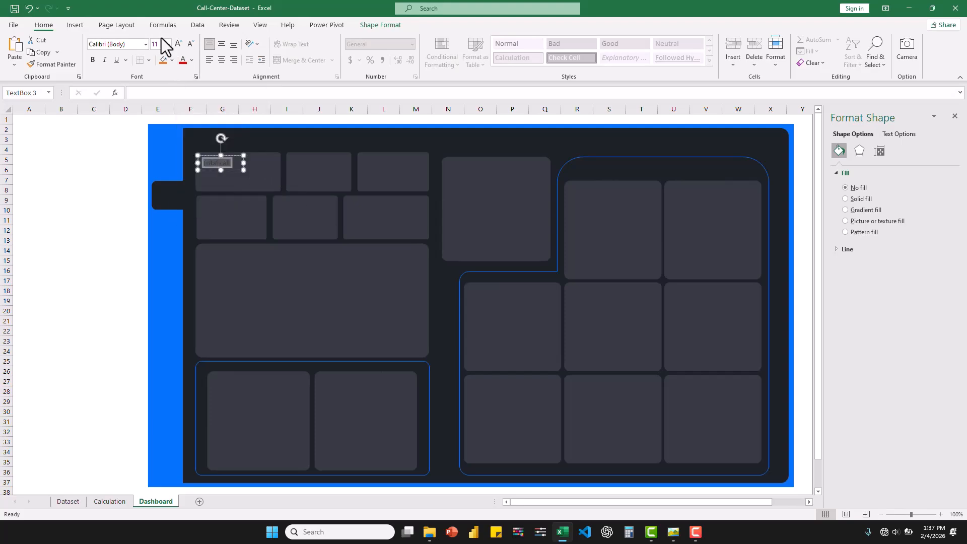
pyautogui.click(190, 59)
pyautogui.click(185, 104)
pyautogui.click(241, 186)
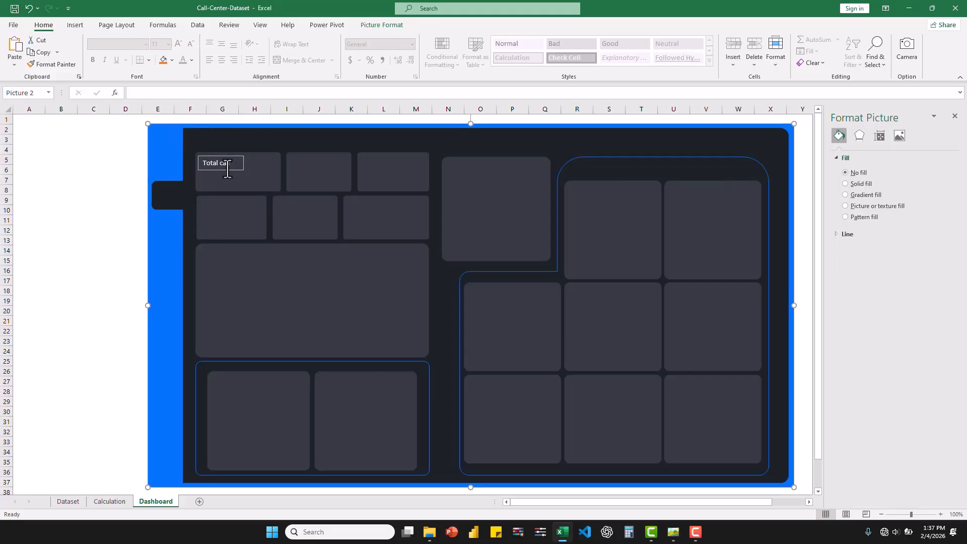
# Remove the "Total call" text box's outline by setting it to No line
pyautogui.click(229, 168)
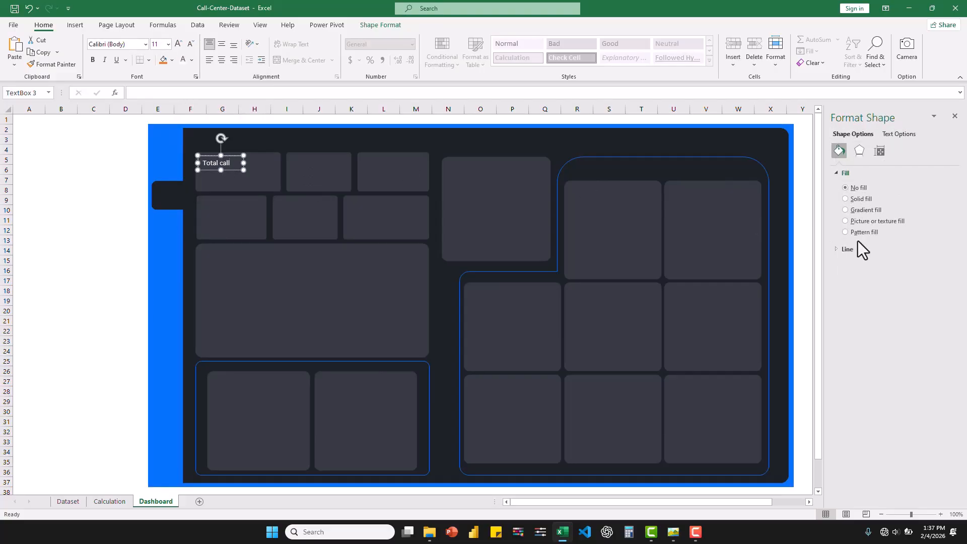
pyautogui.click(835, 249)
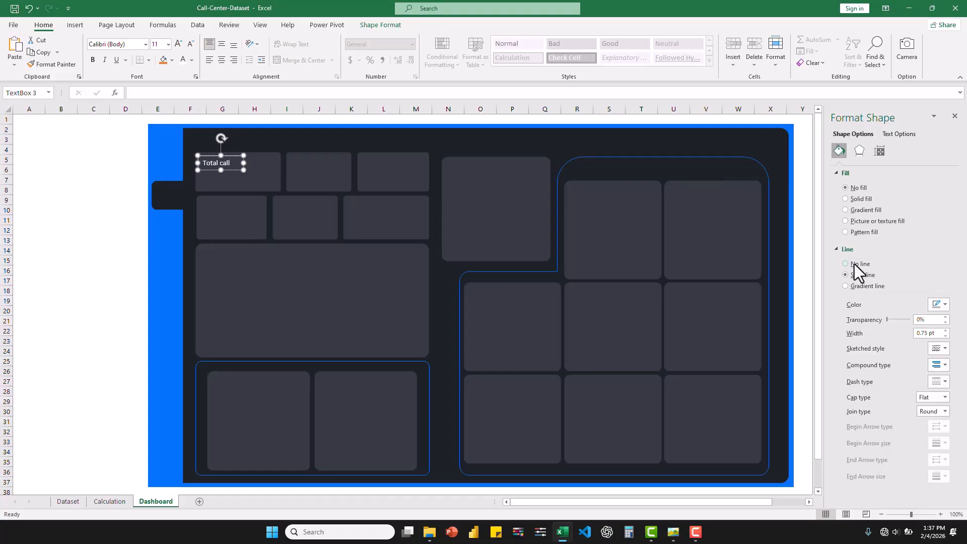
pyautogui.click(854, 264)
pyautogui.click(395, 172)
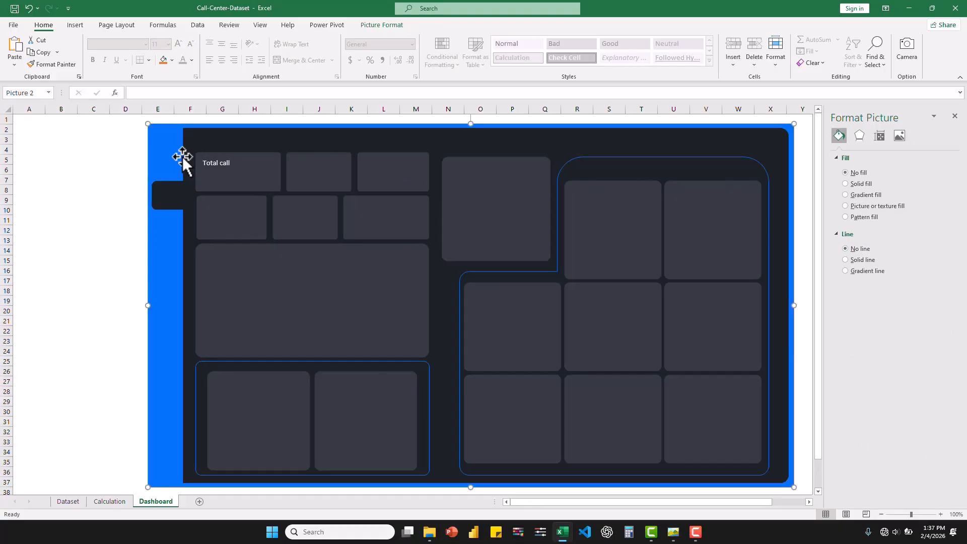
# Nudge the "Total call" label into the card's upper-left corner and set its font to Segoe UI Semibold
pyautogui.click(228, 168)
pyautogui.moveTo(231, 171); pyautogui.dragTo(228, 167)
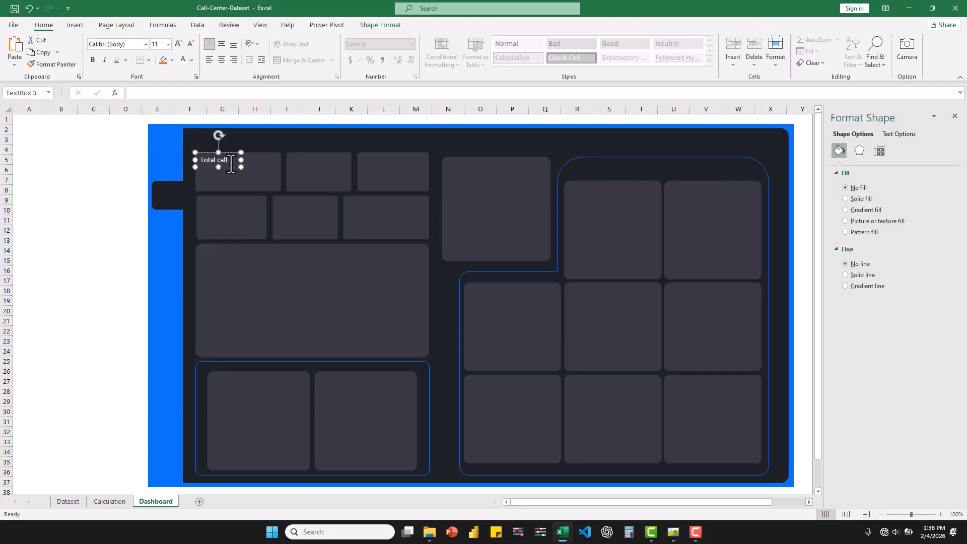
pyautogui.tripleClick(231, 164)
pyautogui.click(145, 45)
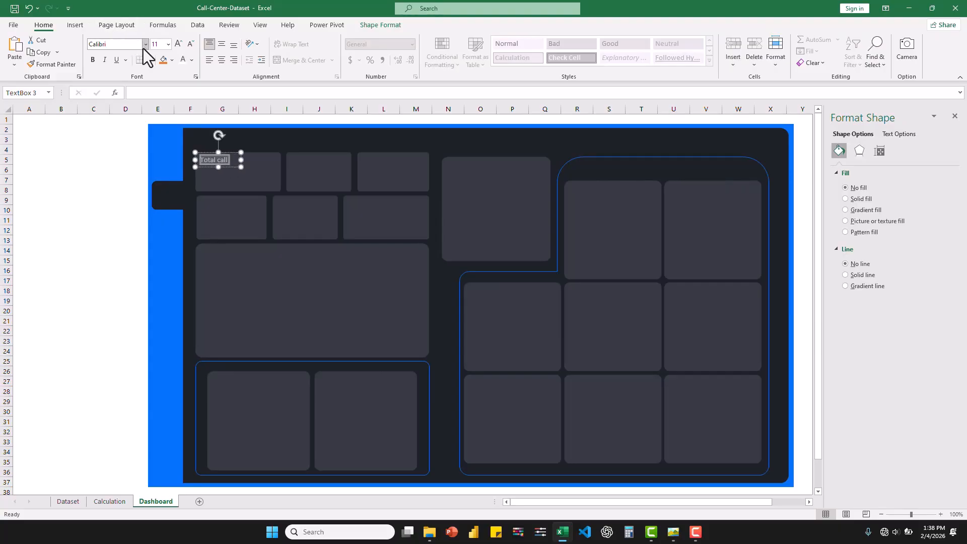
pyautogui.scroll(-20, 114, 315)
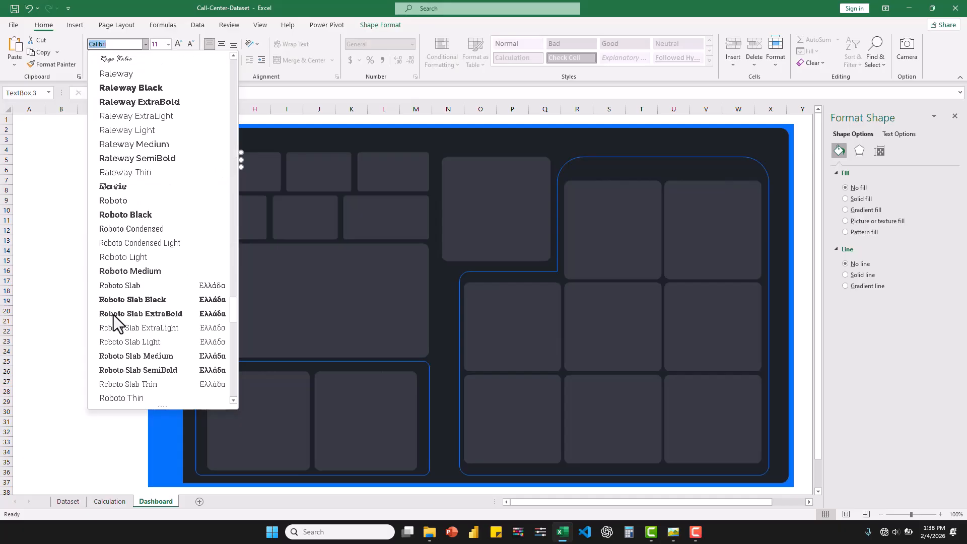
pyautogui.scroll(10, 113, 315)
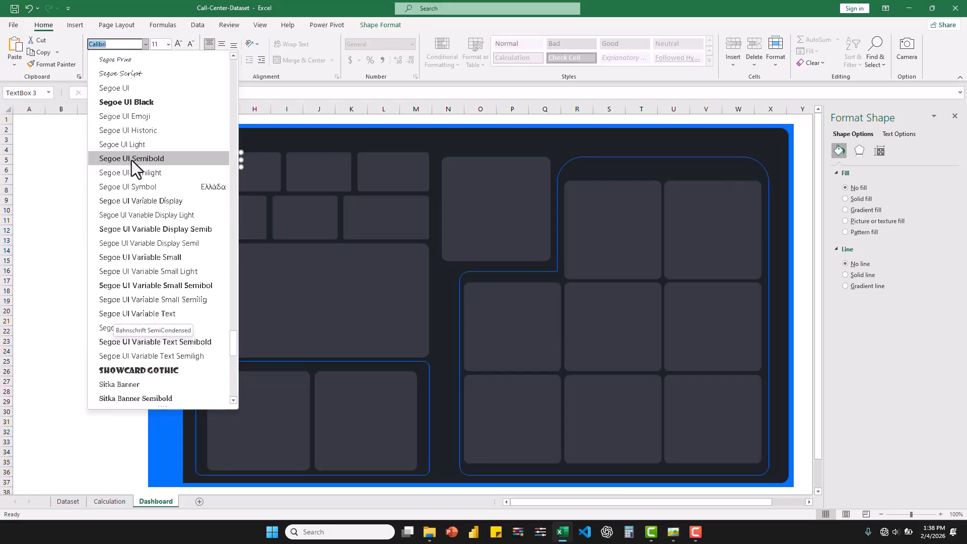
pyautogui.press('Escape')
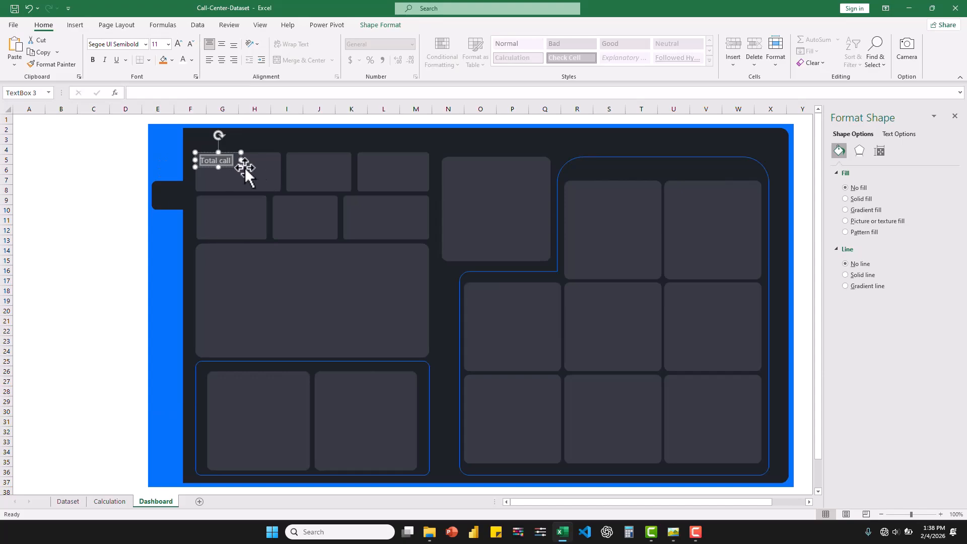
pyautogui.click(235, 167)
pyautogui.click(277, 170)
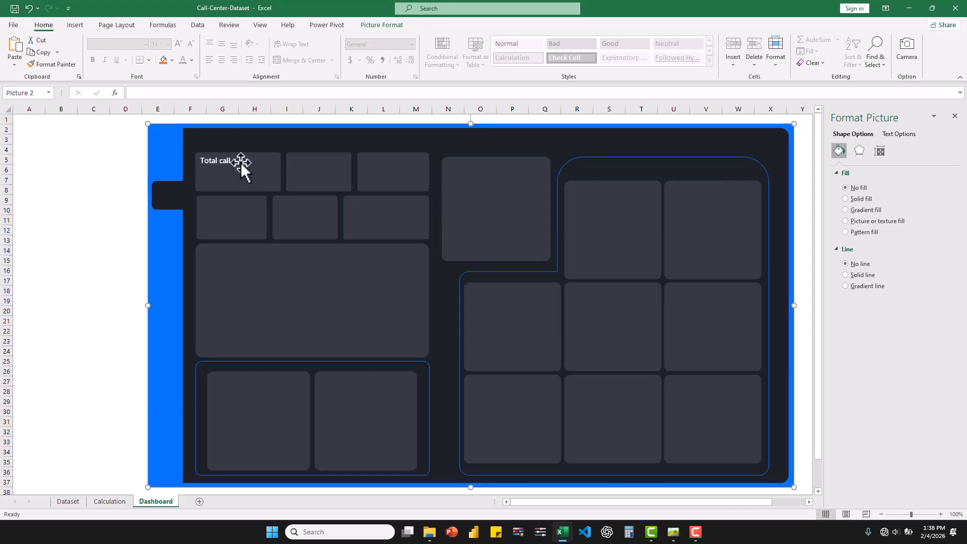
# Check the reference dashboard picture, duplicate the "Total call" label into the second KPI card, and change its text to "Answer Rate"
pyautogui.click(222, 164)
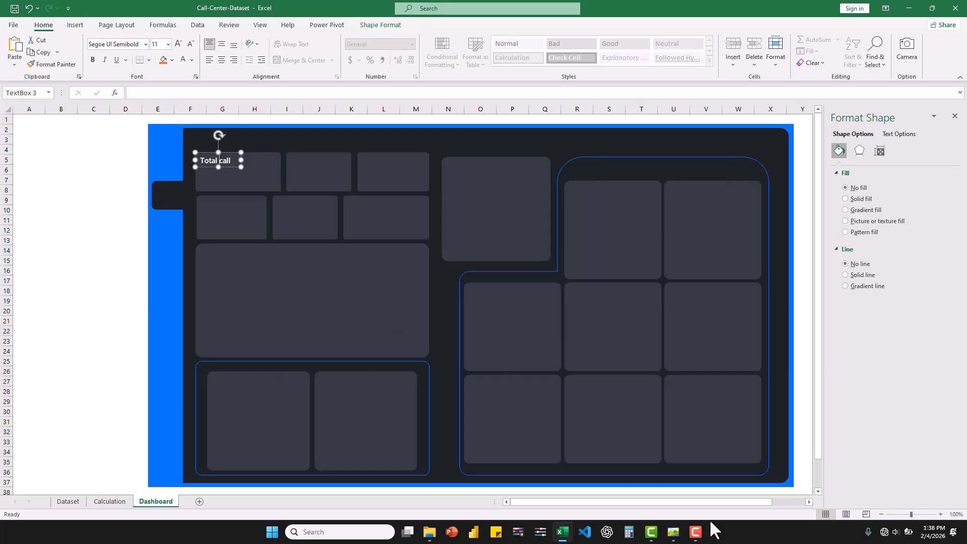
pyautogui.click(675, 533)
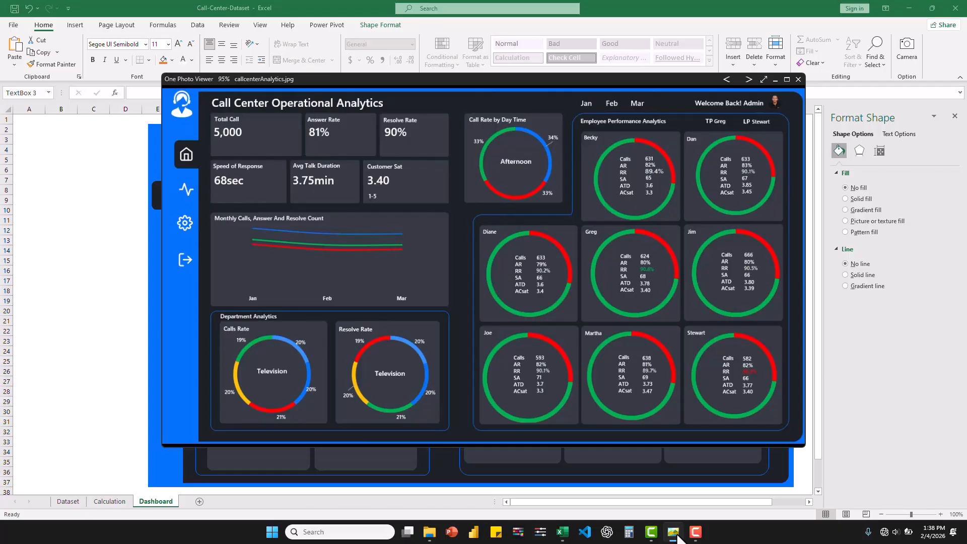
pyautogui.click(675, 533)
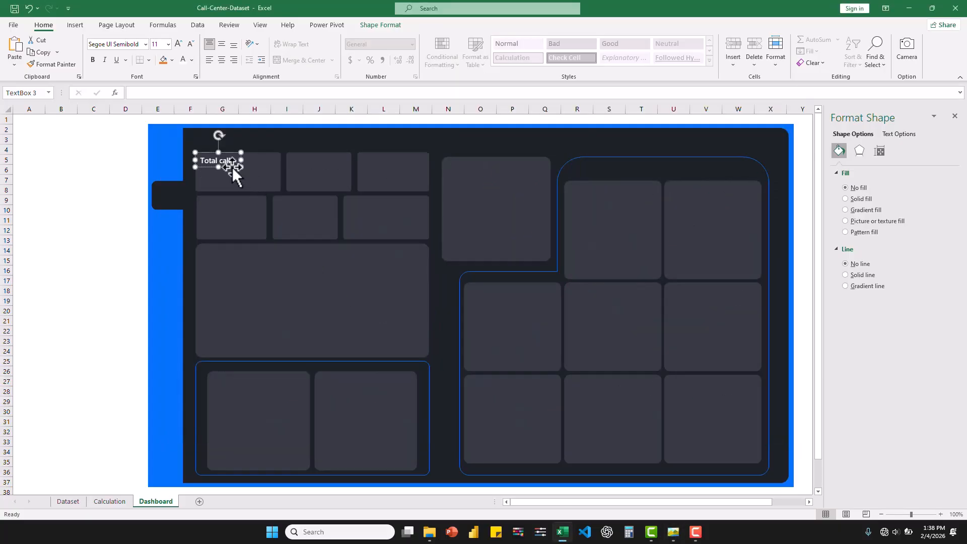
pyautogui.hotkey('ctrl', 'd')
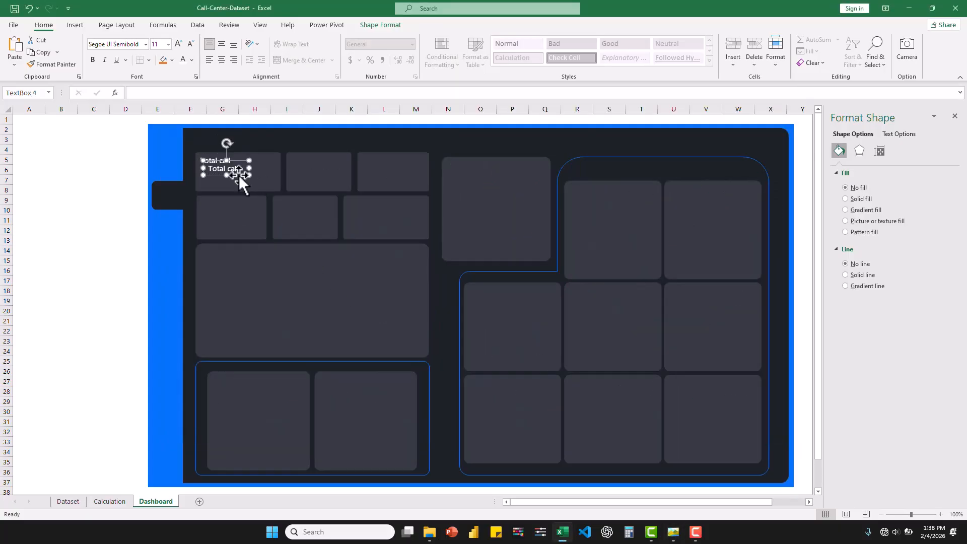
pyautogui.moveTo(239, 174); pyautogui.dragTo(319, 167)
pyautogui.tripleClick(313, 164)
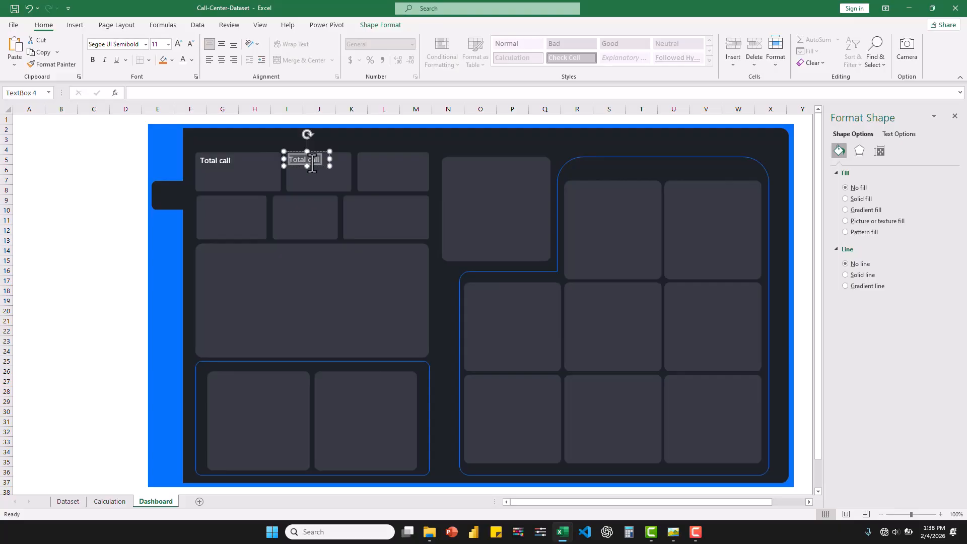
pyautogui.write('Answer Rate')
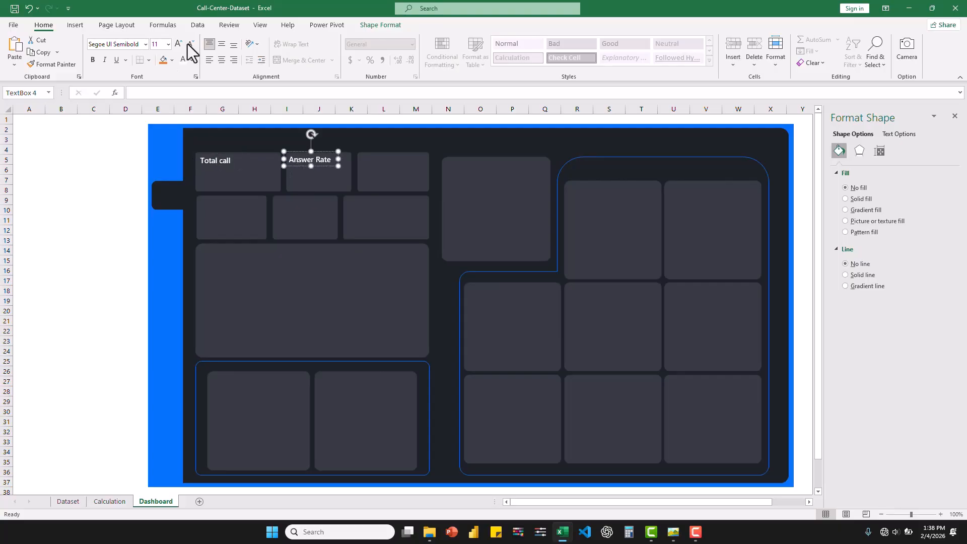
# Reduce the font size of the "Answer Rate" and "Total call" labels to 9 and nudge them into their cards' corners
pyautogui.hotkey('ctrl', 'a')
pyautogui.click(189, 44)
pyautogui.click(189, 44)
pyautogui.click(200, 161)
pyautogui.hotkey('ctrl', 'a')
pyautogui.click(189, 43)
pyautogui.click(189, 42)
pyautogui.click(320, 159)
pyautogui.keyDown('shift'); pyautogui.click(223, 166); pyautogui.keyUp('shift')
pyautogui.click(190, 44)
pyautogui.click(222, 162)
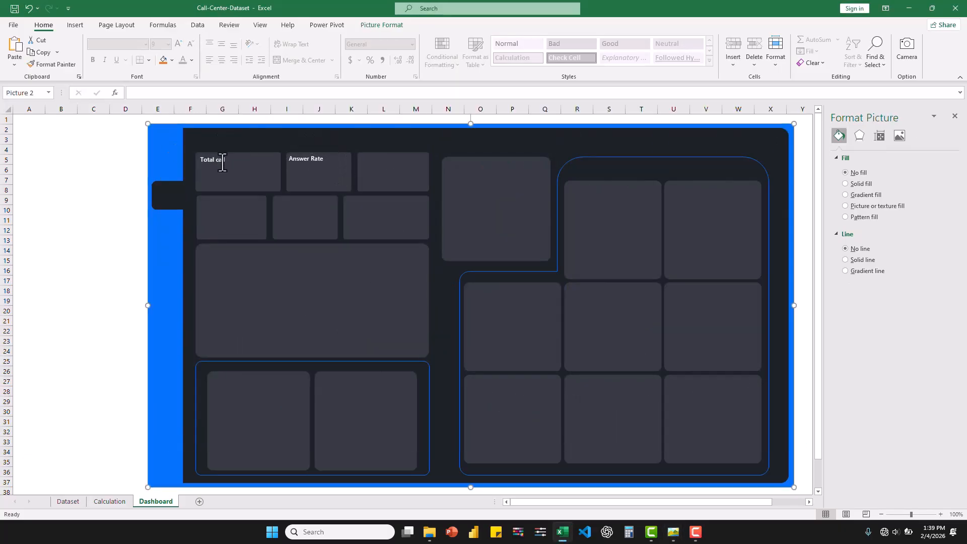
pyautogui.moveTo(228, 168); pyautogui.dragTo(227, 167)
# Duplicate the "Answer Rate" label for the next two KPI cards, naming the copies "Resolve Rate" and "Speed of Response"
pyautogui.click(321, 166)
pyautogui.moveTo(340, 159); pyautogui.dragTo(259, 206)
pyautogui.hotkey('ctrl', 'd')
pyautogui.write('Resolve Rate')
pyautogui.click(389, 165)
pyautogui.hotkey('ctrl', 'd')
pyautogui.tripleClick(220, 204)
pyautogui.write('Speed')
# Duplicate the "Speed of Response" label into the other two second-row cards, changing the texts to "Avg Talk Duration" and "Avg Csat"
pyautogui.click(249, 209)
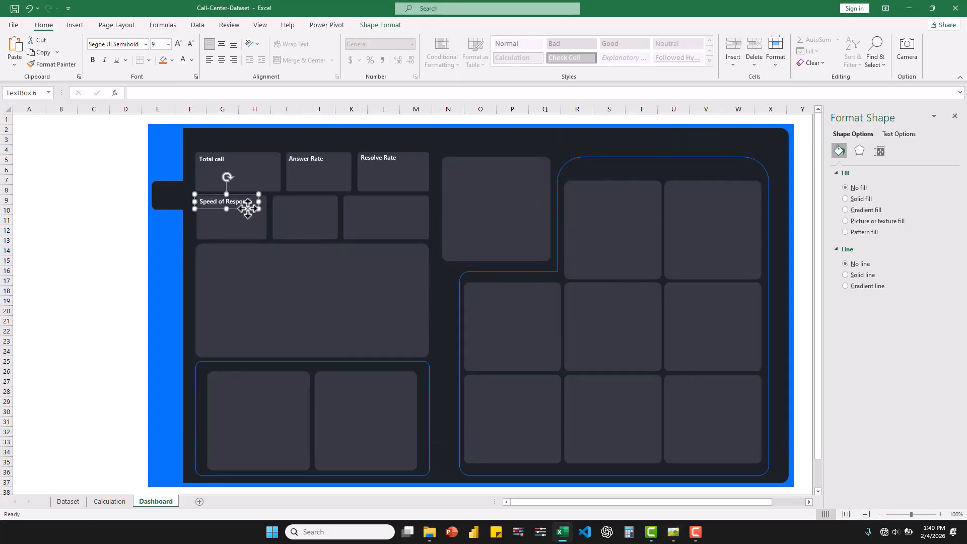
pyautogui.hotkey('ctrl', 'd')
pyautogui.moveTo(67, 250); pyautogui.dragTo(369, 210)
pyautogui.tripleClick(304, 204)
pyautogui.write('Avg Talk Duration')
pyautogui.hotkey('ctrl', 'd')
pyautogui.hotkey('ctrl', 'a')
pyautogui.tripleClick(382, 204)
pyautogui.write('Avg Csat')
# Duplicate the label into the wide card below, change it to "Monthly Call, Answer and Resolve Count", and widen it to one line
pyautogui.hotkey('ctrl', 'd')
pyautogui.moveTo(374, 216); pyautogui.dragTo(222, 260)
pyautogui.tripleClick(224, 255)
pyautogui.write('Monthly ca')
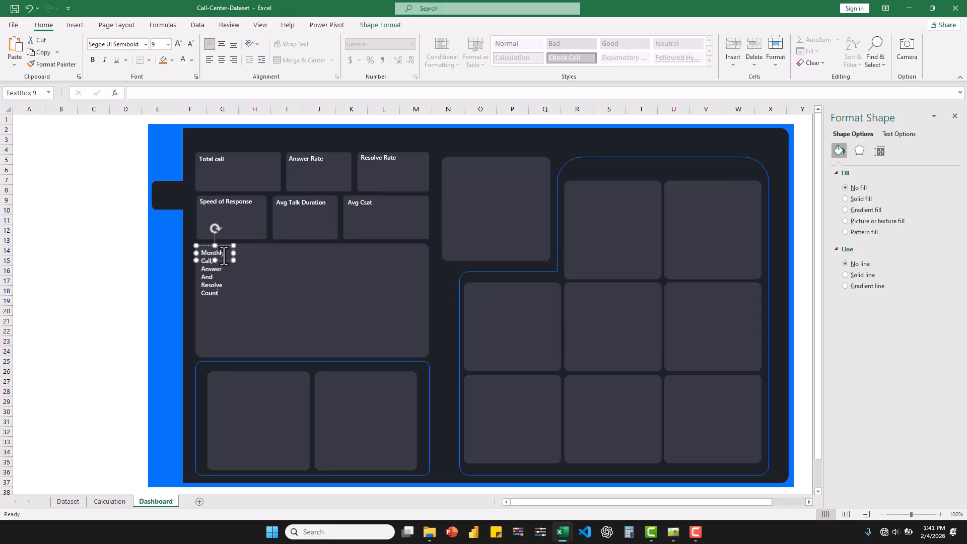
pyautogui.write('a')
pyautogui.moveTo(204, 277); pyautogui.dragTo(317, 253)
# Duplicate the monthly count label into the outlined section beneath it and change the text to "Department Analytics"
pyautogui.click(282, 260)
pyautogui.hotkey('ctrl', 'd')
pyautogui.moveTo(143, 311); pyautogui.dragTo(289, 367)
pyautogui.tripleClick(286, 370)
pyautogui.write('Departmrn')
pyautogui.write('ytics')
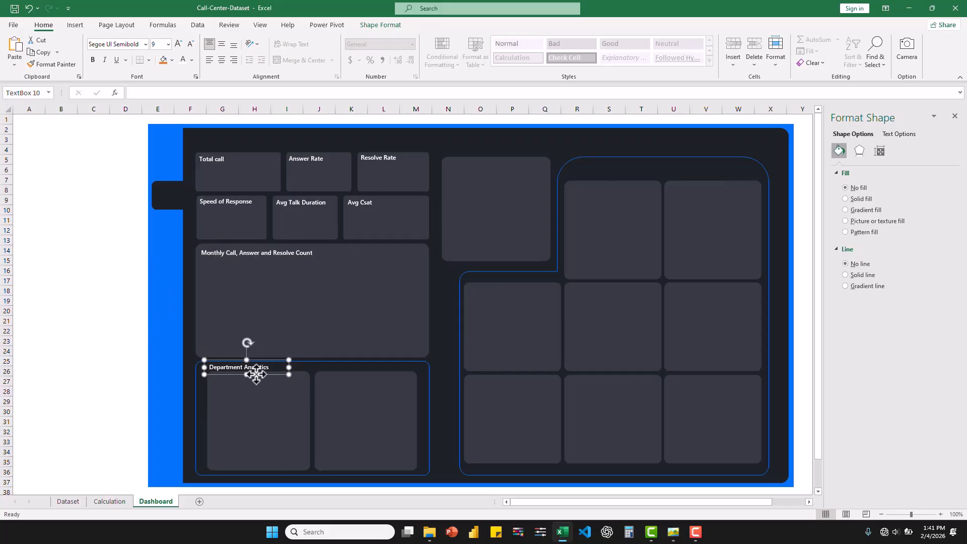
# Add "Calls Rate" and "Ressolve Rate" labels to the two department cards and align them as in the reference dashboard picture
pyautogui.click(256, 374)
pyautogui.hotkey('ctrl', 'd')
pyautogui.moveTo(259, 488); pyautogui.dragTo(342, 388)
pyautogui.write('Calls Rate')
pyautogui.tripleClick(341, 383)
pyautogui.write('R')
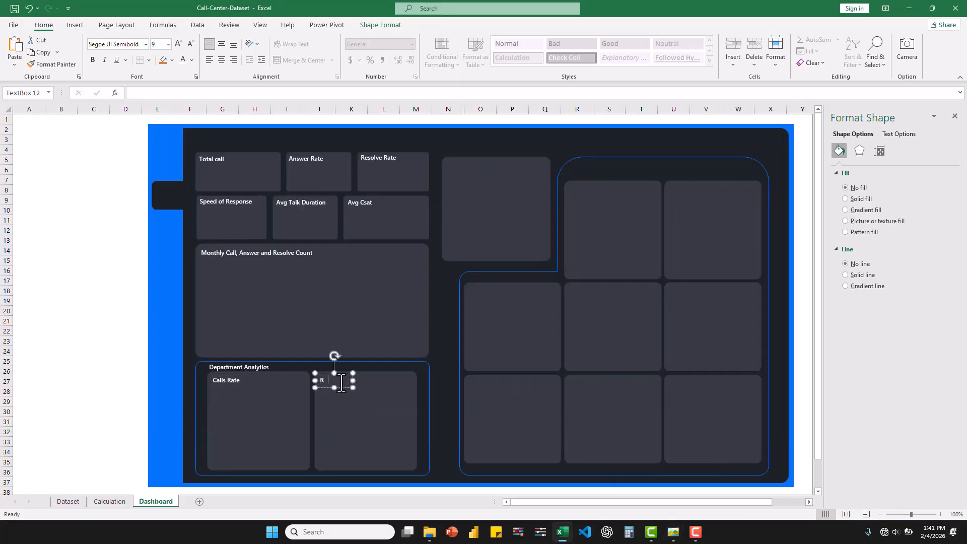
pyautogui.write('essolve Rate')
pyautogui.click(233, 387)
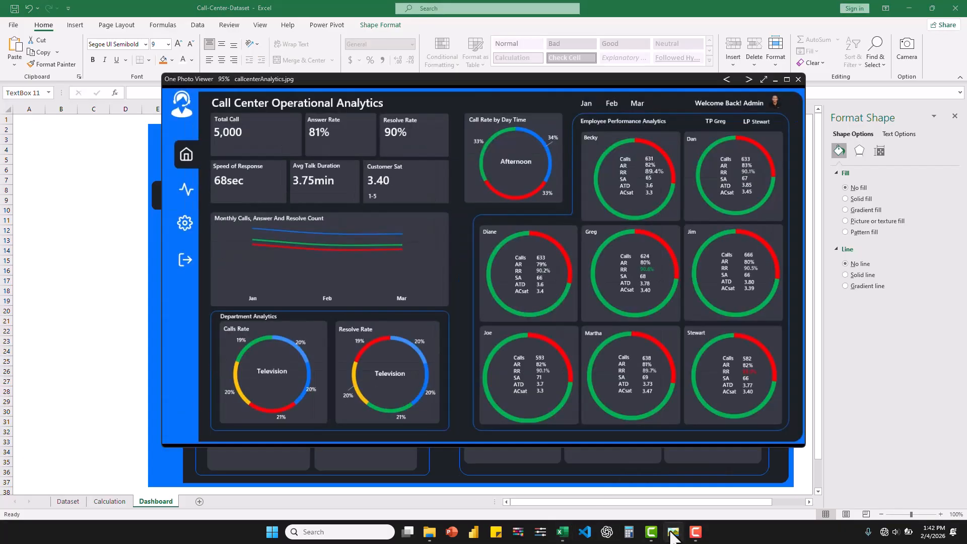
pyautogui.moveTo(233, 387); pyautogui.dragTo(233, 386)
pyautogui.moveTo(347, 385); pyautogui.dragTo(347, 388)
# Reduce the "Department Analytics" font size by one step and narrow its text box to fit
pyautogui.tripleClick(258, 368)
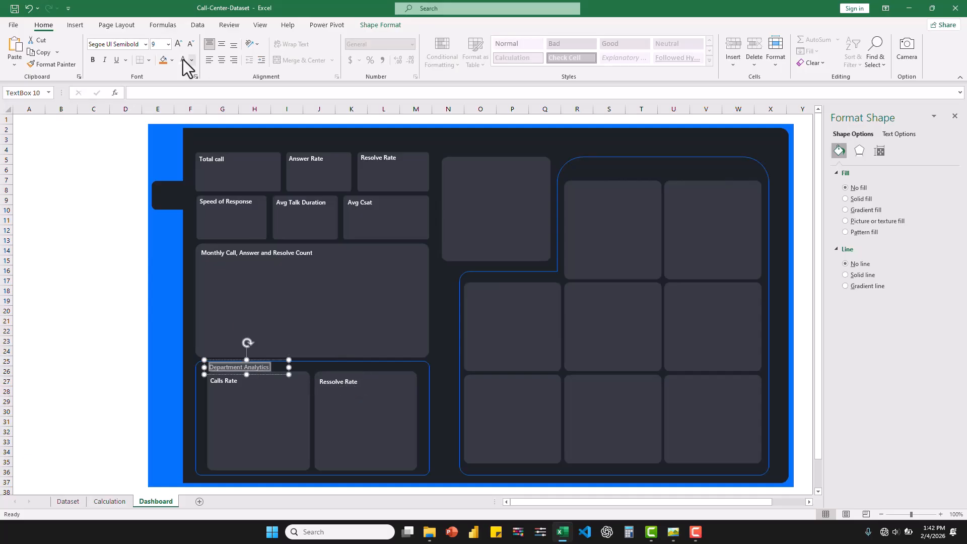
pyautogui.click(190, 45)
pyautogui.moveTo(288, 367); pyautogui.dragTo(271, 367)
pyautogui.click(279, 368)
# Duplicate the "Calls Rate" label into the card beside the KPI cards and change it to "Call Rate Day Time", checking the reference picture
pyautogui.click(235, 387)
pyautogui.hotkey('ctrl', 'd')
pyautogui.moveTo(240, 395); pyautogui.dragTo(618, 173)
pyautogui.write('Day Time')
pyautogui.click(459, 164)
pyautogui.press('BackSpace')
pyautogui.click(673, 531)
pyautogui.click(674, 532)
# Duplicate the day-time label above the employee cards, change it to "Employee Performance Analytics" as in the reference, and widen it to fit
pyautogui.click(490, 172)
pyautogui.hotkey('ctrl', 'd')
pyautogui.click(623, 166)
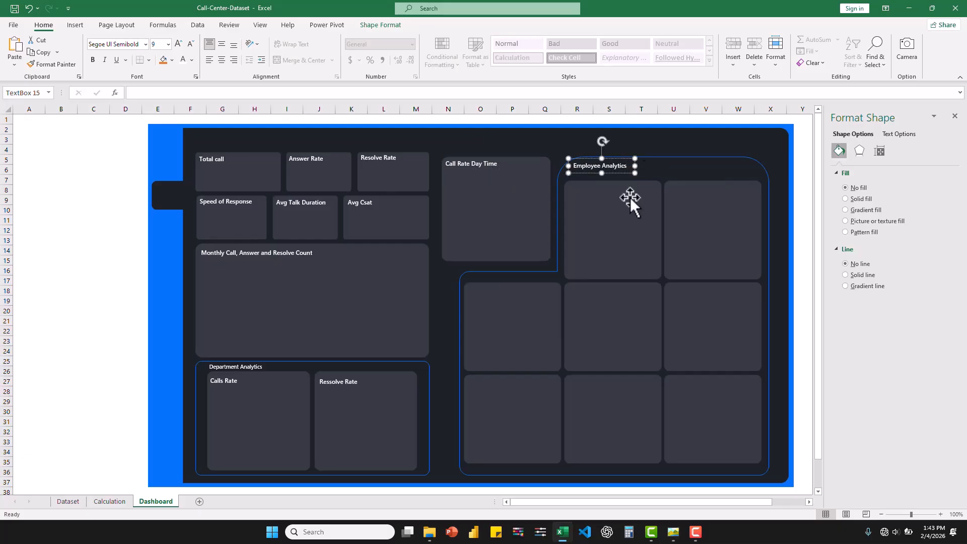
pyautogui.click(673, 531)
pyautogui.click(673, 531)
pyautogui.click(601, 165)
pyautogui.write('Performance')
pyautogui.moveTo(635, 166); pyautogui.dragTo(688, 166)
# Add two short labels, "TP" and "LP", beside the "Employee Performance Analytics" heading
pyautogui.hotkey('ctrl', 'd')
pyautogui.write('Tp')
pyautogui.click(680, 172)
pyautogui.hotkey('ctrl', 'd')
pyautogui.moveTo(784, 173); pyautogui.dragTo(734, 172)
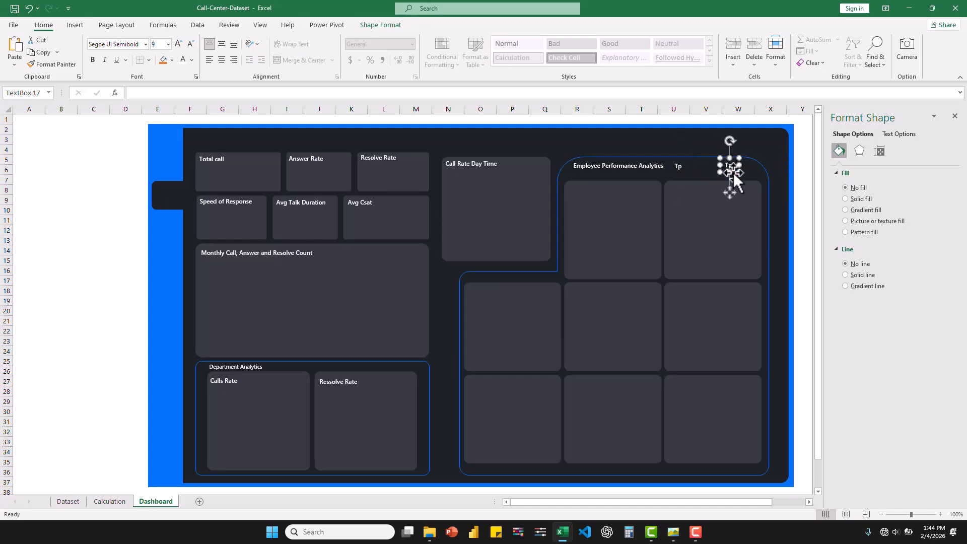
pyautogui.click(732, 166)
pyautogui.press('BackSpace')
pyautogui.press('BackSpace')
pyautogui.write('LP')
pyautogui.click(681, 167)
pyautogui.press('BackSpace')
pyautogui.write('P')
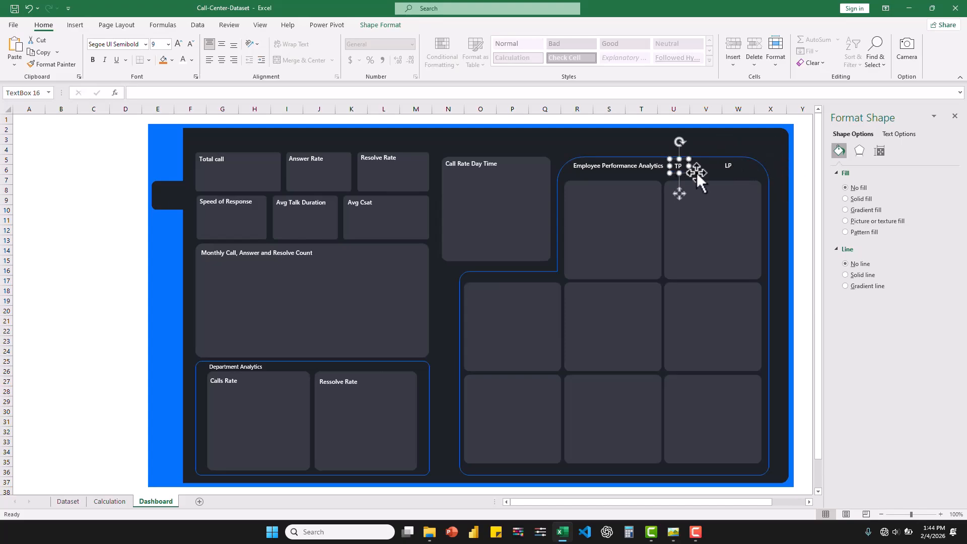
pyautogui.click(703, 189)
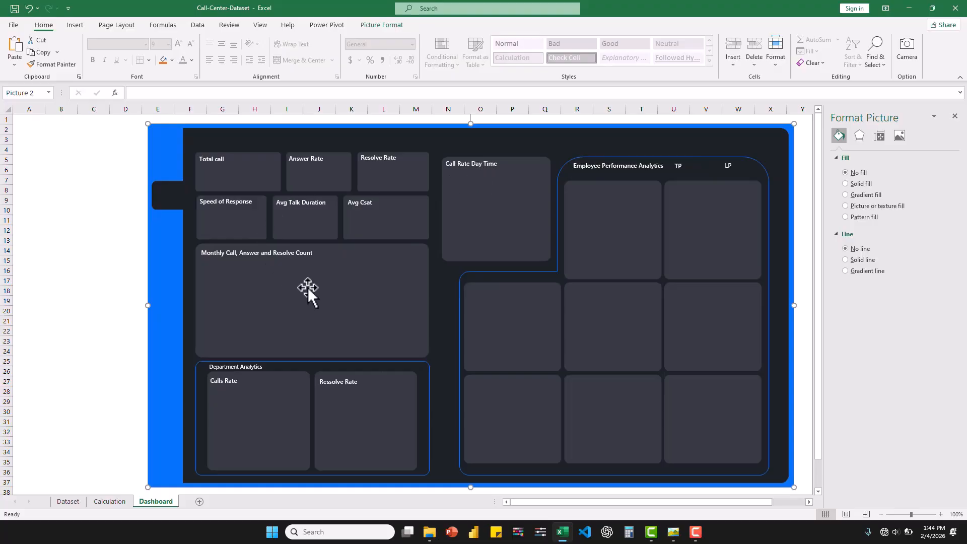
# Duplicate the "Total call" label beneath itself, clear its text, and link the copy to =Calculation!B5
pyautogui.click(218, 157)
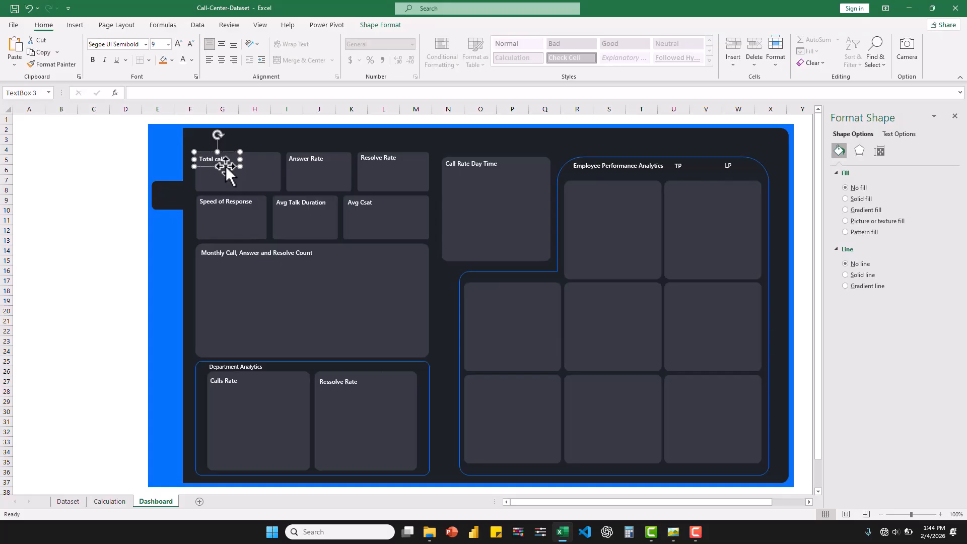
pyautogui.hotkey('ctrl', 'd')
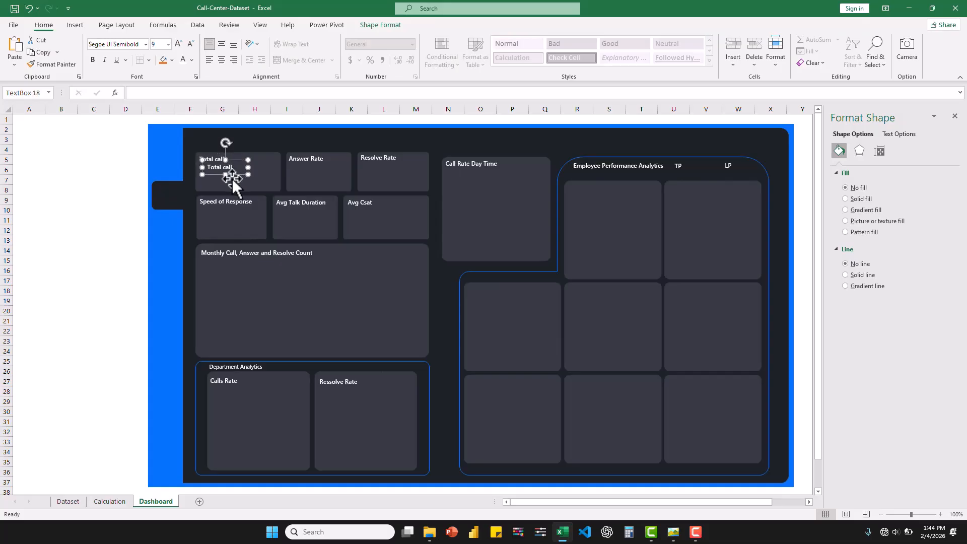
pyautogui.moveTo(236, 176); pyautogui.dragTo(229, 175)
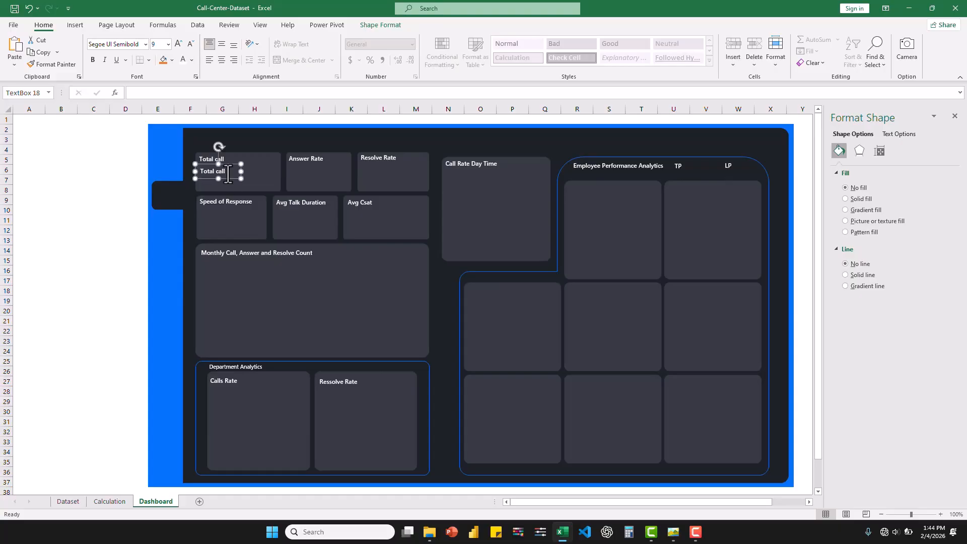
pyautogui.hotkey('ctrl', 'a')
pyautogui.press('BackSpace')
pyautogui.click(166, 93)
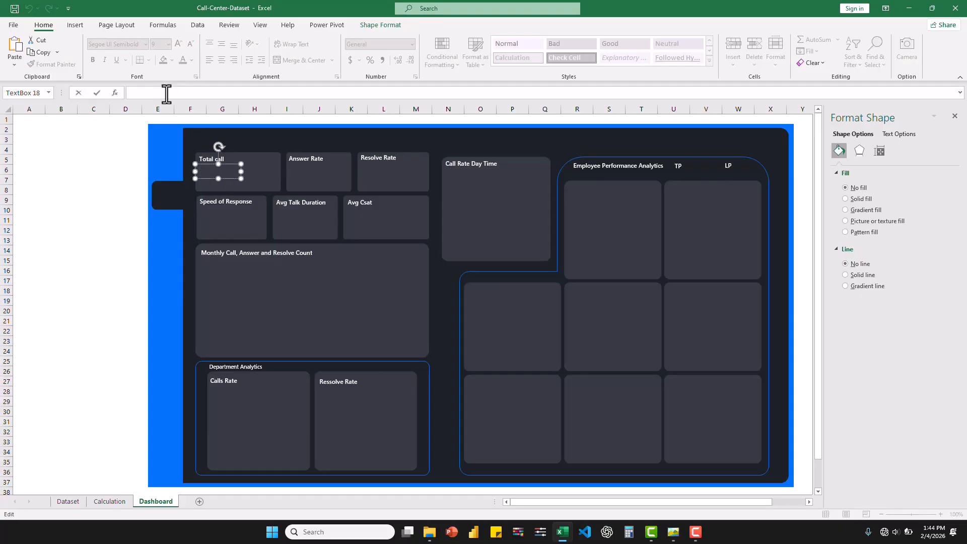
pyautogui.write('=')
pyautogui.click(109, 502)
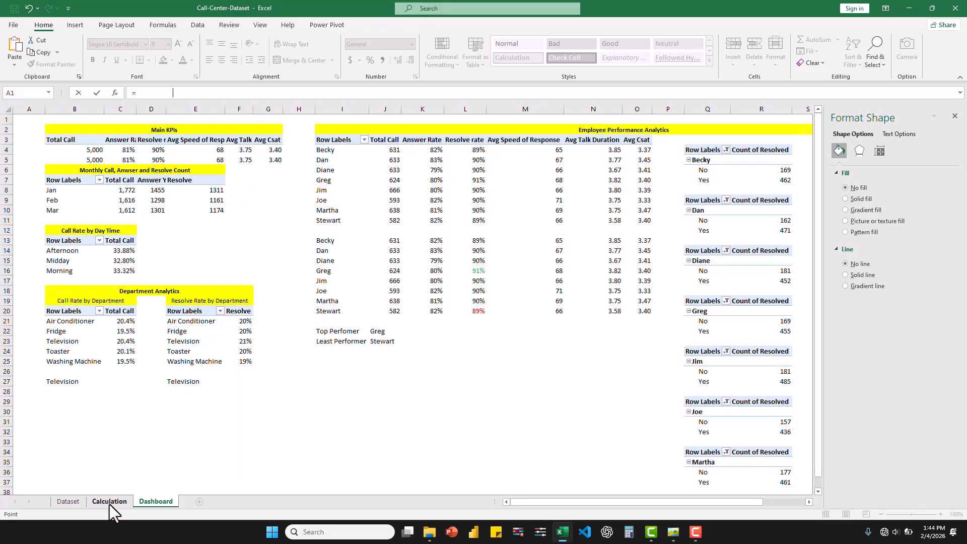
pyautogui.click(92, 160)
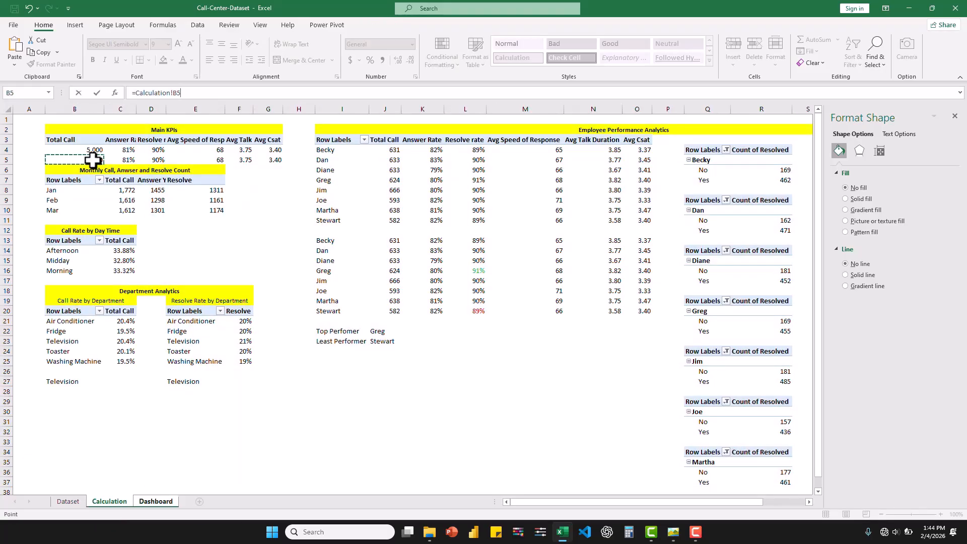
pyautogui.press('Return')
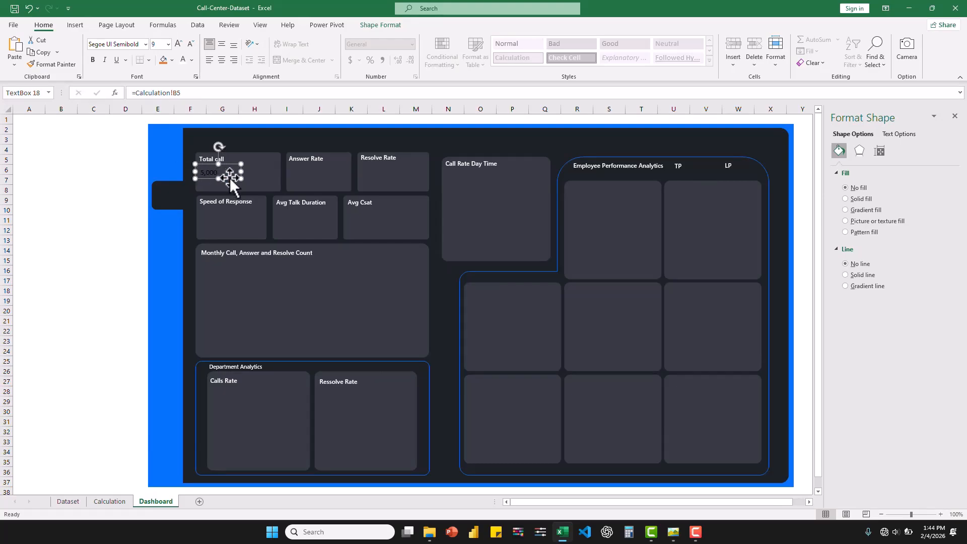
# Duplicate the total call value box into the "Answer Rate" card and link it to =Calculation!C5
pyautogui.hotkey('ctrl', 'd')
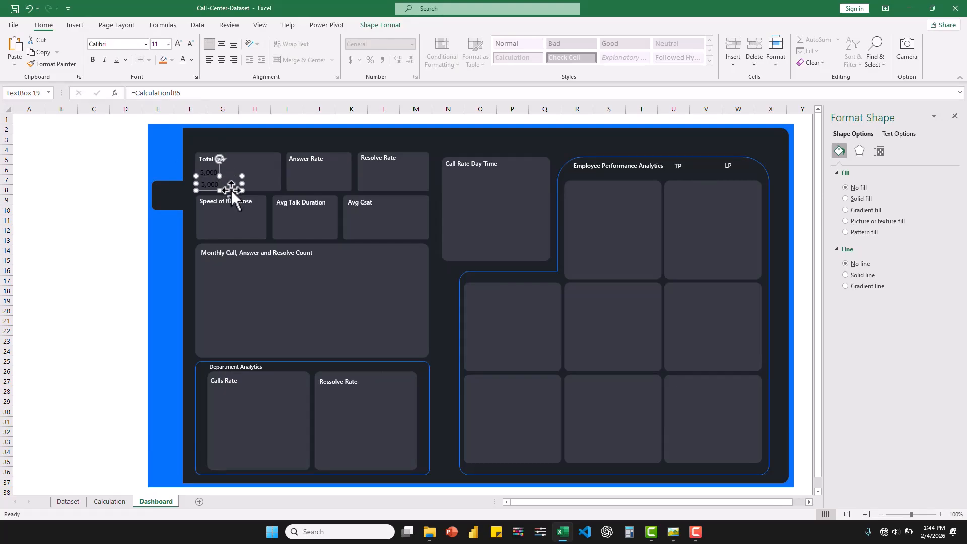
pyautogui.moveTo(231, 189); pyautogui.dragTo(319, 176)
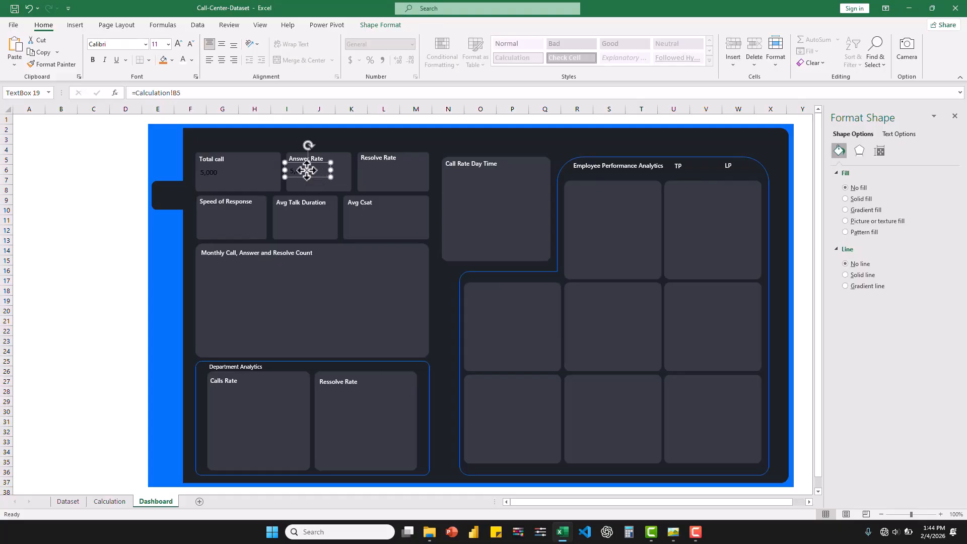
pyautogui.click(306, 172)
pyautogui.moveTo(184, 95); pyautogui.dragTo(136, 98)
pyautogui.press('BackSpace')
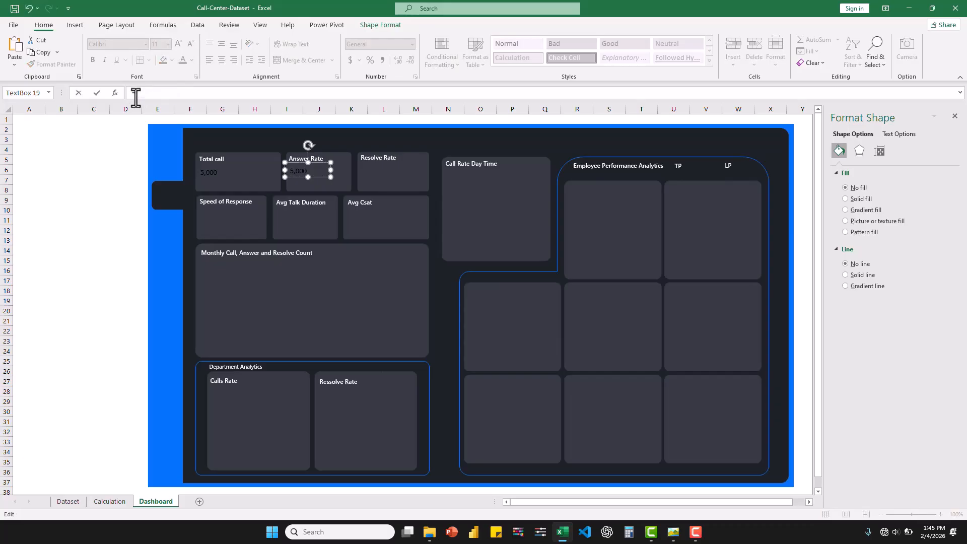
pyautogui.click(119, 505)
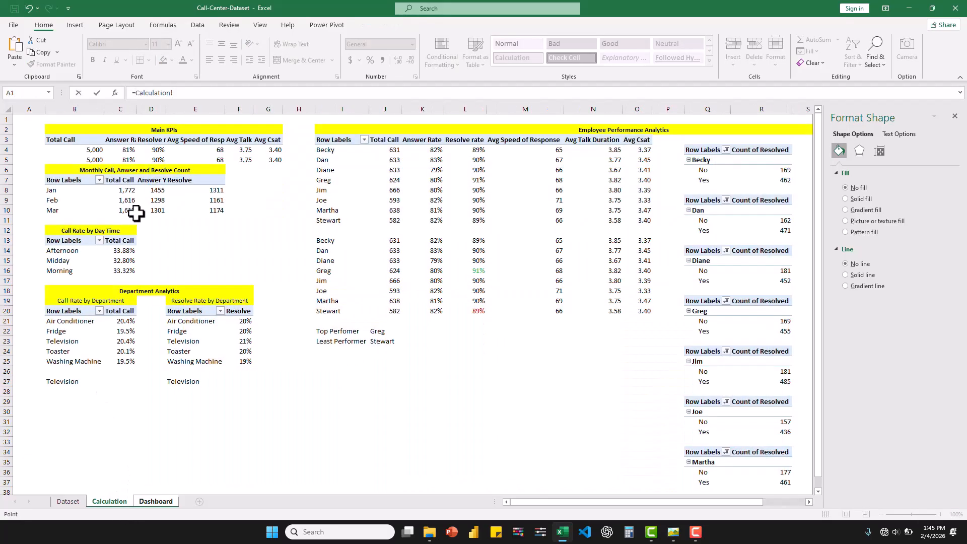
pyautogui.click(122, 160)
pyautogui.press('Return')
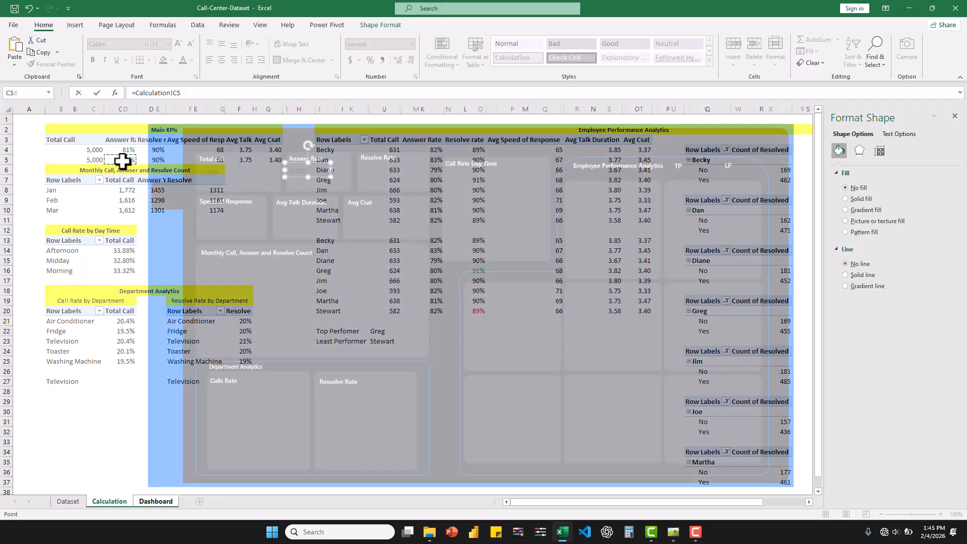
# Place a copy of the answer rate value box in the "Resolve Rate" card and link it to =Calculation!D5
pyautogui.hotkey('ctrl', 'v')
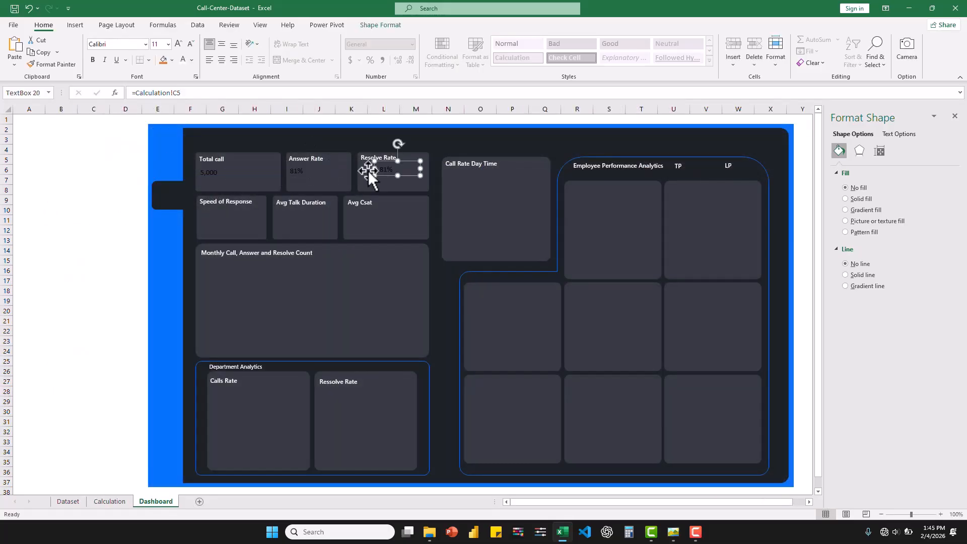
pyautogui.moveTo(390, 175); pyautogui.dragTo(372, 176)
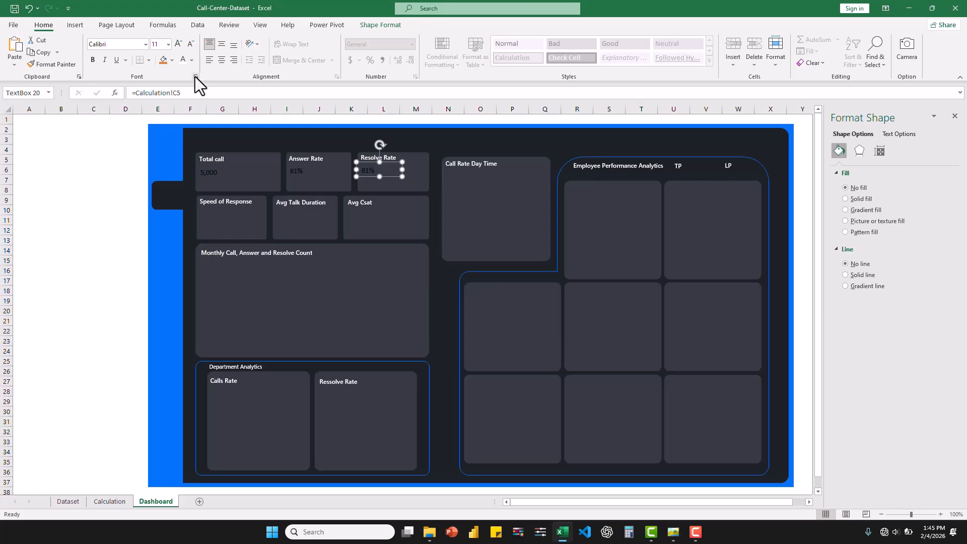
pyautogui.moveTo(193, 95); pyautogui.dragTo(134, 96)
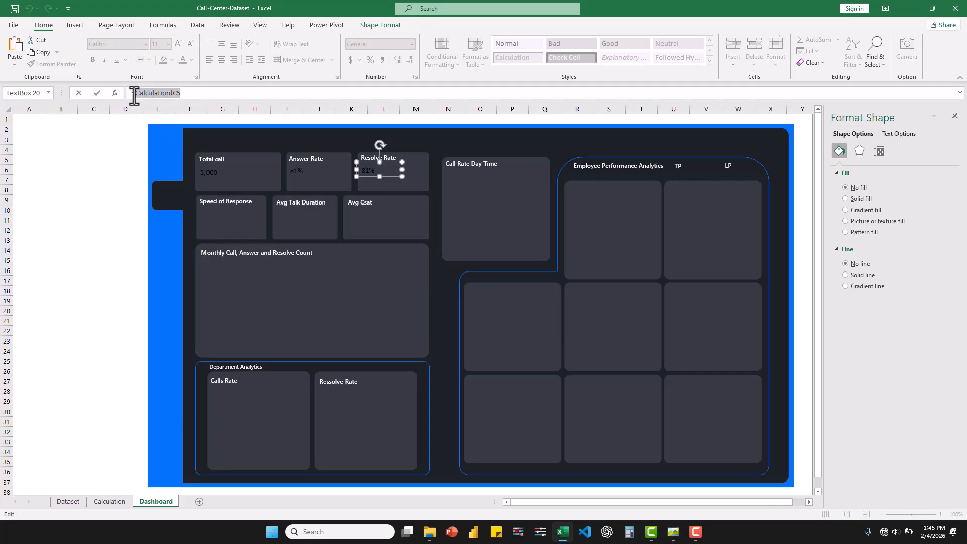
pyautogui.press('Delete')
pyautogui.write('=')
pyautogui.click(108, 501)
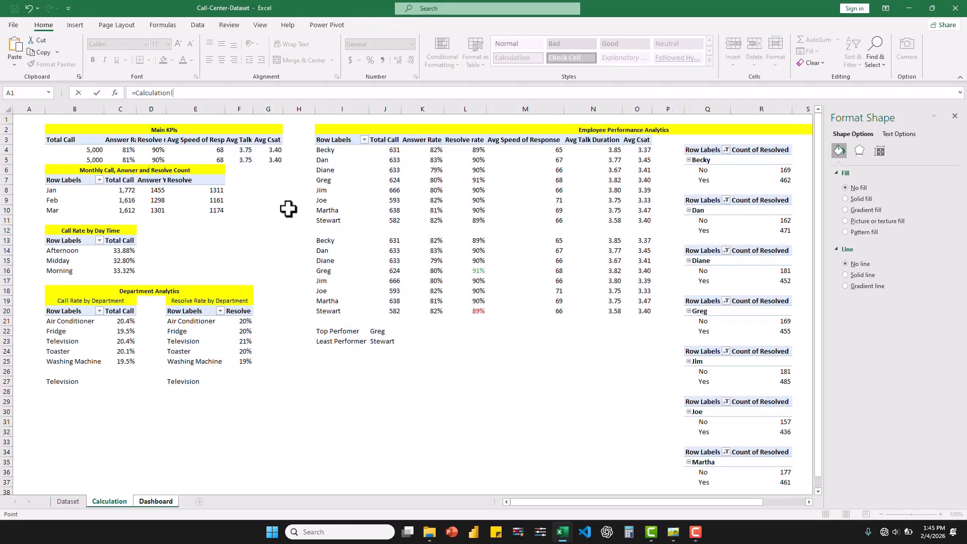
pyautogui.click(154, 150)
pyautogui.click(155, 160)
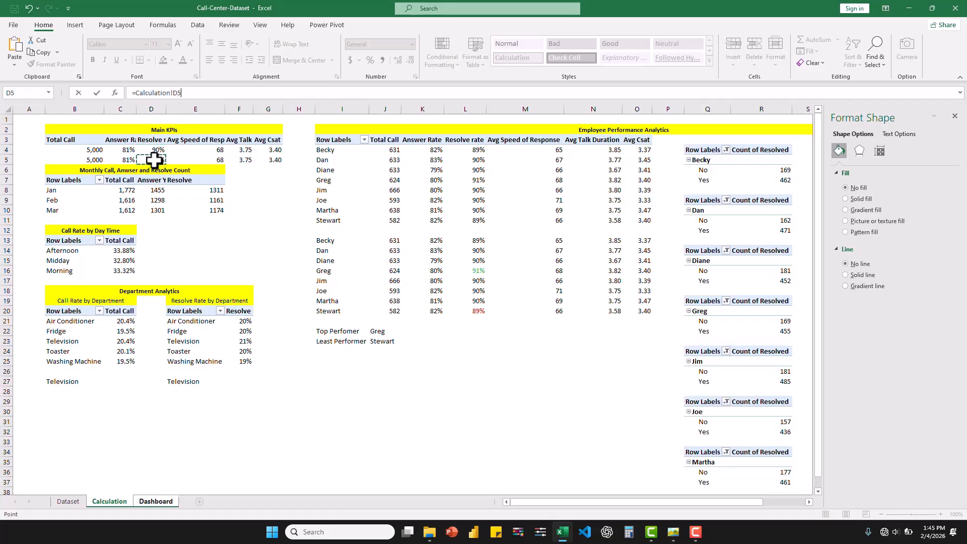
pyautogui.press('Return')
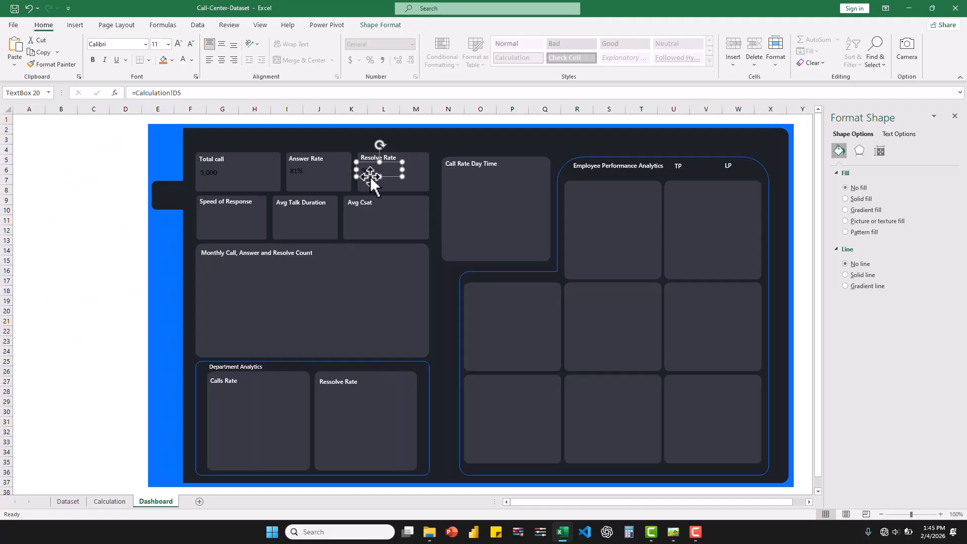
# Duplicate the resolve rate value box and place the copy in the "Speed of Response" card
pyautogui.hotkey('ctrl', 'd')
pyautogui.moveTo(447, 176); pyautogui.dragTo(212, 221)
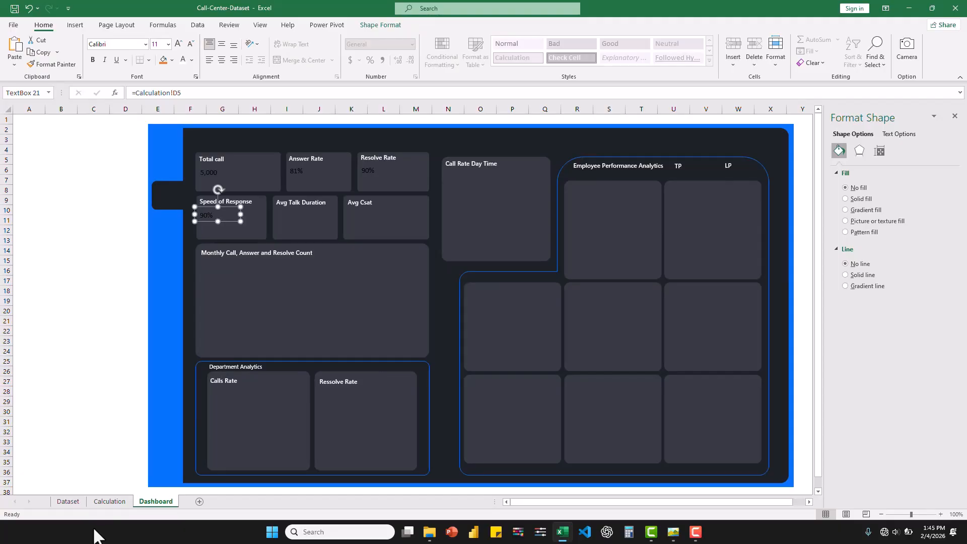
# Append &"Sec" to the Avg Speed of Response GETPIVOTDATA formula in cell E5 of the Calculation sheet
pyautogui.click(103, 505)
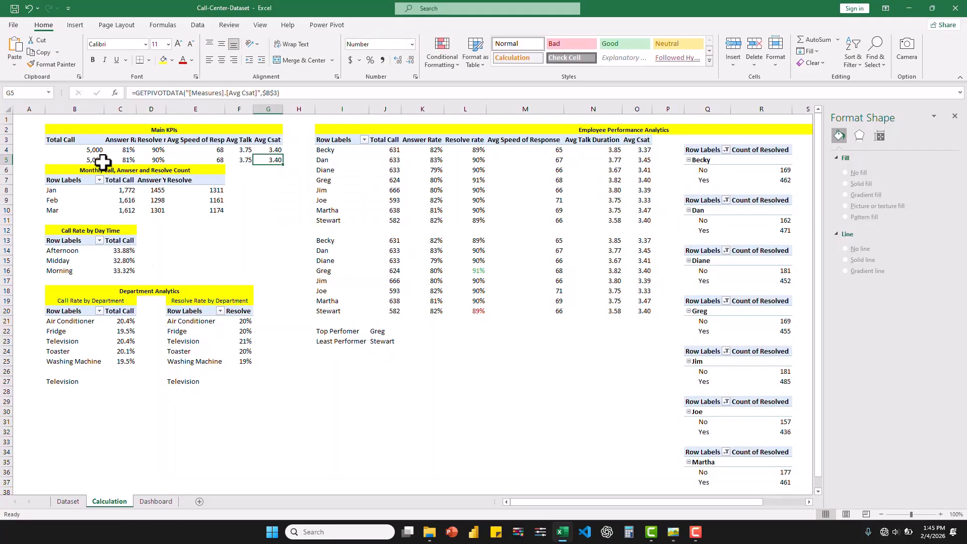
pyautogui.click(217, 161)
pyautogui.doubleClick(219, 161)
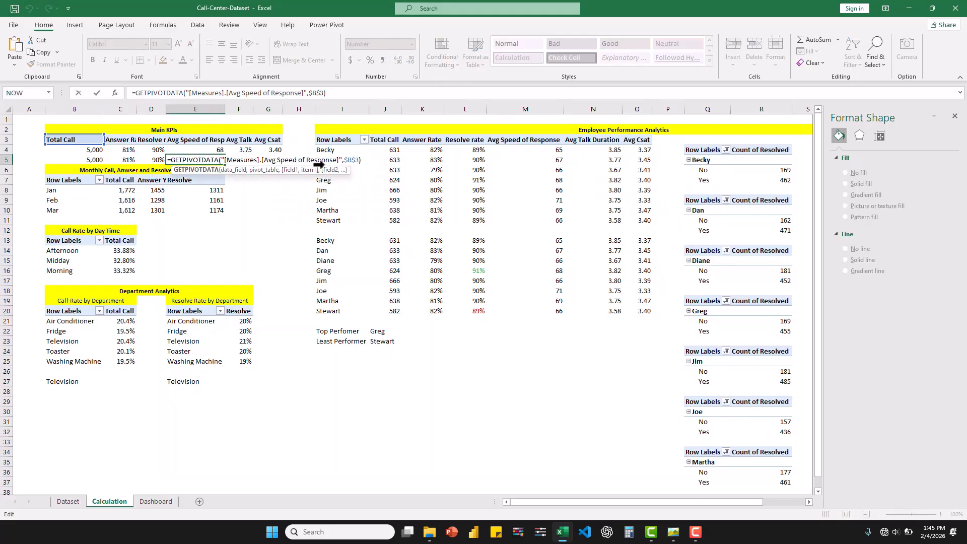
pyautogui.click(365, 163)
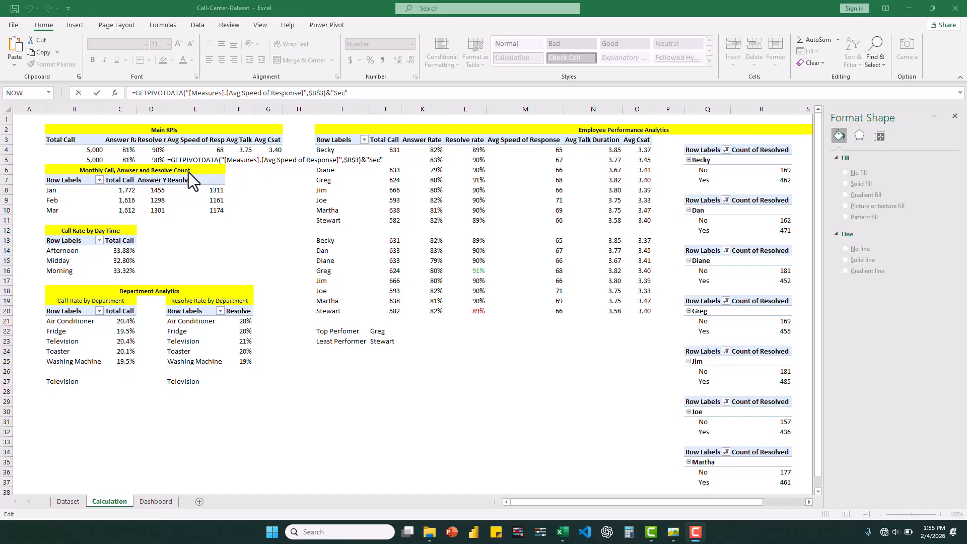
# Wrap the Avg Speed of Response GETPIVOTDATA in cell E5 in ROUND with 0 digits, keeping the "Sec" suffix outside it
pyautogui.click(193, 161)
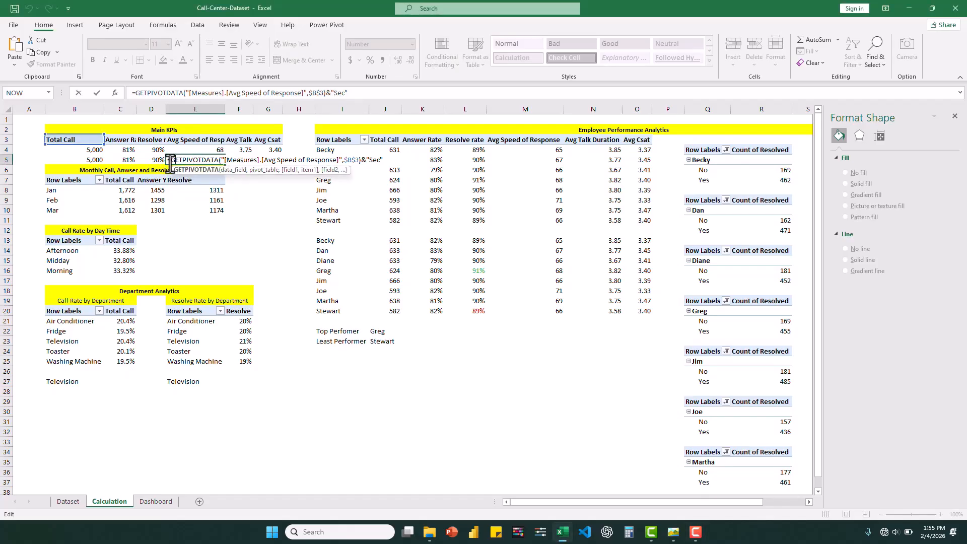
pyautogui.click(170, 161)
pyautogui.write('ROUN')
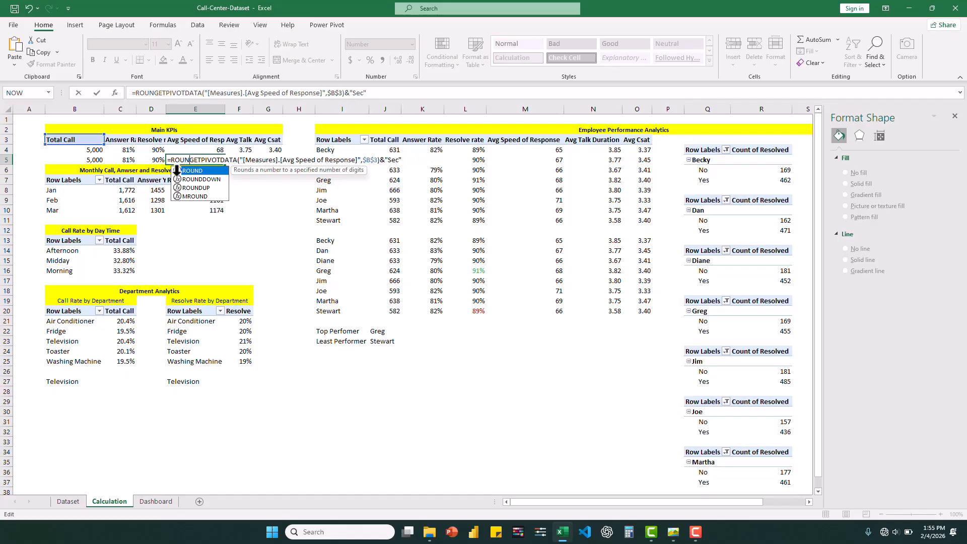
pyautogui.write('D')
pyautogui.doubleClick(194, 170)
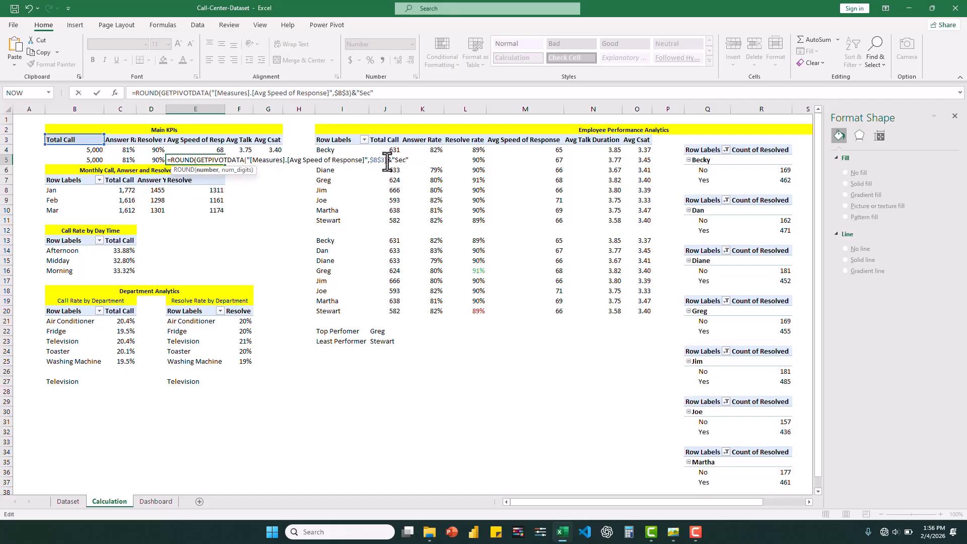
pyautogui.write(',')
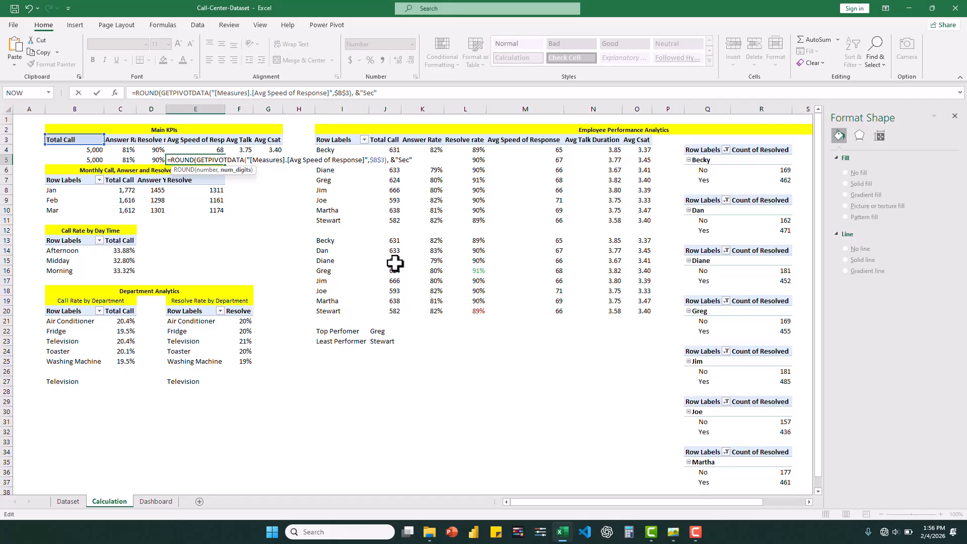
pyautogui.write(' 0)')
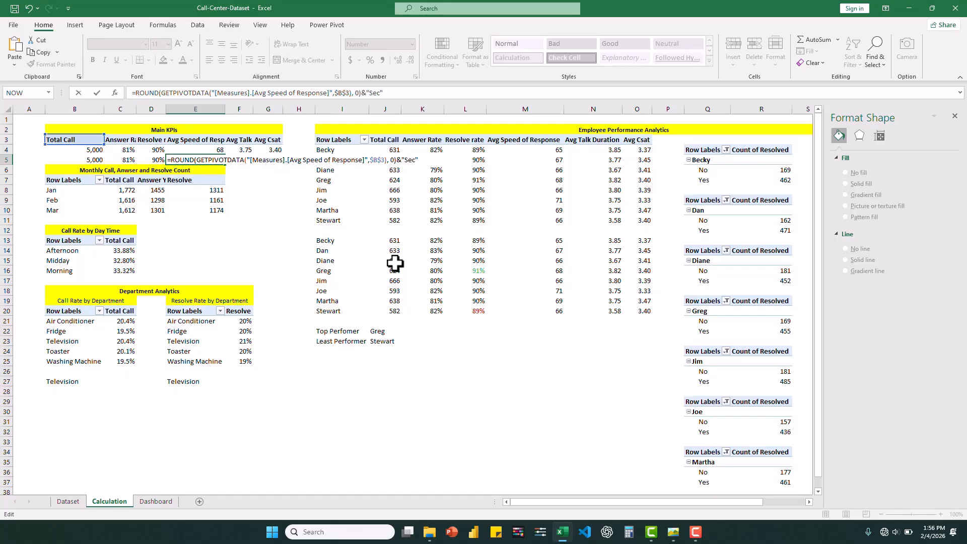
pyautogui.press('Return')
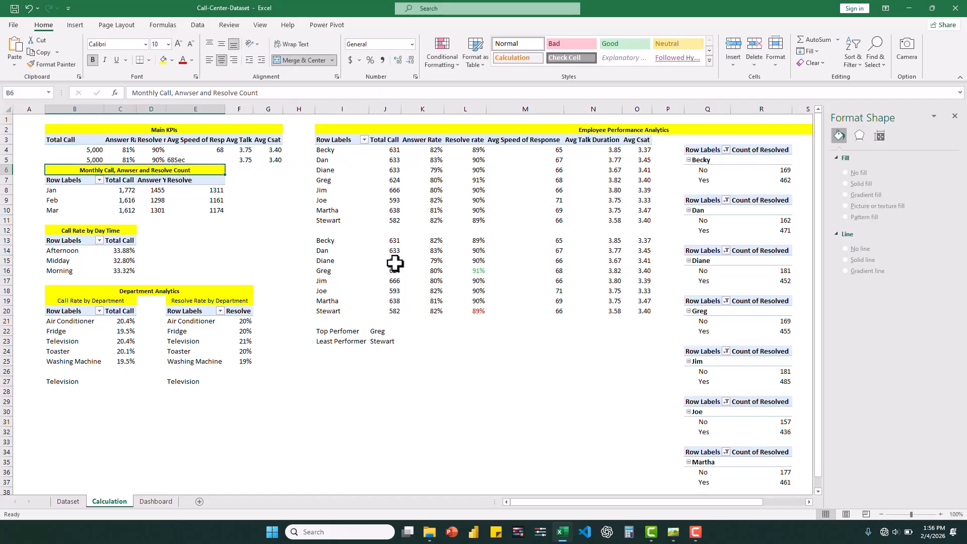
# Append & "Min" to the Avg Talk Duration GETPIVOTDATA formula in cell F5
pyautogui.click(239, 160)
pyautogui.doubleClick(245, 160)
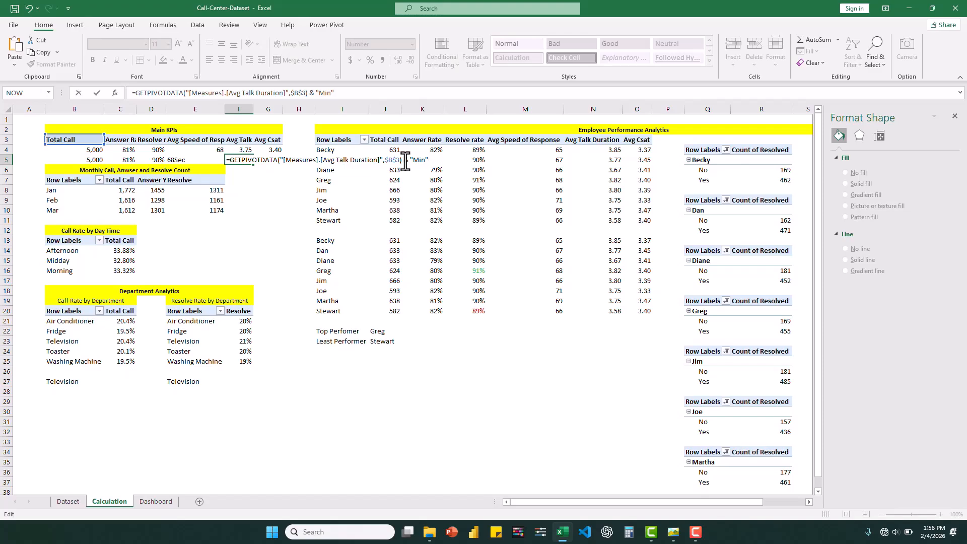
pyautogui.press('Return')
# Wrap the GETPIVOTDATA part of the Avg Talk Duration formula in F5 in ROUND with 2 digits, before the "Min" suffix
pyautogui.click(235, 161)
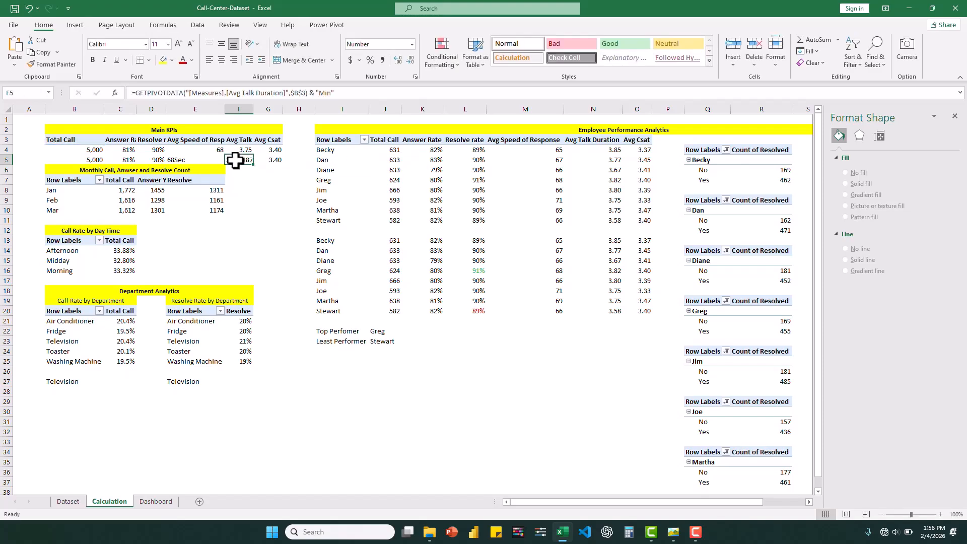
pyautogui.doubleClick(236, 160)
pyautogui.click(229, 162)
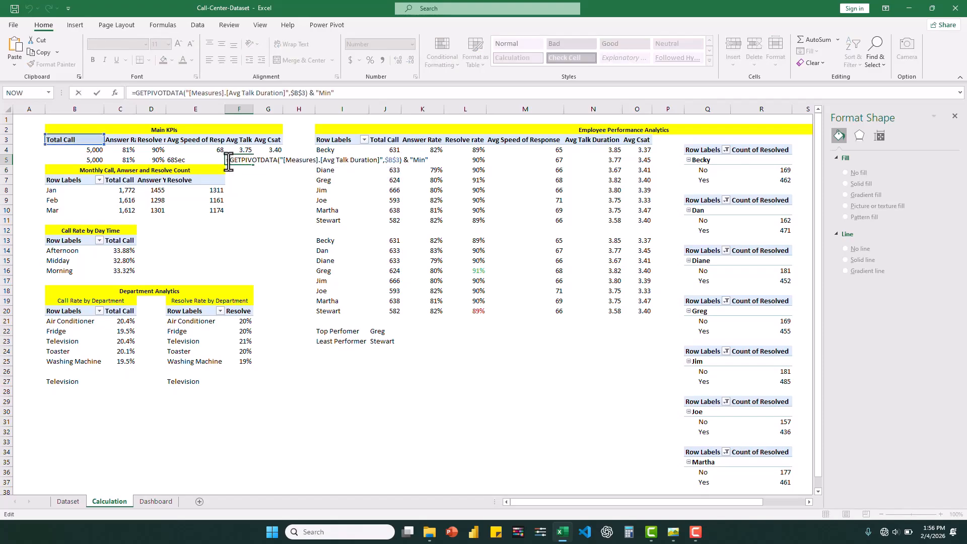
pyautogui.write('ROUND')
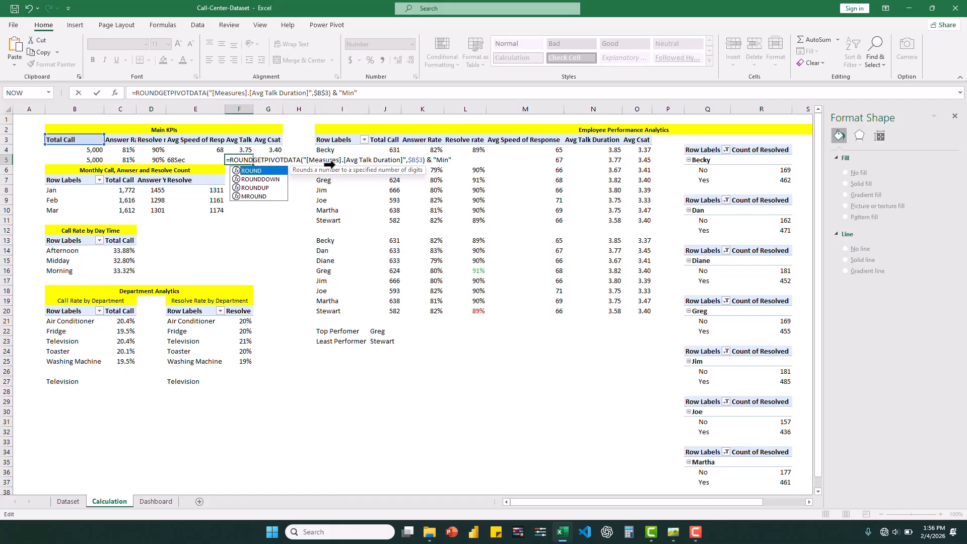
pyautogui.write('(')
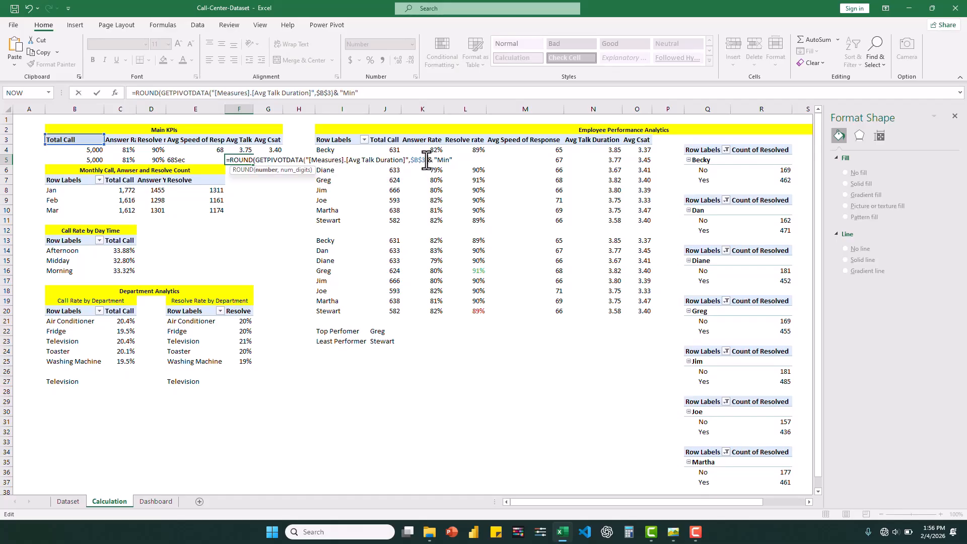
pyautogui.write(', 2)')
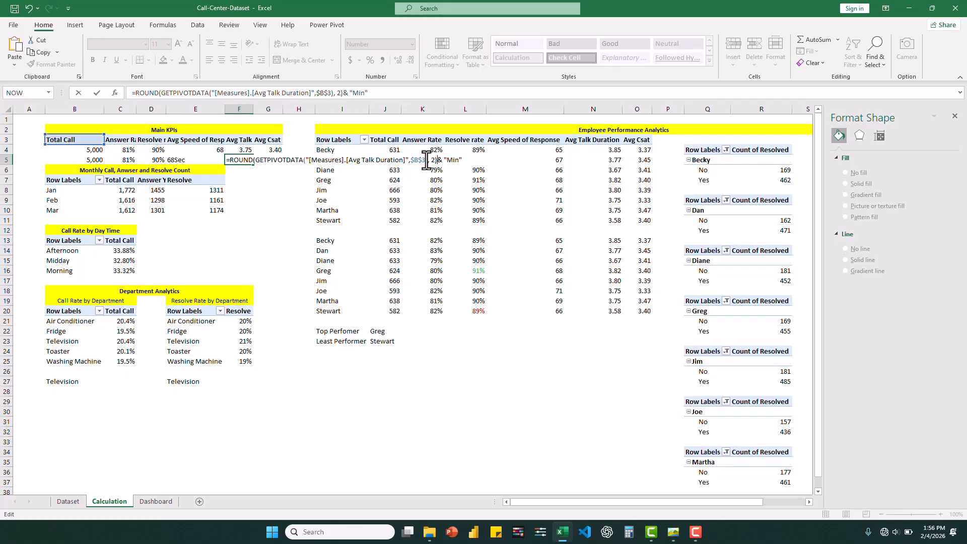
pyautogui.press('Return')
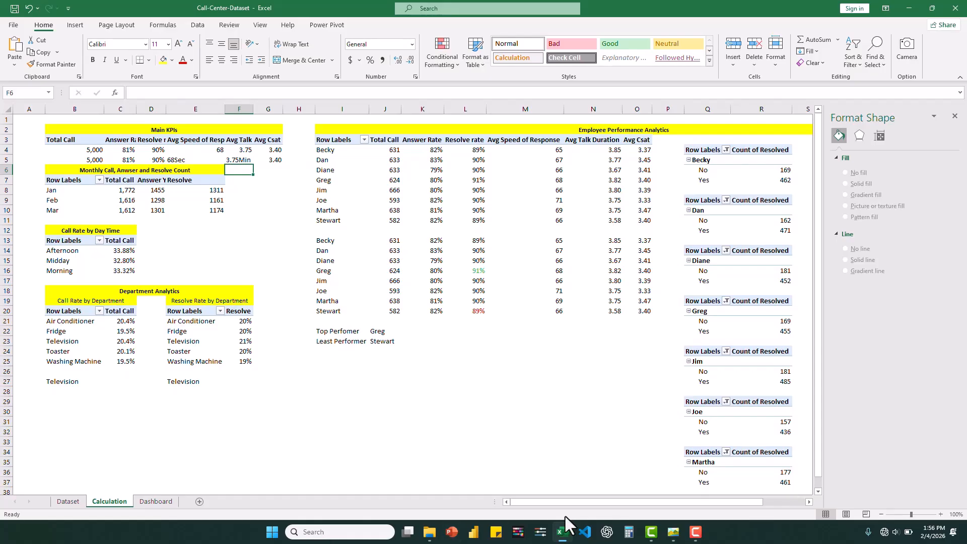
# Relink the value box in the dashboard's "Speed of Response" card to =Calculation!E5
pyautogui.click(152, 502)
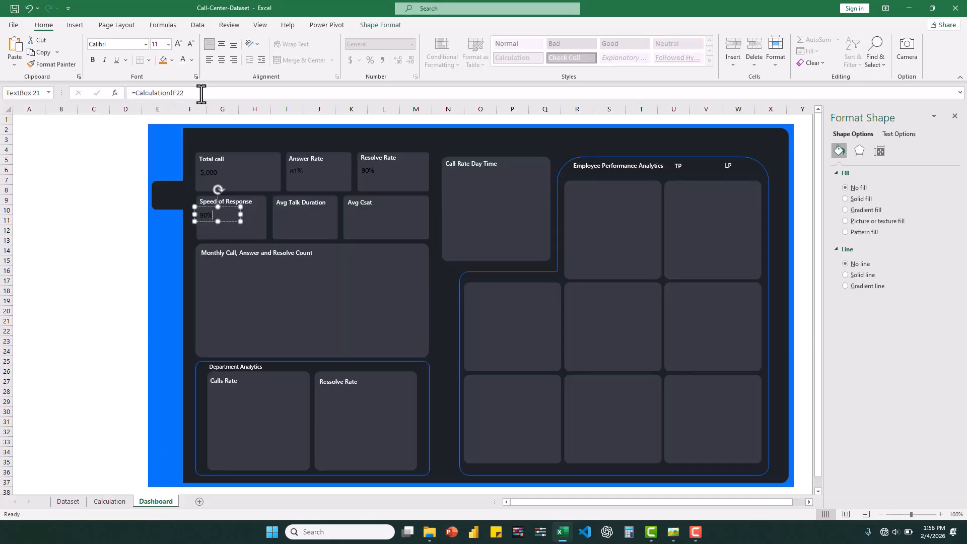
pyautogui.moveTo(186, 93); pyautogui.dragTo(138, 93)
pyautogui.press('BackSpace')
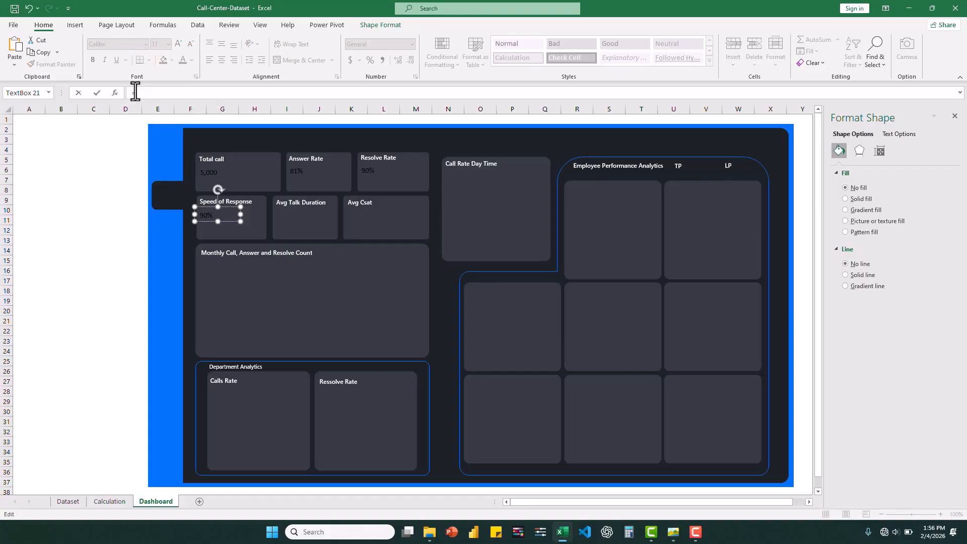
pyautogui.click(106, 501)
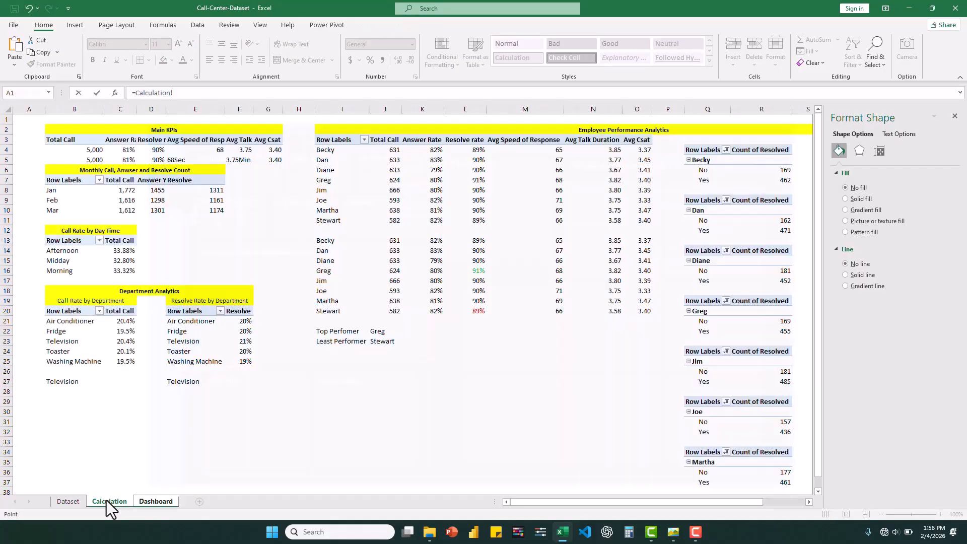
pyautogui.click(181, 160)
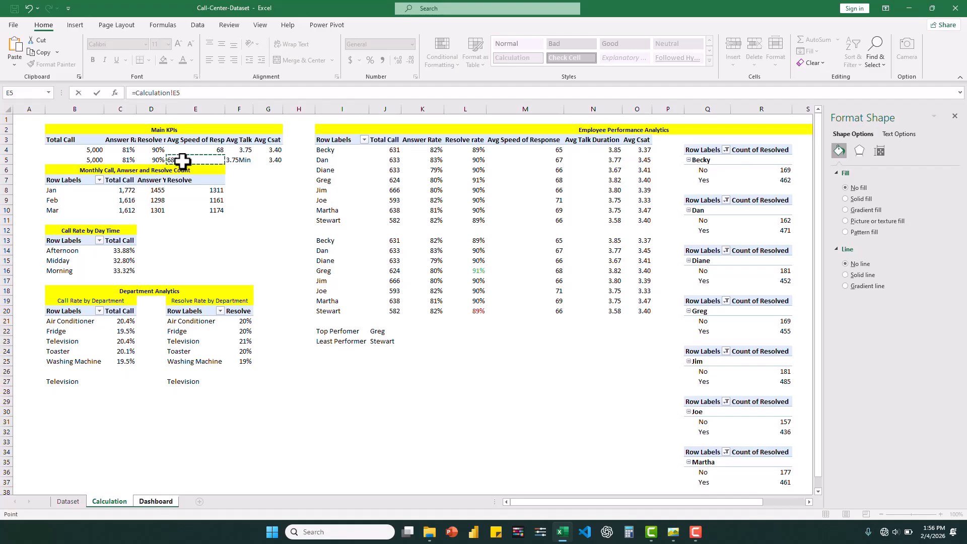
pyautogui.press('Return')
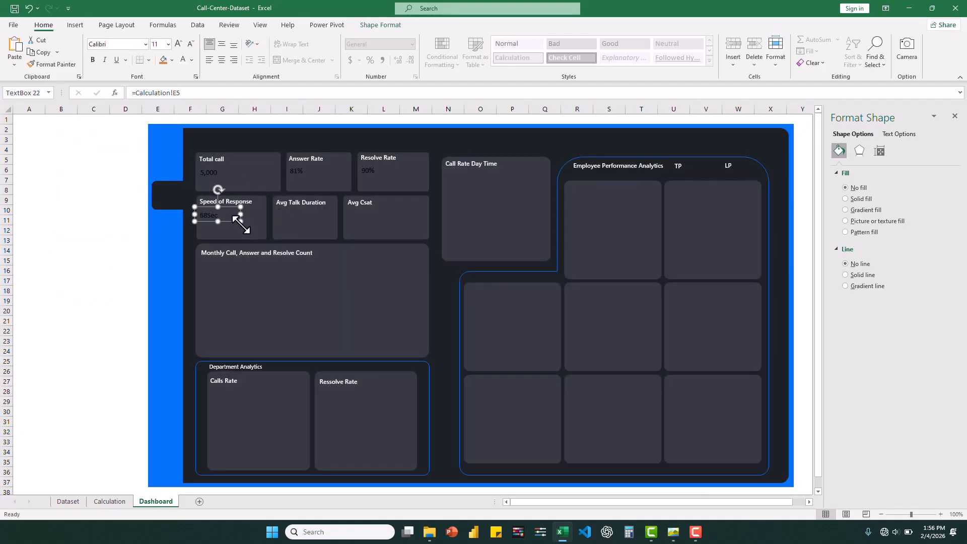
# Place a copy of the speed of response value box in the "Avg Talk Duration" card and link it to =Calculation!F5
pyautogui.moveTo(241, 223); pyautogui.dragTo(307, 221)
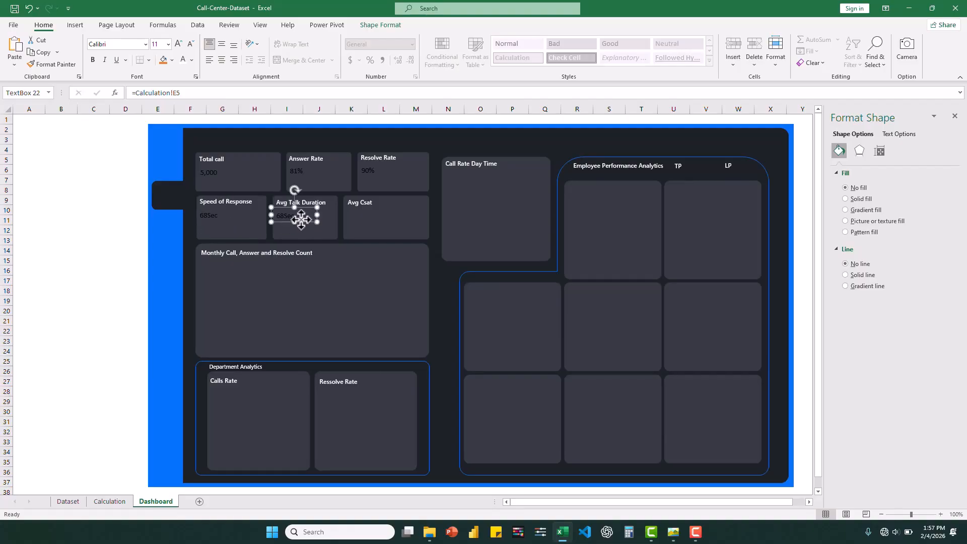
pyautogui.moveTo(180, 92); pyautogui.dragTo(139, 93)
pyautogui.press('BackSpace')
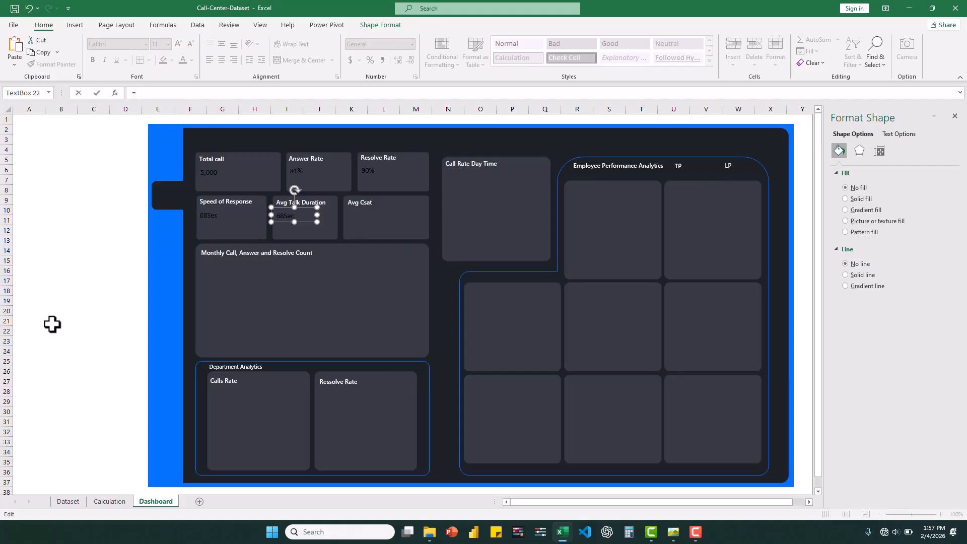
pyautogui.click(109, 501)
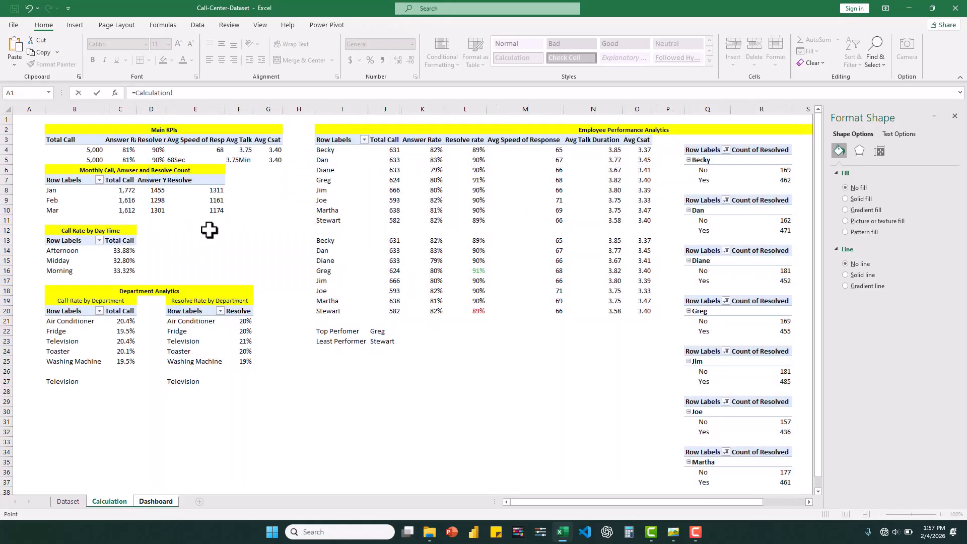
pyautogui.click(233, 161)
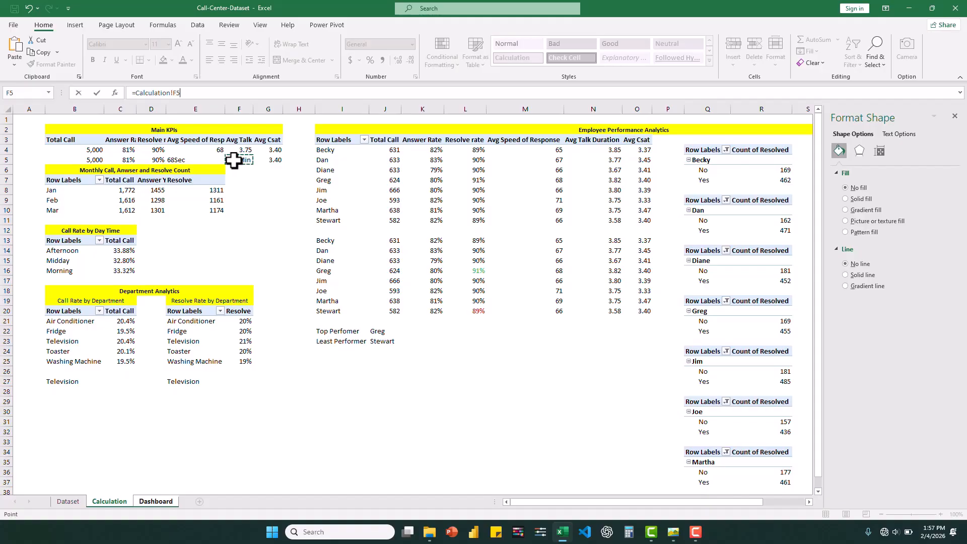
pyautogui.press('Return')
# Duplicate the talk duration value box into the "Avg Csat" card and link it to =Calculation!G5
pyautogui.hotkey('ctrl', 'd')
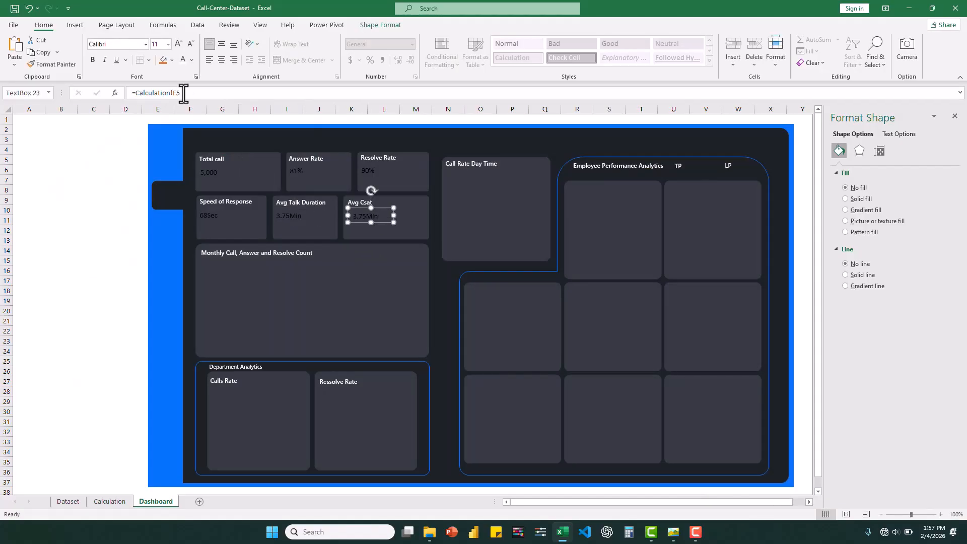
pyautogui.moveTo(182, 93); pyautogui.dragTo(135, 94)
pyautogui.press('BackSpace')
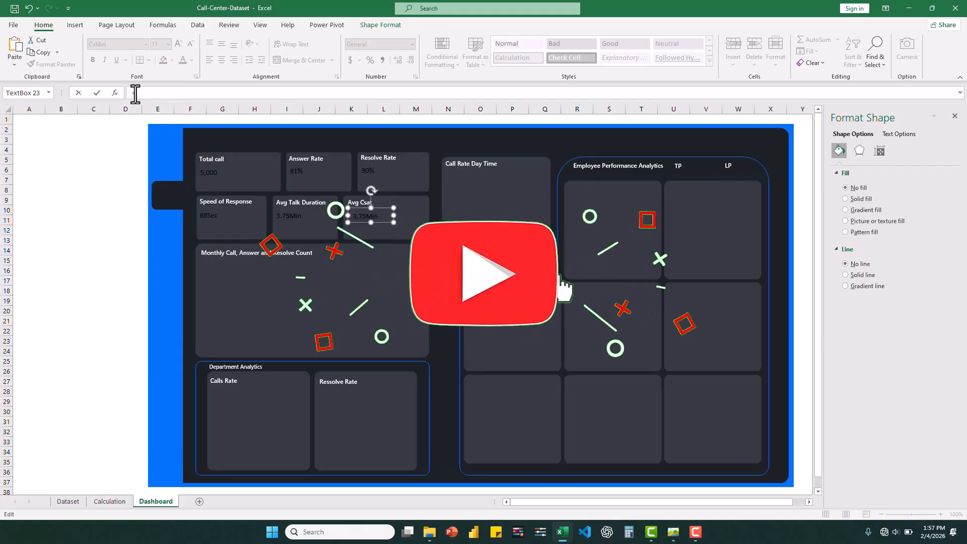
pyautogui.click(110, 501)
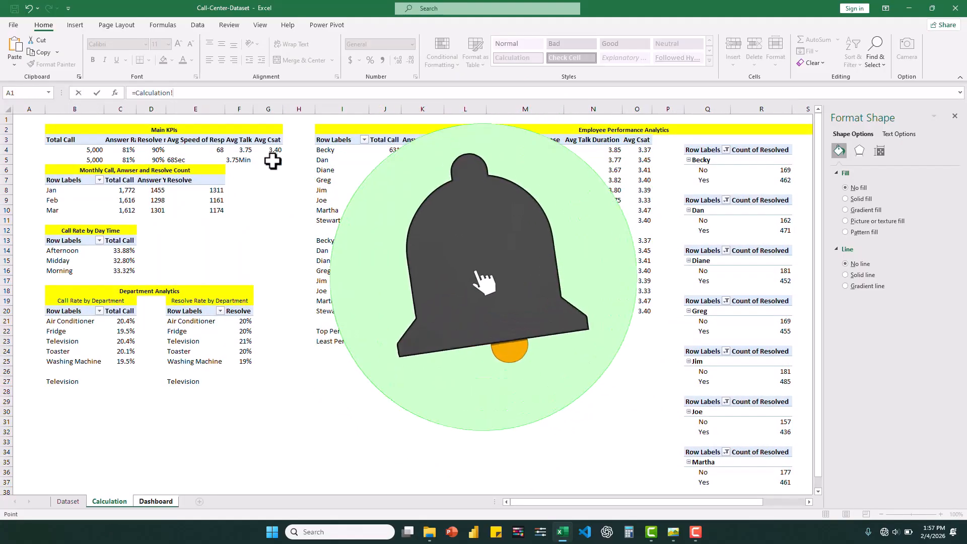
pyautogui.click(271, 158)
pyautogui.press('Return')
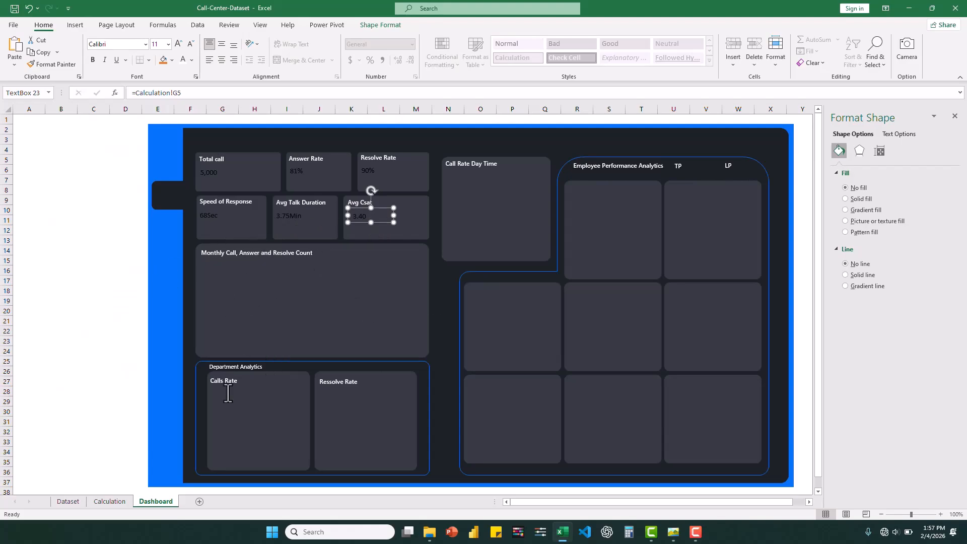
# Insert a Line PivotChart from the Jan to Mar rows of the monthly call, answer and resolve pivot table on the Calculation sheet
pyautogui.click(106, 500)
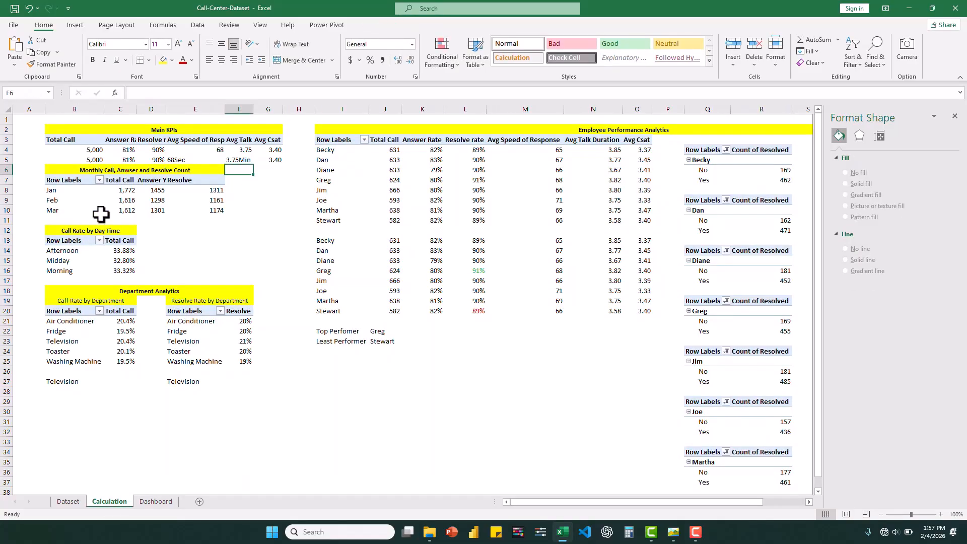
pyautogui.click(45, 188)
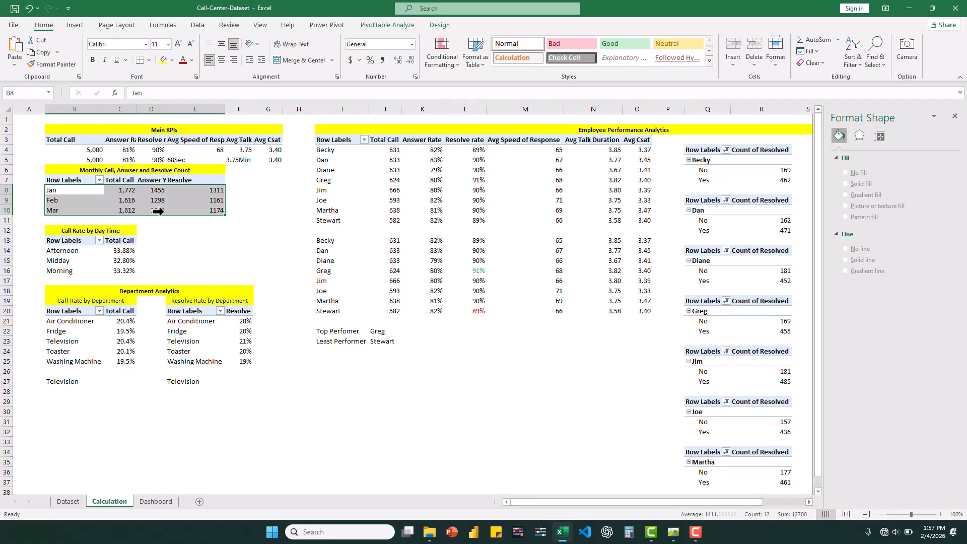
pyautogui.click(75, 26)
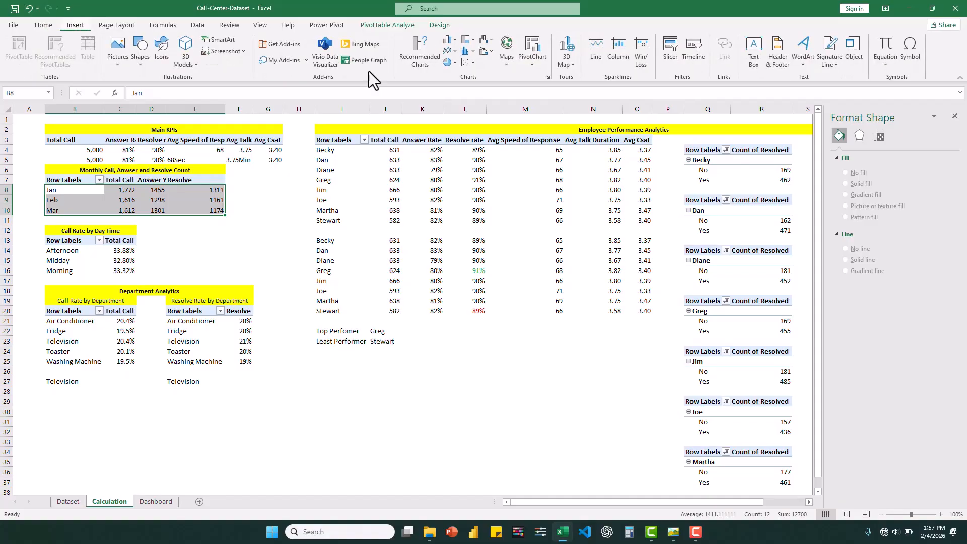
pyautogui.click(531, 61)
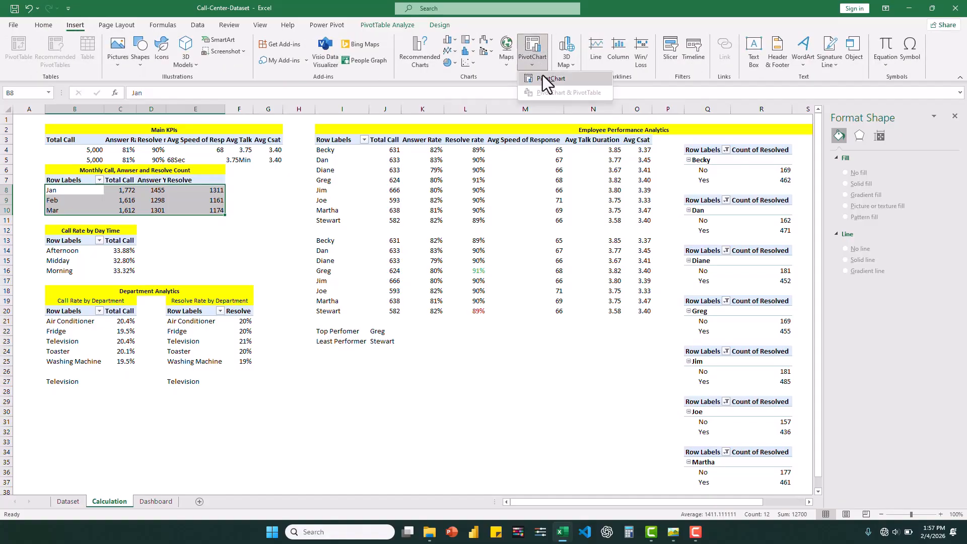
pyautogui.click(543, 78)
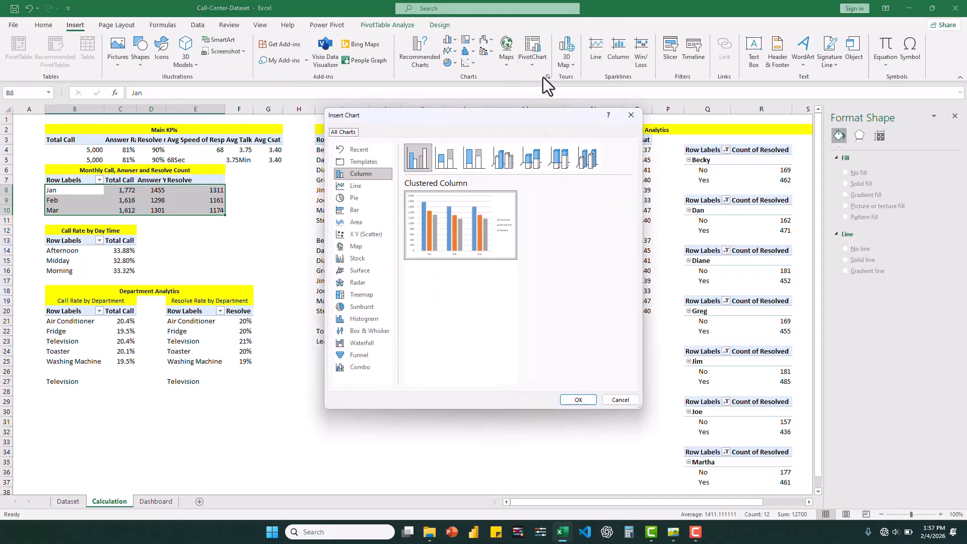
pyautogui.click(358, 184)
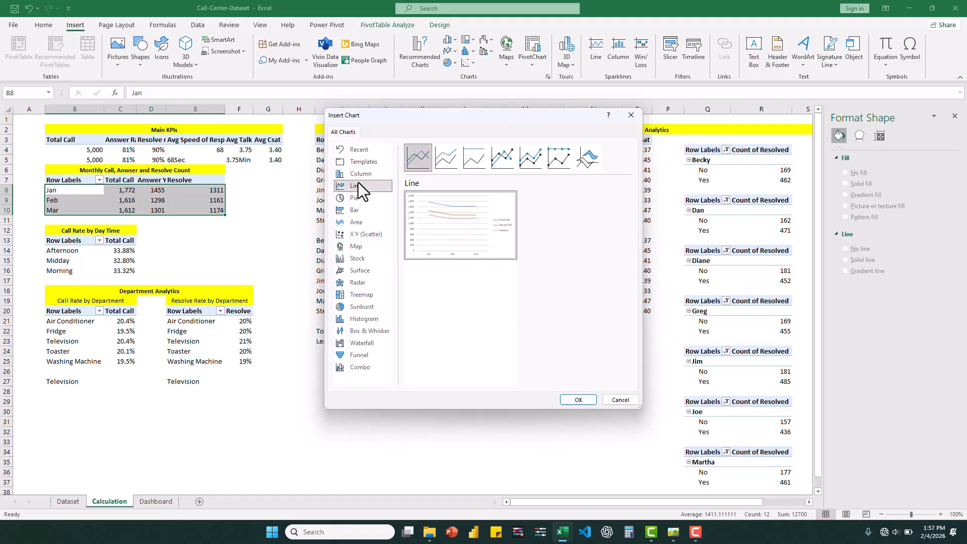
pyautogui.click(581, 397)
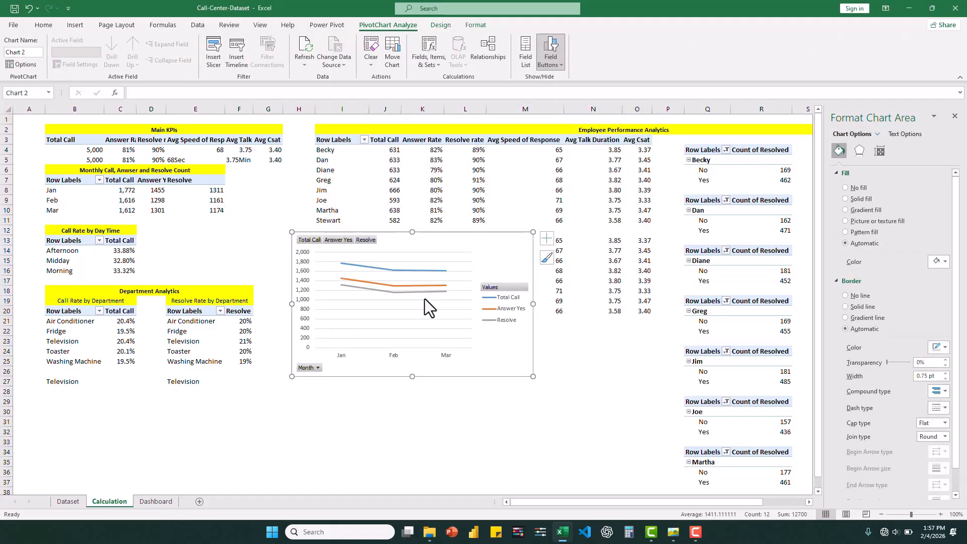
# Make the monthly line chart slightly smaller and hide its field buttons
pyautogui.press('ctrl')
pyautogui.moveTo(534, 376); pyautogui.dragTo(512, 366)
pyautogui.click(551, 43)
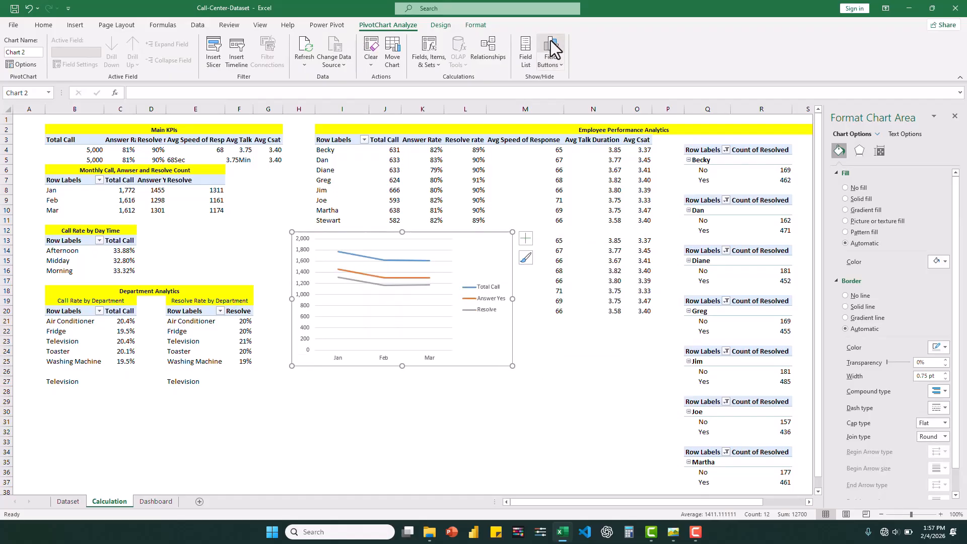
# Strip the monthly line chart of its legend, vertical axis and gridlines, and set its horizontal axis to no line
pyautogui.click(477, 292)
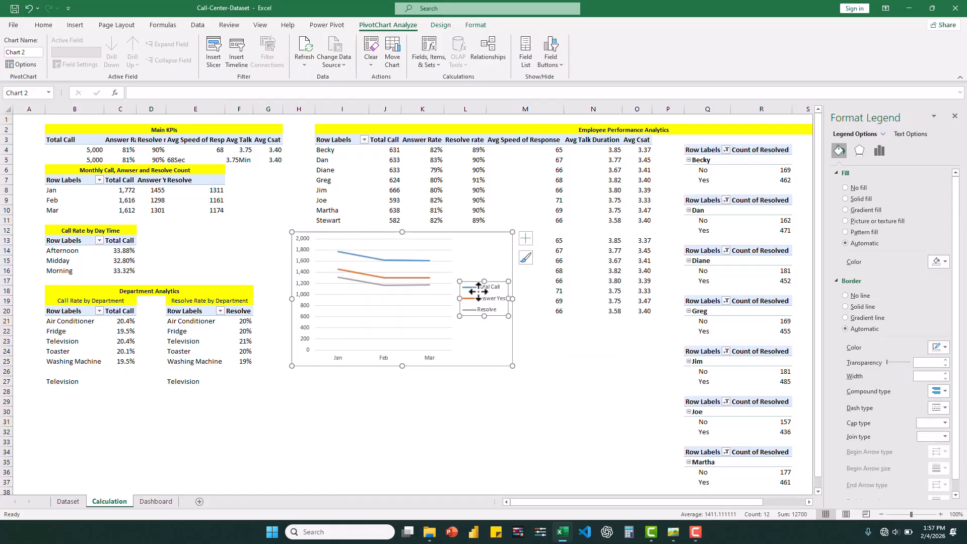
pyautogui.press('Delete')
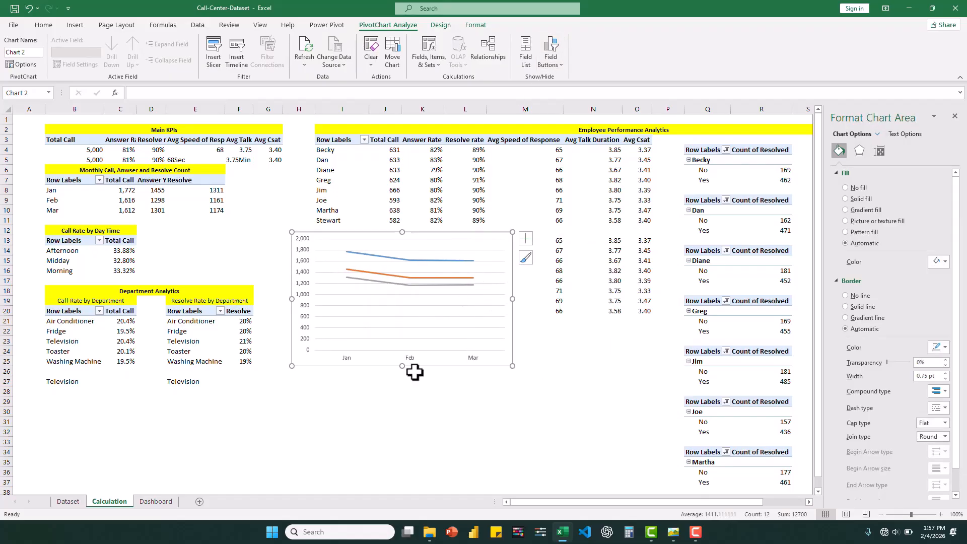
pyautogui.click(303, 283)
pyautogui.press('Delete')
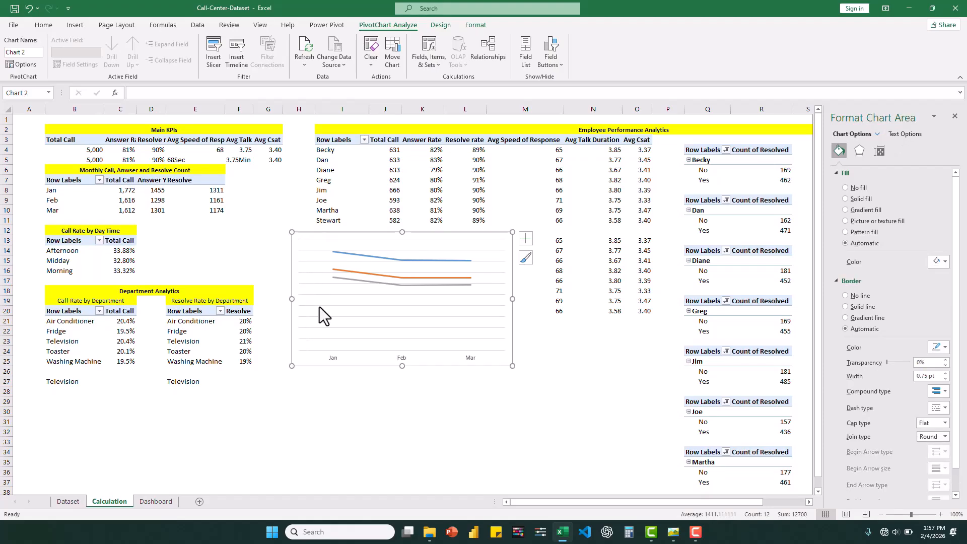
pyautogui.click(526, 238)
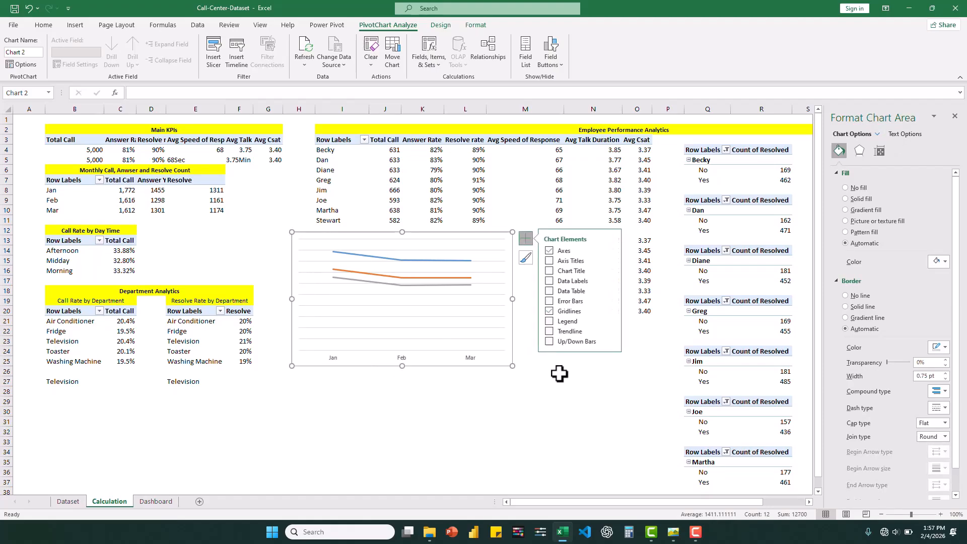
pyautogui.click(550, 311)
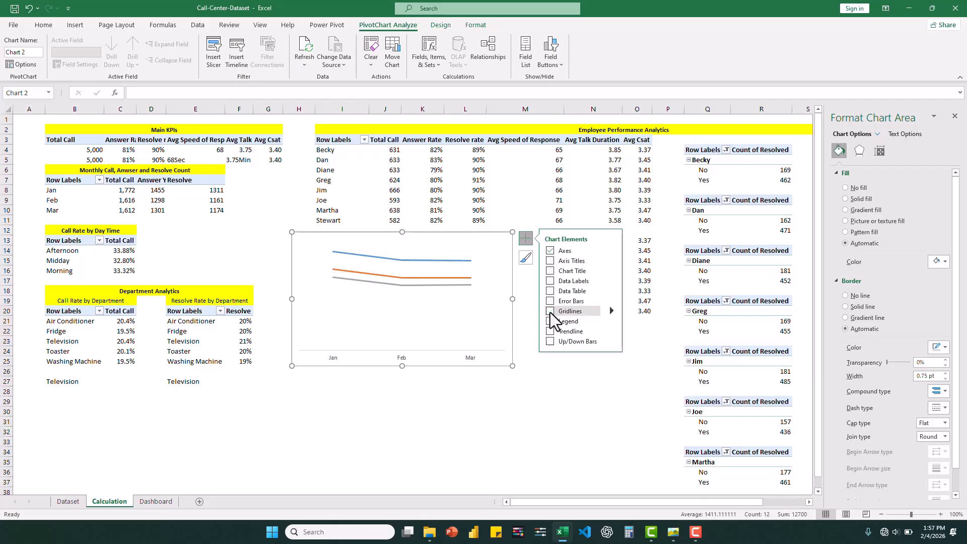
pyautogui.click(419, 351)
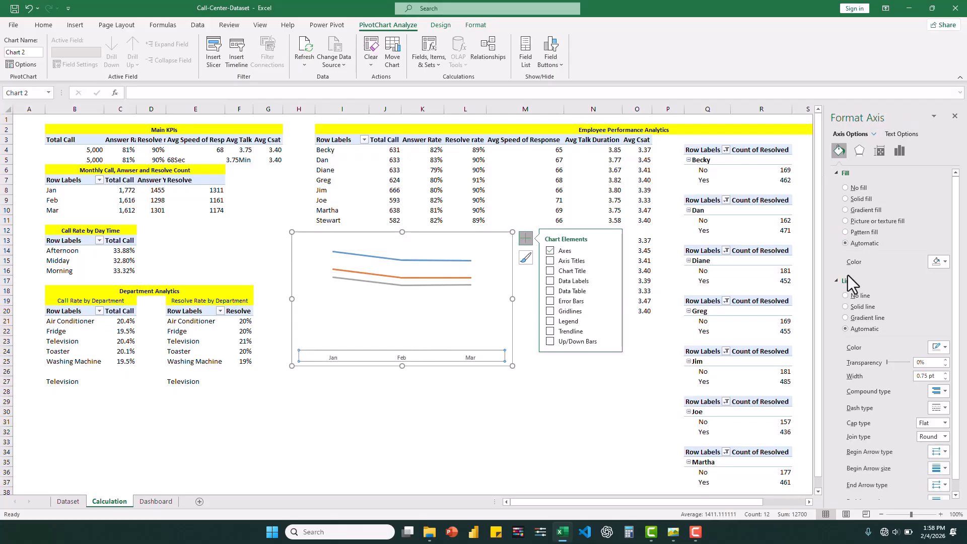
pyautogui.click(853, 296)
# Set the monthly line chart's area to no fill and reduce the chart's height
pyautogui.click(426, 362)
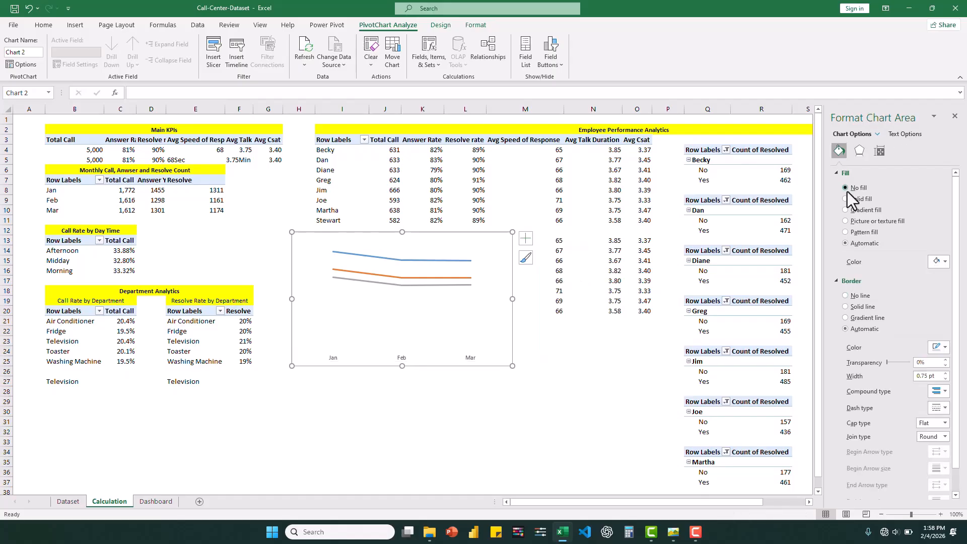
pyautogui.click(846, 188)
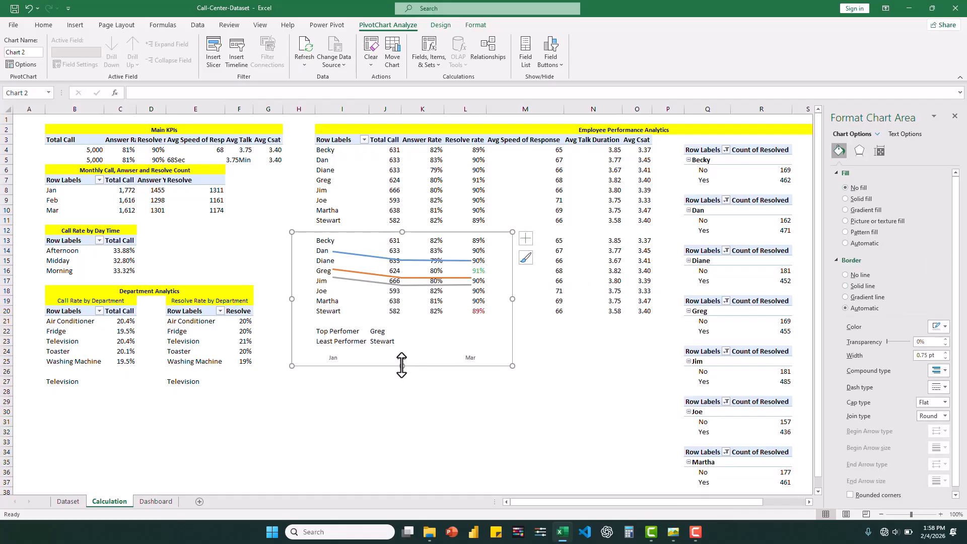
pyautogui.moveTo(401, 365); pyautogui.dragTo(405, 337)
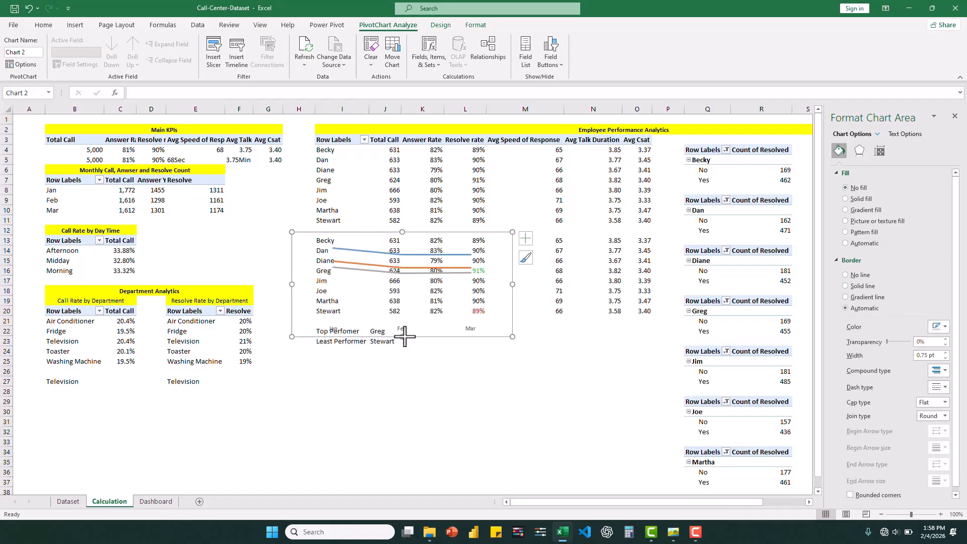
# Move the monthly line chart to the Dashboard sheet and place it in the "Monthly Call, Answer and Resolve Count" card
pyautogui.press('Delete')
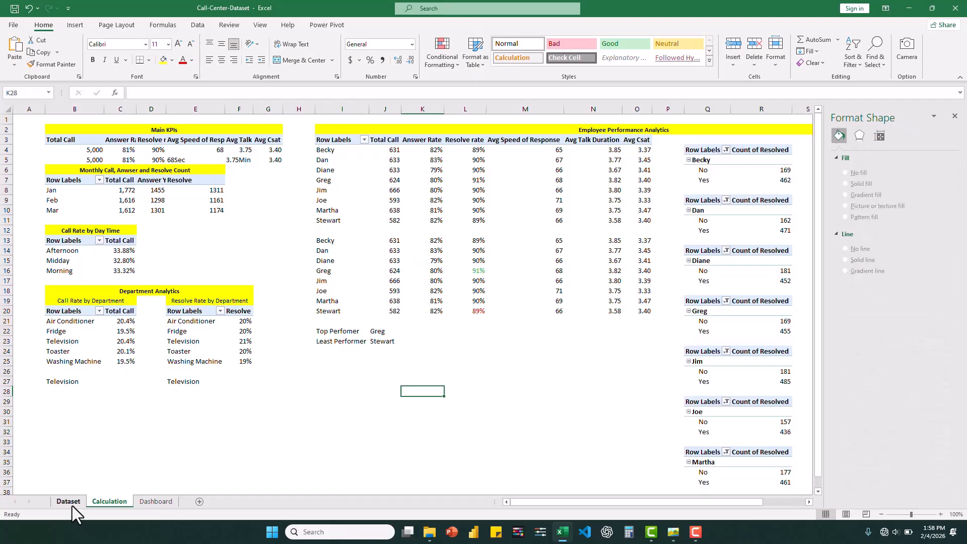
pyautogui.click(153, 501)
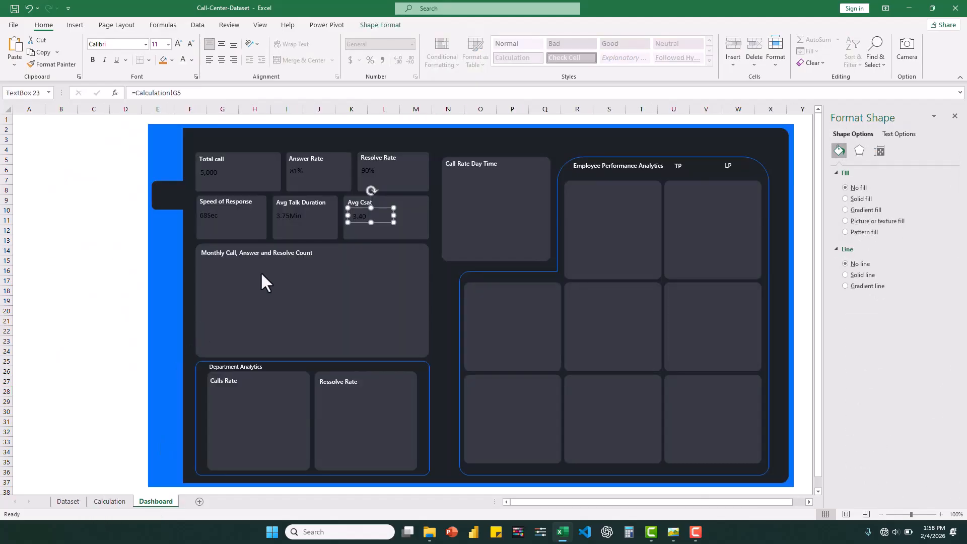
pyautogui.click(276, 294)
pyautogui.hotkey('ctrl', 'v')
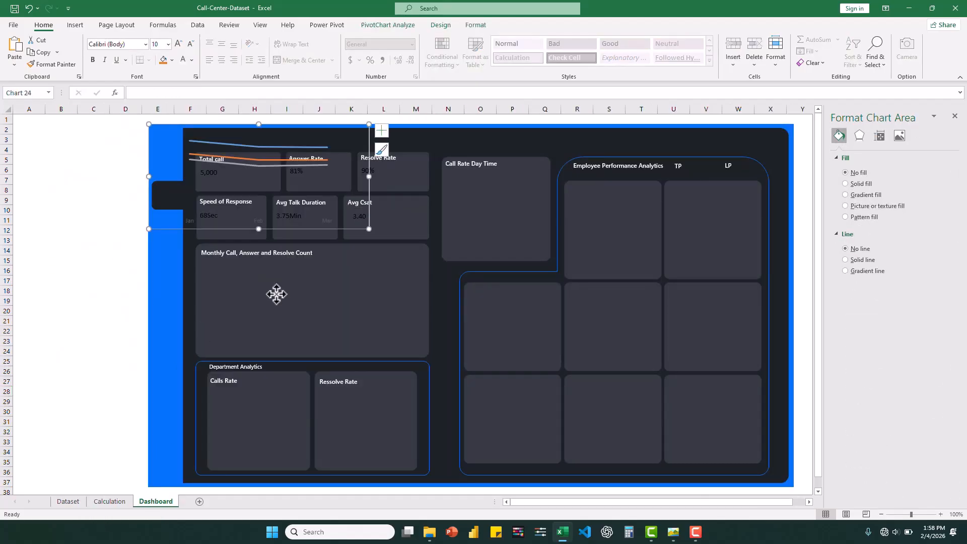
pyautogui.moveTo(276, 231)
pyautogui.mouseDown()
pyautogui.moveTo(280, 330)
pyautogui.moveTo(304, 347)
pyautogui.moveTo(355, 353)
pyautogui.moveTo(322, 349)
pyautogui.moveTo(328, 354)
pyautogui.mouseUp()
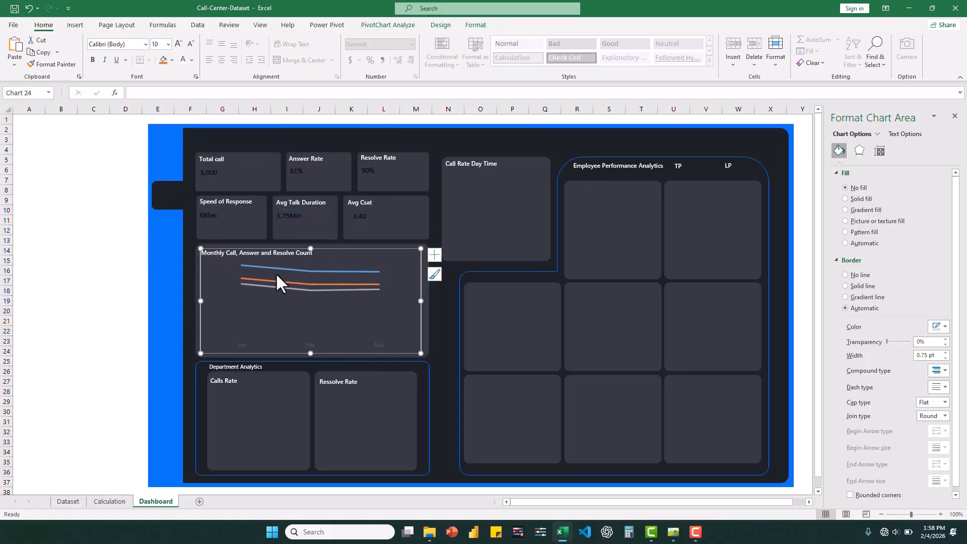
# Insert a Doughnut PivotChart from the department rows of the Call Rate by Department pivot table on the Calculation sheet
pyautogui.click(108, 502)
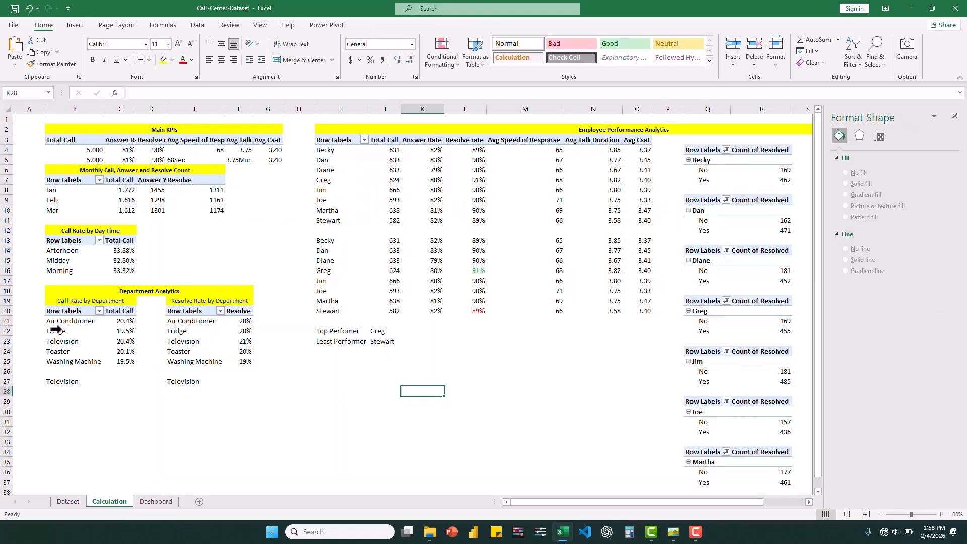
pyautogui.moveTo(51, 320); pyautogui.dragTo(77, 360)
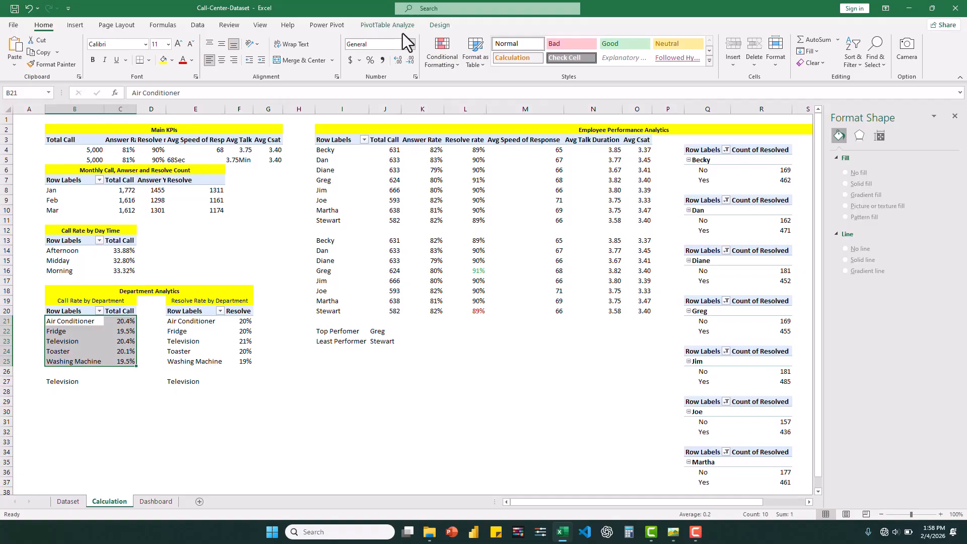
pyautogui.click(395, 25)
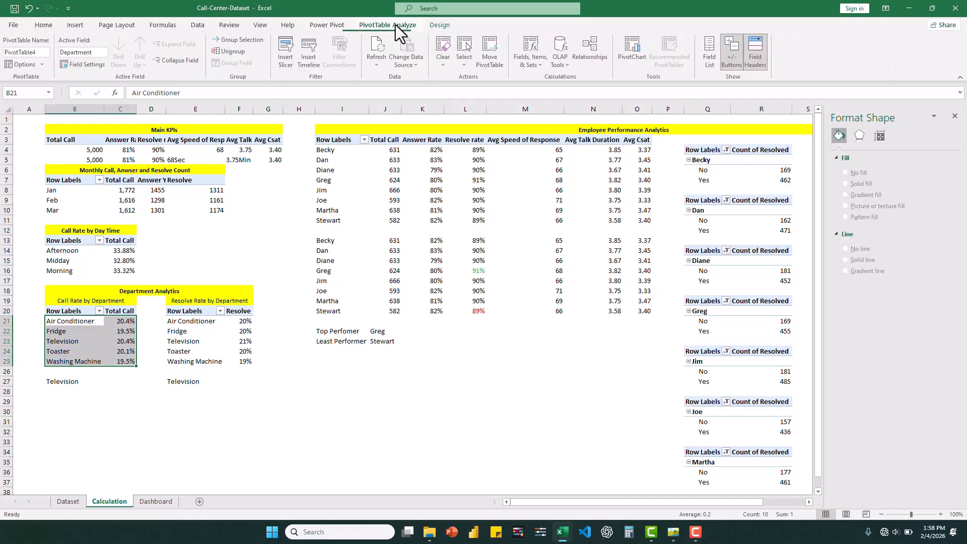
pyautogui.click(635, 54)
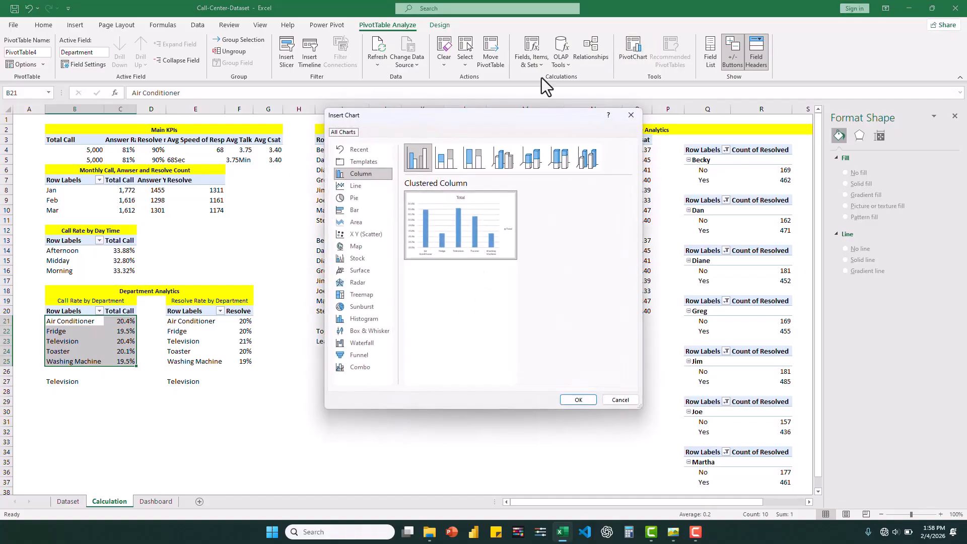
pyautogui.click(359, 200)
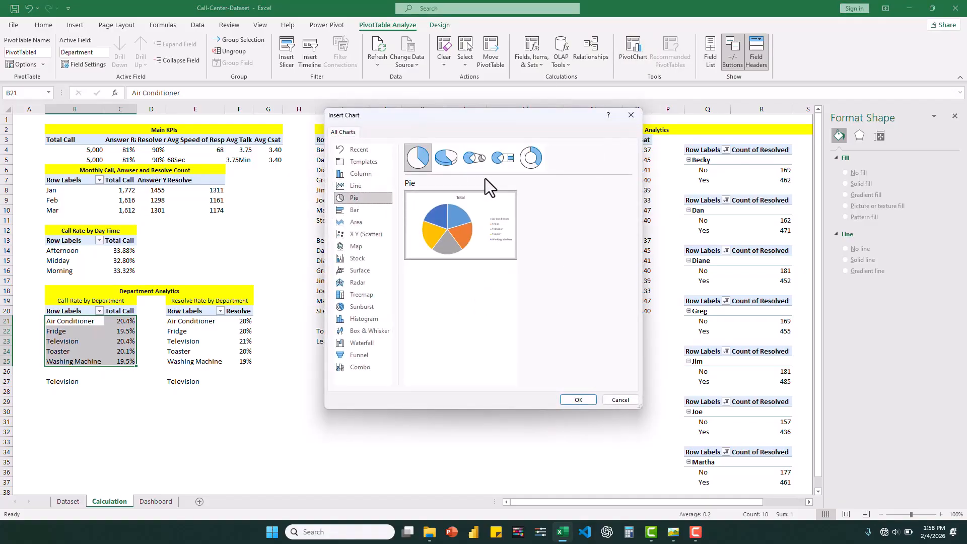
pyautogui.click(531, 161)
pyautogui.click(580, 400)
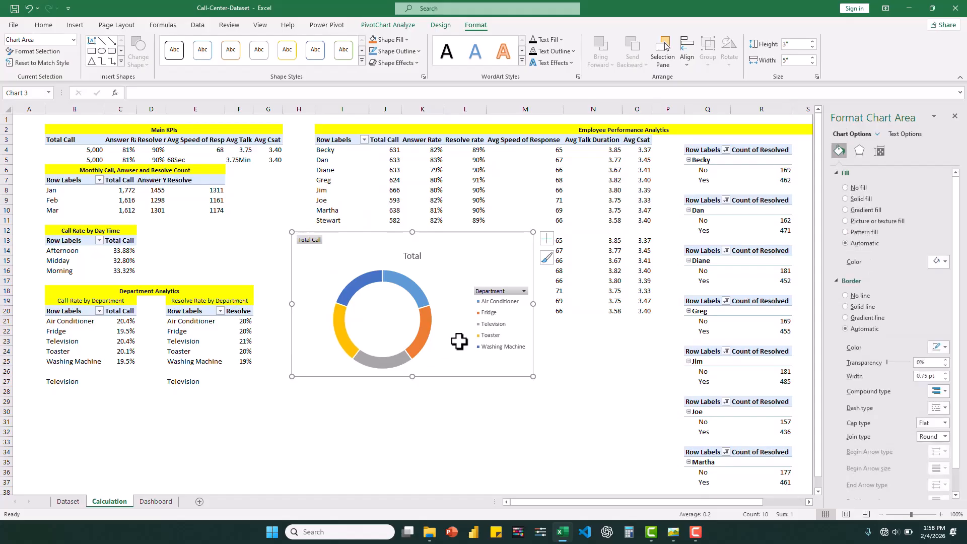
# Narrow the call rate doughnut chart and remove its field buttons, legend and title
pyautogui.click(388, 25)
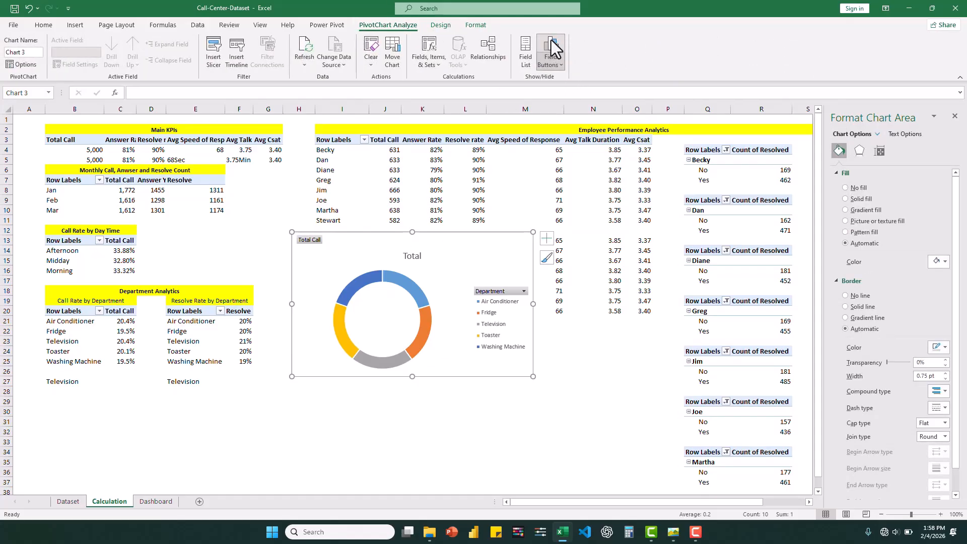
pyautogui.click(554, 48)
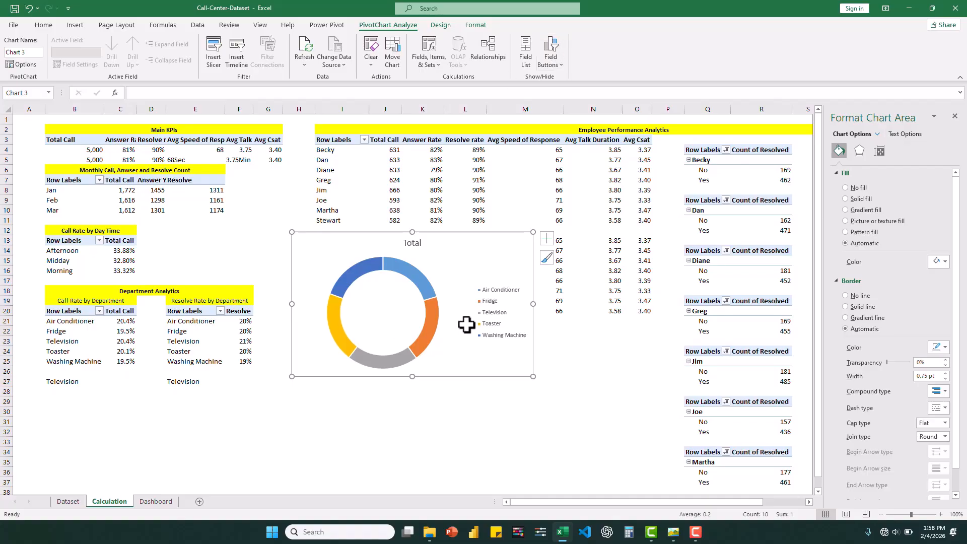
pyautogui.moveTo(533, 303); pyautogui.dragTo(481, 312)
pyautogui.click(448, 317)
pyautogui.press('Delete')
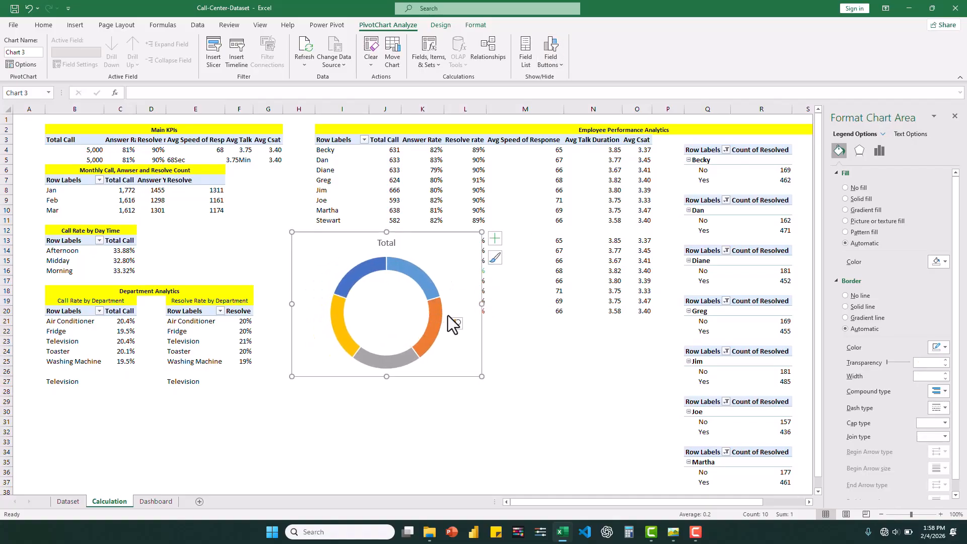
pyautogui.click(385, 244)
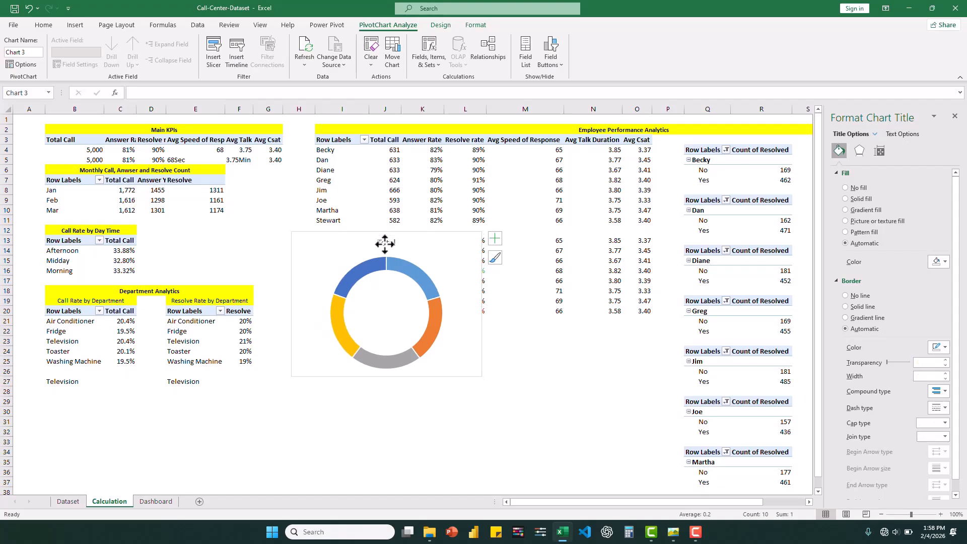
pyautogui.press('Delete')
# Cut the call rate doughnut chart from the Calculation sheet and paste it onto the Dashboard sheet
pyautogui.click(444, 356)
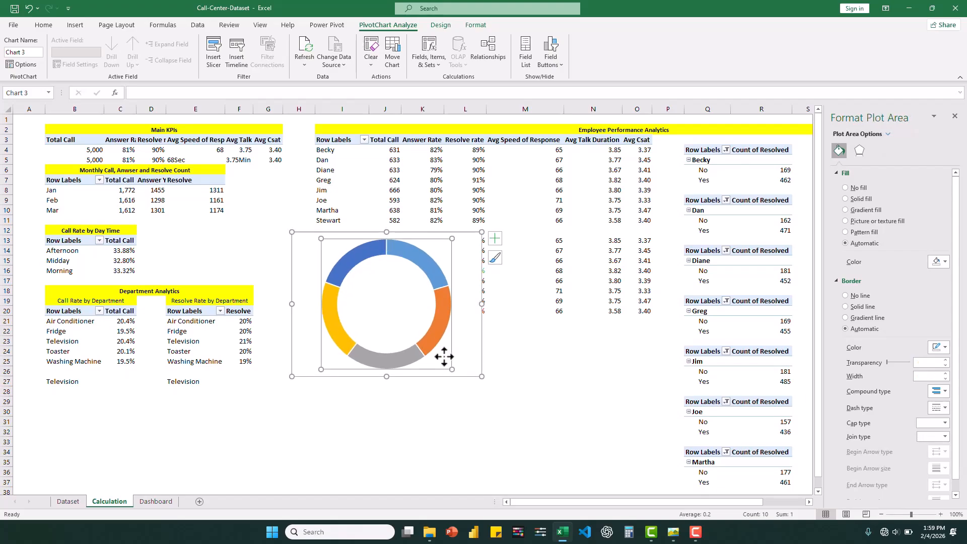
pyautogui.click(478, 341)
pyautogui.hotkey('ctrl', 'x')
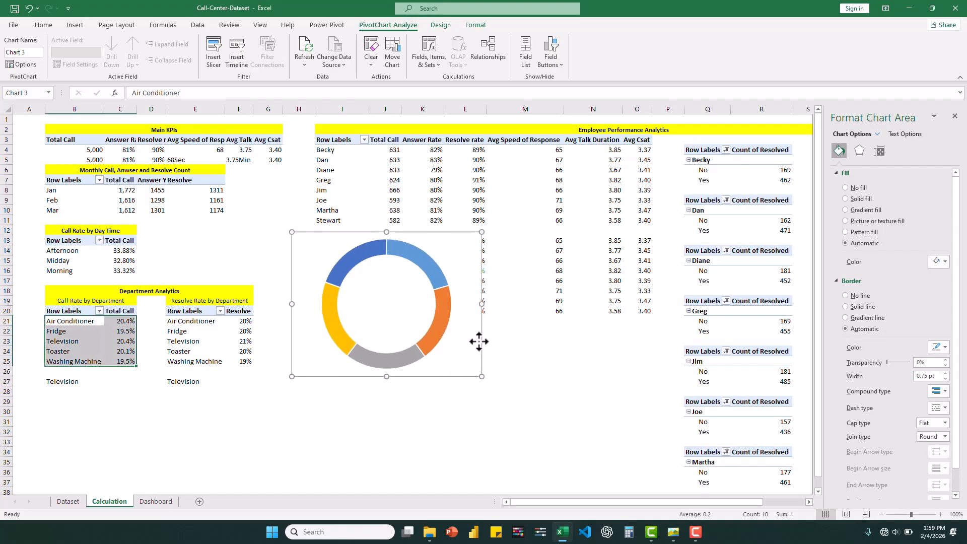
pyautogui.click(152, 502)
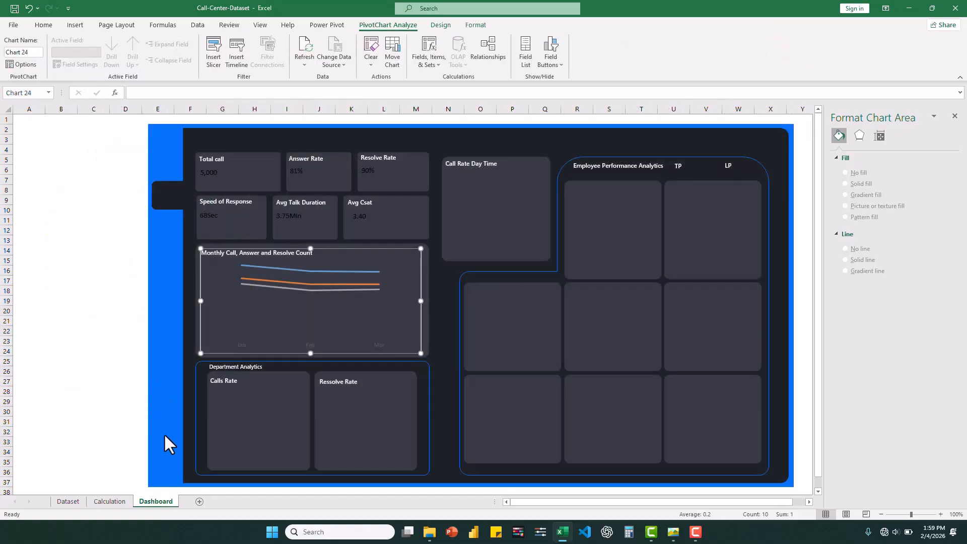
pyautogui.click(221, 434)
pyautogui.hotkey('ctrl', 'v')
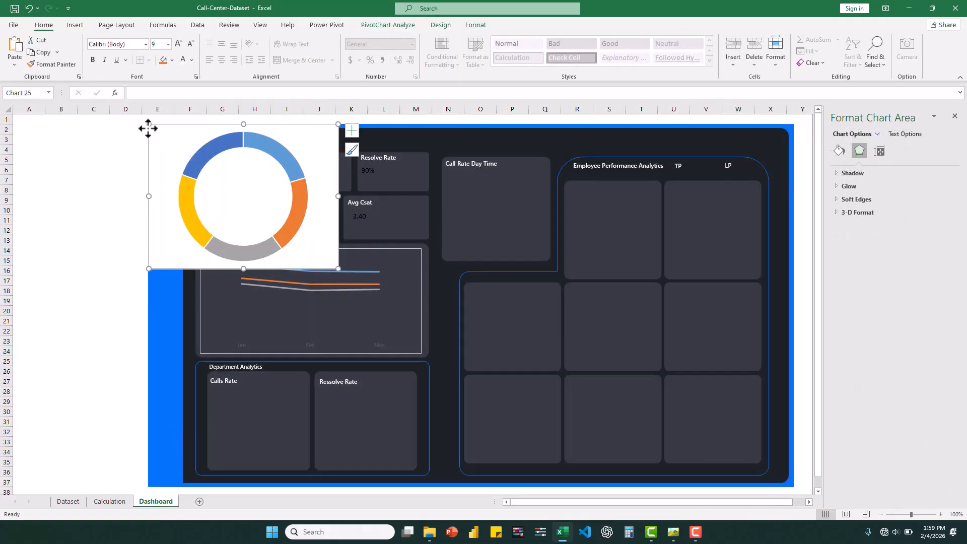
# Shrink the doughnut chart and position it inside the "Calls Rate" card under Department Analytics
pyautogui.moveTo(146, 126); pyautogui.dragTo(205, 179)
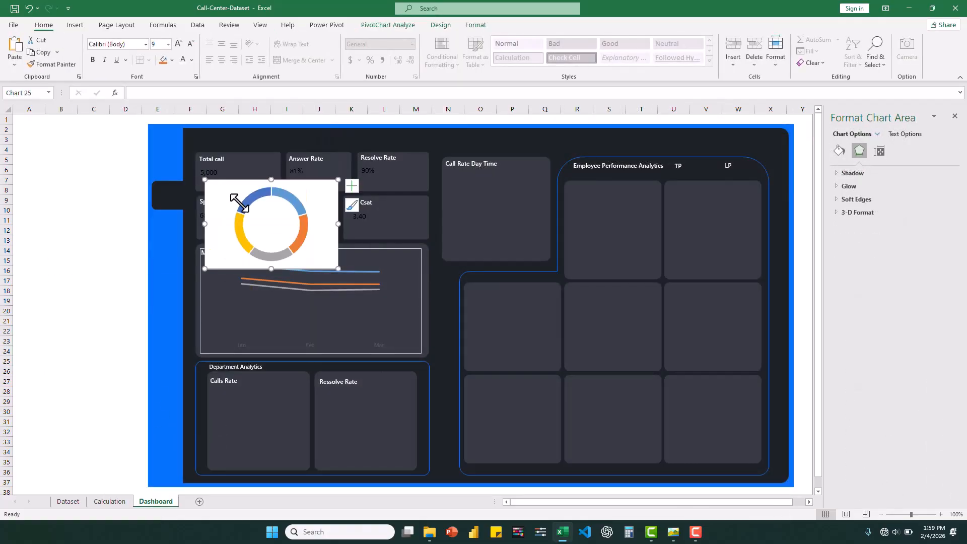
pyautogui.moveTo(264, 410); pyautogui.dragTo(296, 471)
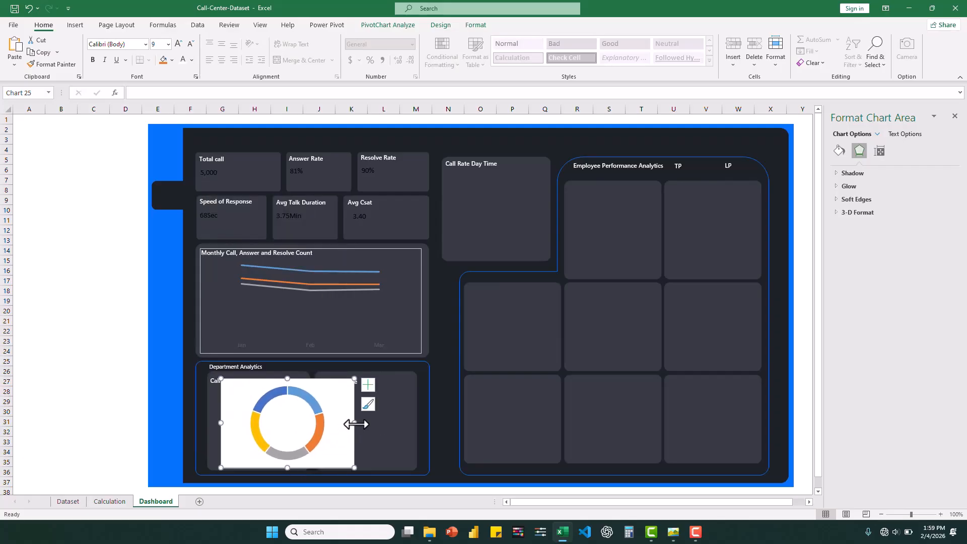
pyautogui.moveTo(354, 423); pyautogui.dragTo(315, 428)
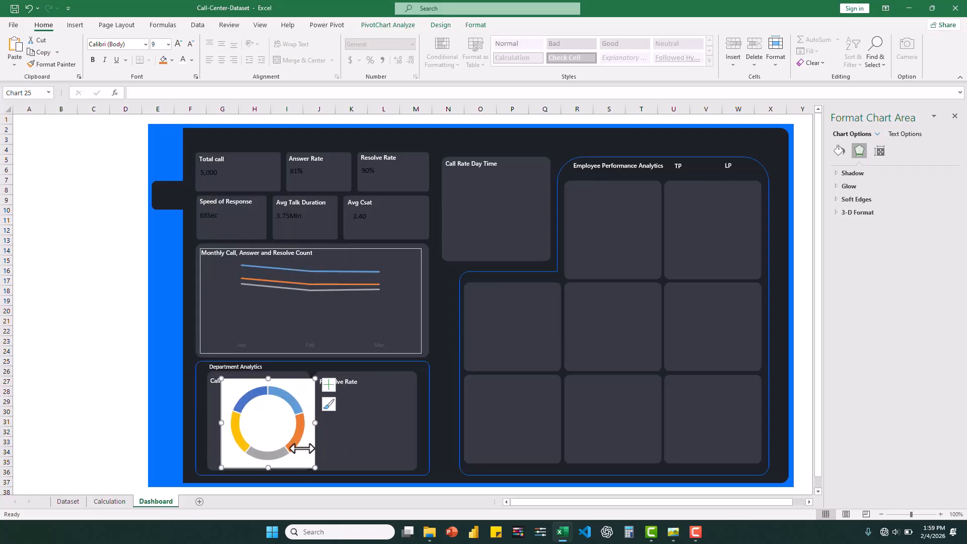
pyautogui.moveTo(297, 468); pyautogui.dragTo(287, 466)
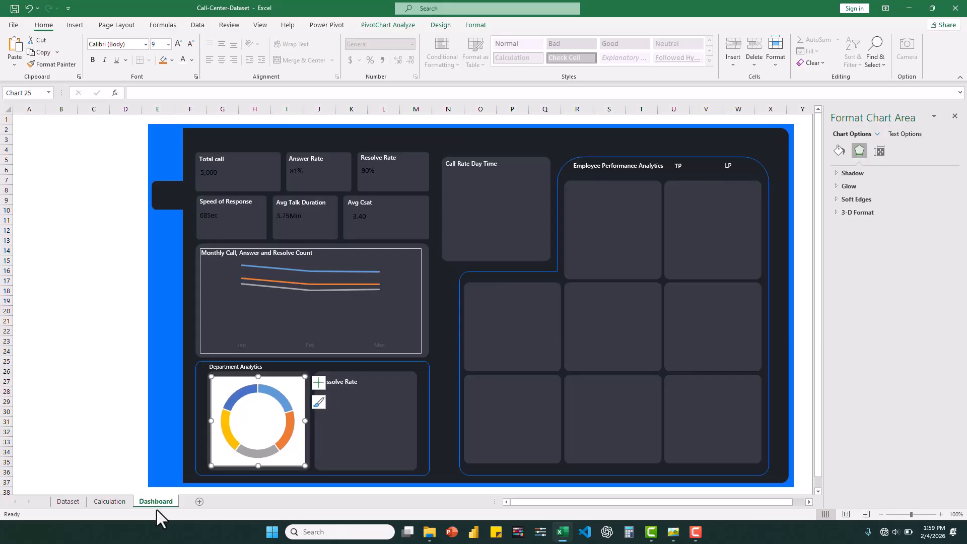
# Insert a Doughnut PivotChart from the department rows of the Resolve Rate by Department pivot table on the Calculation sheet
pyautogui.click(106, 501)
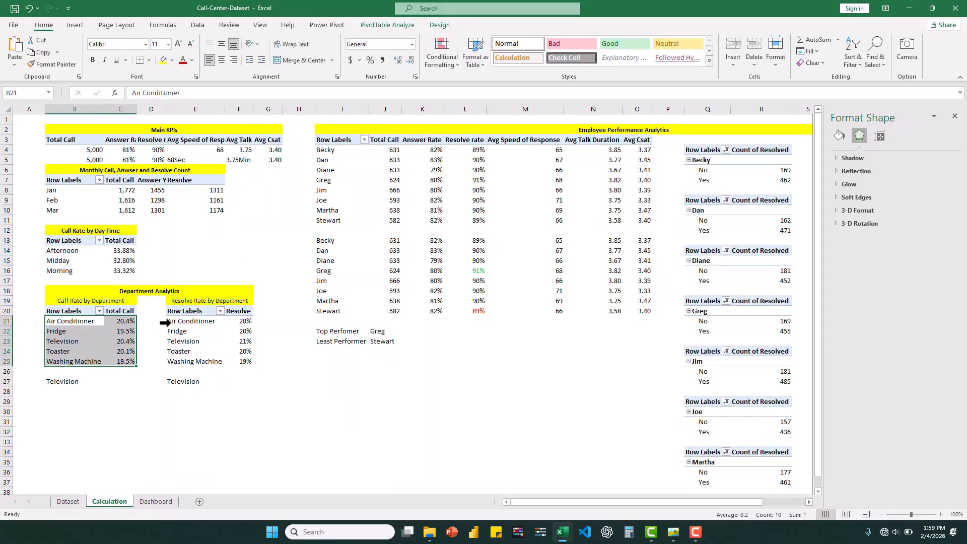
pyautogui.moveTo(165, 323); pyautogui.dragTo(233, 359)
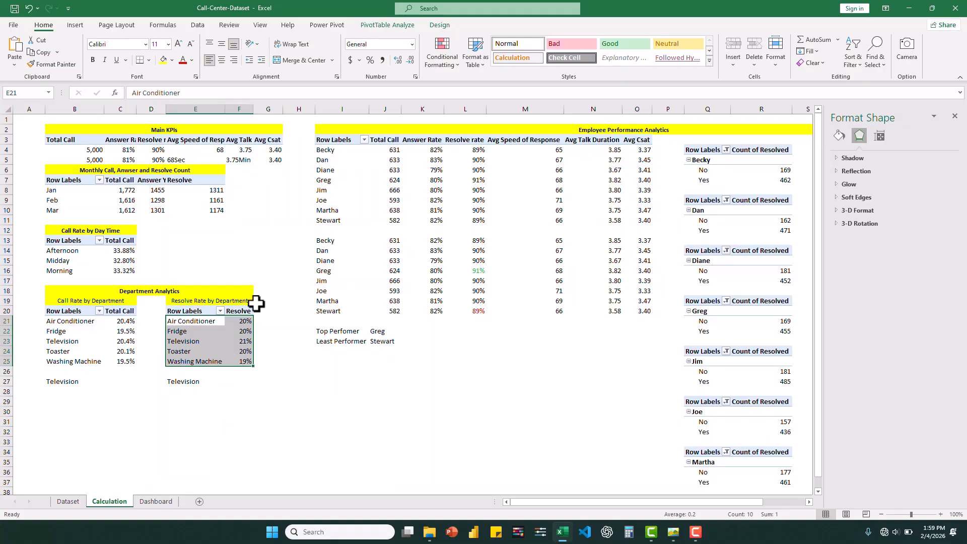
pyautogui.click(388, 25)
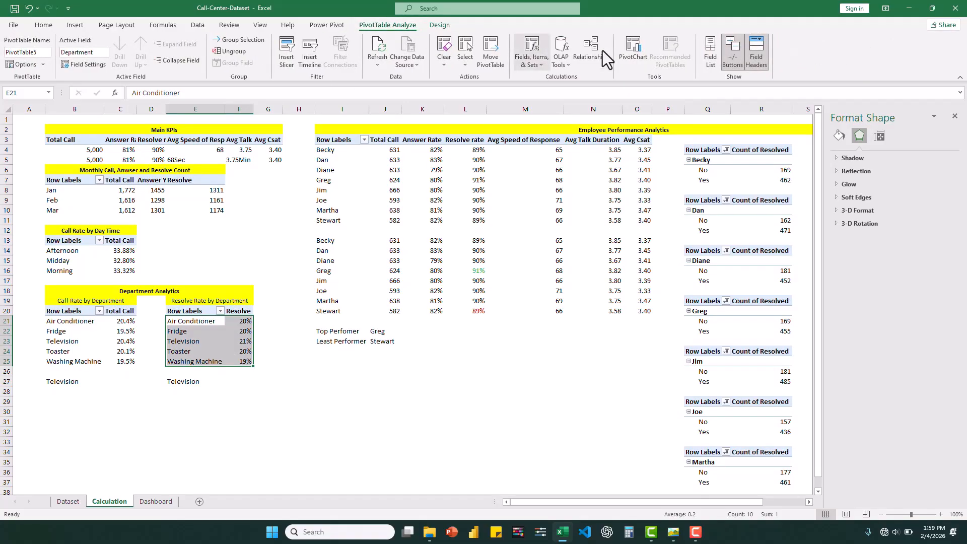
pyautogui.click(638, 44)
pyautogui.click(361, 199)
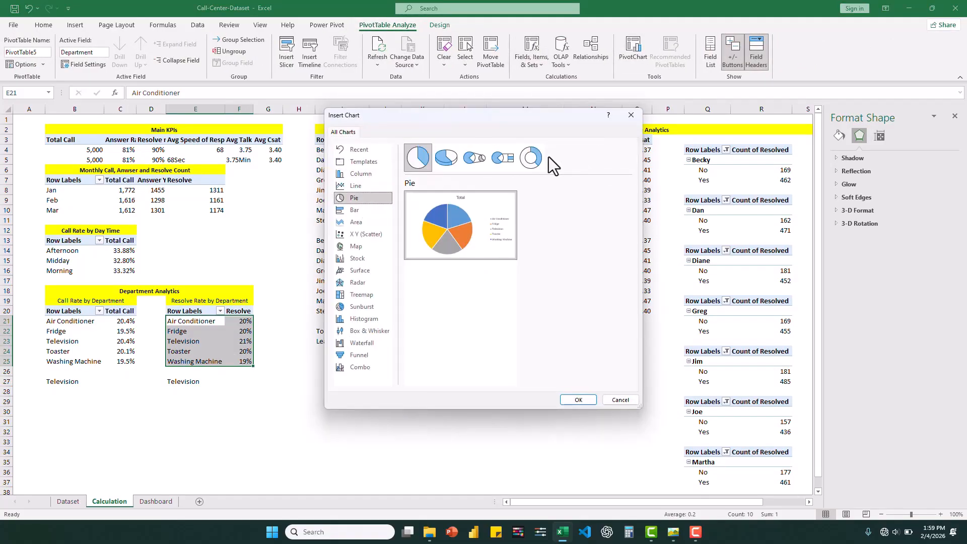
pyautogui.click(535, 157)
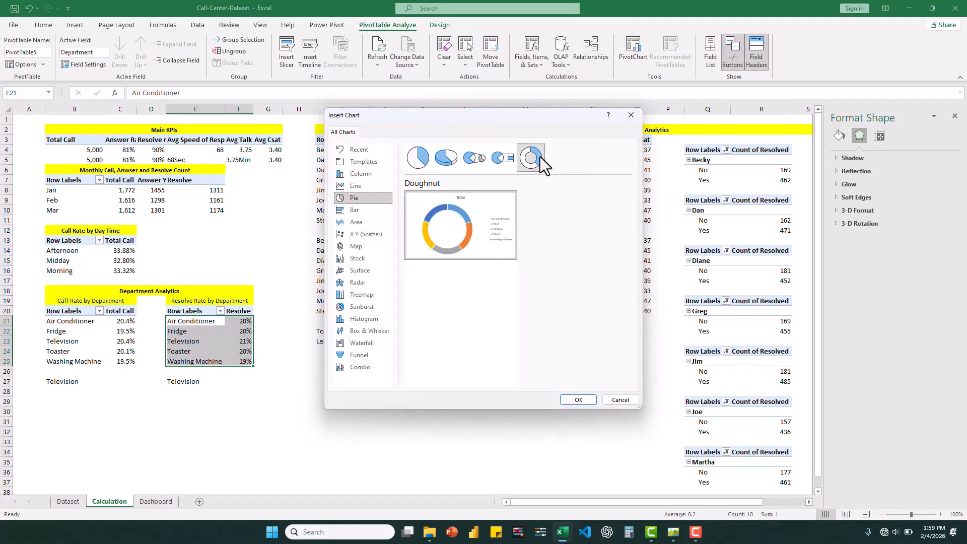
pyautogui.click(577, 398)
# Remove the resolve rate doughnut chart's legend, title and field buttons, and shrink it to a roughly square frame
pyautogui.click(498, 315)
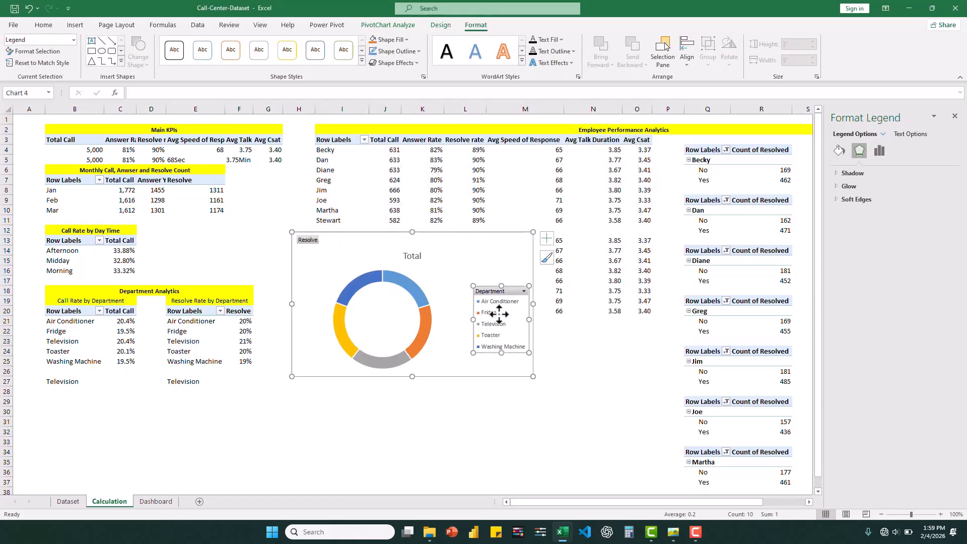
pyautogui.press('Delete')
pyautogui.click(417, 259)
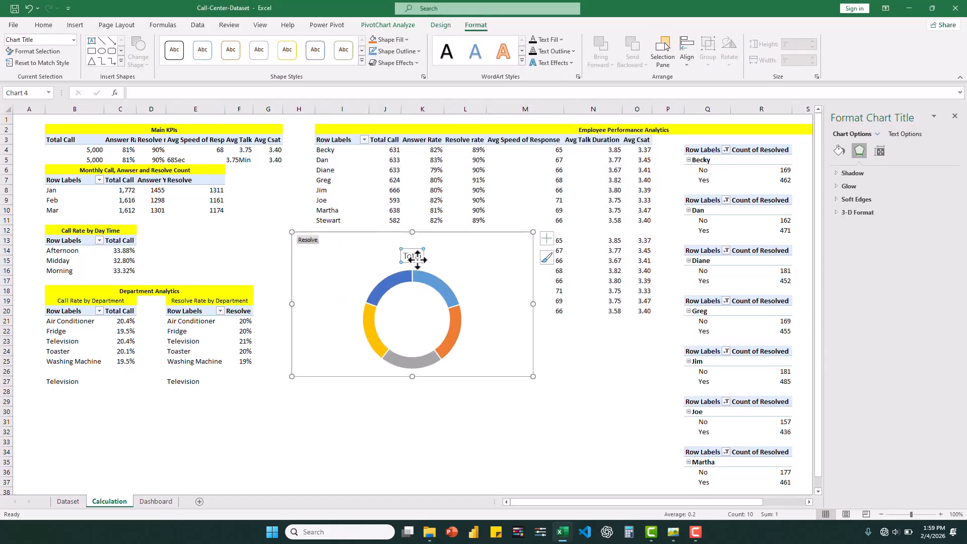
pyautogui.press('Delete')
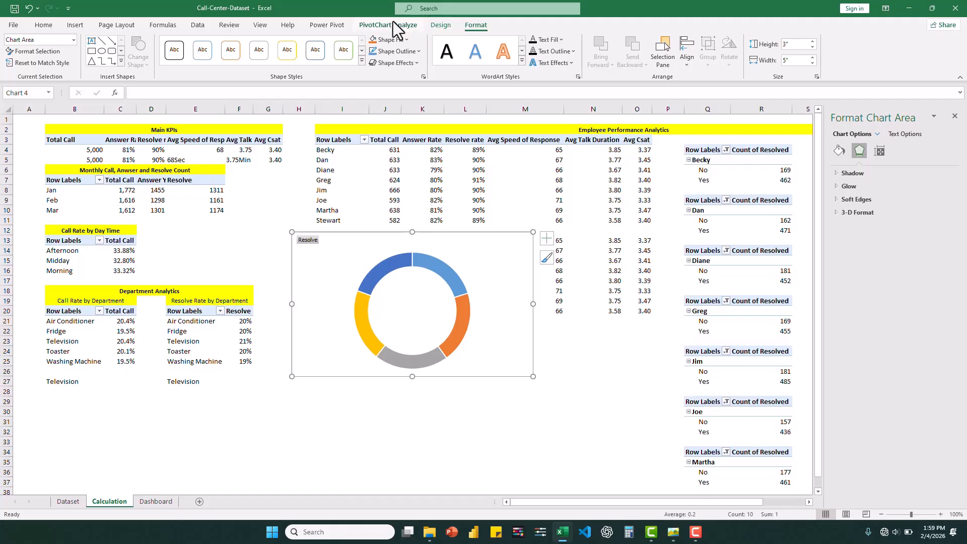
pyautogui.click(392, 25)
pyautogui.click(550, 48)
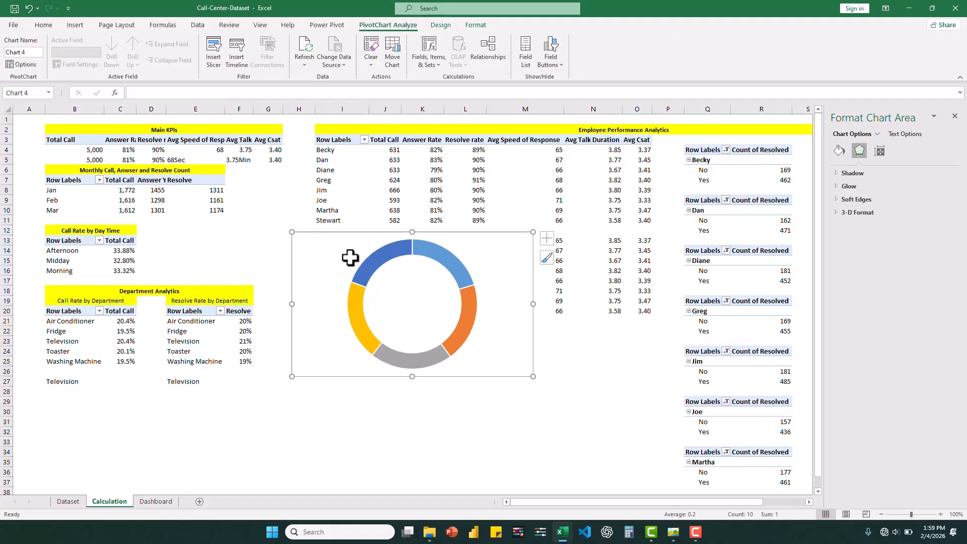
pyautogui.moveTo(293, 232); pyautogui.dragTo(370, 271)
pyautogui.moveTo(370, 324); pyautogui.dragTo(430, 325)
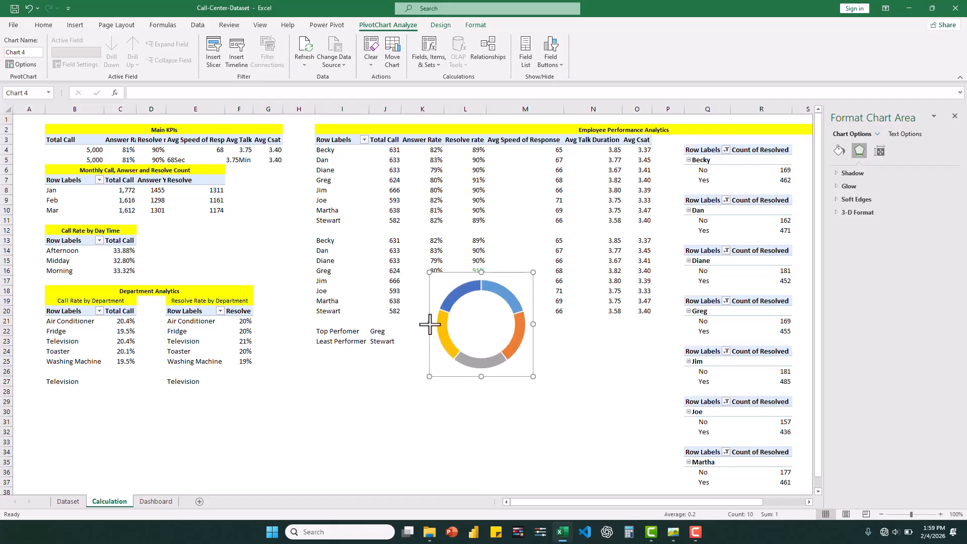
# Move the resolve rate doughnut chart to the Dashboard sheet and fit it inside the "Ressolve Rate" card under Department Analytics
pyautogui.hotkey('ctrl', 'x')
pyautogui.click(156, 501)
pyautogui.hotkey('ctrl', 'v')
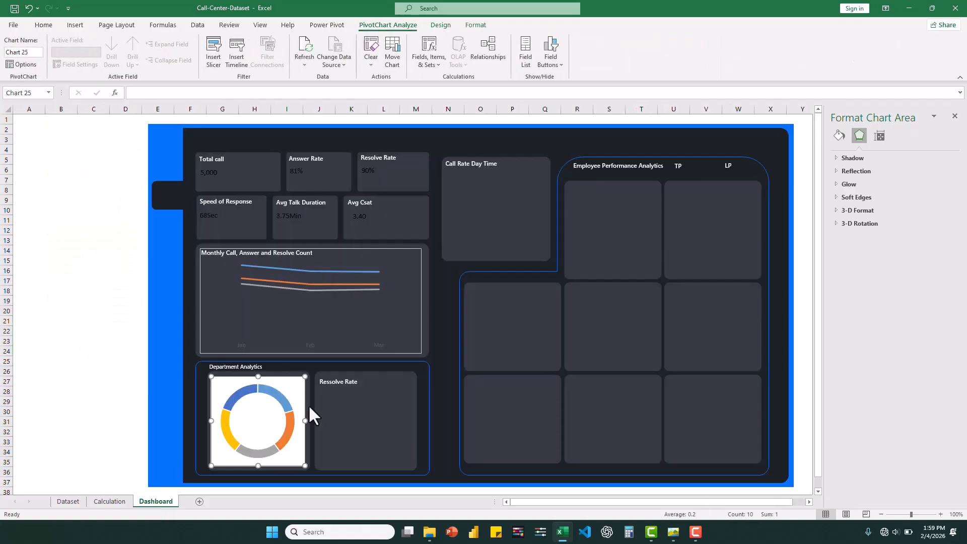
pyautogui.click(361, 403)
pyautogui.hotkey('ctrl', 'v')
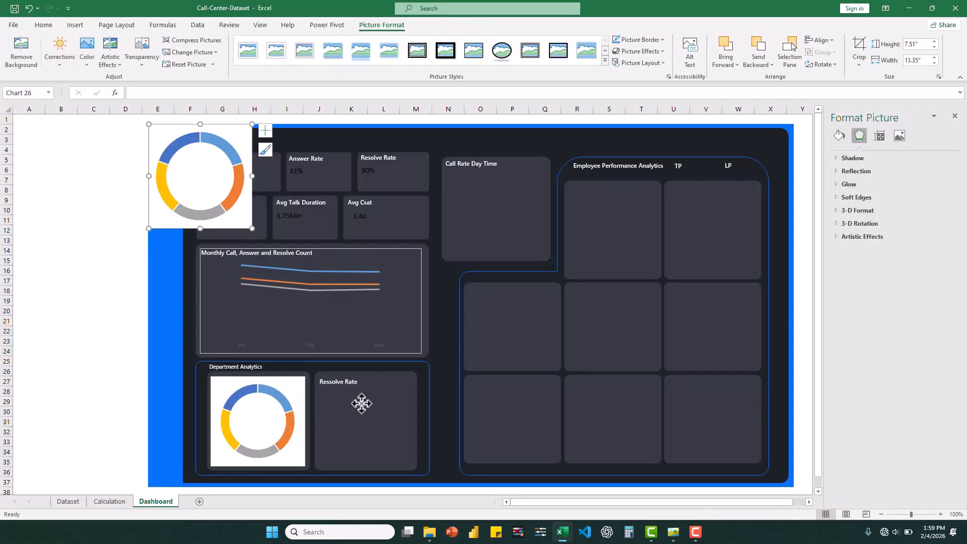
pyautogui.moveTo(231, 218); pyautogui.dragTo(392, 465)
pyautogui.click(404, 452)
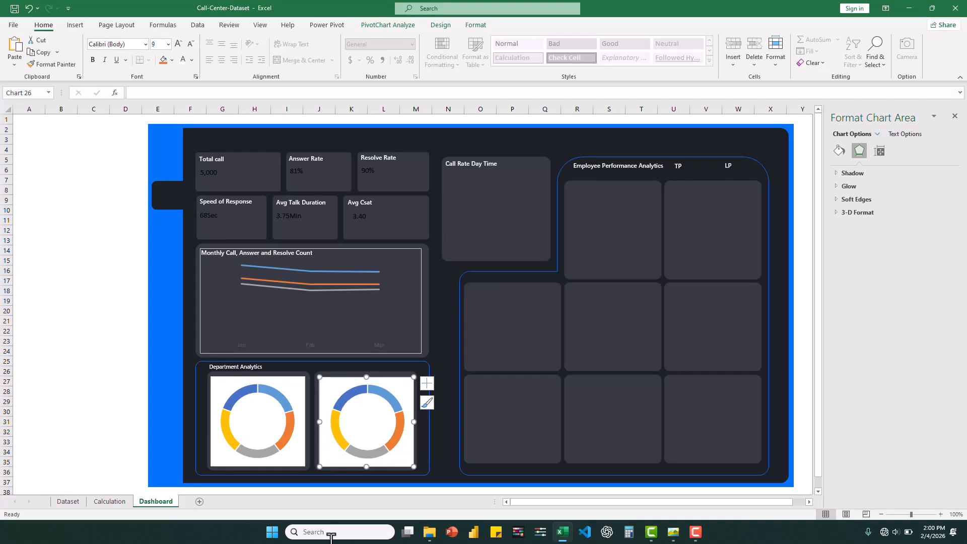
# Insert a Doughnut PivotChart from the Afternoon, Midday and Morning rows of the Call Rate by Day Time pivot table on the Calculation sheet
pyautogui.click(112, 502)
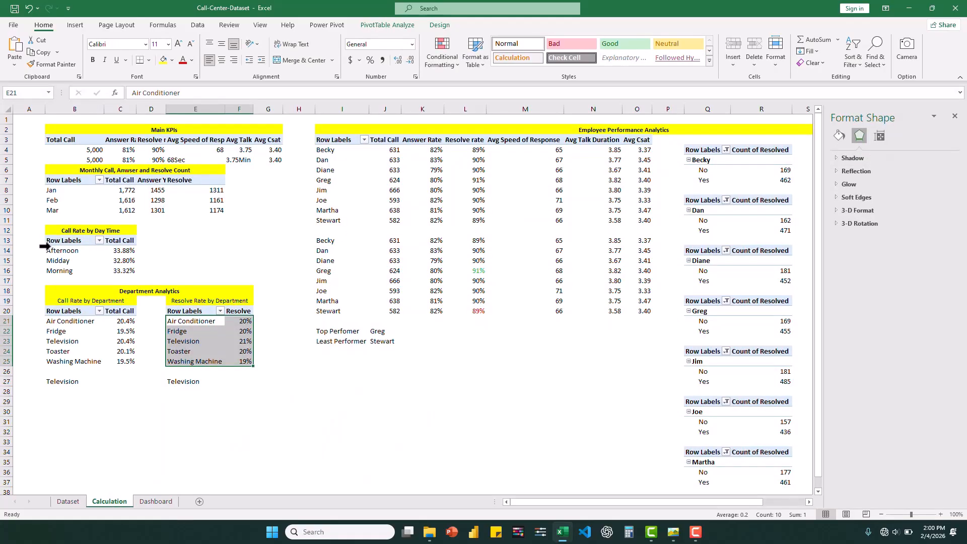
pyautogui.moveTo(44, 250); pyautogui.dragTo(121, 271)
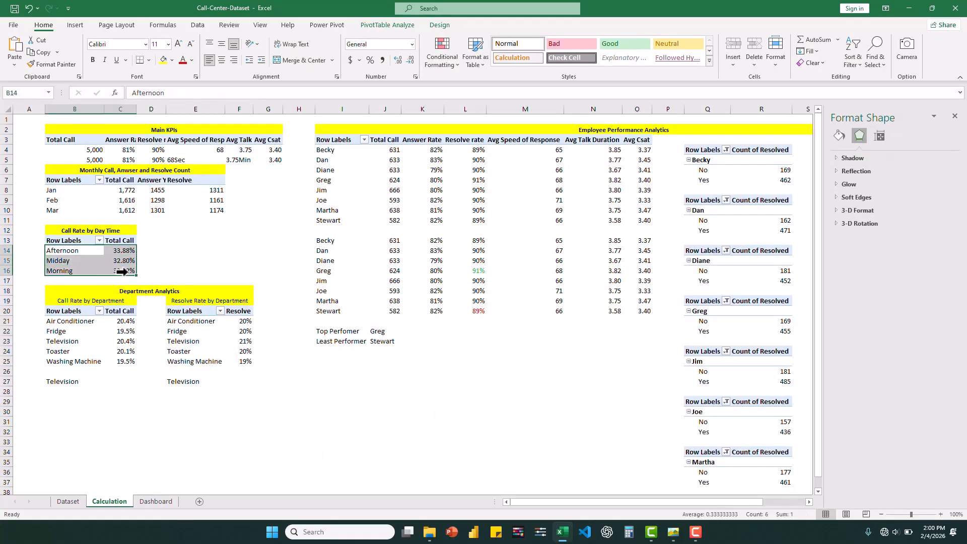
pyautogui.click(391, 25)
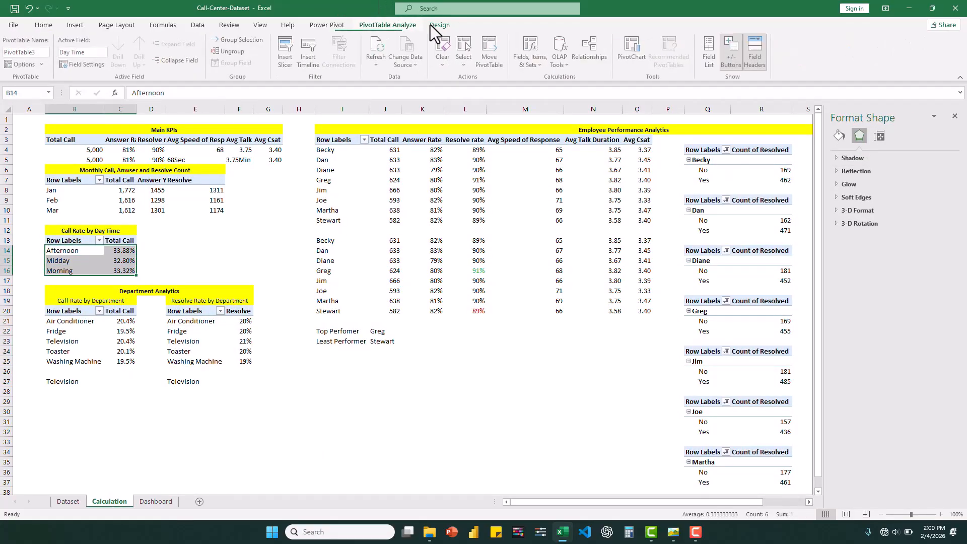
pyautogui.click(633, 53)
pyautogui.click(356, 197)
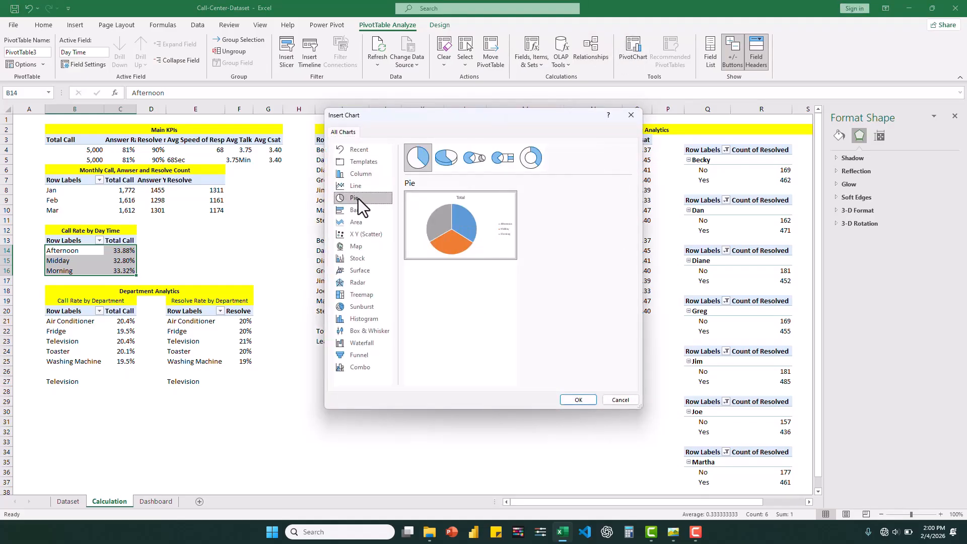
pyautogui.click(534, 158)
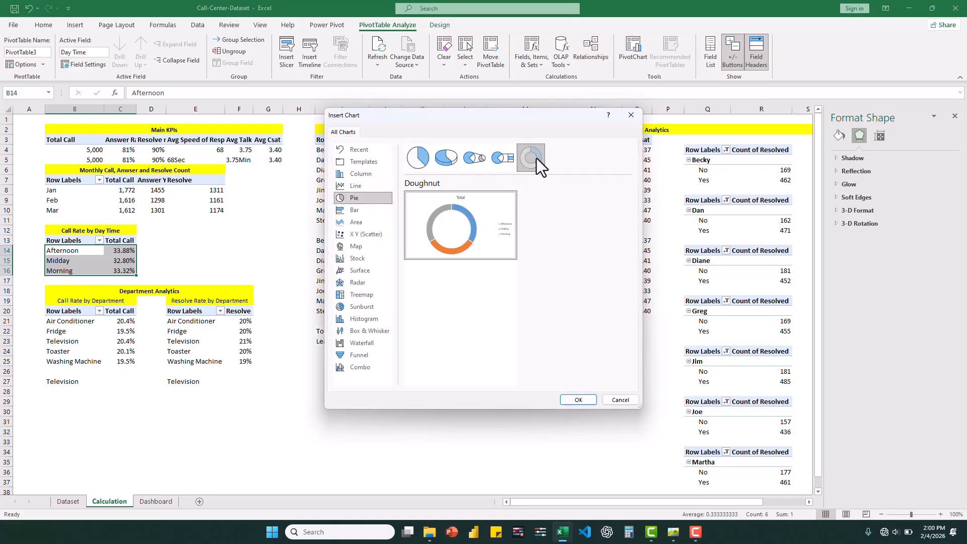
pyautogui.click(584, 397)
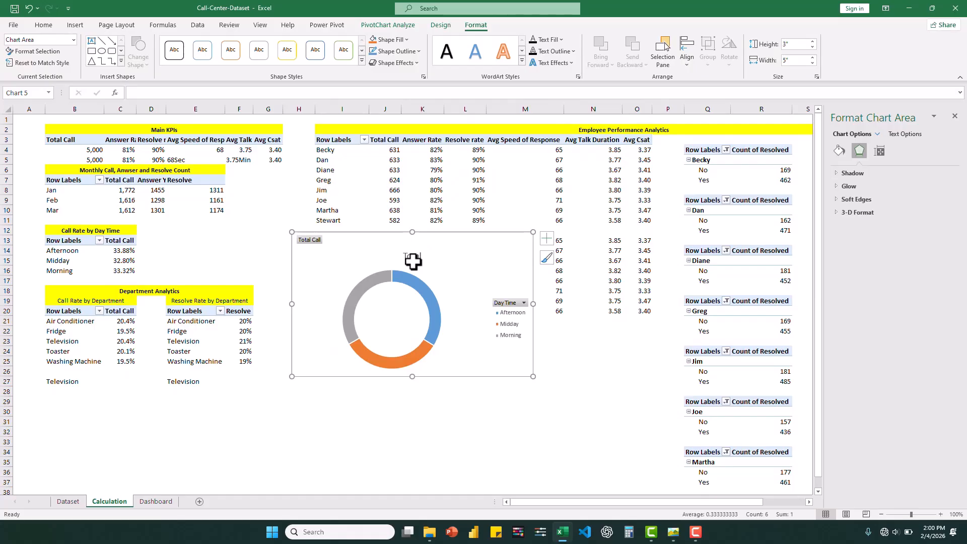
# Remove the day time doughnut chart's title, legend and field buttons, and shrink it to a roughly square frame
pyautogui.click(413, 261)
pyautogui.press('Delete')
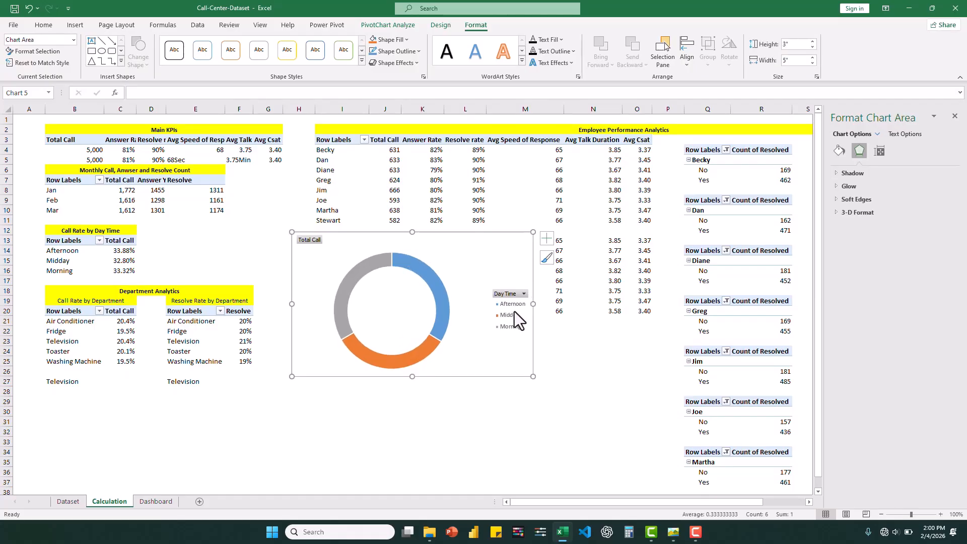
pyautogui.click(515, 311)
pyautogui.press('Delete')
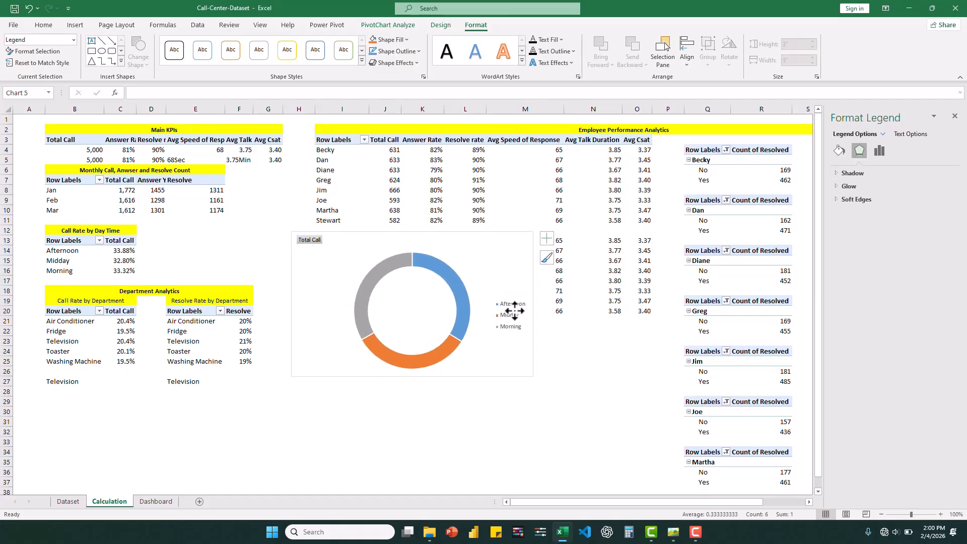
pyautogui.click(307, 241)
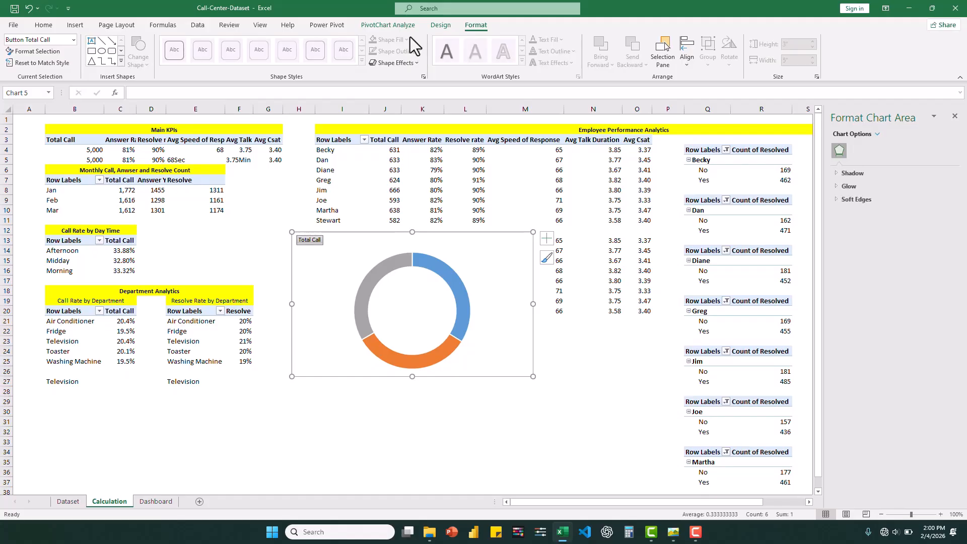
pyautogui.click(394, 27)
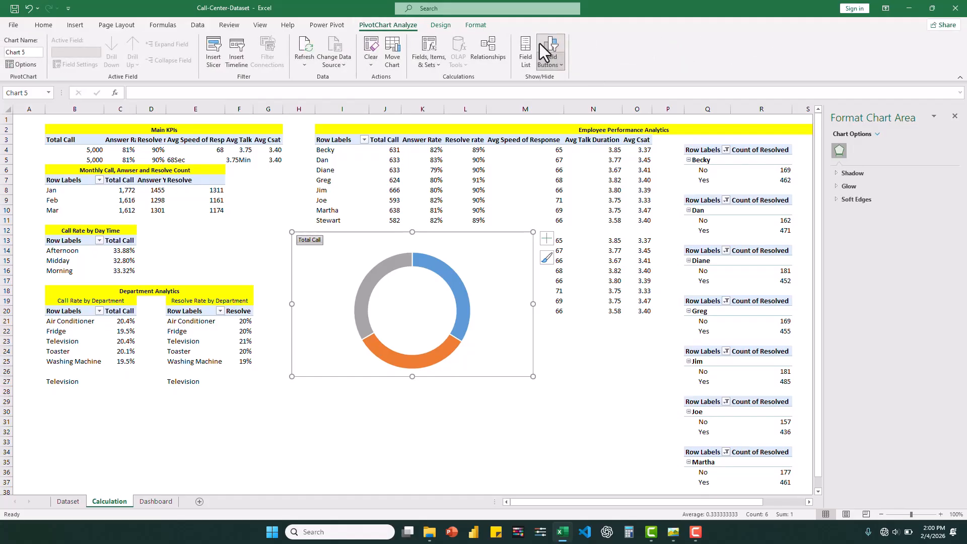
pyautogui.click(545, 50)
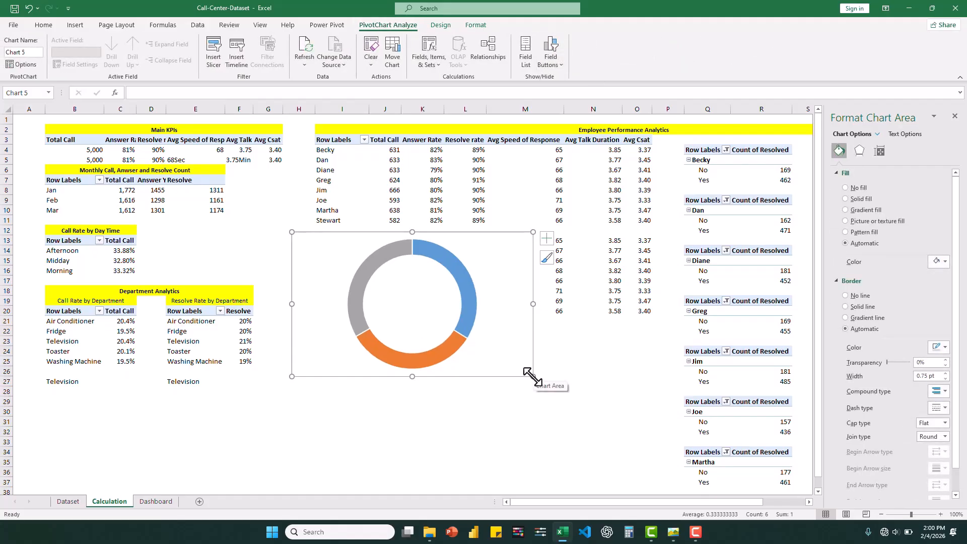
pyautogui.moveTo(533, 376); pyautogui.dragTo(389, 337)
# Cut the day time doughnut chart from the Calculation sheet and paste it onto the Dashboard sheet
pyautogui.hotkey('ctrl', 'x')
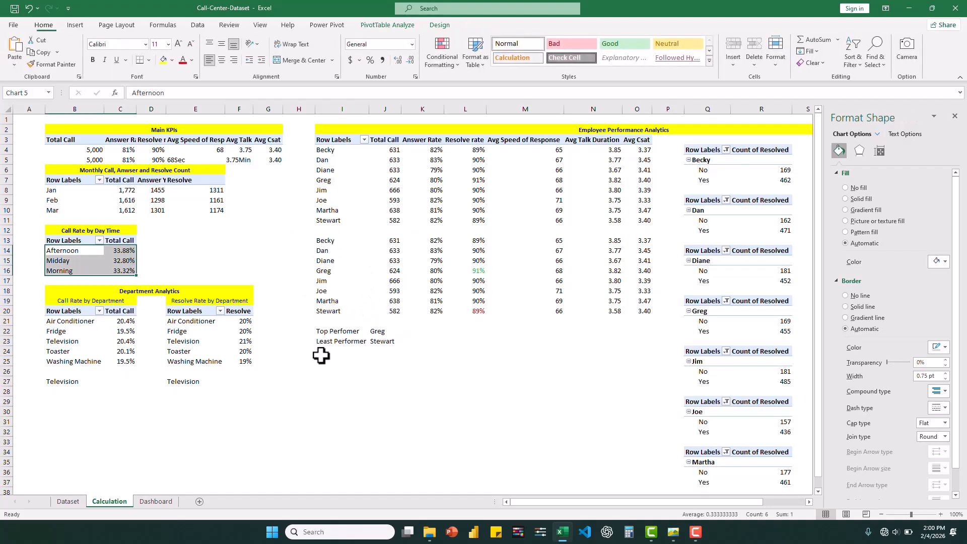
pyautogui.click(158, 505)
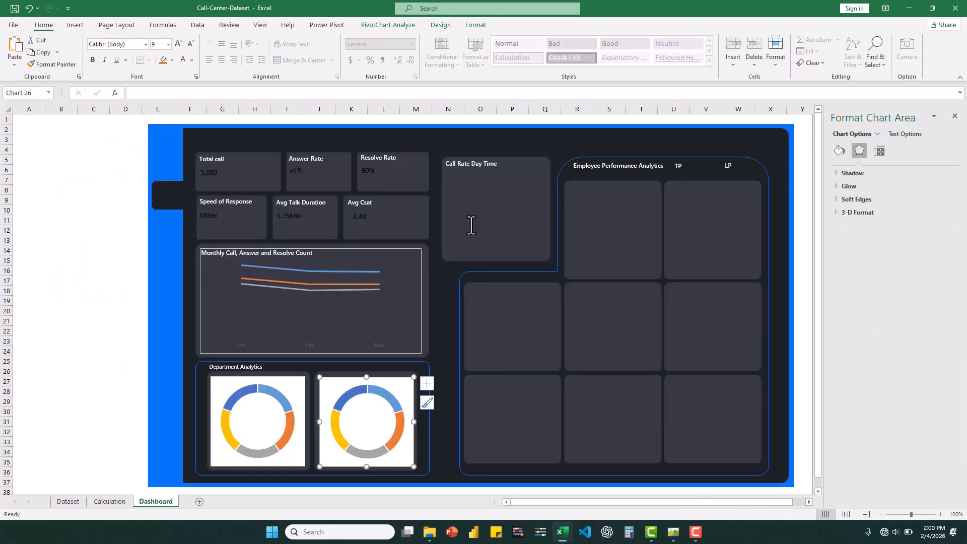
pyautogui.click(470, 221)
pyautogui.hotkey('ctrl', 'v')
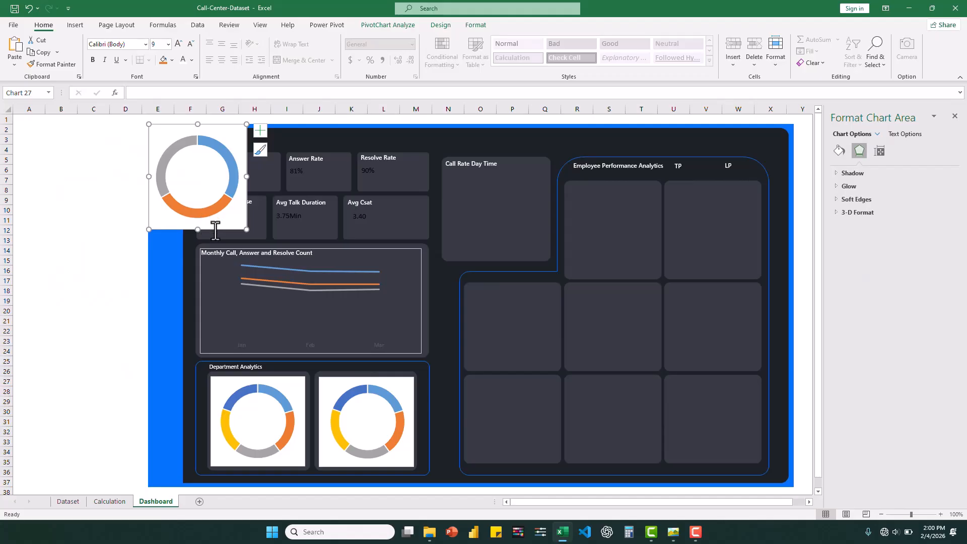
# Place the day time doughnut chart in the "Call Rate Day Time" card and resize it to fit below the card's heading
pyautogui.moveTo(215, 231); pyautogui.dragTo(509, 255)
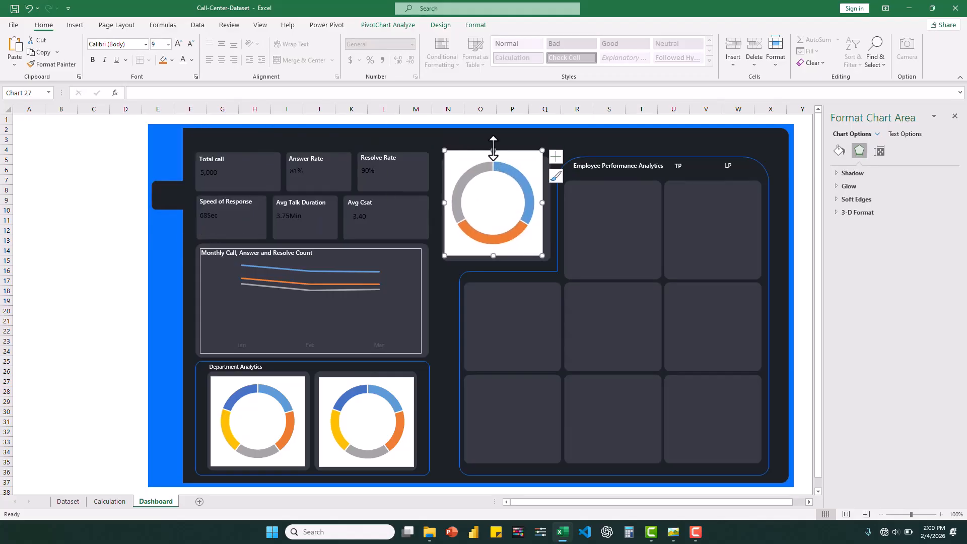
pyautogui.moveTo(493, 150); pyautogui.dragTo(494, 167)
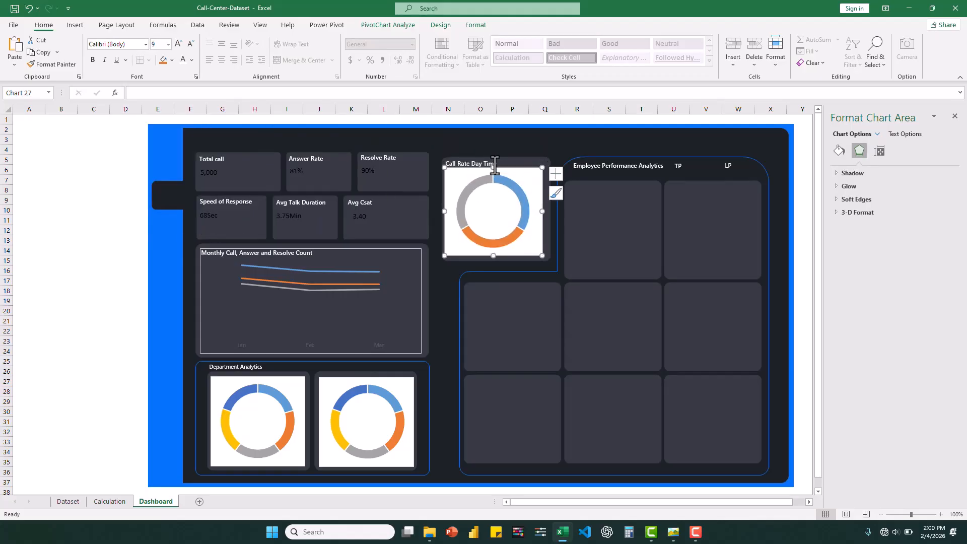
pyautogui.doubleClick(493, 165)
pyautogui.click(533, 243)
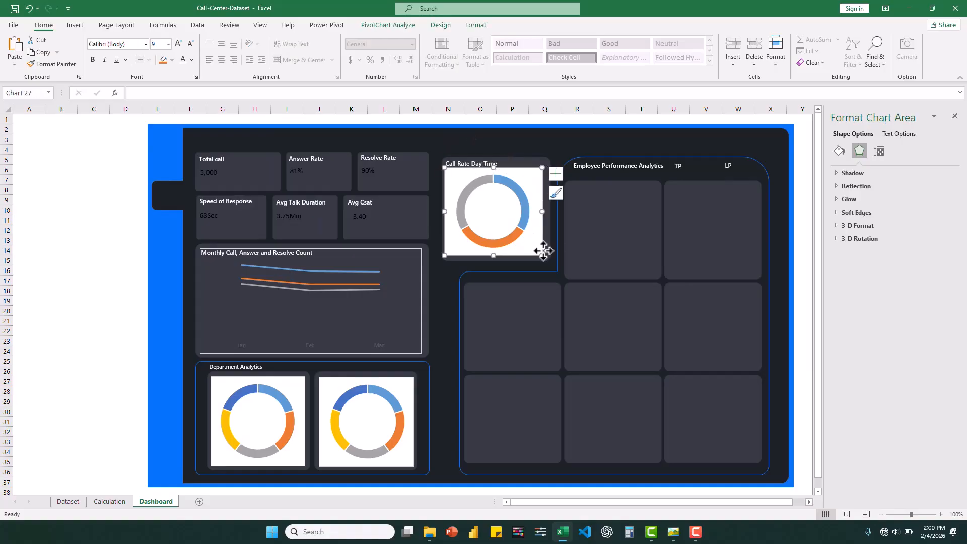
pyautogui.moveTo(542, 256); pyautogui.dragTo(548, 259)
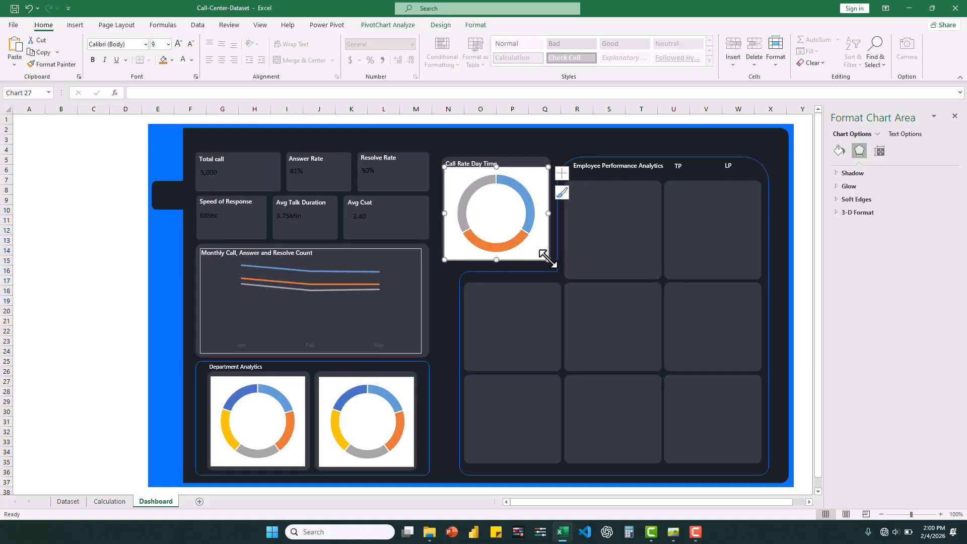
pyautogui.moveTo(547, 259); pyautogui.dragTo(546, 256)
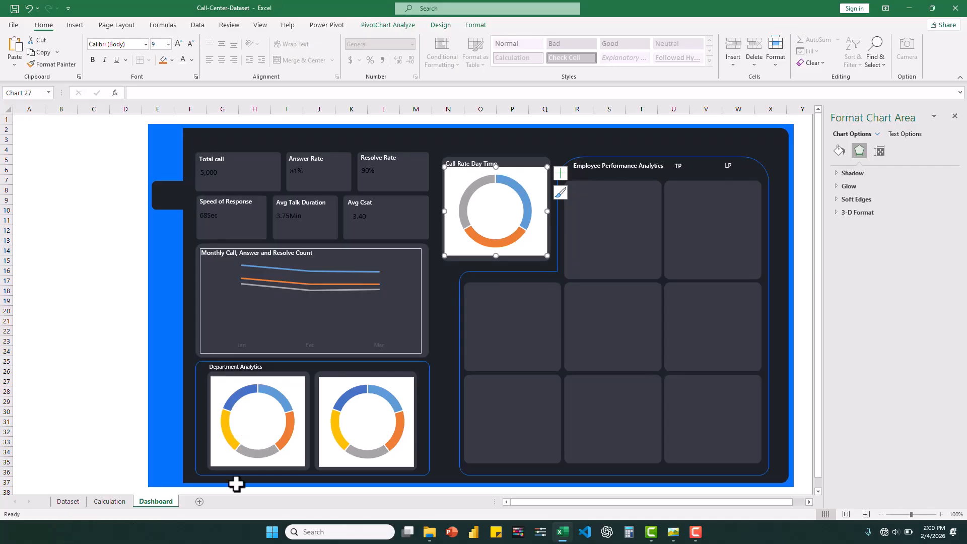
# Insert a Doughnut PivotChart from the No and Yes rows of the first agent's pivot table, Q6:R7 on the Calculation sheet
pyautogui.click(98, 501)
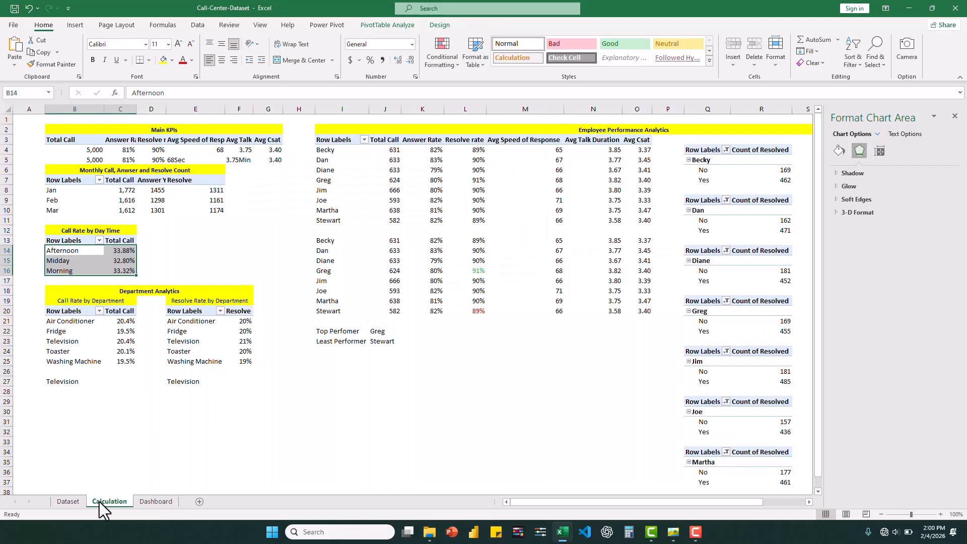
pyautogui.click(156, 502)
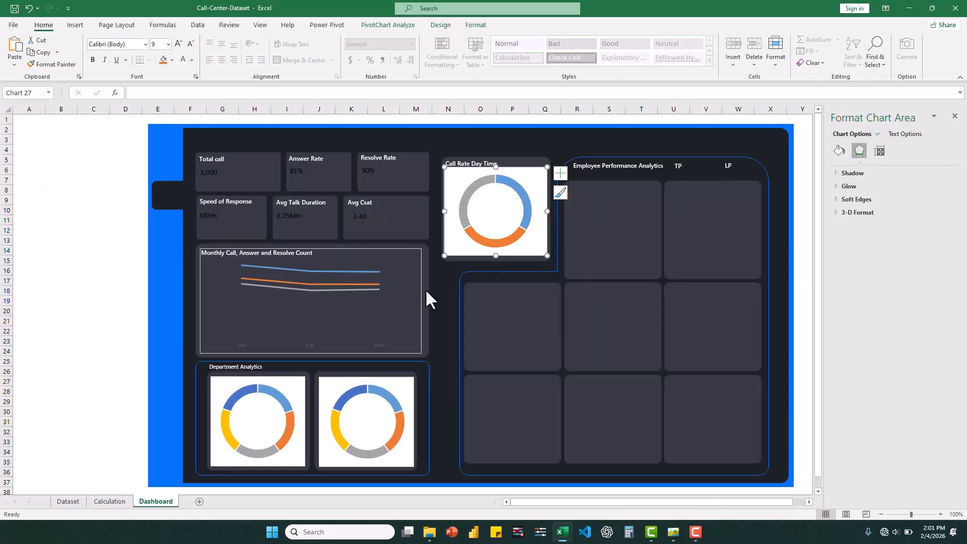
pyautogui.click(104, 502)
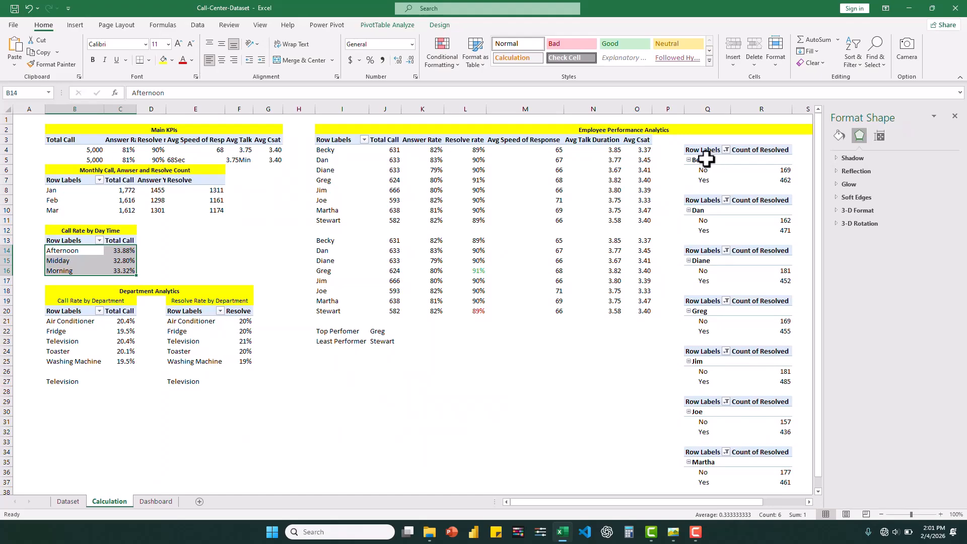
pyautogui.moveTo(704, 170); pyautogui.dragTo(792, 181)
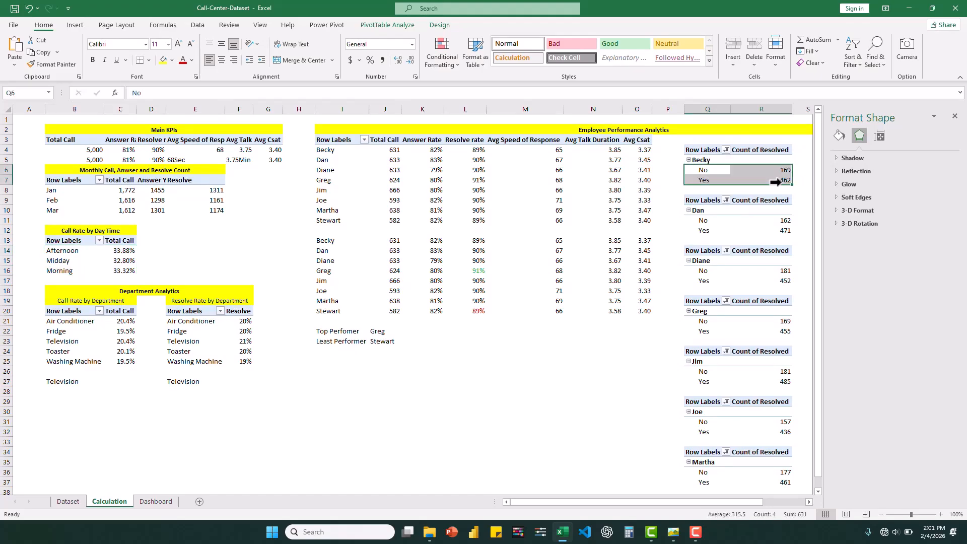
pyautogui.click(364, 25)
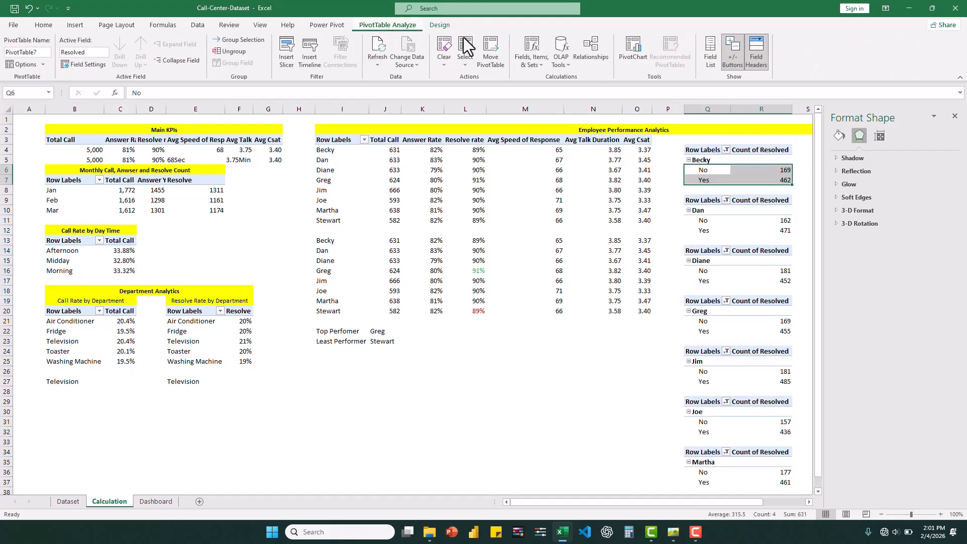
pyautogui.click(634, 52)
pyautogui.click(359, 197)
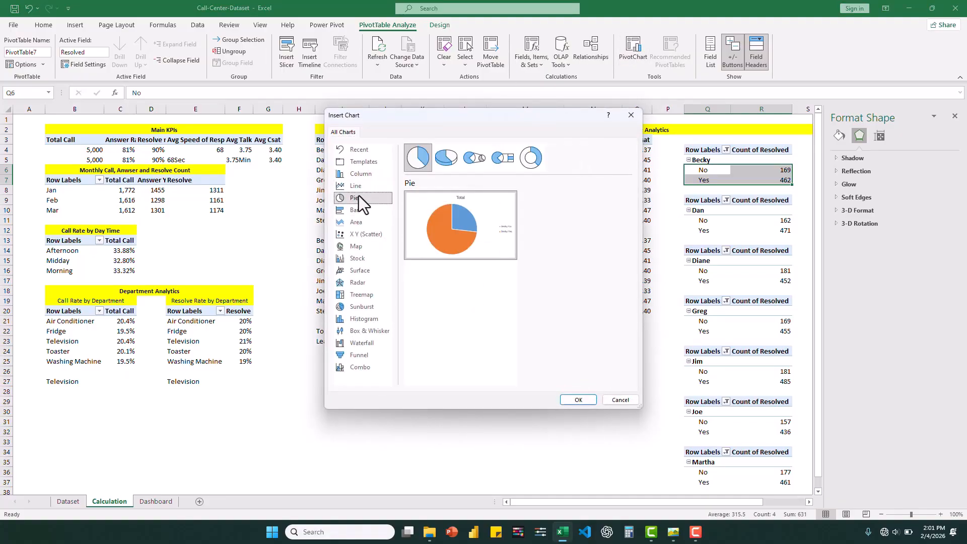
pyautogui.click(535, 159)
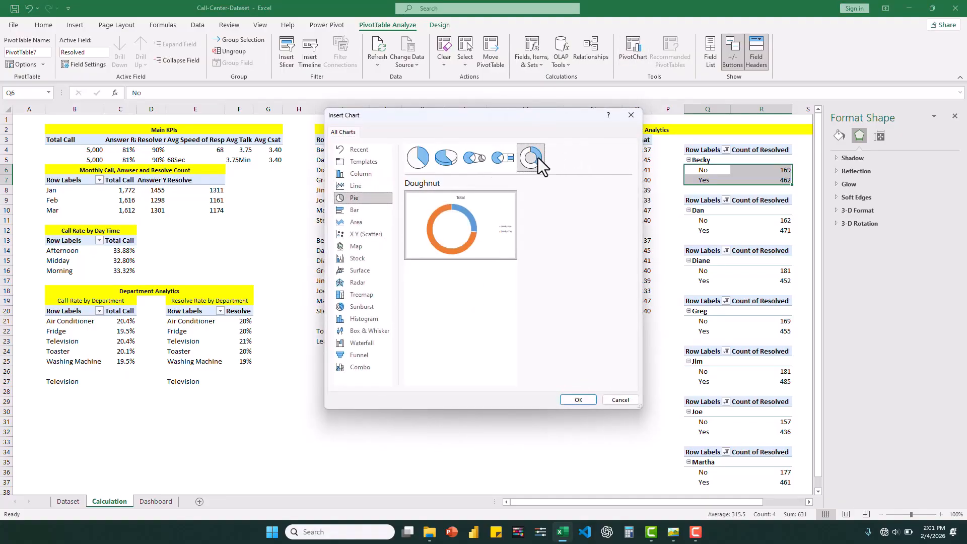
pyautogui.click(578, 400)
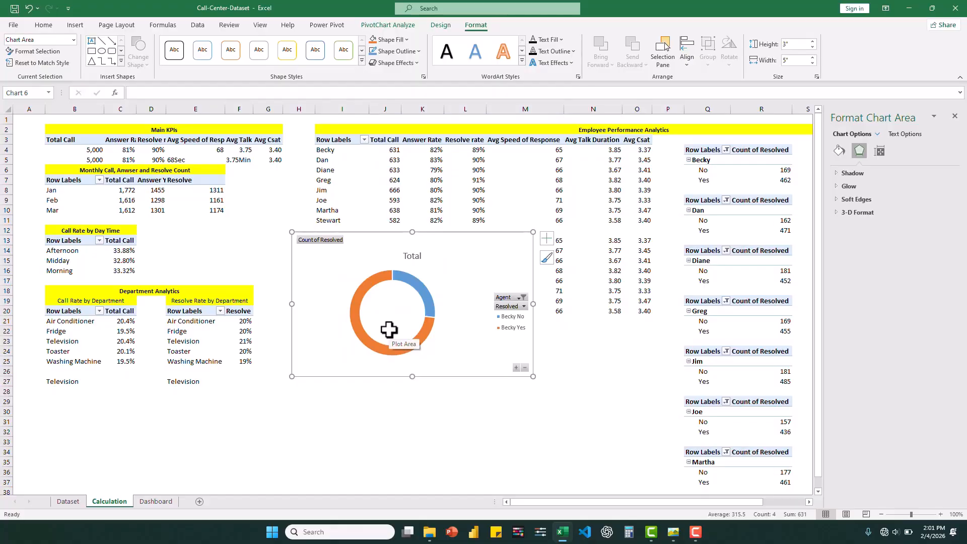
# Cut the first agent's doughnut chart from the Calculation sheet and paste it onto the Dashboard sheet
pyautogui.hotkey('ctrl', 'z')
pyautogui.click(157, 501)
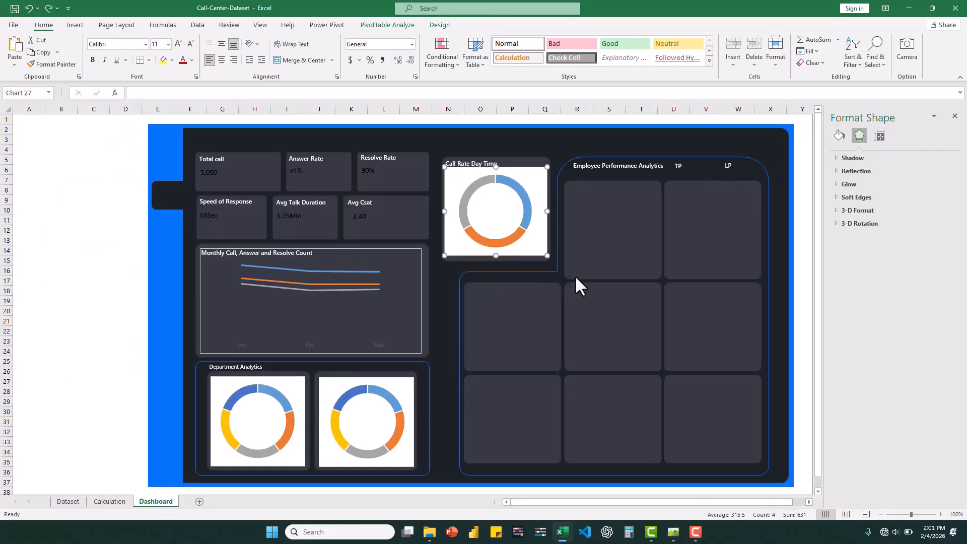
pyautogui.click(616, 228)
pyautogui.hotkey('ctrl', 'v')
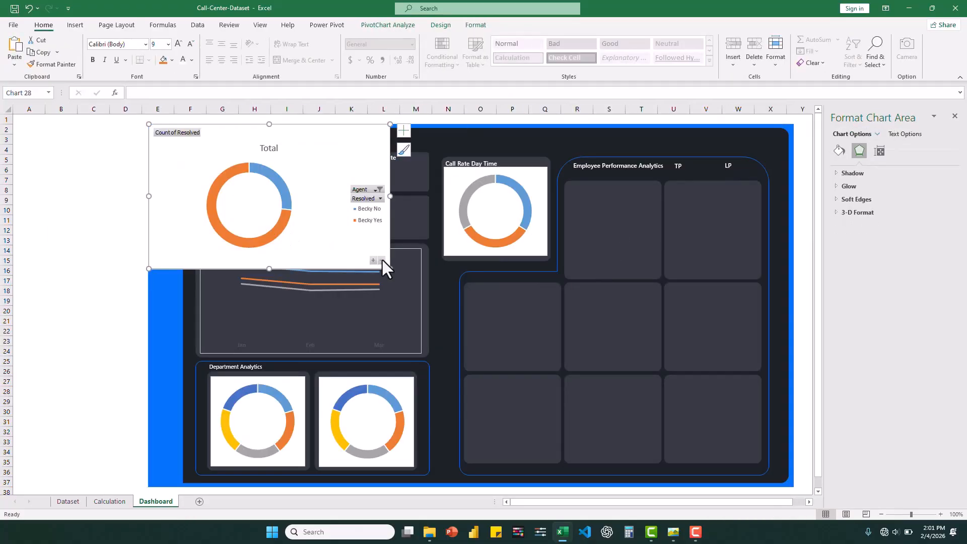
# Shrink the first agent's doughnut chart and remove its legend, title and field buttons
pyautogui.moveTo(390, 269); pyautogui.dragTo(292, 226)
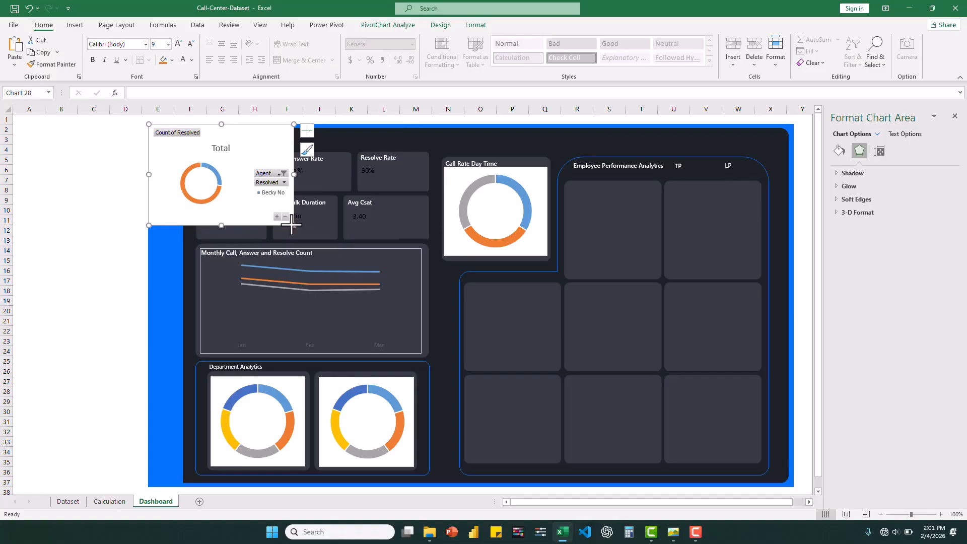
pyautogui.click(261, 195)
pyautogui.press('Delete')
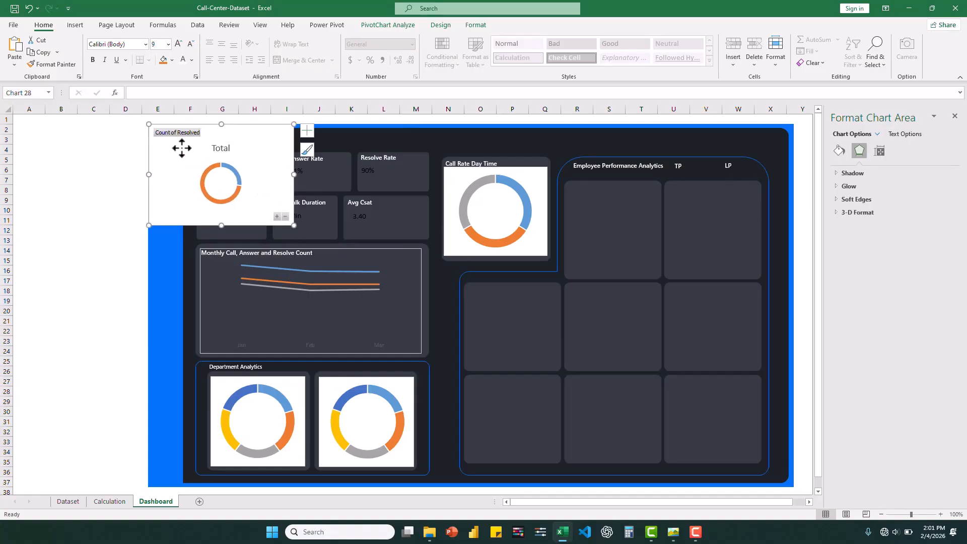
pyautogui.press('Delete')
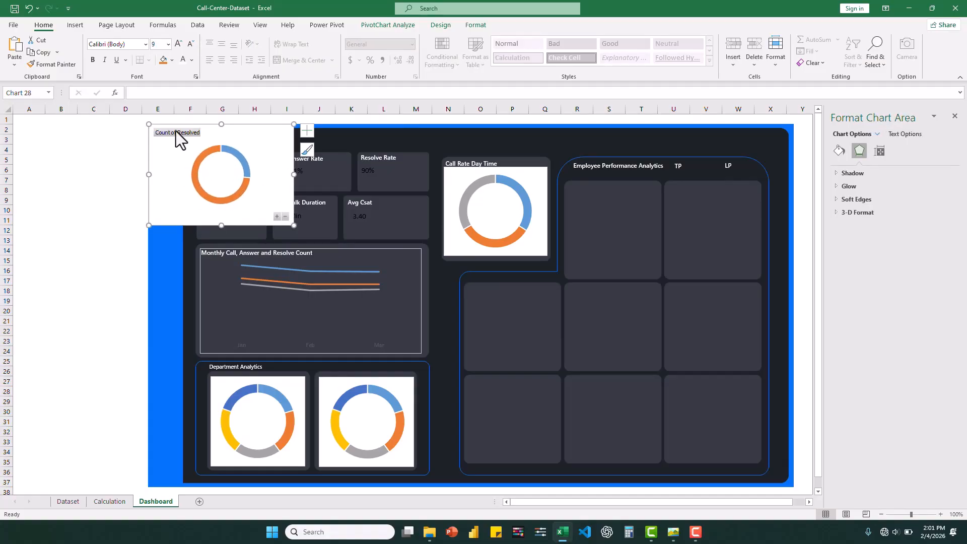
pyautogui.click(387, 25)
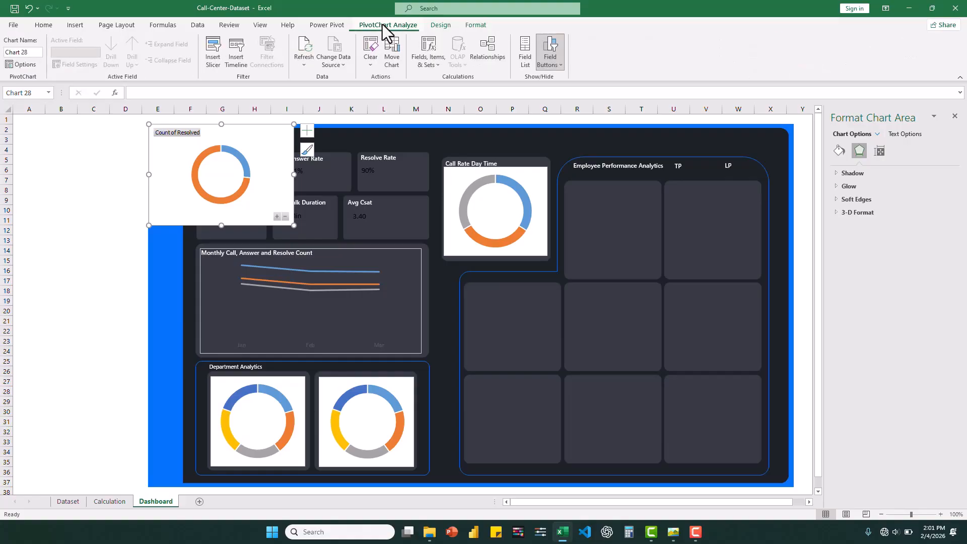
pyautogui.click(548, 51)
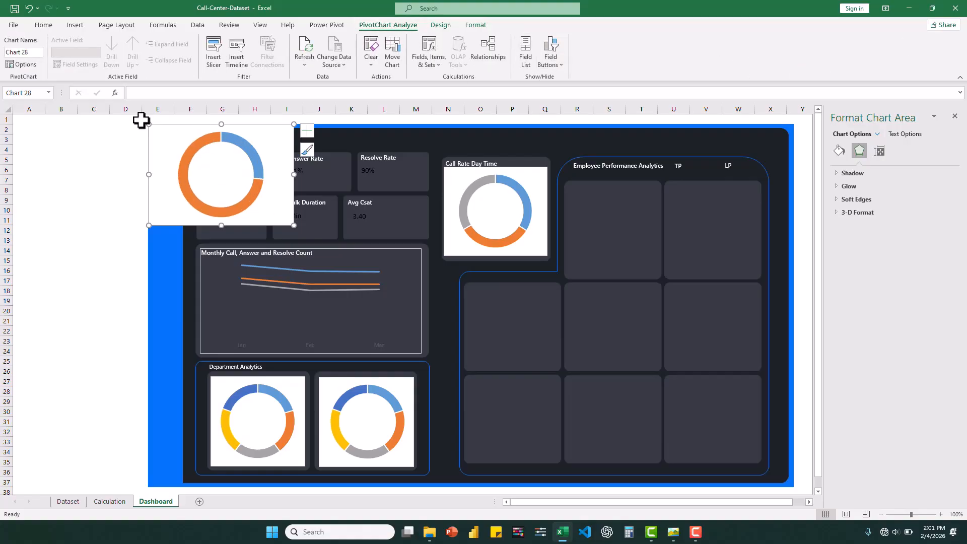
# Reduce the first agent's chart to card size and place it in the top-row left card under Employee Performance Analytics
pyautogui.moveTo(148, 125); pyautogui.dragTo(205, 150)
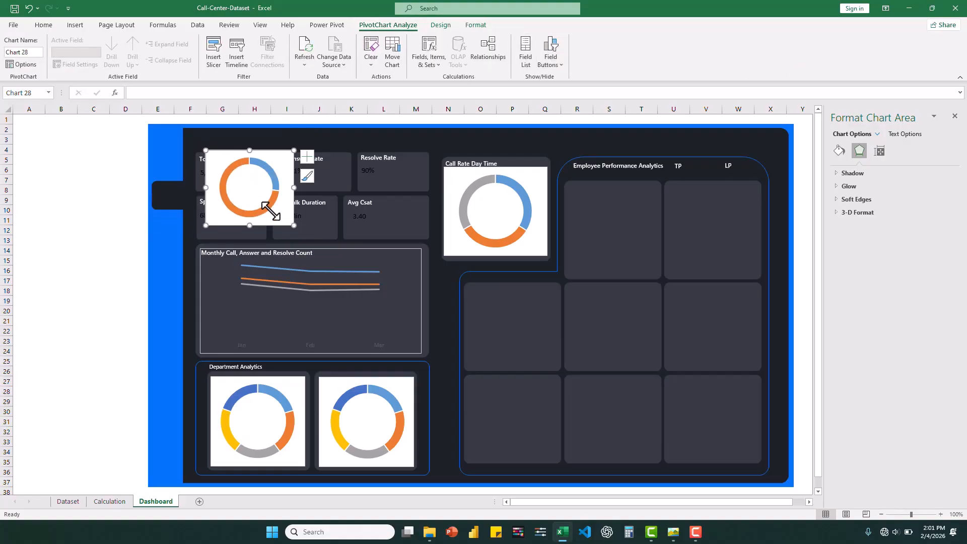
pyautogui.moveTo(270, 223); pyautogui.dragTo(637, 268)
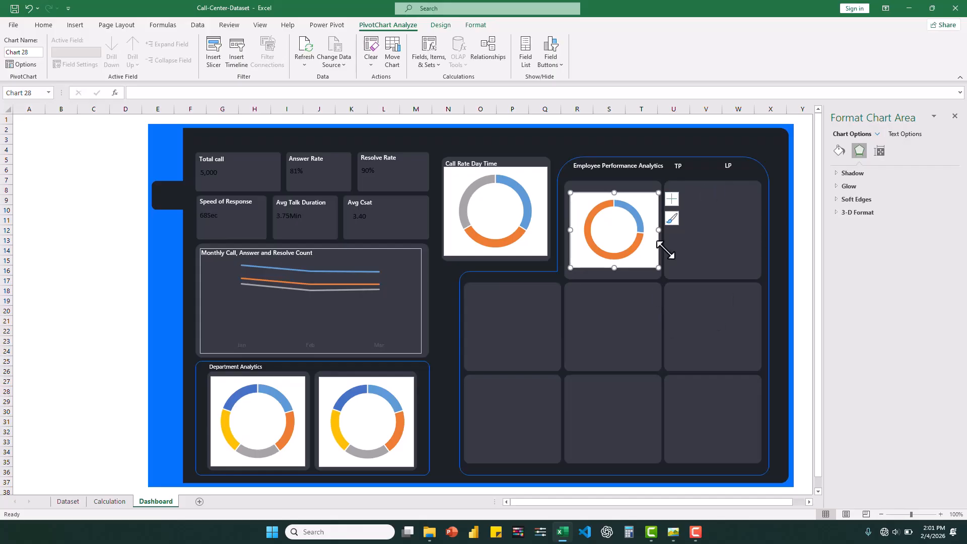
# Insert a Doughnut PivotChart from the No and Yes rows of the second agent's pivot table, Q11:R12 on the Calculation sheet
pyautogui.click(110, 501)
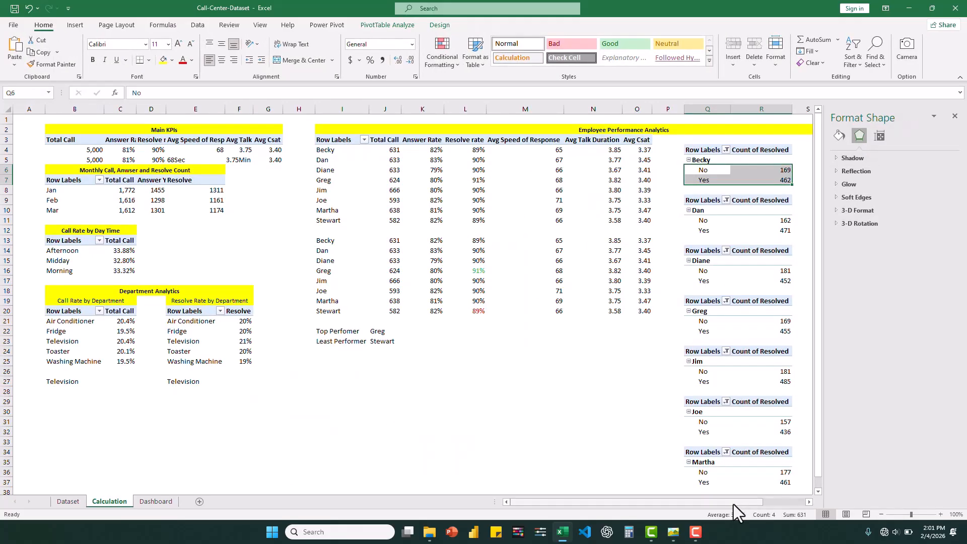
pyautogui.moveTo(733, 503); pyautogui.dragTo(778, 503)
pyautogui.moveTo(579, 221); pyautogui.dragTo(638, 231)
pyautogui.click(387, 26)
pyautogui.click(663, 51)
pyautogui.click(348, 200)
pyautogui.click(558, 156)
pyautogui.click(578, 399)
# Remove the second agent chart's legend, title and field buttons, and shrink its frame
pyautogui.click(513, 330)
pyautogui.press('Delete')
pyautogui.click(412, 256)
pyautogui.press('Delete')
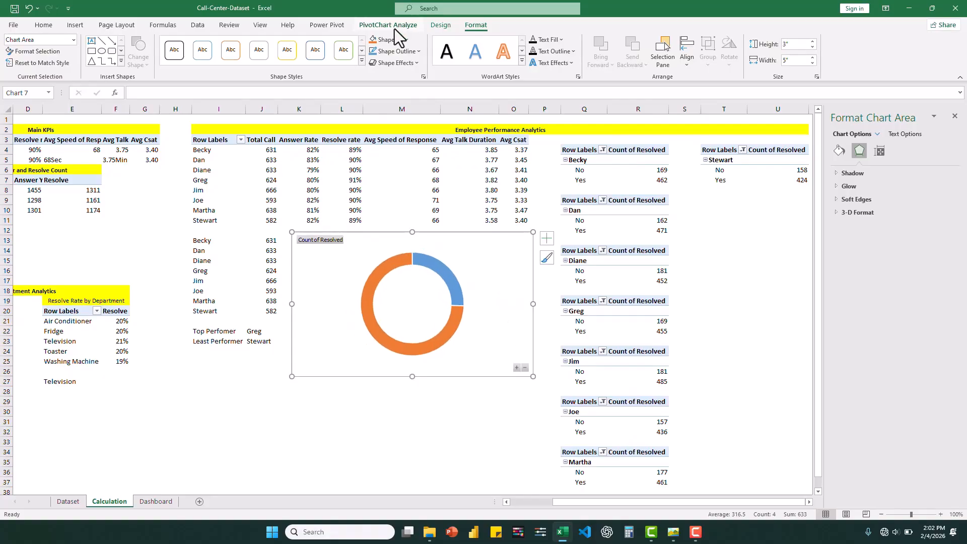
pyautogui.click(388, 25)
pyautogui.moveTo(532, 376); pyautogui.dragTo(410, 335)
# Move the second agent's chart to the Dashboard sheet and fit it into the top-row right card under Employee Performance Analytics
pyautogui.hotkey('ctrl', 'x')
pyautogui.click(155, 501)
pyautogui.hotkey('ctrl', 'v')
pyautogui.moveTo(639, 283); pyautogui.dragTo(760, 283)
pyautogui.moveTo(666, 189); pyautogui.dragTo(676, 193)
# Insert a Doughnut PivotChart from the No and Yes rows of the third agent's pivot table, Q16:R17 on the Calculation sheet
pyautogui.click(109, 500)
pyautogui.moveTo(579, 271); pyautogui.dragTo(639, 281)
pyautogui.click(389, 27)
pyautogui.click(633, 50)
pyautogui.click(354, 198)
pyautogui.click(541, 161)
pyautogui.click(578, 399)
# Remove the third agent chart's legend, title and field buttons, and shrink its frame
pyautogui.click(507, 319)
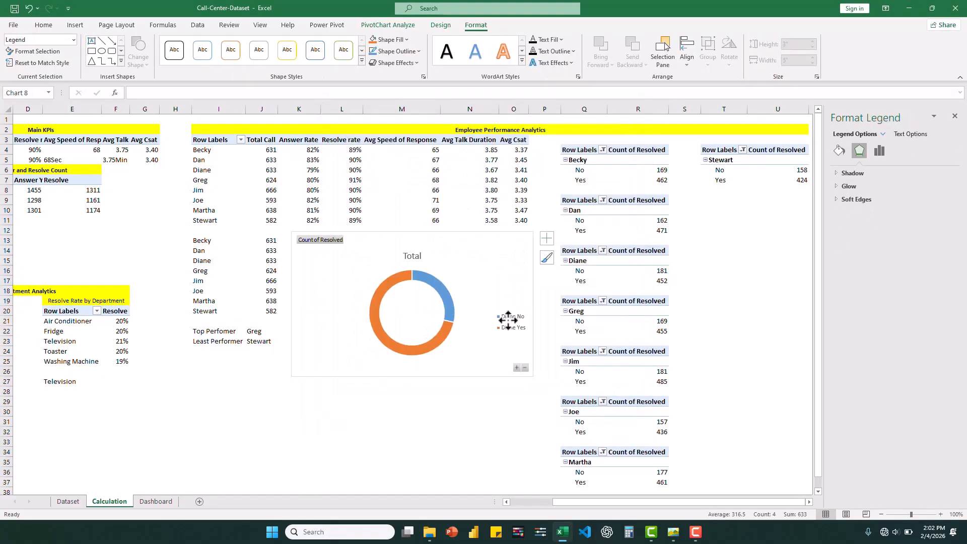
pyautogui.press('Delete')
pyautogui.click(412, 240)
pyautogui.moveTo(532, 376); pyautogui.dragTo(388, 330)
# Move the third agent's chart to the Dashboard sheet and fit it into the middle-row left employee card
pyautogui.click(156, 501)
pyautogui.hotkey('ctrl', 'v')
pyautogui.moveTo(246, 199); pyautogui.dragTo(567, 352)
pyautogui.moveTo(566, 376)
pyautogui.mouseDown()
pyautogui.moveTo(555, 378)
pyautogui.moveTo(555, 368)
pyautogui.mouseUp()
pyautogui.moveTo(512, 278); pyautogui.dragTo(513, 286)
# Insert a Doughnut PivotChart from the No and Yes rows of the fourth agent's pivot table, Q21:R22 on the Calculation sheet
pyautogui.click(109, 501)
pyautogui.moveTo(579, 321); pyautogui.dragTo(639, 331)
pyautogui.click(398, 26)
pyautogui.click(633, 50)
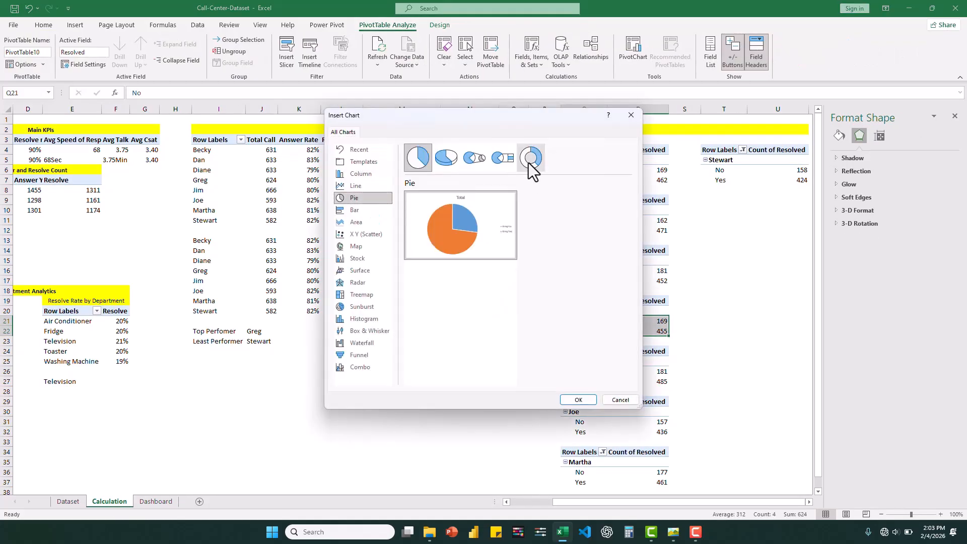
pyautogui.click(541, 160)
pyautogui.click(578, 399)
# Remove the fourth agent chart's legend, title and field buttons, and shrink its frame
pyautogui.click(507, 320)
pyautogui.press('Delete')
pyautogui.click(387, 24)
pyautogui.click(550, 50)
pyautogui.moveTo(366, 328); pyautogui.dragTo(375, 311)
# Move the fourth agent's chart to the Dashboard sheet and place it in the middle-row centre employee card
pyautogui.hotkey('ctrl', 'x')
pyautogui.click(156, 501)
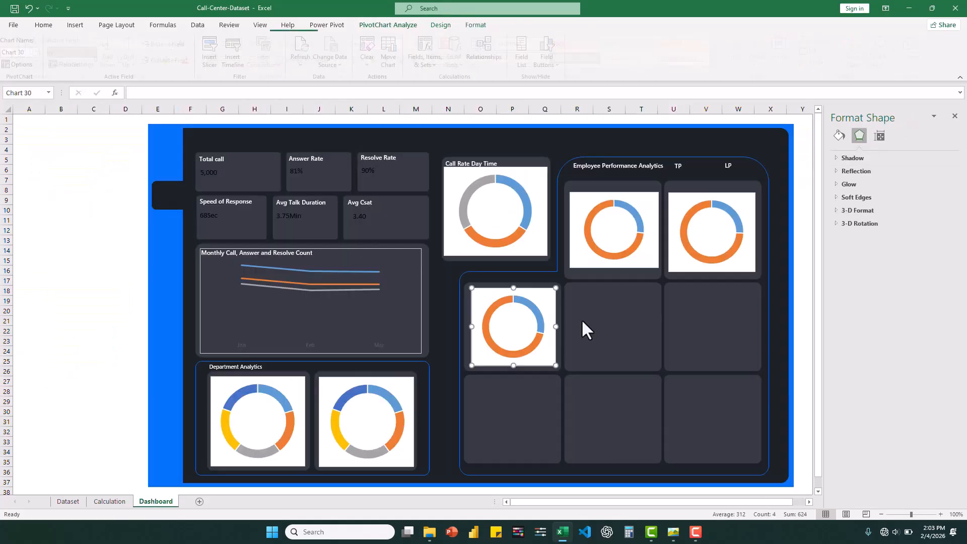
pyautogui.hotkey('ctrl', 'v')
pyautogui.moveTo(197, 200); pyautogui.dragTo(639, 381)
# Insert a Doughnut PivotChart from the No and Yes rows of the fifth agent's pivot table, Q26:R27 on the Calculation sheet
pyautogui.click(103, 502)
pyautogui.click(388, 25)
pyautogui.click(633, 50)
pyautogui.click(348, 200)
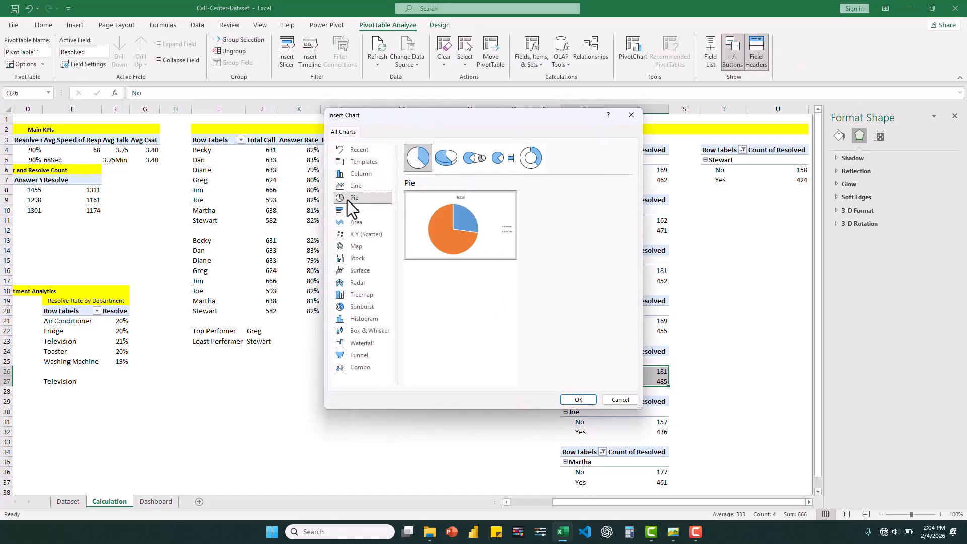
pyautogui.click(532, 157)
pyautogui.click(578, 400)
# Remove the fifth agent chart's legend, title and field buttons, and shrink its frame
pyautogui.click(387, 27)
pyautogui.click(550, 49)
pyautogui.moveTo(292, 231); pyautogui.dragTo(421, 282)
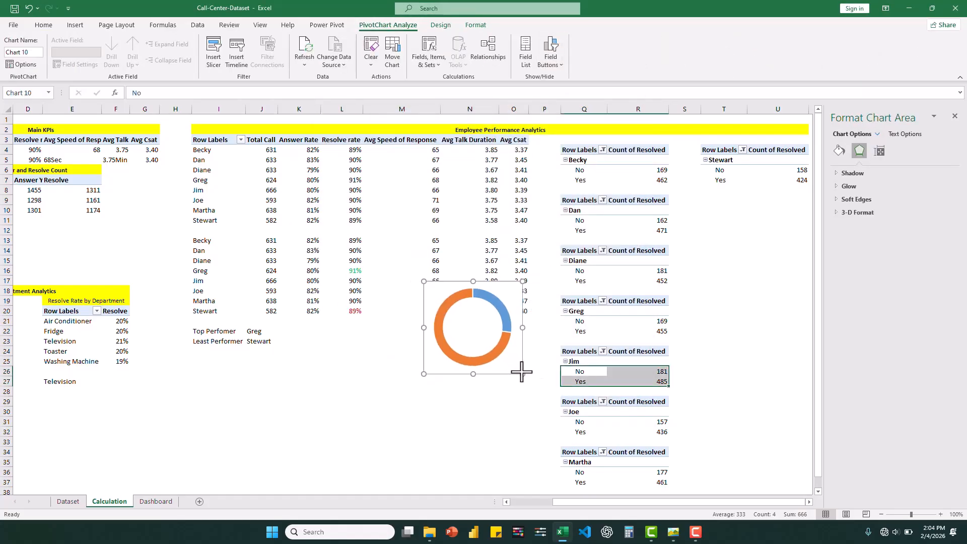
# Move the fifth agent's chart to the Dashboard sheet and fit it into the middle-row right employee card
pyautogui.hotkey('ctrl', 'x')
pyautogui.click(155, 501)
pyautogui.hotkey('ctrl', 'v')
pyautogui.moveTo(237, 211); pyautogui.dragTo(758, 375)
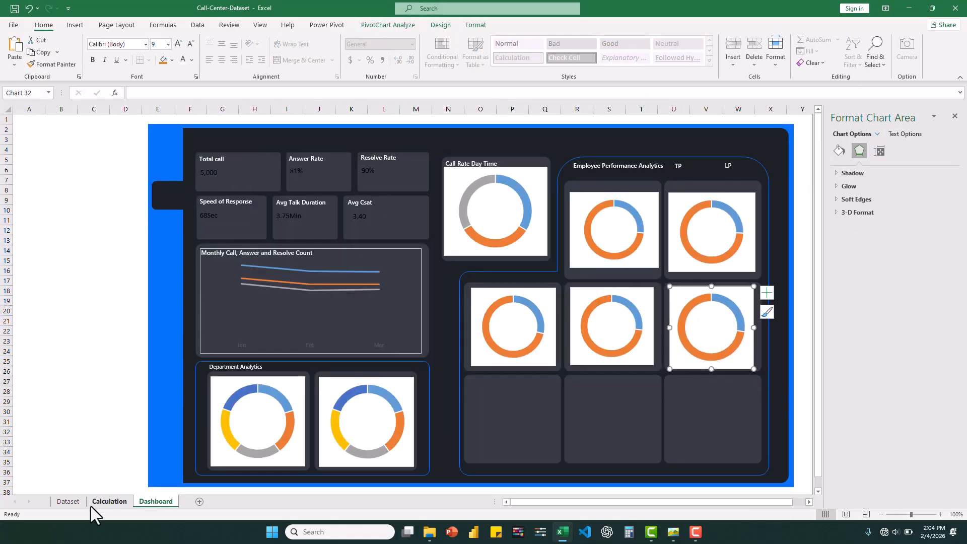
# Insert a Doughnut PivotChart from the No and Yes rows of the sixth agent's pivot table, Q31:R32 on the Calculation sheet
pyautogui.click(109, 501)
pyautogui.moveTo(579, 422); pyautogui.dragTo(660, 432)
pyautogui.click(387, 25)
pyautogui.click(633, 50)
pyautogui.click(531, 158)
pyautogui.click(579, 399)
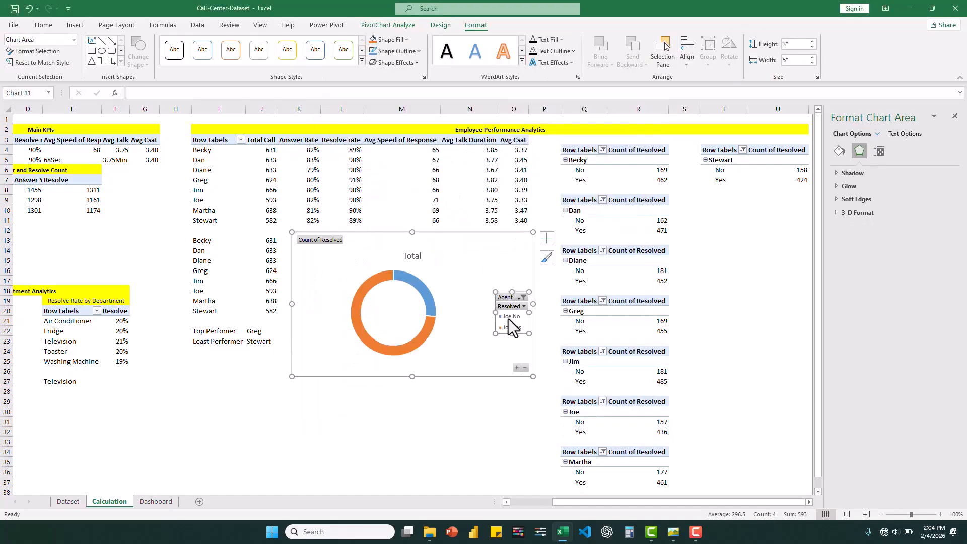
# Remove the sixth agent chart's legend, title and field buttons, and shrink its frame
pyautogui.click(510, 324)
pyautogui.press('Delete')
pyautogui.click(410, 256)
pyautogui.click(387, 25)
pyautogui.click(551, 48)
pyautogui.moveTo(292, 232); pyautogui.dragTo(436, 294)
# Move the sixth agent's chart to the Dashboard sheet and place it in the bottom-row left employee card
pyautogui.hotkey('ctrl', 'x')
pyautogui.click(156, 501)
pyautogui.hotkey('ctrl', 'v')
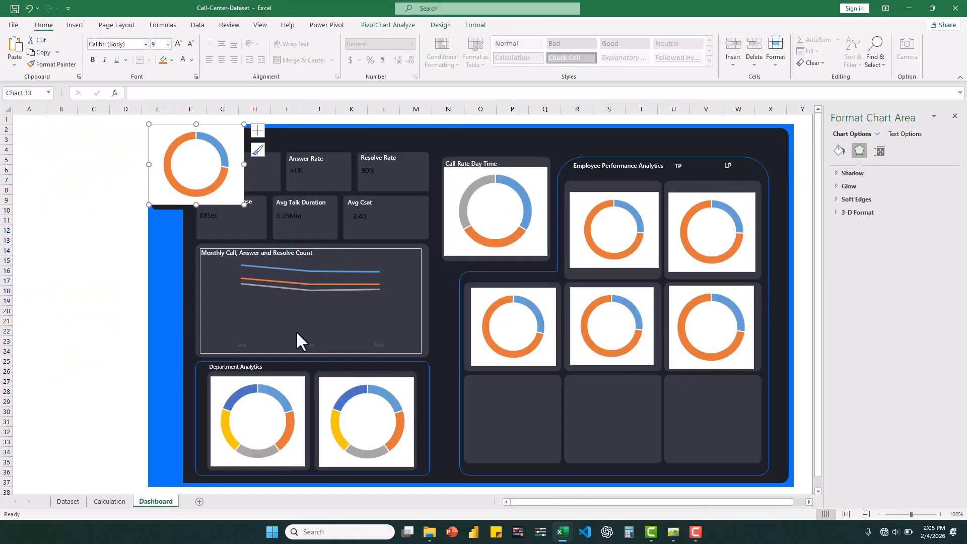
pyautogui.moveTo(222, 203); pyautogui.dragTo(566, 483)
pyautogui.click(712, 359)
# Insert a Doughnut PivotChart from the No and Yes rows of the seventh agent's pivot table, Q36:R37 on the Calculation sheet
pyautogui.click(110, 501)
pyautogui.click(388, 25)
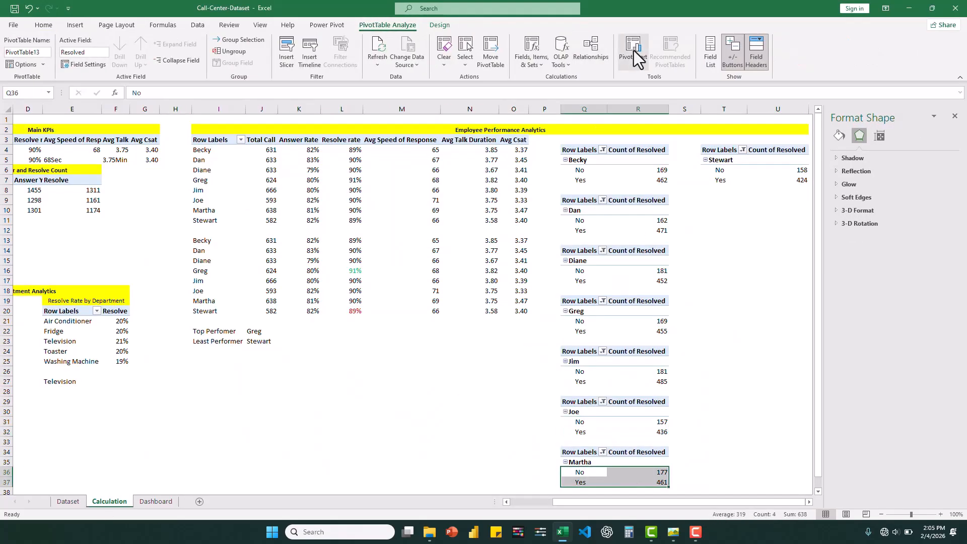
pyautogui.click(633, 51)
pyautogui.click(531, 158)
pyautogui.click(578, 401)
# Remove the seventh agent chart's legend, title and field buttons, and shrink its frame
pyautogui.click(410, 255)
pyautogui.press('Delete')
pyautogui.click(388, 25)
pyautogui.click(550, 46)
pyautogui.moveTo(292, 232); pyautogui.dragTo(430, 289)
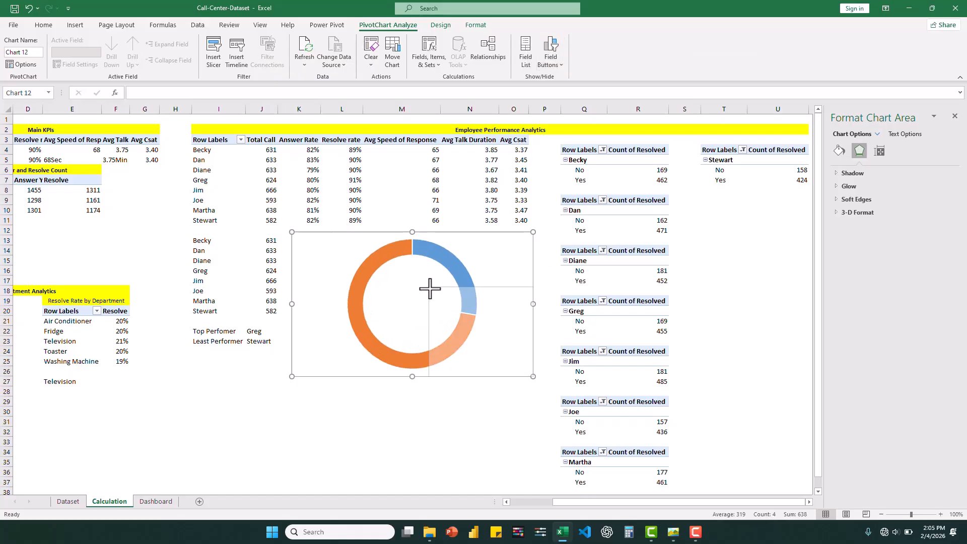
# Move the seventh agent's chart to the Dashboard sheet and place it in the bottom-row centre employee card
pyautogui.hotkey('ctrl', 'x')
pyautogui.click(156, 501)
pyautogui.click(590, 424)
pyautogui.hotkey('ctrl', 'v')
pyautogui.moveTo(225, 203); pyautogui.dragTo(641, 435)
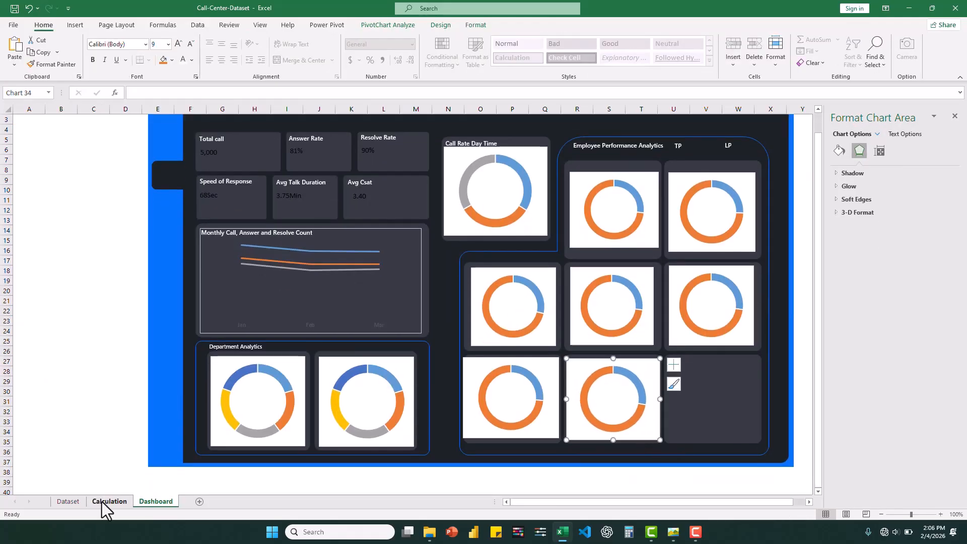
# Insert a Doughnut PivotChart from the No and Yes rows of the eighth agent's pivot table, T6:U7 on the Calculation sheet
pyautogui.click(102, 503)
pyautogui.moveTo(719, 170); pyautogui.dragTo(785, 180)
pyautogui.click(391, 26)
pyautogui.click(633, 50)
pyautogui.click(367, 196)
pyautogui.click(531, 157)
pyautogui.click(578, 401)
# Remove the eighth agent chart's legend, title and field buttons, and shrink its frame
pyautogui.click(509, 327)
pyautogui.press('Delete')
pyautogui.click(412, 255)
pyautogui.press('Delete')
pyautogui.click(387, 26)
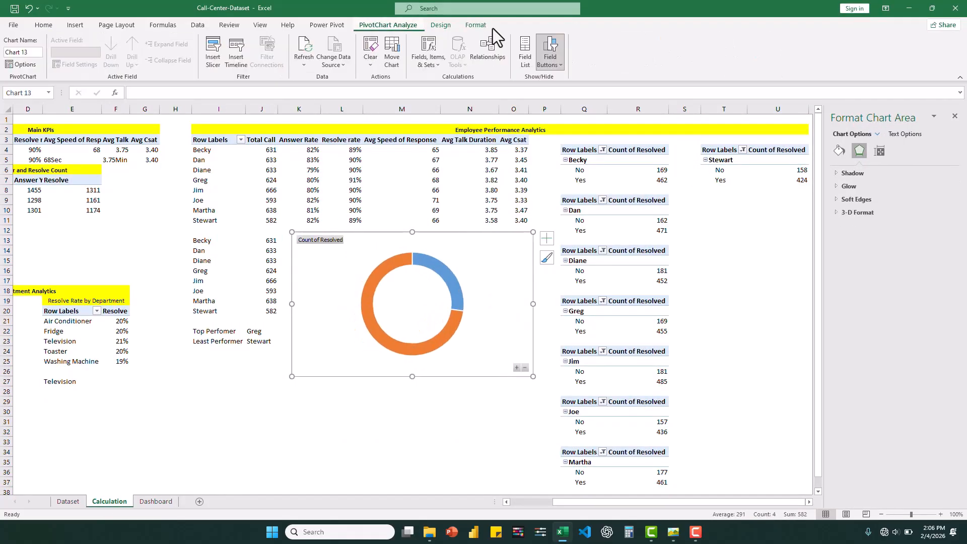
pyautogui.click(550, 47)
pyautogui.moveTo(291, 232); pyautogui.dragTo(439, 287)
# Move the eighth agent's chart to the Dashboard sheet and resize it to fit inside the bottom-row right employee card
pyautogui.click(155, 501)
pyautogui.moveTo(219, 193); pyautogui.dragTo(741, 446)
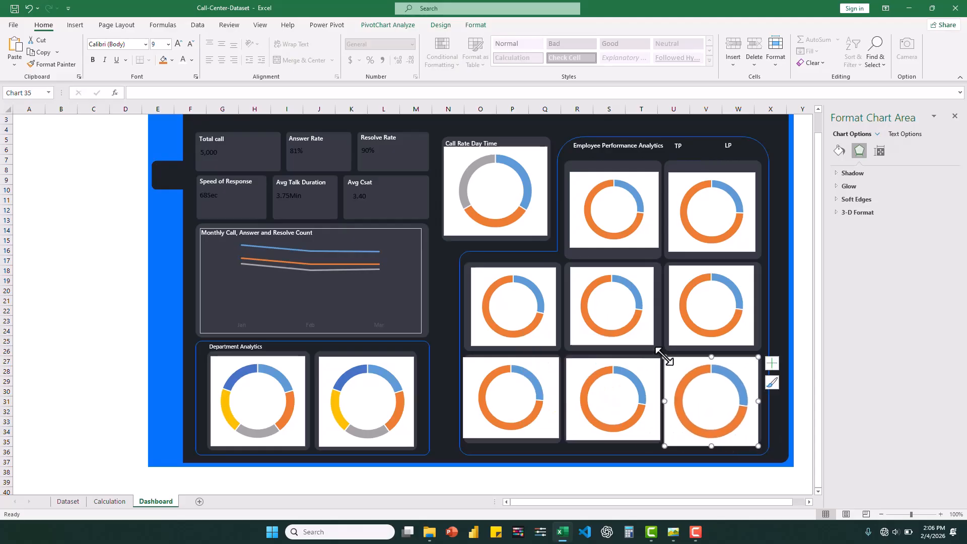
pyautogui.moveTo(665, 356); pyautogui.dragTo(671, 361)
pyautogui.moveTo(758, 446); pyautogui.dragTo(752, 443)
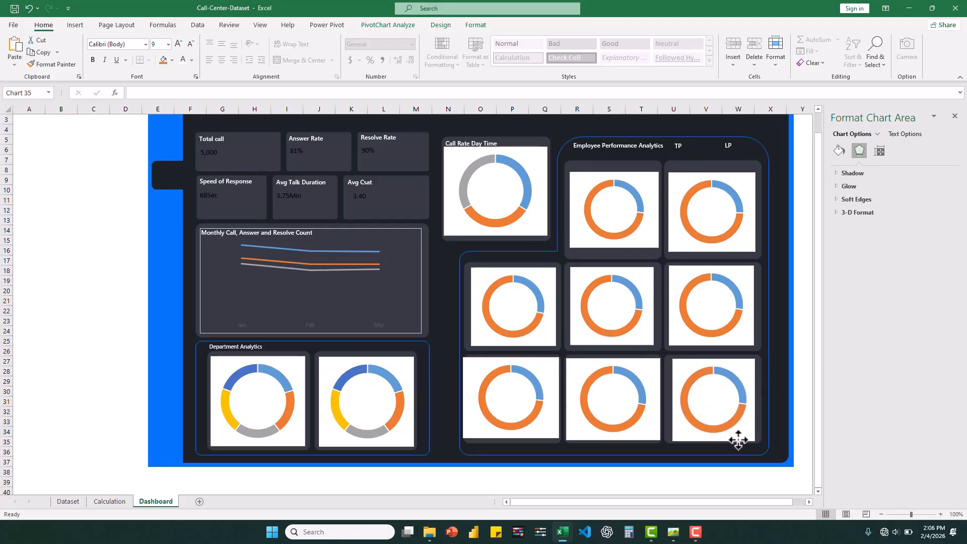
pyautogui.moveTo(736, 441); pyautogui.dragTo(739, 439)
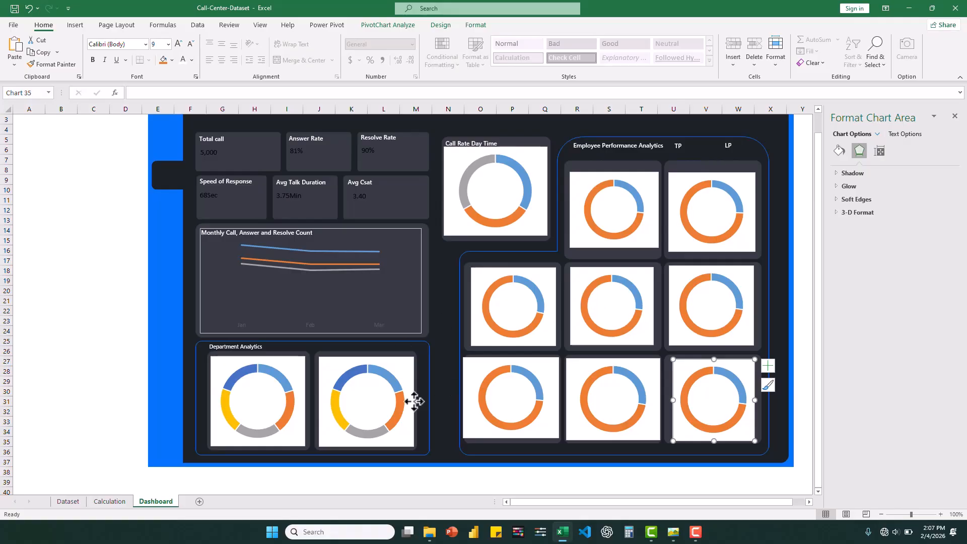
# Set the chart area of the Calls Rate and Ressolve Rate doughnuts under Department Analytics to no fill
pyautogui.click(291, 361)
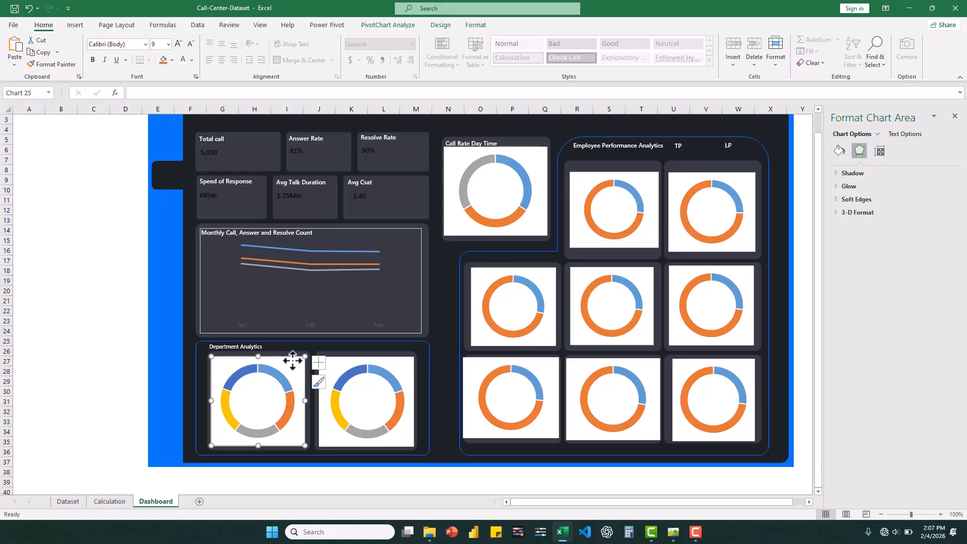
pyautogui.click(835, 149)
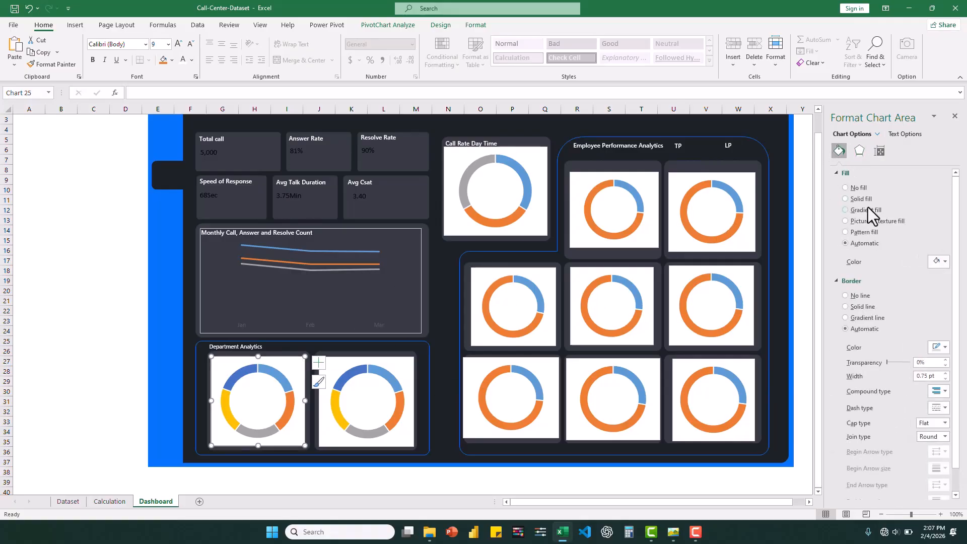
pyautogui.click(857, 189)
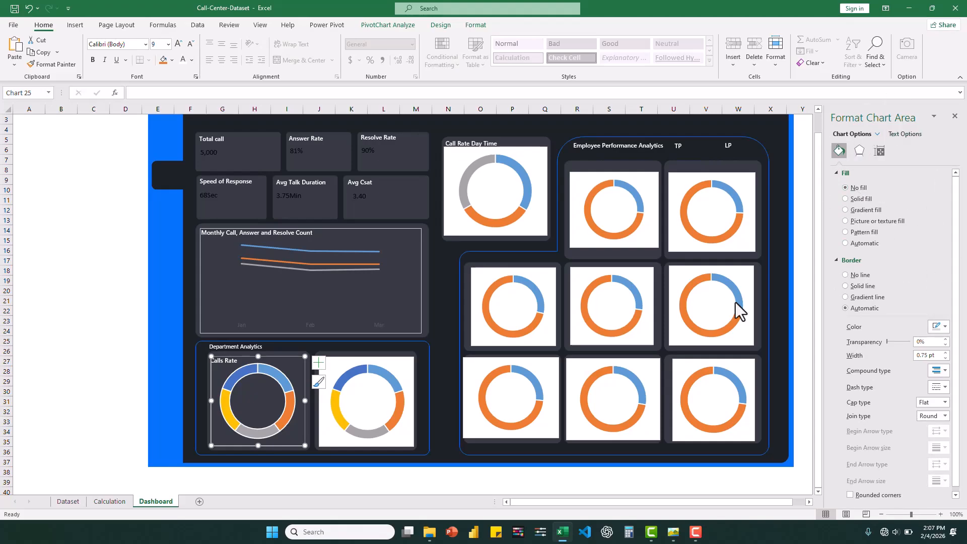
pyautogui.rightClick(333, 364)
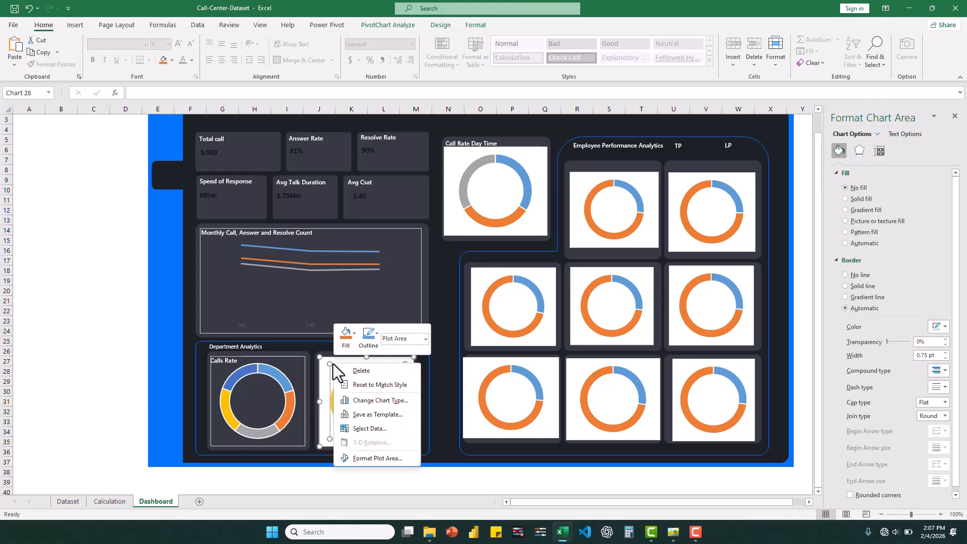
pyautogui.click(376, 457)
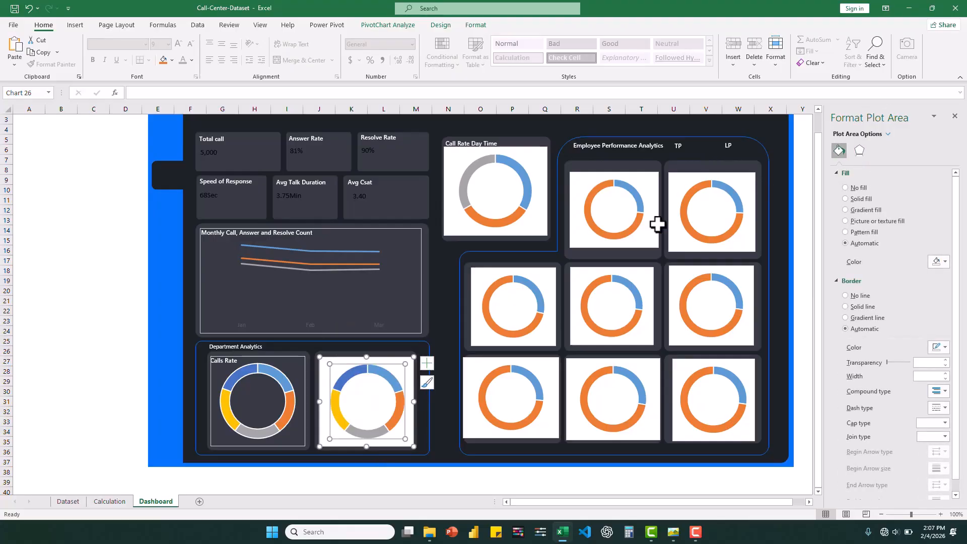
pyautogui.click(390, 362)
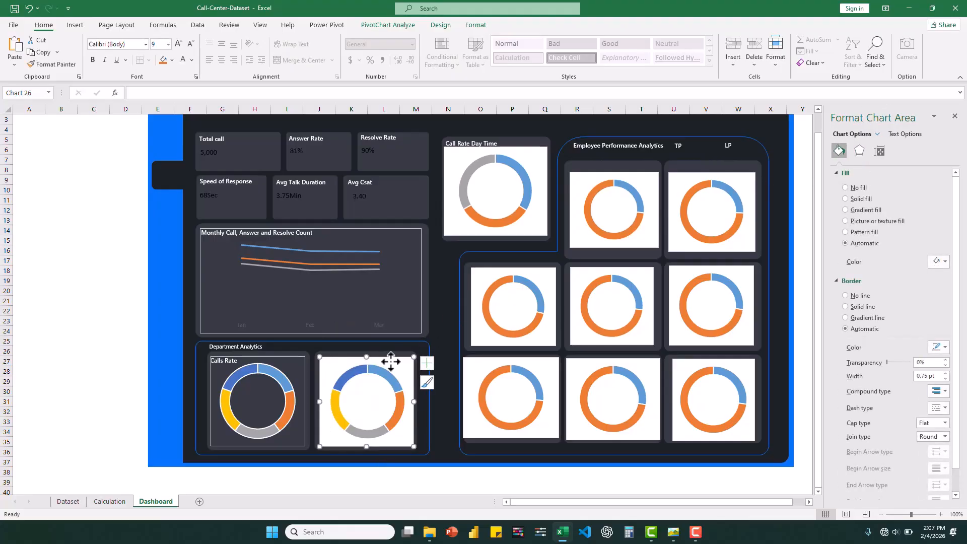
pyautogui.click(846, 188)
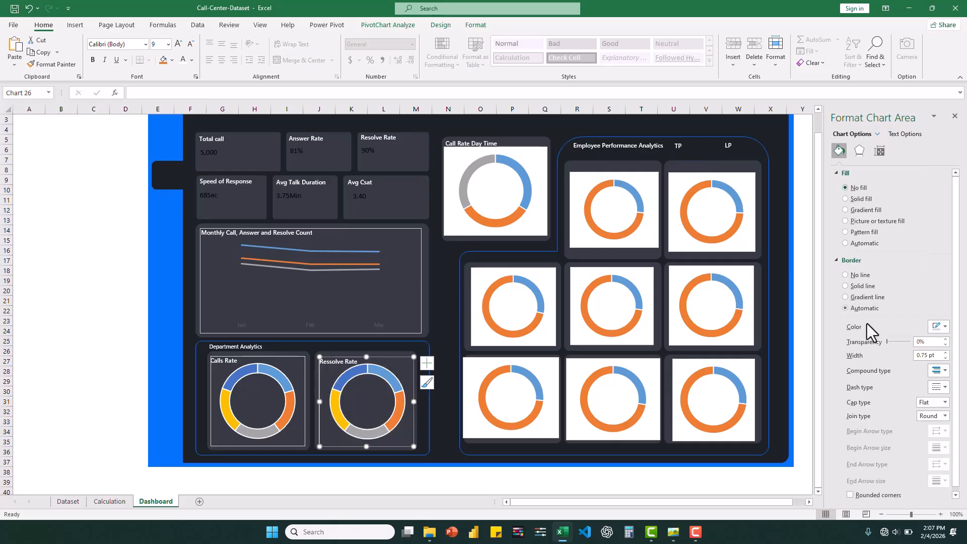
# Remove the white fill from the Call Rate Day Time doughnut and the two top-row employee charts
pyautogui.click(538, 179)
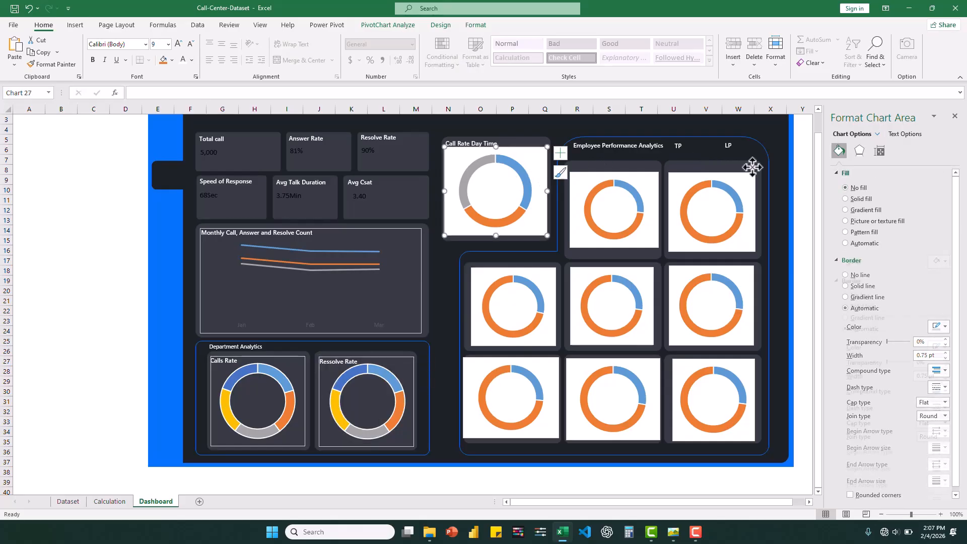
pyautogui.click(846, 188)
pyautogui.click(617, 229)
pyautogui.click(846, 187)
pyautogui.click(720, 234)
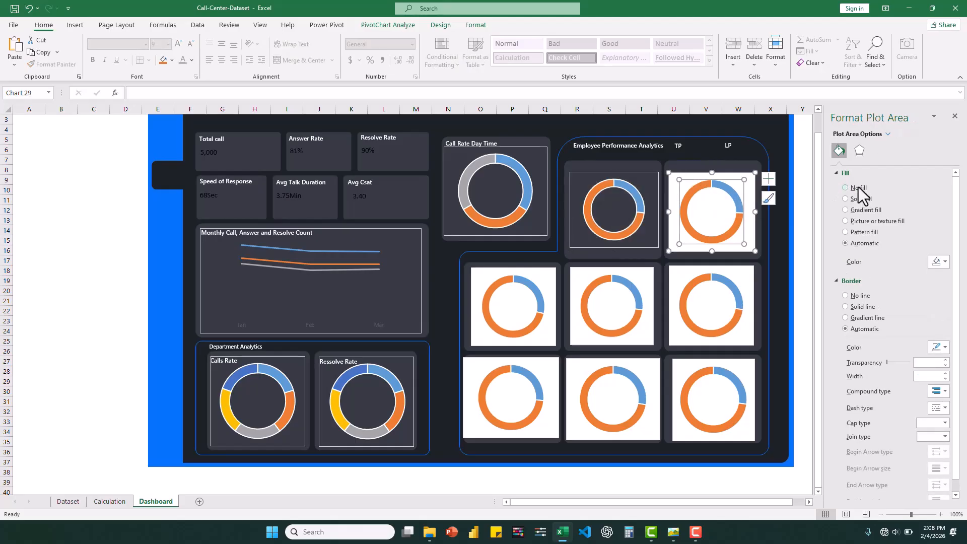
pyautogui.click(846, 187)
# Set the three middle-row employee doughnut charts to no fill
pyautogui.click(550, 281)
pyautogui.click(550, 282)
pyautogui.click(846, 187)
pyautogui.click(647, 269)
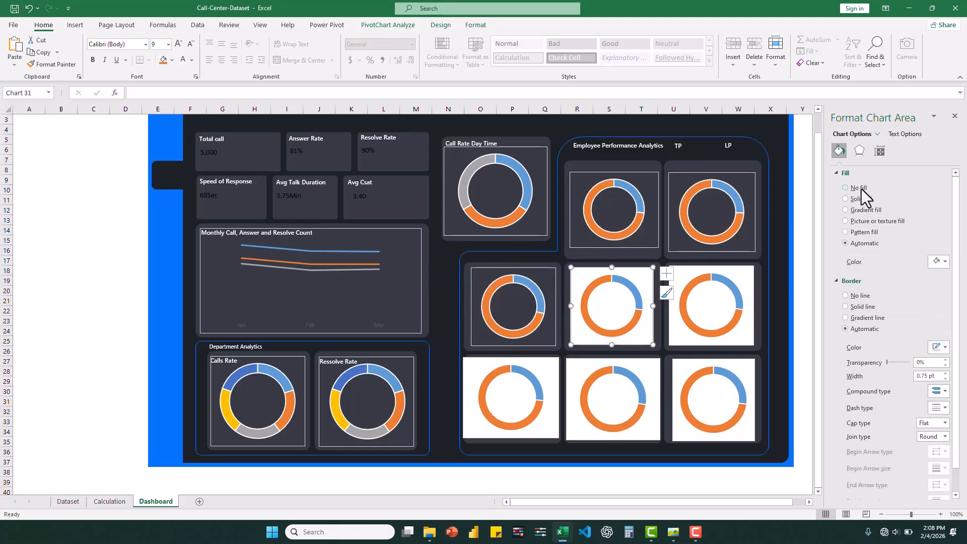
pyautogui.click(846, 187)
pyautogui.click(750, 274)
pyautogui.click(846, 188)
# Set the three bottom-row employee doughnut charts to no fill
pyautogui.click(741, 366)
pyautogui.click(846, 187)
pyautogui.click(629, 373)
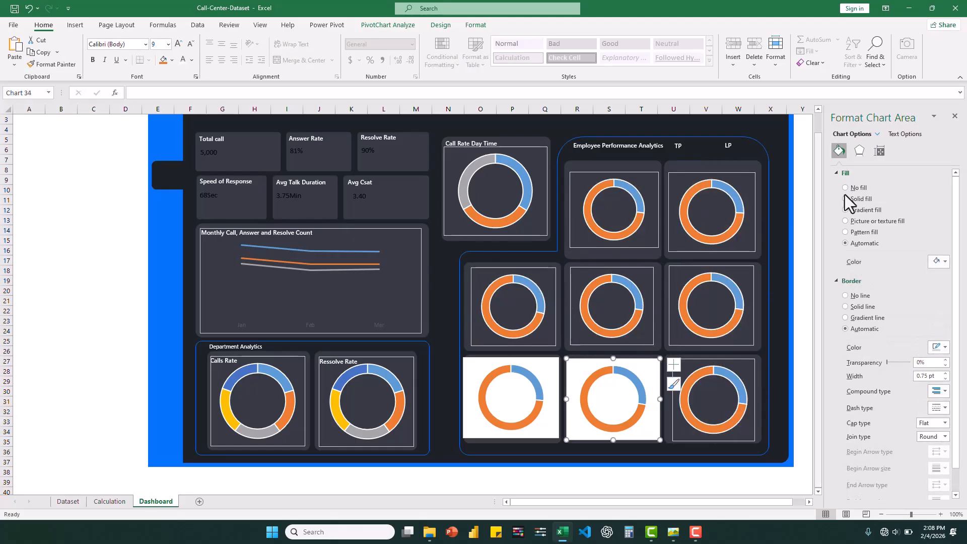
pyautogui.click(846, 188)
pyautogui.click(534, 372)
pyautogui.click(846, 187)
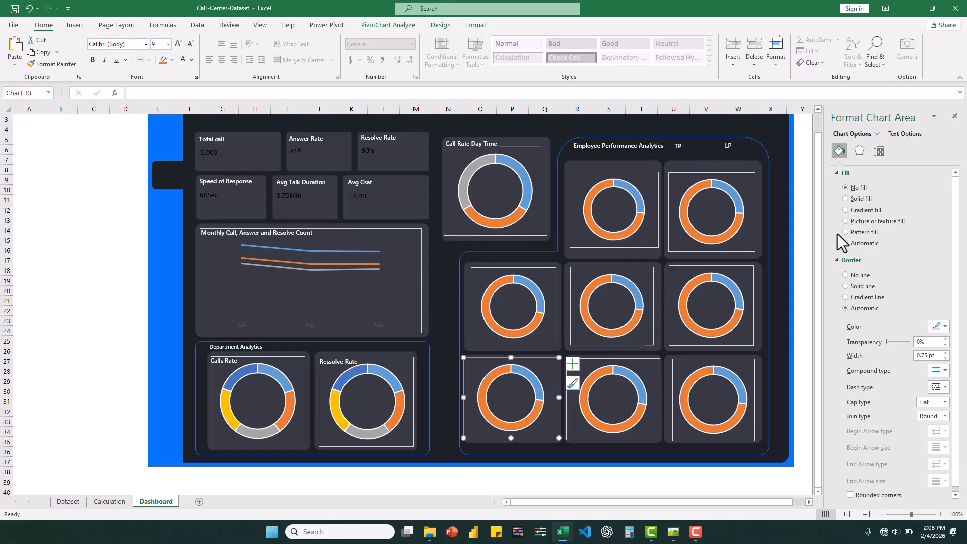
# Remove the chart area border from the bottom-row left, bottom-row centre and middle-row right employee charts
pyautogui.click(861, 276)
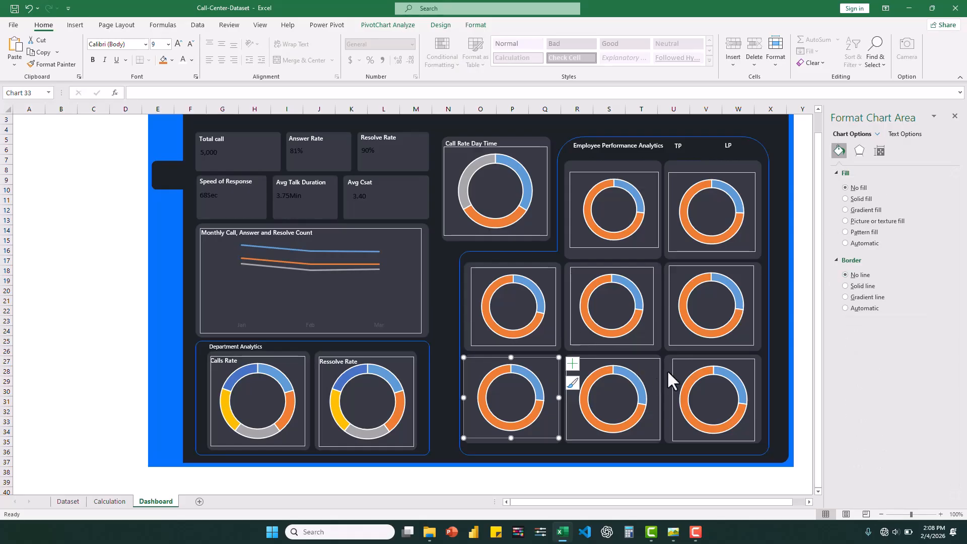
pyautogui.click(648, 369)
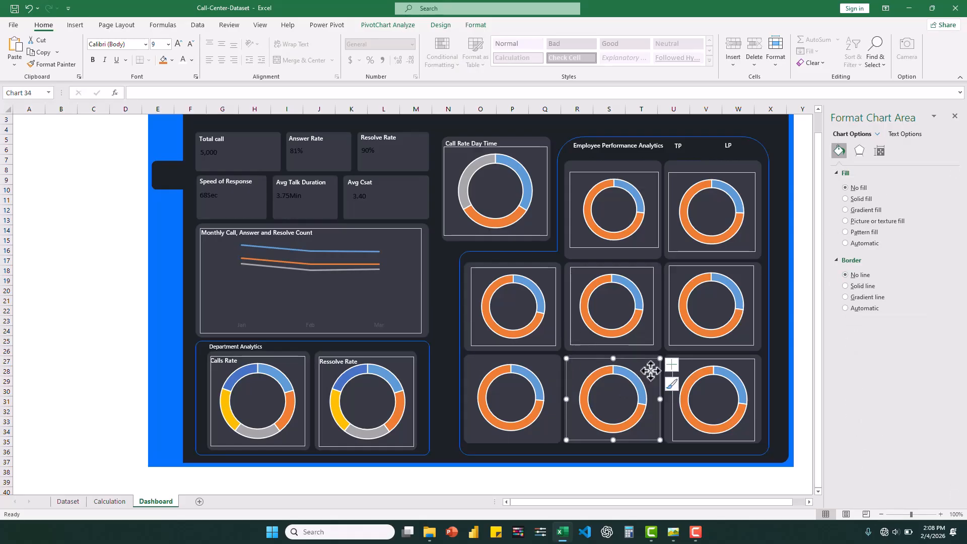
pyautogui.click(858, 275)
pyautogui.click(732, 368)
pyautogui.click(753, 274)
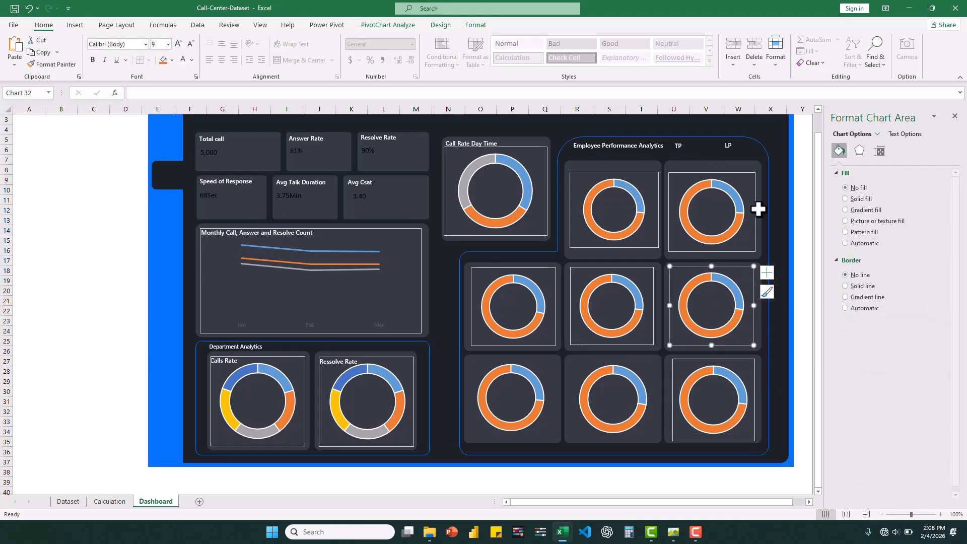
# Set the chart area border to no line on both top-row employee charts and the middle-row centre chart
pyautogui.click(746, 201)
pyautogui.click(651, 190)
pyautogui.click(859, 276)
pyautogui.click(646, 276)
pyautogui.click(859, 275)
pyautogui.click(749, 237)
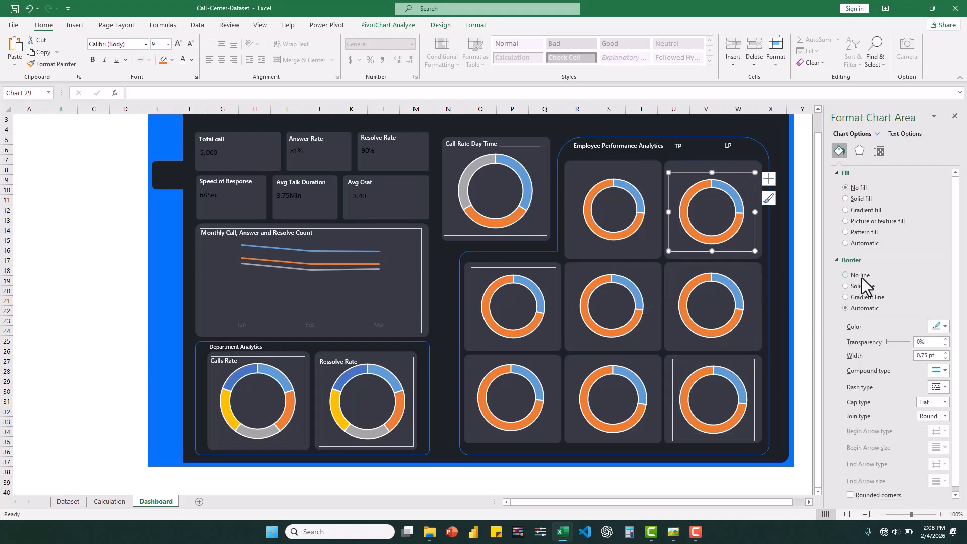
pyautogui.click(859, 276)
# Set the chart area border to no line on the middle-row left and bottom-row right employee charts
pyautogui.click(512, 266)
pyautogui.click(859, 275)
pyautogui.click(712, 359)
pyautogui.click(859, 275)
# Remove the chart area border from the Ressolve Rate and Calls Rate charts
pyautogui.click(367, 355)
pyautogui.click(859, 276)
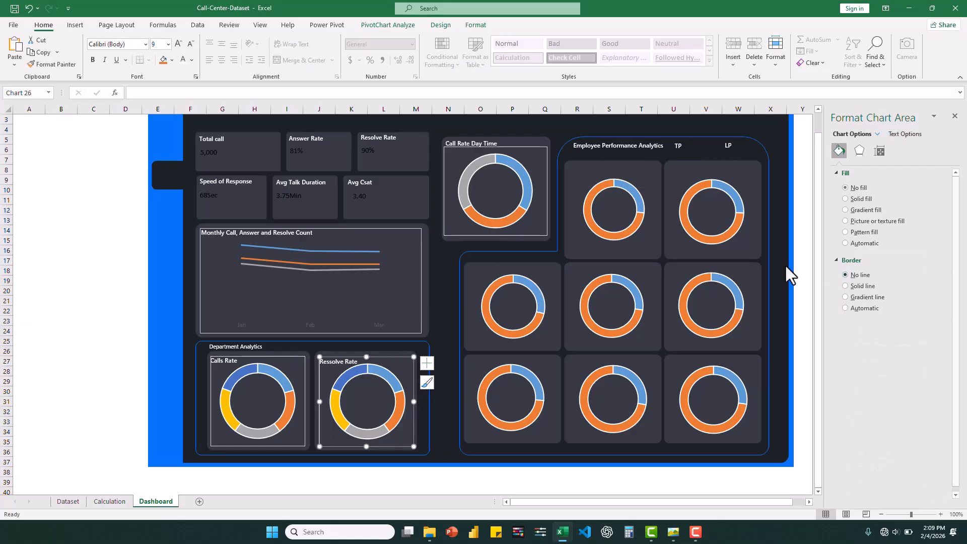
pyautogui.click(289, 357)
pyautogui.click(851, 274)
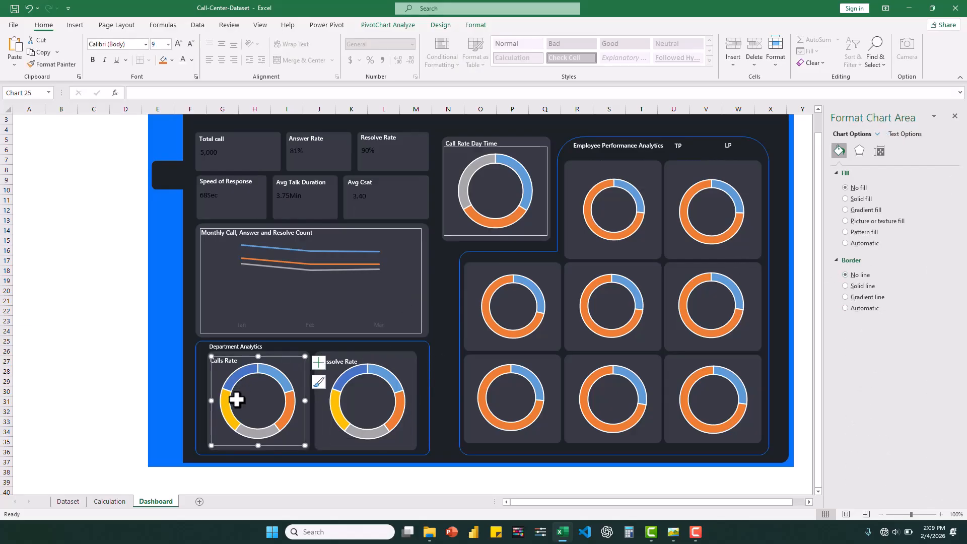
# Remove the white slice borders from the data series of the Calls Rate and Ressolve Rate doughnuts
pyautogui.click(270, 371)
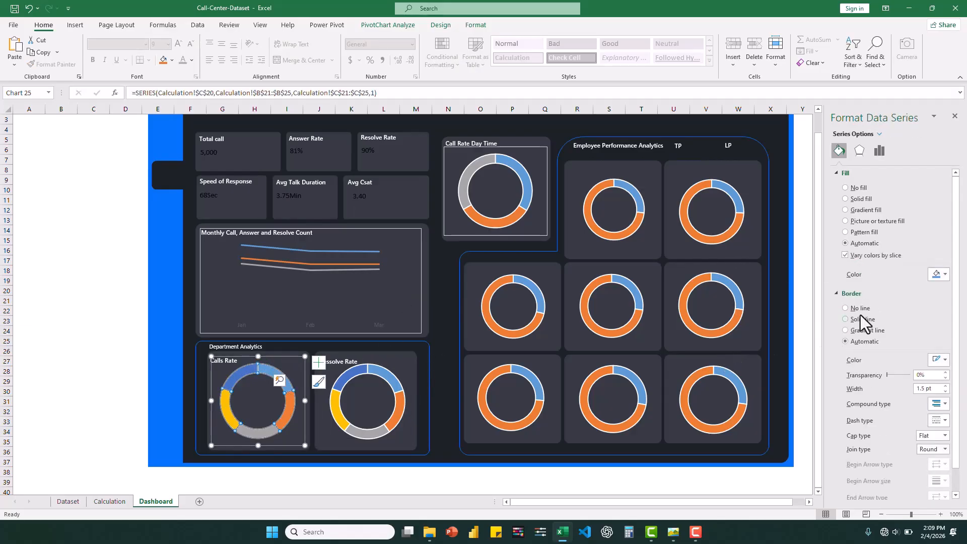
pyautogui.click(859, 308)
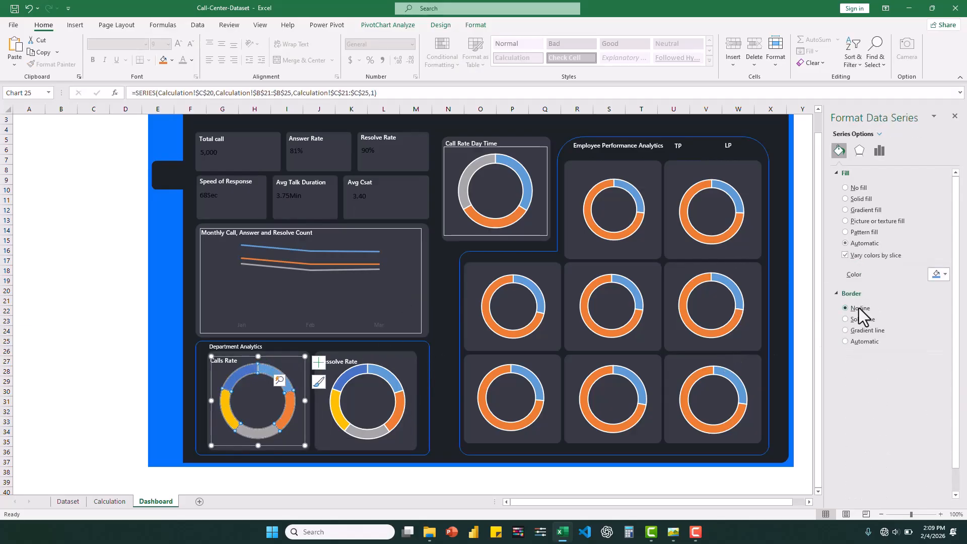
pyautogui.click(387, 374)
pyautogui.click(387, 374)
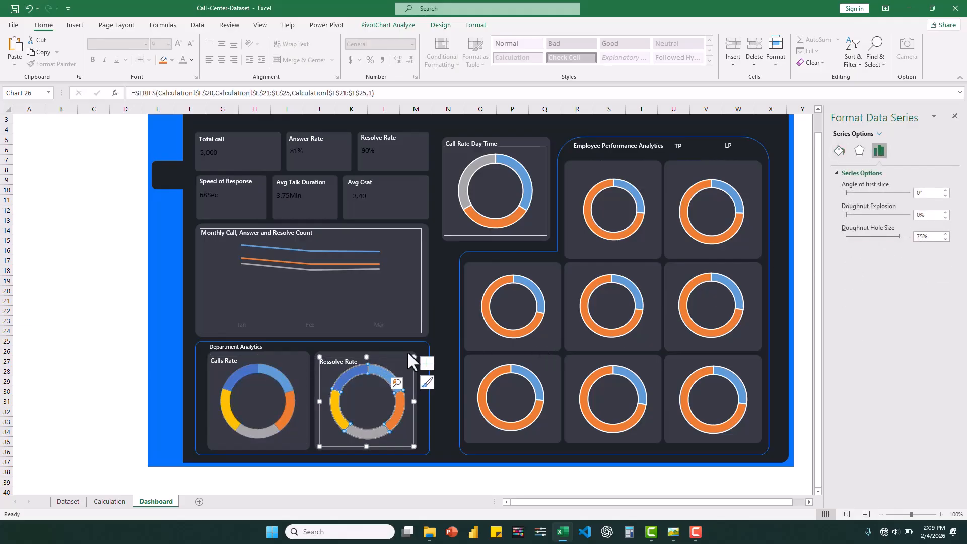
pyautogui.click(369, 396)
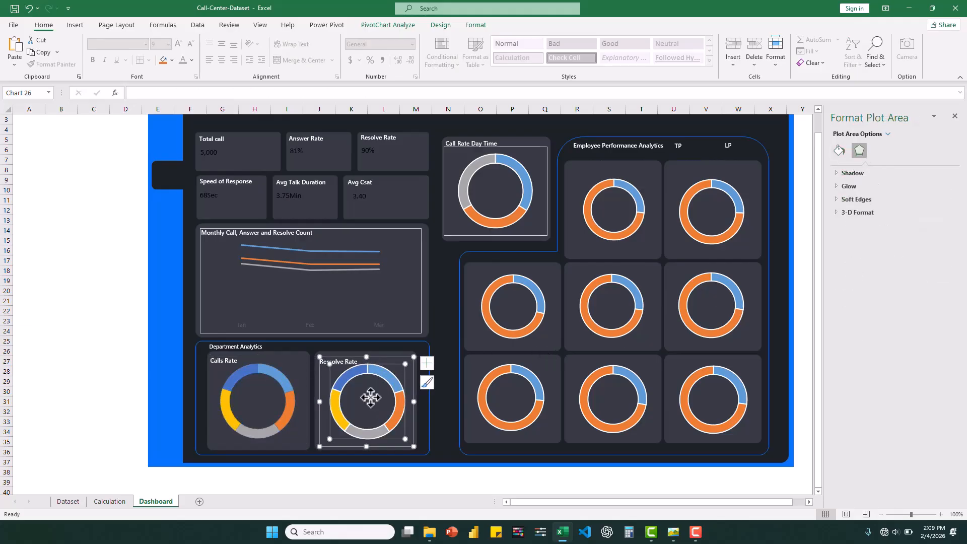
pyautogui.click(837, 150)
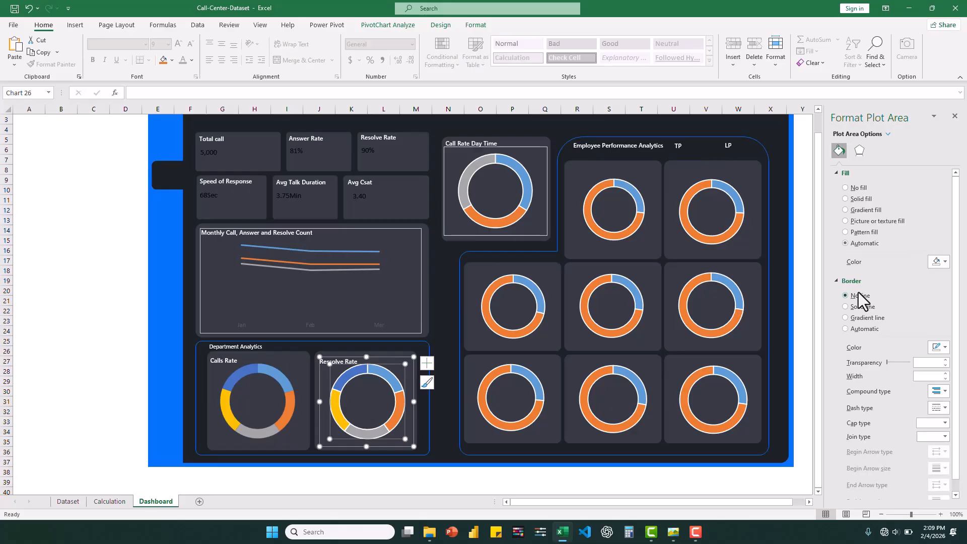
pyautogui.click(481, 370)
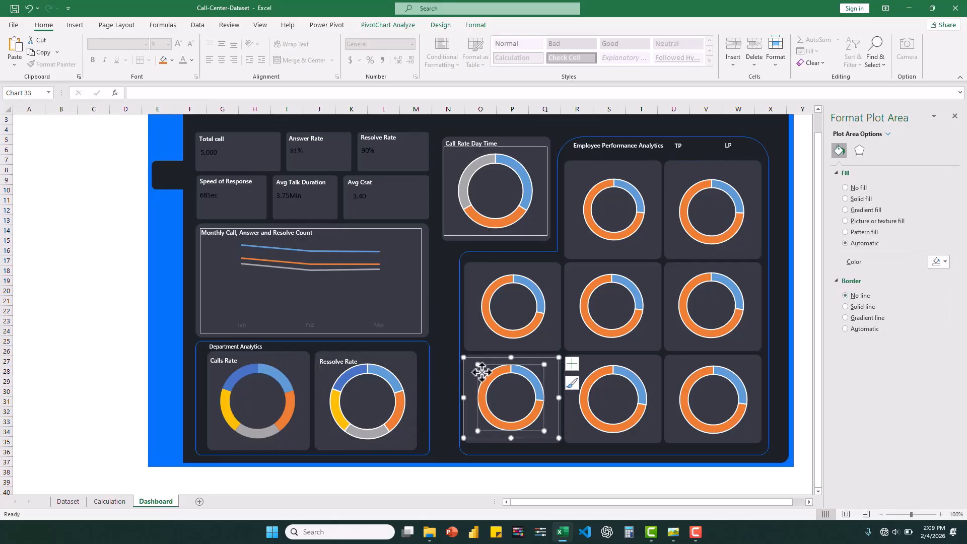
pyautogui.click(391, 381)
pyautogui.click(394, 379)
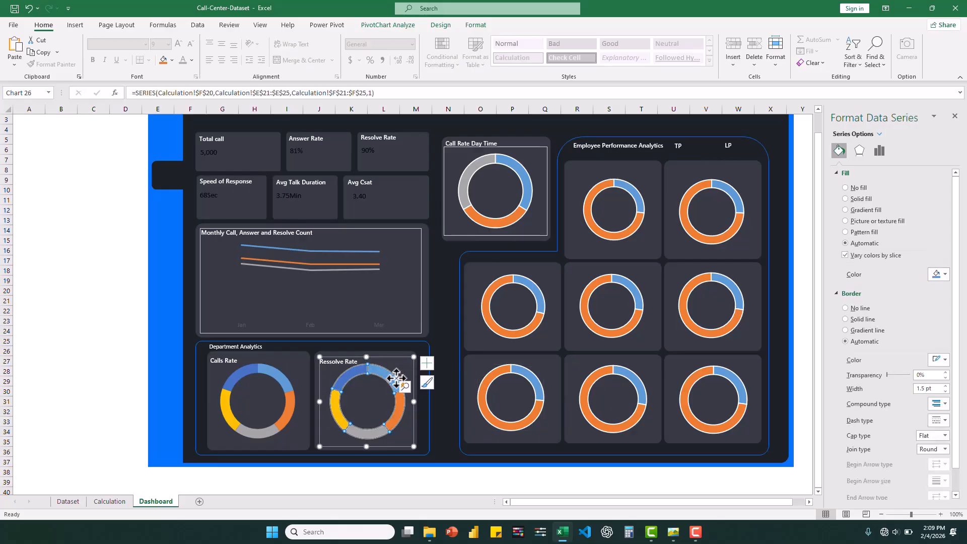
pyautogui.click(853, 308)
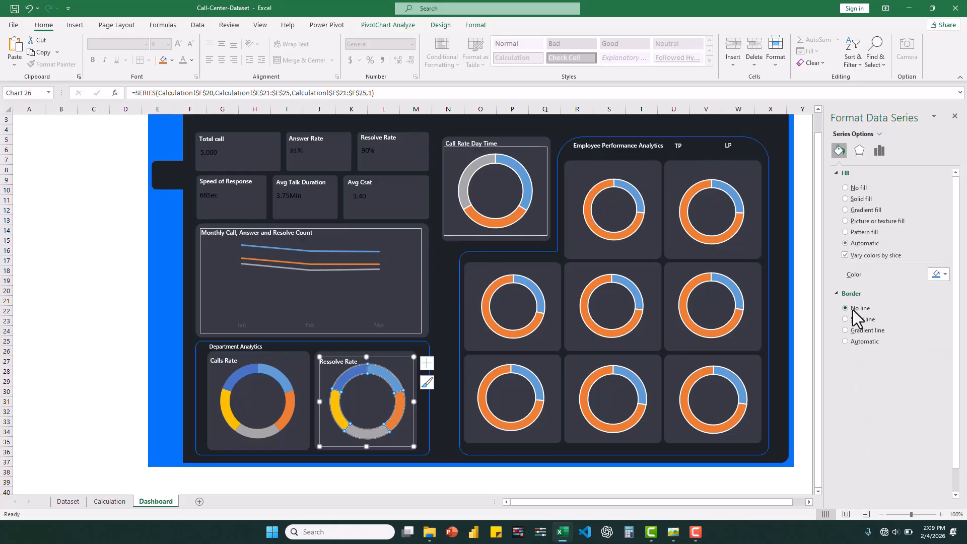
# Set the data series border to no line on the three bottom-row employee doughnuts
pyautogui.click(494, 400)
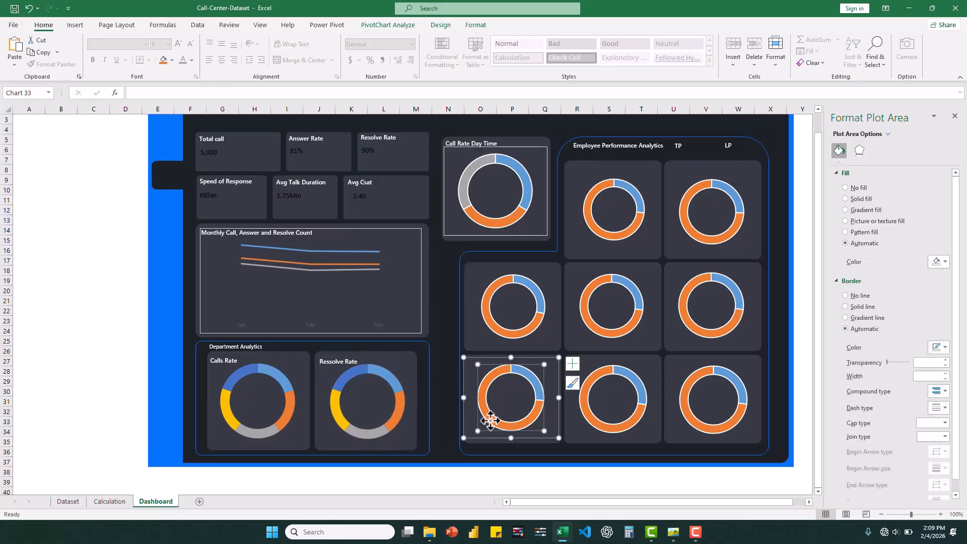
pyautogui.click(494, 419)
pyautogui.click(859, 308)
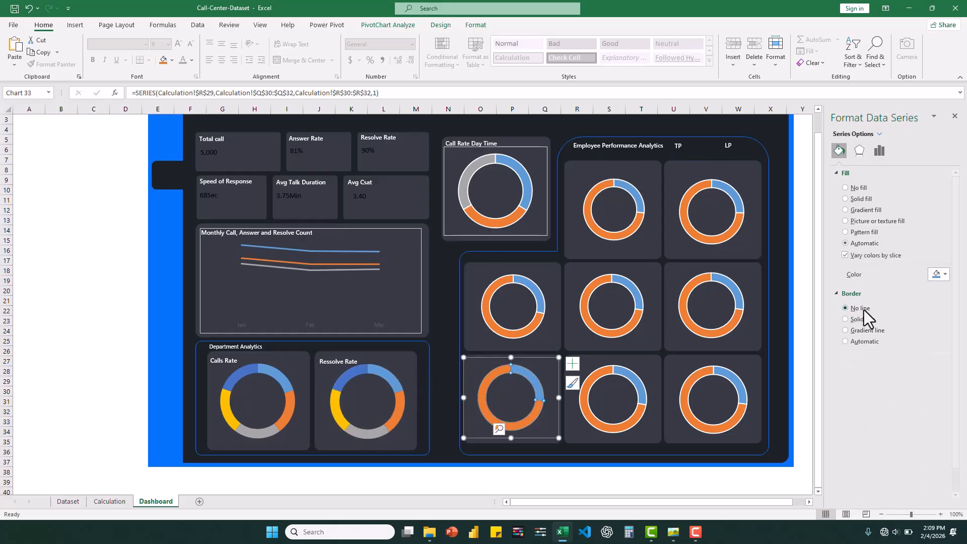
pyautogui.click(624, 411)
pyautogui.click(637, 419)
pyautogui.click(855, 308)
pyautogui.click(740, 399)
pyautogui.click(742, 401)
pyautogui.click(857, 308)
# Set the data series border to no line on the three middle-row employee doughnuts
pyautogui.doubleClick(742, 299)
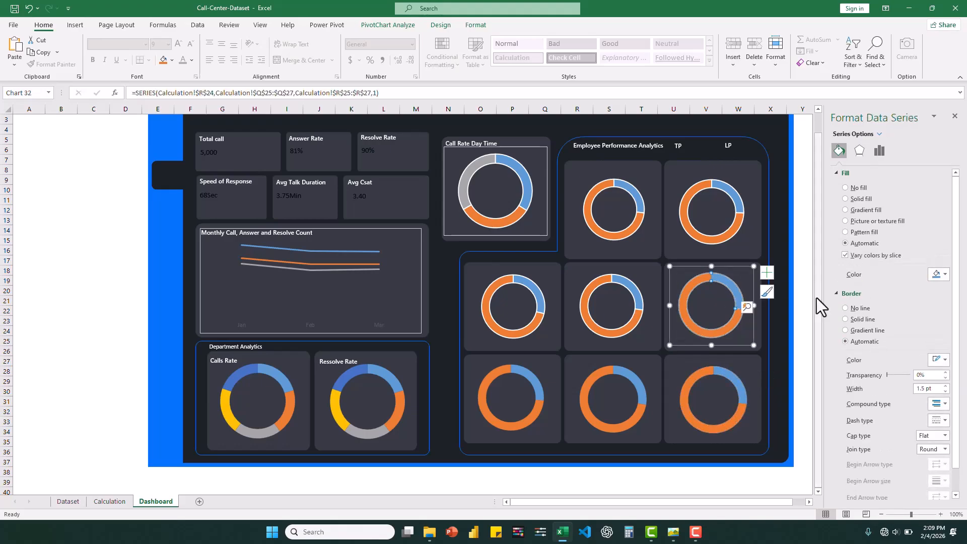
pyautogui.click(858, 308)
pyautogui.doubleClick(637, 297)
pyautogui.click(838, 151)
pyautogui.click(857, 308)
pyautogui.doubleClick(516, 282)
pyautogui.click(859, 309)
# Remove the slice borders from the two top-row employee doughnuts and the Call Rate Day Time doughnut
pyautogui.click(740, 191)
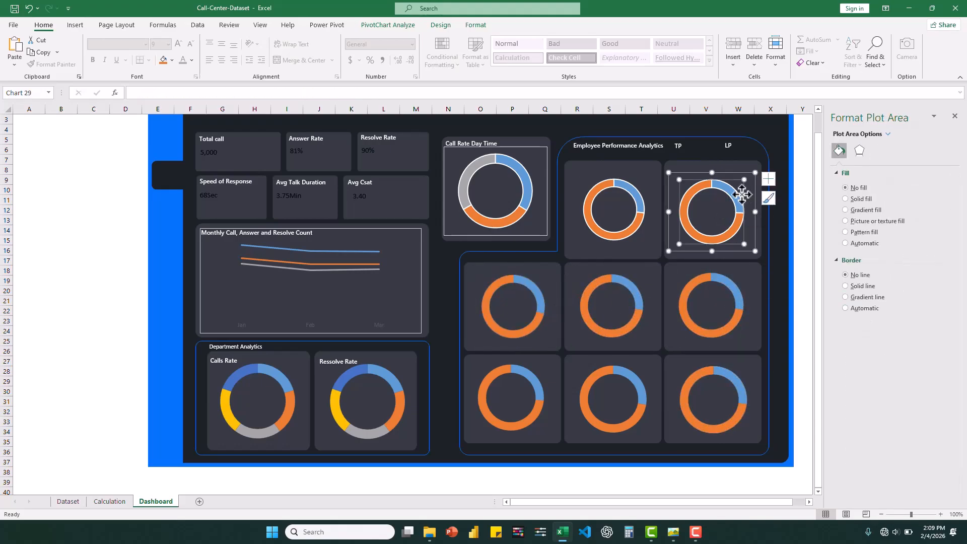
pyautogui.click(737, 195)
pyautogui.click(858, 308)
pyautogui.click(633, 193)
pyautogui.click(633, 193)
pyautogui.click(839, 150)
pyautogui.click(858, 308)
pyautogui.doubleClick(529, 184)
pyautogui.click(839, 150)
pyautogui.click(856, 308)
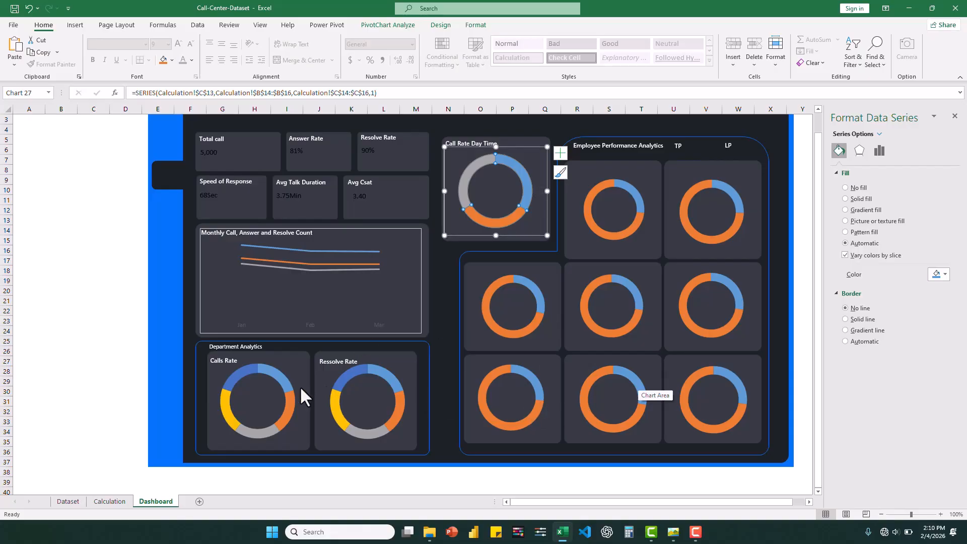
# Select the chart area of the Calls Rate doughnut chart for formatting
pyautogui.click(275, 386)
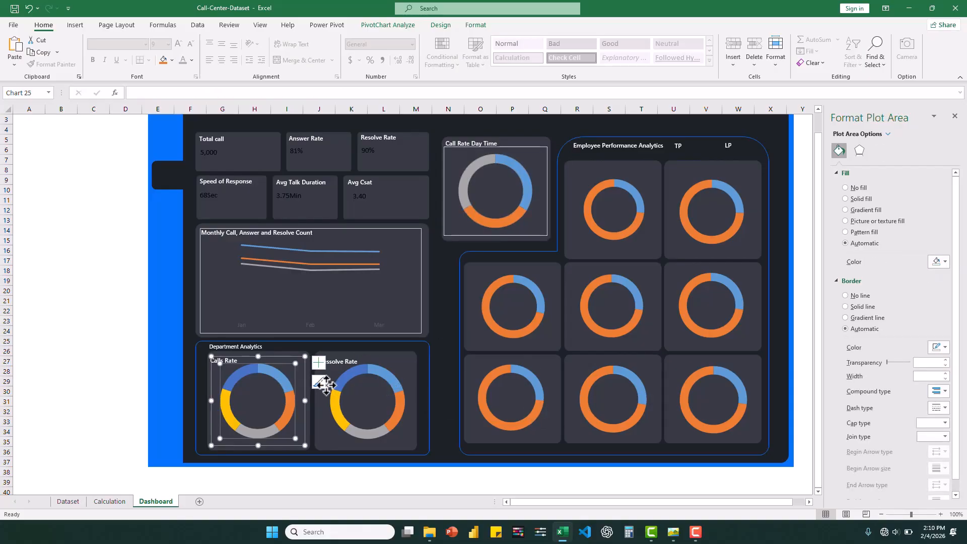
pyautogui.click(301, 381)
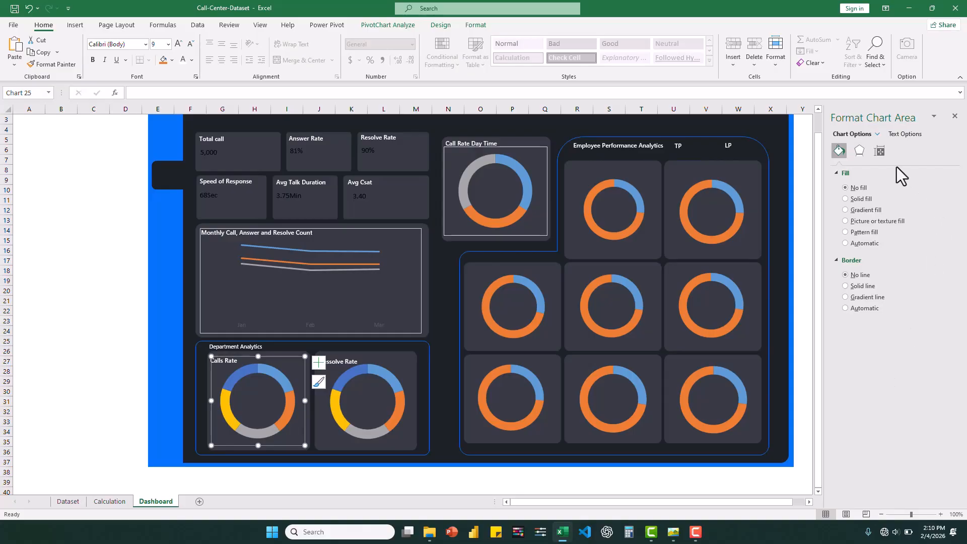
# Set the doughnut hole size of the Calls Rate and Ressolve Rate charts to 90%
pyautogui.click(286, 380)
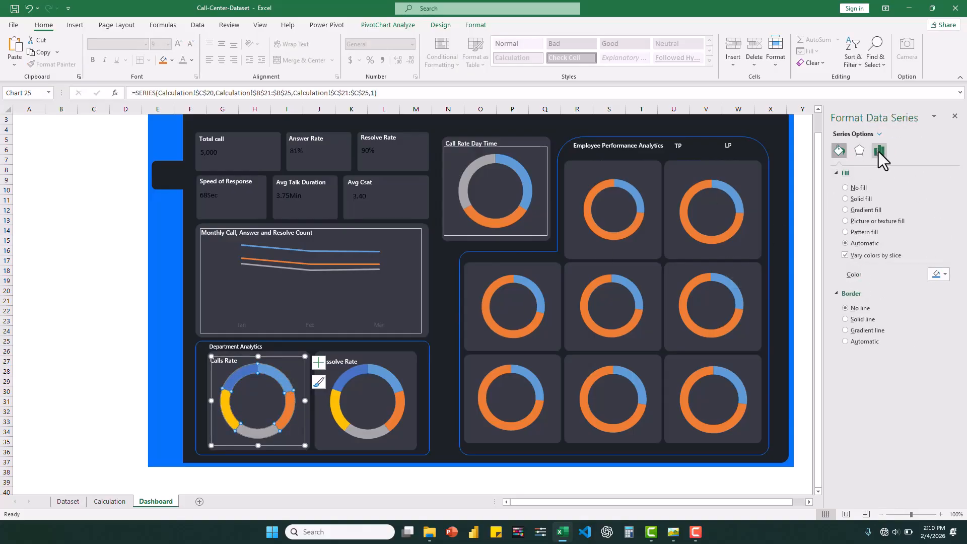
pyautogui.click(878, 152)
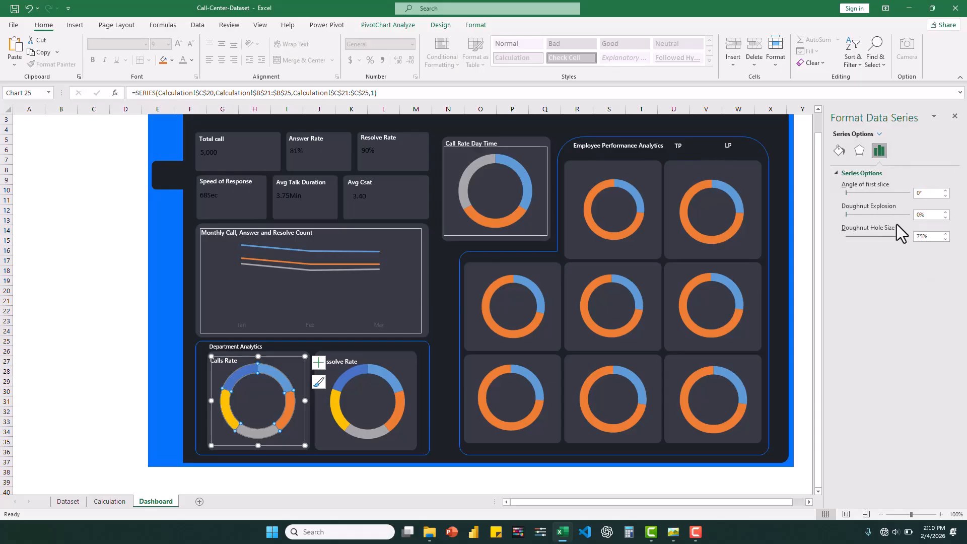
pyautogui.moveTo(898, 235); pyautogui.dragTo(938, 236)
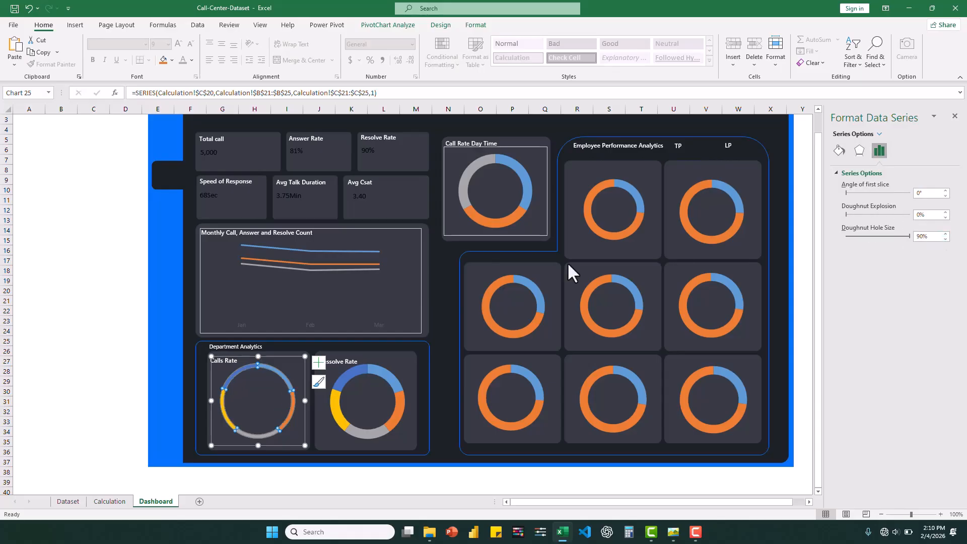
pyautogui.click(376, 377)
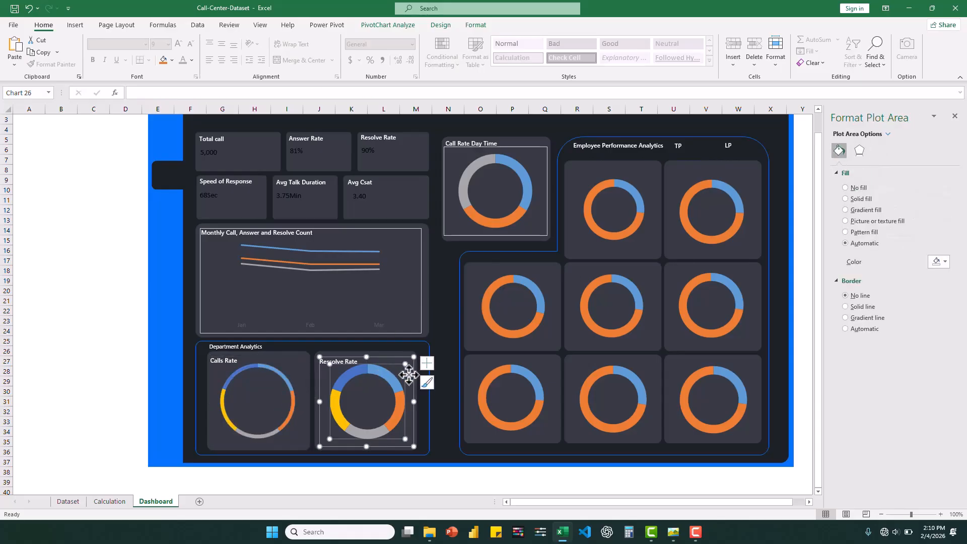
pyautogui.click(390, 380)
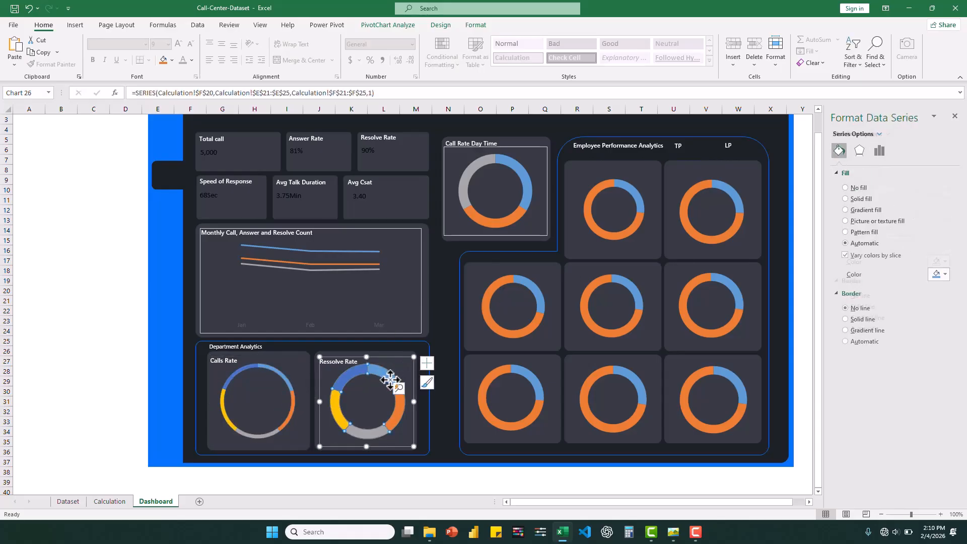
pyautogui.click(878, 151)
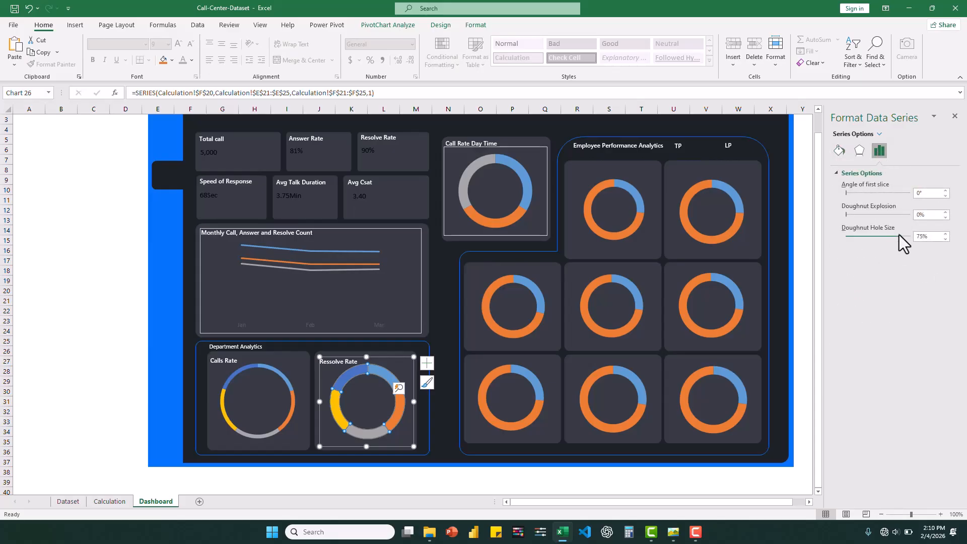
pyautogui.moveTo(899, 235); pyautogui.dragTo(925, 240)
# Set the doughnut hole size to 90% for all eight charts in the Employee Performance Analytics section
pyautogui.click(537, 290)
pyautogui.click(879, 151)
pyautogui.click(637, 196)
pyautogui.click(878, 151)
pyautogui.click(632, 287)
pyautogui.click(531, 378)
pyautogui.click(633, 379)
pyautogui.click(735, 380)
pyautogui.click(735, 286)
pyautogui.click(733, 193)
# Set the Call Rate Day Time doughnut's hole size to 90% and remove the chart area's border line
pyautogui.click(529, 185)
pyautogui.click(839, 151)
pyautogui.click(557, 237)
pyautogui.click(540, 224)
pyautogui.click(859, 275)
pyautogui.click(560, 250)
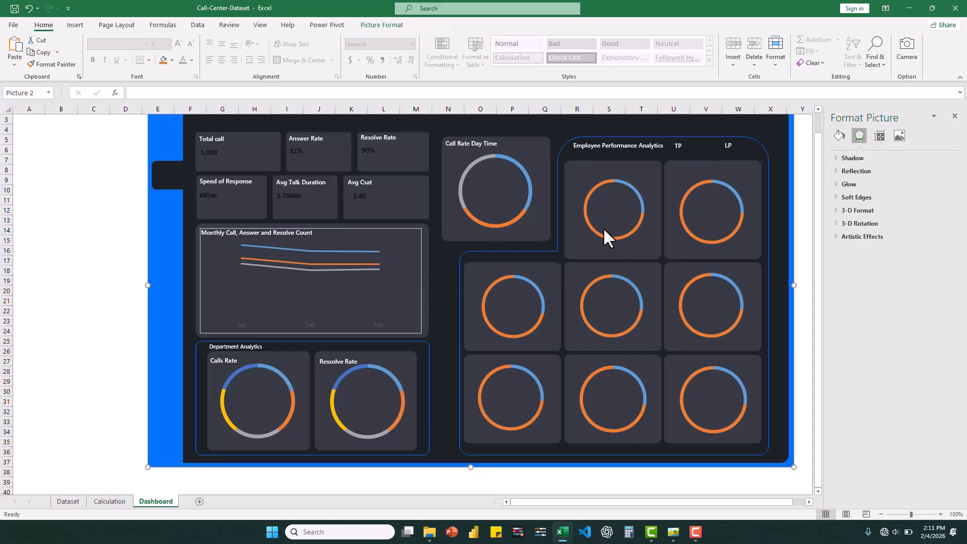
# Color the first doughnut in the top row of Employee Performance Analytics, with the larger slice green and the smaller slice red
pyautogui.moveTo(611, 237)
pyautogui.click(616, 238)
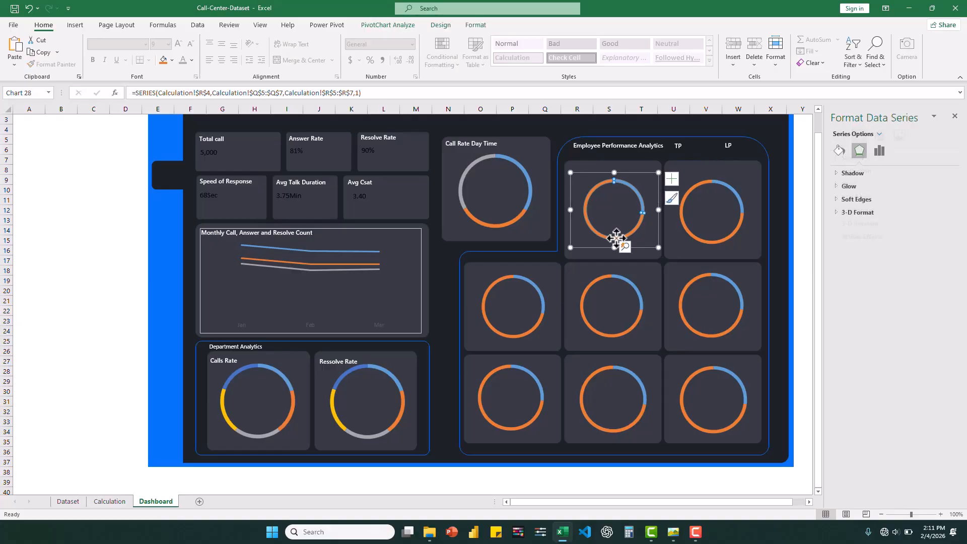
pyautogui.click(603, 237)
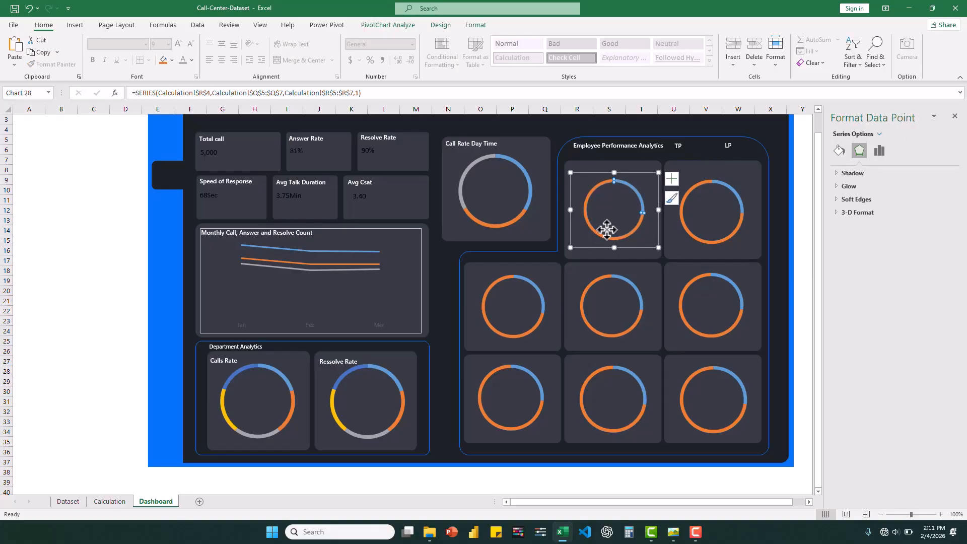
pyautogui.click(839, 151)
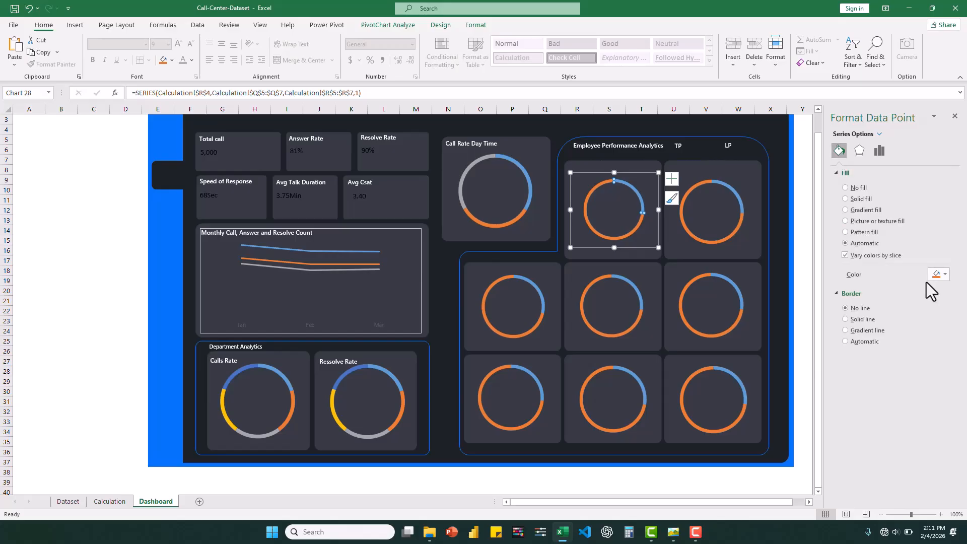
pyautogui.click(944, 275)
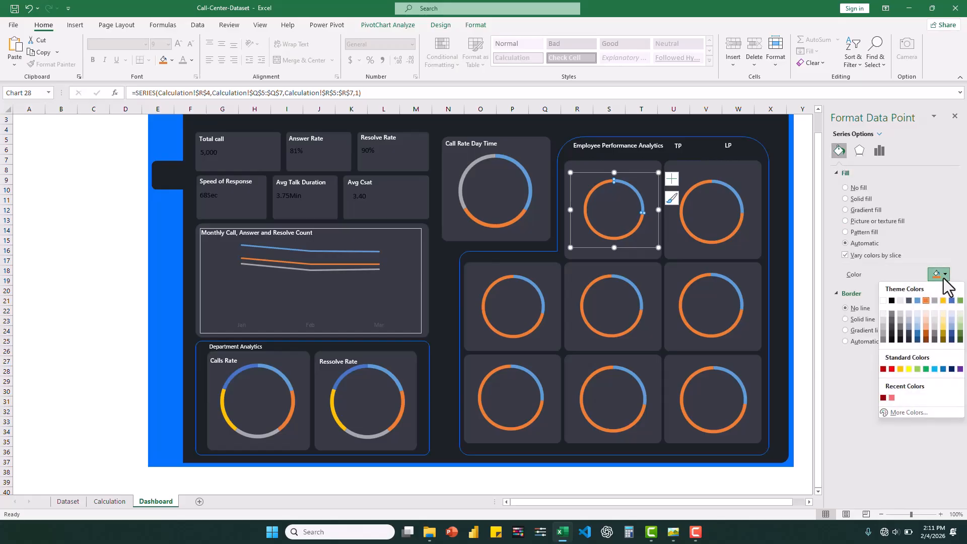
pyautogui.click(927, 368)
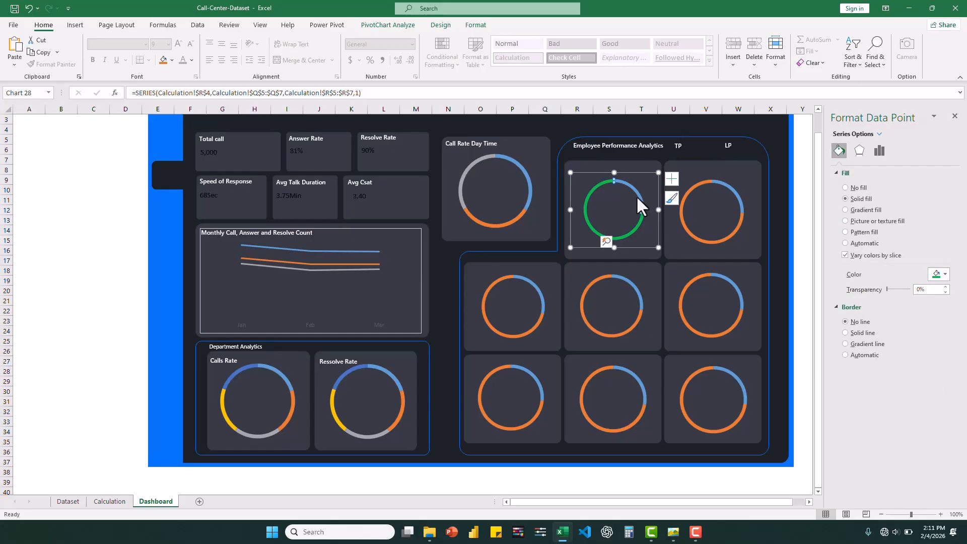
pyautogui.moveTo(636, 192)
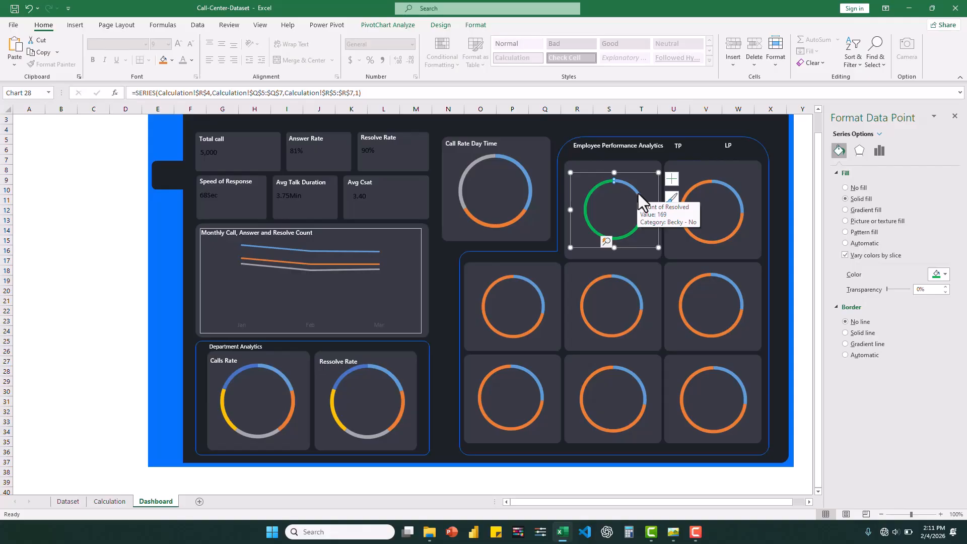
pyautogui.click(638, 193)
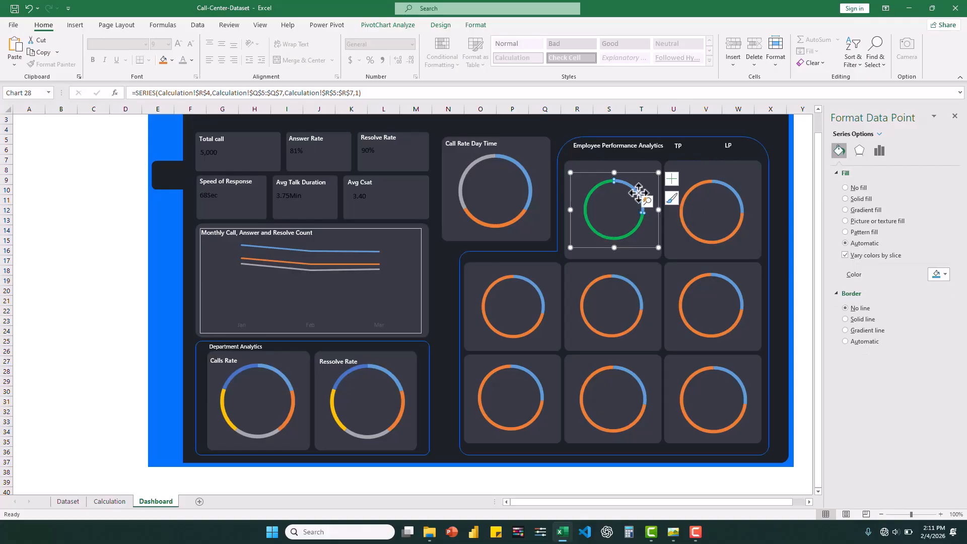
pyautogui.click(938, 274)
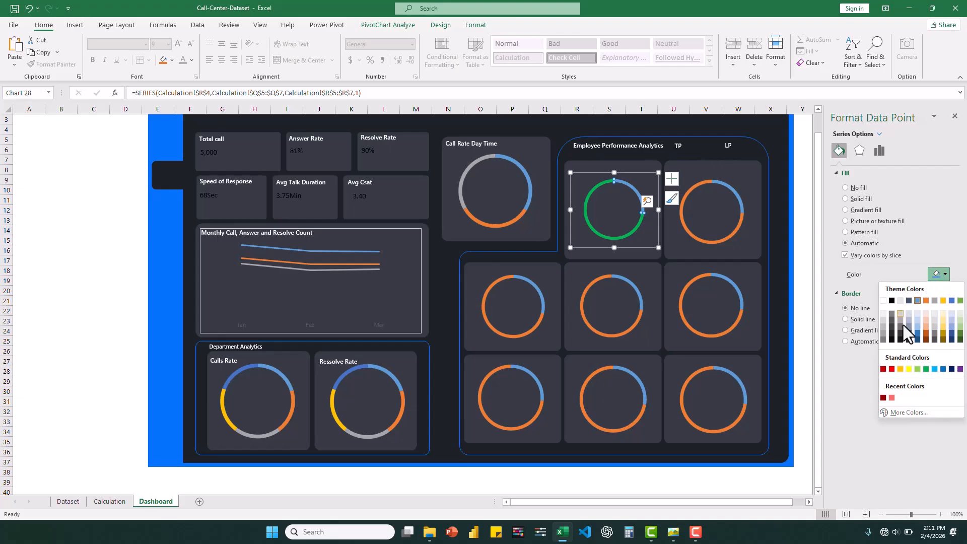
pyautogui.click(892, 369)
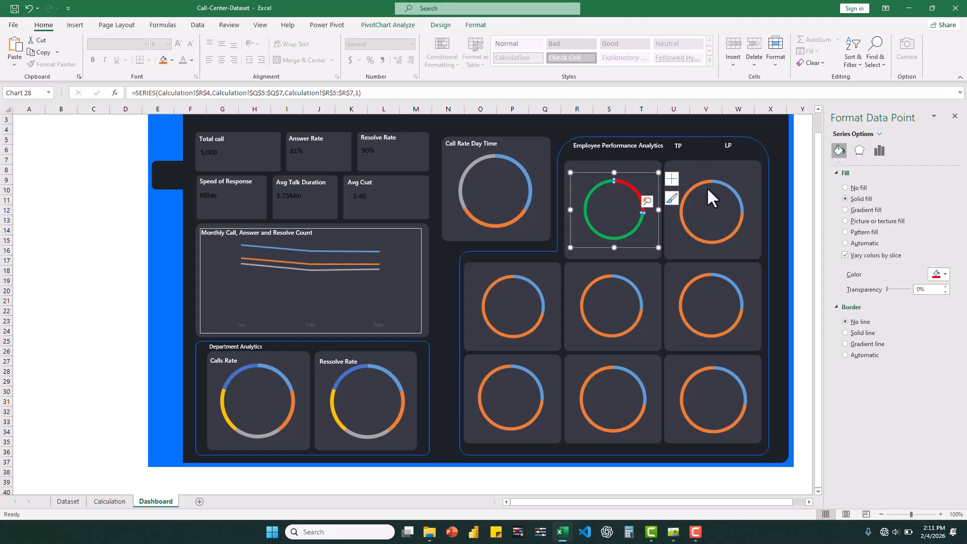
# Fill the second top-row employee doughnut with green, then recolor its smaller slice red
pyautogui.click(682, 219)
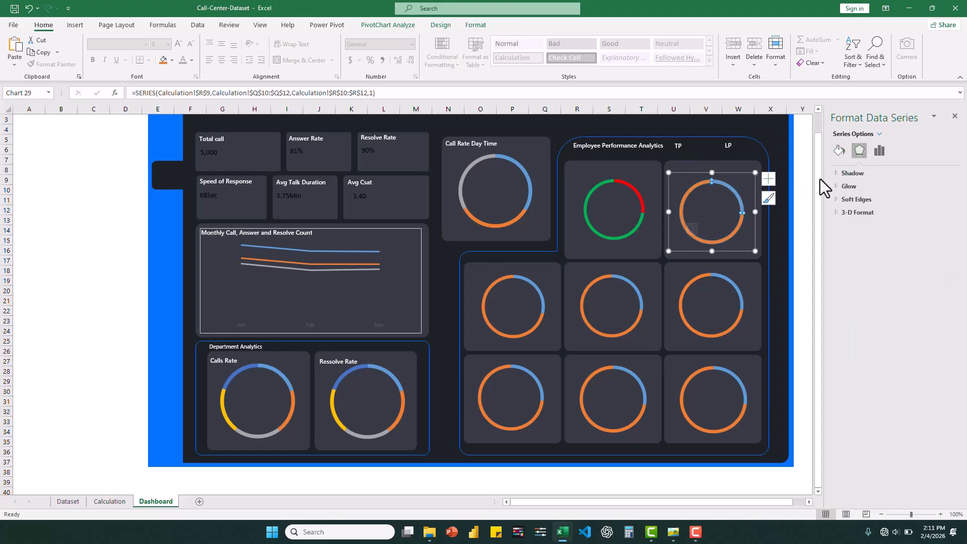
pyautogui.click(838, 150)
pyautogui.click(937, 274)
pyautogui.click(933, 370)
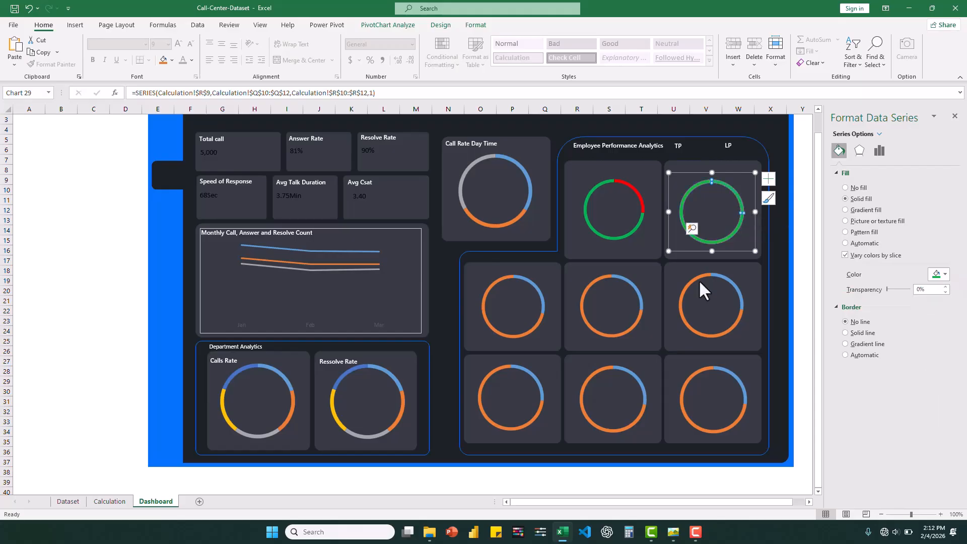
pyautogui.click(734, 191)
pyautogui.click(937, 273)
pyautogui.click(938, 285)
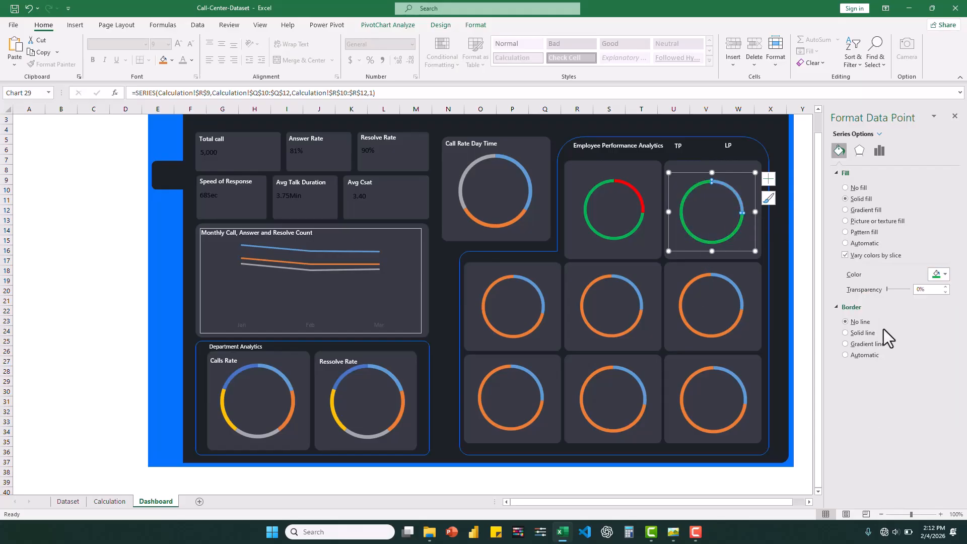
pyautogui.click(937, 276)
pyautogui.click(895, 369)
# Color the first middle-row employee doughnut, with the smaller slice red and the larger slice green
pyautogui.click(532, 285)
pyautogui.click(532, 285)
pyautogui.click(839, 150)
pyautogui.click(937, 275)
pyautogui.click(895, 369)
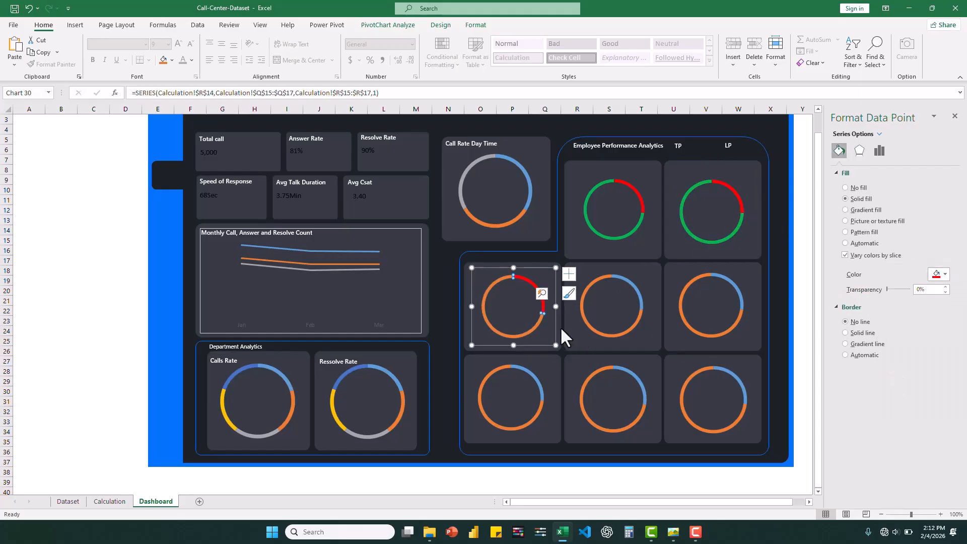
pyautogui.click(533, 328)
pyautogui.click(937, 274)
pyautogui.click(932, 369)
# Color the second middle-row employee doughnut, with the larger slice green and the smaller slice red
pyautogui.click(581, 304)
pyautogui.click(582, 304)
pyautogui.click(839, 150)
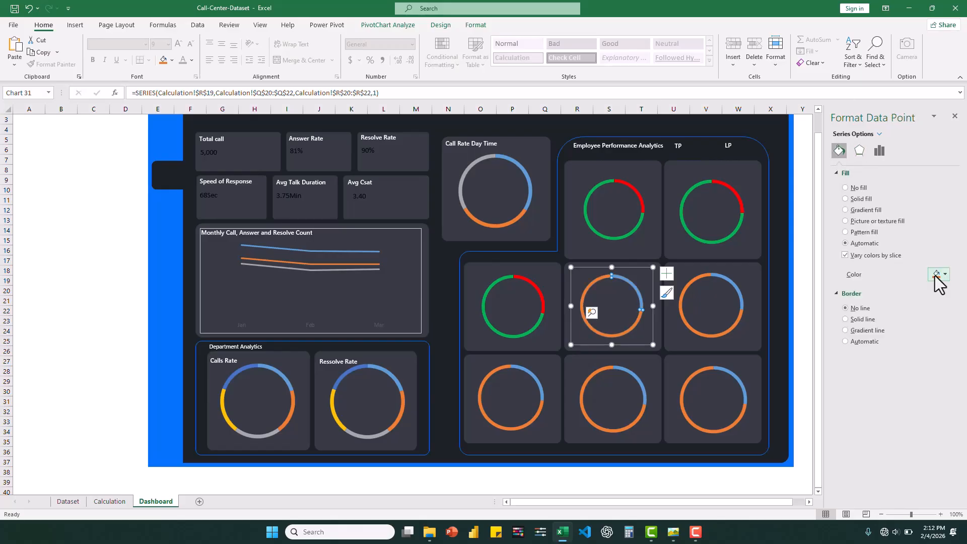
pyautogui.click(935, 276)
pyautogui.click(930, 369)
pyautogui.click(641, 296)
pyautogui.click(937, 275)
pyautogui.click(895, 369)
pyautogui.click(742, 301)
pyautogui.click(742, 301)
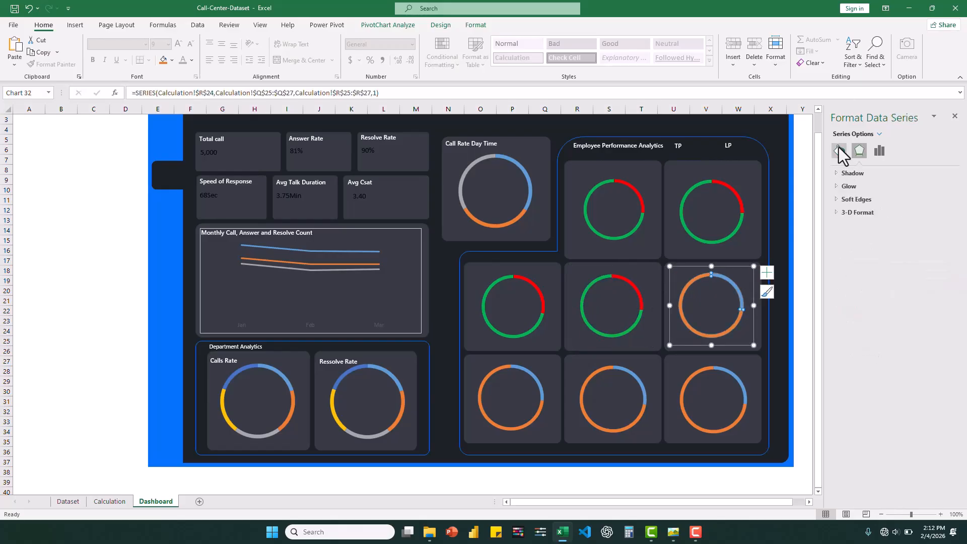
pyautogui.click(838, 150)
pyautogui.click(938, 275)
pyautogui.click(894, 369)
pyautogui.hotkey('ctrl', 'z')
# Color the third middle-row employee doughnut, with the smaller slice red and the larger slice green
pyautogui.click(734, 284)
pyautogui.click(938, 275)
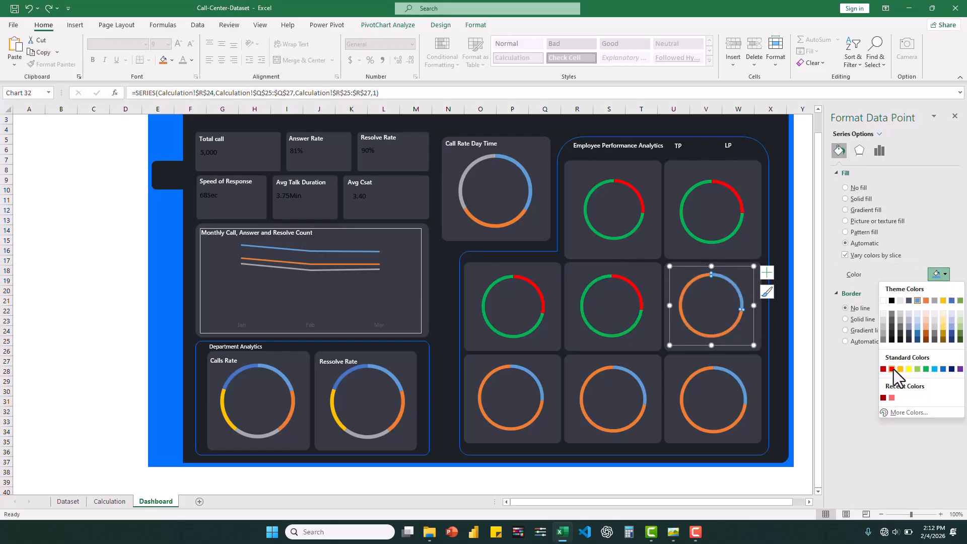
pyautogui.click(891, 369)
pyautogui.click(702, 335)
pyautogui.click(938, 275)
pyautogui.click(925, 369)
# Color the first bottom-row employee doughnut, with the larger slice green and the smaller slice red
pyautogui.click(485, 414)
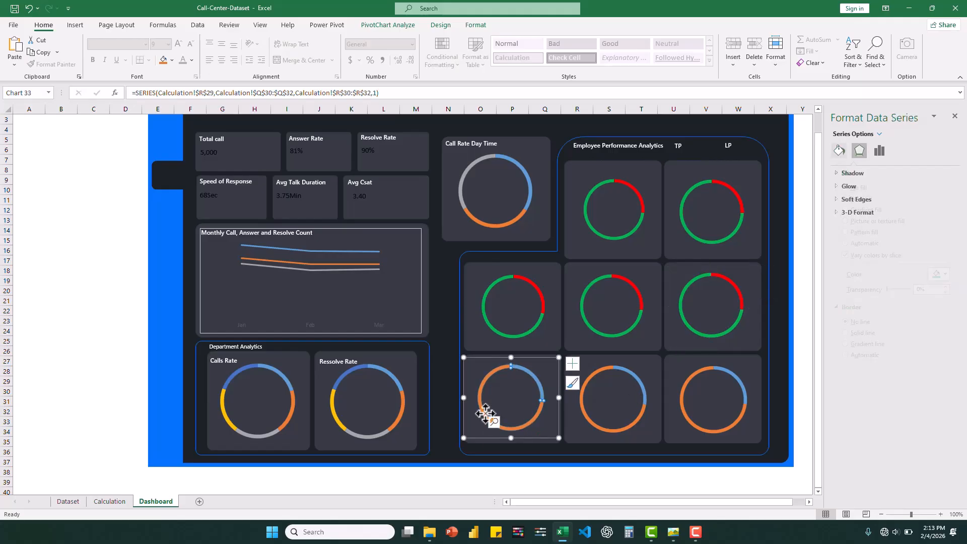
pyautogui.click(485, 414)
pyautogui.click(839, 150)
pyautogui.click(938, 275)
pyautogui.click(927, 369)
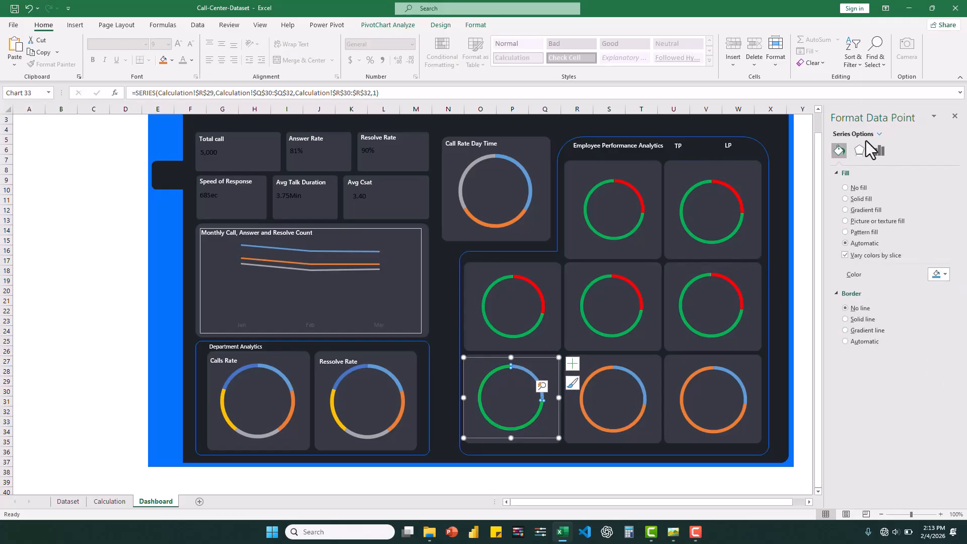
pyautogui.click(937, 275)
pyautogui.click(892, 369)
# Color the second bottom-row employee doughnut, with the smaller slice red and the larger slice green
pyautogui.click(635, 376)
pyautogui.click(635, 376)
pyautogui.click(839, 150)
pyautogui.click(937, 275)
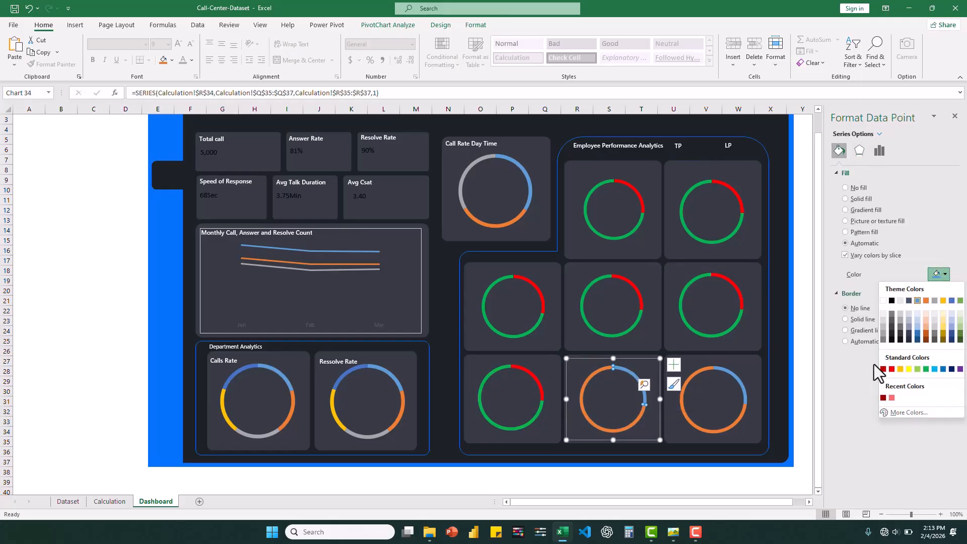
pyautogui.click(892, 369)
pyautogui.click(591, 421)
pyautogui.click(938, 275)
pyautogui.click(925, 369)
# Color the third bottom-row employee doughnut, with the larger slice green and the smaller slice red
pyautogui.click(702, 427)
pyautogui.click(702, 427)
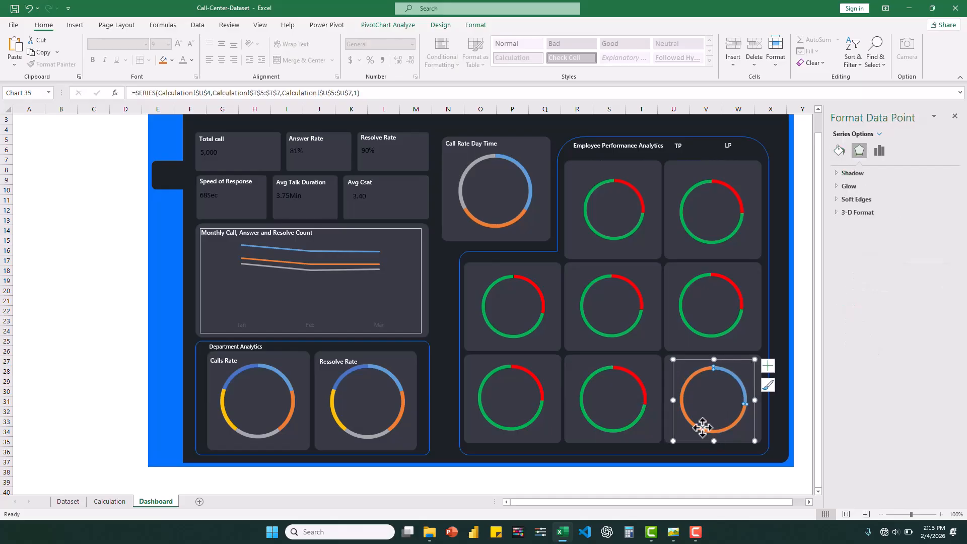
pyautogui.click(838, 150)
pyautogui.click(938, 274)
pyautogui.click(926, 369)
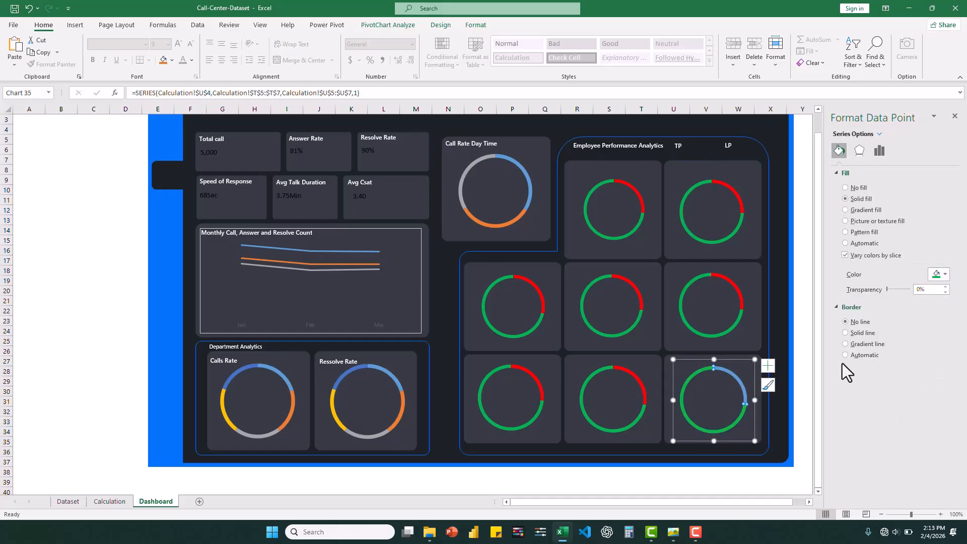
pyautogui.click(937, 275)
pyautogui.click(891, 369)
# Enlarge the plot area of the first bottom-row employee doughnut slightly and center the ring in its tile
pyautogui.click(618, 431)
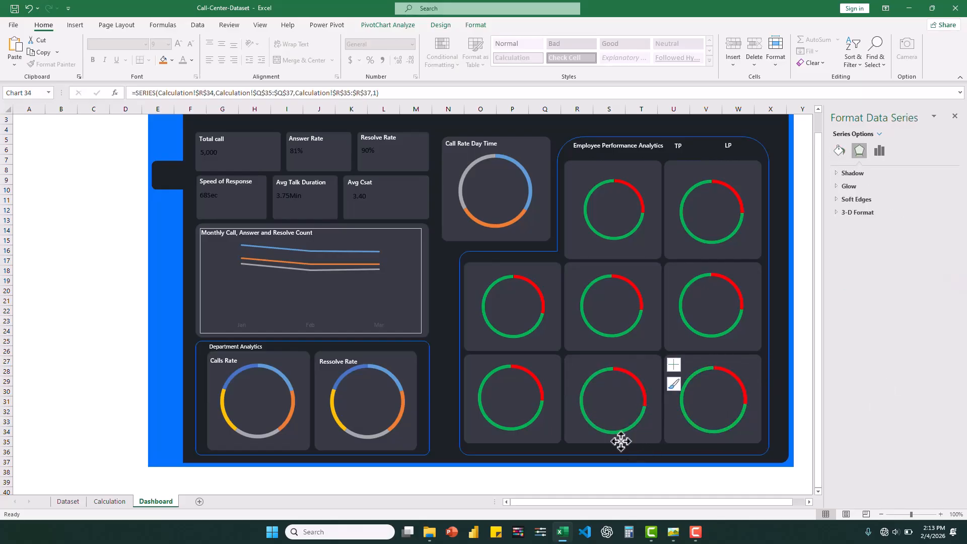
pyautogui.click(621, 442)
pyautogui.click(503, 430)
pyautogui.click(539, 426)
pyautogui.moveTo(544, 430); pyautogui.dragTo(526, 442)
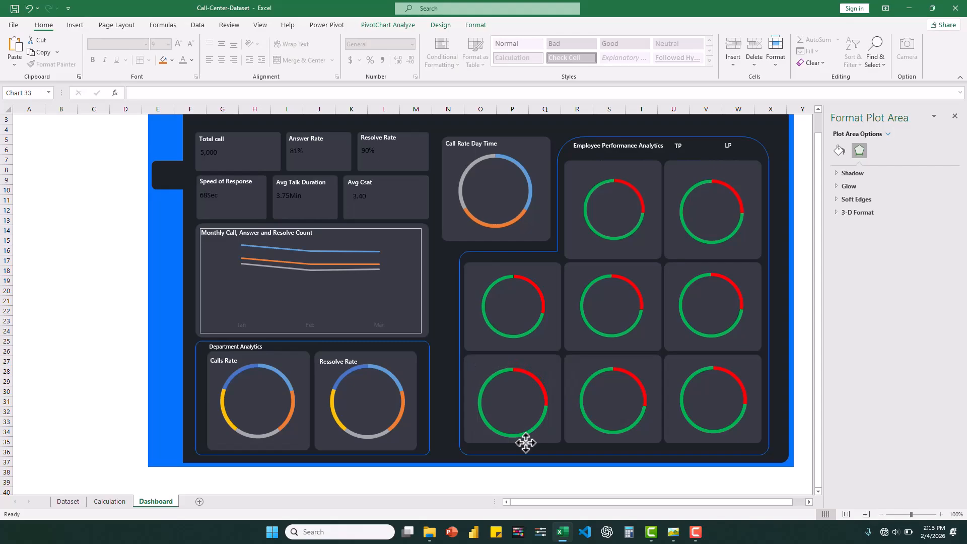
# Enlarge the plot area of the first middle-row employee doughnut and center the chart in its tile
pyautogui.click(510, 316)
pyautogui.moveTo(482, 338); pyautogui.dragTo(475, 344)
pyautogui.moveTo(545, 274); pyautogui.dragTo(550, 271)
pyautogui.moveTo(527, 346); pyautogui.dragTo(526, 347)
# Enlarge the plot area of the second middle-row employee doughnut and nudge the chart to the center of its tile
pyautogui.click(614, 306)
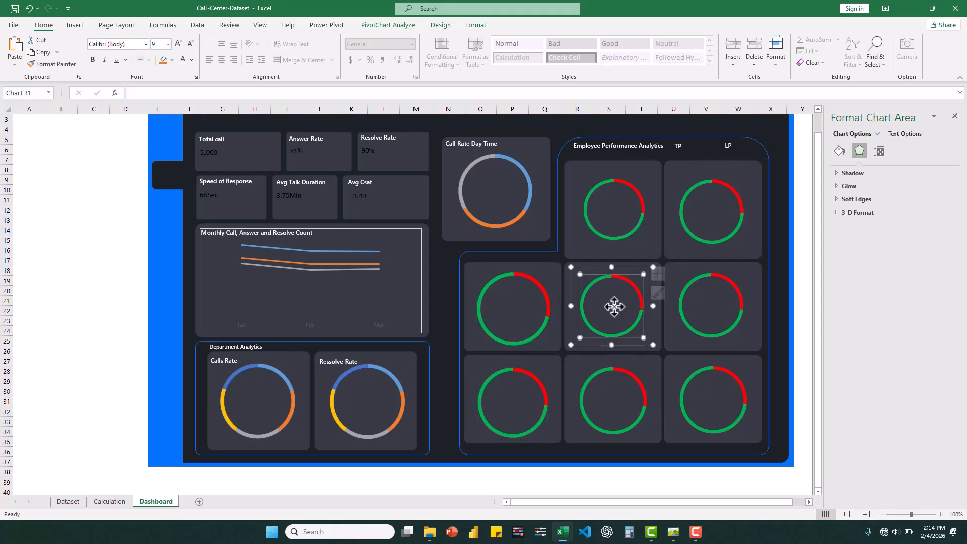
pyautogui.moveTo(644, 274); pyautogui.dragTo(648, 270)
pyautogui.moveTo(580, 337); pyautogui.dragTo(624, 348)
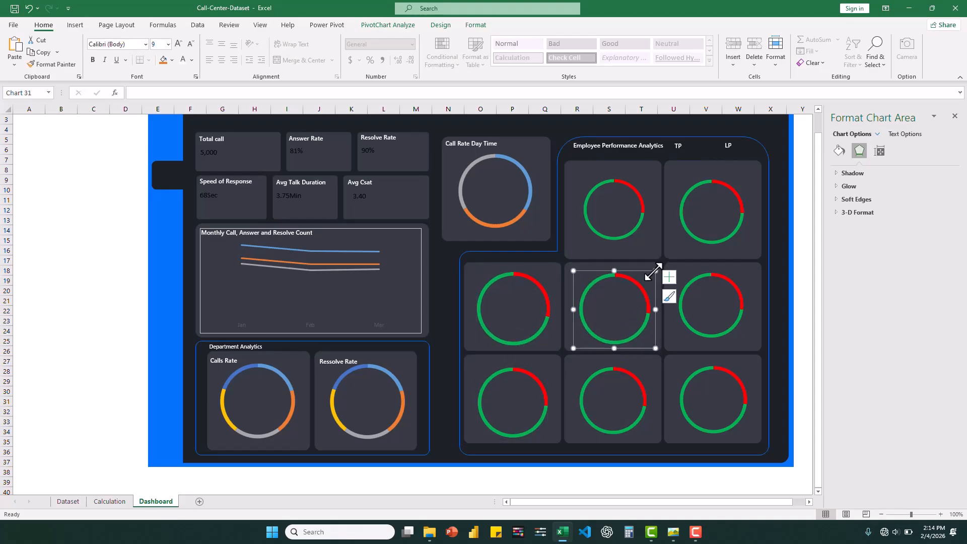
# Enlarge the plot area of the third middle-row employee doughnut so the ring nearly fills its chart frame
pyautogui.click(708, 312)
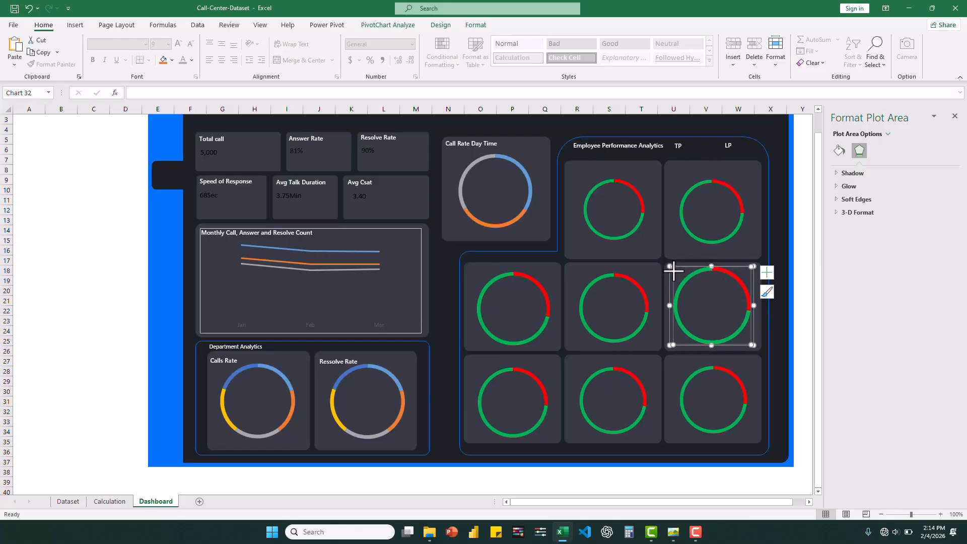
pyautogui.click(724, 345)
pyautogui.click(677, 276)
pyautogui.moveTo(673, 269); pyautogui.dragTo(675, 273)
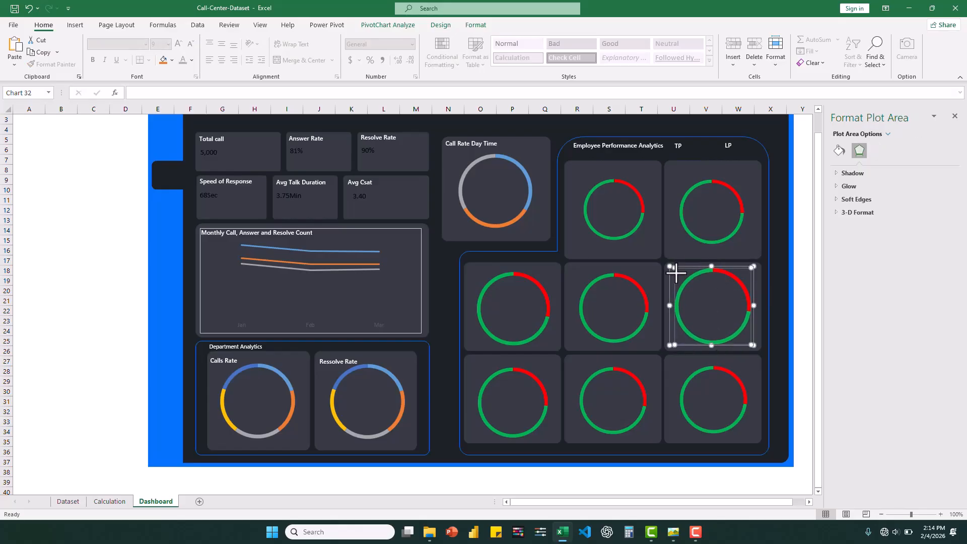
# Enlarge the plot area of the first top-row employee doughnut and shift the ring slightly down in its tile
pyautogui.click(617, 231)
pyautogui.moveTo(581, 241); pyautogui.dragTo(577, 245)
pyautogui.moveTo(645, 242)
pyautogui.mouseDown()
pyautogui.moveTo(639, 248)
pyautogui.moveTo(654, 251)
pyautogui.mouseUp()
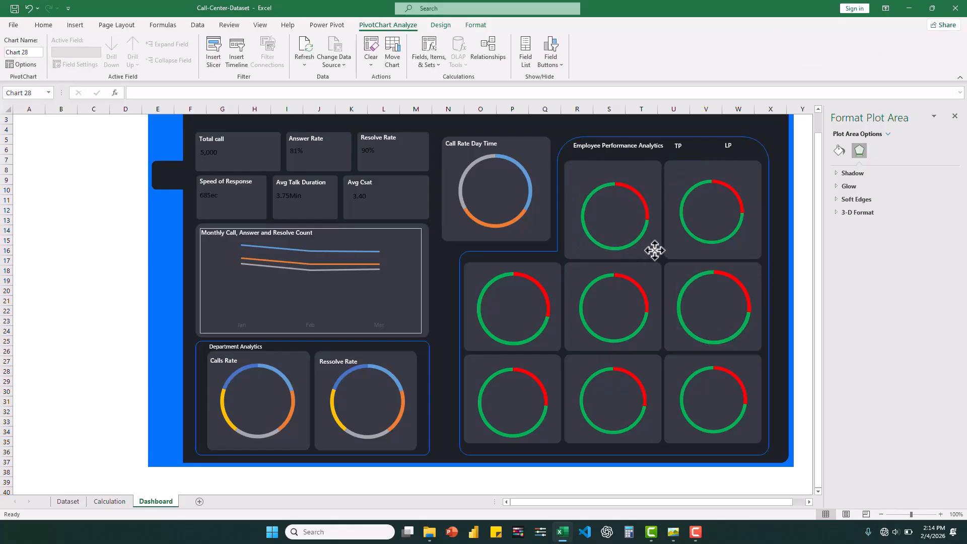
# Enlarge the frames and plot areas of the two top-row employee doughnuts so the rings better fill their tiles
pyautogui.click(655, 251)
pyautogui.moveTo(572, 177); pyautogui.dragTo(566, 174)
pyautogui.moveTo(658, 174); pyautogui.dragTo(674, 175)
pyautogui.click(681, 183)
pyautogui.moveTo(744, 244); pyautogui.dragTo(748, 248)
pyautogui.moveTo(739, 251); pyautogui.dragTo(741, 256)
pyautogui.click(584, 188)
pyautogui.moveTo(578, 181); pyautogui.dragTo(575, 180)
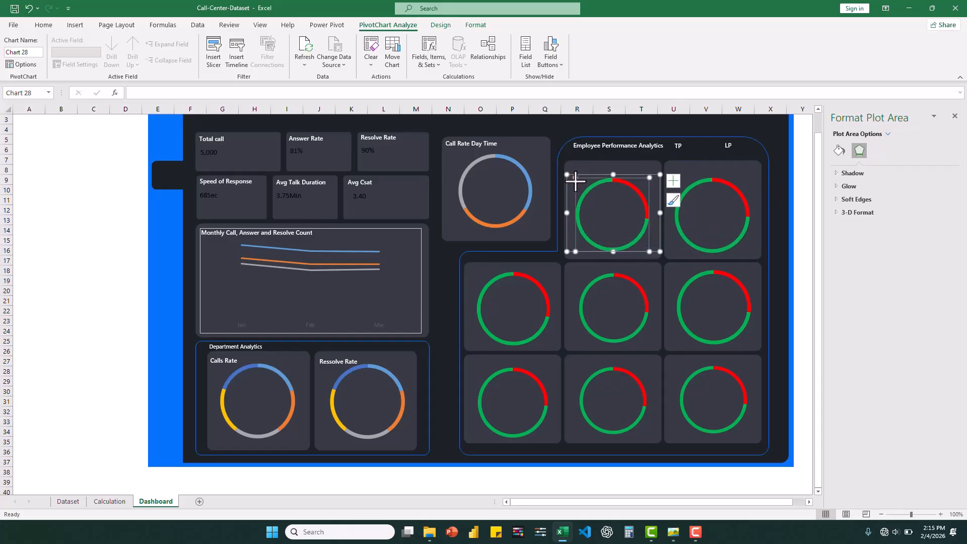
pyautogui.click(778, 164)
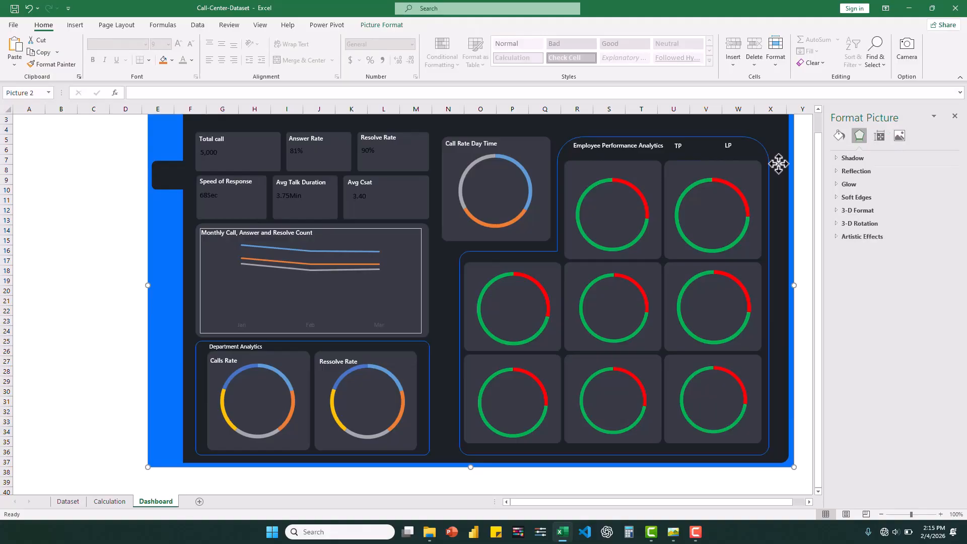
# Select the light-blue slice of the Call Rate Day Time doughnut and sample the matching blue #176DDD from the callcenterAnalytics.jpg reference image
pyautogui.click(503, 170)
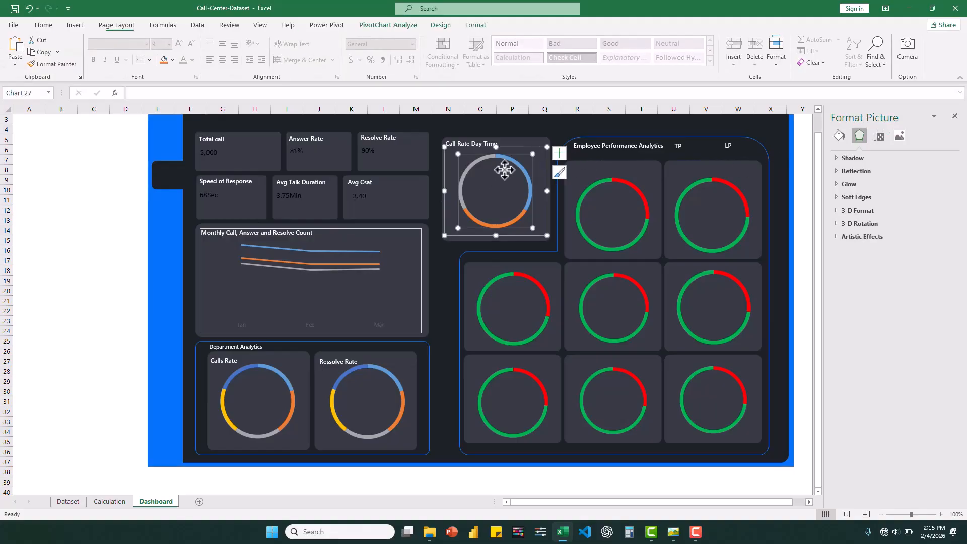
pyautogui.click(675, 532)
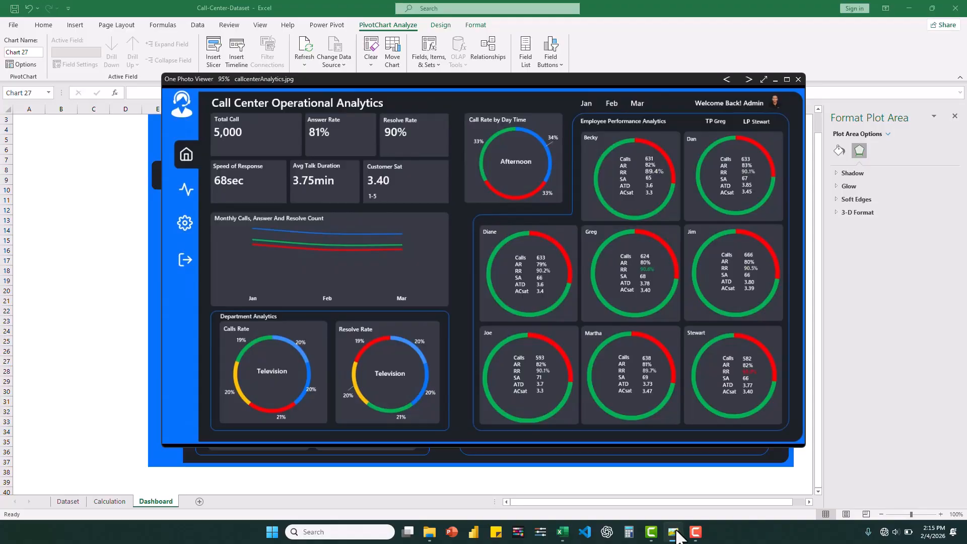
pyautogui.click(674, 532)
pyautogui.click(526, 173)
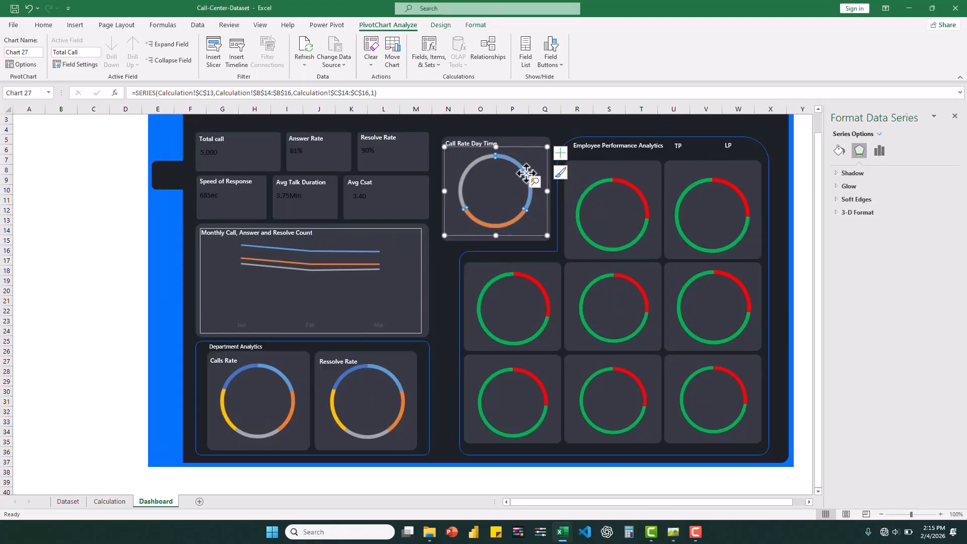
pyautogui.click(526, 174)
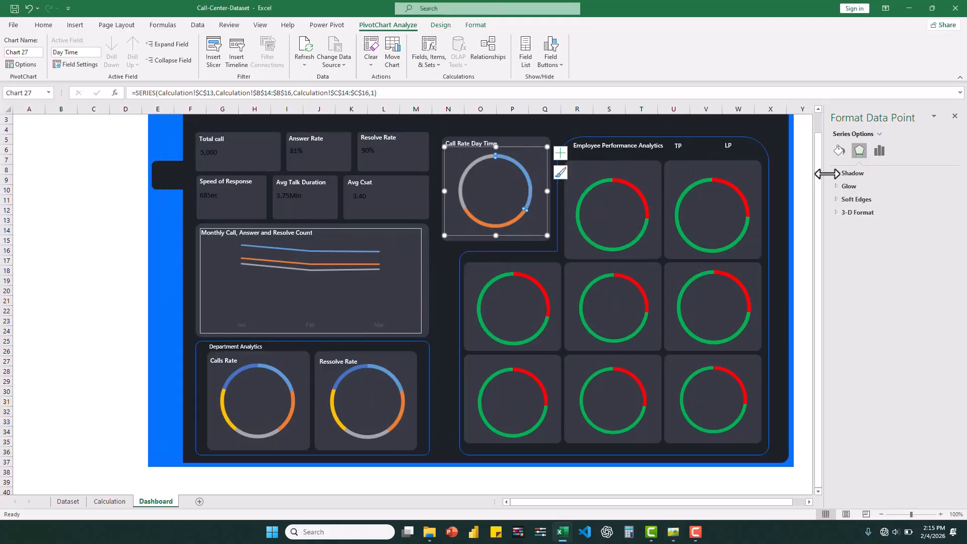
pyautogui.click(839, 150)
pyautogui.click(938, 275)
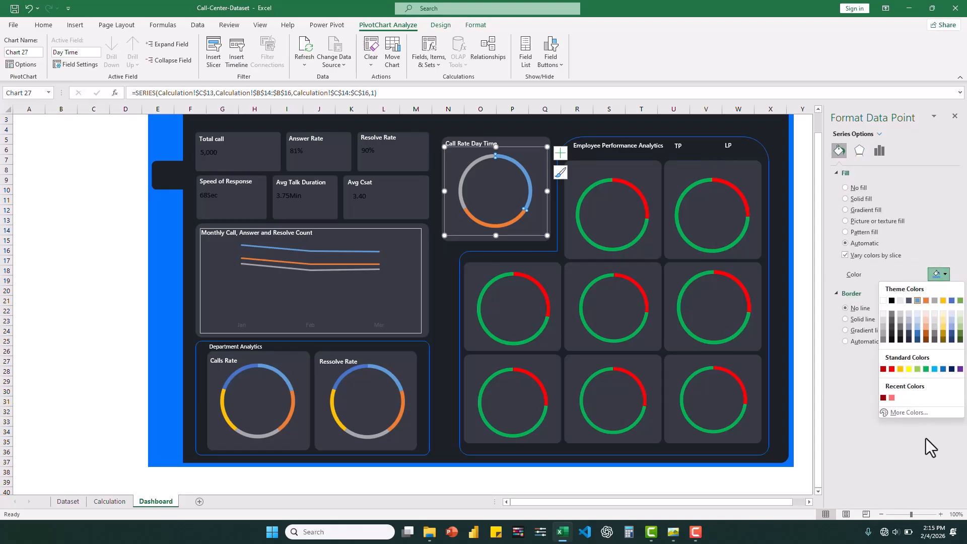
pyautogui.click(674, 540)
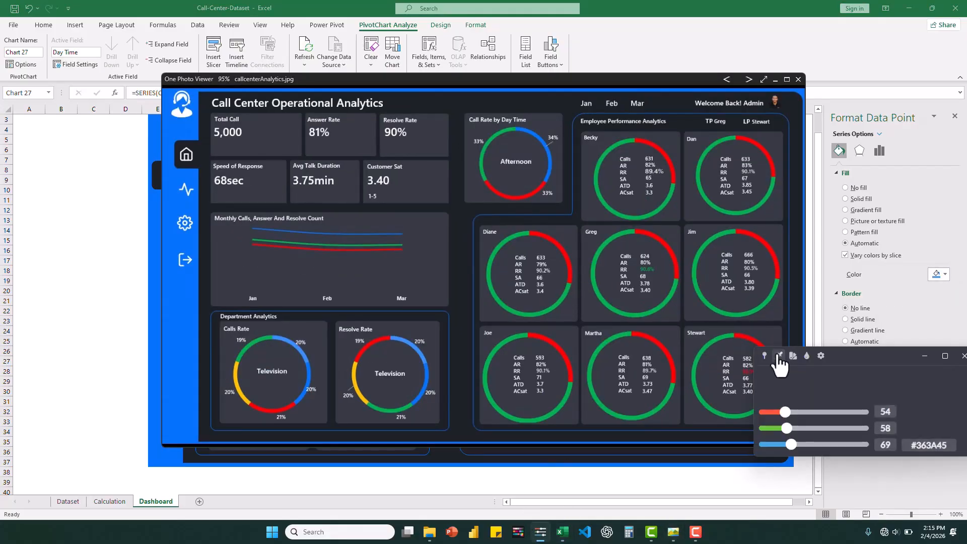
pyautogui.click(779, 356)
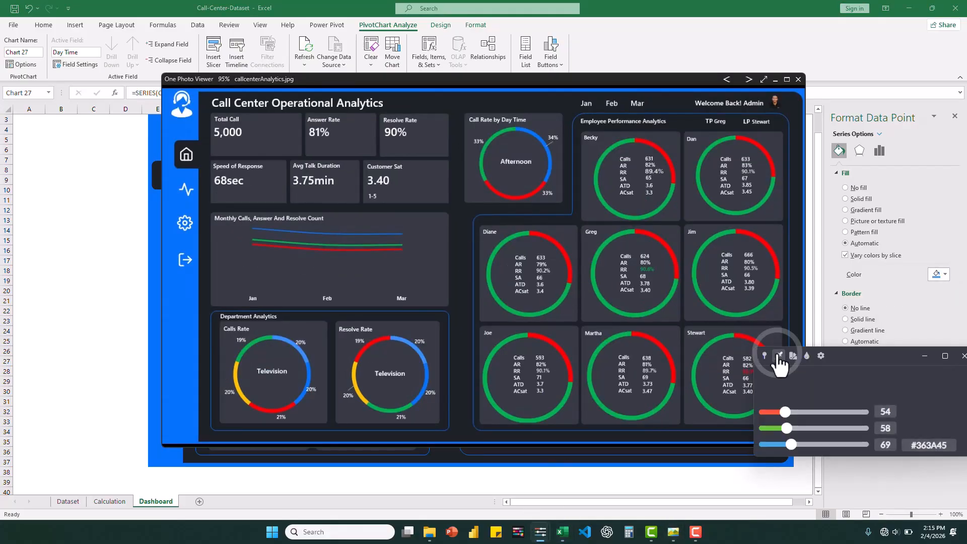
pyautogui.click(549, 162)
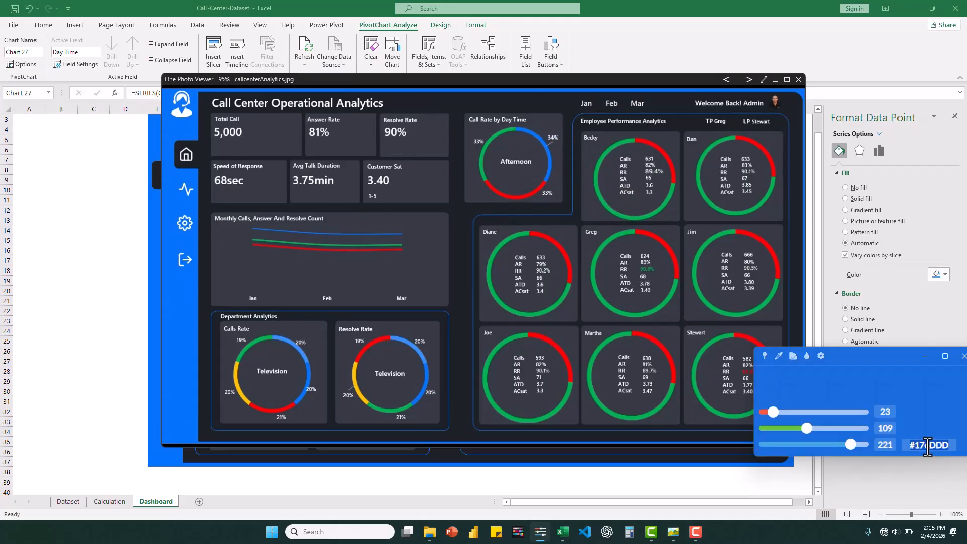
pyautogui.click(896, 302)
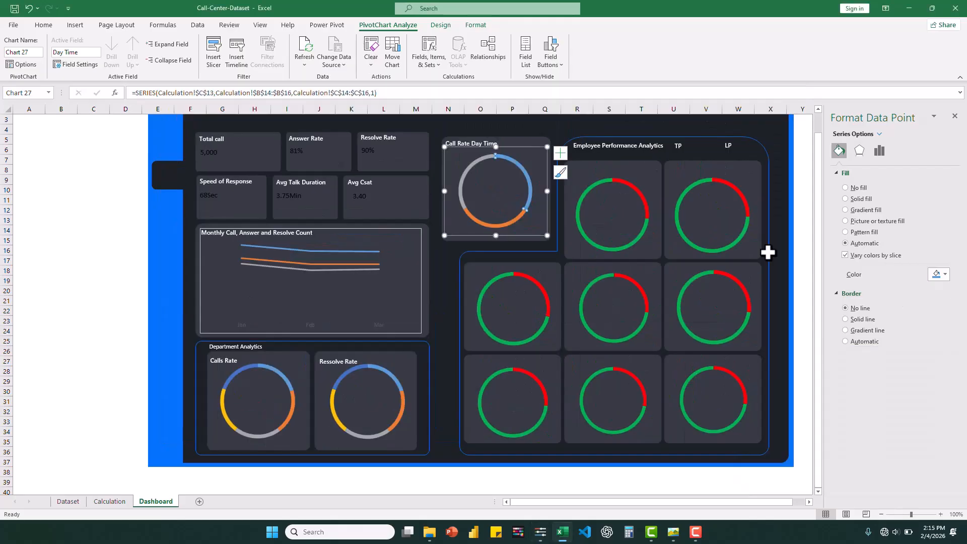
# Fill the selected slice of the Call Rate Day Time doughnut with the custom color #176DDD
pyautogui.click(945, 275)
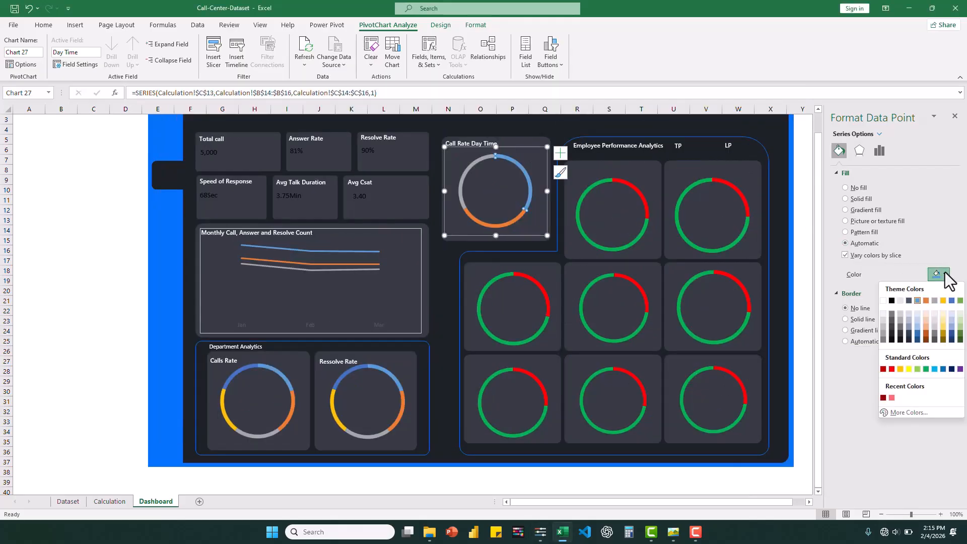
pyautogui.click(906, 412)
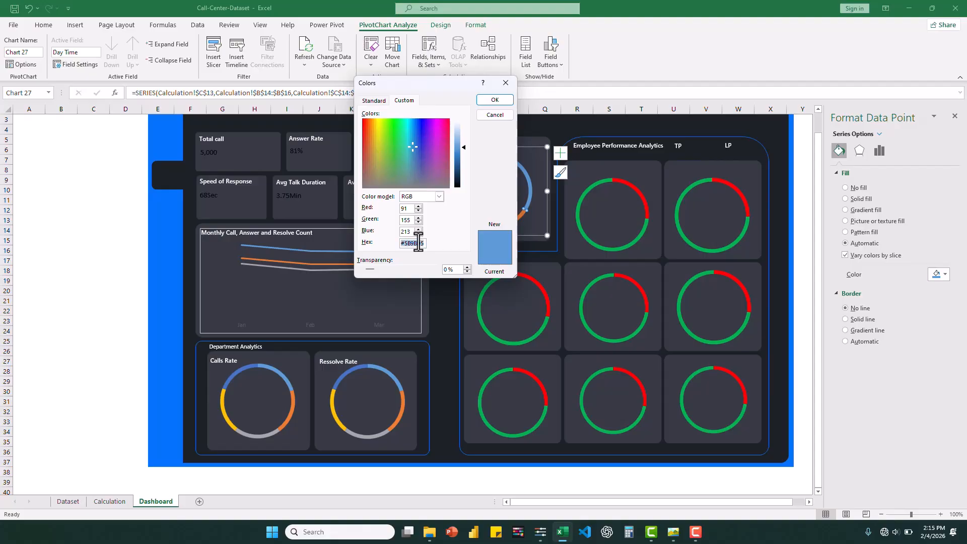
pyautogui.click(489, 101)
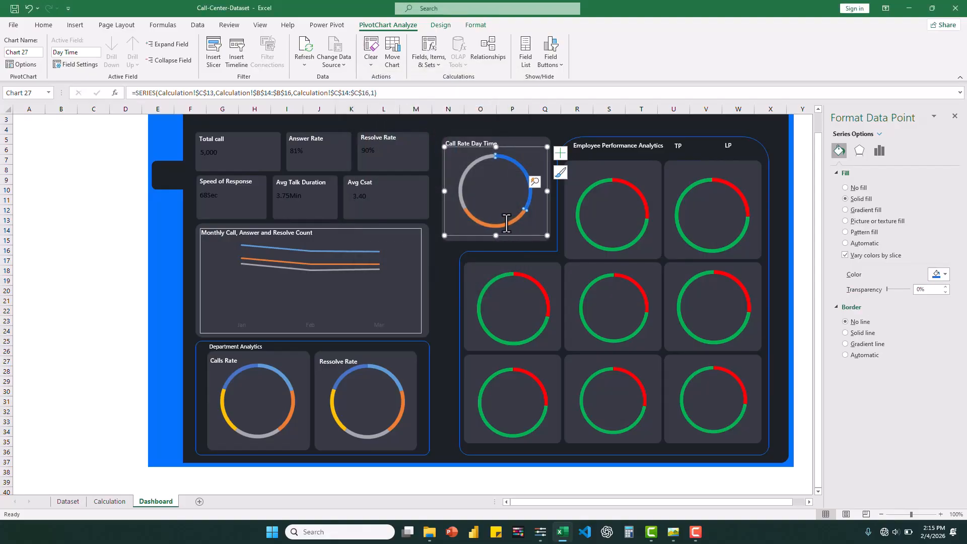
# Fill the Call Rate Day Time doughnut's orange slice with standard red and its gray slice with standard green
pyautogui.click(507, 222)
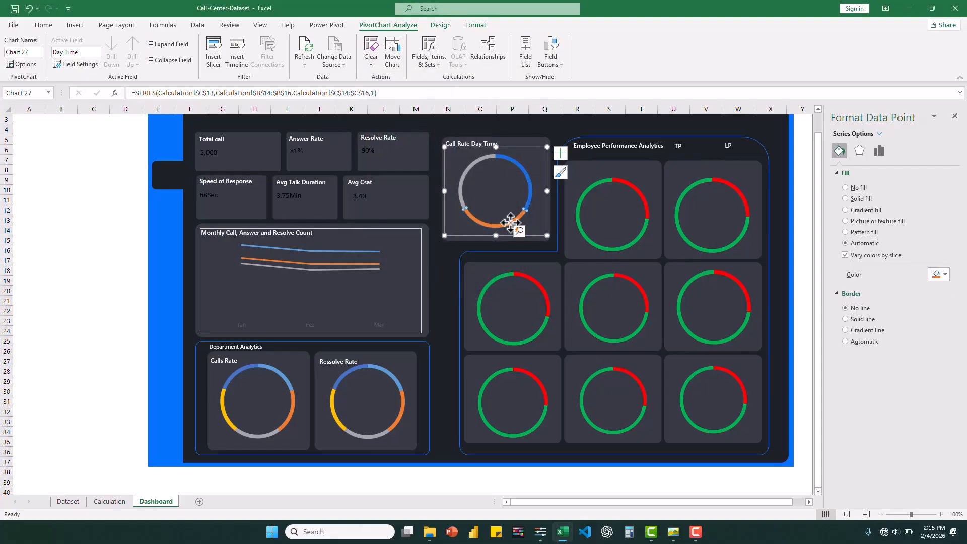
pyautogui.click(938, 275)
pyautogui.click(892, 368)
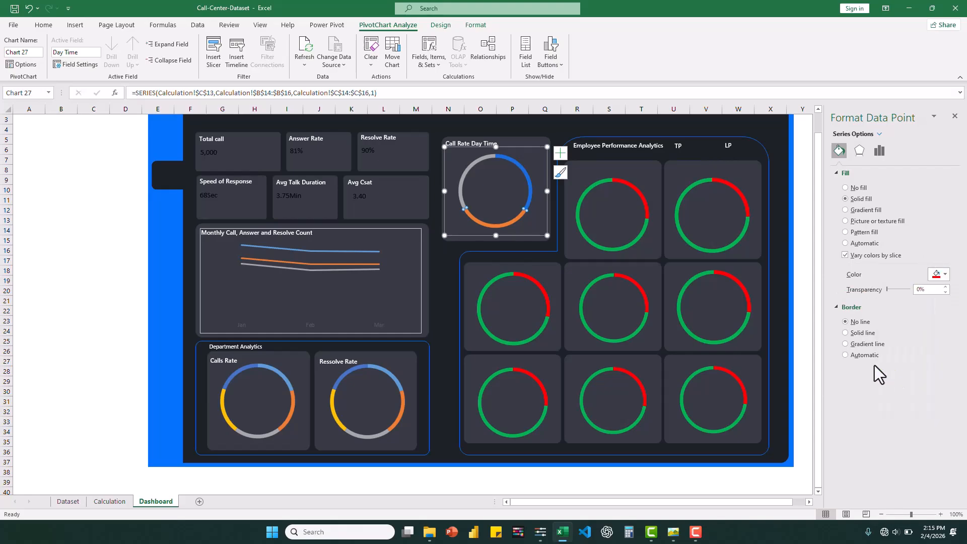
pyautogui.click(467, 169)
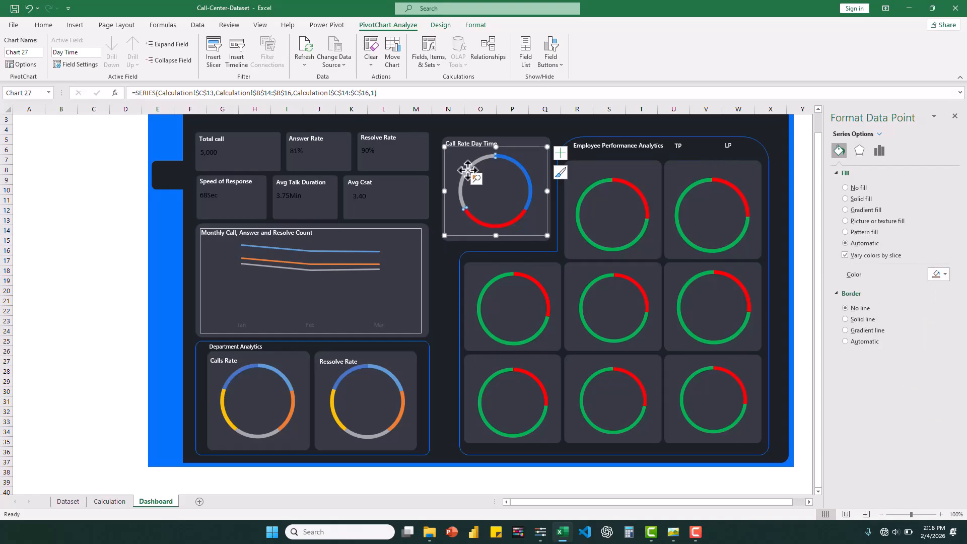
pyautogui.click(936, 274)
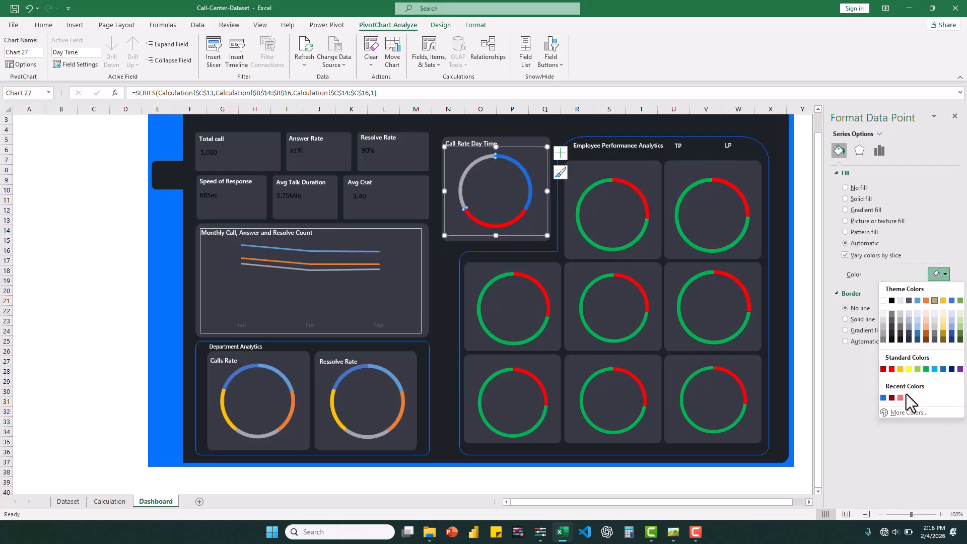
pyautogui.click(926, 369)
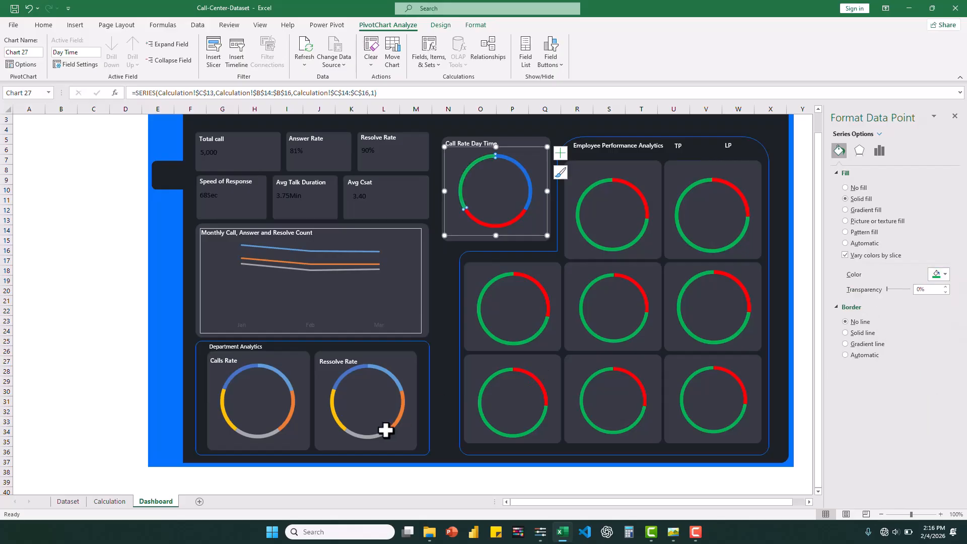
# Move the reference image aside for comparison and fill the Ressolve Rate doughnut's orange Fridge slice with the recently used blue
pyautogui.click(672, 534)
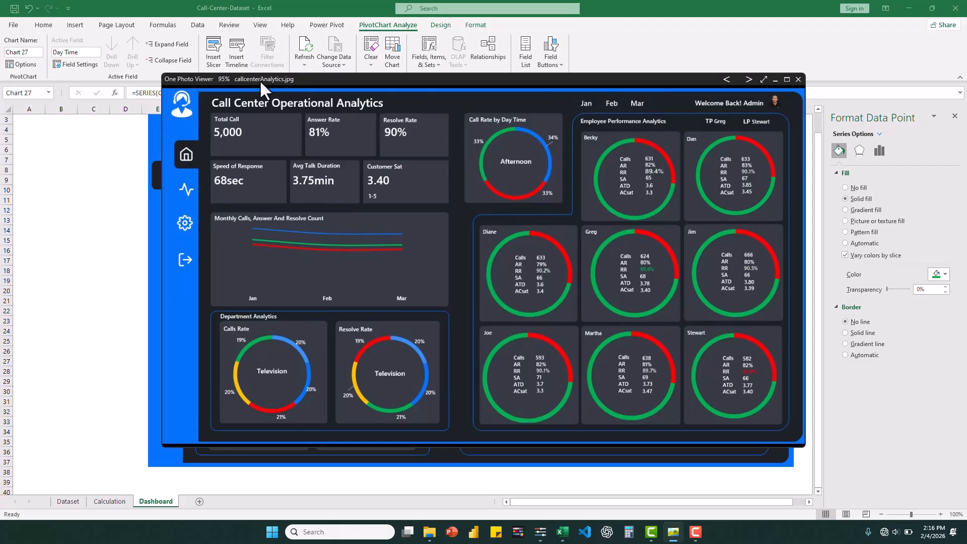
pyautogui.moveTo(258, 79); pyautogui.dragTo(547, 166)
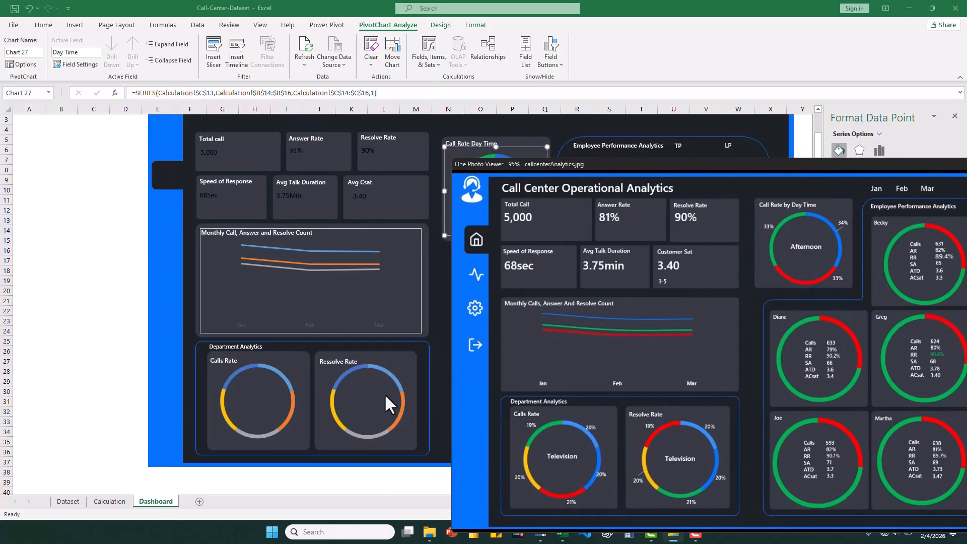
pyautogui.click(392, 376)
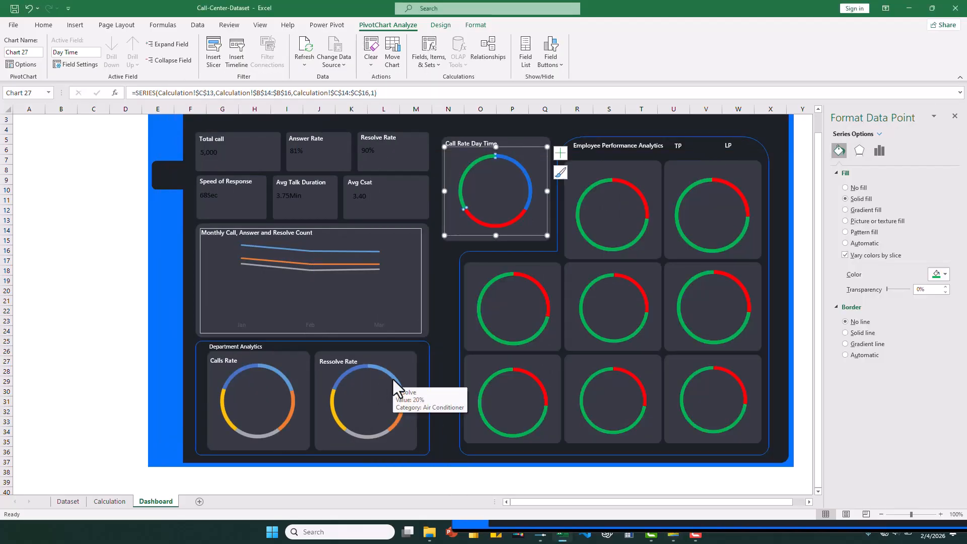
pyautogui.click(392, 378)
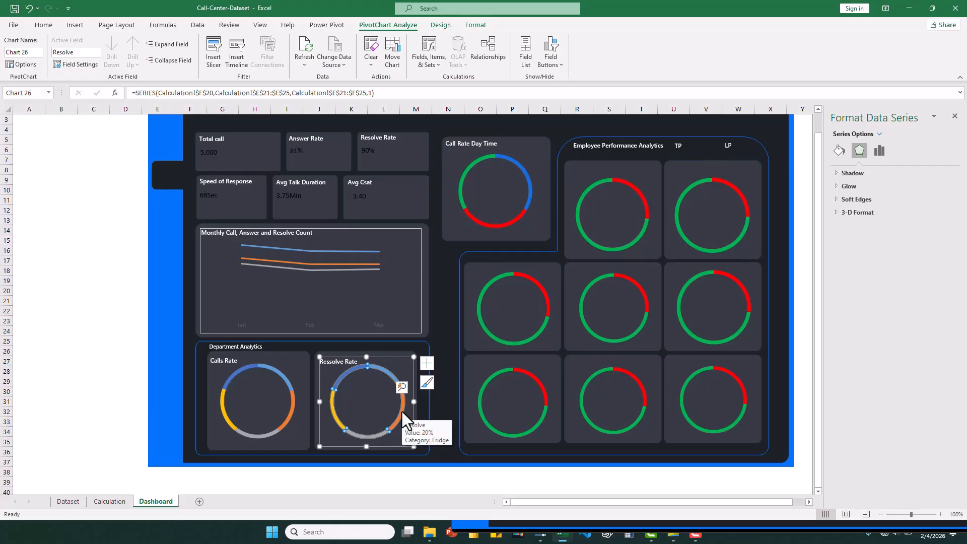
pyautogui.click(401, 410)
pyautogui.click(838, 151)
pyautogui.click(935, 275)
pyautogui.click(884, 397)
# Fill the Ressolve Rate doughnut's gray slice with standard green and its upper-left dark-blue slice with standard red
pyautogui.click(365, 436)
pyautogui.click(935, 274)
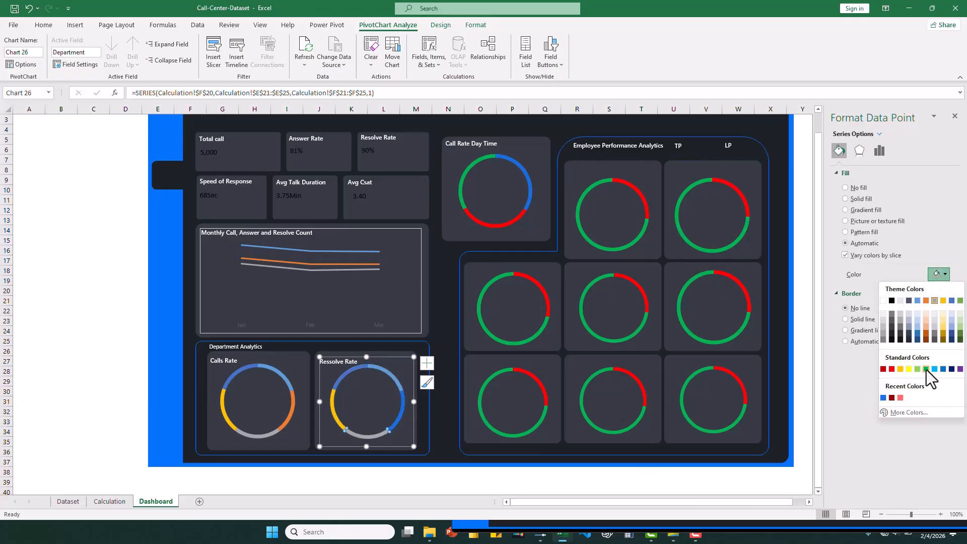
pyautogui.click(928, 369)
pyautogui.click(674, 534)
pyautogui.click(337, 382)
pyautogui.click(935, 274)
pyautogui.click(893, 370)
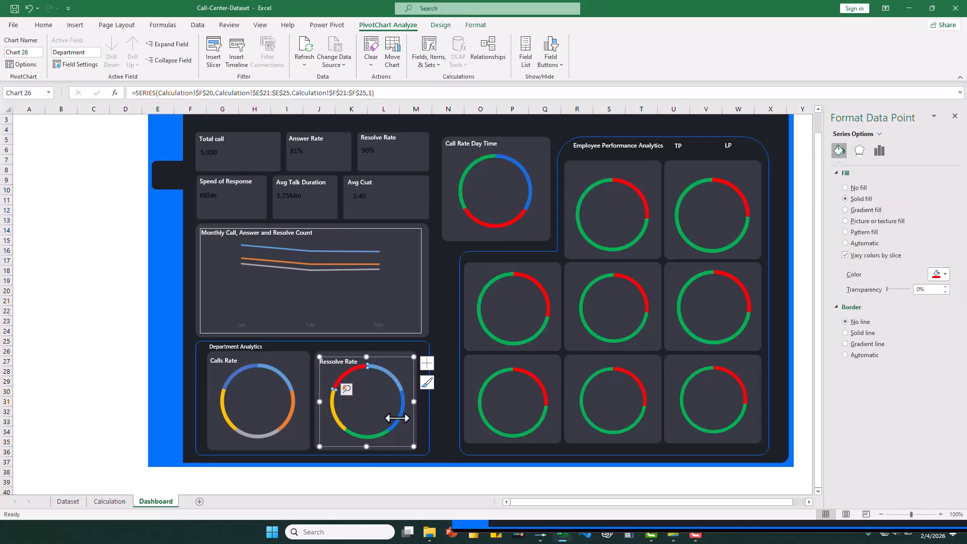
# Fill the orange slice of the Calls Rate doughnut with the recently used blue
pyautogui.click(292, 410)
pyautogui.click(292, 410)
pyautogui.click(292, 409)
pyautogui.click(839, 151)
pyautogui.click(935, 274)
pyautogui.click(883, 400)
# Fill the Calls Rate doughnut's gray slice with standard green and its upper-left dark-blue slice with standard red
pyautogui.click(270, 434)
pyautogui.click(942, 276)
pyautogui.click(928, 370)
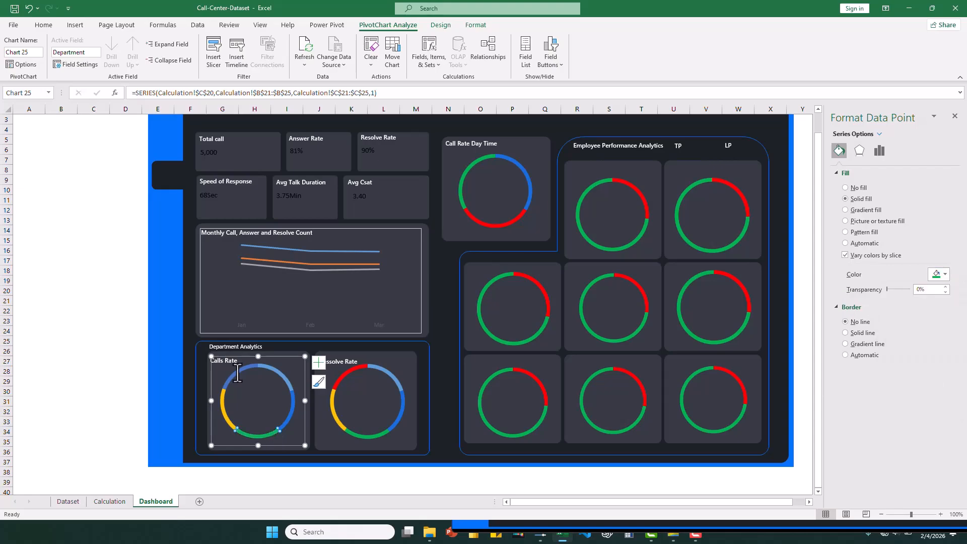
pyautogui.click(237, 372)
pyautogui.click(937, 274)
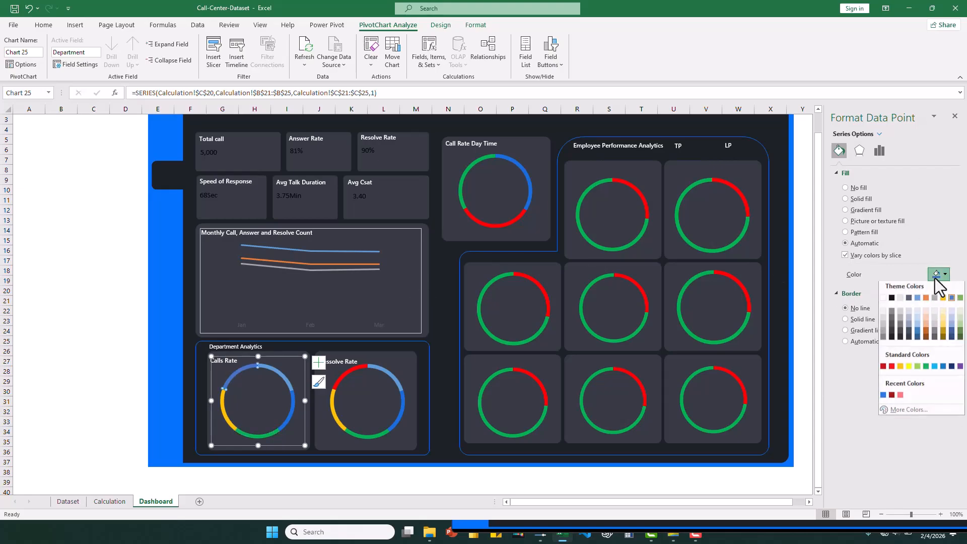
pyautogui.click(891, 369)
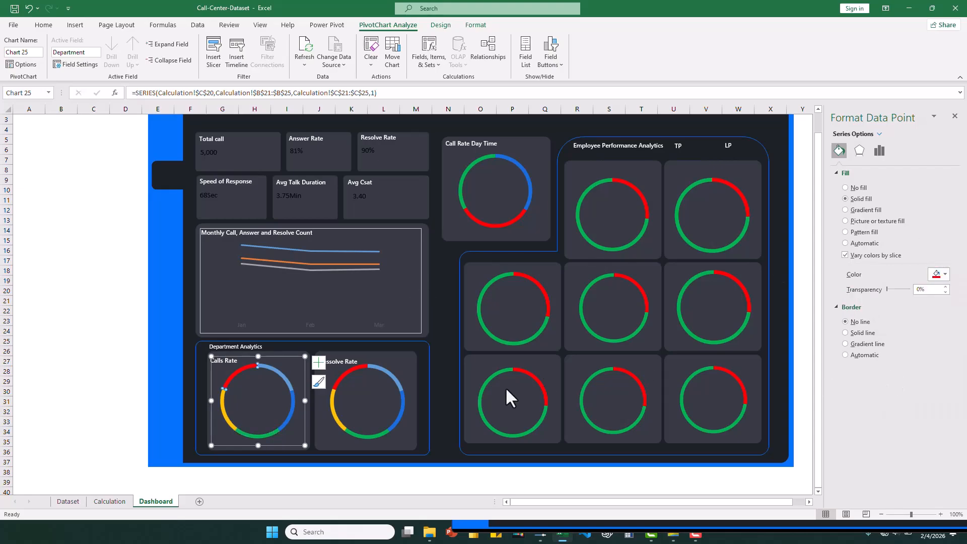
pyautogui.click(439, 430)
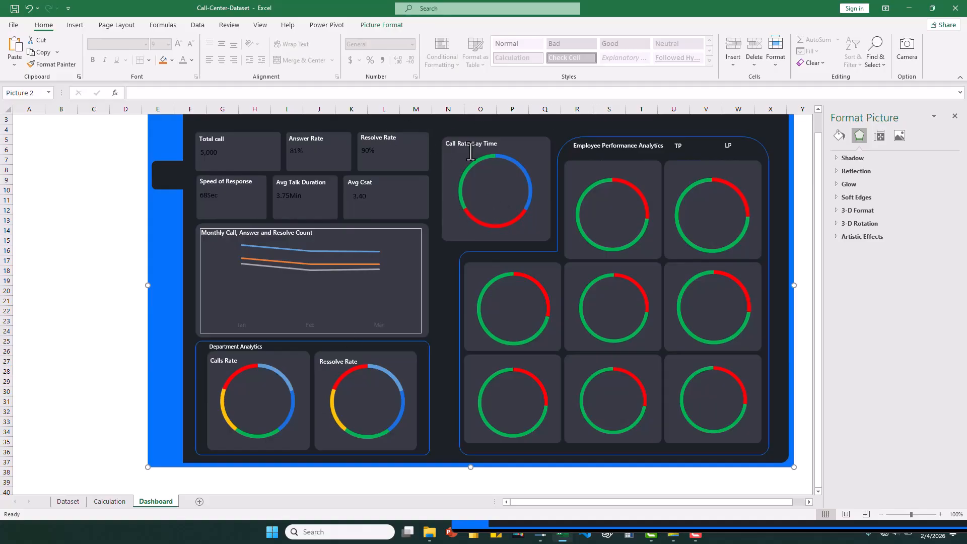
# Duplicate the Avg Csat value text box into the center of the Calls Rate ring and link it to Calculation!B27
pyautogui.click(366, 201)
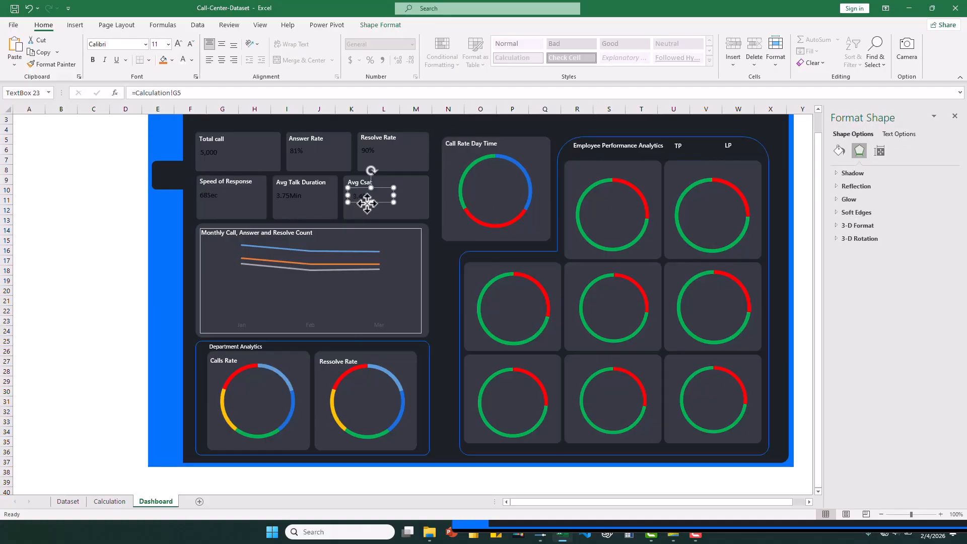
pyautogui.hotkey('ctrl', 'd')
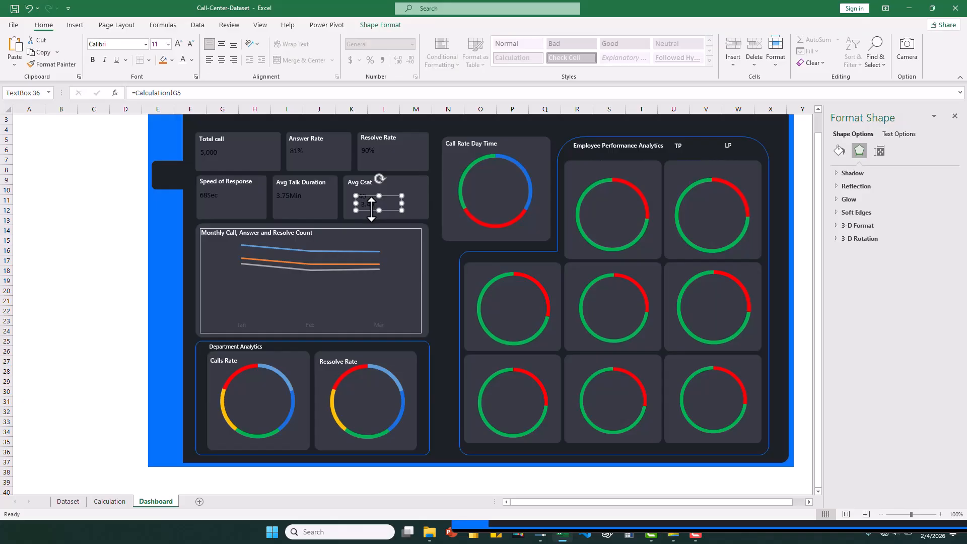
pyautogui.moveTo(370, 208); pyautogui.dragTo(257, 398)
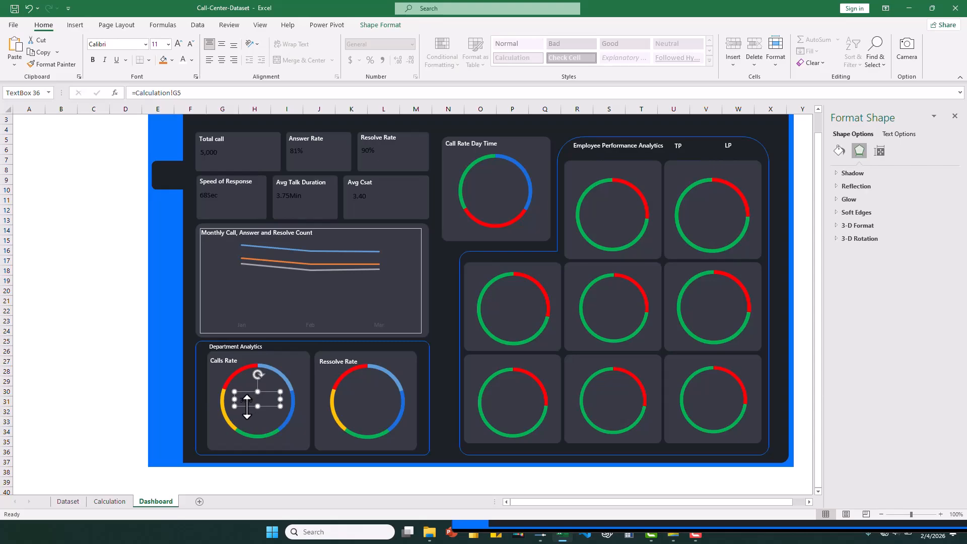
pyautogui.write('=')
pyautogui.click(110, 501)
pyautogui.click(66, 381)
pyautogui.press('Return')
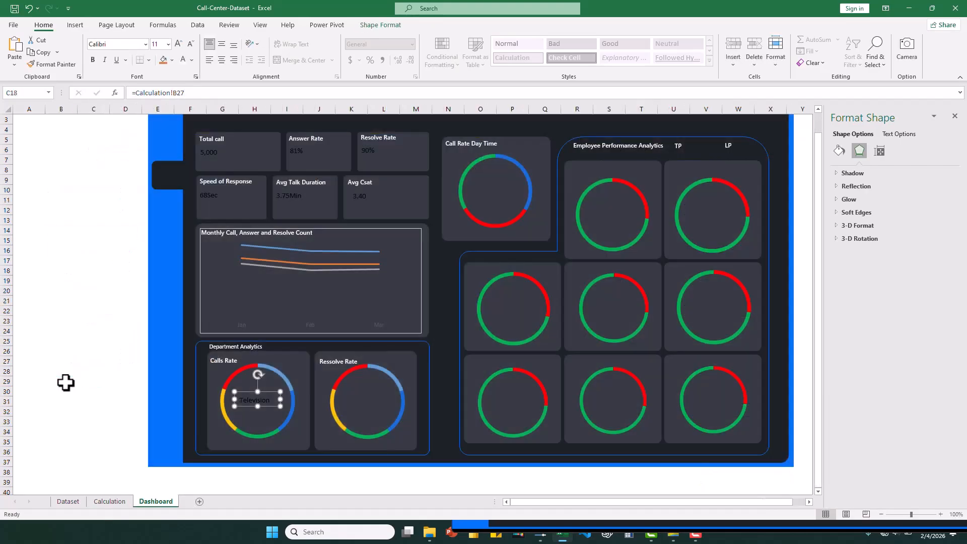
# Center the Calls Rate label's text vertically and horizontally in its box and nudge the box to the middle of the ring
pyautogui.click(221, 44)
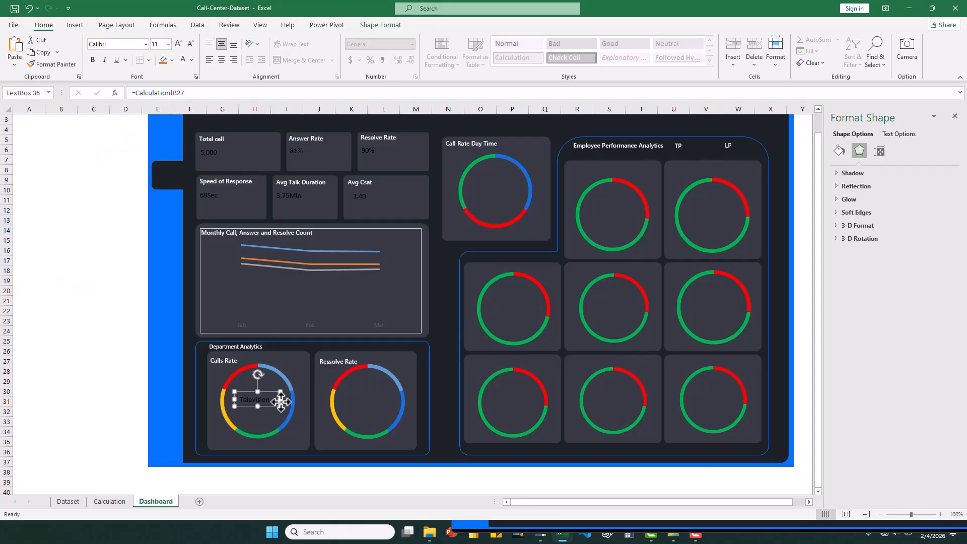
pyautogui.moveTo(281, 403); pyautogui.dragTo(275, 407)
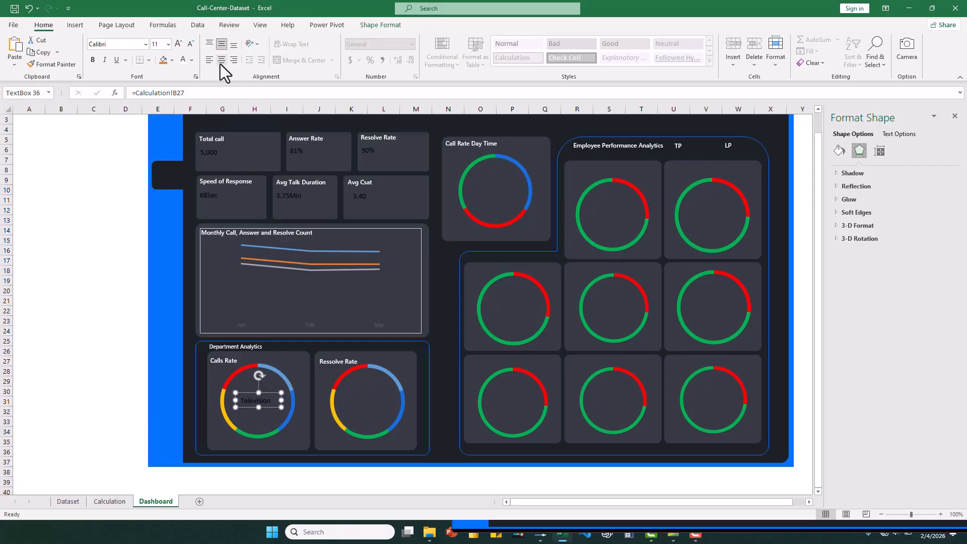
pyautogui.doubleClick(259, 403)
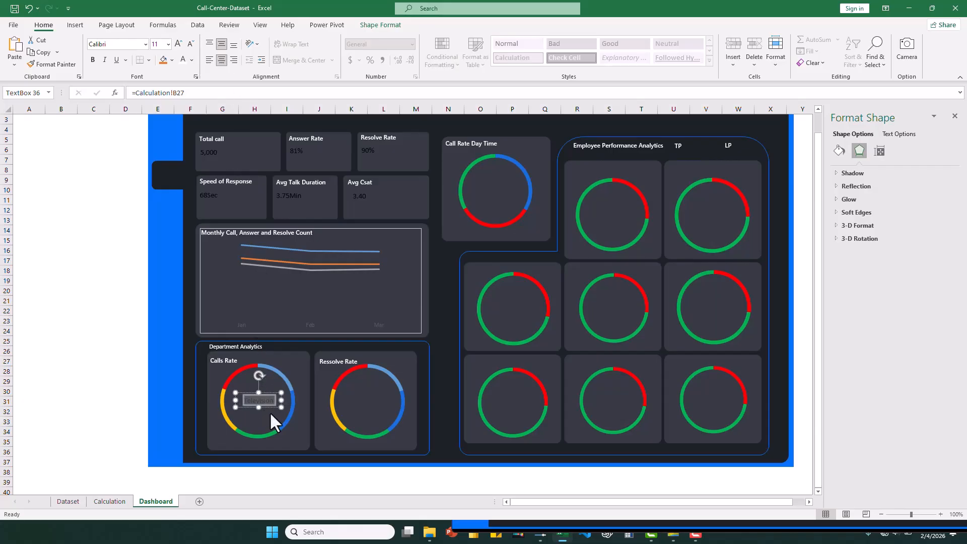
# Duplicate the Calls Rate ring's Television label and place the copy in the center of the Ressolve Rate ring
pyautogui.hotkey('ctrl', 'd')
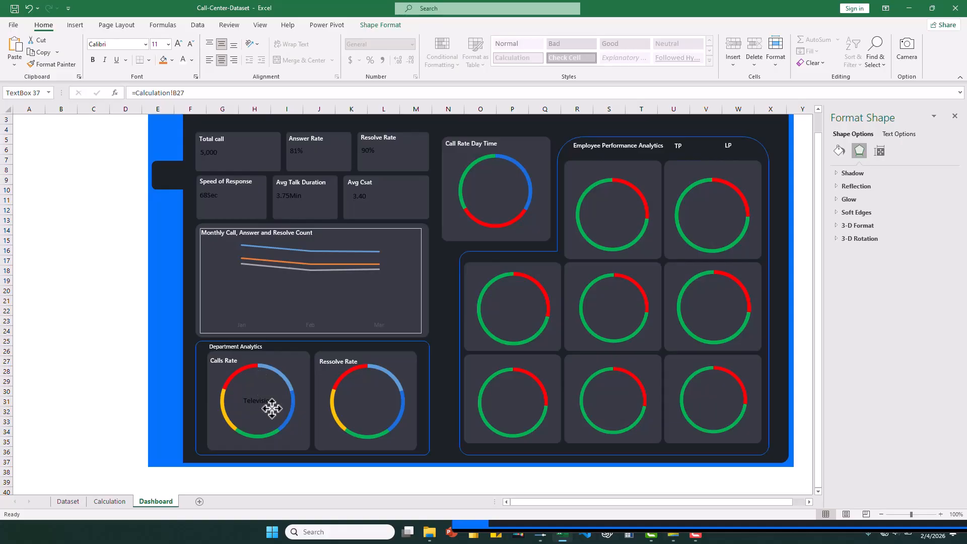
pyautogui.moveTo(267, 402); pyautogui.dragTo(380, 408)
pyautogui.hotkey('ctrl', 'd')
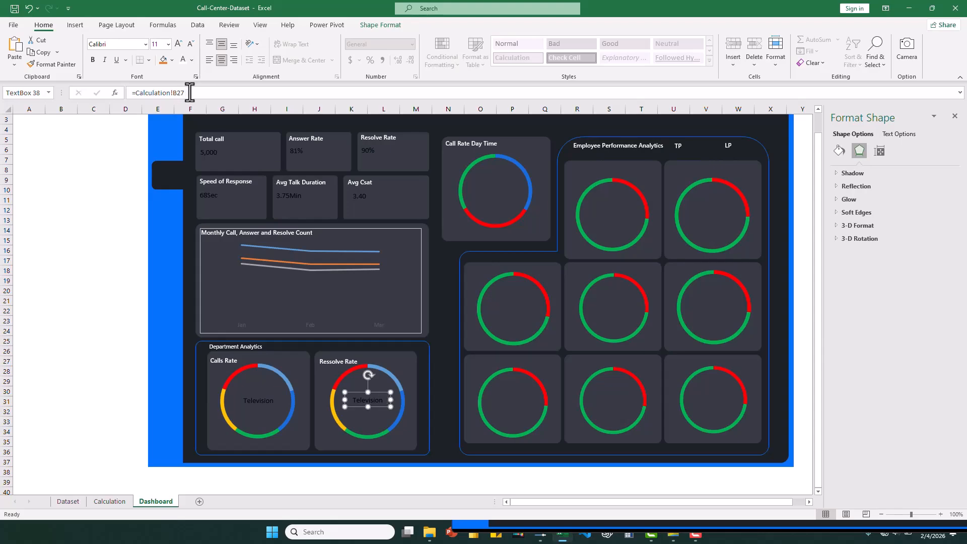
# Link the Ressolve Rate ring's label to Calculation!E27 and nudge it slightly down in the ring
pyautogui.moveTo(185, 91); pyautogui.dragTo(135, 93)
pyautogui.press('BackSpace')
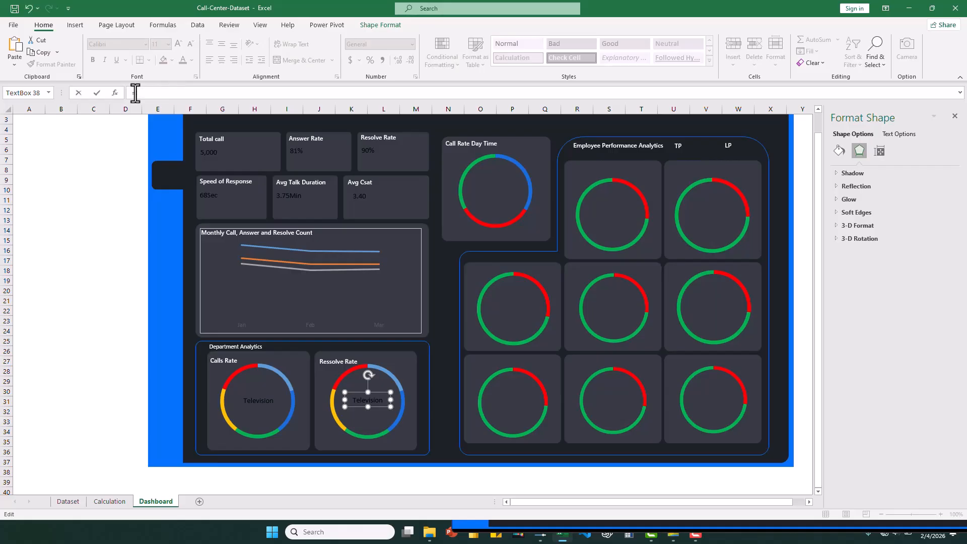
pyautogui.click(106, 501)
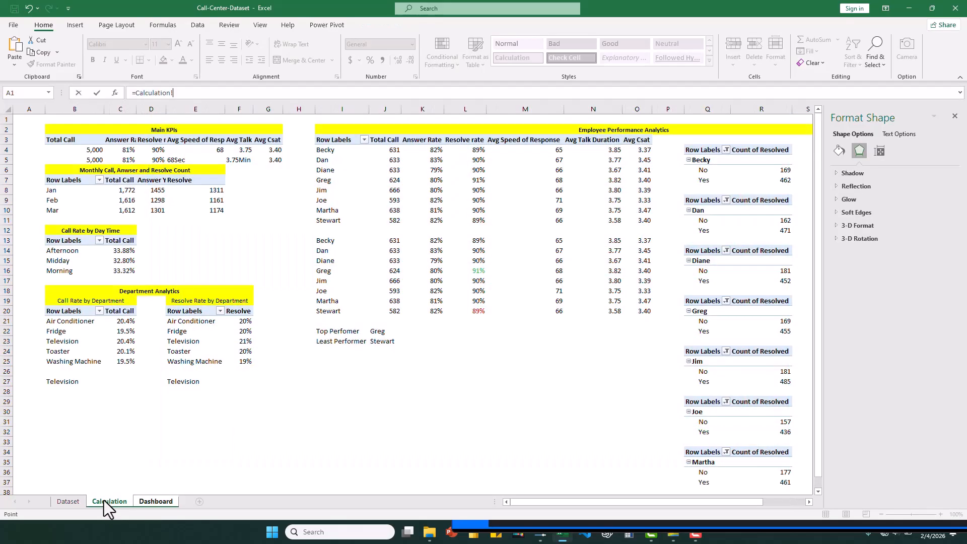
pyautogui.click(194, 381)
pyautogui.press('Return')
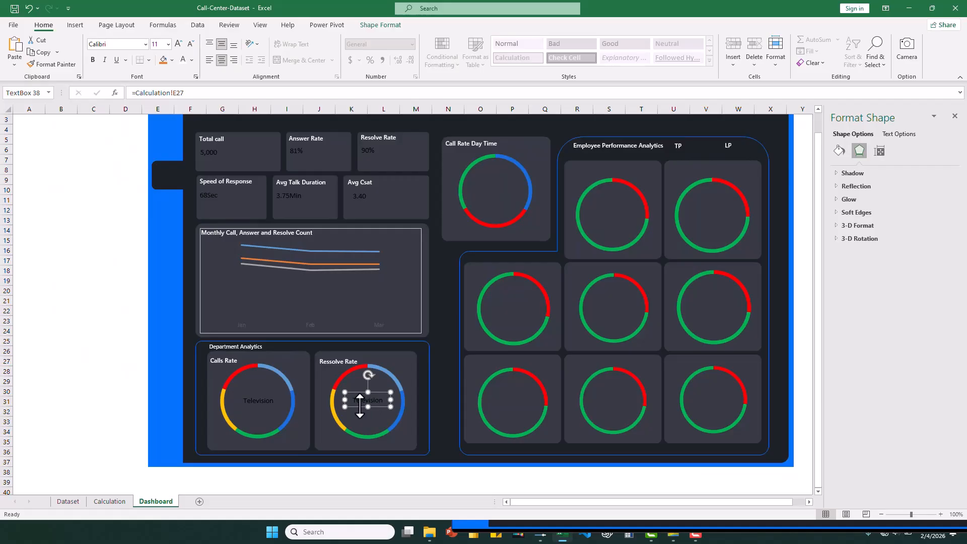
pyautogui.moveTo(360, 407); pyautogui.dragTo(360, 407)
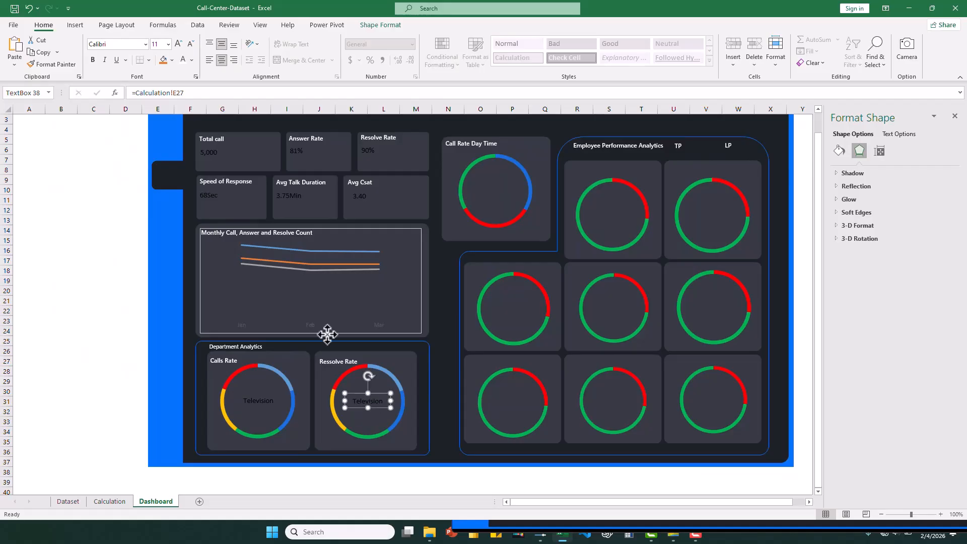
# Turn on smoothed lines for all three series of the Monthly Call, Answer and Resolve Count chart
pyautogui.click(312, 250)
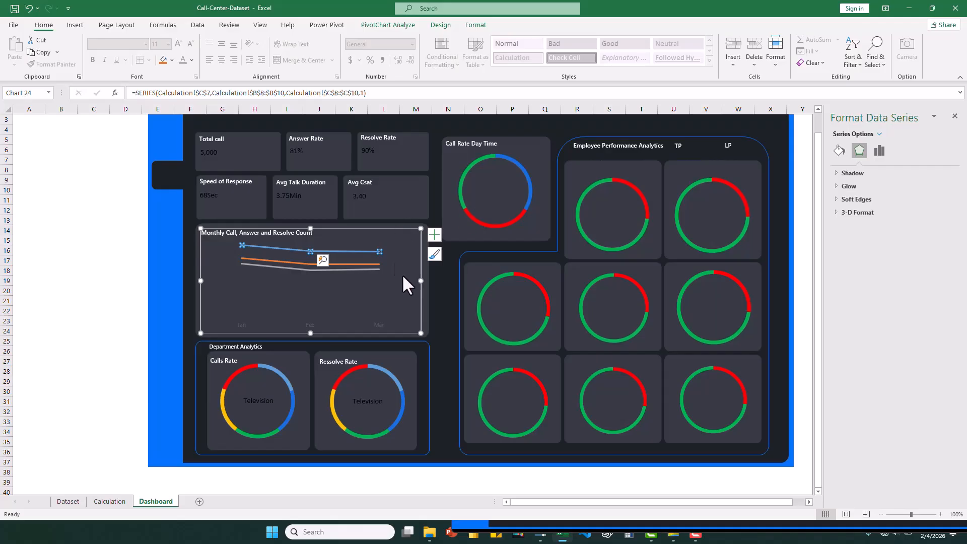
pyautogui.click(880, 151)
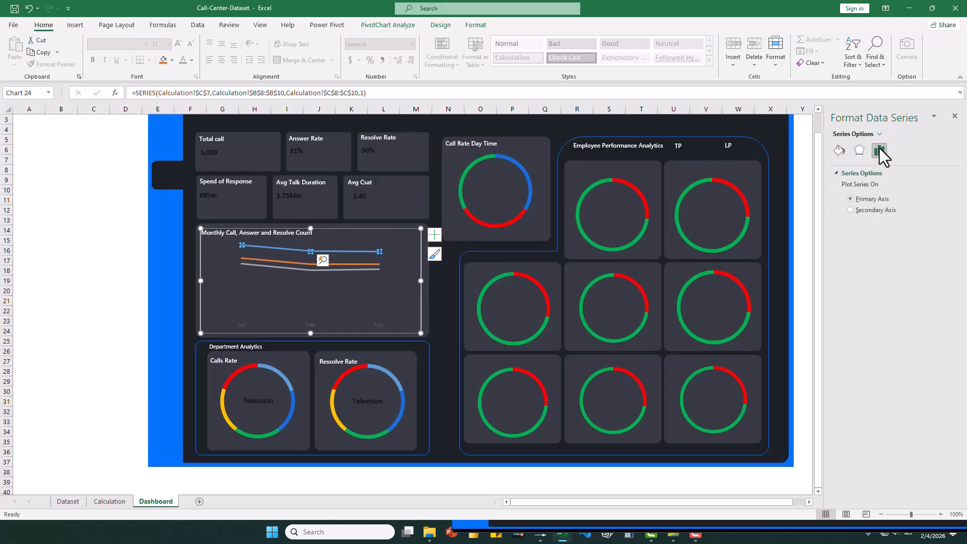
pyautogui.click(844, 151)
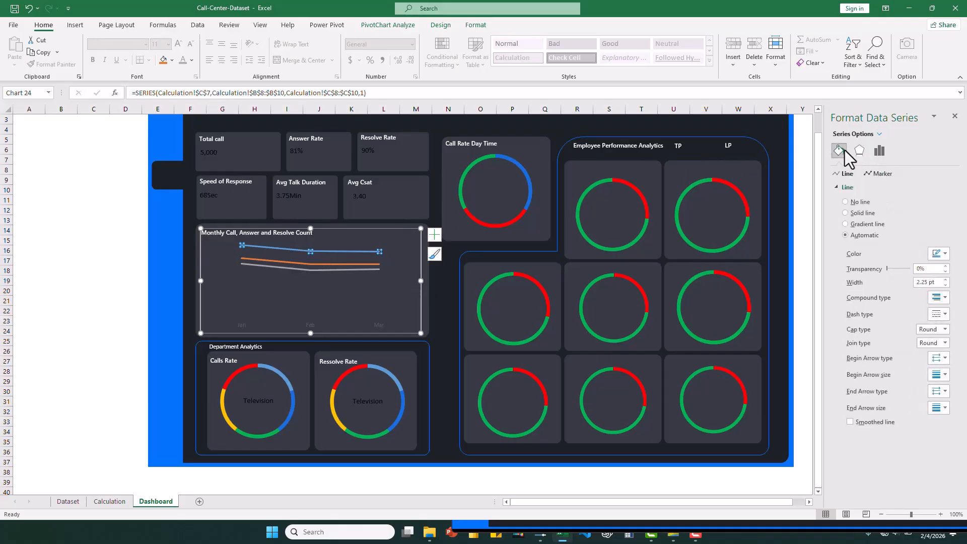
pyautogui.click(851, 422)
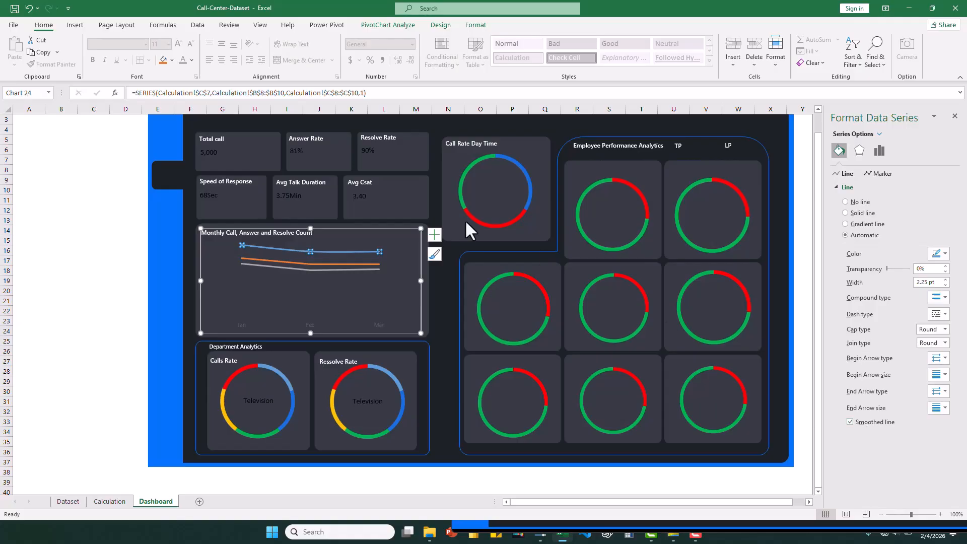
pyautogui.click(357, 266)
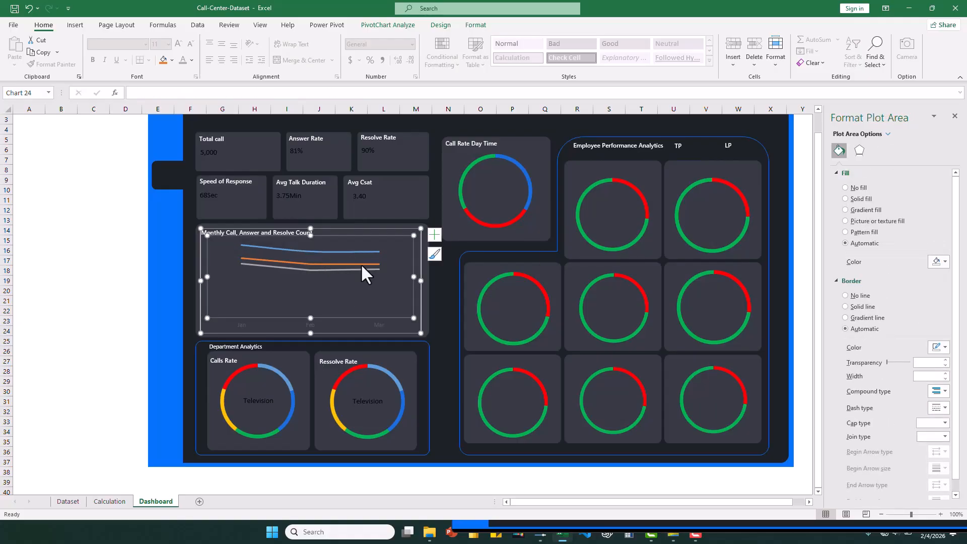
pyautogui.click(360, 264)
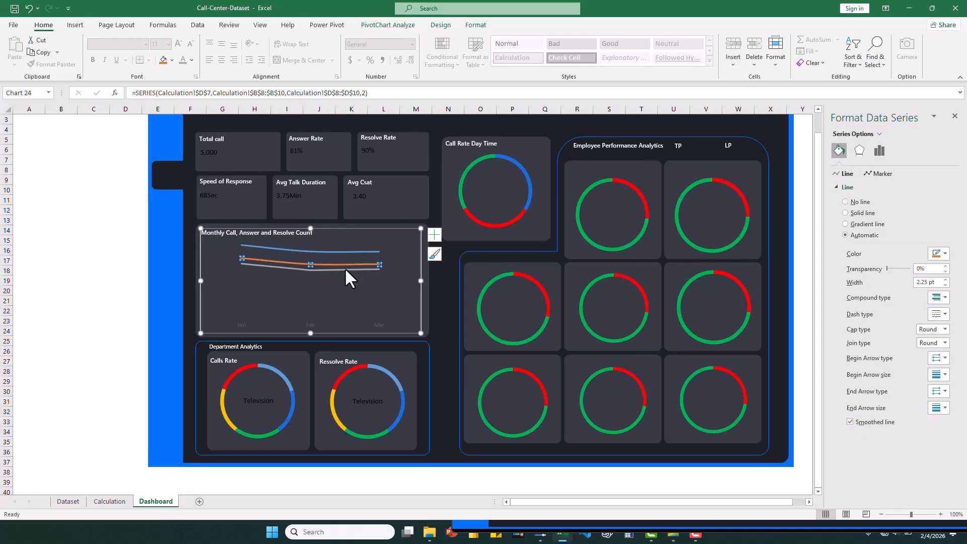
pyautogui.click(345, 269)
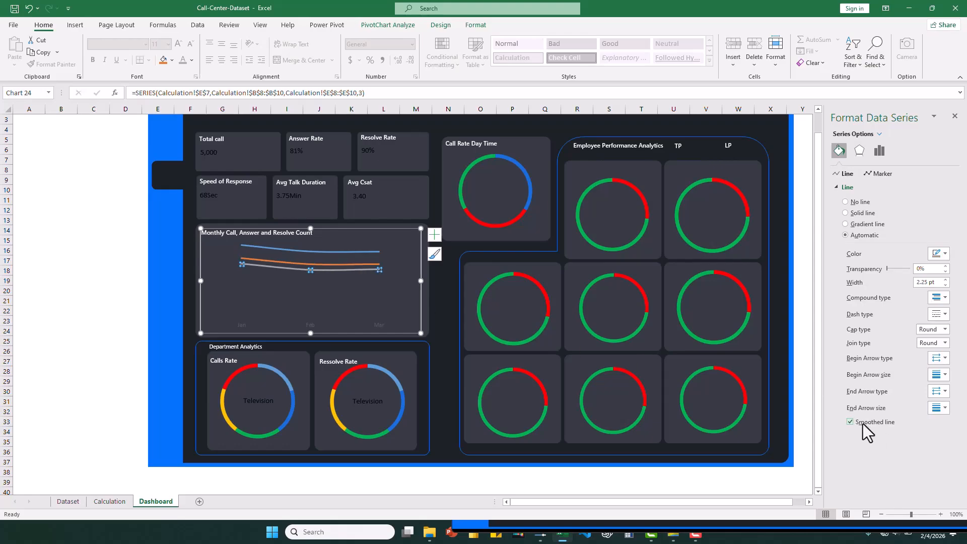
pyautogui.click(300, 336)
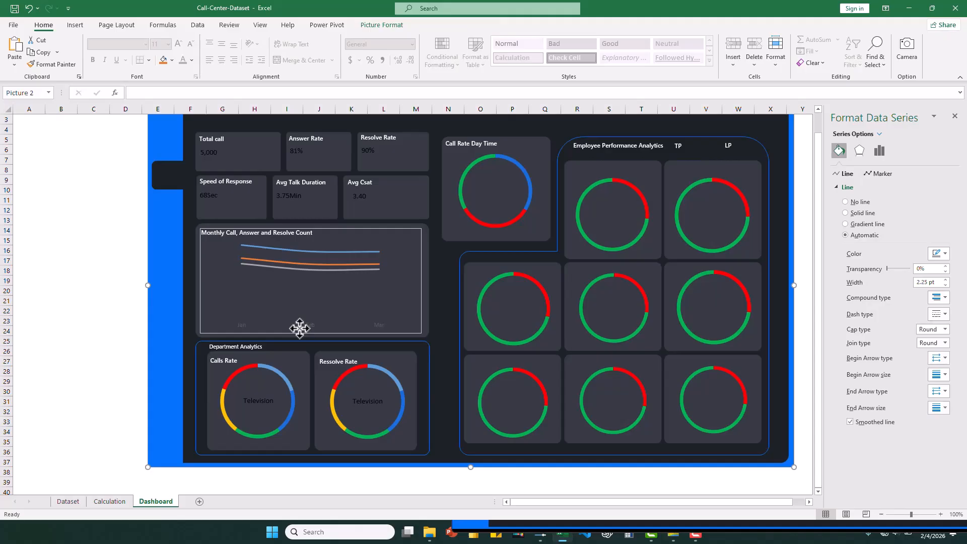
# Make the monthly line chart's Jan, Feb and Mar axis labels white and bold
pyautogui.click(247, 324)
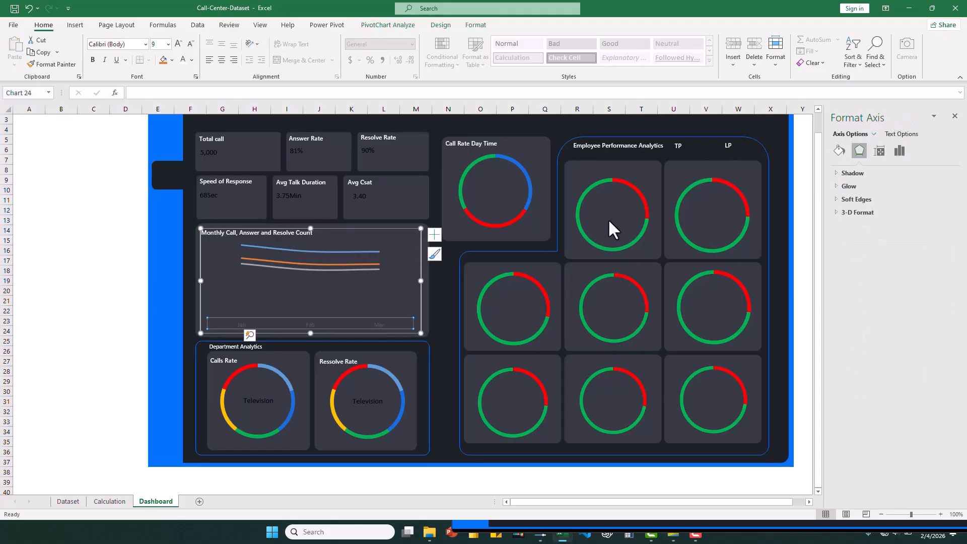
pyautogui.click(899, 152)
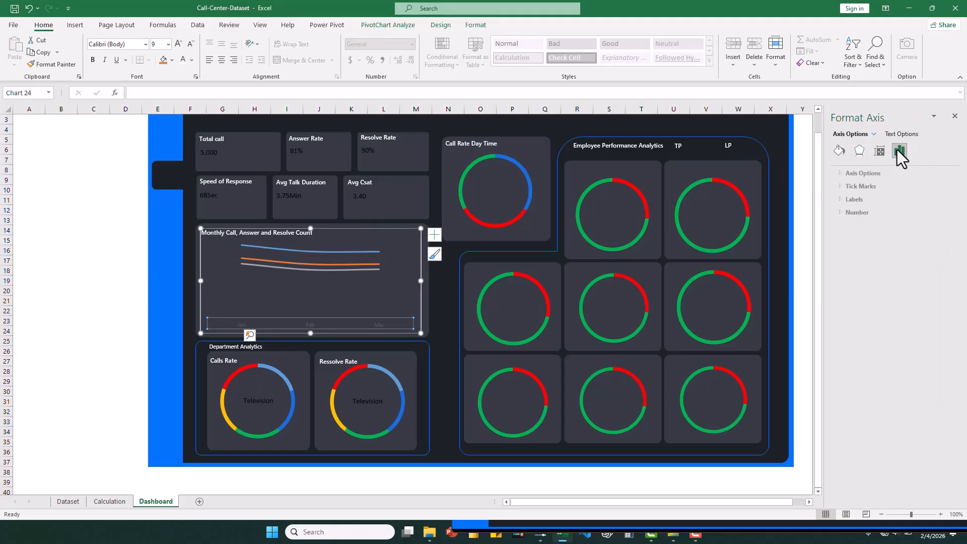
pyautogui.click(839, 151)
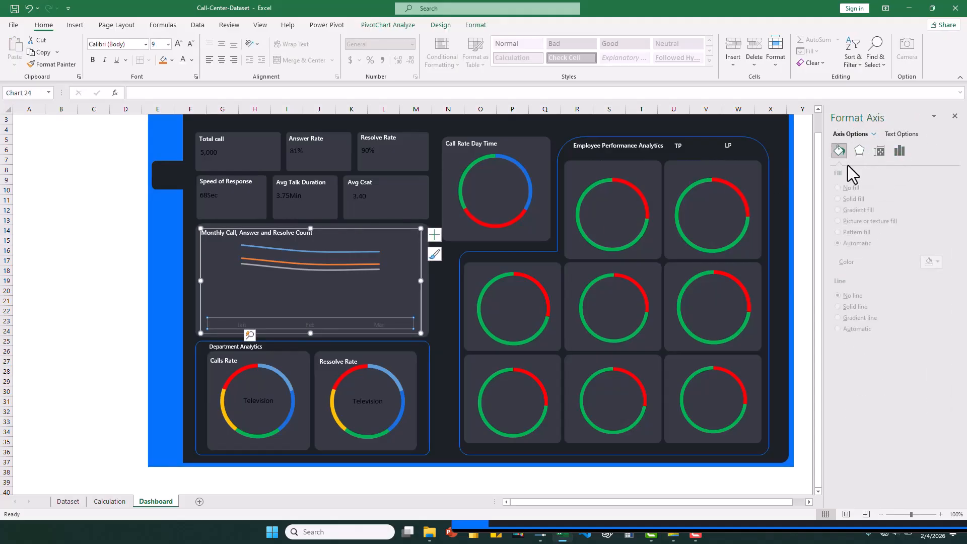
pyautogui.click(901, 134)
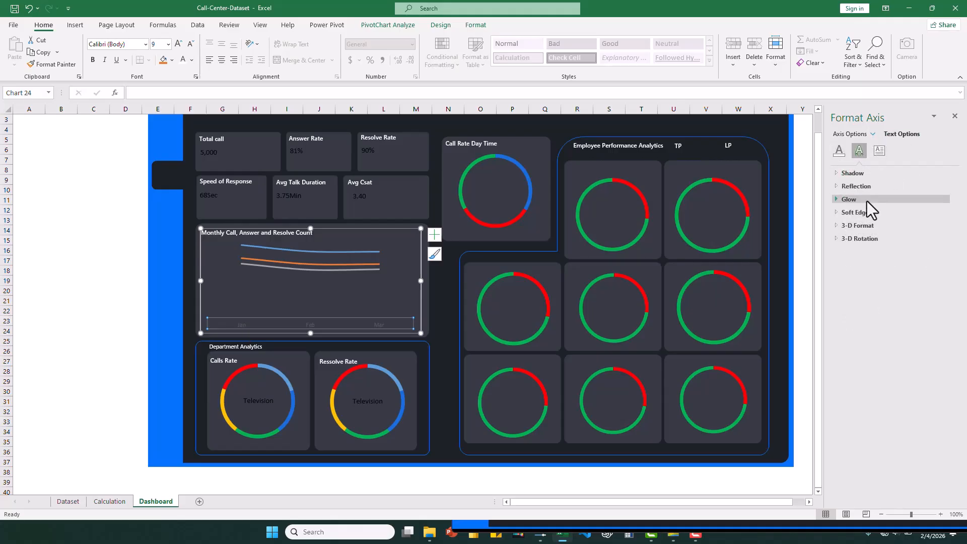
pyautogui.click(839, 150)
pyautogui.click(940, 252)
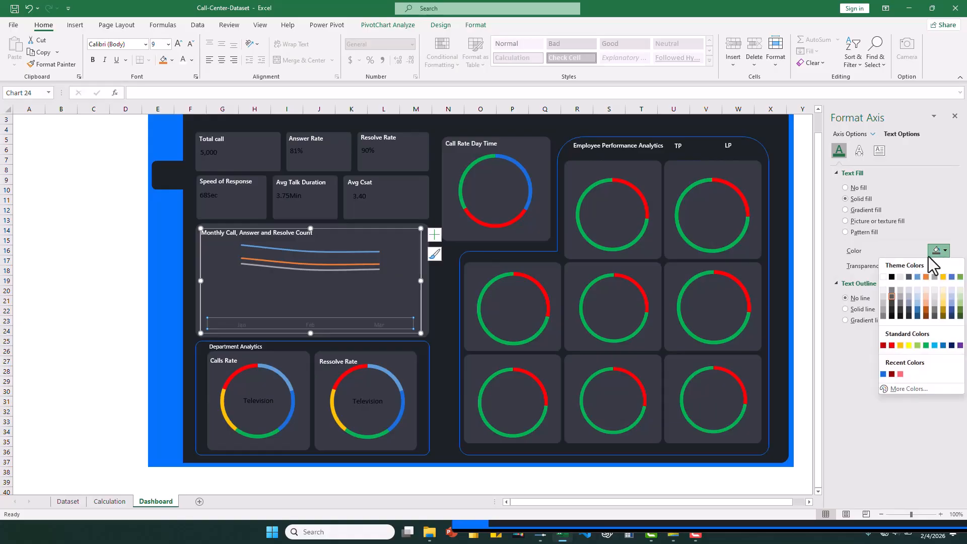
pyautogui.click(887, 280)
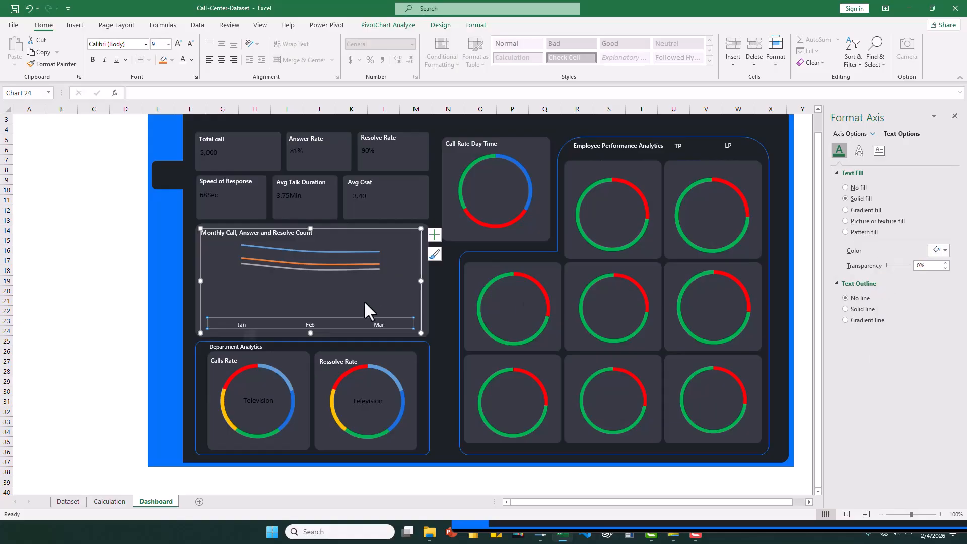
pyautogui.hotkey('ctrl', 'b')
# Check the line colors in the callcenterAnalytics.jpg reference and color the monthly chart's Total Call line with the recently used blue
pyautogui.click(270, 247)
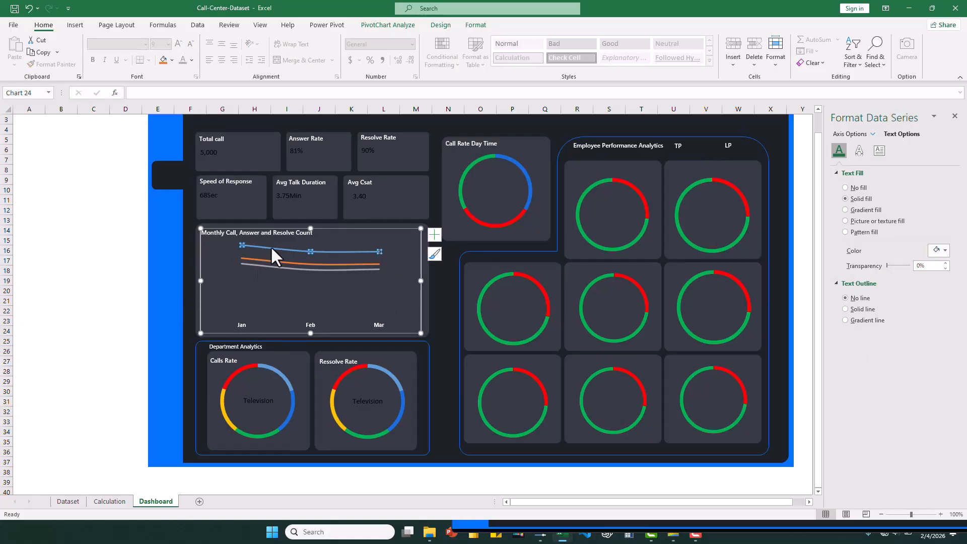
pyautogui.click(619, 535)
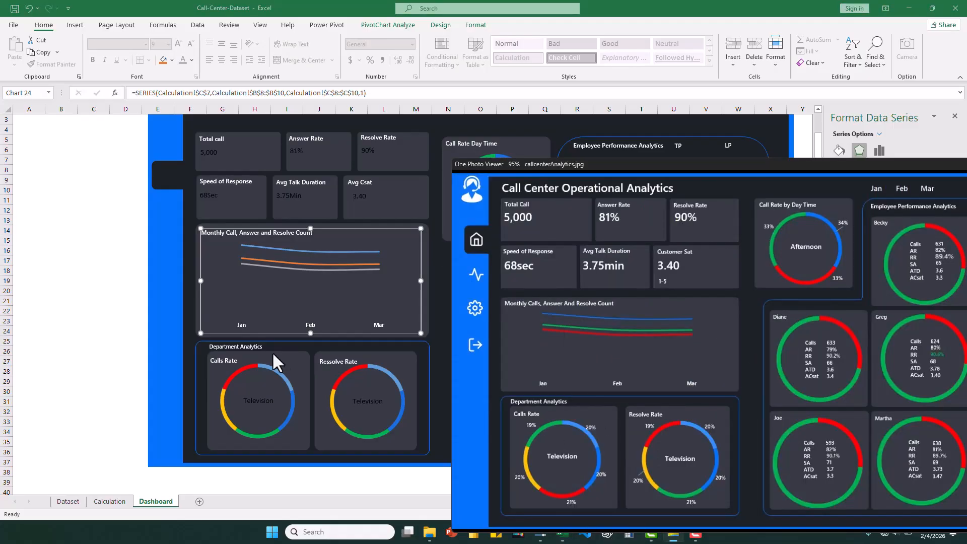
pyautogui.click(314, 297)
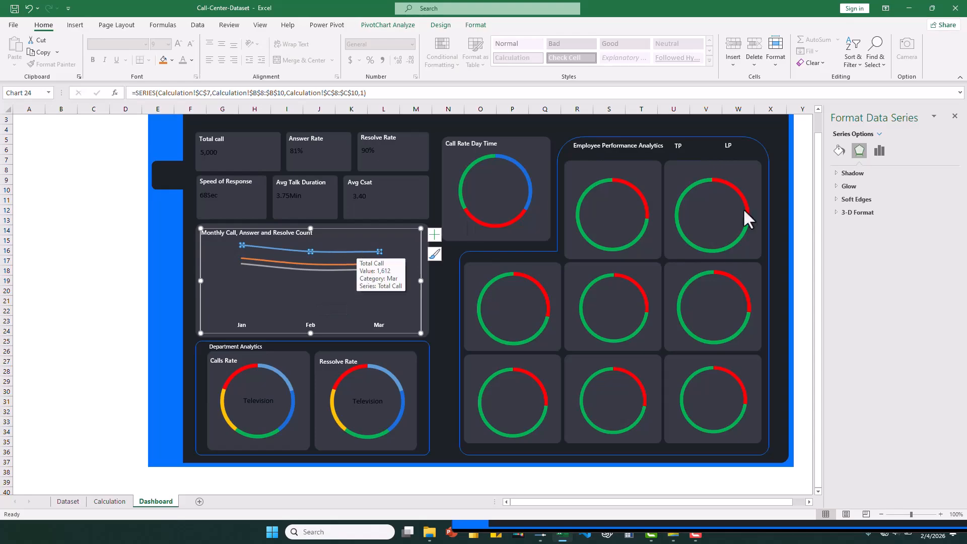
pyautogui.click(839, 151)
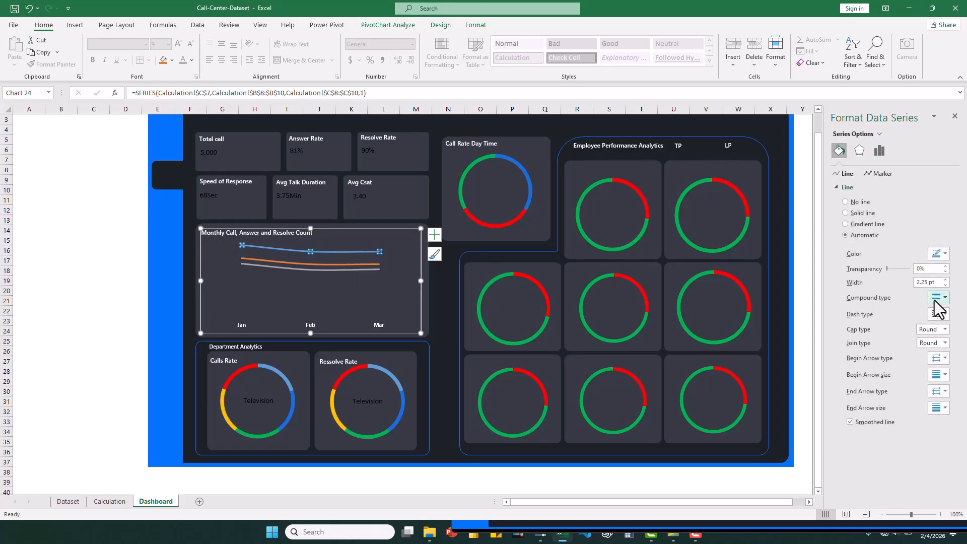
pyautogui.click(944, 254)
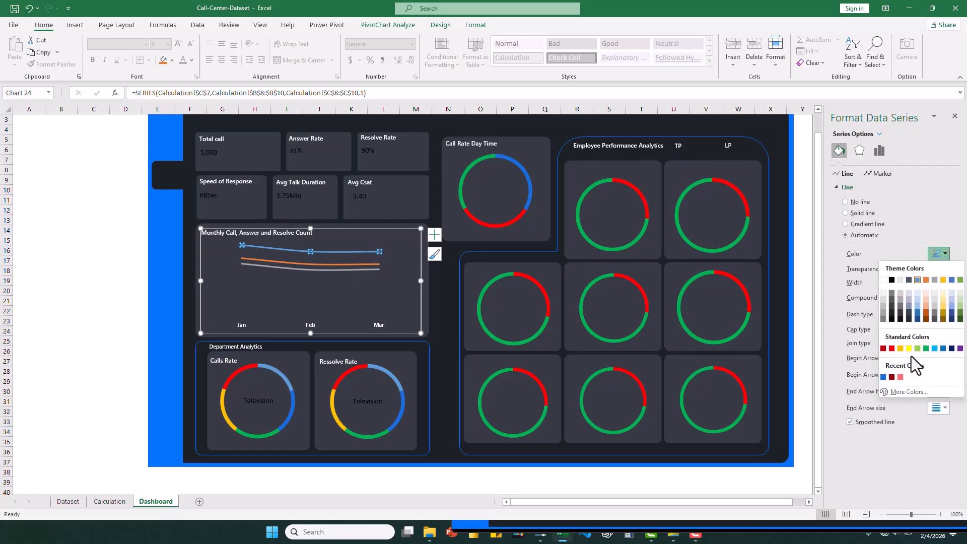
pyautogui.click(882, 376)
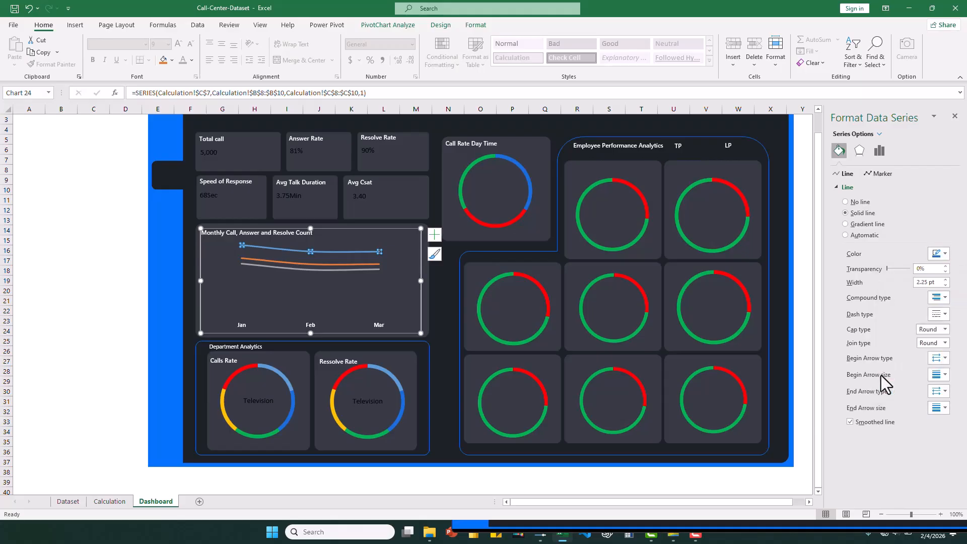
# Color the monthly chart's orange answer line standard green and its gray resolve line standard red
pyautogui.click(366, 263)
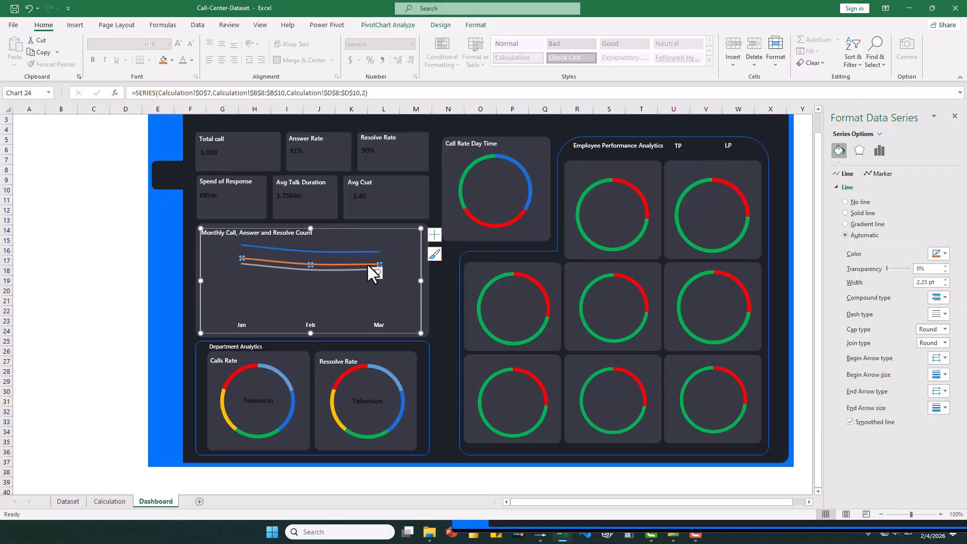
pyautogui.click(945, 254)
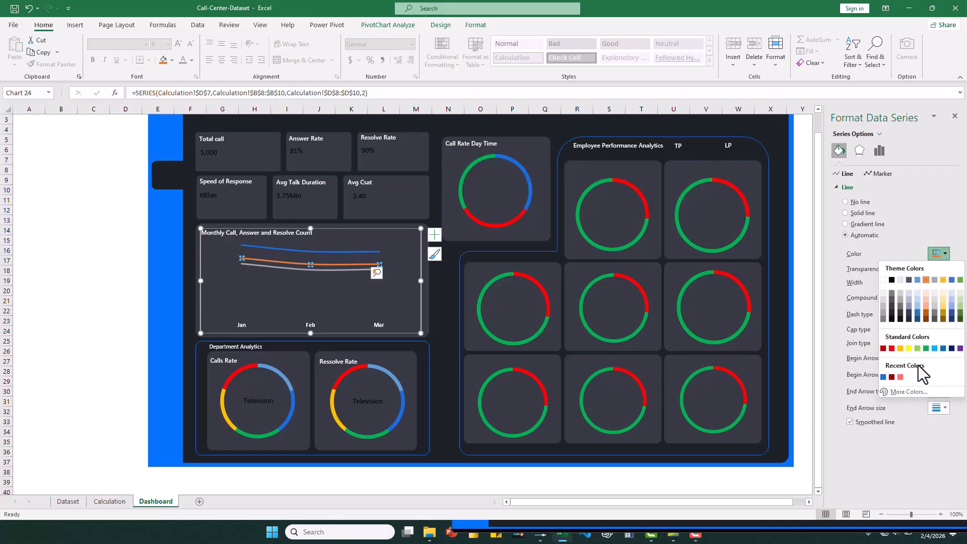
pyautogui.click(925, 348)
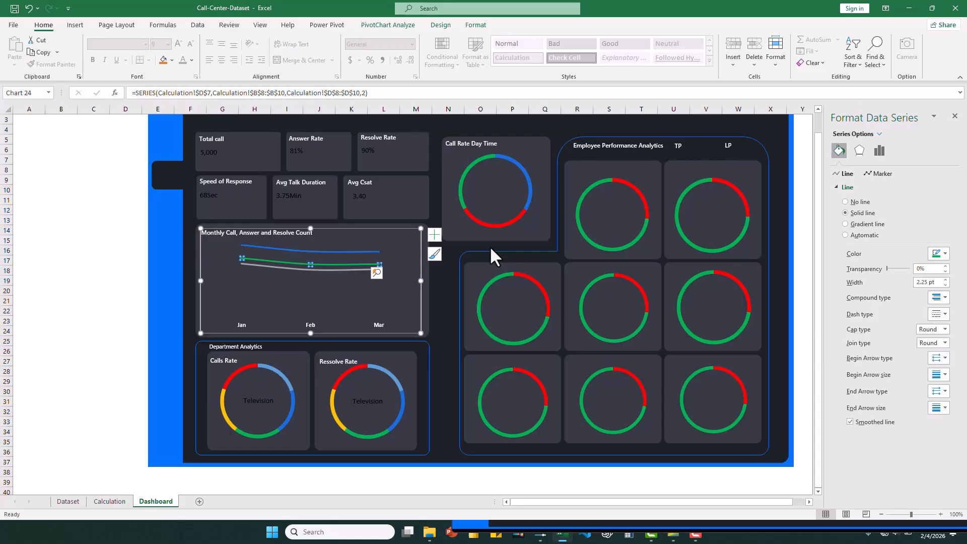
pyautogui.click(319, 269)
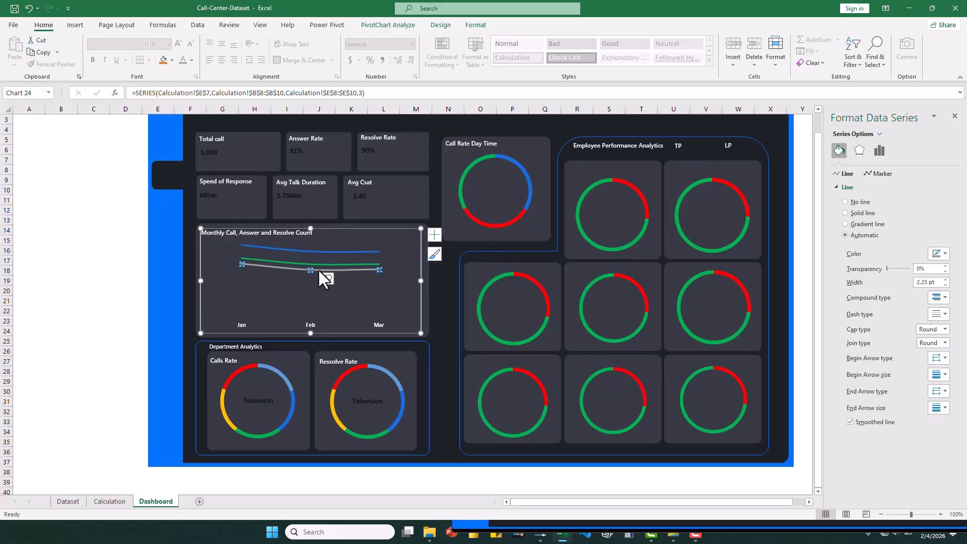
pyautogui.click(944, 254)
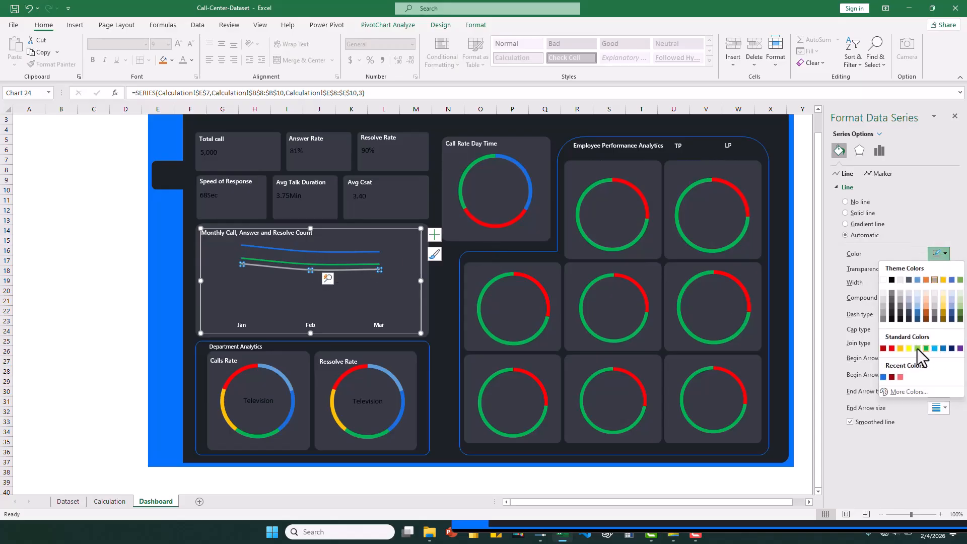
pyautogui.click(891, 348)
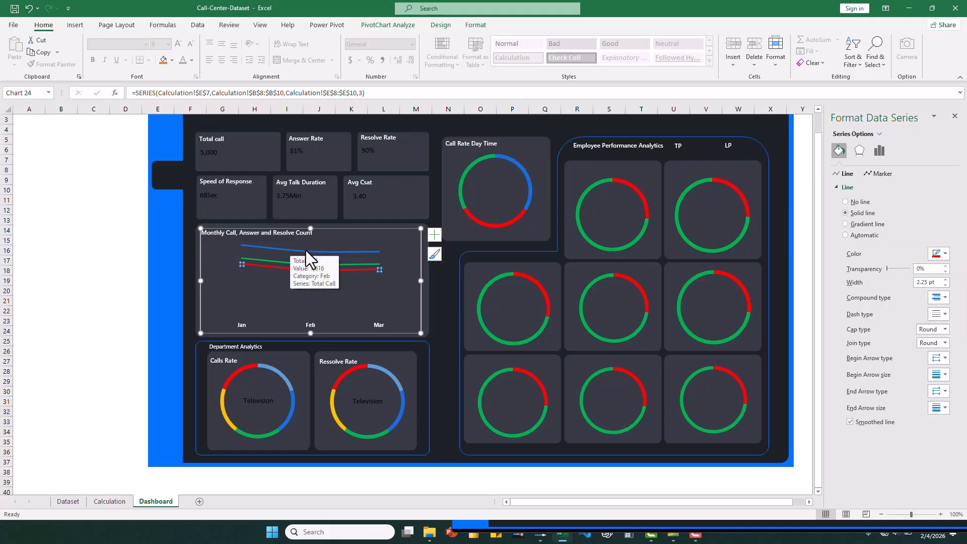
# Examine the fill and border settings of the monthly line chart's chart area
pyautogui.moveTo(252, 259)
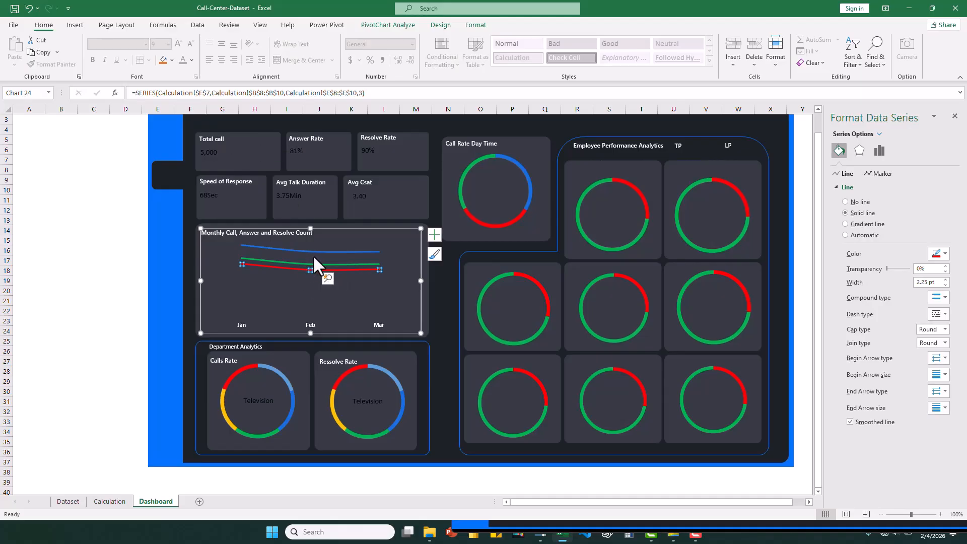
pyautogui.click(446, 323)
pyautogui.click(413, 318)
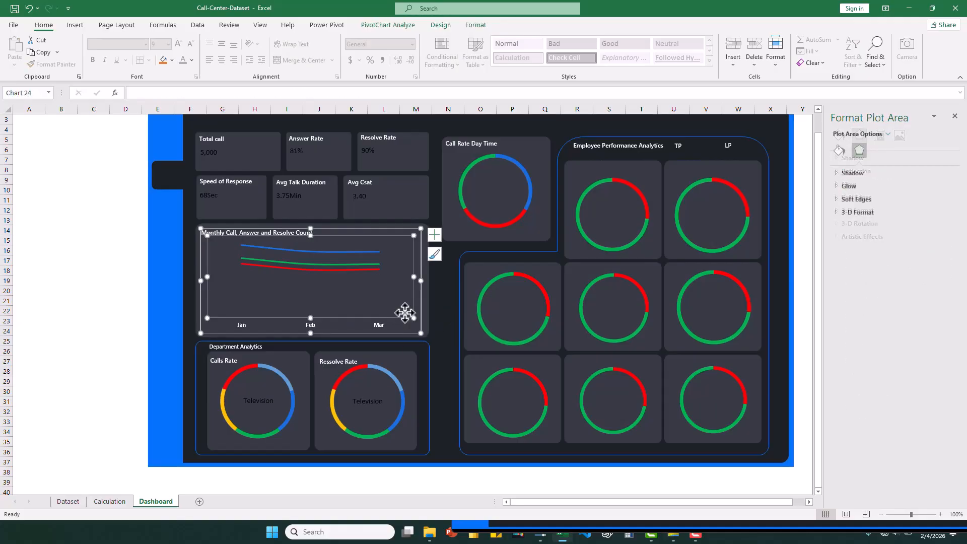
pyautogui.click(421, 322)
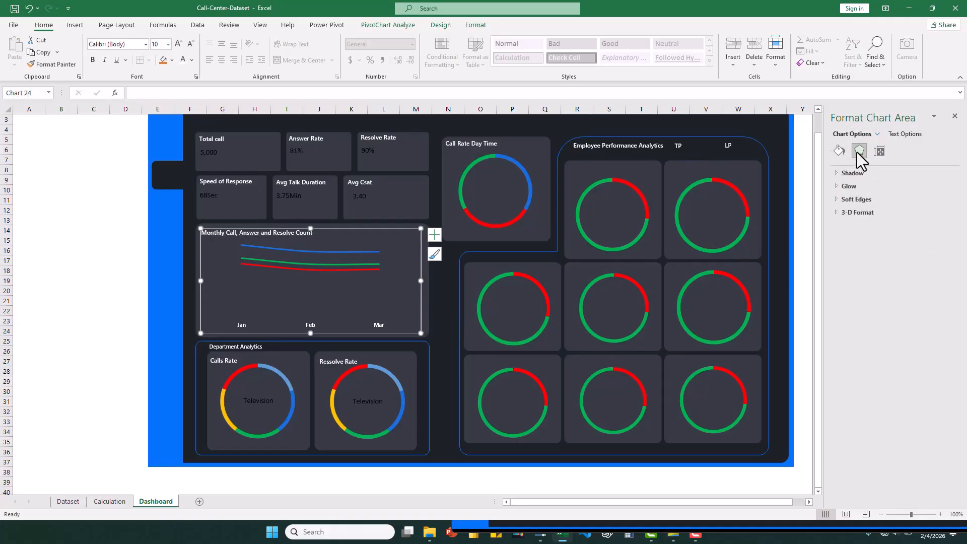
pyautogui.click(839, 151)
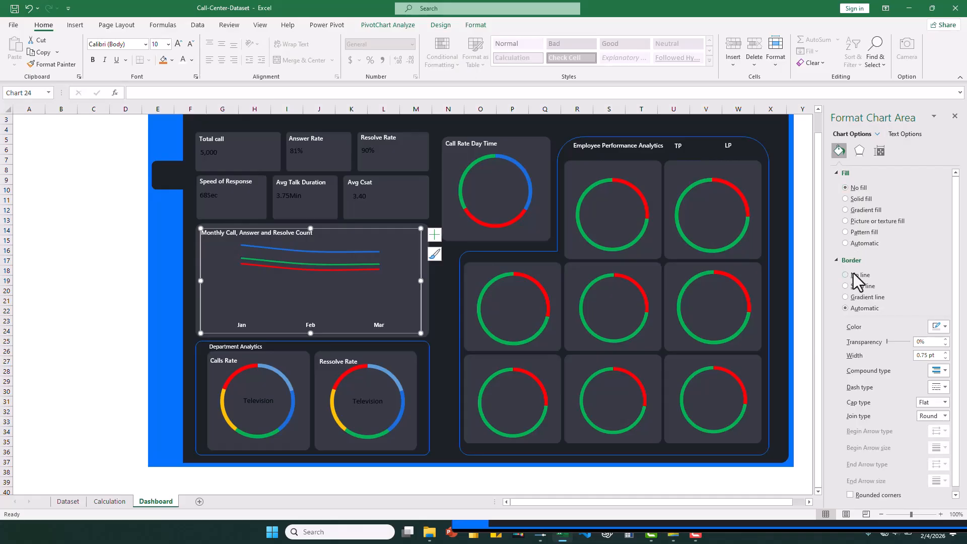
pyautogui.click(447, 287)
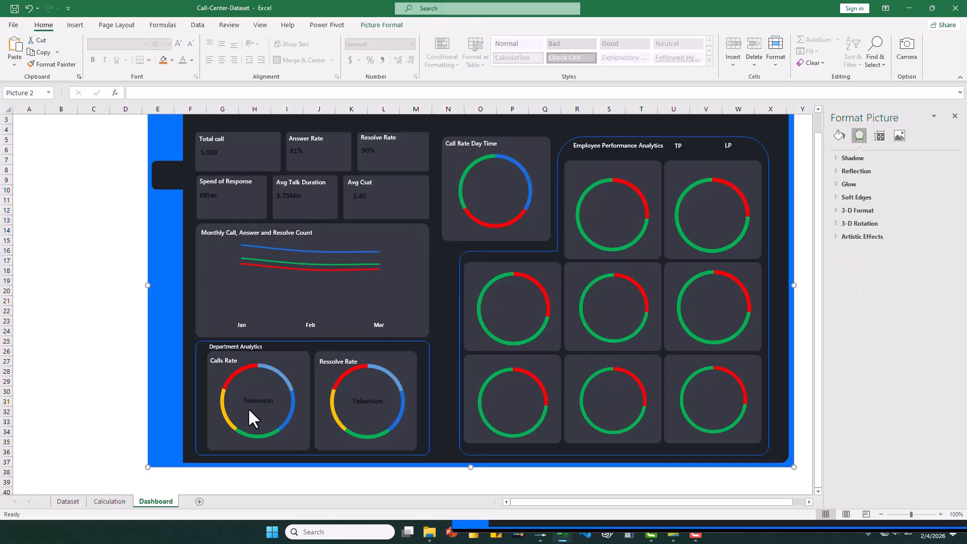
# Color the Total call and Answer Rate card values white and set the Answer Rate value's font size to 12
pyautogui.click(212, 153)
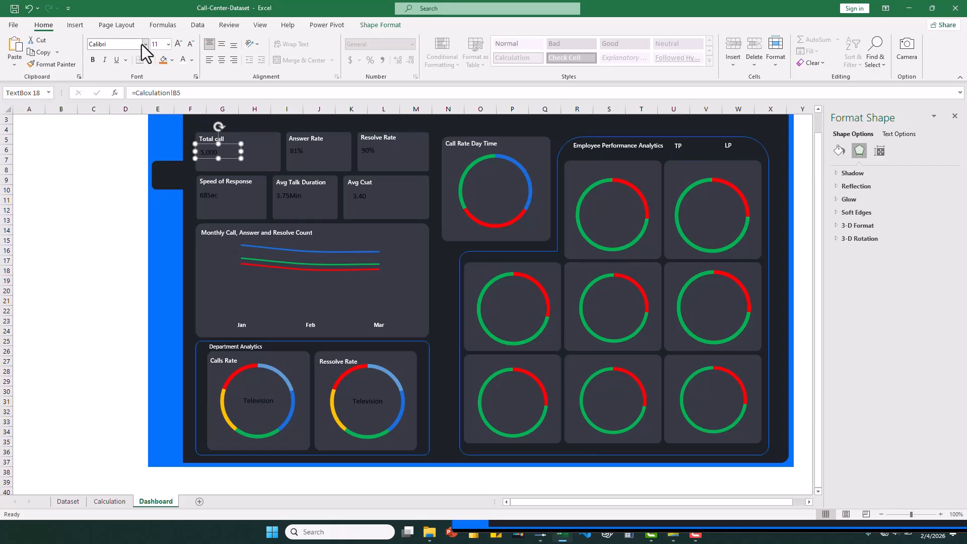
pyautogui.click(183, 61)
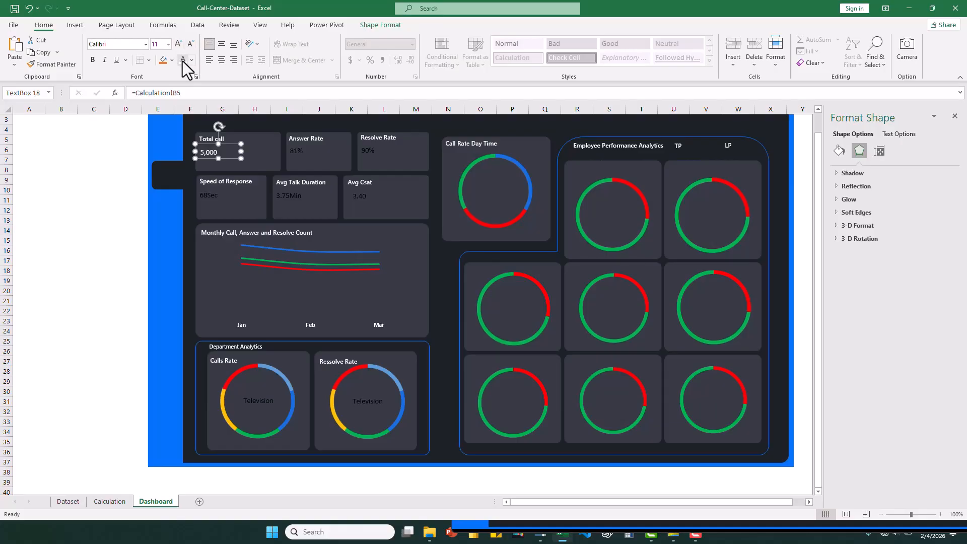
pyautogui.click(297, 156)
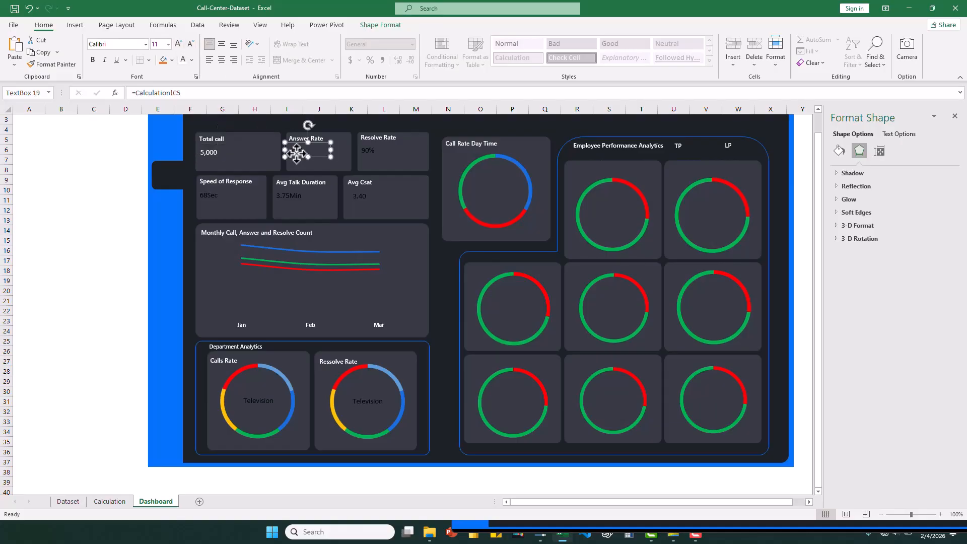
pyautogui.click(183, 62)
pyautogui.click(191, 45)
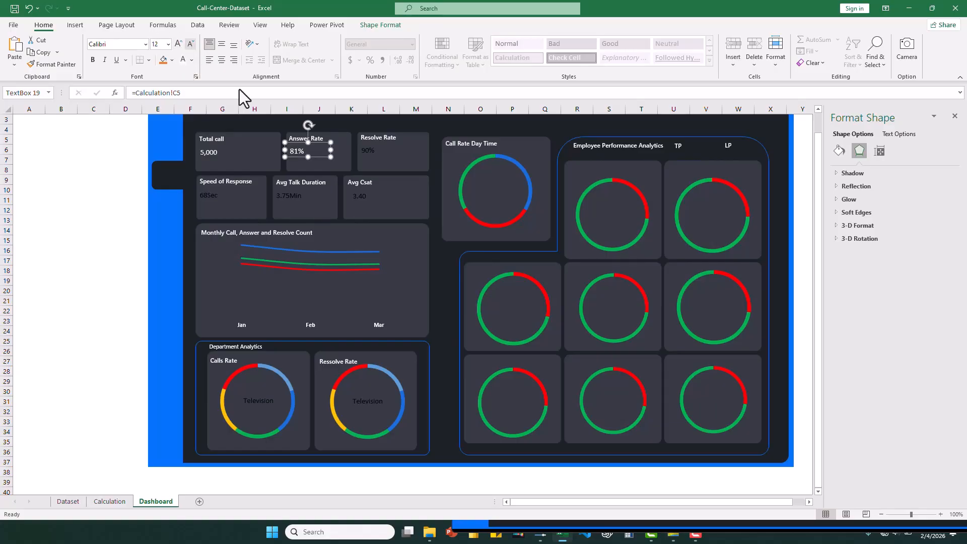
# Check the card values in the callcenterAnalytics.jpg reference and set the Answer Rate value's font to Segoe UI Semibold
pyautogui.click(639, 533)
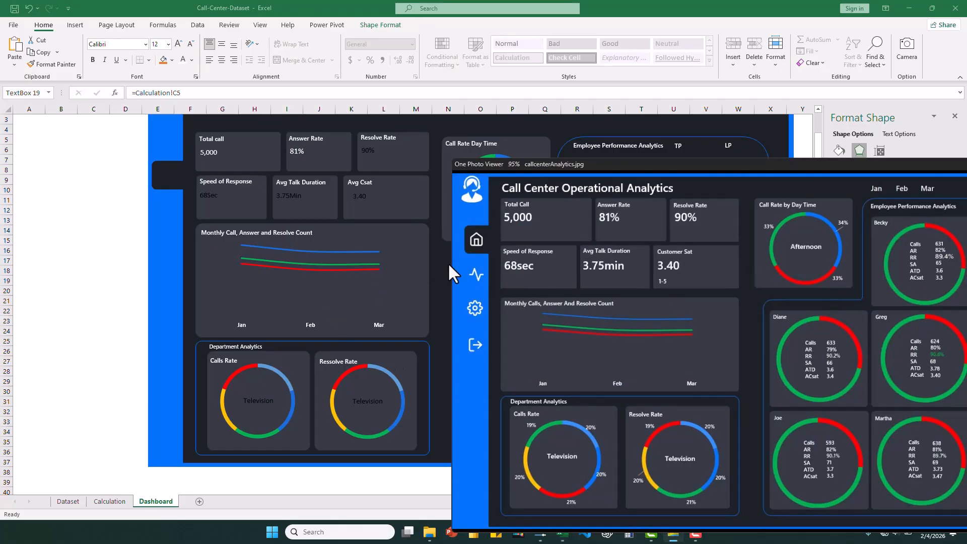
pyautogui.click(299, 151)
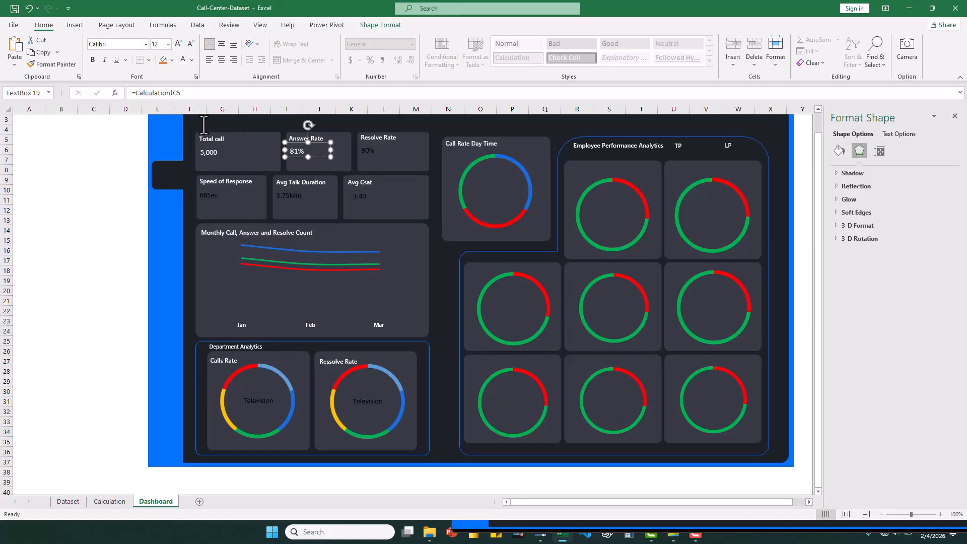
pyautogui.click(146, 44)
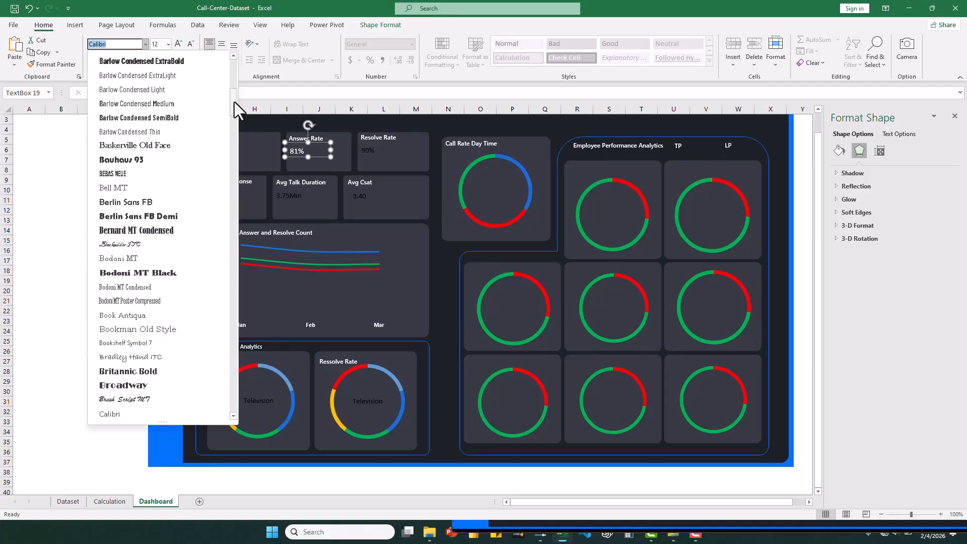
pyautogui.moveTo(234, 102); pyautogui.dragTo(234, 66)
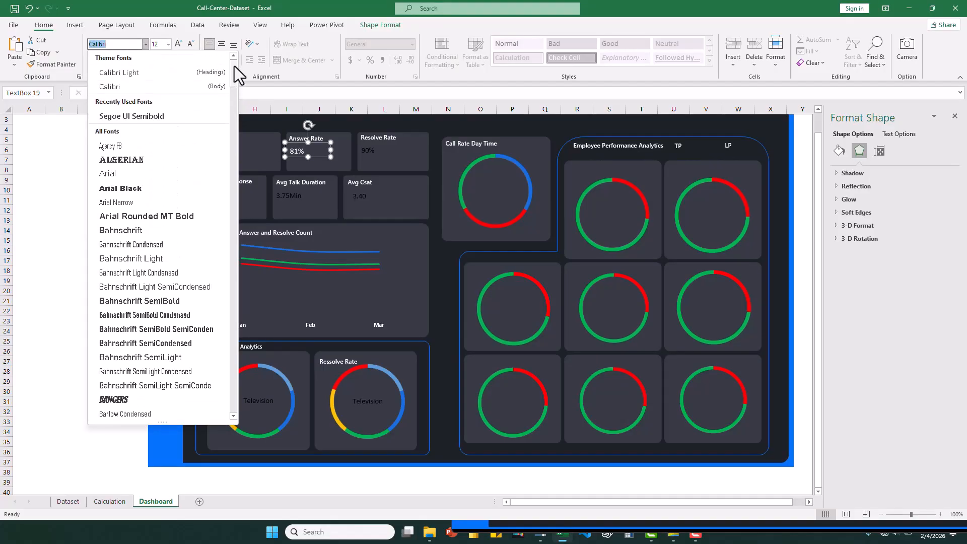
pyautogui.click(151, 117)
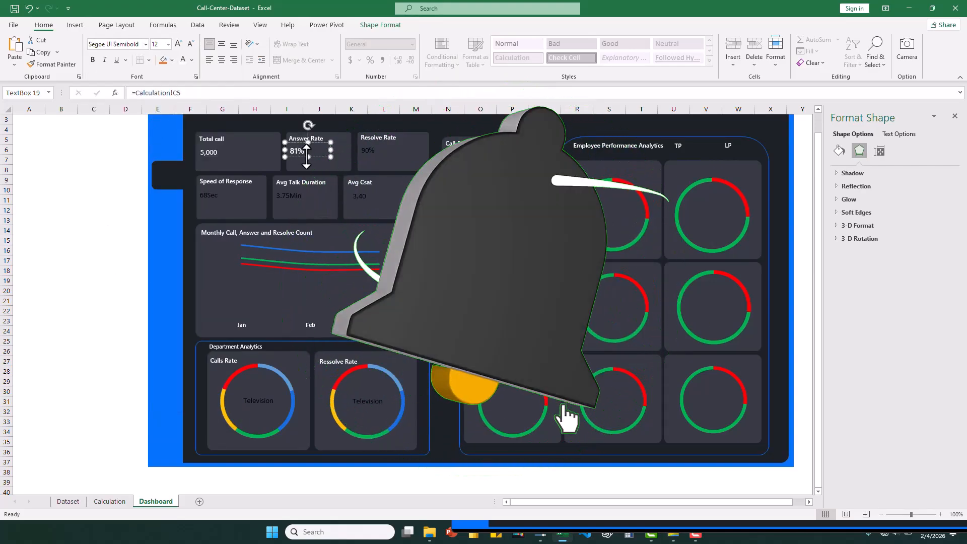
# Narrow the Answer Rate value's text box, shift it slightly right, and enlarge its text to size 16
pyautogui.moveTo(330, 151); pyautogui.dragTo(319, 148)
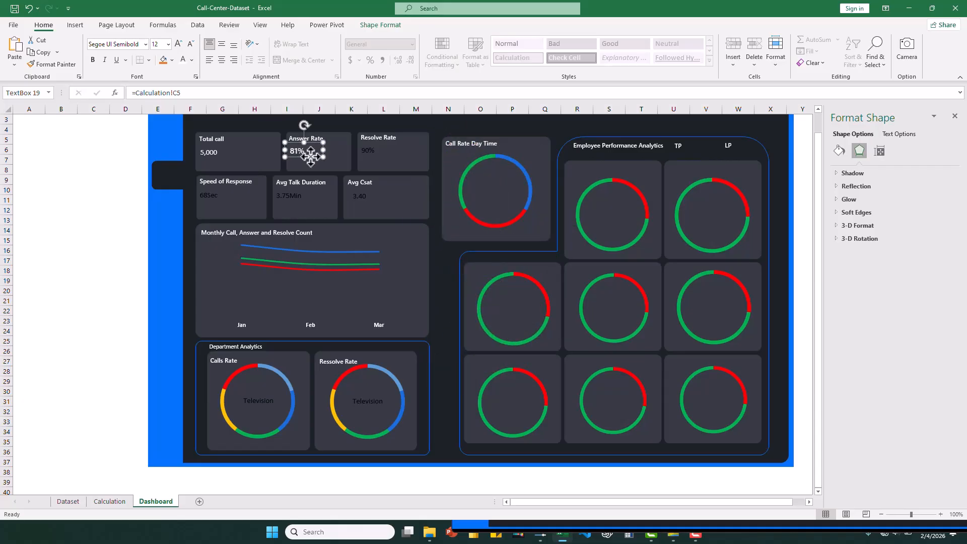
pyautogui.click(312, 156)
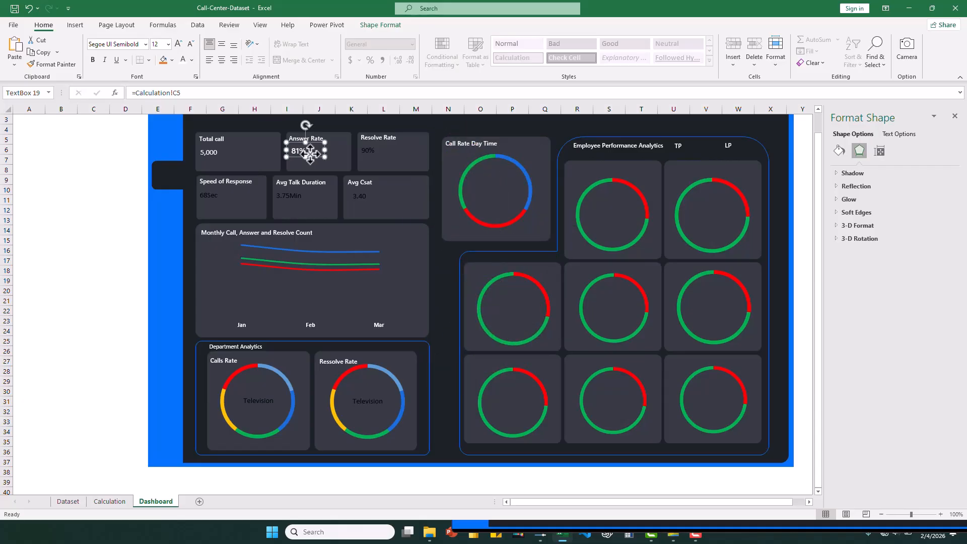
pyautogui.click(178, 44)
pyautogui.click(179, 44)
pyautogui.click(322, 163)
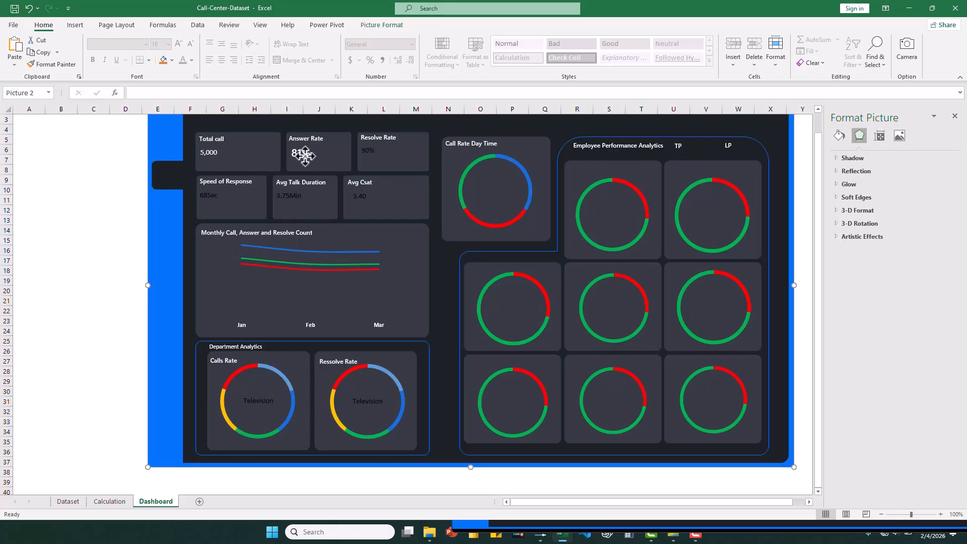
# Copy the Answer Rate value's formatting to the Total call, Resolve Rate, Speed of Response, Avg Talk Duration and Avg Csat values
pyautogui.click(301, 154)
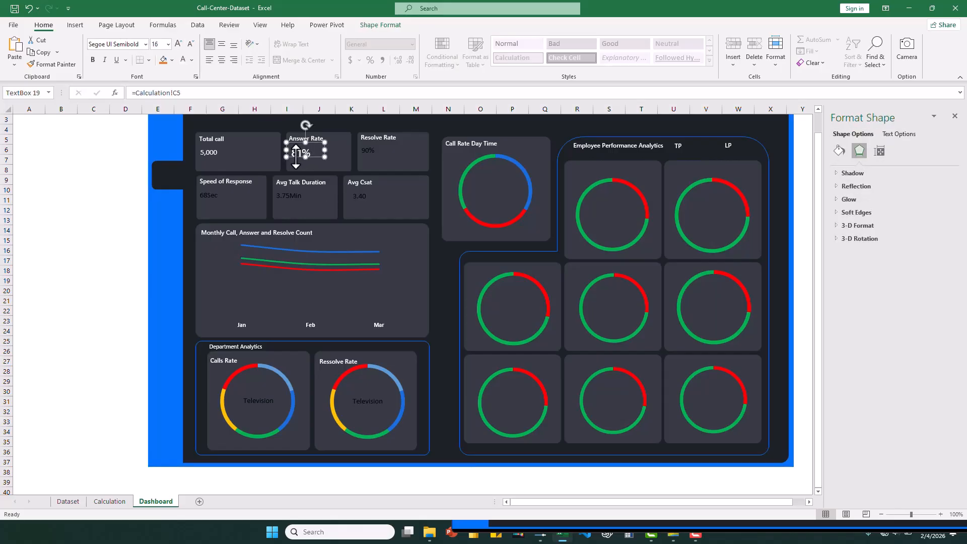
pyautogui.click(56, 63)
pyautogui.click(215, 153)
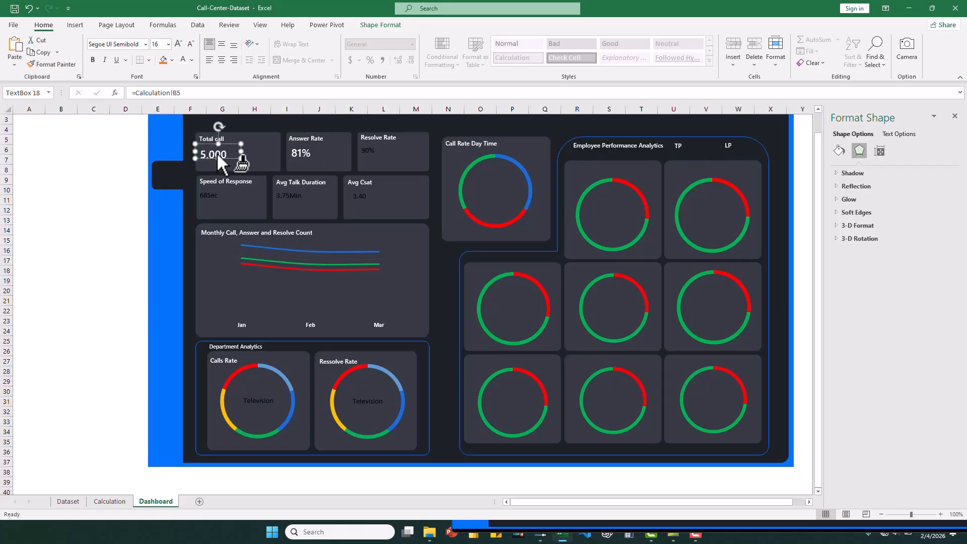
pyautogui.click(67, 63)
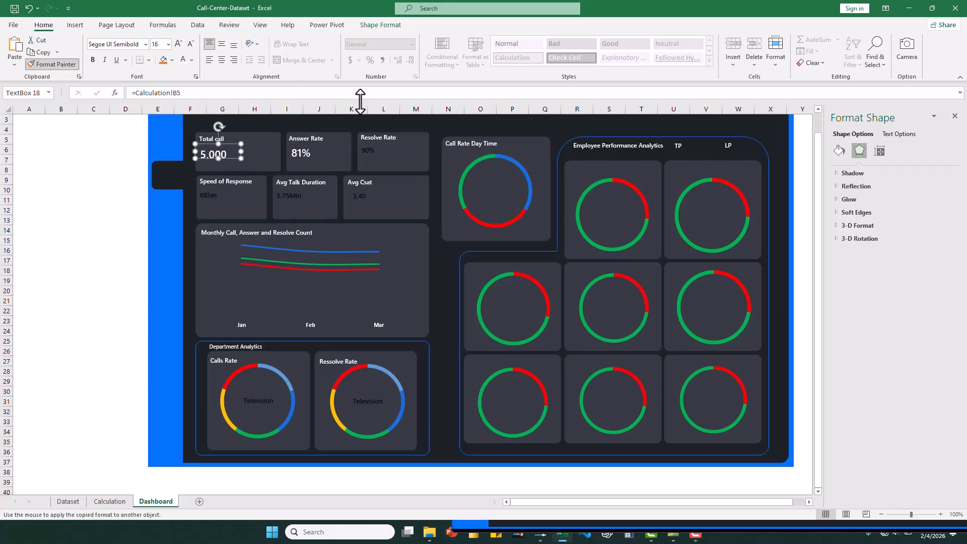
pyautogui.click(368, 150)
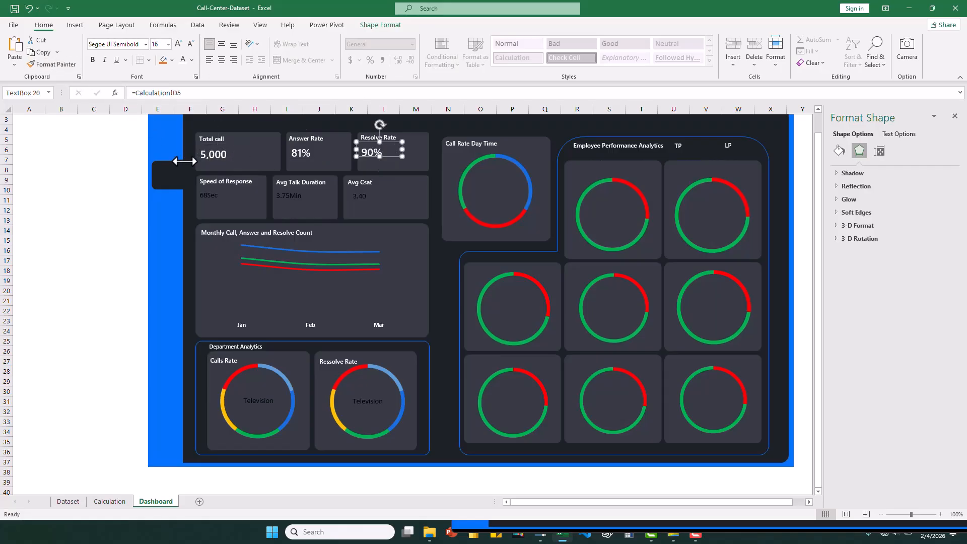
pyautogui.click(48, 65)
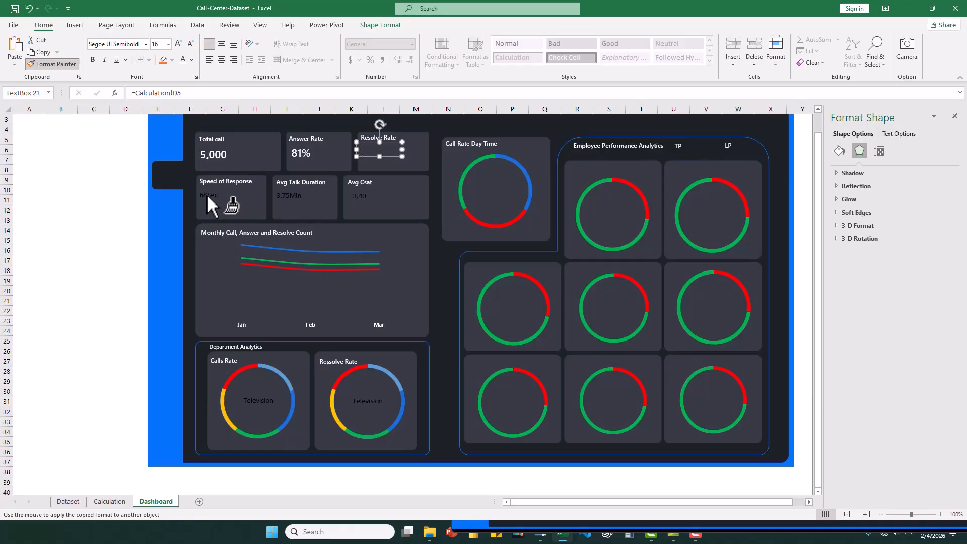
pyautogui.click(207, 194)
pyautogui.click(61, 65)
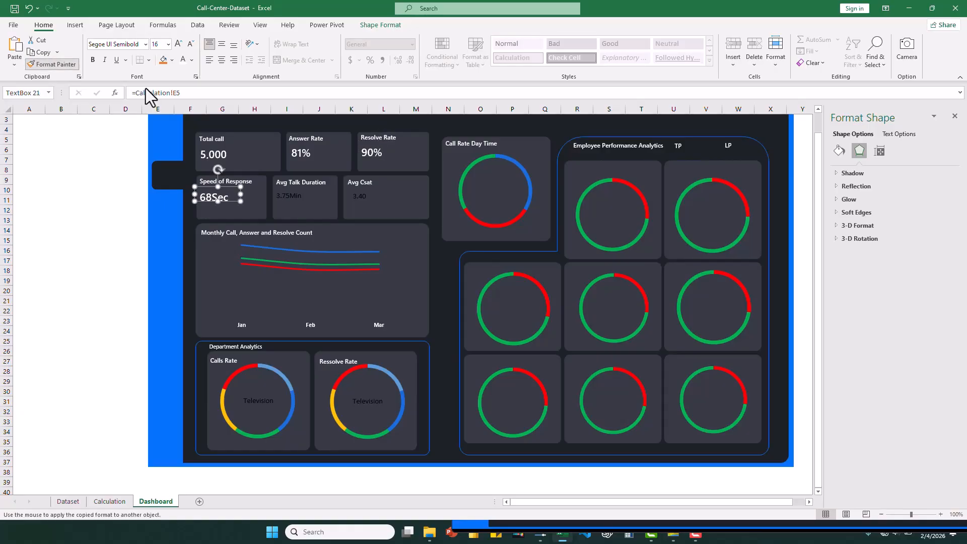
pyautogui.click(294, 195)
pyautogui.click(49, 63)
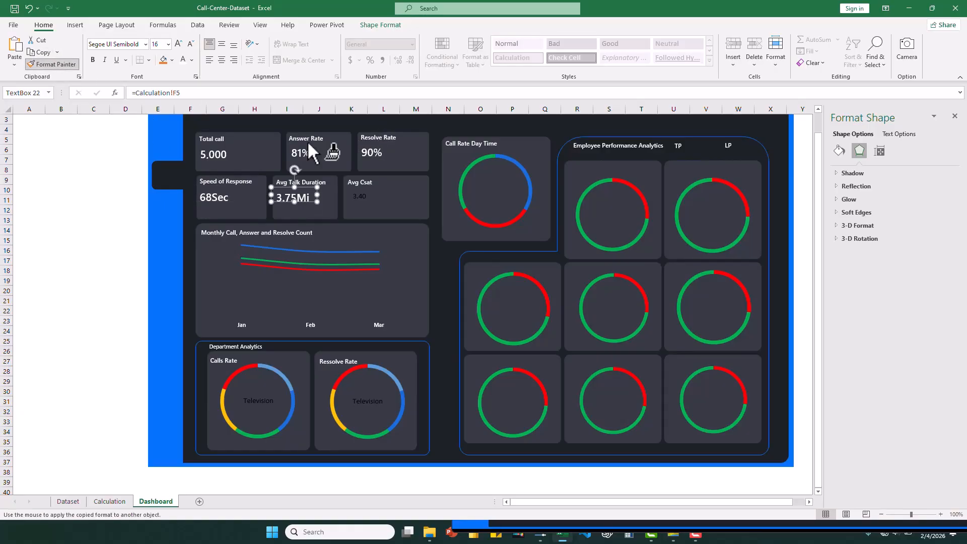
pyautogui.click(365, 198)
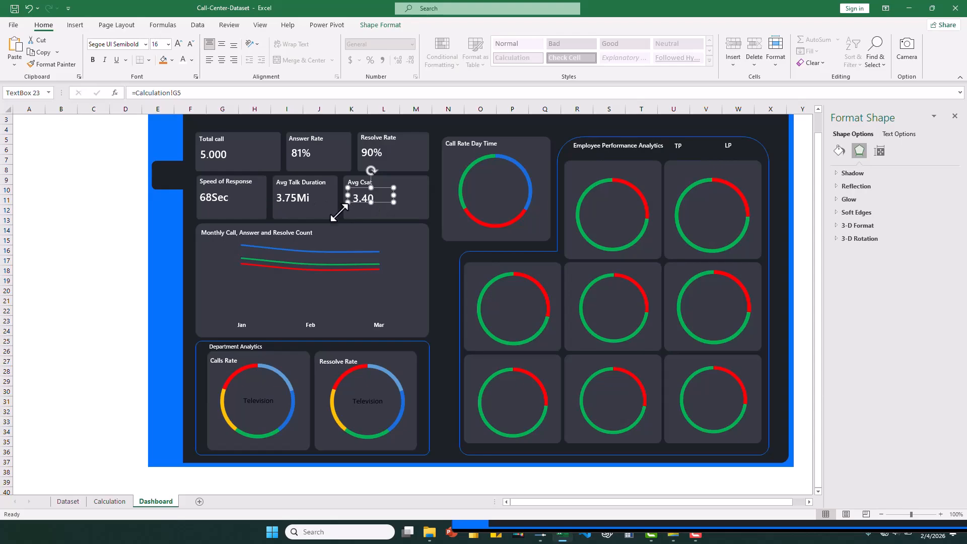
# Widen the Avg Talk Duration value's text box to fit its full text and move the Avg Csat value slightly left under its title
pyautogui.click(340, 212)
pyautogui.click(304, 197)
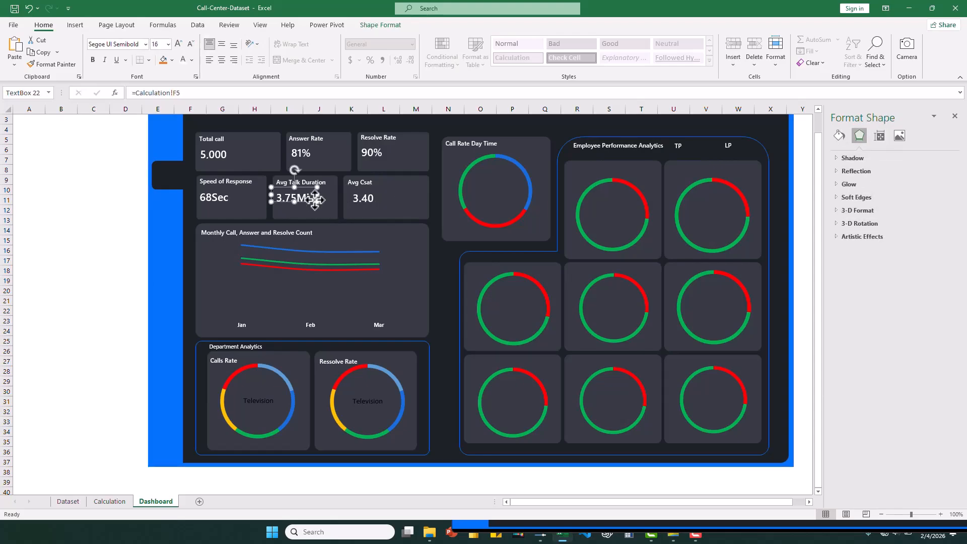
pyautogui.moveTo(316, 200); pyautogui.dragTo(323, 200)
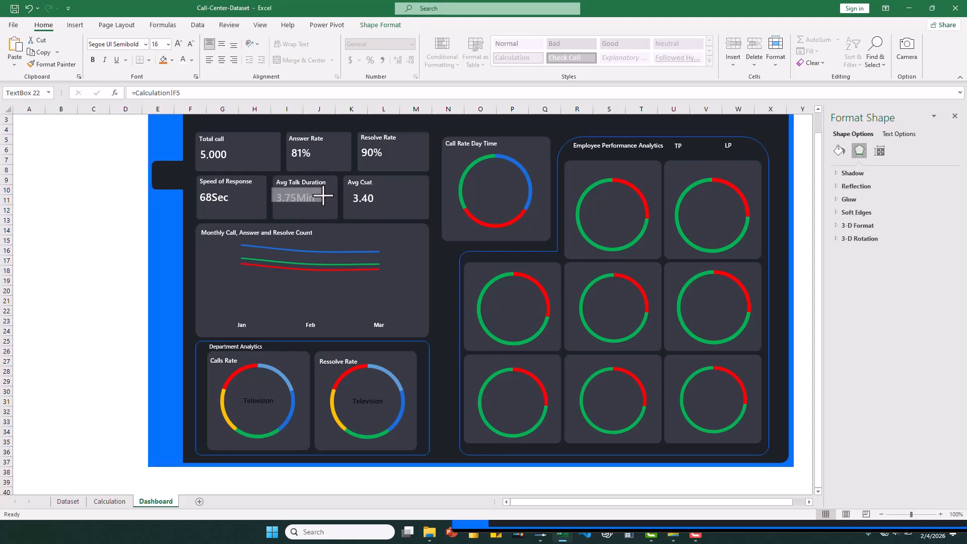
pyautogui.click(215, 198)
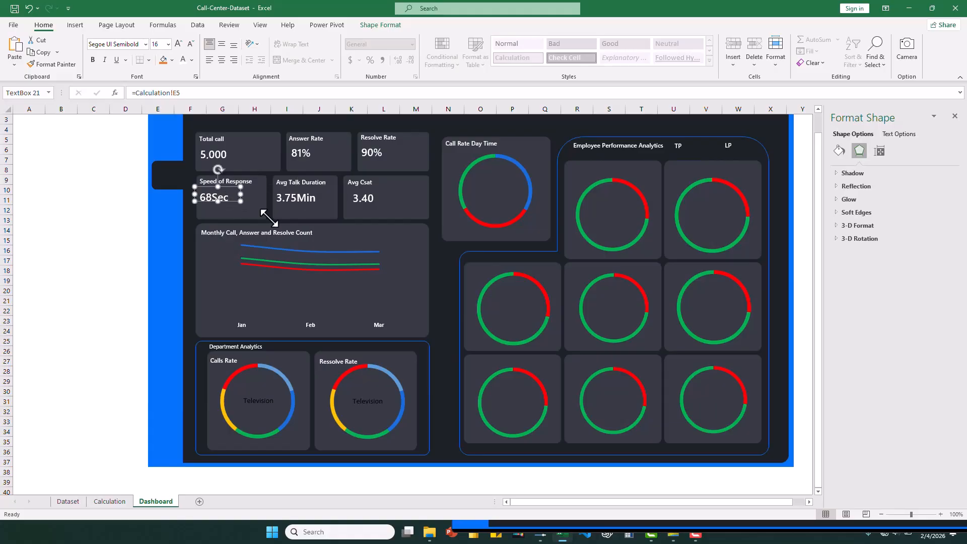
pyautogui.click(354, 199)
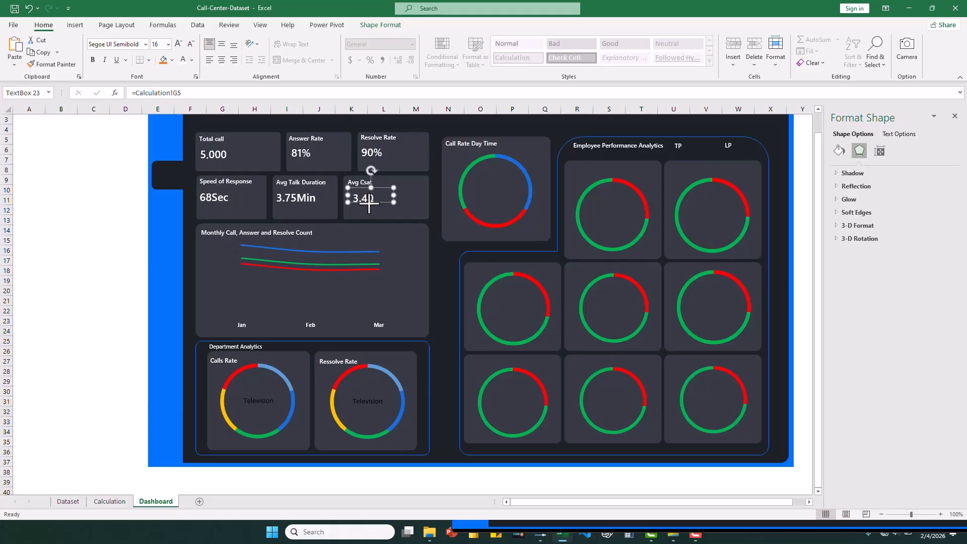
pyautogui.moveTo(366, 201); pyautogui.dragTo(362, 200)
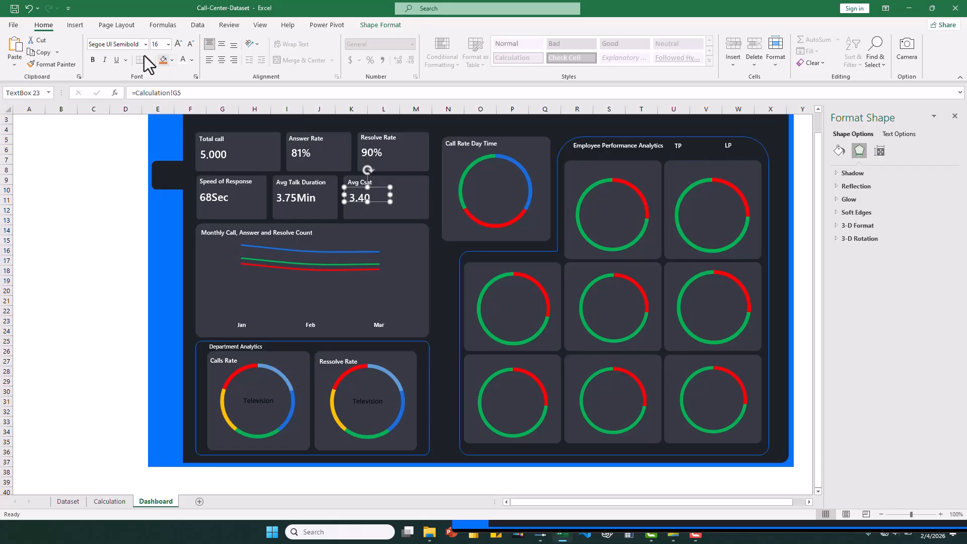
# Format the Television labels in the Calls Rate and Ressolve Rate rings like the Speed of Response value, at font size 10.5
pyautogui.click(216, 198)
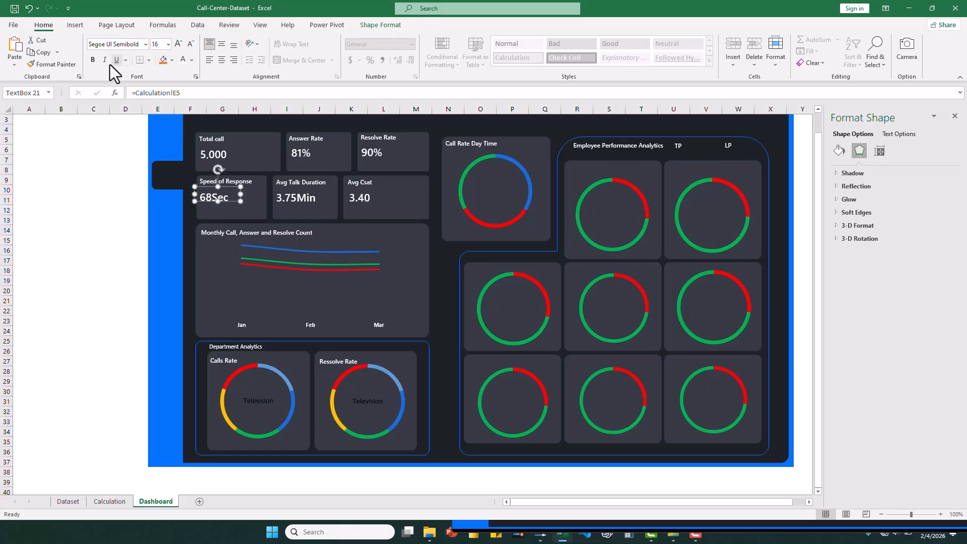
pyautogui.click(75, 64)
pyautogui.click(262, 399)
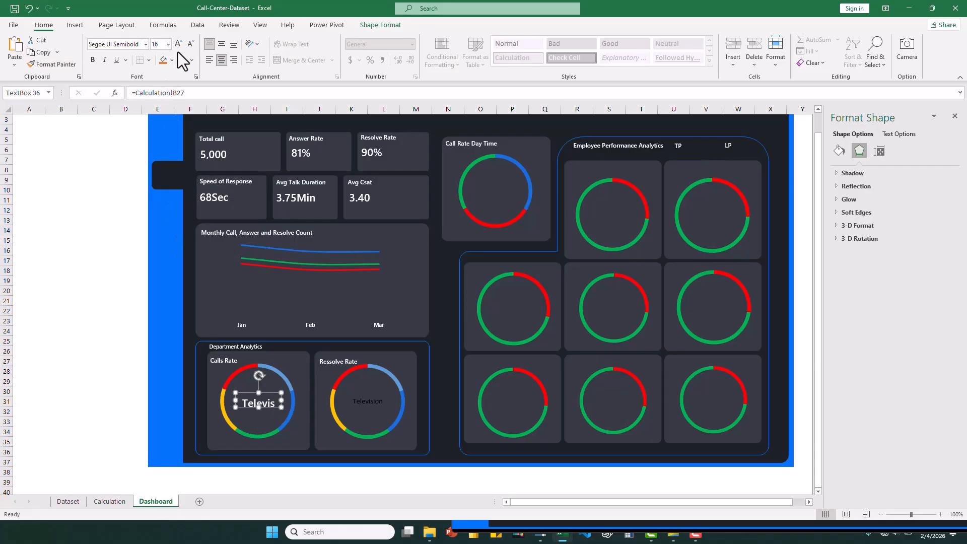
pyautogui.click(191, 44)
pyautogui.click(191, 43)
pyautogui.click(191, 44)
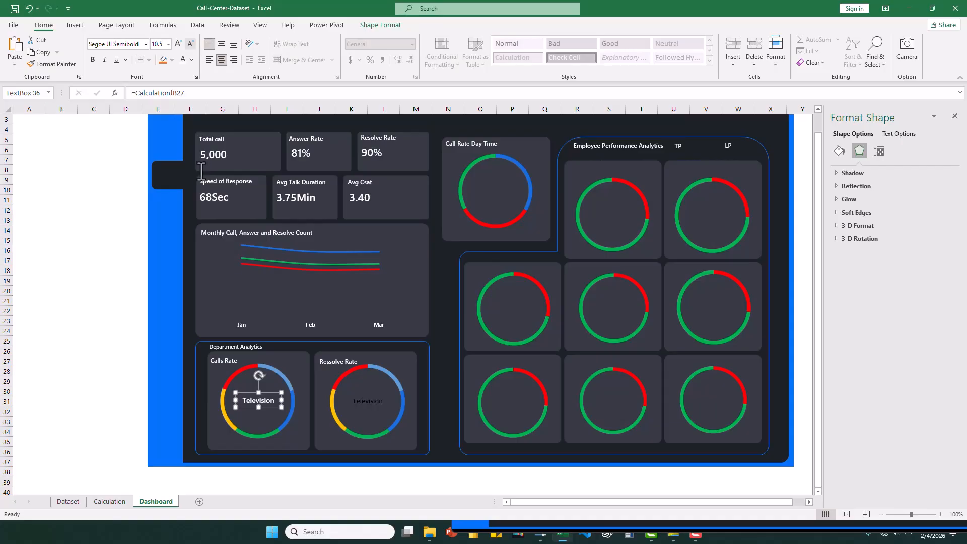
pyautogui.click(51, 64)
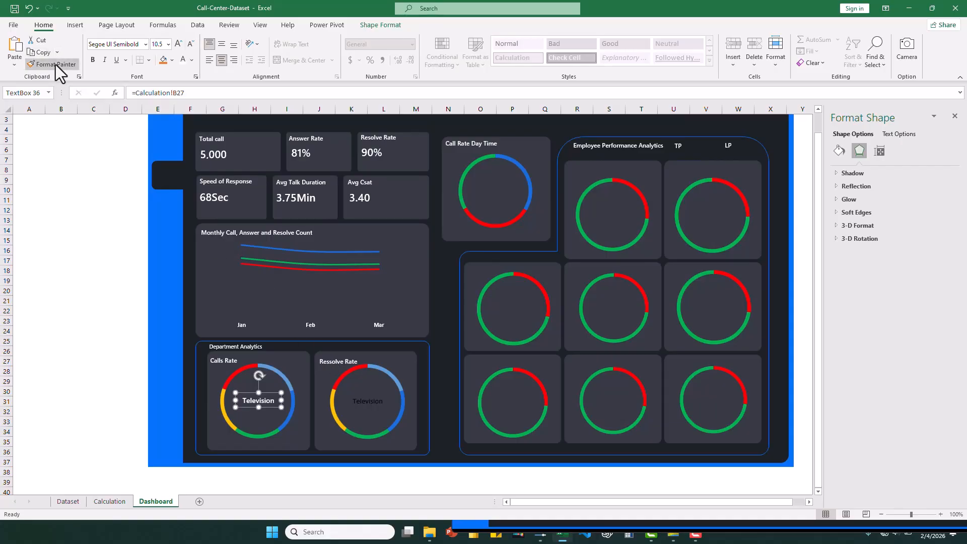
pyautogui.click(370, 399)
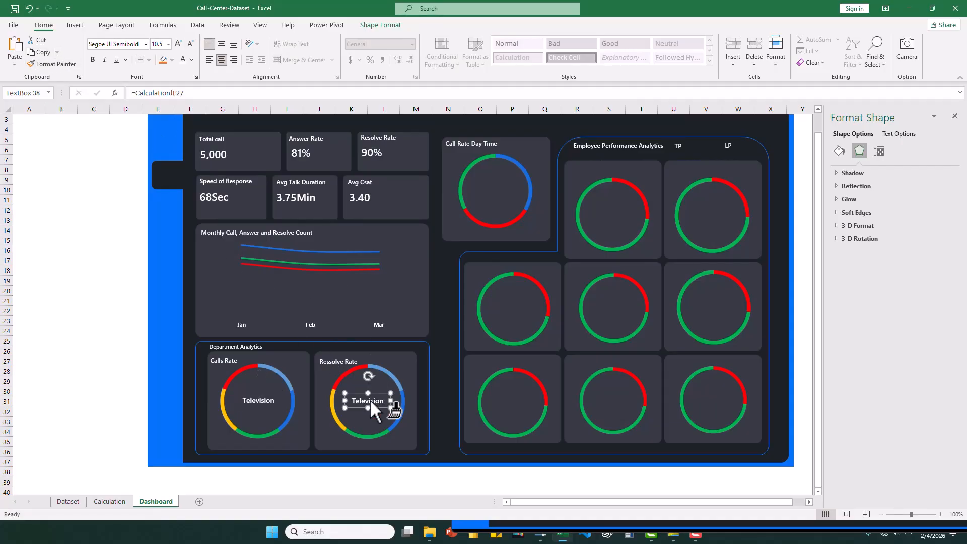
# Duplicate the Ressolve Rate ring's Television label and centre the copy inside the Call Rate Day Time ring
pyautogui.moveTo(378, 407); pyautogui.dragTo(376, 408)
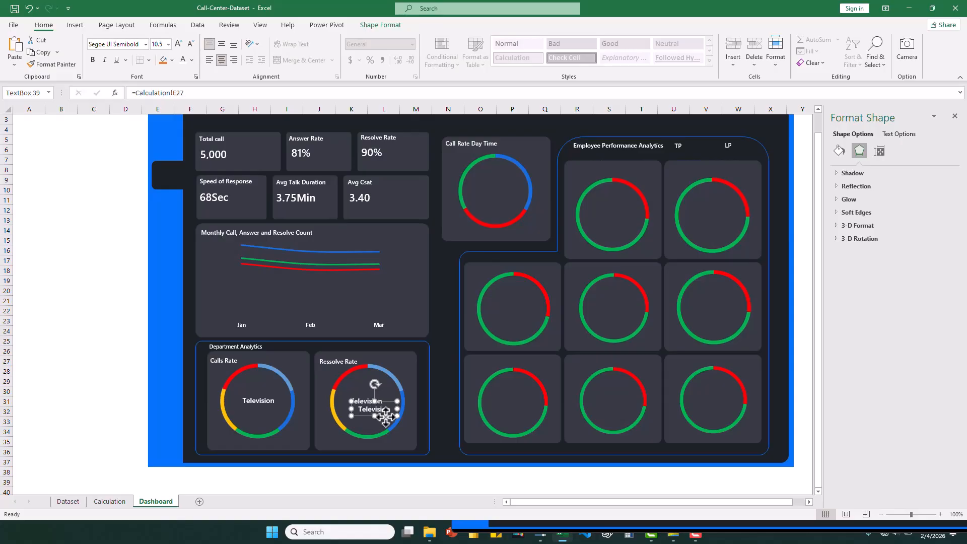
pyautogui.moveTo(378, 408); pyautogui.dragTo(506, 198)
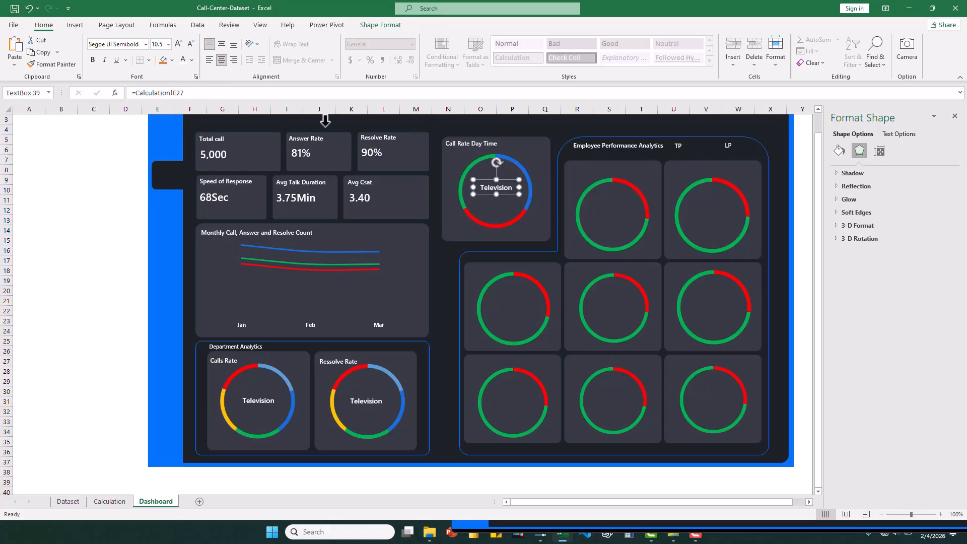
pyautogui.moveTo(504, 194); pyautogui.dragTo(504, 196)
pyautogui.moveTo(190, 96); pyautogui.dragTo(135, 93)
pyautogui.press('BackSpace')
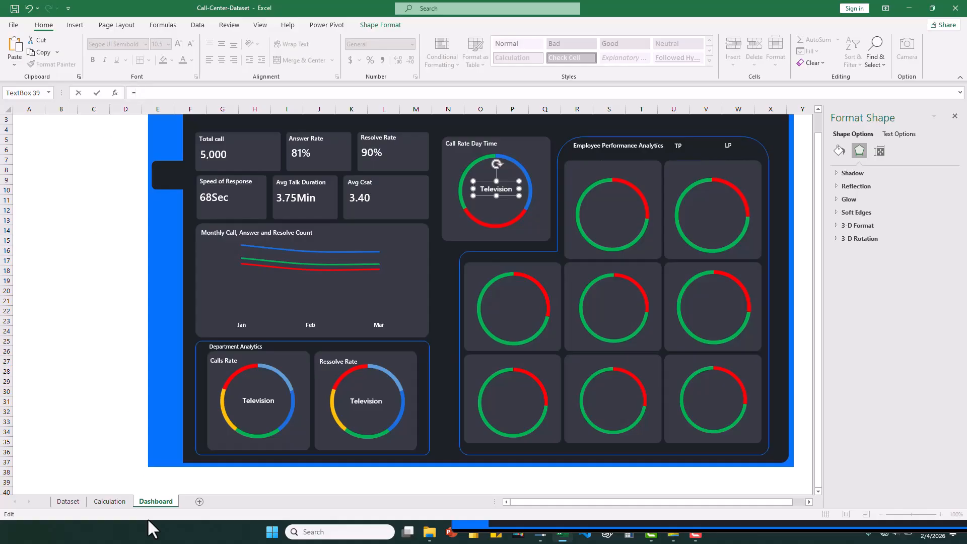
pyautogui.click(114, 501)
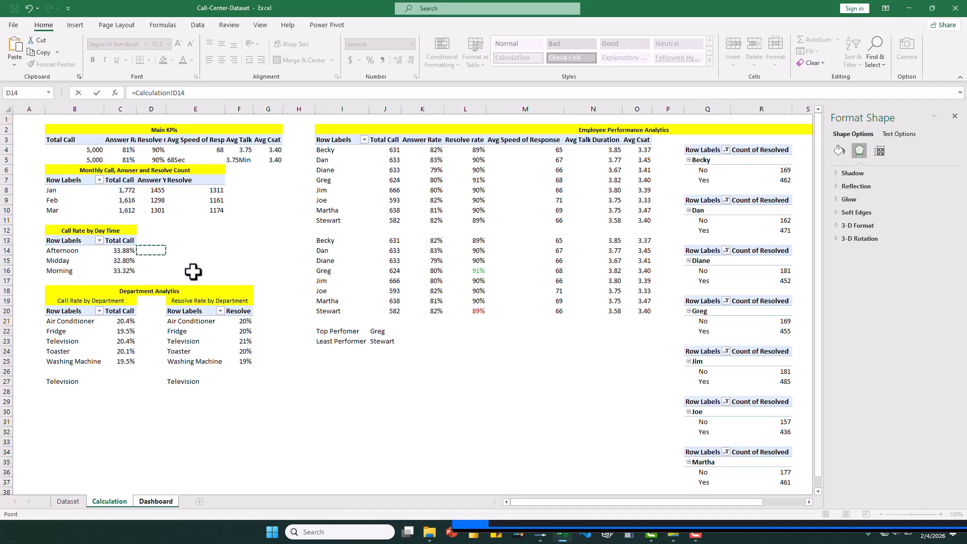
pyautogui.press('Escape')
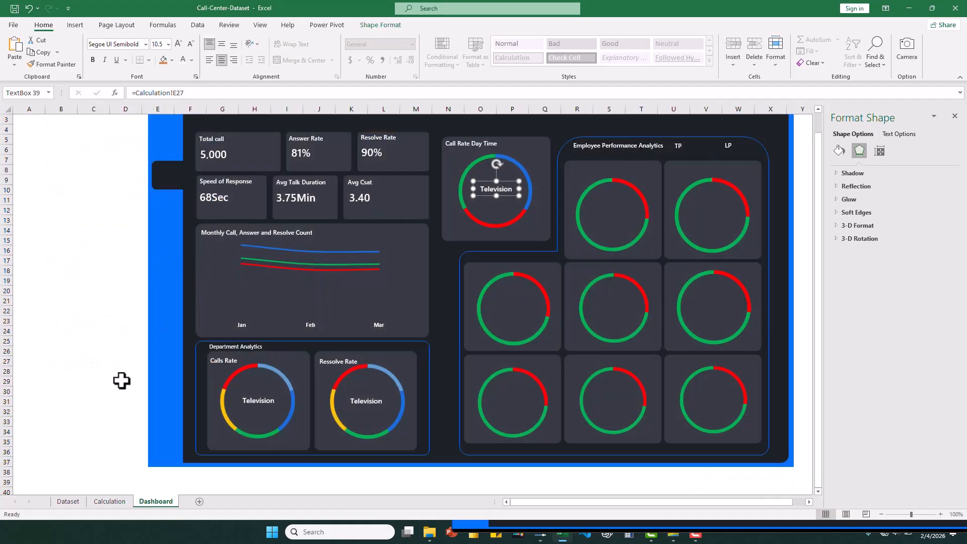
# In cell D14 of the Calculation sheet, start an XLOOKUP formula with MAX(C14:C16) as the lookup value
pyautogui.click(109, 502)
pyautogui.click(154, 249)
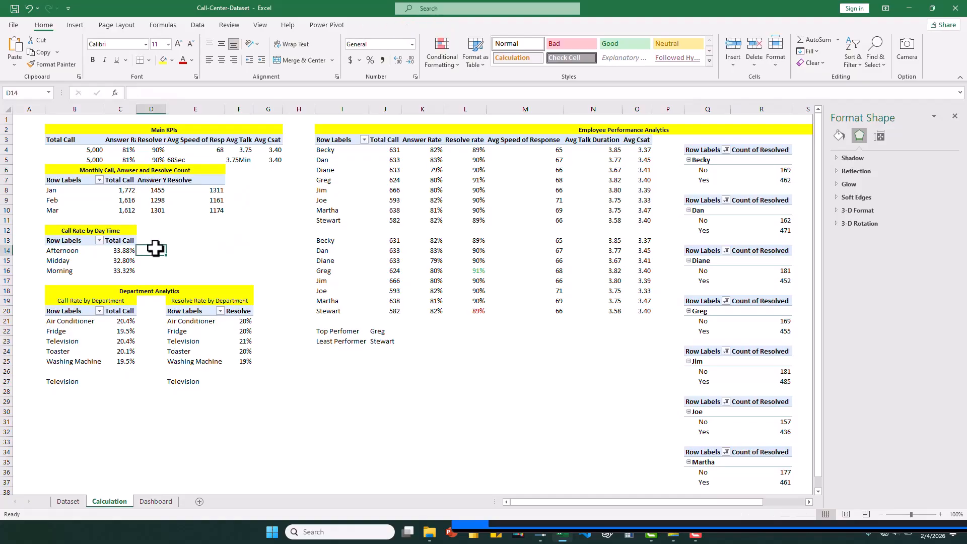
pyautogui.write('=xlo')
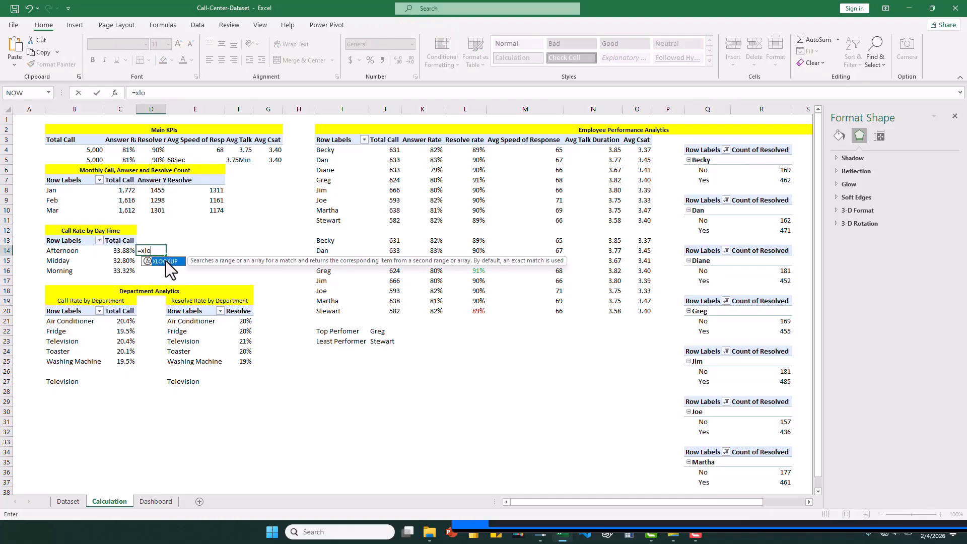
pyautogui.doubleClick(165, 261)
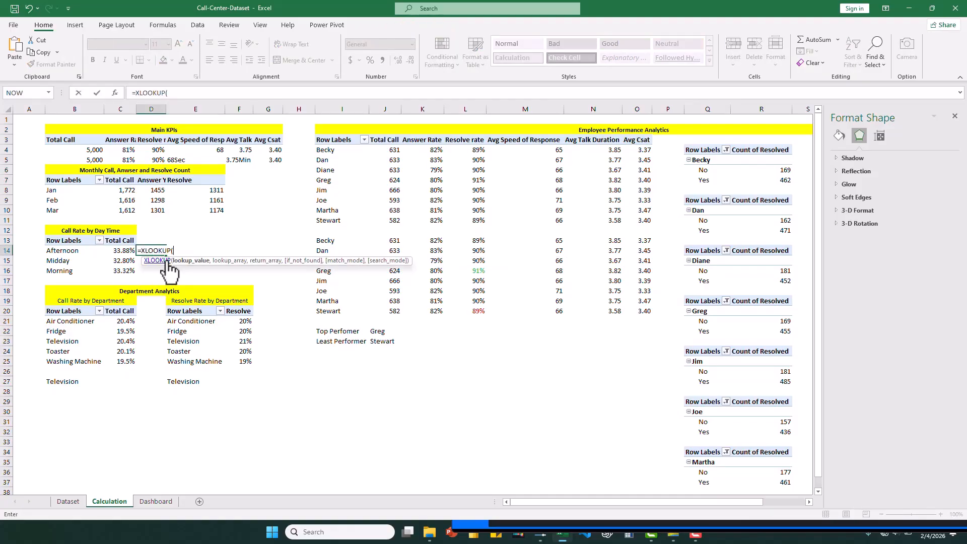
pyautogui.write('Max')
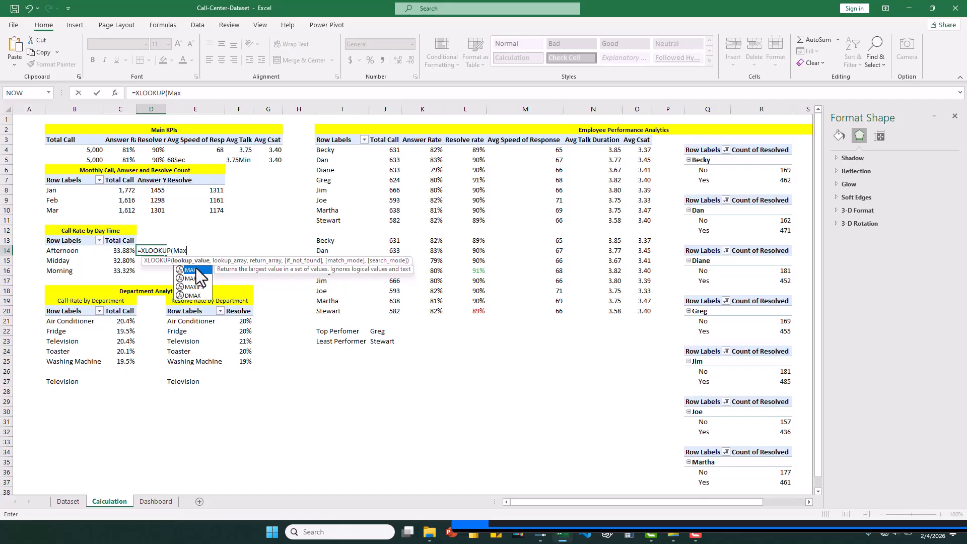
pyautogui.doubleClick(196, 269)
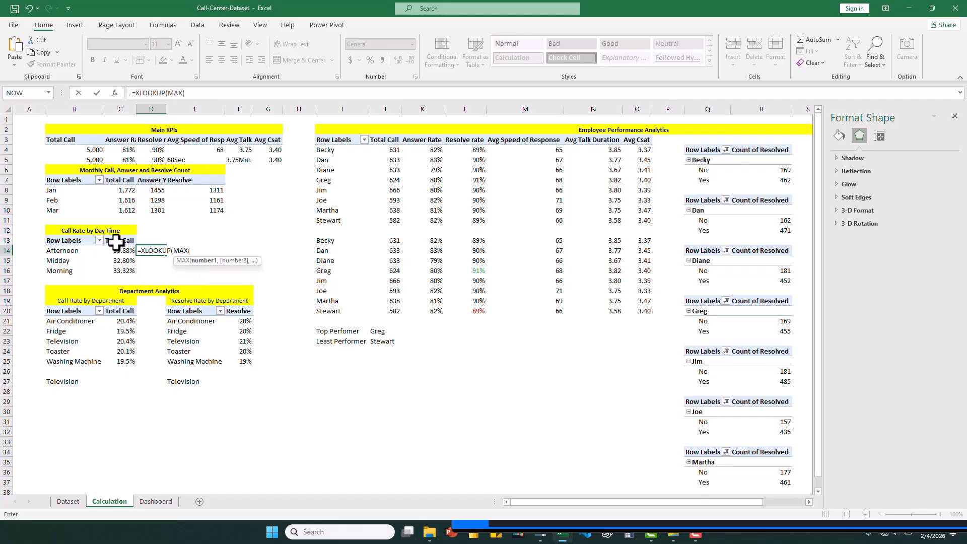
pyautogui.moveTo(120, 250); pyautogui.dragTo(123, 271)
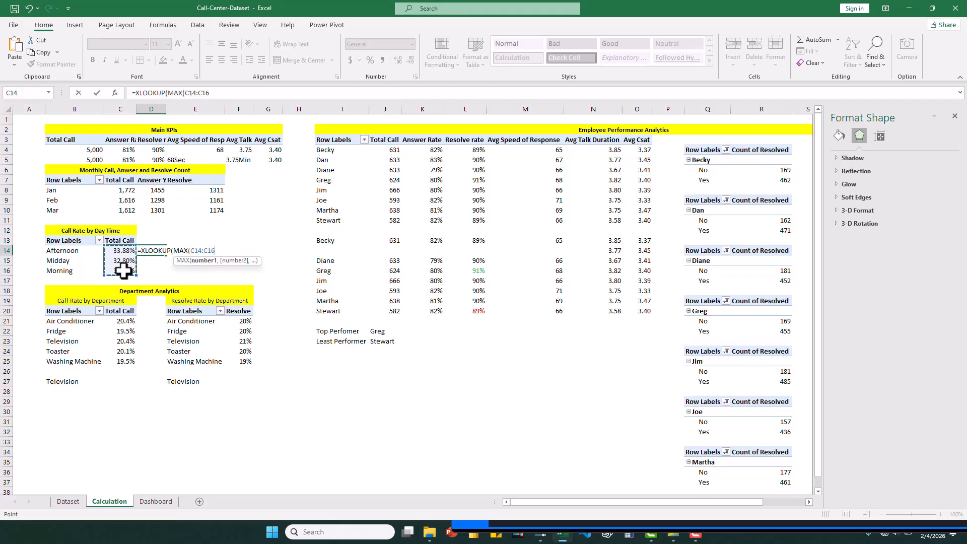
pyautogui.write('),')
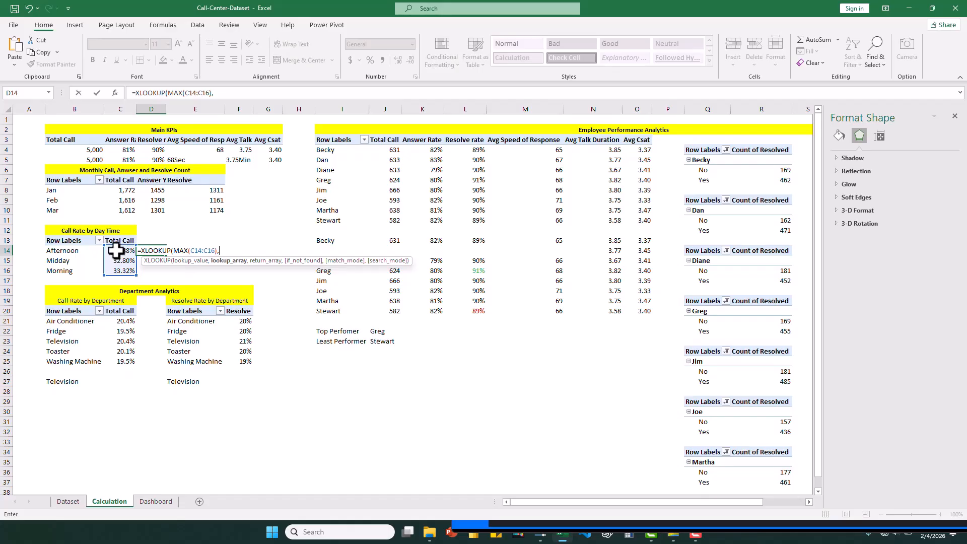
# Complete the D14 XLOOKUP with lookup array C14:C16, return array B14:B16 and the arguments 0, 0, 1
pyautogui.moveTo(115, 250); pyautogui.dragTo(130, 274)
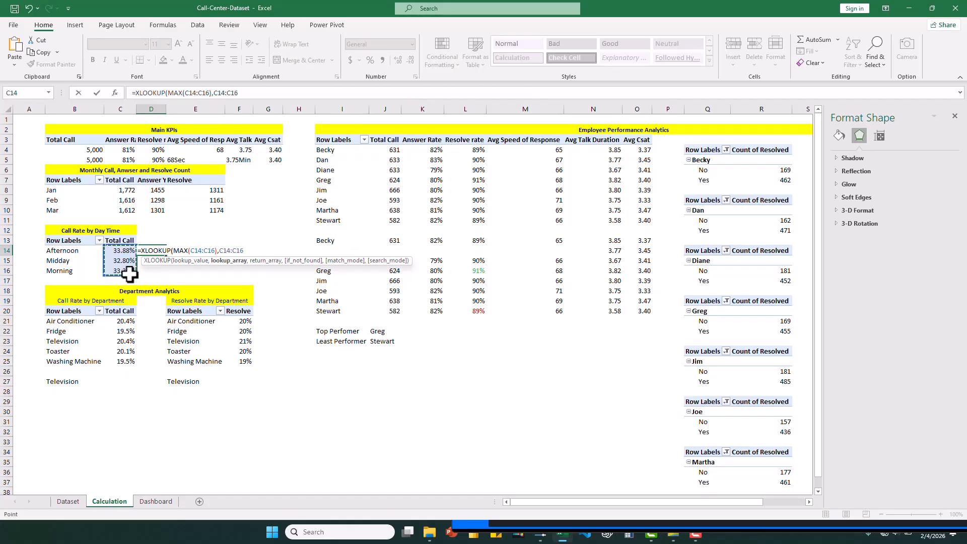
pyautogui.write(',')
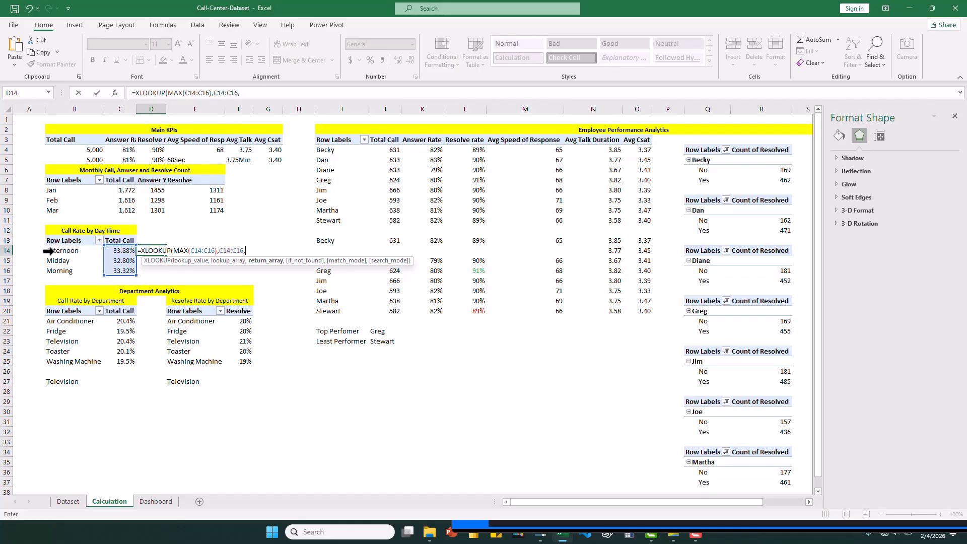
pyautogui.moveTo(49, 251); pyautogui.dragTo(58, 272)
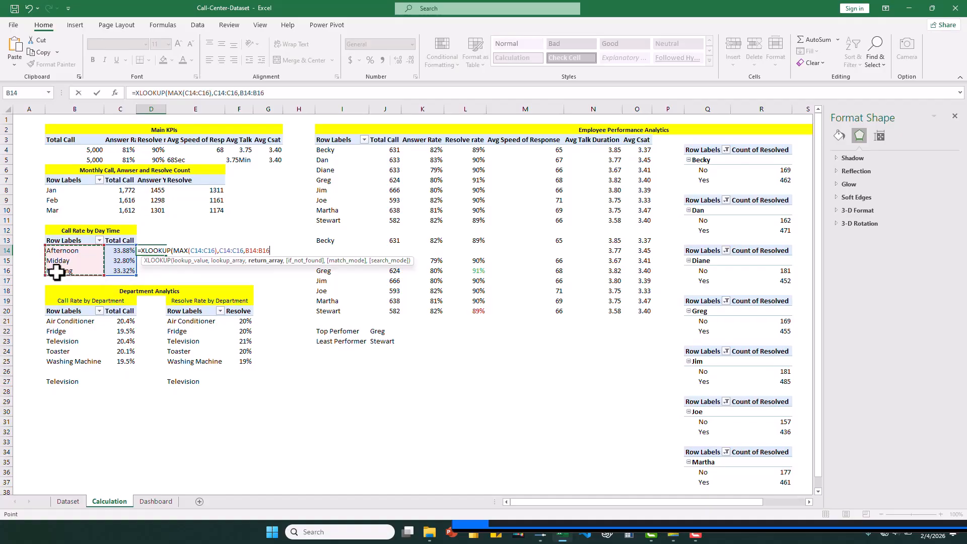
pyautogui.write(', 0')
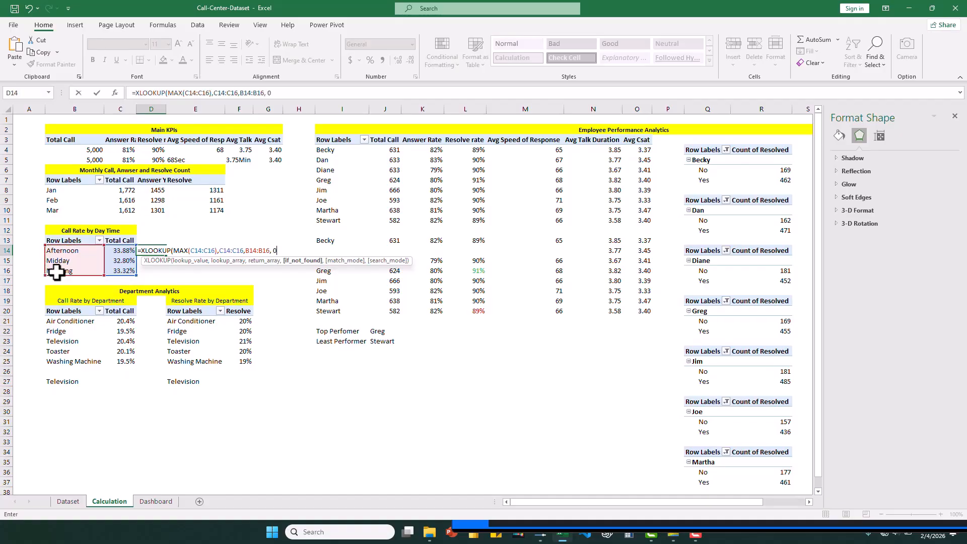
pyautogui.write(', 0, ')
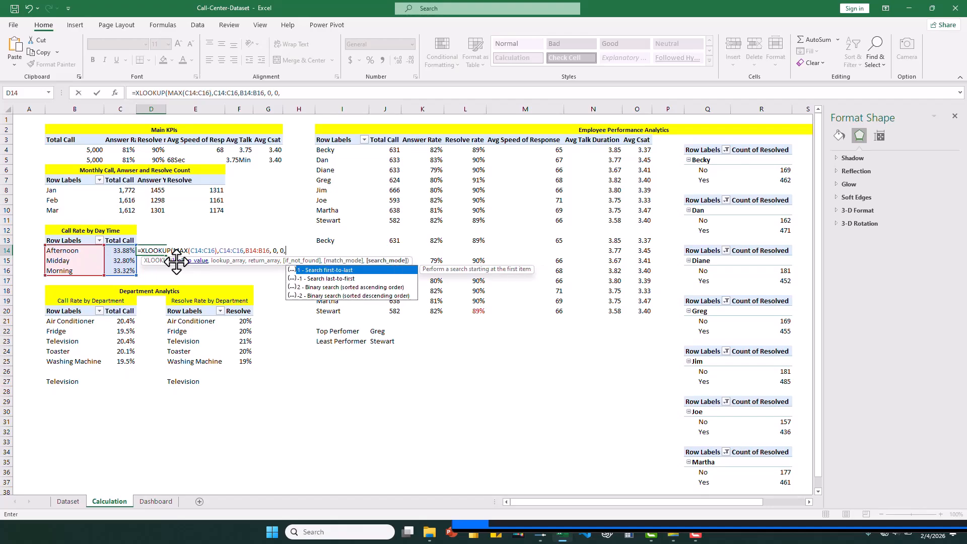
pyautogui.write('1')
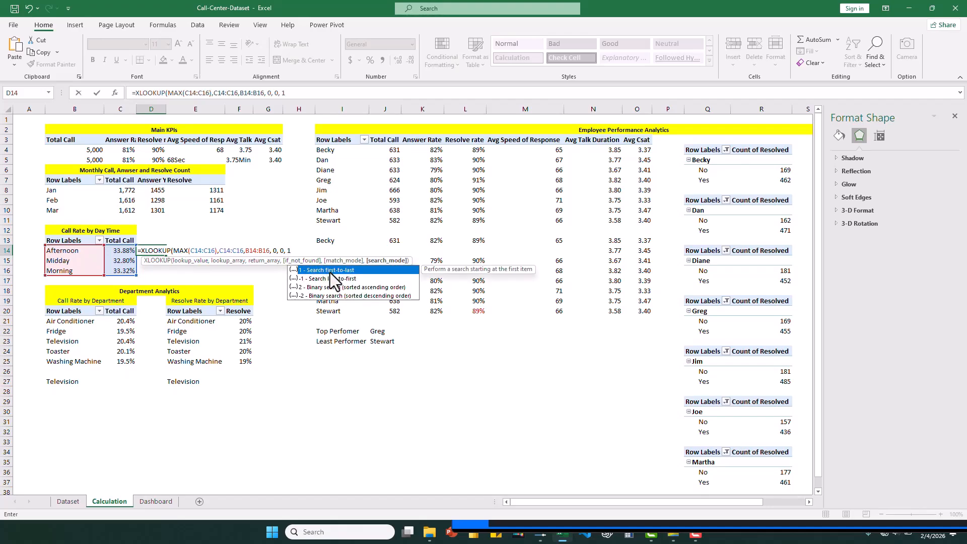
pyautogui.click(291, 247)
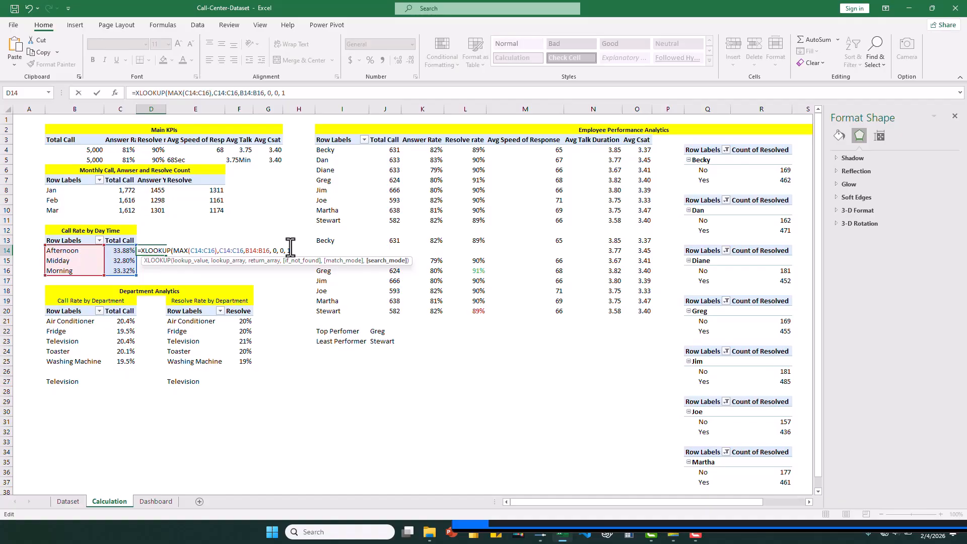
pyautogui.write(')')
pyautogui.press('Return')
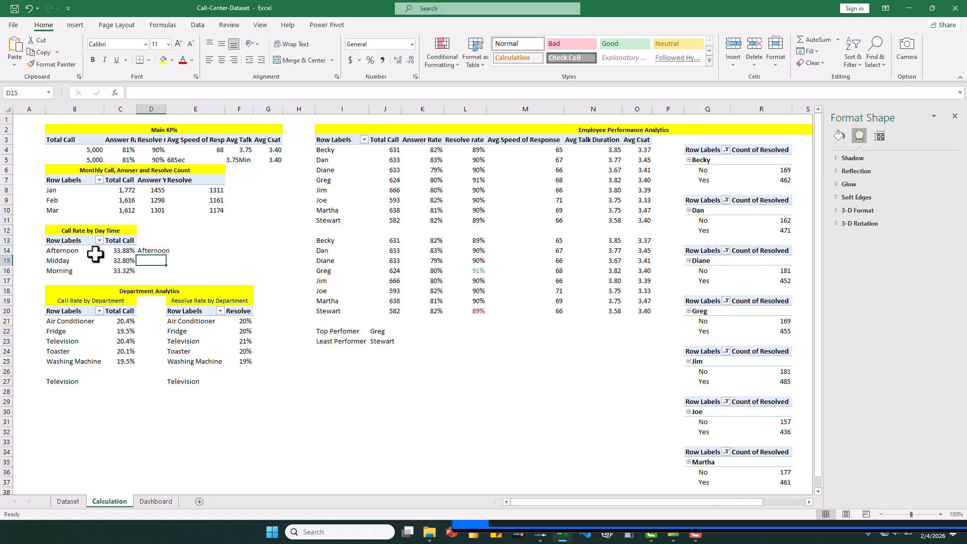
# Link the label in the dashboard's Call Rate Day Time ring to cell D14 of the Calculation sheet
pyautogui.click(156, 502)
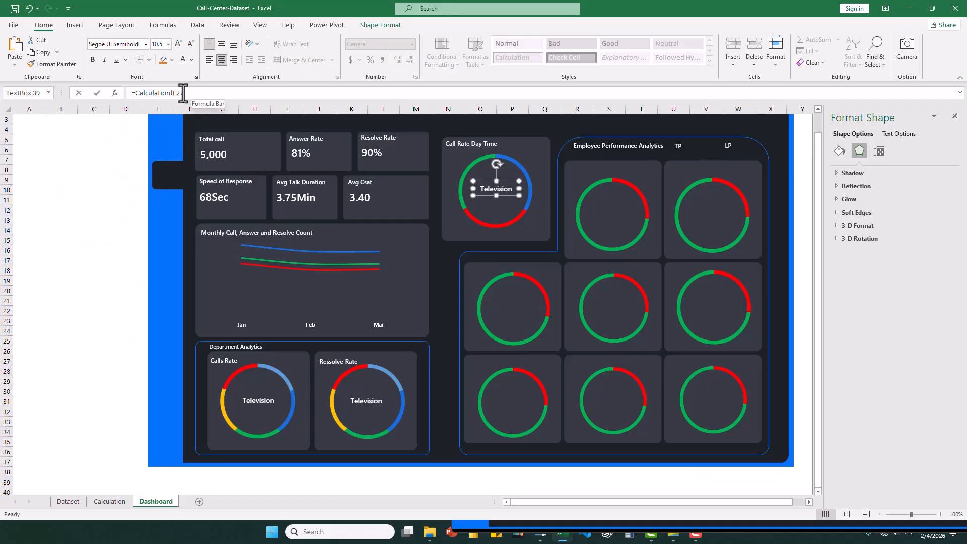
pyautogui.moveTo(186, 92); pyautogui.dragTo(134, 98)
pyautogui.press('BackSpace')
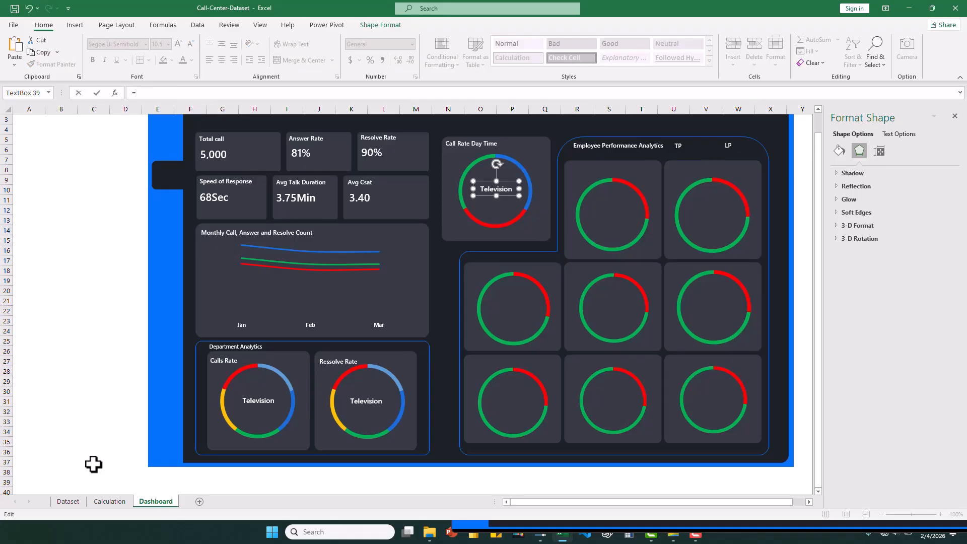
pyautogui.click(110, 501)
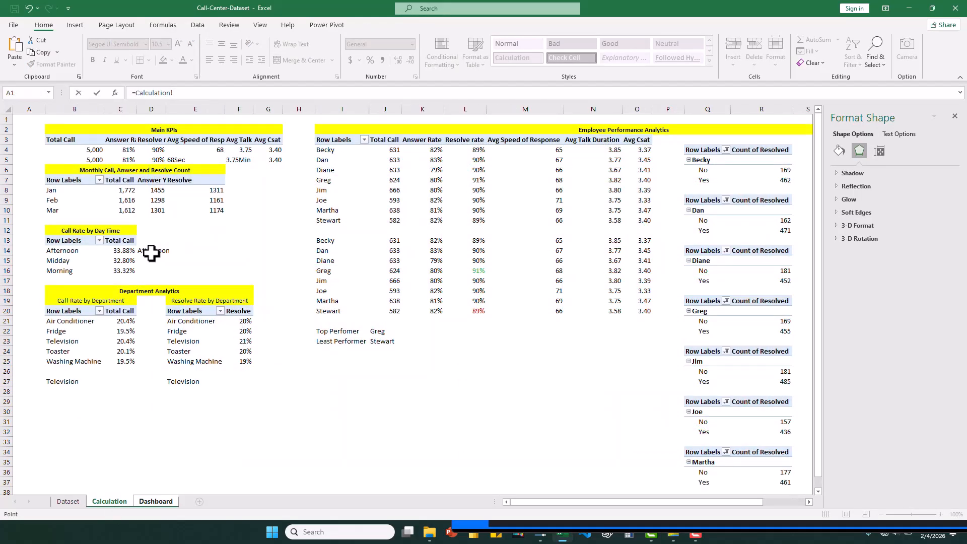
pyautogui.press('Return')
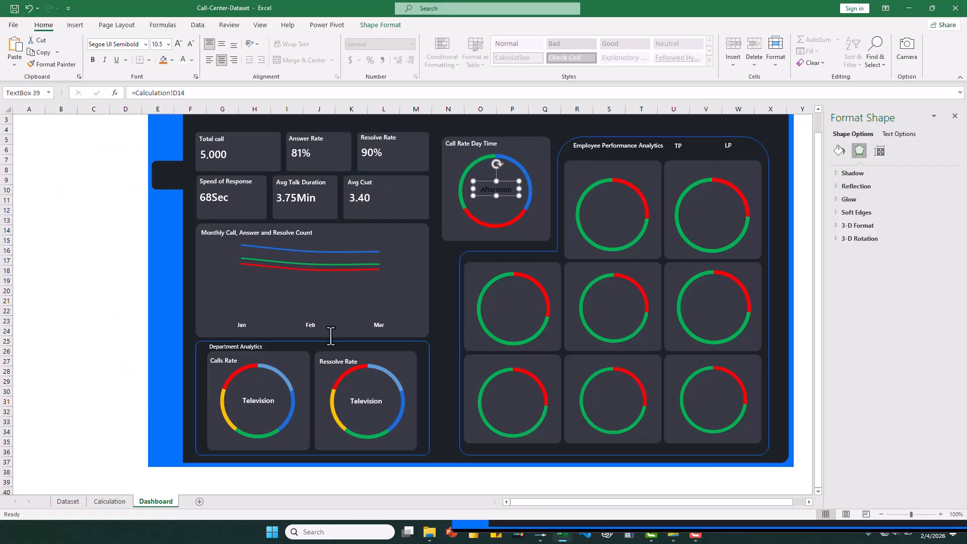
# Copy the formatting of the Calls Rate ring's Television label to the Afternoon label in the Call Rate Day Time ring
pyautogui.click(251, 403)
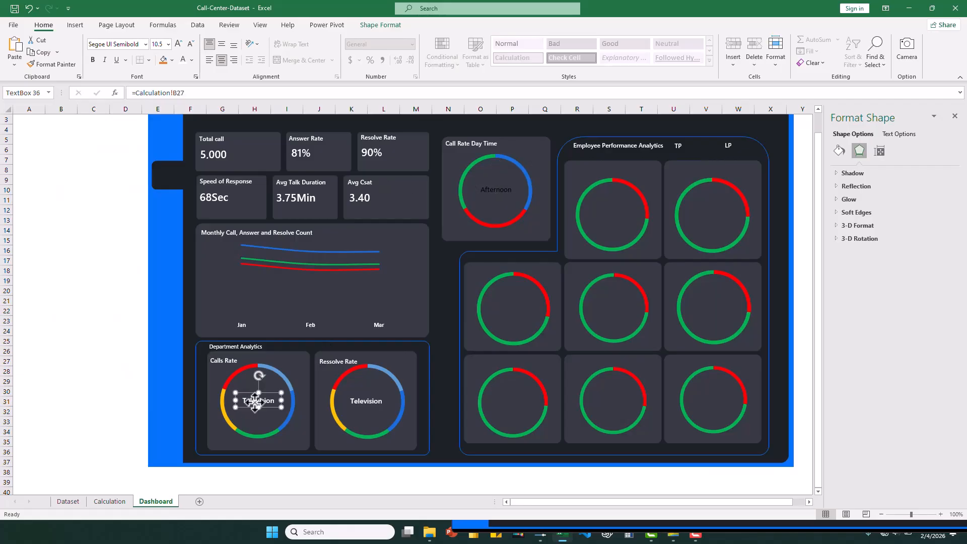
pyautogui.click(56, 65)
pyautogui.click(491, 189)
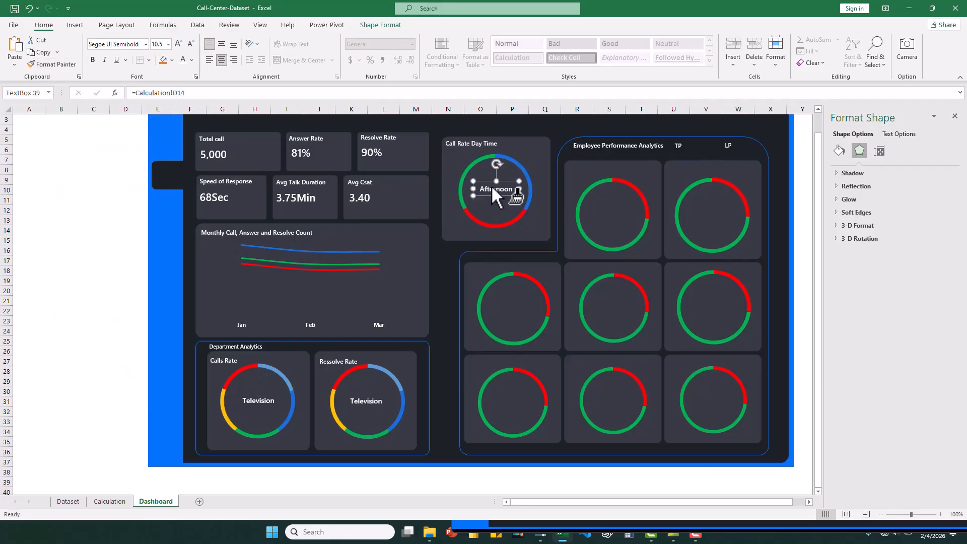
pyautogui.click(473, 245)
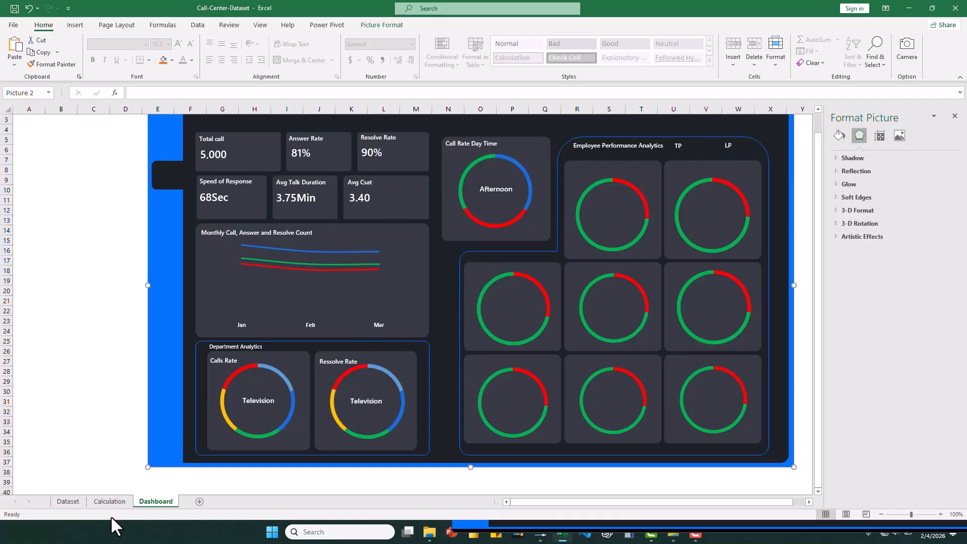
# Place a copy of the Afternoon label above the first employee ring, replace its text with the first employee's name and narrow its box
pyautogui.click(108, 501)
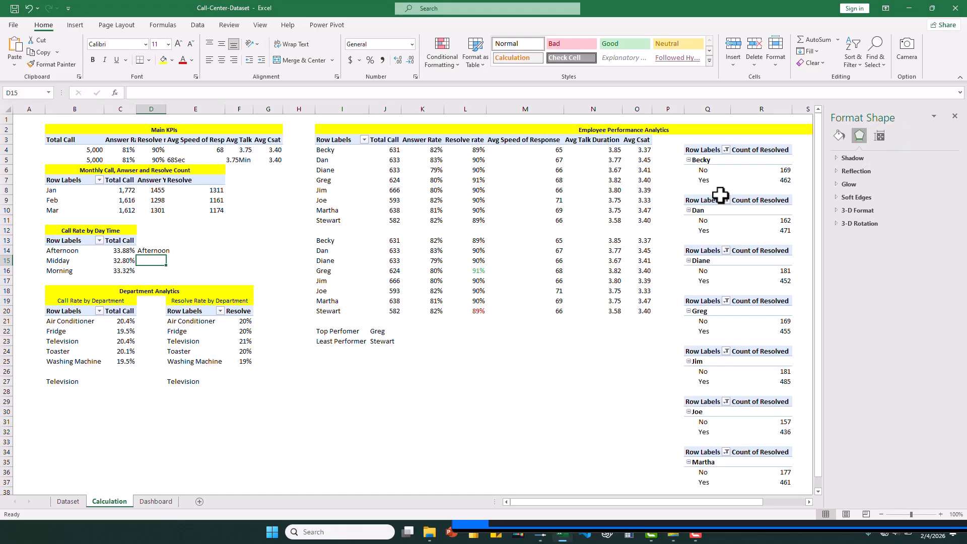
pyautogui.click(156, 501)
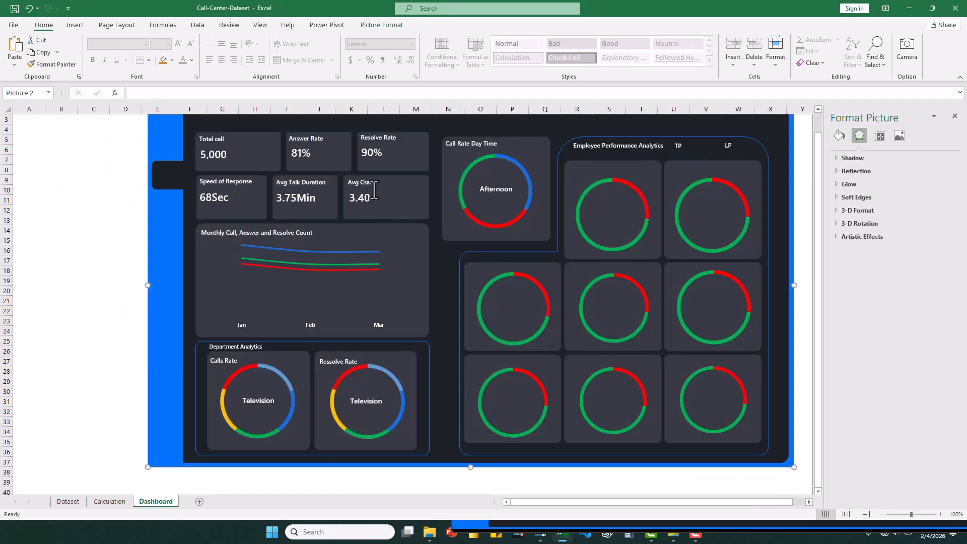
pyautogui.click(504, 190)
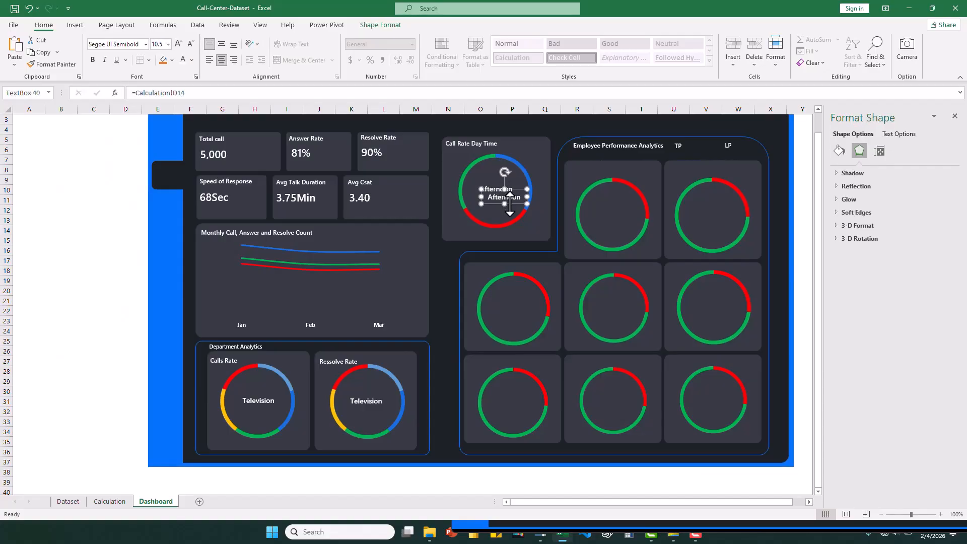
pyautogui.moveTo(504, 189); pyautogui.dragTo(594, 175)
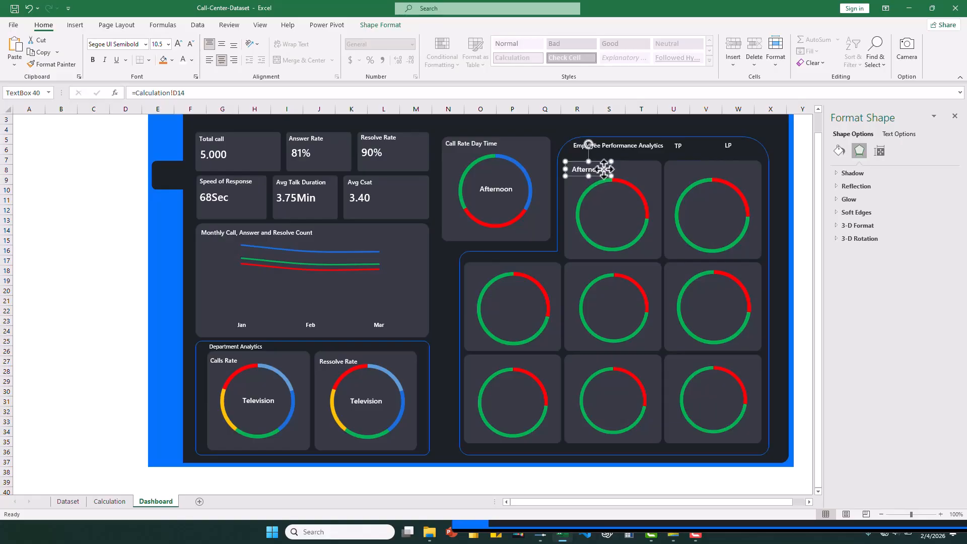
pyautogui.doubleClick(604, 169)
pyautogui.write('Becky')
pyautogui.moveTo(608, 176); pyautogui.dragTo(598, 175)
# Place copies of the name label on the second and third employee cards and enter those employees' names
pyautogui.moveTo(588, 173); pyautogui.dragTo(487, 275)
pyautogui.doubleClick(677, 169)
pyautogui.write('Dan')
pyautogui.doubleClick(475, 275)
pyautogui.write('Diane')
# Add name labels to the fourth and fifth employee cards with the matching employee names from the Calculation sheet
pyautogui.moveTo(488, 276); pyautogui.dragTo(587, 276)
pyautogui.doubleClick(580, 270)
pyautogui.write('Greg')
pyautogui.hotkey('ctrl', 'd')
pyautogui.click(113, 501)
pyautogui.click(155, 501)
pyautogui.write('Jim')
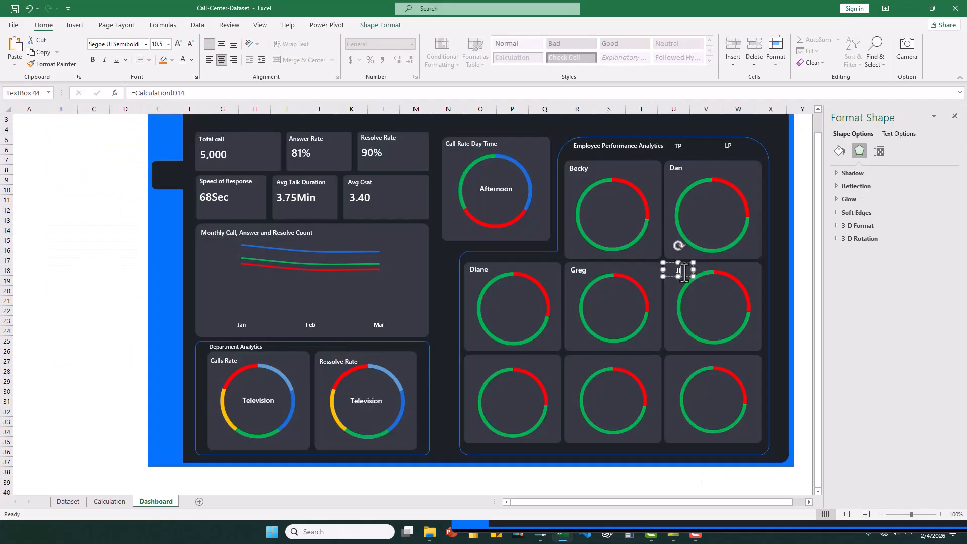
# Duplicate the name label onto the sixth and seventh employee cards and enter those employees' names
pyautogui.hotkey('ctrl', 'd')
pyautogui.moveTo(783, 275); pyautogui.dragTo(479, 370)
pyautogui.write('Joe')
pyautogui.moveTo(275, 463); pyautogui.dragTo(583, 368)
pyautogui.doubleClick(577, 364)
pyautogui.write('martha')
# Duplicate the name label onto the eighth employee card and enter the last employee's name
pyautogui.hotkey('ctrl', 'd')
pyautogui.doubleClick(680, 362)
pyautogui.write('Stewart')
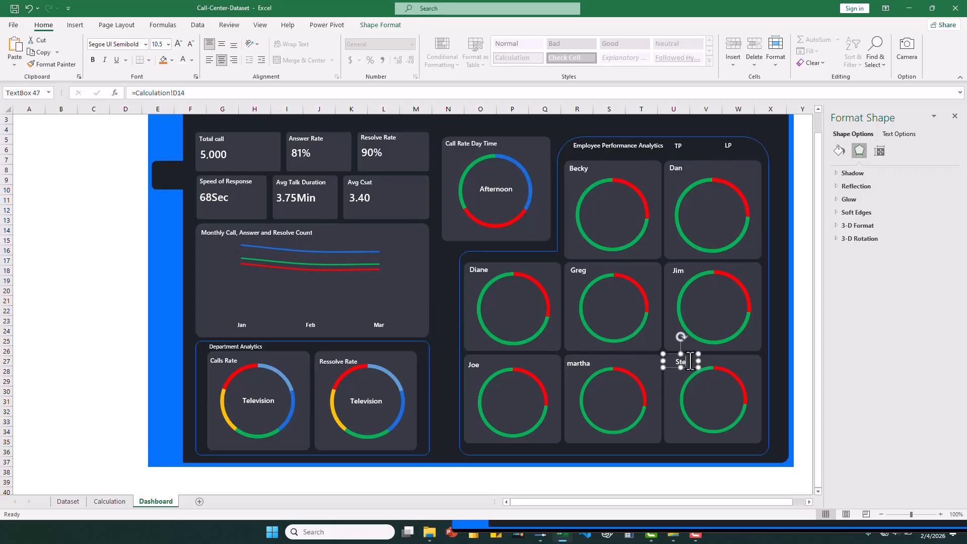
pyautogui.click(777, 350)
pyautogui.scroll(1, 778, 349)
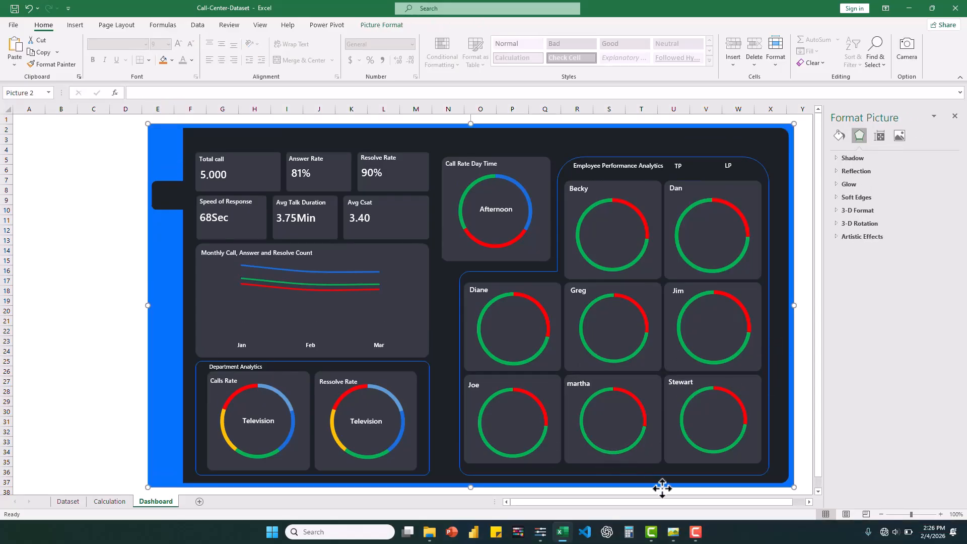
# Using the reference image, copy the Resolve Rate label into the first employee's ring, set its font size to 8 and change its text to "call"
pyautogui.moveTo(671, 529)
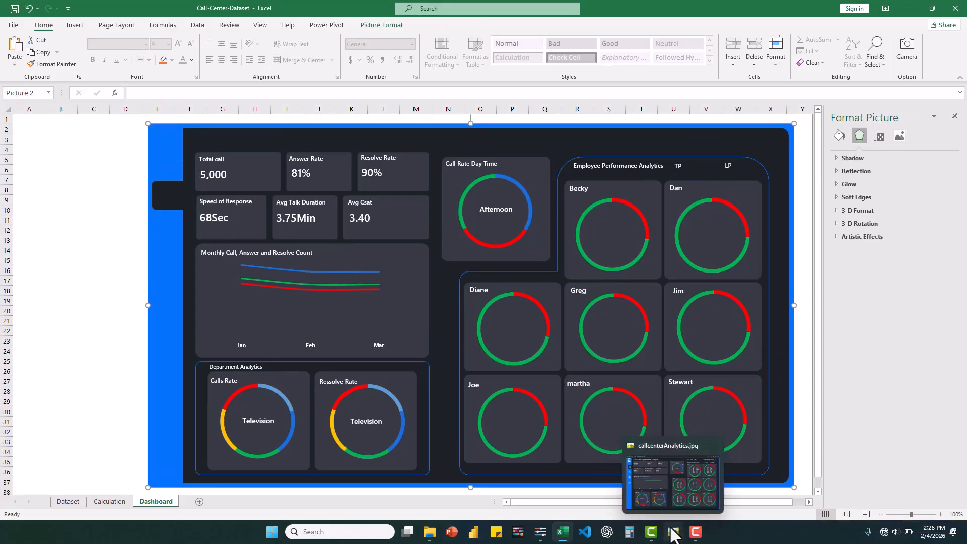
pyautogui.click(662, 476)
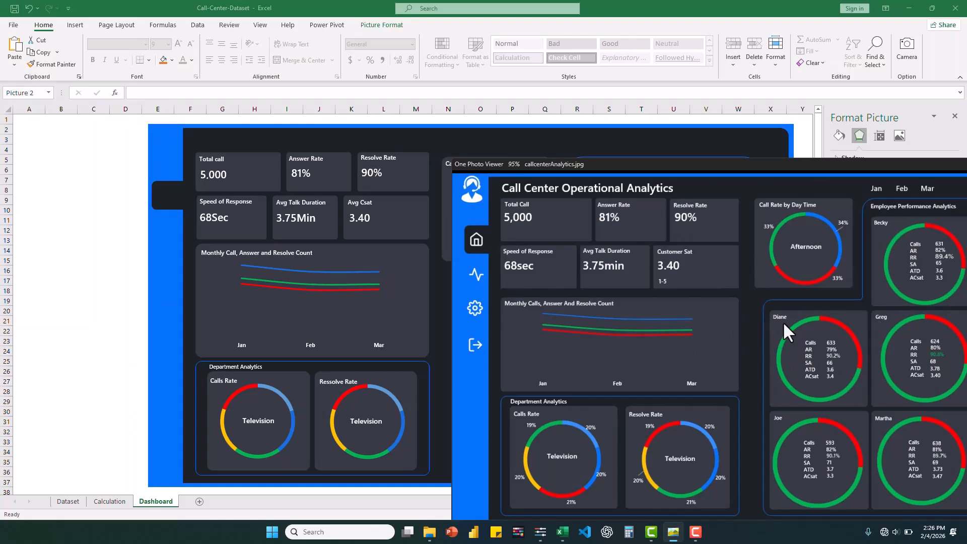
pyautogui.moveTo(715, 165); pyautogui.dragTo(732, 382)
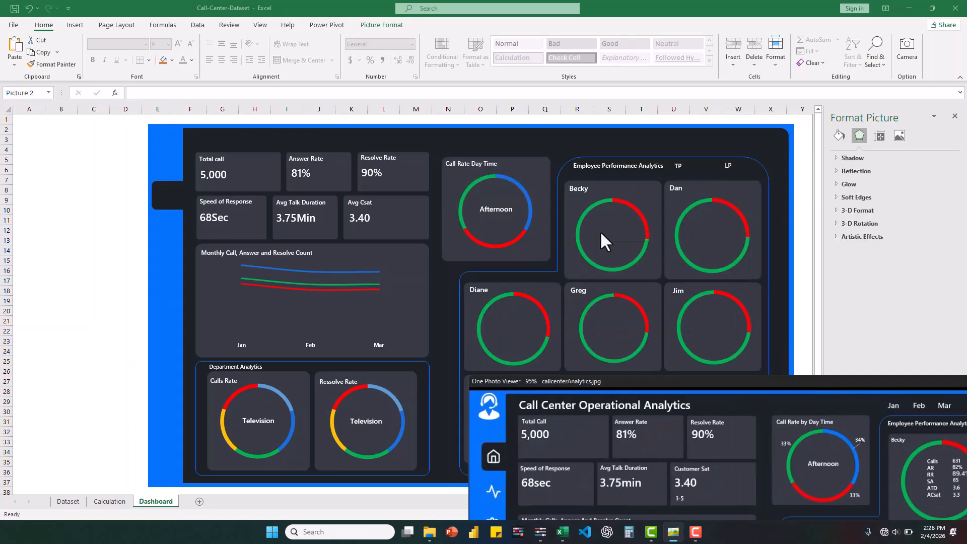
pyautogui.click(581, 188)
pyautogui.press('Escape')
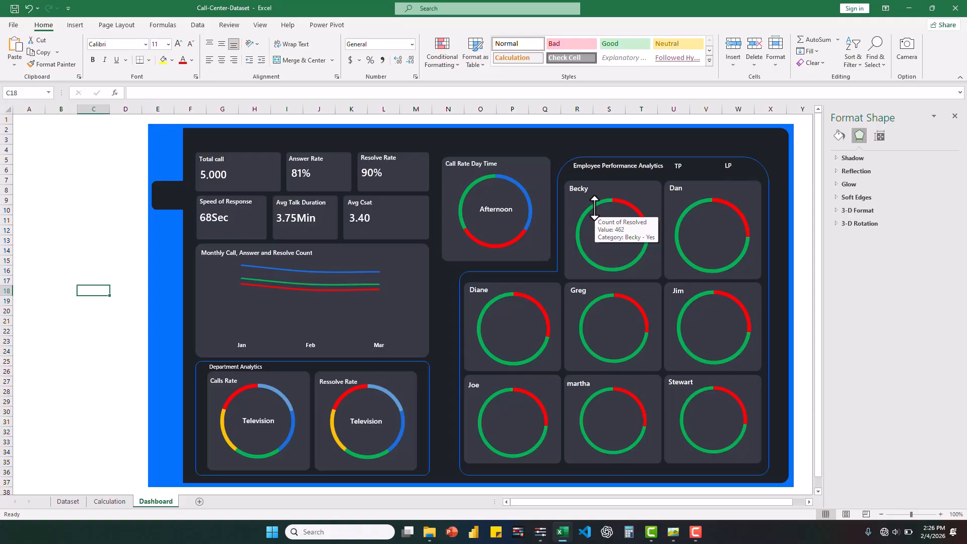
pyautogui.click(383, 158)
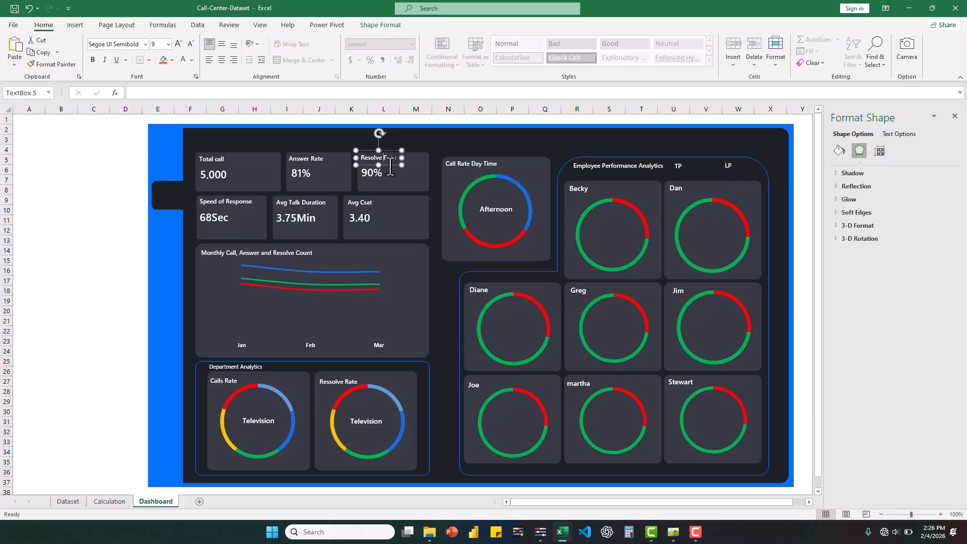
pyautogui.moveTo(390, 165); pyautogui.dragTo(625, 225)
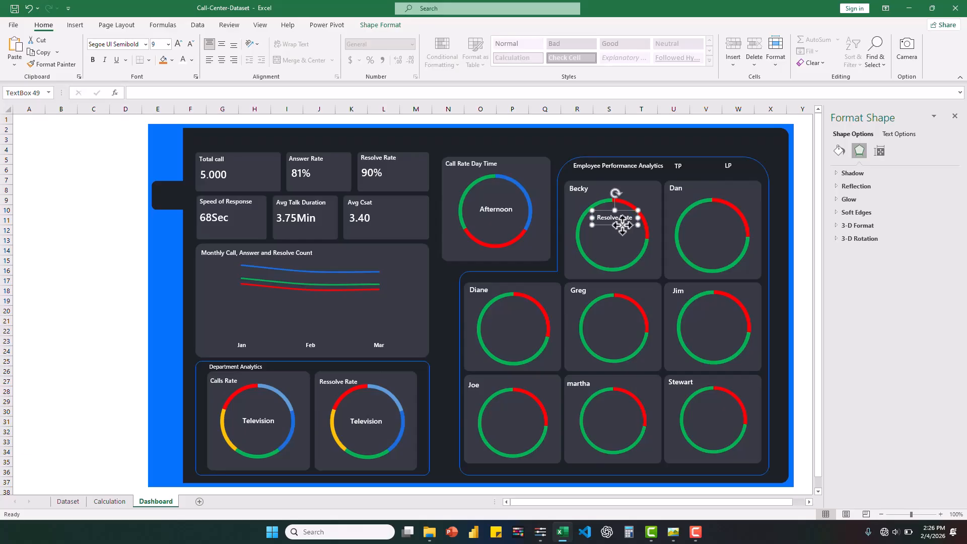
pyautogui.click(190, 44)
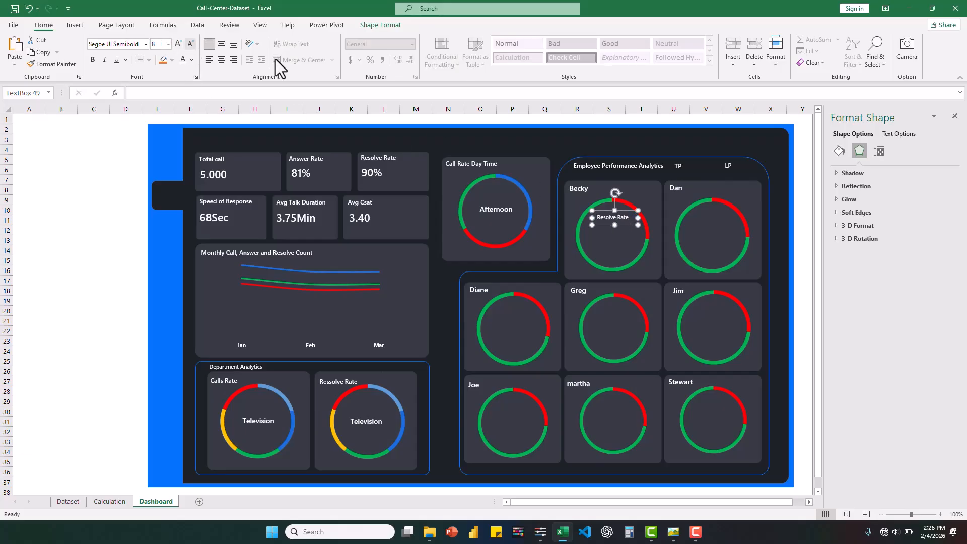
pyautogui.tripleClick(628, 220)
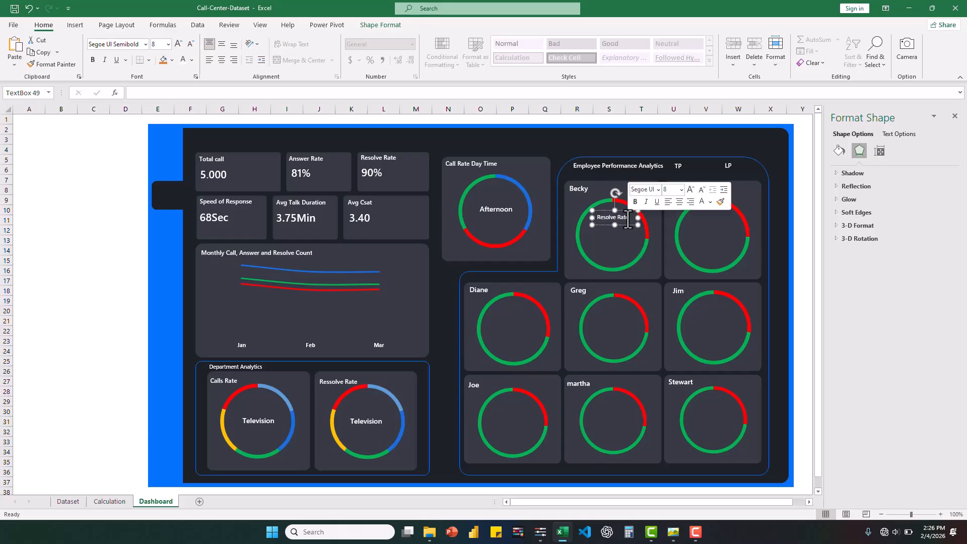
pyautogui.write('call')
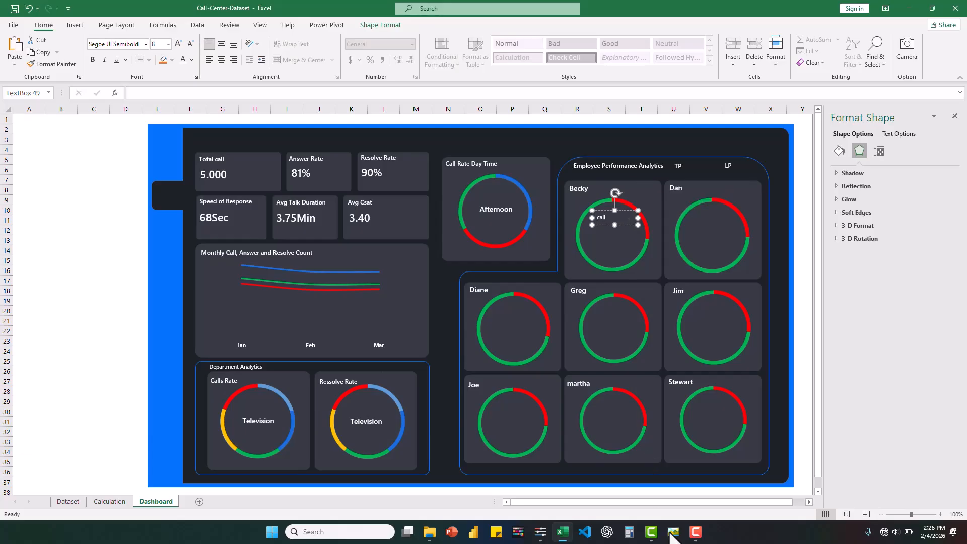
# Add the lines AR, RR, SR and ATD below "call" in the first employee's ring, following the reference image, and resize the text box to fit
pyautogui.moveTo(673, 532)
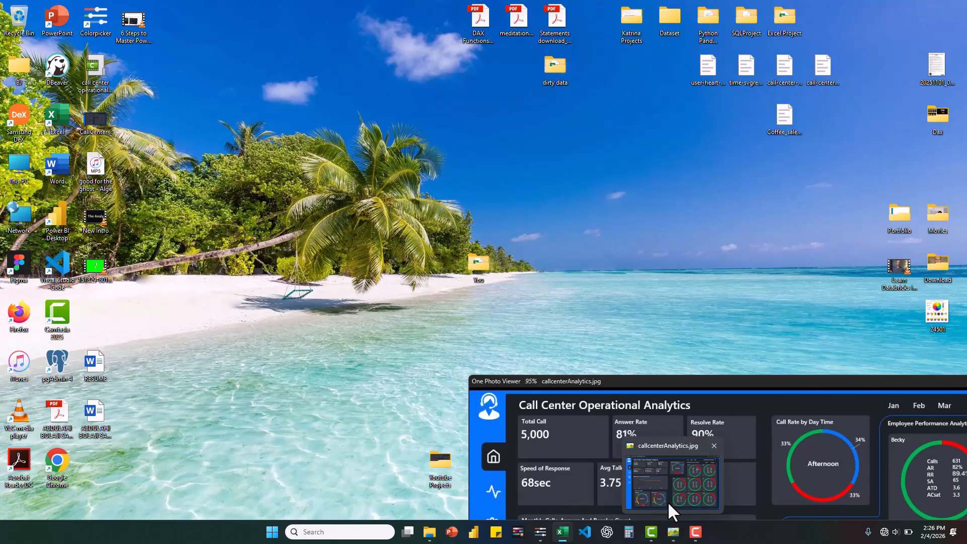
pyautogui.click(667, 501)
pyautogui.moveTo(697, 380); pyautogui.dragTo(530, 309)
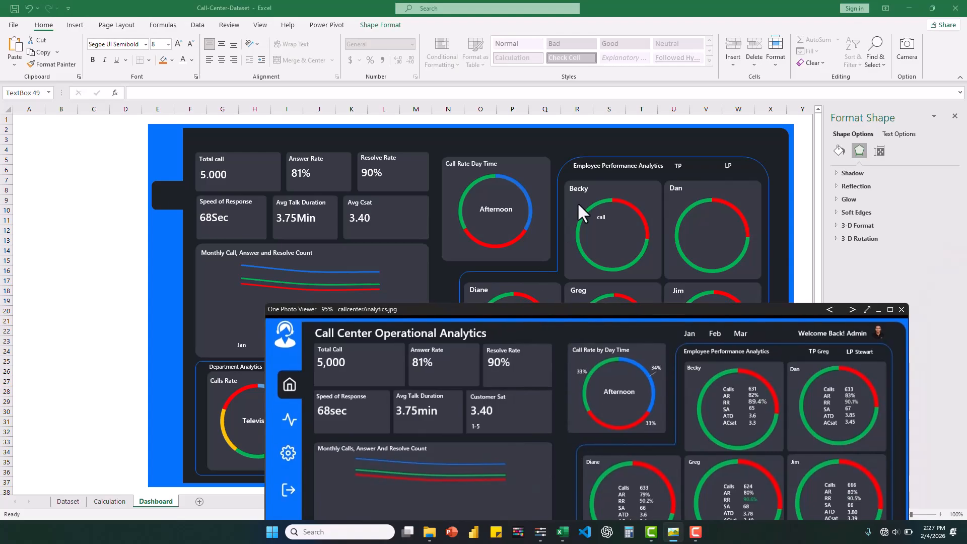
pyautogui.click(603, 220)
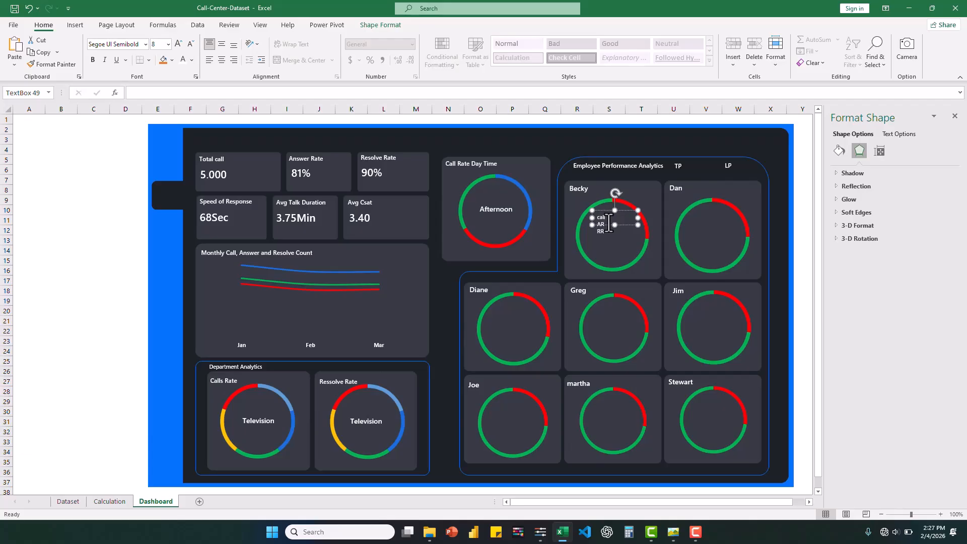
pyautogui.moveTo(673, 526)
pyautogui.moveTo(671, 494)
pyautogui.moveTo(614, 225)
pyautogui.mouseDown()
pyautogui.moveTo(612, 258)
pyautogui.moveTo(618, 235)
pyautogui.mouseUp()
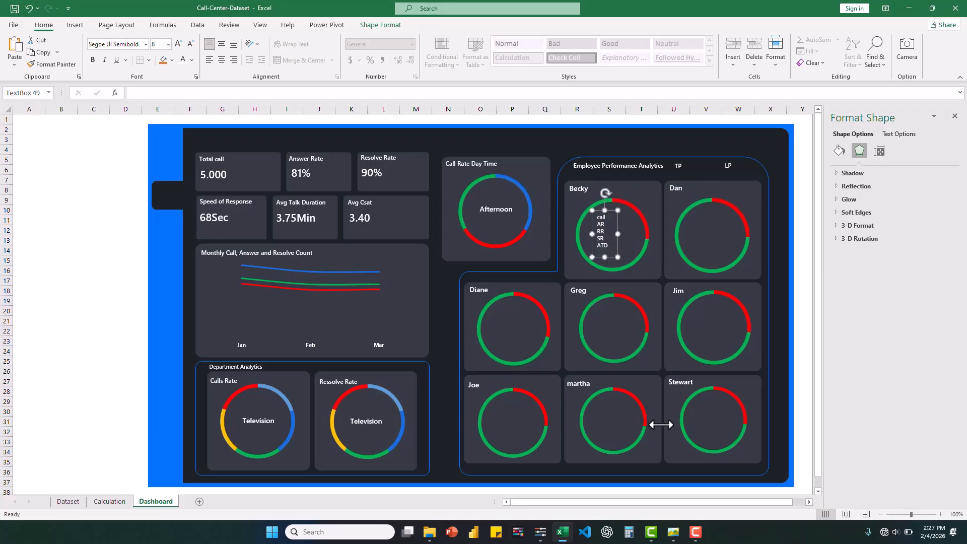
# Following the reference image, add an ACsat line to the first employee's metric labels and capitalize "Call"
pyautogui.click(673, 534)
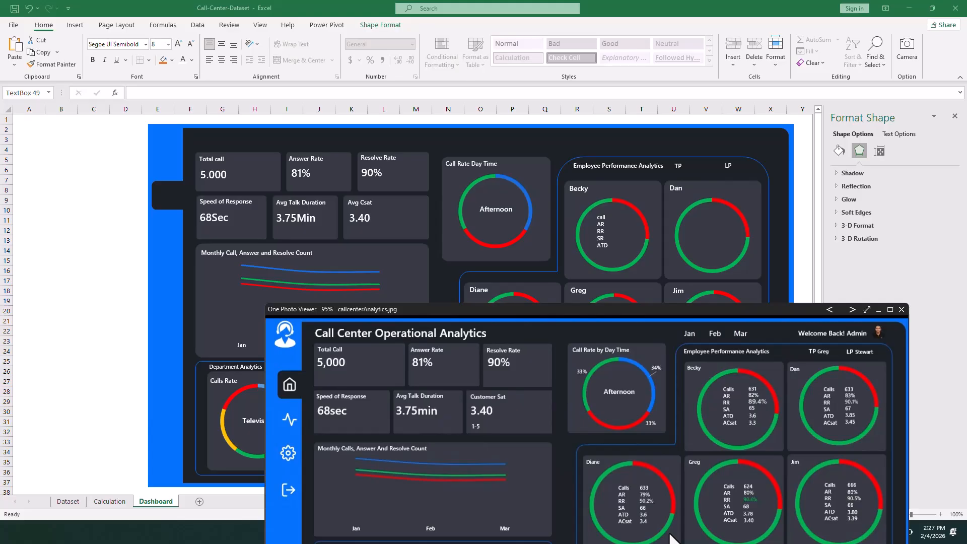
pyautogui.click(878, 309)
pyautogui.click(602, 233)
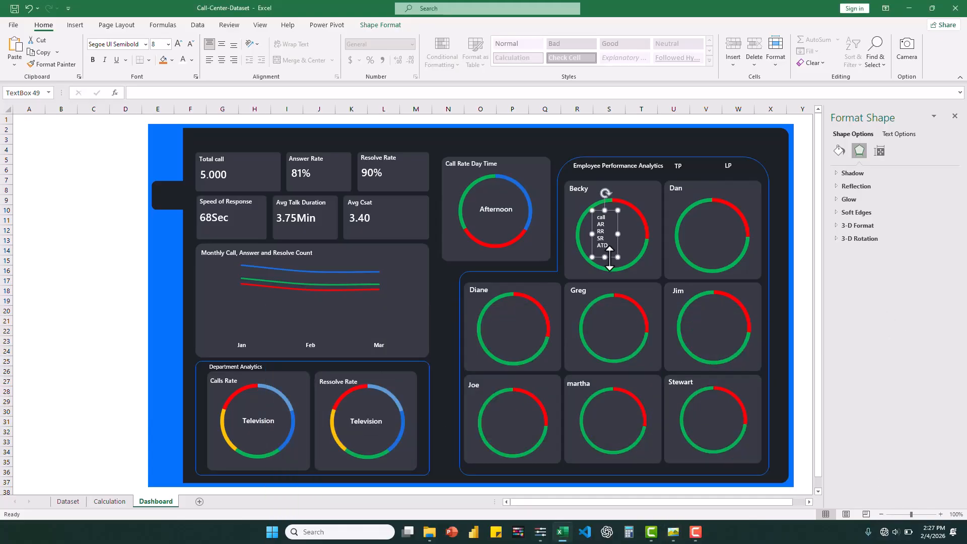
pyautogui.moveTo(611, 257); pyautogui.dragTo(611, 259)
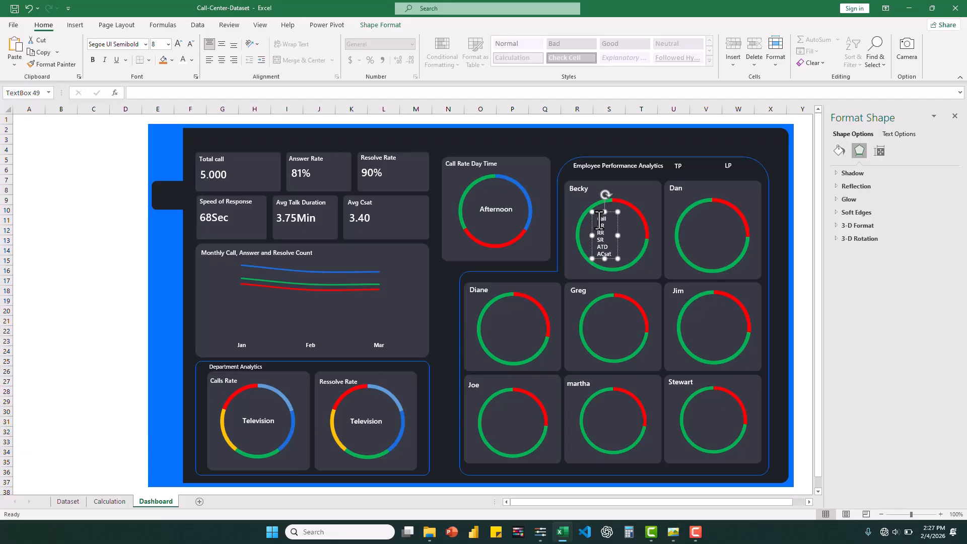
pyautogui.click(625, 232)
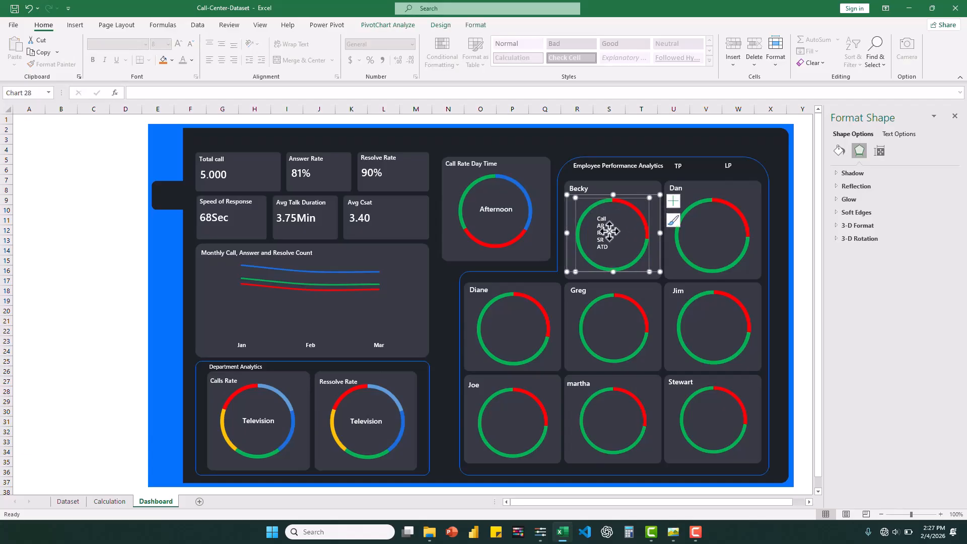
pyautogui.click(601, 241)
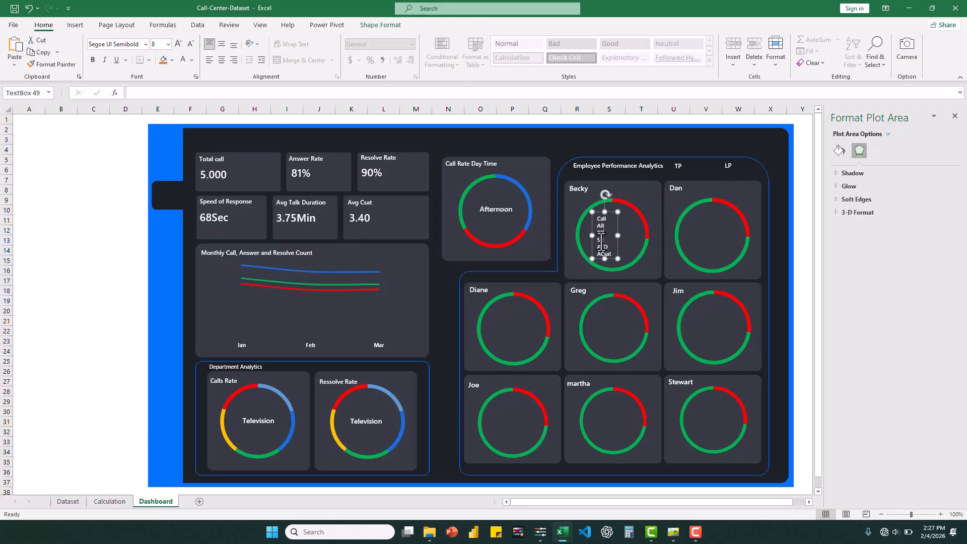
# Duplicate the metric labels onto the second employee card and re-enter the ACsat line in the first card's labels
pyautogui.click(612, 258)
pyautogui.hotkey('ctrl', 'd')
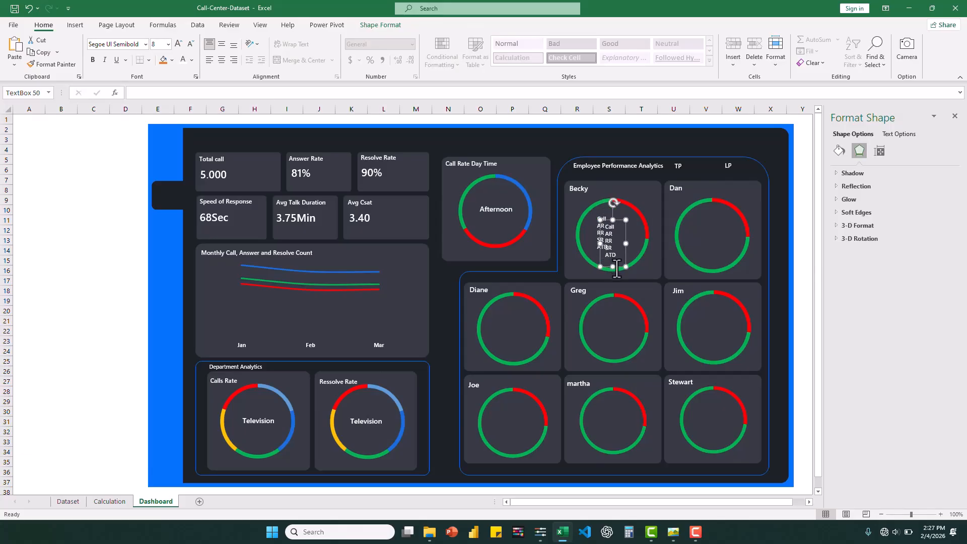
pyautogui.moveTo(612, 259); pyautogui.dragTo(705, 263)
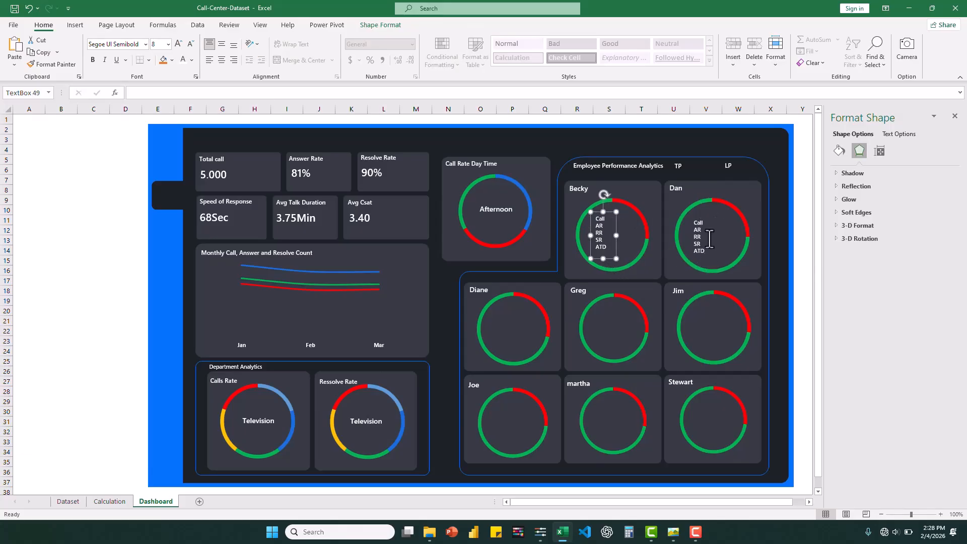
pyautogui.click(606, 247)
pyautogui.press('Return')
pyautogui.write('ACsat')
# Duplicate the completed metric labels into the rings of the remaining six employee cards
pyautogui.hotkey('ctrl', 'd')
pyautogui.moveTo(608, 258); pyautogui.dragTo(740, 446)
pyautogui.hotkey('ctrl', 'd')
pyautogui.click(505, 443)
pyautogui.click(505, 443)
pyautogui.hotkey('ctrl', 'd')
pyautogui.click(630, 448)
pyautogui.click(606, 439)
pyautogui.hotkey('ctrl', 'd')
# Add an ACsat line to the metric labels on the second employee card
pyautogui.click(704, 251)
pyautogui.press('Return')
pyautogui.write('ACsat')
# Correct the misspelled "Ressolve Rate" label in Department Analytics to "Resolve Rate" and reposition the ring chart within its card
pyautogui.click(329, 382)
pyautogui.press('BackSpace')
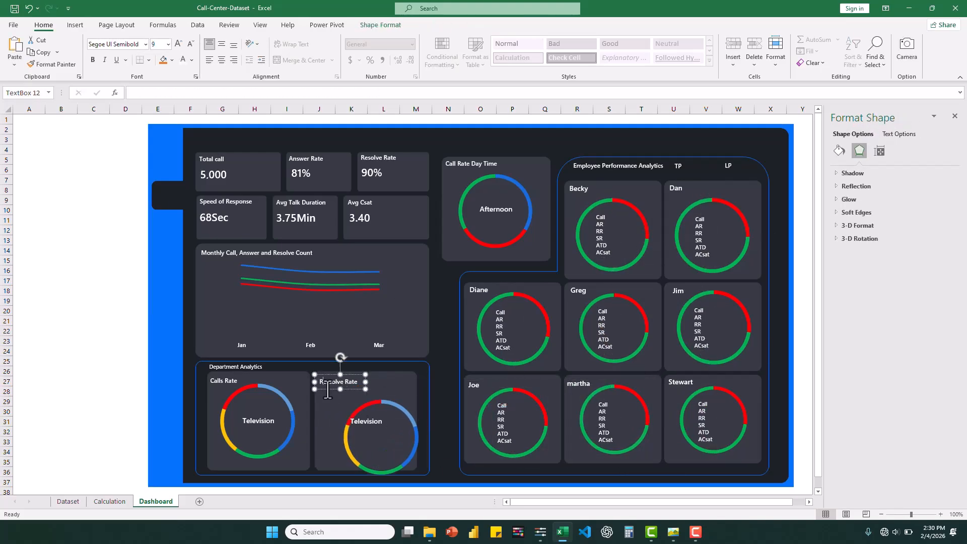
pyautogui.moveTo(373, 391); pyautogui.dragTo(361, 377)
pyautogui.click(439, 419)
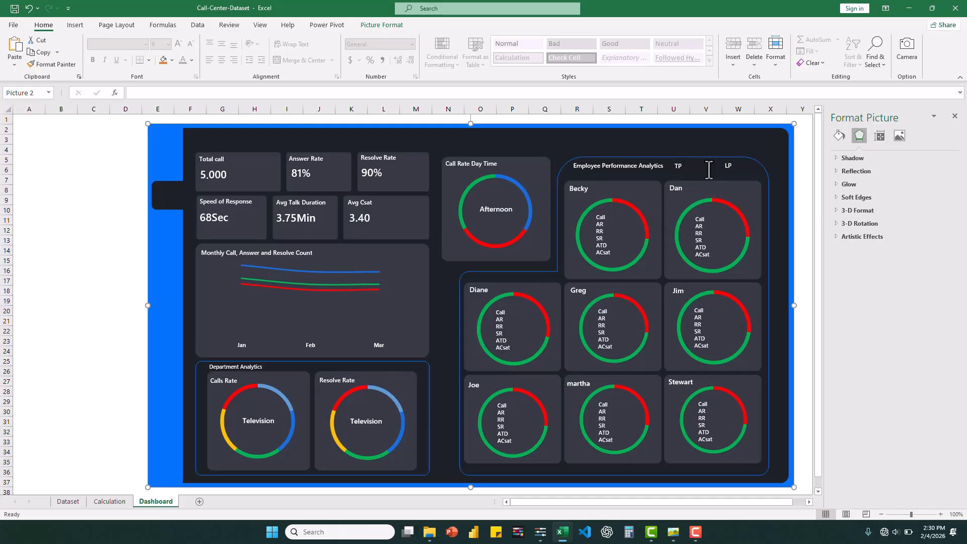
# Shift the LP label slightly, then place a copy of the Resolve Rate label beside TP and clear its text
pyautogui.click(728, 166)
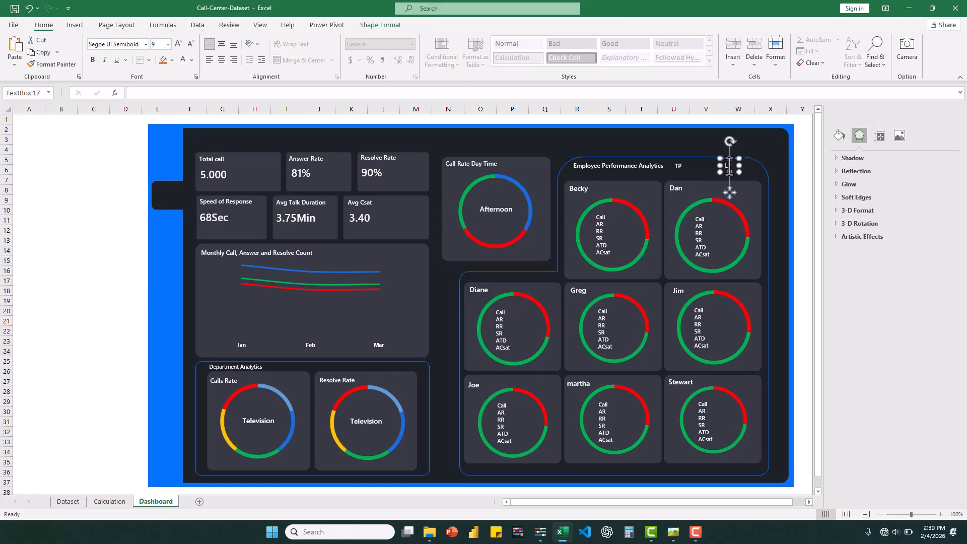
pyautogui.moveTo(731, 173); pyautogui.dragTo(729, 172)
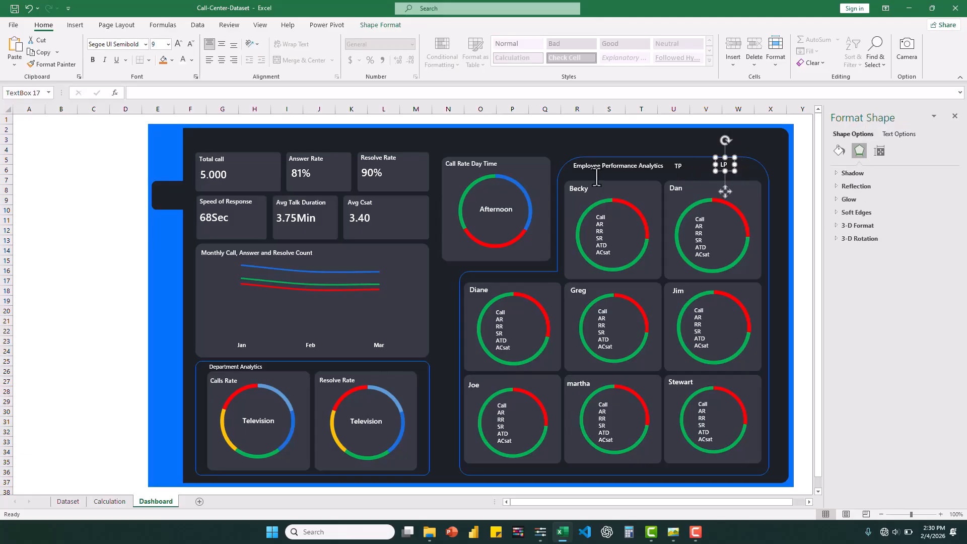
pyautogui.click(390, 160)
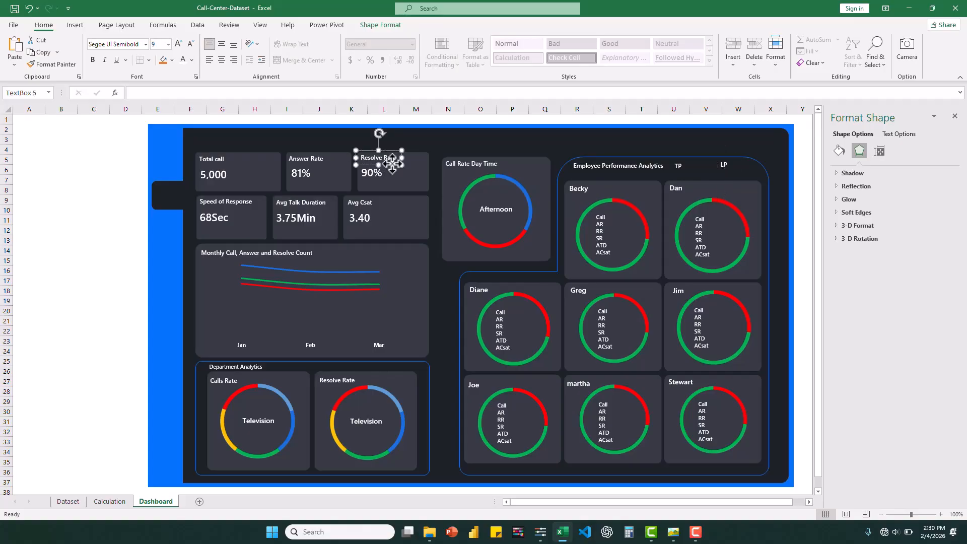
pyautogui.keyDown('ctrl'); pyautogui.moveTo(392, 163); pyautogui.dragTo(717, 174); pyautogui.keyUp('ctrl')
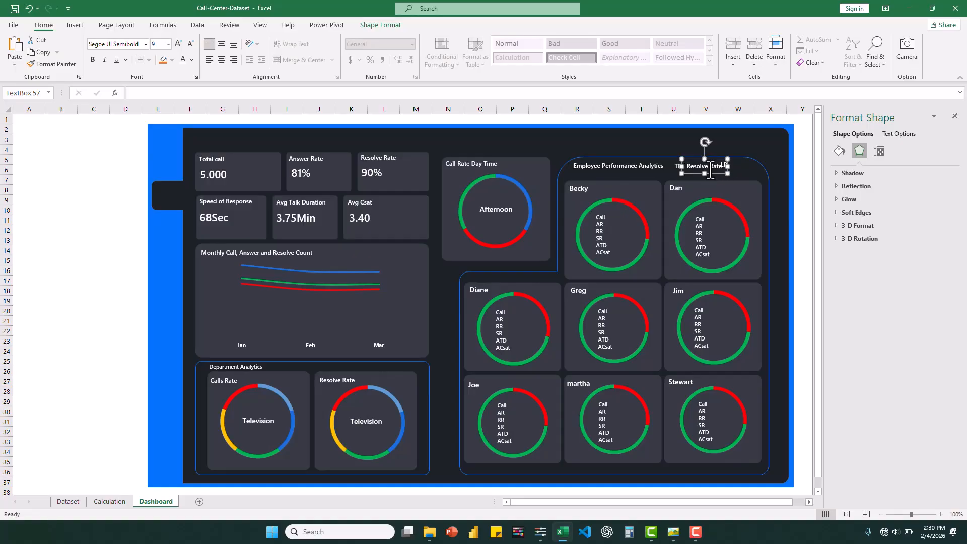
pyautogui.tripleClick(709, 169)
pyautogui.press('Delete')
# Link the empty text box beside TP to the top performer cell with the formula =Calculation!J22
pyautogui.click(193, 92)
pyautogui.write('=')
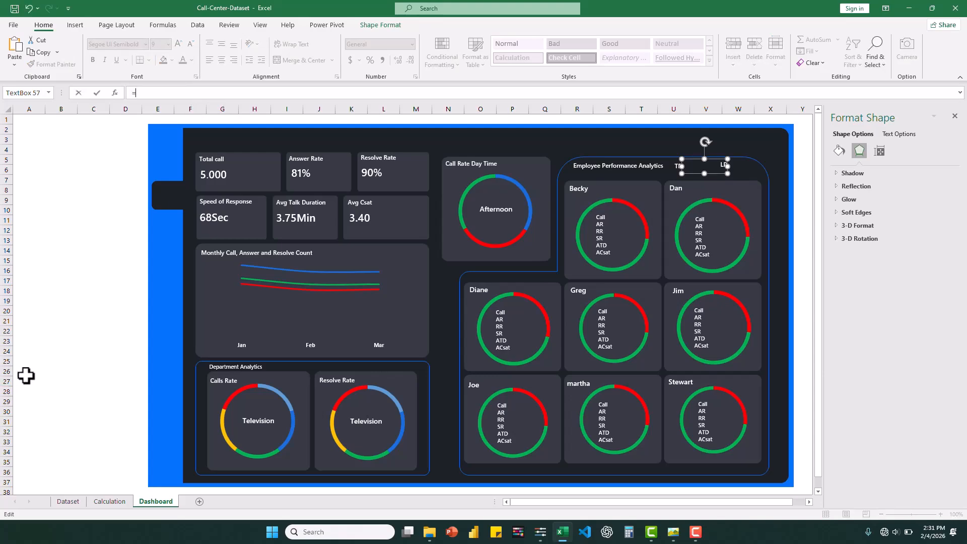
pyautogui.click(109, 502)
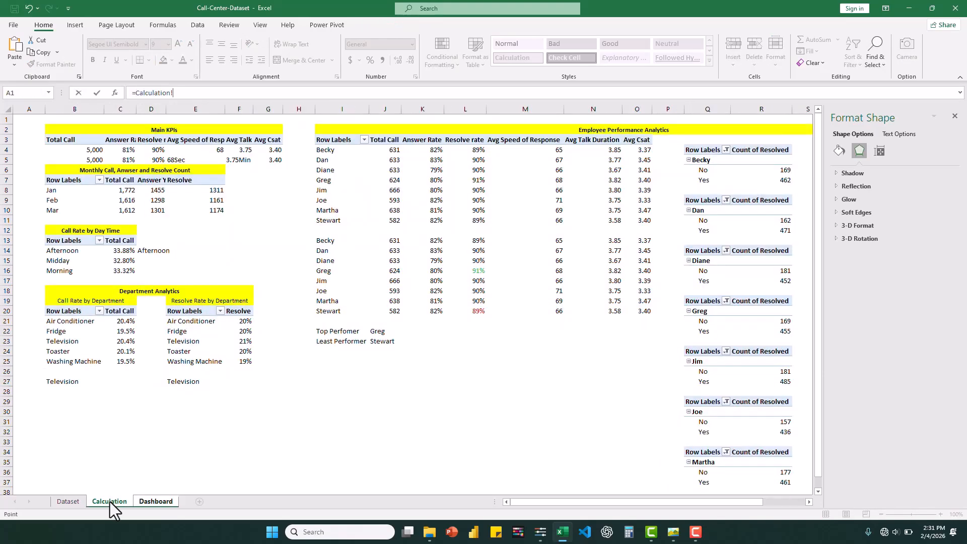
pyautogui.click(376, 333)
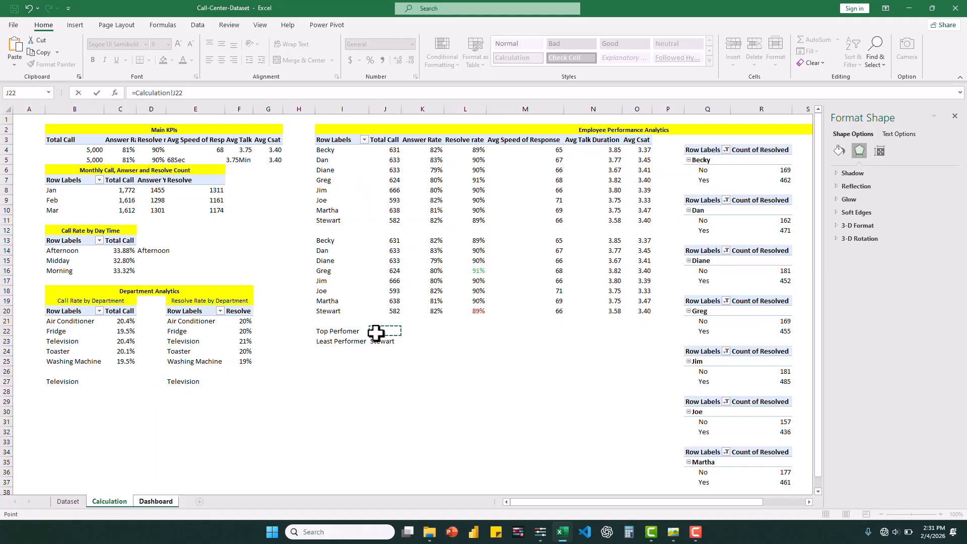
pyautogui.press('Return')
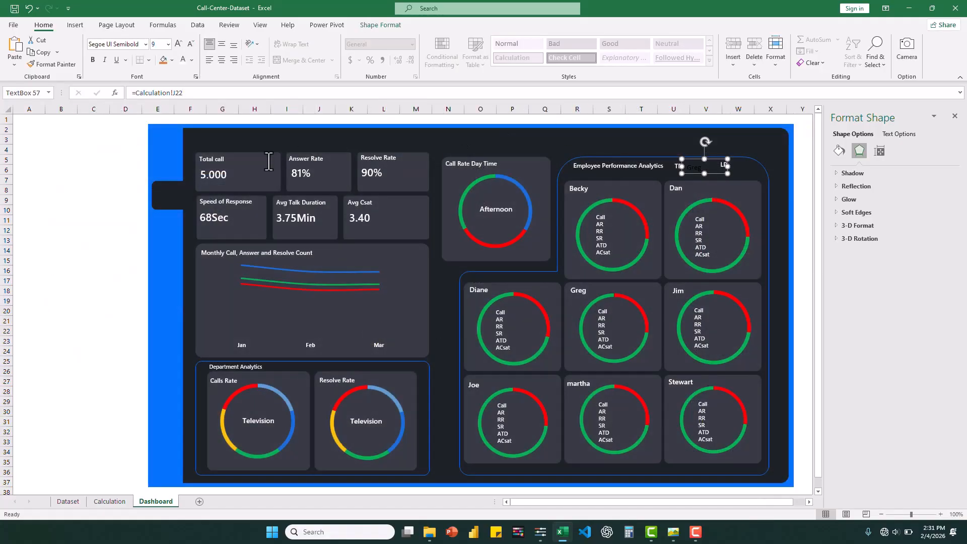
# Copy the Resolve Rate label's formatting onto the linked top performer name with Format Painter
pyautogui.click(377, 159)
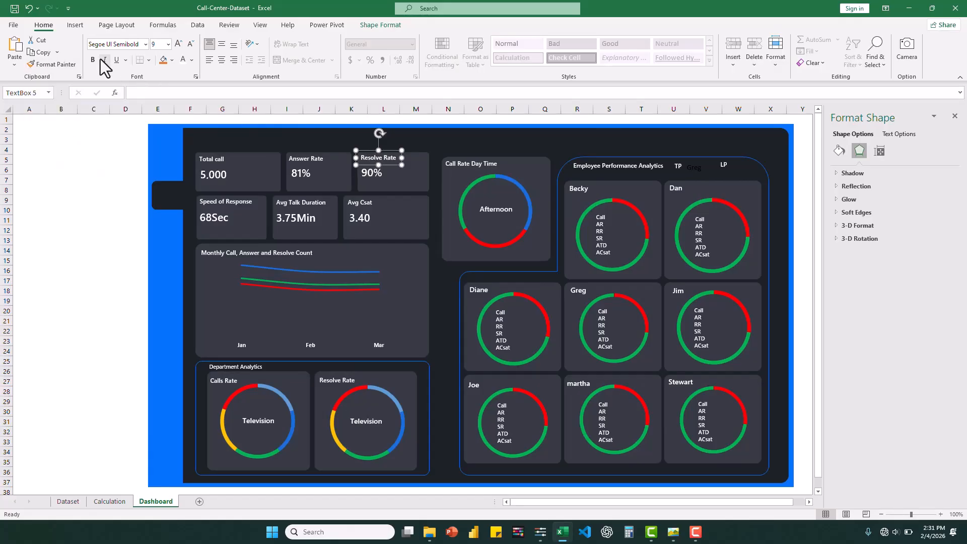
pyautogui.click(70, 65)
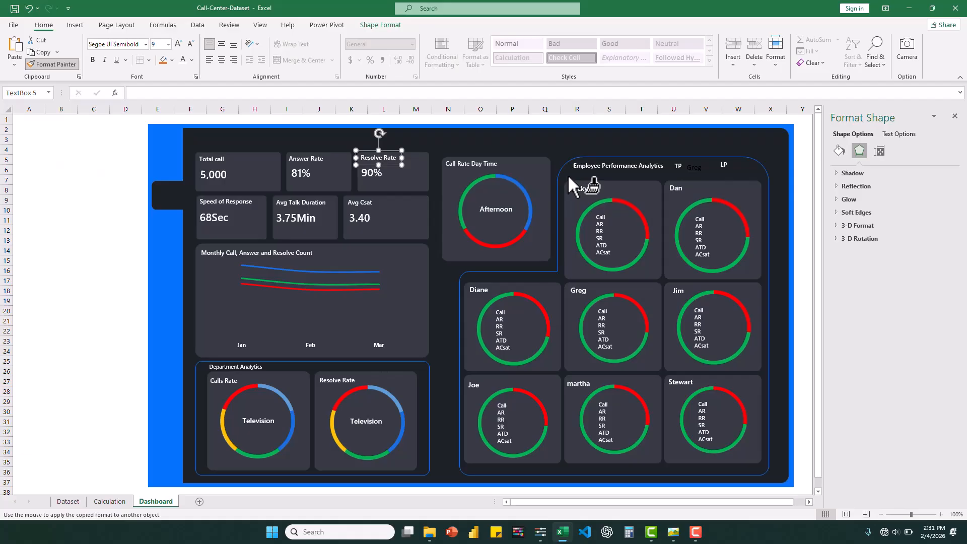
pyautogui.click(693, 168)
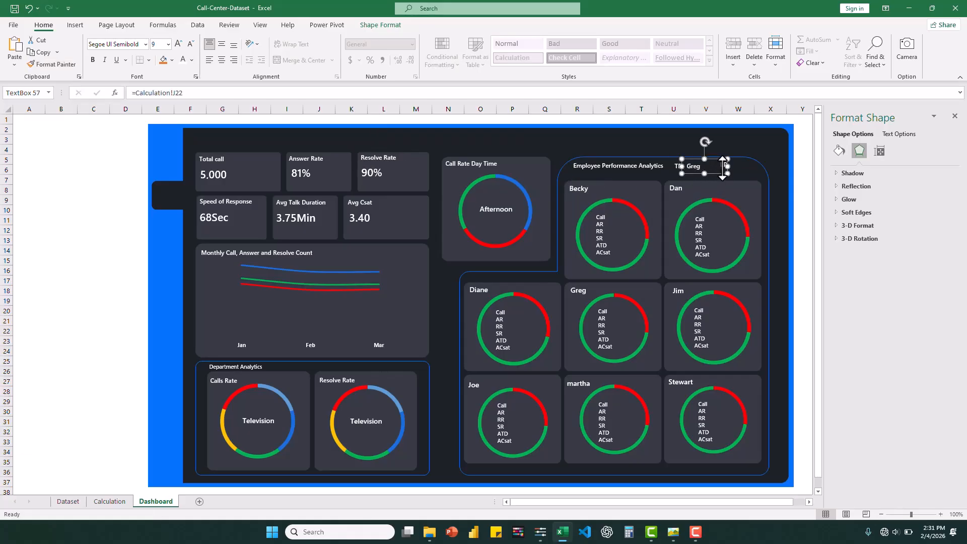
# Fit the linked top performer name next to TP, duplicate it next to the LP label and select the copy
pyautogui.moveTo(722, 166); pyautogui.dragTo(743, 174)
pyautogui.hotkey('ctrl', 'd')
pyautogui.click(727, 191)
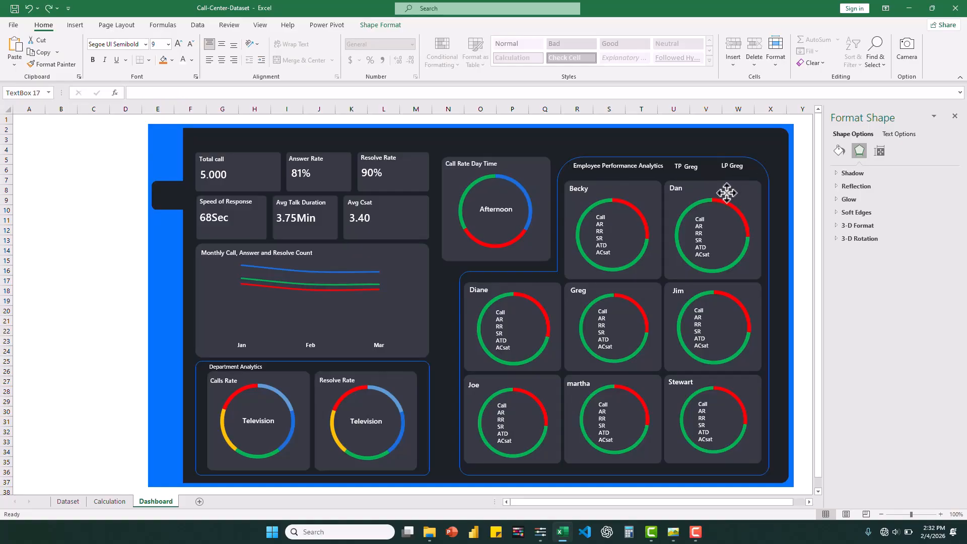
pyautogui.click(736, 166)
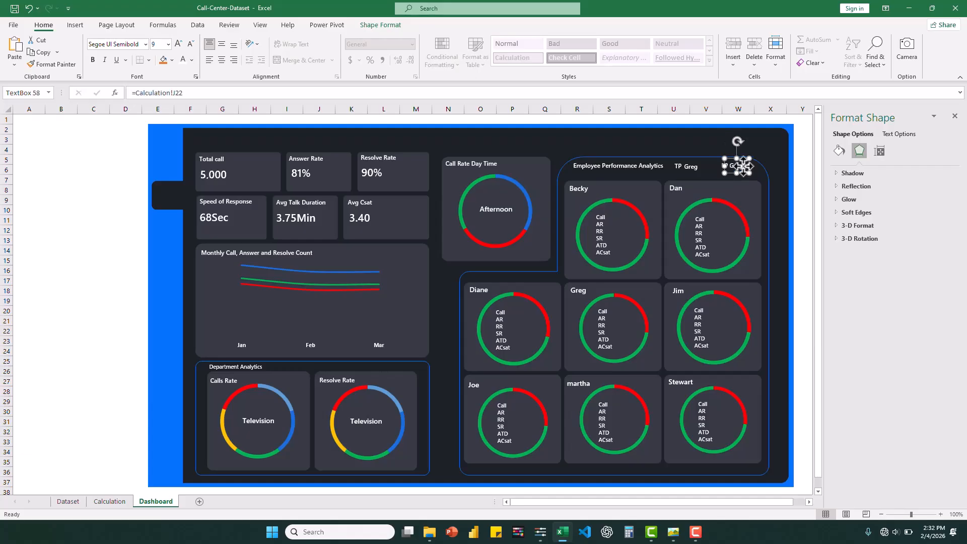
# Nudge the duplicated name box beside LP and link it to the least performer cell with the formula =Calculation!J23
pyautogui.moveTo(742, 174); pyautogui.dragTo(741, 173)
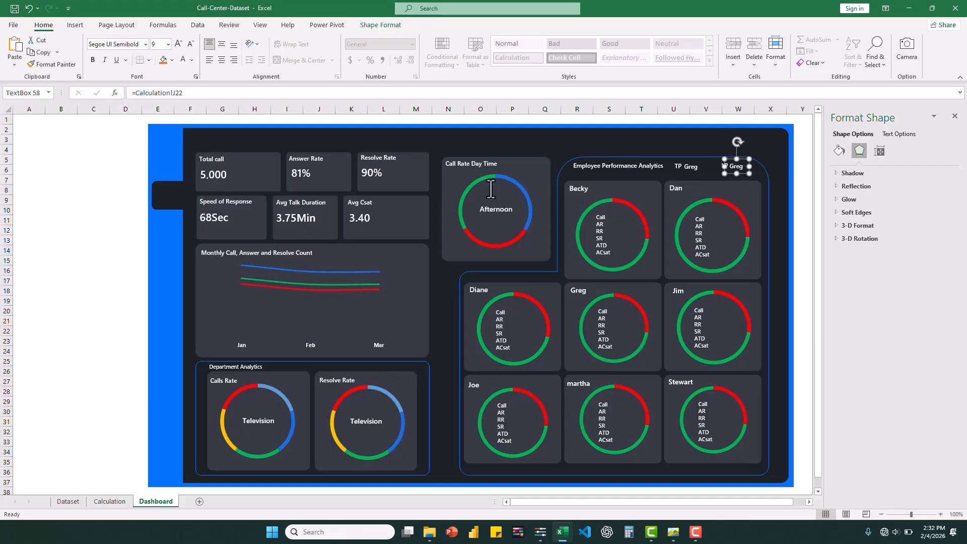
pyautogui.moveTo(186, 94); pyautogui.dragTo(135, 94)
pyautogui.press('BackSpace')
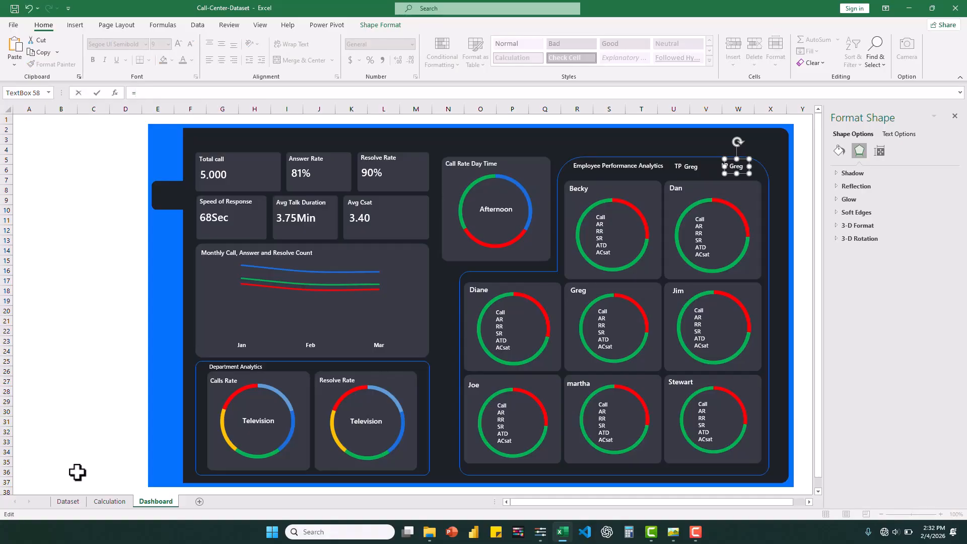
pyautogui.click(118, 499)
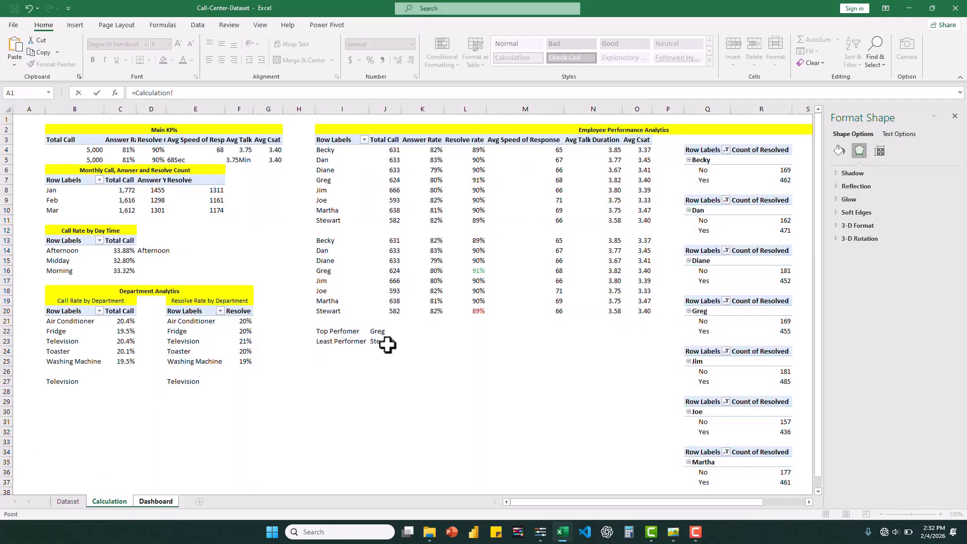
pyautogui.press('Return')
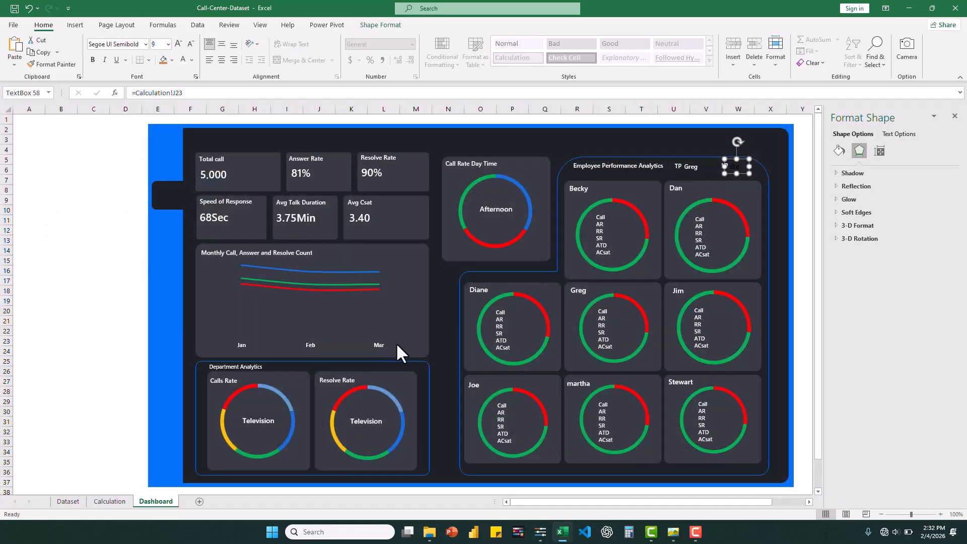
# Copy the top performer name's formatting onto the least performer name with Format Painter, then fit it beside the LP label
pyautogui.click(692, 168)
pyautogui.click(55, 64)
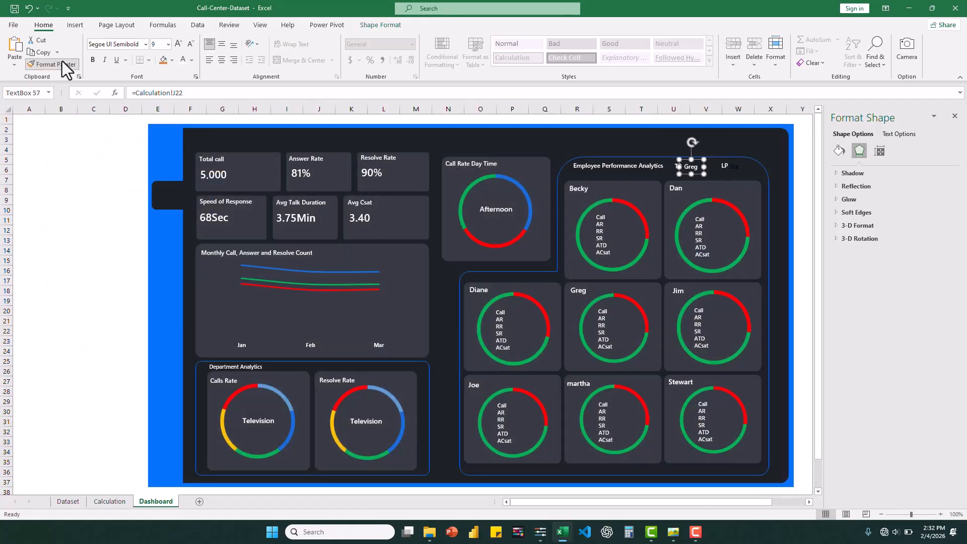
pyautogui.click(734, 165)
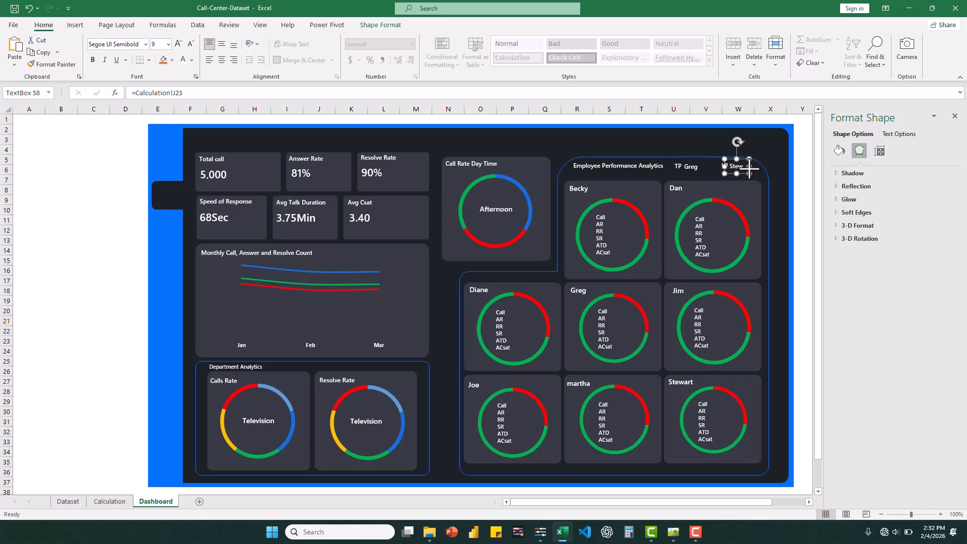
pyautogui.moveTo(749, 168)
pyautogui.mouseDown()
pyautogui.moveTo(788, 168)
pyautogui.moveTo(744, 173)
pyautogui.mouseUp()
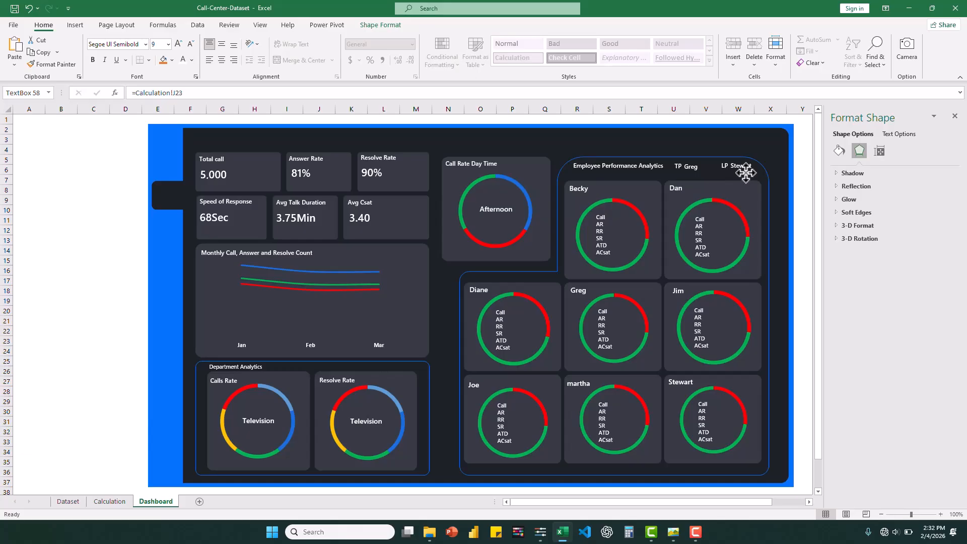
pyautogui.click(777, 170)
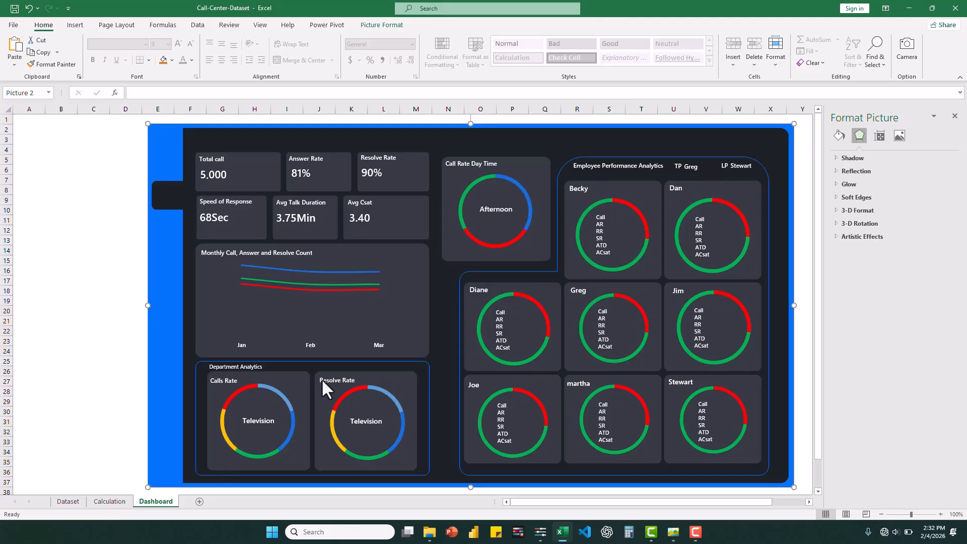
# Duplicate the top performer name and place the copy beside the Call label in the first employee's ring at font size 8
pyautogui.click(643, 168)
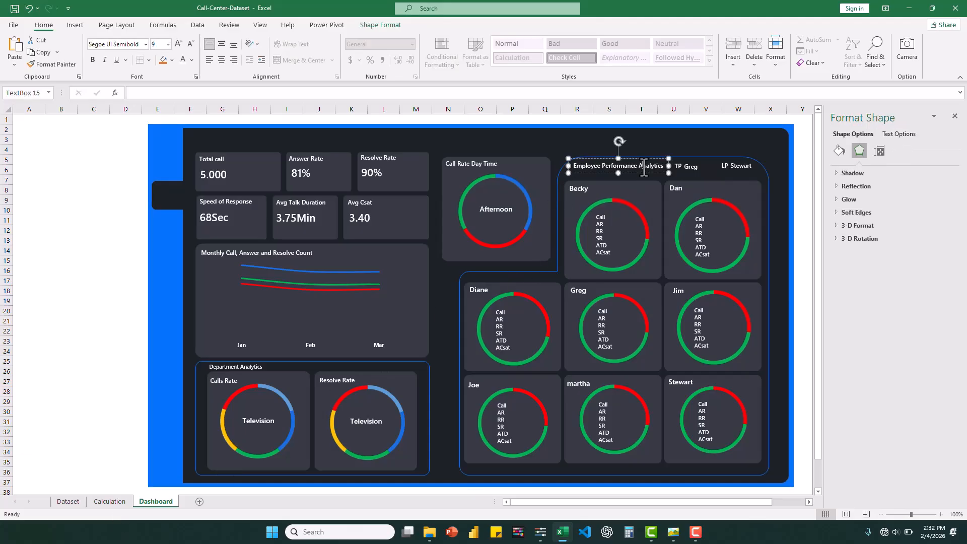
pyautogui.click(691, 166)
pyautogui.hotkey('ctrl', 'd')
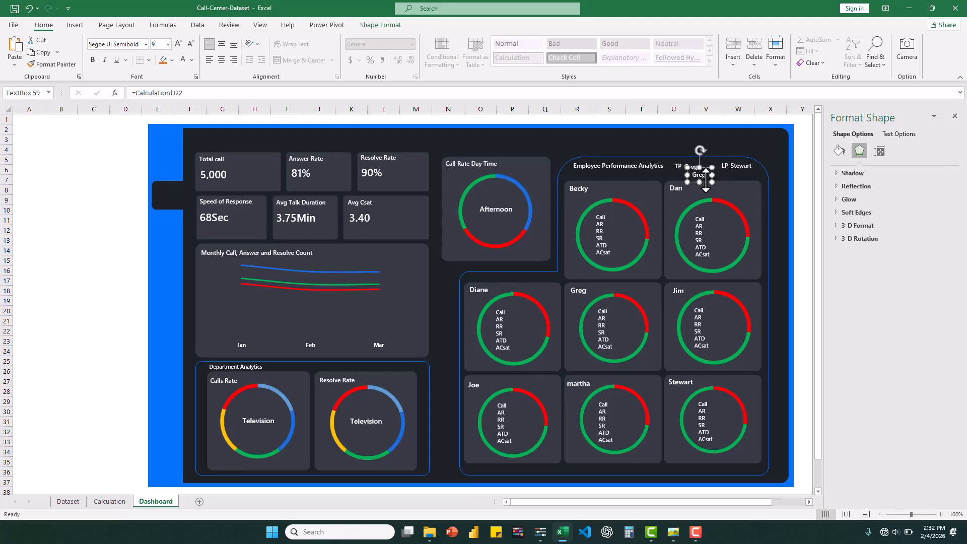
pyautogui.moveTo(707, 179); pyautogui.dragTo(627, 225)
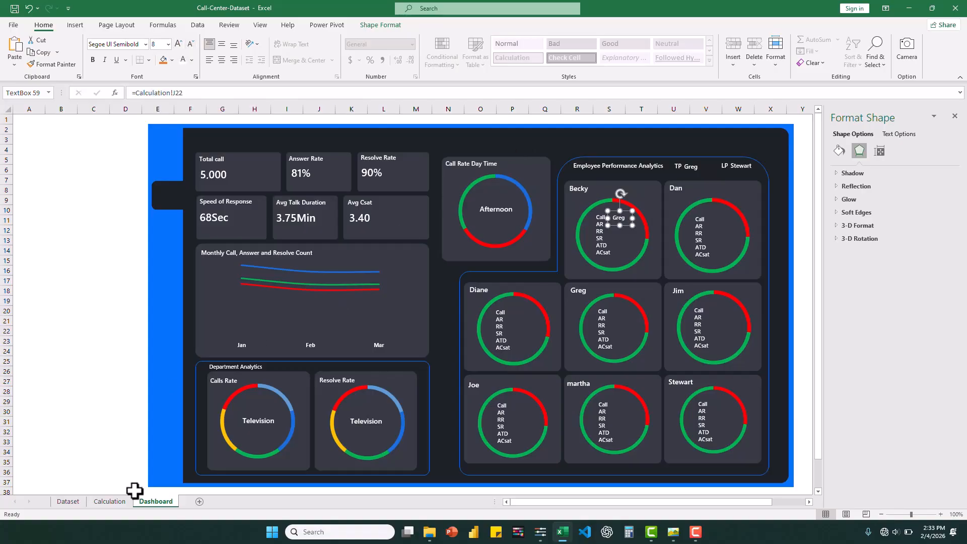
# Link the text box beside the first employee's Call label to the total call cell with the formula =Calculation!J13
pyautogui.click(109, 502)
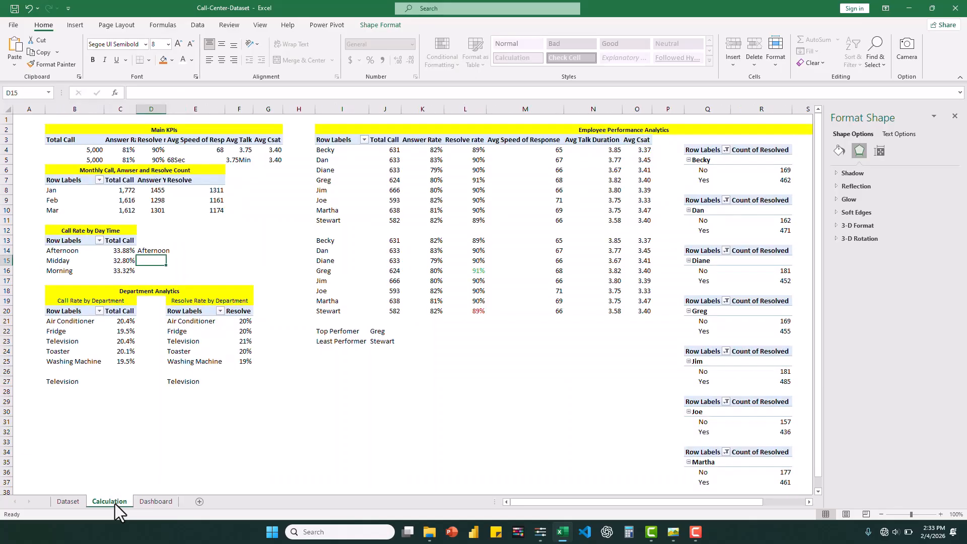
pyautogui.click(156, 501)
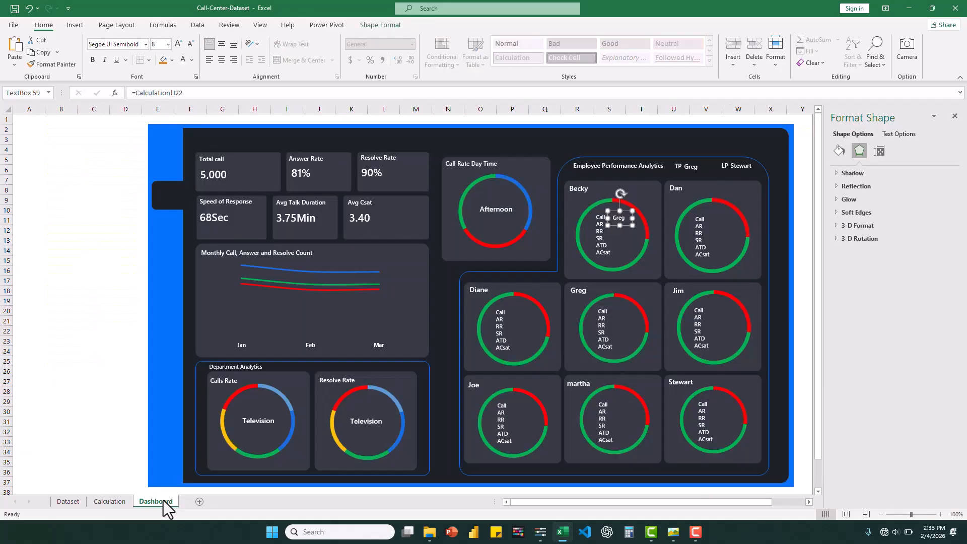
pyautogui.moveTo(188, 93); pyautogui.dragTo(140, 93)
pyautogui.press('BackSpace')
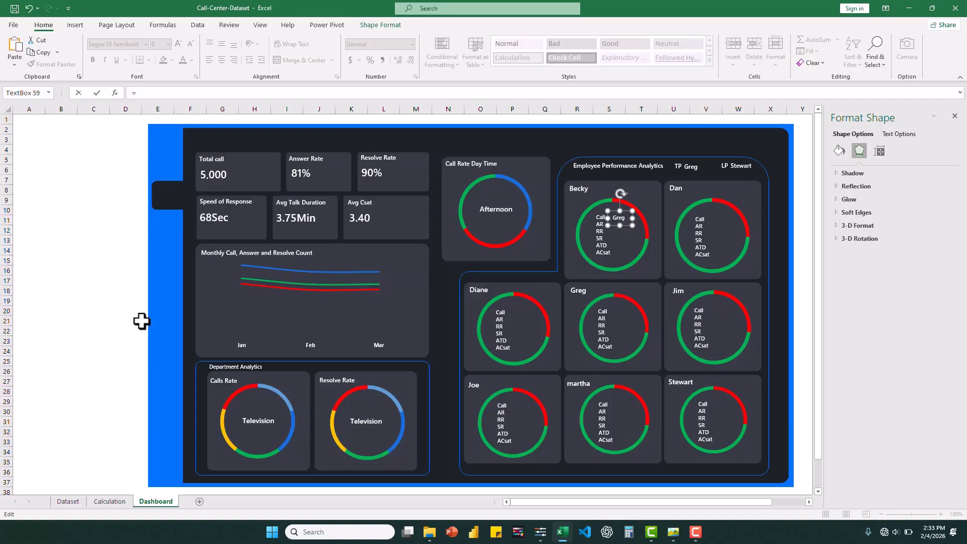
pyautogui.click(112, 501)
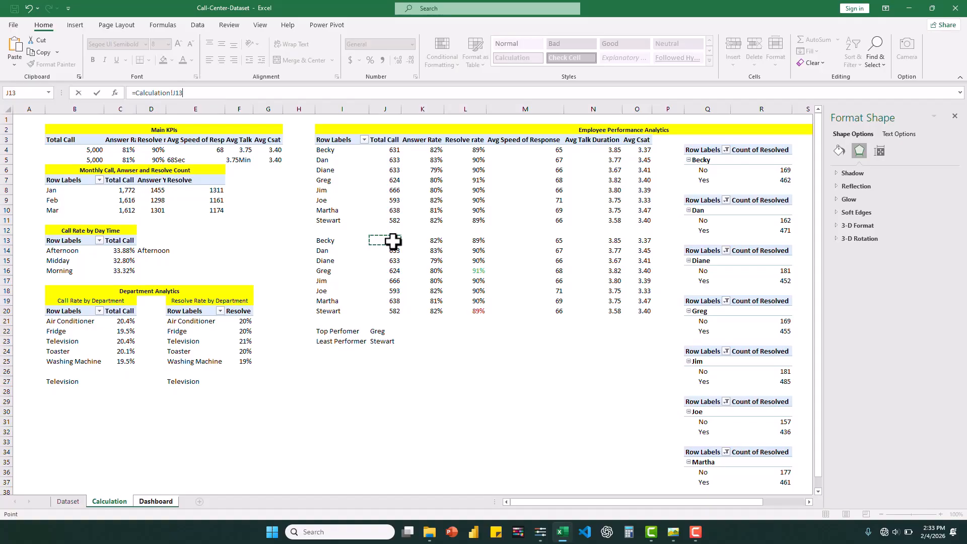
pyautogui.press('Return')
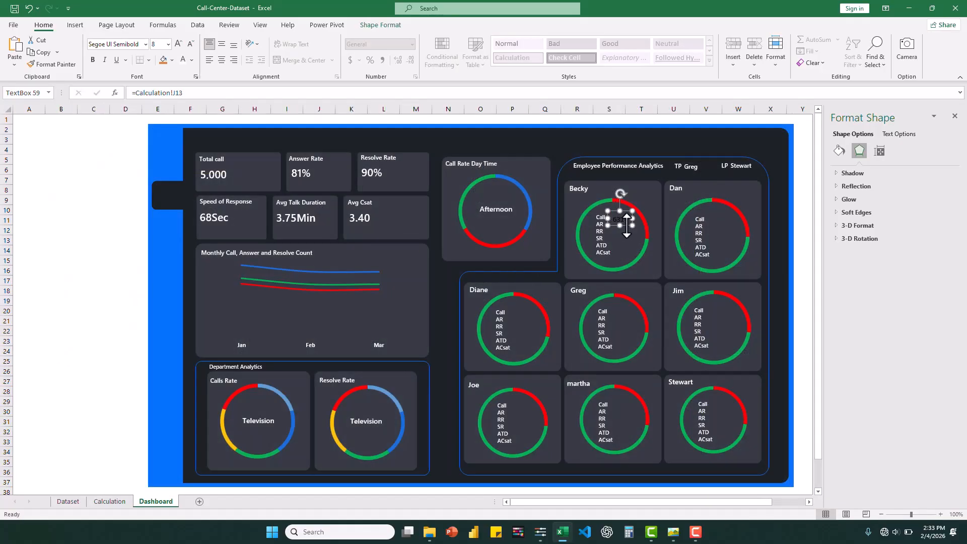
# Nudge the linked call value into line with its label and place a duplicate of it beside the AR label below
pyautogui.moveTo(626, 225)
pyautogui.mouseDown()
pyautogui.moveTo(555, 275)
pyautogui.moveTo(628, 234)
pyautogui.moveTo(615, 215)
pyautogui.mouseUp()
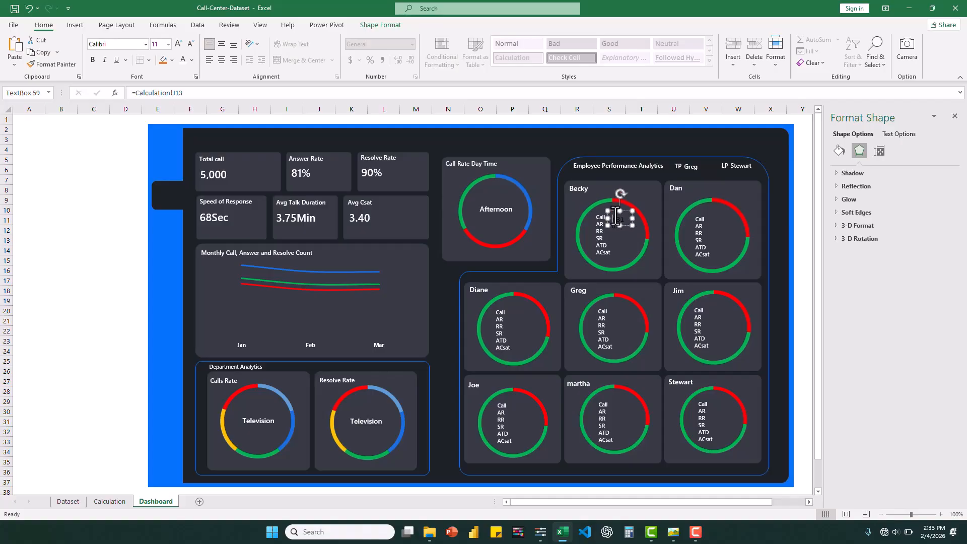
pyautogui.click(625, 224)
pyautogui.moveTo(626, 227); pyautogui.dragTo(625, 222)
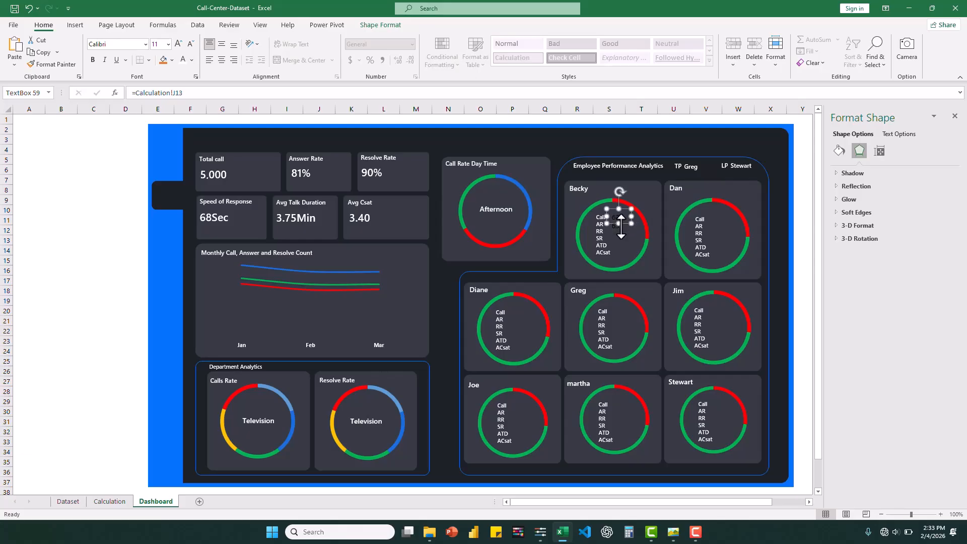
pyautogui.click(619, 230)
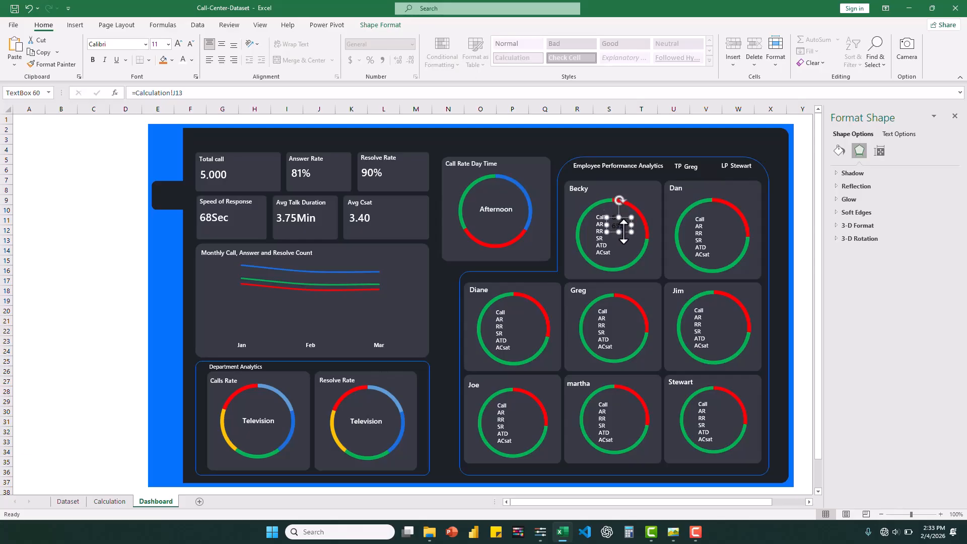
# Reduce the font size of the first employee's call value to 9
pyautogui.click(194, 47)
pyautogui.click(194, 47)
pyautogui.click(178, 44)
pyautogui.click(615, 211)
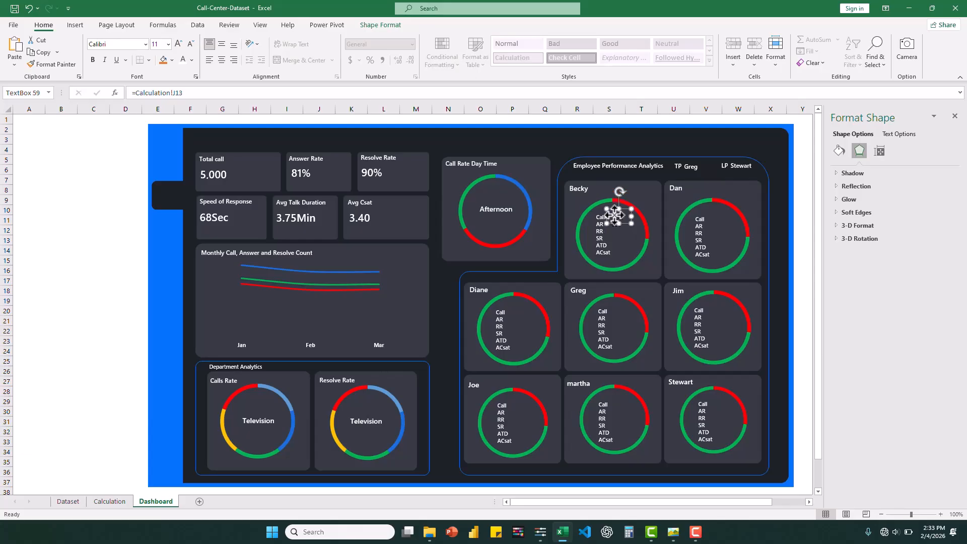
pyautogui.click(191, 44)
pyautogui.click(192, 44)
# Link the duplicated value beside the AR label to the first employee's answer rate cell with the formula =Calculation!K13
pyautogui.click(613, 227)
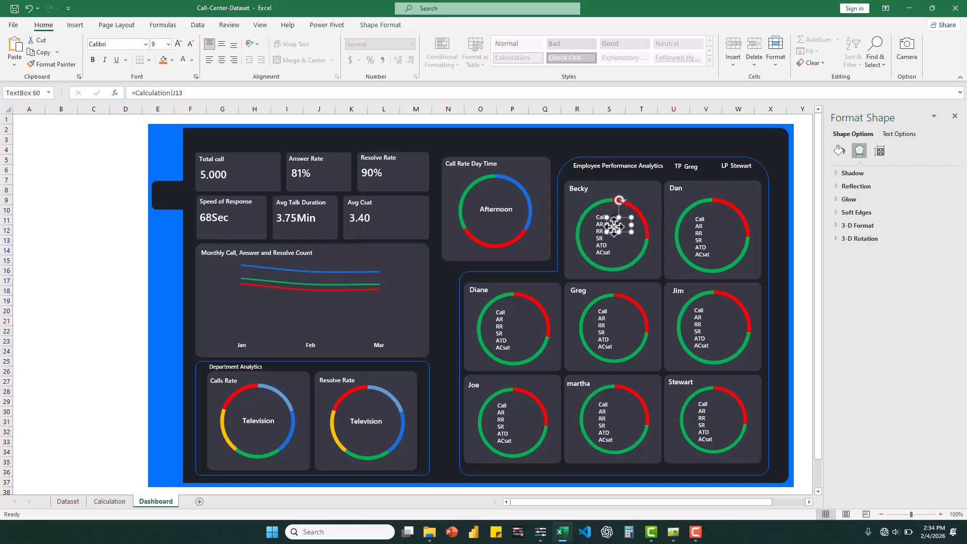
pyautogui.moveTo(190, 96); pyautogui.dragTo(135, 94)
pyautogui.press('BackSpace')
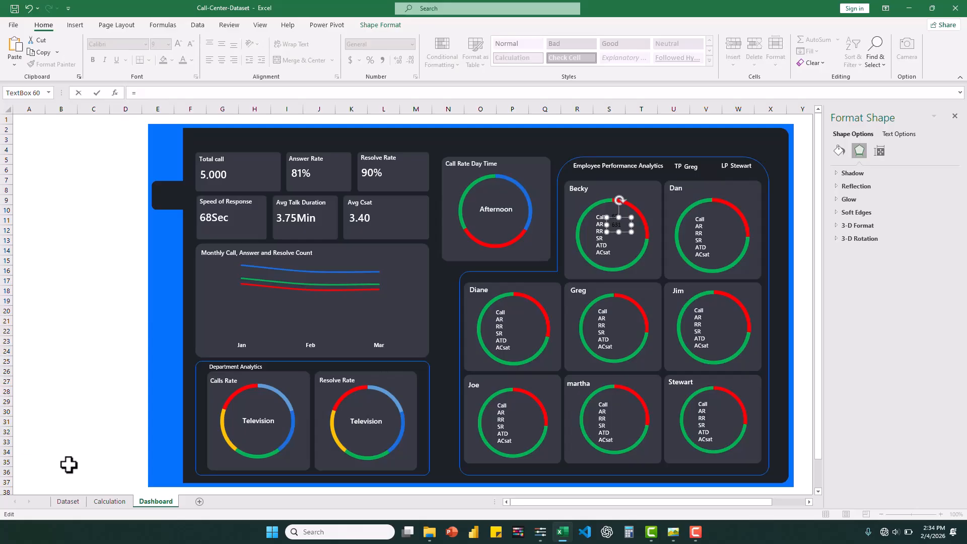
pyautogui.click(114, 502)
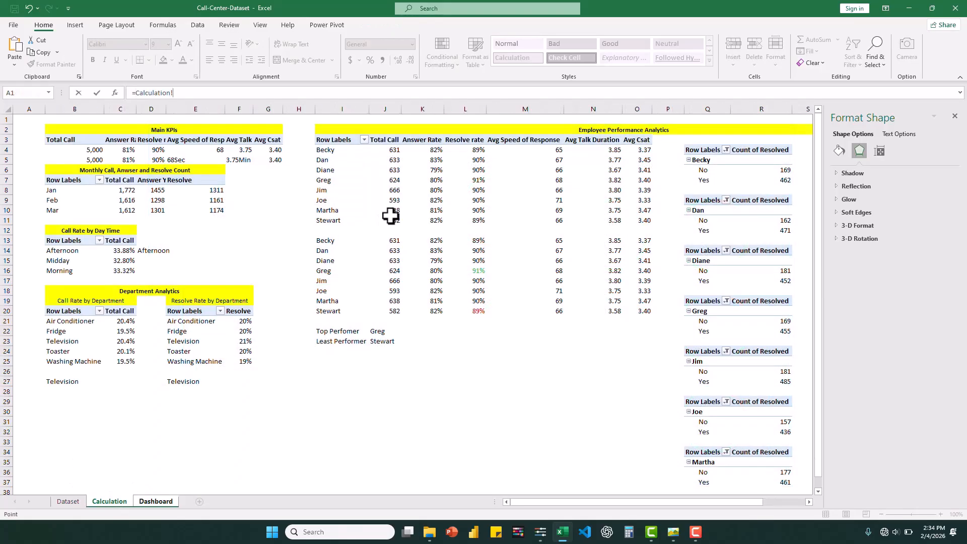
pyautogui.click(436, 238)
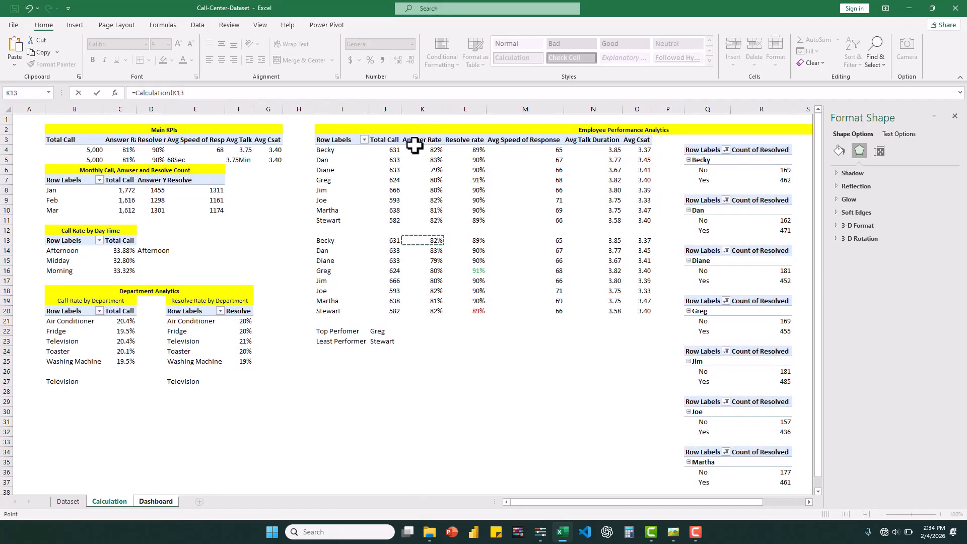
pyautogui.press('Return')
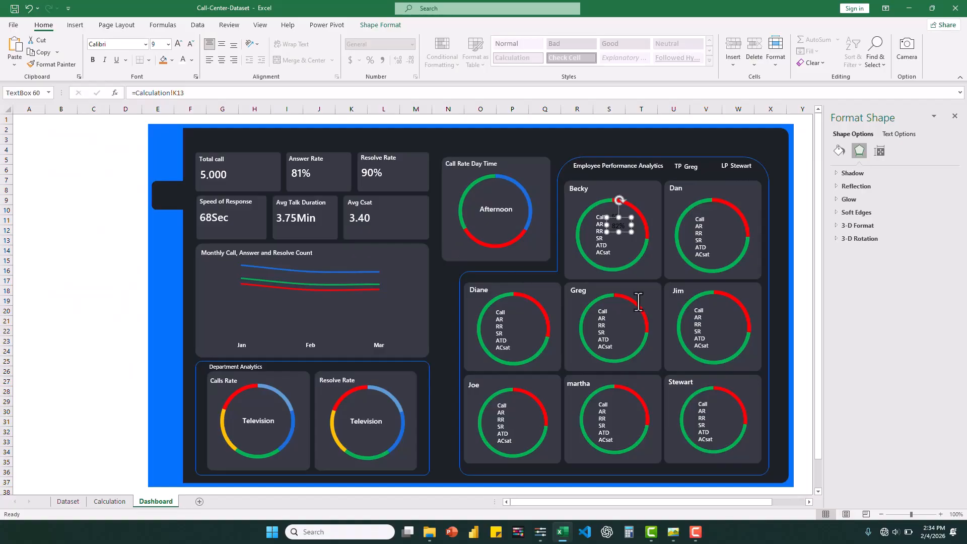
# Reduce the answer rate value to font size 9, make it white and nudge it into line with the AR label
pyautogui.click(620, 223)
pyautogui.click(623, 232)
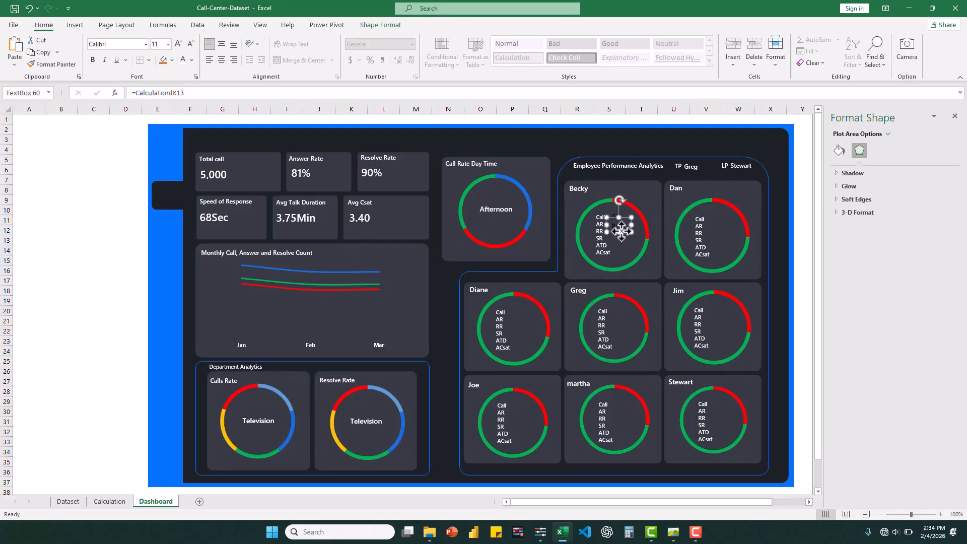
pyautogui.click(191, 43)
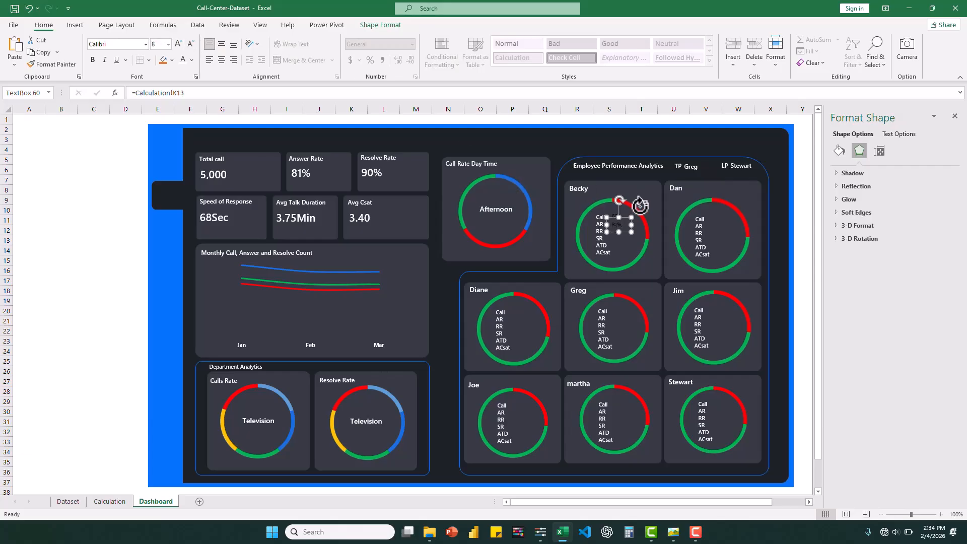
pyautogui.moveTo(625, 232); pyautogui.dragTo(625, 230)
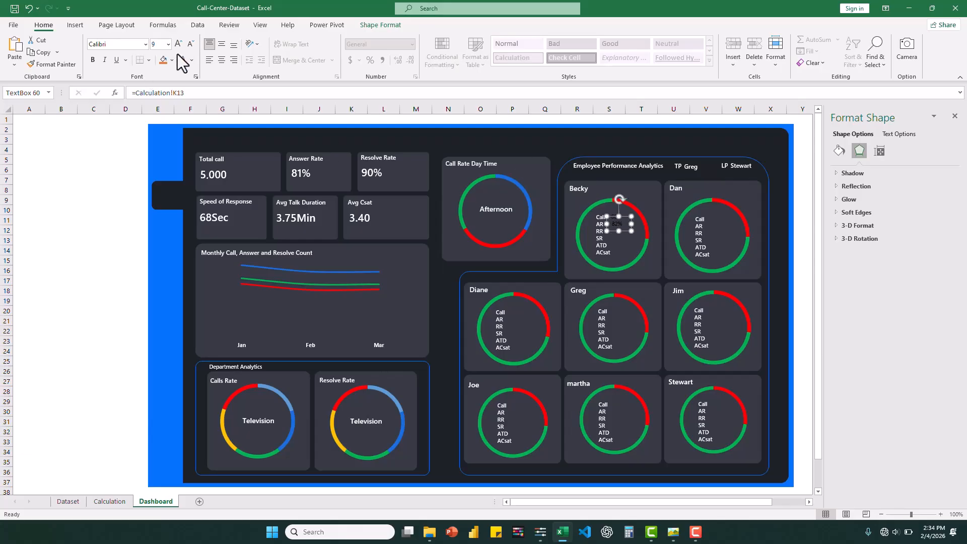
# Format the first employee's call value as white Segoe UI Semibold text at size 8
pyautogui.click(614, 214)
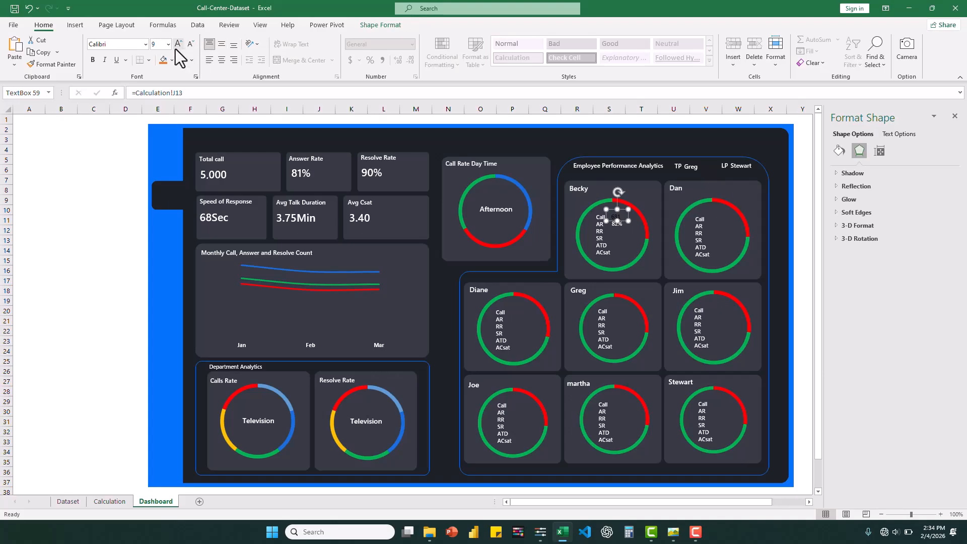
pyautogui.click(144, 44)
pyautogui.moveTo(232, 101); pyautogui.dragTo(233, 59)
pyautogui.click(131, 116)
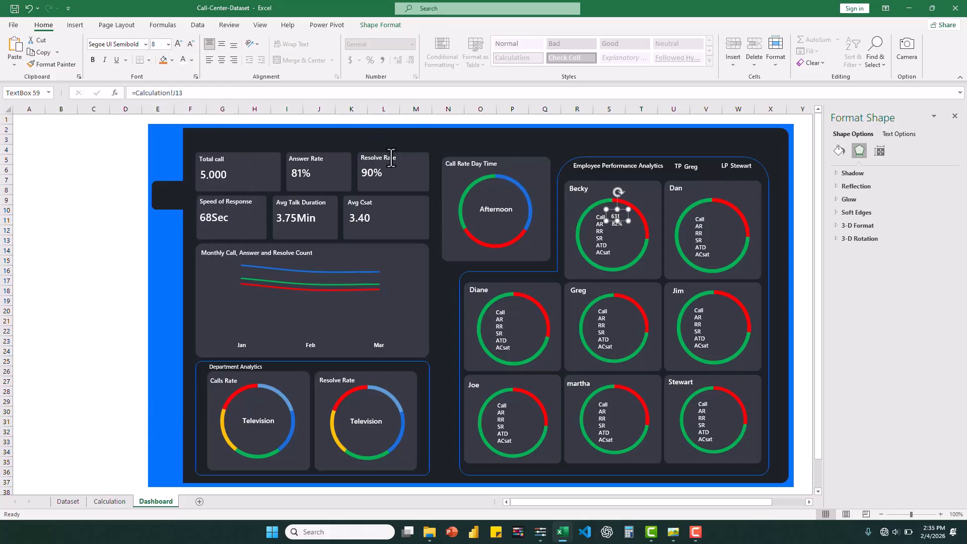
# Set the answer rate value to Segoe UI Semibold at size 8 and nudge it into place beside AR
pyautogui.click(617, 225)
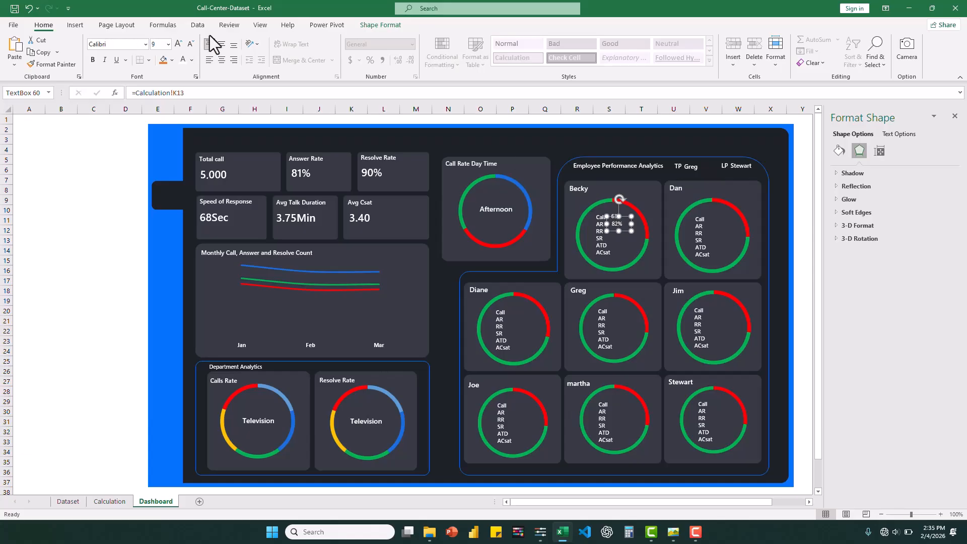
pyautogui.click(145, 44)
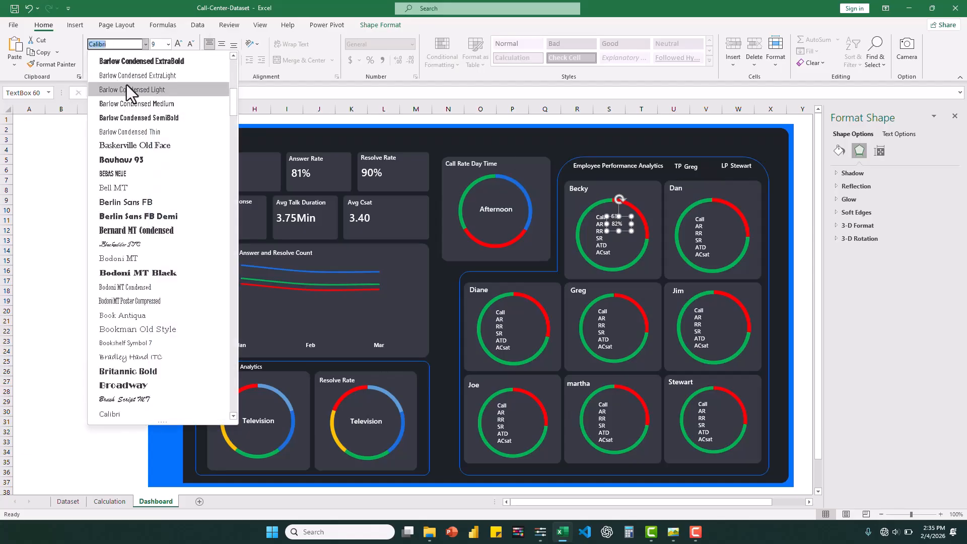
pyautogui.click(234, 68)
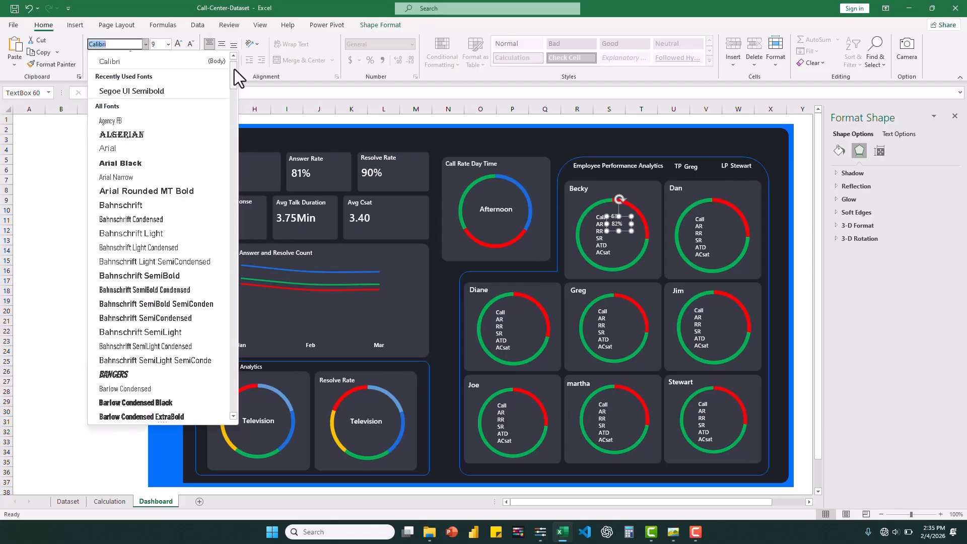
pyautogui.click(175, 91)
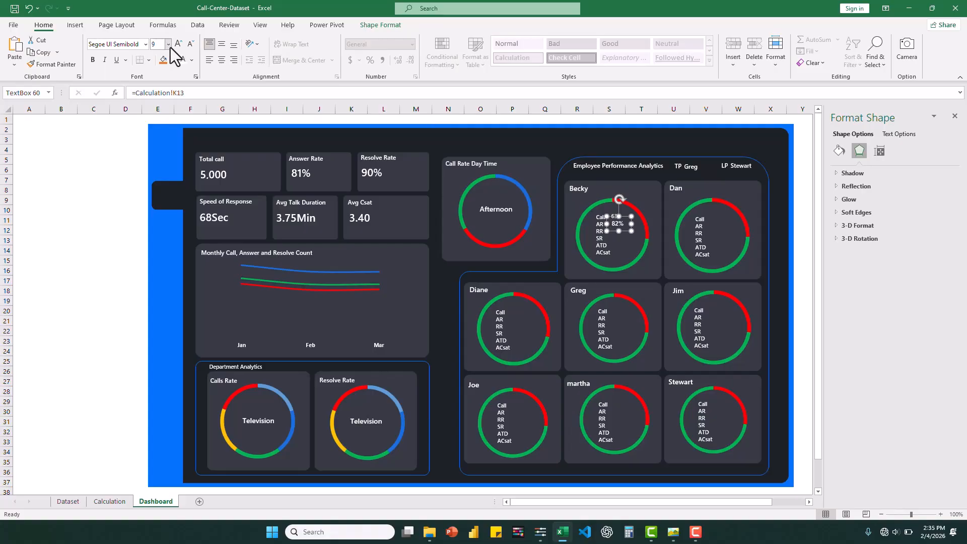
pyautogui.click(191, 45)
pyautogui.moveTo(624, 231); pyautogui.dragTo(626, 231)
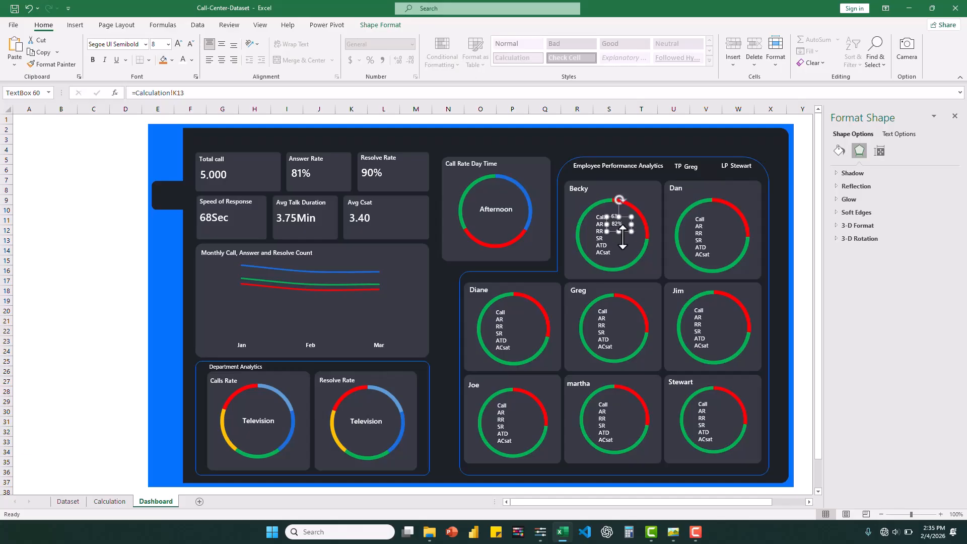
# Duplicate the answer rate value, place the copy beside the first employee's RR label and link it with =Calculation!L13
pyautogui.click(624, 233)
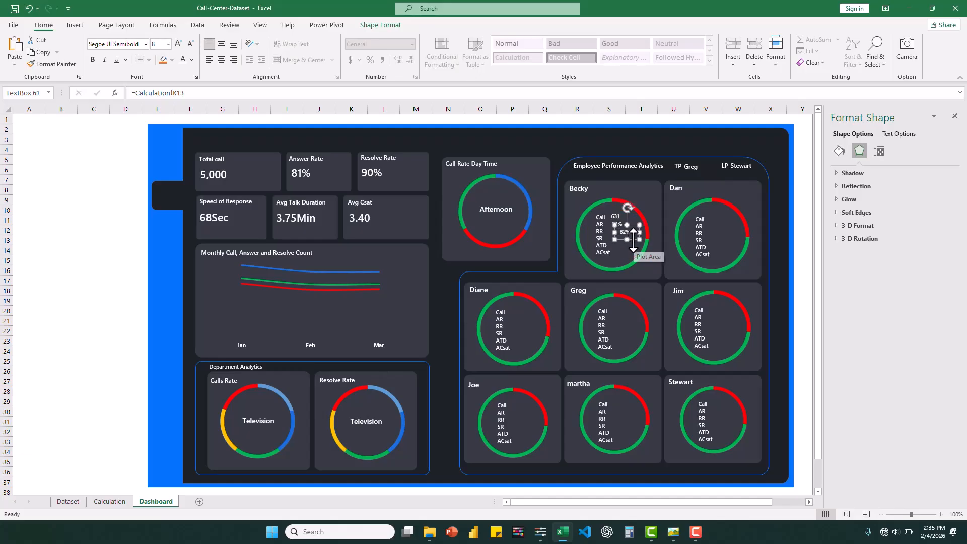
pyautogui.moveTo(632, 240); pyautogui.dragTo(626, 240)
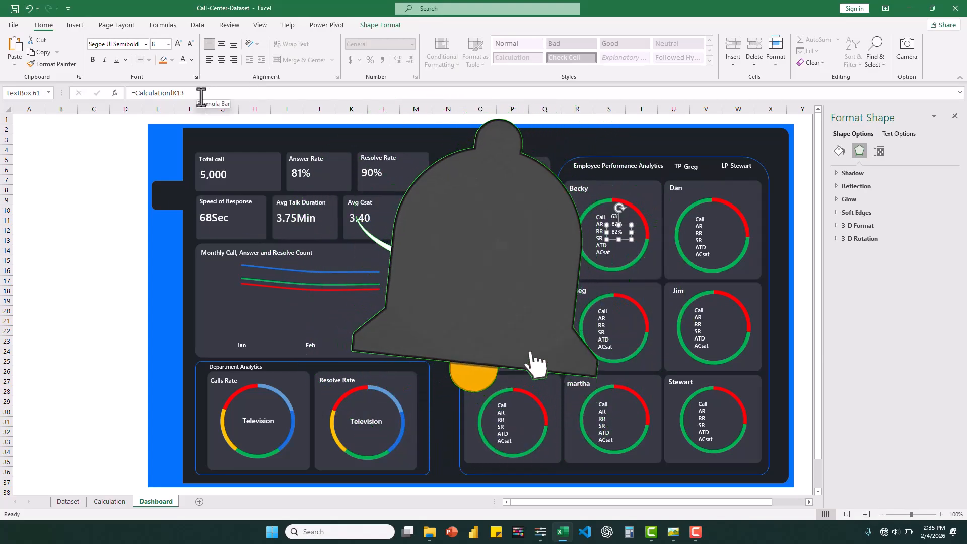
pyautogui.moveTo(201, 95); pyautogui.dragTo(136, 95)
pyautogui.press('BackSpace')
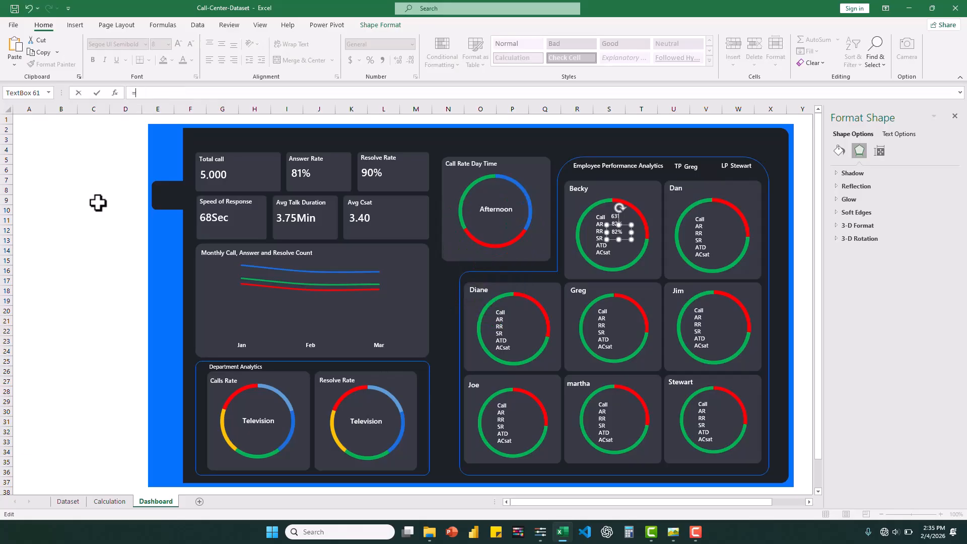
pyautogui.click(108, 502)
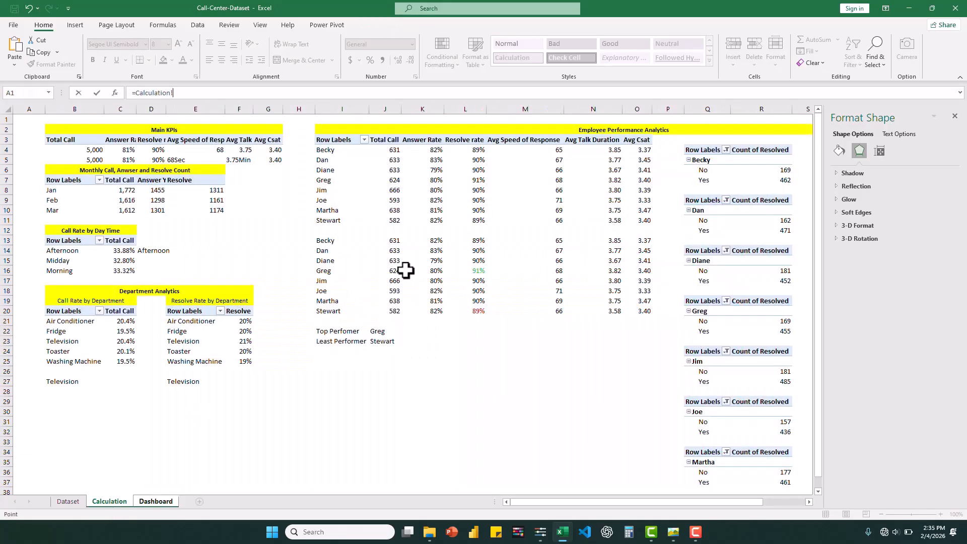
pyautogui.click(477, 242)
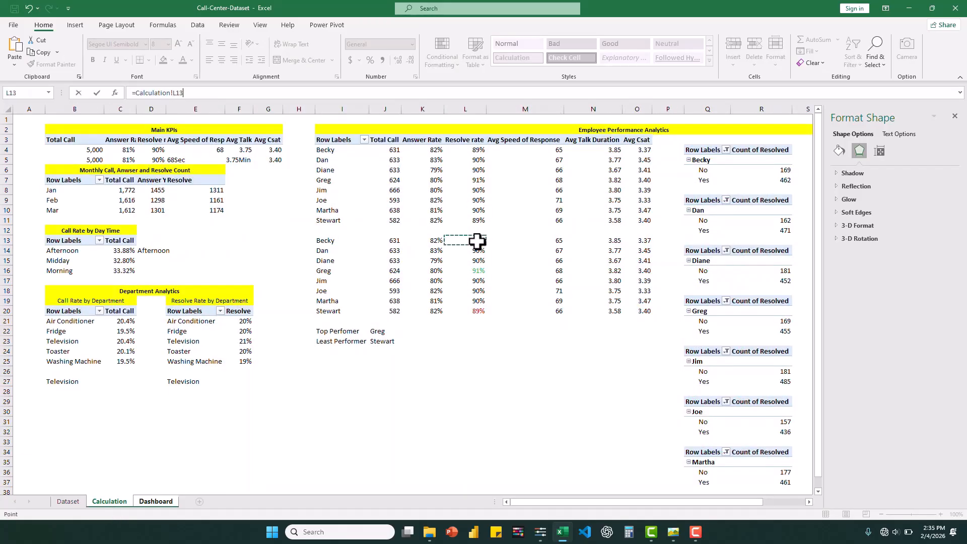
pyautogui.press('Return')
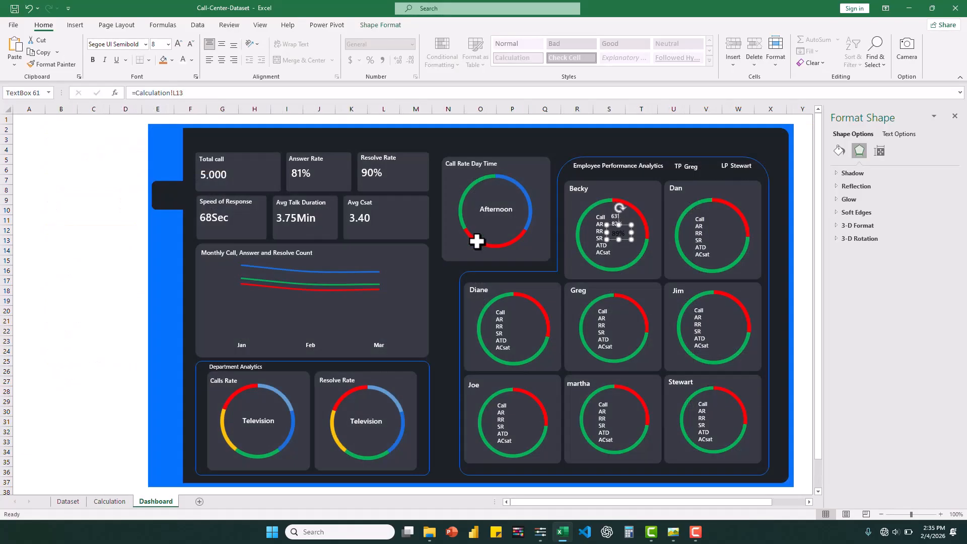
# Copy the call value's text formatting onto the resolve rate value beside RR and slightly reduce its text box height
pyautogui.click(613, 216)
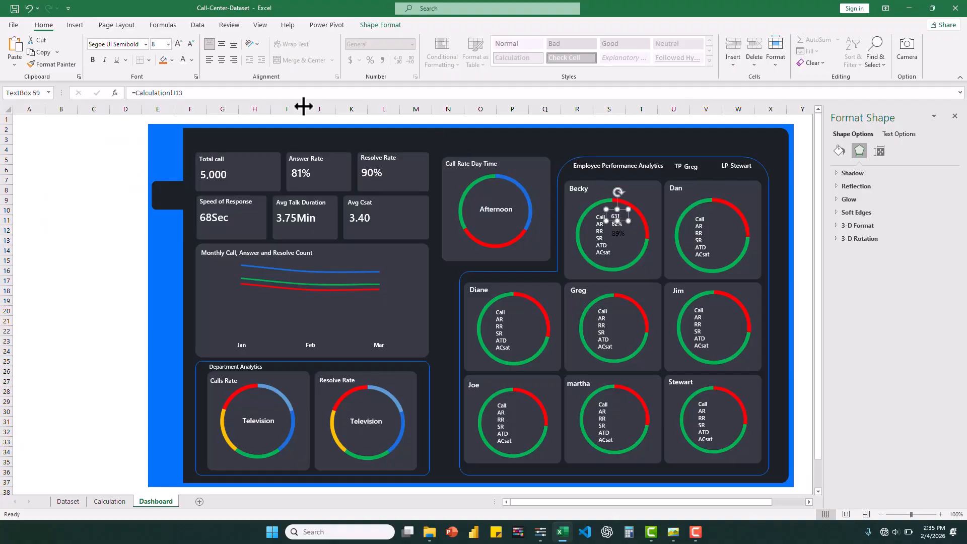
pyautogui.click(66, 66)
pyautogui.click(618, 234)
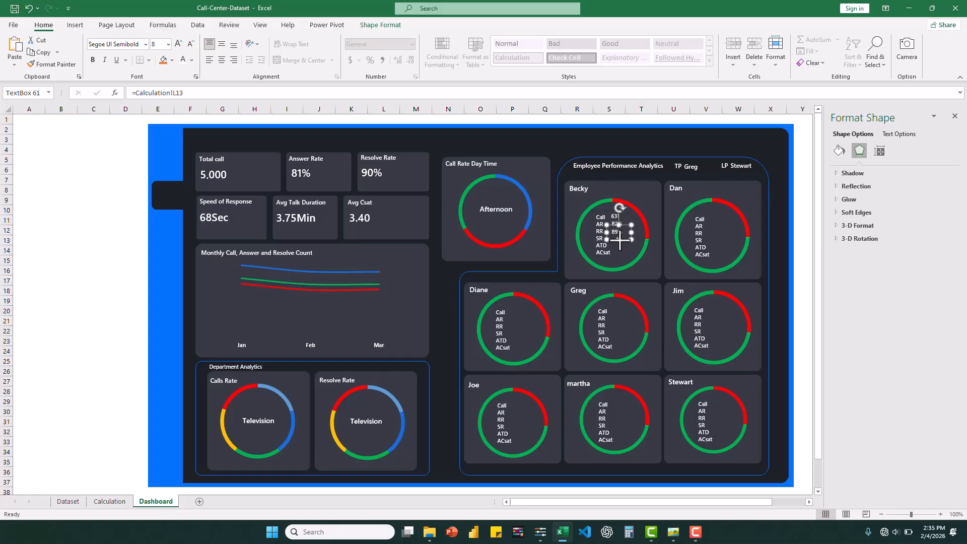
pyautogui.moveTo(619, 240); pyautogui.dragTo(620, 237)
# Duplicate the resolve rate value, align the copy beside the SR label and link it with =Calculation!M13
pyautogui.hotkey('ctrl', 'd')
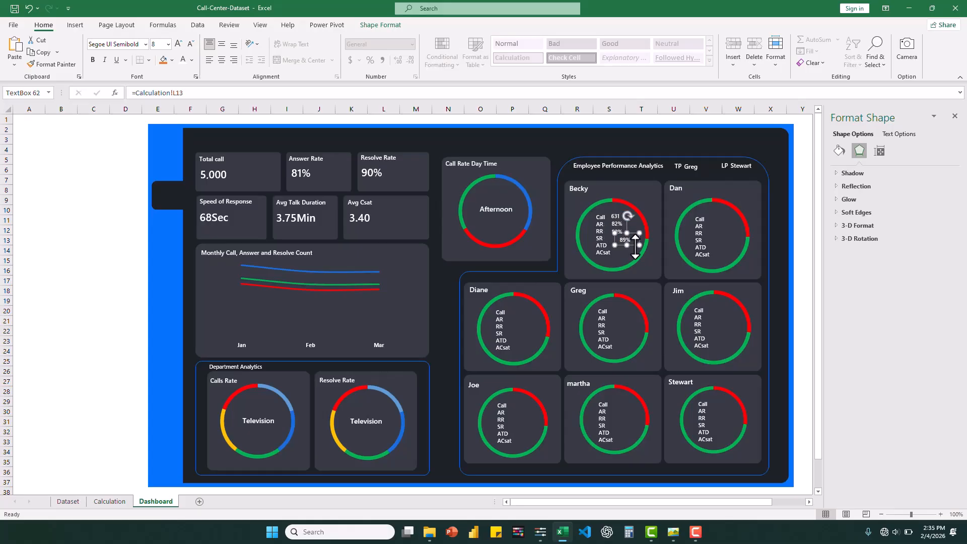
pyautogui.moveTo(634, 246); pyautogui.dragTo(627, 246)
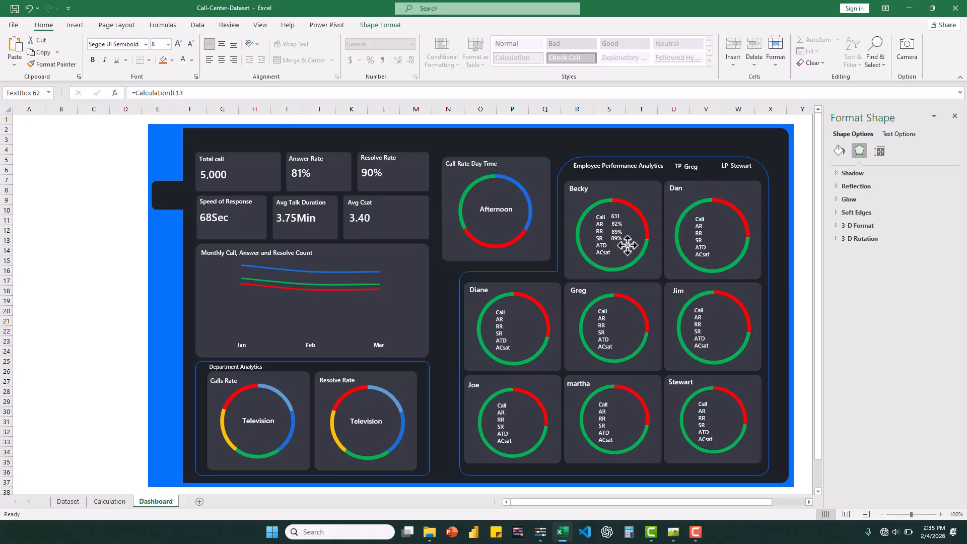
pyautogui.moveTo(628, 246); pyautogui.dragTo(628, 245)
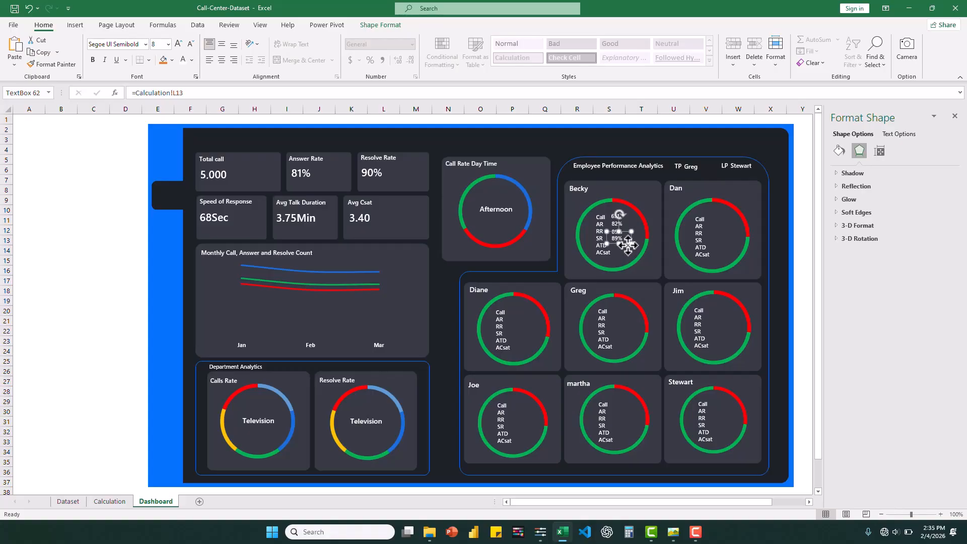
pyautogui.click(188, 92)
pyautogui.moveTo(183, 92); pyautogui.dragTo(134, 92)
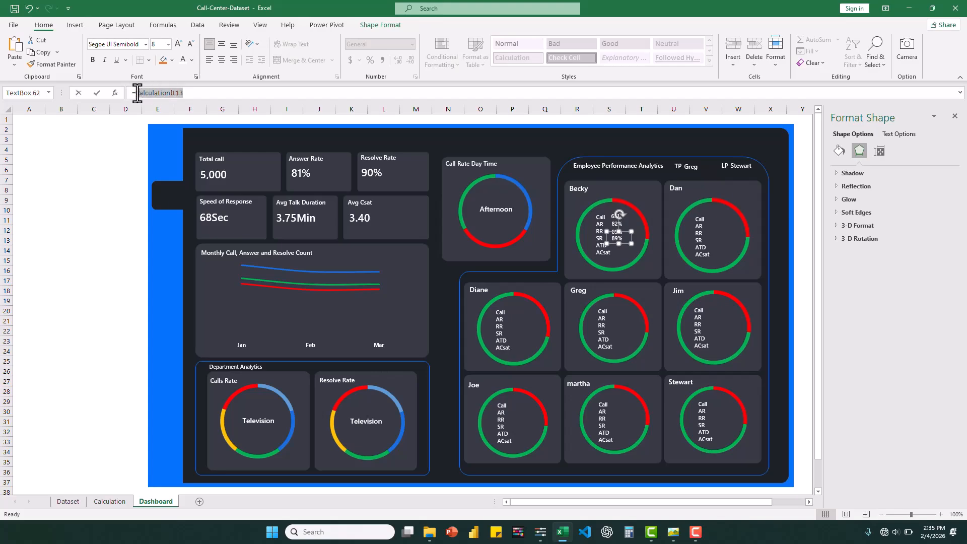
pyautogui.press('BackSpace')
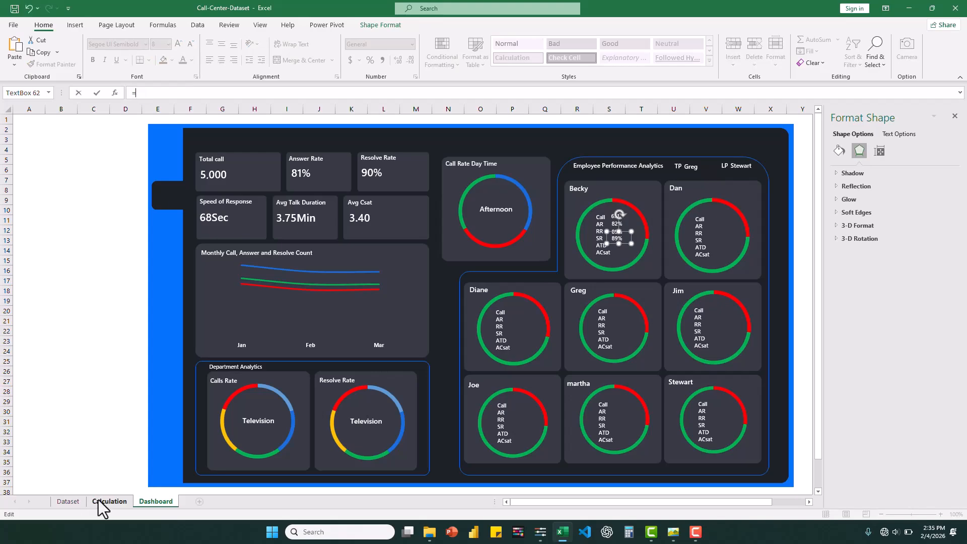
pyautogui.click(98, 499)
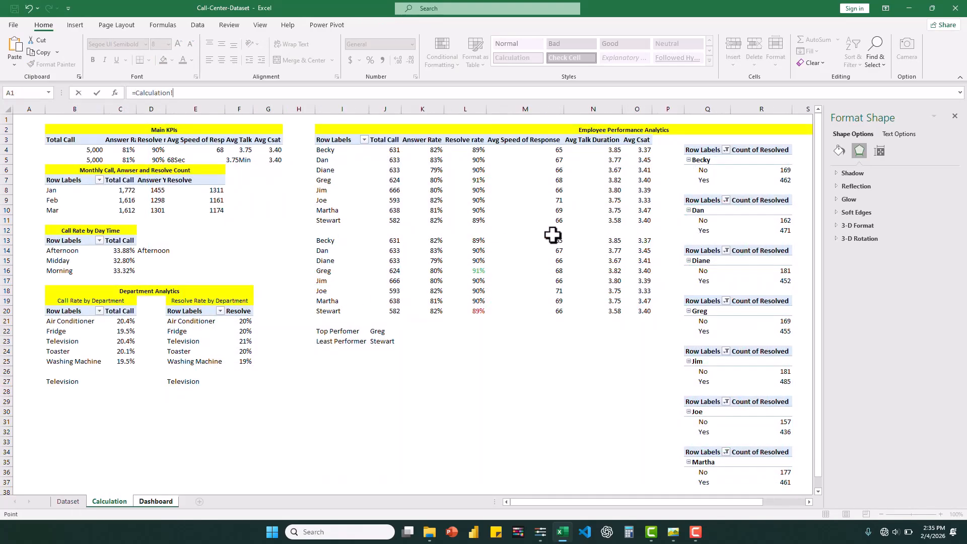
pyautogui.click(555, 241)
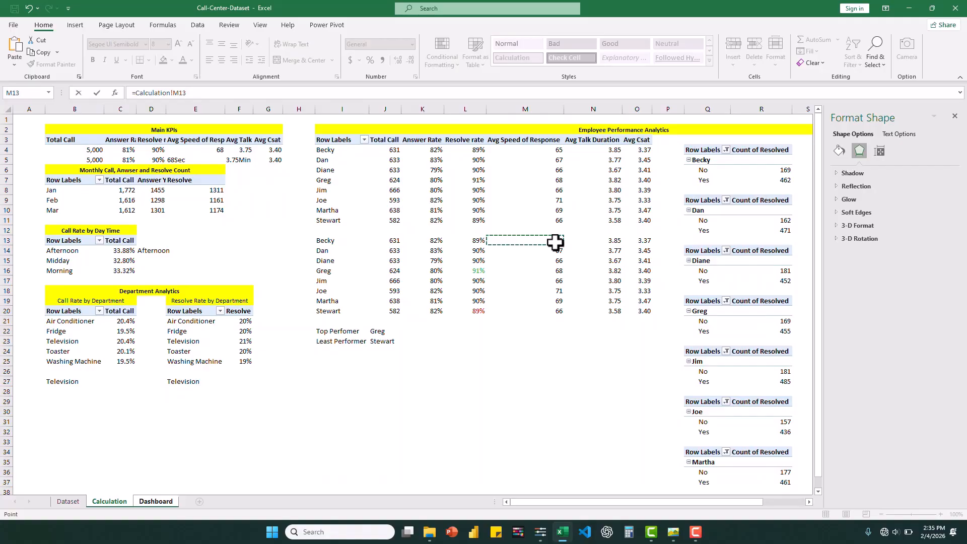
pyautogui.press('Return')
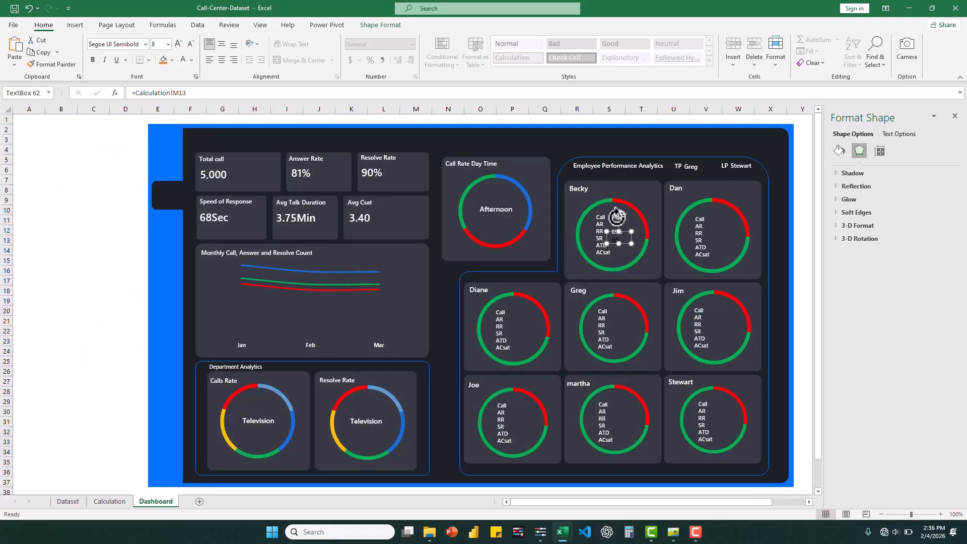
# Copy the answer rate value's formatting onto the speed of response value beside SR and shrink its text box
pyautogui.click(614, 217)
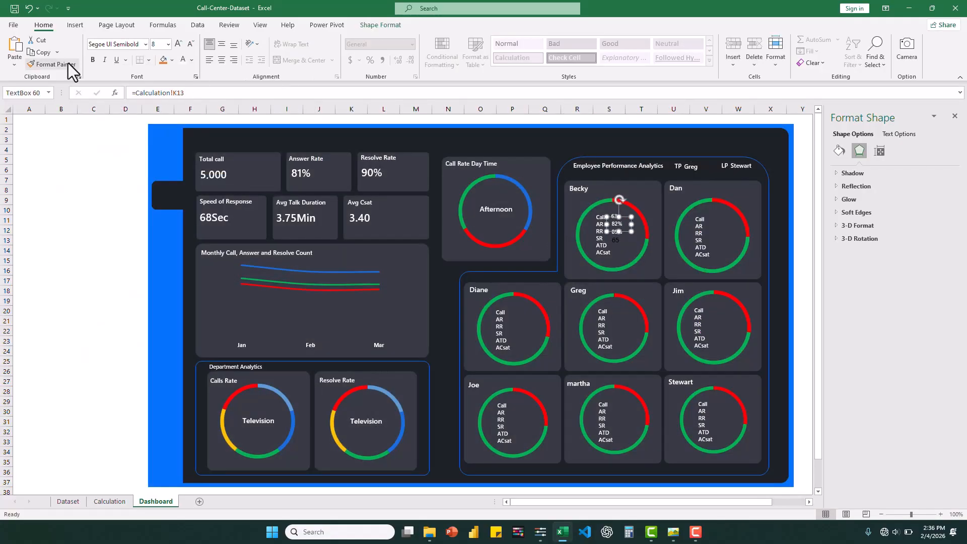
pyautogui.click(55, 64)
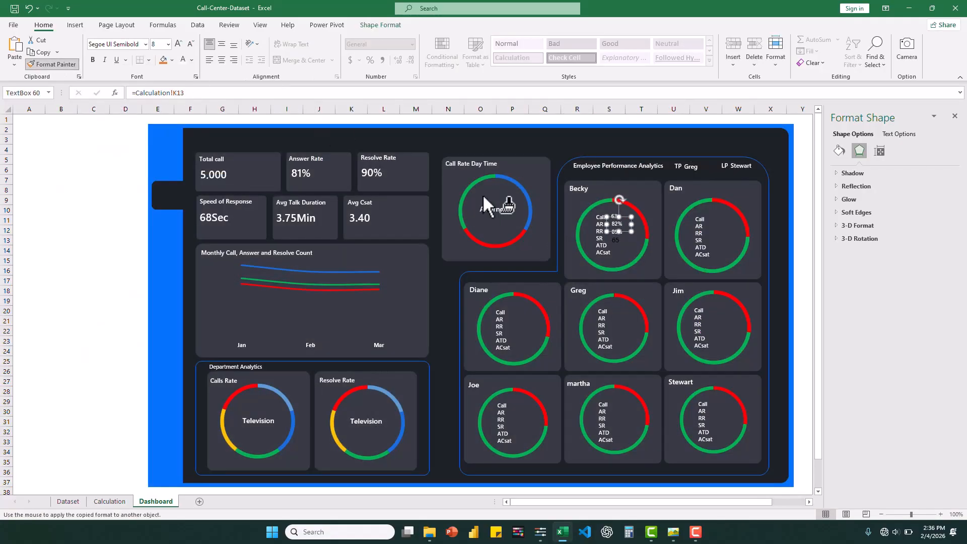
pyautogui.click(615, 238)
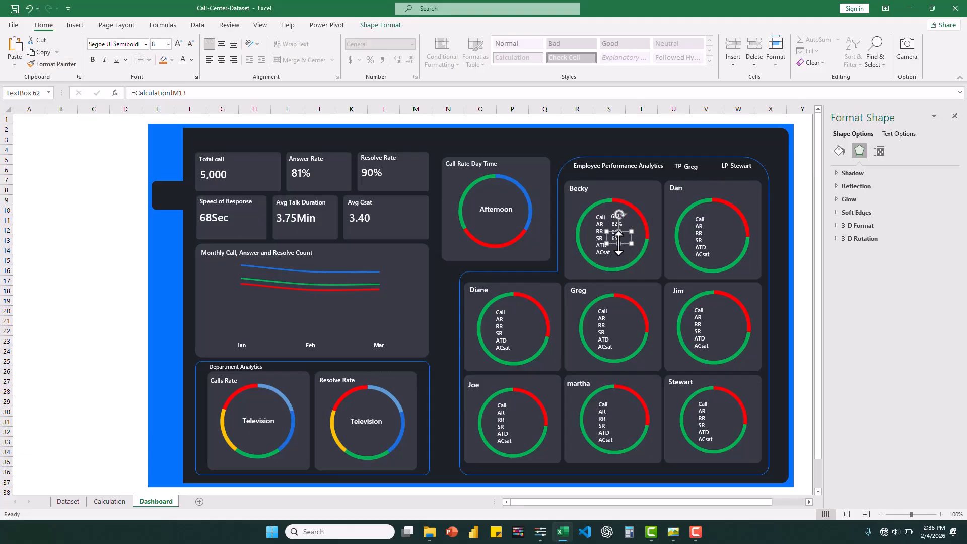
pyautogui.moveTo(619, 243); pyautogui.dragTo(627, 243)
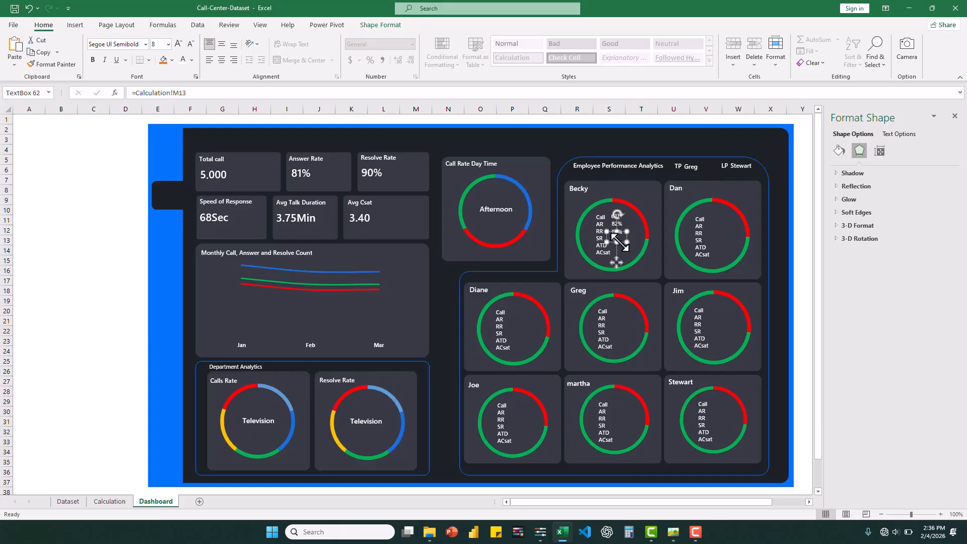
# Duplicate the speed of response value, align the copy beside the ATD label and link it with =Calculation!N13
pyautogui.hotkey('ctrl', 'd')
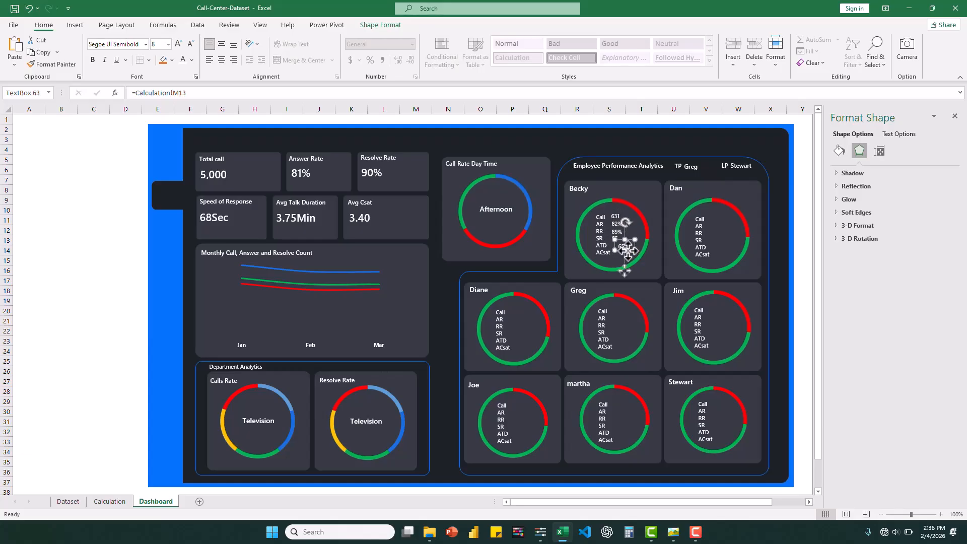
pyautogui.moveTo(628, 250); pyautogui.dragTo(624, 250)
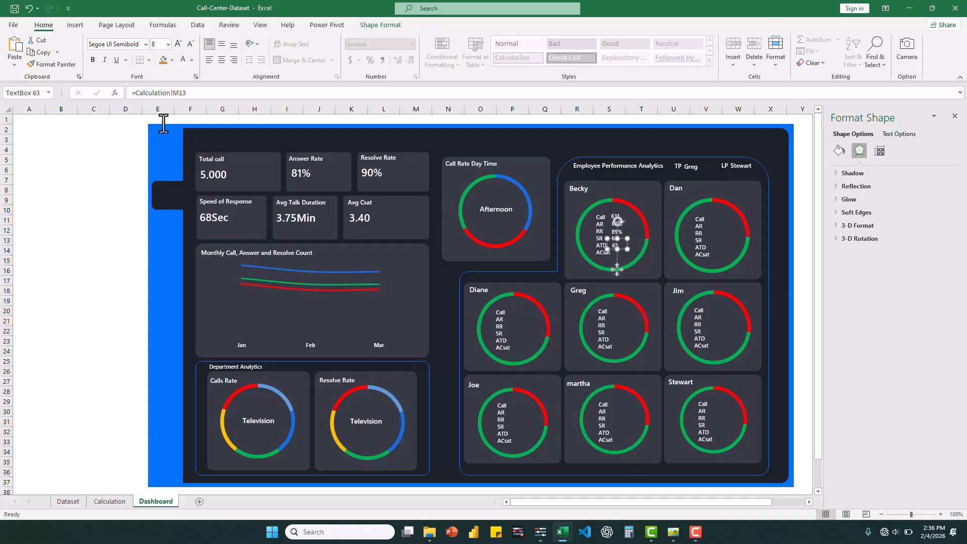
pyautogui.moveTo(193, 96); pyautogui.dragTo(134, 99)
pyautogui.press('BackSpace')
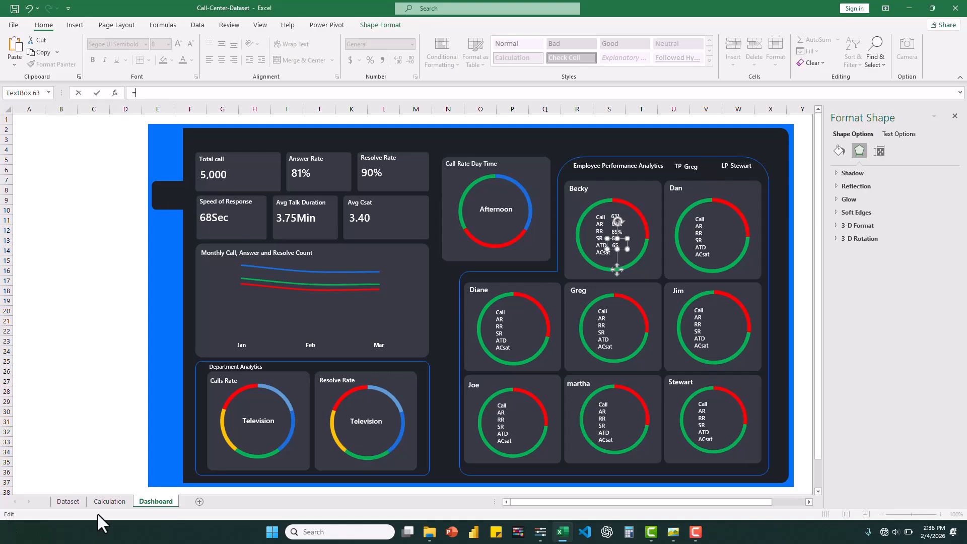
pyautogui.click(103, 501)
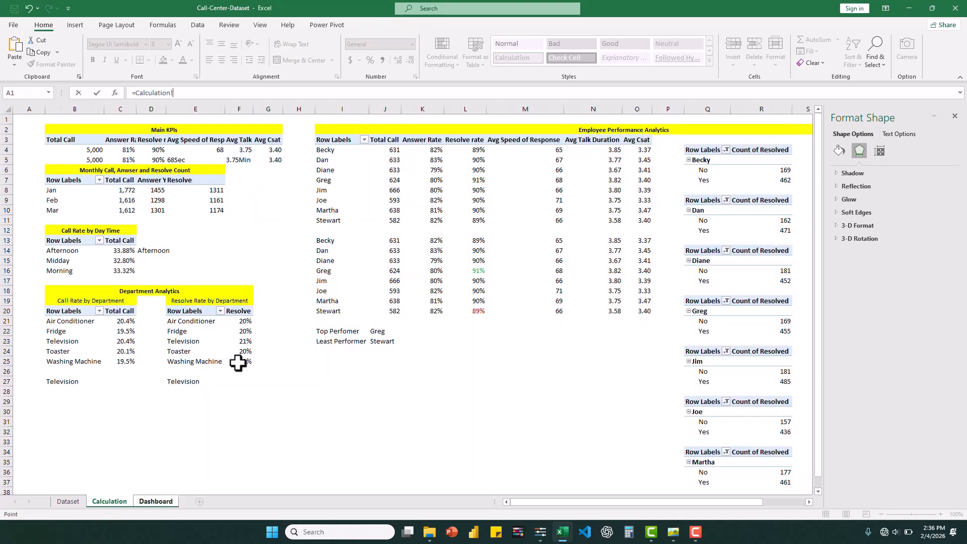
pyautogui.click(610, 242)
pyautogui.press('Return')
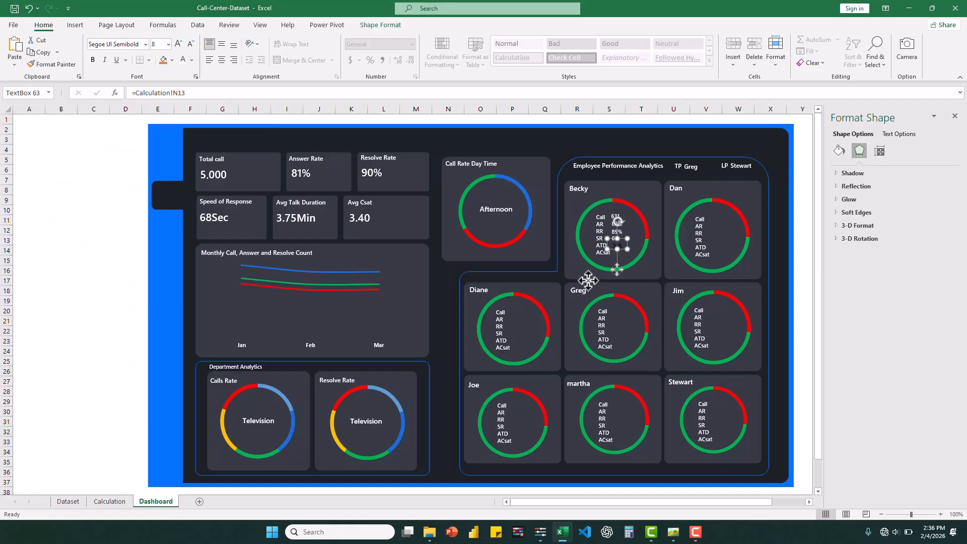
# Copy the call value's text formatting onto the average talk duration value beside ATD
pyautogui.click(615, 216)
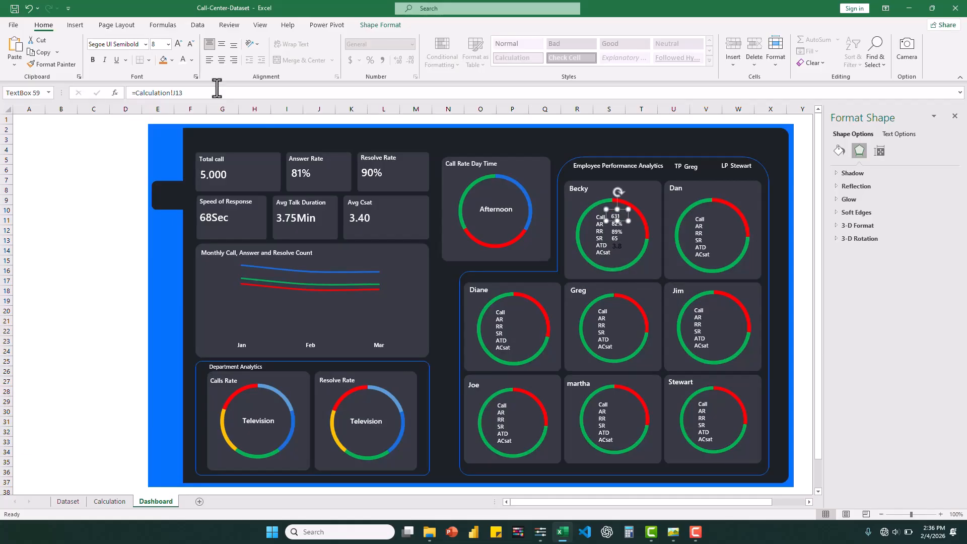
pyautogui.click(52, 68)
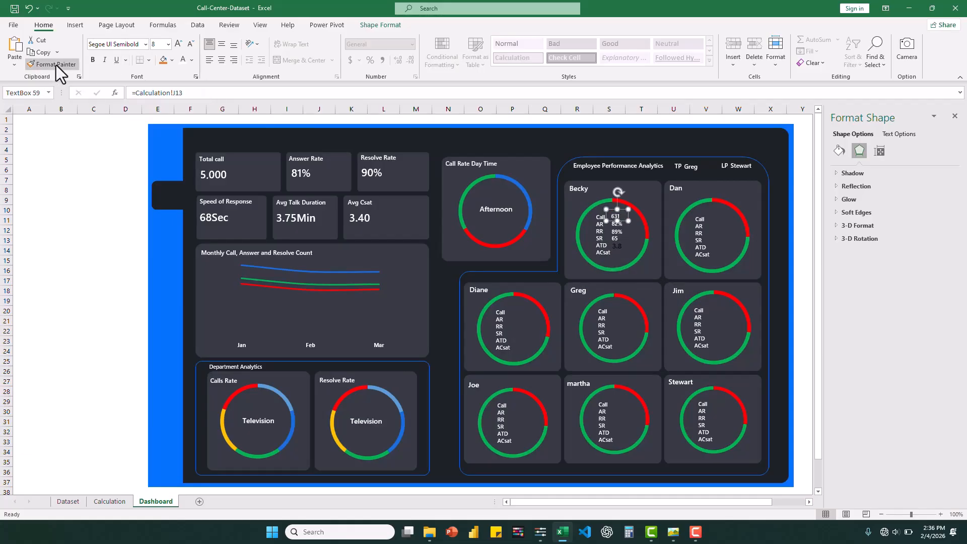
pyautogui.click(616, 246)
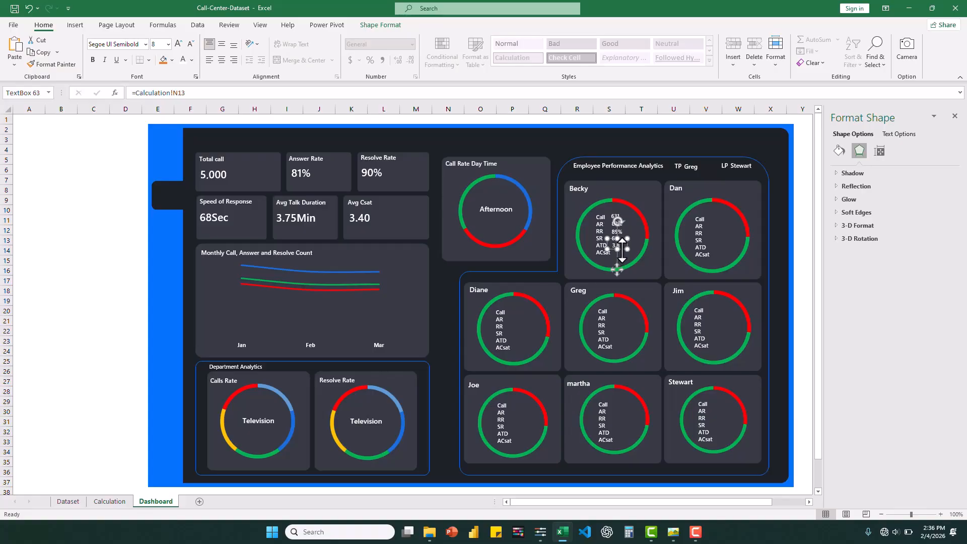
# Duplicate the average talk duration value, align the copy beside the ACsat label and link it with =Calculation!O13
pyautogui.hotkey('ctrl', 'd')
pyautogui.moveTo(632, 258); pyautogui.dragTo(624, 255)
pyautogui.hotkey('ctrl', 'z')
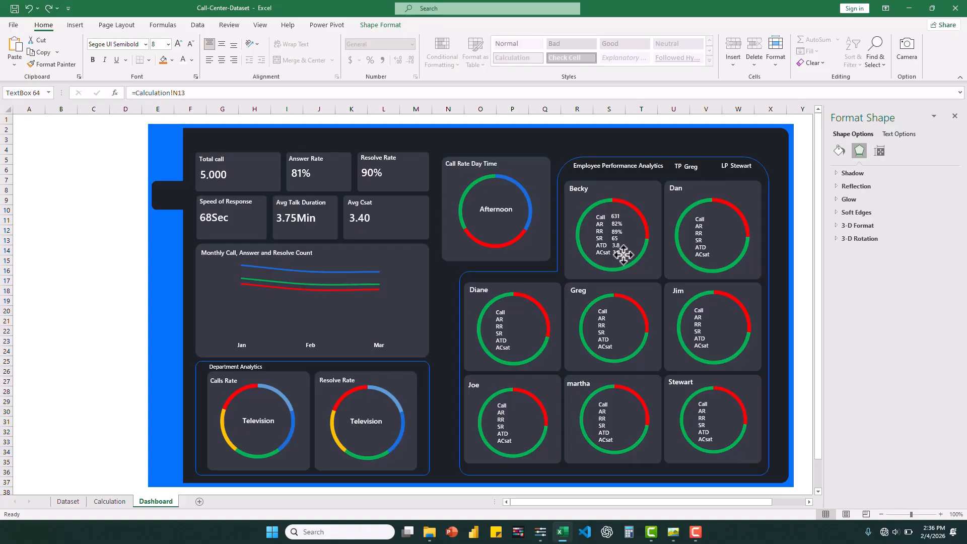
pyautogui.moveTo(623, 255); pyautogui.dragTo(623, 256)
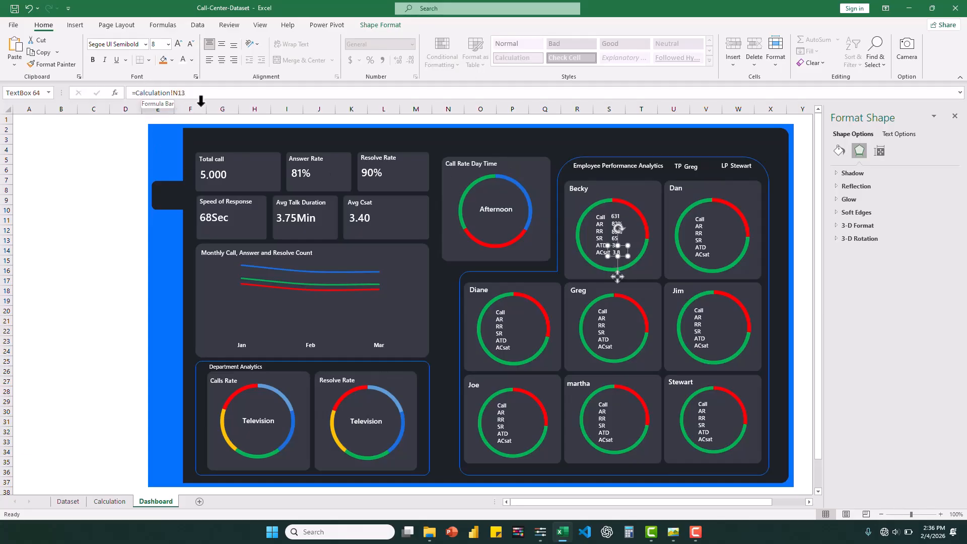
pyautogui.click(194, 93)
pyautogui.moveTo(186, 93); pyautogui.dragTo(134, 93)
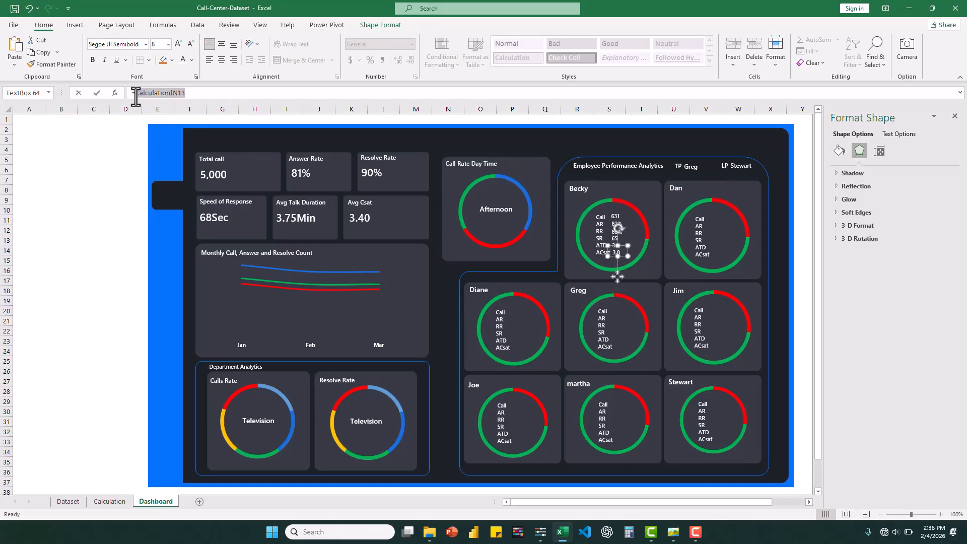
pyautogui.press('BackSpace')
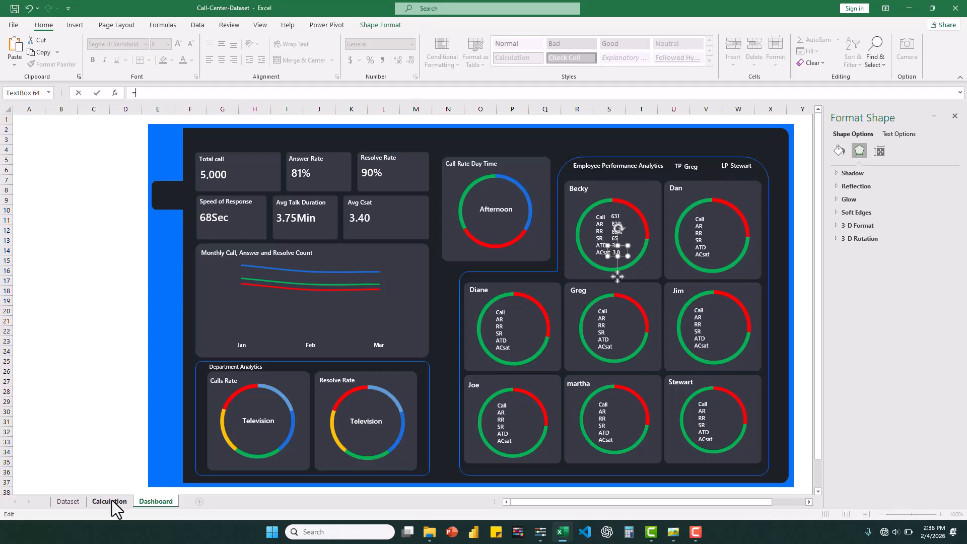
pyautogui.click(109, 501)
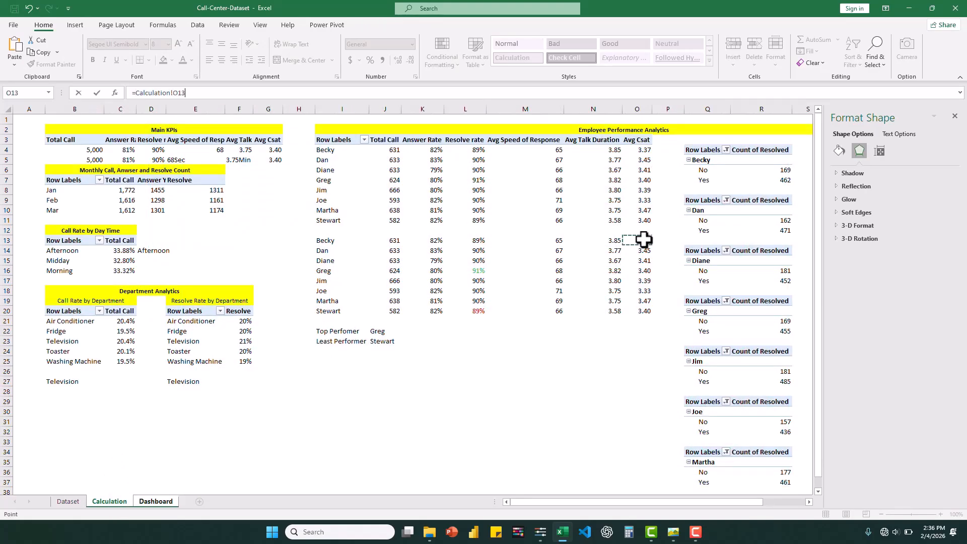
pyautogui.press('Return')
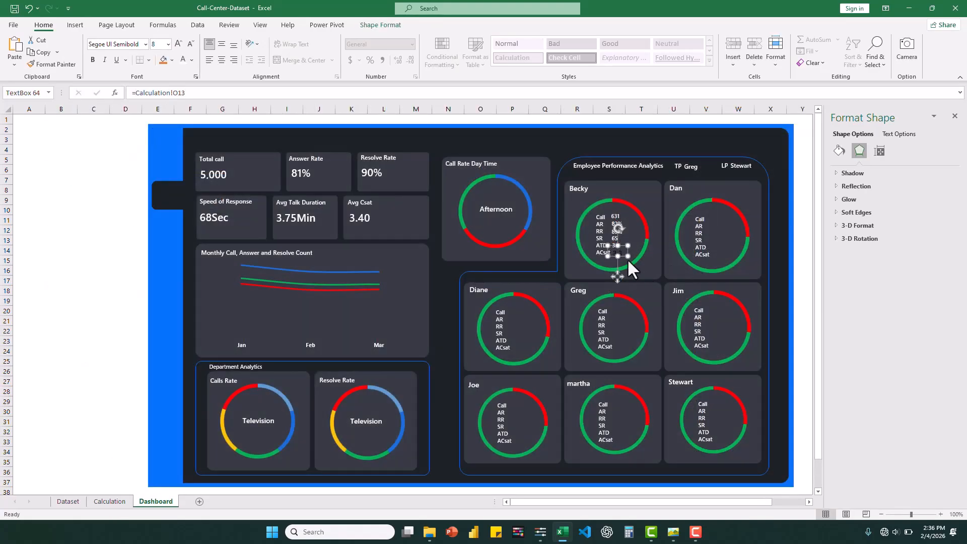
# Copy the call value's text formatting onto the customer satisfaction value beside ACsat in the first employee ring
pyautogui.click(617, 216)
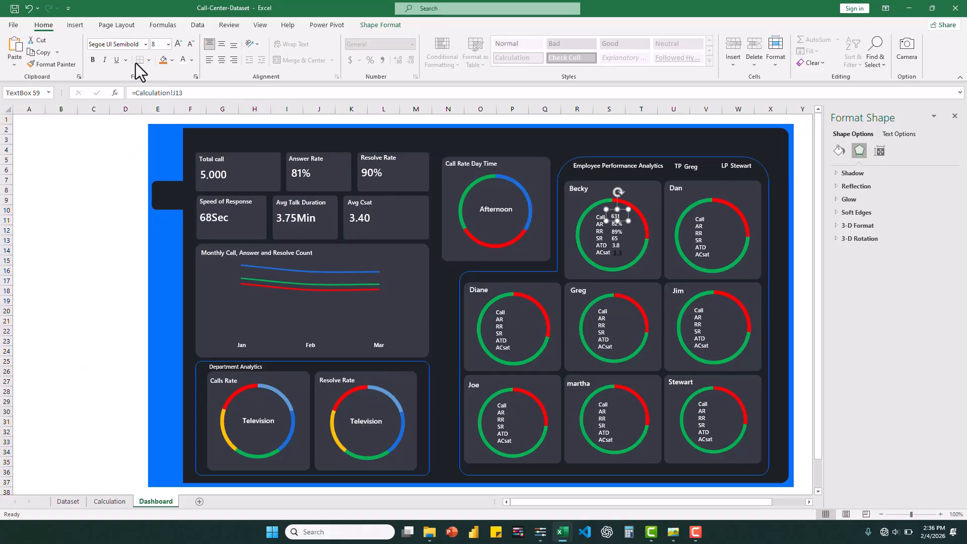
pyautogui.click(53, 65)
pyautogui.click(616, 252)
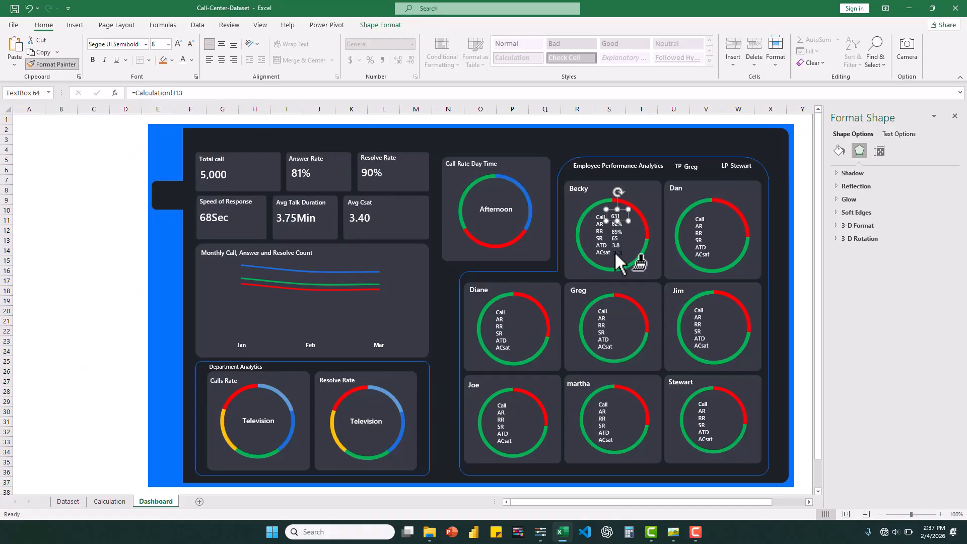
pyautogui.click(647, 270)
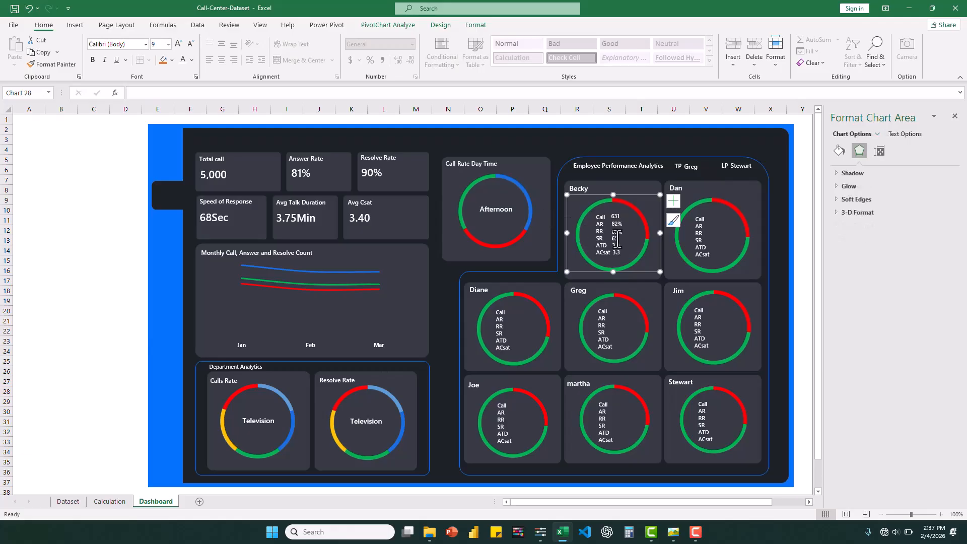
pyautogui.click(560, 282)
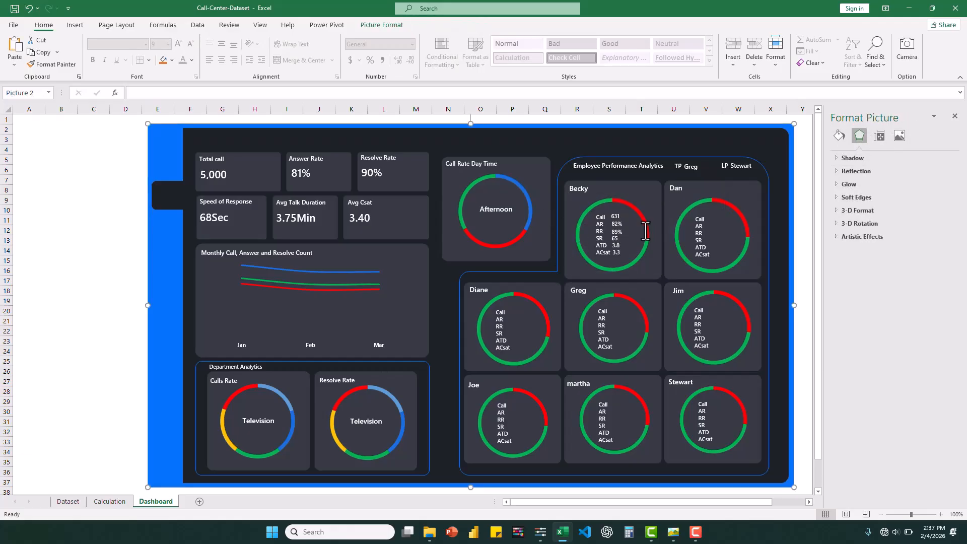
# Select the six metric values in the first employee ring together and shift them slightly right, away from their labels
pyautogui.click(614, 216)
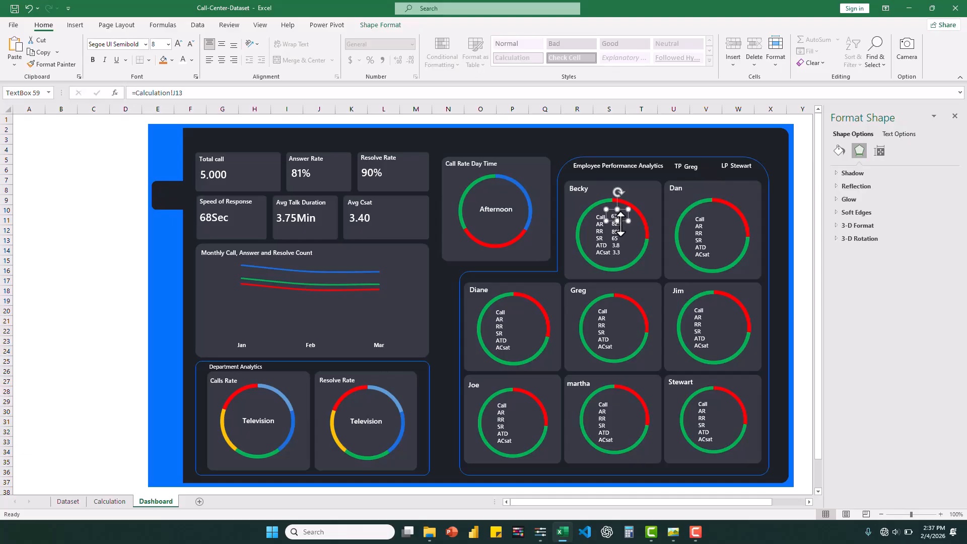
pyautogui.keyDown('ctrl'); pyautogui.click(621, 222); pyautogui.keyUp('ctrl')
pyautogui.keyDown('ctrl'); pyautogui.click(624, 246); pyautogui.keyUp('ctrl')
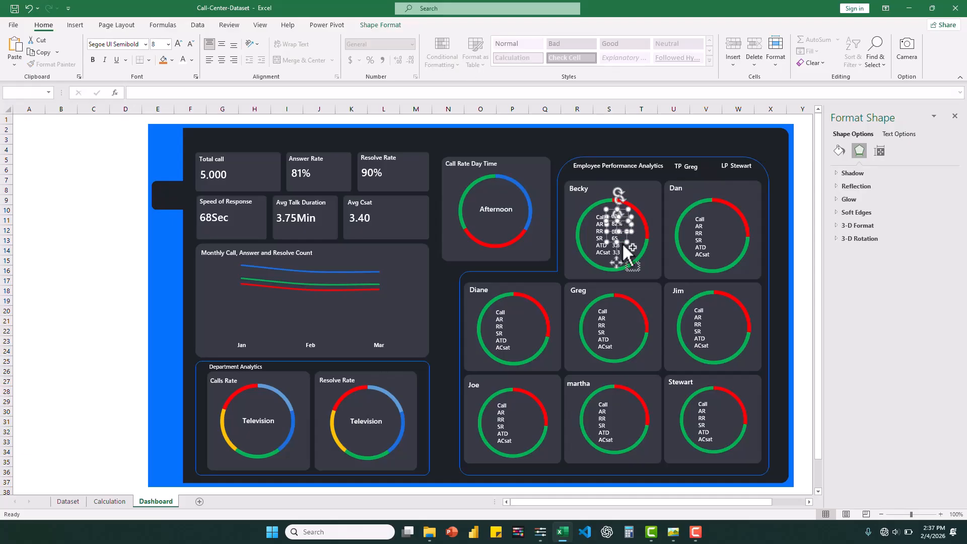
pyautogui.keyDown('ctrl'); pyautogui.click(624, 256); pyautogui.keyUp('ctrl')
pyautogui.keyDown('ctrl'); pyautogui.click(623, 247); pyautogui.keyUp('ctrl')
pyautogui.moveTo(623, 256); pyautogui.dragTo(629, 256)
pyautogui.moveTo(622, 247); pyautogui.dragTo(628, 235)
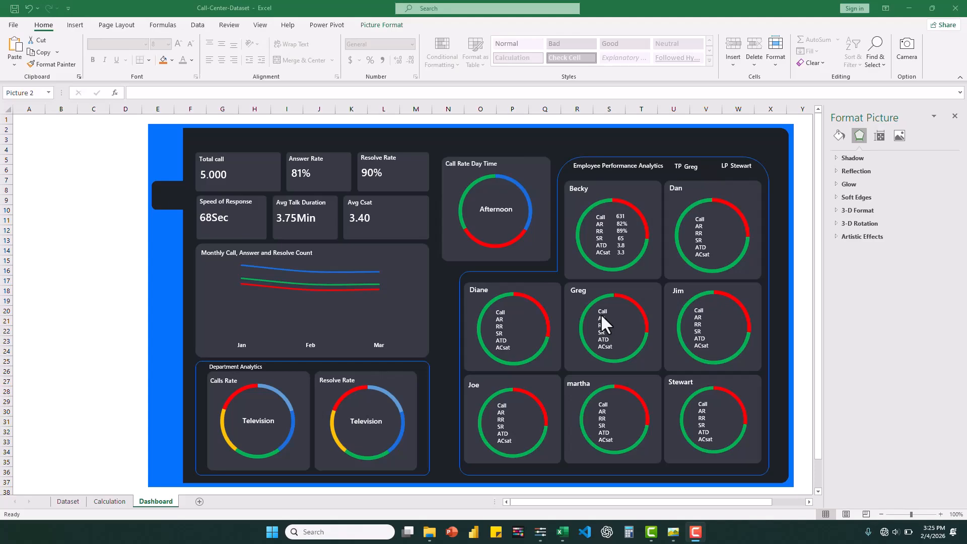
# Duplicate the first ring's call value and place copies beside all six labels, Call to ACsat, in the employee ring directly below
pyautogui.click(621, 216)
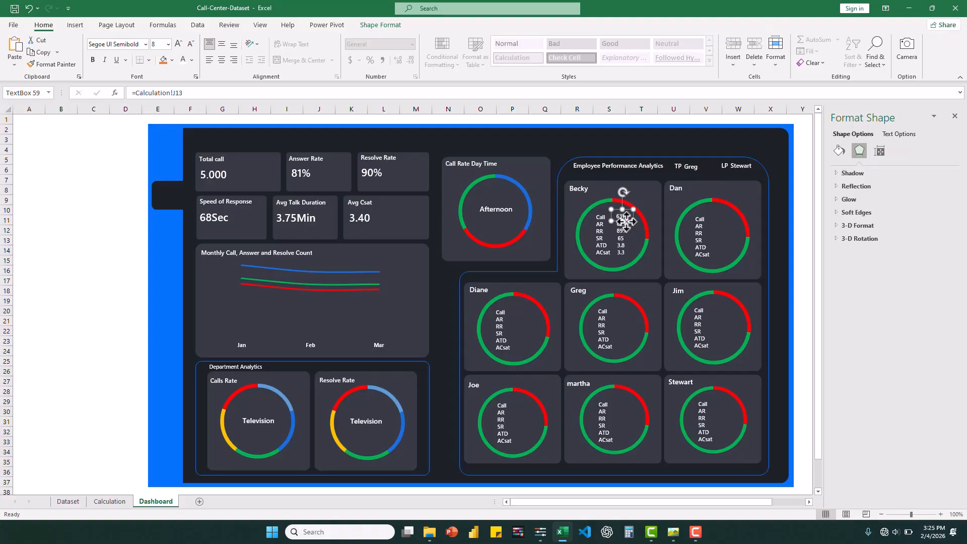
pyautogui.moveTo(625, 220); pyautogui.dragTo(632, 227)
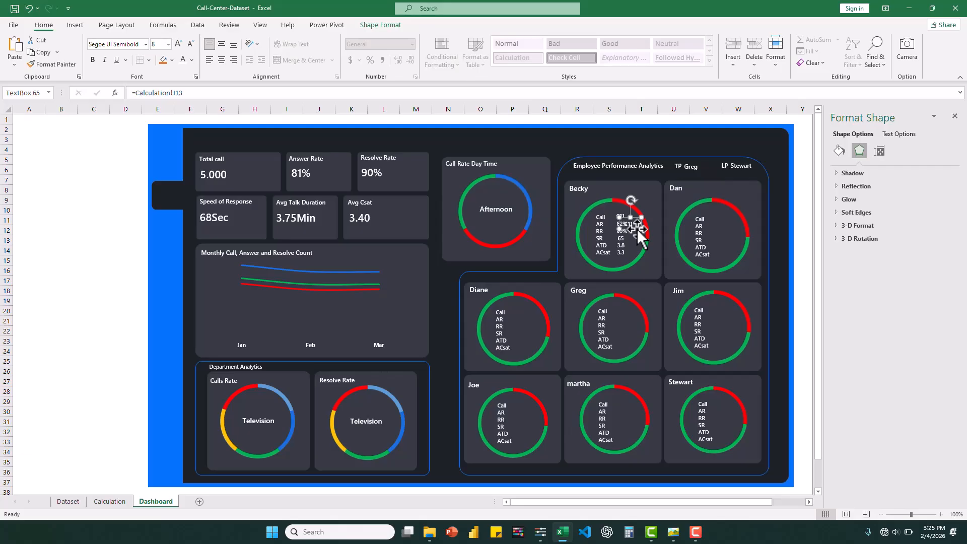
pyautogui.moveTo(638, 229); pyautogui.dragTo(632, 349)
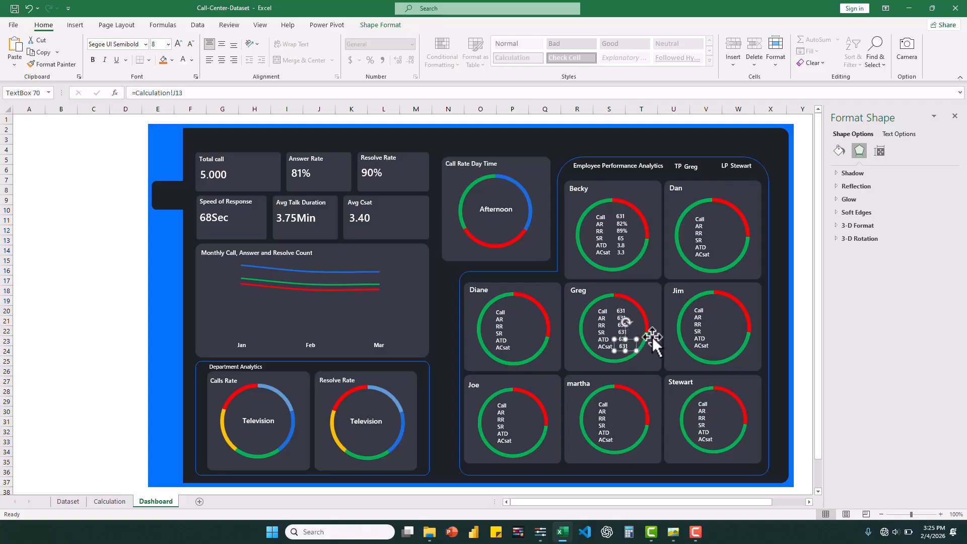
pyautogui.click(665, 305)
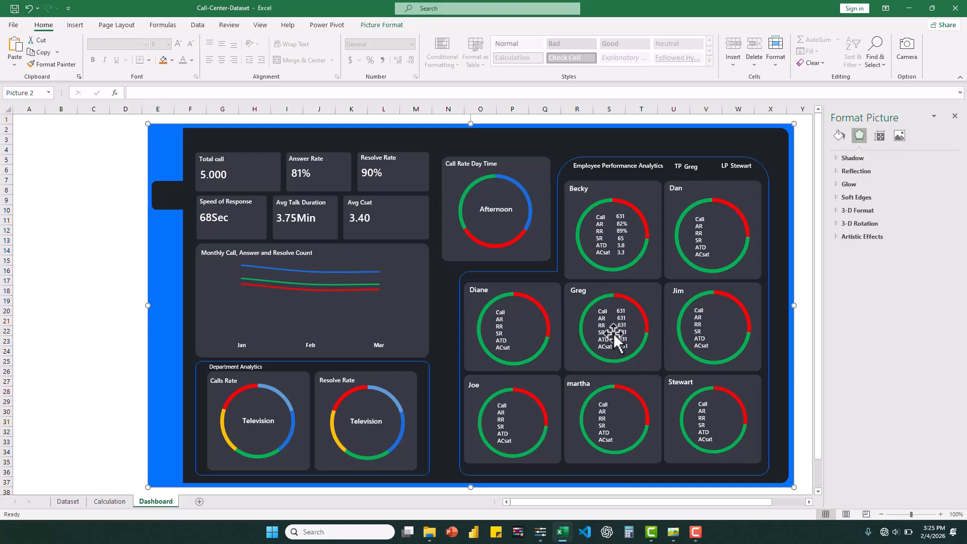
# Nudge the copied values in the middle employee ring so the one beside Call lines up with the column below
pyautogui.click(629, 352)
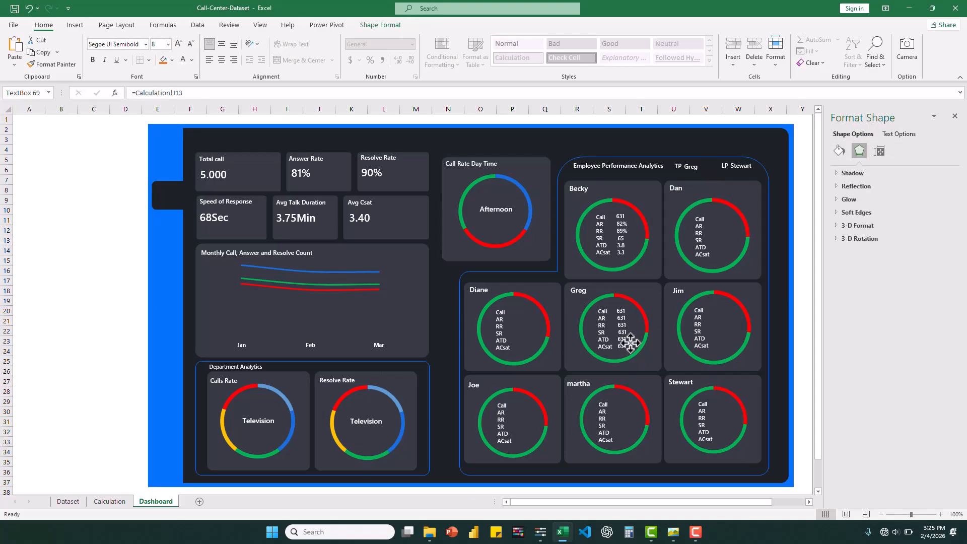
pyautogui.click(623, 331)
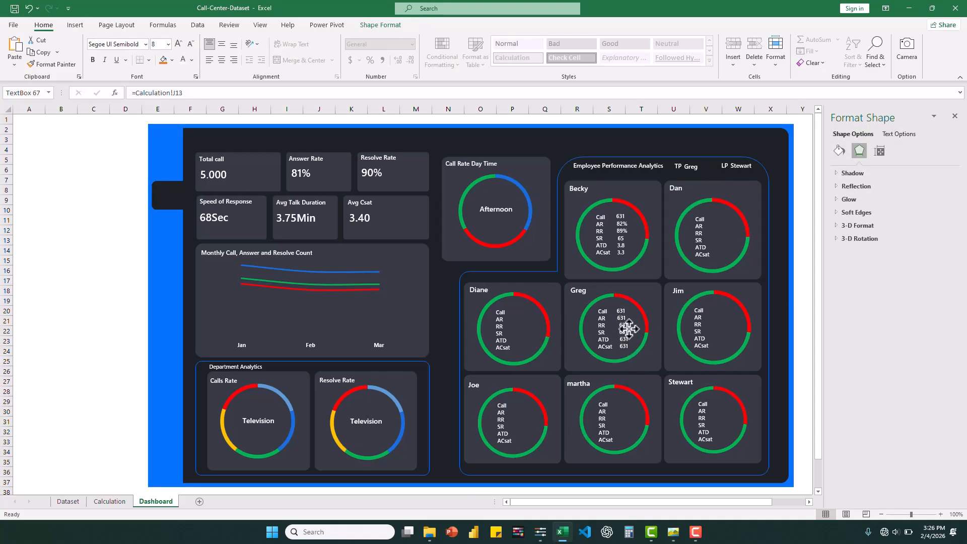
pyautogui.click(624, 311)
pyautogui.moveTo(627, 315); pyautogui.dragTo(624, 313)
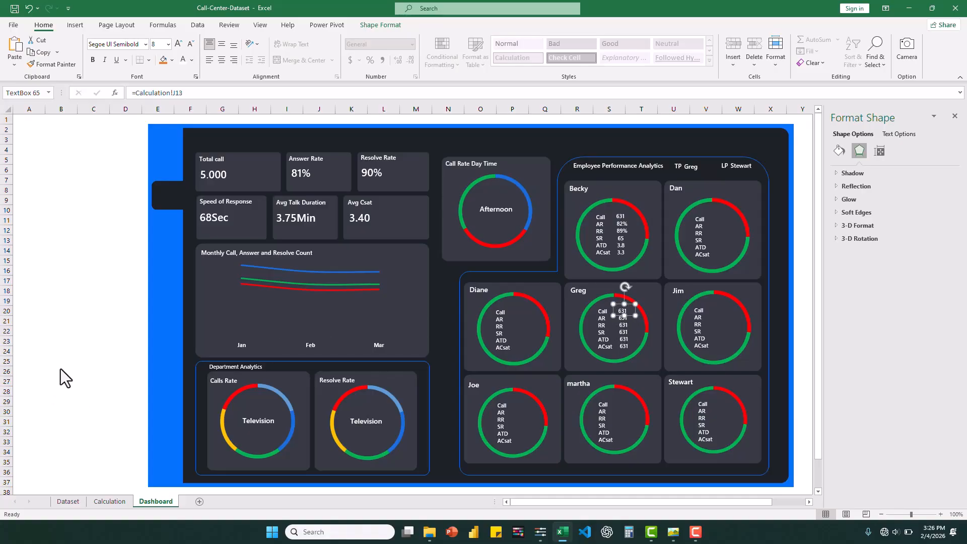
pyautogui.click(32, 523)
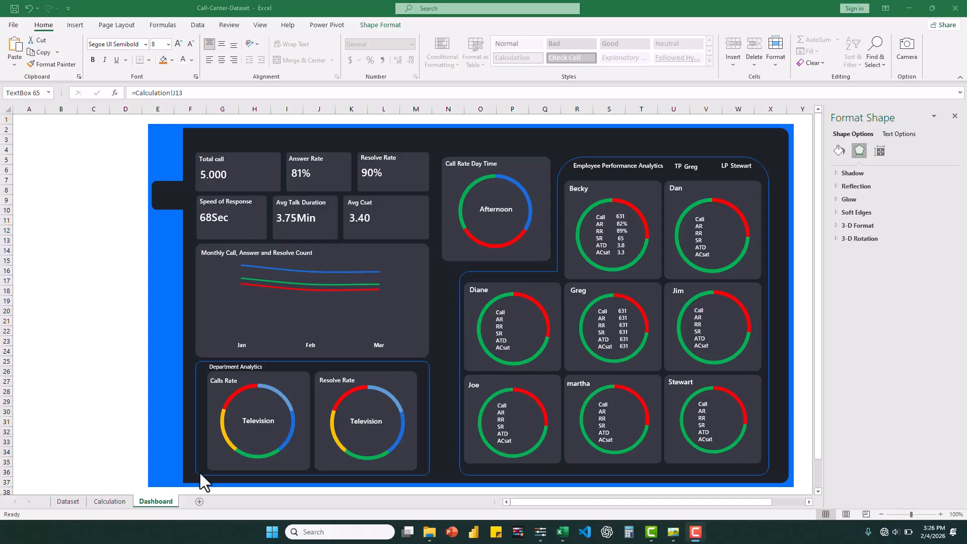
# Link the value beside Call in the middle employee ring to =Calculation!J16
pyautogui.click(623, 309)
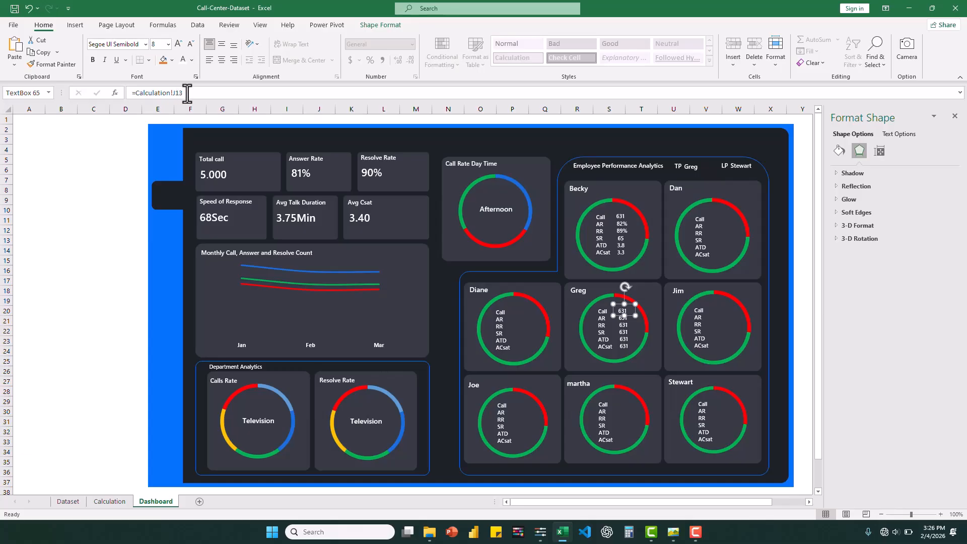
pyautogui.moveTo(184, 92); pyautogui.dragTo(139, 97)
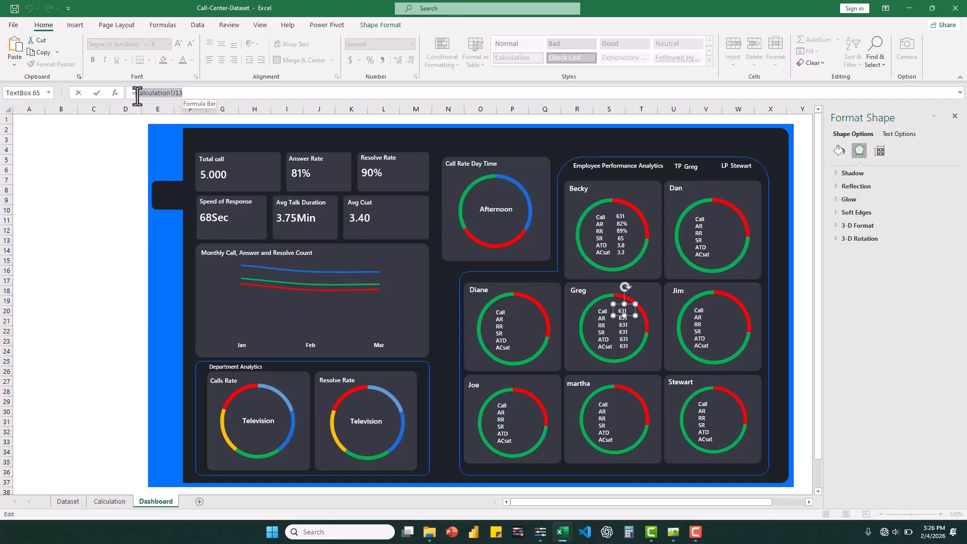
pyautogui.press('BackSpace')
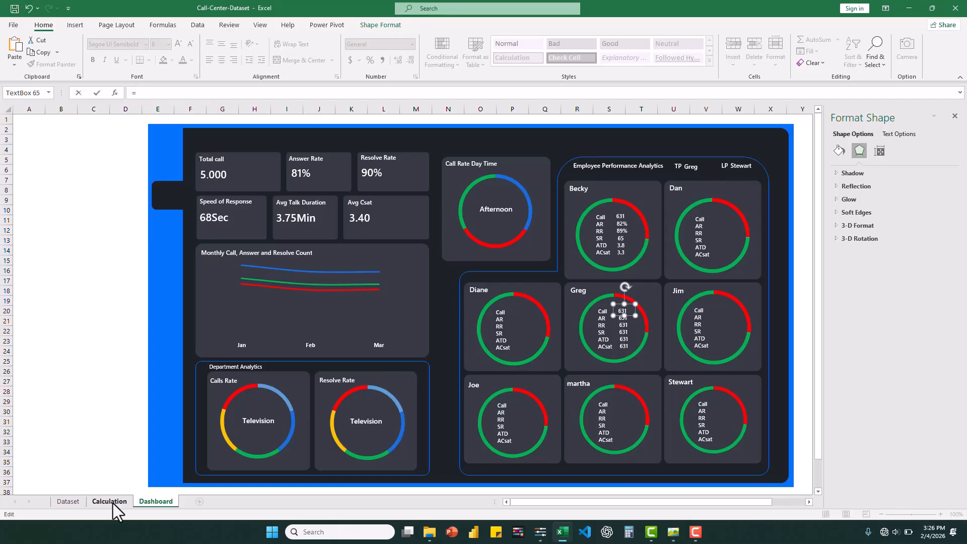
pyautogui.click(109, 501)
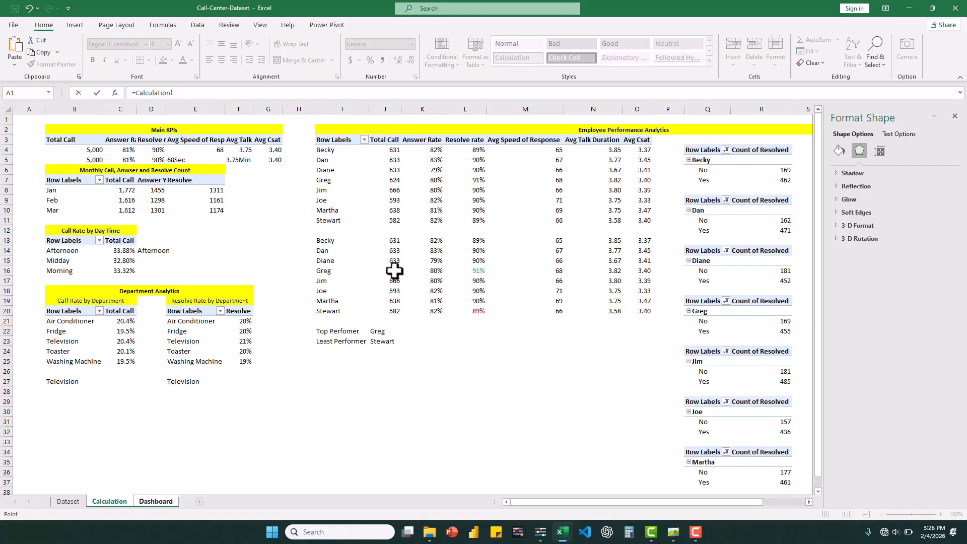
pyautogui.press('Return')
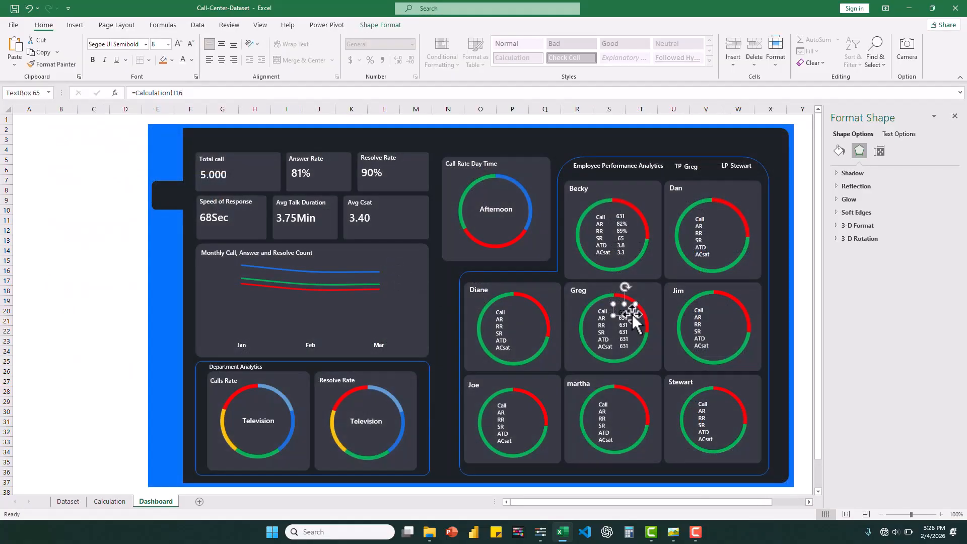
# Link the value beside AR in the middle employee ring to =Calculation!K16
pyautogui.click(621, 320)
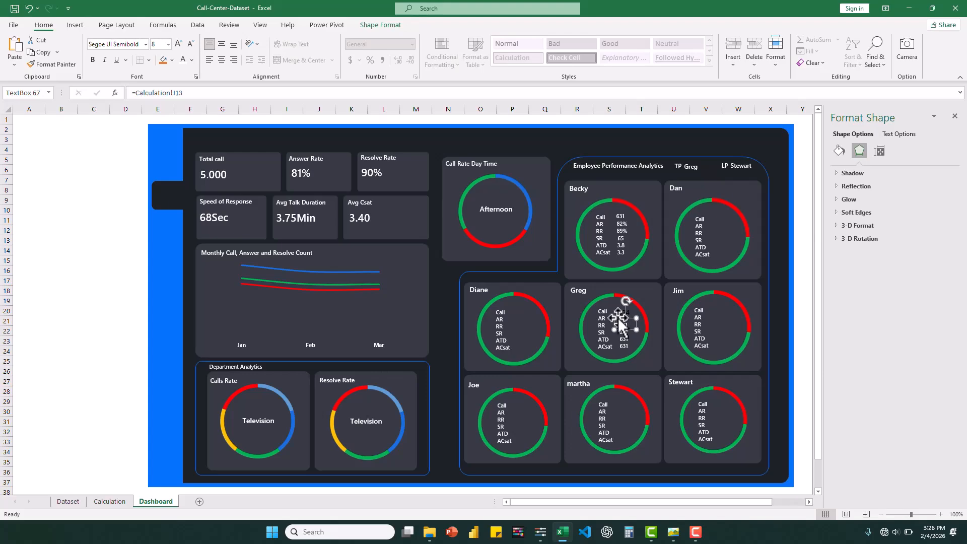
pyautogui.click(623, 316)
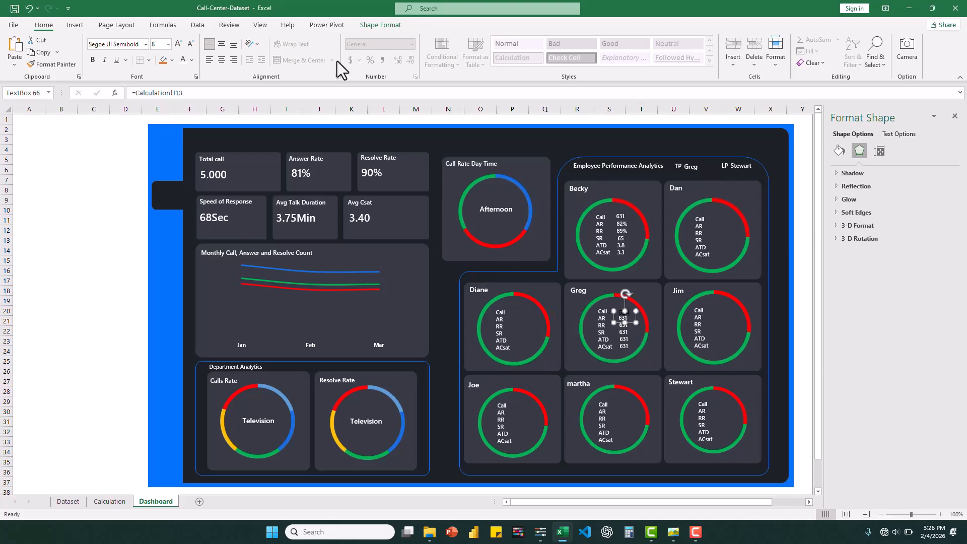
pyautogui.doubleClick(152, 93)
pyautogui.press('BackSpace')
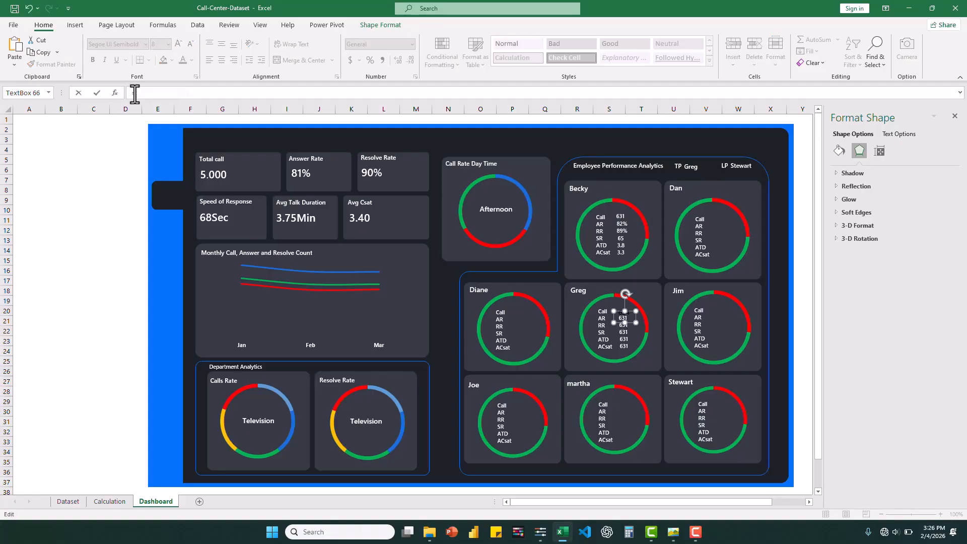
pyautogui.click(110, 502)
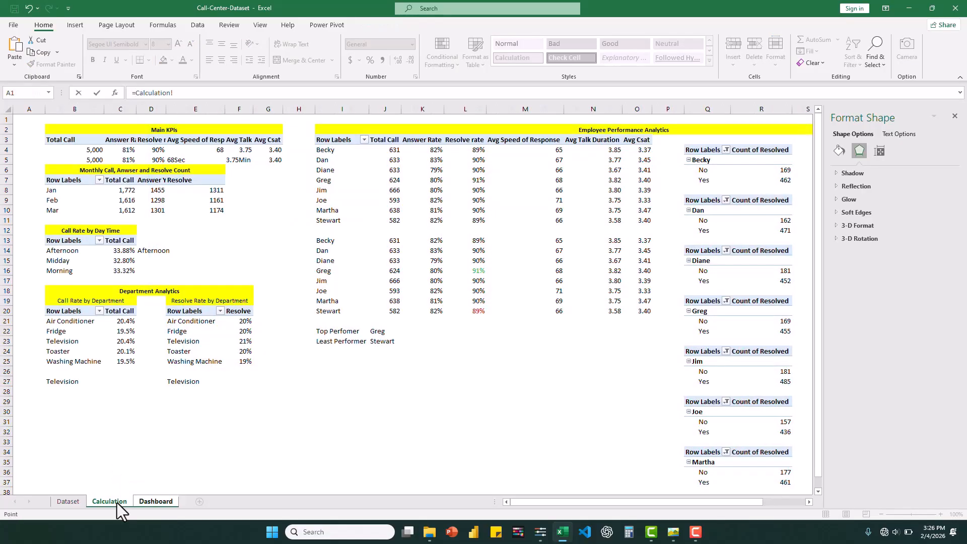
pyautogui.click(437, 273)
pyautogui.press('Return')
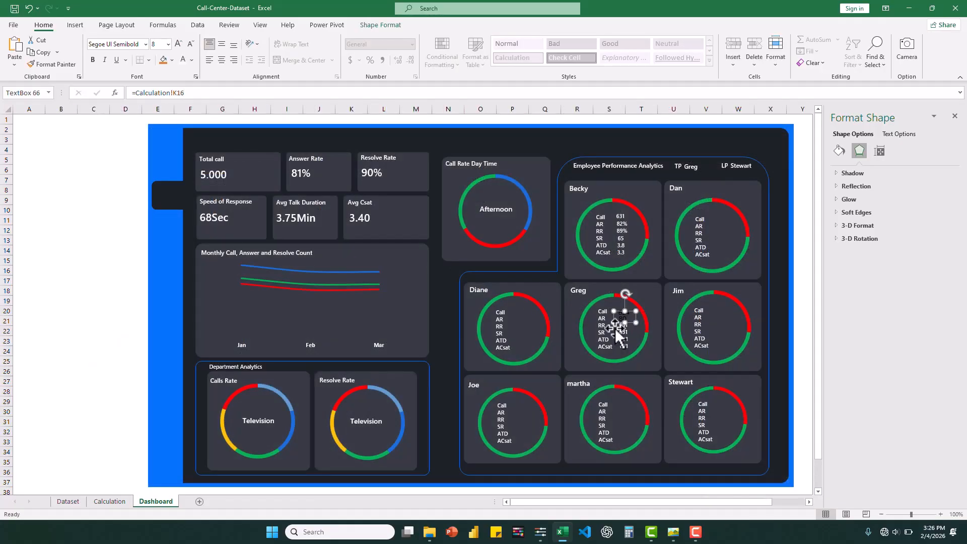
# Link the value beside RR in the middle employee ring to =Calculation!L16
pyautogui.click(619, 329)
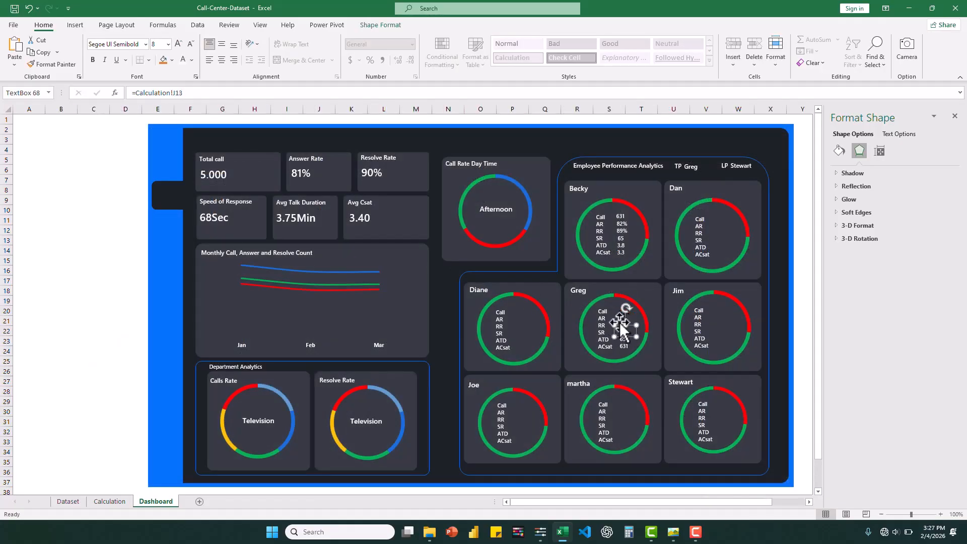
pyautogui.click(624, 323)
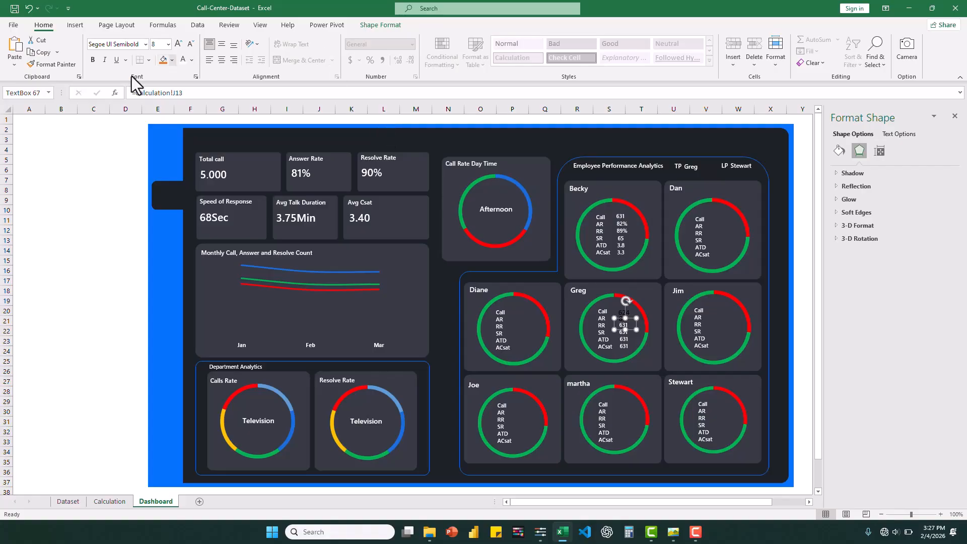
pyautogui.moveTo(194, 91); pyautogui.dragTo(143, 93)
pyautogui.press('BackSpace')
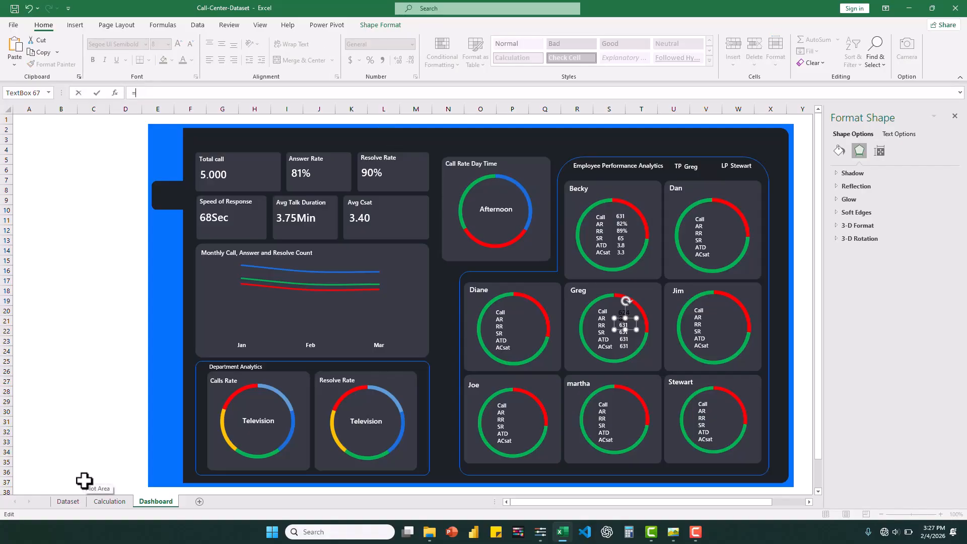
pyautogui.click(97, 504)
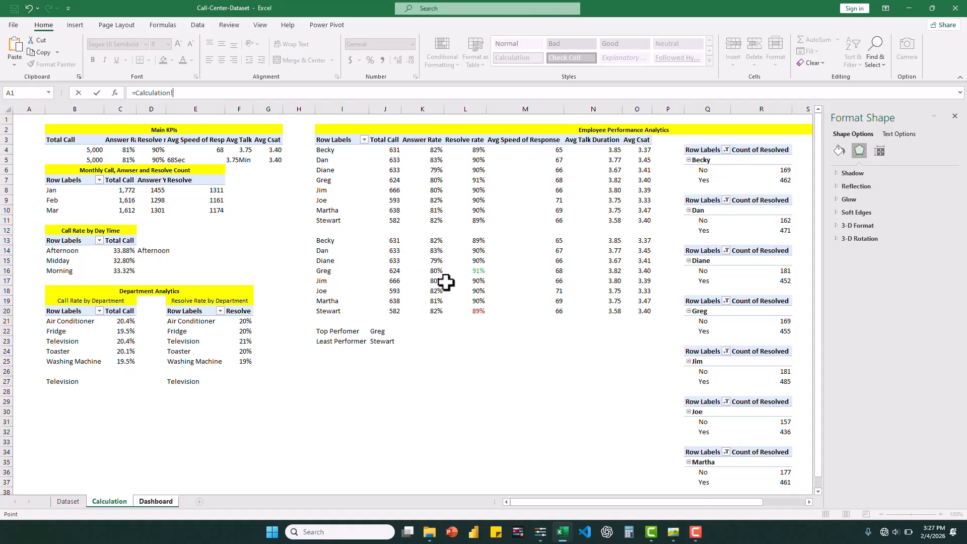
pyautogui.click(473, 272)
pyautogui.press('Return')
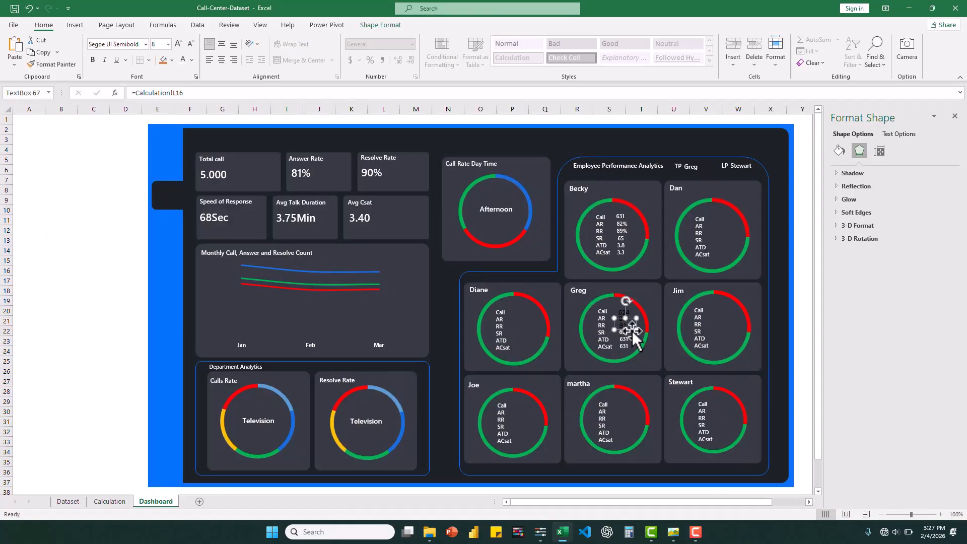
# Remove the linked text box beside RR in the middle employee ring after checking the Calculation sheet
pyautogui.click(109, 501)
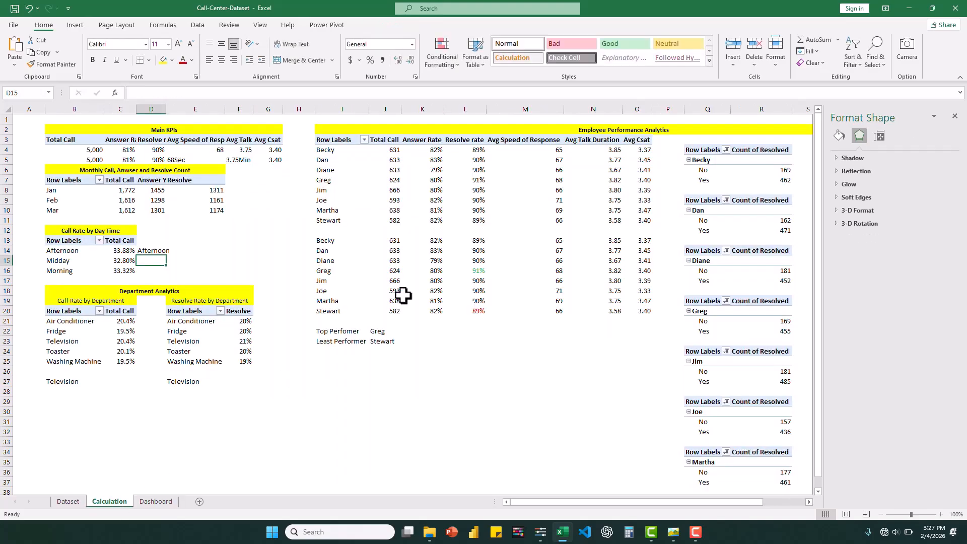
pyautogui.click(153, 501)
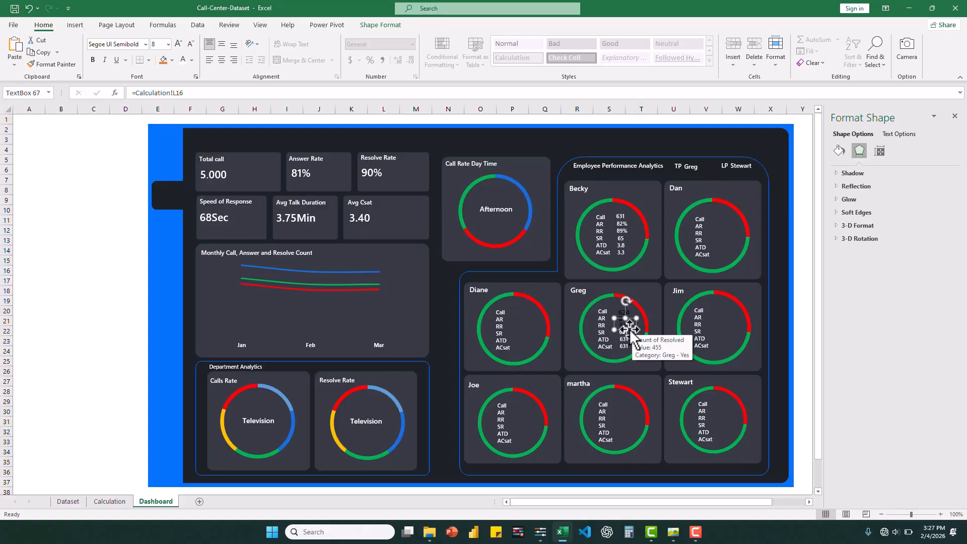
pyautogui.press('Escape')
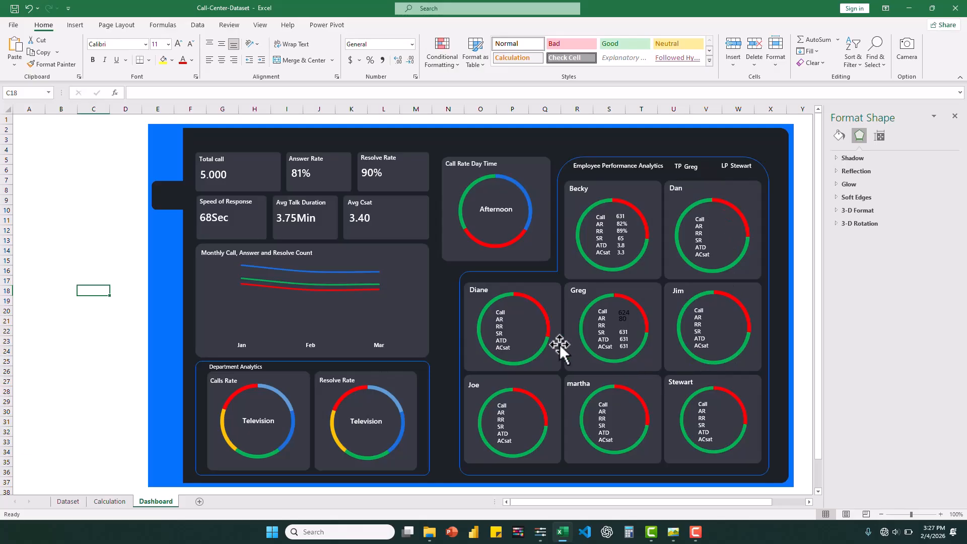
# Copy the resolve rate in cell L16 of the Calculation sheet
pyautogui.click(112, 502)
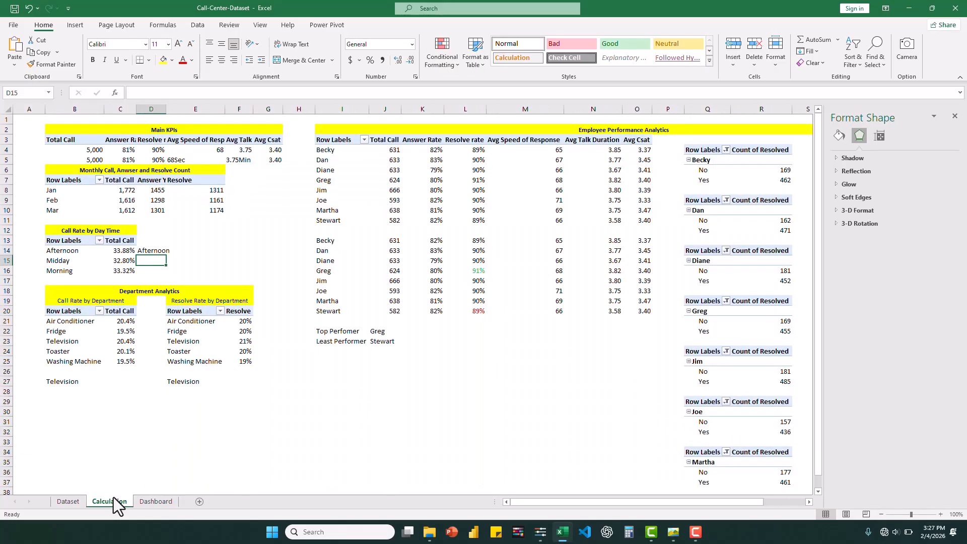
pyautogui.click(469, 271)
pyautogui.rightClick(469, 272)
pyautogui.click(498, 22)
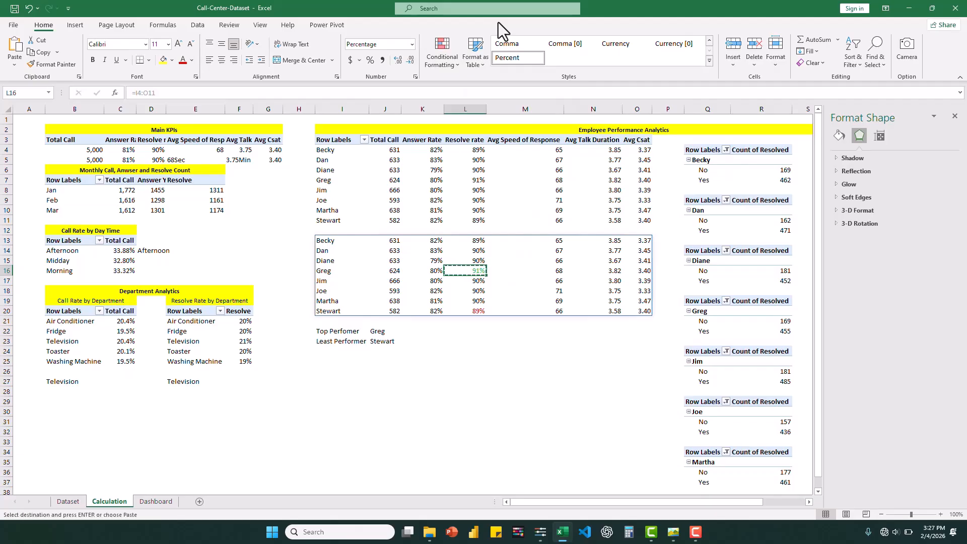
# Paste the copied cell on the Dashboard as a linked picture and place it beside RR in the middle employee ring
pyautogui.click(153, 501)
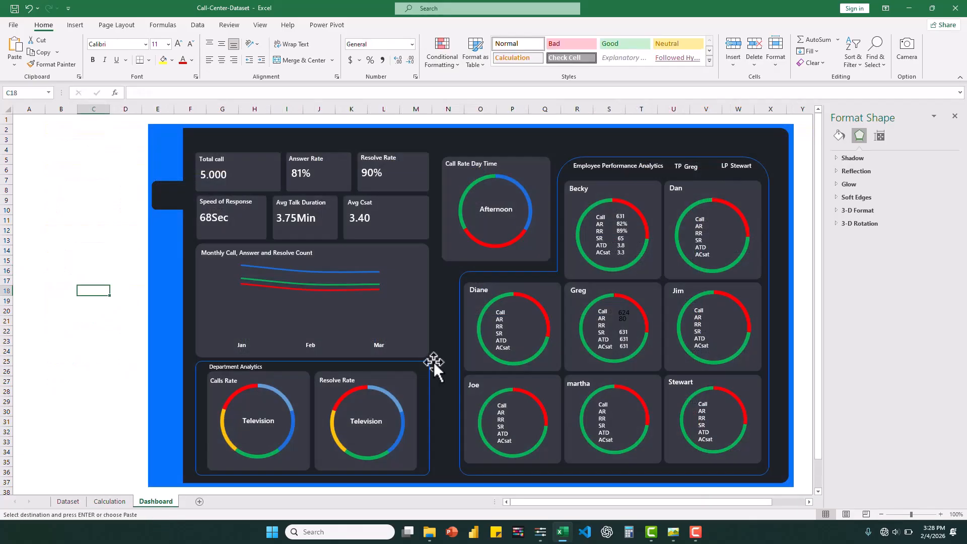
pyautogui.rightClick(800, 280)
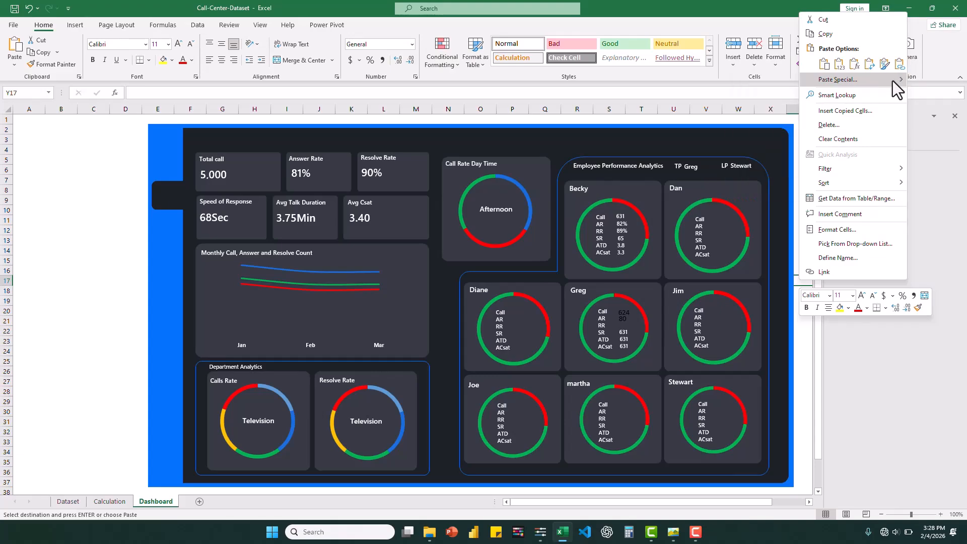
pyautogui.moveTo(899, 77)
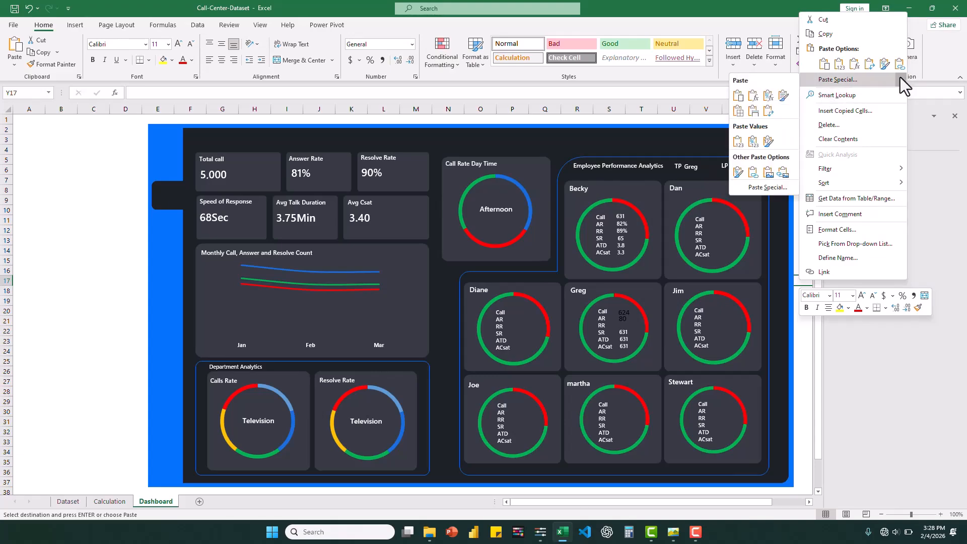
pyautogui.click(781, 173)
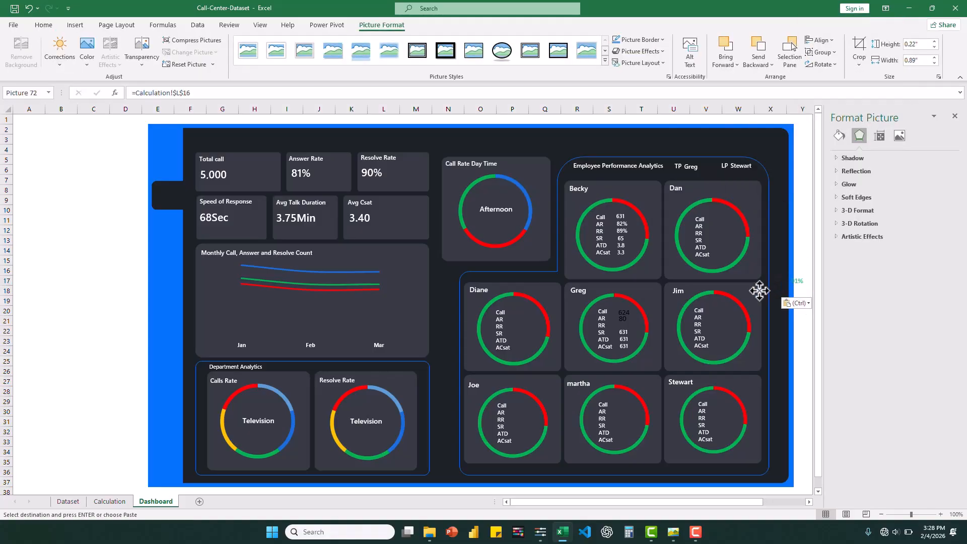
pyautogui.moveTo(759, 290); pyautogui.dragTo(620, 325)
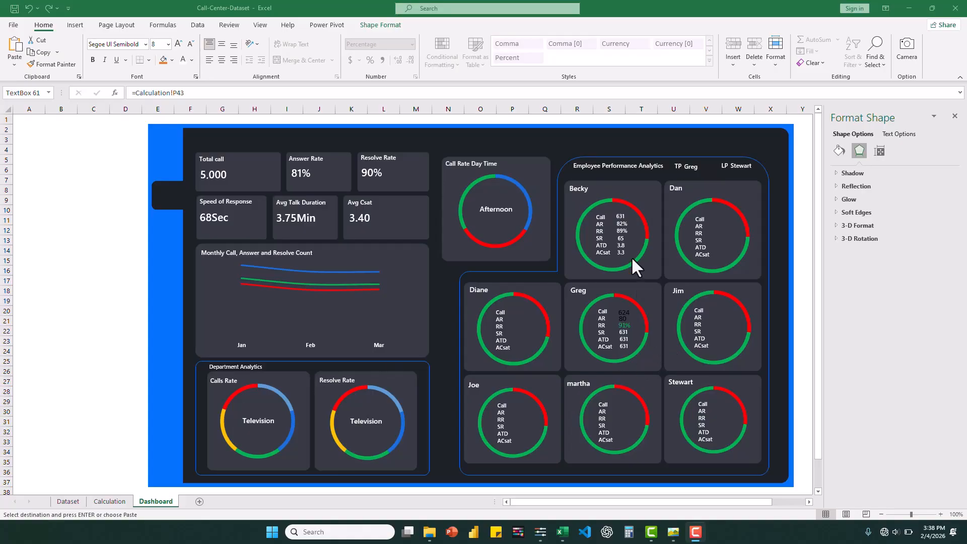
# Remove the RR value from the upper-middle employee ring and copy cell L13 of the Calculation sheet
pyautogui.click(620, 227)
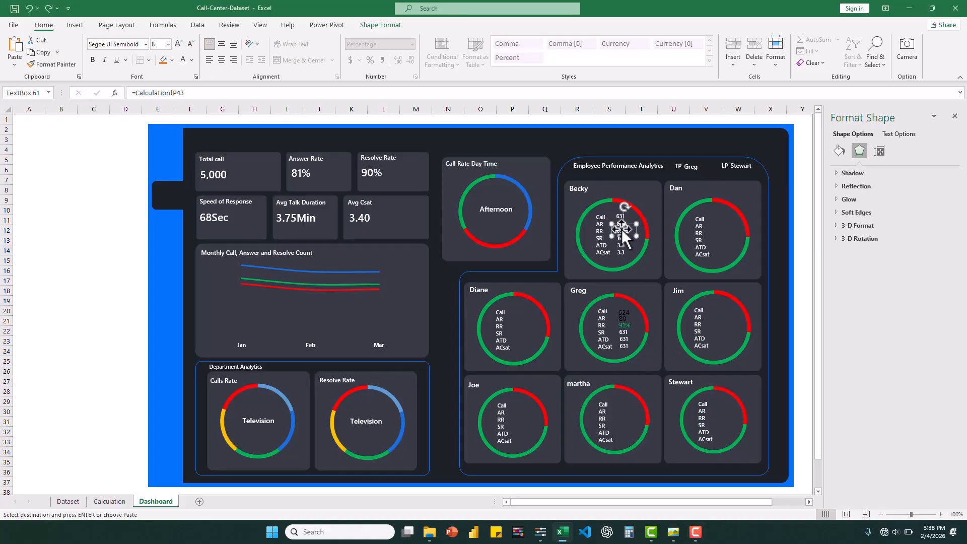
pyautogui.press('Escape')
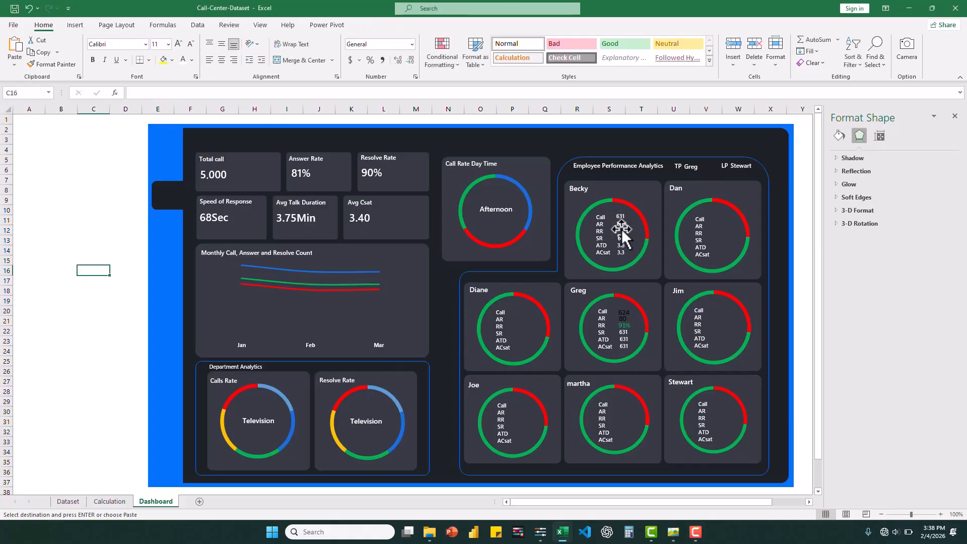
pyautogui.click(107, 501)
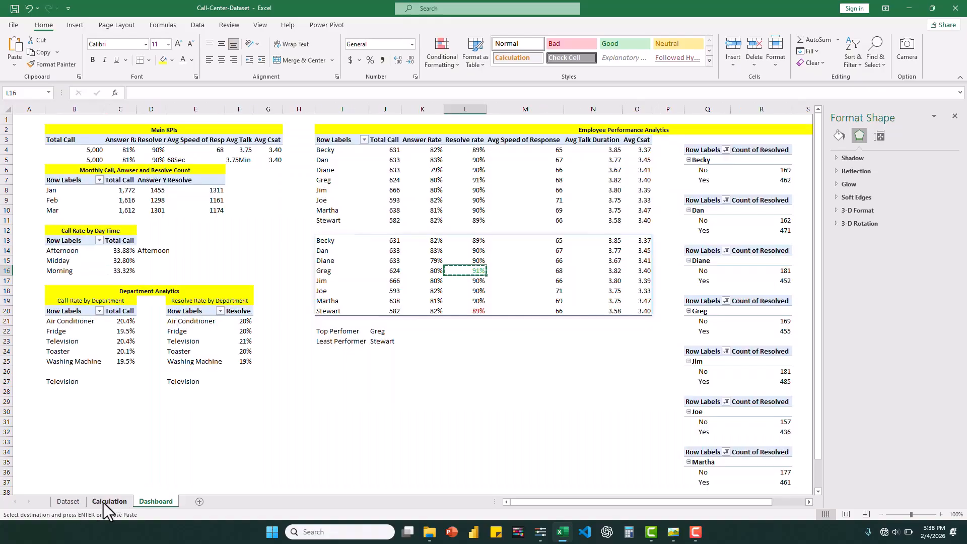
pyautogui.click(473, 240)
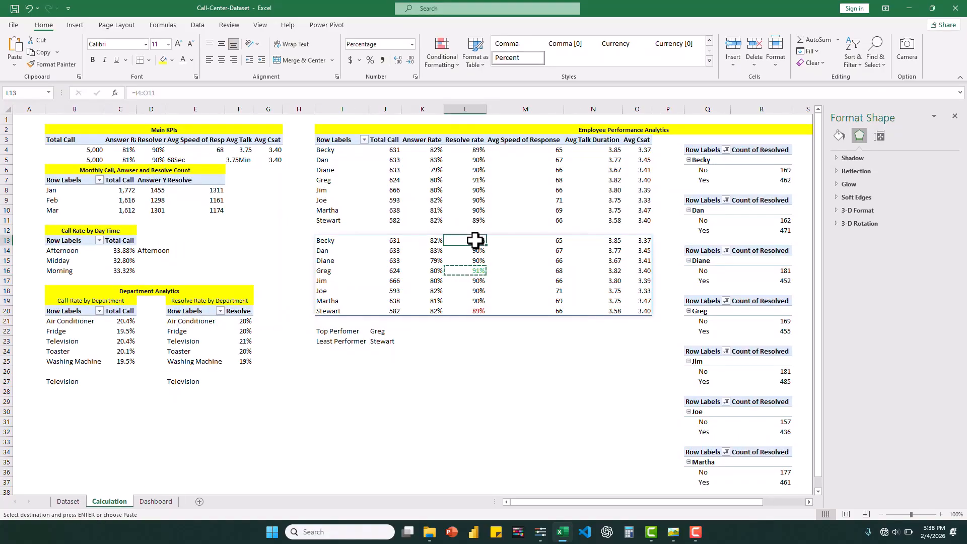
pyautogui.press('Return')
pyautogui.hotkey('ctrl', 'c')
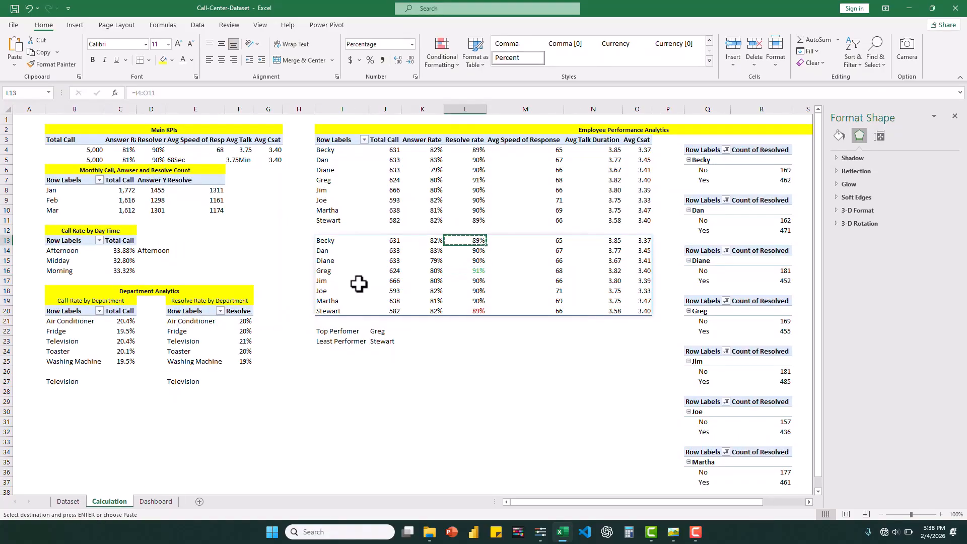
# Paste cell L13 on the Dashboard as a linked picture and place it beside RR in the upper-middle employee ring
pyautogui.click(157, 501)
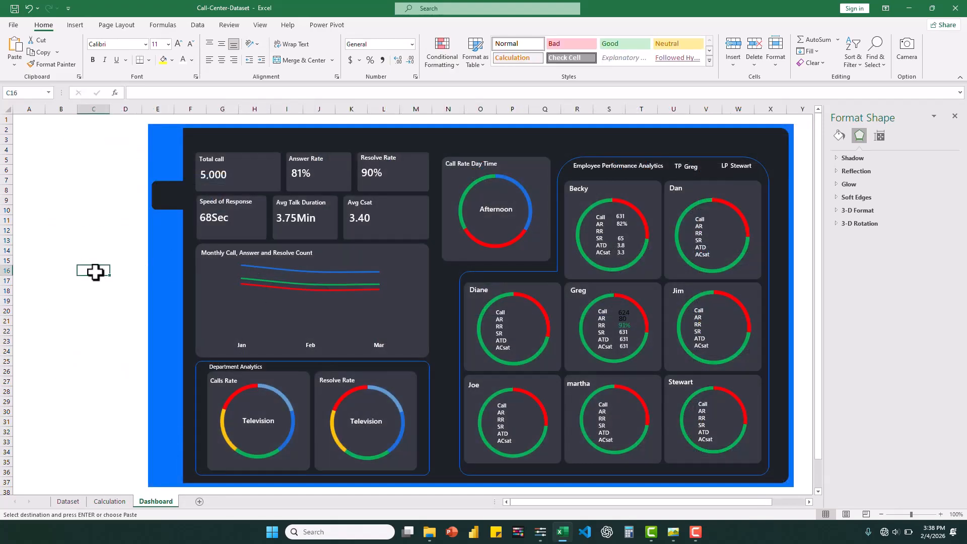
pyautogui.rightClick(95, 272)
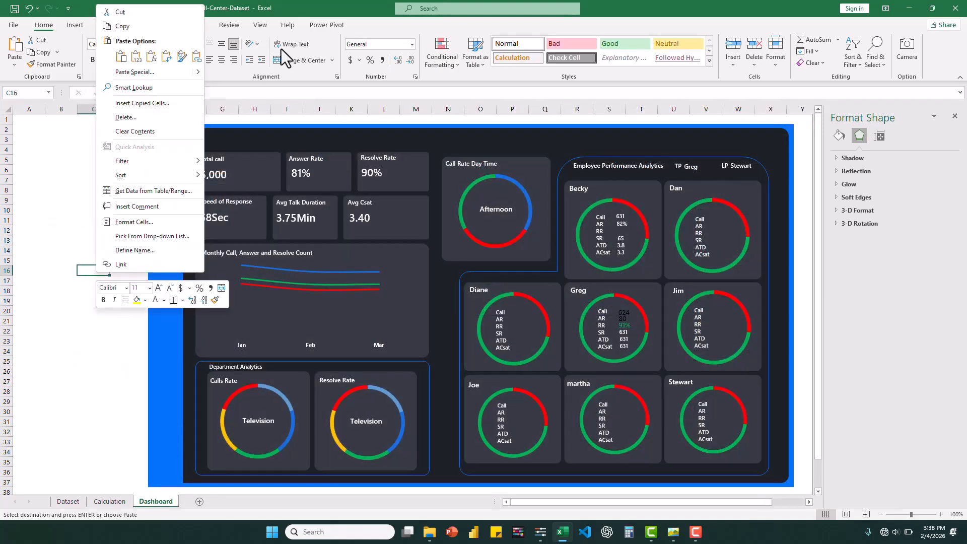
pyautogui.moveTo(197, 76)
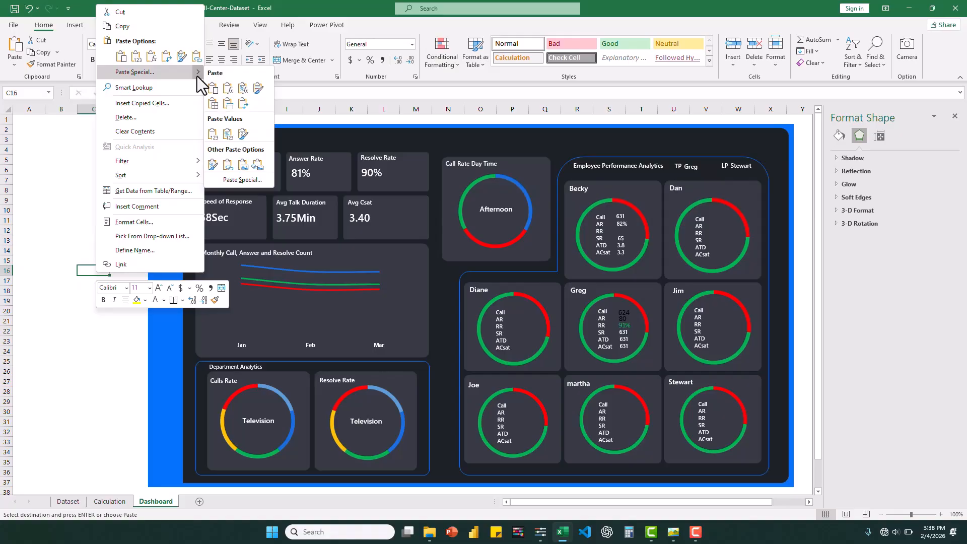
pyautogui.click(259, 165)
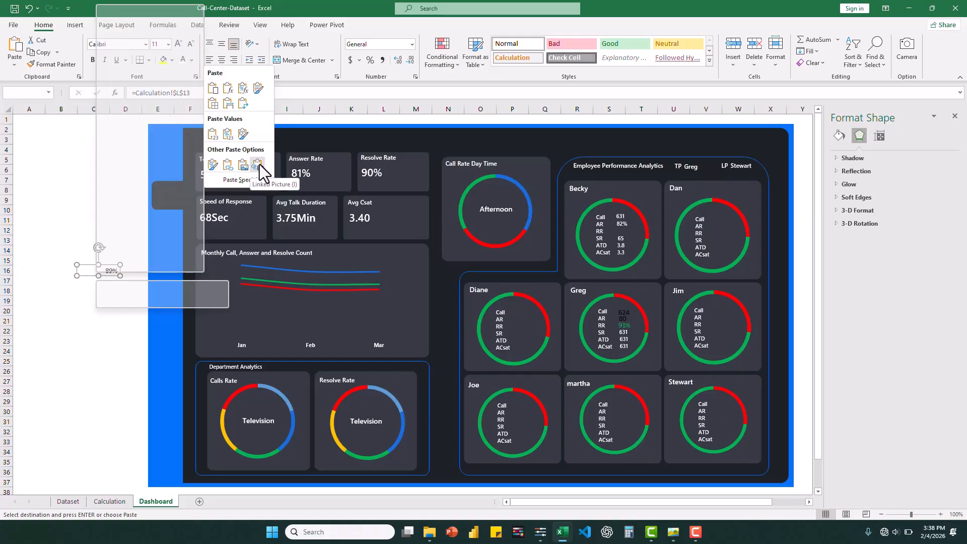
pyautogui.click(259, 164)
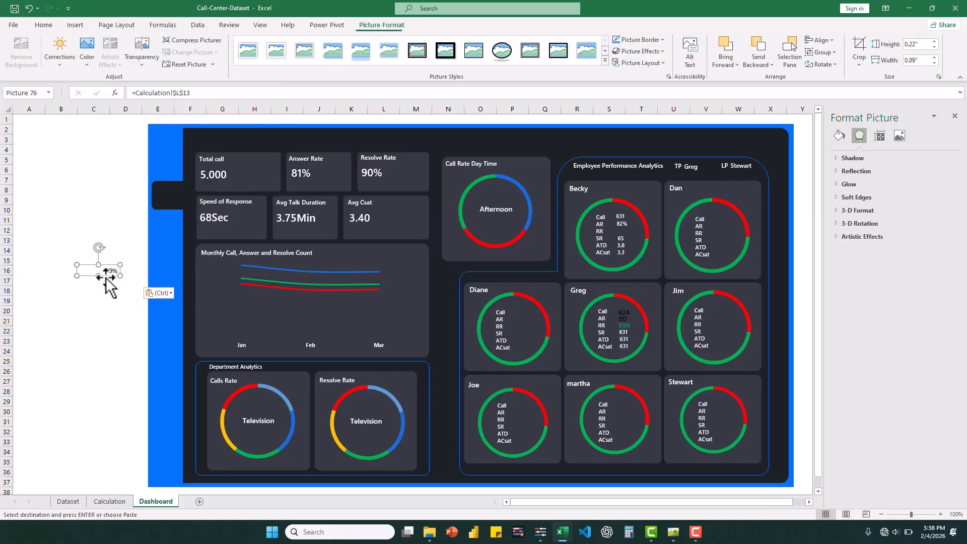
pyautogui.moveTo(112, 276); pyautogui.dragTo(620, 235)
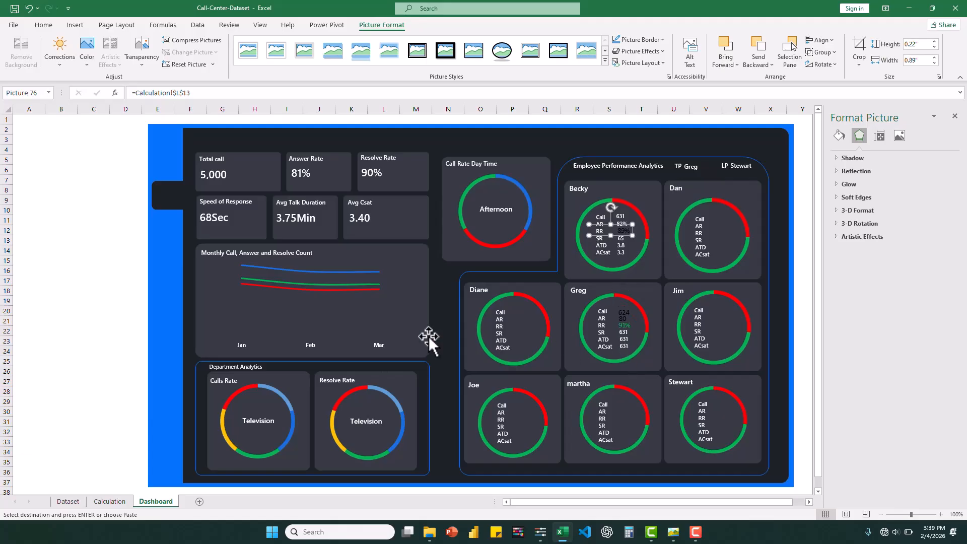
# Set the font color of the resolve rates in L13:L20 on the Calculation sheet to white and check the Dashboard
pyautogui.click(111, 503)
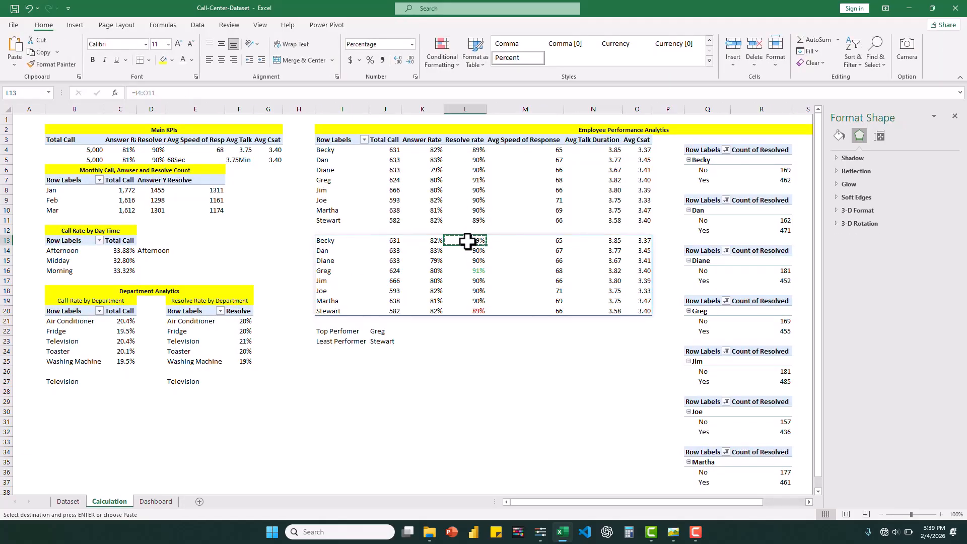
pyautogui.moveTo(471, 240); pyautogui.dragTo(474, 313)
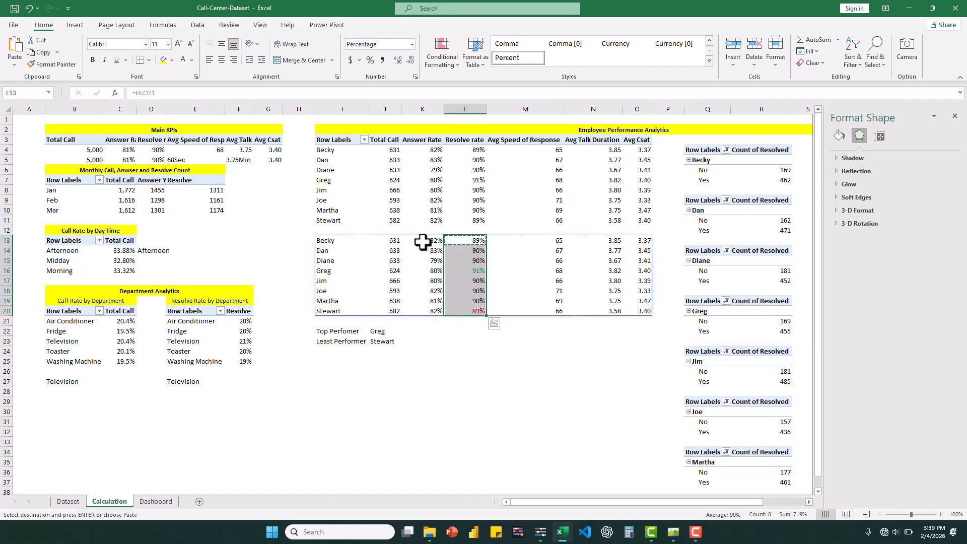
pyautogui.click(182, 61)
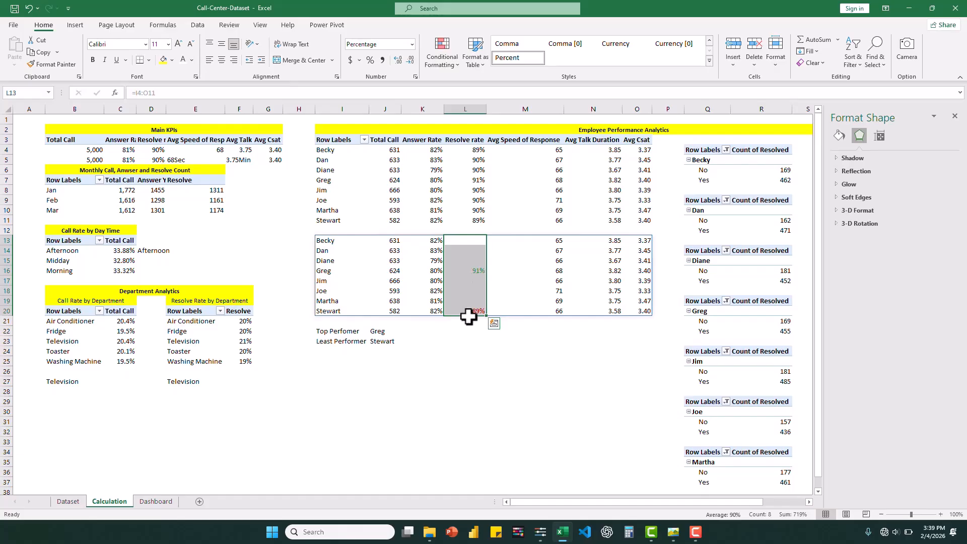
pyautogui.click(155, 501)
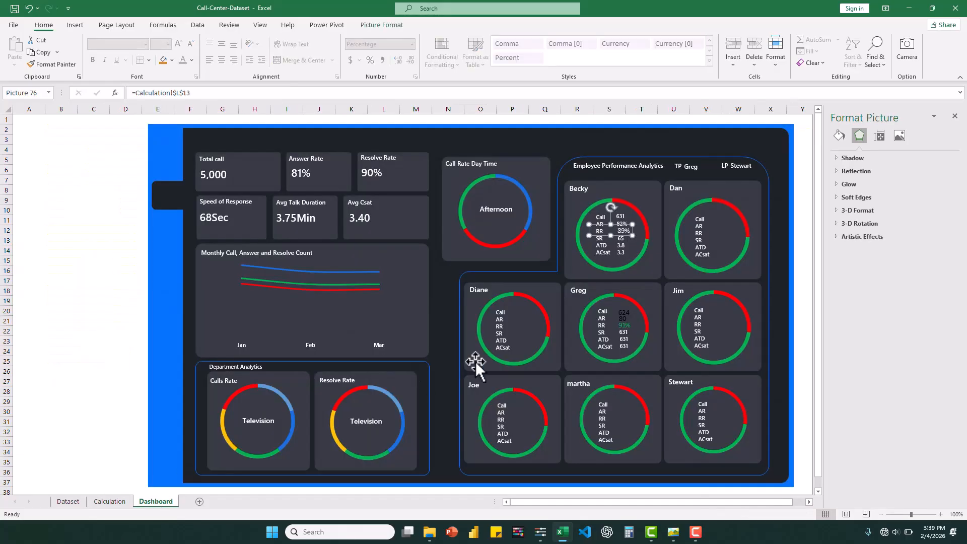
# Narrow column L on the Calculation sheet to just fit its percentages
pyautogui.click(109, 501)
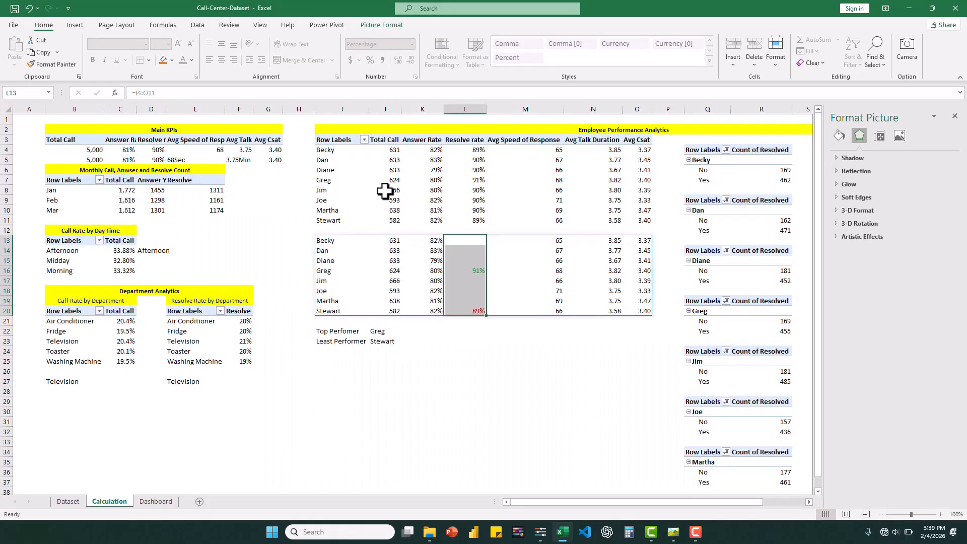
pyautogui.doubleClick(489, 109)
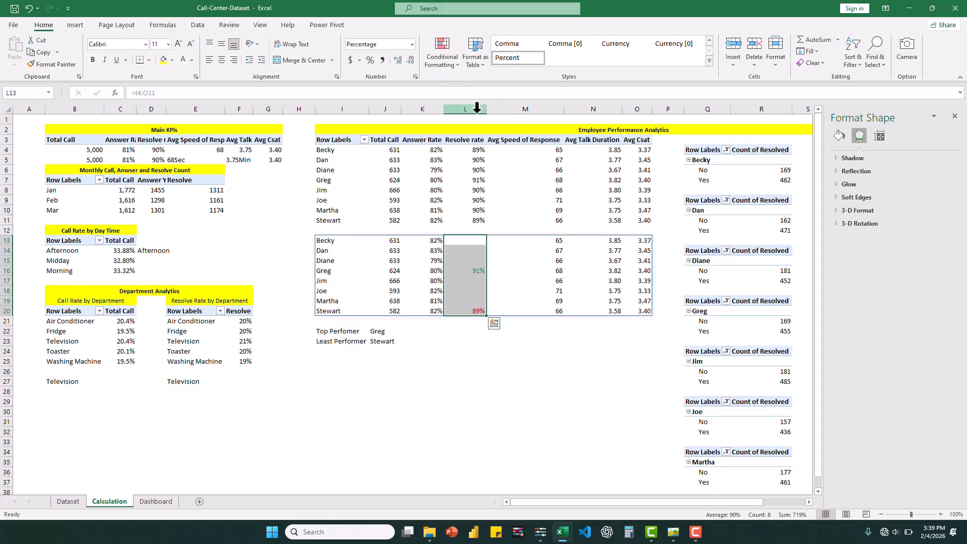
pyautogui.moveTo(486, 107); pyautogui.dragTo(462, 116)
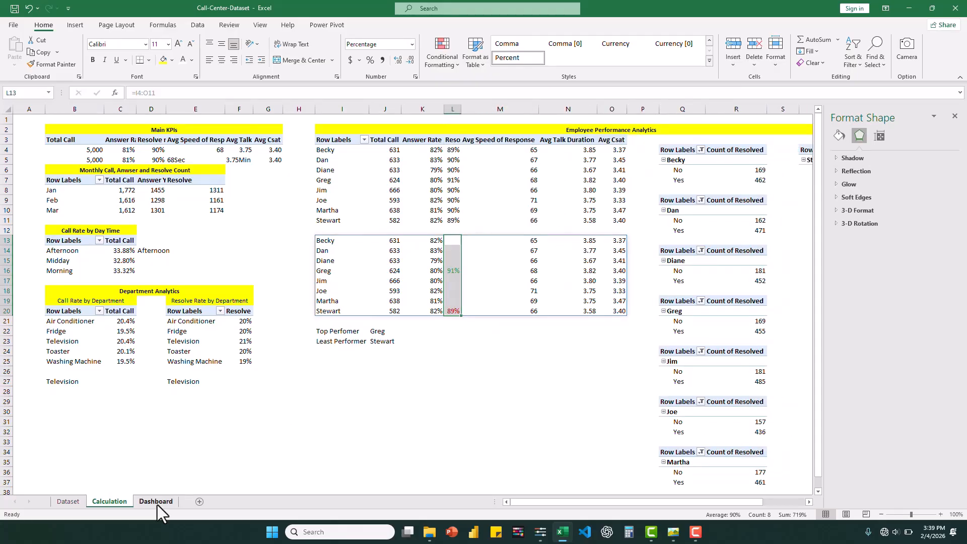
# Move the linked resolve-rate pictures in the middle and upper-middle employee rings back into the value columns beside RR
pyautogui.click(157, 502)
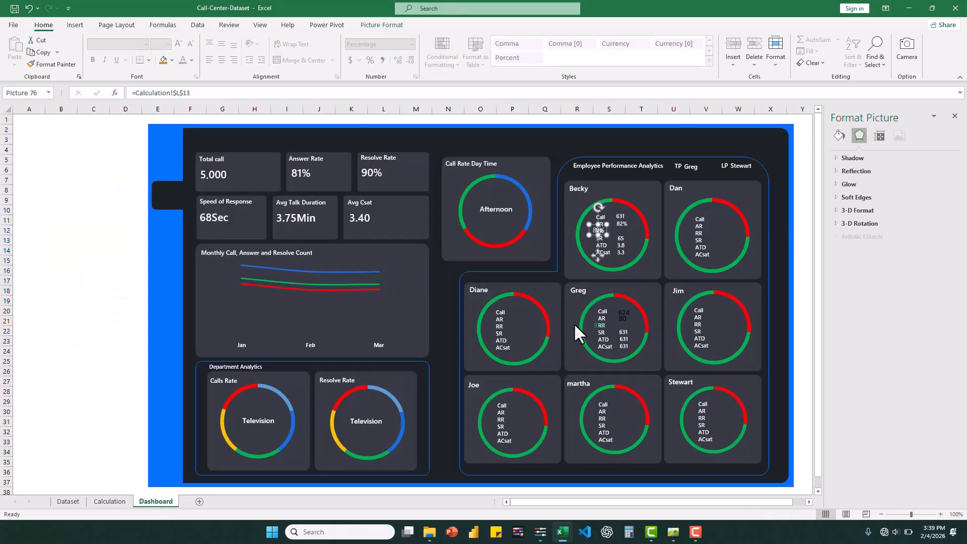
pyautogui.click(604, 327)
pyautogui.moveTo(601, 329); pyautogui.dragTo(627, 330)
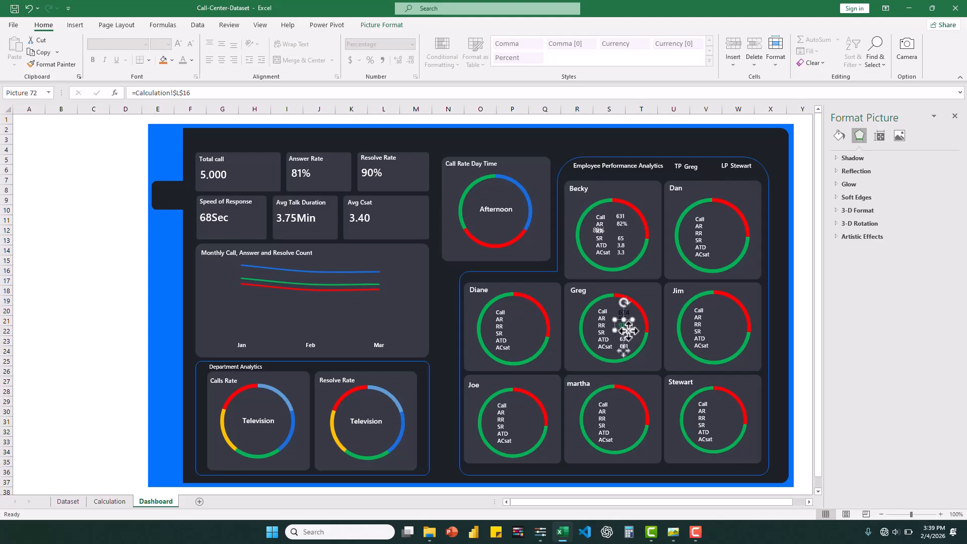
pyautogui.click(598, 230)
pyautogui.moveTo(602, 235); pyautogui.dragTo(627, 234)
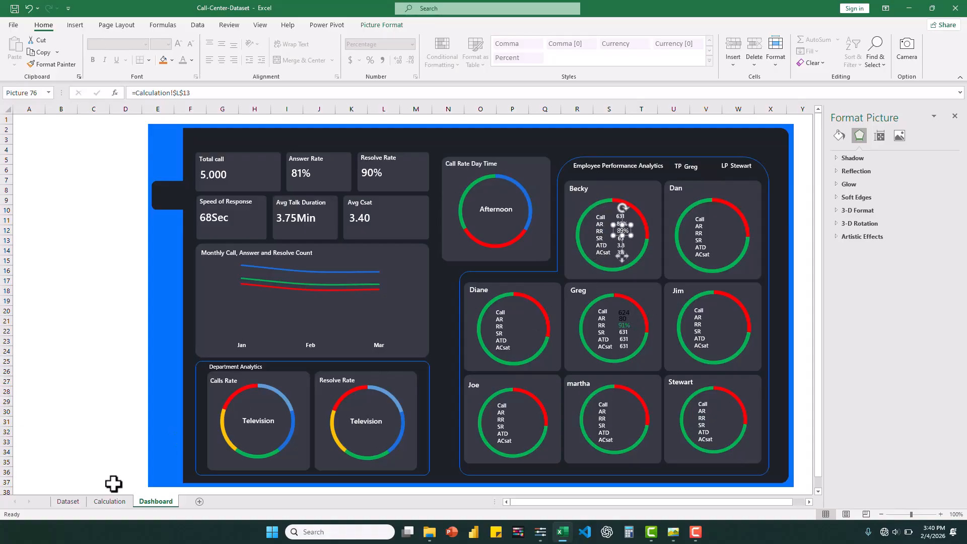
# Format the resolve rates in L13:L20 of the Calculation sheet as Segoe UI Semilight, size 9, and check them on the Dashboard
pyautogui.click(110, 503)
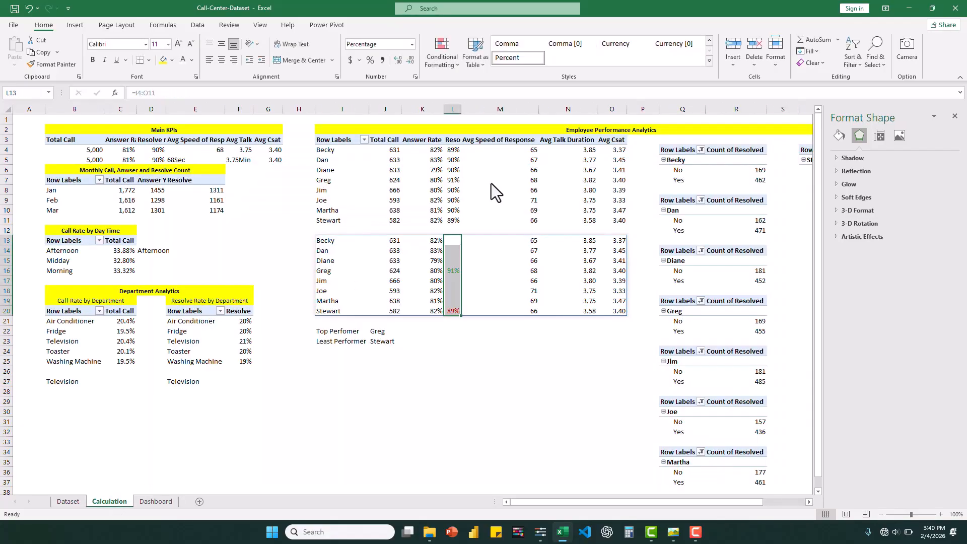
pyautogui.click(452, 240)
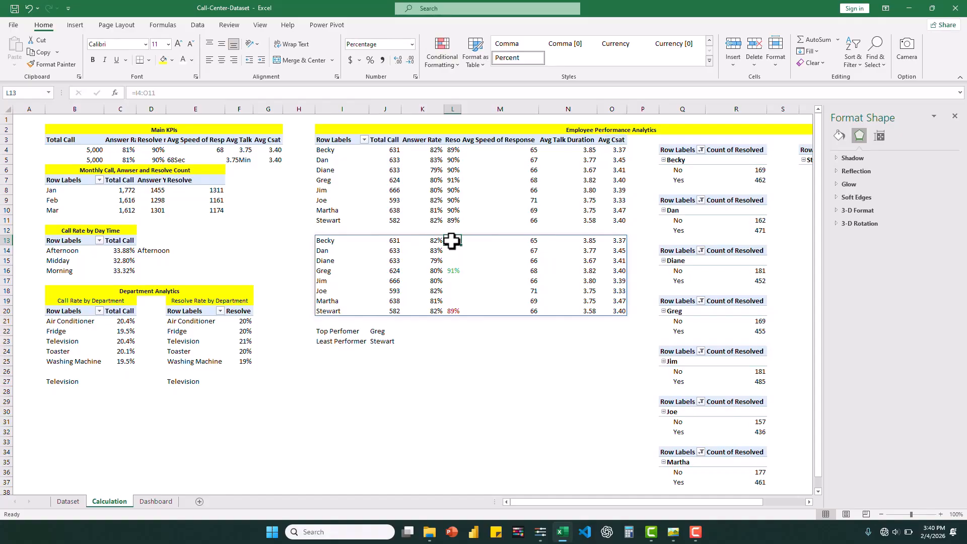
pyautogui.moveTo(452, 241); pyautogui.dragTo(453, 313)
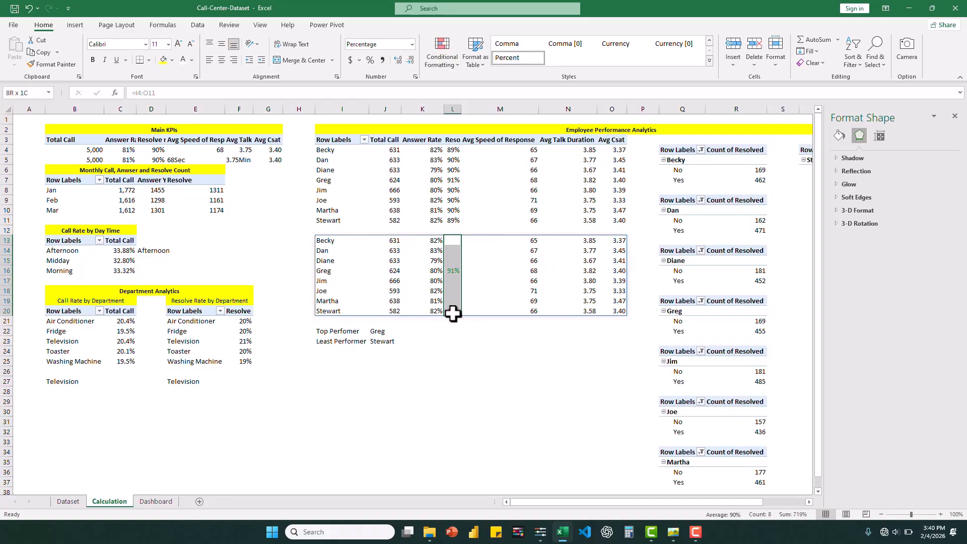
pyautogui.click(146, 46)
pyautogui.scroll(-10, 149, 298)
pyautogui.click(150, 298)
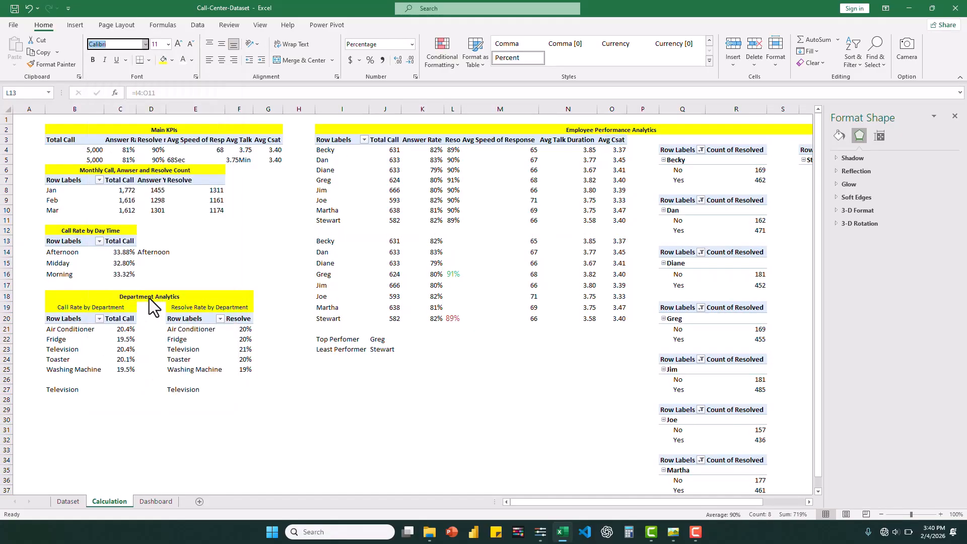
pyautogui.click(190, 43)
pyautogui.click(190, 43)
pyautogui.click(191, 43)
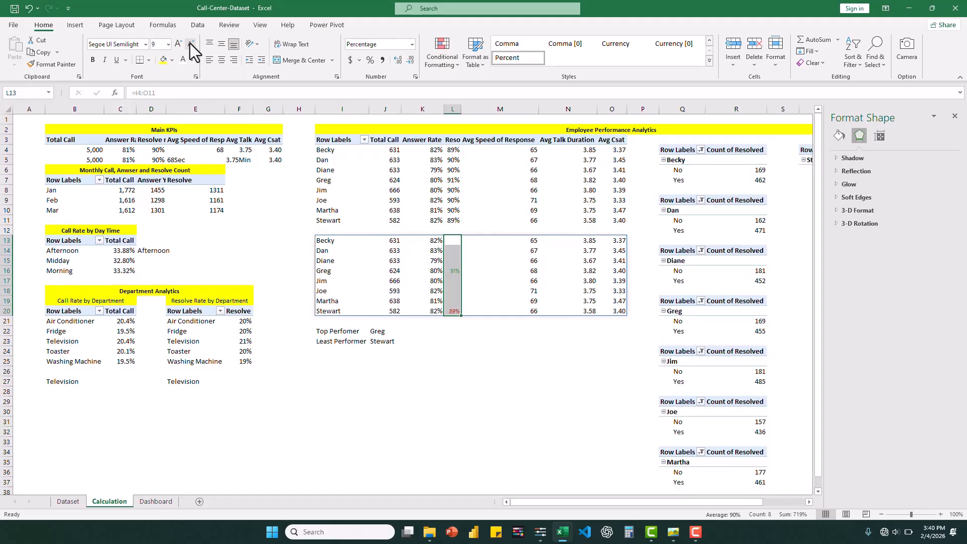
pyautogui.click(156, 501)
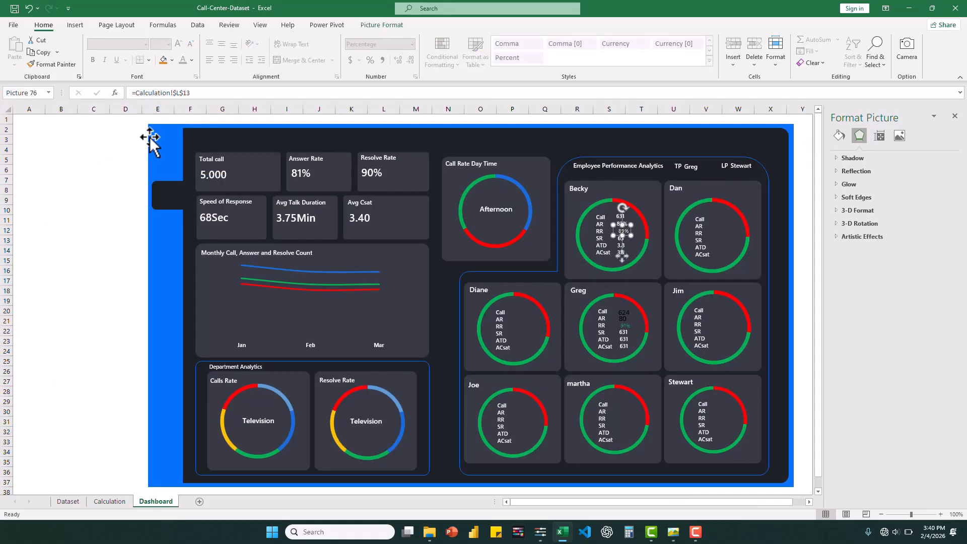
pyautogui.click(110, 501)
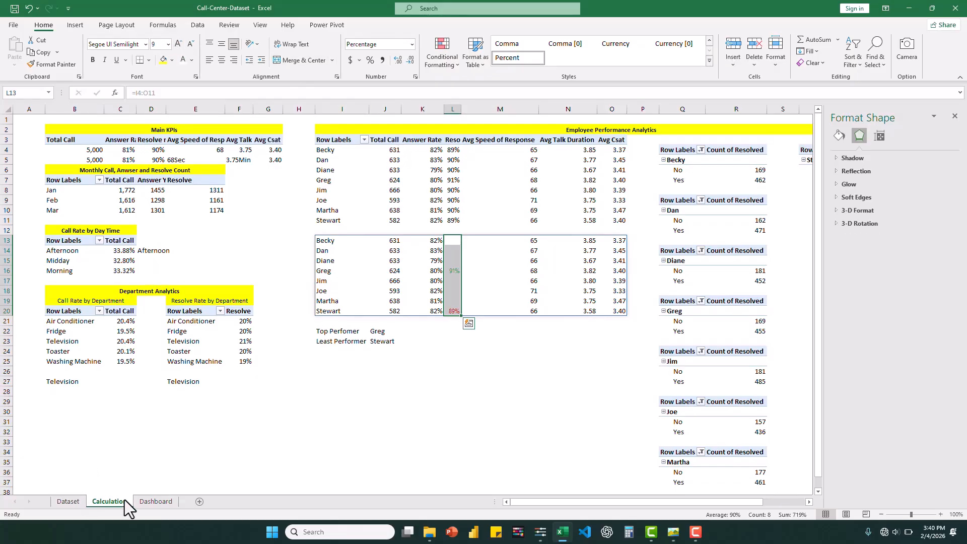
pyautogui.click(144, 499)
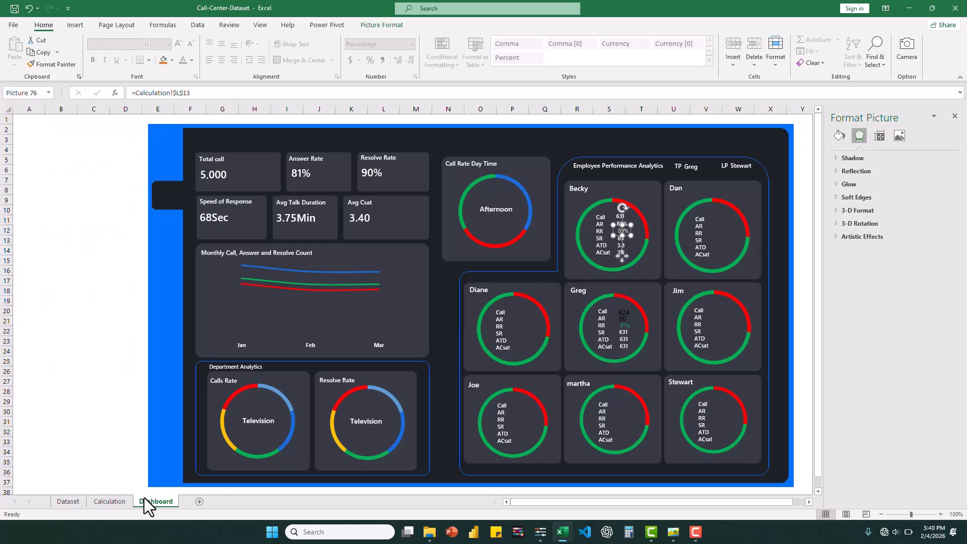
# Set the font of Calculation cells L13:L20 to Segoe UI Semibold, size 10, and return to the Dashboard sheet
pyautogui.click(108, 501)
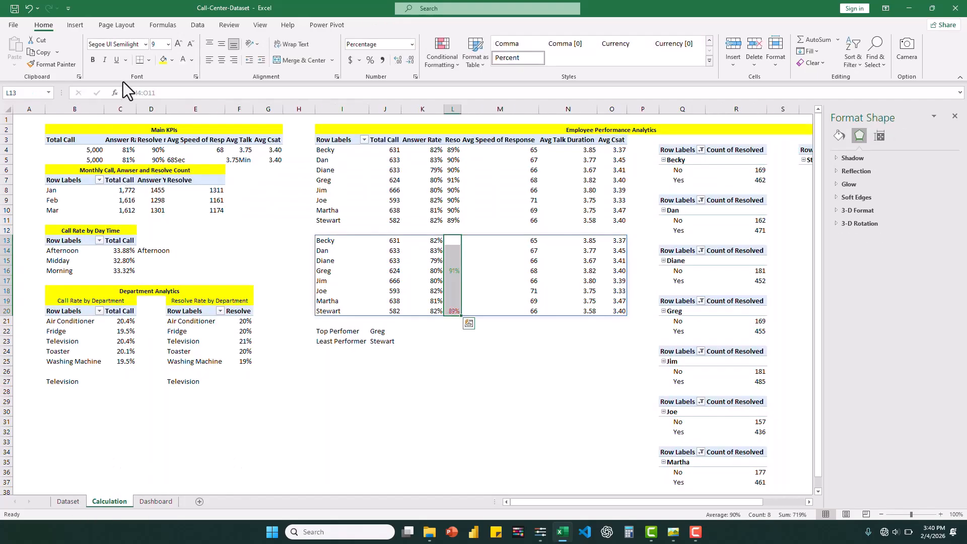
pyautogui.click(145, 44)
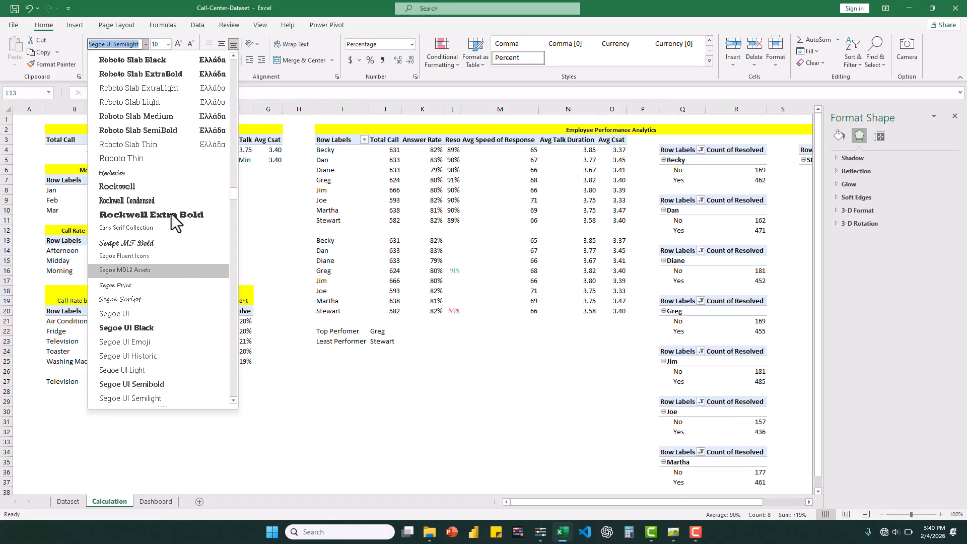
pyautogui.scroll(2, 168, 165)
pyautogui.scroll(-3, 168, 165)
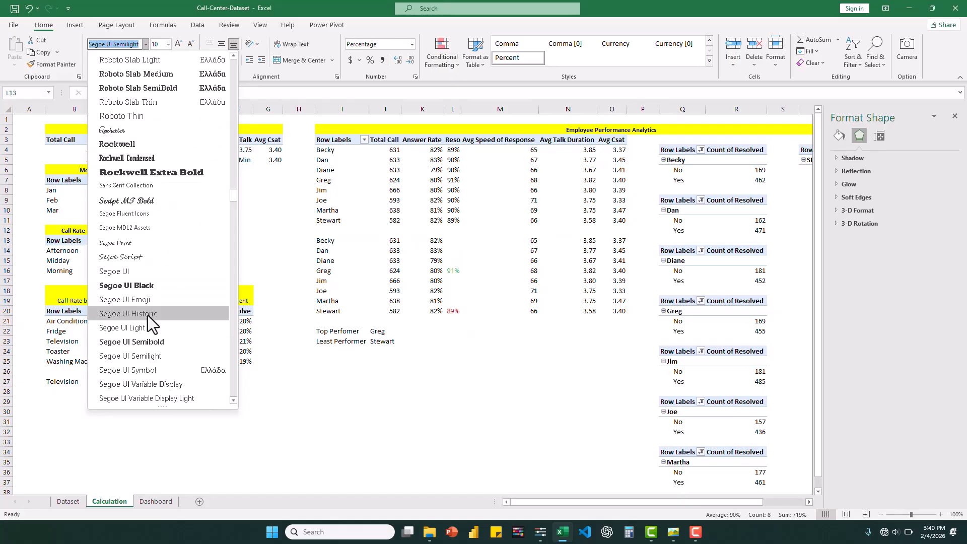
pyautogui.click(145, 346)
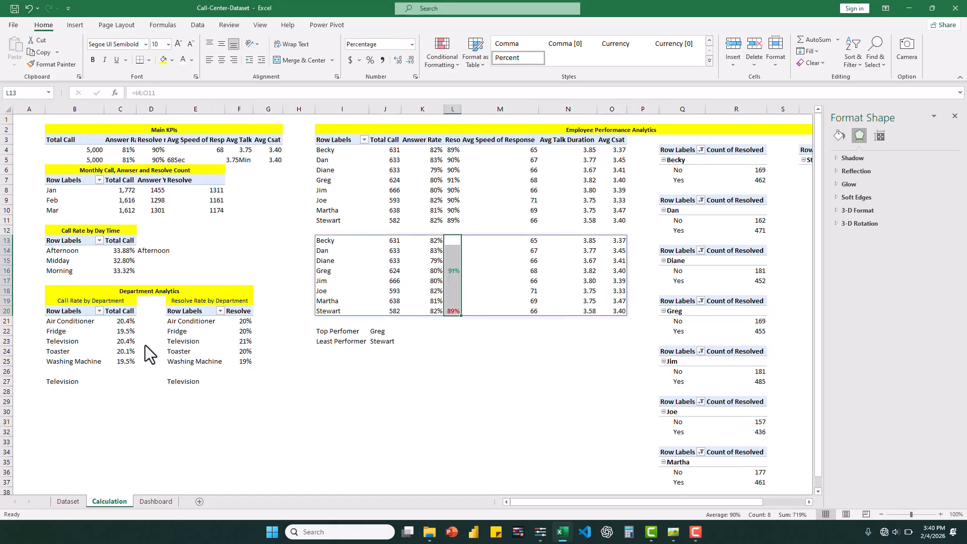
pyautogui.click(160, 503)
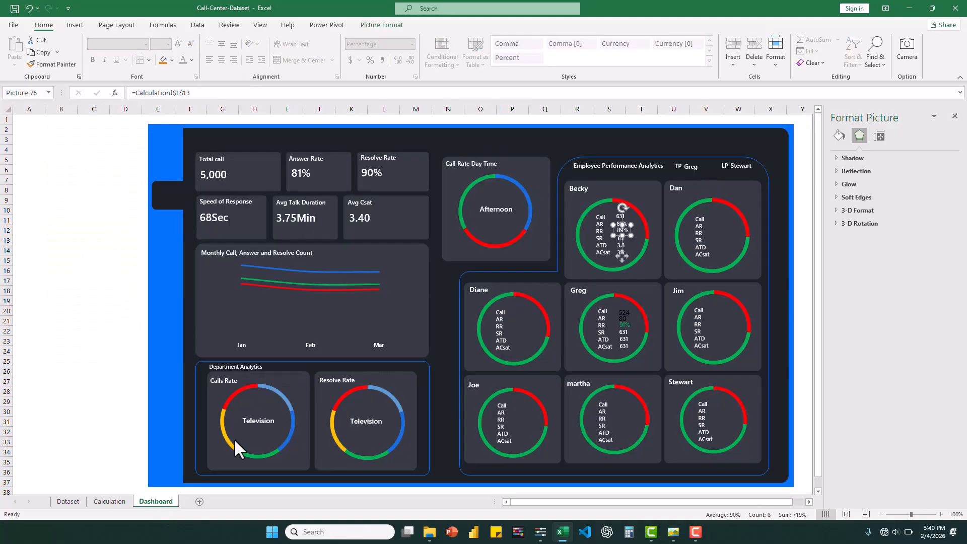
# Link the SR value text box in the top performer's card to cell M16 of the Calculation sheet
pyautogui.click(653, 338)
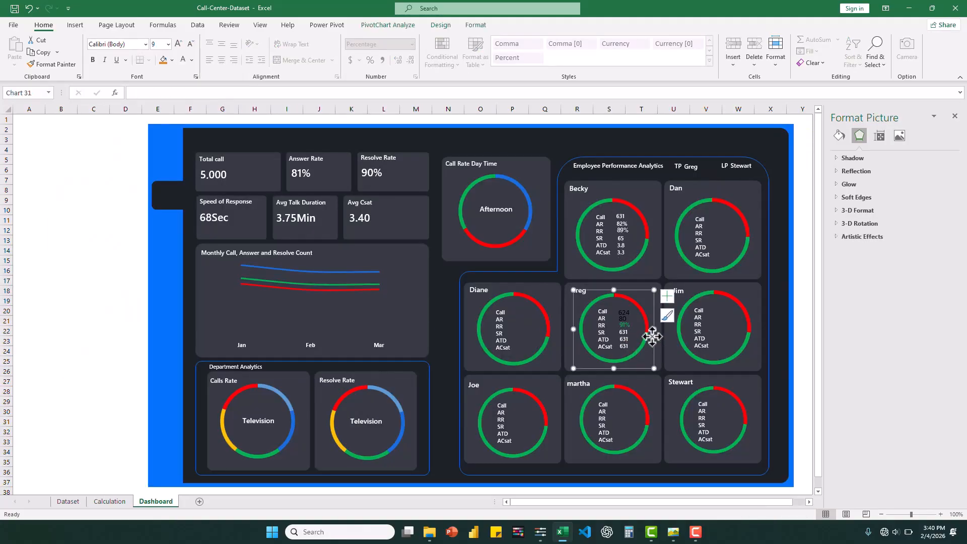
pyautogui.click(623, 233)
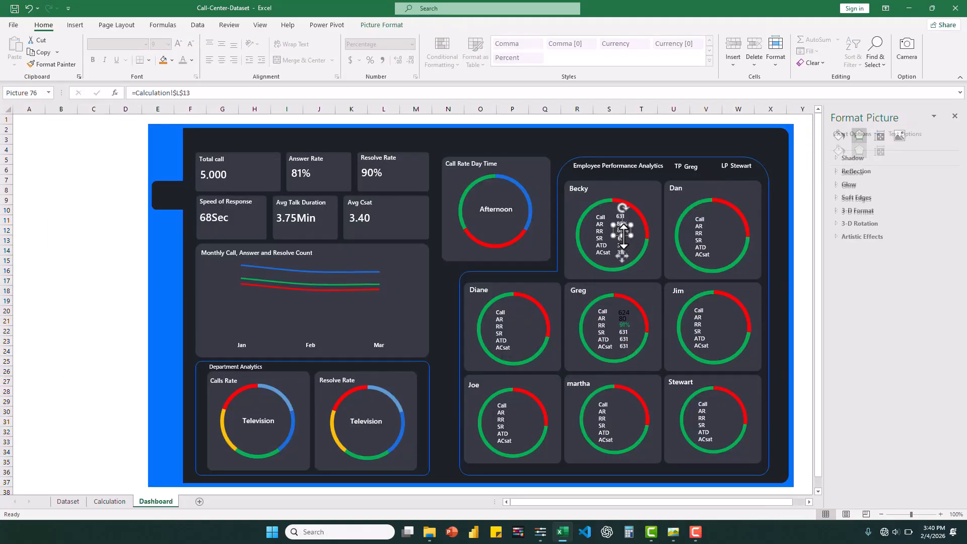
pyautogui.click(624, 331)
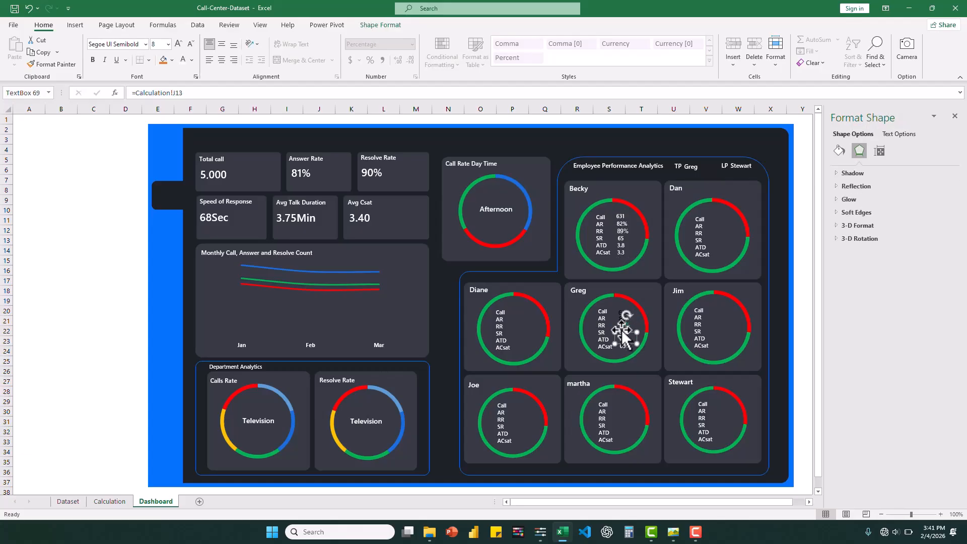
pyautogui.click(624, 327)
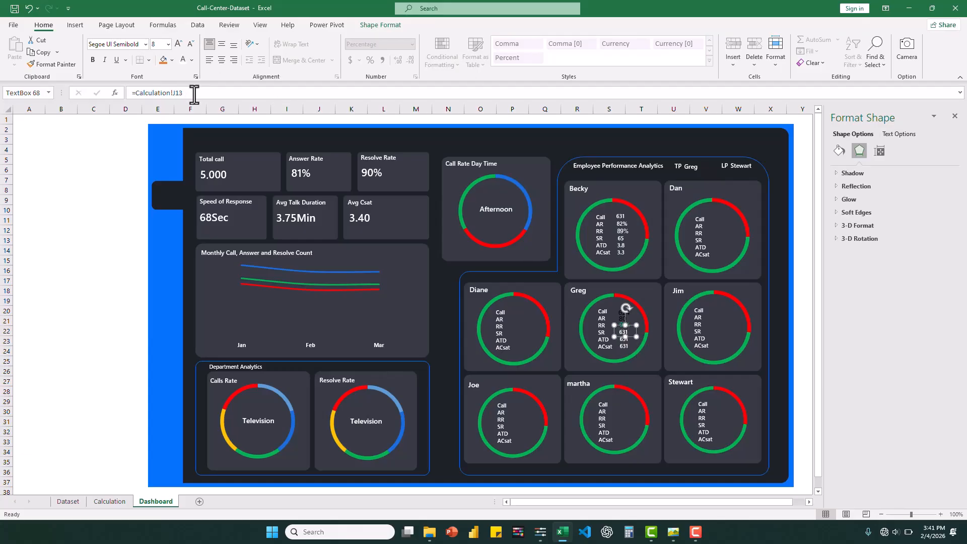
pyautogui.moveTo(194, 94); pyautogui.dragTo(134, 94)
pyautogui.press('BackSpace')
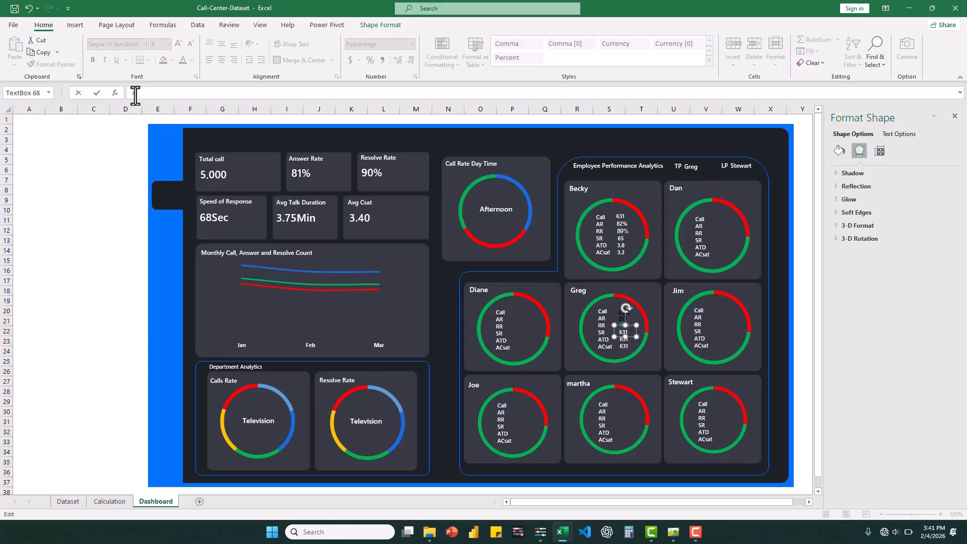
pyautogui.click(110, 501)
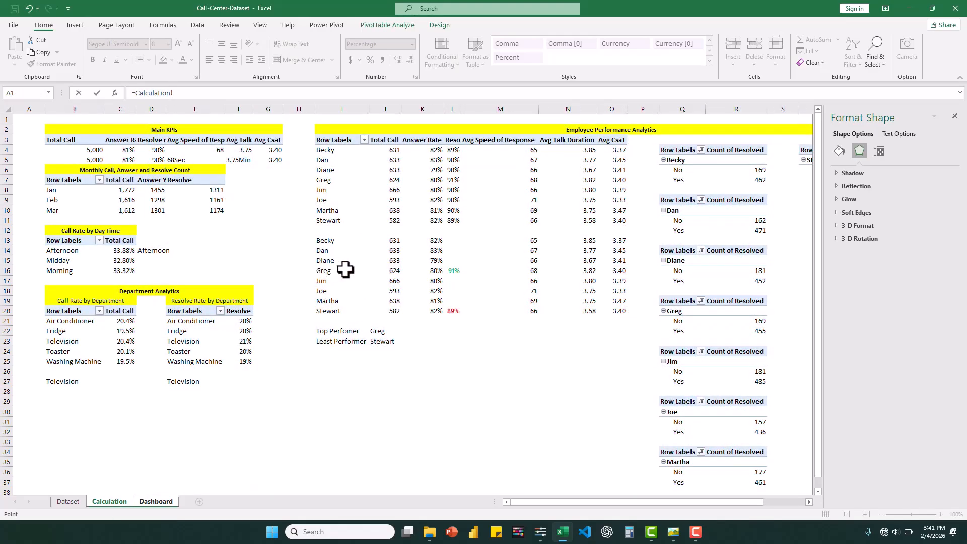
pyautogui.click(533, 270)
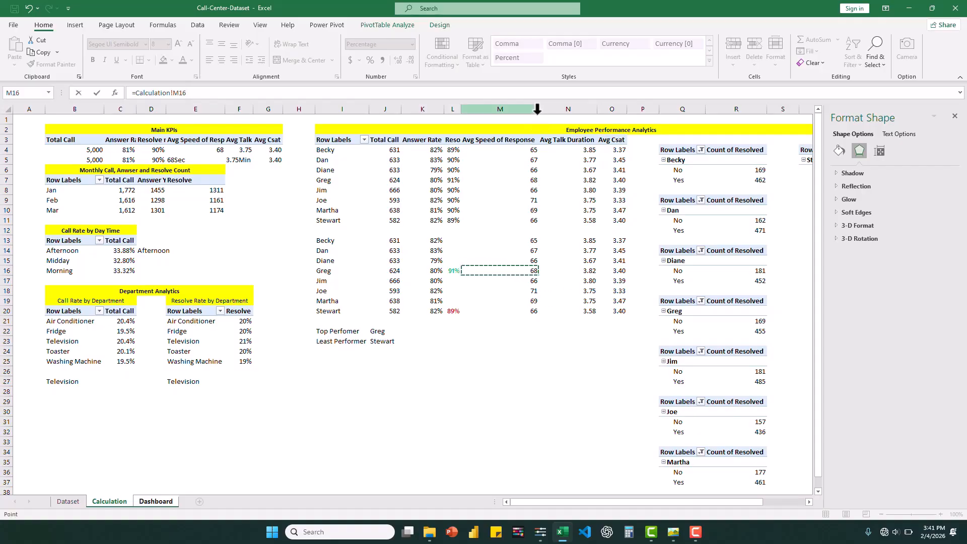
pyautogui.press('Return')
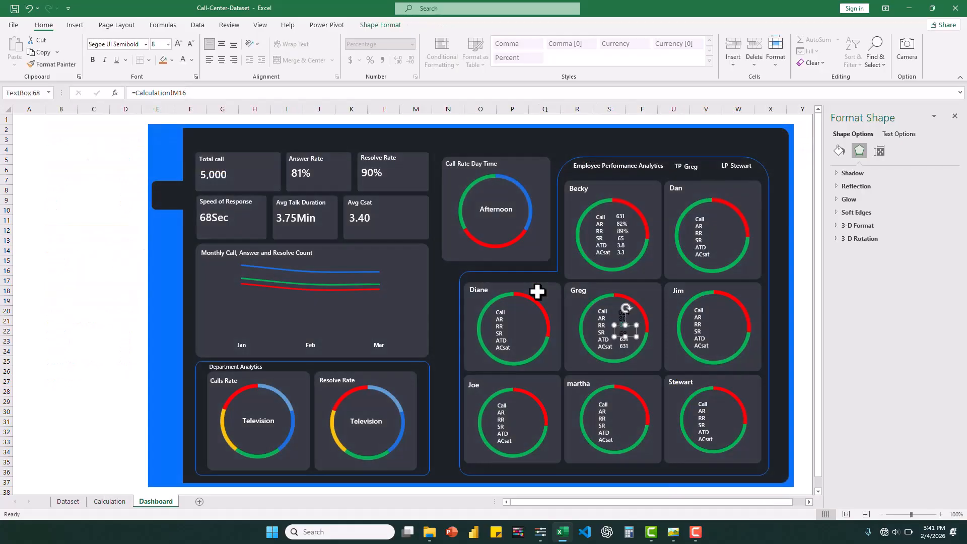
# Link the ATD value text box in the top performer's card to cell N16 of the Calculation sheet
pyautogui.click(622, 342)
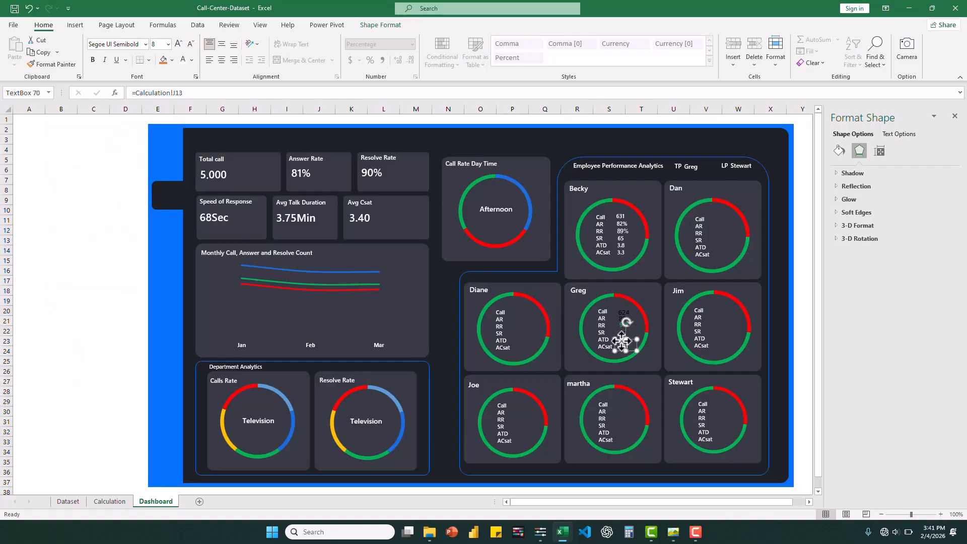
pyautogui.click(620, 337)
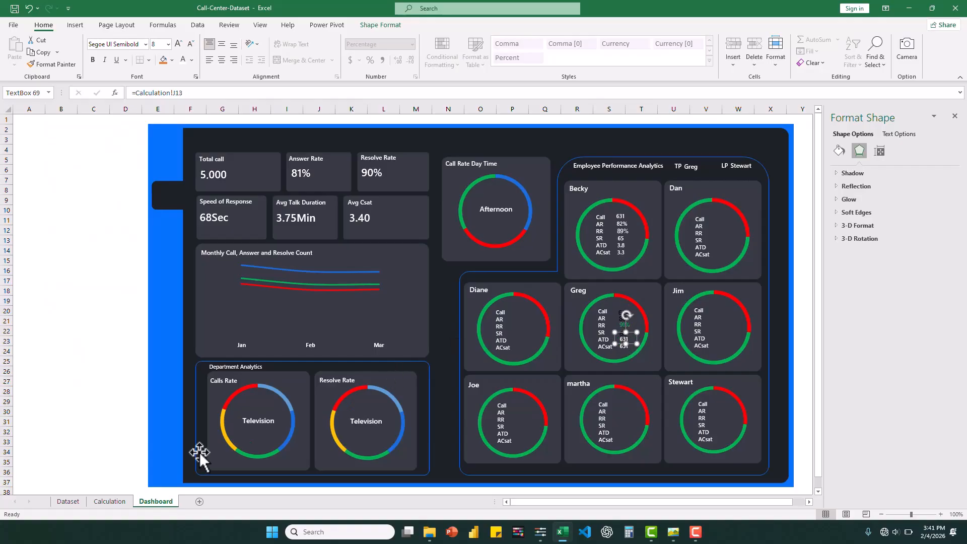
pyautogui.click(108, 503)
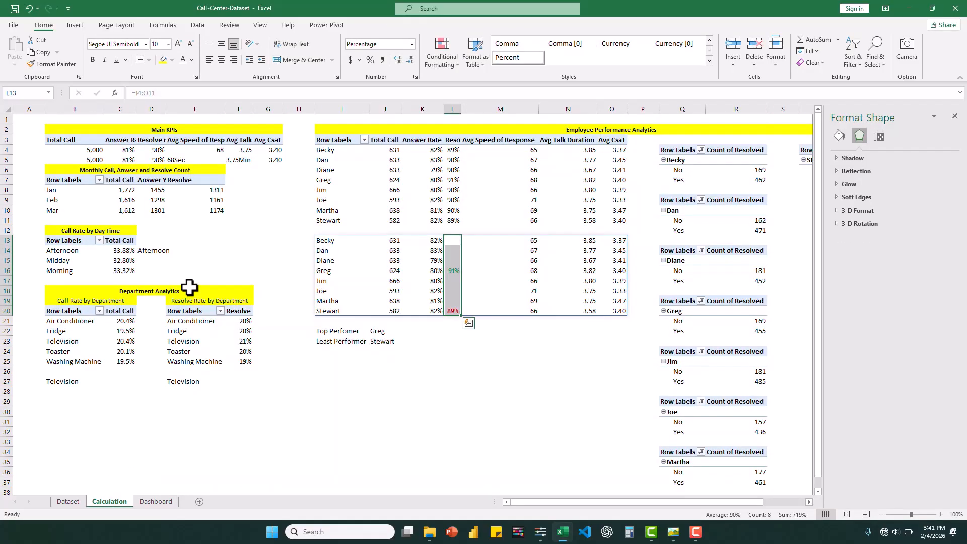
pyautogui.click(156, 501)
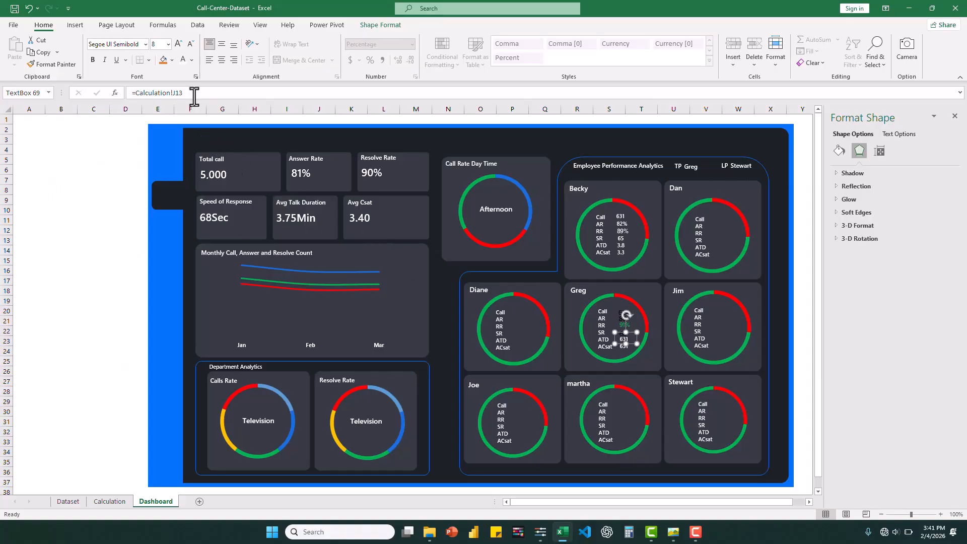
pyautogui.moveTo(193, 92); pyautogui.dragTo(135, 93)
pyautogui.press('BackSpace')
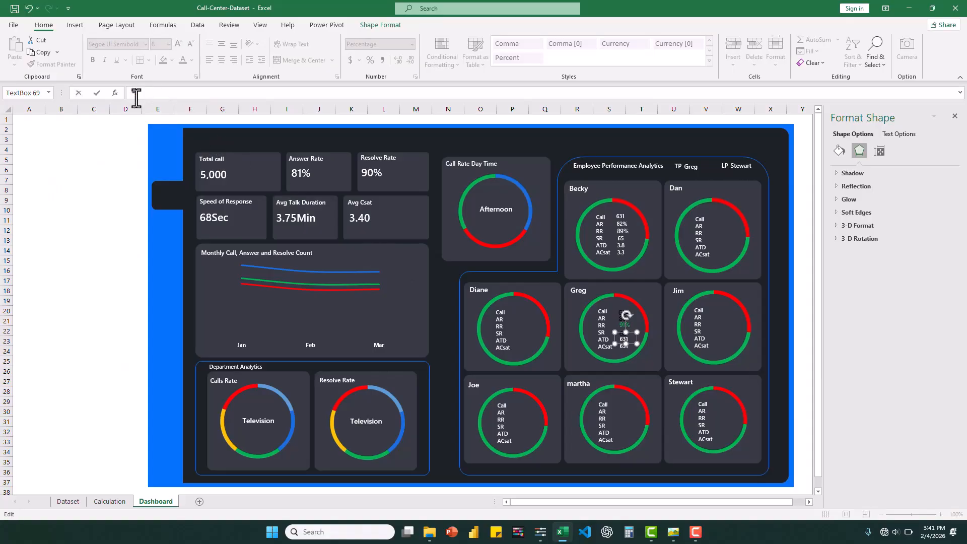
pyautogui.click(109, 502)
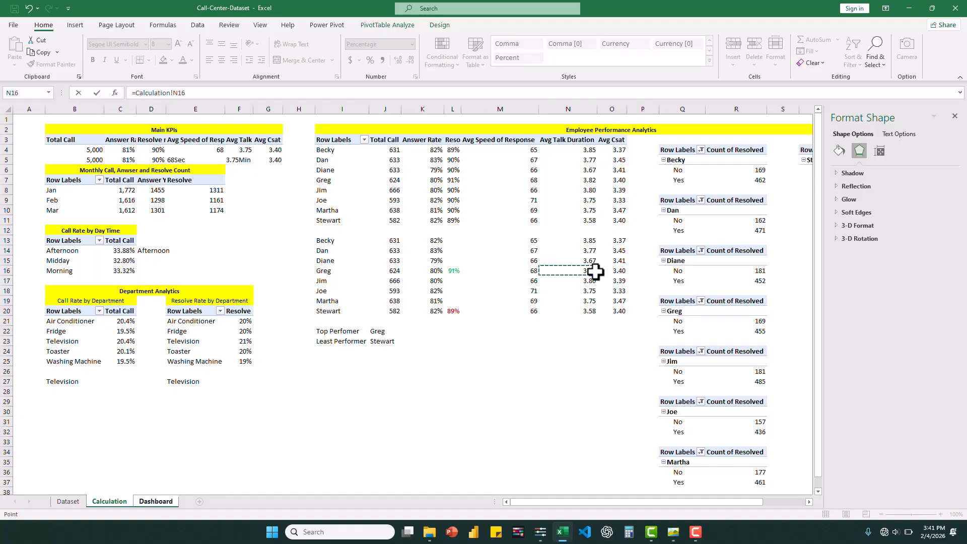
pyautogui.press('Escape')
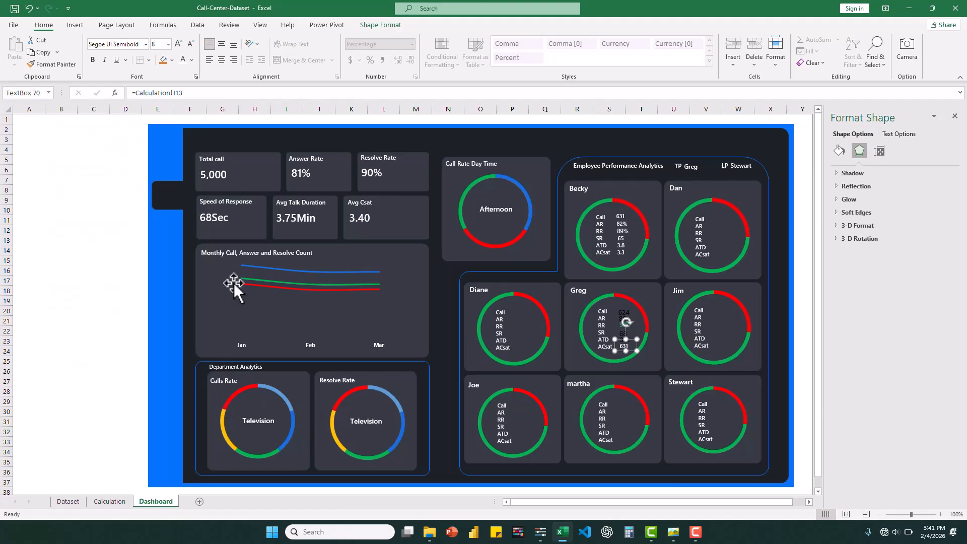
# Link the ACsat value text box in the top performer's card to cell O16 of the Calculation sheet
pyautogui.moveTo(183, 93); pyautogui.dragTo(139, 93)
pyautogui.press('BackSpace')
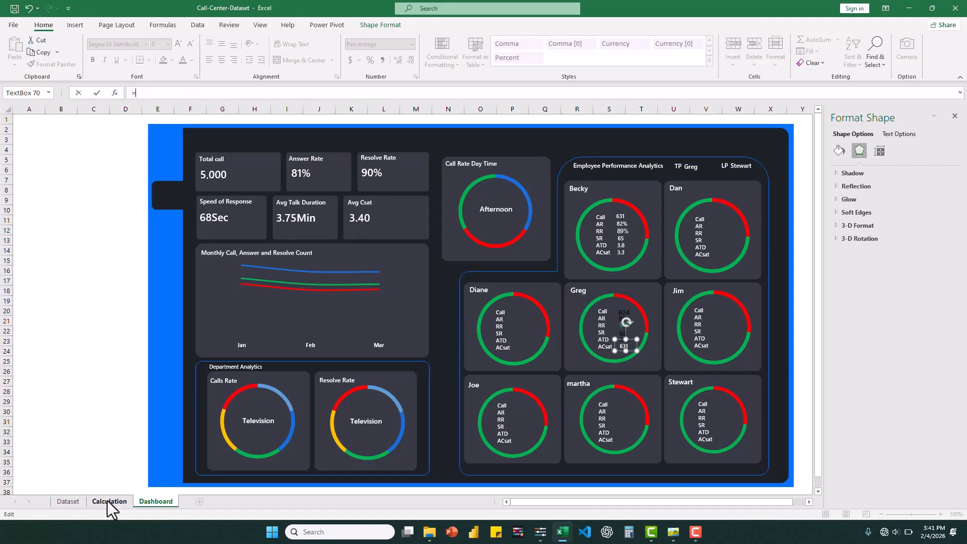
pyautogui.click(109, 501)
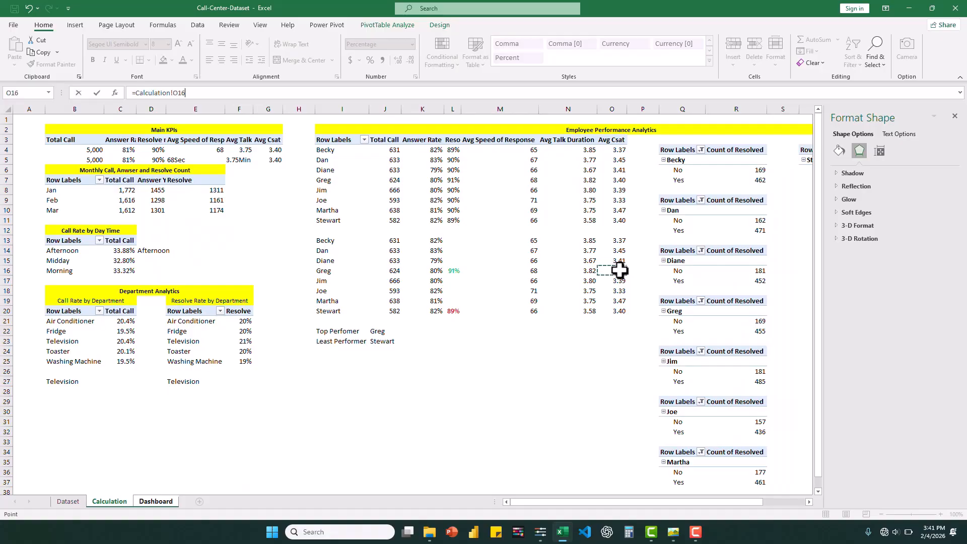
pyautogui.press('Return')
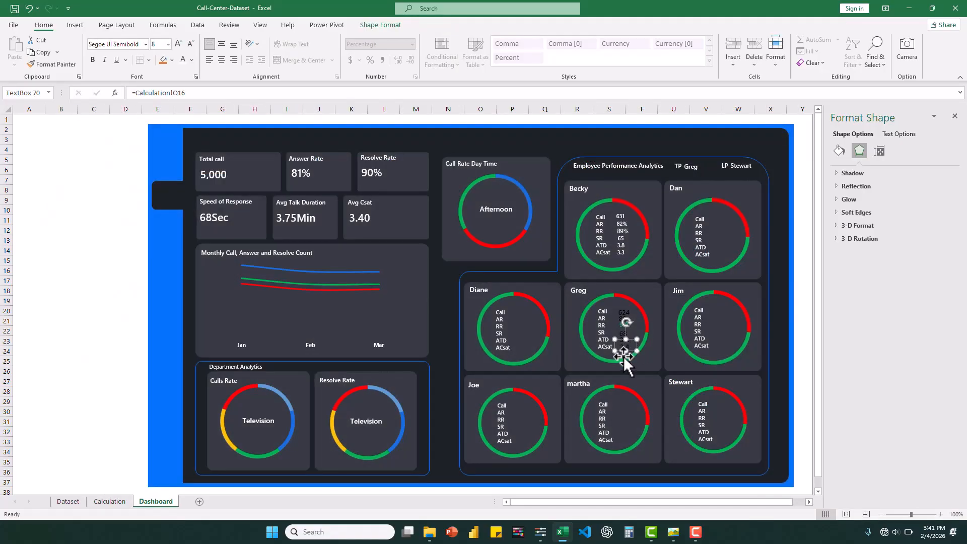
# Copy the text formatting of the first employee card's ACsat value onto the AR value in the top performer's card
pyautogui.click(628, 316)
pyautogui.click(628, 312)
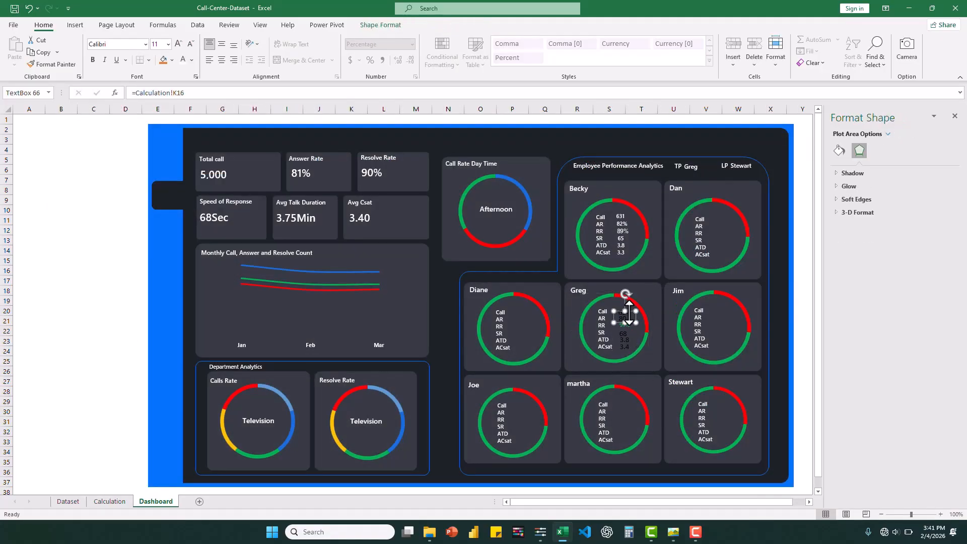
pyautogui.click(624, 309)
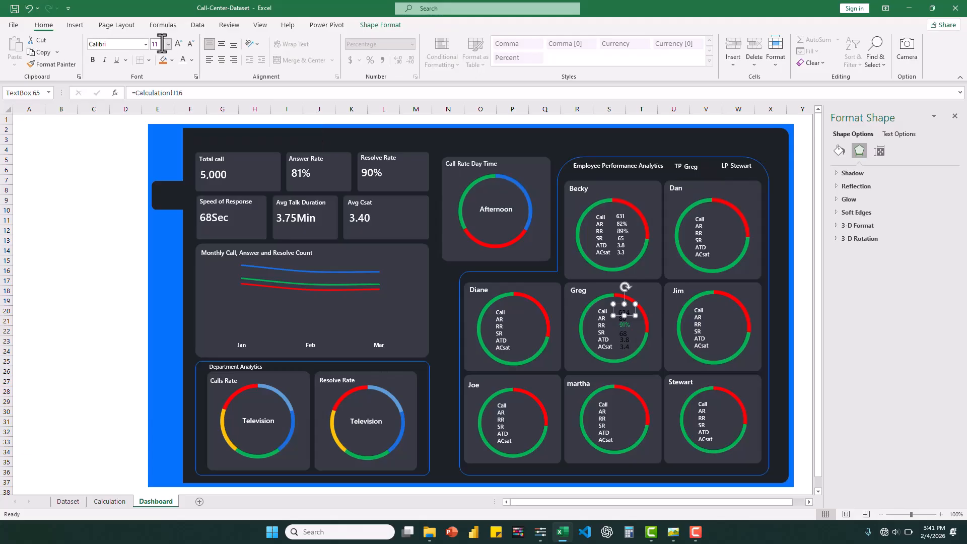
pyautogui.click(623, 251)
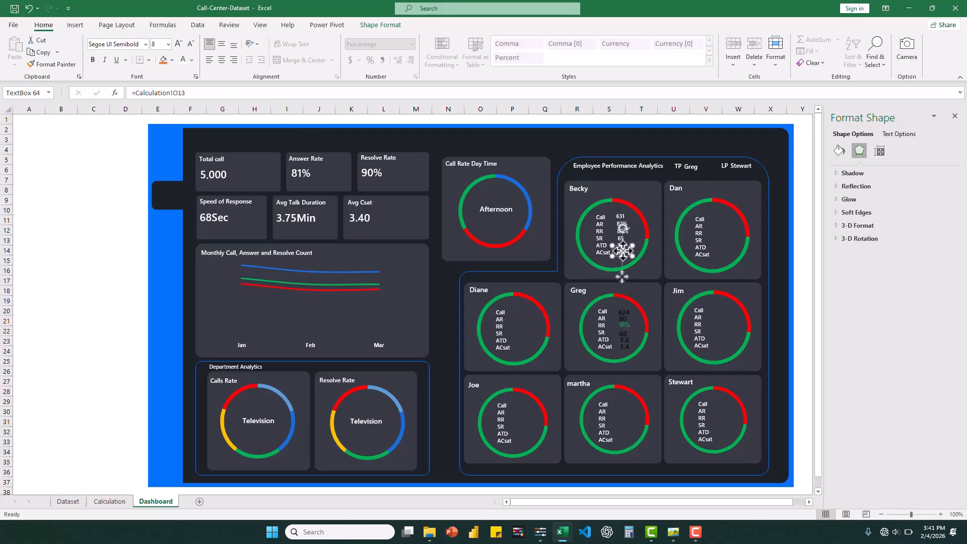
pyautogui.click(57, 62)
pyautogui.click(626, 309)
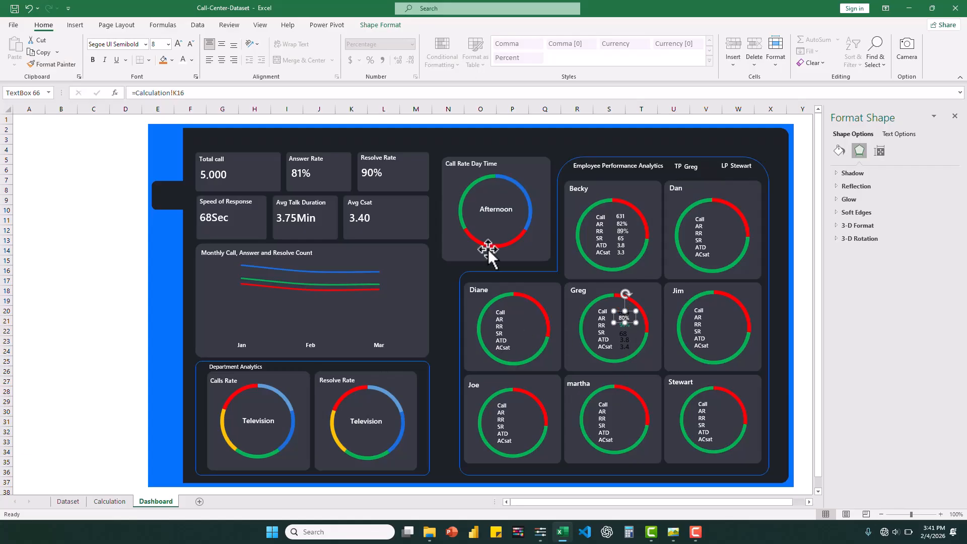
# Copy the AR value's text formatting onto the Call, SR, ATD and ACsat values in the top performer's card
pyautogui.click(49, 64)
pyautogui.click(625, 308)
pyautogui.click(61, 64)
pyautogui.click(625, 338)
pyautogui.click(57, 64)
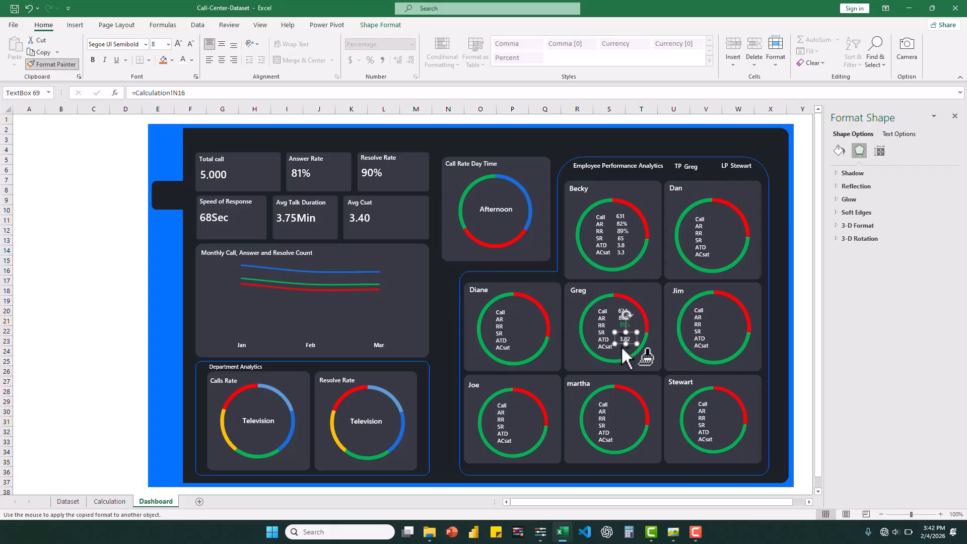
pyautogui.click(624, 347)
pyautogui.click(68, 64)
pyautogui.moveTo(646, 343); pyautogui.dragTo(628, 344)
pyautogui.click(622, 334)
pyautogui.click(641, 342)
pyautogui.click(630, 351)
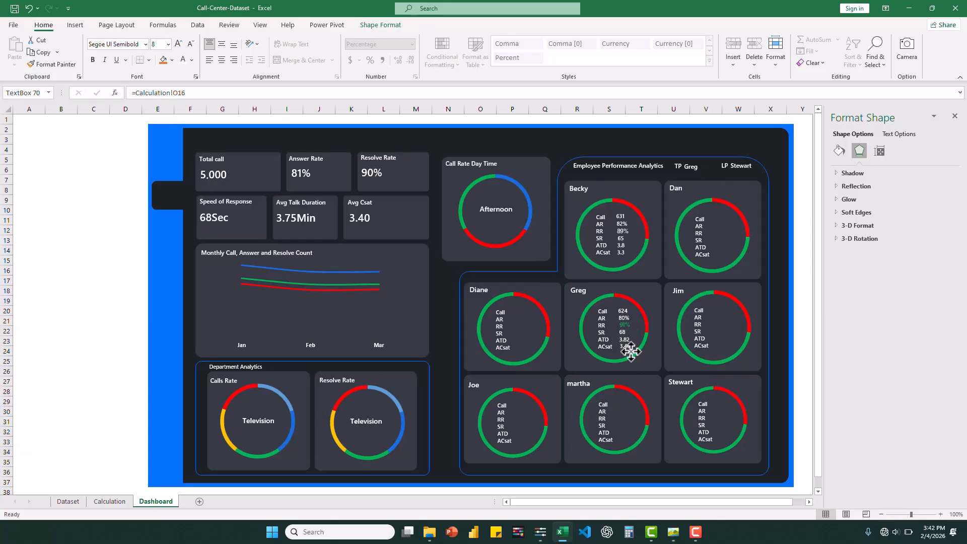
pyautogui.click(786, 287)
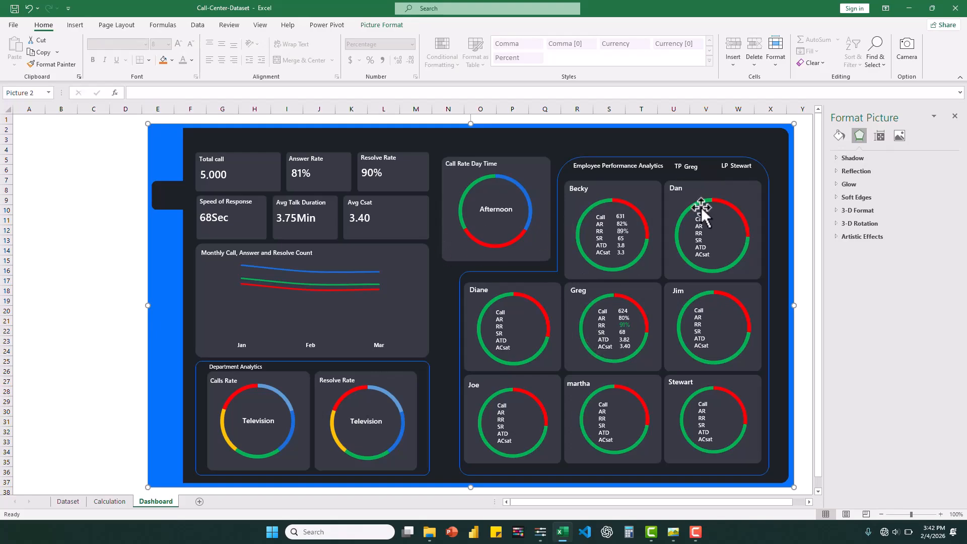
# Adjust the metric labels in the top row's second employee card and place copies of the first card's Call value beside every label except RR
pyautogui.click(700, 257)
pyautogui.moveTo(709, 263); pyautogui.dragTo(710, 262)
pyautogui.click(624, 218)
pyautogui.hotkey('ctrl', 'd')
pyautogui.moveTo(634, 227); pyautogui.dragTo(727, 222)
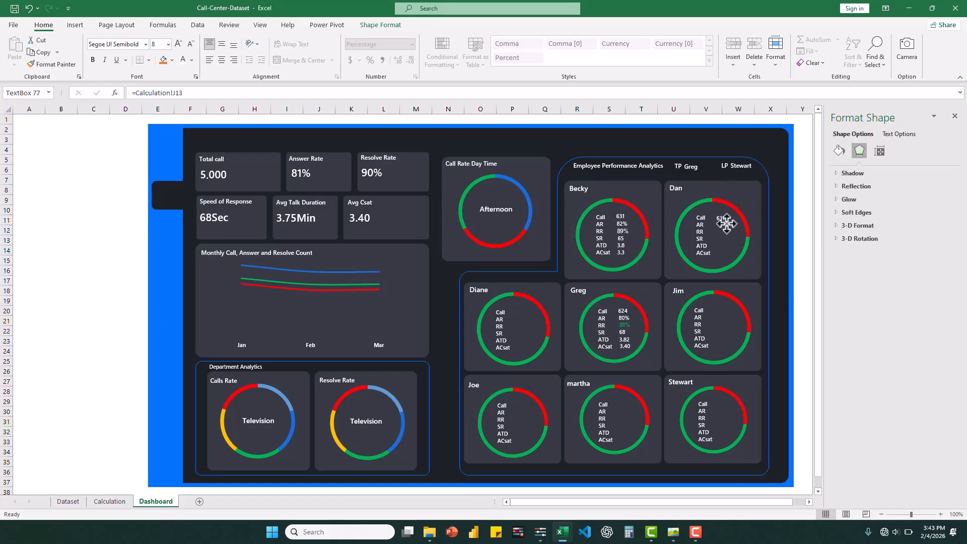
pyautogui.hotkey('ctrl', 'd')
# Place duplicates of the linked Call value beside Call, AR, SR, ATD and ACsat in the middle row's first employee card
pyautogui.moveTo(808, 225)
pyautogui.mouseDown()
pyautogui.moveTo(697, 230)
pyautogui.moveTo(694, 257)
pyautogui.moveTo(496, 317)
pyautogui.mouseUp()
pyautogui.hotkey('ctrl', 'd')
pyautogui.hotkey('ctrl', 'd')
pyautogui.hotkey('ctrl', 'd')
pyautogui.moveTo(296, 377); pyautogui.dragTo(496, 344)
pyautogui.hotkey('ctrl', 'd')
pyautogui.hotkey('ctrl', 'd')
pyautogui.click(498, 338)
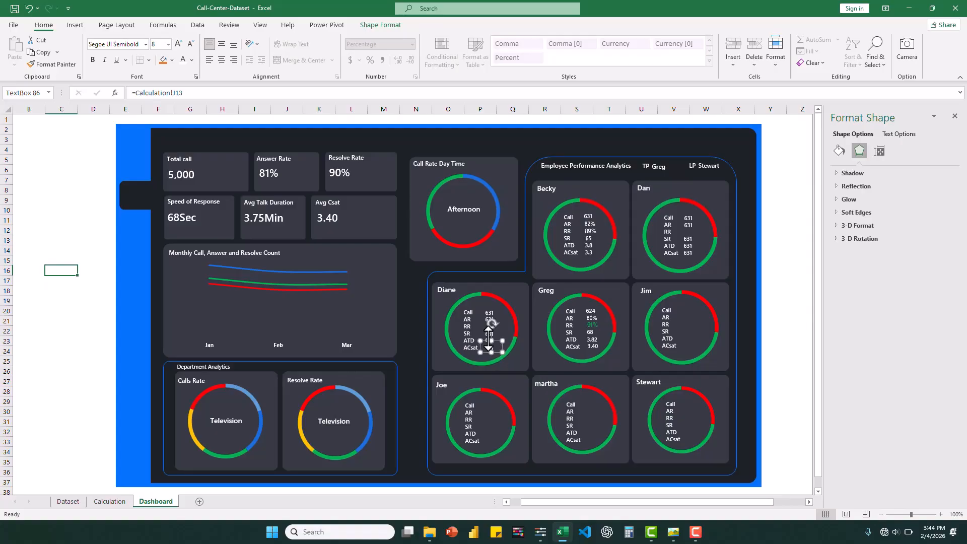
pyautogui.click(494, 346)
pyautogui.click(517, 360)
pyautogui.click(497, 352)
# Fill the middle row's third employee card with duplicated value boxes beside Call, AR, SR, ATD and ACsat, leaving RR empty
pyautogui.hotkey('ctrl', 'd')
pyautogui.moveTo(506, 359); pyautogui.dragTo(699, 317)
pyautogui.moveTo(675, 354); pyautogui.dragTo(679, 354)
pyautogui.click(695, 310)
pyautogui.hotkey('ctrl', 'd')
pyautogui.moveTo(706, 323); pyautogui.dragTo(697, 343)
pyautogui.hotkey('ctrl', 'd')
pyautogui.hotkey('ctrl', 'd')
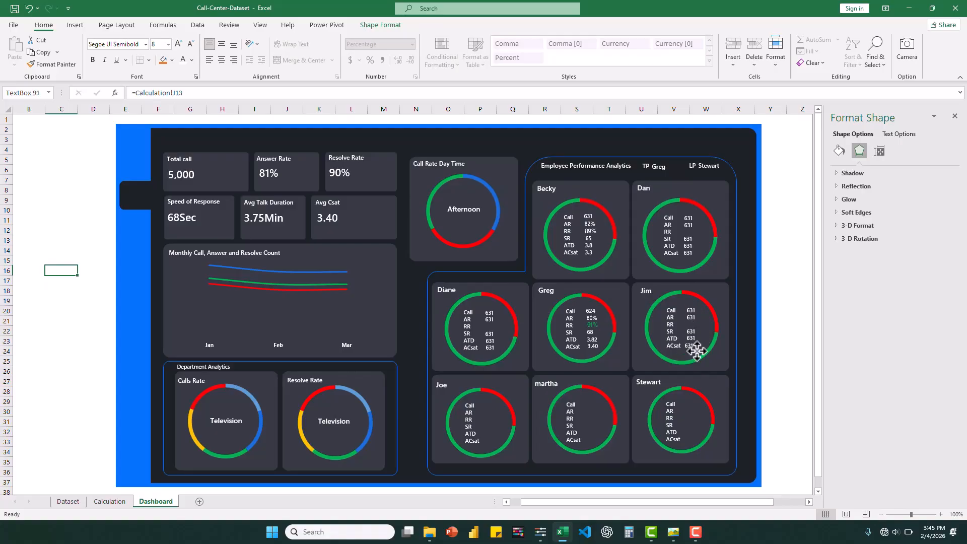
# Duplicate the linked value boxes into the bottom row's first employee card, aligned with every metric label except RR
pyautogui.click(493, 349)
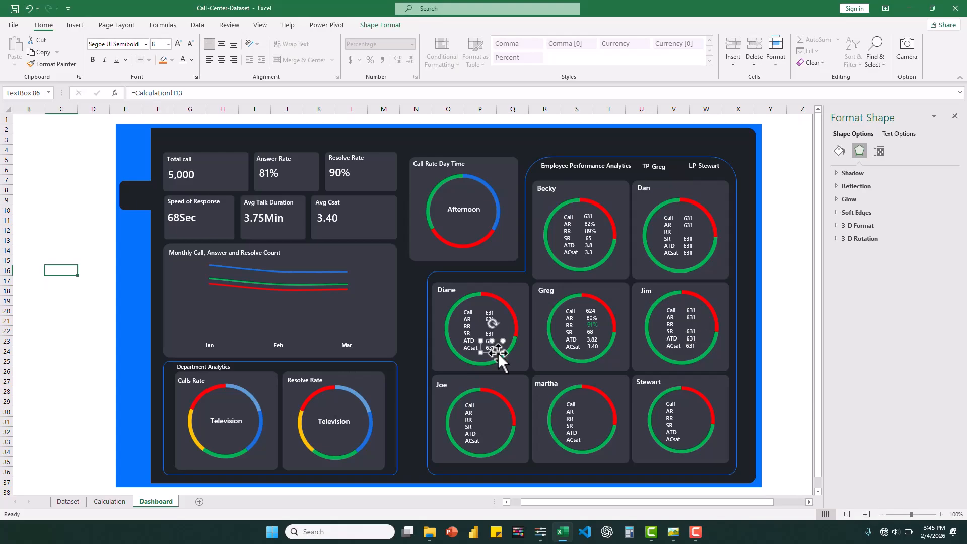
pyautogui.hotkey('ctrl', 'd')
pyautogui.moveTo(502, 357); pyautogui.dragTo(496, 410)
pyautogui.moveTo(494, 467); pyautogui.dragTo(497, 419)
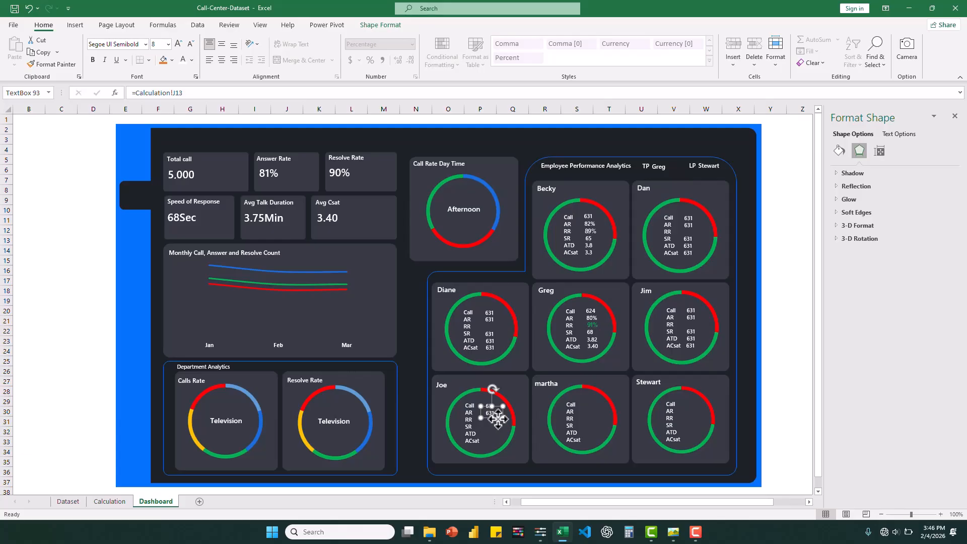
# Add duplicated value boxes beside Call, AR, SR, ATD and ACsat in the bottom row's second and third employee cards
pyautogui.moveTo(498, 419); pyautogui.dragTo(697, 409)
pyautogui.click(498, 420)
pyautogui.hotkey('ctrl', 'd')
pyautogui.moveTo(791, 382); pyautogui.dragTo(697, 438)
pyautogui.hotkey('ctrl', 'd')
pyautogui.hotkey('ctrl', 'd')
pyautogui.hotkey('ctrl', 'd')
pyautogui.moveTo(698, 445); pyautogui.dragTo(698, 443)
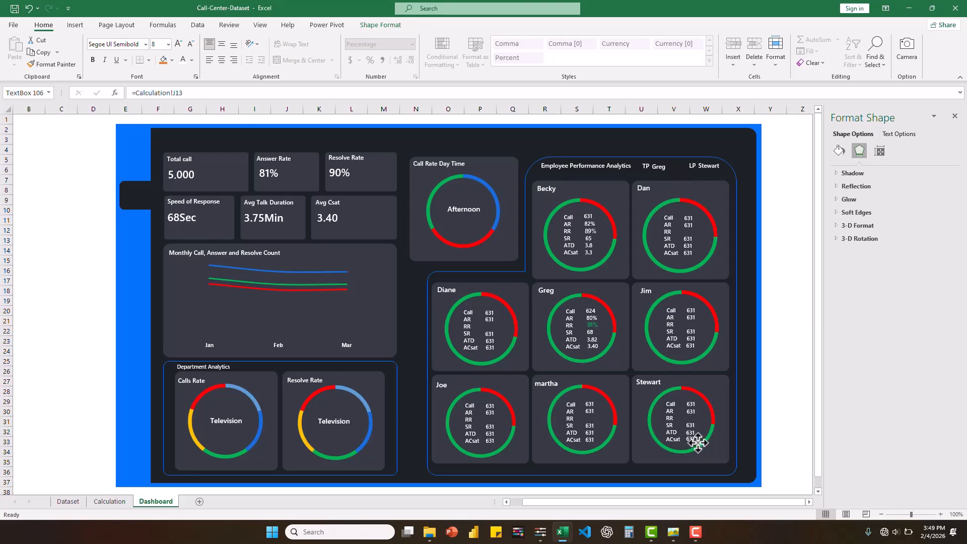
pyautogui.click(724, 418)
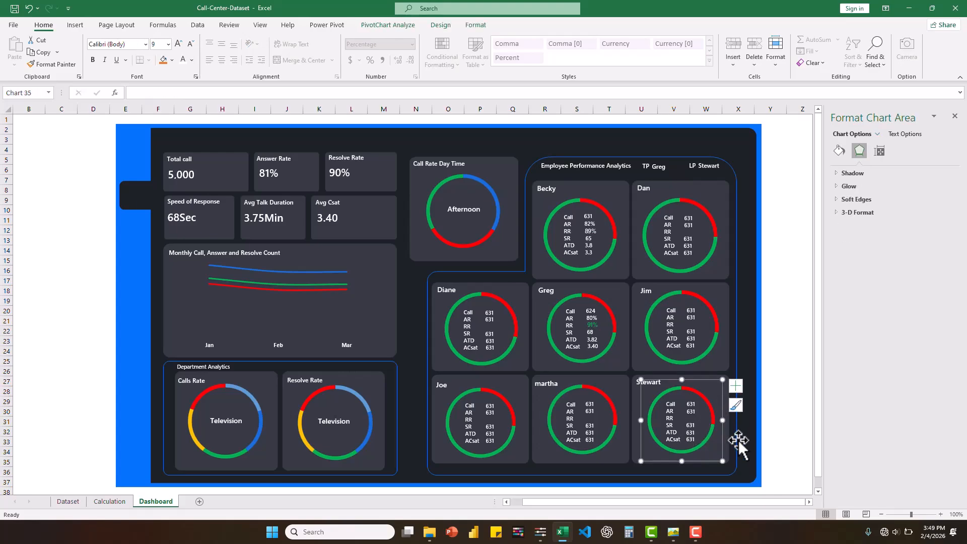
pyautogui.click(516, 380)
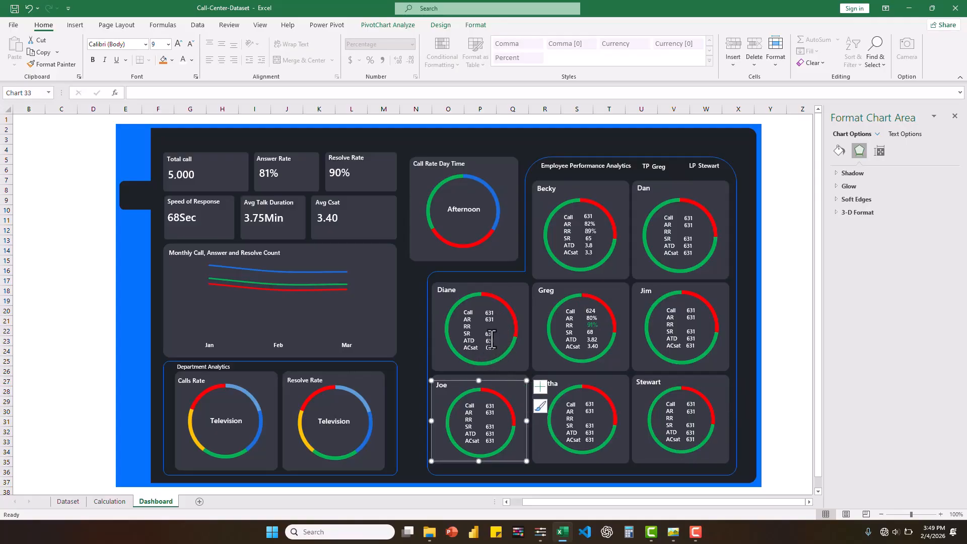
pyautogui.click(527, 370)
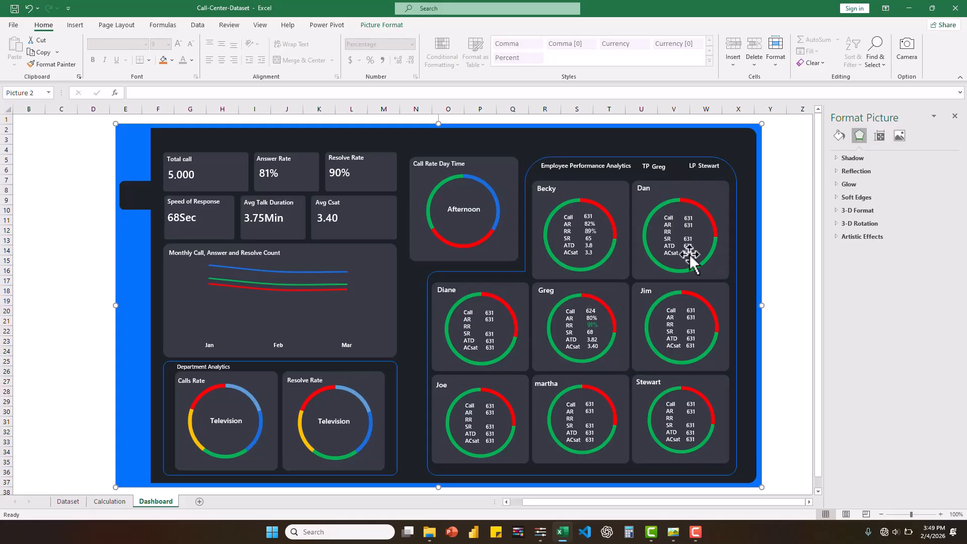
# Copy cell L14, the second employee's resolve rate, from the Calculation sheet
pyautogui.click(114, 501)
pyautogui.click(512, 331)
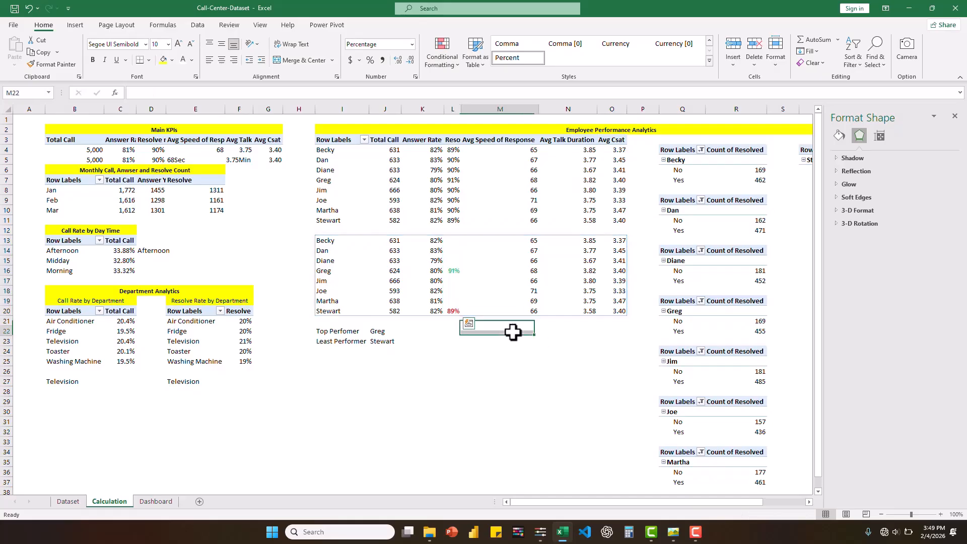
pyautogui.click(453, 249)
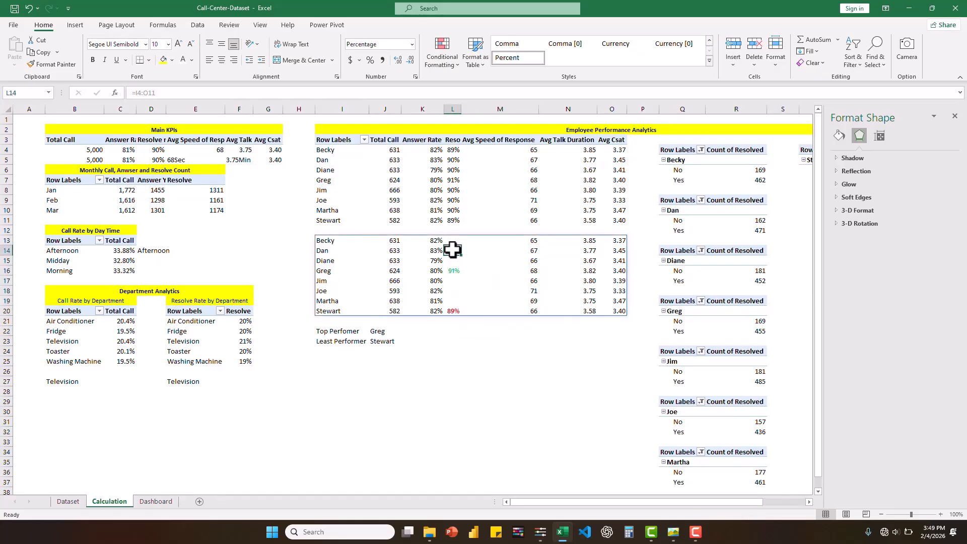
pyautogui.click(155, 502)
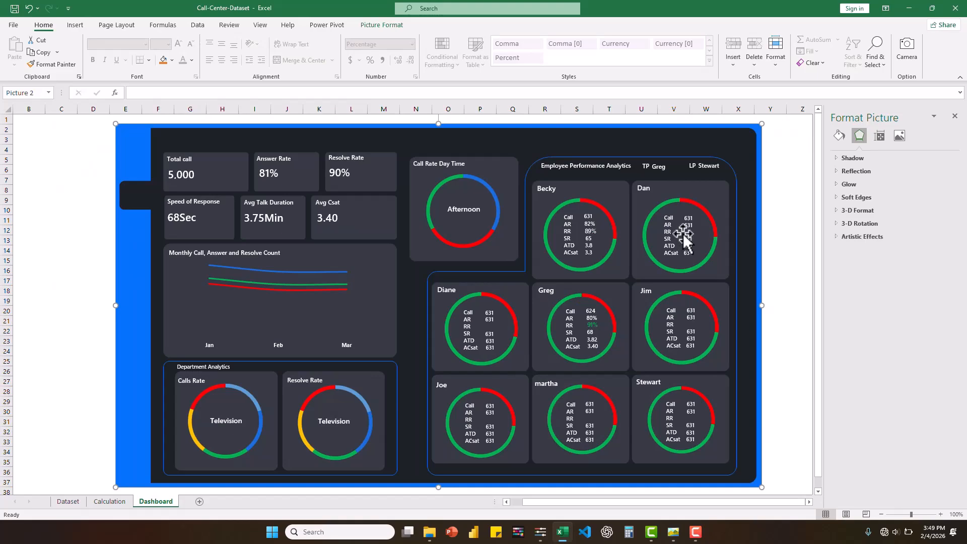
pyautogui.click(108, 501)
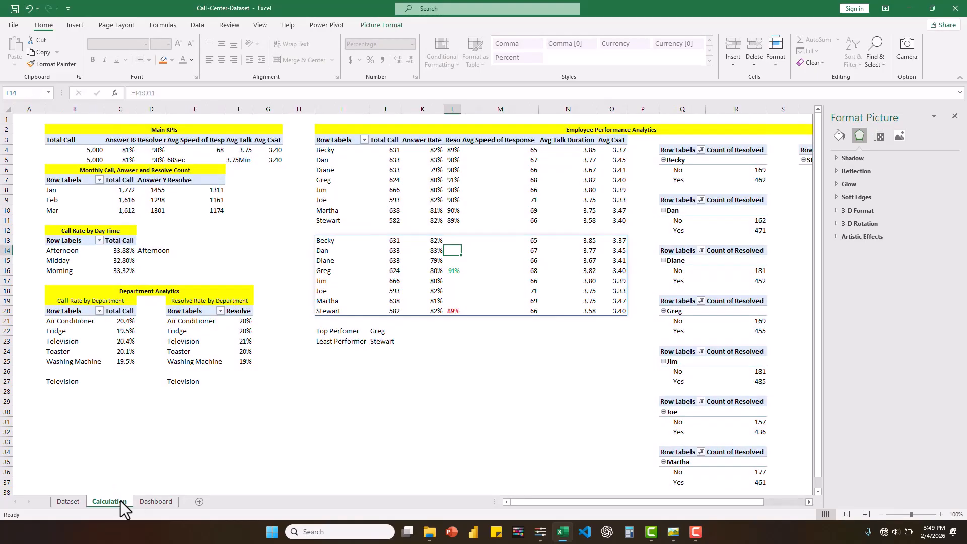
pyautogui.rightClick(451, 249)
pyautogui.click(484, 270)
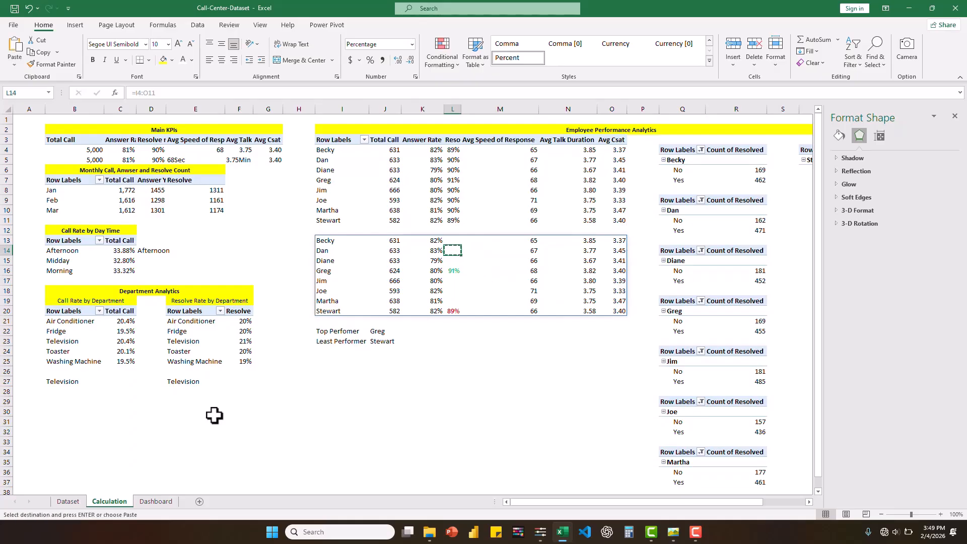
# Paste the copied resolve rate on the Dashboard as a linked picture and place it beside RR in the top row's second employee card
pyautogui.click(166, 502)
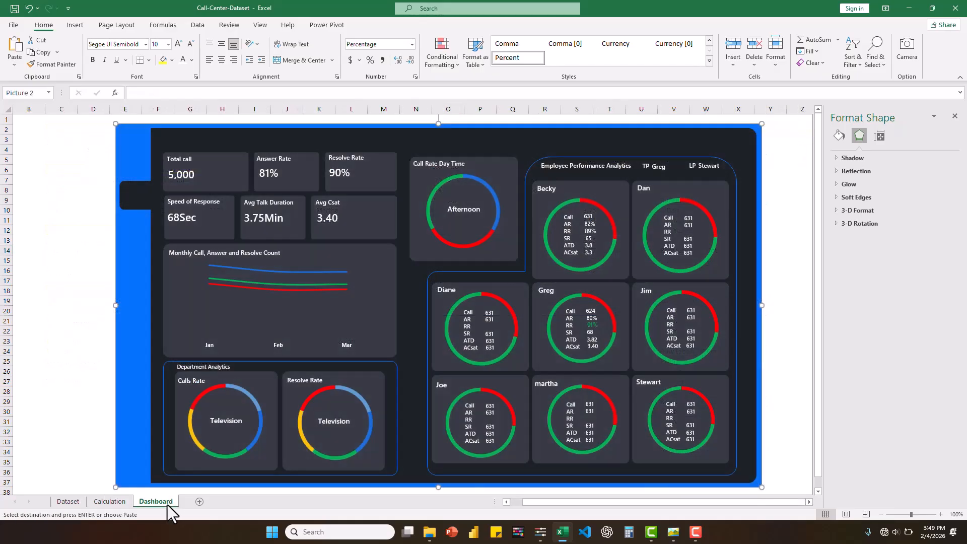
pyautogui.click(89, 316)
pyautogui.rightClick(88, 313)
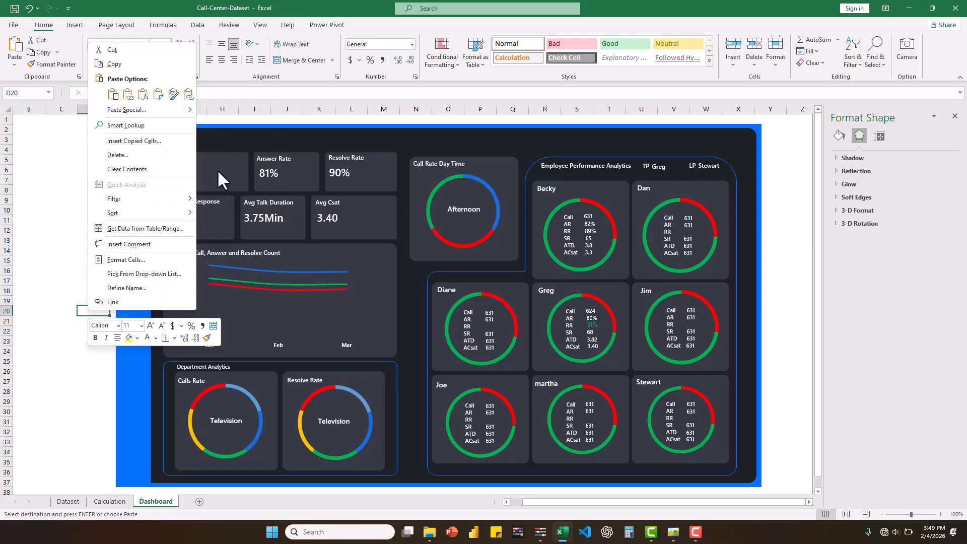
pyautogui.moveTo(189, 113)
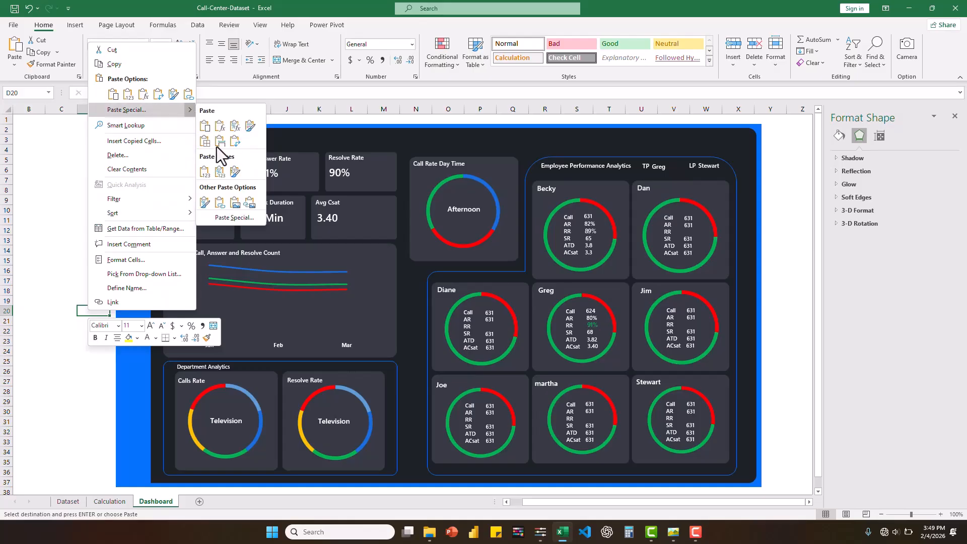
pyautogui.click(249, 204)
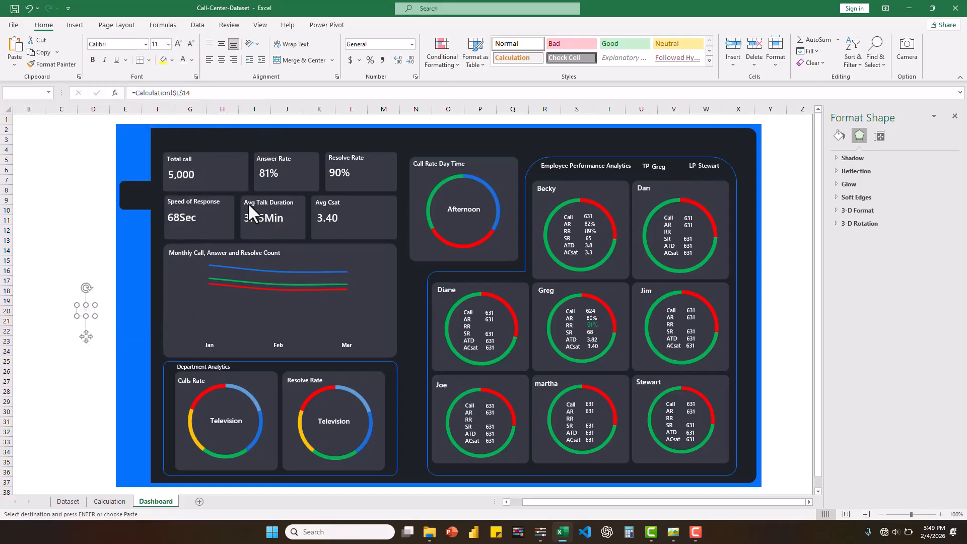
pyautogui.moveTo(86, 333); pyautogui.dragTo(688, 260)
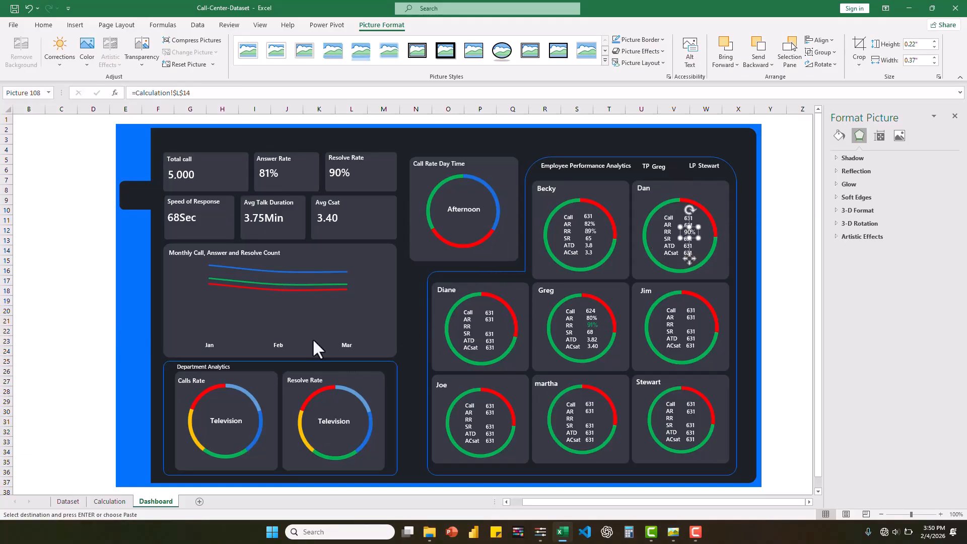
# Add Calculation cell L15 to the Dashboard as a linked picture beside RR in the middle row's first employee card
pyautogui.click(108, 500)
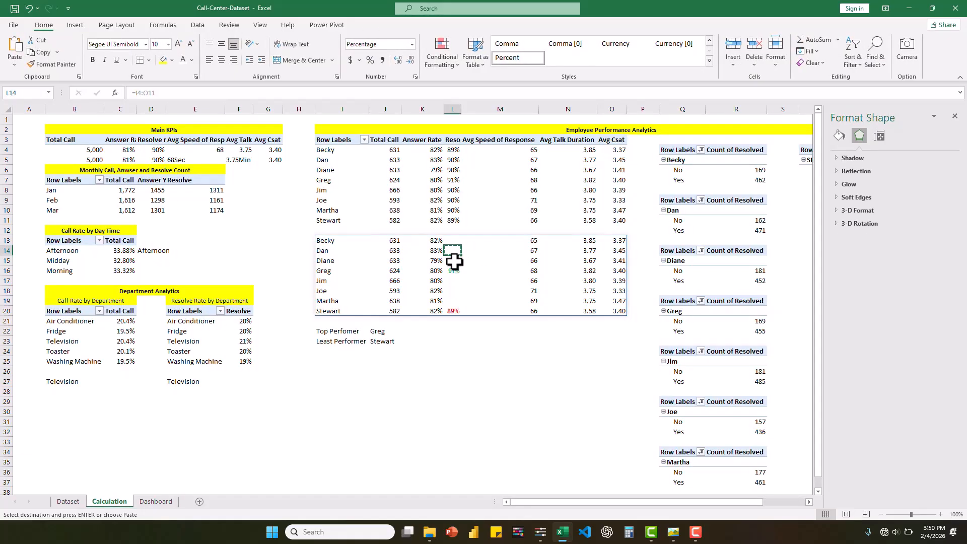
pyautogui.click(162, 502)
pyautogui.rightClick(90, 290)
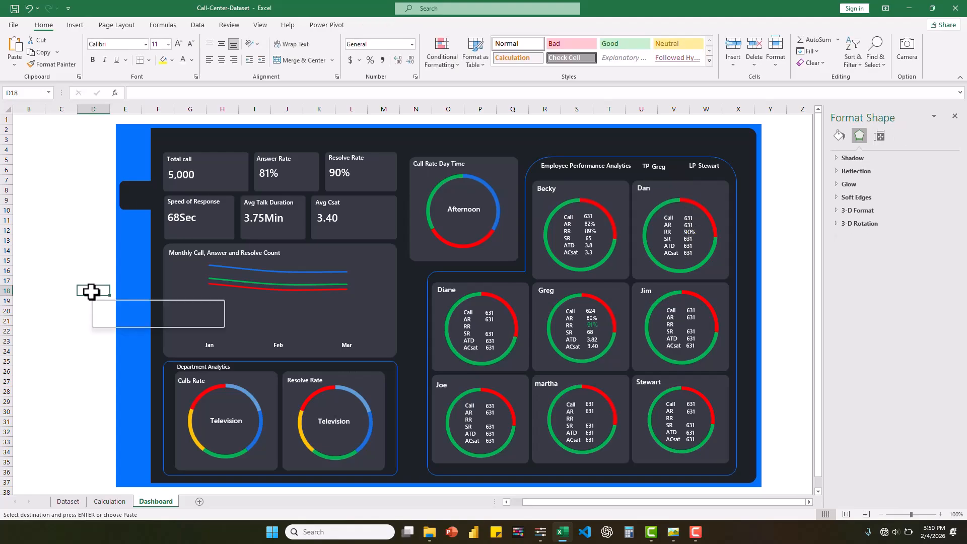
pyautogui.moveTo(190, 92)
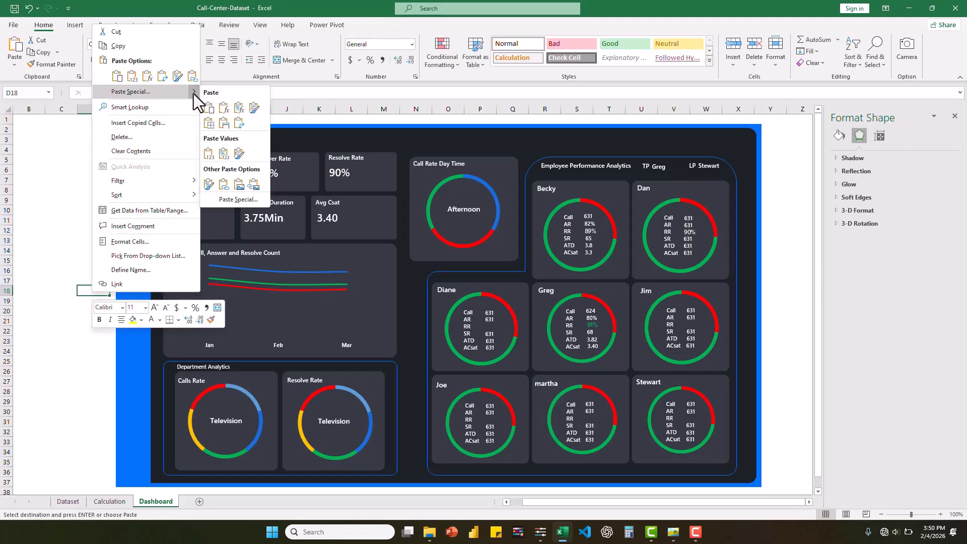
pyautogui.click(253, 184)
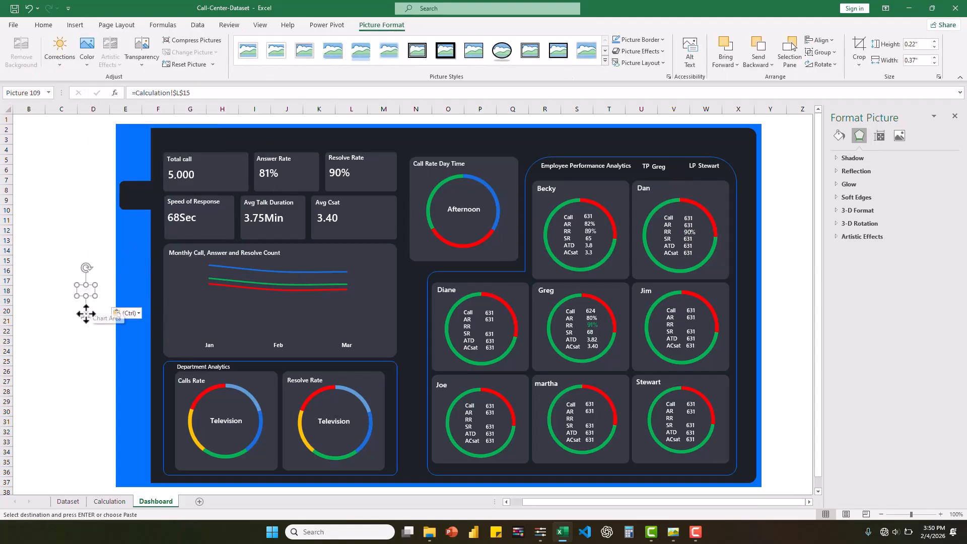
pyautogui.moveTo(86, 318); pyautogui.dragTo(490, 355)
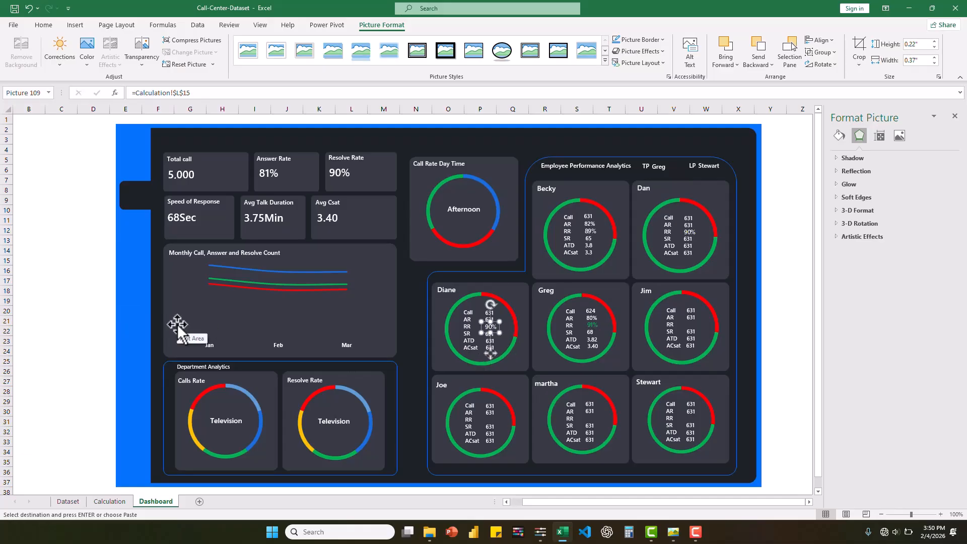
# Add Calculation cell L17 to the Dashboard as a linked picture and align it beside RR in the middle row's third employee card
pyautogui.click(110, 506)
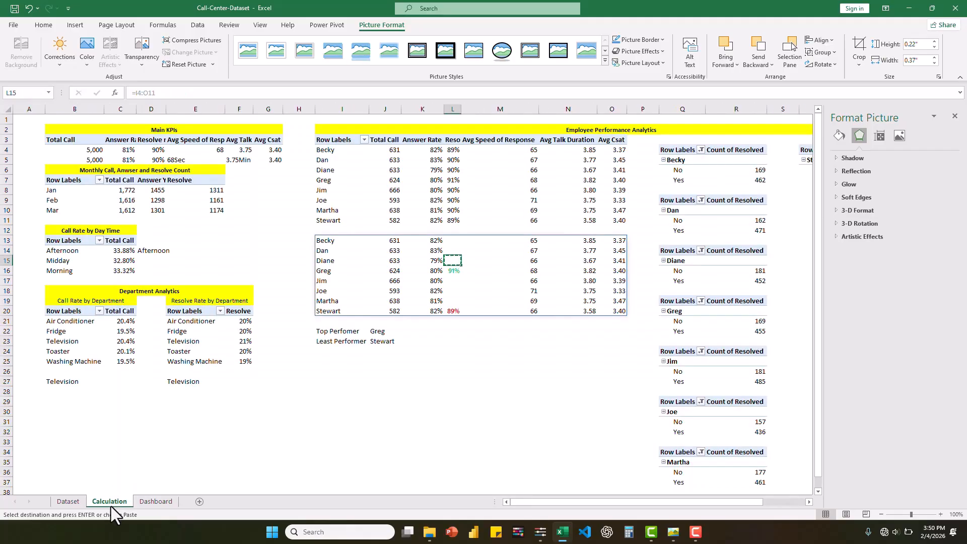
pyautogui.click(454, 277)
pyautogui.hotkey('ctrl', 'c')
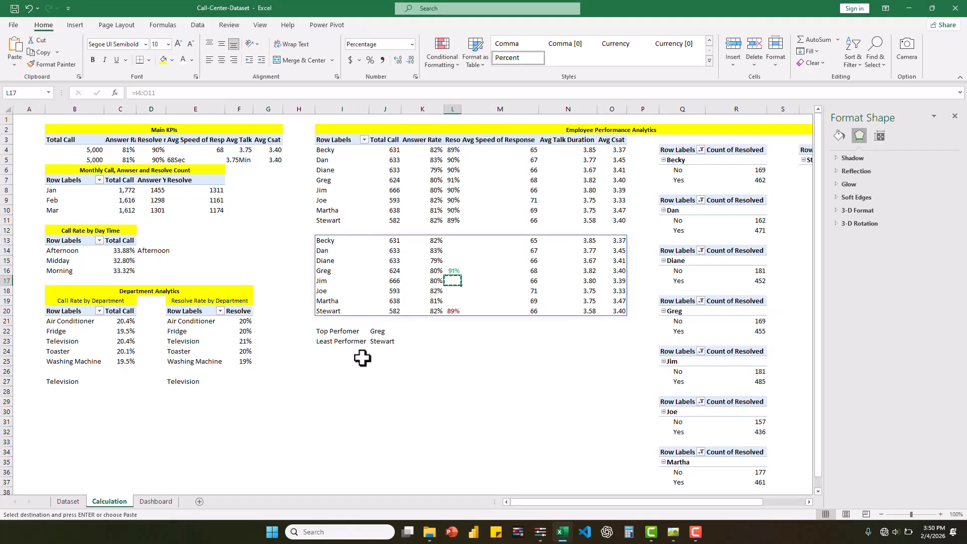
pyautogui.click(150, 502)
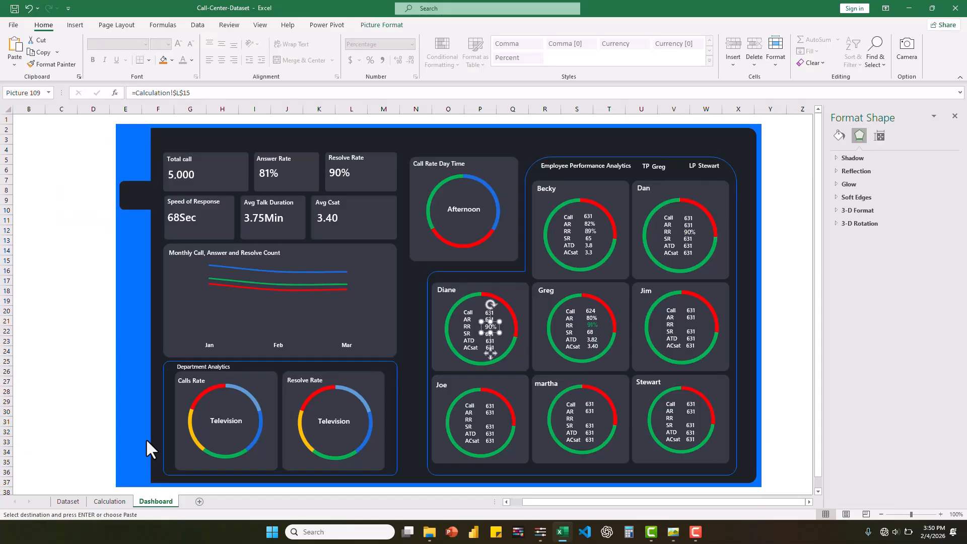
pyautogui.click(92, 302)
pyautogui.rightClick(92, 303)
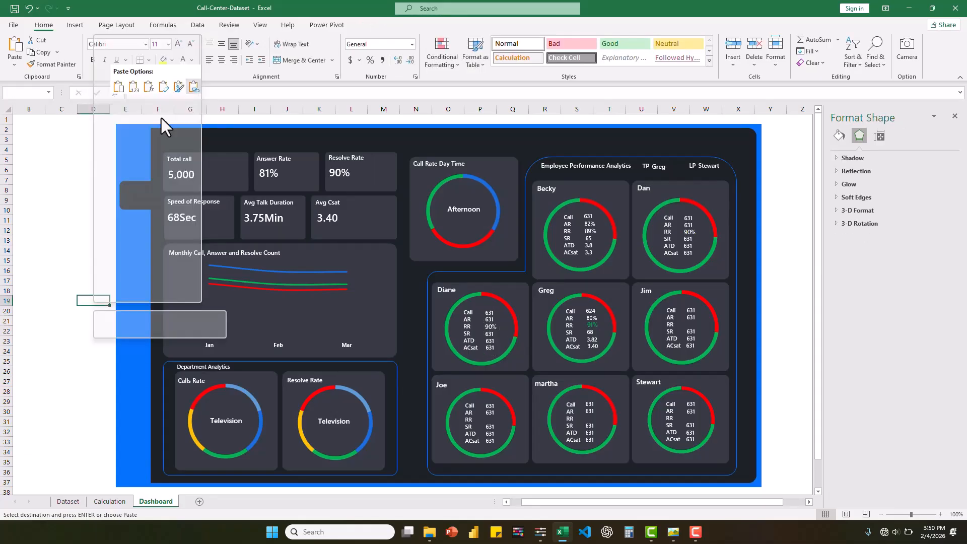
pyautogui.moveTo(195, 99)
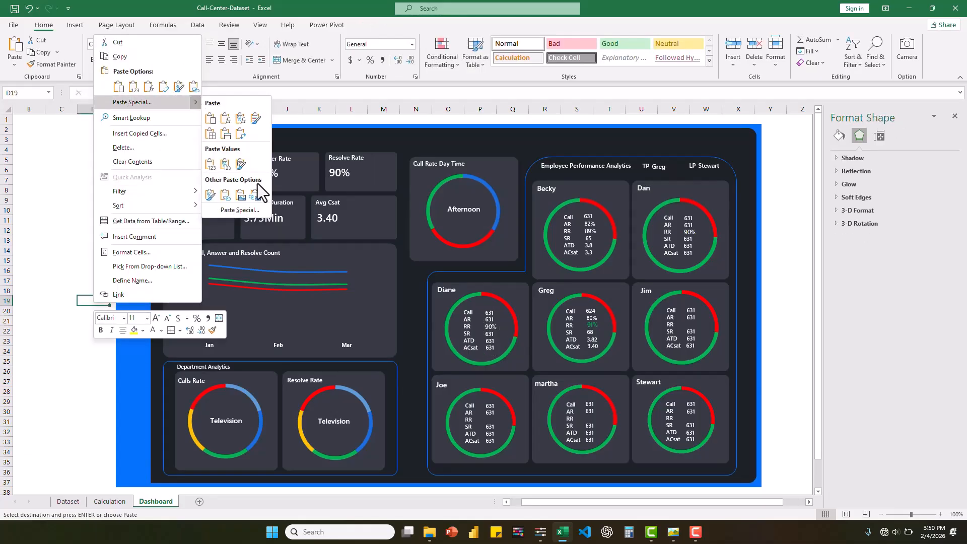
pyautogui.click(255, 198)
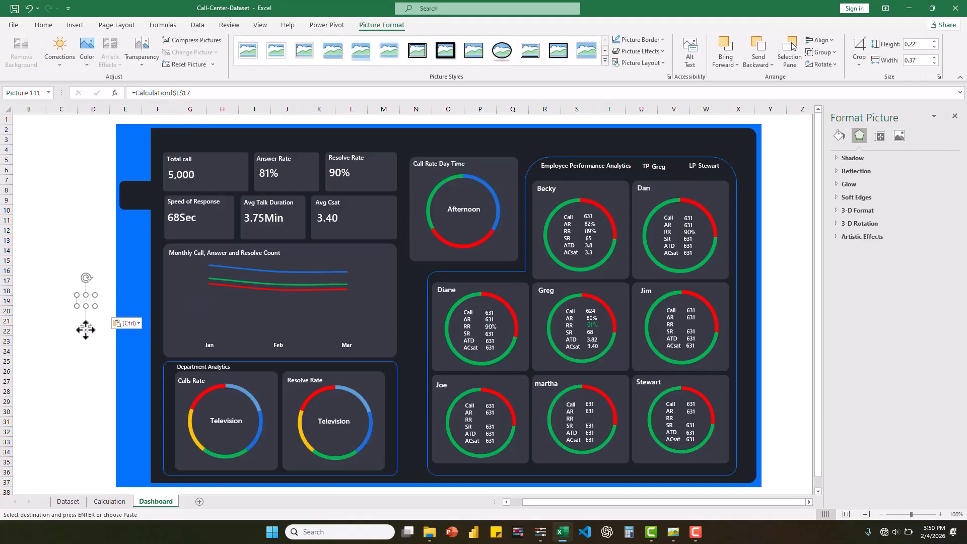
pyautogui.moveTo(83, 327); pyautogui.dragTo(690, 358)
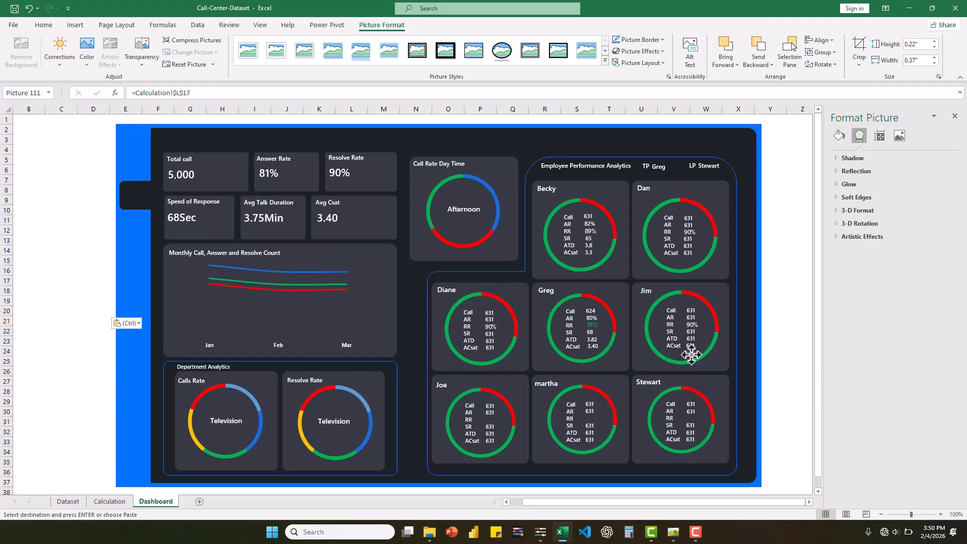
pyautogui.moveTo(691, 354); pyautogui.dragTo(691, 332)
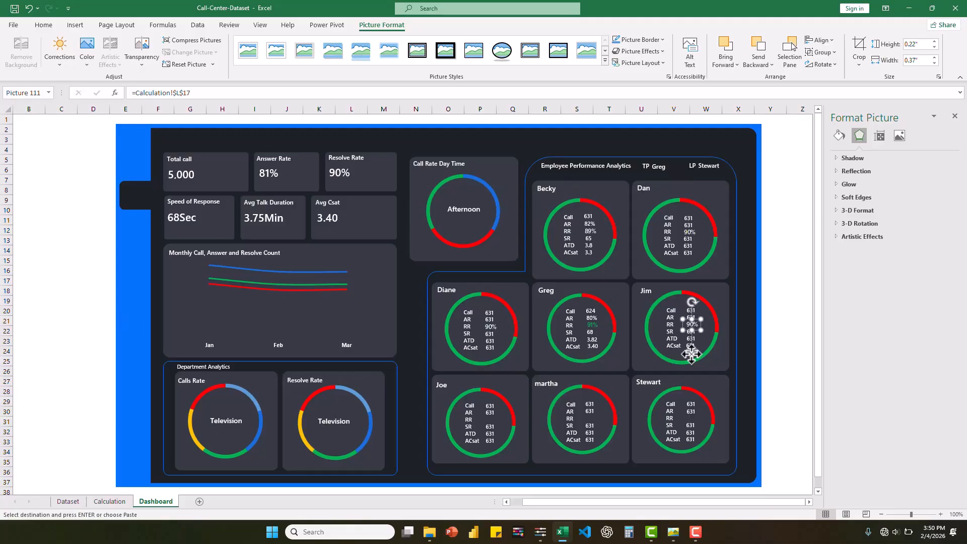
# Add Calculation cell L18 to the Dashboard as a linked picture beside RR in the bottom row's first employee card
pyautogui.click(106, 501)
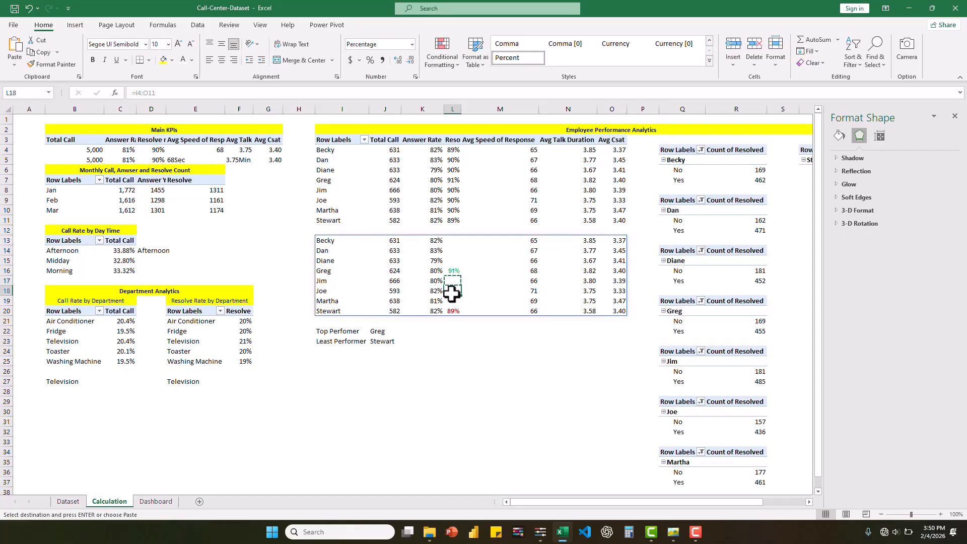
pyautogui.click(156, 501)
pyautogui.click(61, 302)
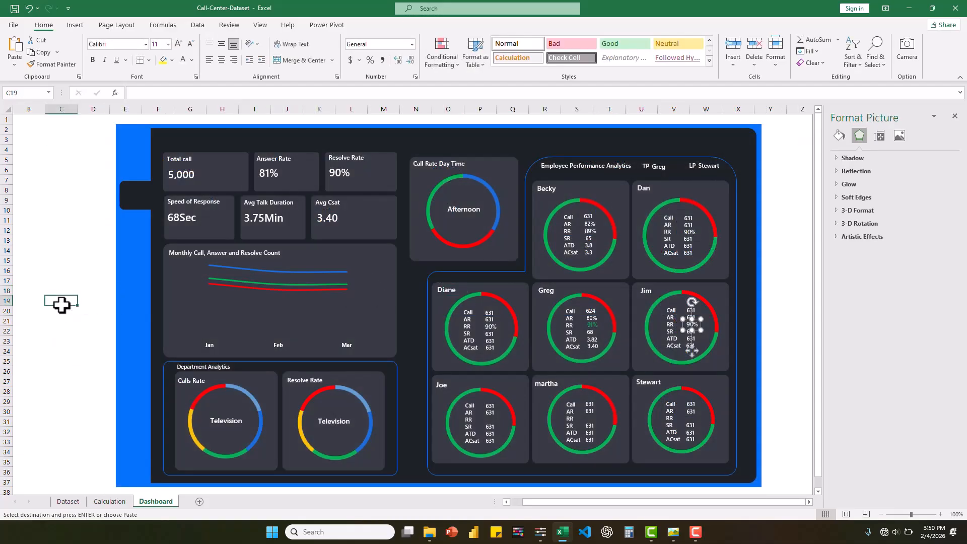
pyautogui.rightClick(61, 301)
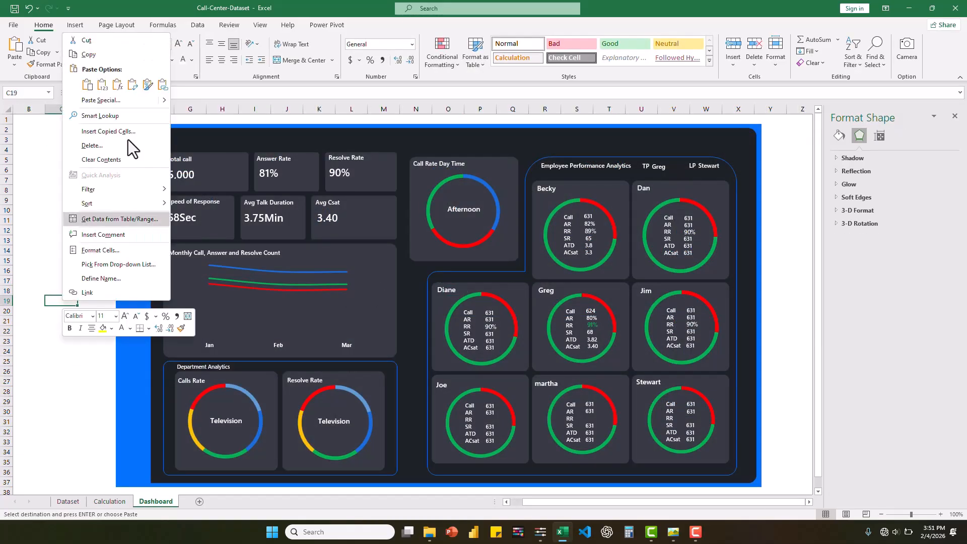
pyautogui.moveTo(168, 100)
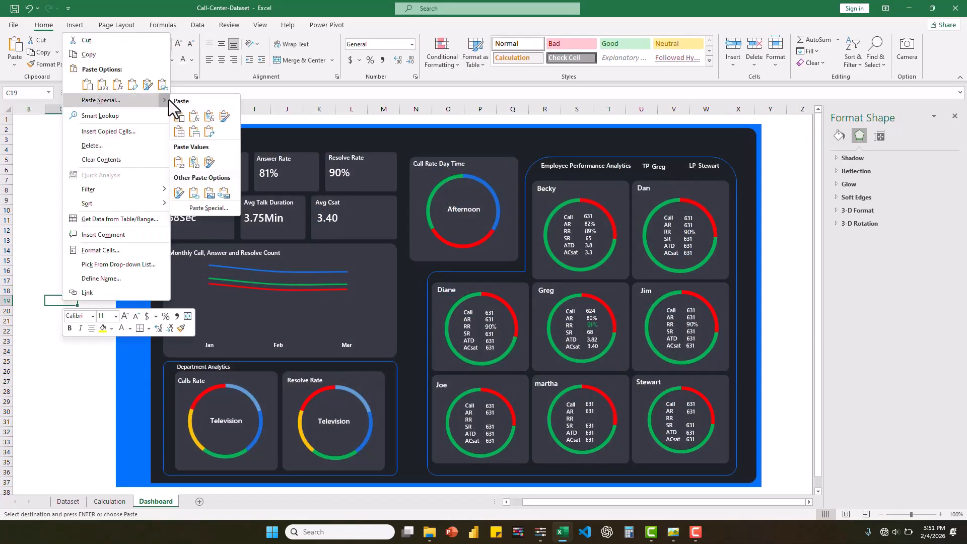
pyautogui.click(223, 193)
pyautogui.click(52, 328)
pyautogui.moveTo(52, 327); pyautogui.dragTo(483, 442)
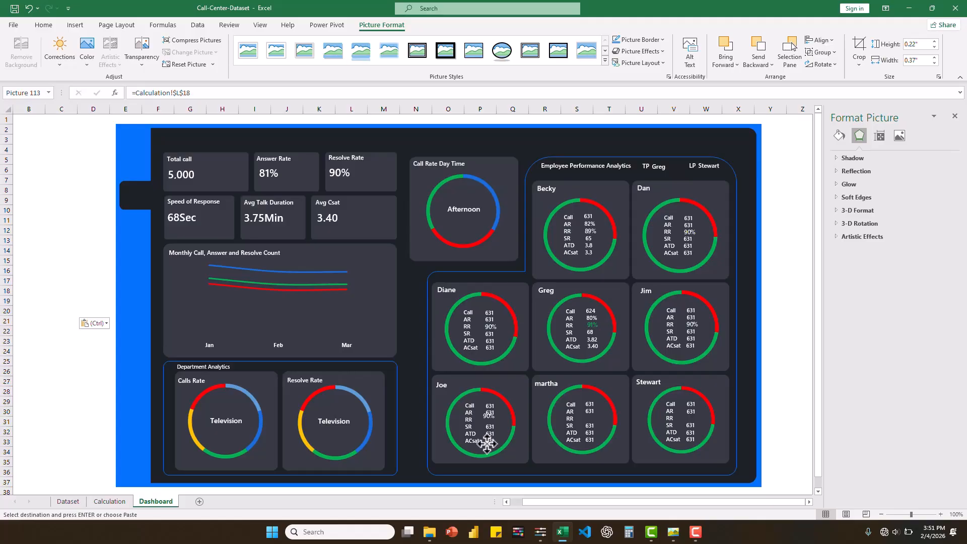
# Add Calculation cell L19 to the Dashboard as a linked picture beside RR in the bottom row's second employee card
pyautogui.click(106, 502)
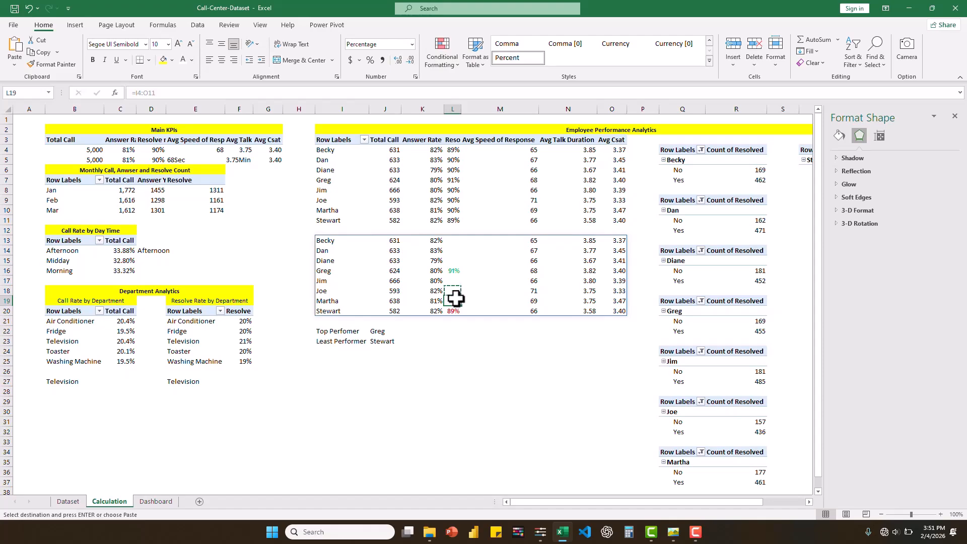
pyautogui.click(156, 501)
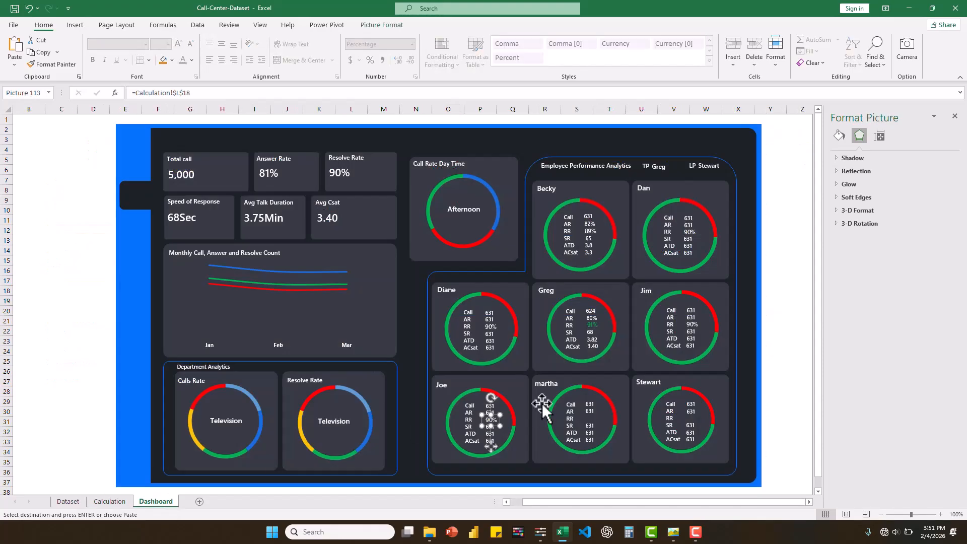
pyautogui.click(77, 366)
pyautogui.click(126, 359)
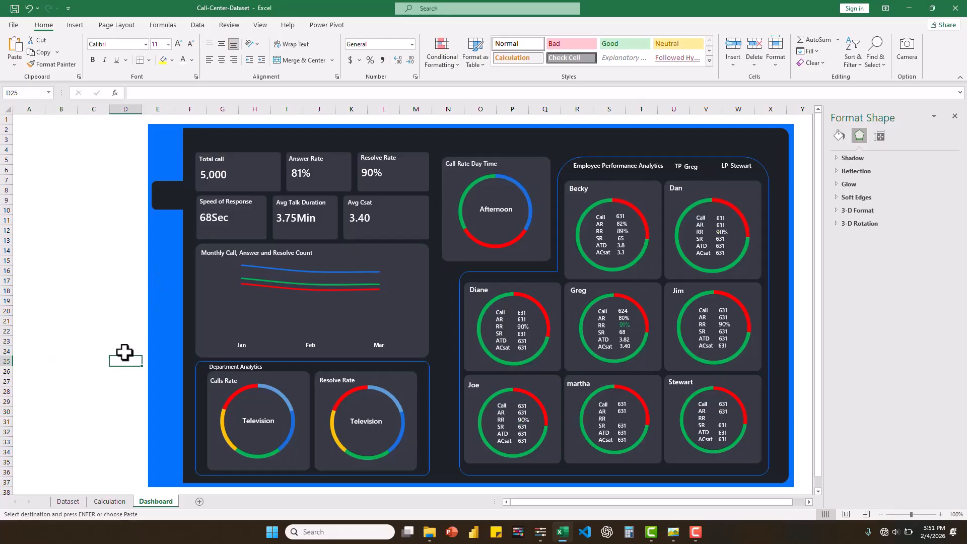
pyautogui.rightClick(126, 361)
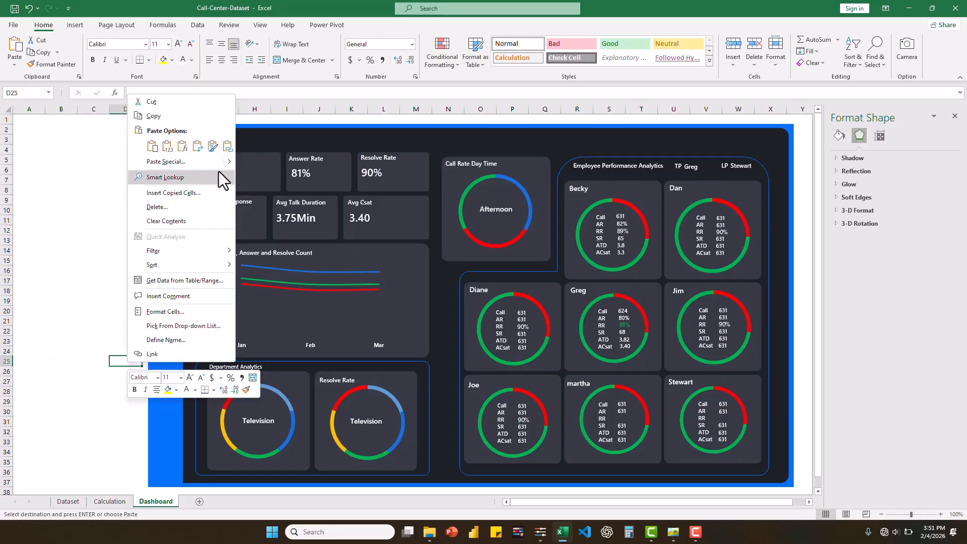
pyautogui.moveTo(228, 163)
pyautogui.click(289, 256)
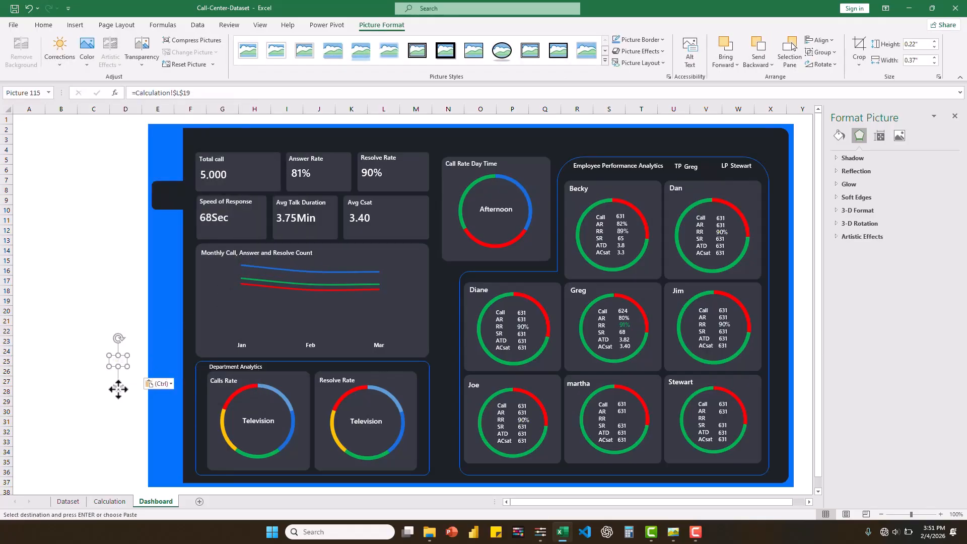
pyautogui.moveTo(118, 389); pyautogui.dragTo(622, 446)
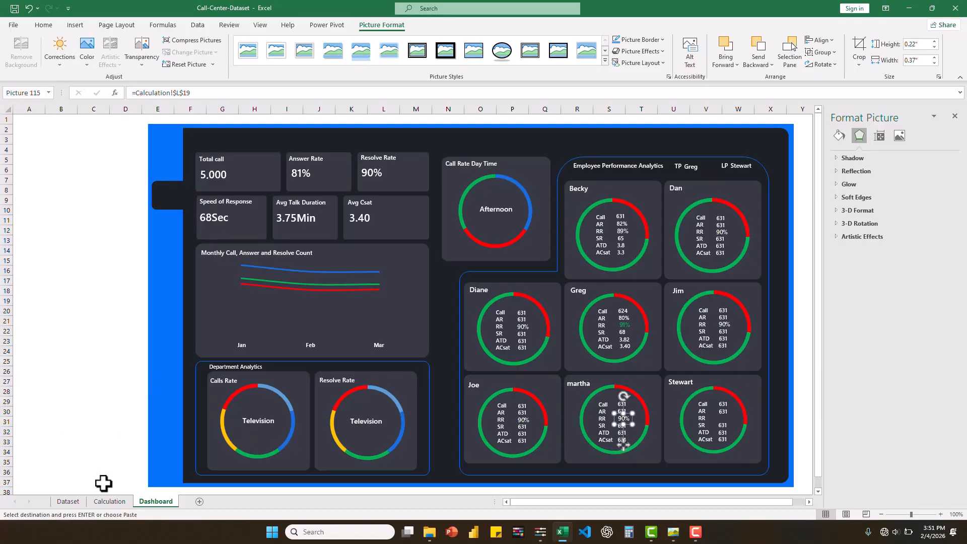
# Add Calculation cell L20 to the Dashboard as a linked picture beside RR in the bottom row's third employee card
pyautogui.click(114, 502)
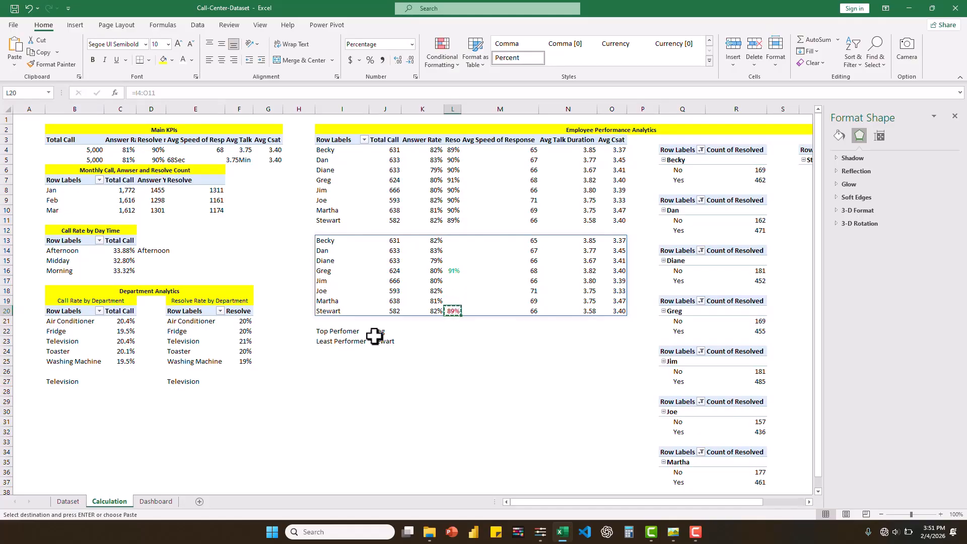
pyautogui.click(157, 502)
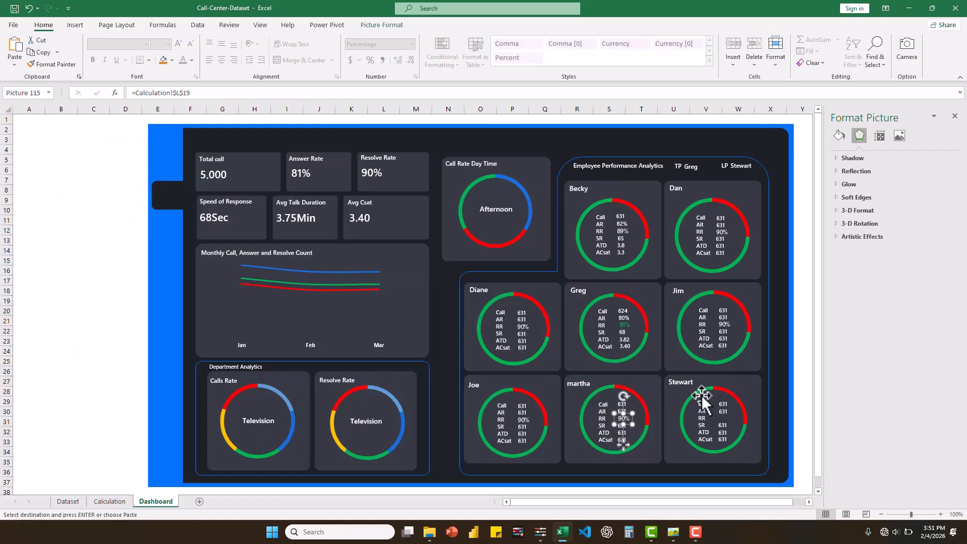
pyautogui.click(115, 387)
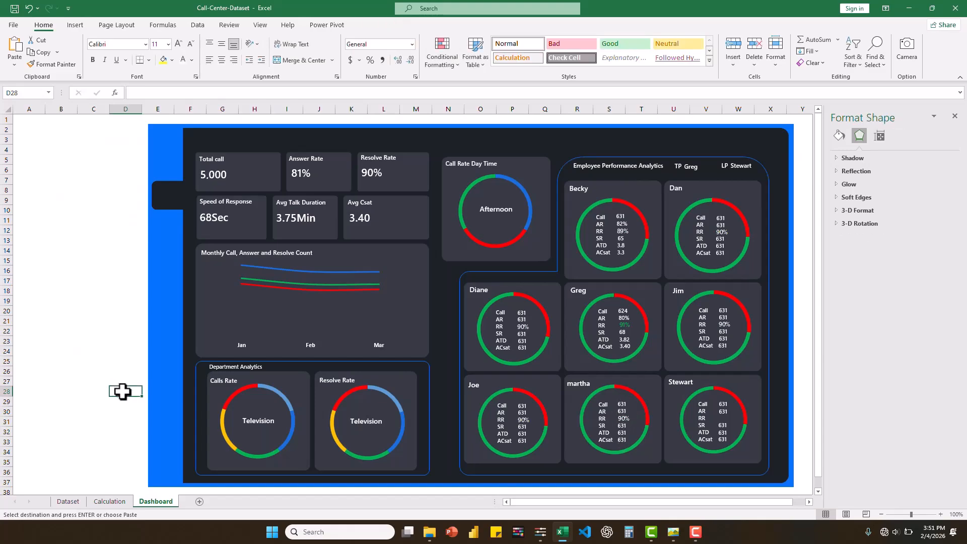
pyautogui.rightClick(115, 388)
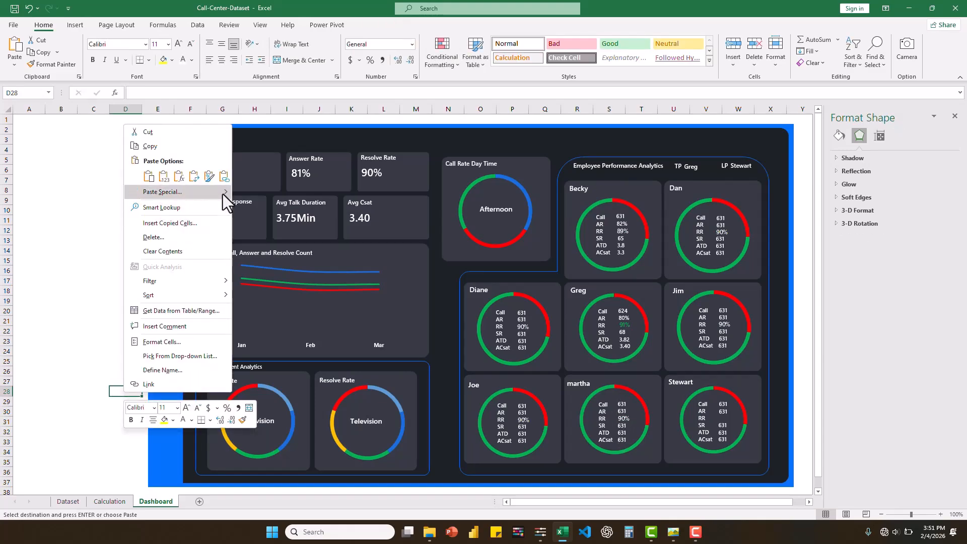
pyautogui.moveTo(223, 195)
pyautogui.click(285, 286)
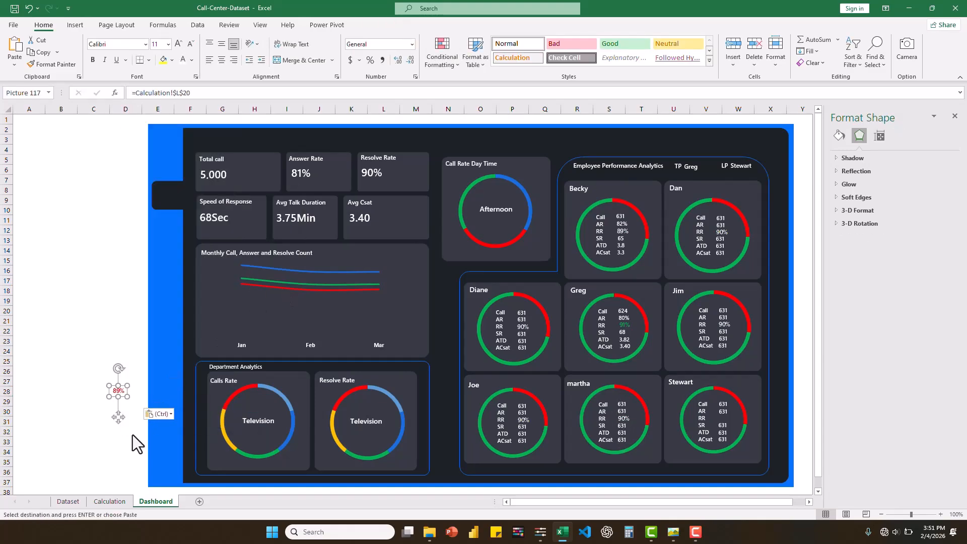
pyautogui.moveTo(116, 416); pyautogui.dragTo(723, 433)
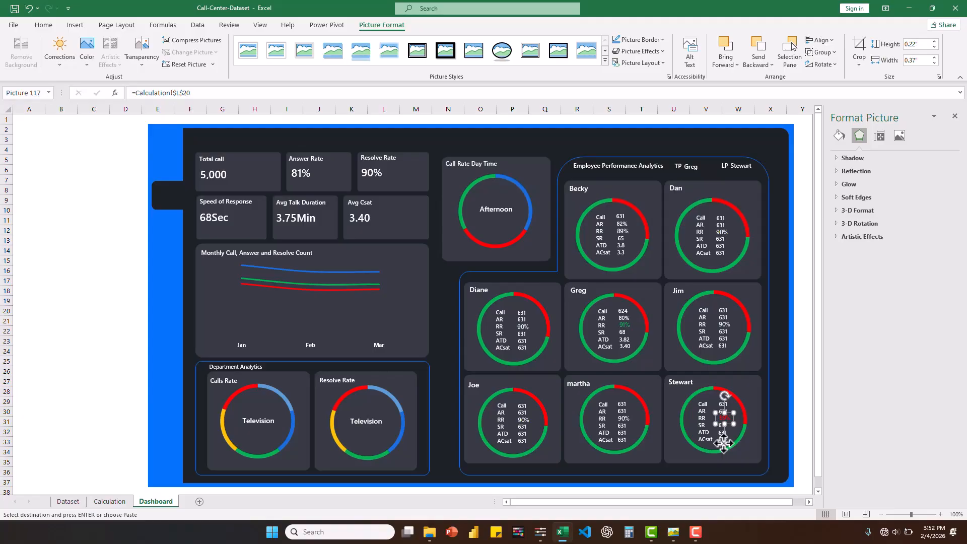
pyautogui.click(562, 370)
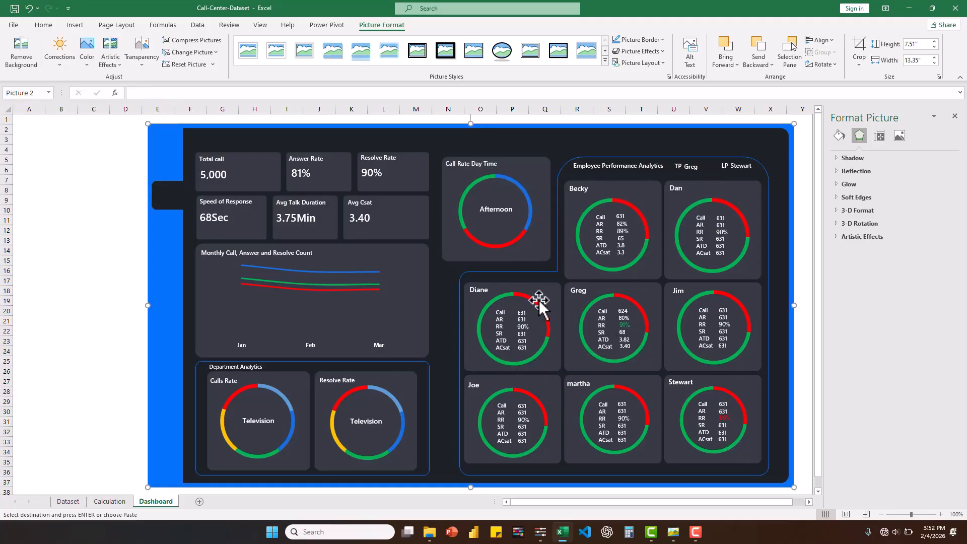
# Link the Call value box in the top row's second employee card to Calculation cell J14
pyautogui.click(719, 221)
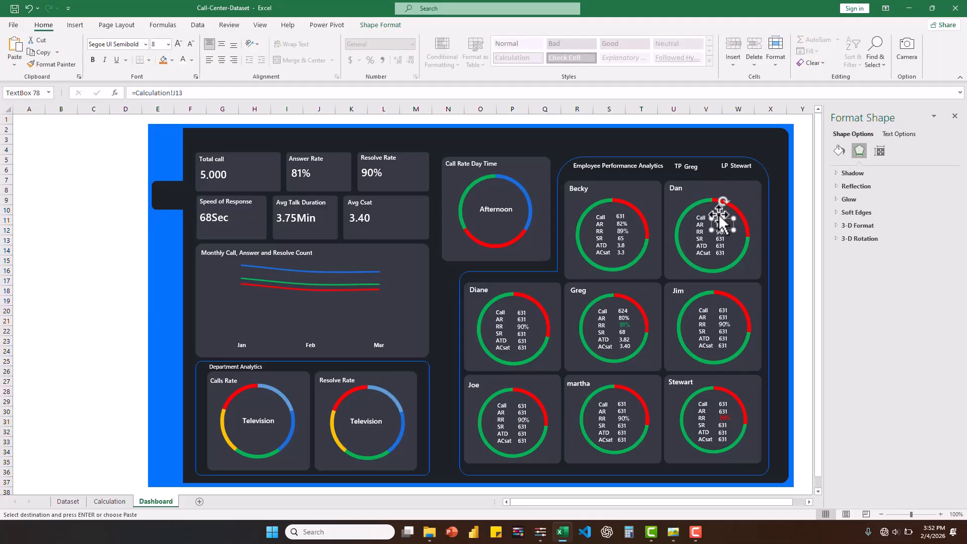
pyautogui.click(720, 220)
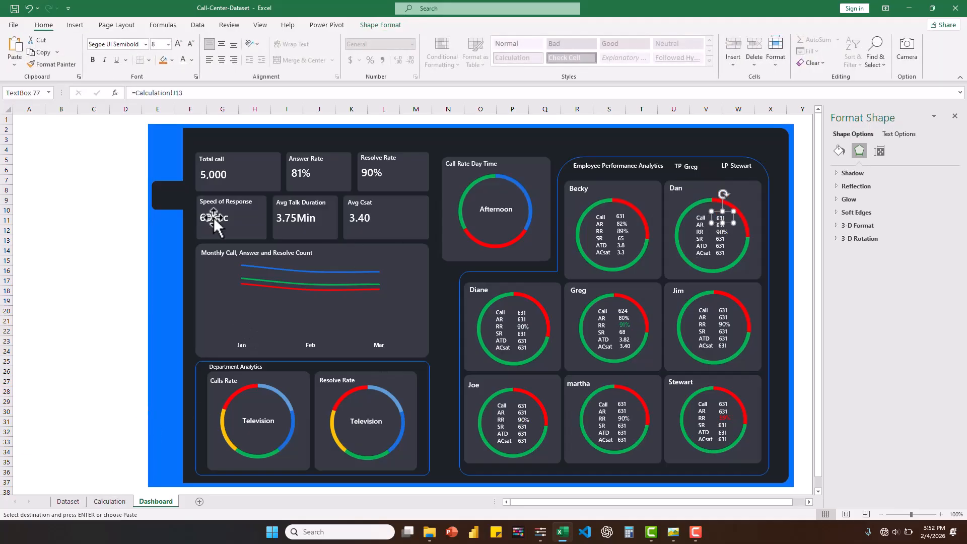
pyautogui.moveTo(188, 92); pyautogui.dragTo(141, 96)
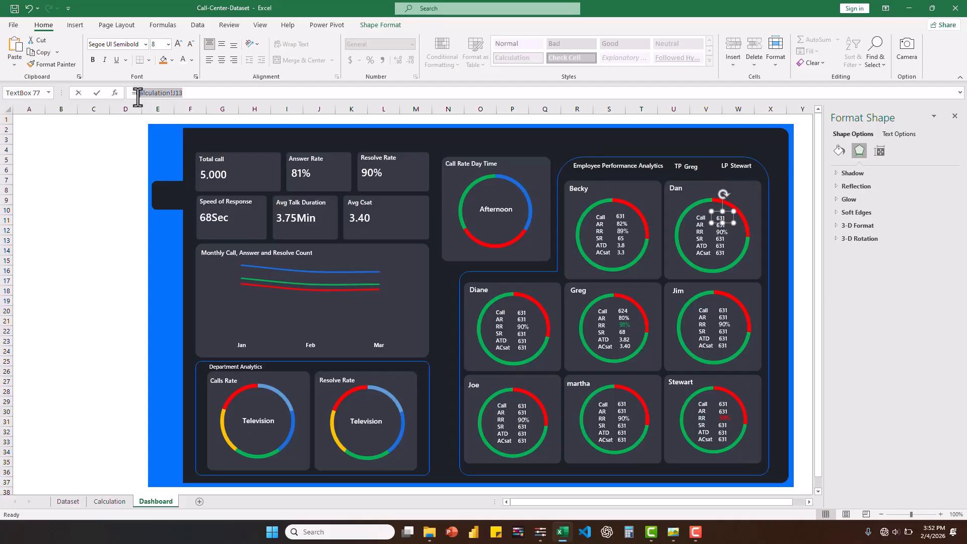
pyautogui.press('BackSpace')
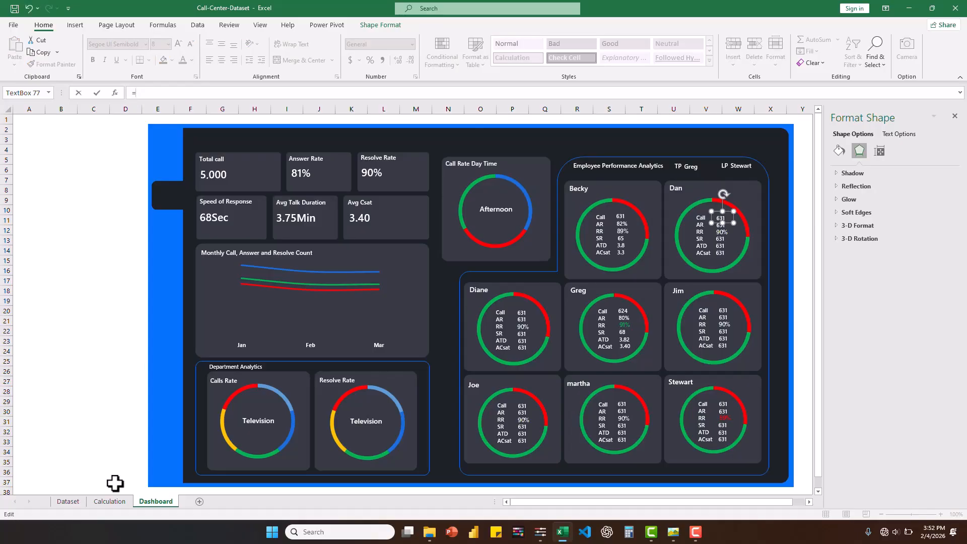
pyautogui.click(110, 501)
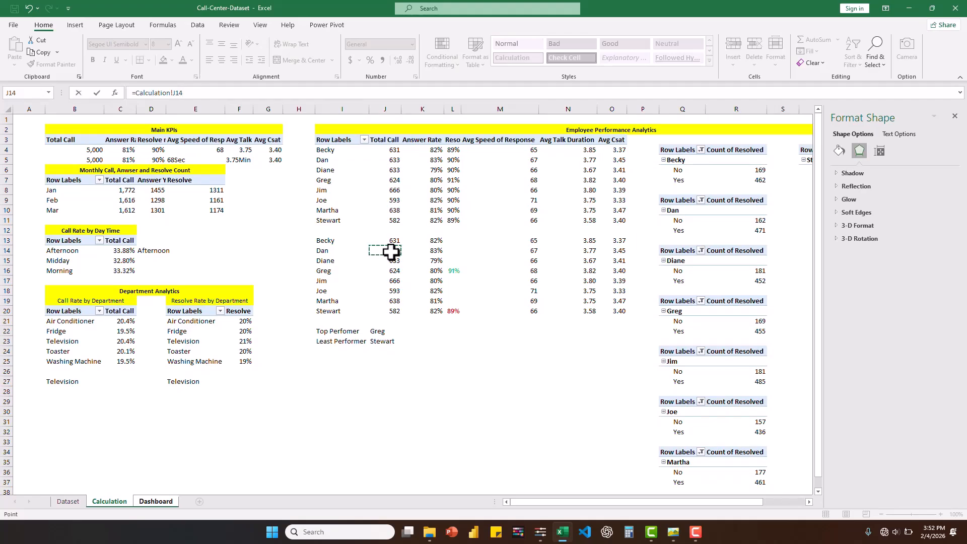
pyautogui.press('Return')
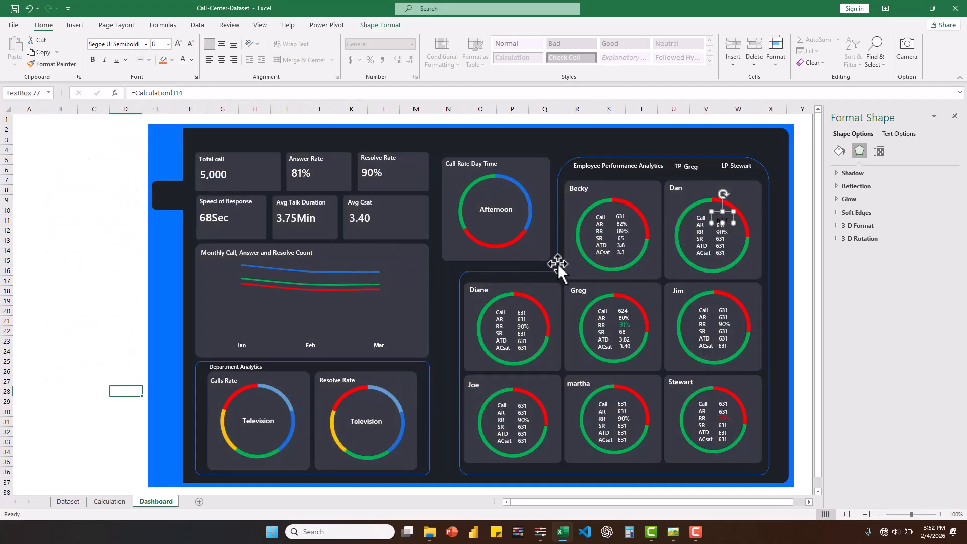
# Link the AR value box in the top row's second employee card to Calculation cell K14
pyautogui.click(717, 225)
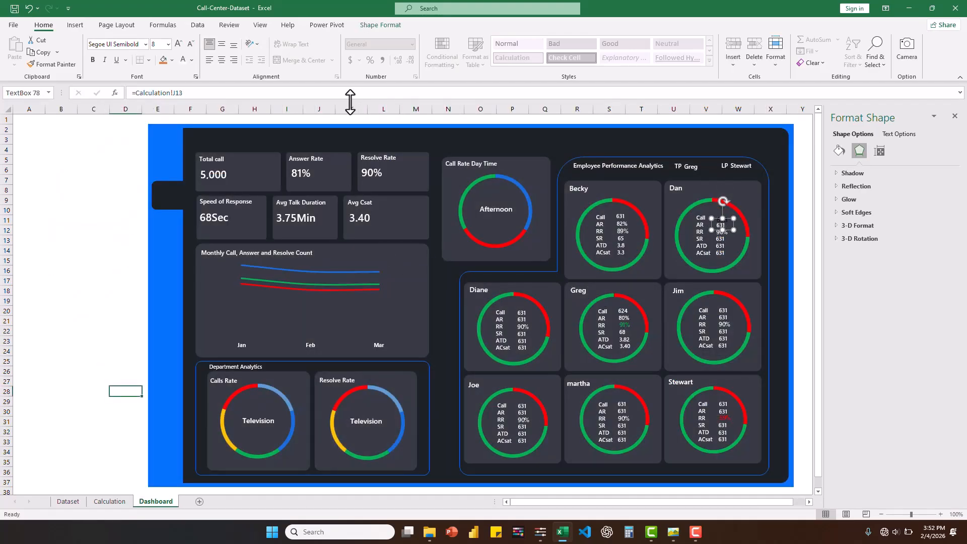
pyautogui.moveTo(190, 98); pyautogui.dragTo(136, 55)
pyautogui.press('BackSpace')
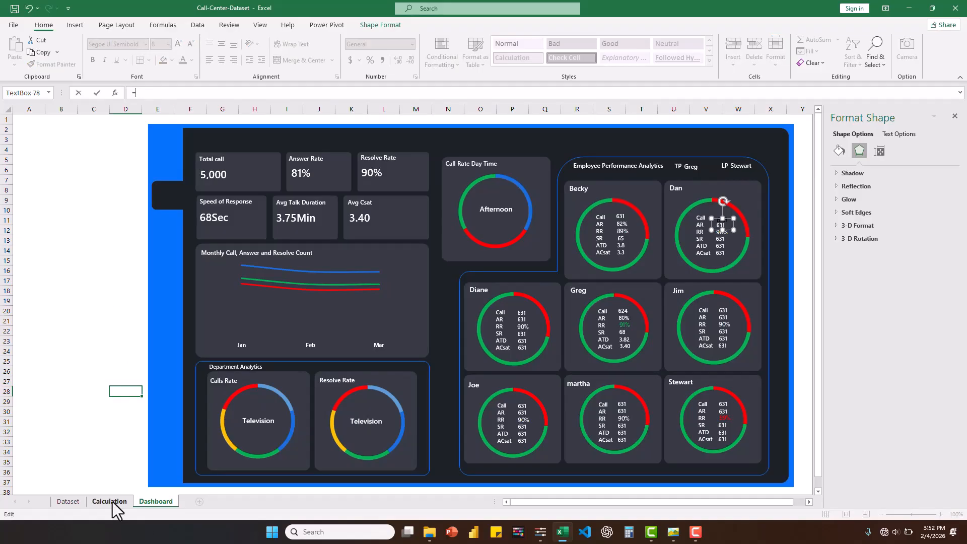
pyautogui.click(112, 502)
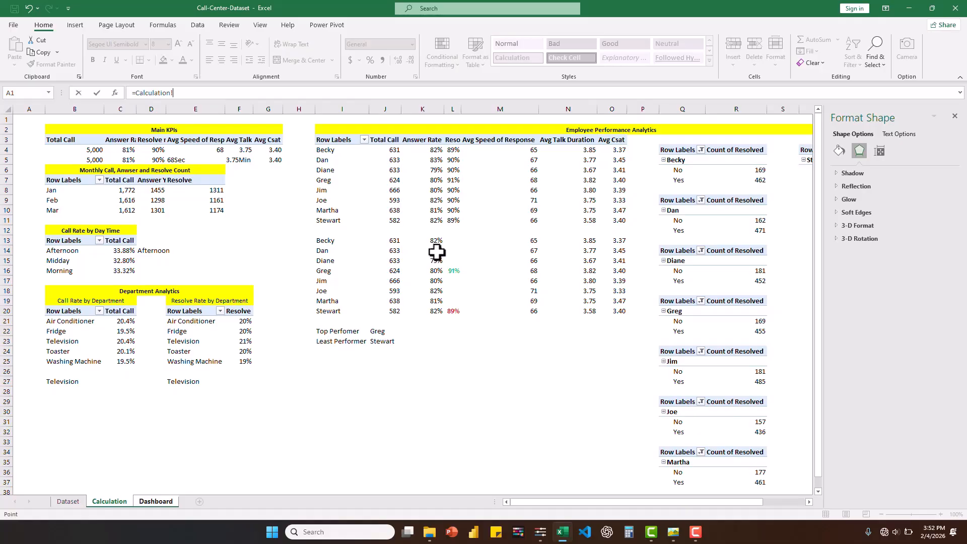
pyautogui.press('Return')
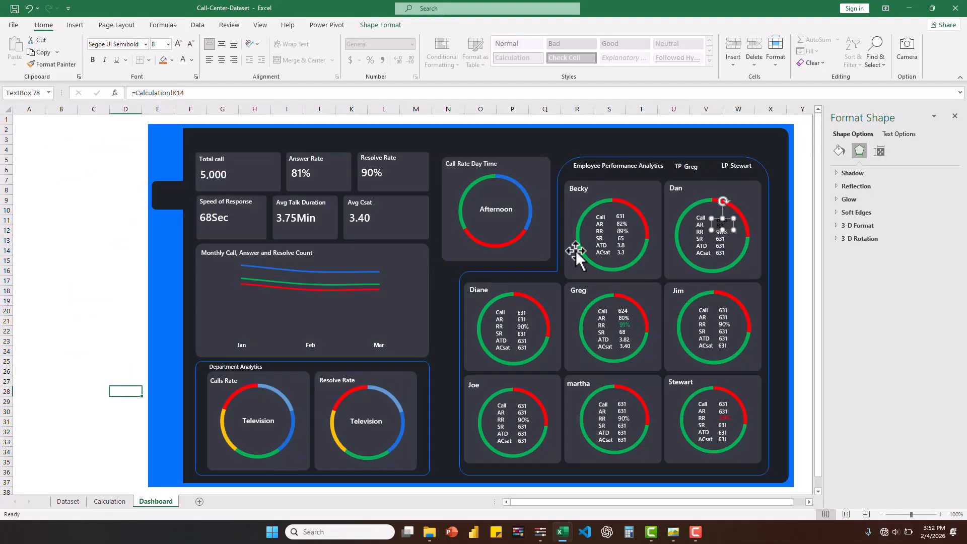
# Link the SR value box in the top row's second employee card to Calculation cell M14
pyautogui.click(720, 241)
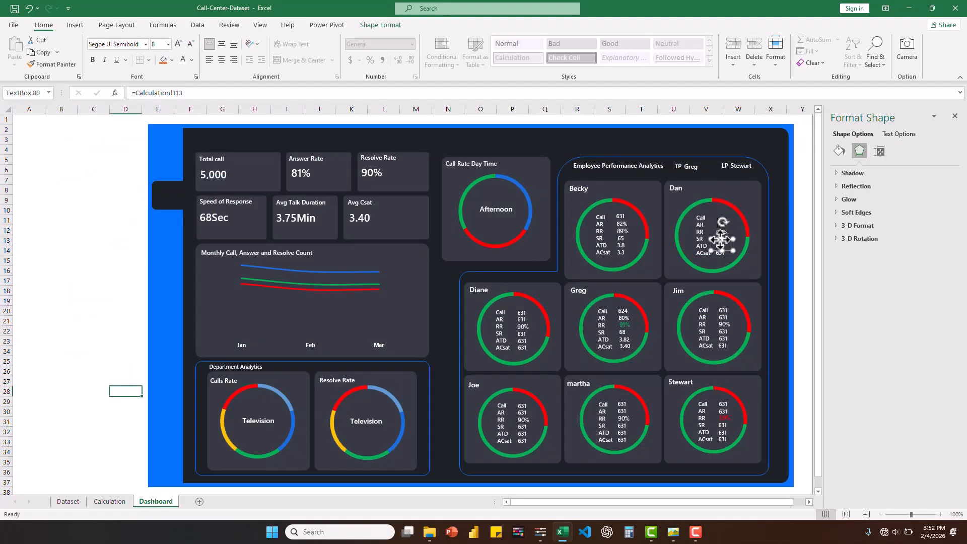
pyautogui.moveTo(184, 93); pyautogui.dragTo(134, 93)
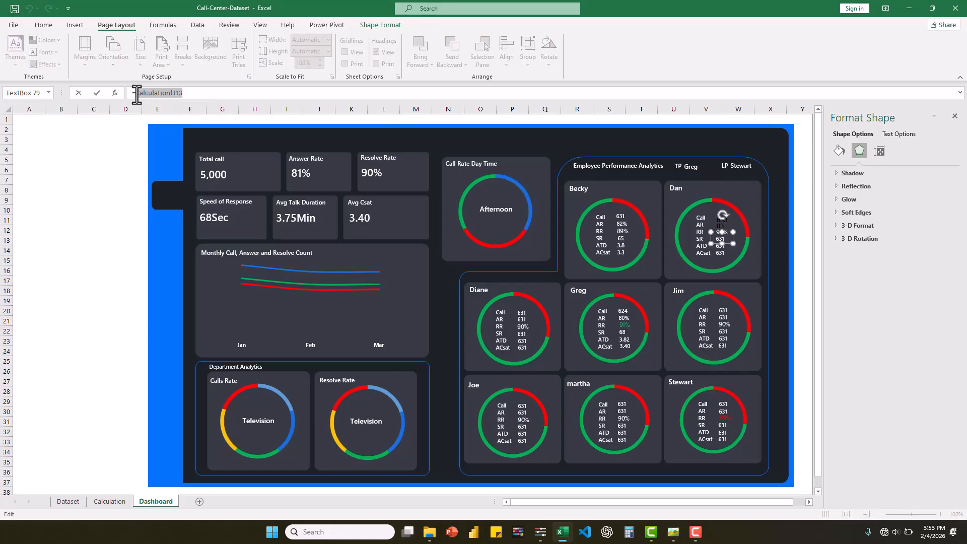
pyautogui.write('=')
pyautogui.click(107, 501)
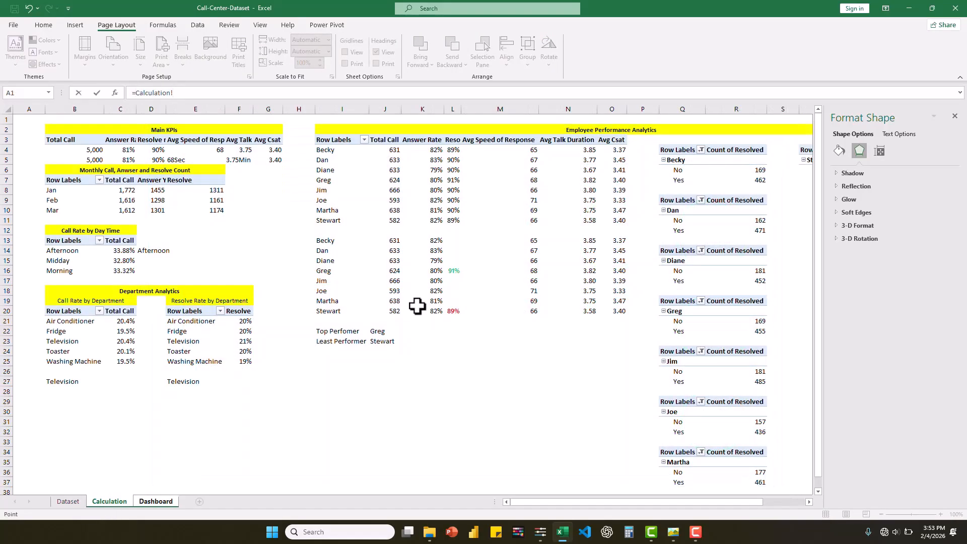
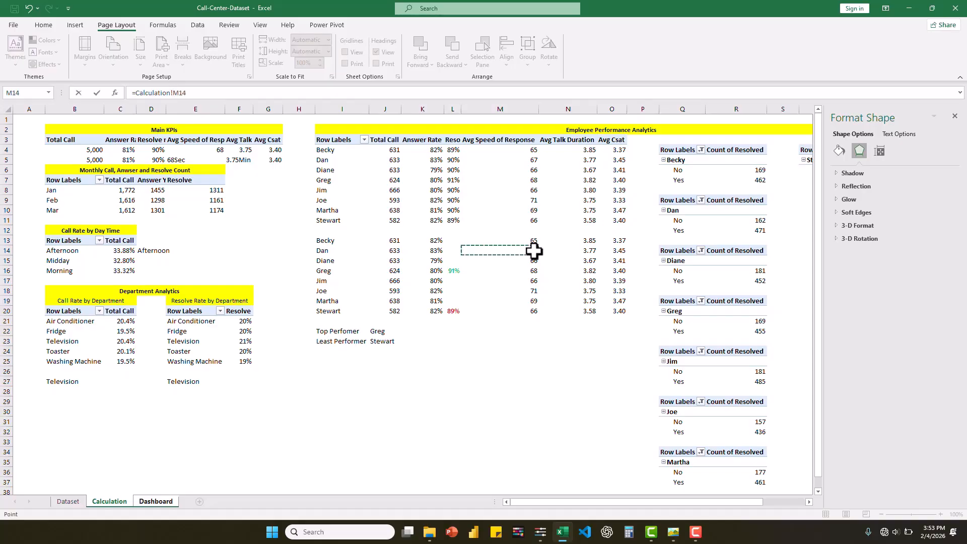
pyautogui.press('Return')
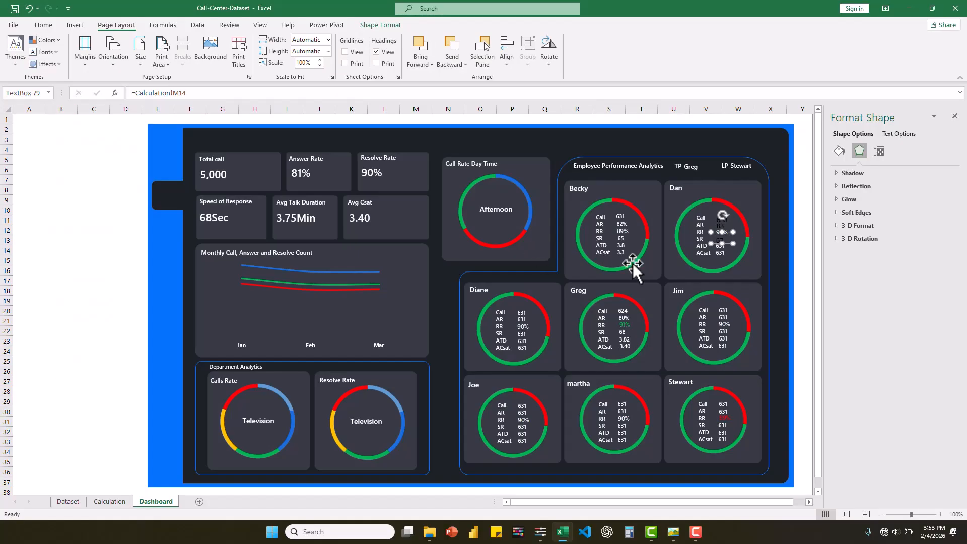
# Link the ATD value box in the top row's second employee card to Calculation cell N14
pyautogui.click(721, 246)
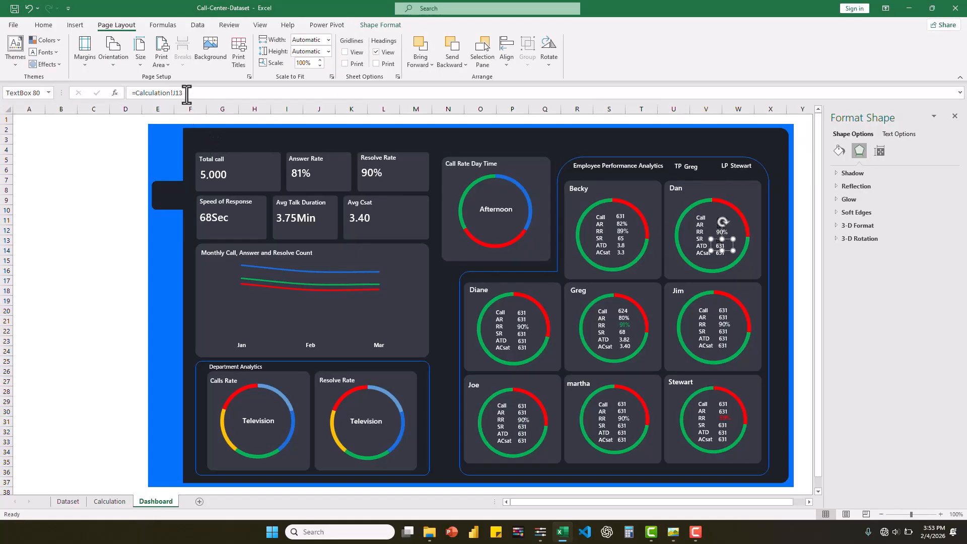
pyautogui.moveTo(150, 96); pyautogui.dragTo(131, 96)
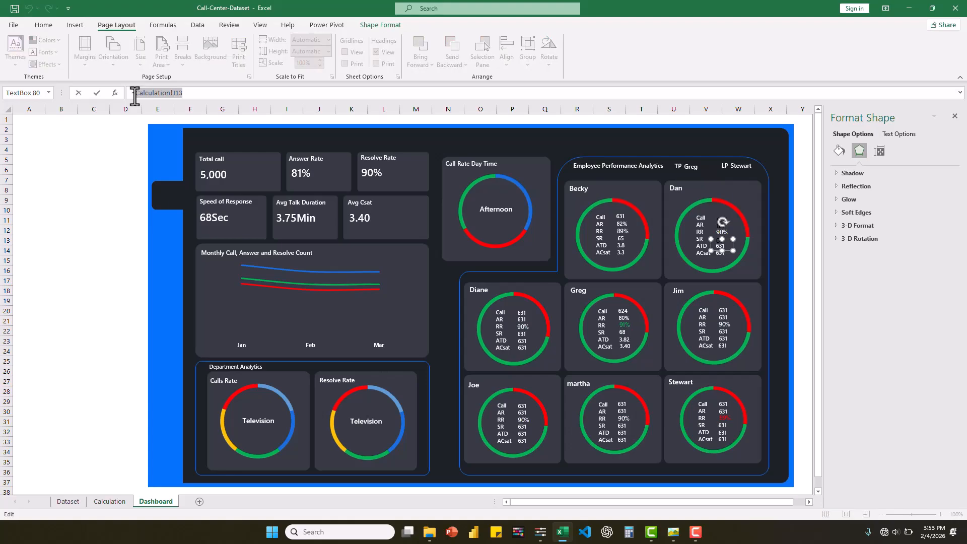
pyautogui.press('BackSpace')
pyautogui.write('=')
pyautogui.click(113, 502)
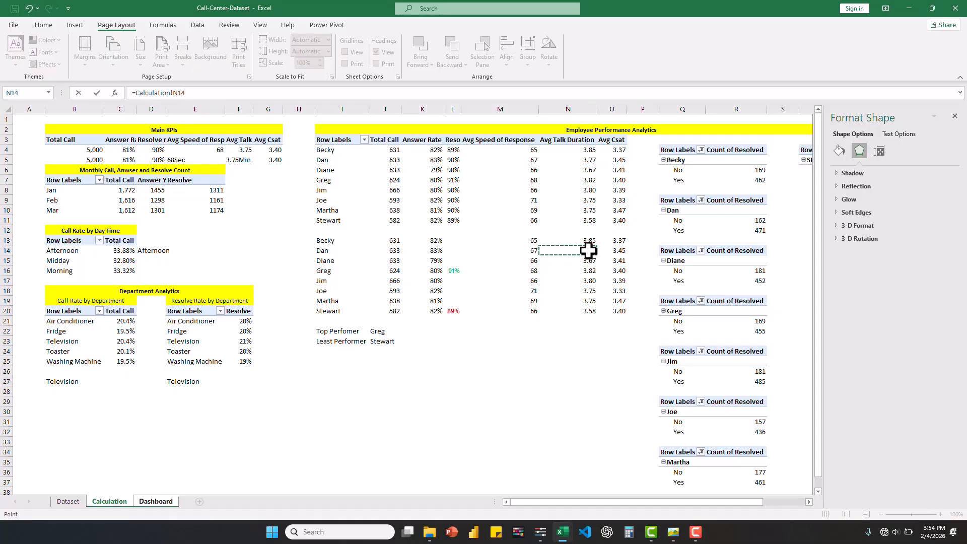
pyautogui.press('Escape')
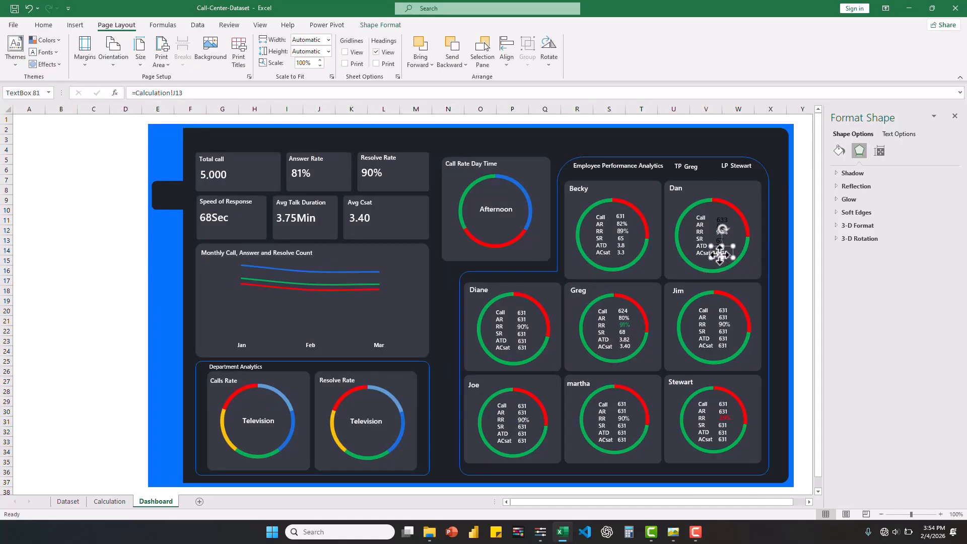
# Link the ACsat value box in the top row's second employee card to Calculation cell O14
pyautogui.moveTo(184, 93); pyautogui.dragTo(142, 97)
pyautogui.press('BackSpace')
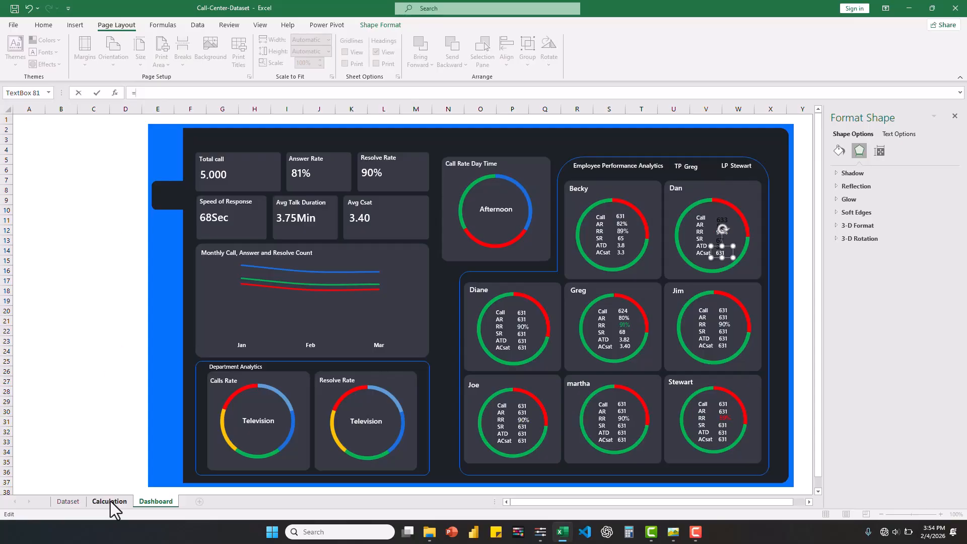
pyautogui.click(108, 501)
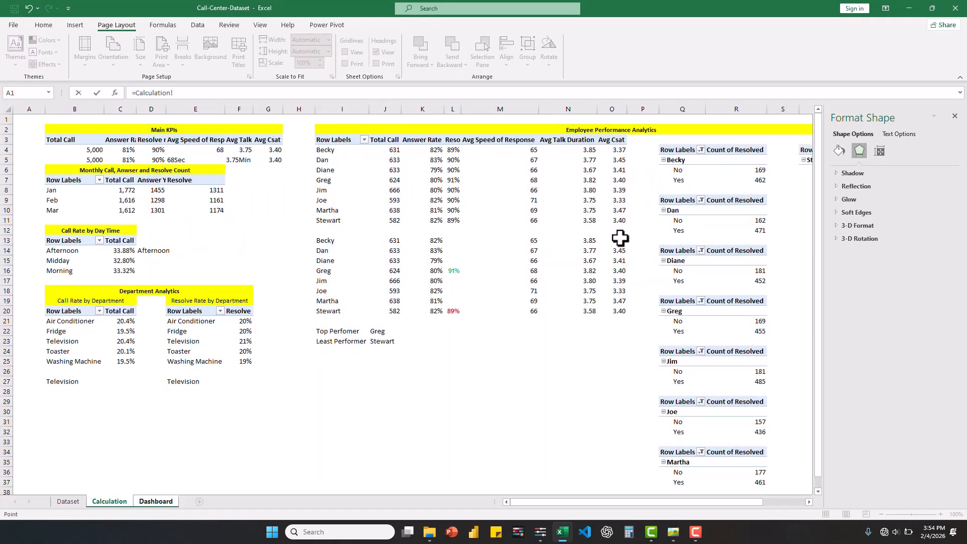
pyautogui.press('Return')
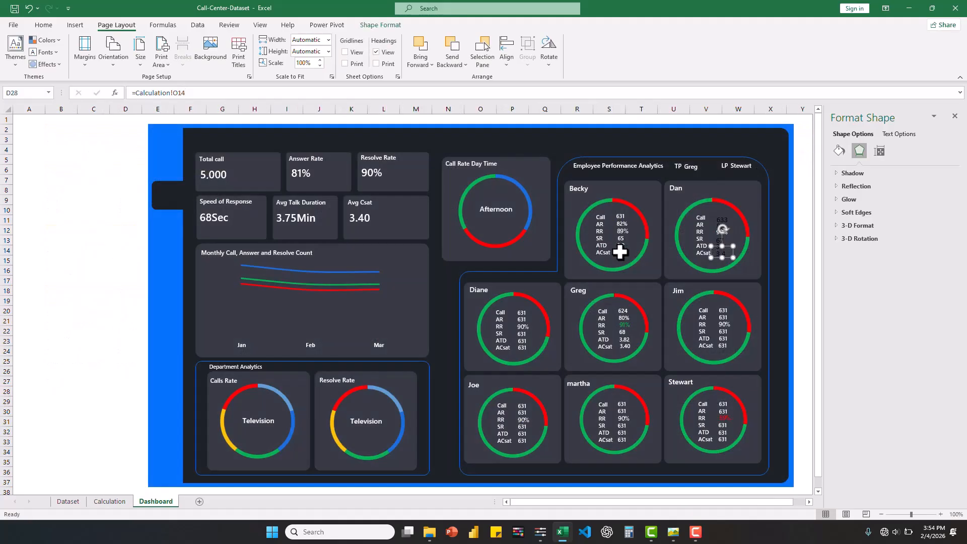
# Copy the SR value box's formatting from the top row's first employee card onto the second card's Call, AR, SR, ATD and ACsat value boxes
pyautogui.click(722, 225)
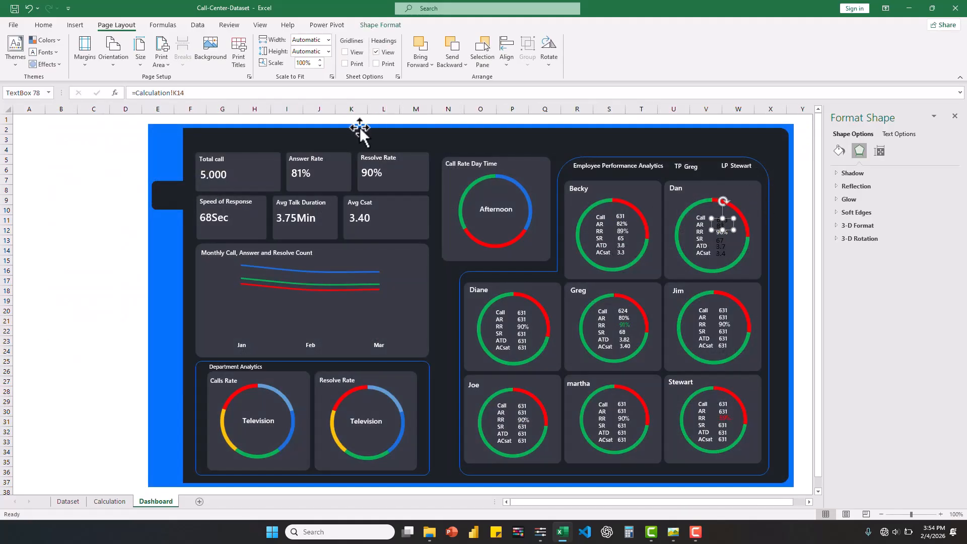
pyautogui.click(622, 238)
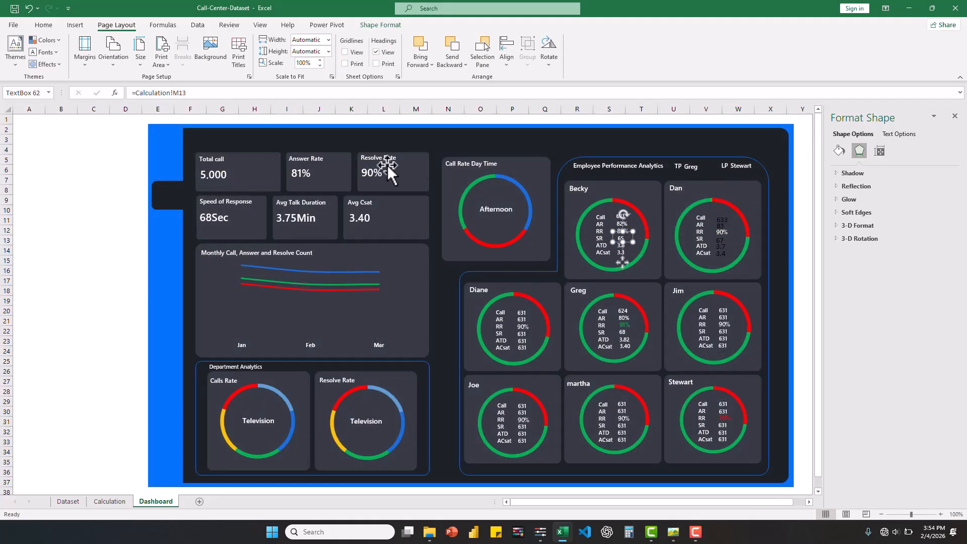
pyautogui.click(42, 25)
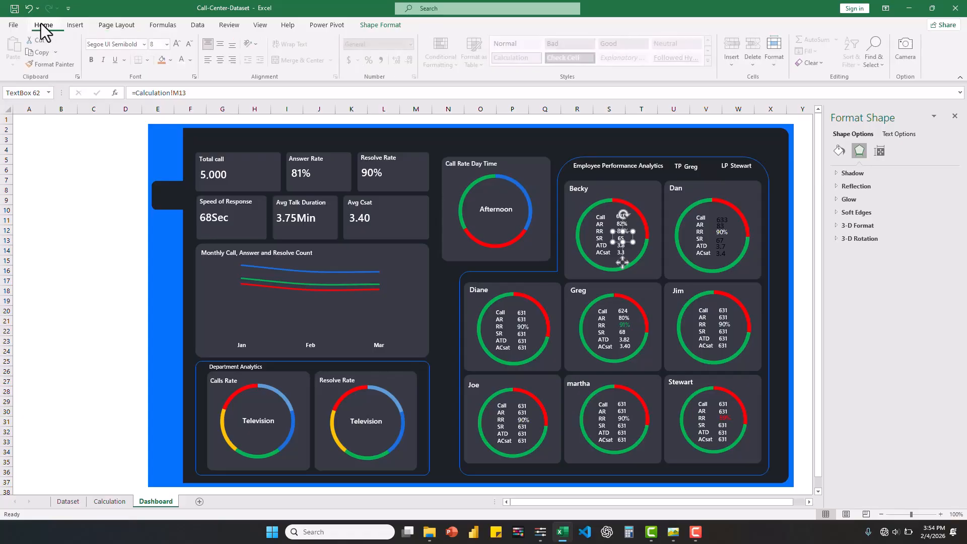
pyautogui.click(56, 65)
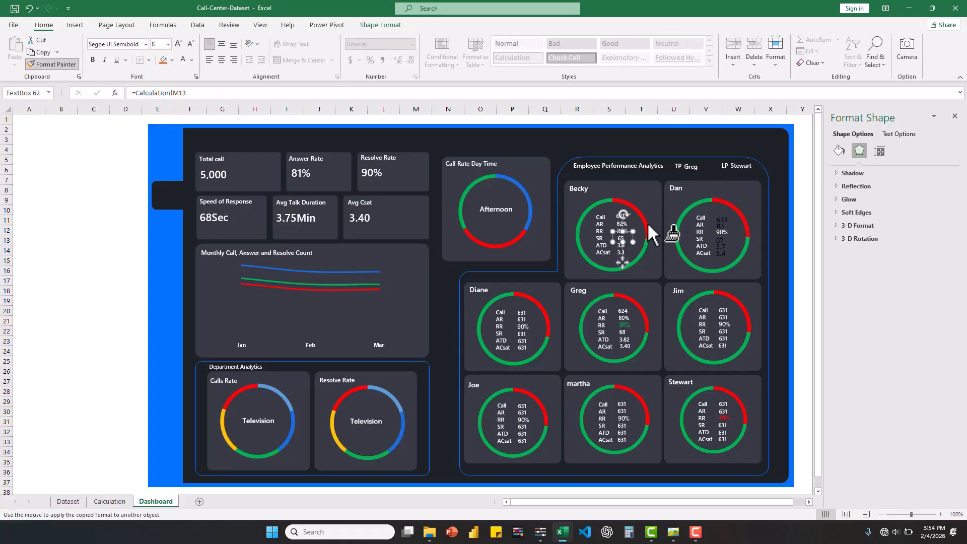
pyautogui.click(721, 219)
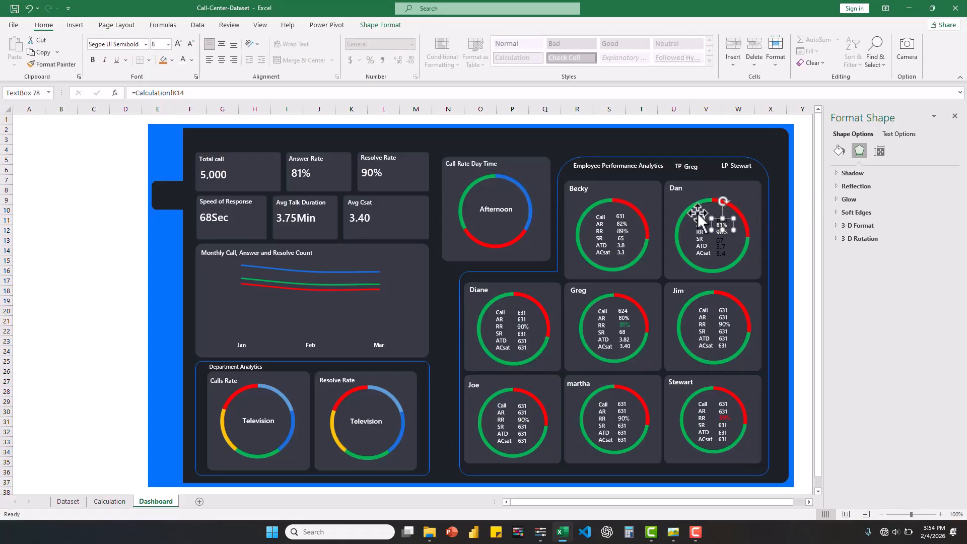
pyautogui.click(46, 65)
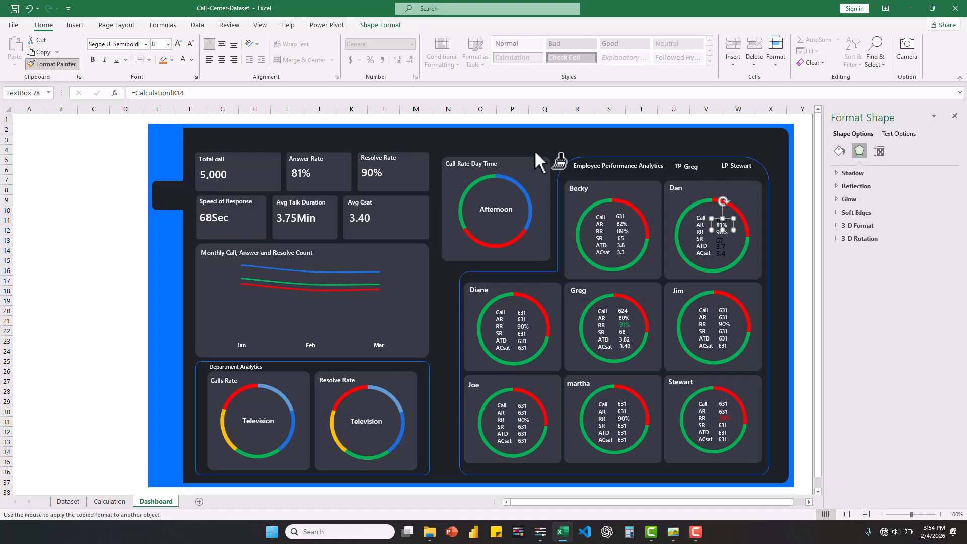
pyautogui.click(718, 219)
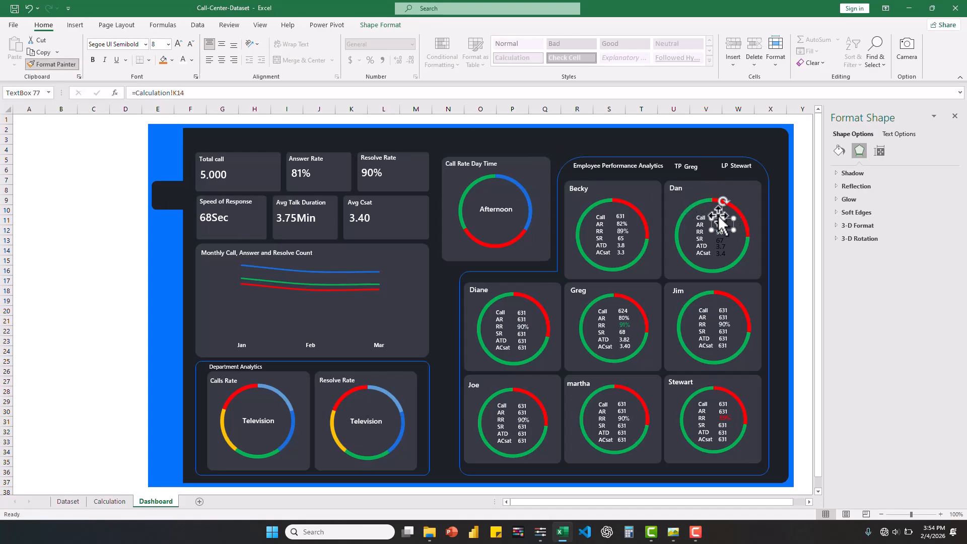
pyautogui.click(50, 65)
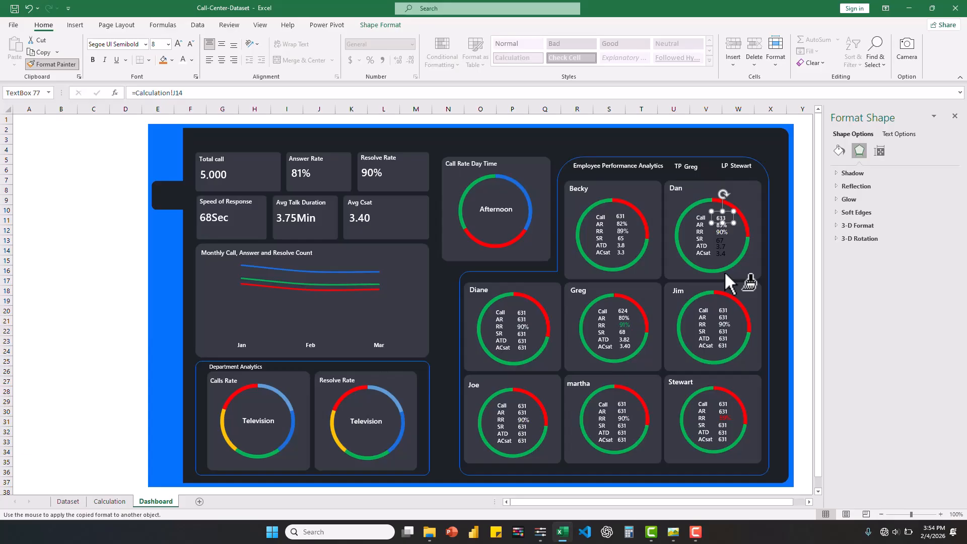
pyautogui.click(720, 244)
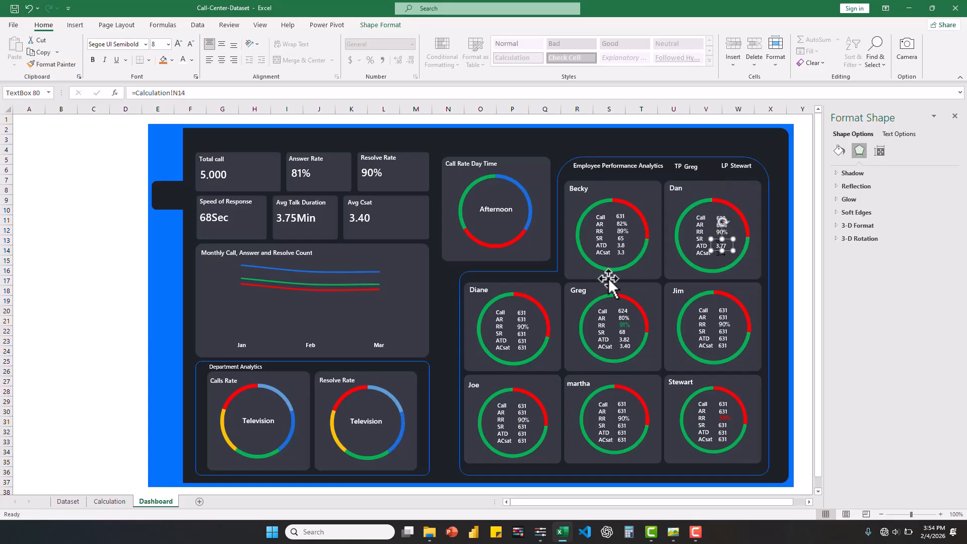
pyautogui.click(41, 64)
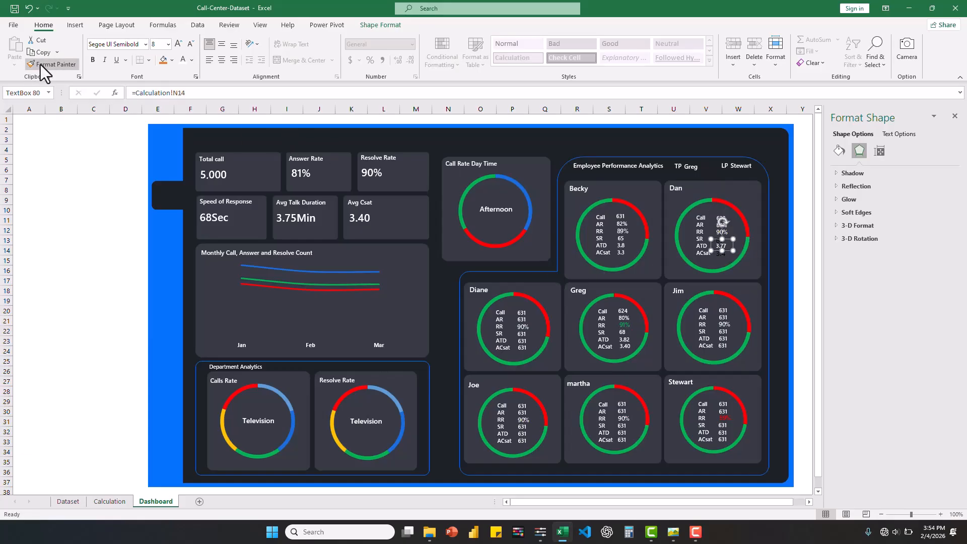
pyautogui.click(727, 241)
pyautogui.click(730, 252)
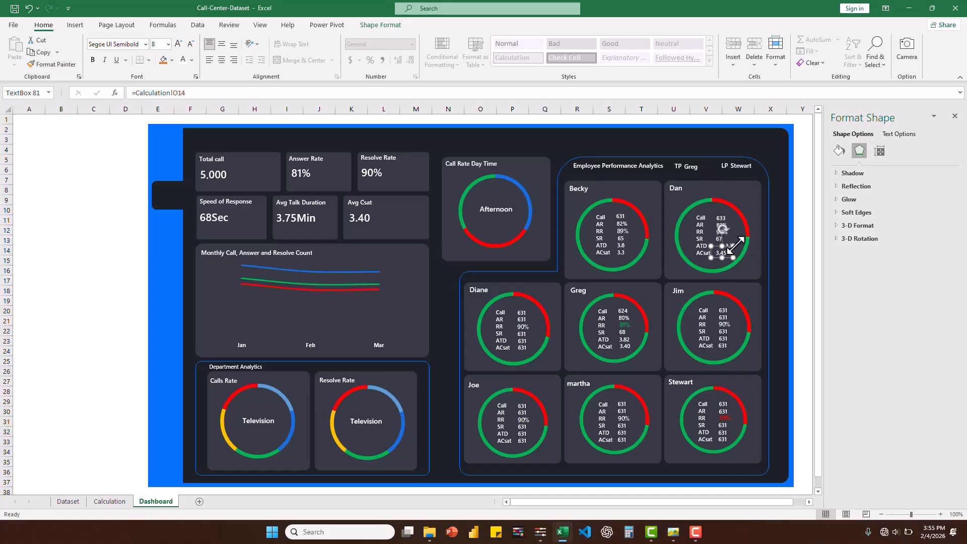
# Move the ATD value box in the top row's second employee card back into line with the other values
pyautogui.click(737, 247)
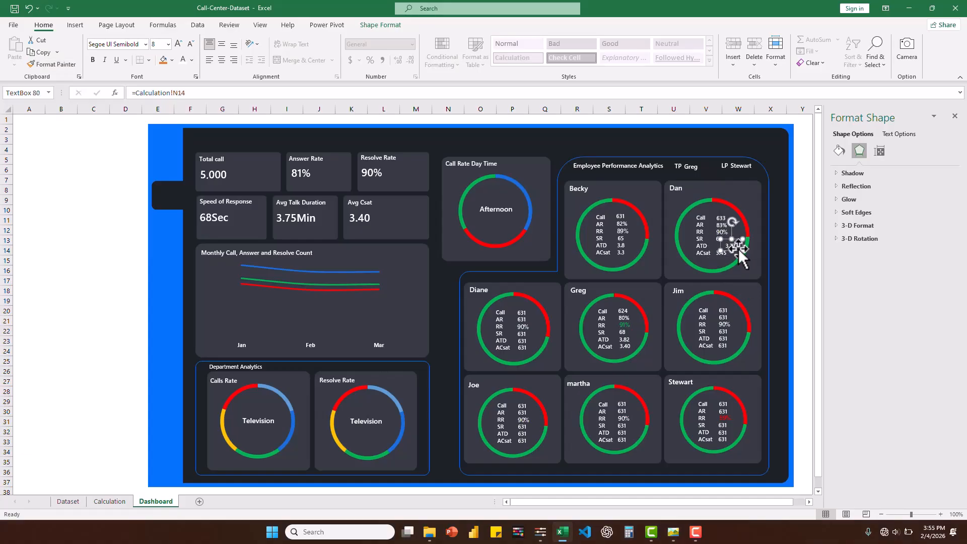
pyautogui.moveTo(738, 251); pyautogui.dragTo(728, 251)
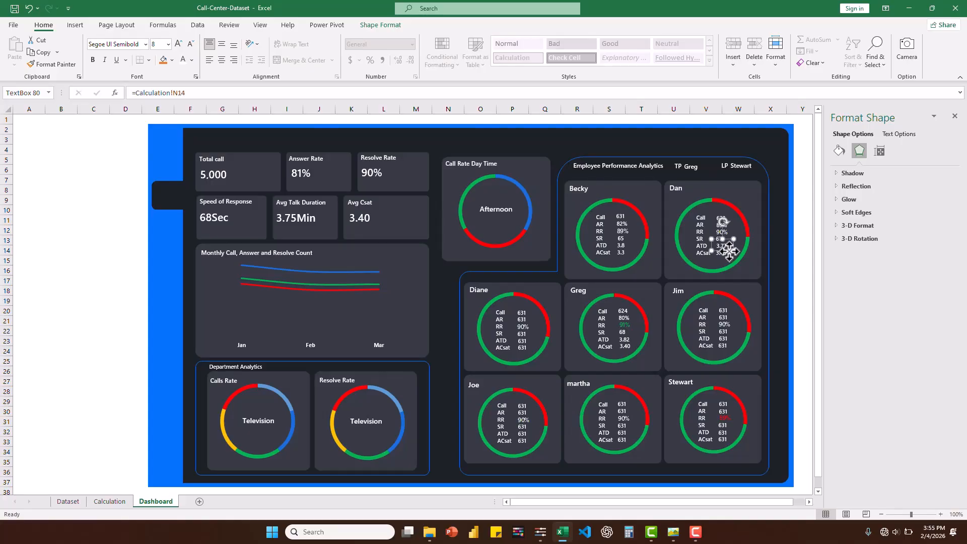
pyautogui.click(766, 262)
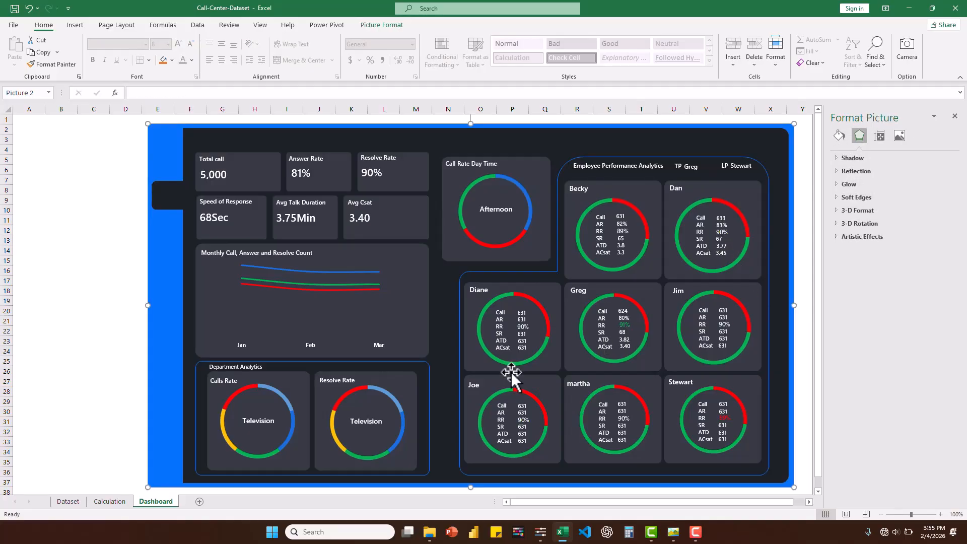
# Link the Call value box in the middle row's first employee card to Calculation cell J15
pyautogui.click(523, 311)
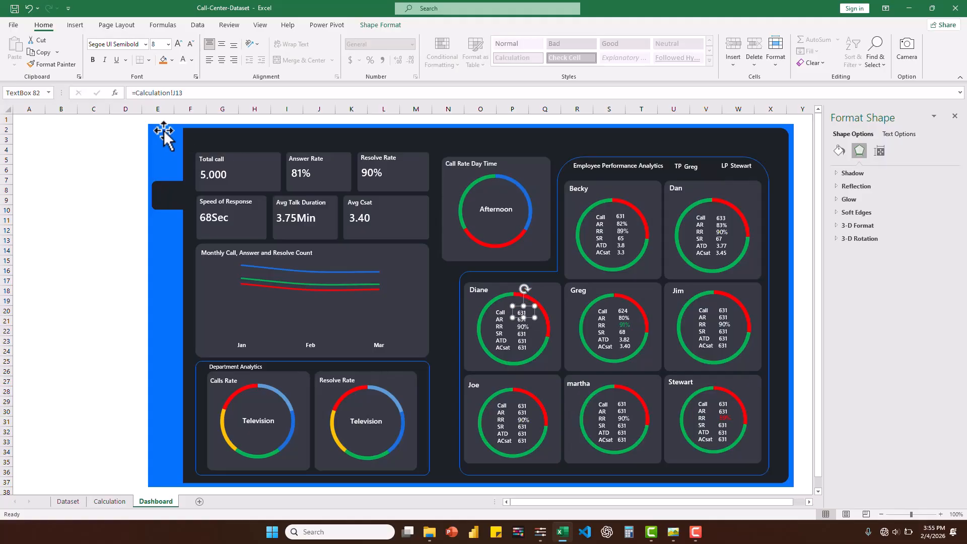
pyautogui.moveTo(188, 93); pyautogui.dragTo(133, 93)
pyautogui.write('=')
pyautogui.click(111, 501)
pyautogui.click(385, 259)
pyautogui.press('Return')
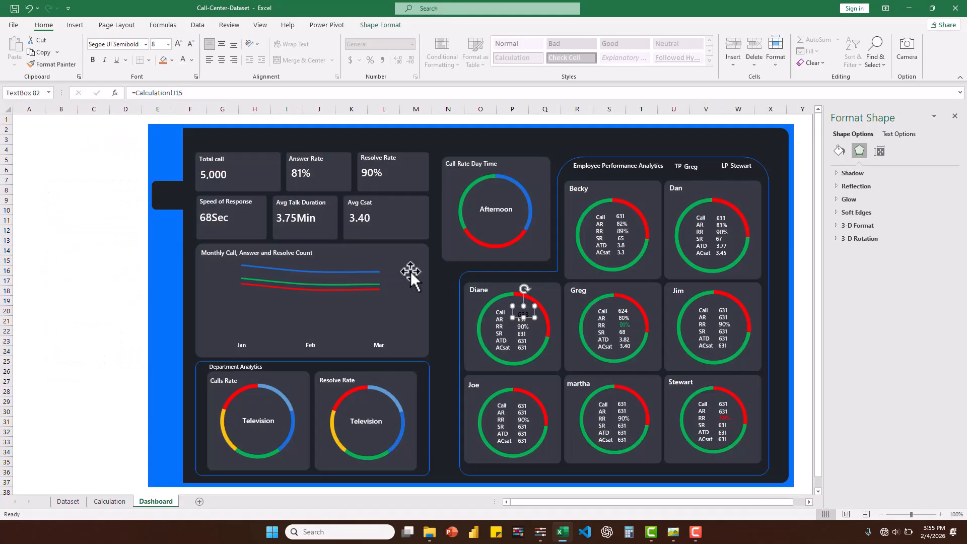
# Link the AR value box in the middle row's first employee card to Calculation cell K15
pyautogui.write('=')
pyautogui.moveTo(190, 93); pyautogui.dragTo(133, 94)
pyautogui.click(110, 502)
pyautogui.click(433, 261)
pyautogui.press('Return')
# Link the SR value box in the middle row's first employee card to Calculation cell M15
pyautogui.click(522, 327)
pyautogui.write('=')
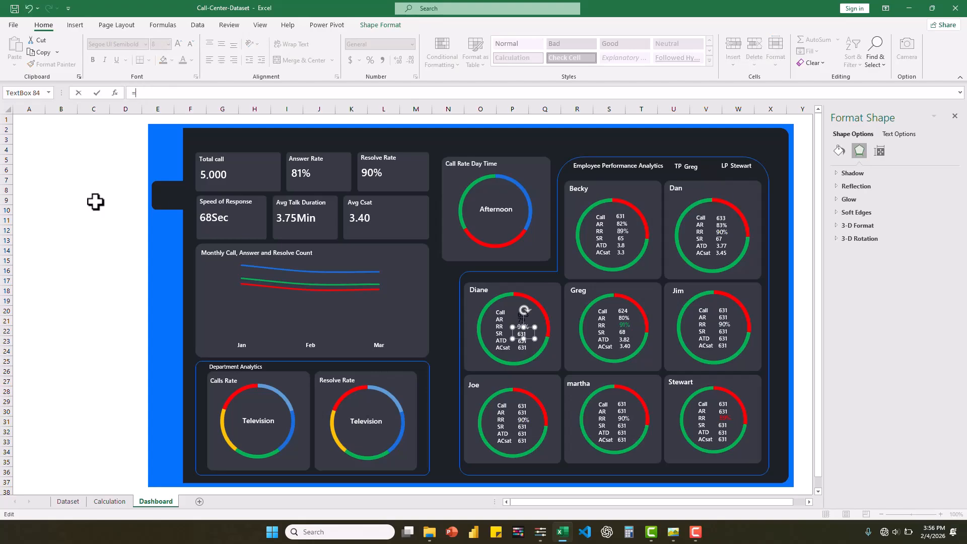
pyautogui.click(110, 501)
pyautogui.click(533, 260)
pyautogui.press('Return')
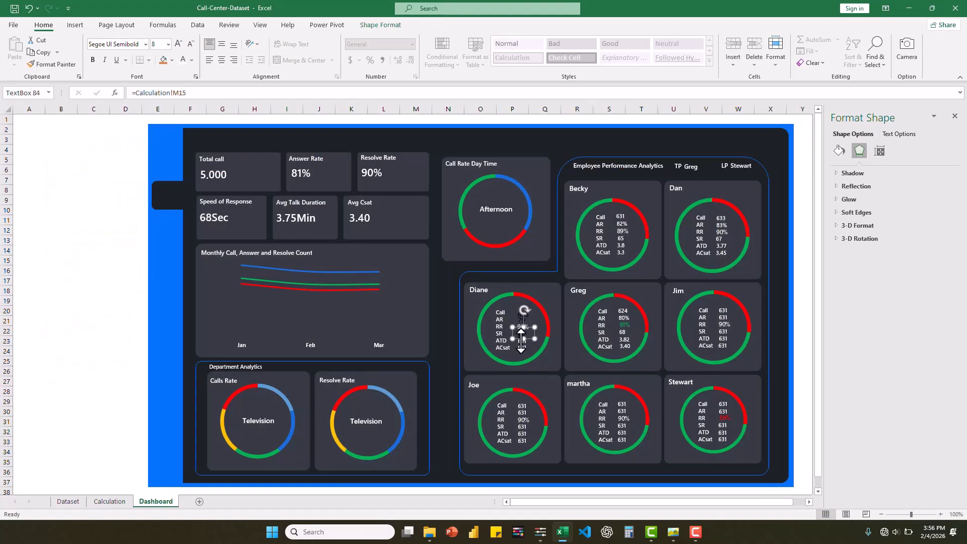
# Link the ATD value box in the middle row's first employee card to Calculation cell N15
pyautogui.click(519, 339)
pyautogui.write('=')
pyautogui.moveTo(198, 92); pyautogui.dragTo(132, 93)
pyautogui.click(111, 502)
pyautogui.click(586, 265)
pyautogui.press('Return')
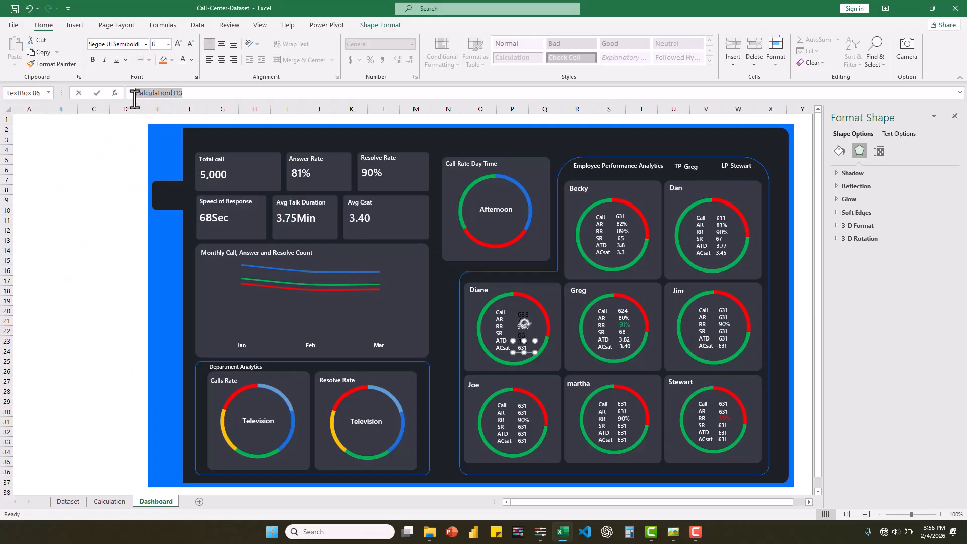
# Link the ACsat value box in the middle row's first employee card to Calculation cell O15
pyautogui.write('=')
pyautogui.click(110, 501)
pyautogui.press('Return')
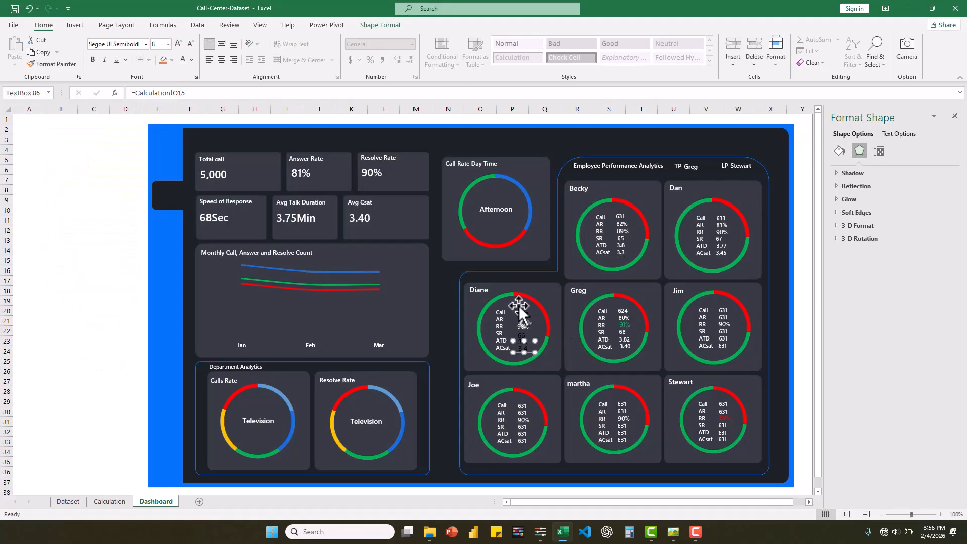
# Copy the value formatting from the top row's first employee card onto the five relinked value boxes in the middle row's first card
pyautogui.click(619, 250)
pyautogui.click(52, 64)
pyautogui.click(522, 319)
pyautogui.click(53, 64)
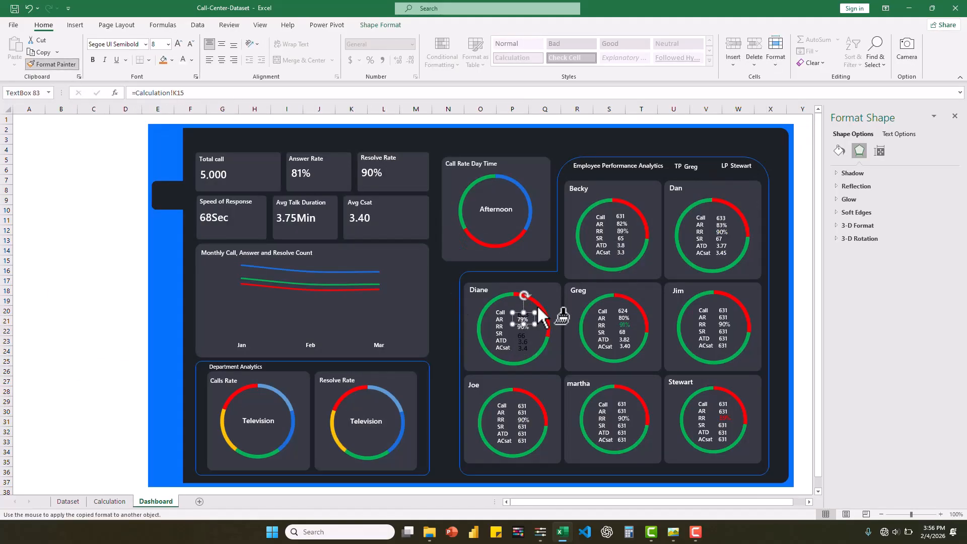
pyautogui.click(526, 312)
pyautogui.click(53, 64)
pyautogui.click(522, 334)
pyautogui.click(52, 64)
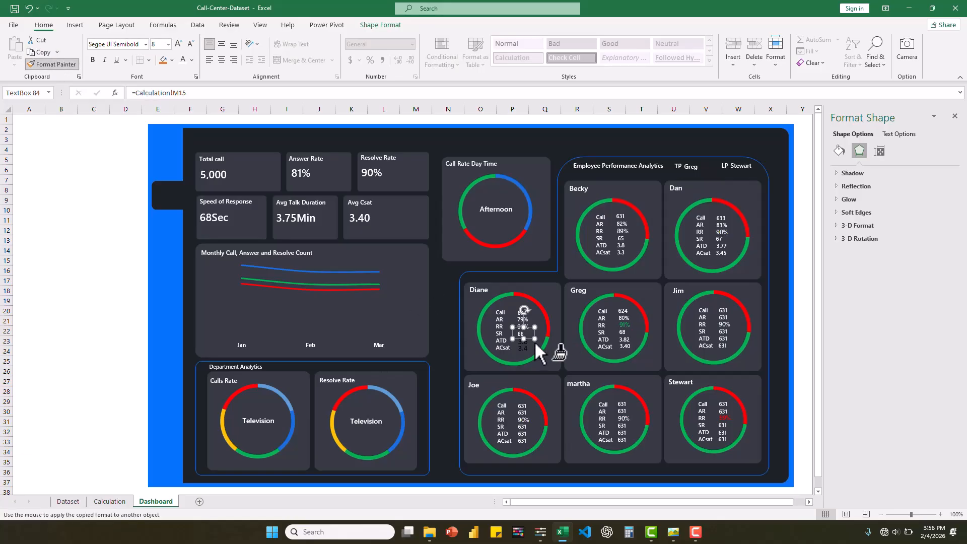
pyautogui.click(525, 348)
pyautogui.click(52, 64)
pyautogui.click(519, 340)
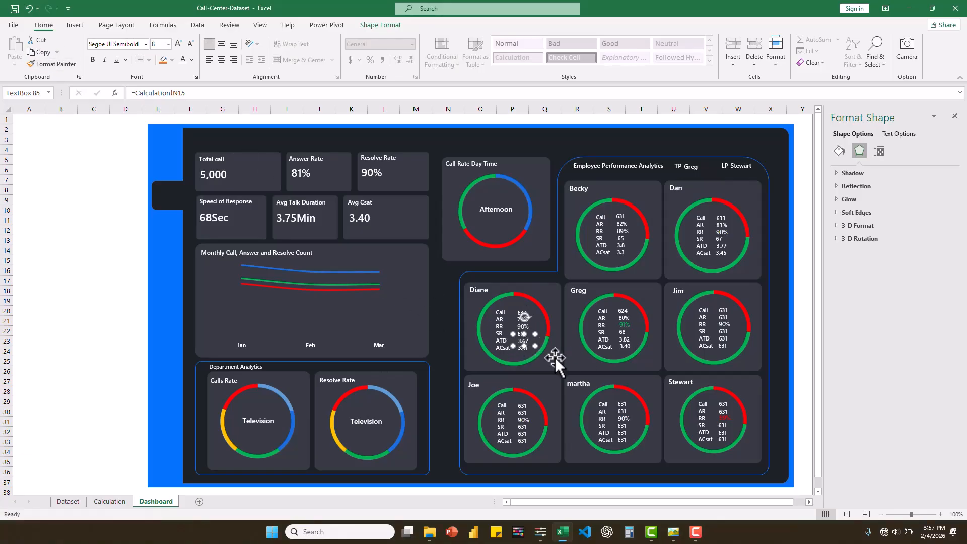
pyautogui.click(524, 363)
# Link the Call value box in the middle row's third employee card to Calculation cell J17
pyautogui.click(622, 309)
pyautogui.click(724, 310)
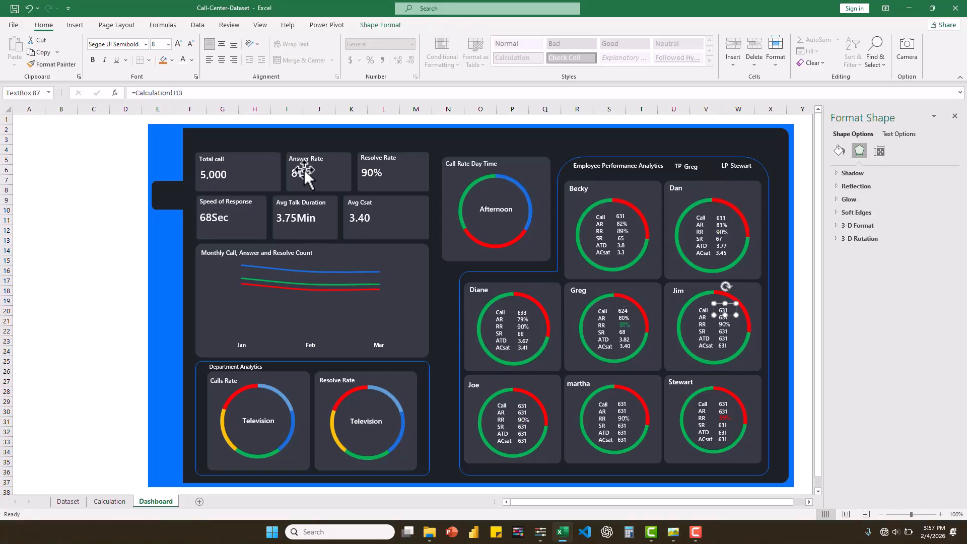
pyautogui.moveTo(187, 93); pyautogui.dragTo(138, 93)
pyautogui.write('=')
pyautogui.click(109, 502)
pyautogui.click(394, 281)
pyautogui.press('Return')
# Link the AR value box in the middle row's third employee card to Calculation cell K17
pyautogui.click(725, 316)
pyautogui.moveTo(181, 93); pyautogui.dragTo(136, 93)
pyautogui.write('=')
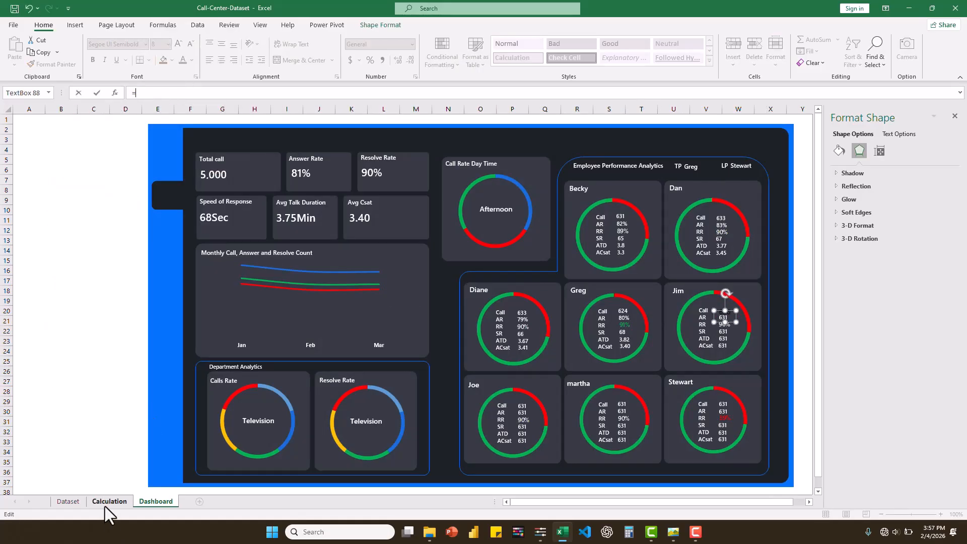
pyautogui.click(105, 506)
pyautogui.click(425, 282)
pyautogui.press('Return')
# Link the SR value box in the middle row's third employee card to Calculation cell M17
pyautogui.click(727, 332)
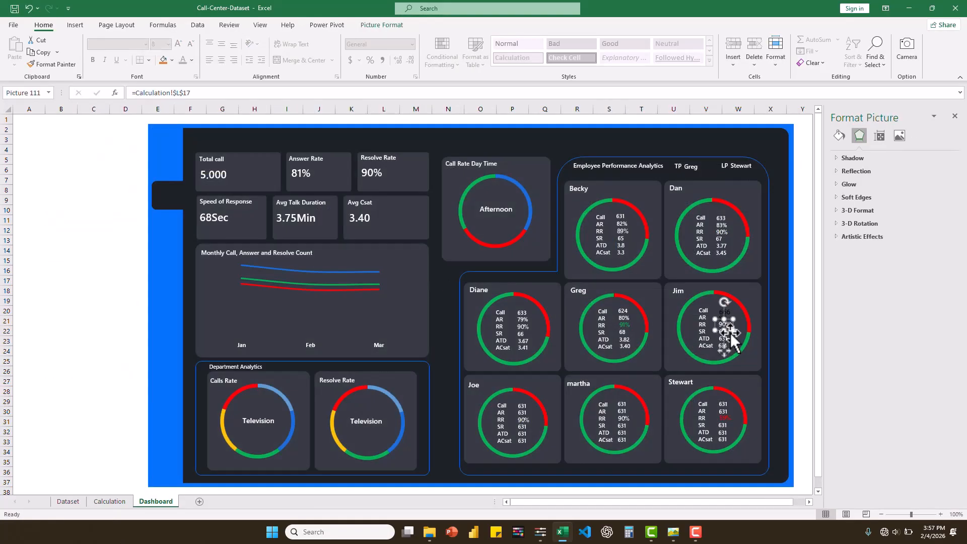
pyautogui.click(730, 334)
pyautogui.click(724, 329)
pyautogui.click(727, 333)
pyautogui.click(723, 332)
pyautogui.click(724, 333)
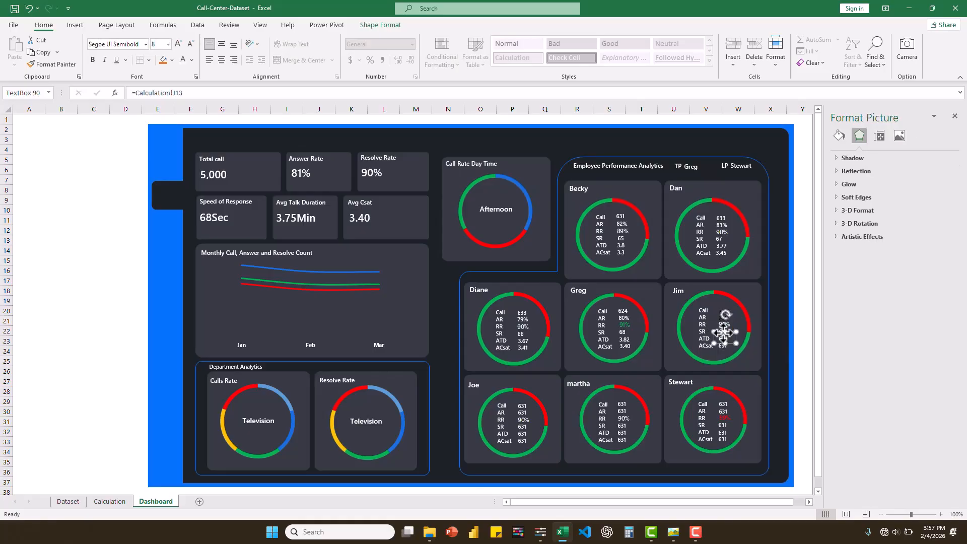
pyautogui.click(724, 331)
pyautogui.click(792, 322)
pyautogui.click(724, 334)
pyautogui.click(792, 334)
pyautogui.click(725, 329)
pyautogui.click(797, 339)
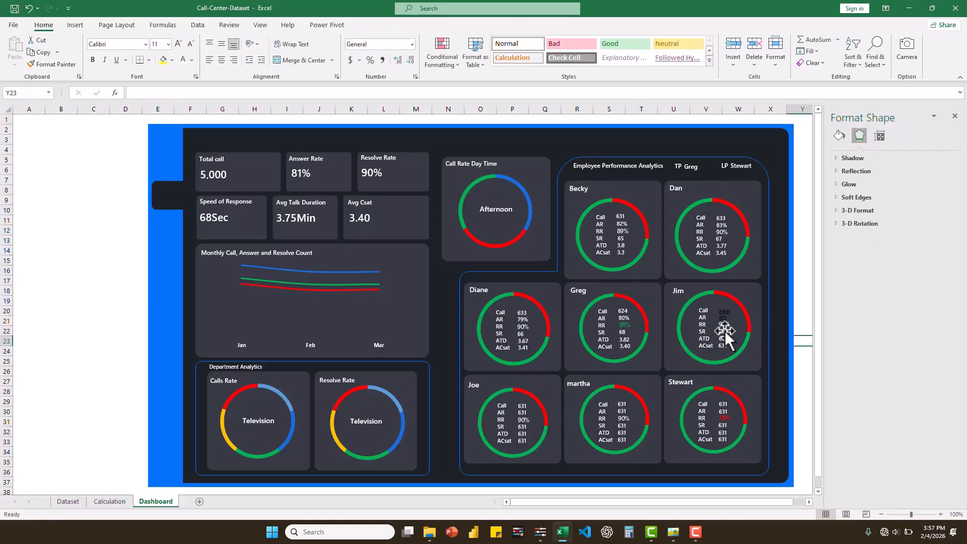
pyautogui.click(725, 332)
pyautogui.click(151, 93)
pyautogui.write('=')
pyautogui.click(109, 501)
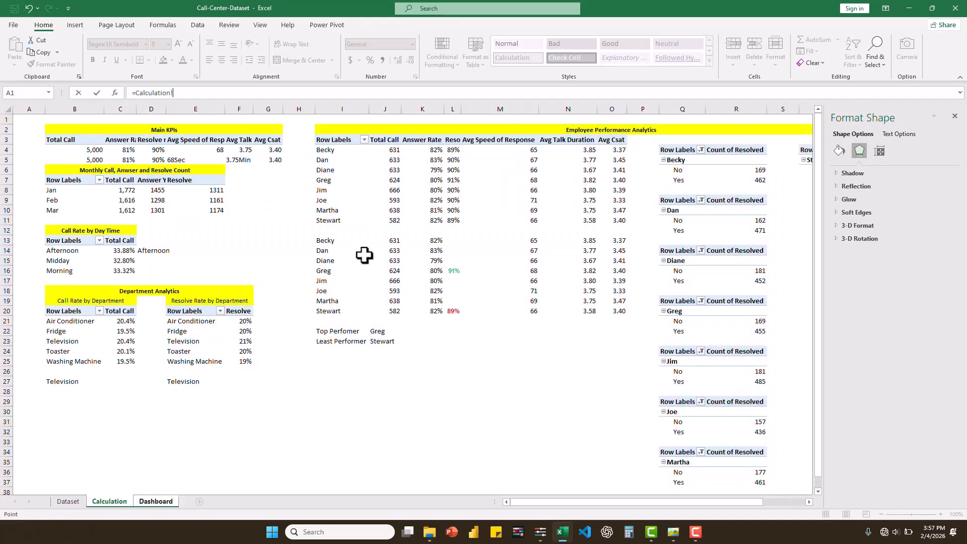
pyautogui.click(532, 280)
pyautogui.press('Return')
# Link the ATD value box in the middle row's third employee card to Calculation cell N17
pyautogui.click(722, 339)
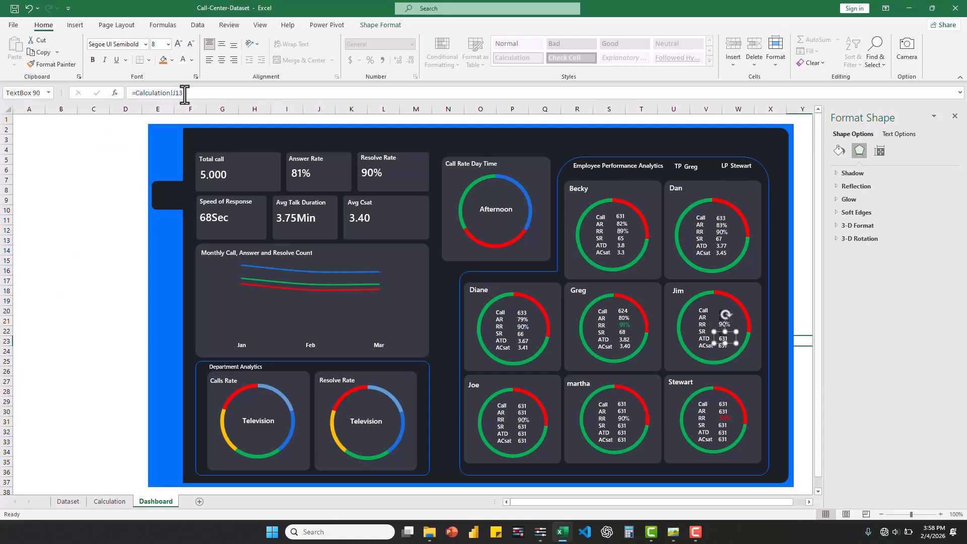
pyautogui.moveTo(185, 94); pyautogui.dragTo(133, 94)
pyautogui.write('=')
pyautogui.click(109, 501)
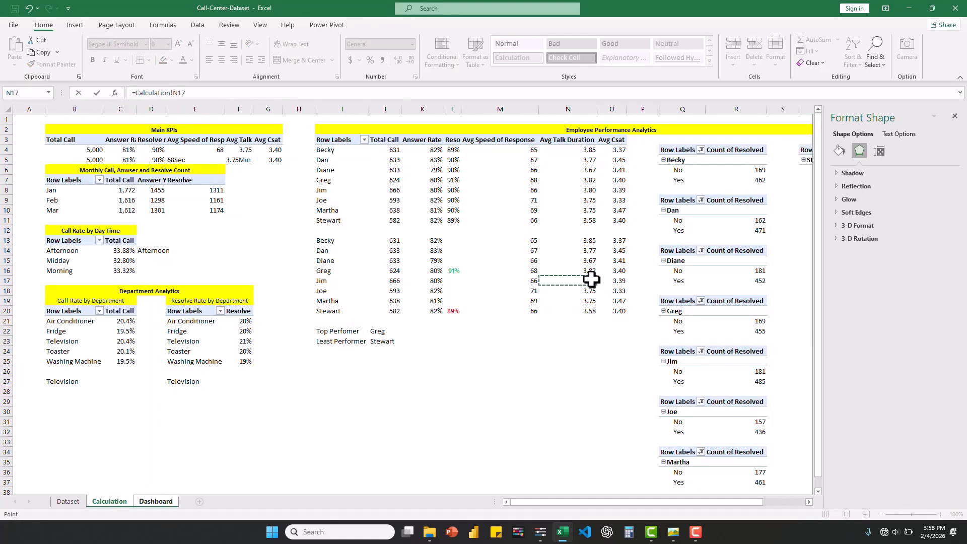
pyautogui.press('Return')
# Link the ACsat value box in the middle row's third employee card to Calculation cell O17
pyautogui.click(723, 343)
pyautogui.moveTo(182, 94); pyautogui.dragTo(133, 94)
pyautogui.write('=')
pyautogui.click(109, 501)
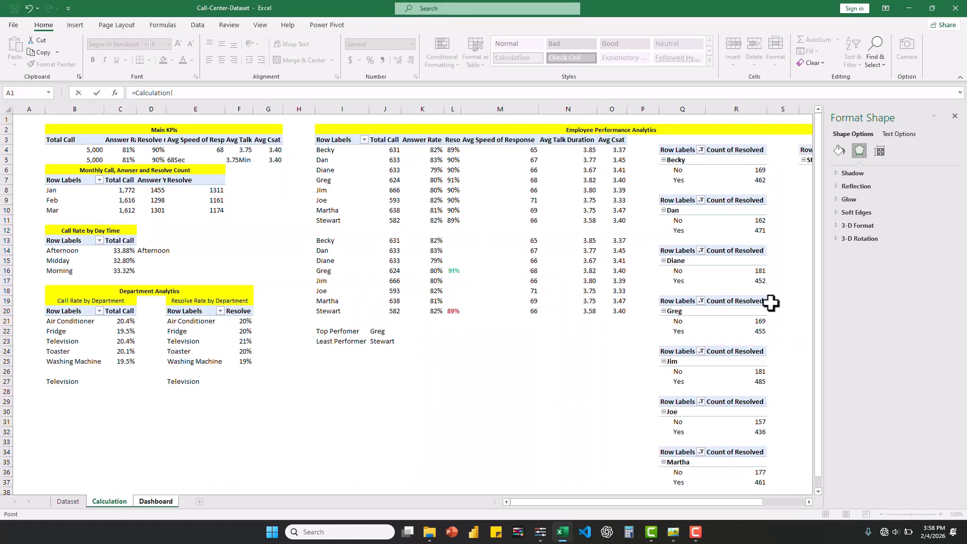
pyautogui.press('Return')
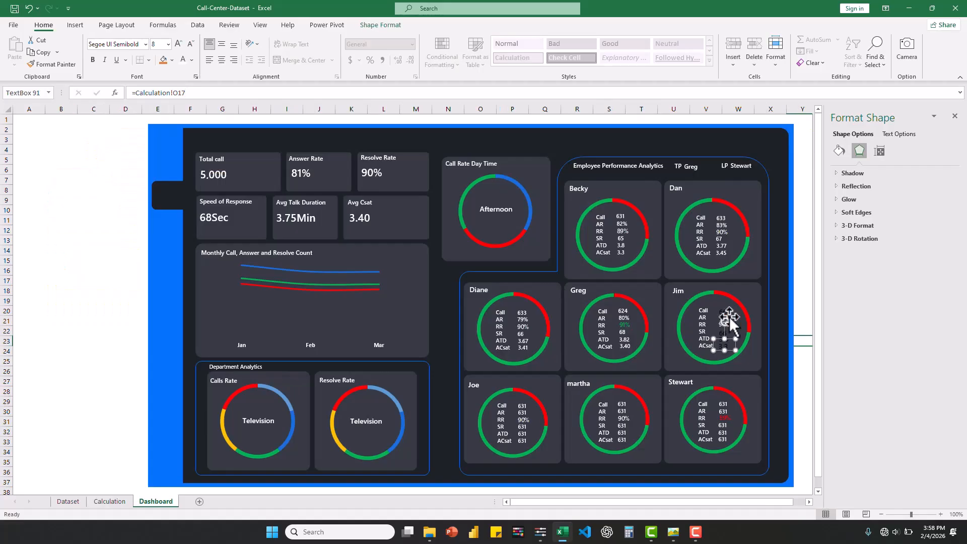
# Copy the Call value formatting from the middle row's second employee card onto the five relinked value boxes in the middle row's third card
pyautogui.click(625, 311)
pyautogui.click(52, 64)
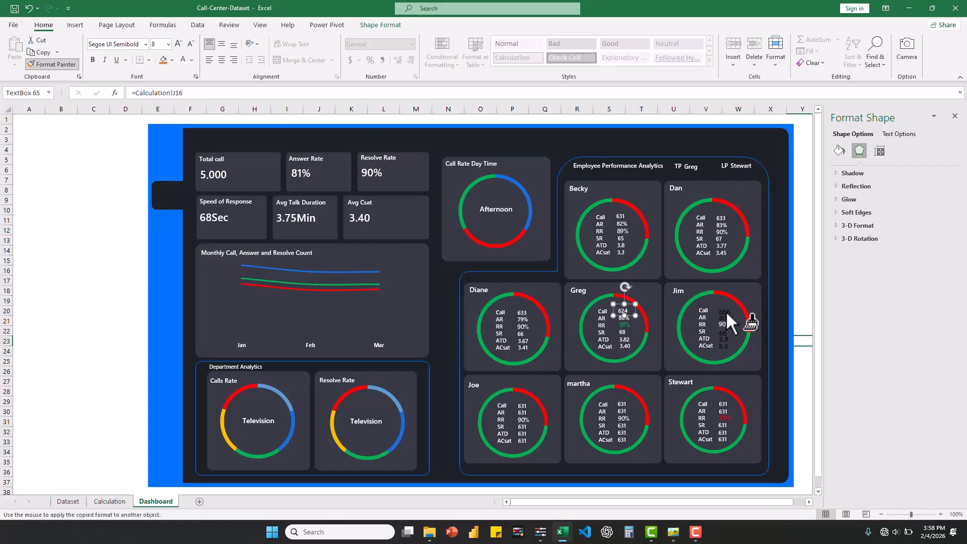
pyautogui.click(726, 312)
pyautogui.click(52, 64)
pyautogui.click(724, 310)
pyautogui.click(52, 64)
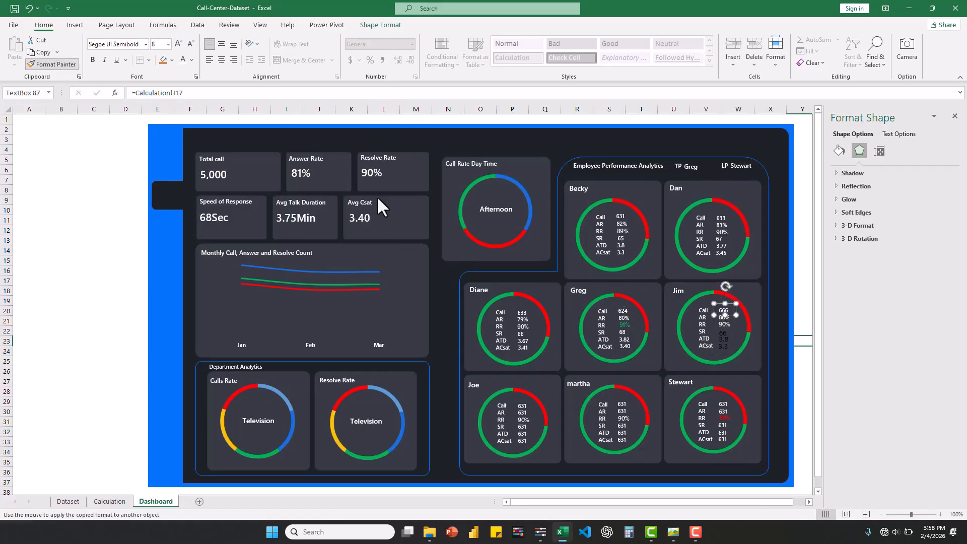
pyautogui.click(724, 346)
pyautogui.click(44, 67)
pyautogui.click(729, 337)
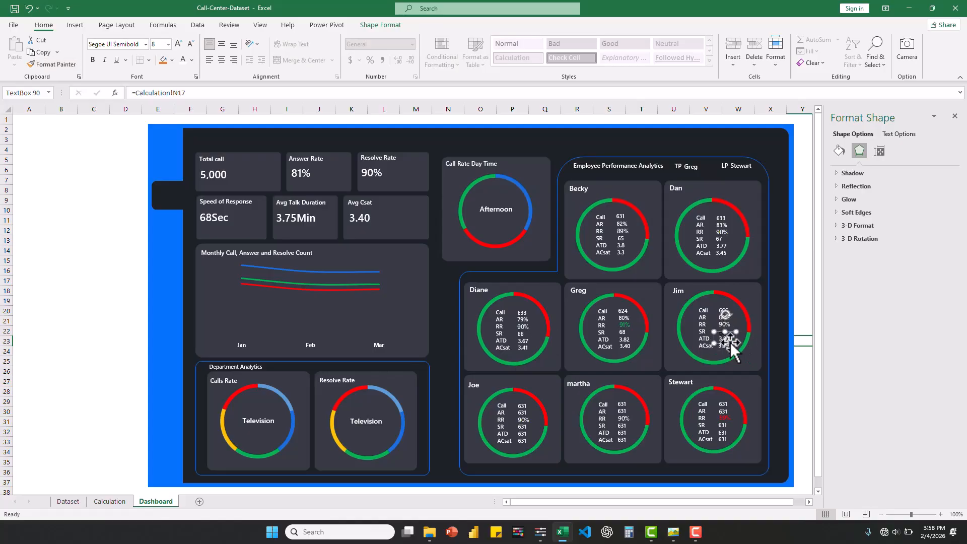
pyautogui.moveTo(729, 343)
pyautogui.mouseDown()
pyautogui.moveTo(740, 343)
pyautogui.moveTo(731, 343)
pyautogui.mouseUp()
pyautogui.click(52, 64)
pyautogui.click(724, 334)
# Link the Call value box in the bottom row's first employee card to Calculation cell J18
pyautogui.click(521, 411)
pyautogui.click(520, 405)
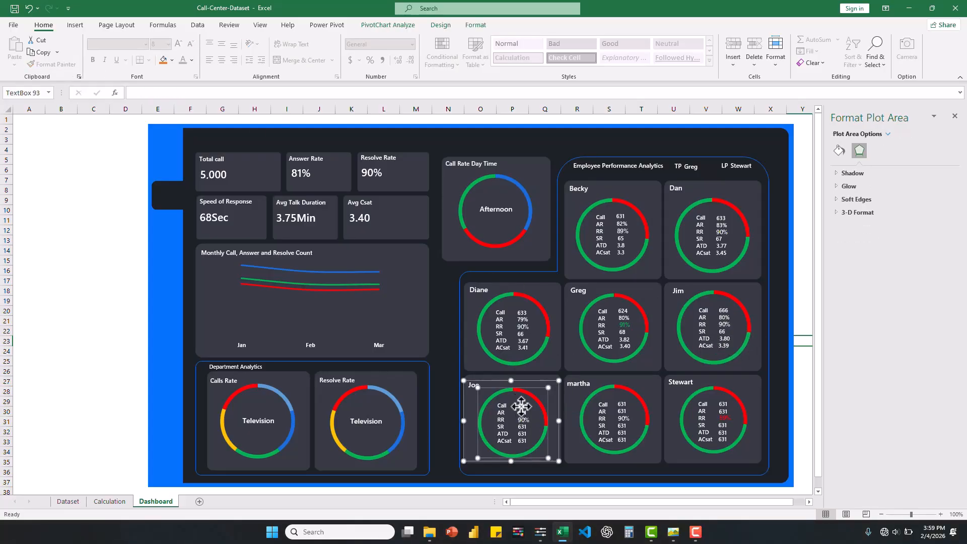
pyautogui.click(522, 405)
pyautogui.moveTo(193, 96); pyautogui.dragTo(132, 71)
pyautogui.write('=c')
pyautogui.click(109, 501)
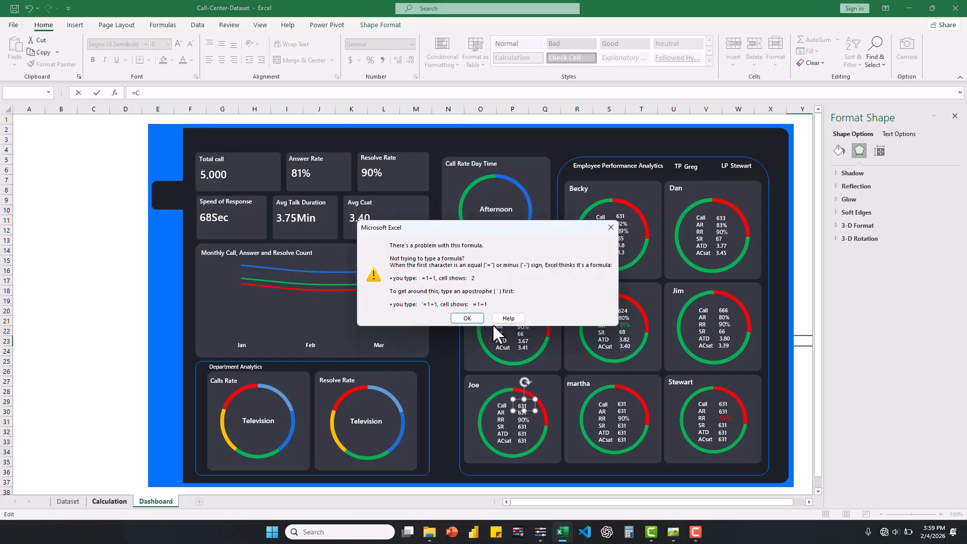
pyautogui.click(468, 317)
pyautogui.press('BackSpace')
pyautogui.click(111, 501)
pyautogui.click(386, 291)
pyautogui.press('Return')
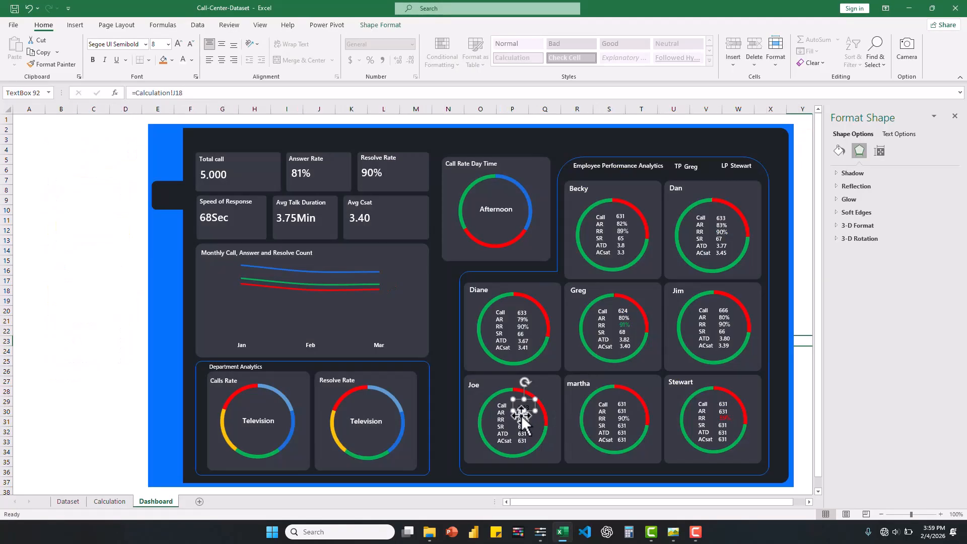
# Link the AR value box in the bottom row's first employee card to Calculation cell K18
pyautogui.click(523, 411)
pyautogui.moveTo(186, 93); pyautogui.dragTo(134, 93)
pyautogui.click(109, 501)
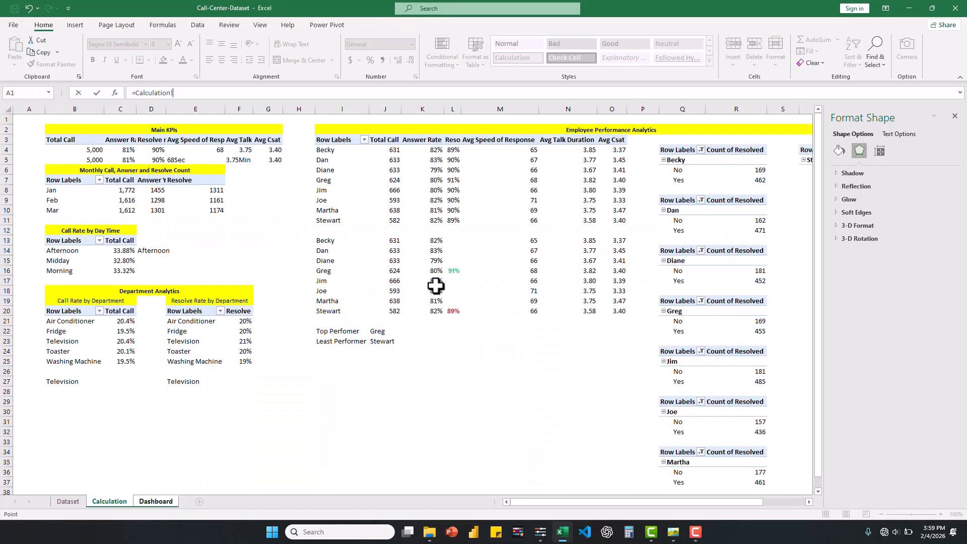
pyautogui.click(434, 290)
pyautogui.press('Return')
# Link the SR value box in the bottom row's first employee card to Calculation cell M18
pyautogui.click(523, 419)
pyautogui.moveTo(187, 92); pyautogui.dragTo(132, 93)
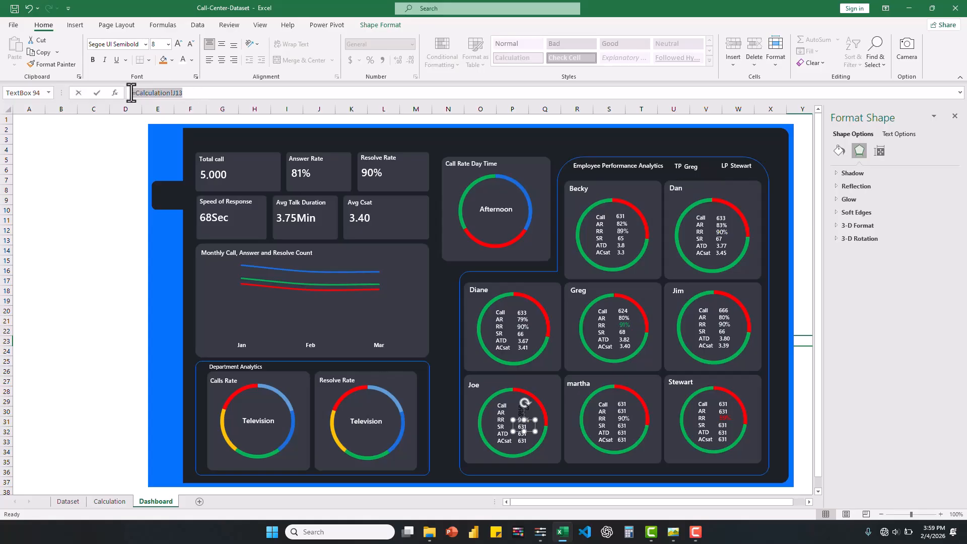
pyautogui.click(109, 501)
pyautogui.click(536, 292)
pyautogui.press('Return')
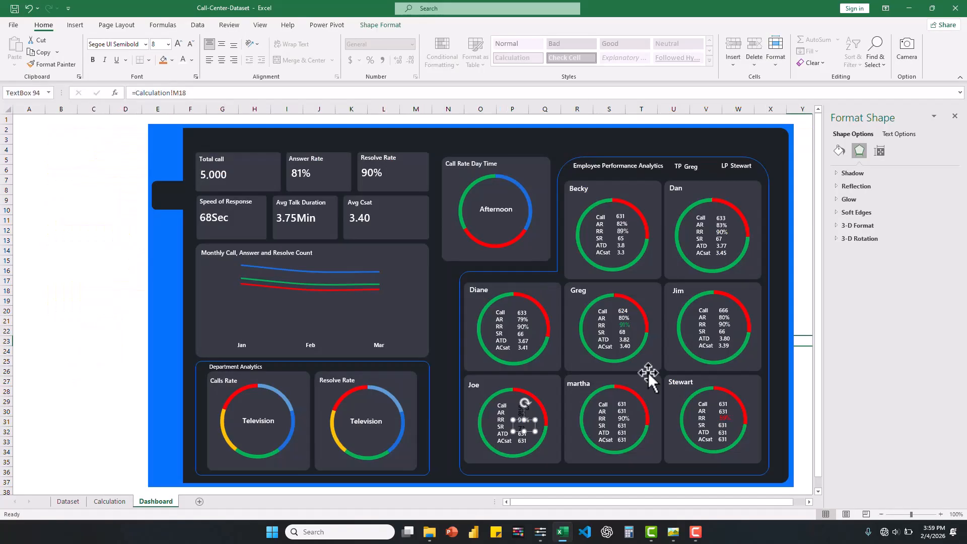
# Link the ATD value box in the bottom row's first employee card to Calculation cell N18
pyautogui.click(523, 429)
pyautogui.moveTo(188, 93); pyautogui.dragTo(132, 92)
pyautogui.click(110, 501)
pyautogui.click(587, 291)
pyautogui.press('Return')
# Link the ACsat value box in the bottom row's first employee card to Calculation cell O18
pyautogui.click(524, 439)
pyautogui.press('BackSpace')
pyautogui.click(620, 291)
pyautogui.press('Return')
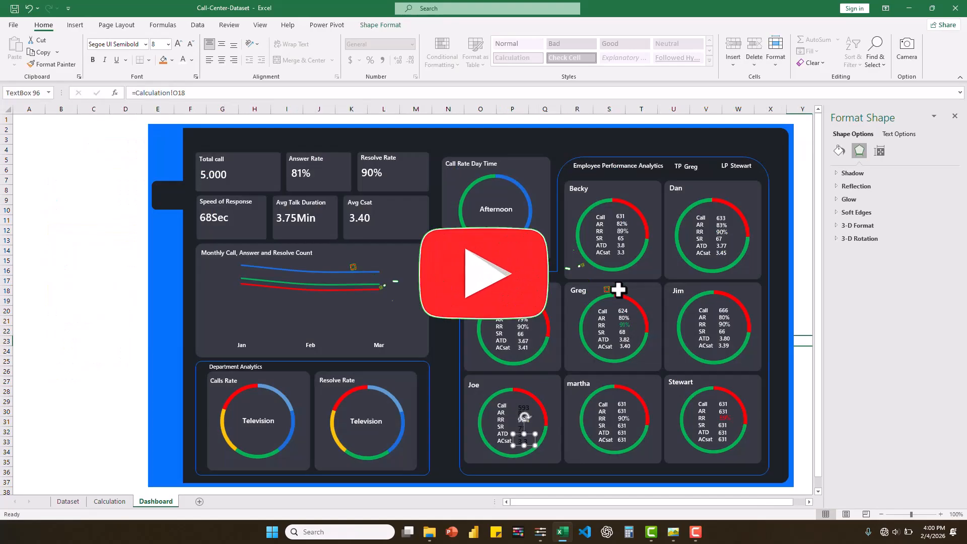
# Copy the ACsat value formatting from the middle row's first employee card onto the five relinked value boxes in the bottom row's first card
pyautogui.click(523, 346)
pyautogui.click(52, 64)
pyautogui.click(533, 411)
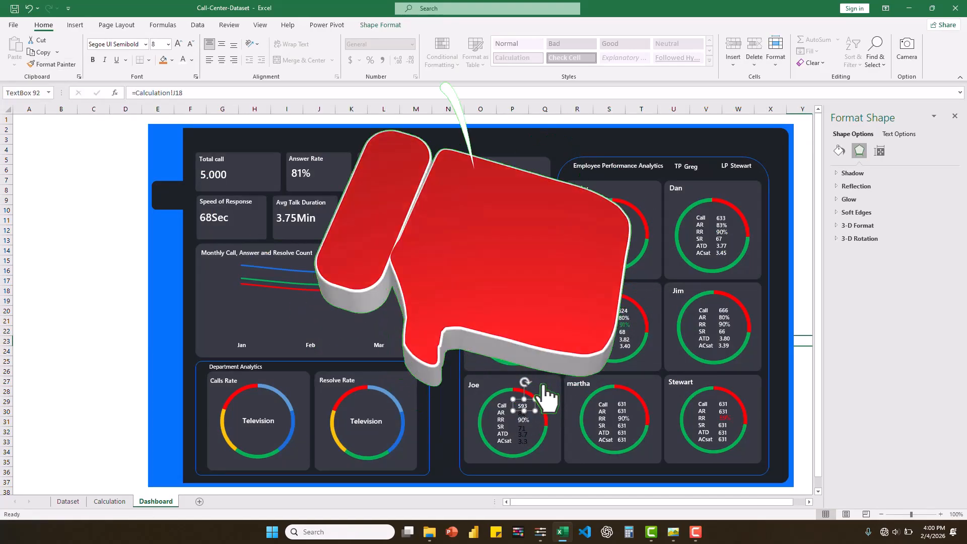
pyautogui.click(66, 65)
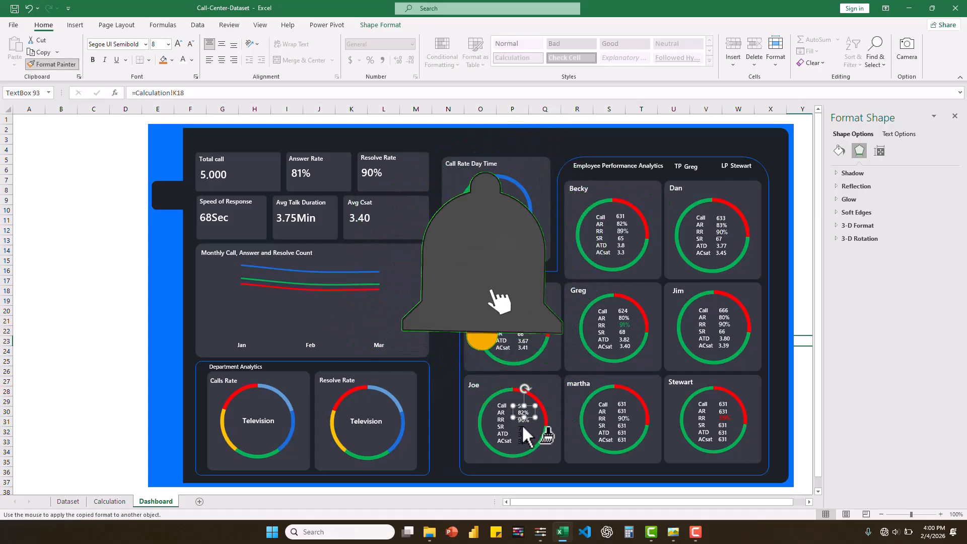
pyautogui.click(522, 426)
pyautogui.click(61, 66)
pyautogui.click(520, 439)
pyautogui.click(52, 64)
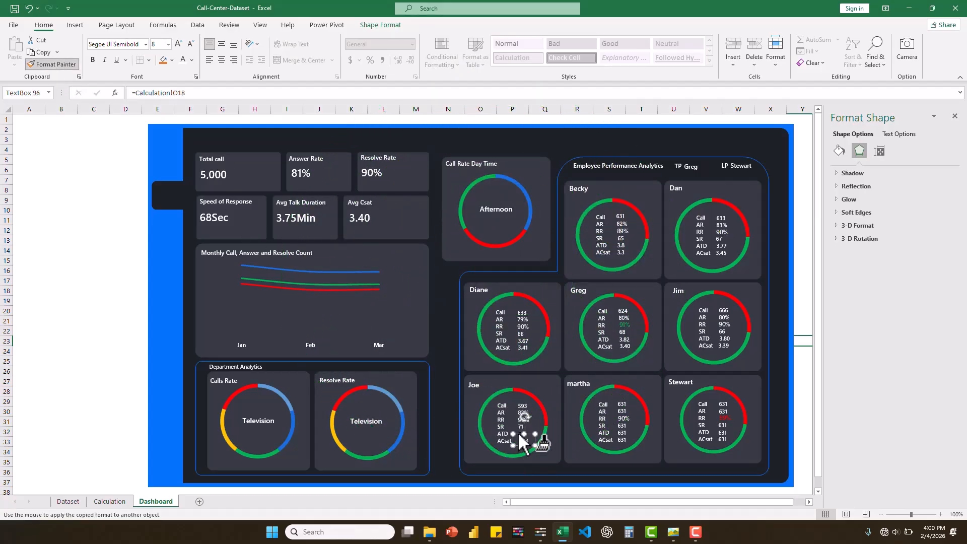
pyautogui.click(518, 433)
pyautogui.moveTo(528, 444); pyautogui.dragTo(532, 444)
pyautogui.click(56, 65)
pyautogui.click(524, 434)
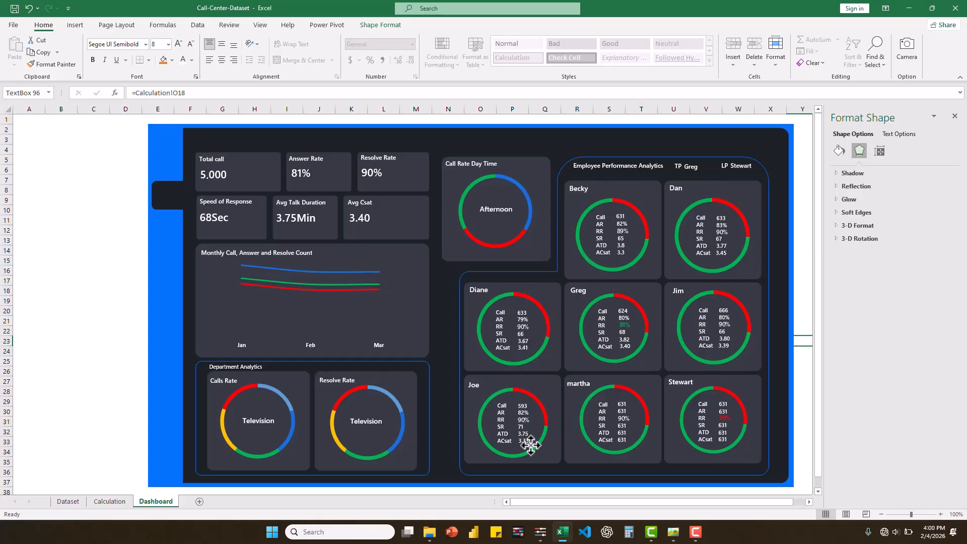
# Link the Call value box in the bottom row's second employee card to Calculation cell J19
pyautogui.click(623, 406)
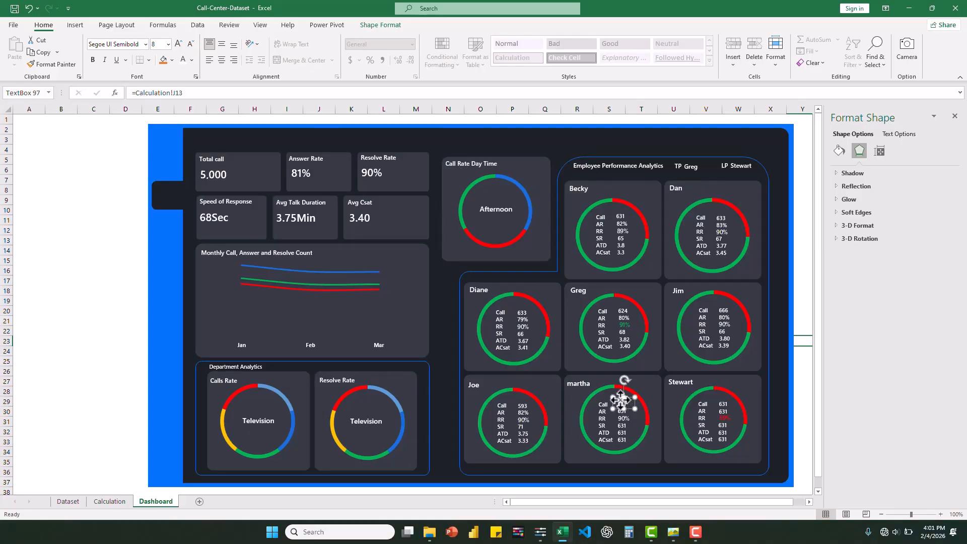
pyautogui.click(141, 93)
pyautogui.write('=')
pyautogui.click(109, 501)
pyautogui.click(390, 303)
pyautogui.press('Return')
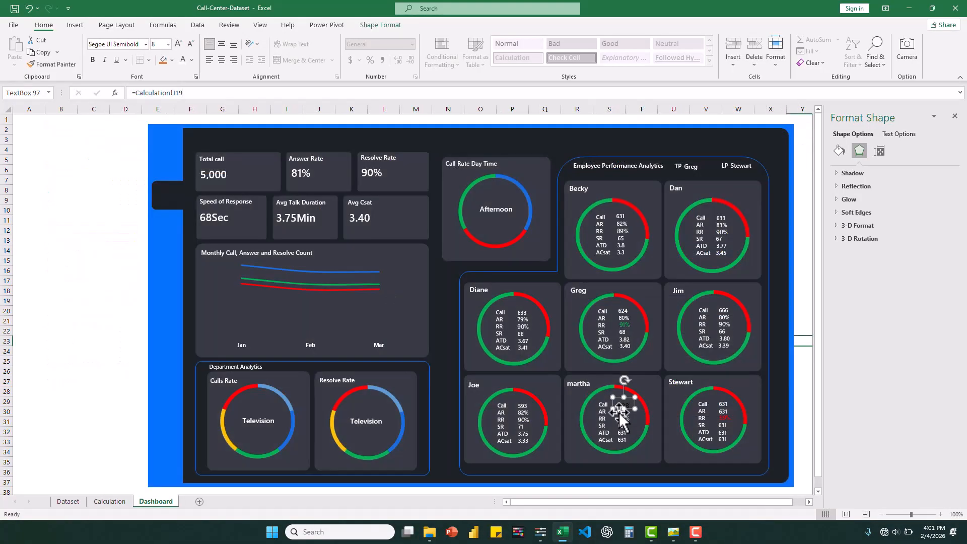
# Link the AR value box in the bottom row's second employee card to Calculation cell K19
pyautogui.click(623, 411)
pyautogui.click(134, 95)
pyautogui.write('=')
pyautogui.click(110, 501)
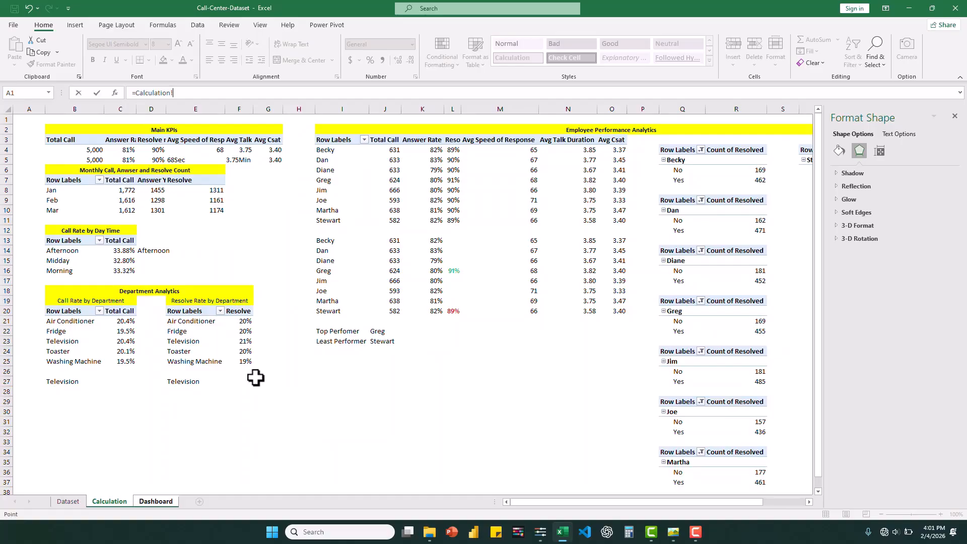
pyautogui.click(431, 300)
pyautogui.press('Return')
# Link the SR value box in the bottom row's second employee card to Calculation cell M19
pyautogui.click(134, 93)
pyautogui.write('=')
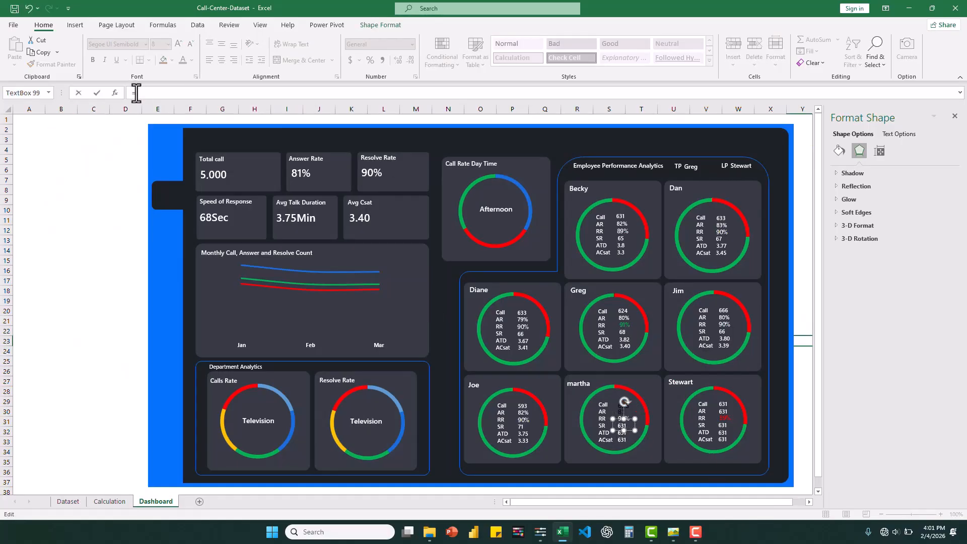
pyautogui.click(109, 501)
pyautogui.click(534, 301)
pyautogui.press('Return')
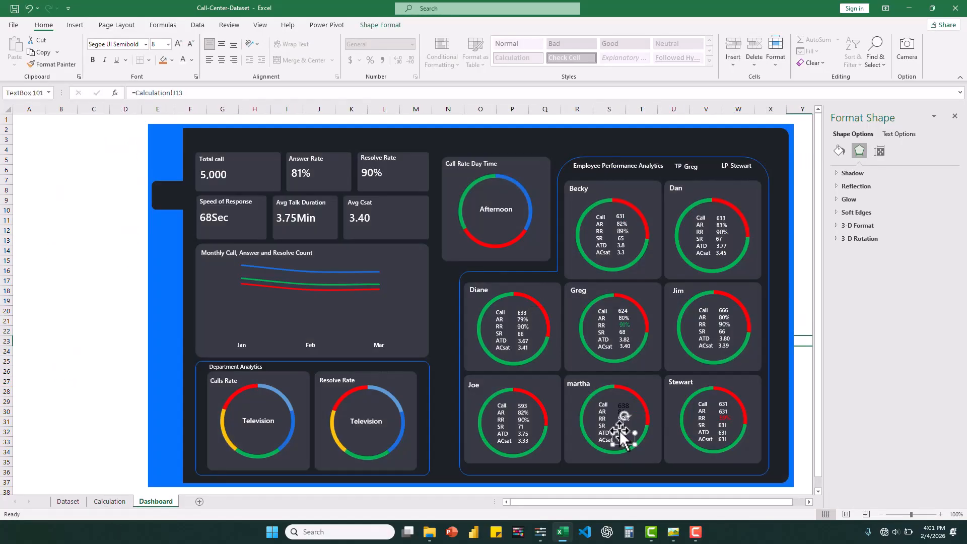
# Link the ATD value box in the bottom row's second employee card to Calculation cell N19
pyautogui.click(183, 93)
pyautogui.write('=')
pyautogui.click(109, 501)
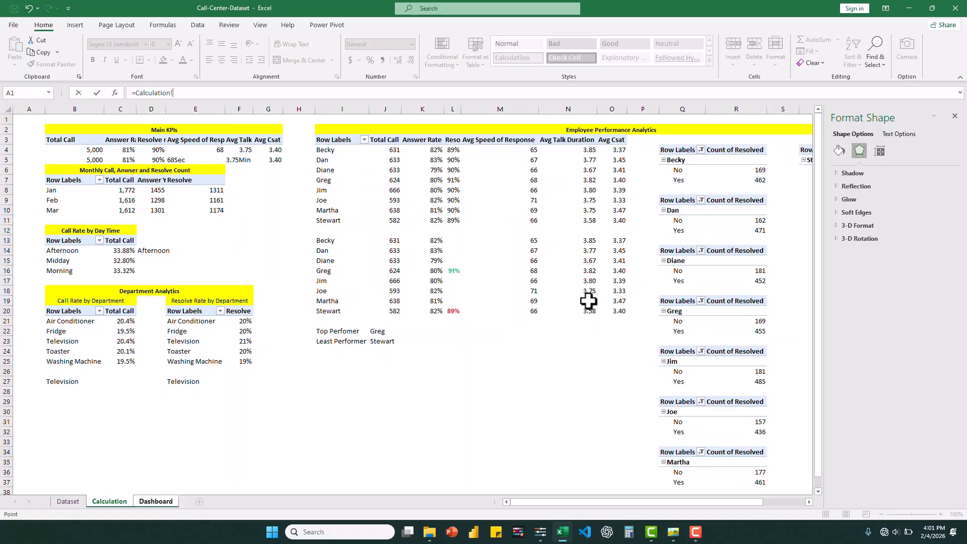
pyautogui.click(526, 300)
pyautogui.press('Return')
# Link the ACsat value box in the bottom row's second employee card to Calculation cell O19
pyautogui.click(134, 92)
pyautogui.write('=')
pyautogui.click(109, 501)
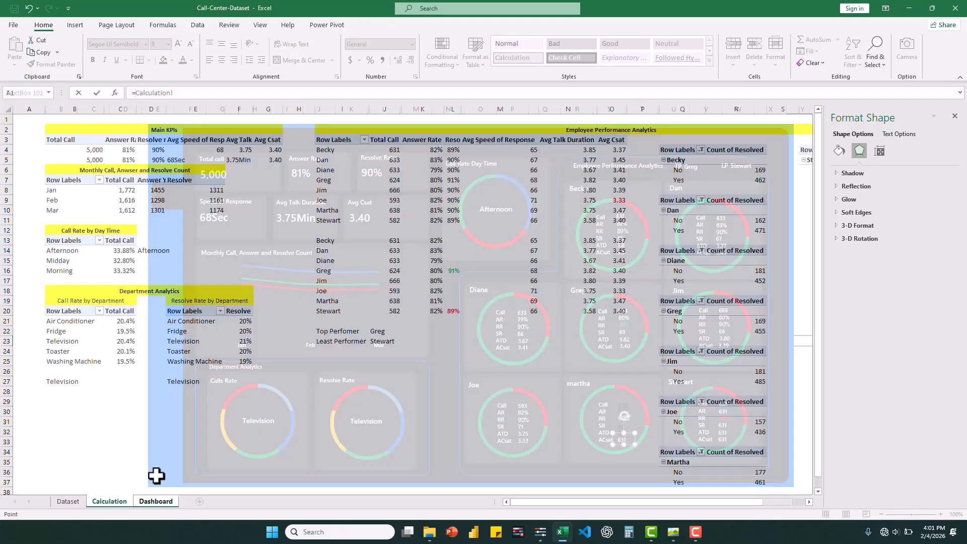
pyautogui.click(615, 300)
pyautogui.press('Return')
# Link the Call value box in the bottom row's third employee card to Calculation cell J20
pyautogui.click(725, 398)
pyautogui.click(134, 93)
pyautogui.write('=')
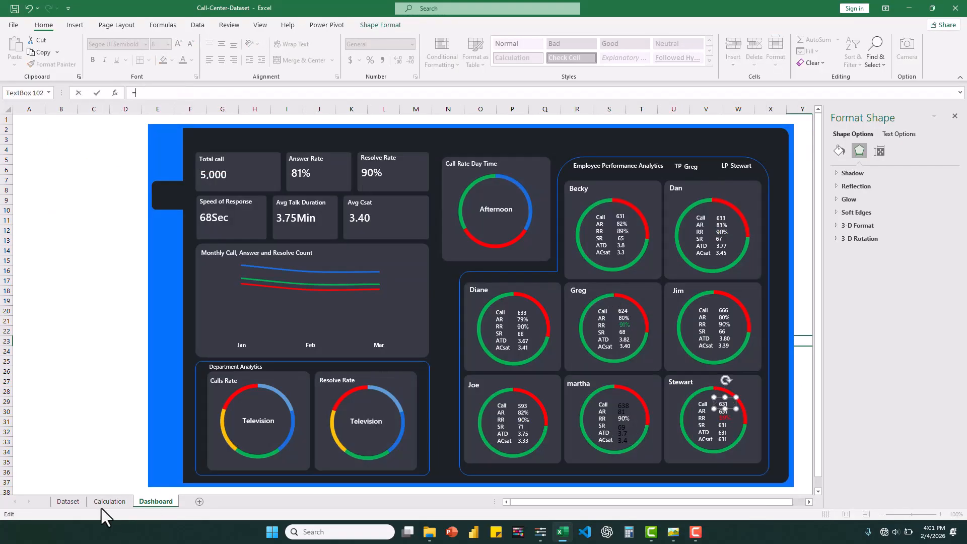
pyautogui.click(110, 501)
pyautogui.click(376, 305)
pyautogui.press('Return')
# Link the AR value box in the bottom row's third employee card to Calculation cell K20
pyautogui.click(725, 410)
pyautogui.click(134, 93)
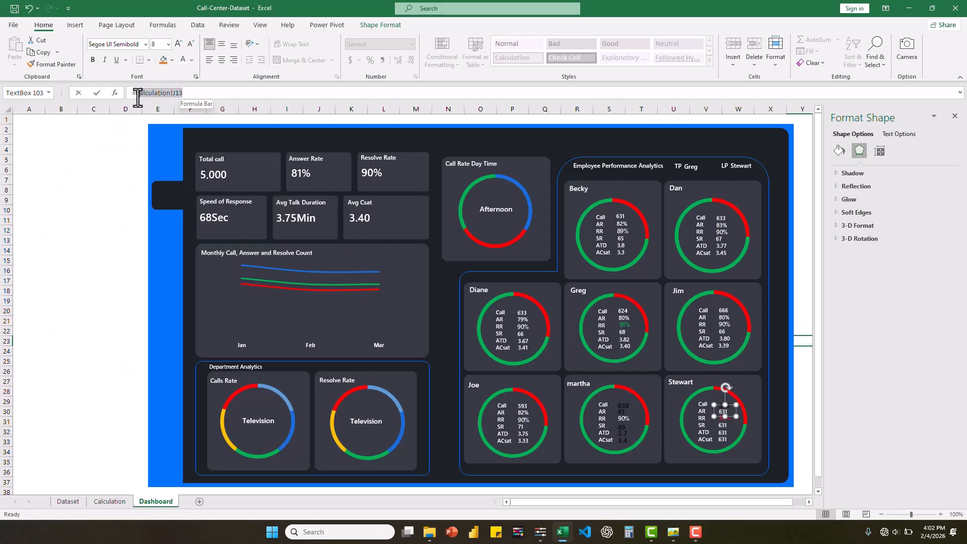
pyautogui.write('=')
pyautogui.click(109, 501)
pyautogui.click(437, 313)
pyautogui.press('Return')
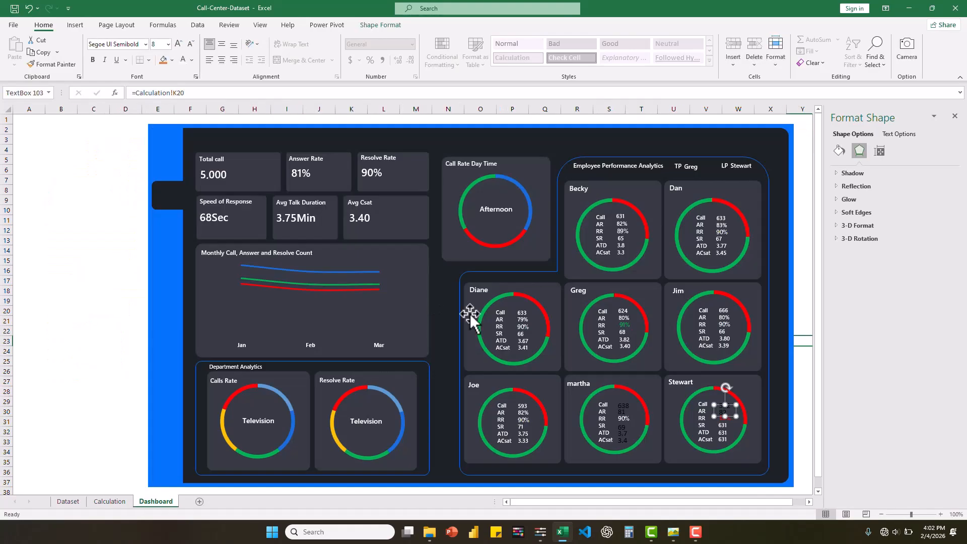
# Link the SR value box in the bottom row's third employee card to Calculation cell M20
pyautogui.click(727, 424)
pyautogui.moveTo(183, 95); pyautogui.dragTo(134, 94)
pyautogui.write('=')
pyautogui.click(110, 501)
pyautogui.click(534, 311)
pyautogui.press('Return')
# Link the ATD value box in the bottom row's third employee card to Calculation cell N20
pyautogui.click(723, 432)
pyautogui.write('=')
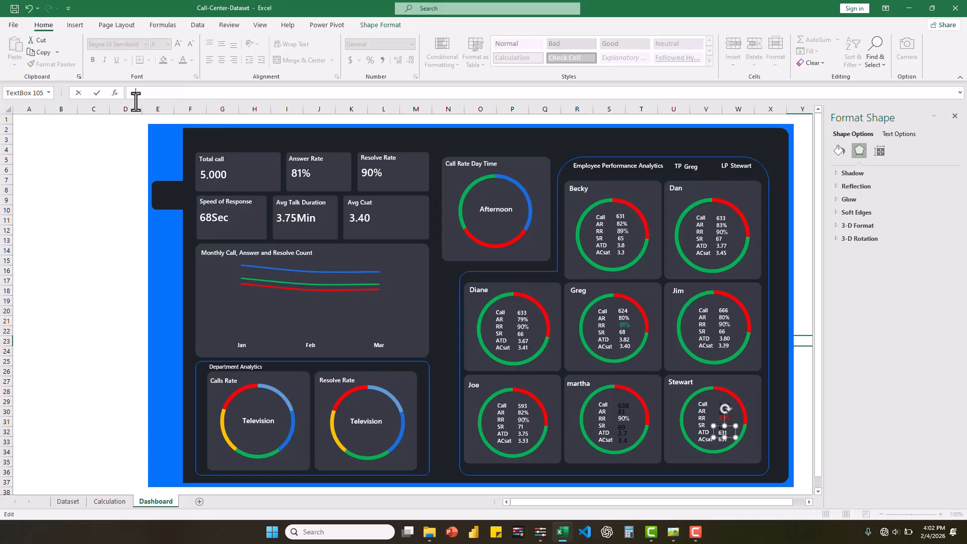
pyautogui.click(109, 502)
pyautogui.click(588, 310)
pyautogui.press('Return')
# Link the ACsat value box in the bottom row's third employee card to Calculation cell O20
pyautogui.click(725, 439)
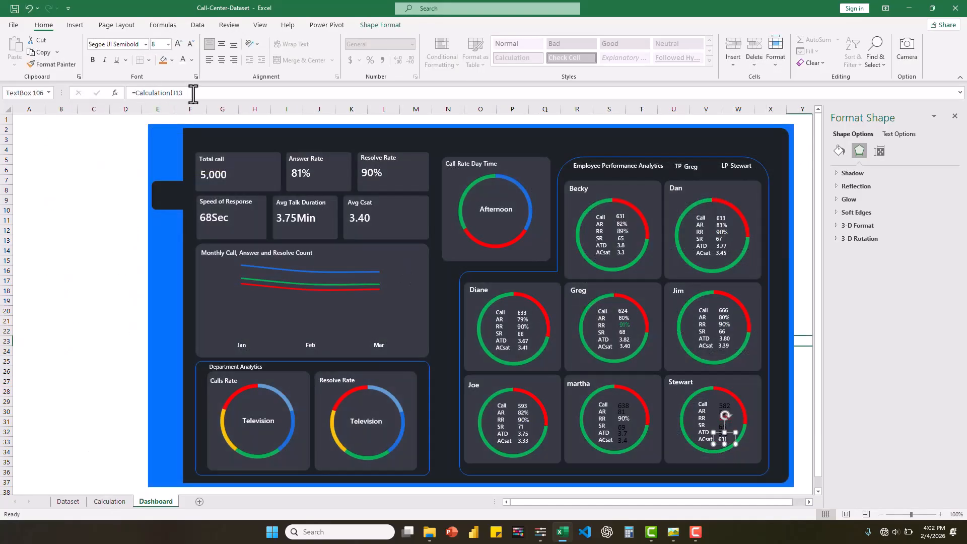
pyautogui.moveTo(184, 95); pyautogui.dragTo(137, 98)
pyautogui.write('=')
pyautogui.click(109, 501)
pyautogui.click(621, 309)
pyautogui.press('Return')
# Copy the Call value's text formatting from the bottom row's first employee card to the second card's Call, AR and ATD value boxes
pyautogui.click(523, 405)
pyautogui.click(57, 63)
pyautogui.click(625, 409)
pyautogui.click(56, 63)
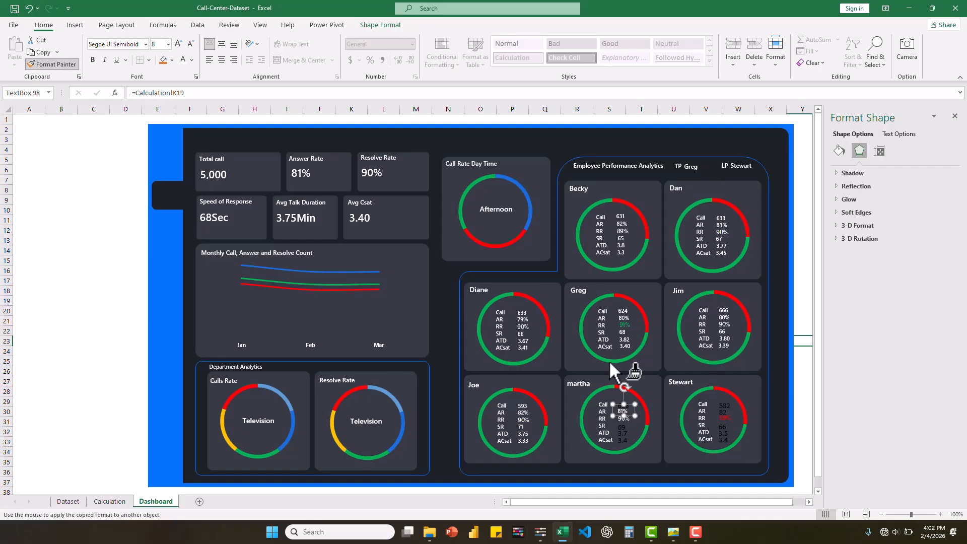
pyautogui.click(622, 418)
pyautogui.click(53, 64)
pyautogui.click(625, 431)
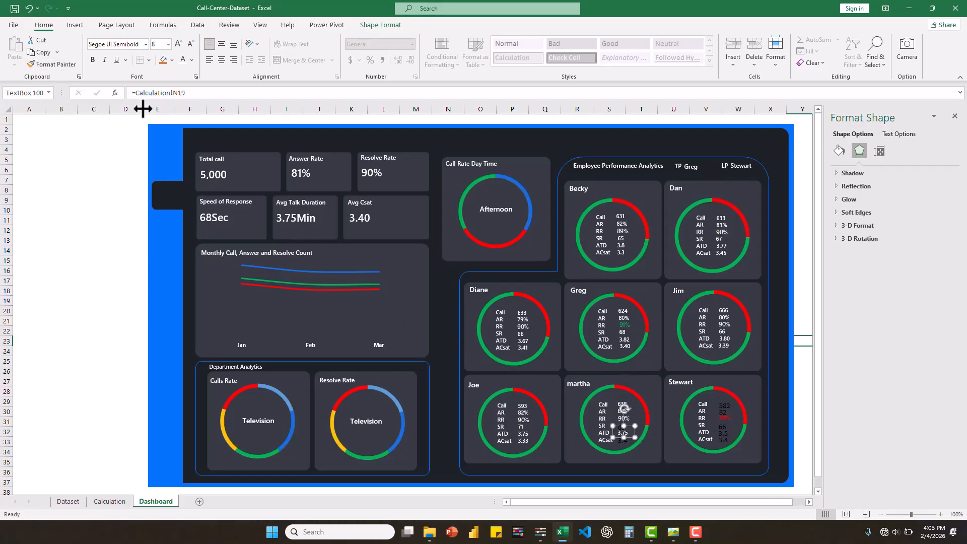
# Apply the same text formatting to the SR and ACsat value boxes in the bottom row's second employee card
pyautogui.click(53, 64)
pyautogui.click(628, 423)
pyautogui.hotkey('ctrl', 'z')
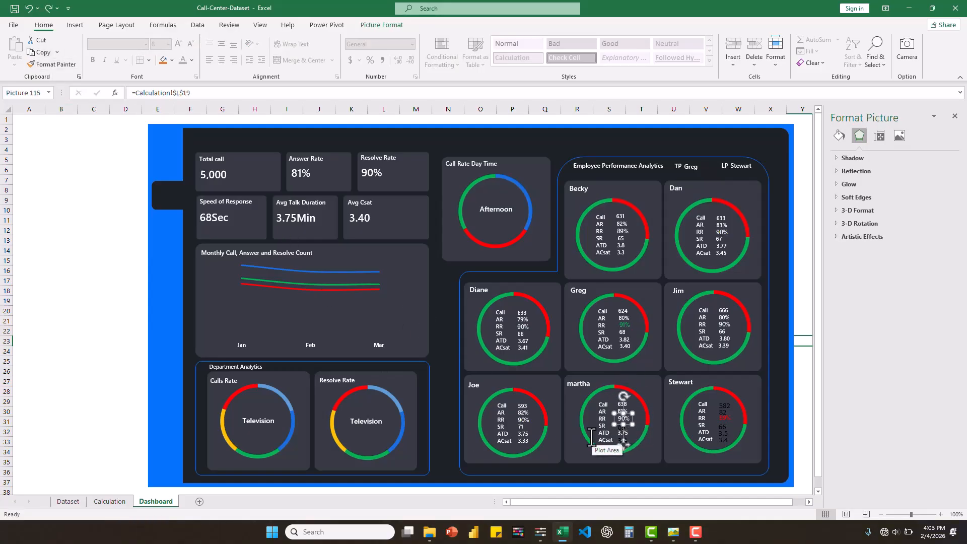
pyautogui.click(630, 442)
pyautogui.moveTo(626, 434); pyautogui.dragTo(632, 437)
pyautogui.click(53, 64)
pyautogui.click(621, 426)
pyautogui.click(72, 65)
pyautogui.click(629, 442)
# Copy the second card's value formatting to the Call, AR, SR, ATD and ACsat value boxes in the bottom row's third employee card
pyautogui.click(71, 64)
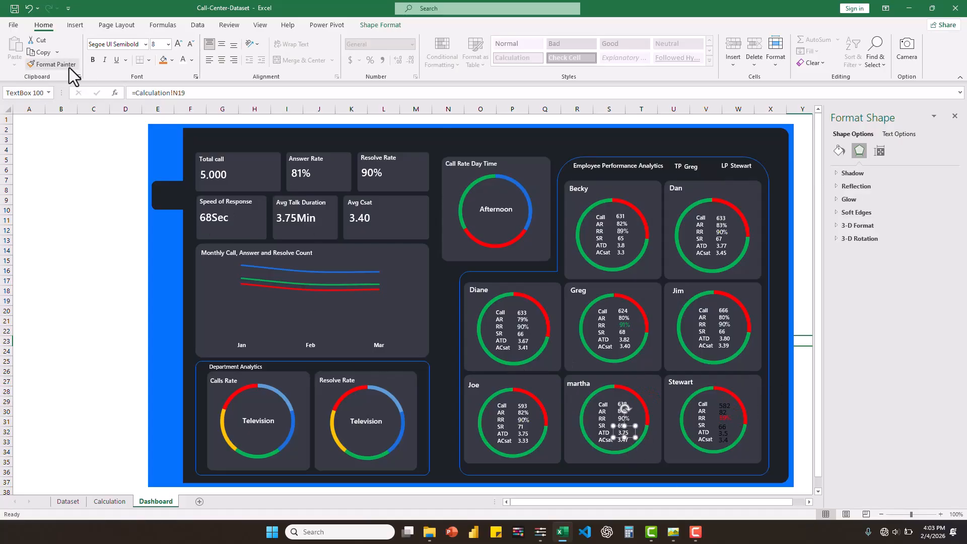
pyautogui.click(725, 405)
pyautogui.click(53, 64)
pyautogui.click(725, 411)
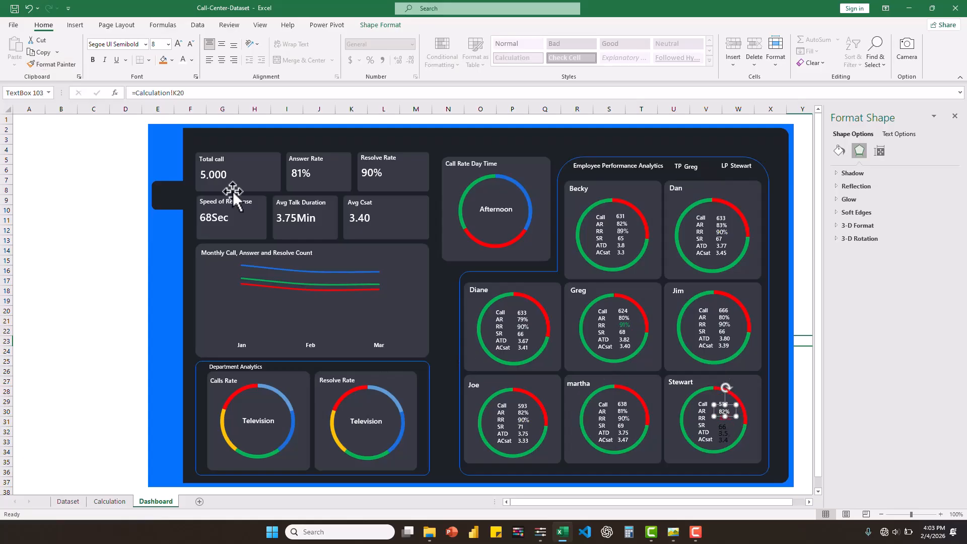
pyautogui.click(65, 64)
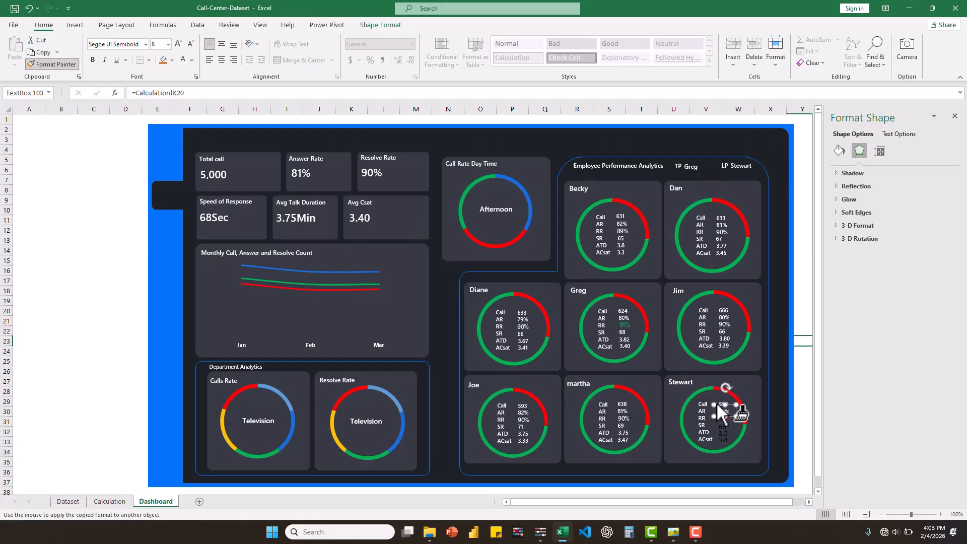
pyautogui.click(720, 424)
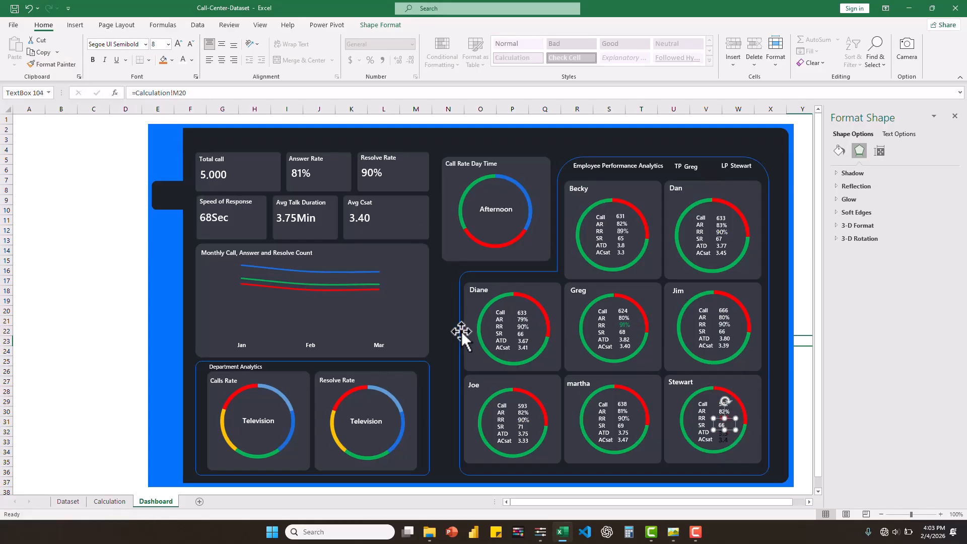
pyautogui.click(53, 64)
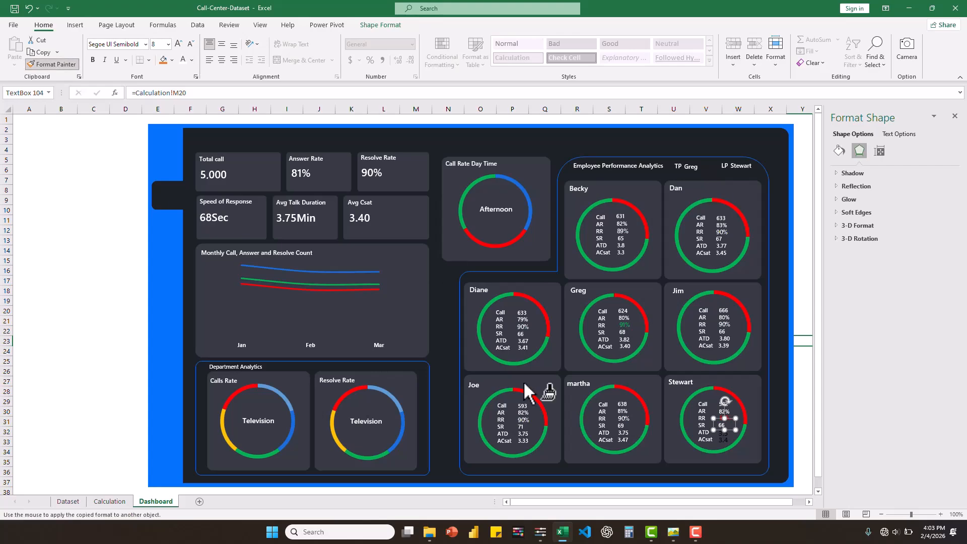
pyautogui.click(721, 432)
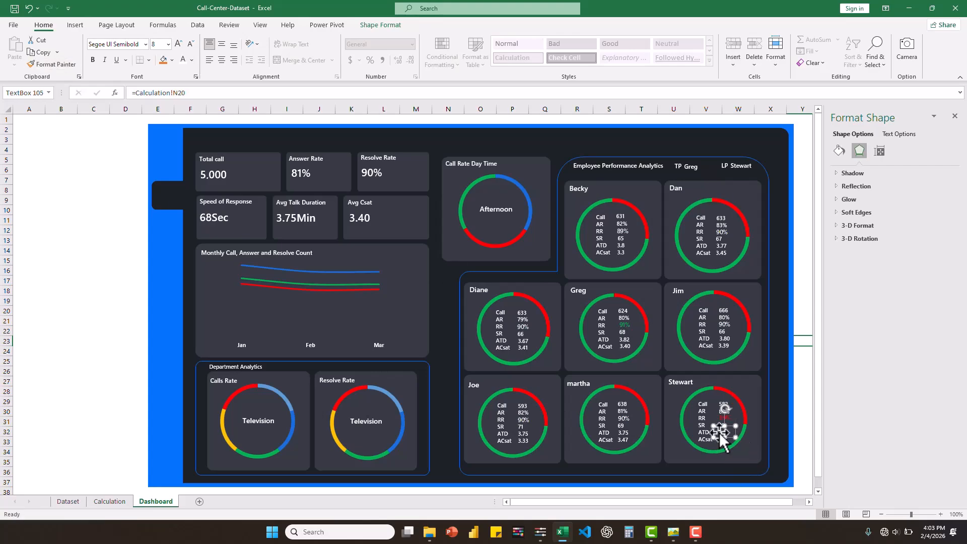
pyautogui.click(56, 67)
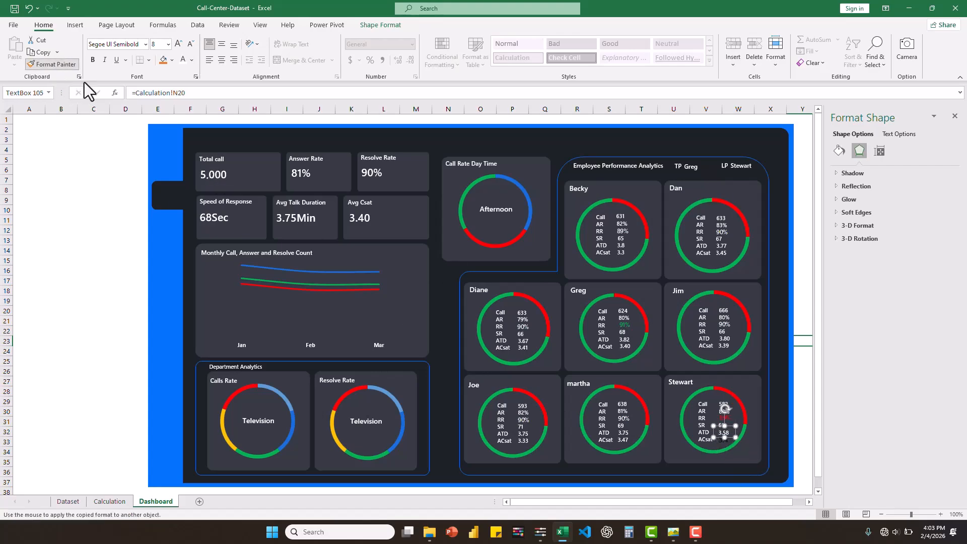
pyautogui.click(721, 439)
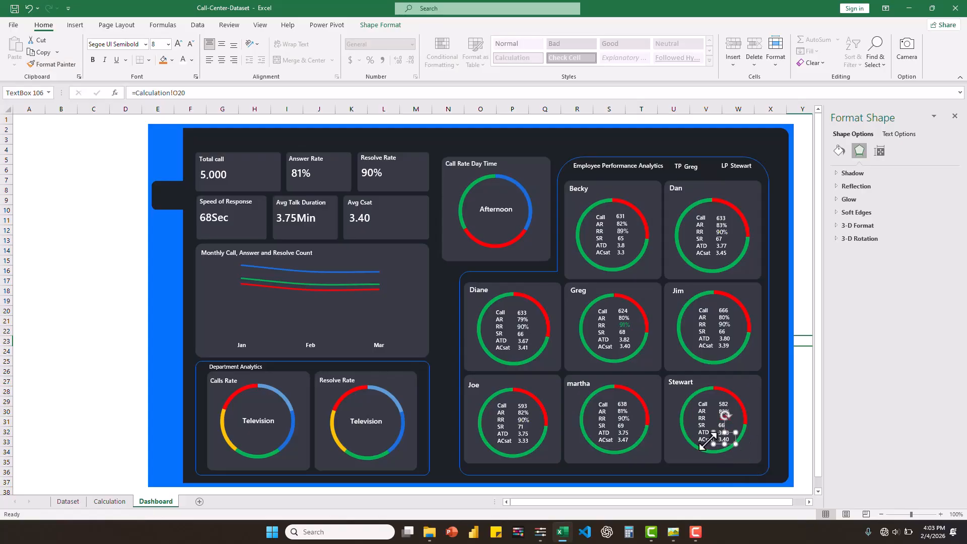
pyautogui.click(790, 416)
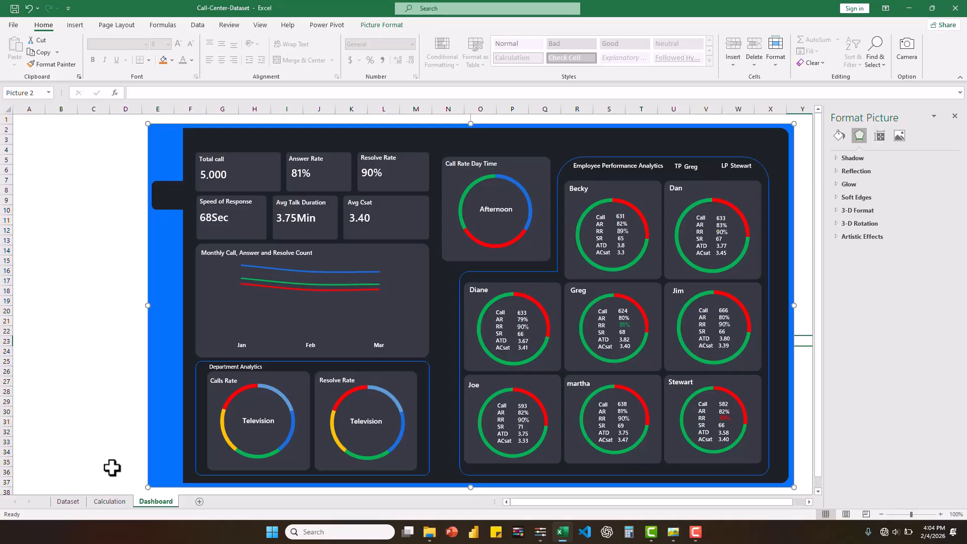
# Insert a Month slicer from the monthly call pivot table on the Calculation sheet and arrange its buttons in 3 columns
pyautogui.click(104, 502)
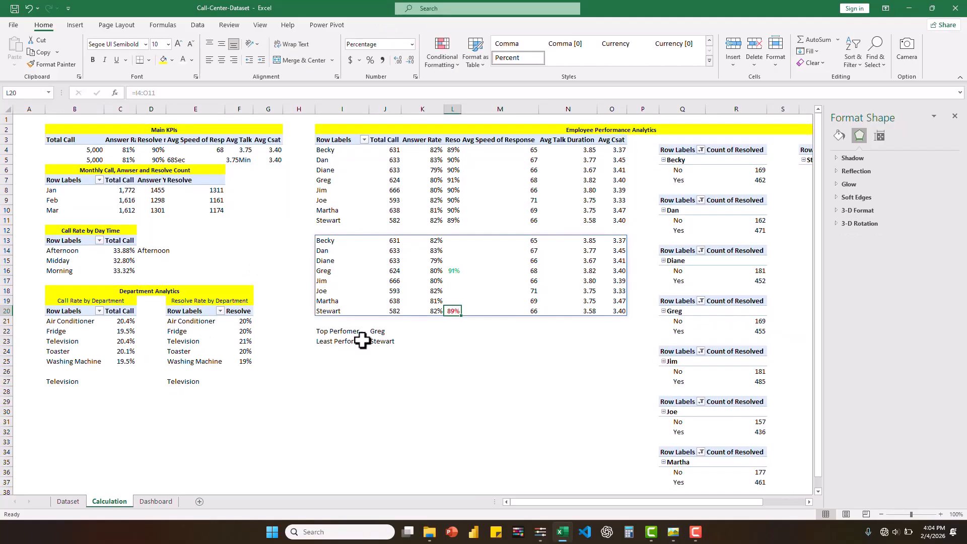
pyautogui.click(55, 191)
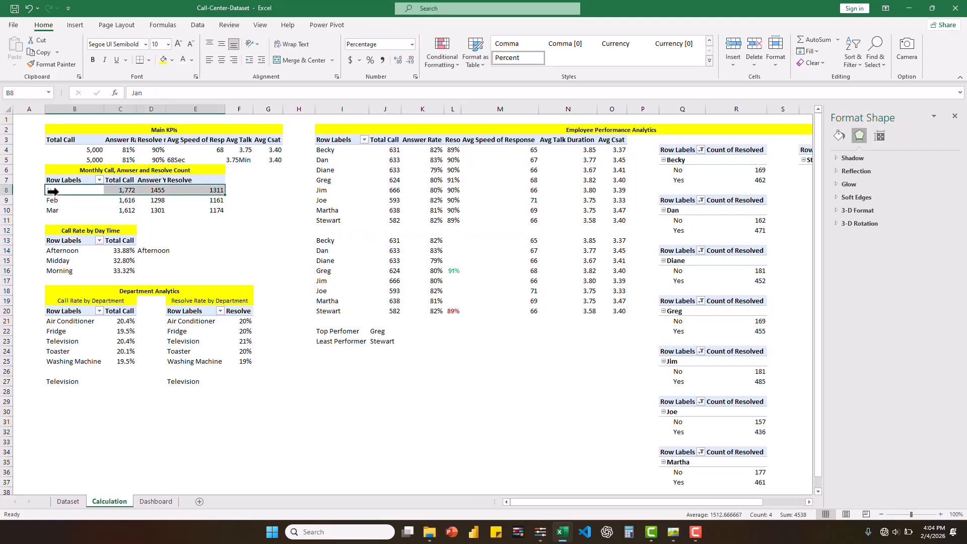
pyautogui.click(391, 24)
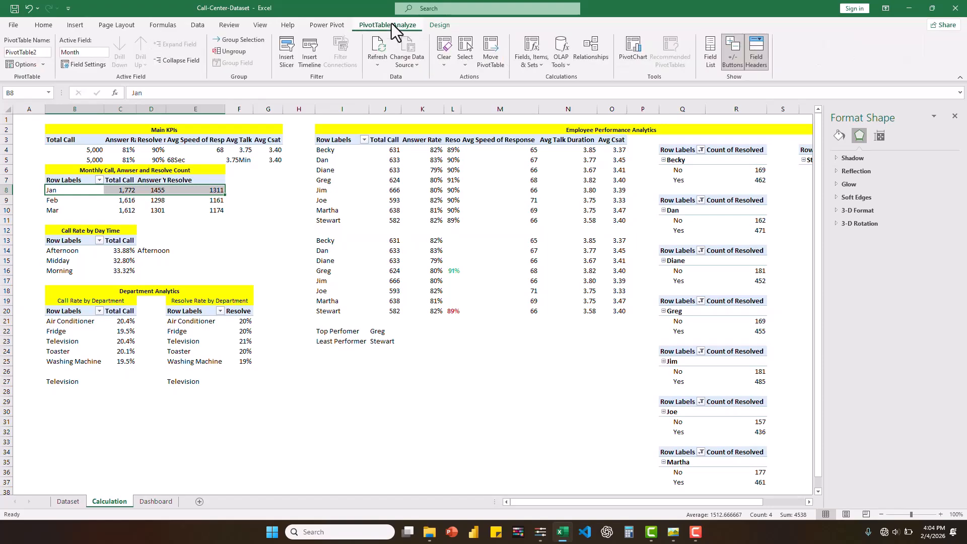
pyautogui.click(291, 42)
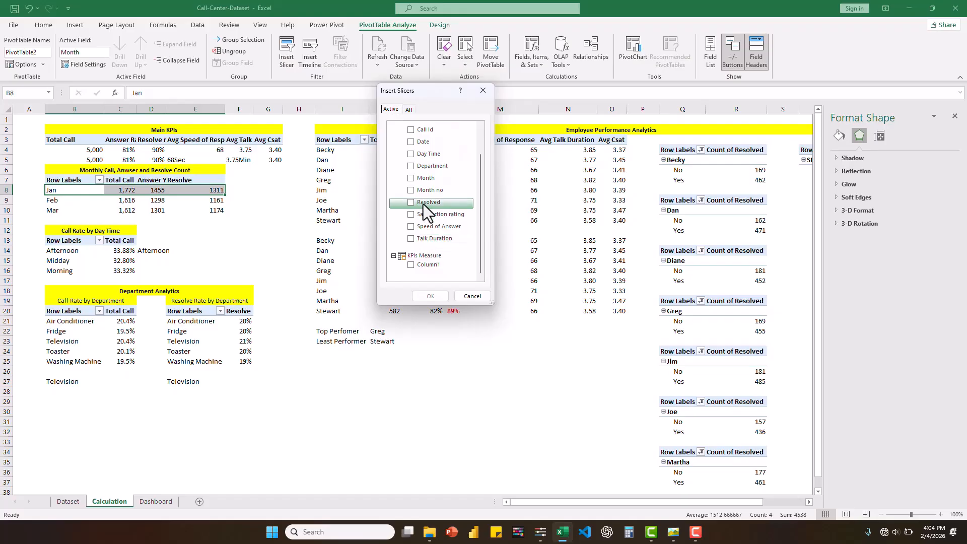
pyautogui.click(412, 179)
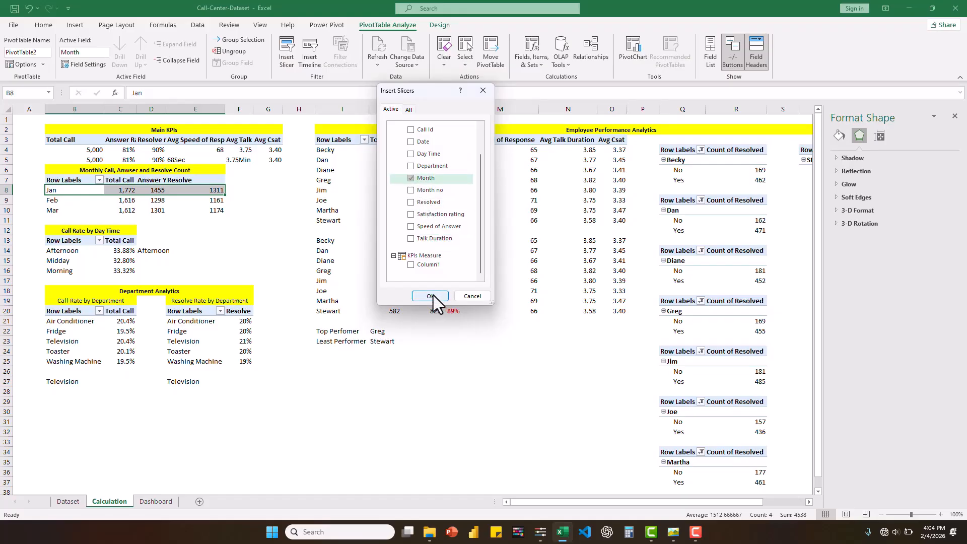
pyautogui.click(429, 296)
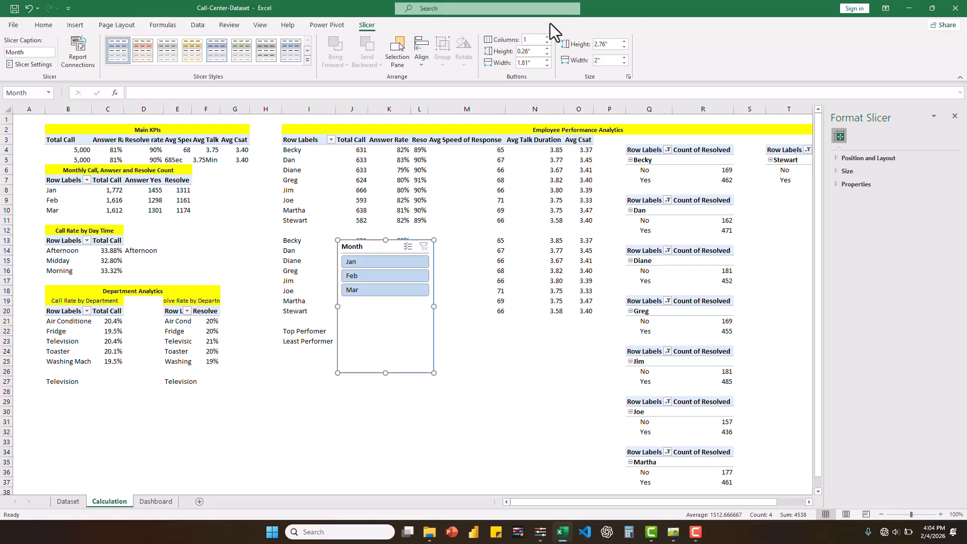
pyautogui.click(546, 37)
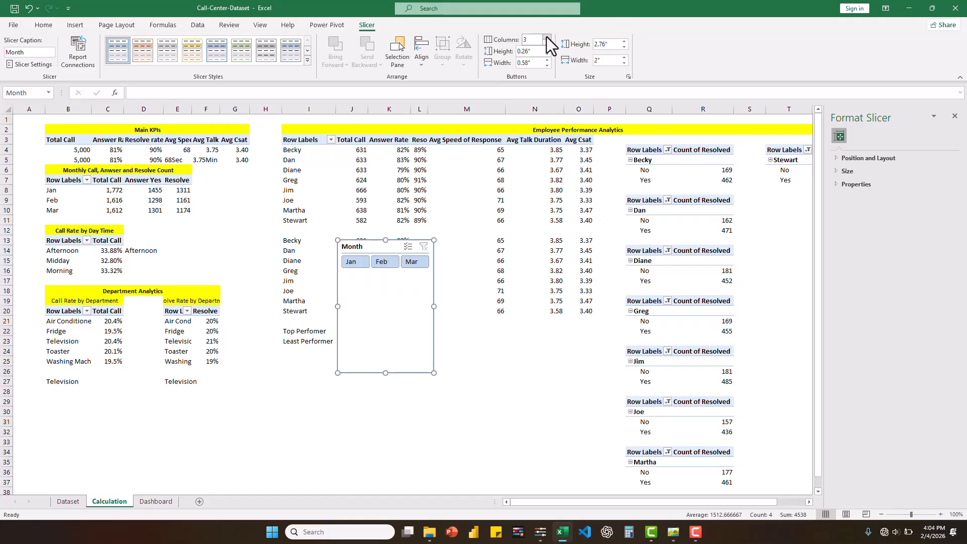
# Hide the Month slicer's header and reduce the slicer's height to 0.48" so it fits its single row of buttons
pyautogui.moveTo(384, 373); pyautogui.dragTo(388, 276)
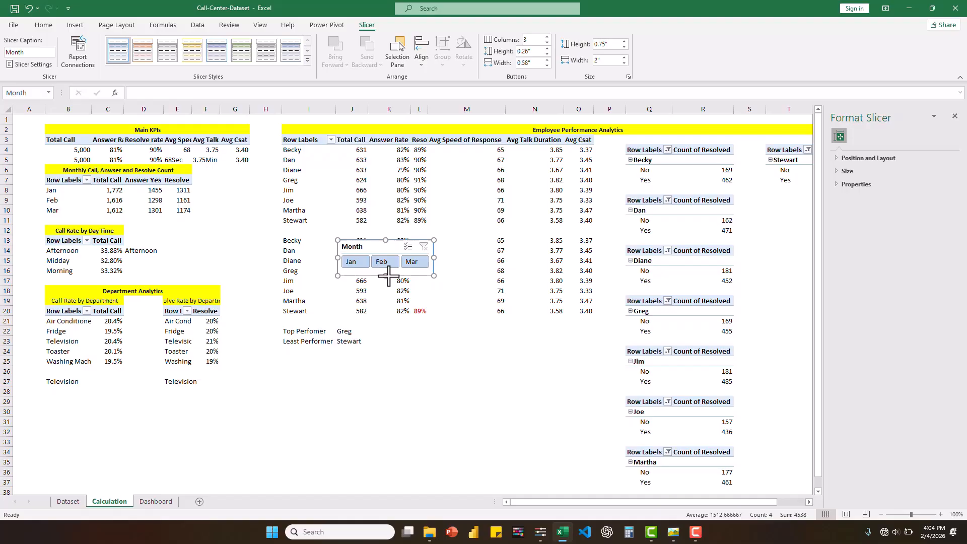
pyautogui.click(23, 61)
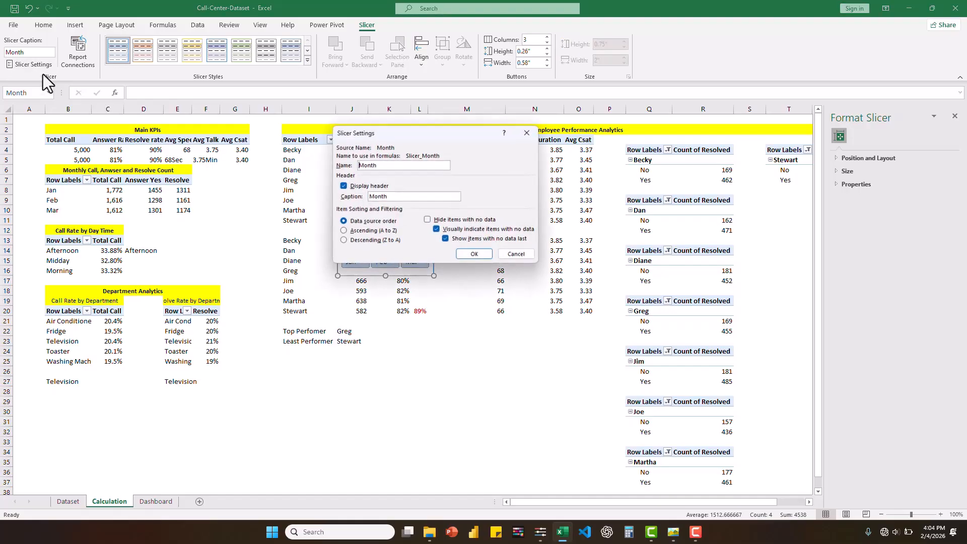
pyautogui.click(370, 186)
pyautogui.click(475, 254)
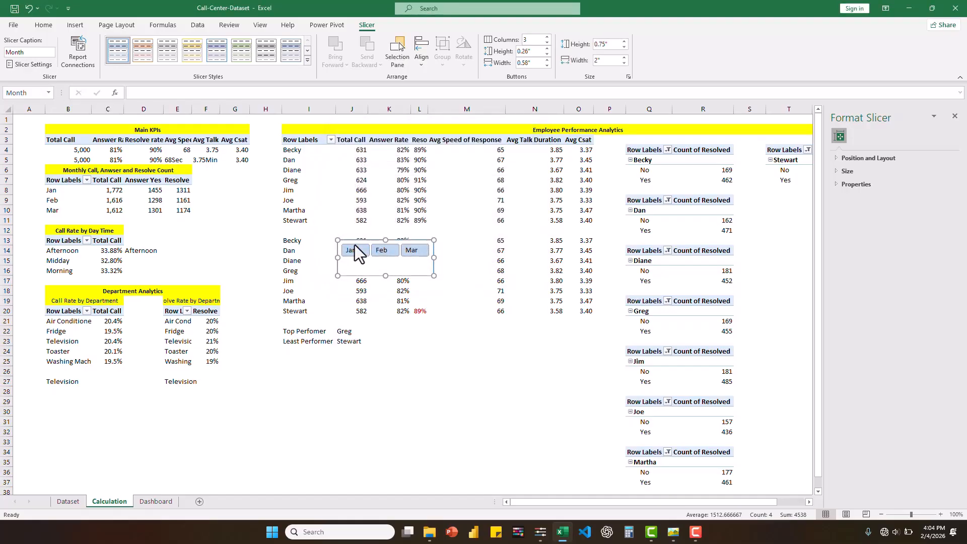
pyautogui.moveTo(387, 276); pyautogui.dragTo(394, 260)
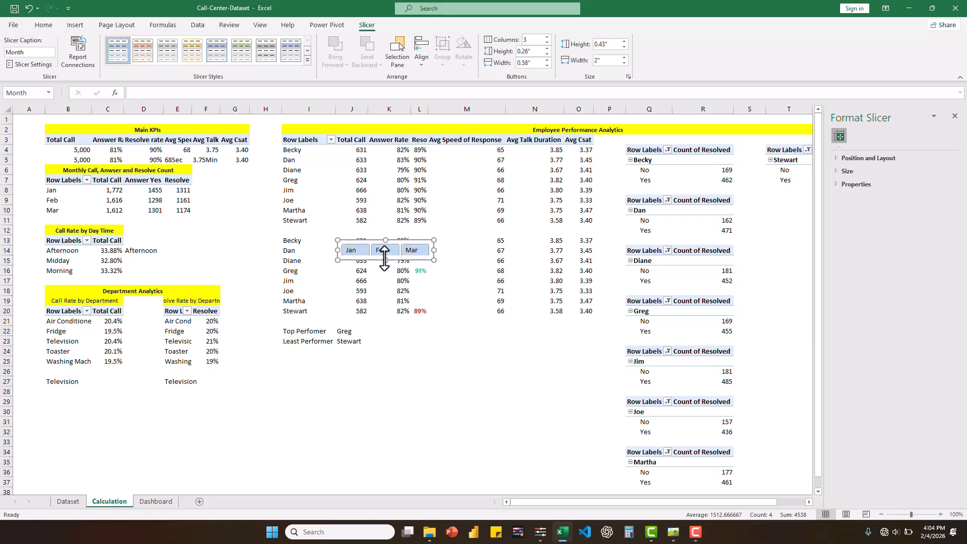
pyautogui.moveTo(385, 260); pyautogui.dragTo(386, 262)
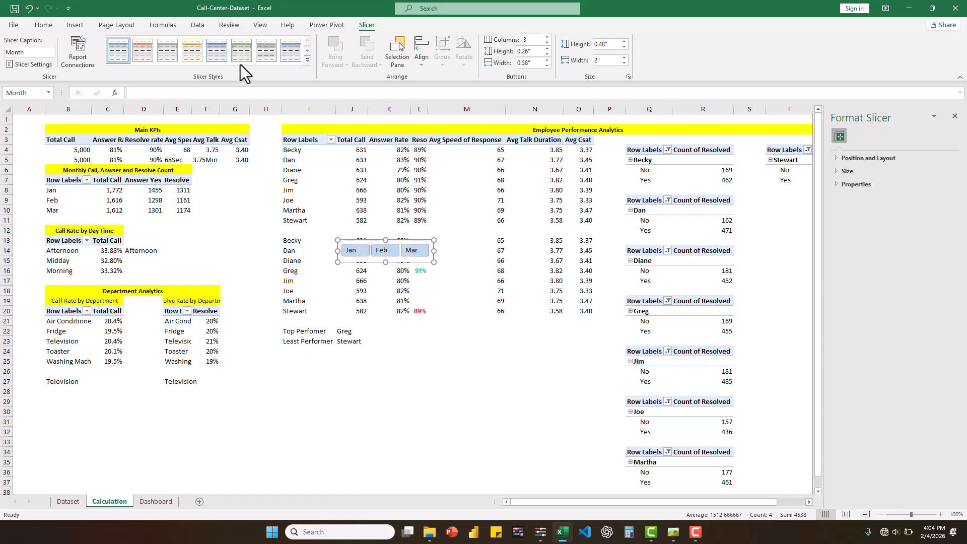
# Connect the Month slicer to all pivot tables on the Calculation sheet, PivotTable1 through PivotTable14
pyautogui.click(86, 47)
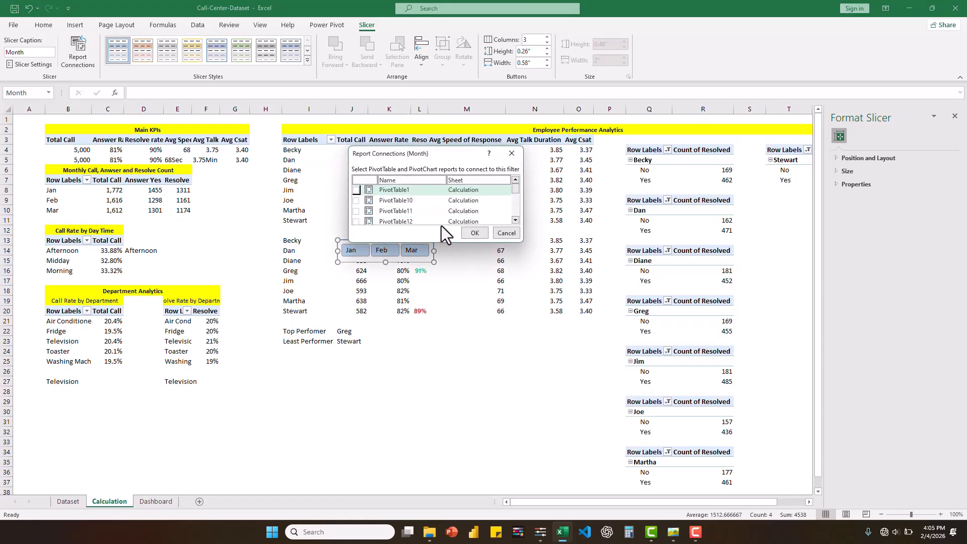
pyautogui.click(356, 201)
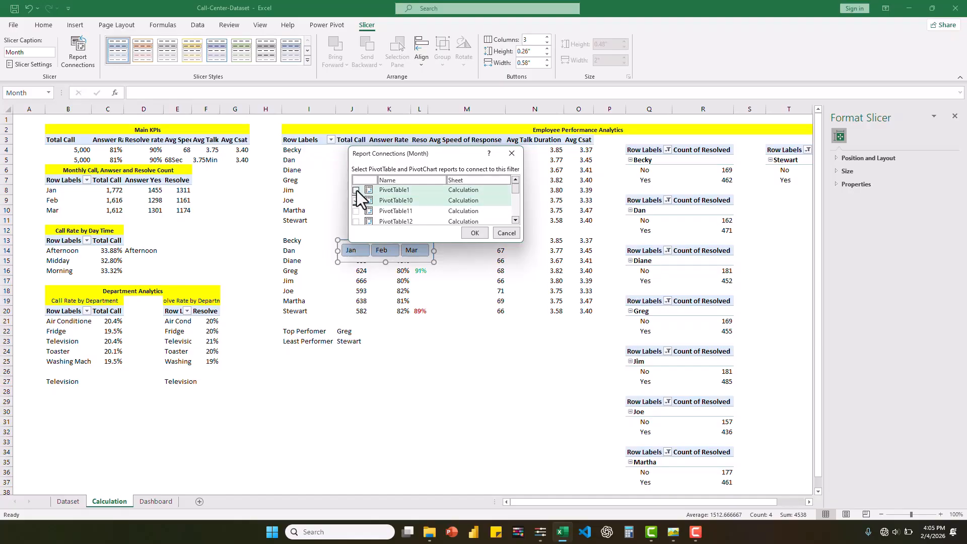
pyautogui.click(356, 189)
pyautogui.click(355, 212)
pyautogui.click(355, 221)
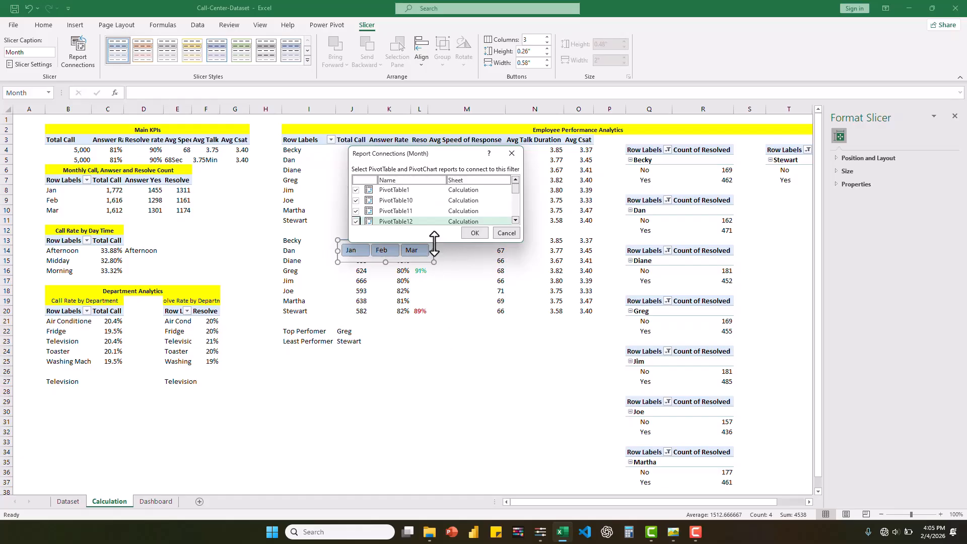
pyautogui.moveTo(434, 243); pyautogui.dragTo(433, 481)
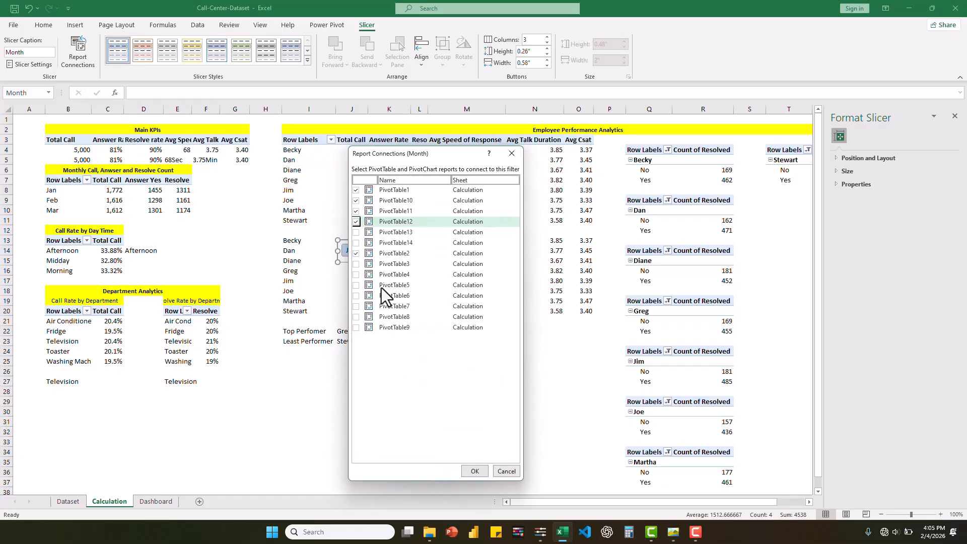
pyautogui.click(355, 233)
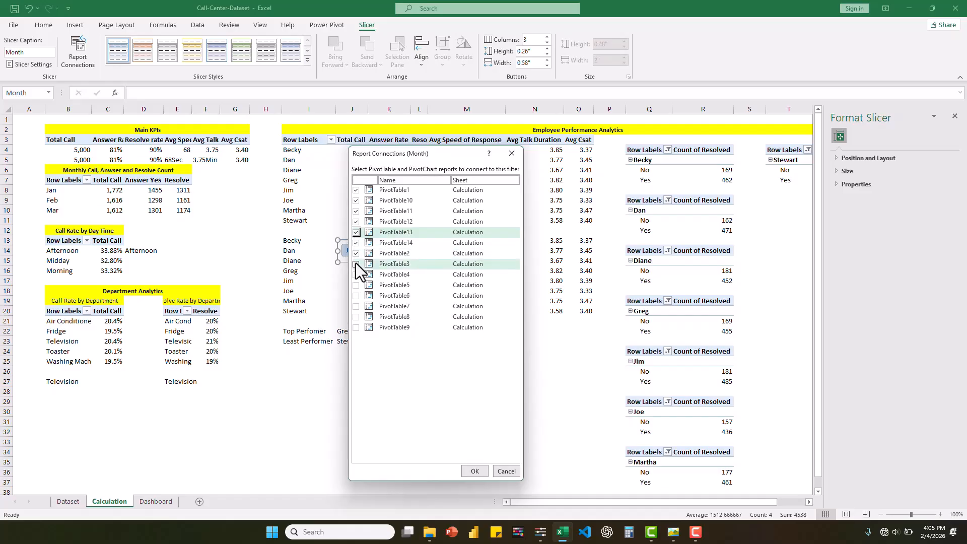
pyautogui.click(355, 264)
pyautogui.click(356, 275)
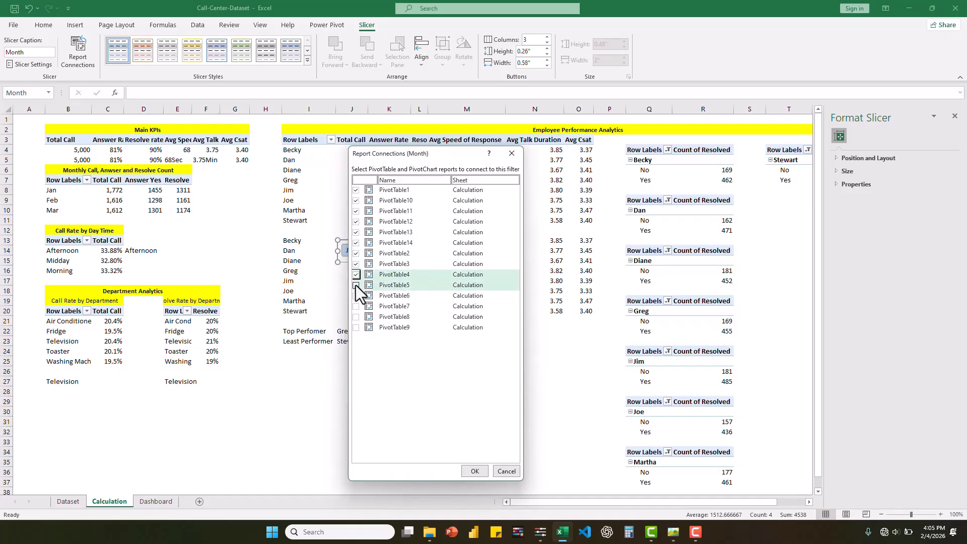
pyautogui.click(356, 285)
pyautogui.click(355, 296)
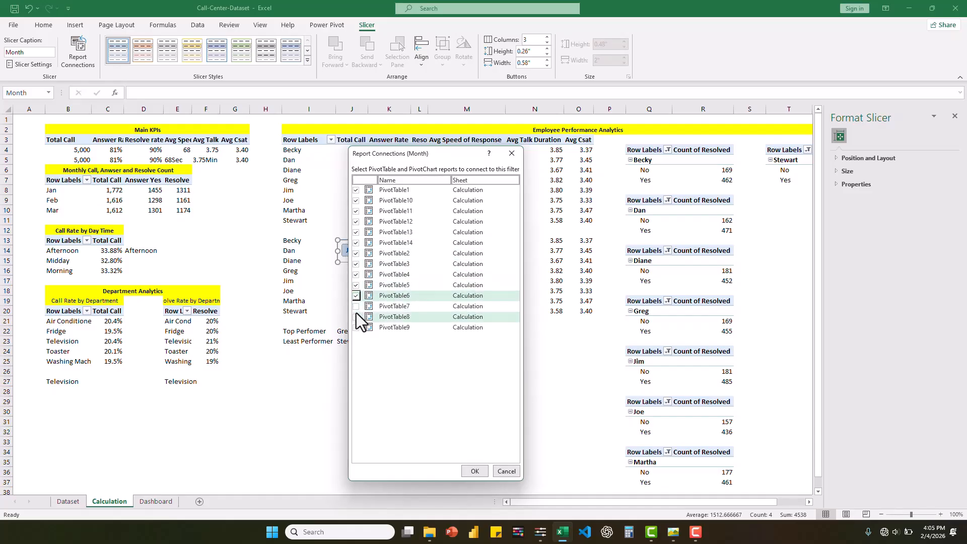
pyautogui.click(355, 306)
pyautogui.click(355, 317)
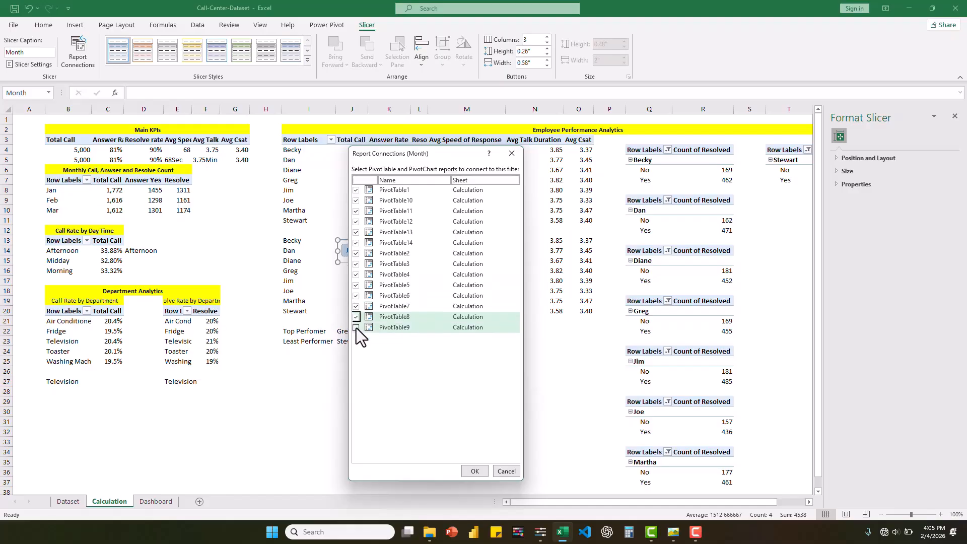
pyautogui.click(356, 328)
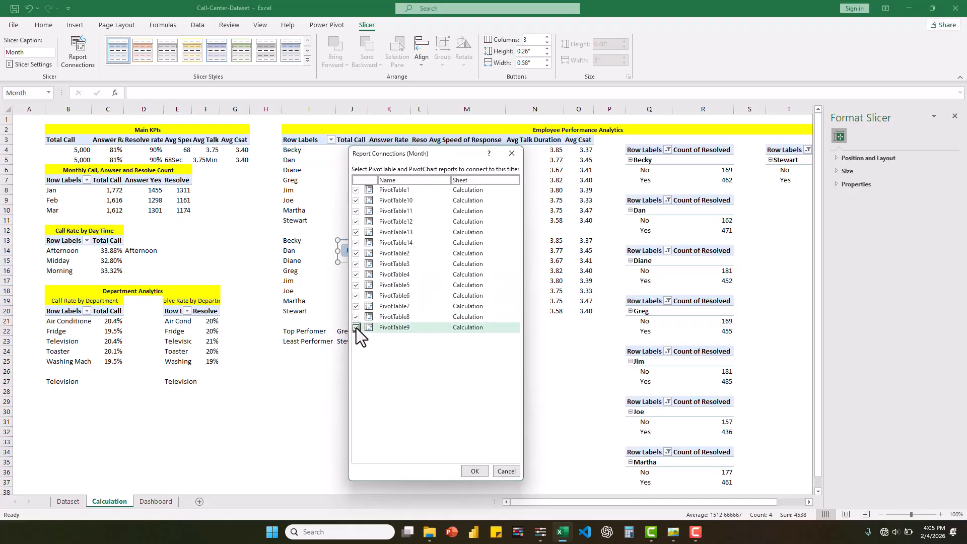
pyautogui.click(476, 472)
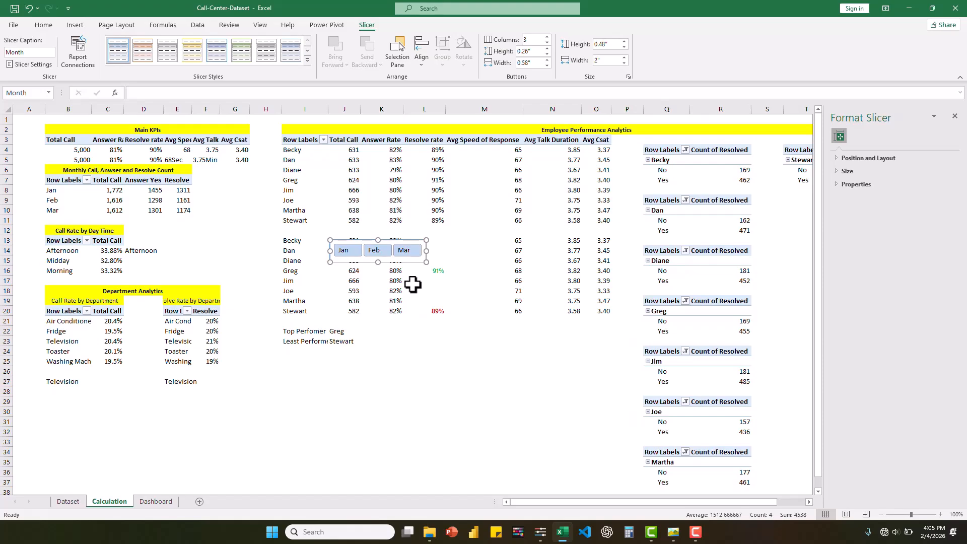
# Move the Month slicer from the Calculation sheet to the Dashboard sheet and place it above the Employee Performance Analytics heading
pyautogui.hotkey('ctrl', 'x')
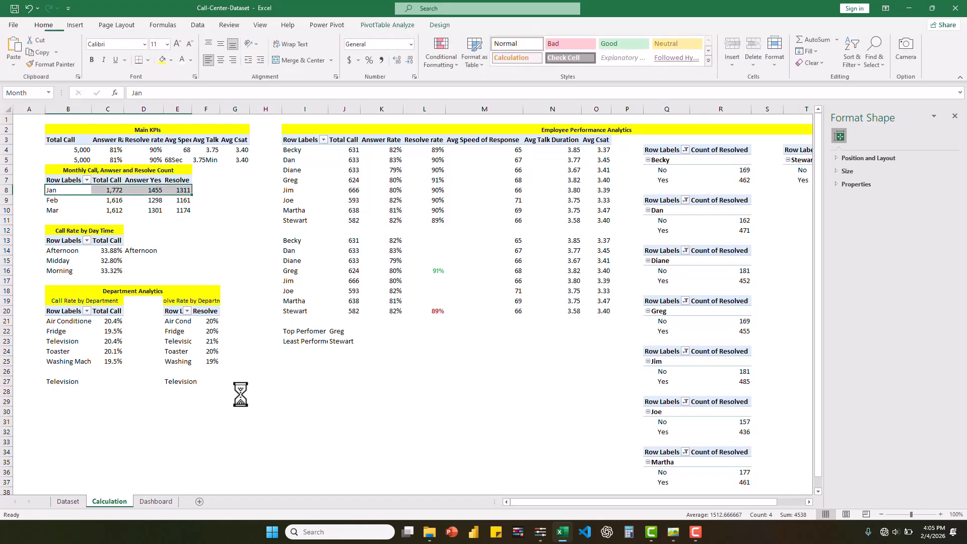
pyautogui.click(157, 501)
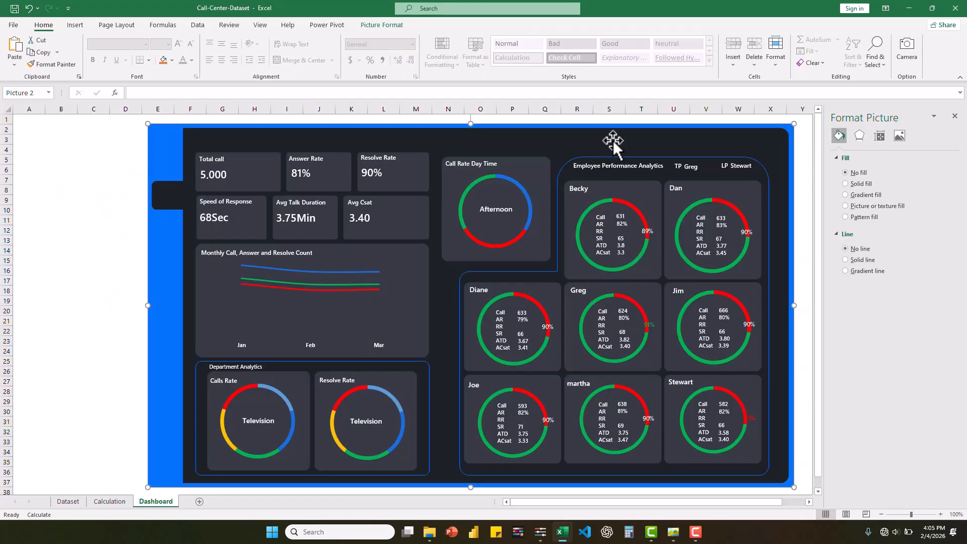
pyautogui.hotkey('ctrl', 'v')
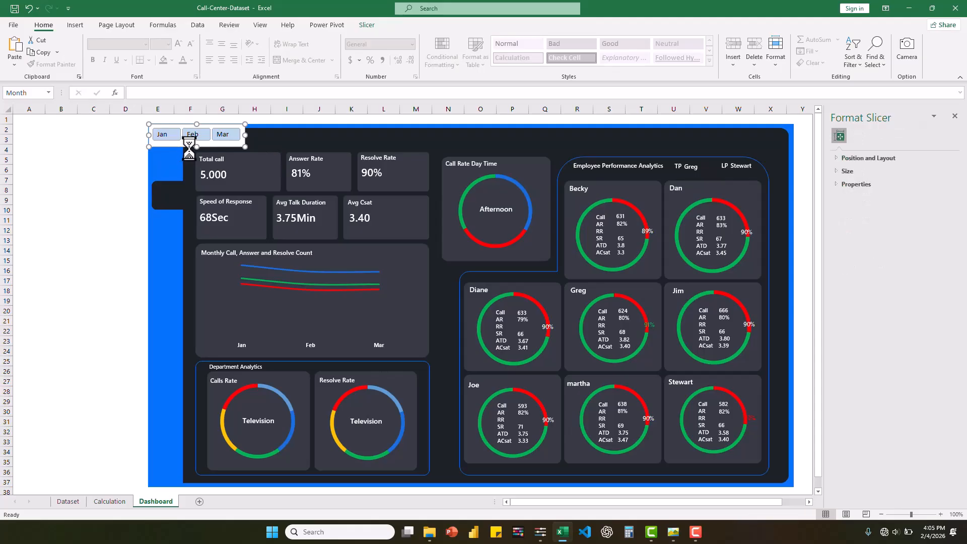
pyautogui.moveTo(210, 146); pyautogui.dragTo(632, 151)
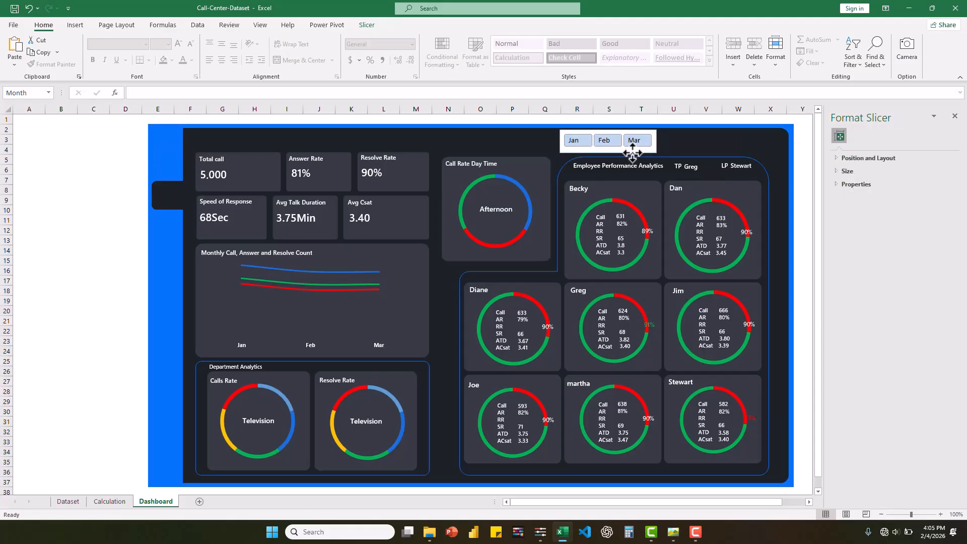
# Create a new slicer style for the Month slicer and set the Whole Slicer element to have no border
pyautogui.click(366, 25)
pyautogui.click(310, 62)
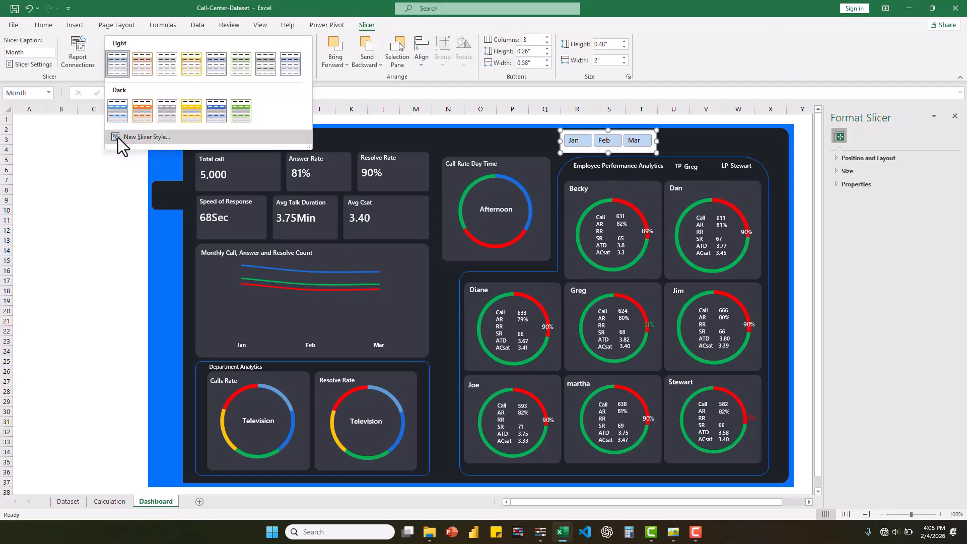
pyautogui.click(148, 137)
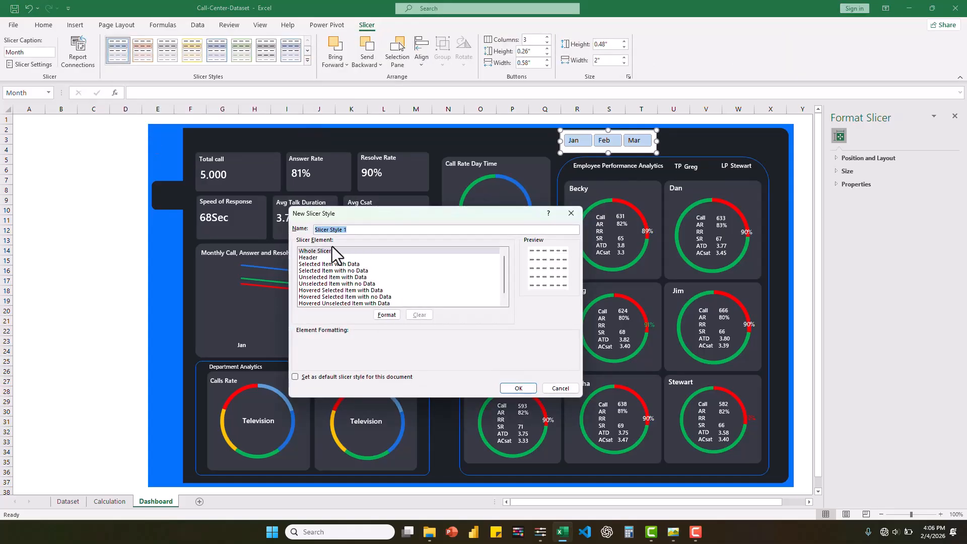
pyautogui.click(322, 250)
pyautogui.click(387, 315)
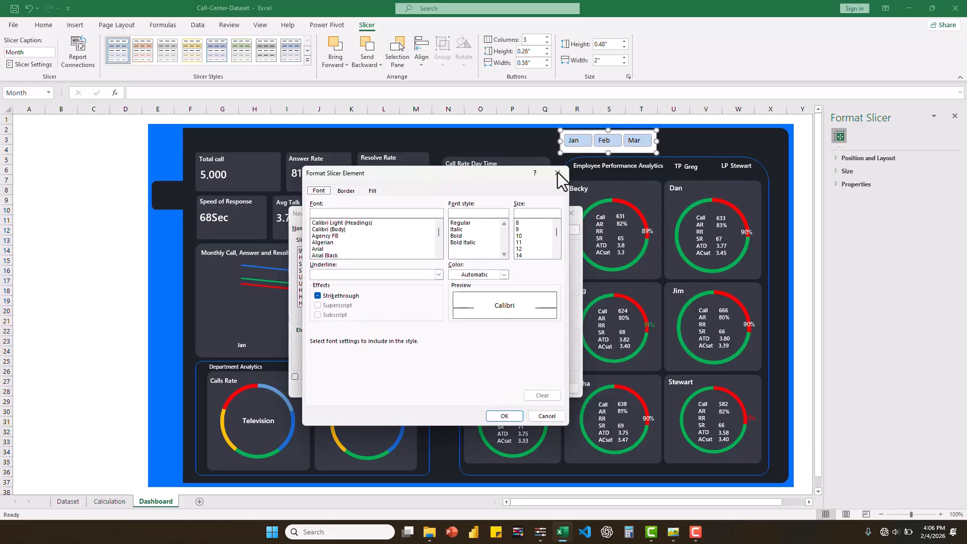
pyautogui.click(347, 192)
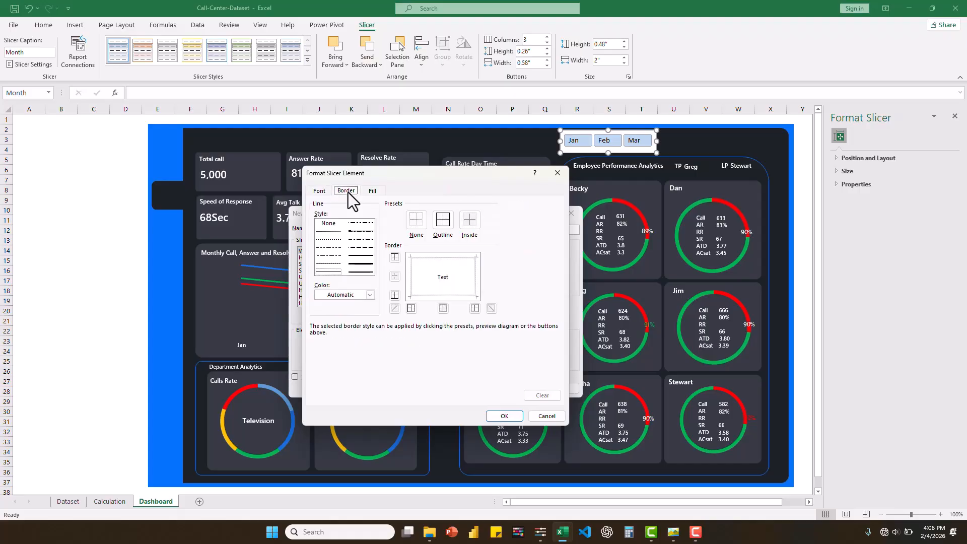
pyautogui.click(415, 228)
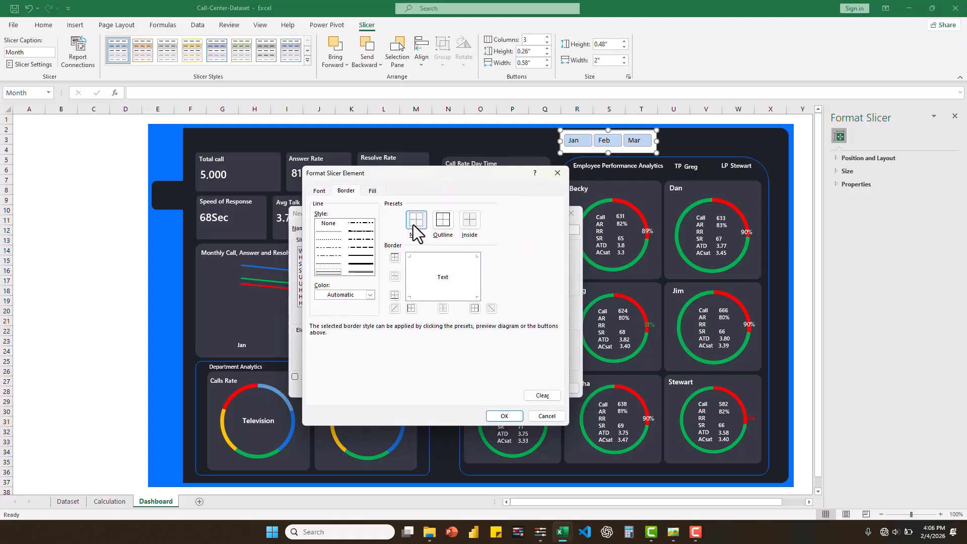
# Switch to the desktop colour picker and sample the dashboard's dark background colour for the Whole Slicer fill
pyautogui.click(366, 193)
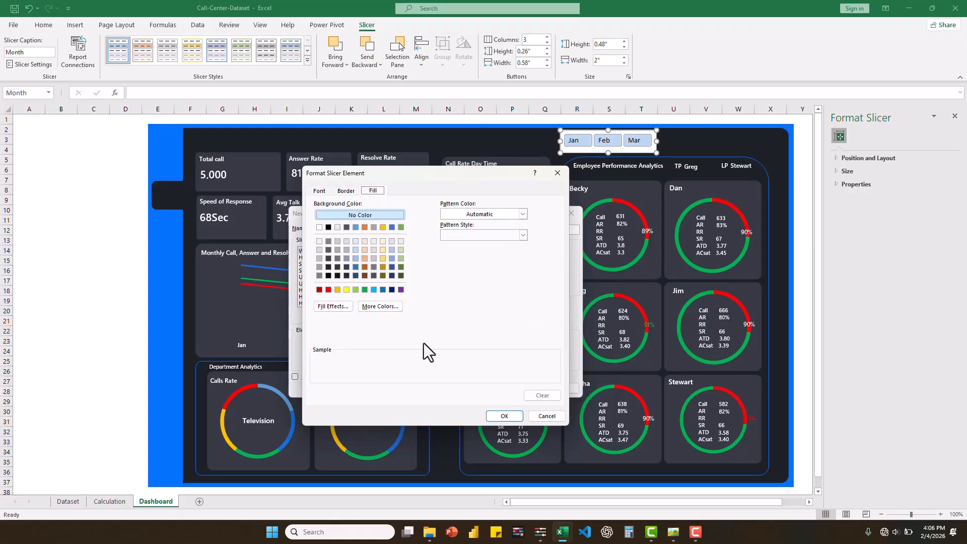
pyautogui.click(540, 532)
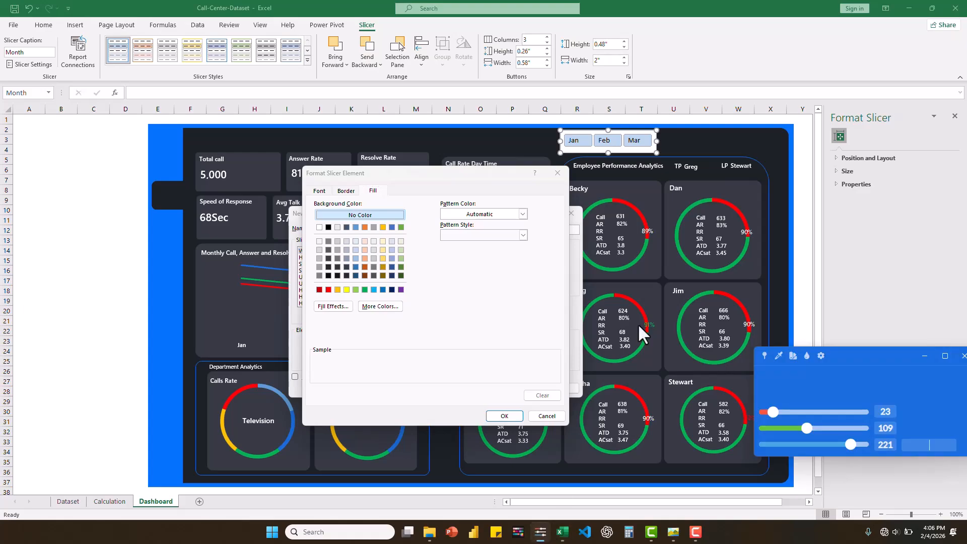
pyautogui.click(778, 356)
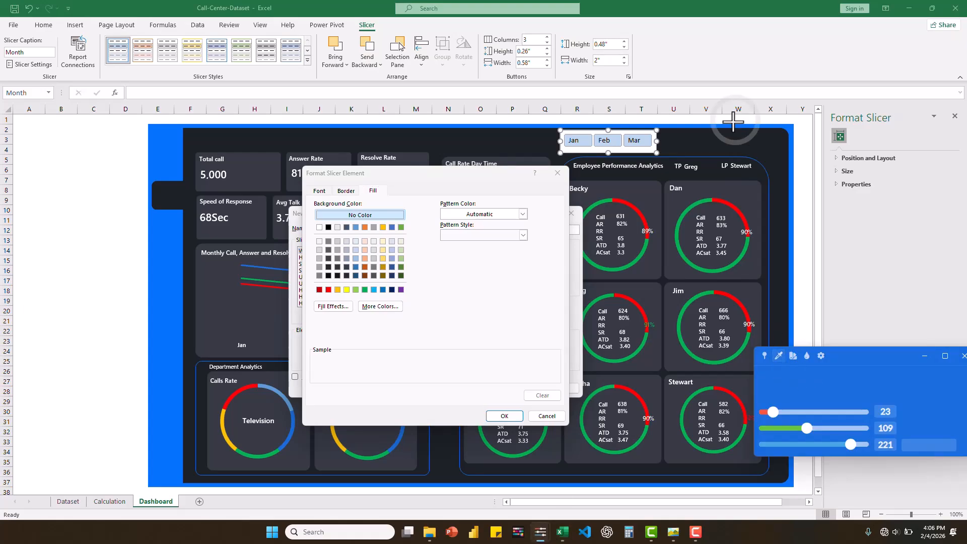
pyautogui.click(715, 139)
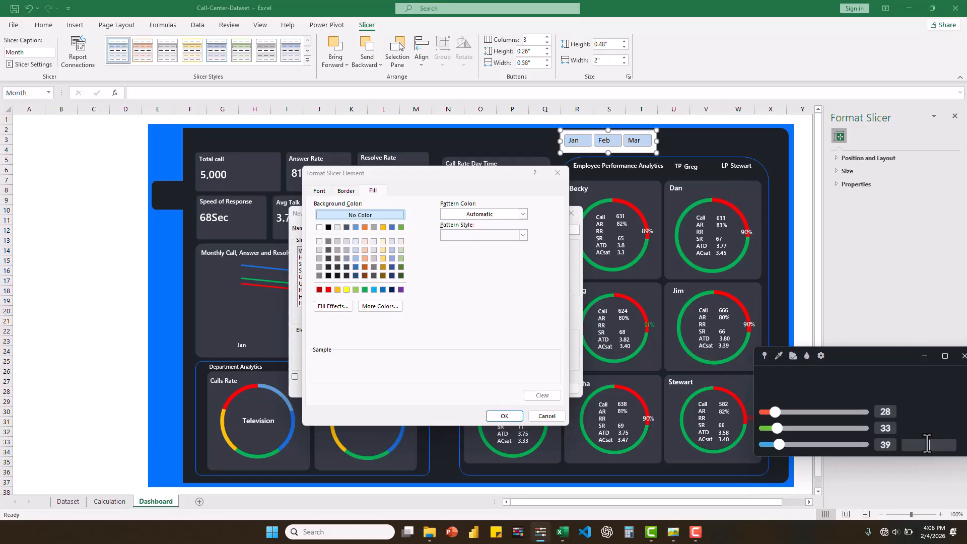
# Fill the Whole Slicer element with custom colour #1C2127, save the new style and apply it to the Month slicer
pyautogui.click(380, 309)
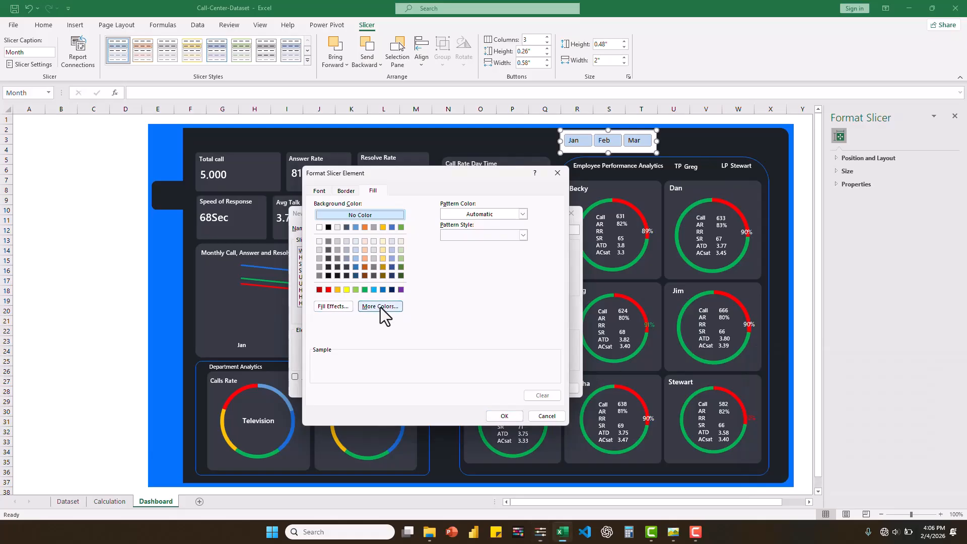
pyautogui.click(404, 232)
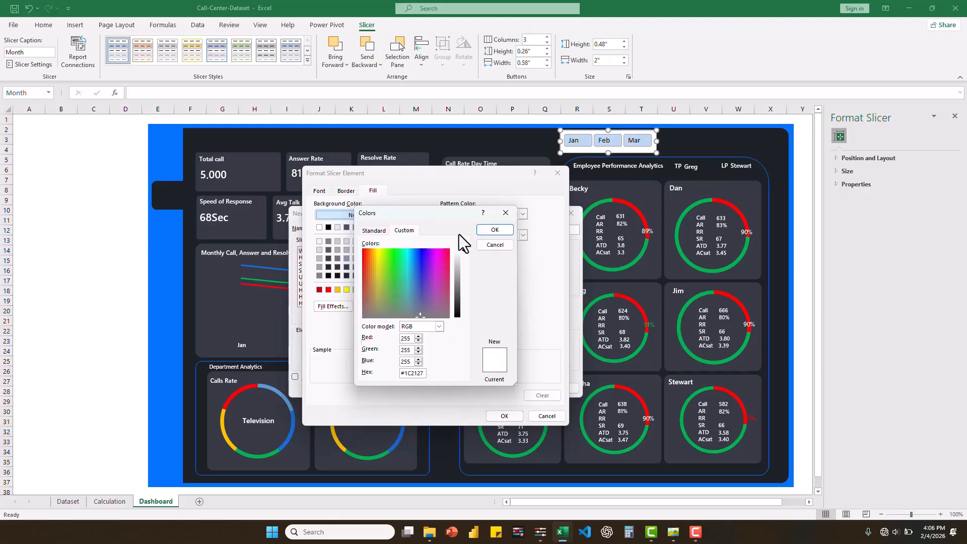
pyautogui.click(485, 231)
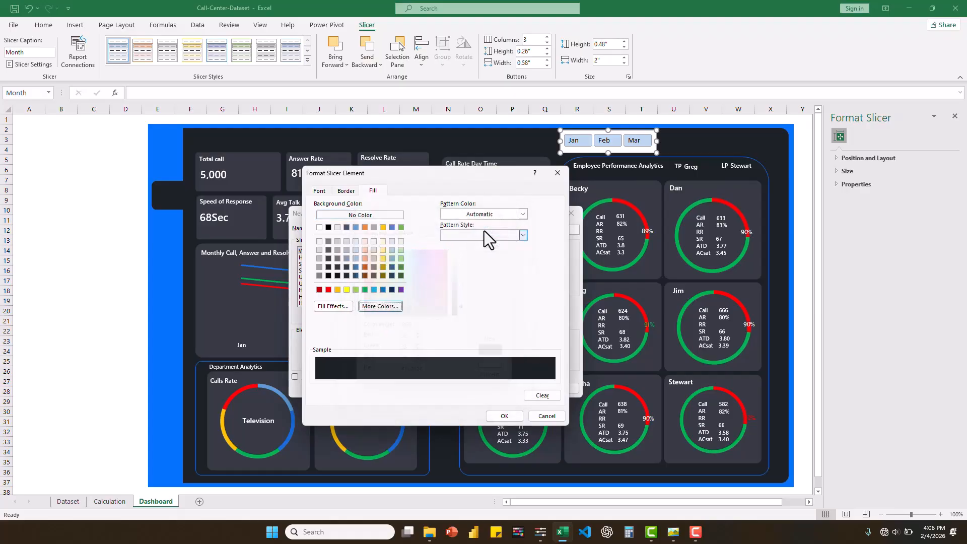
pyautogui.click(505, 416)
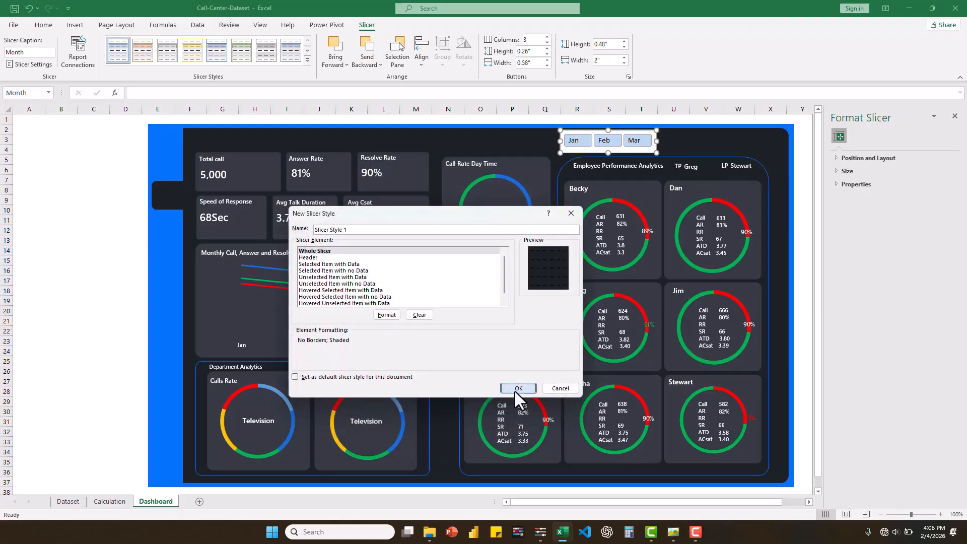
pyautogui.click(515, 390)
pyautogui.click(119, 52)
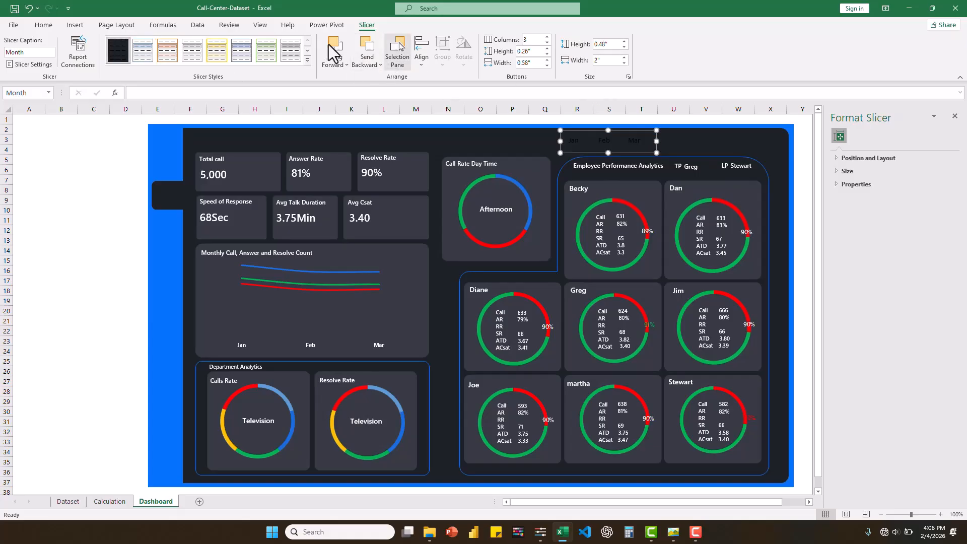
# Modify Slicer Style 1 so the Whole Slicer element uses a white font at size 8
pyautogui.rightClick(116, 53)
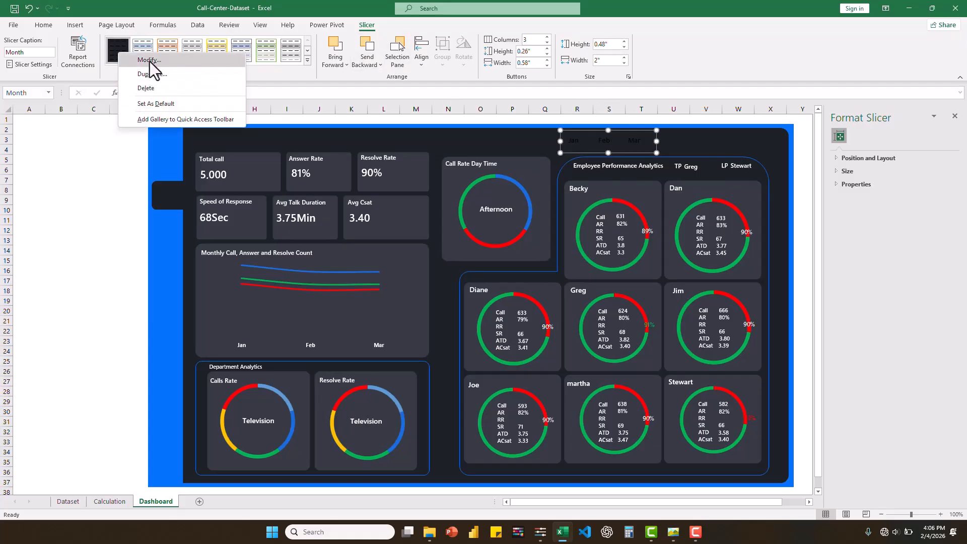
pyautogui.click(152, 74)
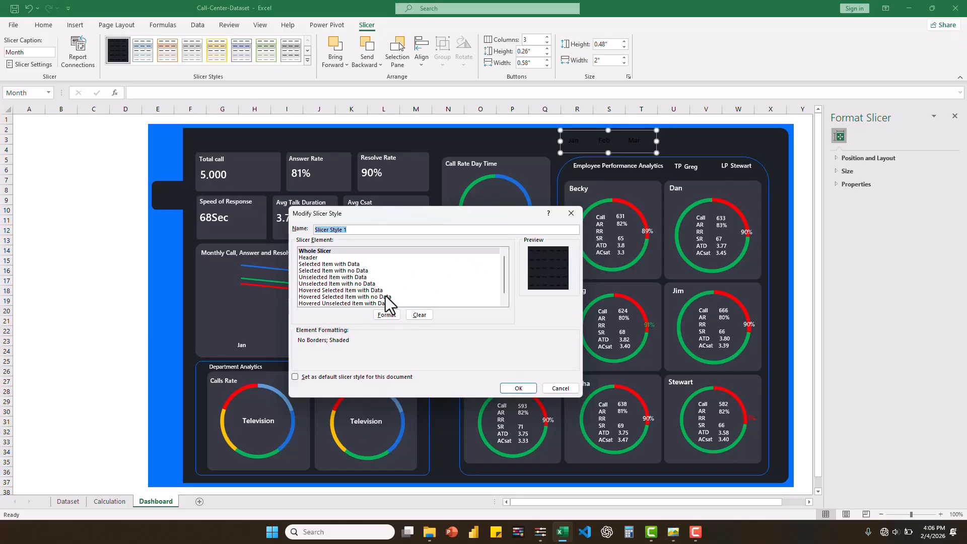
pyautogui.click(386, 314)
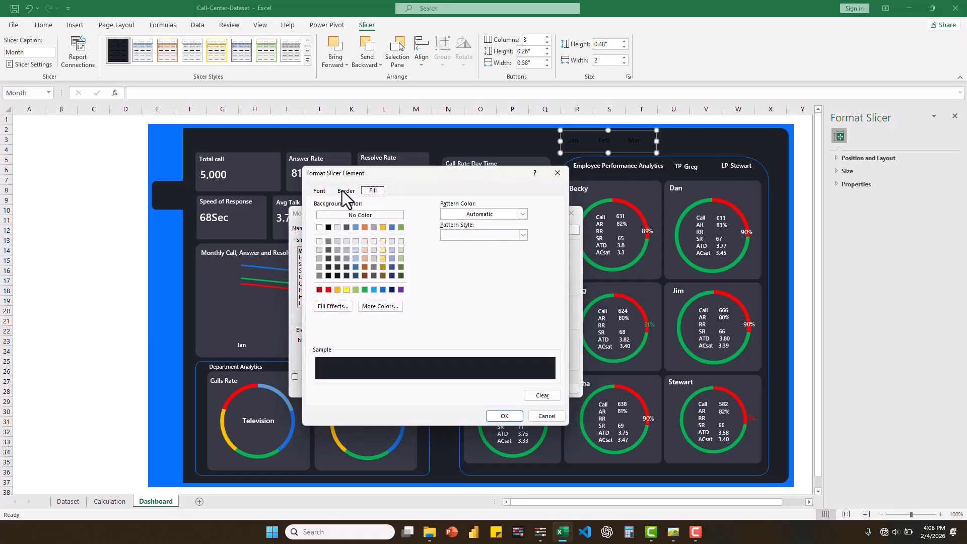
pyautogui.click(319, 191)
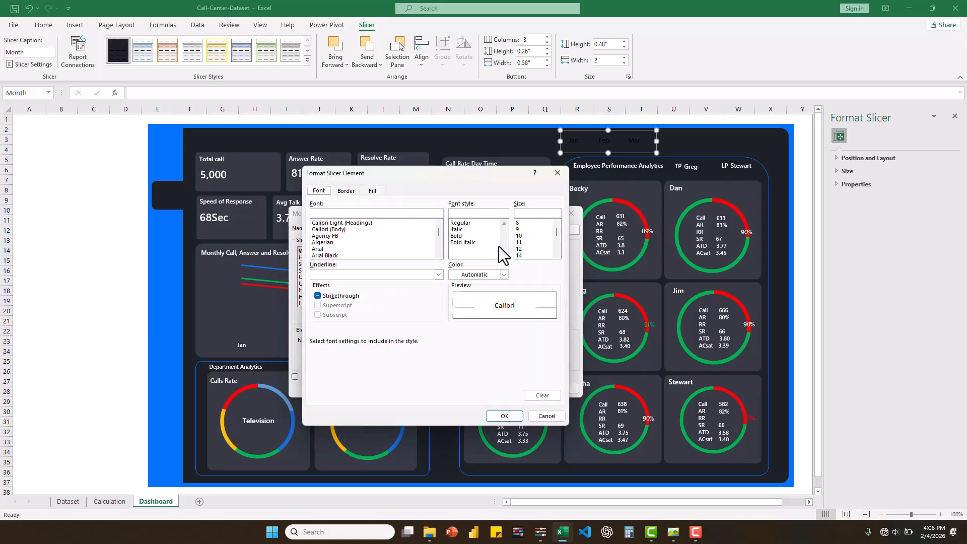
pyautogui.click(503, 275)
pyautogui.click(453, 318)
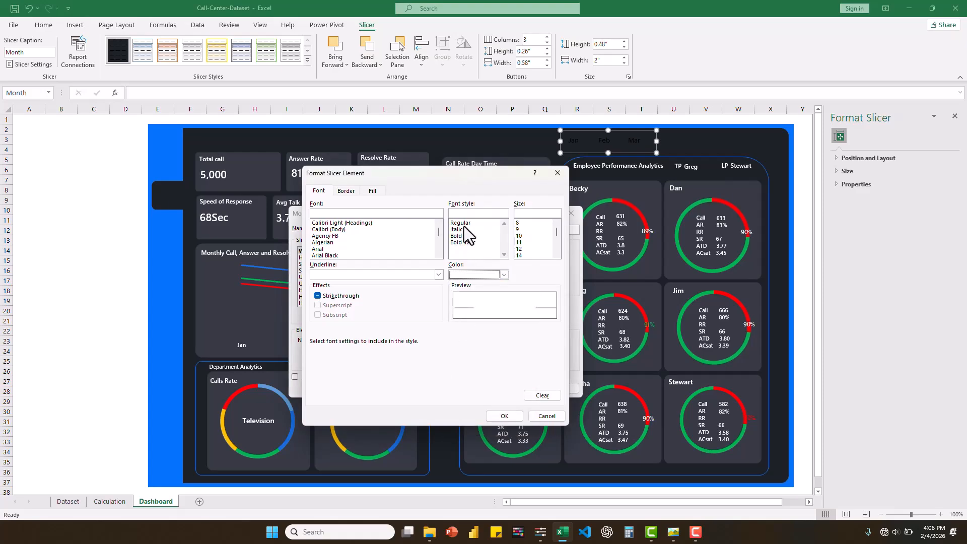
pyautogui.click(517, 223)
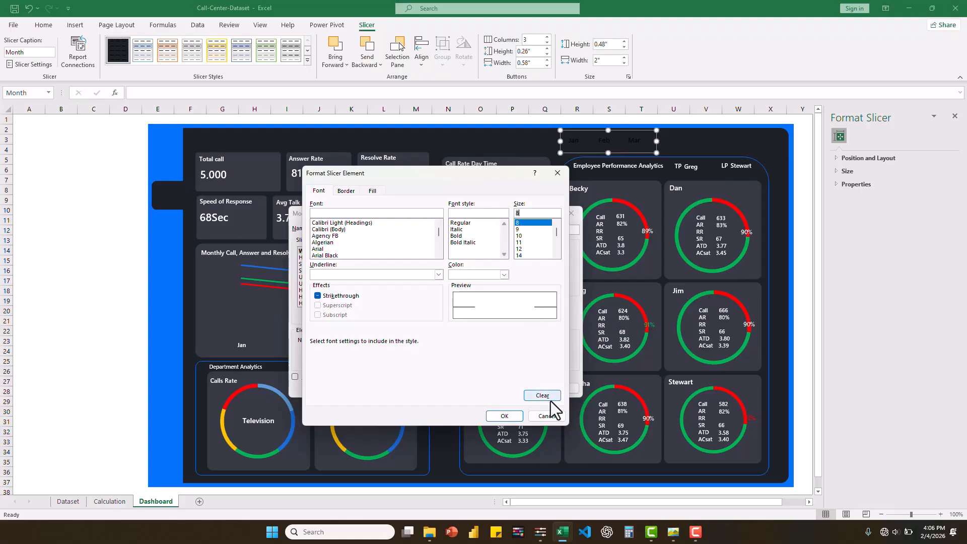
pyautogui.click(504, 416)
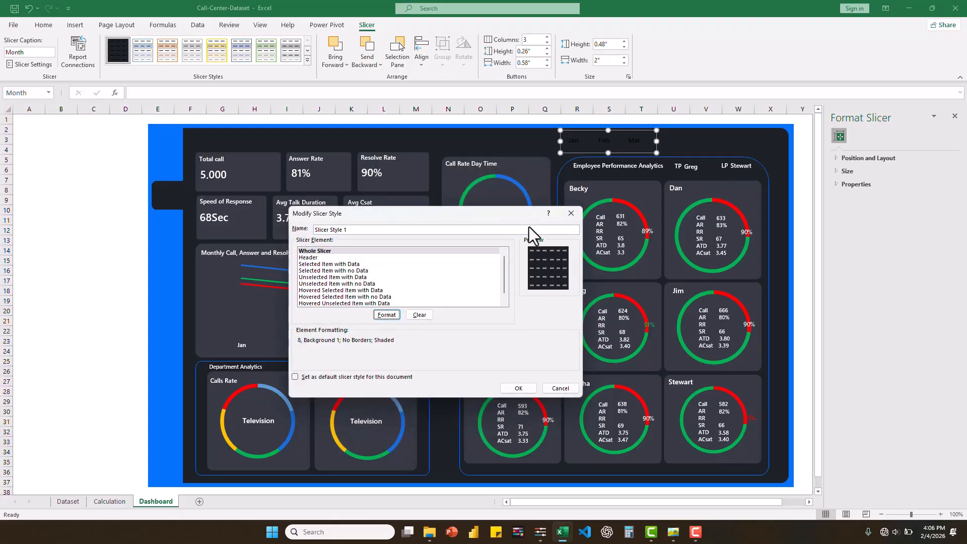
pyautogui.click(518, 388)
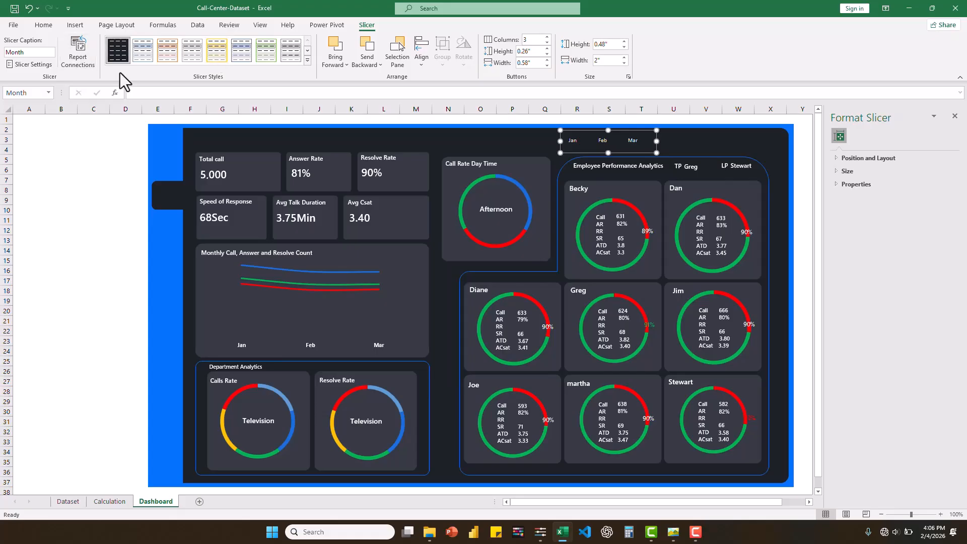
# Reopen Slicer Style 1 for modification and give the Selected Item with Data element a custom fill colour
pyautogui.rightClick(118, 50)
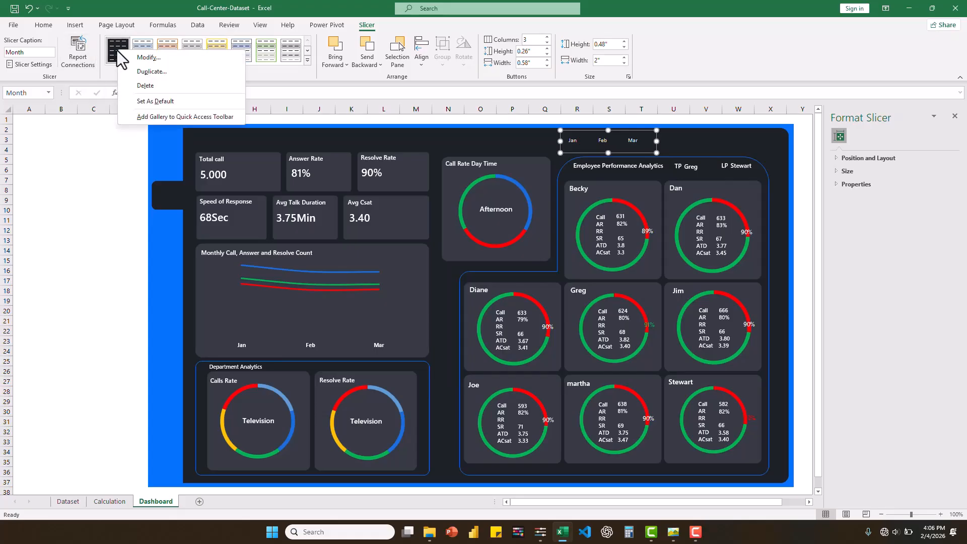
pyautogui.click(160, 59)
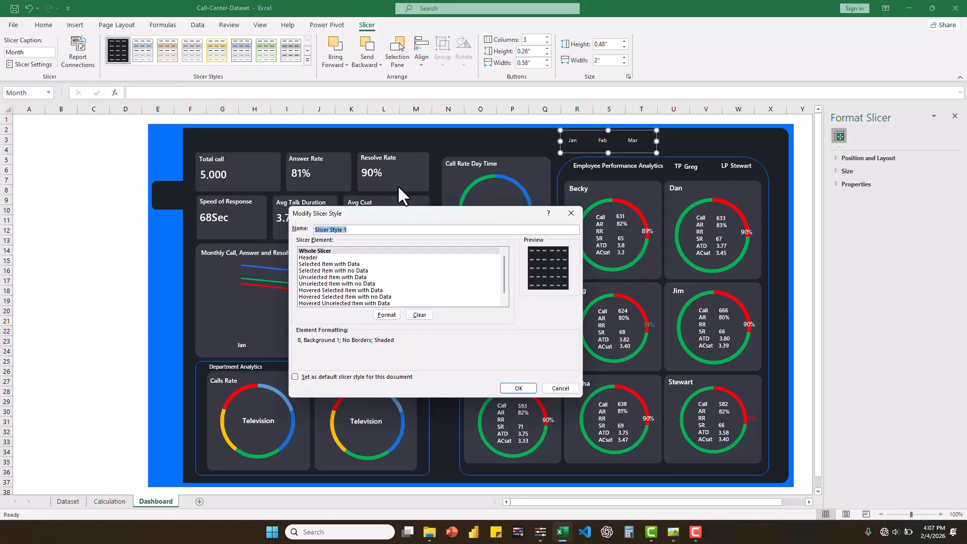
pyautogui.click(316, 269)
pyautogui.click(322, 264)
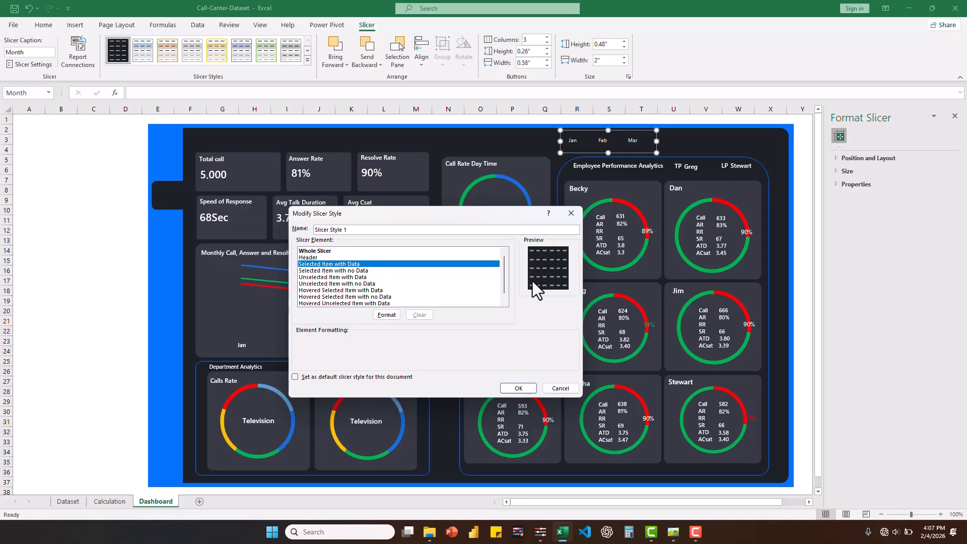
pyautogui.click(387, 314)
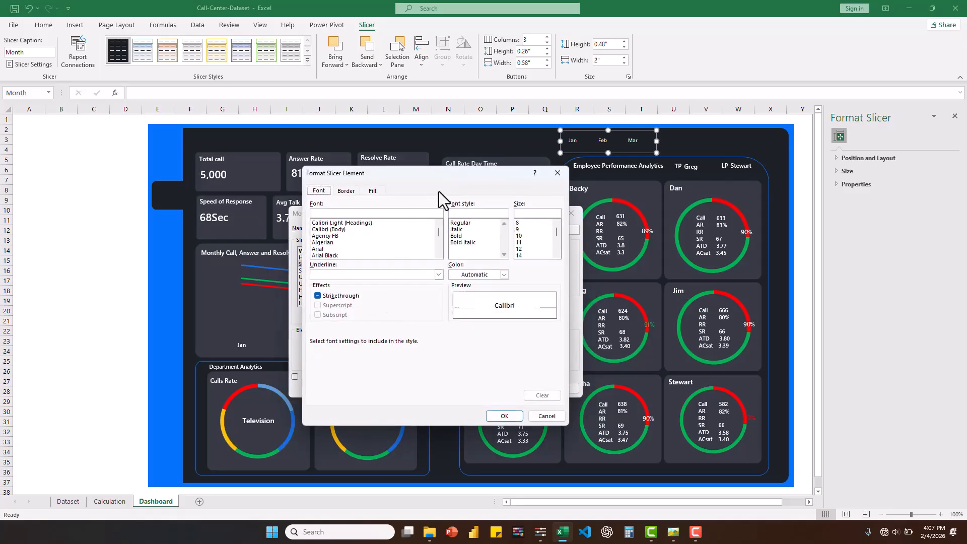
pyautogui.click(372, 191)
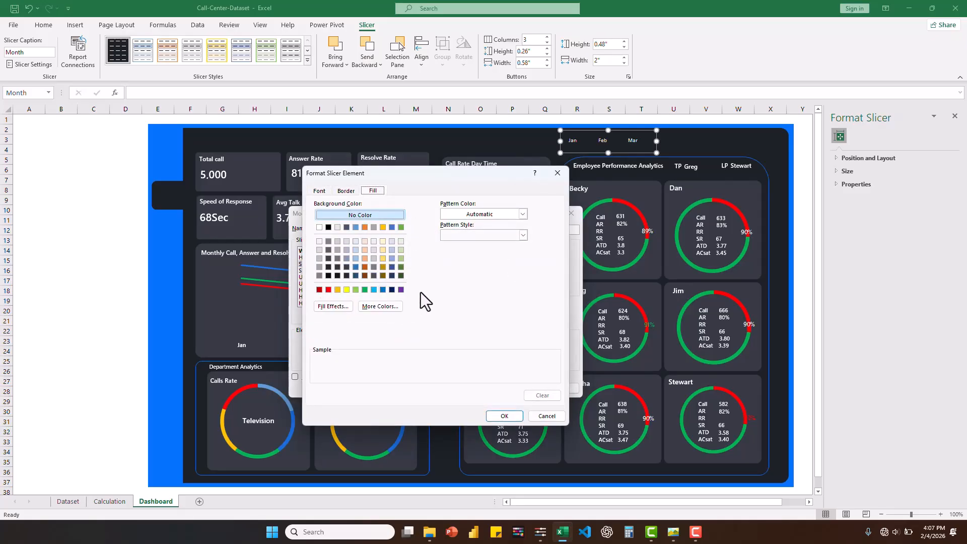
pyautogui.click(381, 308)
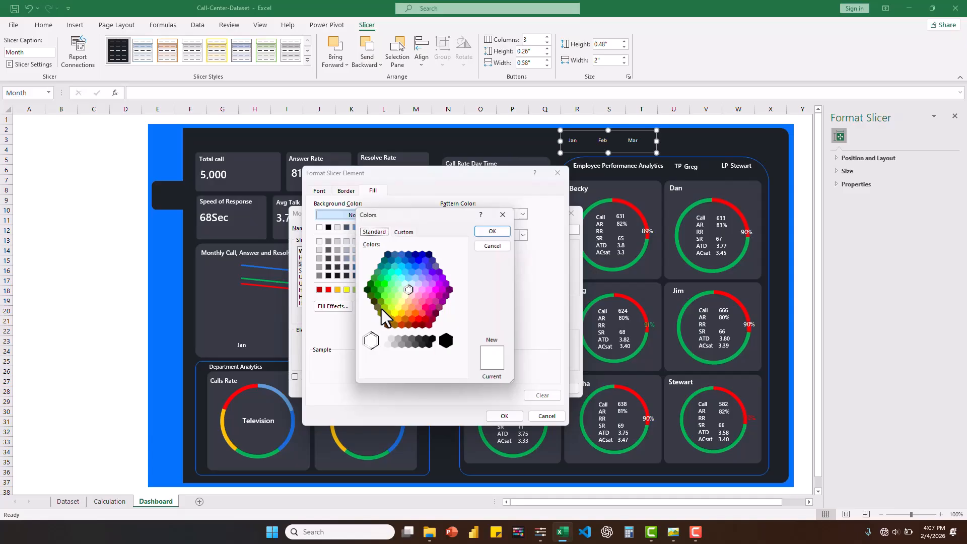
pyautogui.click(405, 231)
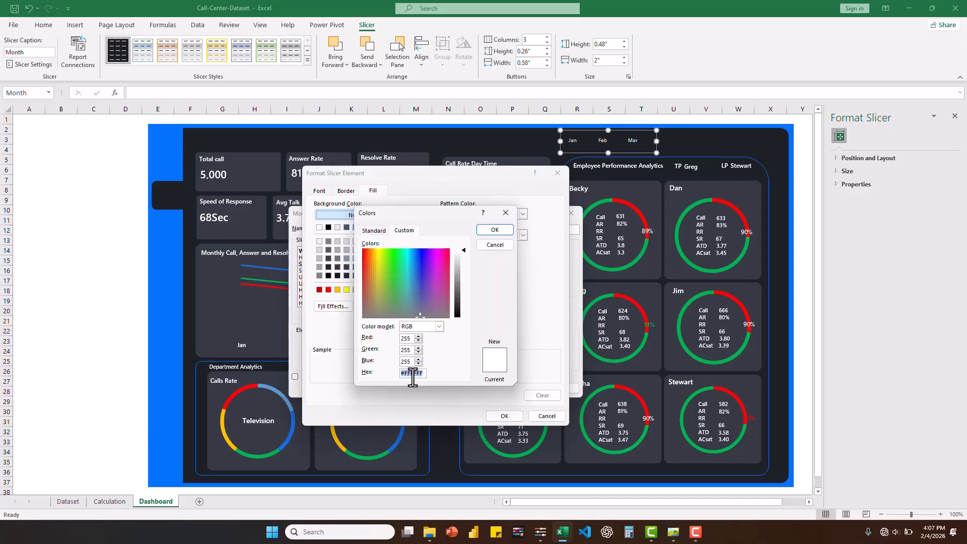
pyautogui.click(492, 232)
# Give the Selected Item with Data element a white font at size 10 and save the slicer style
pyautogui.click(319, 191)
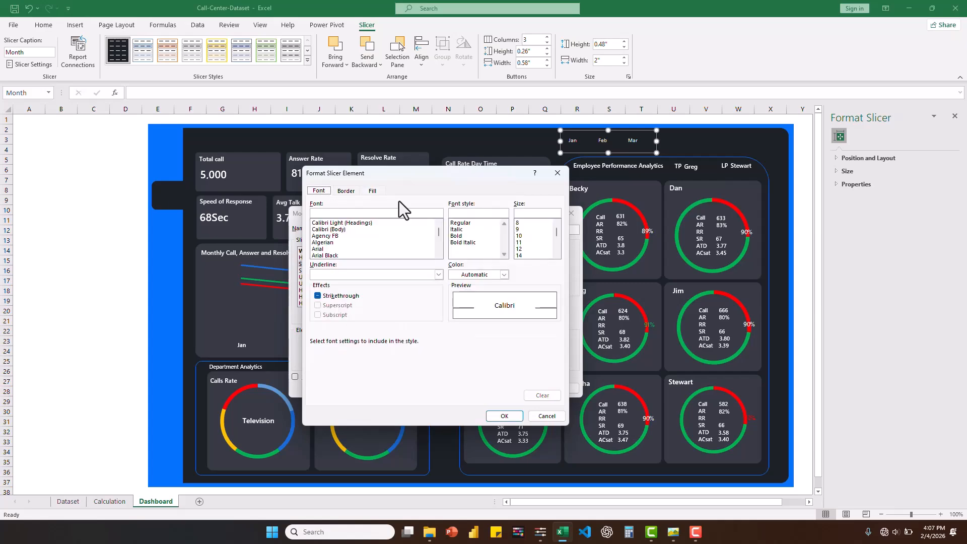
pyautogui.click(519, 235)
pyautogui.click(503, 275)
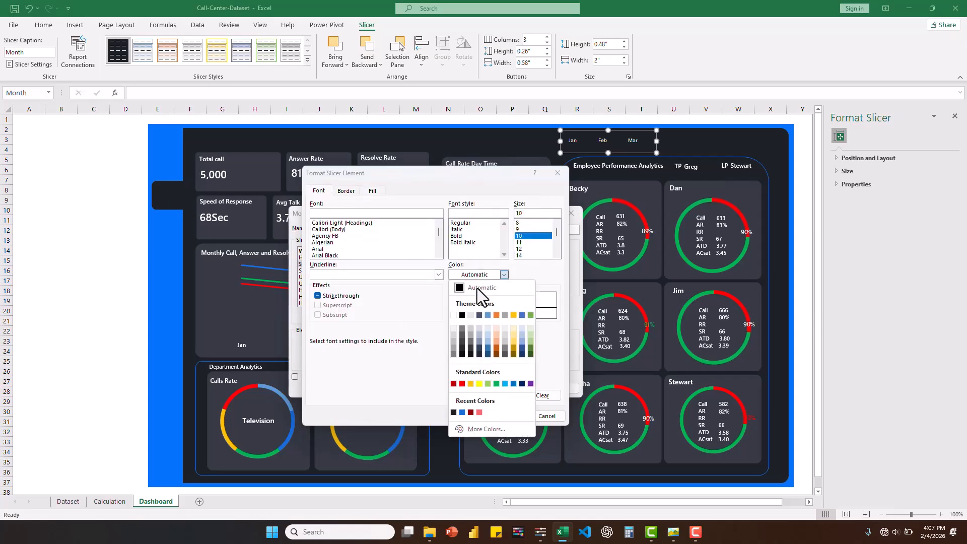
pyautogui.click(454, 316)
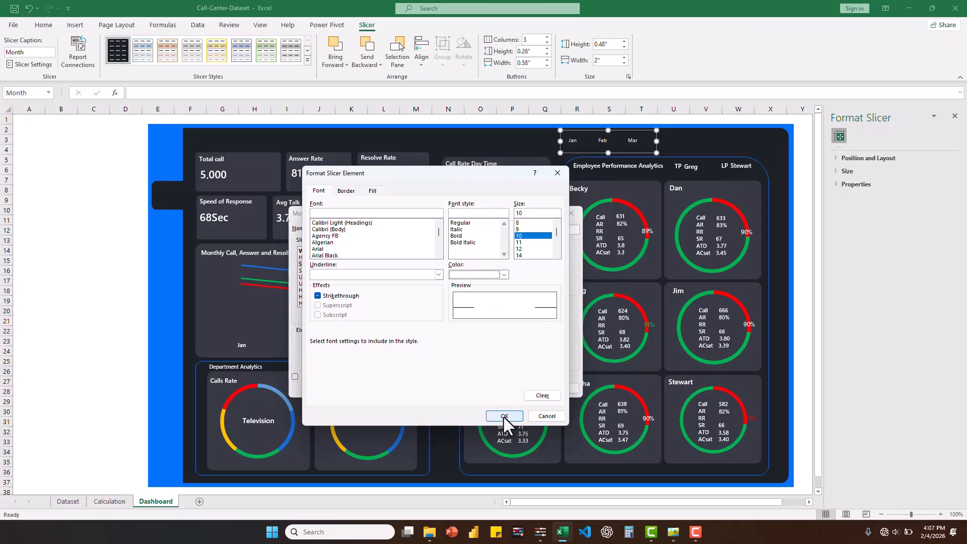
pyautogui.click(504, 415)
pyautogui.click(516, 388)
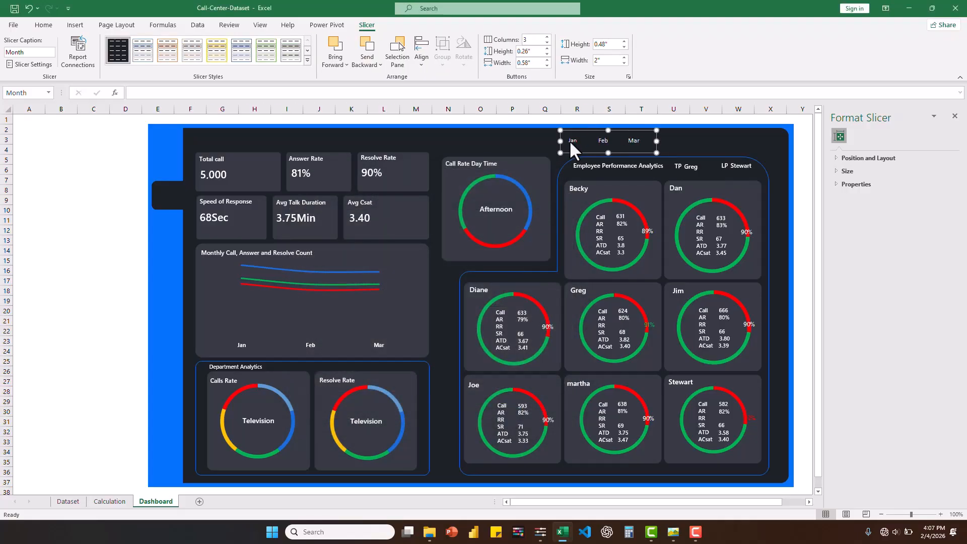
# Filter the dashboard to Jan and rename the Resolve rate field of the Calculation sheet's employee pivot table to RR
pyautogui.click(569, 140)
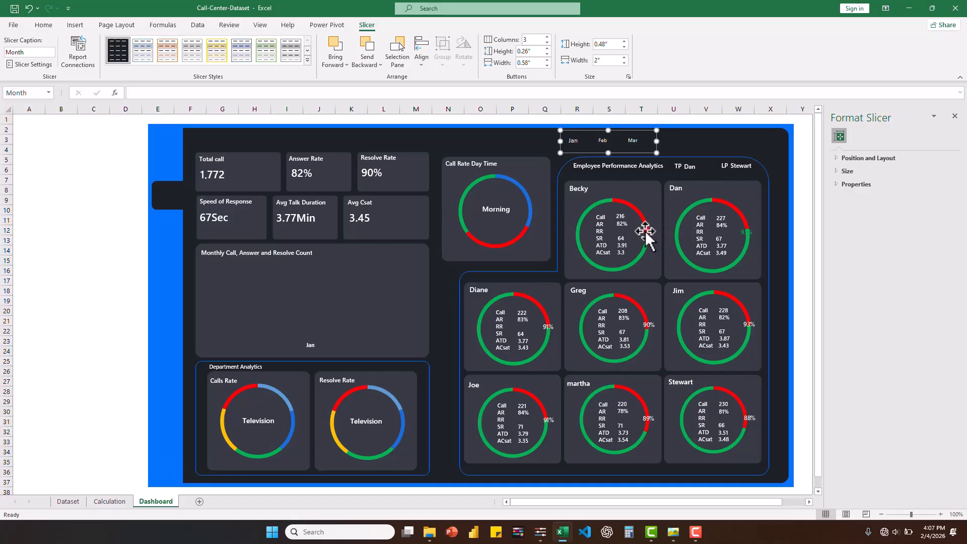
pyautogui.click(108, 501)
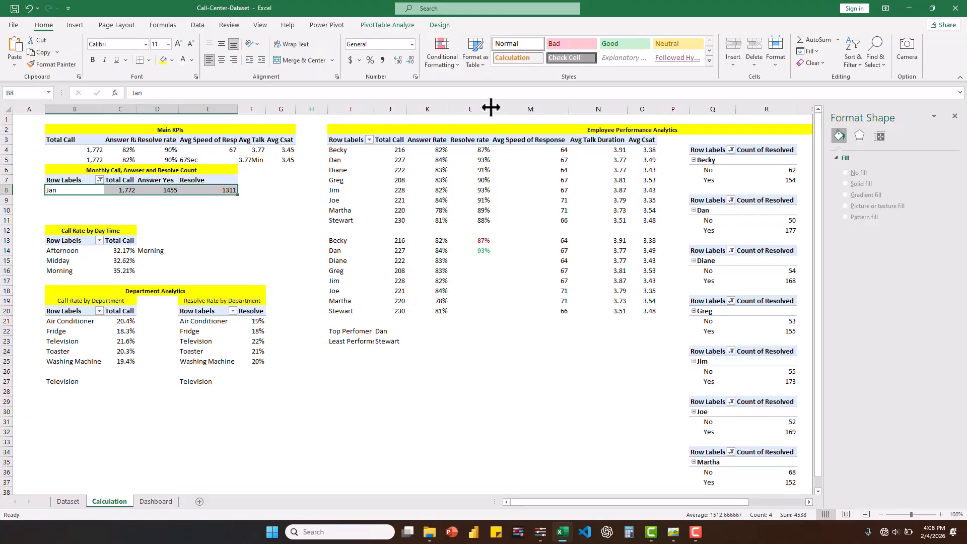
pyautogui.doubleClick(464, 141)
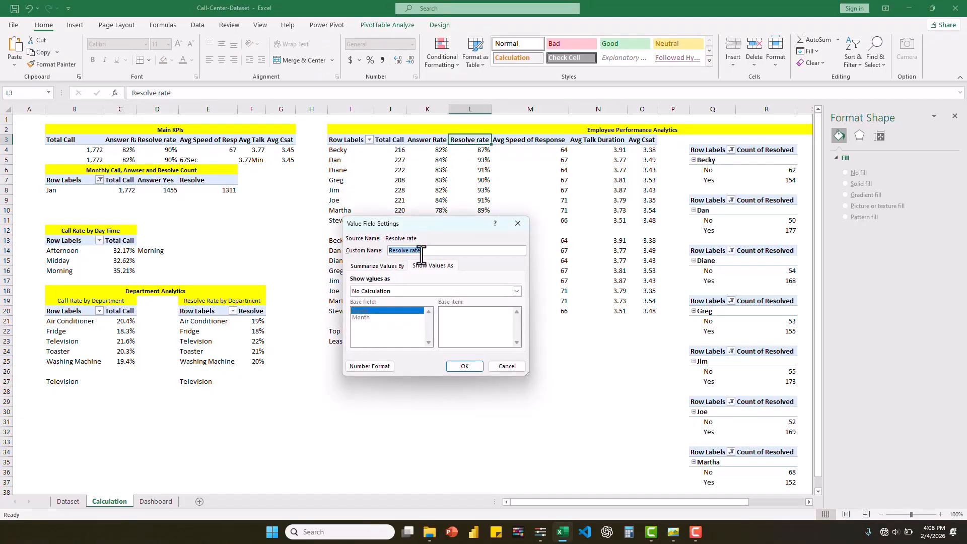
pyautogui.write('RR')
pyautogui.click(462, 366)
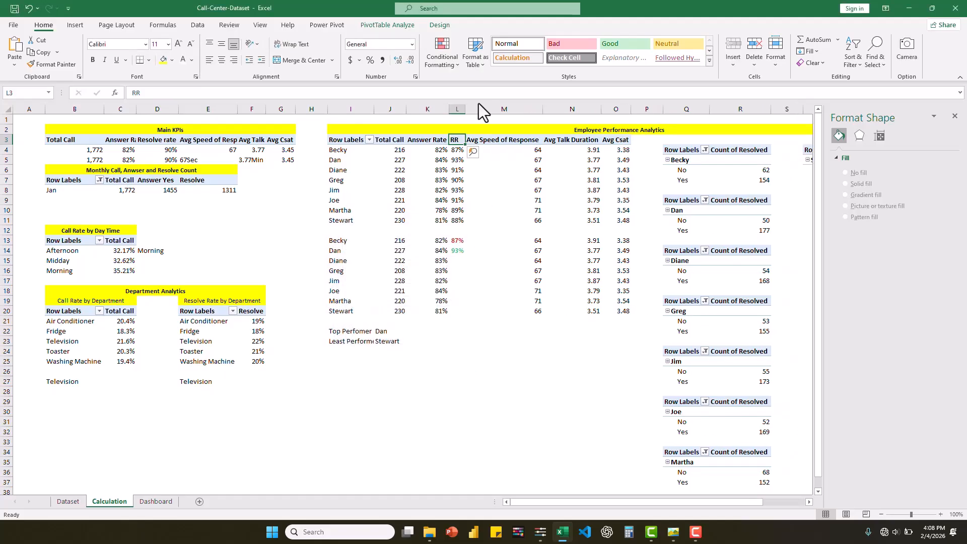
# Return to the Dashboard sheet and modify Slicer Style 1, setting the Unselected Item with Data font size to 8
pyautogui.click(157, 501)
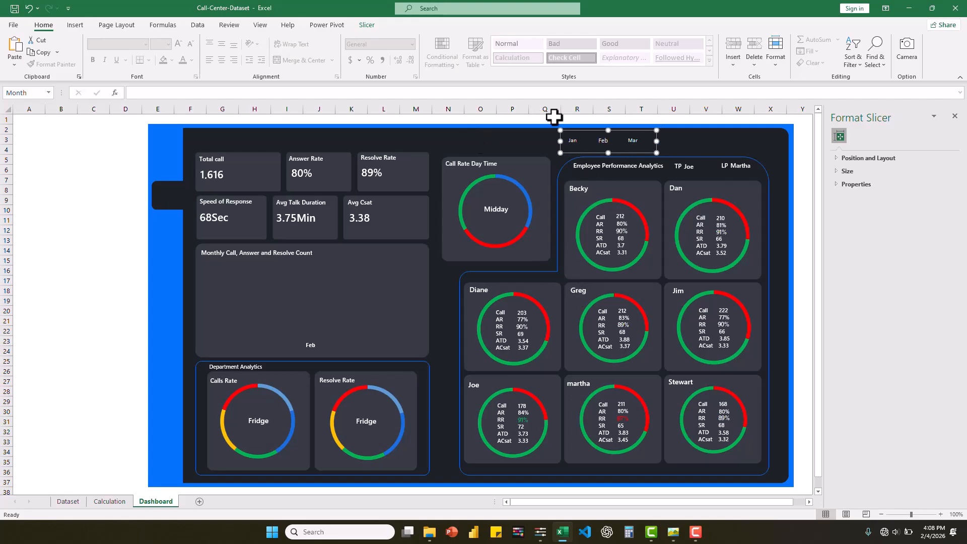
pyautogui.click(365, 25)
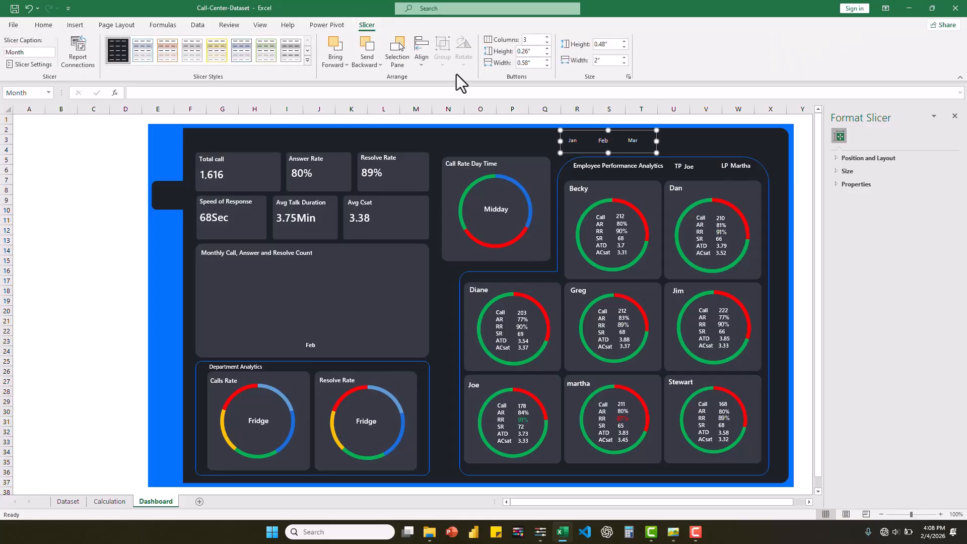
pyautogui.rightClick(119, 51)
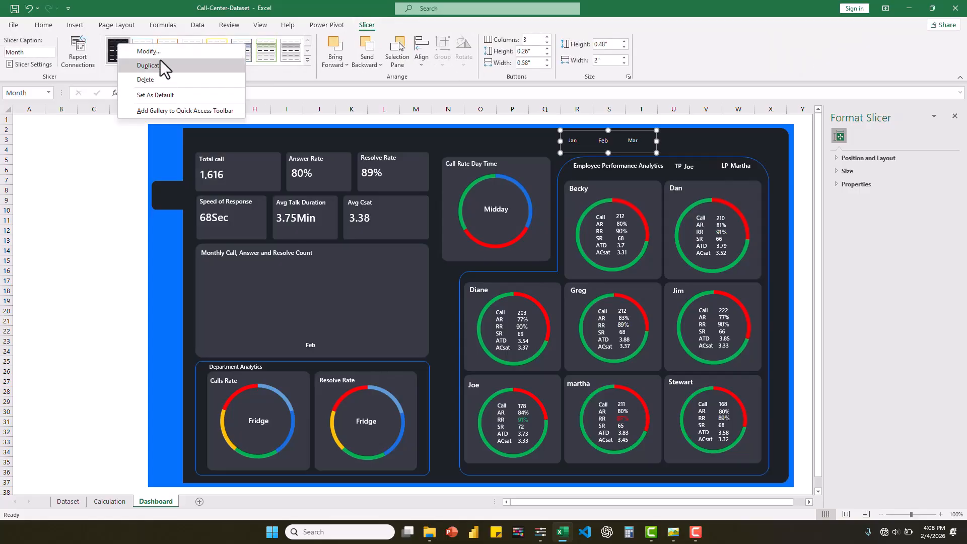
pyautogui.click(150, 52)
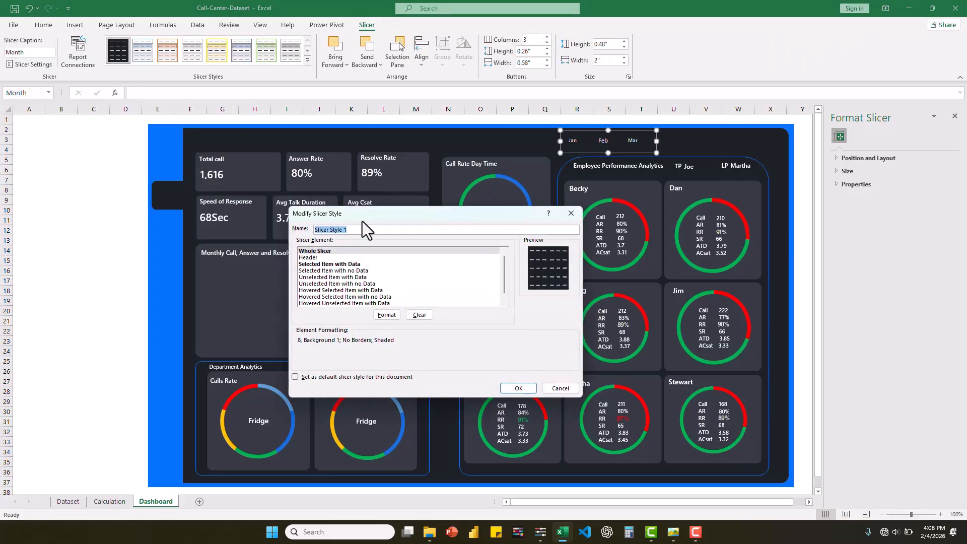
pyautogui.click(326, 277)
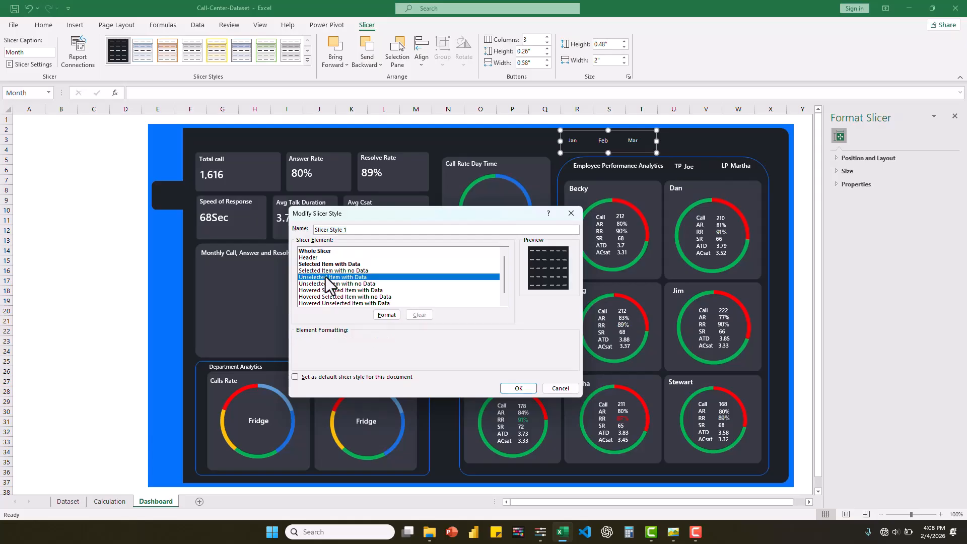
pyautogui.click(387, 315)
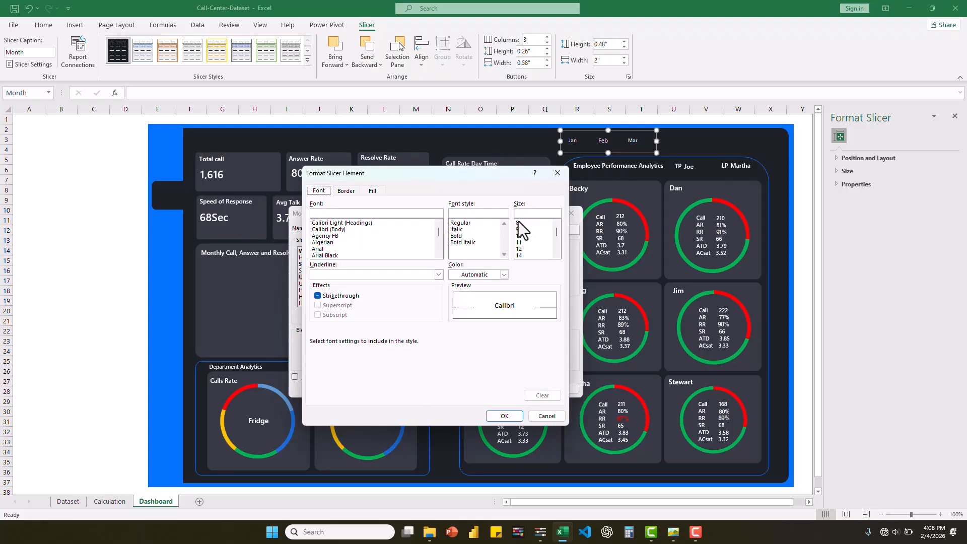
pyautogui.click(518, 222)
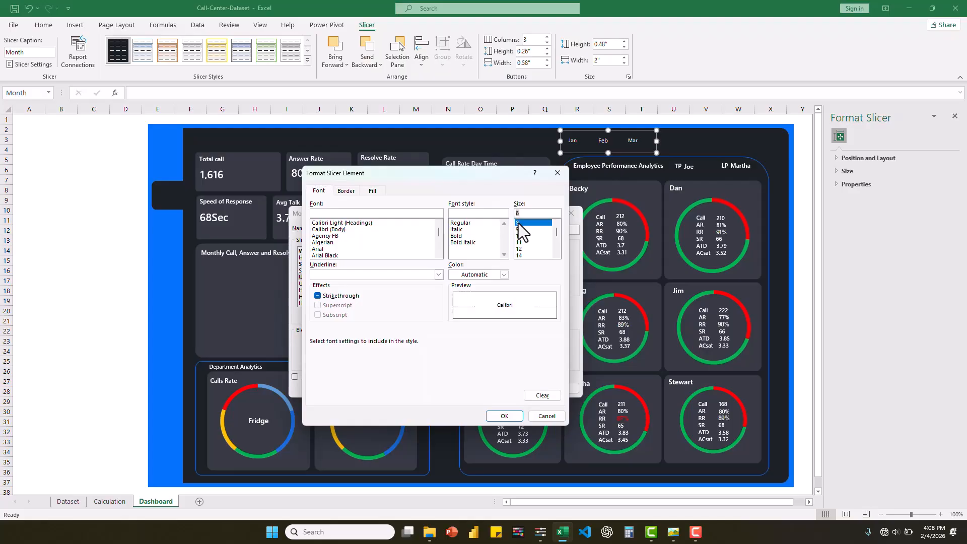
# Fill the Unselected Item with Data element with the copied dark background colour as a custom hex value
pyautogui.click(372, 192)
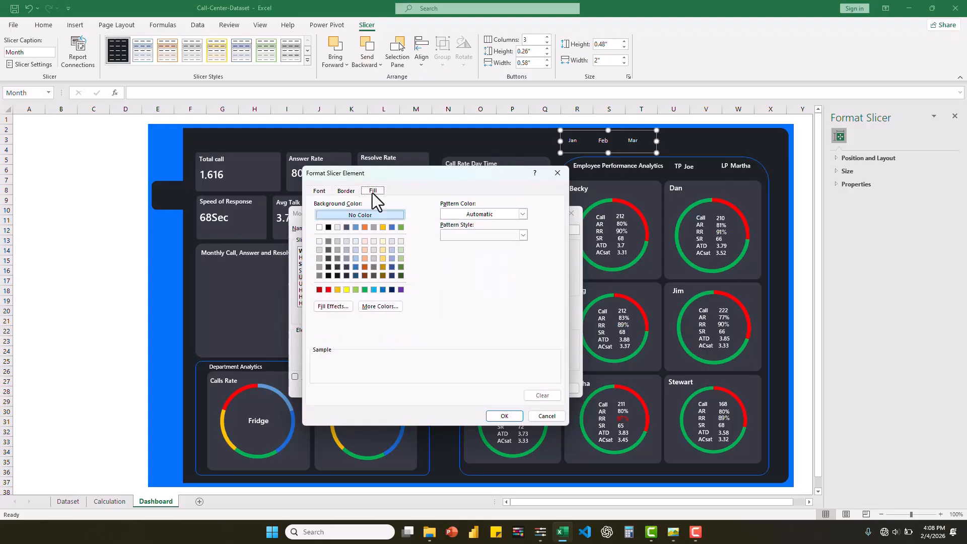
pyautogui.click(376, 310)
pyautogui.click(405, 230)
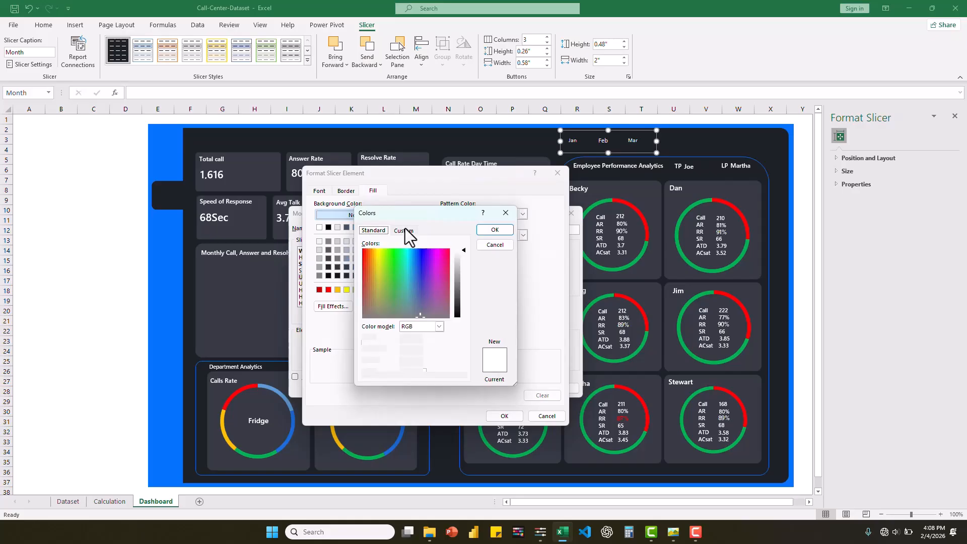
pyautogui.click(413, 373)
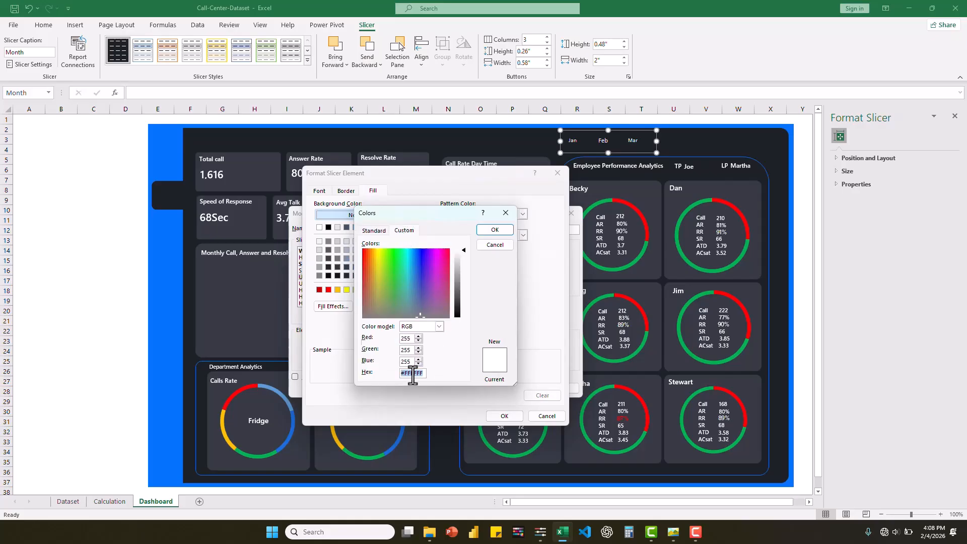
pyautogui.hotkey('ctrl', 'v')
pyautogui.click(496, 230)
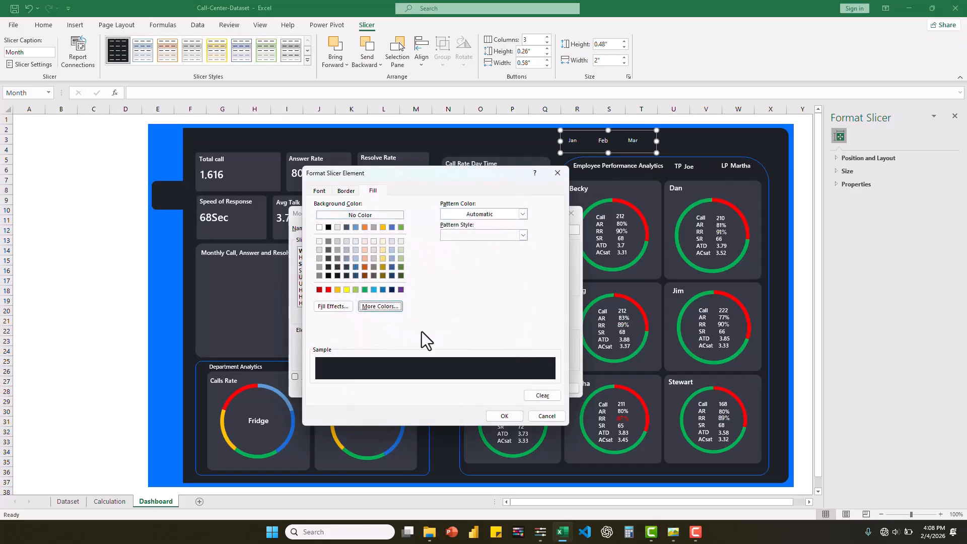
# Give the Unselected Item with Data element no border and a white font at size 8
pyautogui.click(345, 190)
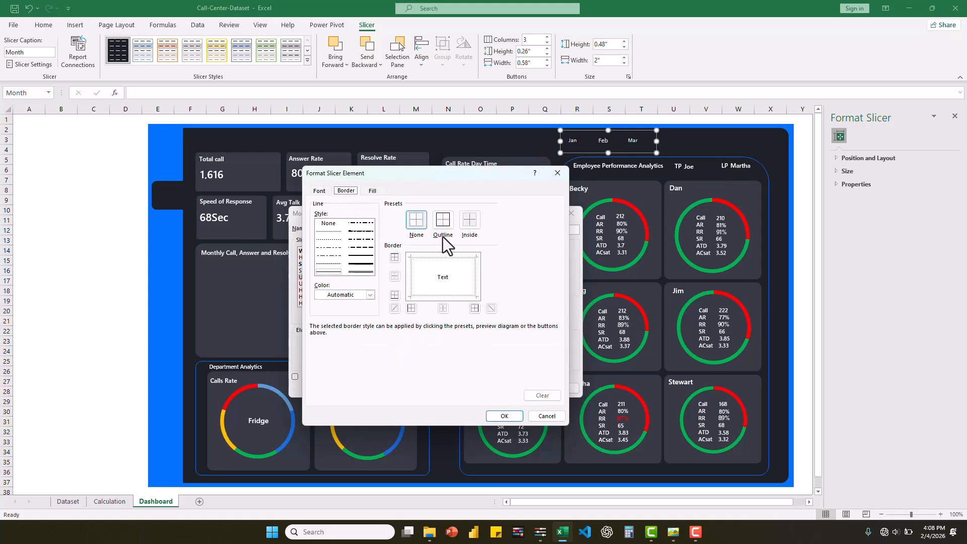
pyautogui.click(422, 225)
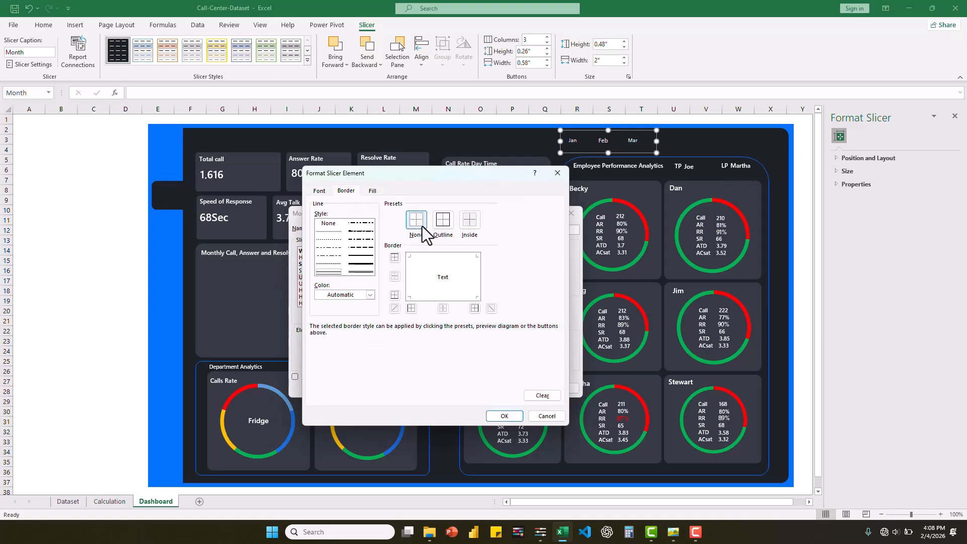
pyautogui.click(318, 190)
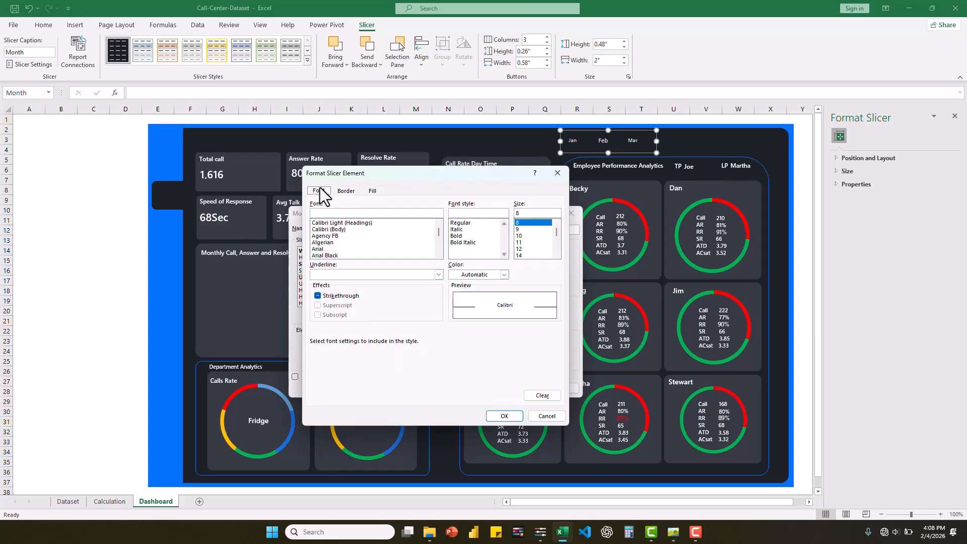
pyautogui.click(518, 223)
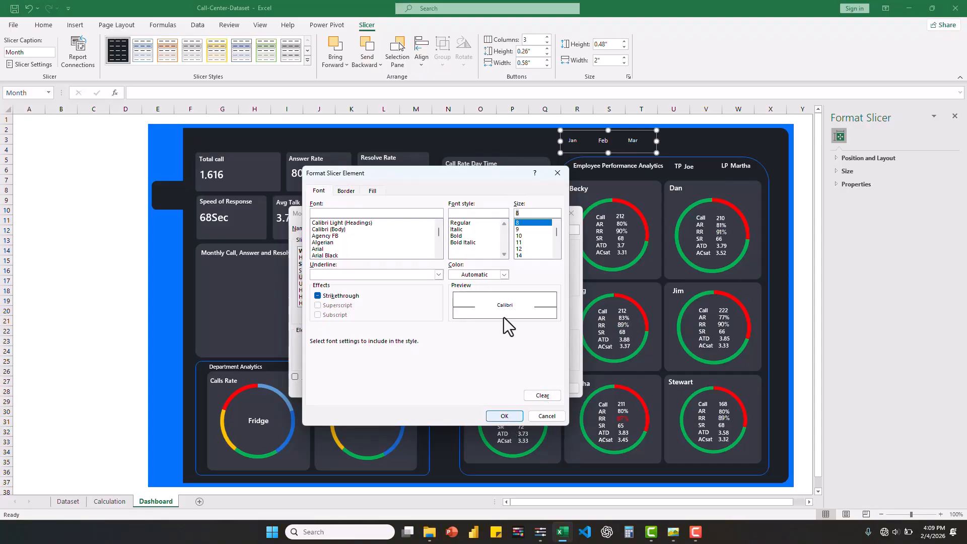
pyautogui.click(504, 275)
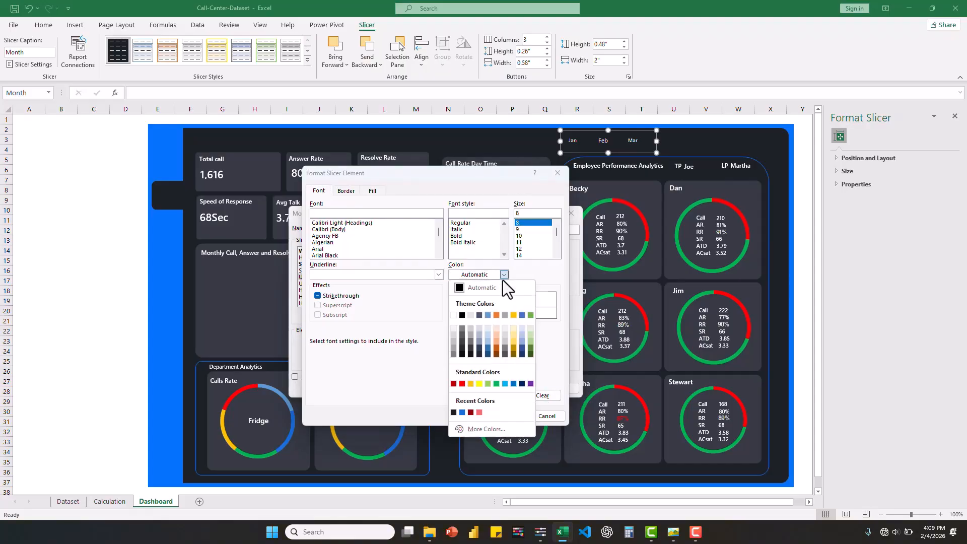
pyautogui.click(453, 316)
pyautogui.click(506, 414)
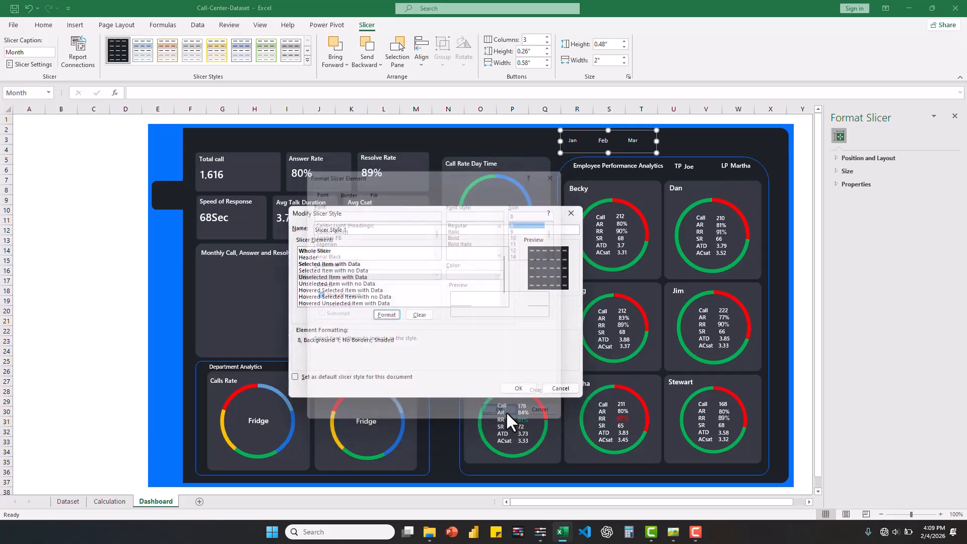
# Set the Selected Item with Data element to no border and font size 12, and save the slicer style
pyautogui.click(327, 265)
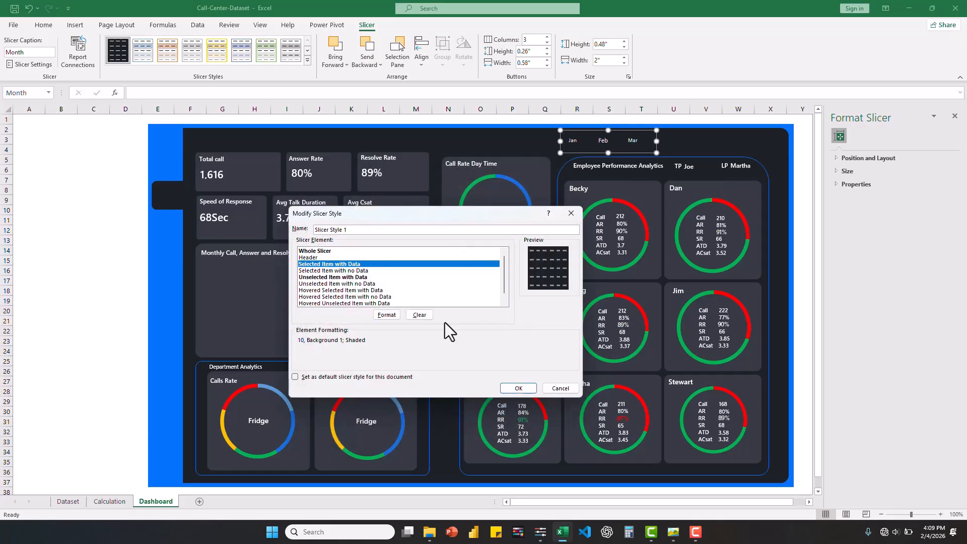
pyautogui.click(397, 317)
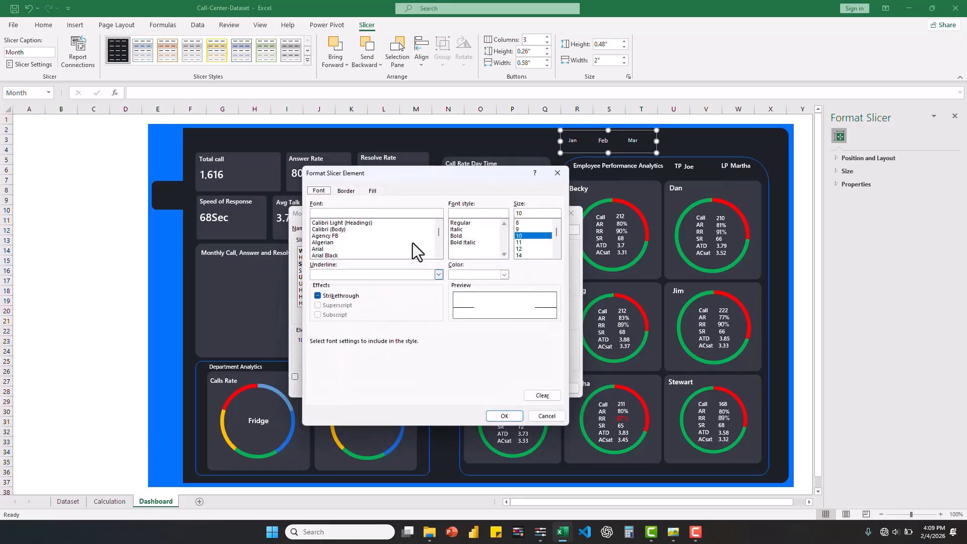
pyautogui.click(347, 194)
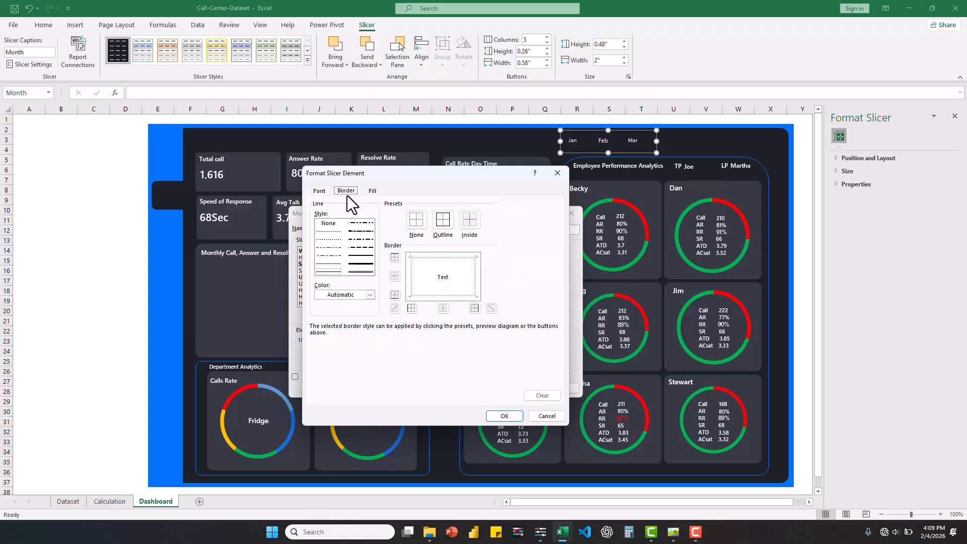
pyautogui.click(422, 222)
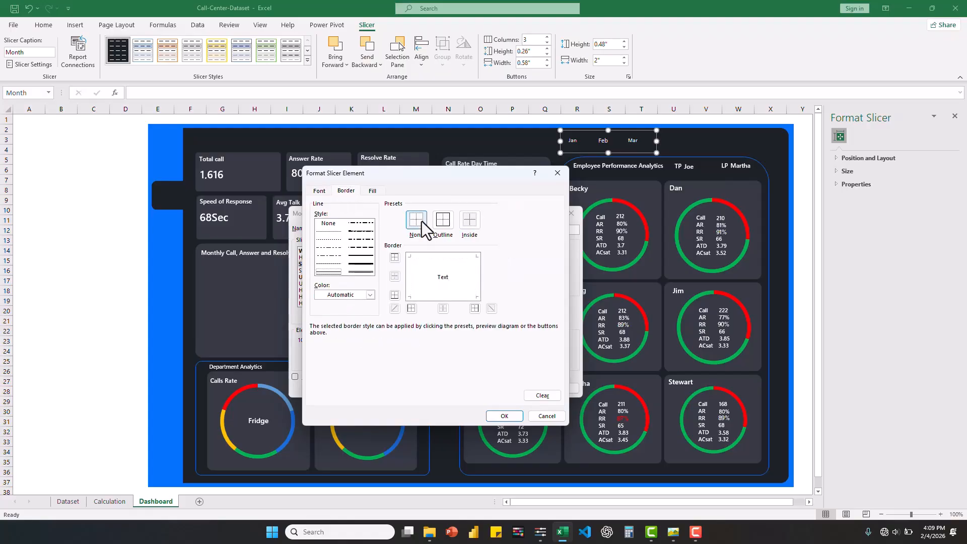
pyautogui.click(320, 189)
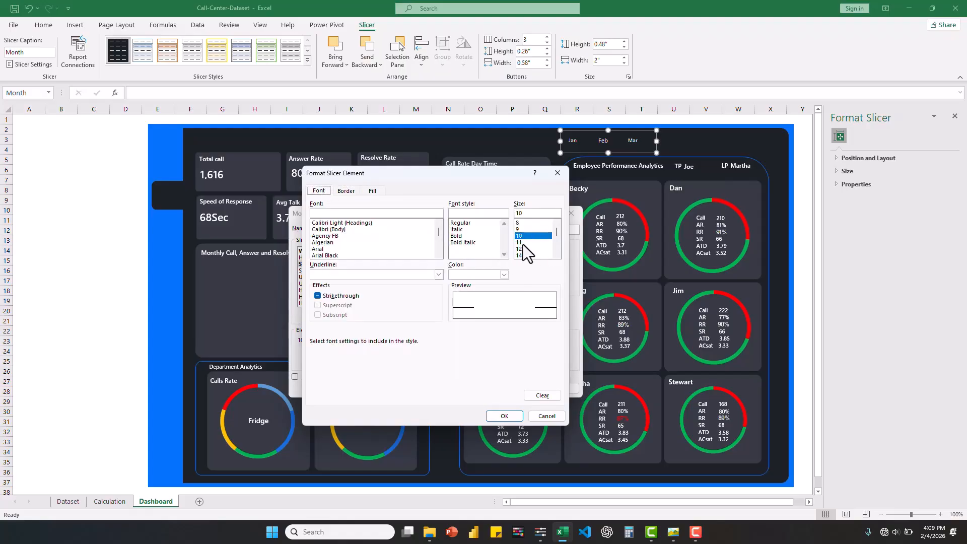
pyautogui.click(520, 248)
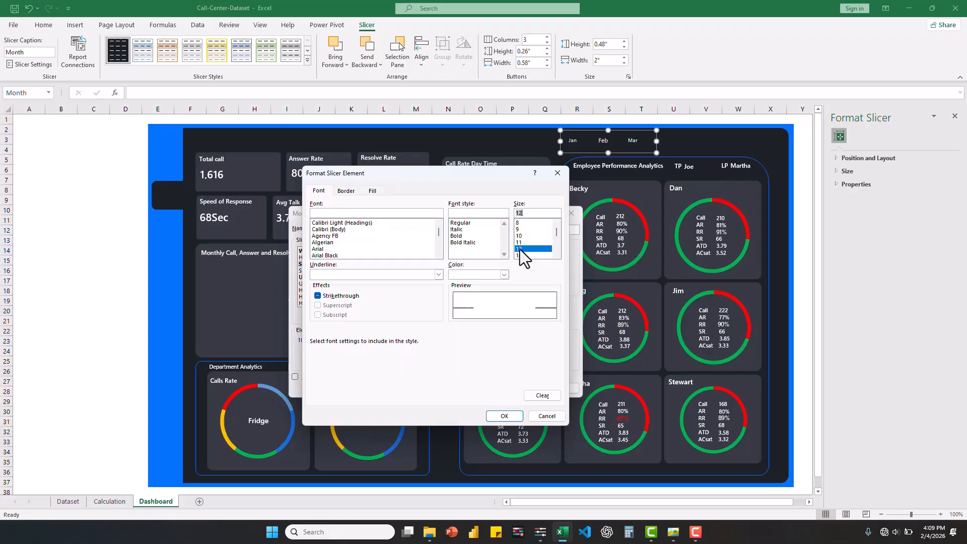
pyautogui.click(512, 415)
pyautogui.click(518, 388)
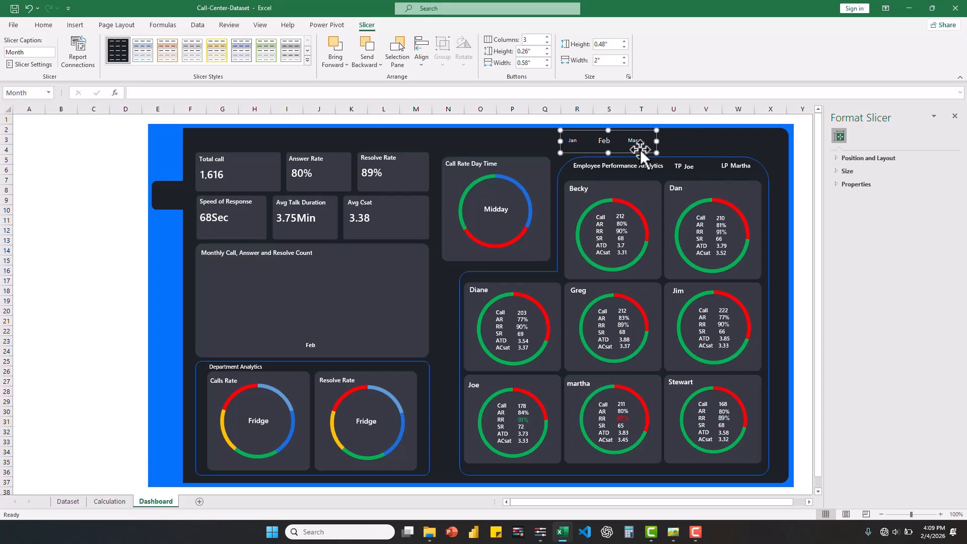
# Deselect the Month slicer and test it by filtering the dashboard to Jan, followed by Mar
pyautogui.click(700, 144)
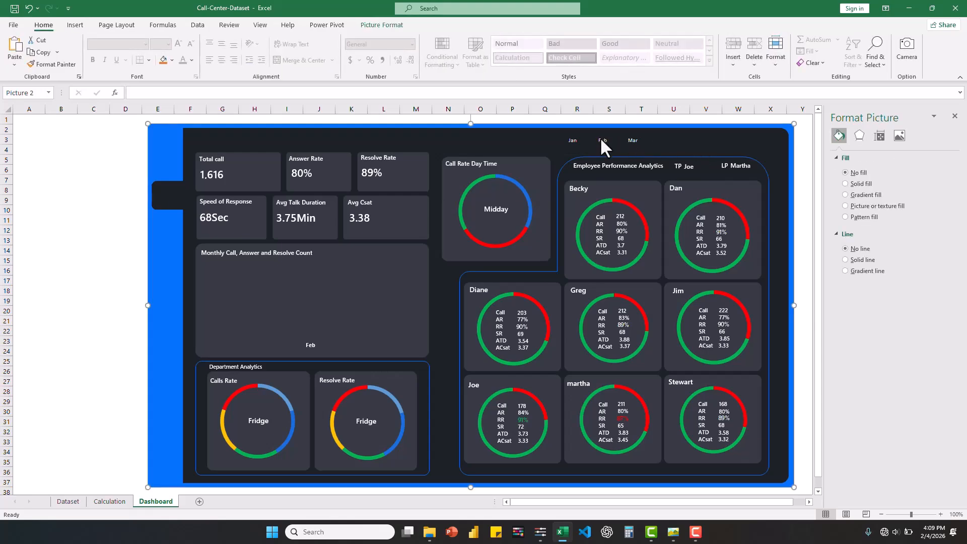
pyautogui.click(572, 139)
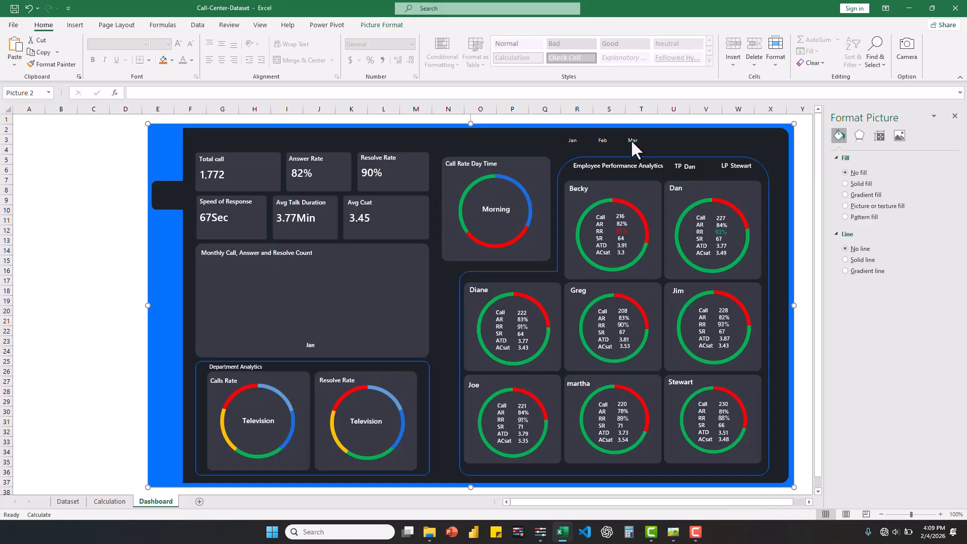
pyautogui.click(632, 140)
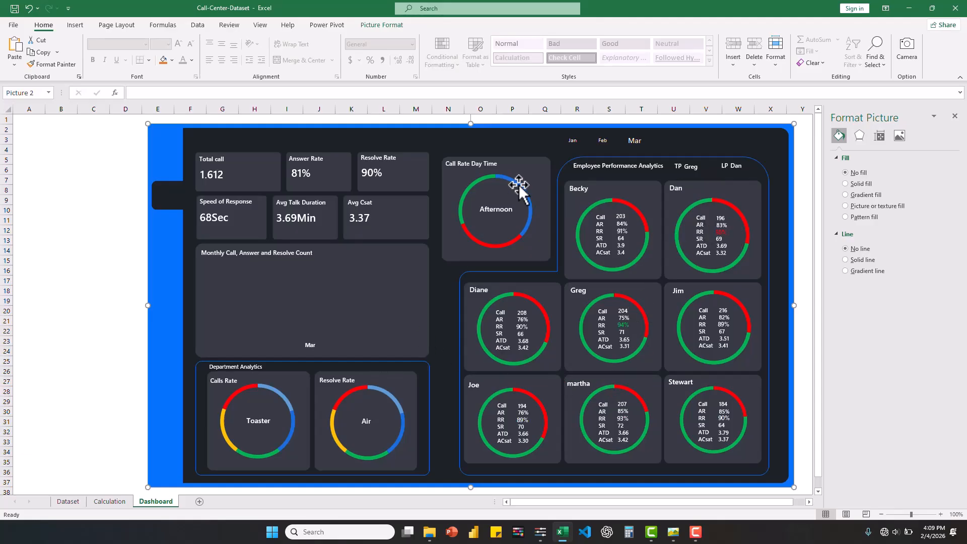
# Clear the filter from the Month slicer and deselect it
pyautogui.rightClick(605, 135)
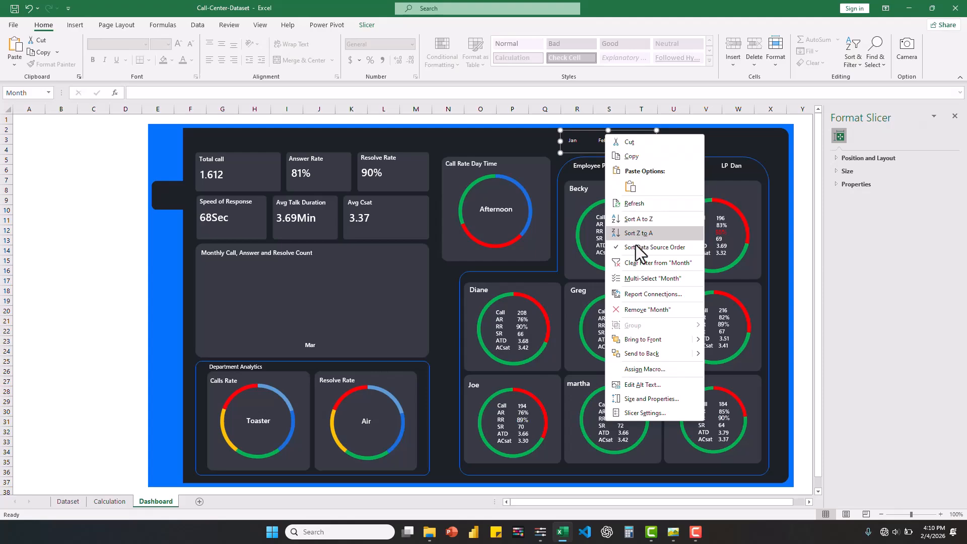
pyautogui.click(639, 263)
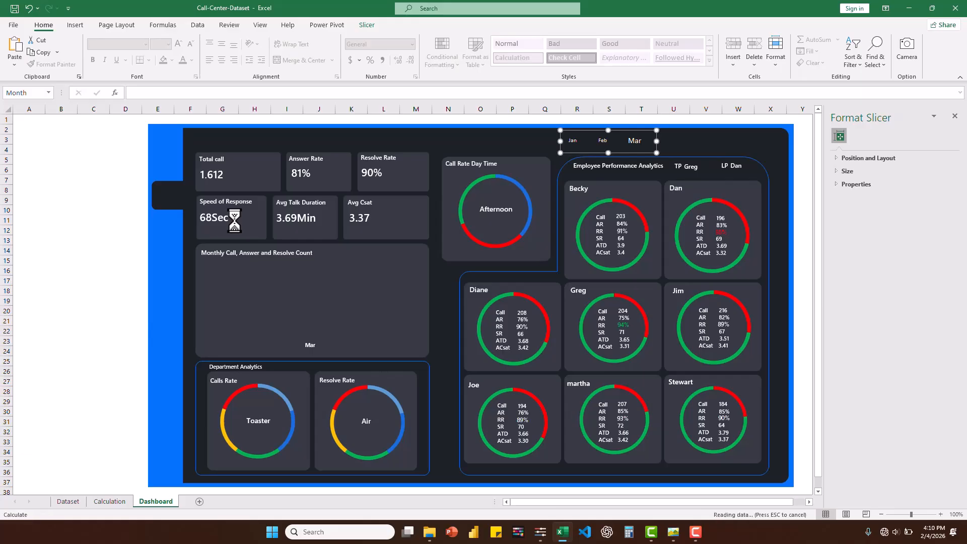
pyautogui.click(459, 132)
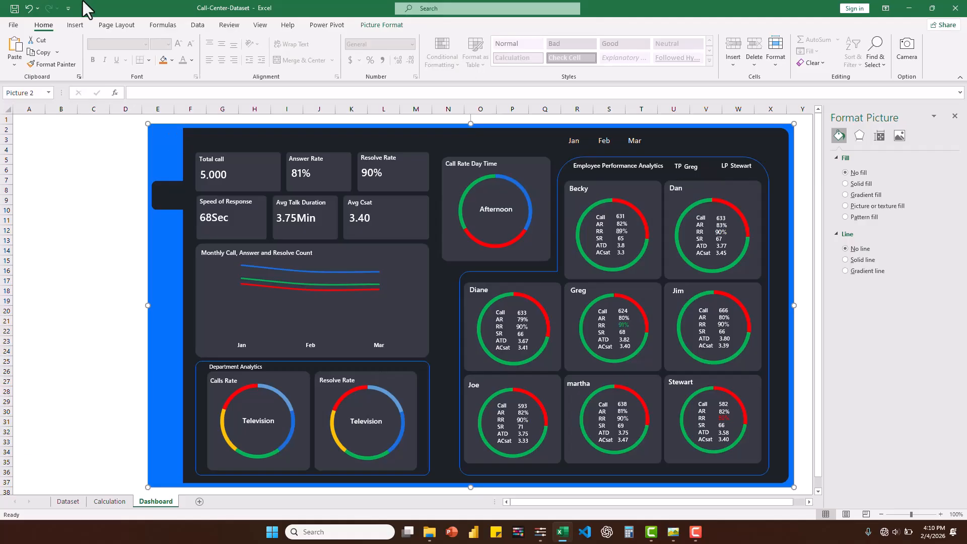
# Insert the home icon from the feather icon folder and place it on the dark tab of the blue sidebar
pyautogui.click(75, 25)
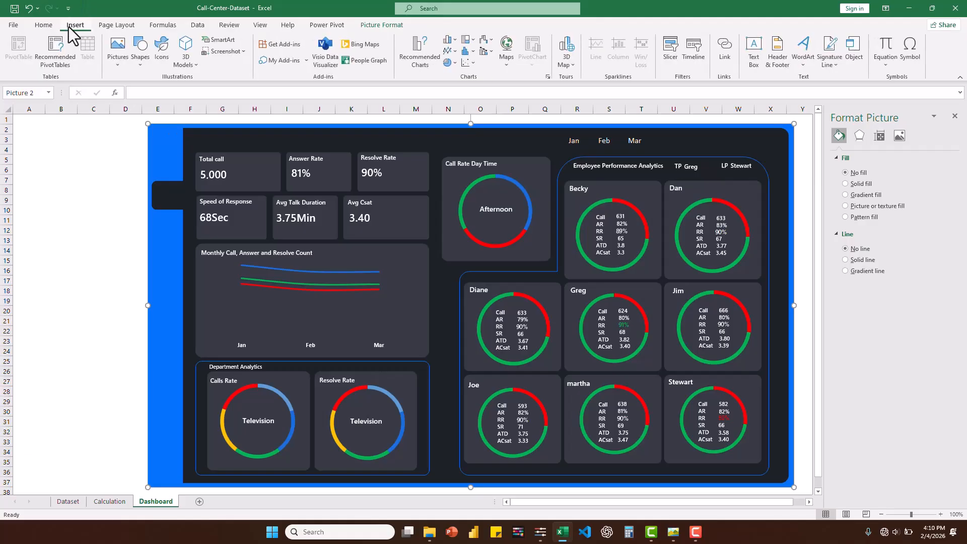
pyautogui.click(116, 65)
pyautogui.click(151, 94)
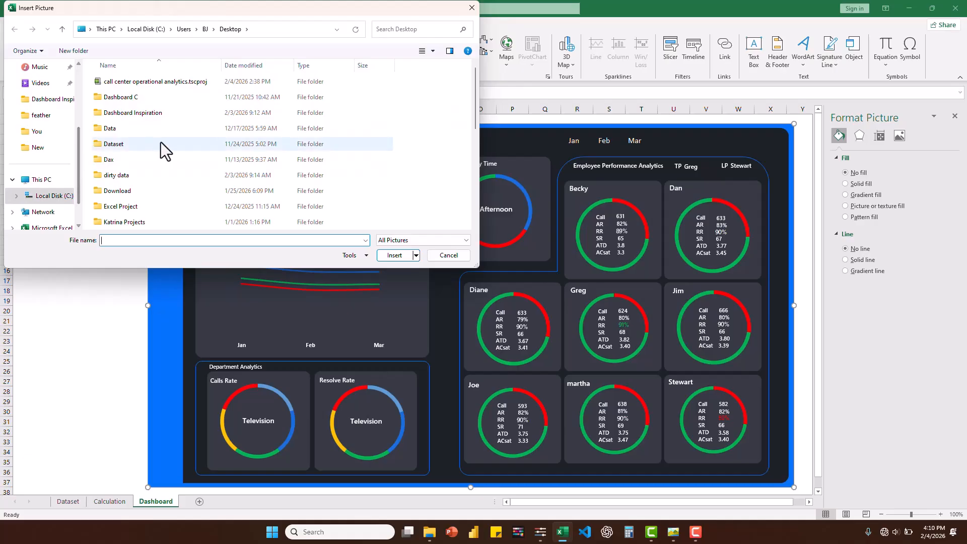
pyautogui.doubleClick(122, 172)
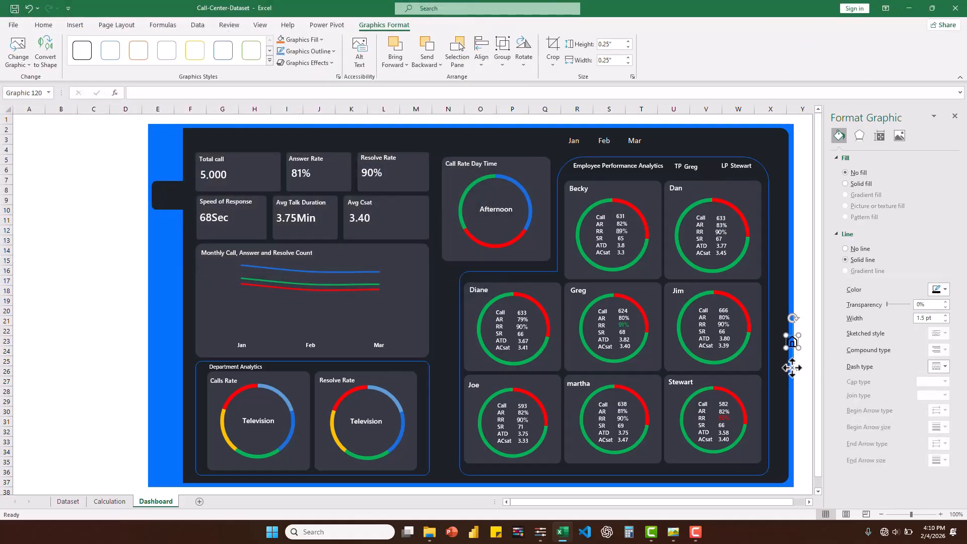
pyautogui.moveTo(792, 367); pyautogui.dragTo(169, 222)
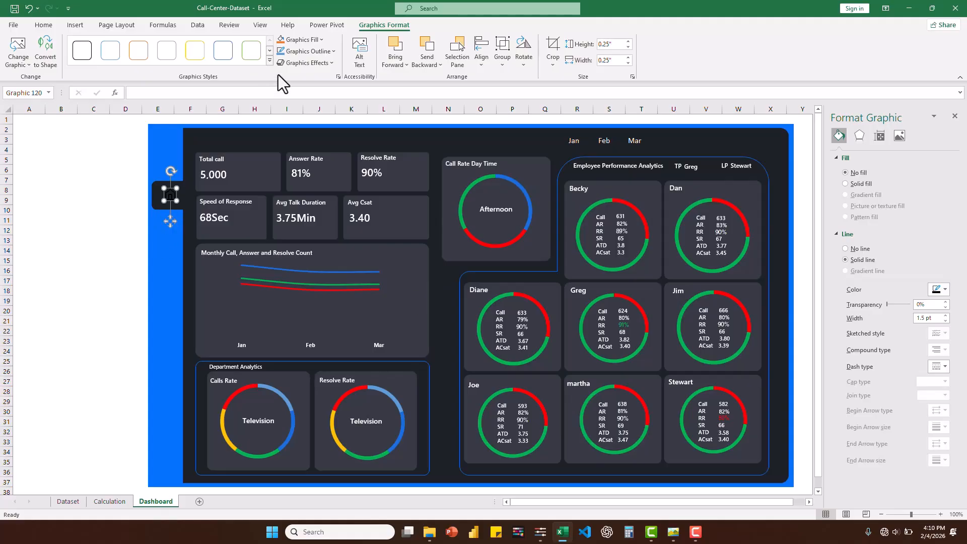
# Give the home icon a white outline, enlarge it to about 0.37 inches and center it on the dark tab
pyautogui.click(330, 52)
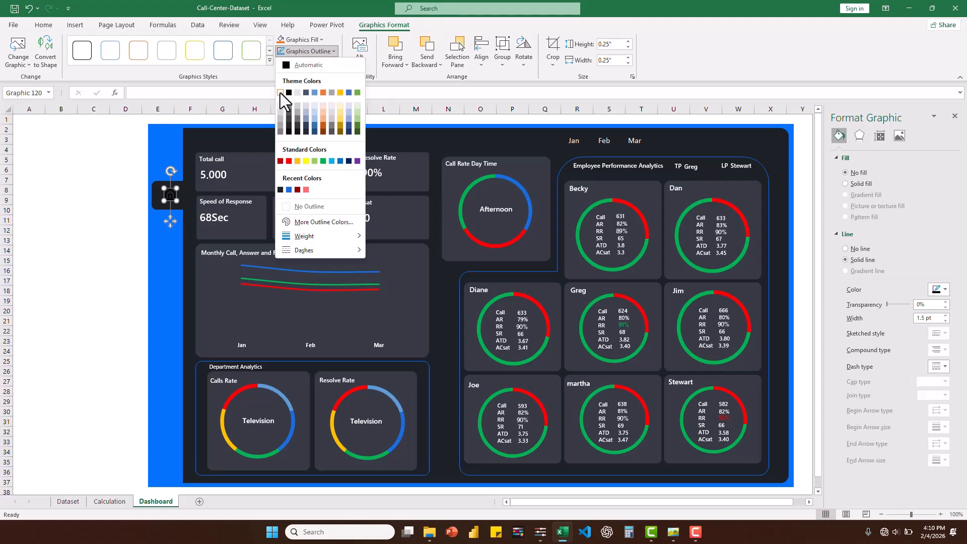
pyautogui.click(280, 92)
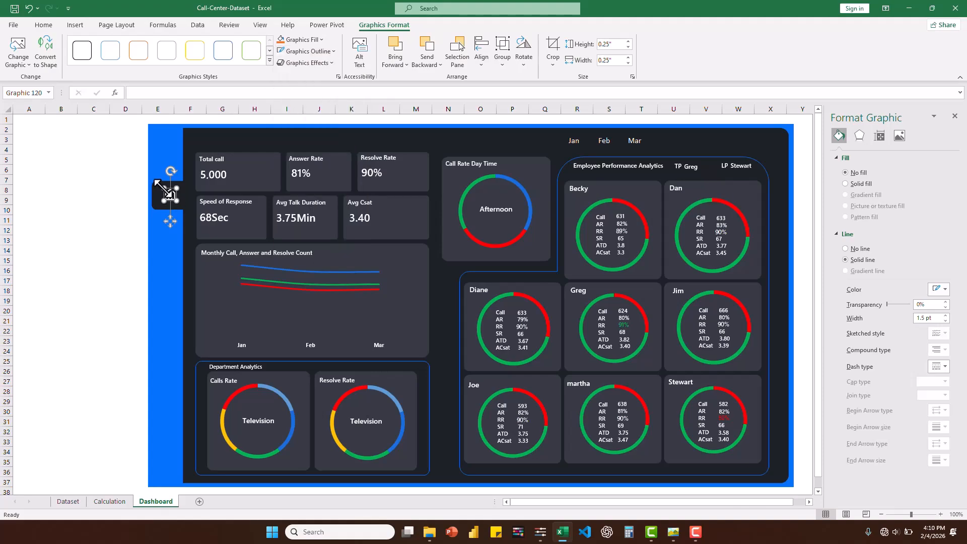
pyautogui.moveTo(160, 184); pyautogui.dragTo(157, 182)
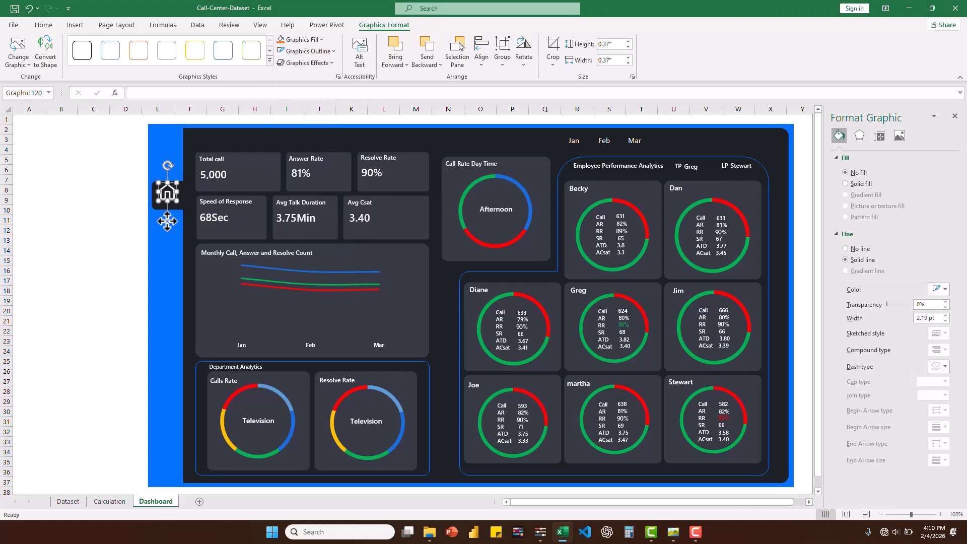
pyautogui.moveTo(167, 221); pyautogui.dragTo(167, 225)
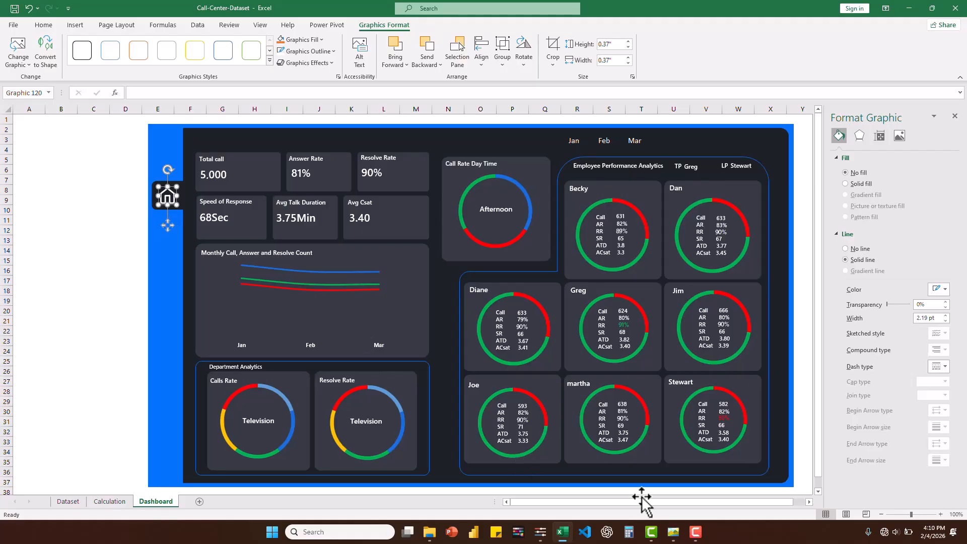
# Check the sidebar icons in the callcenterAnalytics.jpg reference image, and insert the activity icon from the feather folder into the Dashboard sheet
pyautogui.click(670, 535)
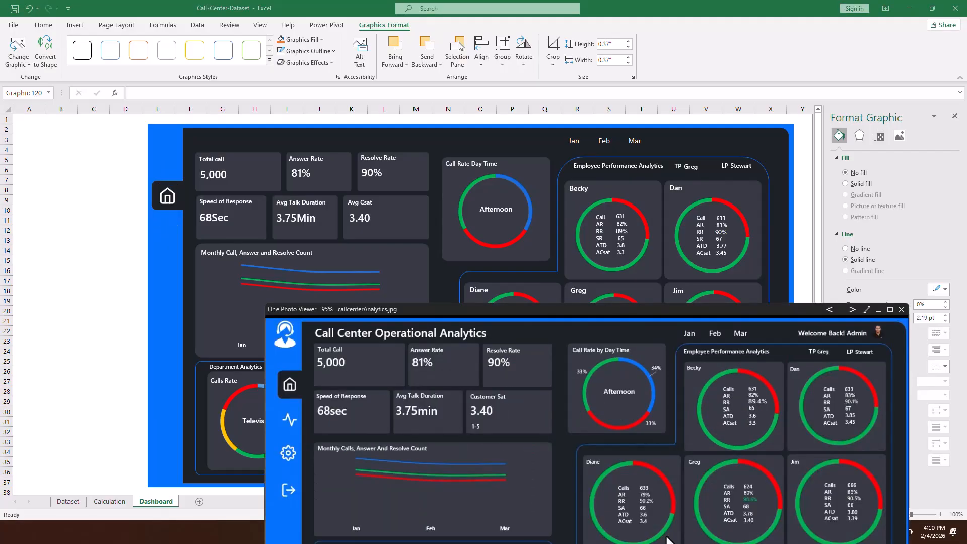
pyautogui.click(876, 308)
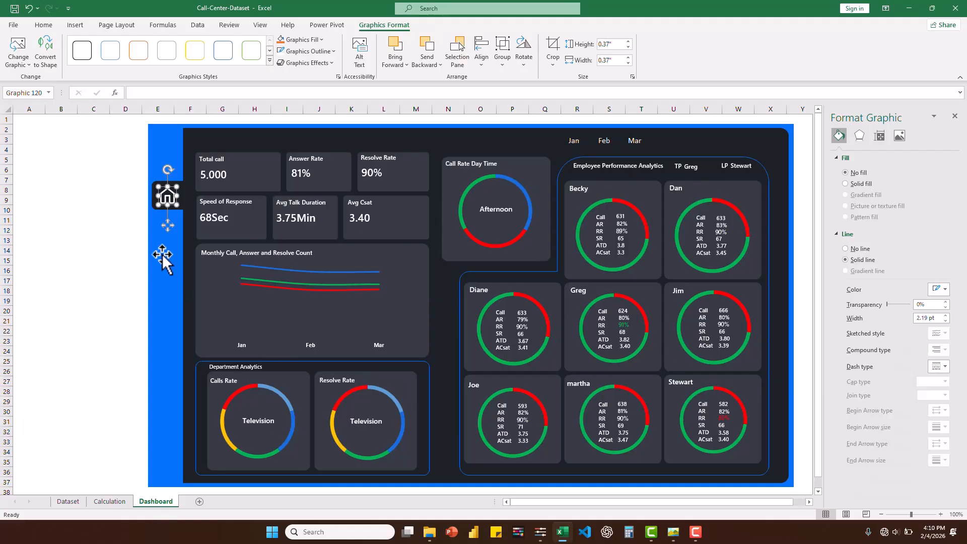
pyautogui.click(70, 230)
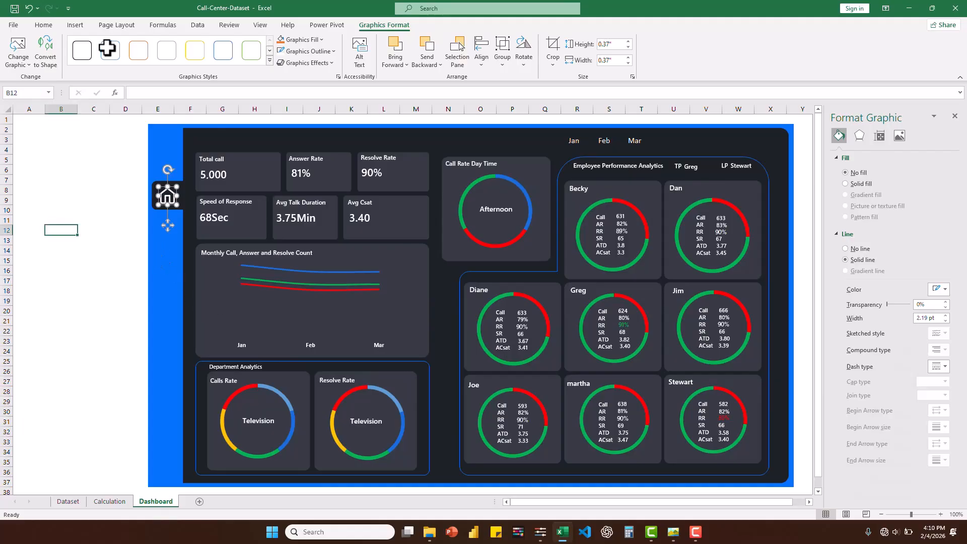
pyautogui.click(69, 29)
pyautogui.click(109, 62)
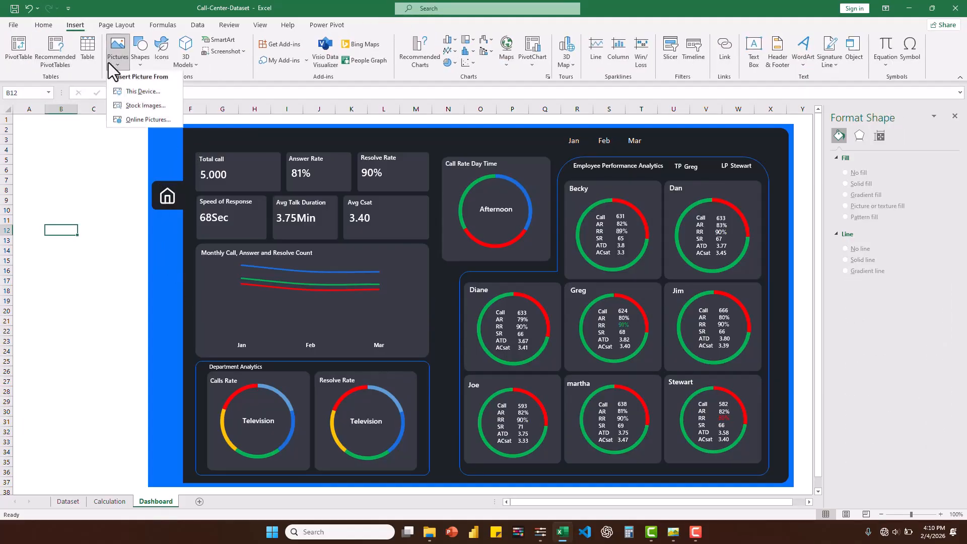
pyautogui.click(149, 91)
pyautogui.doubleClick(104, 83)
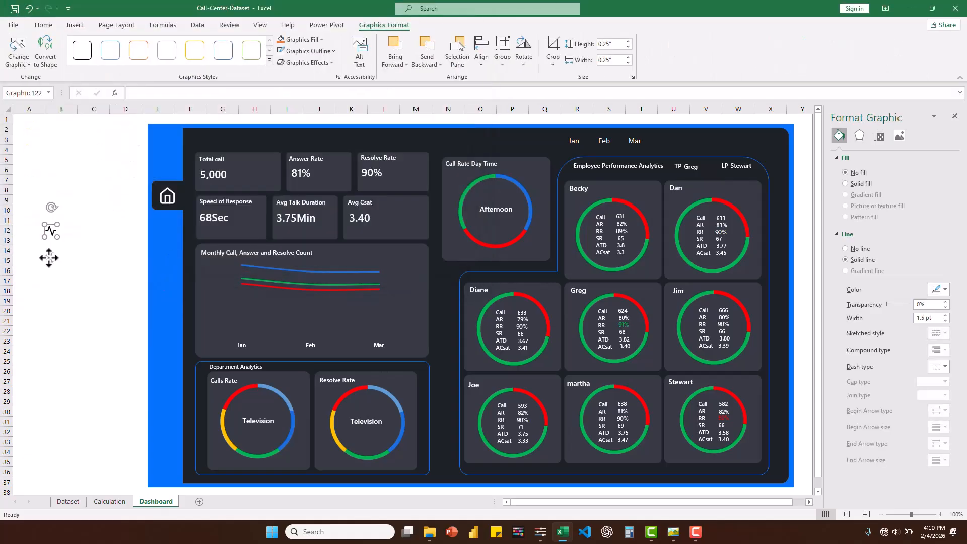
# Place the activity icon below the home icon at about 0.32 inches and give it a white outline
pyautogui.moveTo(49, 258); pyautogui.dragTo(177, 219)
pyautogui.moveTo(170, 255); pyautogui.dragTo(168, 259)
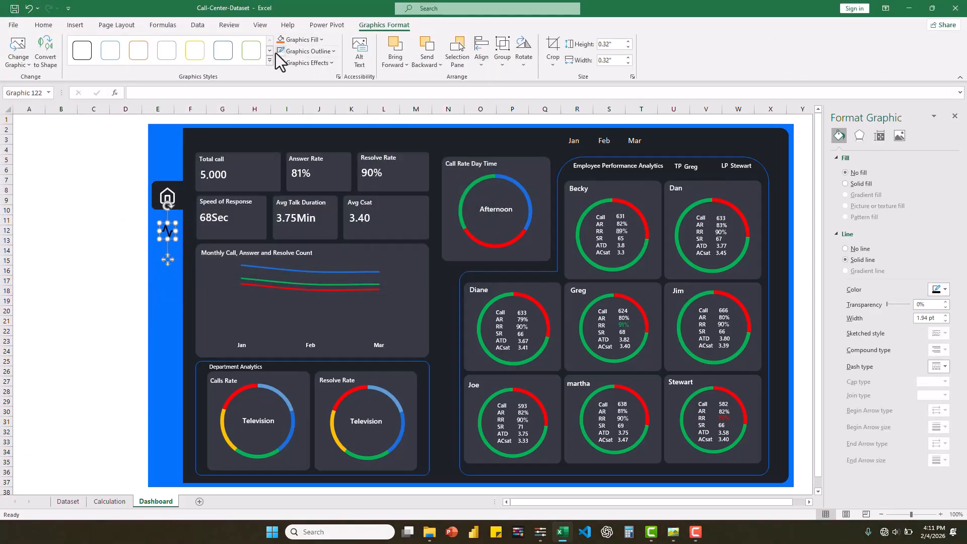
pyautogui.click(278, 52)
pyautogui.click(280, 95)
pyautogui.click(93, 150)
# Insert the settings icon from the feather folder into the Dashboard sheet
pyautogui.click(75, 25)
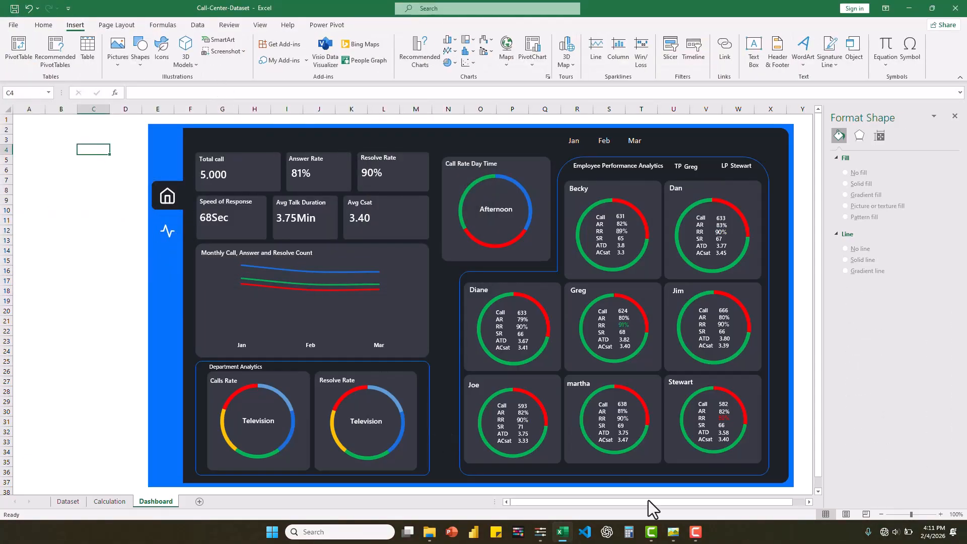
pyautogui.click(118, 50)
pyautogui.click(146, 92)
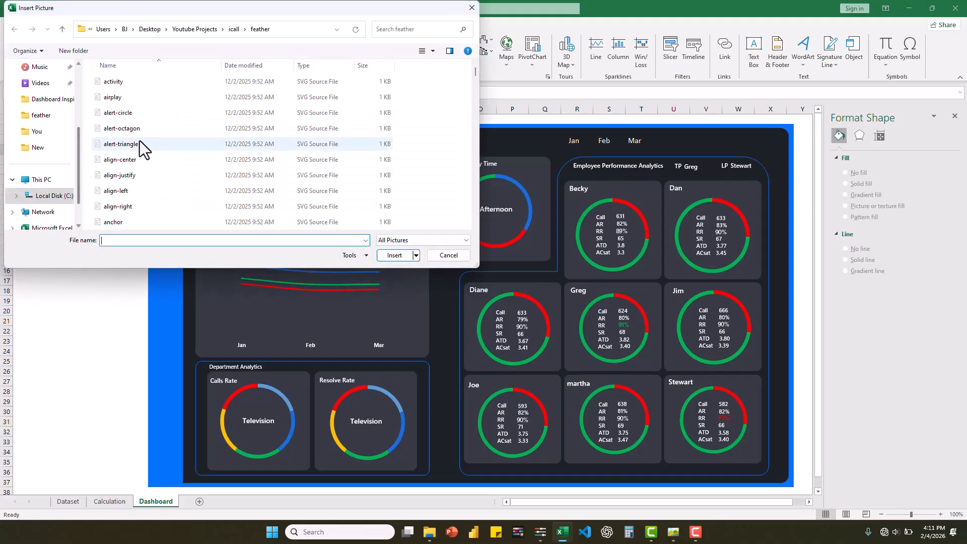
pyautogui.write('settings')
pyautogui.click(113, 259)
pyautogui.press('Return')
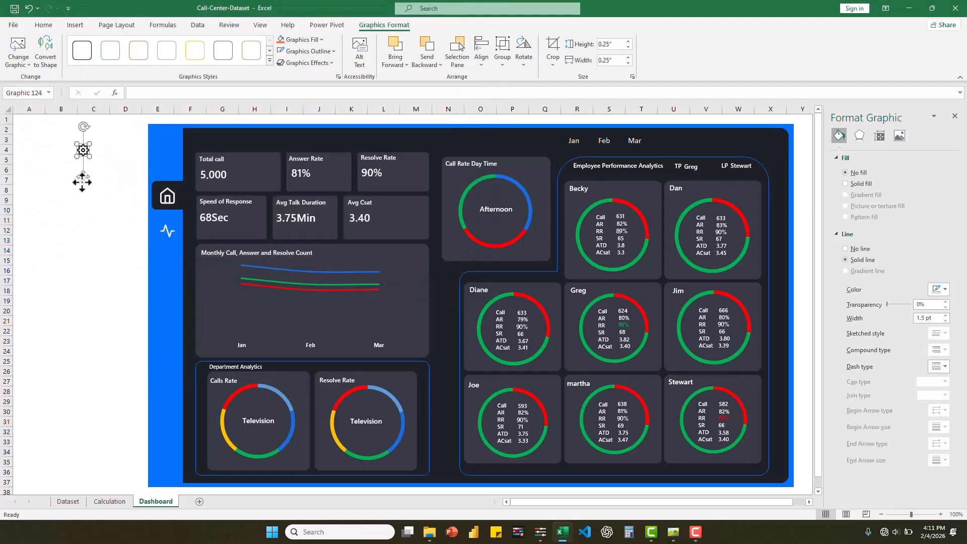
# Place the settings icon below the activity icon at about 0.31 inches with a white outline
pyautogui.moveTo(82, 181); pyautogui.dragTo(166, 295)
pyautogui.moveTo(173, 258); pyautogui.dragTo(176, 255)
pyautogui.moveTo(169, 293); pyautogui.dragTo(168, 295)
pyautogui.click(303, 51)
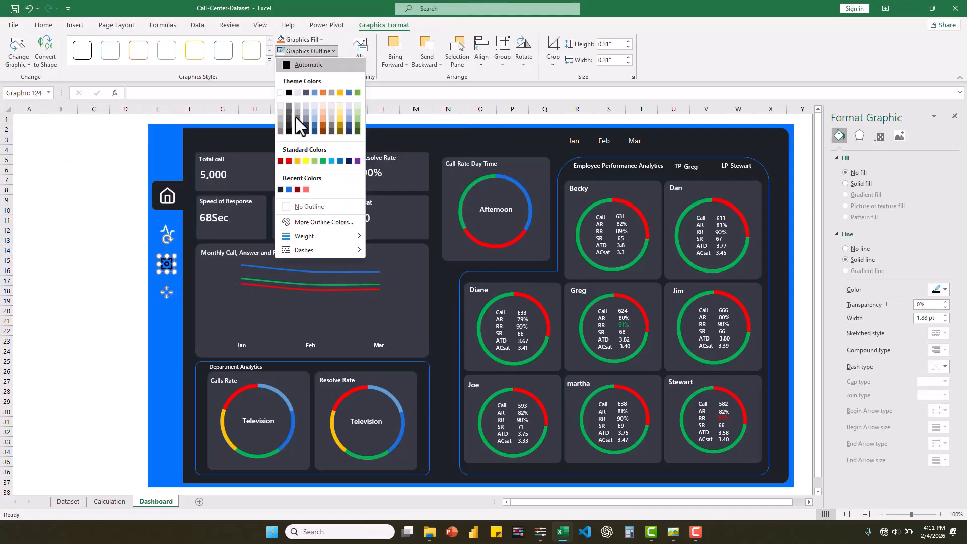
pyautogui.click(296, 117)
pyautogui.click(96, 200)
# Insert the log-out icon from the feather folder into the Dashboard sheet
pyautogui.click(75, 24)
pyautogui.click(117, 51)
pyautogui.click(146, 92)
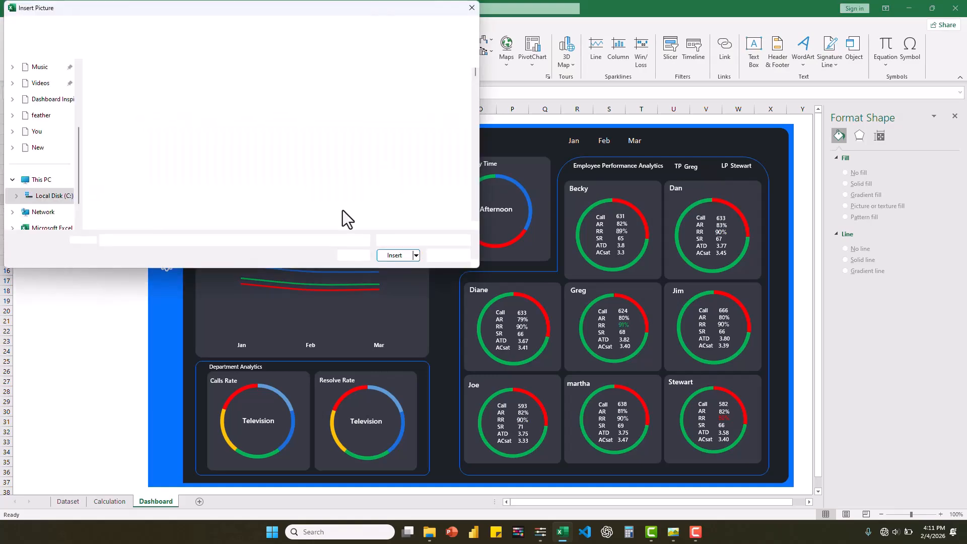
pyautogui.write('l')
pyautogui.click(125, 343)
pyautogui.press('Return')
# Place the log-out icon below the settings icon at about 0.32 inches, give it a white outline and deselect it
pyautogui.moveTo(83, 226); pyautogui.dragTo(168, 323)
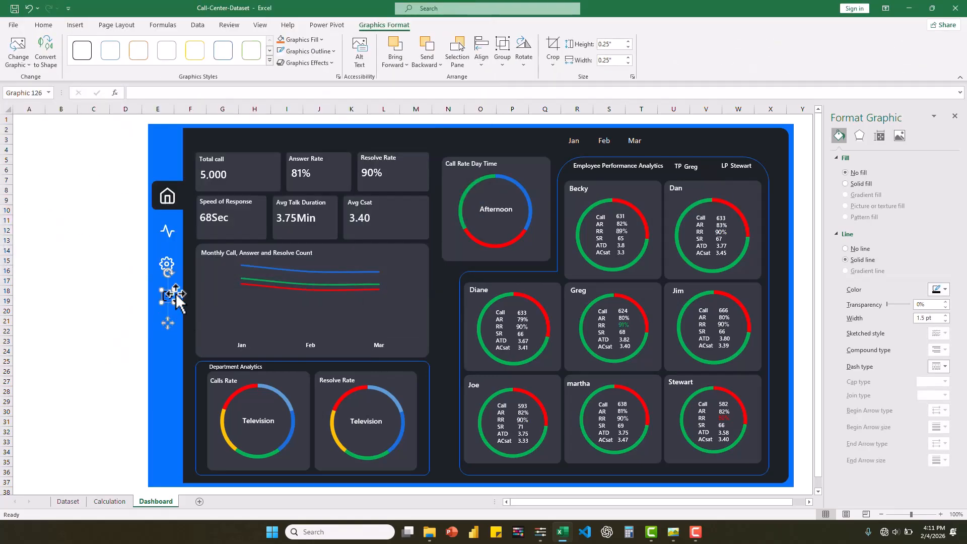
pyautogui.moveTo(174, 289); pyautogui.dragTo(178, 286)
pyautogui.moveTo(169, 326); pyautogui.dragTo(167, 329)
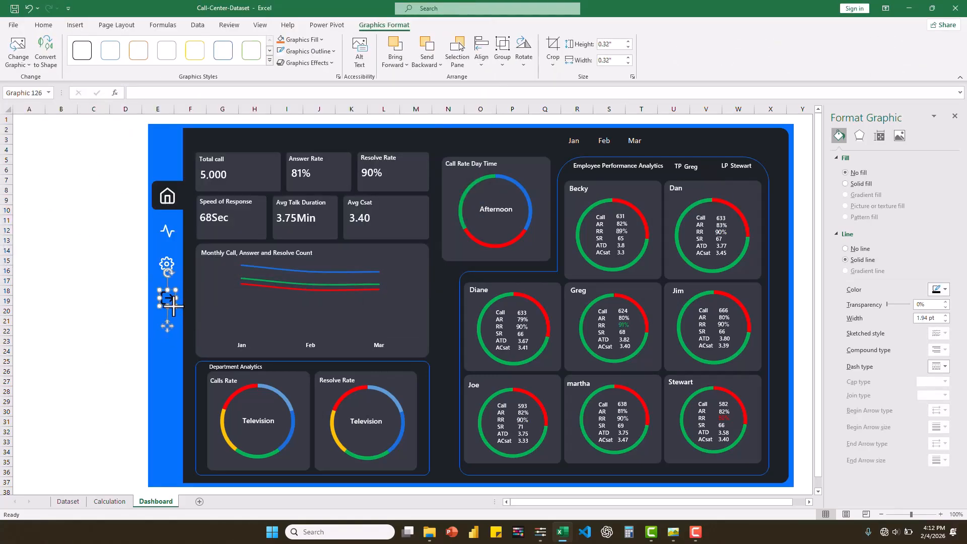
pyautogui.press('Escape')
# Insert the call-center-person-3-svgrepo-com graphic from the Desktop folder into the Dashboard sheet
pyautogui.click(75, 25)
pyautogui.click(117, 59)
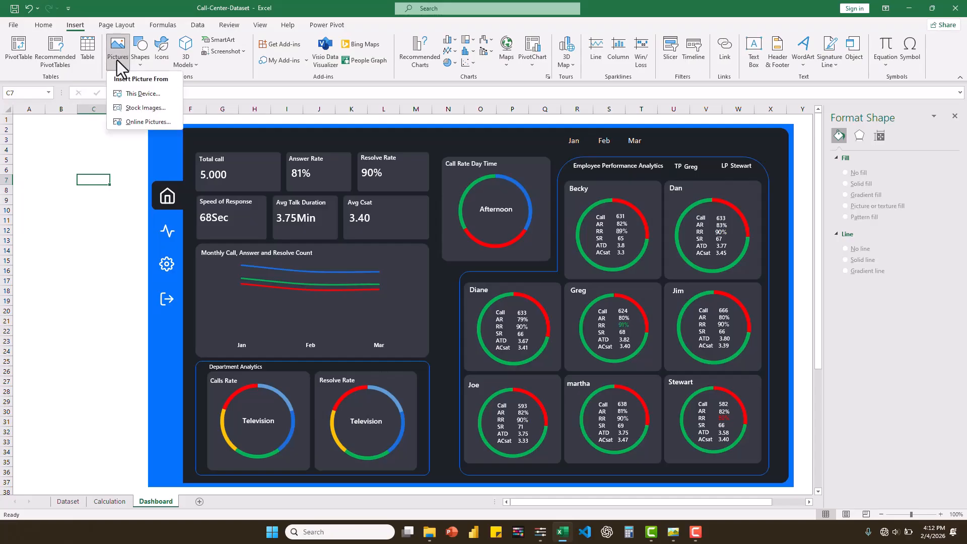
pyautogui.click(140, 94)
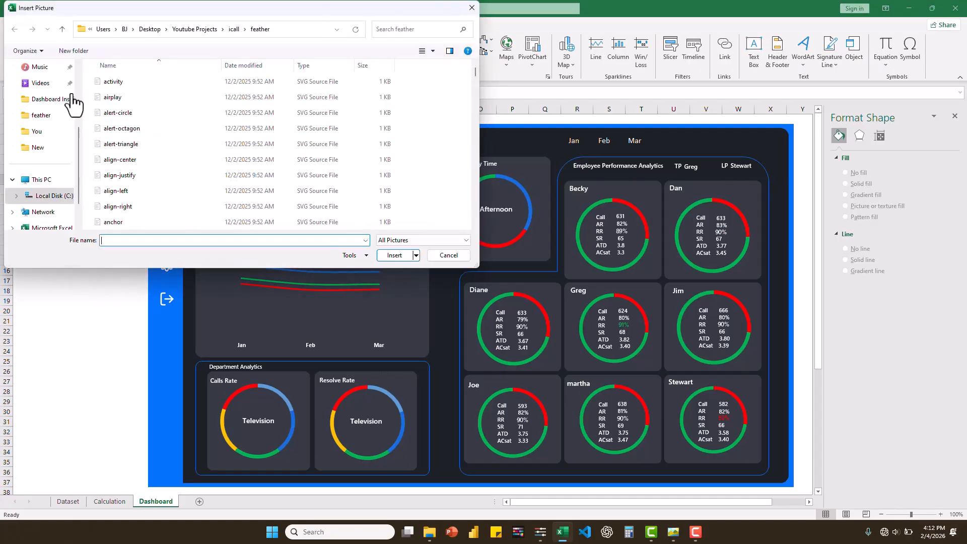
pyautogui.scroll(5, 65, 100)
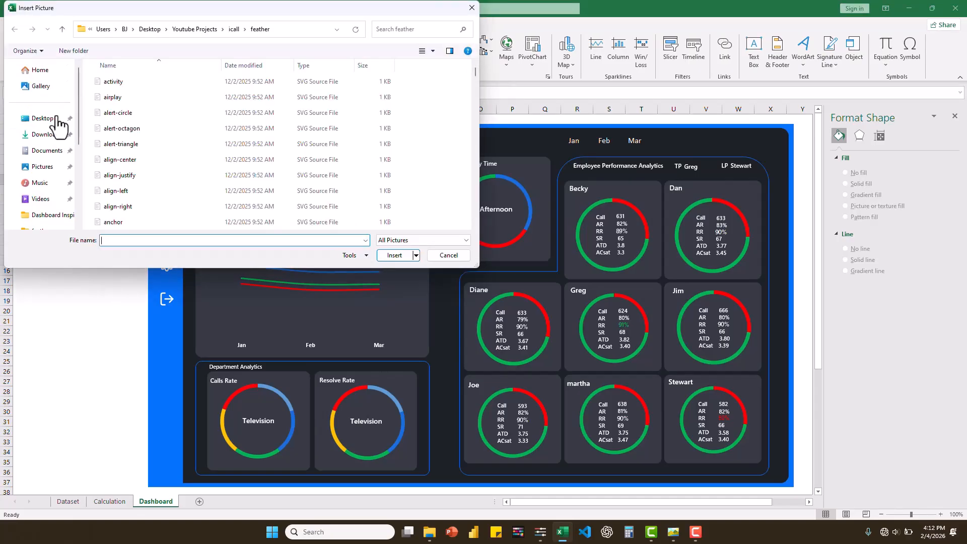
pyautogui.click(58, 121)
pyautogui.scroll(-2, 295, 149)
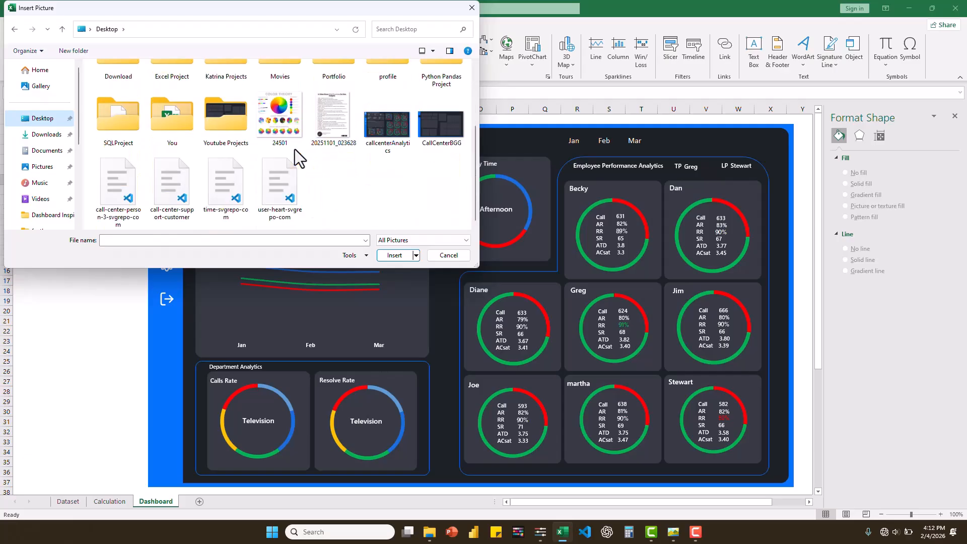
pyautogui.doubleClick(129, 193)
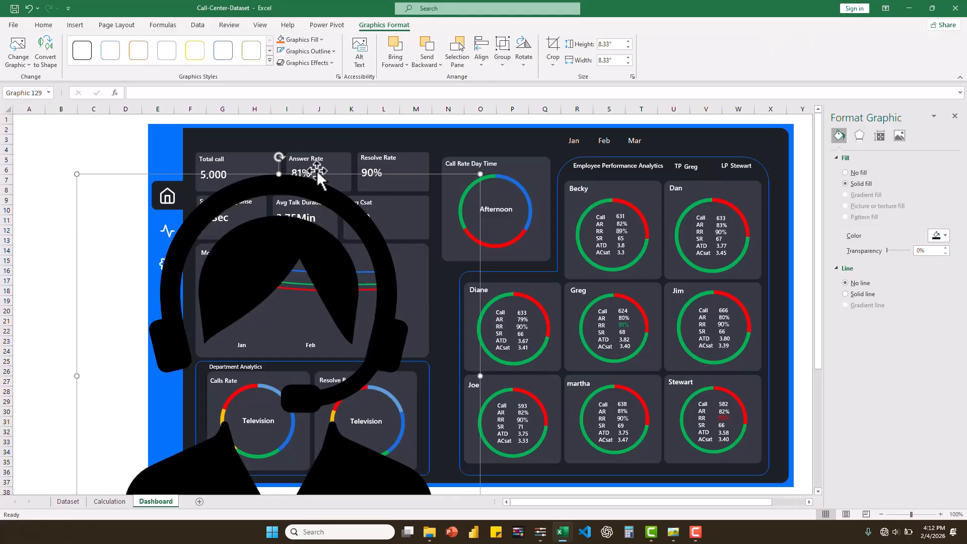
# Shrink the call center person graphic to about 1.04 inches and move it to the top of the blue sidebar
pyautogui.moveTo(318, 173); pyautogui.dragTo(327, 146)
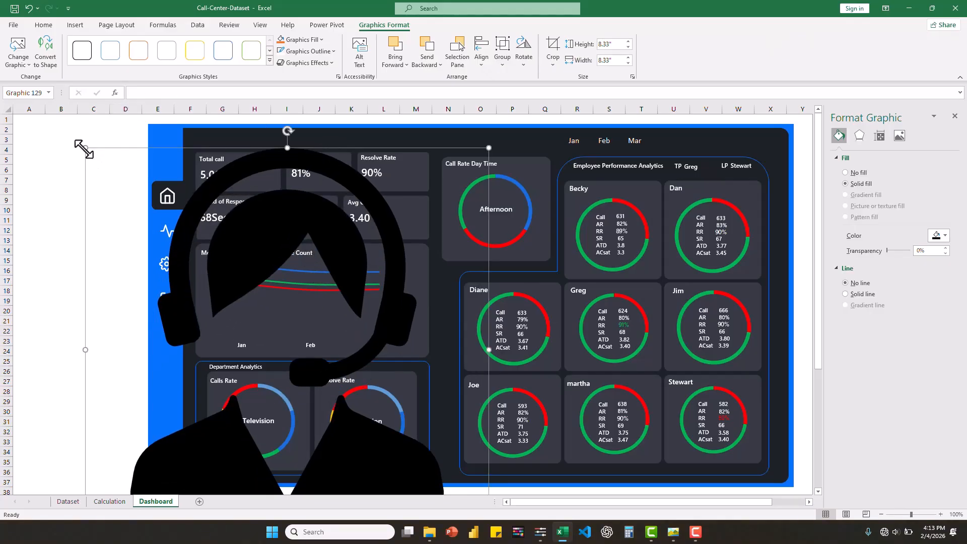
pyautogui.moveTo(86, 149); pyautogui.dragTo(315, 378)
pyautogui.click(388, 378)
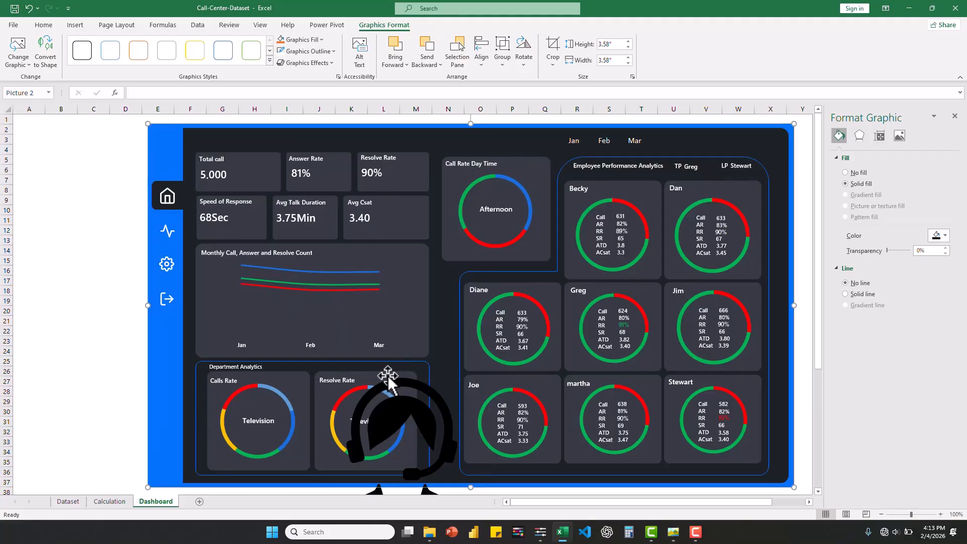
pyautogui.click(375, 384)
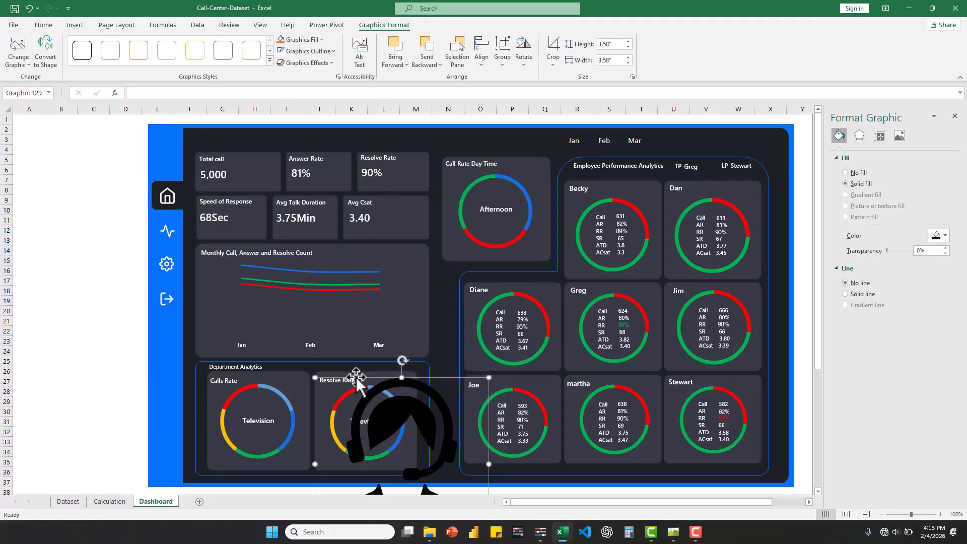
pyautogui.moveTo(356, 383); pyautogui.dragTo(171, 159)
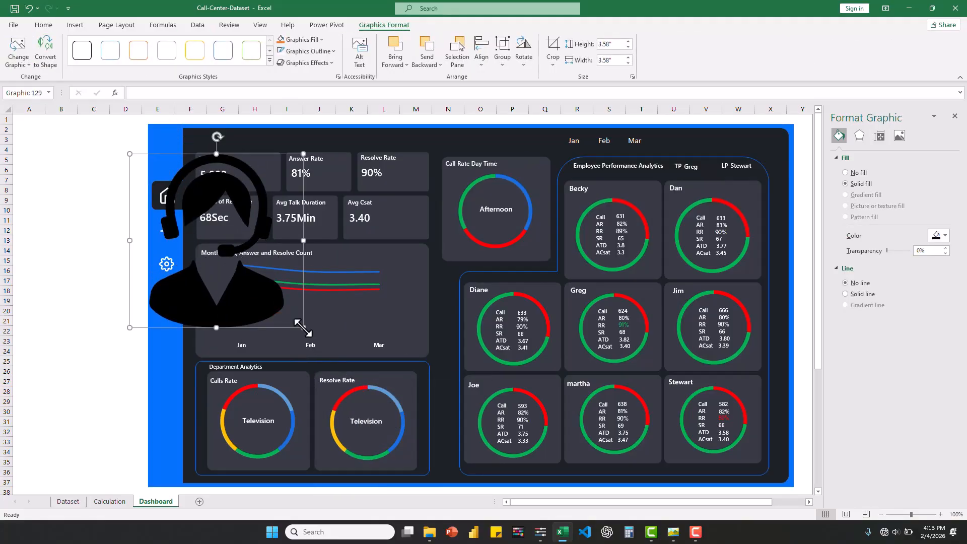
pyautogui.moveTo(248, 262); pyautogui.dragTo(162, 189)
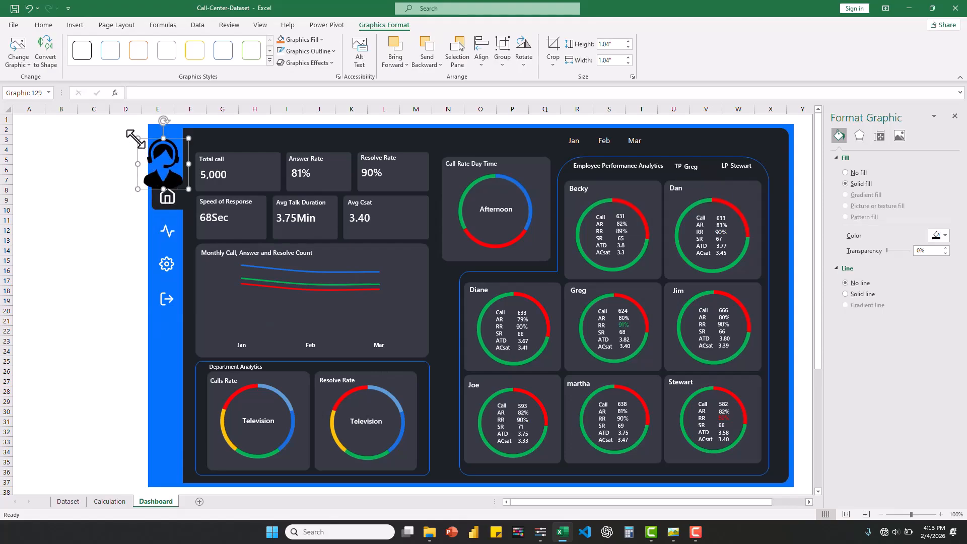
# Fit the call center logo above the home icon at about 0.73 inches, checking its placement against the callcenterAnalytics.jpg reference
pyautogui.moveTo(145, 145); pyautogui.dragTo(150, 151)
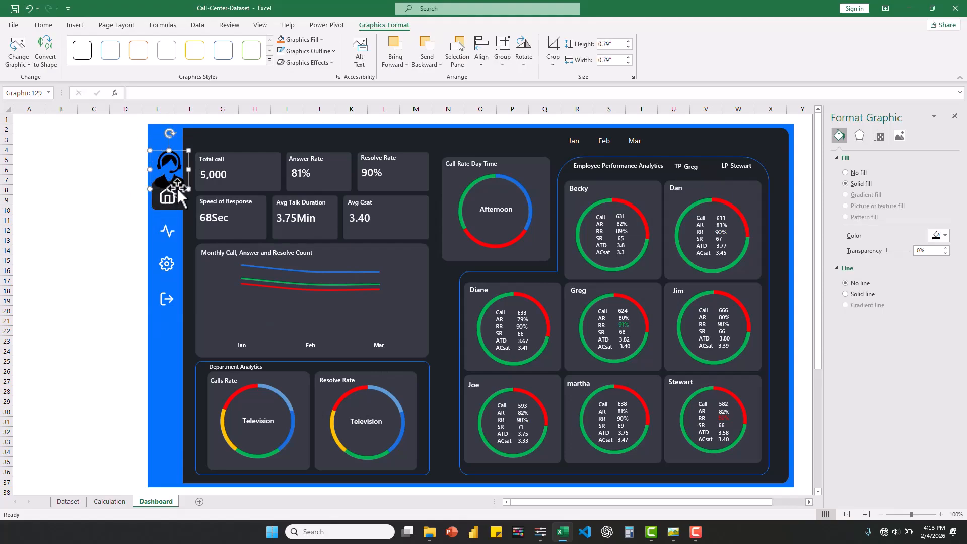
pyautogui.moveTo(178, 185); pyautogui.dragTo(173, 166)
pyautogui.click(673, 532)
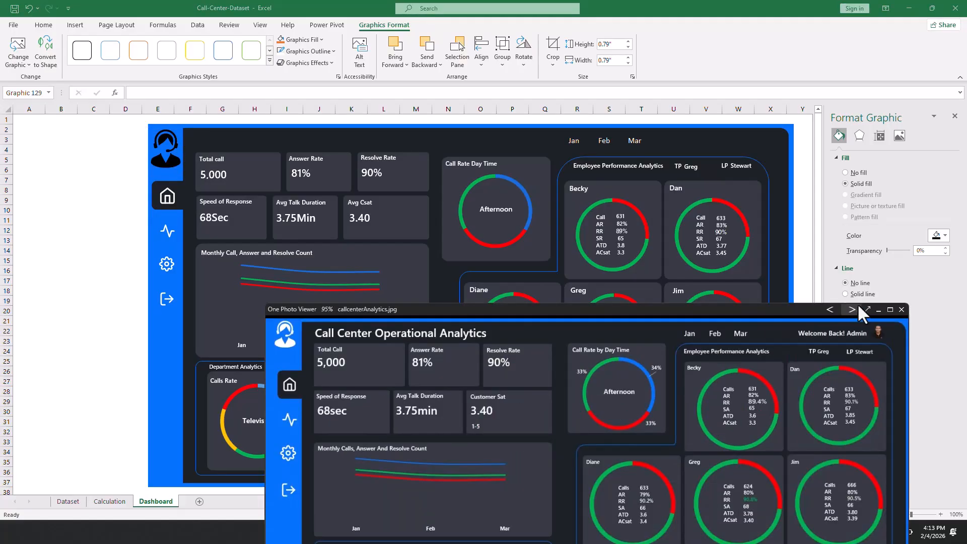
pyautogui.click(877, 309)
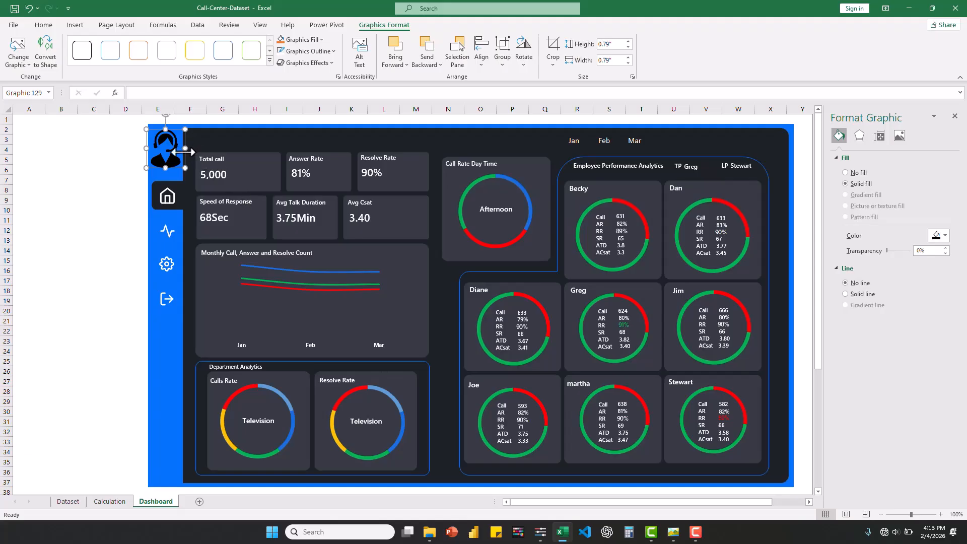
pyautogui.moveTo(185, 167); pyautogui.dragTo(174, 165)
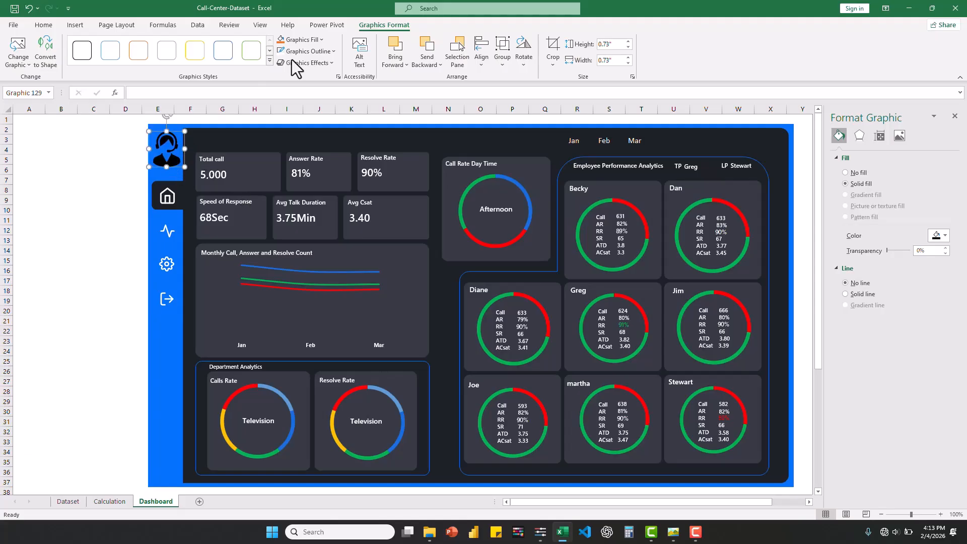
# Recolor the call center logo white and deselect it
pyautogui.click(329, 53)
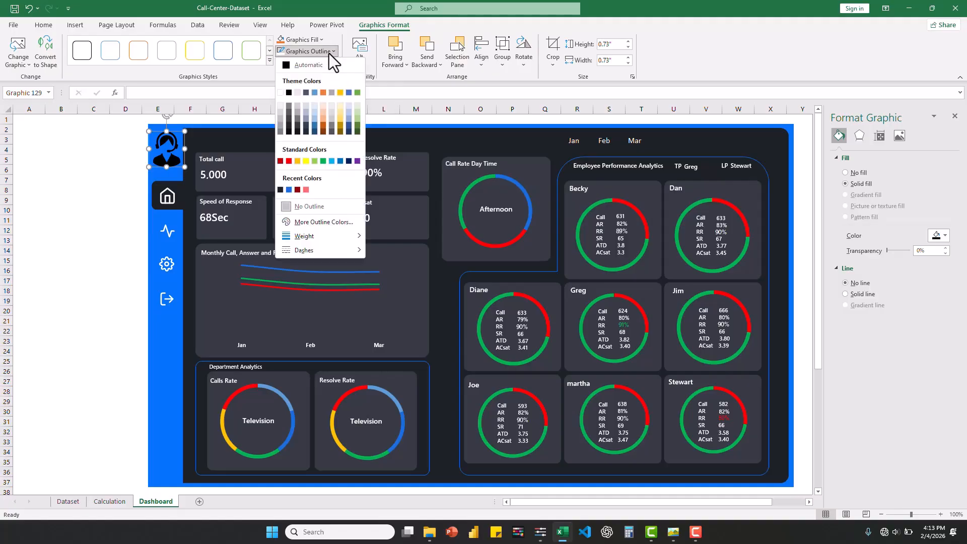
pyautogui.click(280, 92)
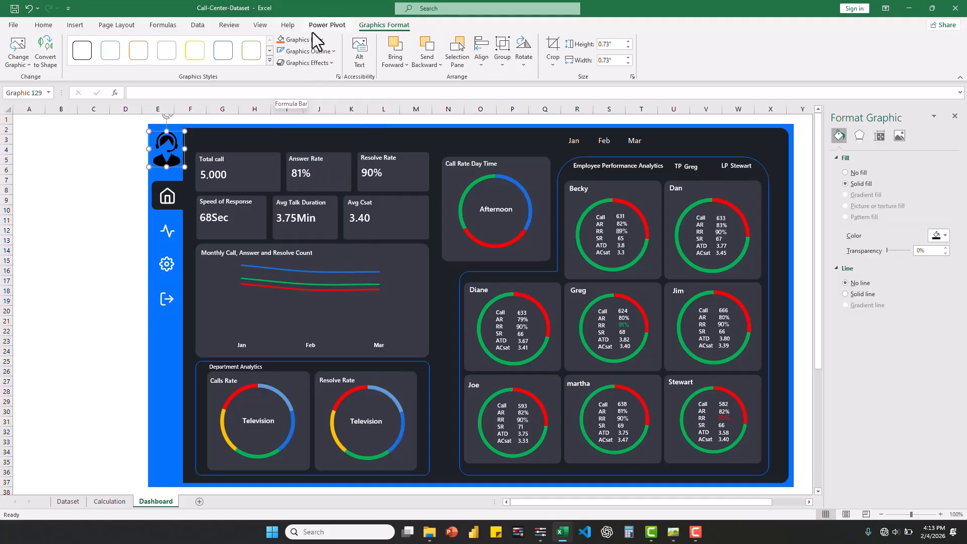
pyautogui.click(306, 40)
pyautogui.click(279, 81)
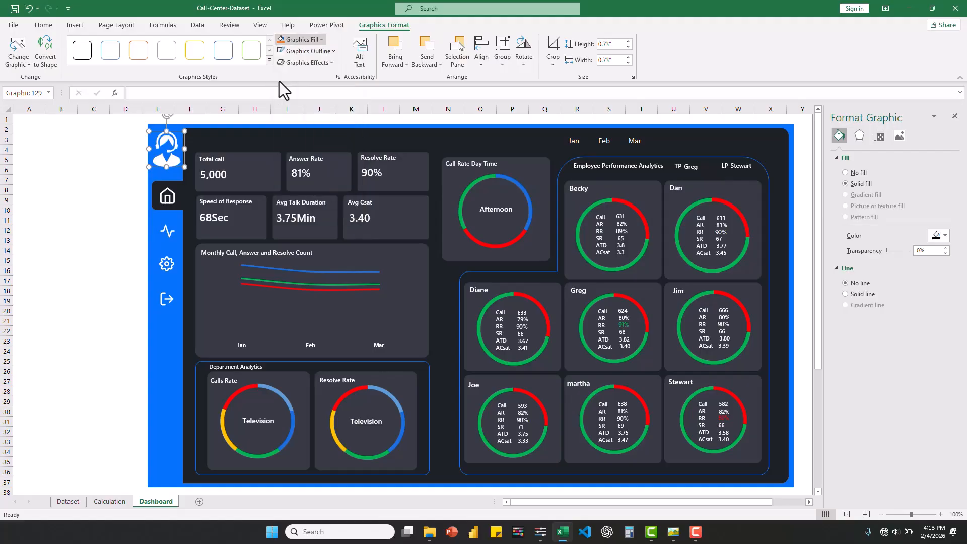
pyautogui.click(127, 166)
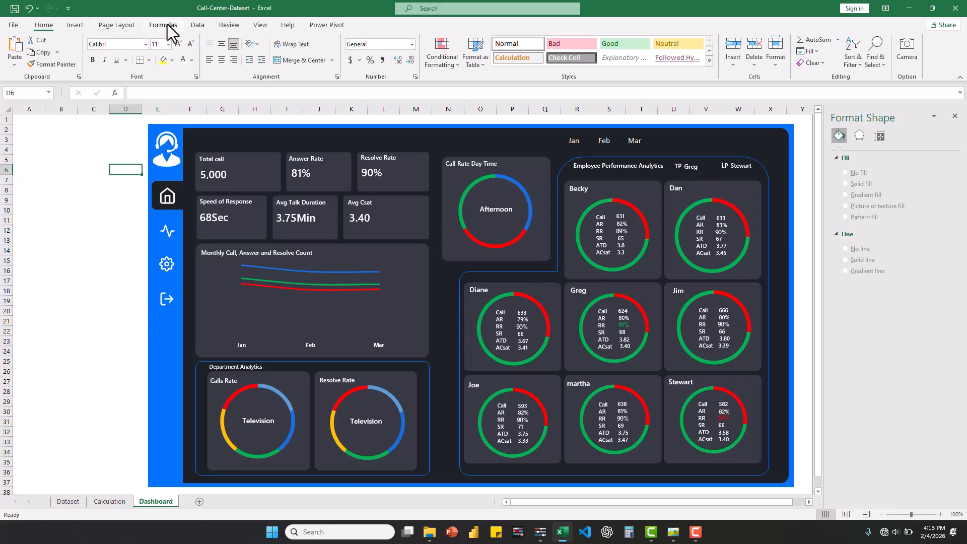
# Insert the admin profile picture from a folder on the Desktop into the Dashboard sheet
pyautogui.click(75, 25)
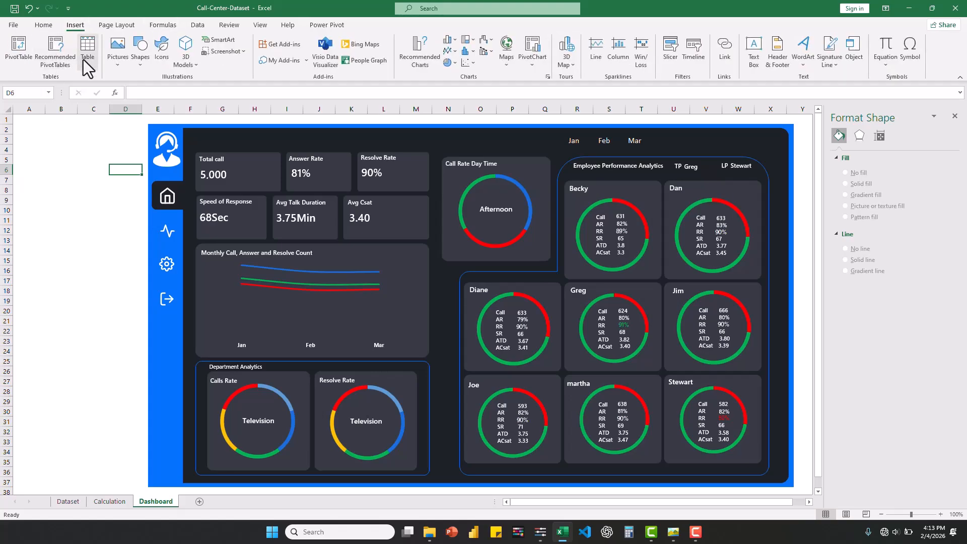
pyautogui.click(123, 67)
pyautogui.click(148, 93)
pyautogui.scroll(-4, 123, 143)
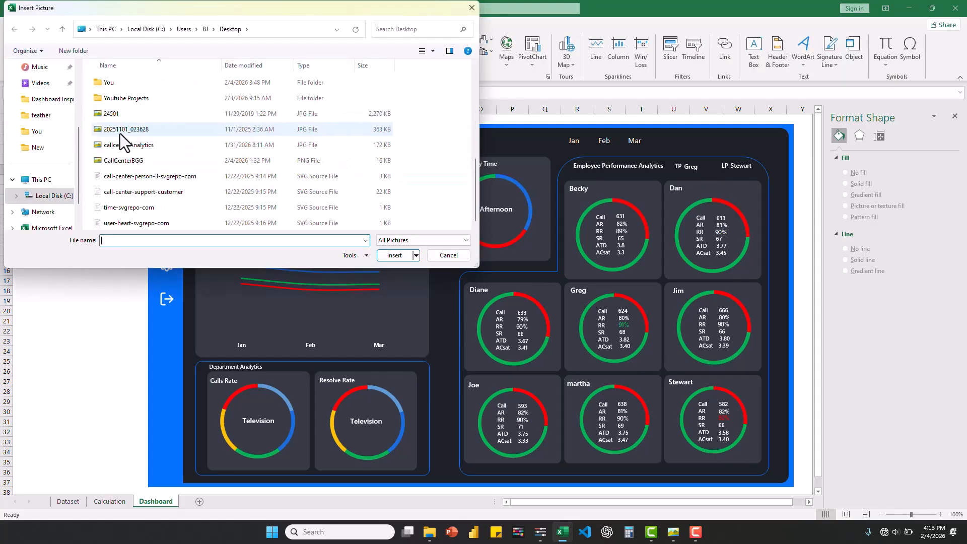
pyautogui.scroll(3, 121, 151)
pyautogui.doubleClick(118, 157)
pyautogui.doubleClick(311, 103)
# Place the profile picture in the dashboard's upper-right corner at about 0.37 inches and compare it with the reference image
pyautogui.moveTo(108, 164); pyautogui.dragTo(773, 152)
pyautogui.moveTo(781, 155); pyautogui.dragTo(767, 149)
pyautogui.click(674, 533)
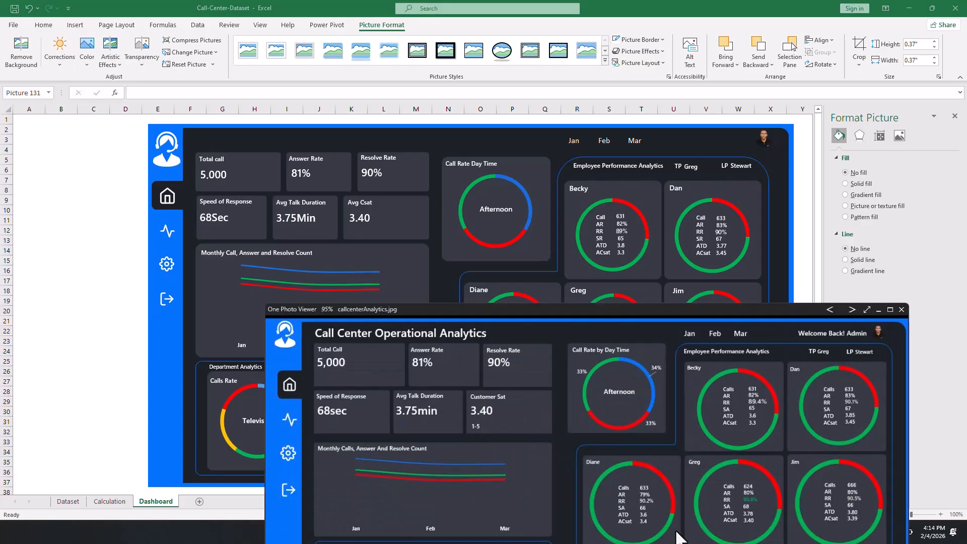
pyautogui.click(787, 180)
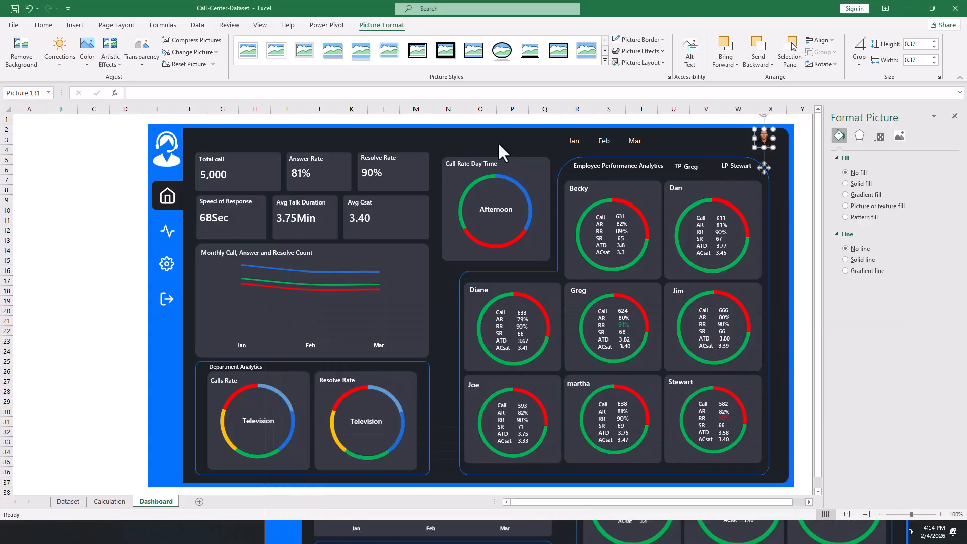
# Duplicate the Total call label above the KPI cards, change its text to Call Center Operational Analytics and widen it to fit one line
pyautogui.click(217, 162)
pyautogui.hotkey('ctrl', 'd')
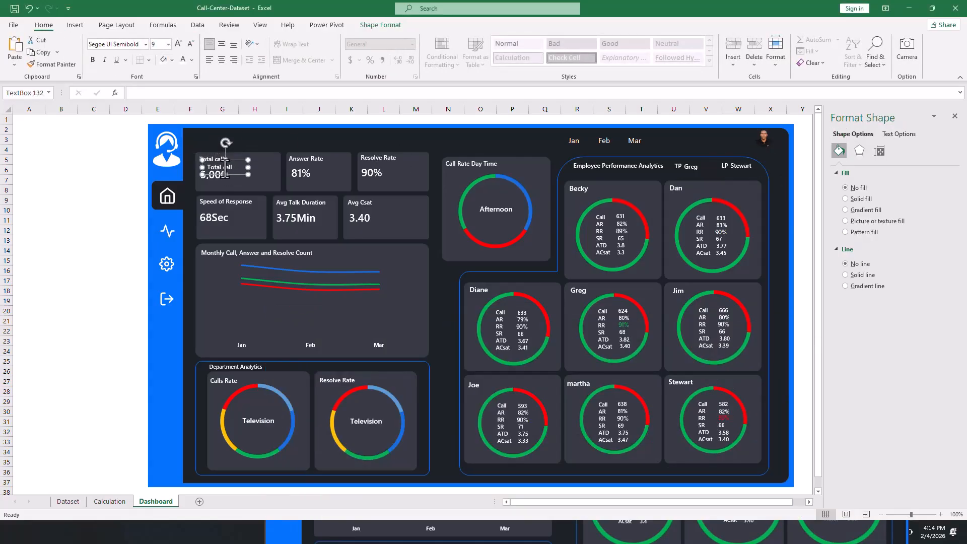
pyautogui.moveTo(233, 177); pyautogui.dragTo(223, 148)
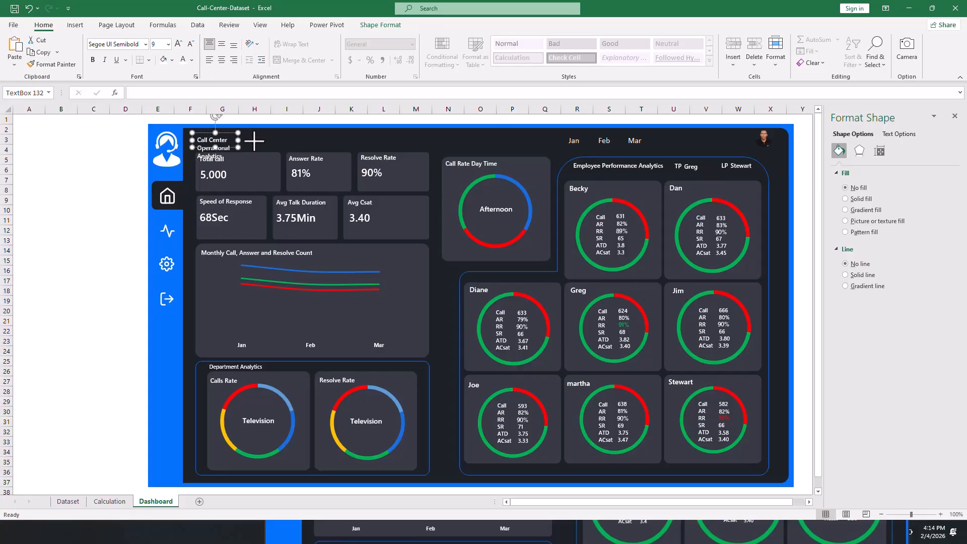
pyautogui.moveTo(255, 141); pyautogui.dragTo(347, 145)
# Enlarge the font of the Call Center Operational Analytics title by several sizes
pyautogui.hotkey('ctrl', 'a')
pyautogui.click(178, 44)
pyautogui.click(179, 44)
pyautogui.click(179, 44)
pyautogui.click(178, 44)
# Add a copy of the Total call label beside the profile picture, reading Welcome Back! Admin as in the reference, and deselect it
pyautogui.click(215, 161)
pyautogui.moveTo(229, 167); pyautogui.dragTo(745, 142)
pyautogui.click(692, 142)
pyautogui.hotkey('ctrl', 'a')
pyautogui.write('Welc')
pyautogui.click(730, 531)
pyautogui.click(852, 309)
pyautogui.moveTo(726, 147); pyautogui.dragTo(737, 146)
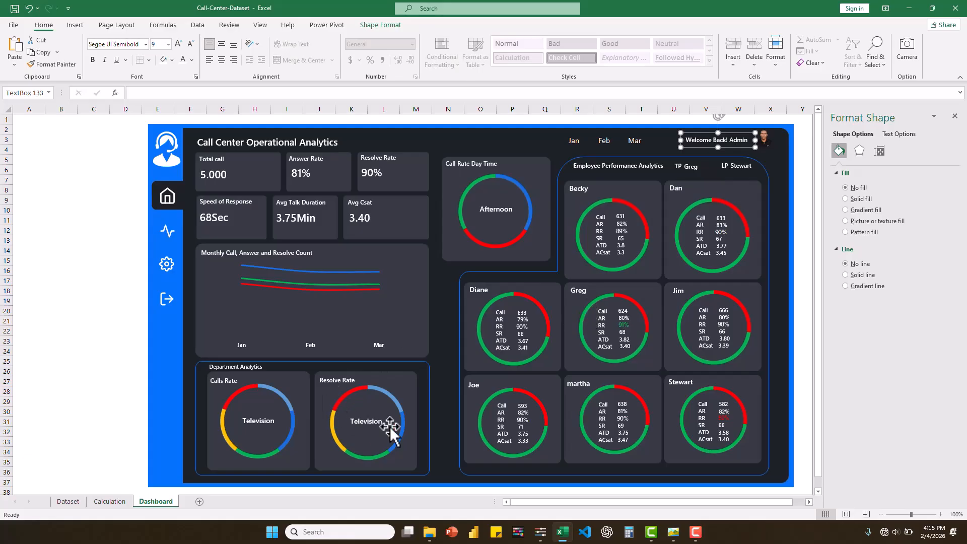
pyautogui.click(445, 303)
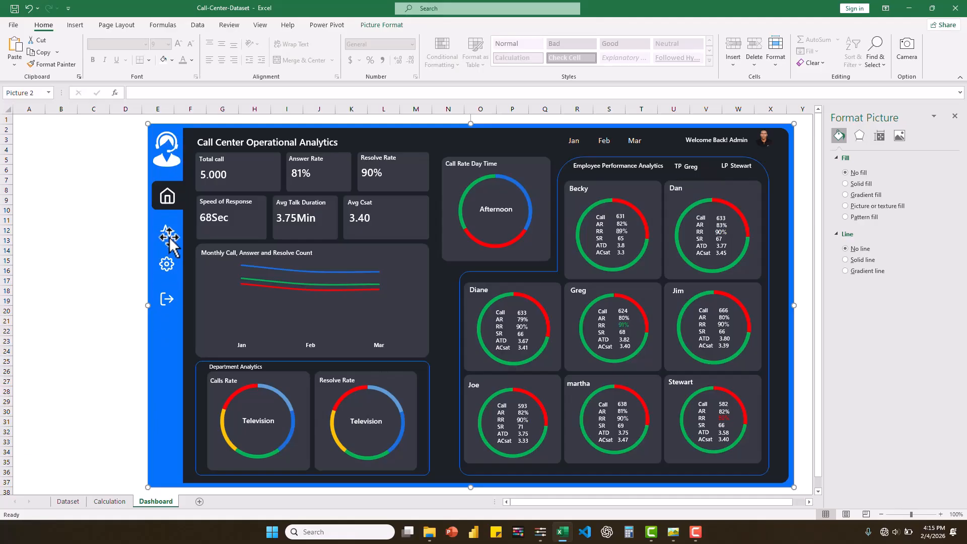
pyautogui.click(121, 299)
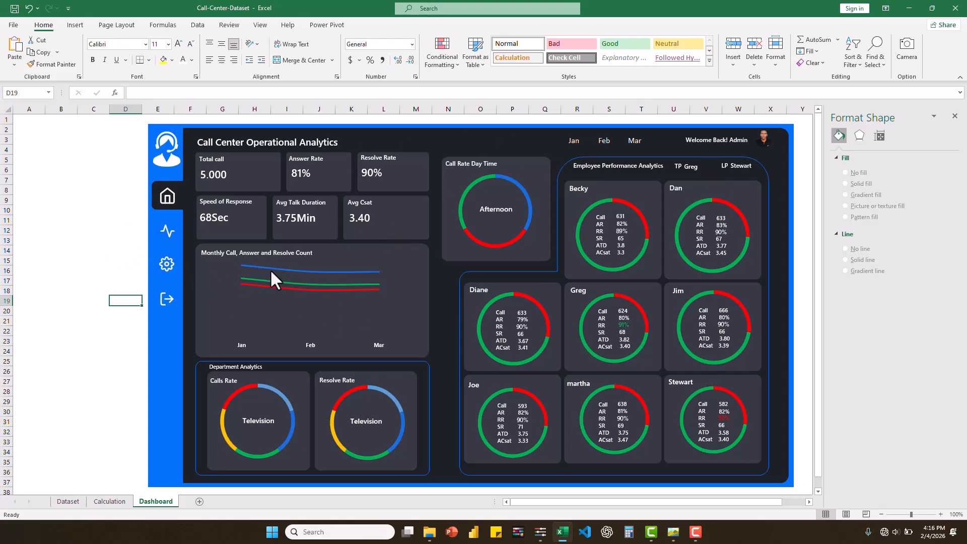
# Rename the Speed of Response card label to Avg Speed of Response and widen its text box to fit one line
pyautogui.moveTo(262, 270)
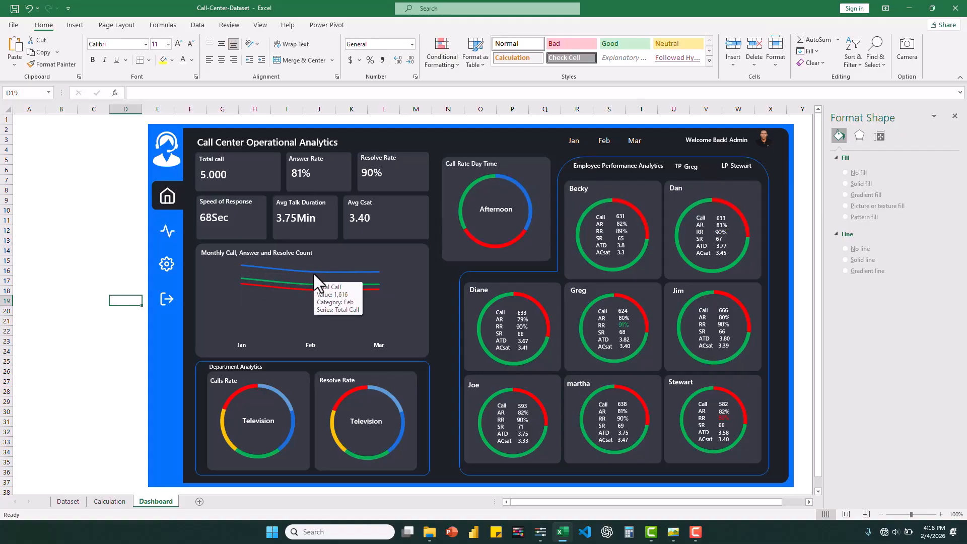
pyautogui.moveTo(369, 273)
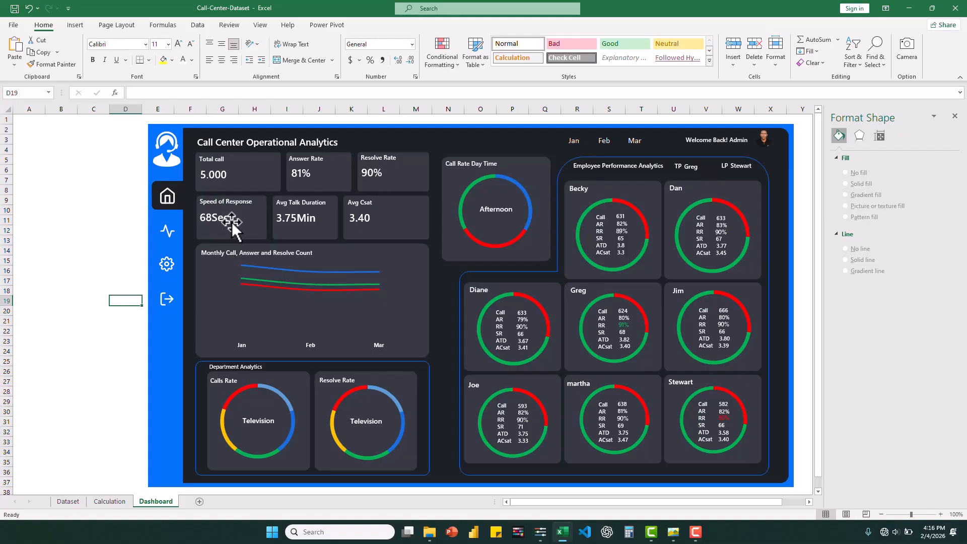
pyautogui.click(201, 201)
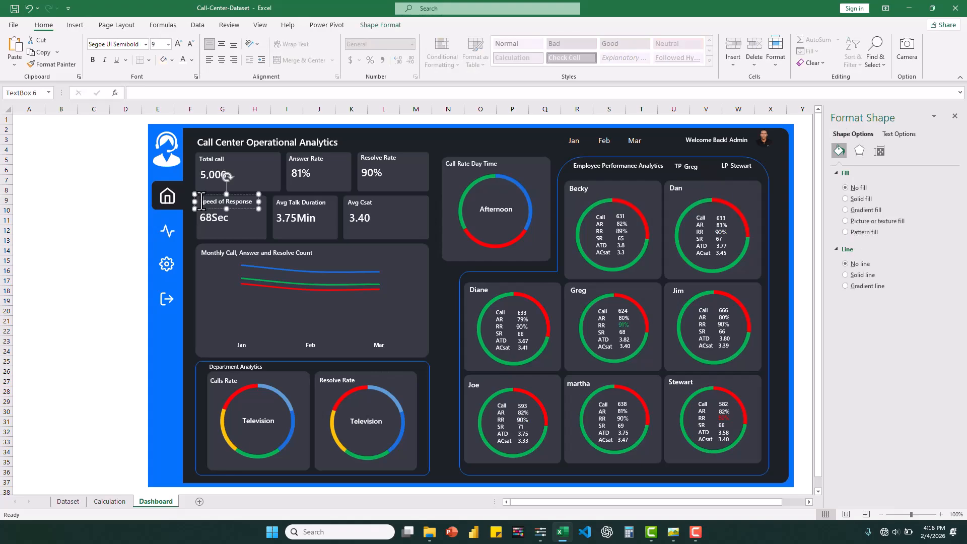
pyautogui.write('Avg')
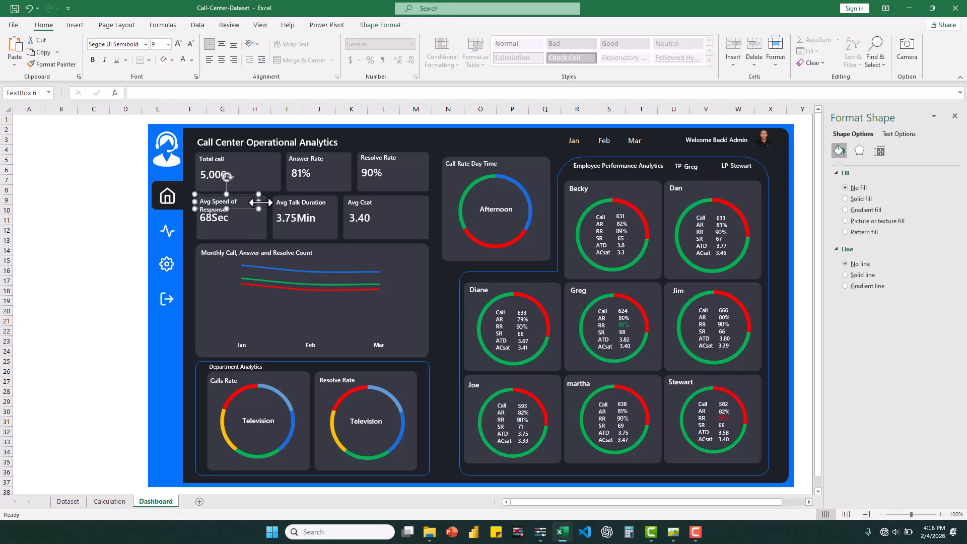
pyautogui.moveTo(259, 201); pyautogui.dragTo(270, 203)
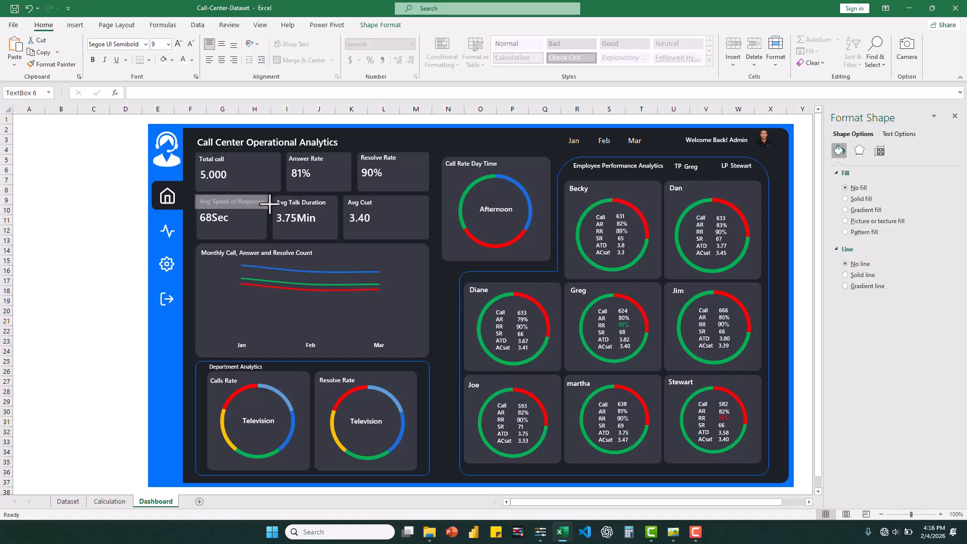
pyautogui.click(270, 224)
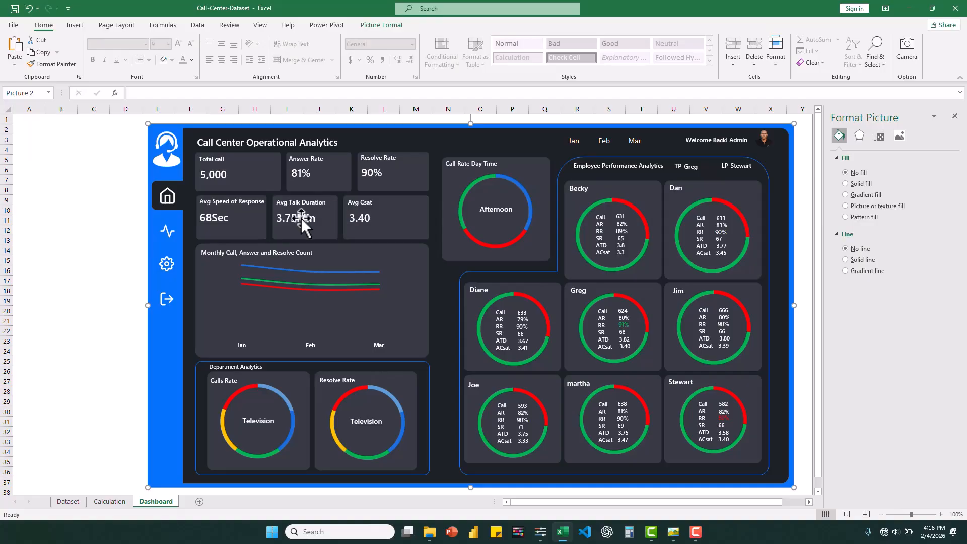
# Test the Month slicer by filtering the dashboard to Jan, Feb and Mar in turn
pyautogui.click(363, 221)
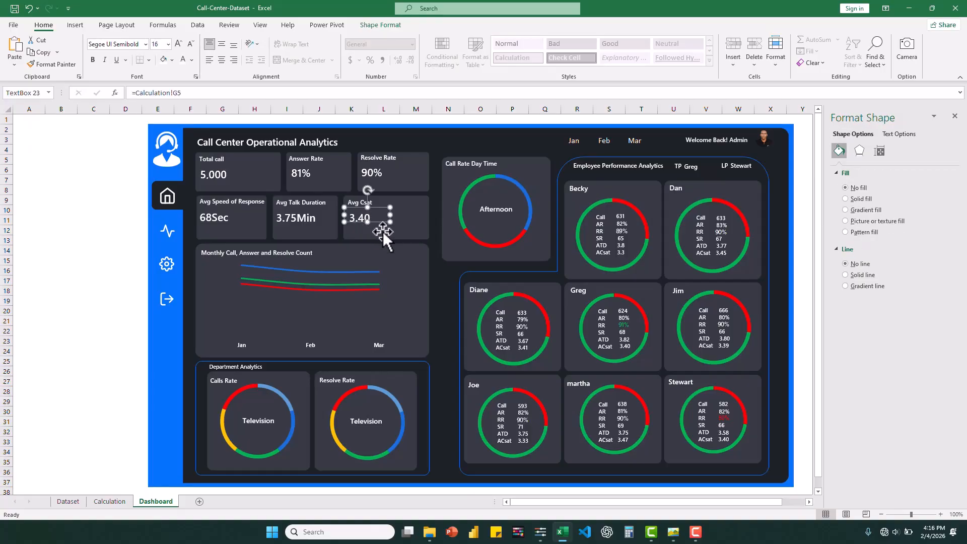
pyautogui.click(383, 231)
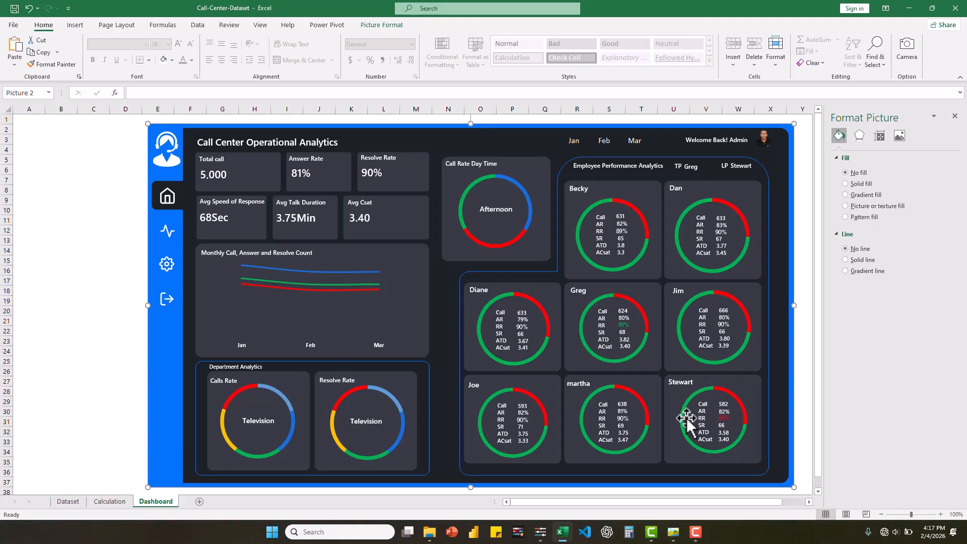
pyautogui.click(571, 141)
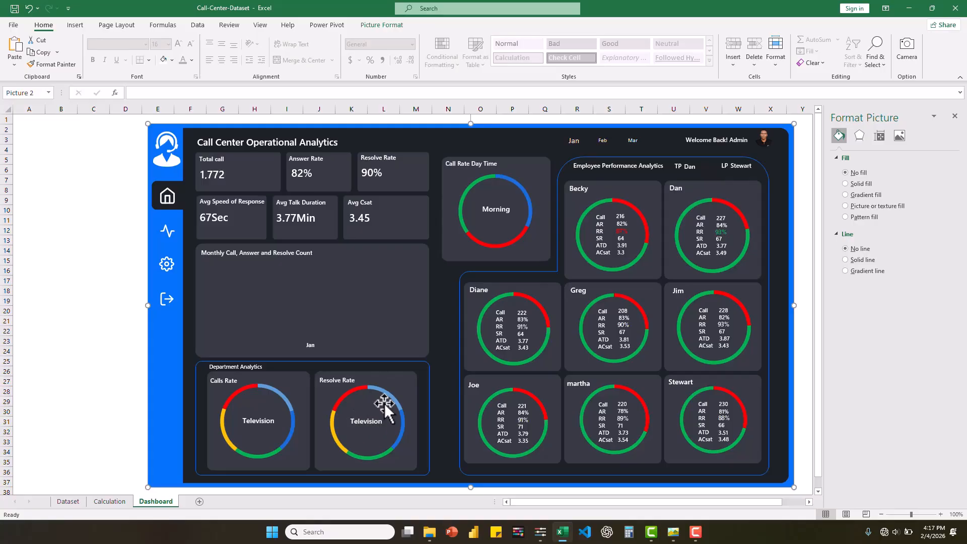
pyautogui.click(601, 140)
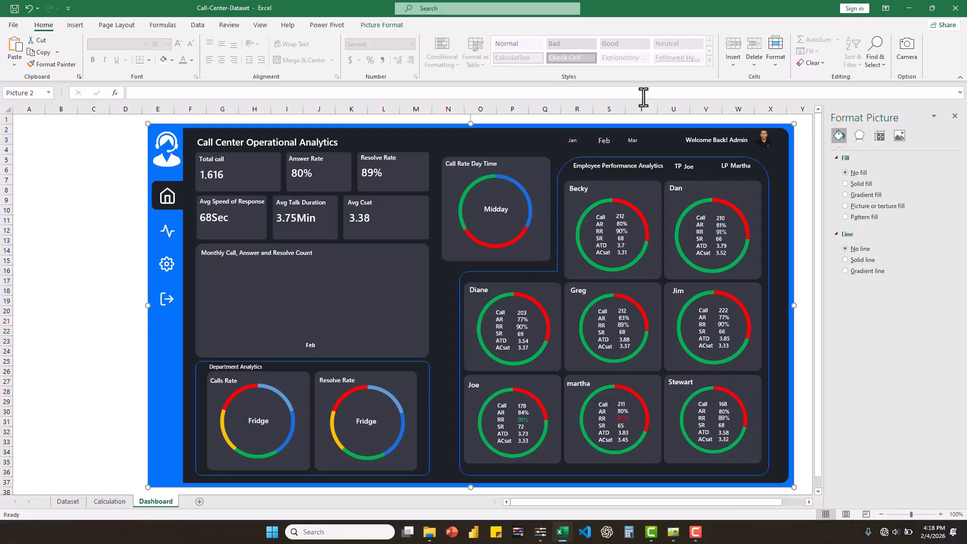
pyautogui.click(632, 140)
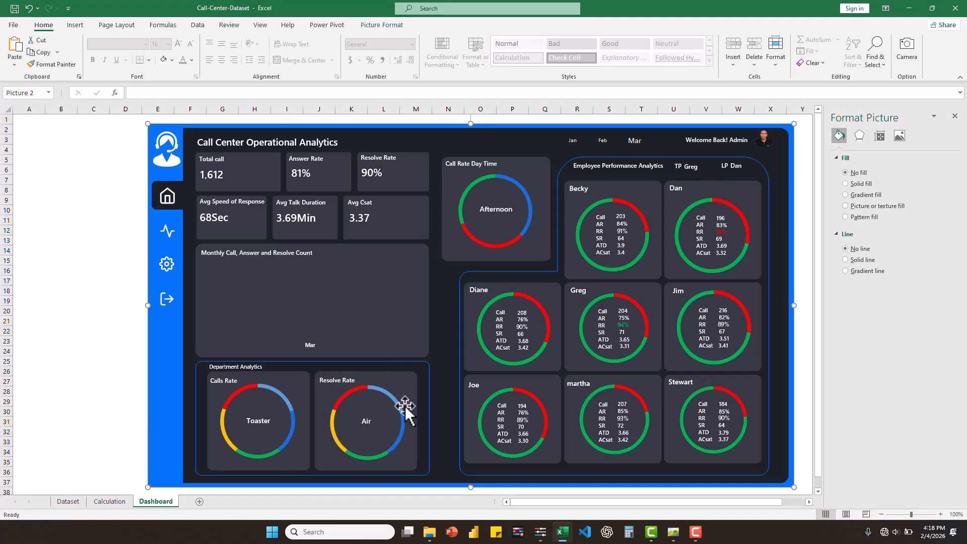
# Widen the Resolve Rate donut's center label so Air Conditioner fits, and re-center it in the ring
pyautogui.click(364, 418)
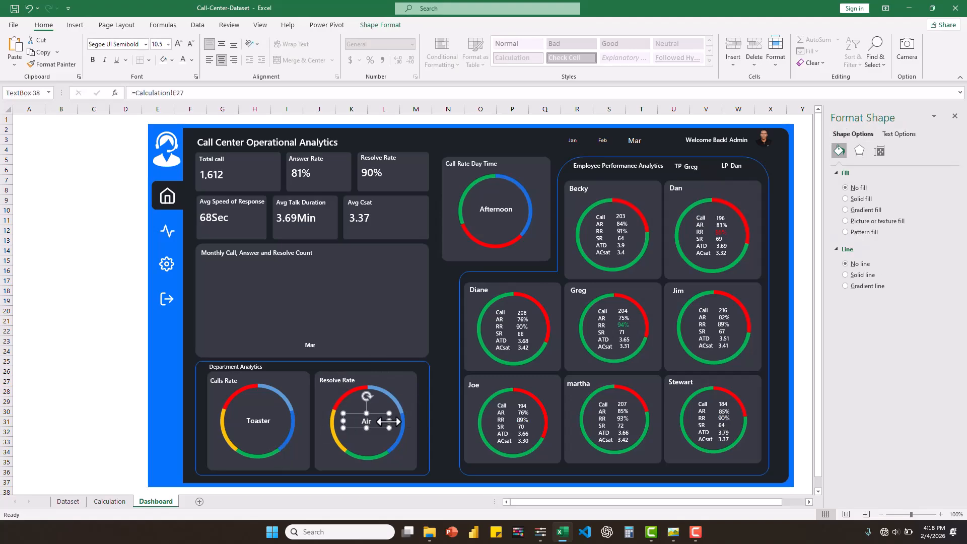
pyautogui.moveTo(389, 421); pyautogui.dragTo(413, 423)
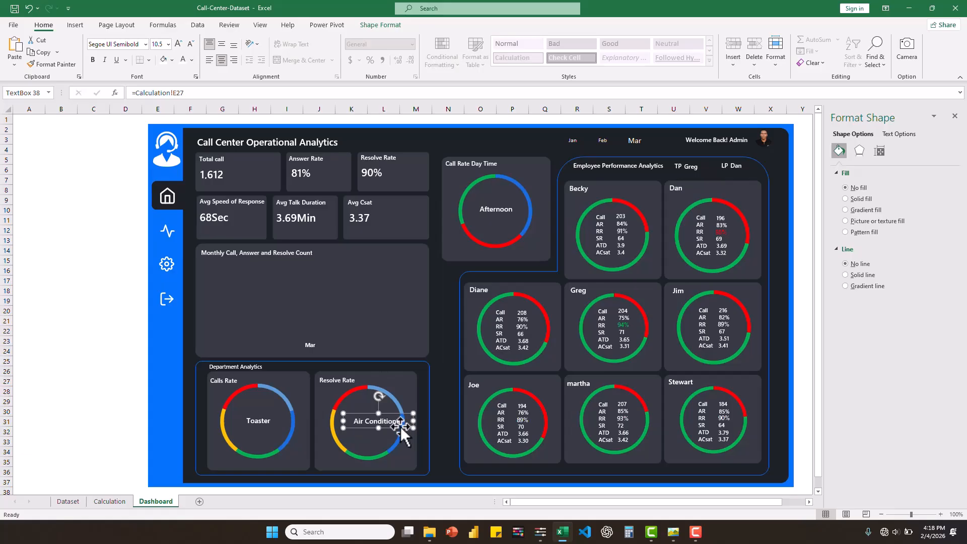
pyautogui.click(354, 418)
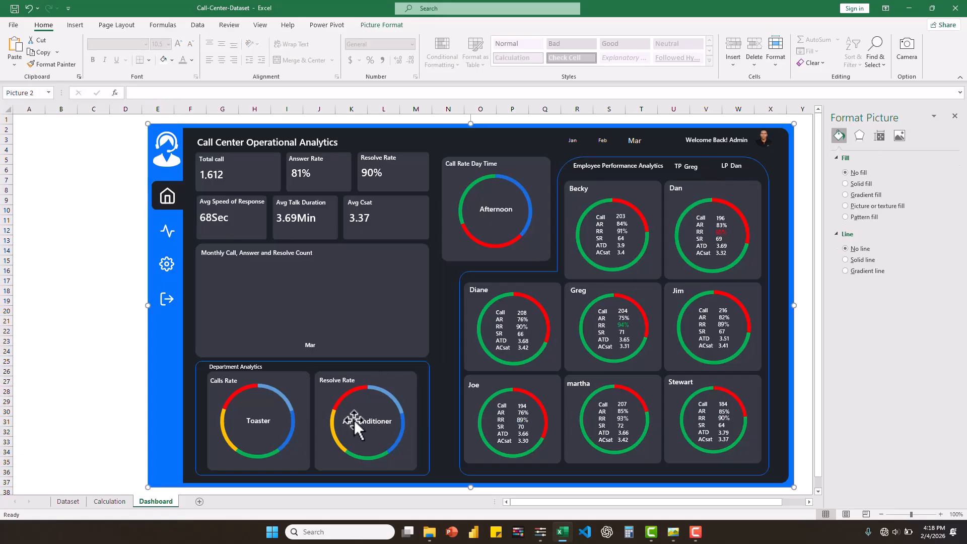